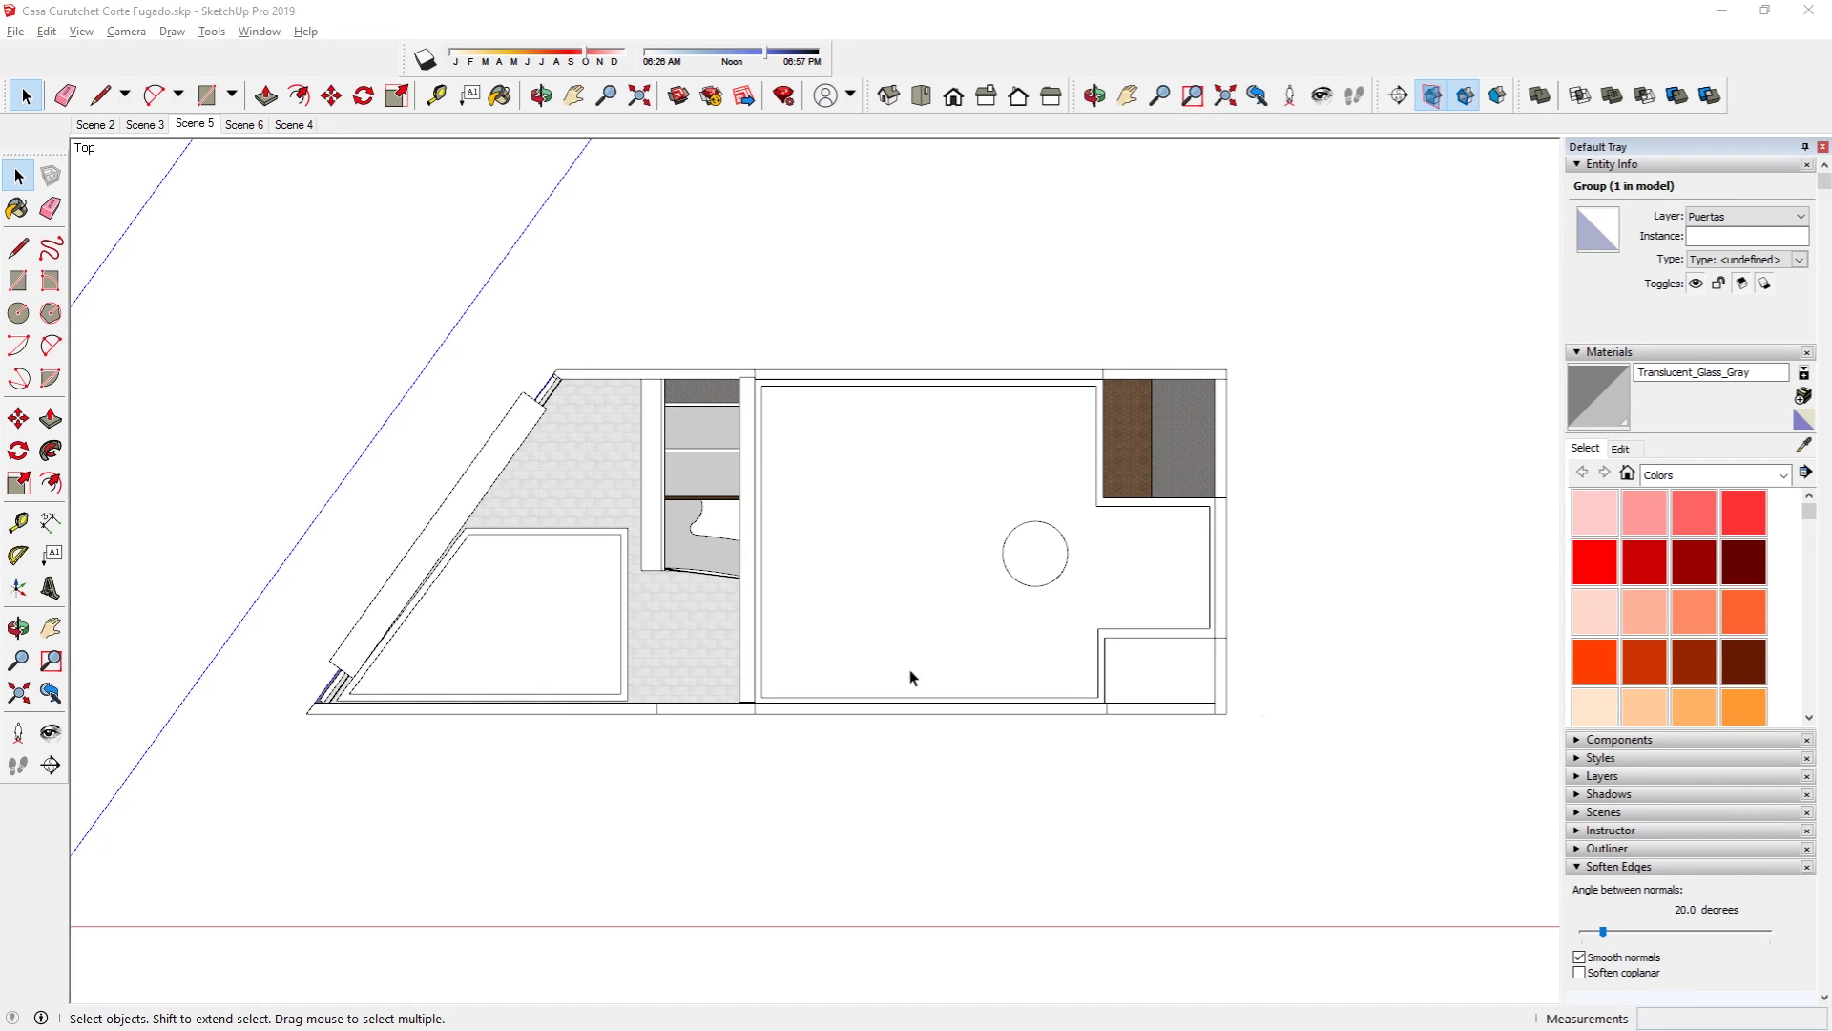
# Step: Orbit the Casa Curutchet model from the top plan into an elevated axonometric view and zoom in
pyautogui.moveTo(527, 601)
pyautogui.mouseDown(button='middle')
pyautogui.moveTo(866, 391)
pyautogui.moveTo(741, 546)
pyautogui.moveTo(614, 532)
pyautogui.moveTo(1178, 368)
pyautogui.mouseUp(button='middle')
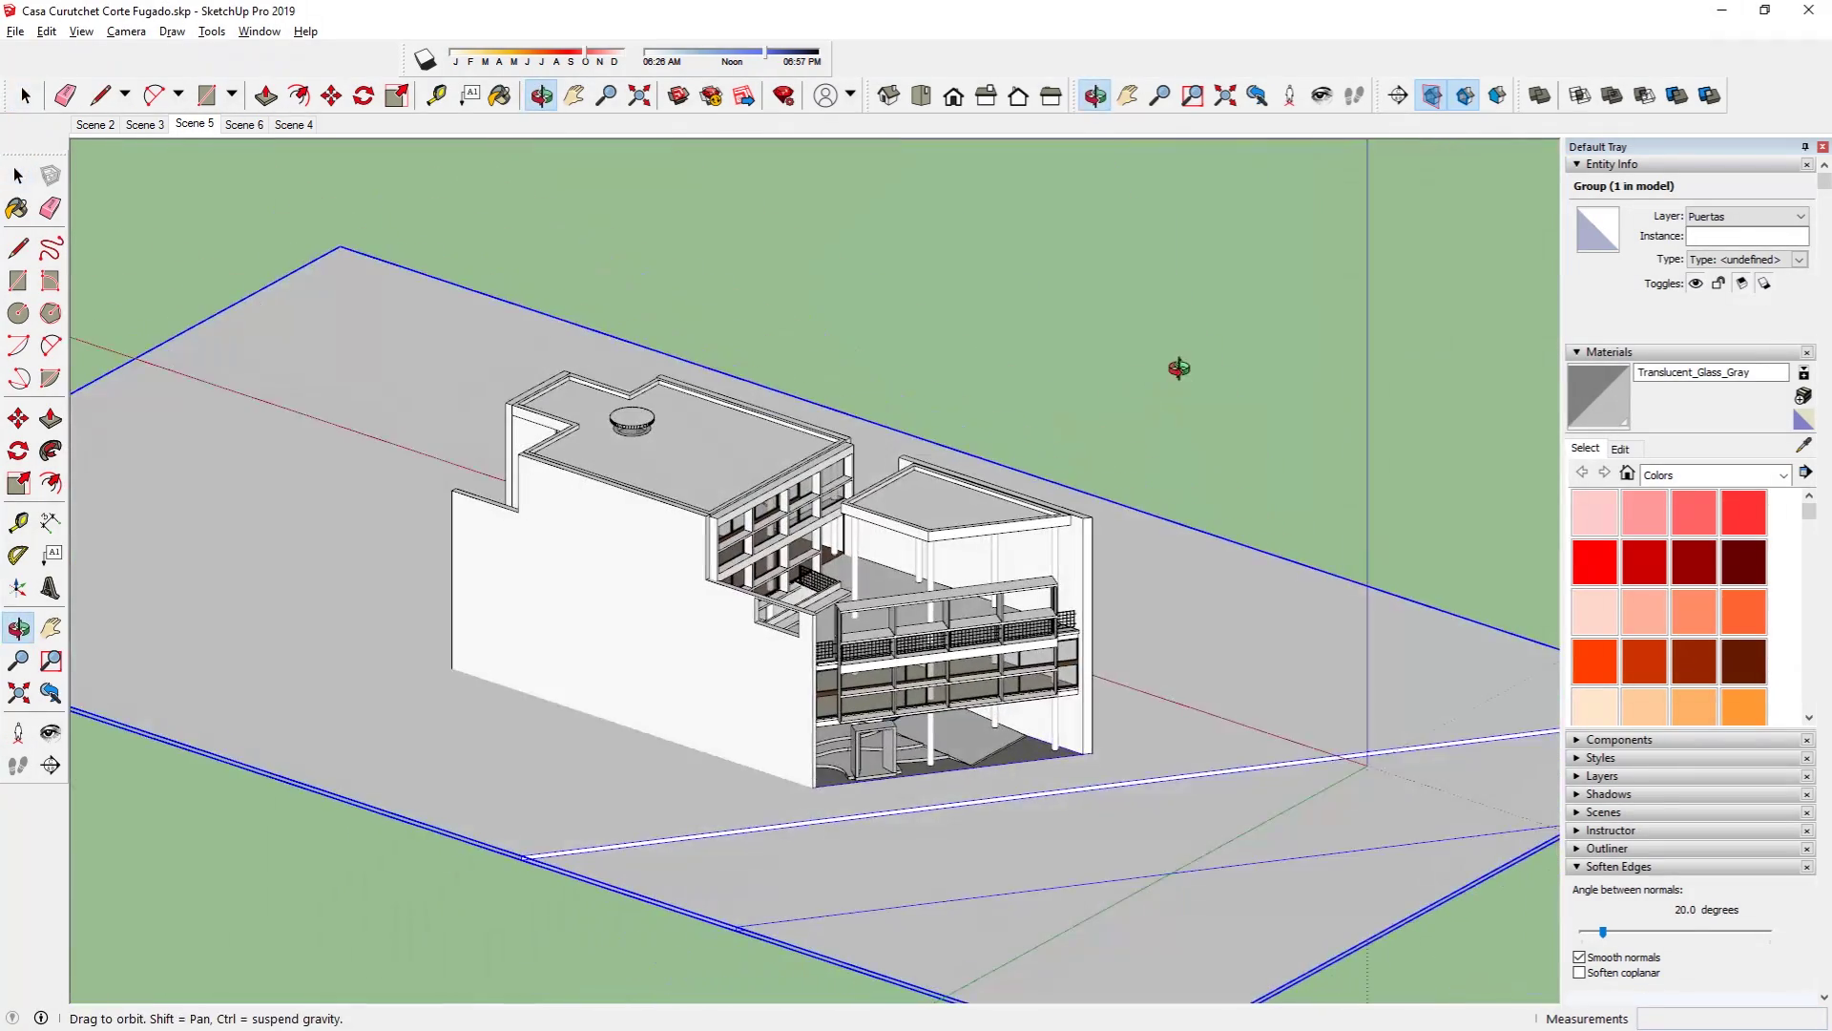
pyautogui.scroll(1, 869, 686)
pyautogui.scroll(3, 870, 686)
pyautogui.moveTo(870, 685); pyautogui.dragTo(769, 551, button='middle')
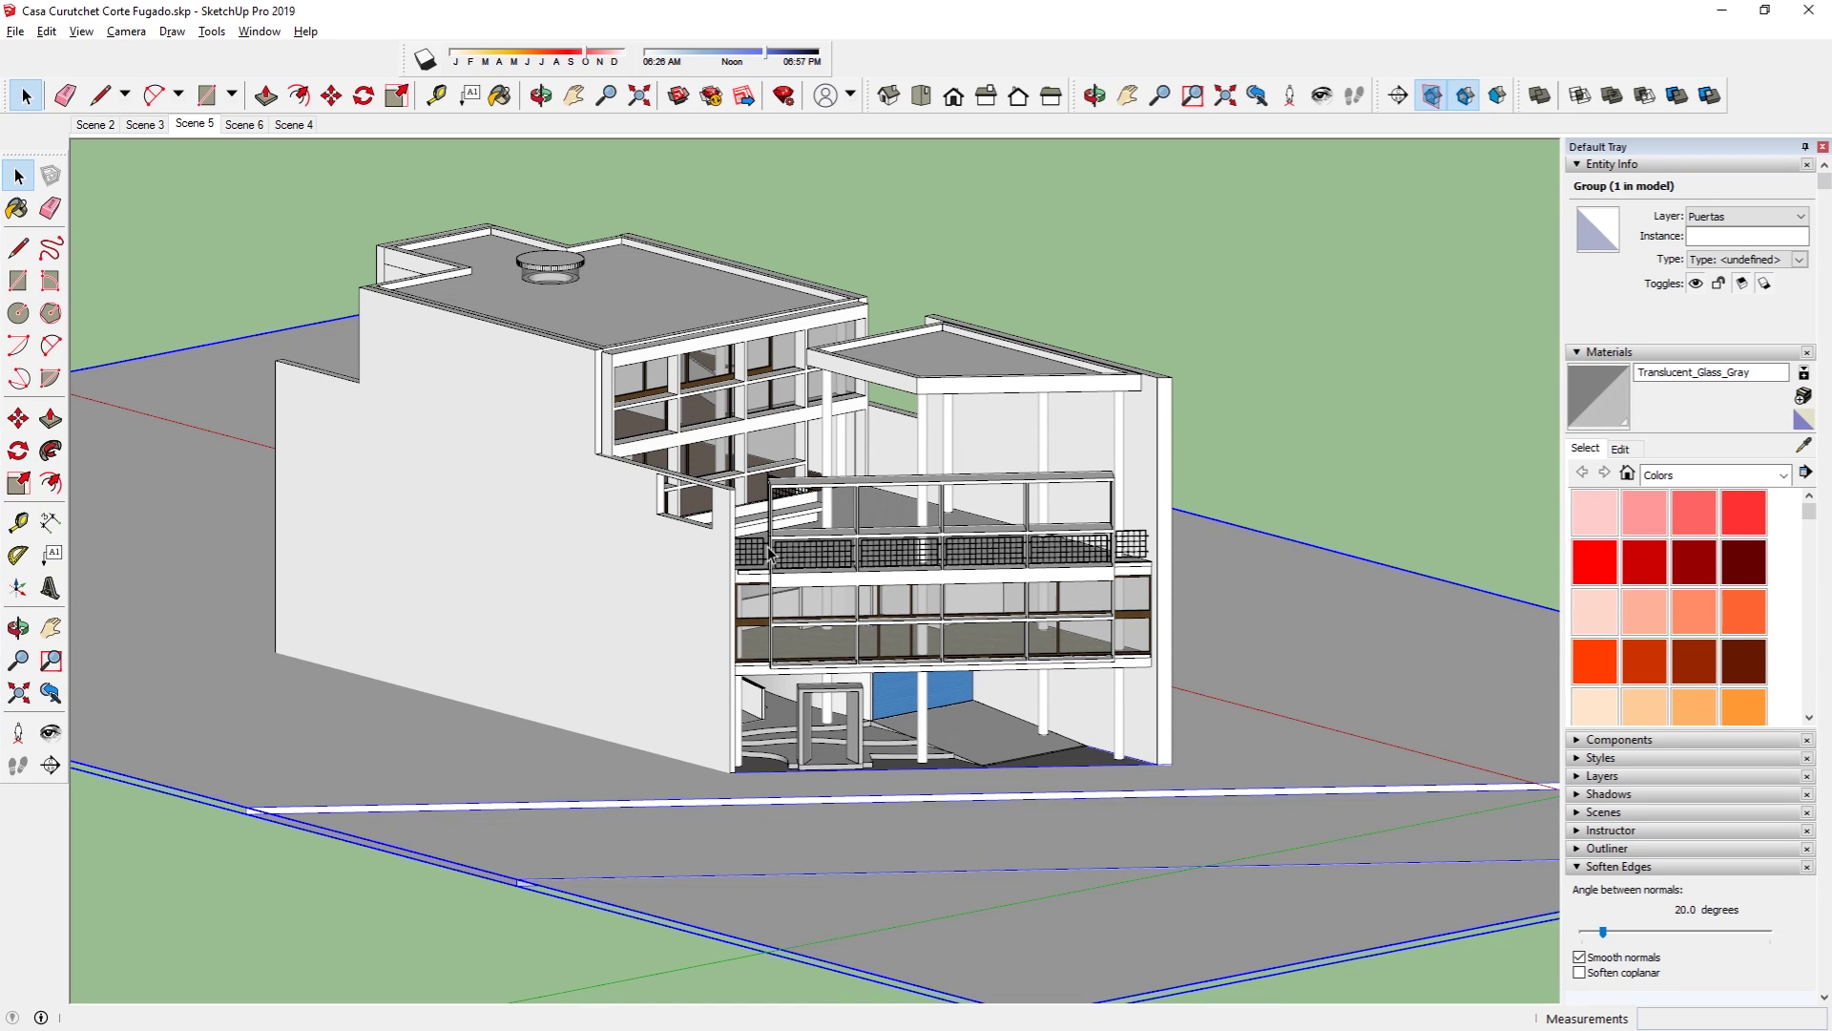
pyautogui.moveTo(880, 539)
pyautogui.mouseDown(button='middle')
pyautogui.moveTo(864, 587)
pyautogui.moveTo(446, 504)
pyautogui.mouseUp(button='middle')
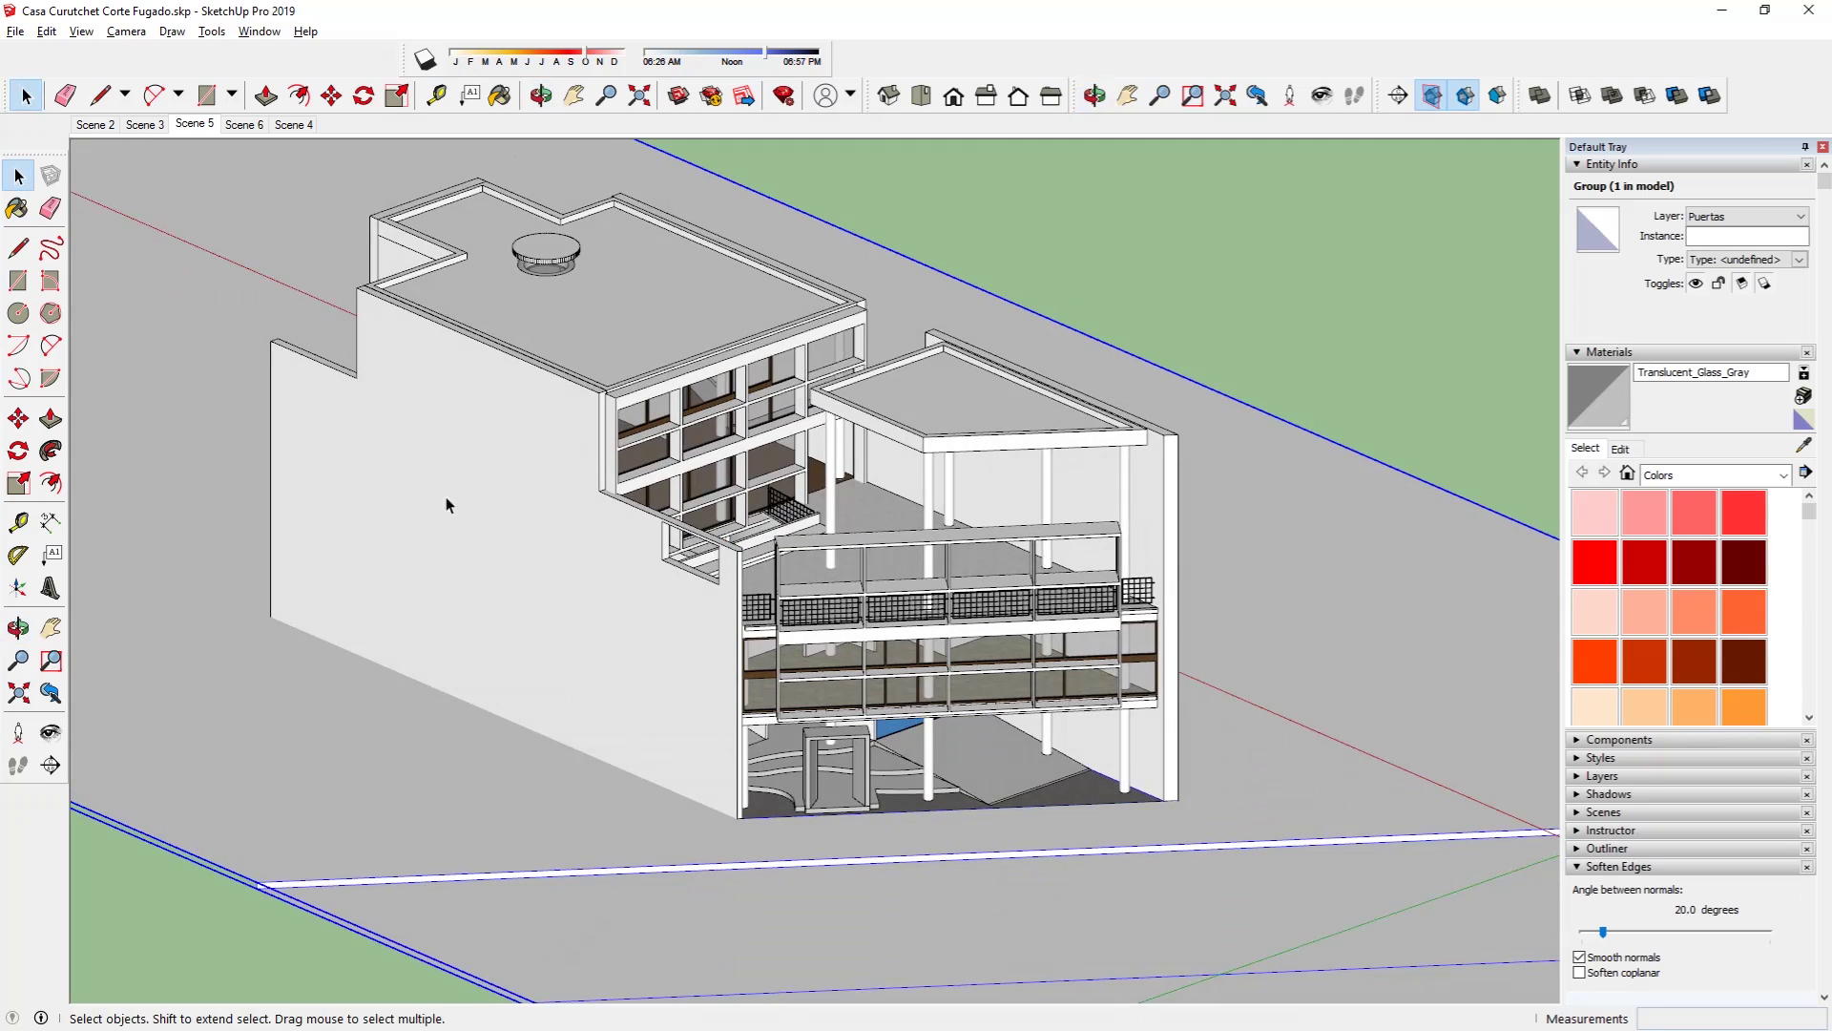
pyautogui.scroll(-2, 884, 599)
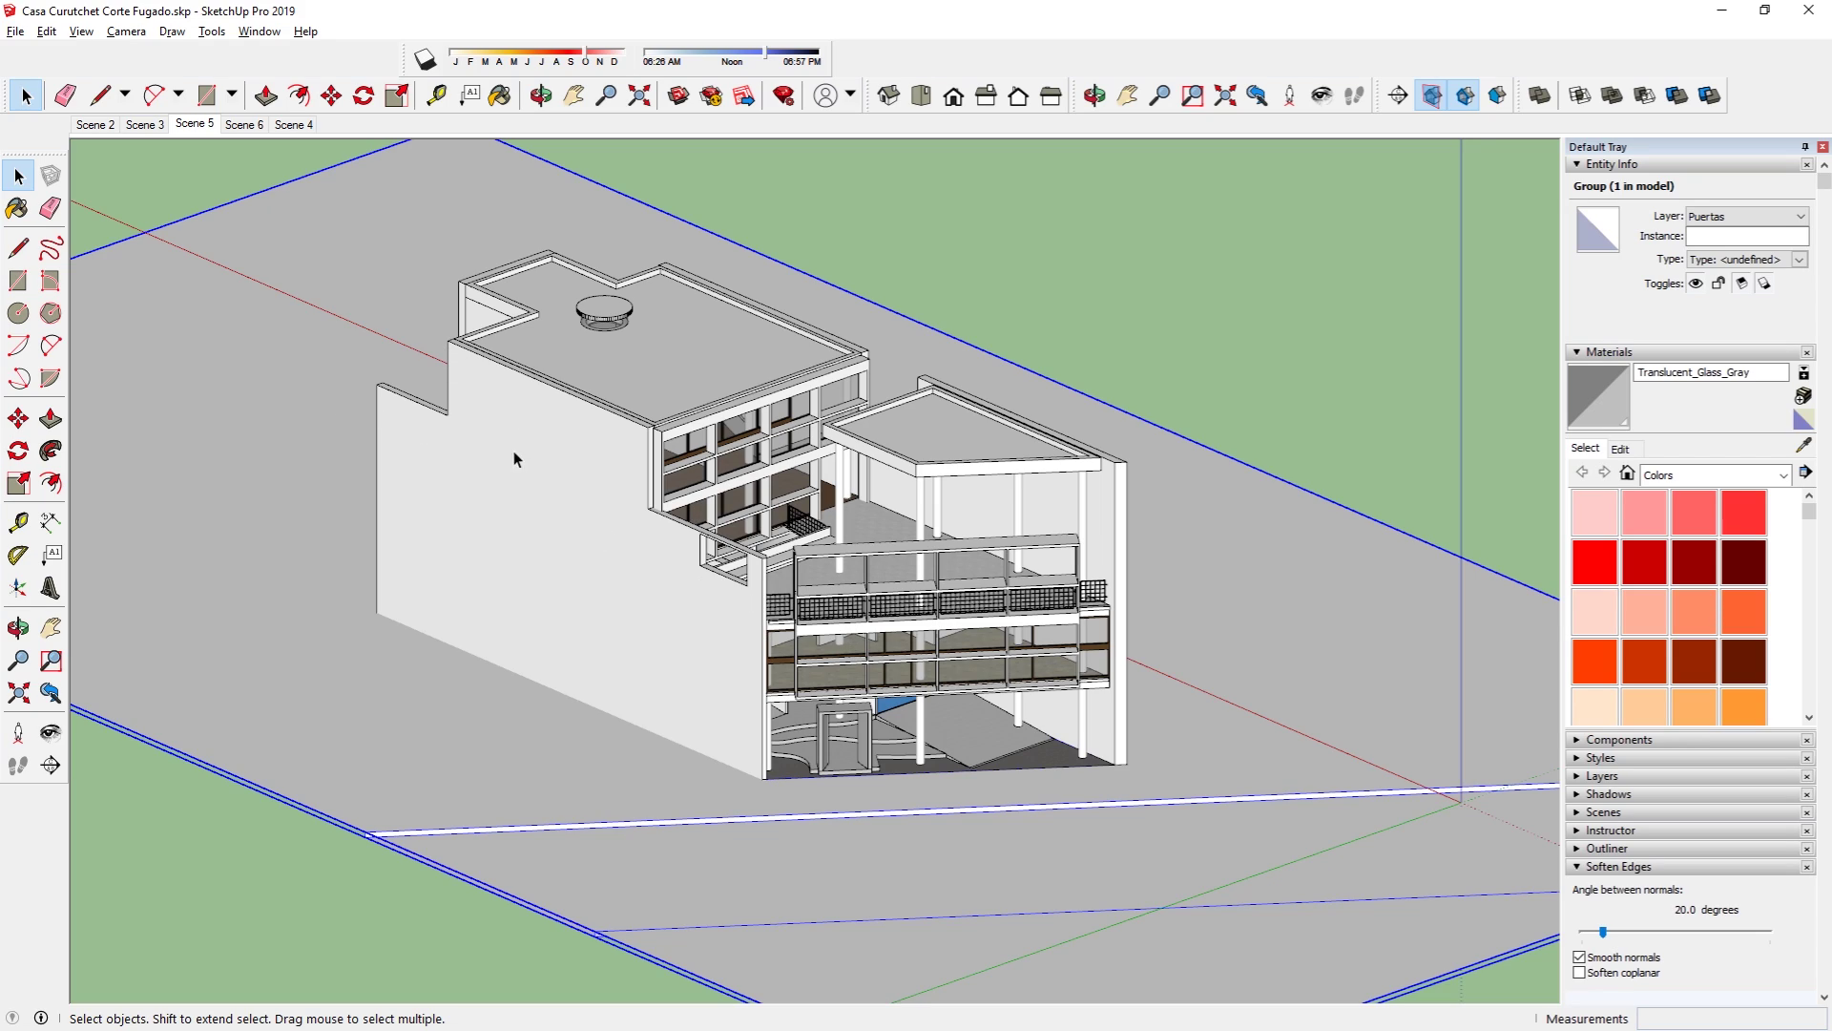
pyautogui.moveTo(727, 465)
pyautogui.mouseDown(button='middle')
pyautogui.moveTo(389, 292)
pyautogui.moveTo(441, 363)
pyautogui.mouseUp(button='middle')
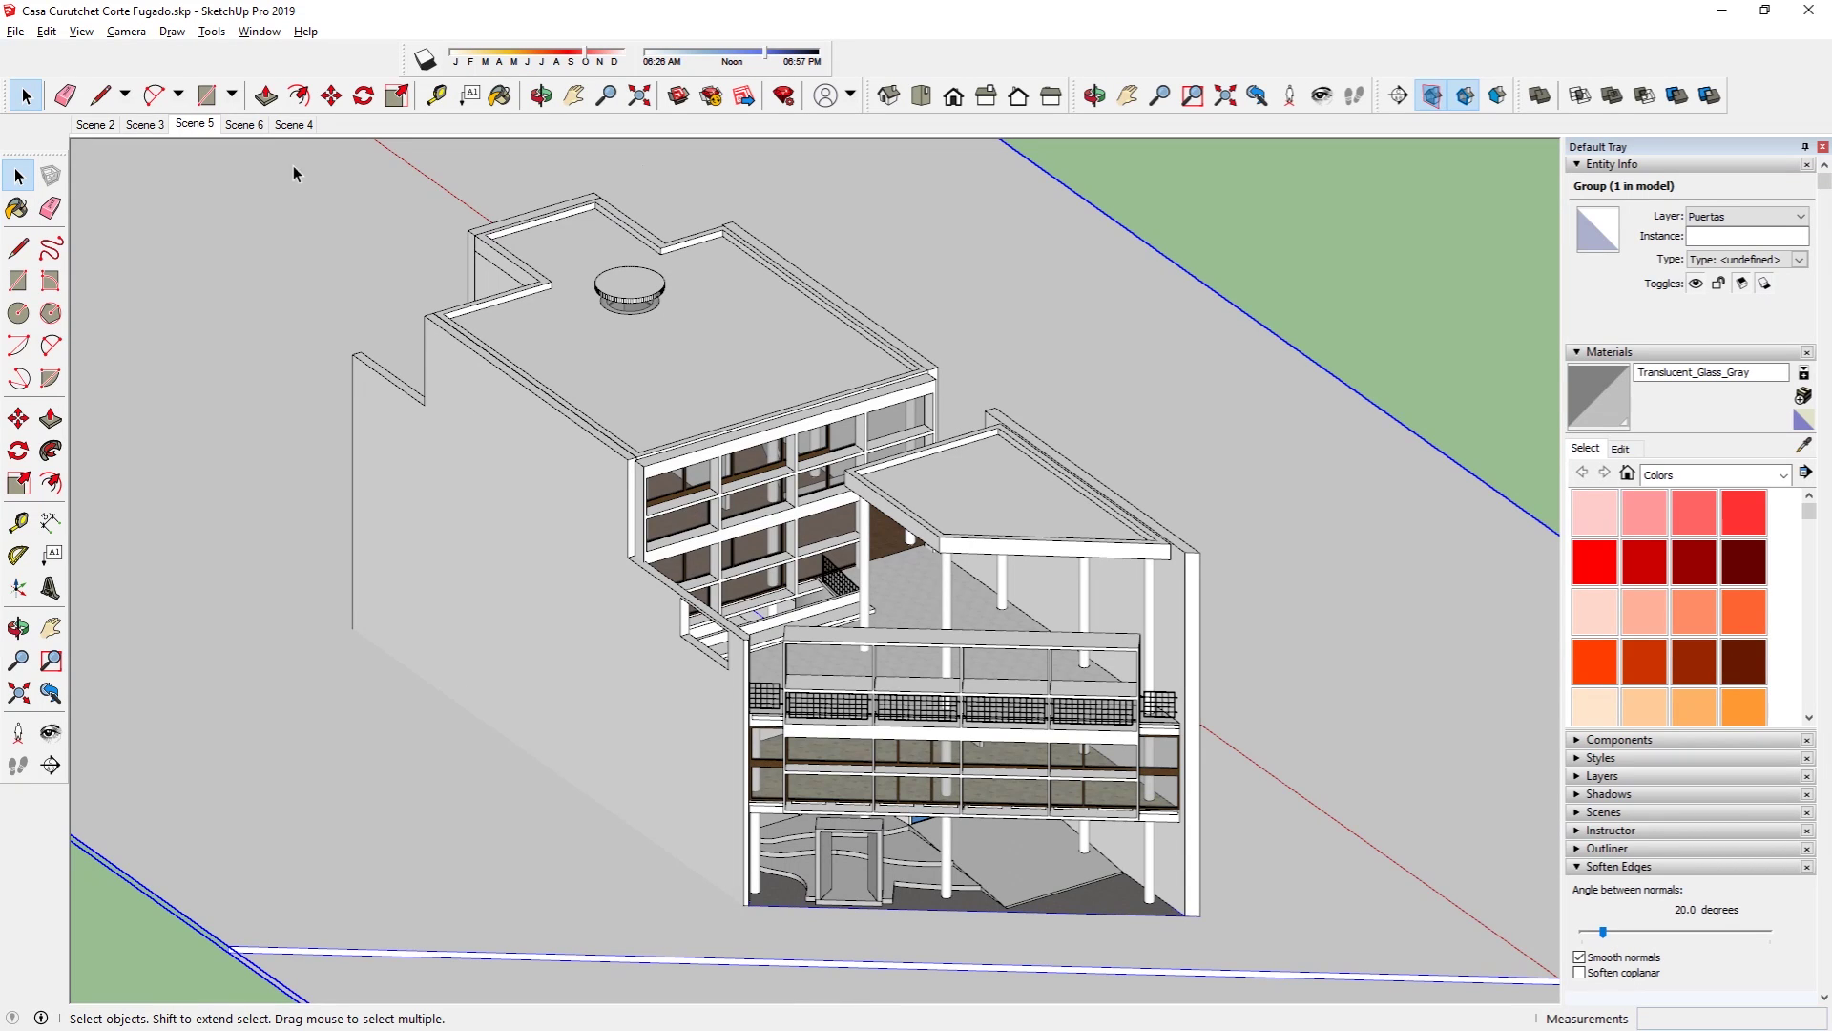
pyautogui.click(126, 31)
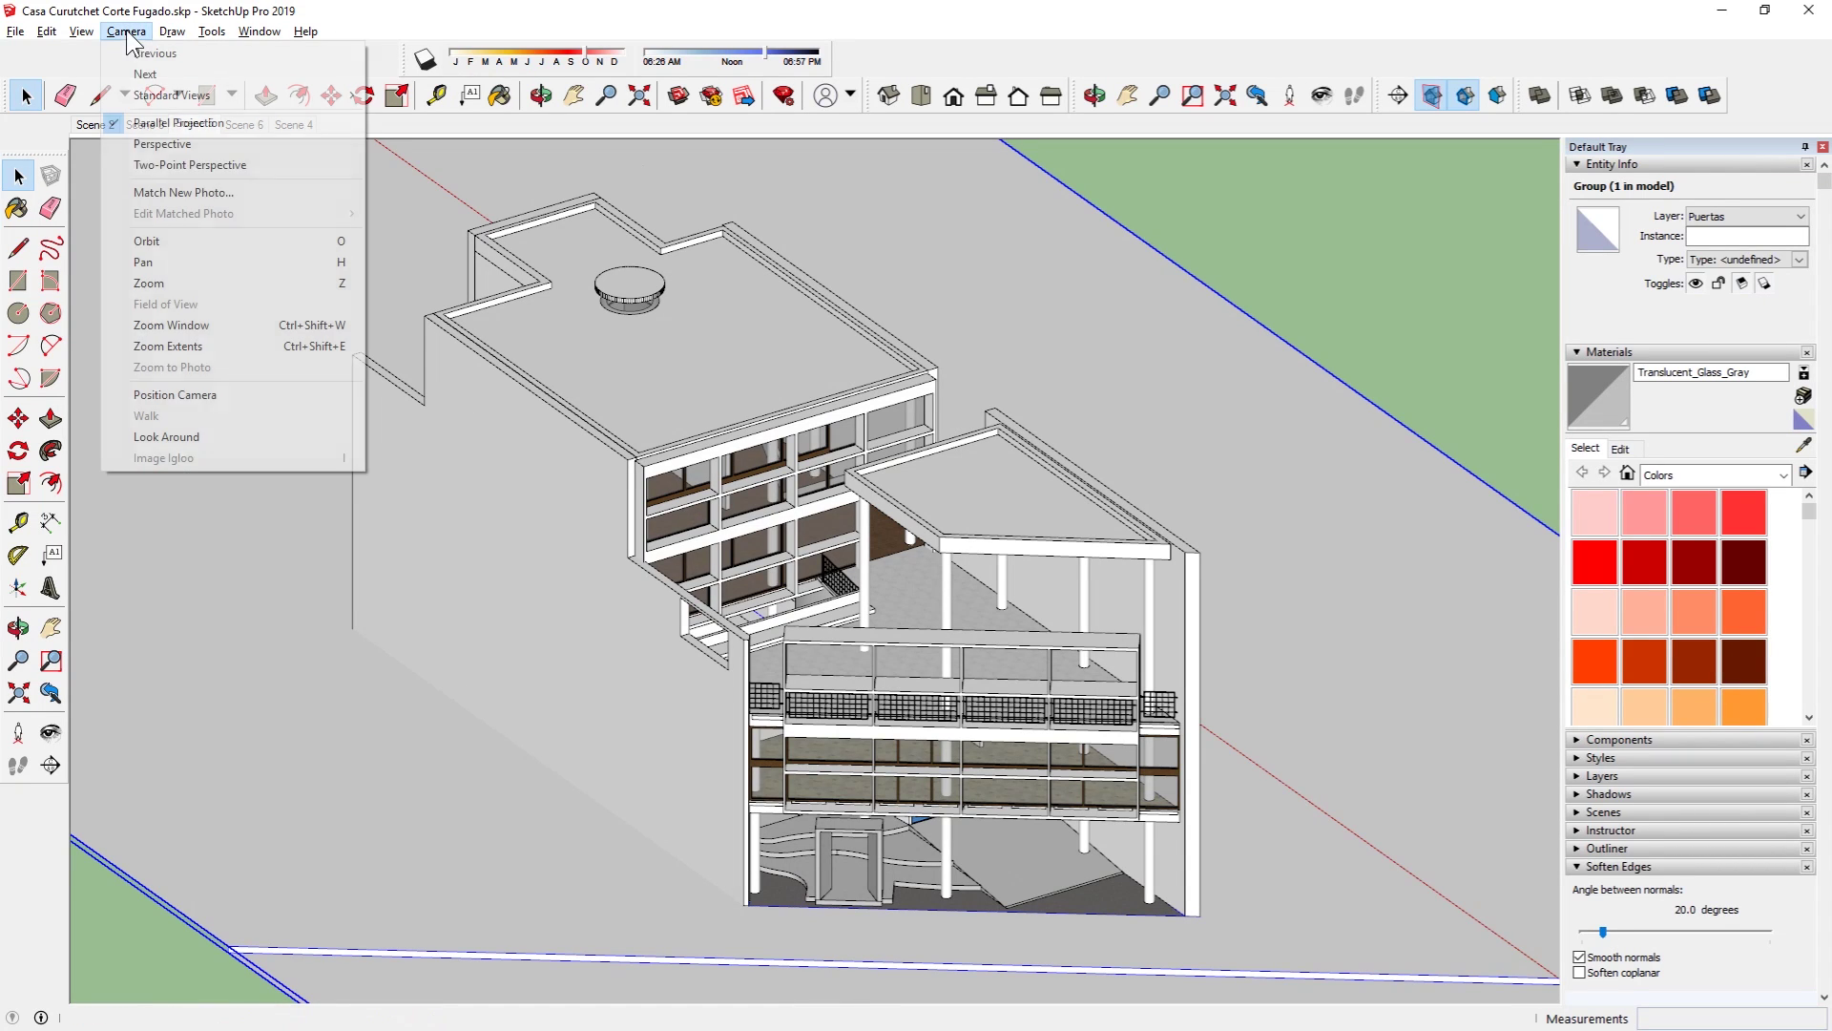
# Step: Set the camera to Perspective and orbit the house down to a lower viewing angle
pyautogui.click(162, 144)
pyautogui.moveTo(695, 501)
pyautogui.mouseDown(button='middle')
pyautogui.moveTo(785, 563)
pyautogui.moveTo(1250, 646)
pyautogui.mouseUp(button='middle')
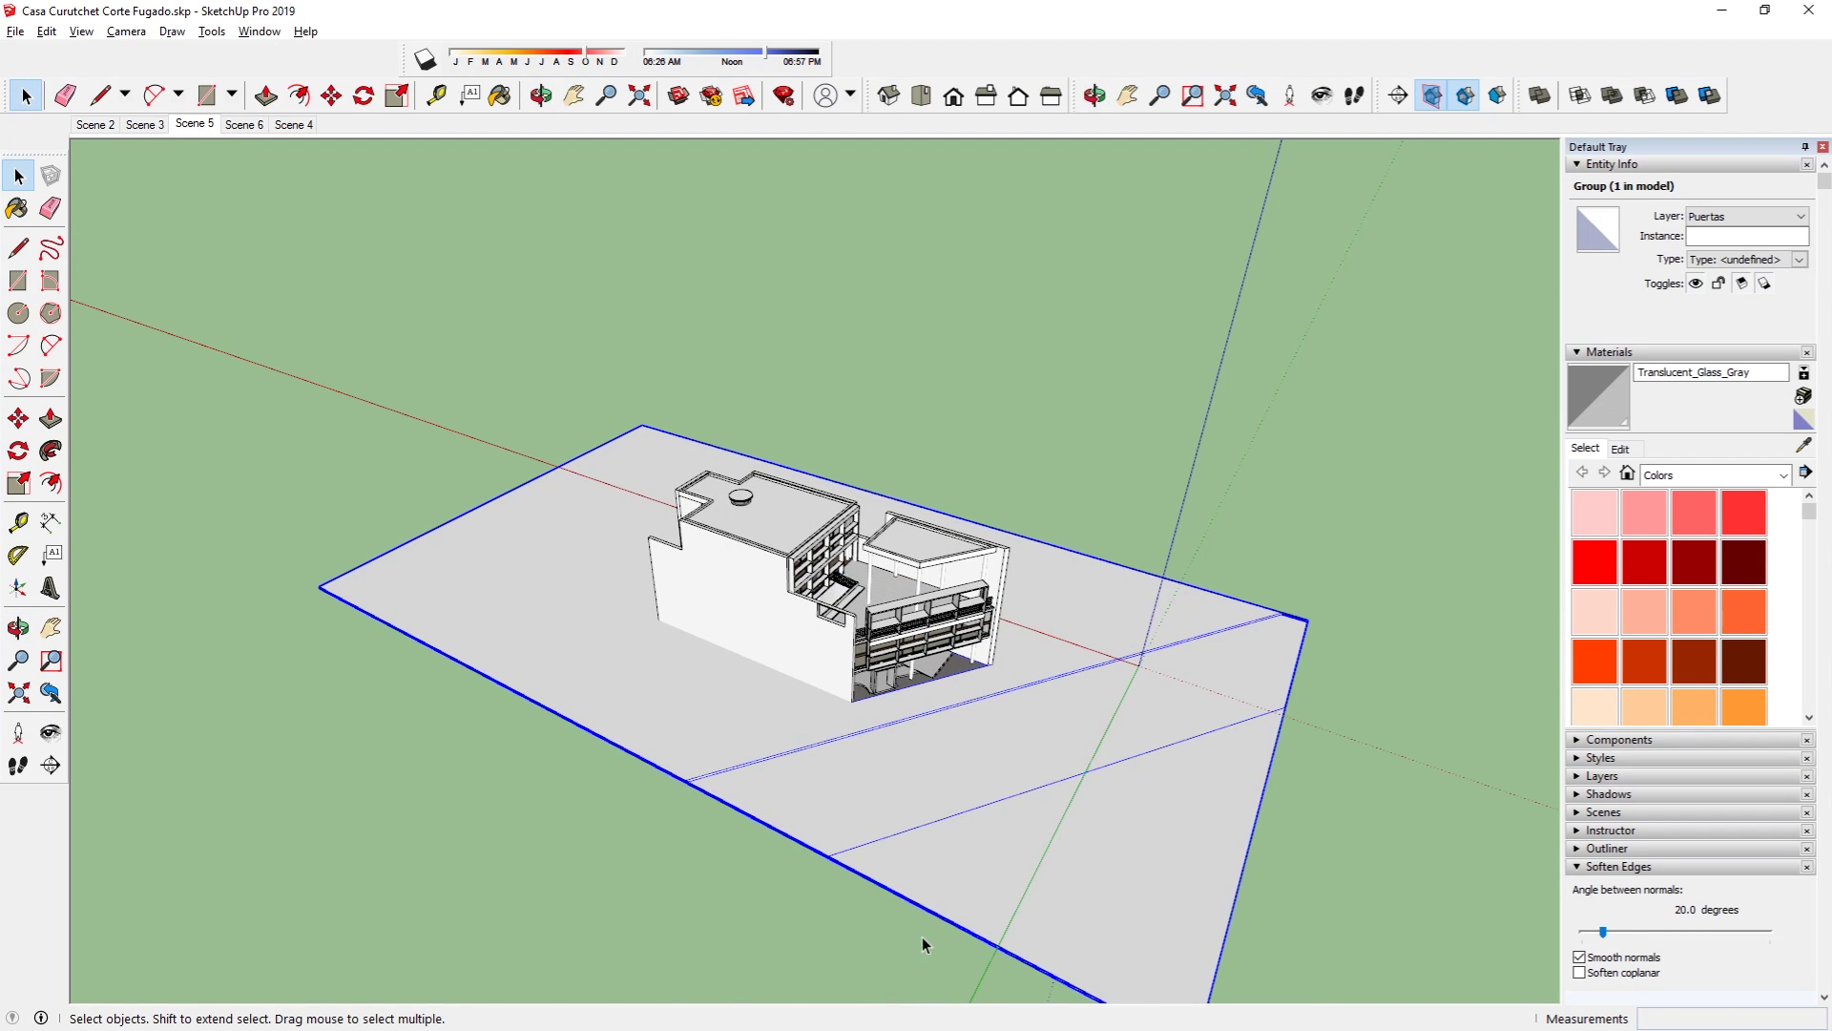
pyautogui.moveTo(845, 754)
pyautogui.mouseDown(button='middle')
pyautogui.moveTo(524, 634)
pyautogui.moveTo(458, 573)
pyautogui.moveTo(593, 593)
pyautogui.moveTo(892, 757)
pyautogui.mouseUp(button='middle')
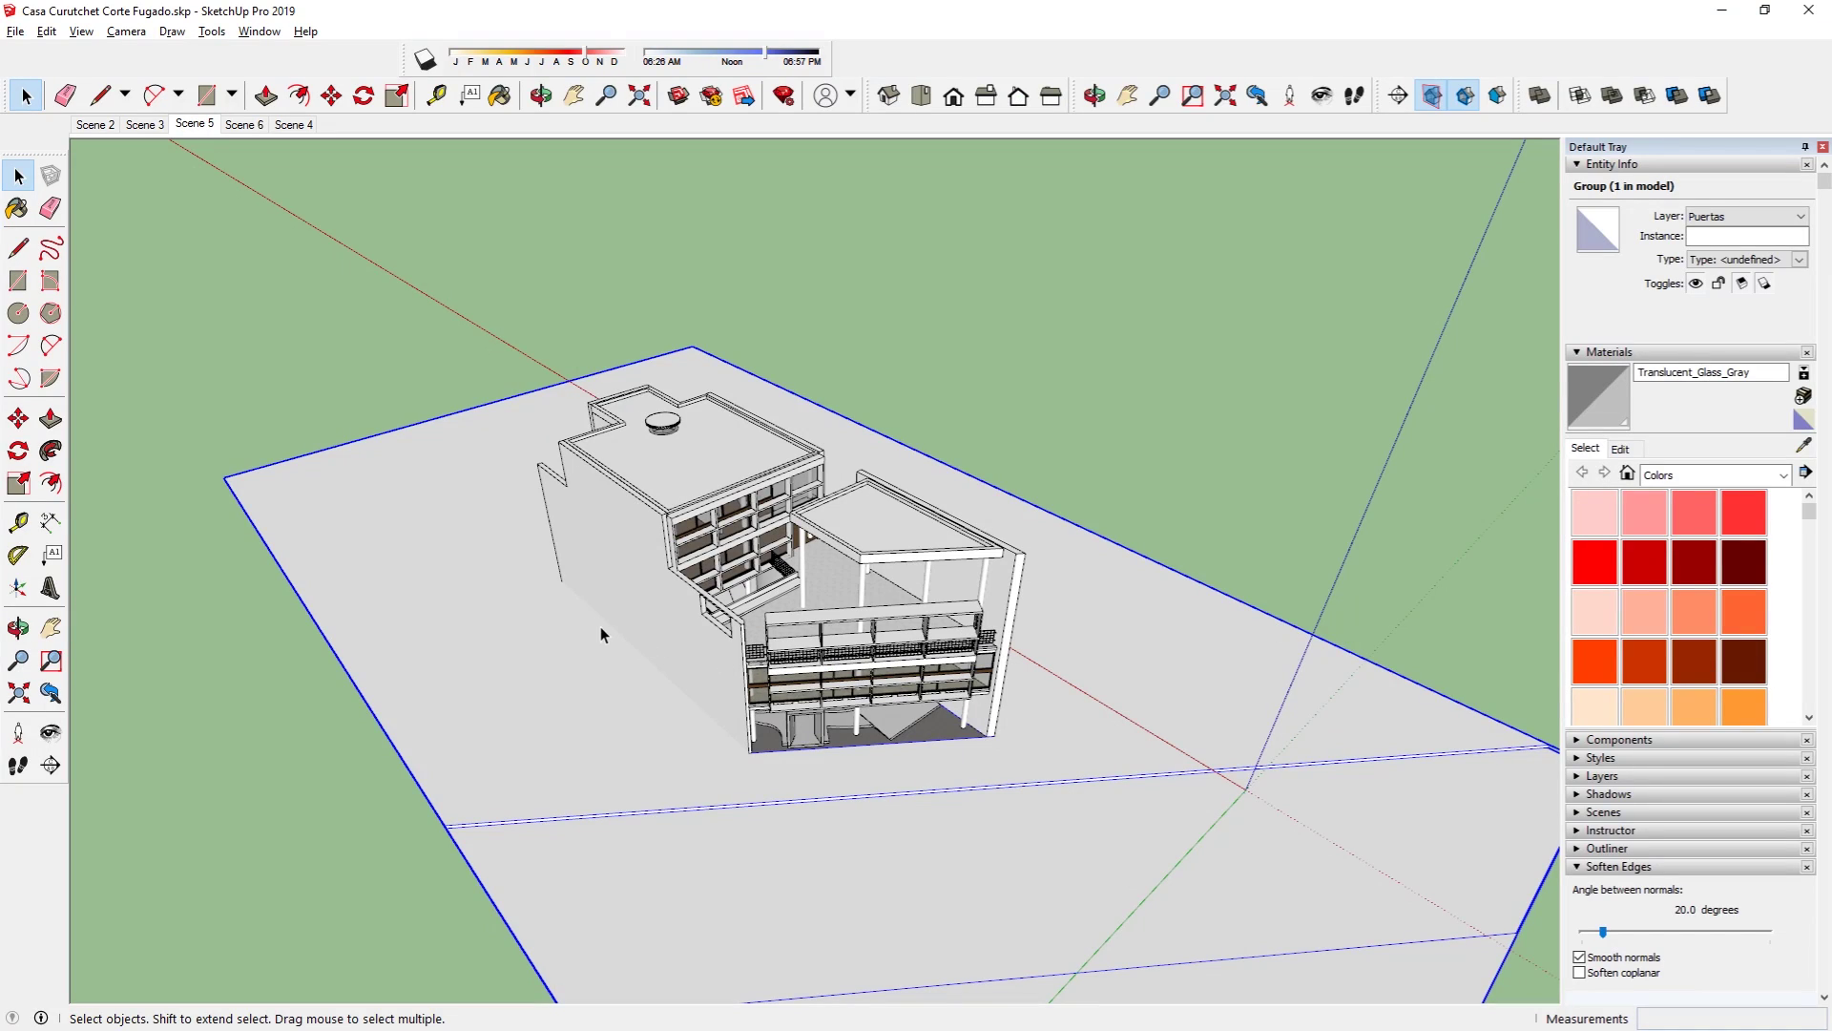
pyautogui.moveTo(601, 627)
pyautogui.mouseDown(button='middle')
pyautogui.moveTo(968, 575)
pyautogui.moveTo(1097, 496)
pyautogui.mouseUp(button='middle')
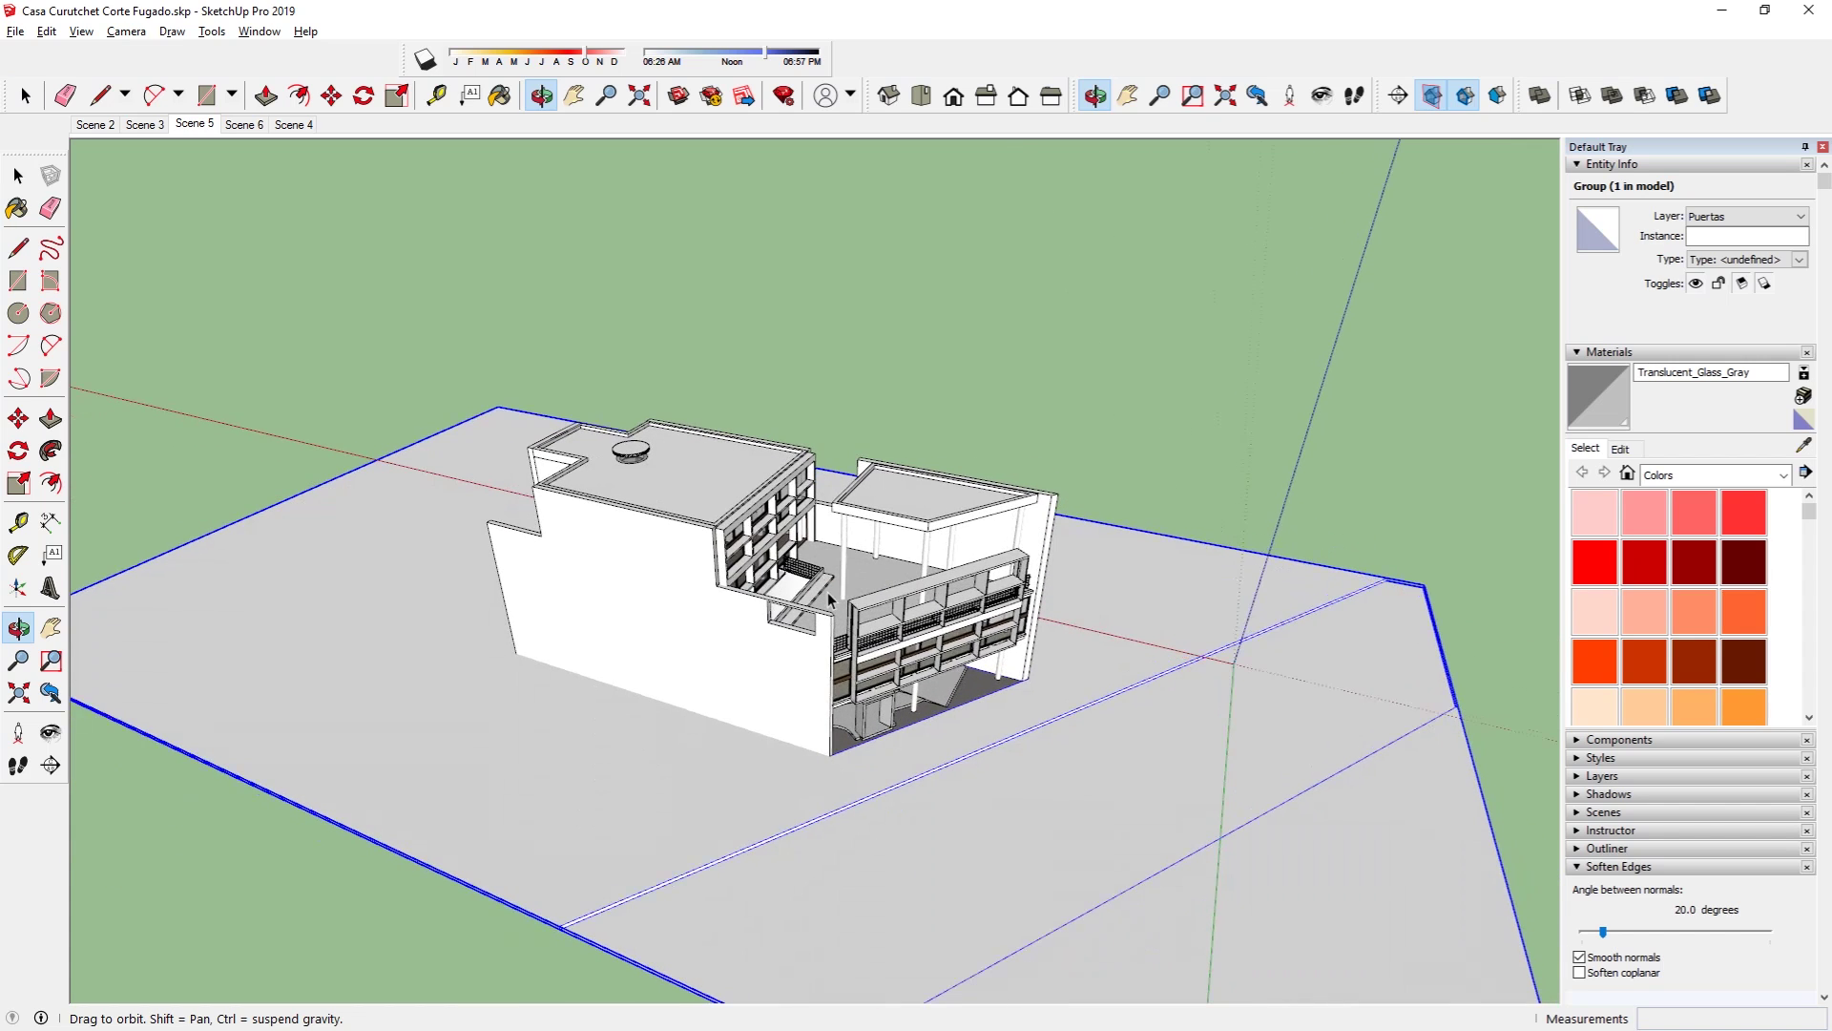
# Step: Place section plane 'Corte Longitudinal 1' (symbol 8) on the house's long wall and select it
pyautogui.click(1400, 96)
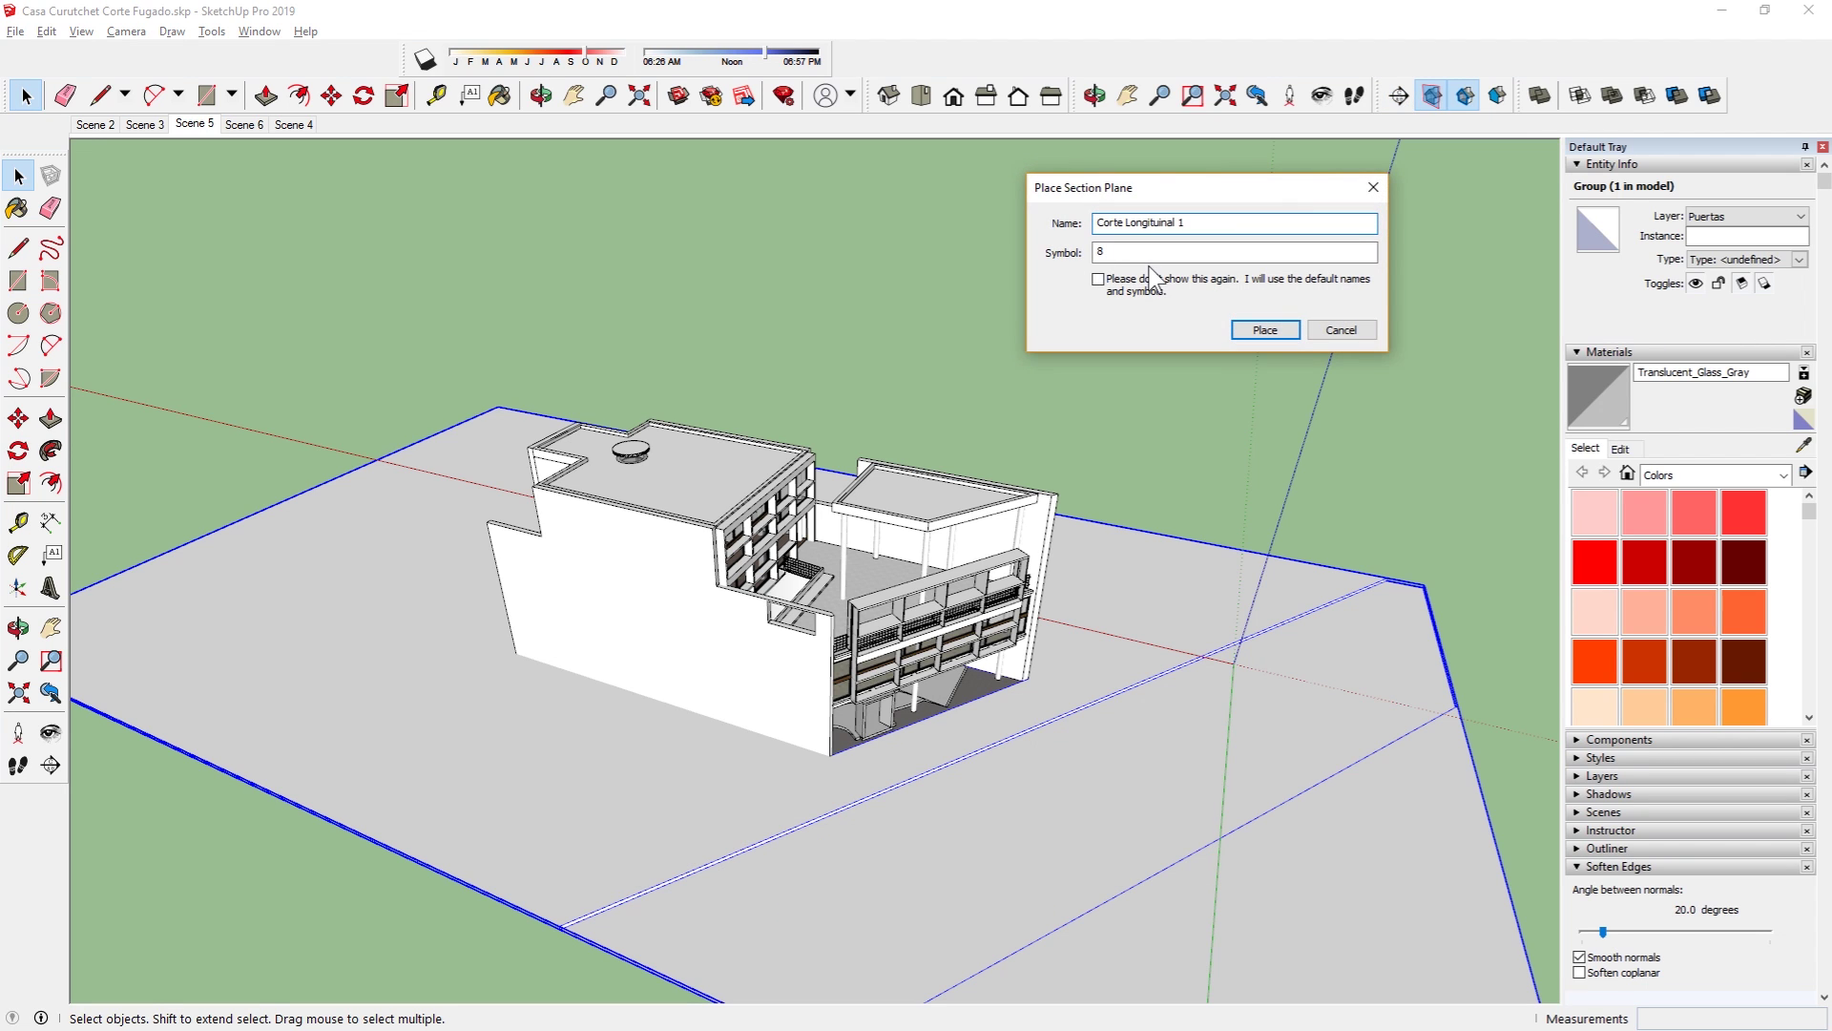
pyautogui.click(1264, 329)
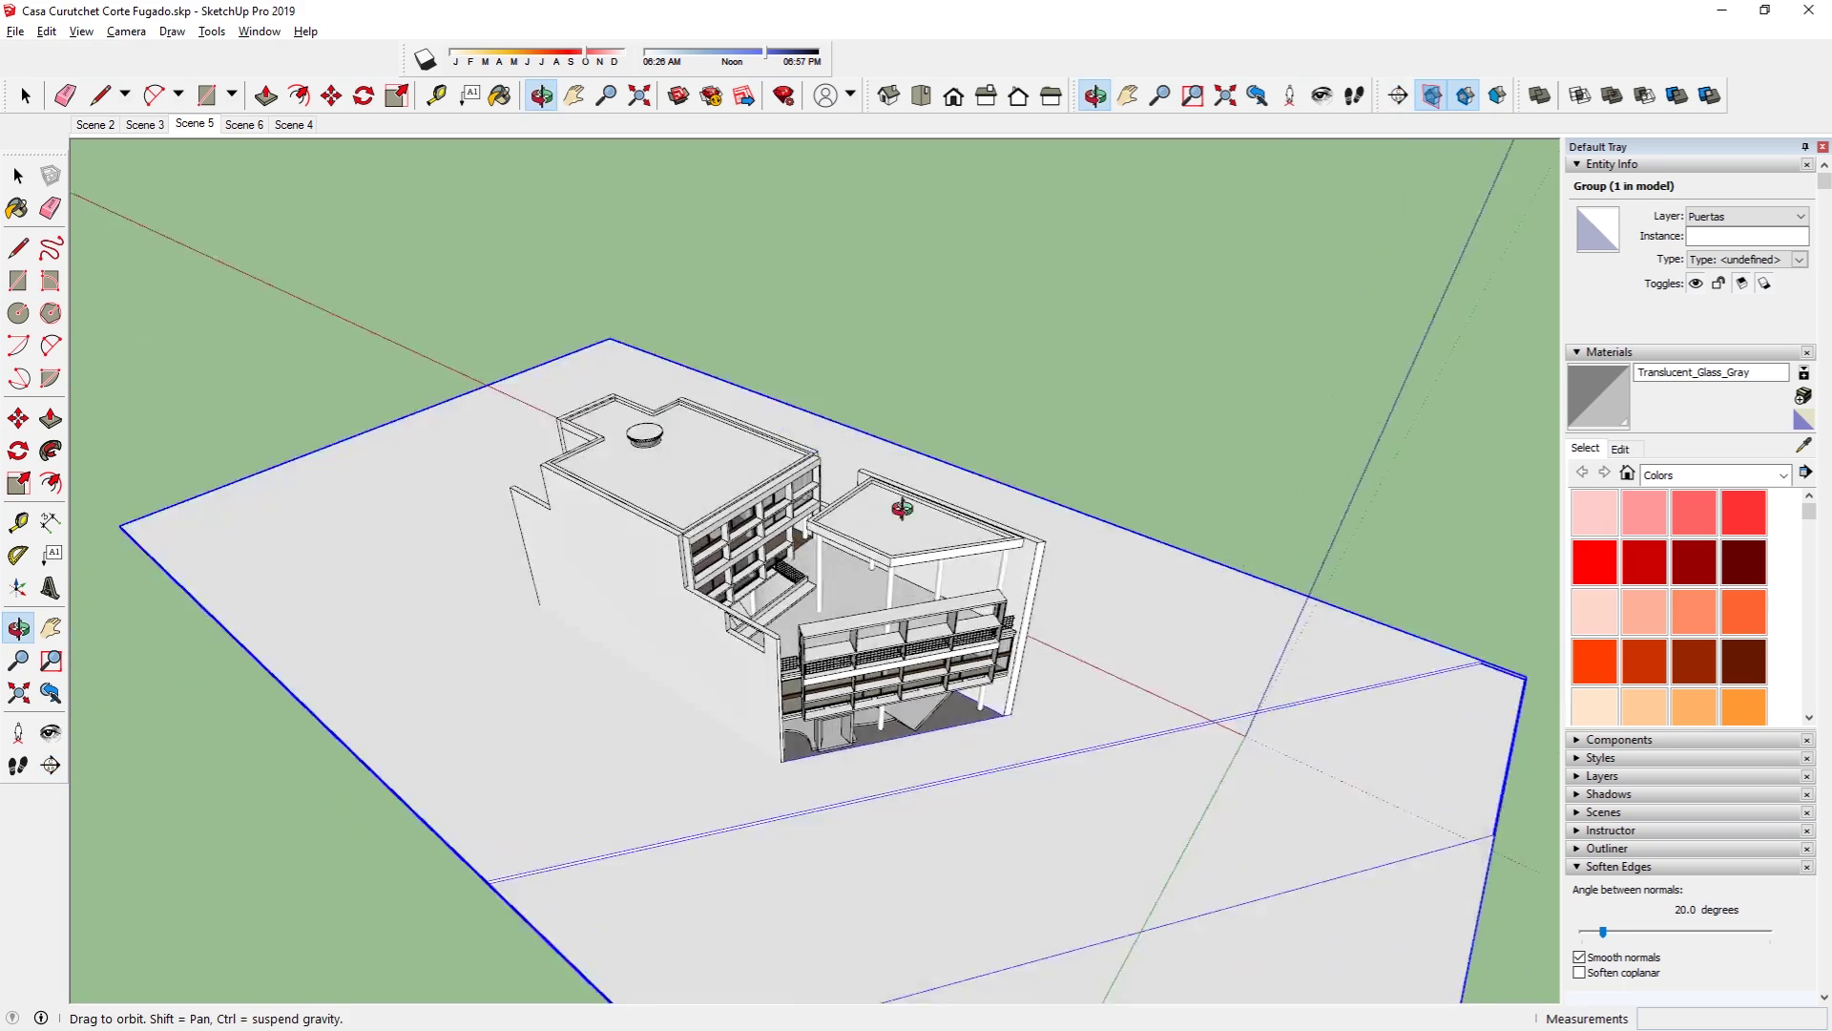
pyautogui.moveTo(1126, 425); pyautogui.dragTo(185, 483, button='middle')
pyautogui.moveTo(942, 558); pyautogui.dragTo(906, 511, button='middle')
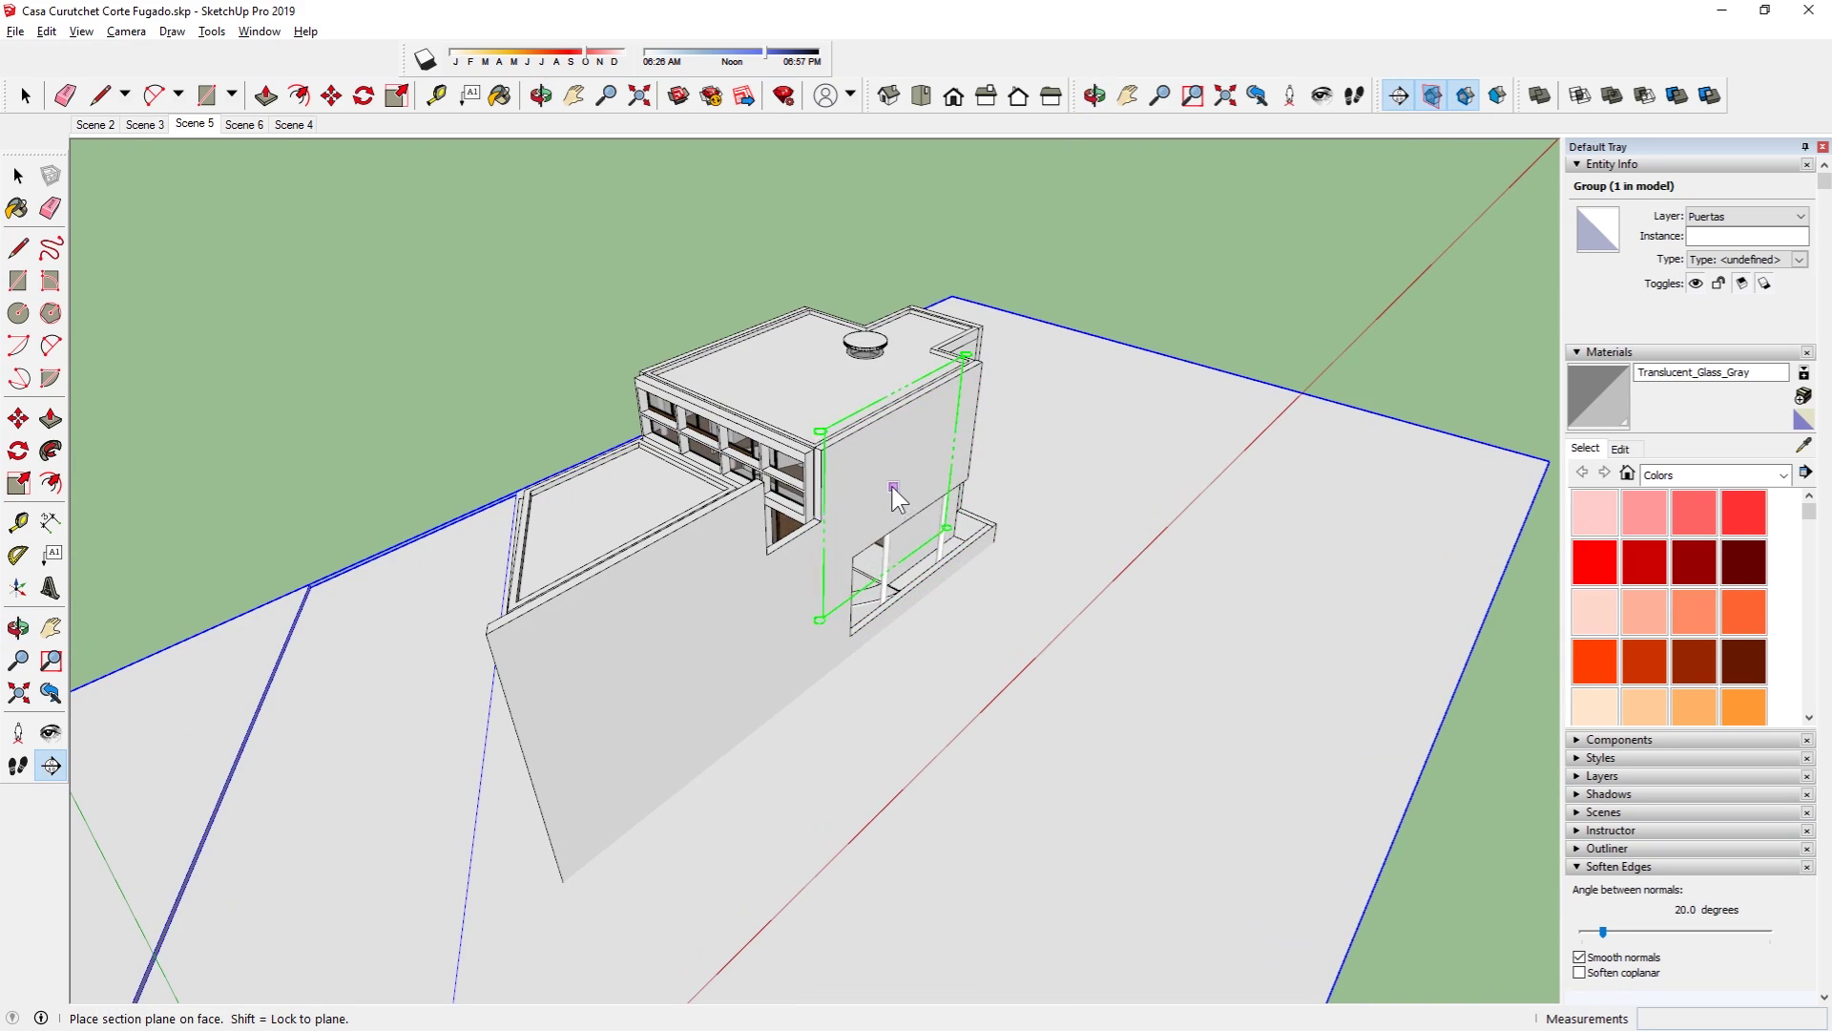
pyautogui.click(892, 487)
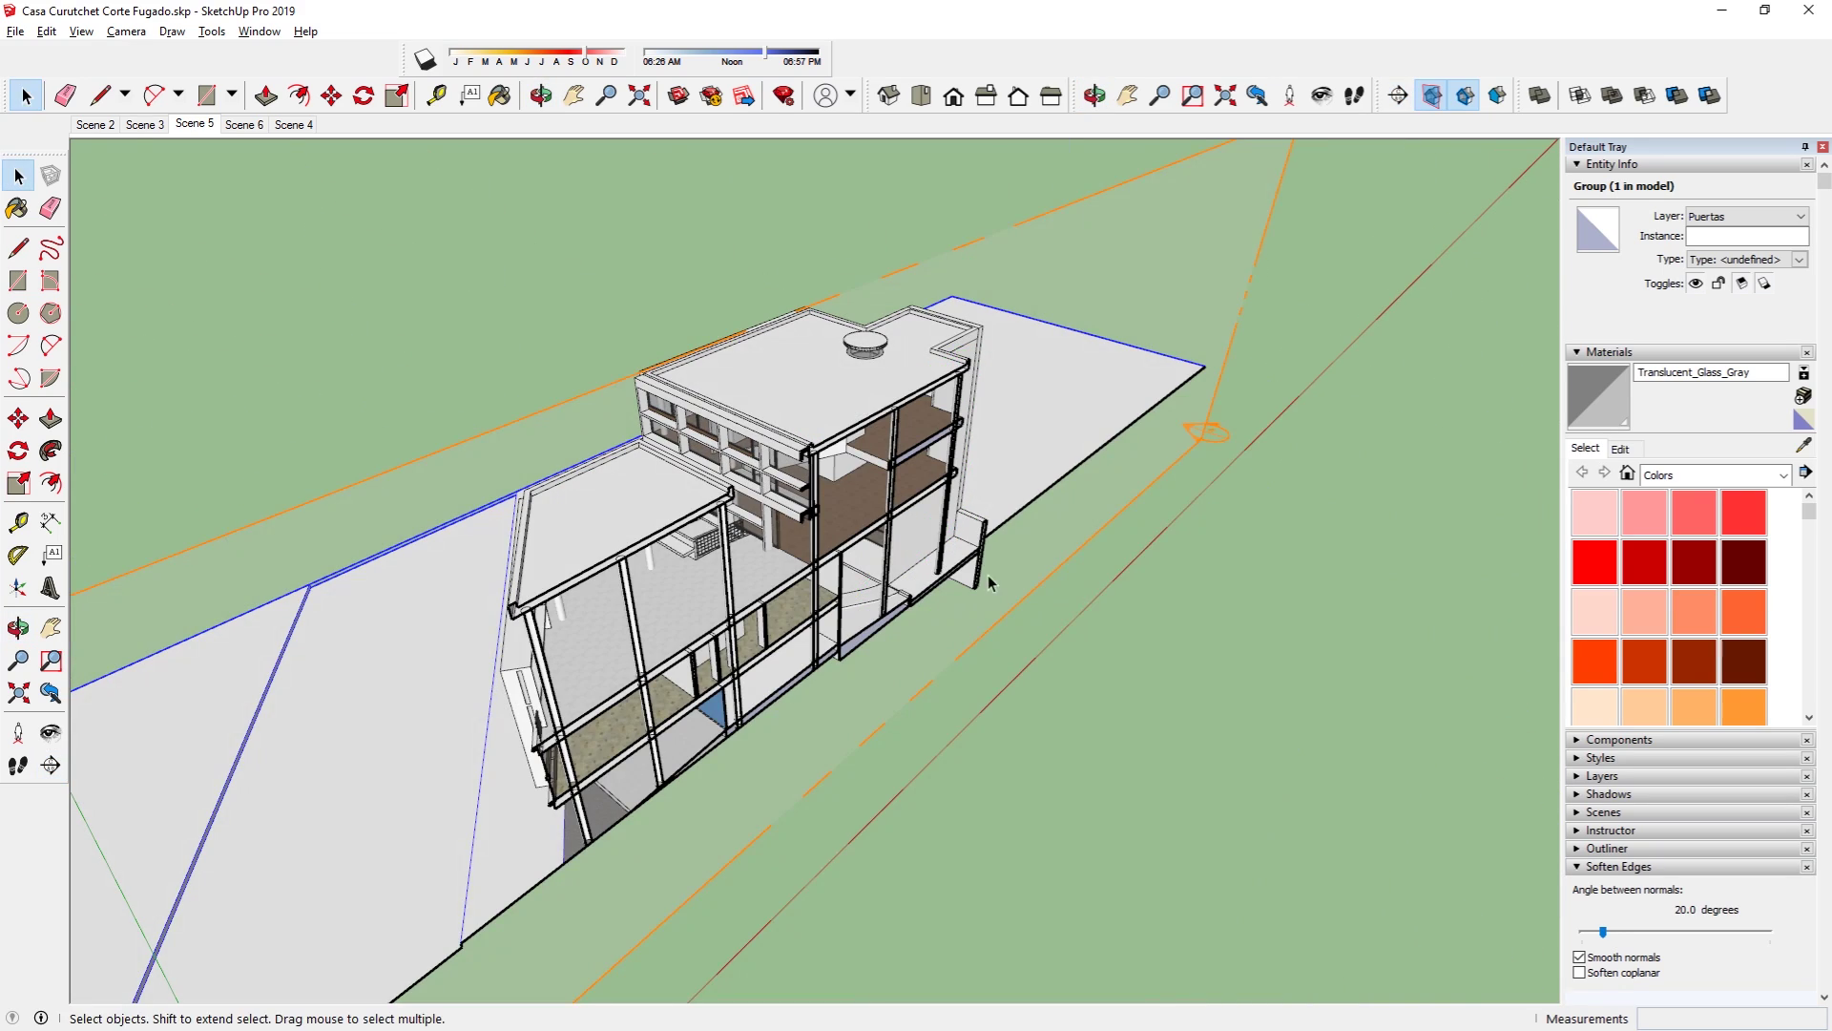
pyautogui.moveTo(982, 576)
pyautogui.mouseDown(button='middle')
pyautogui.moveTo(597, 527)
pyautogui.moveTo(650, 696)
pyautogui.mouseUp(button='middle')
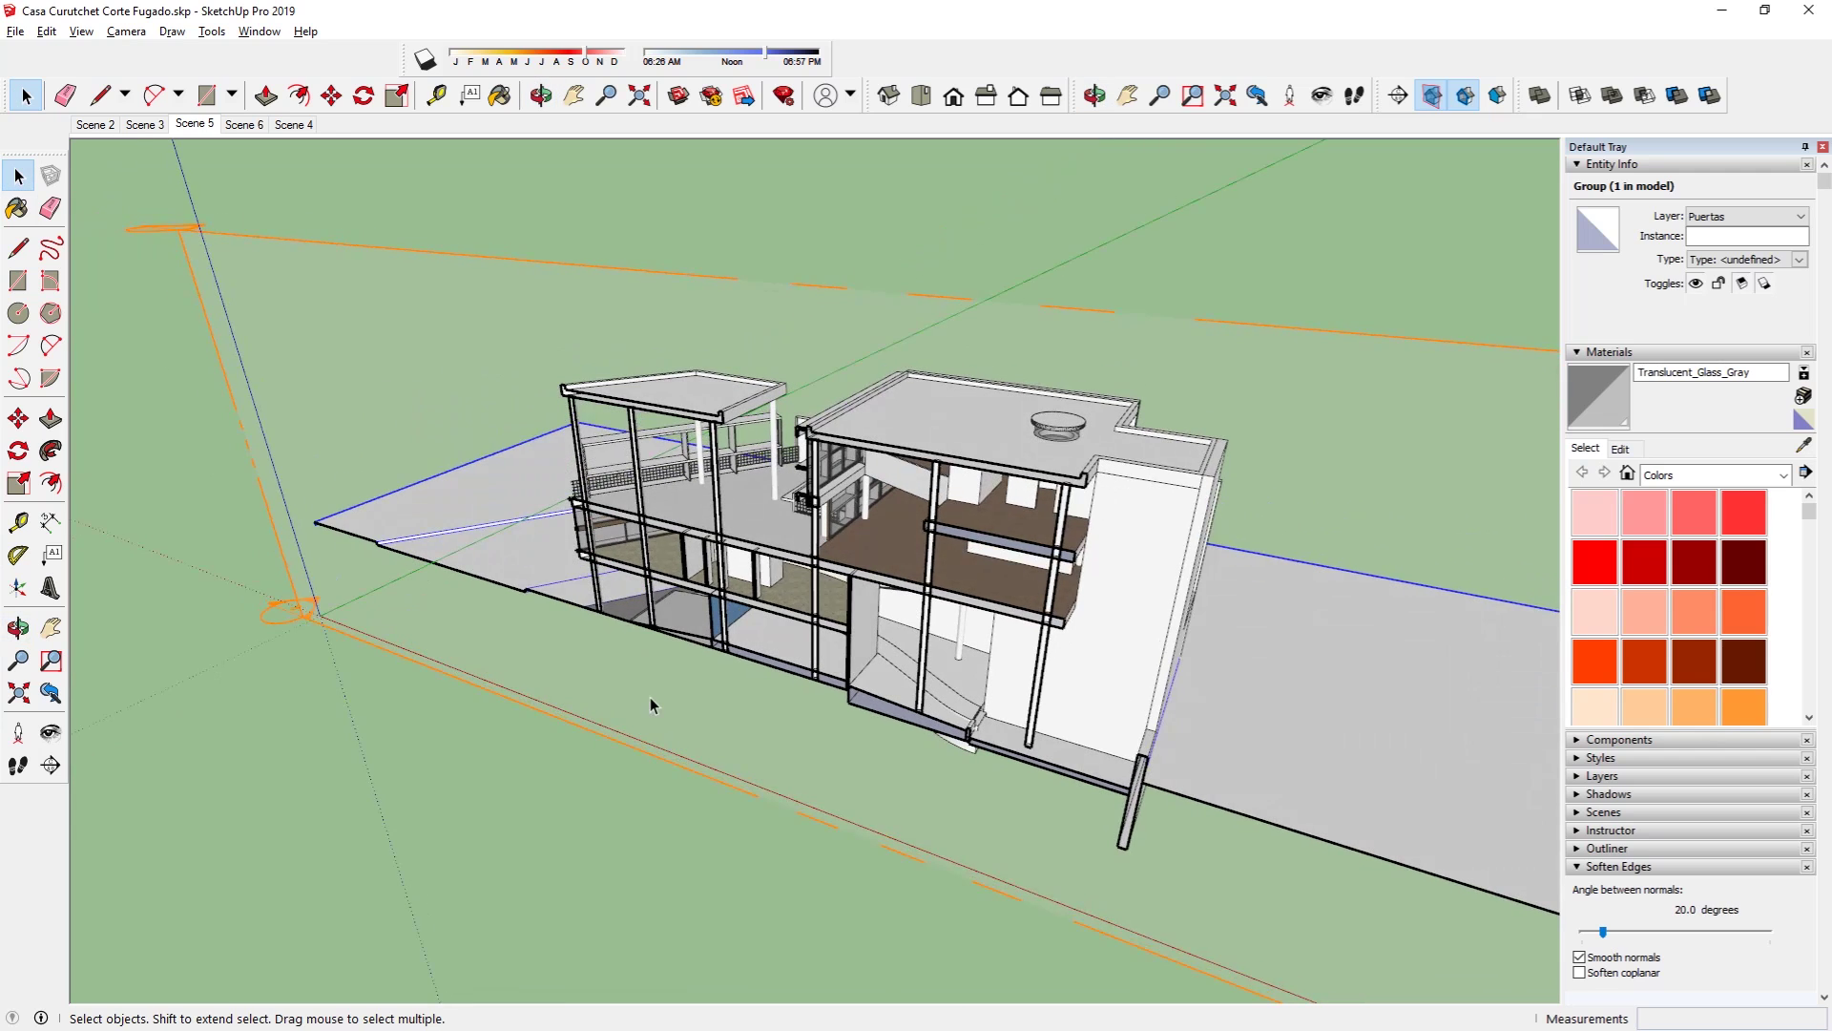
pyautogui.click(650, 697)
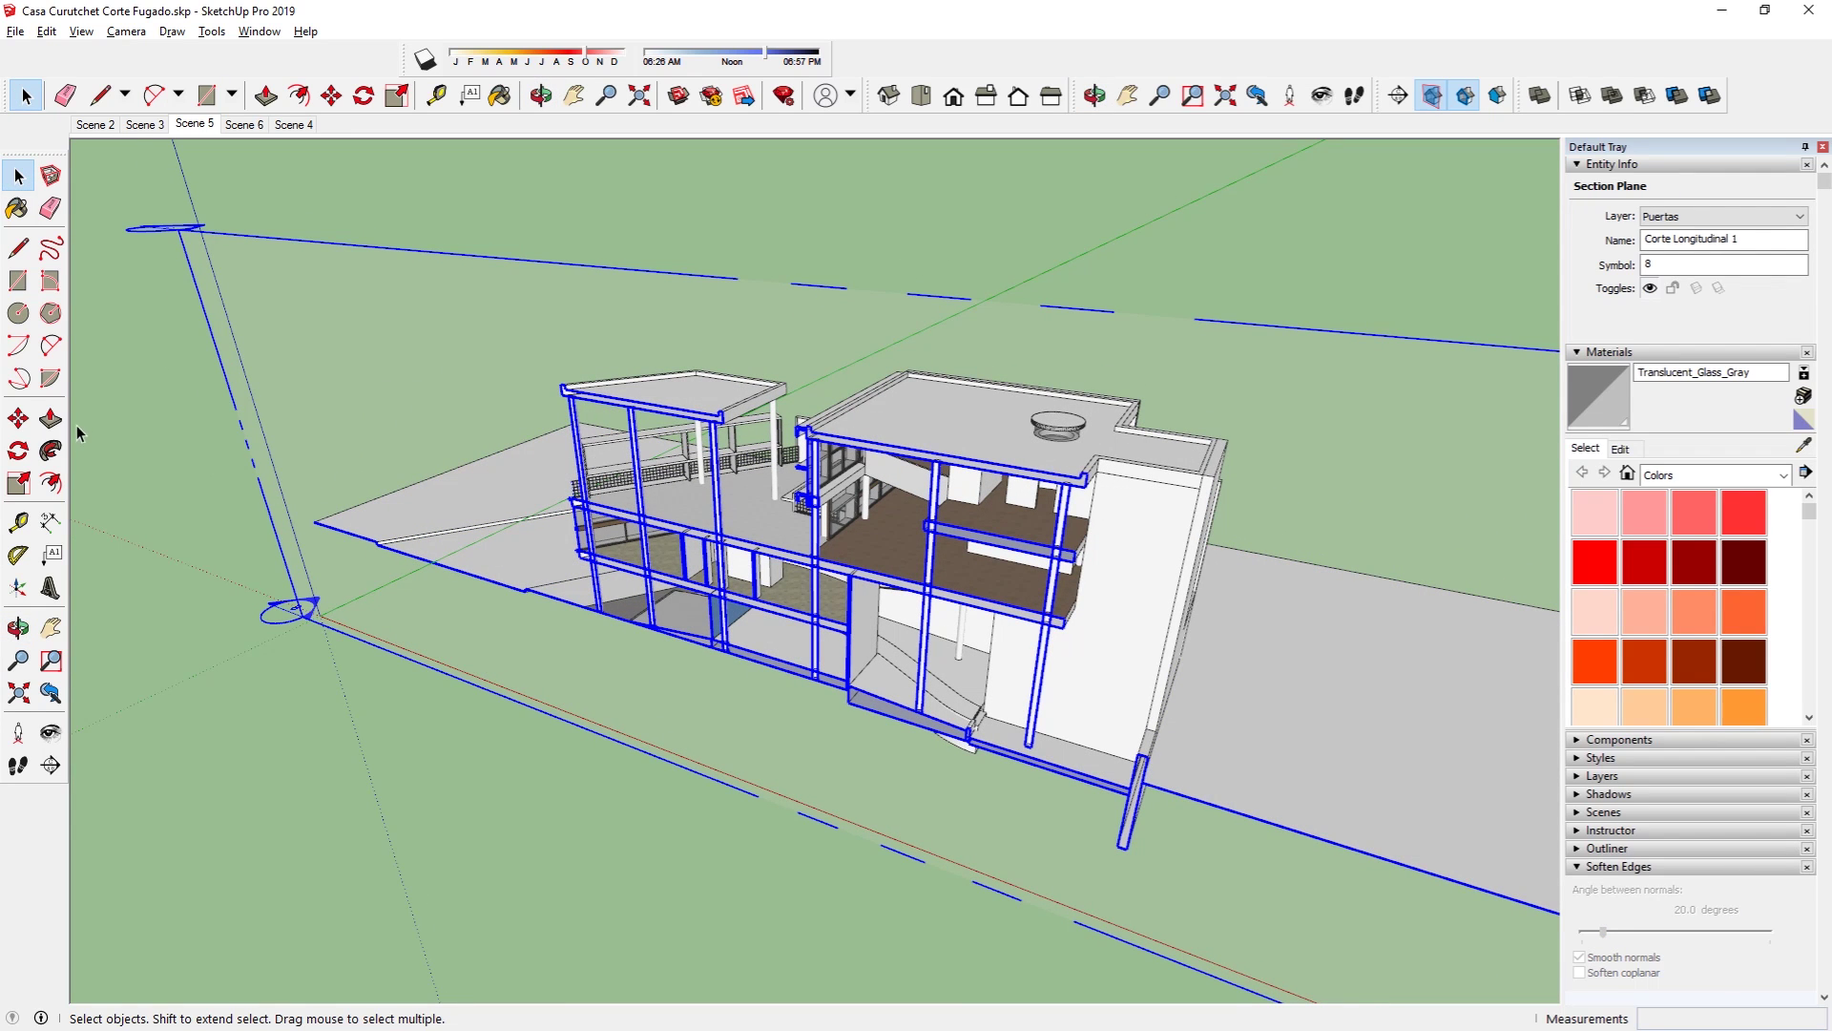
# Step: Move the section plane along the house so rooms, slabs and stairs are cut
pyautogui.click(18, 418)
pyautogui.moveTo(735, 625)
pyautogui.mouseDown(button='middle')
pyautogui.moveTo(697, 698)
pyautogui.moveTo(785, 696)
pyautogui.mouseUp(button='middle')
pyautogui.moveTo(785, 696)
pyautogui.mouseDown()
pyautogui.moveTo(792, 757)
pyautogui.moveTo(847, 738)
pyautogui.mouseUp()
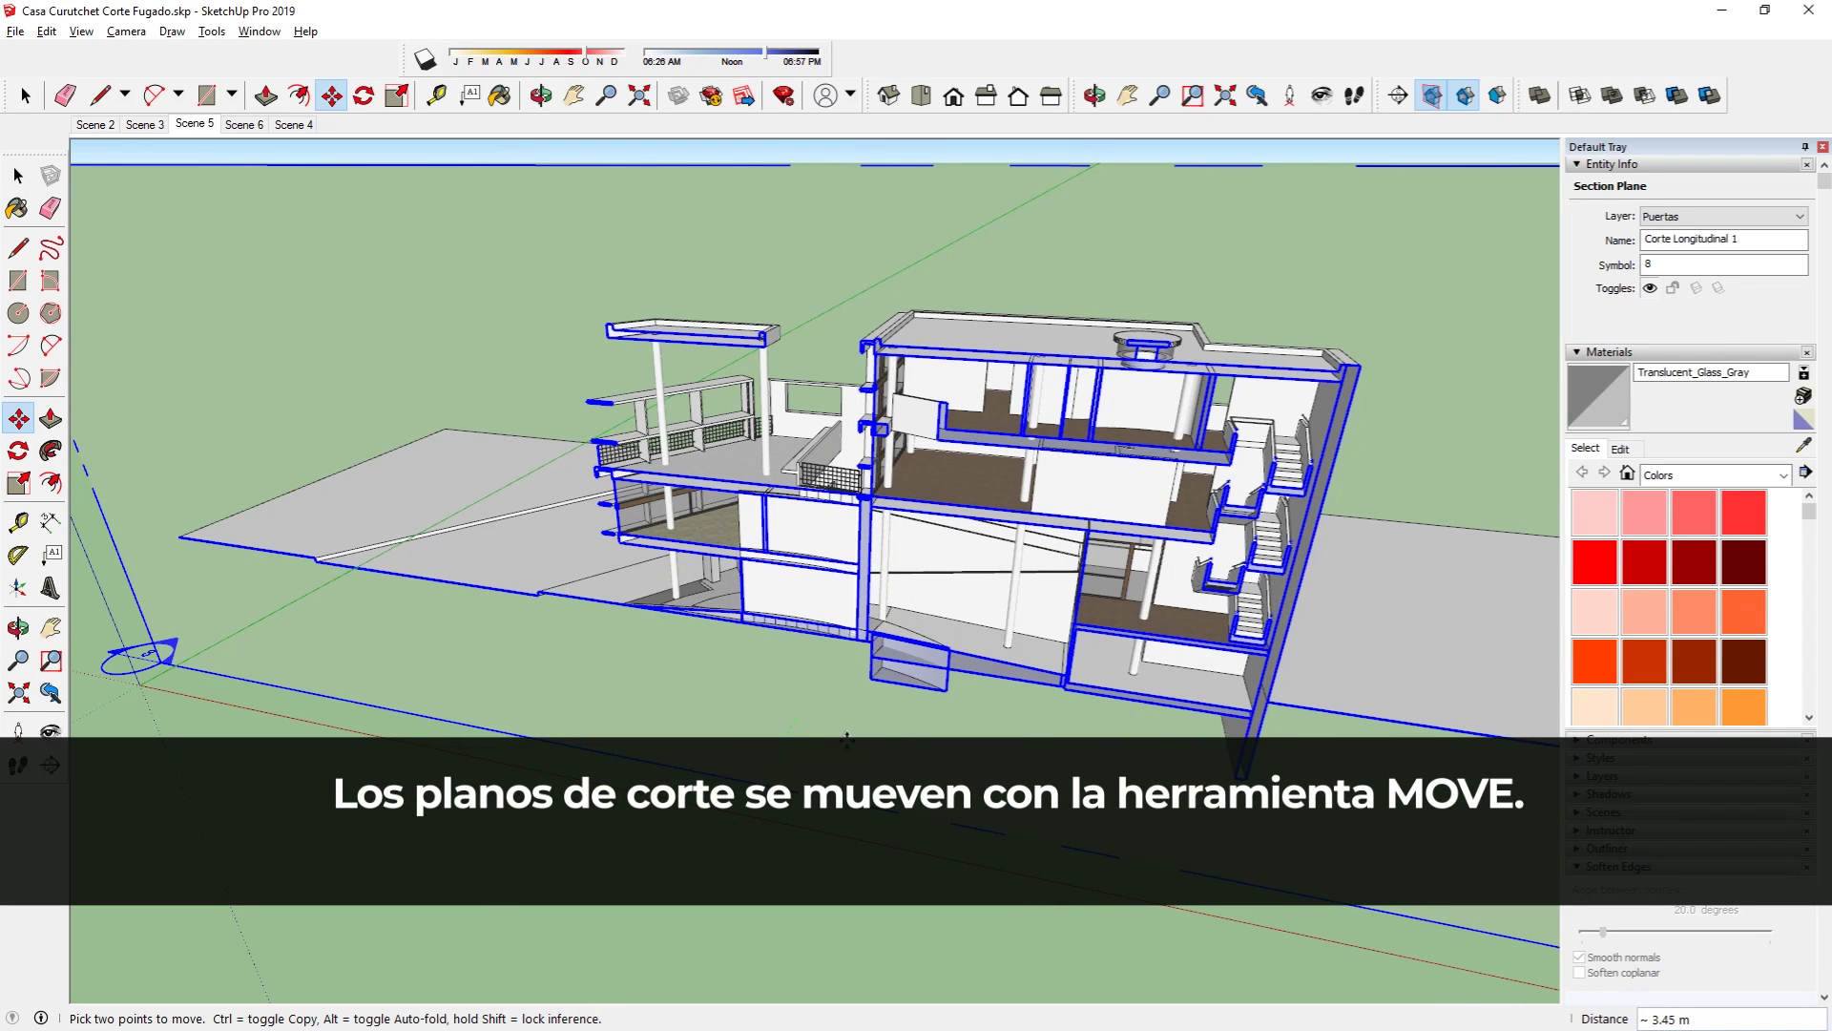
pyautogui.moveTo(843, 736)
pyautogui.mouseDown(button='middle')
pyautogui.moveTo(726, 572)
pyautogui.moveTo(981, 565)
pyautogui.mouseUp(button='middle')
pyautogui.click(759, 826)
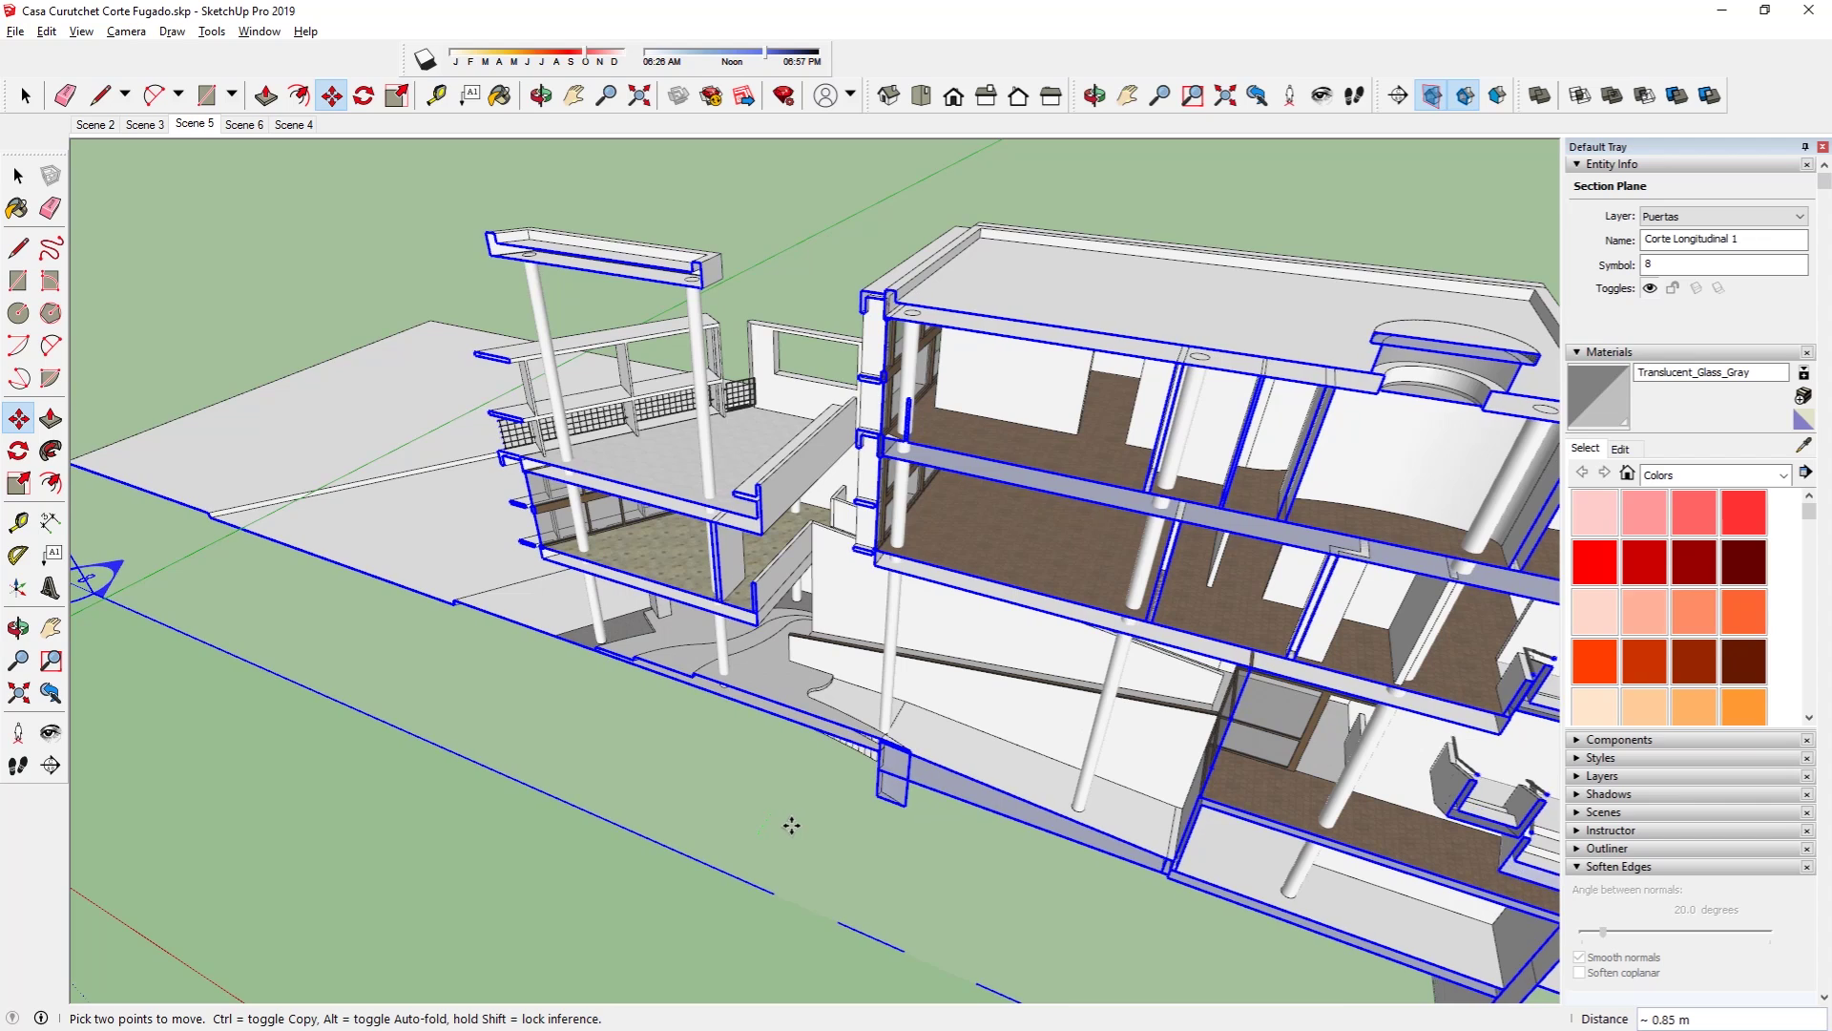
pyautogui.click(793, 825)
# Step: Orbit and shift to a low, near-frontal view of the section cut
pyautogui.moveTo(793, 826); pyautogui.dragTo(733, 549, button='middle')
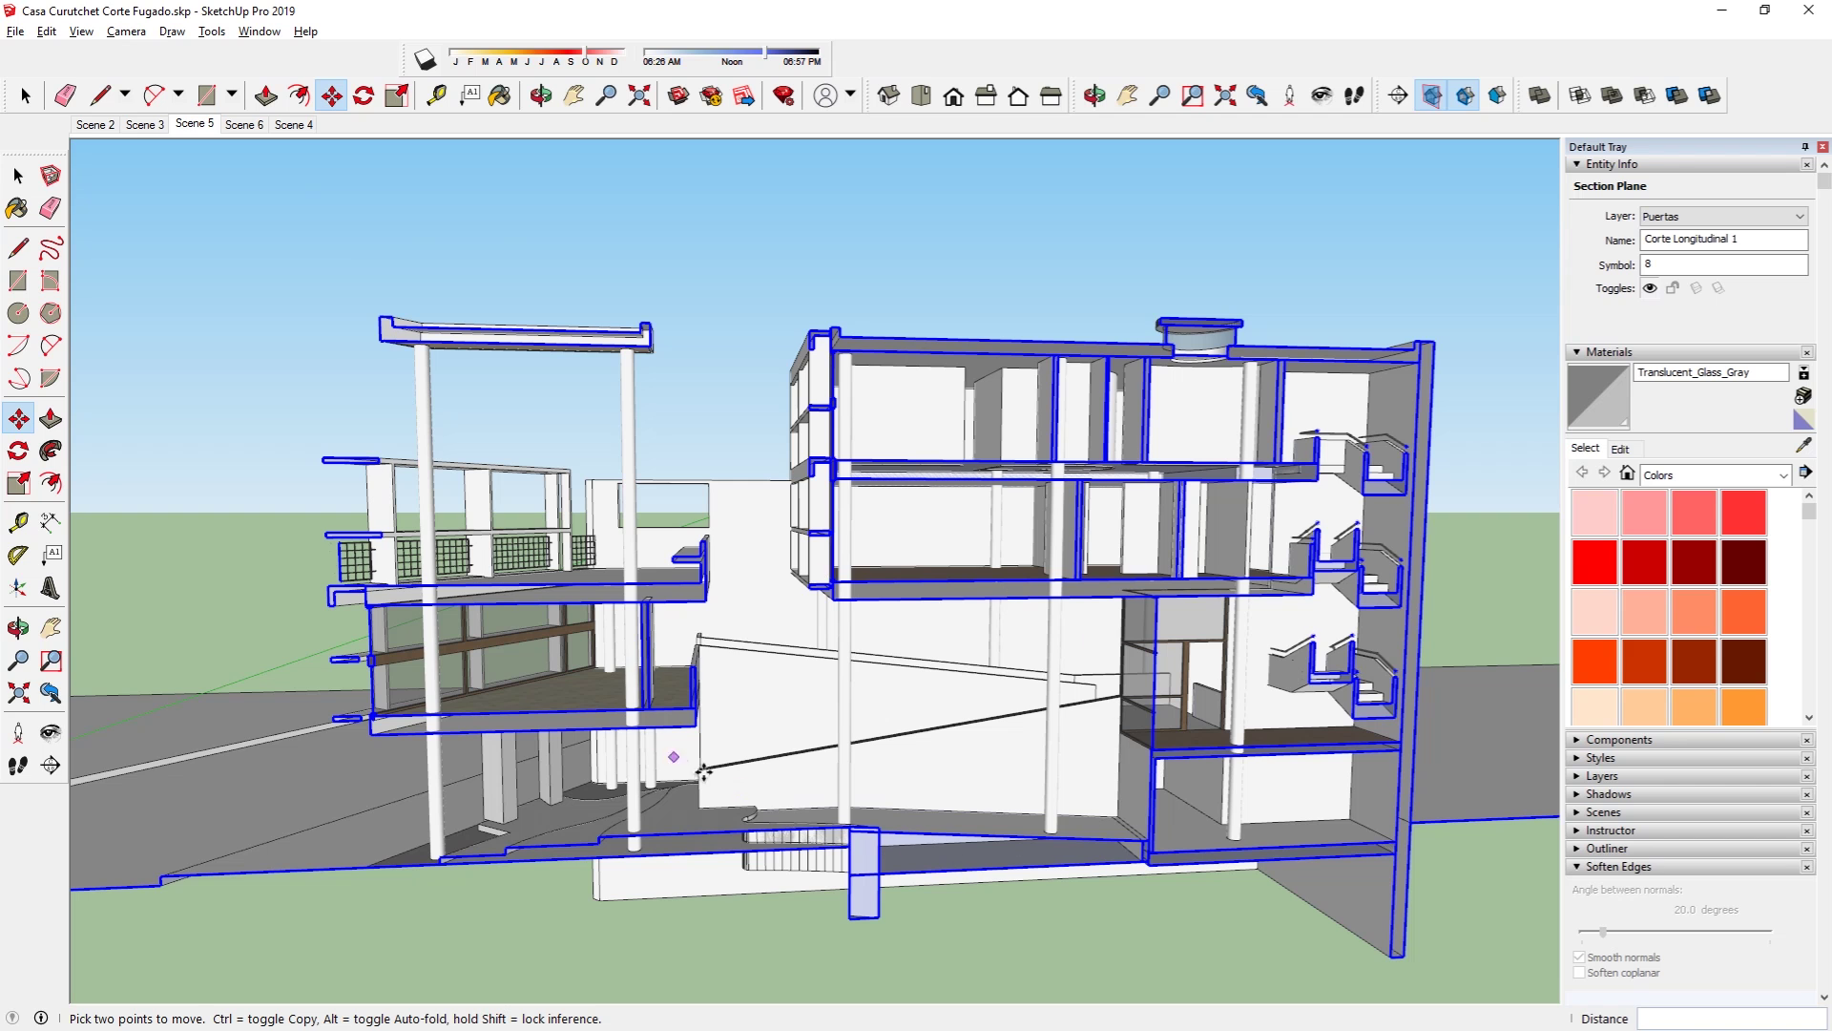
pyautogui.moveTo(572, 792)
pyautogui.mouseDown(button='middle')
pyautogui.moveTo(448, 728)
pyautogui.moveTo(698, 508)
pyautogui.mouseUp(button='middle')
pyautogui.moveTo(323, 289); pyautogui.dragTo(498, 299, button='middle')
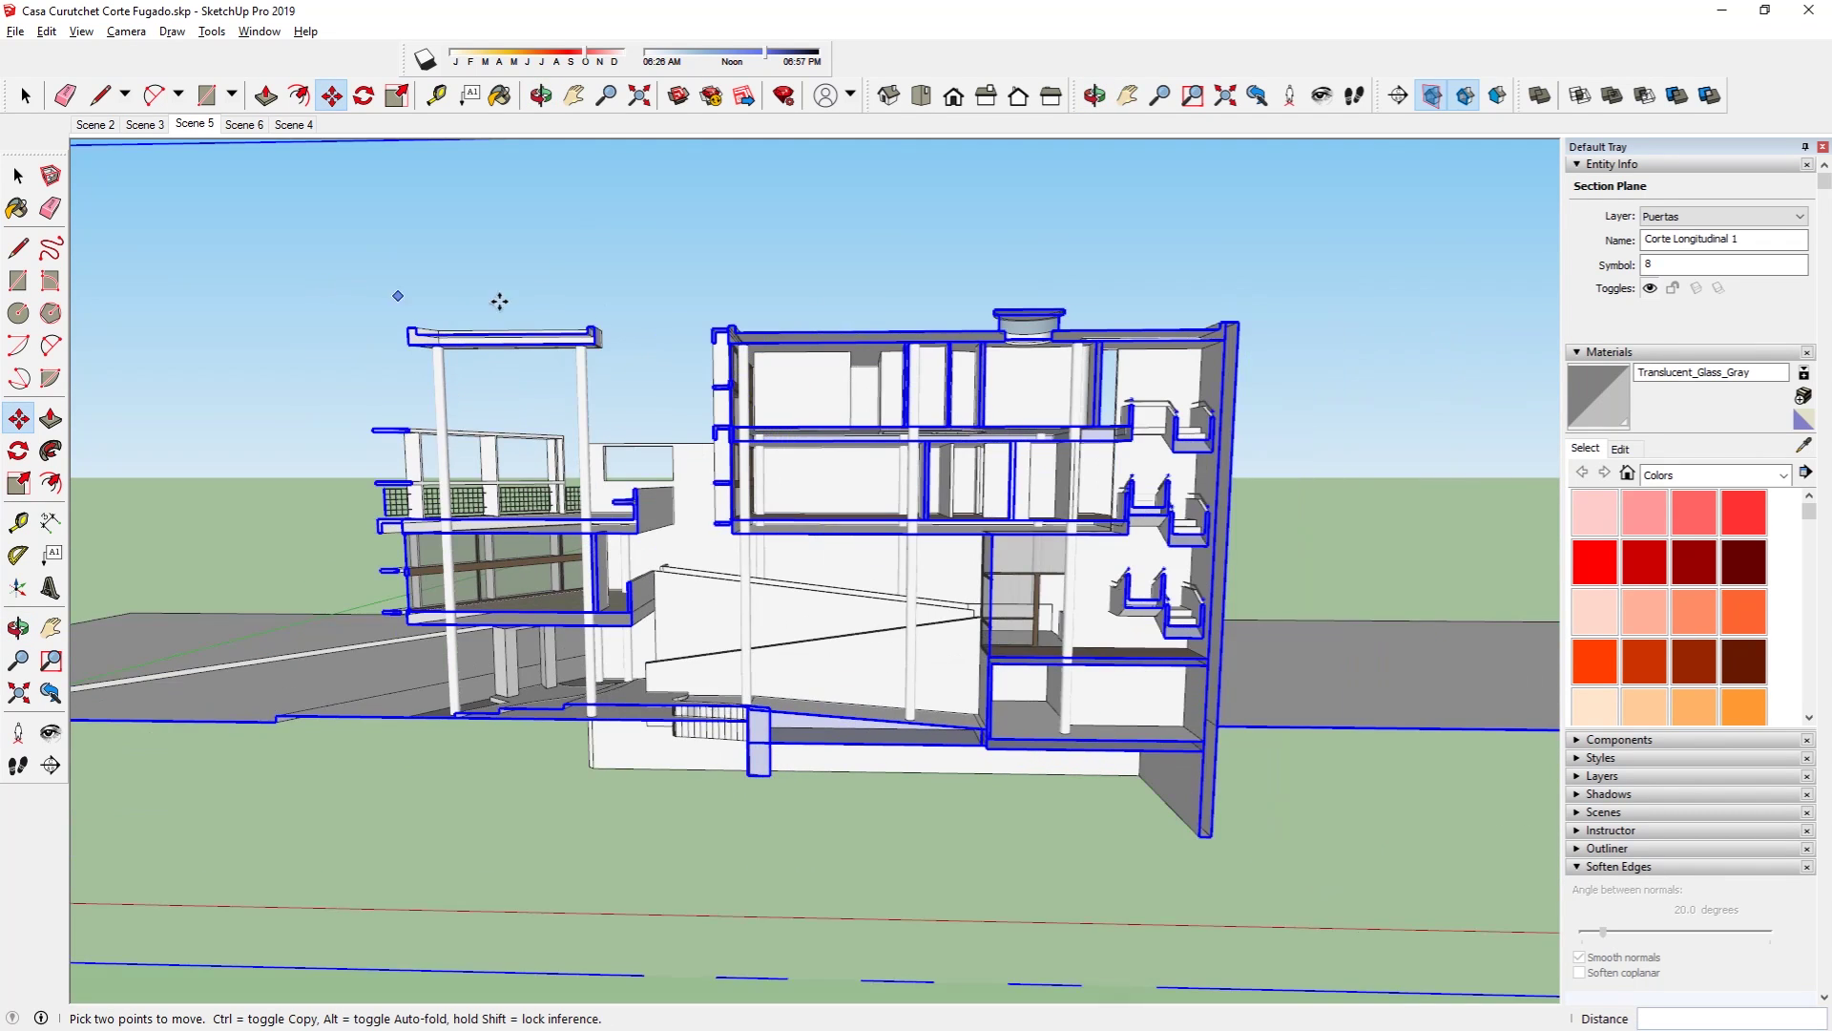
pyautogui.moveTo(687, 310); pyautogui.dragTo(689, 313, button='middle')
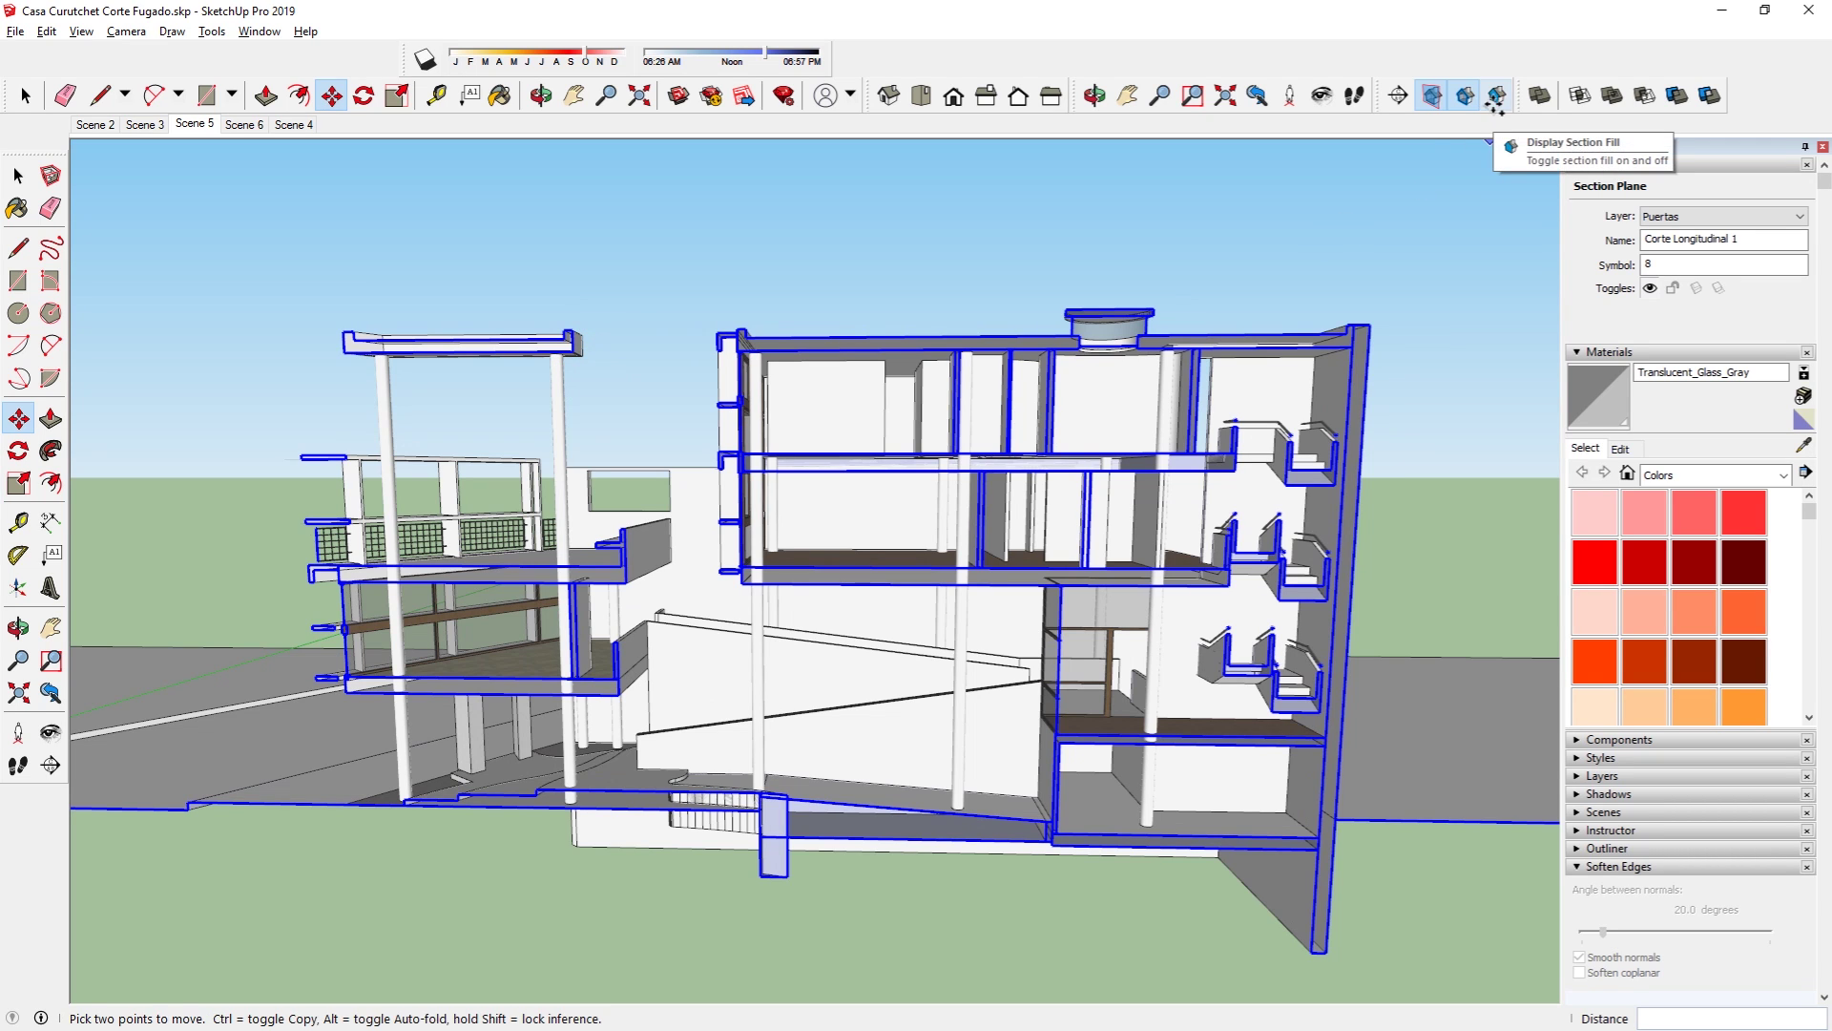
# Step: Turn on solid section fill and deselect the section plane
pyautogui.click(1495, 96)
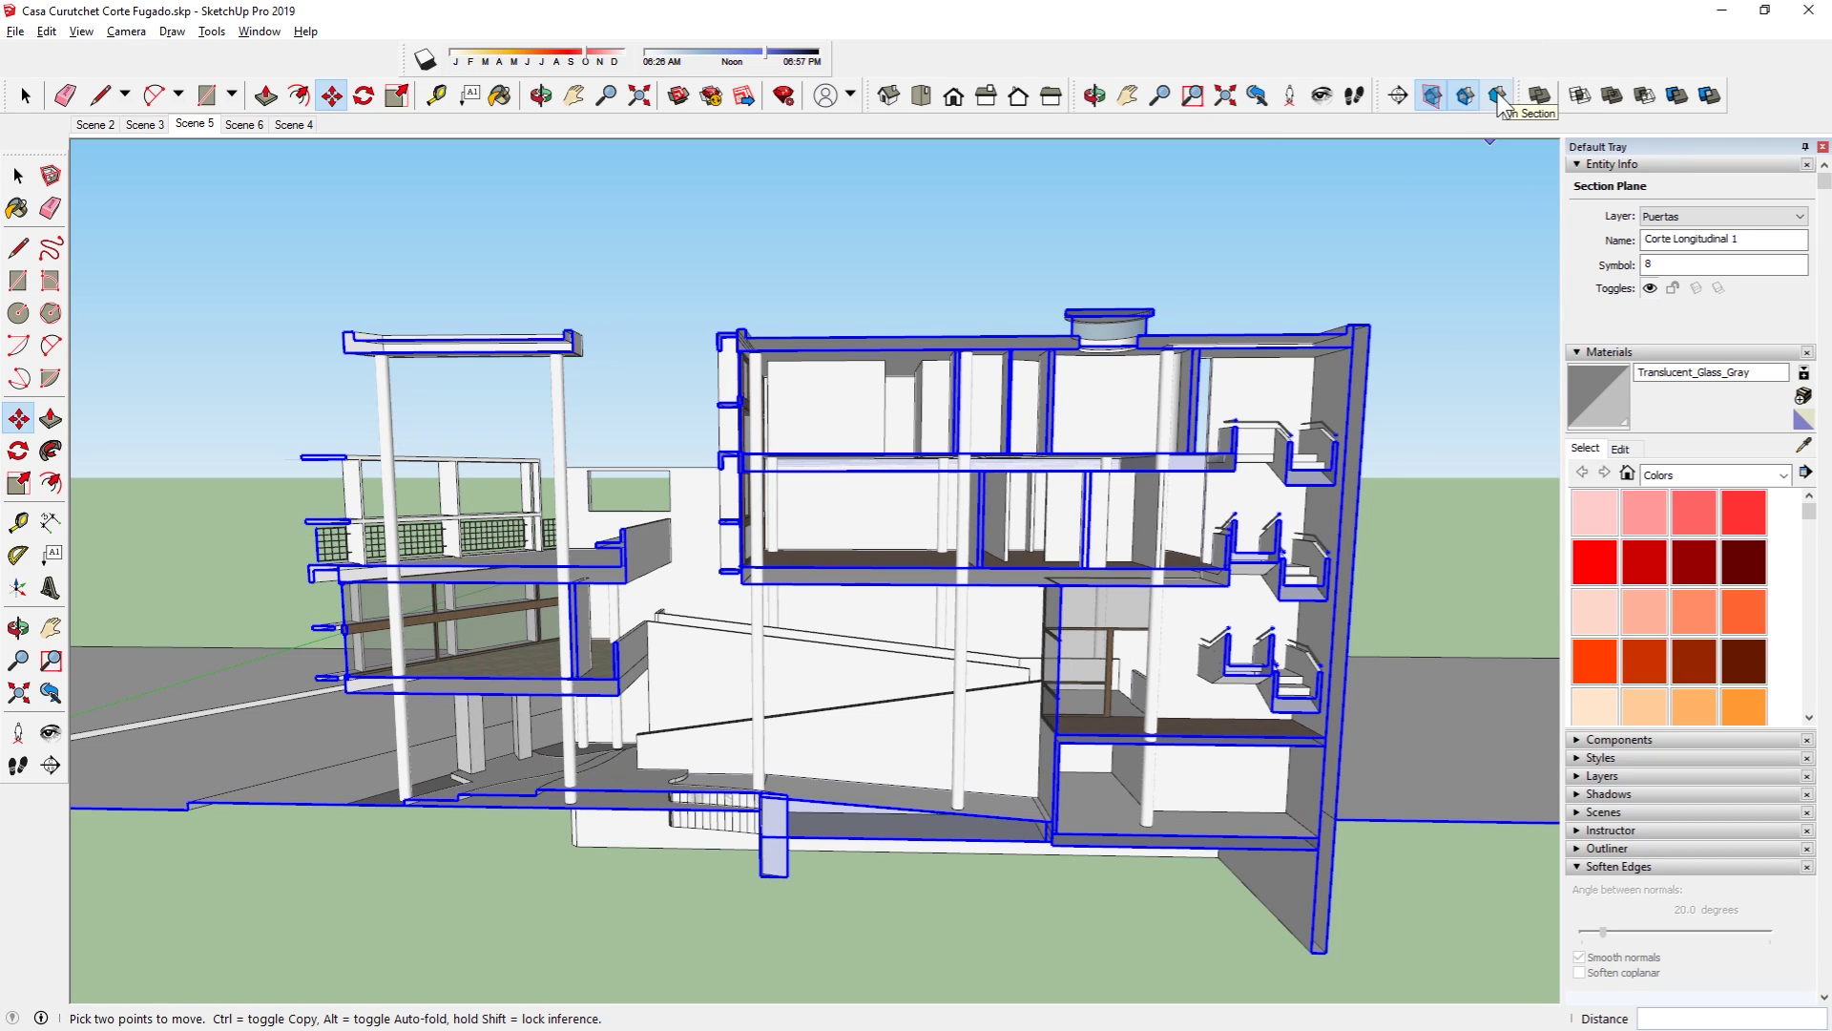
pyautogui.press('space')
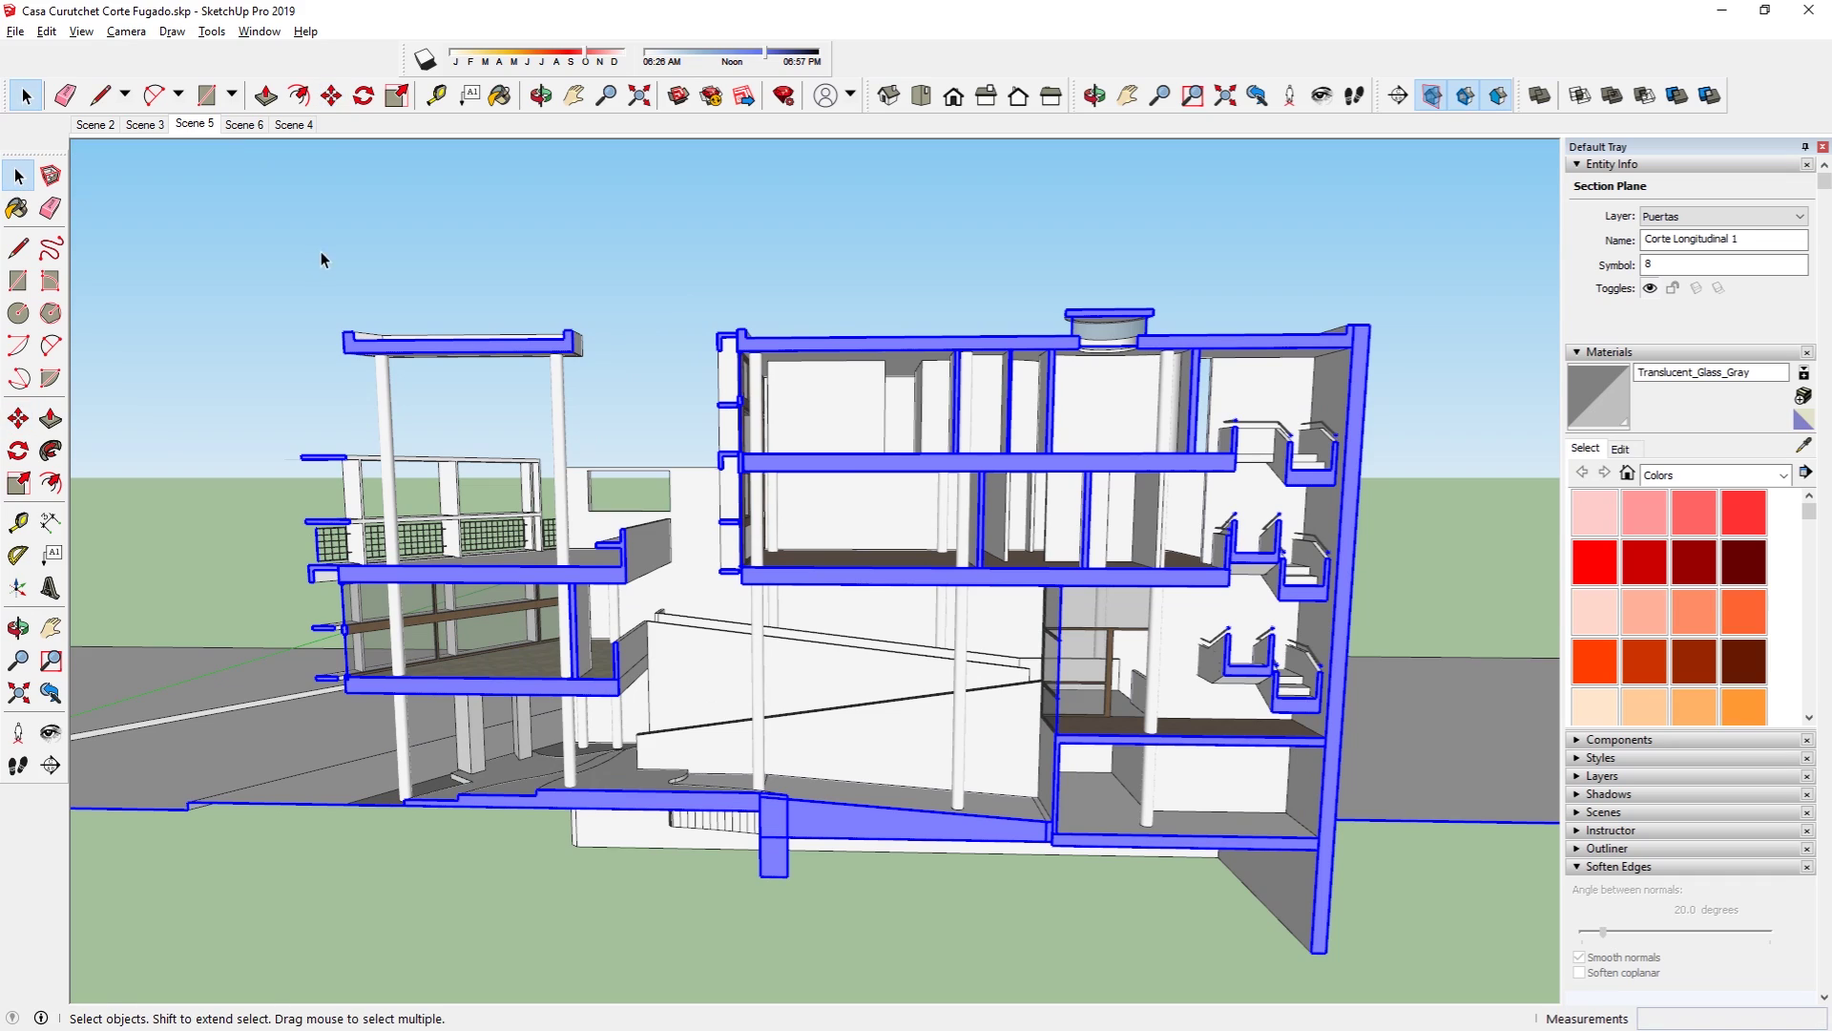
pyautogui.moveTo(305, 299); pyautogui.dragTo(1461, 749, button='middle')
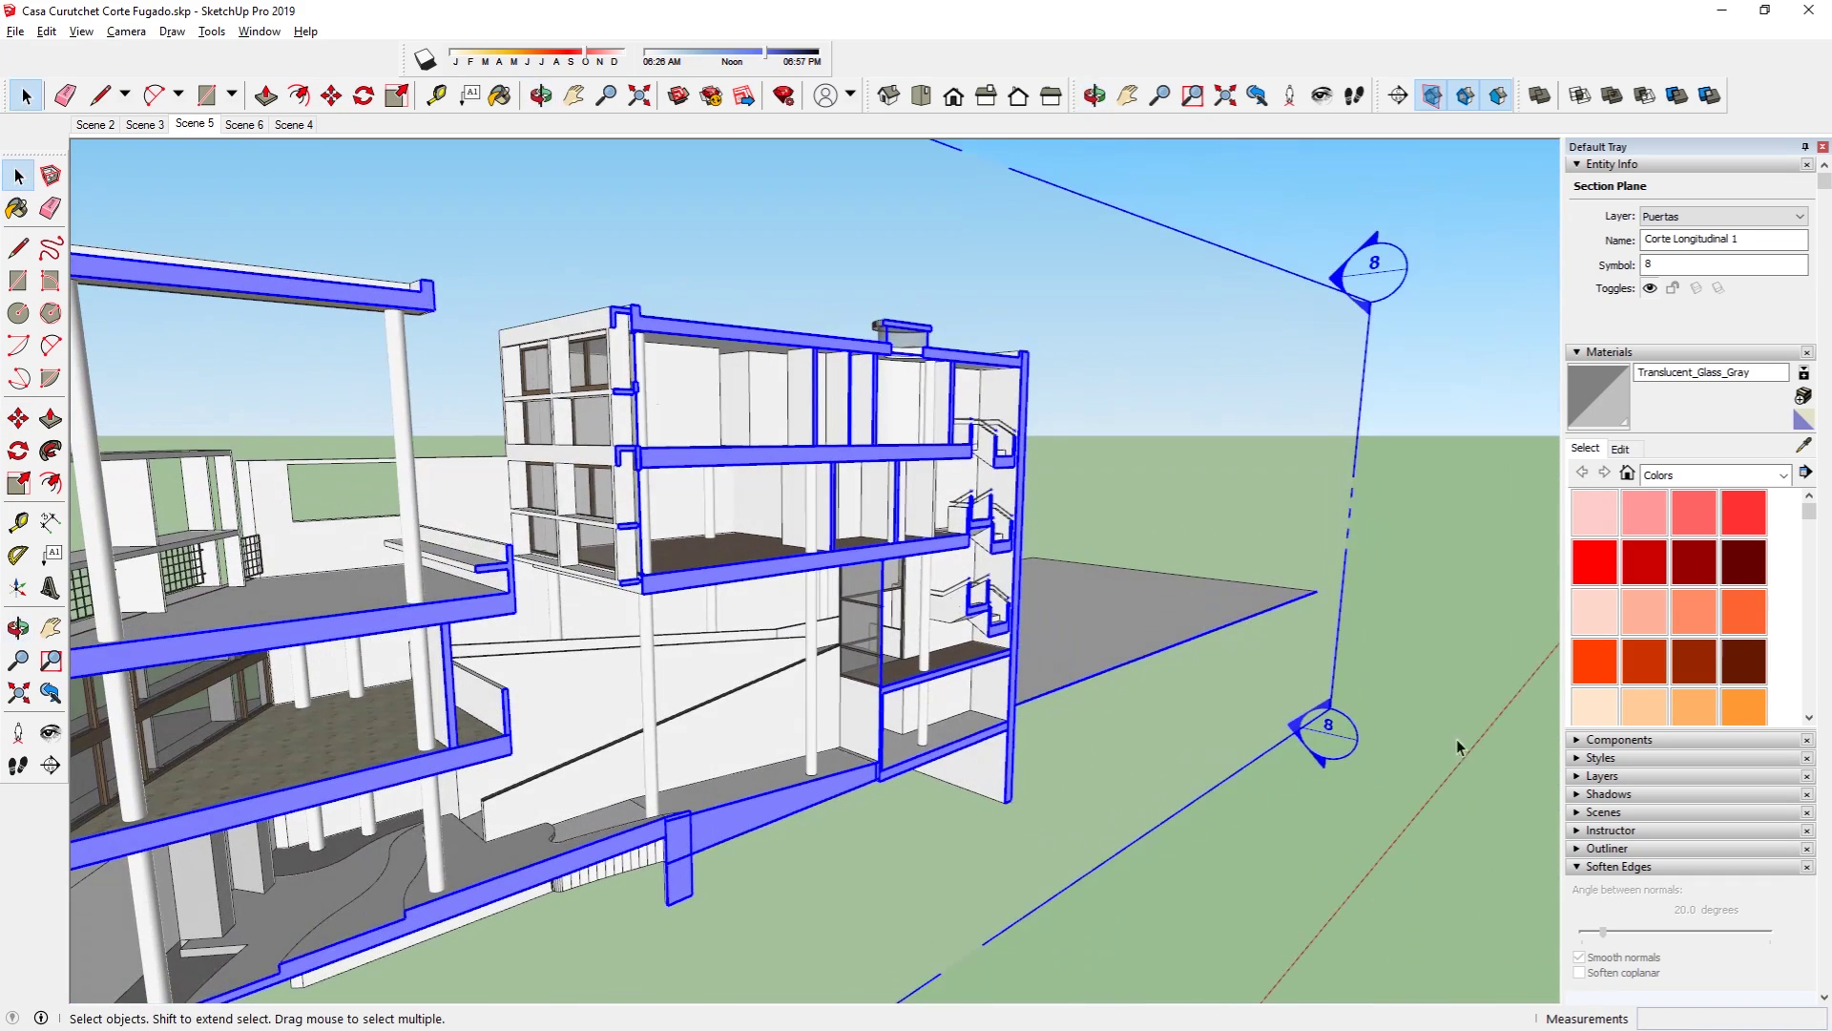
pyautogui.click(1479, 622)
pyautogui.moveTo(1479, 622)
pyautogui.mouseDown(button='middle')
pyautogui.moveTo(467, 492)
pyautogui.moveTo(849, 494)
pyautogui.moveTo(839, 546)
pyautogui.mouseUp(button='middle')
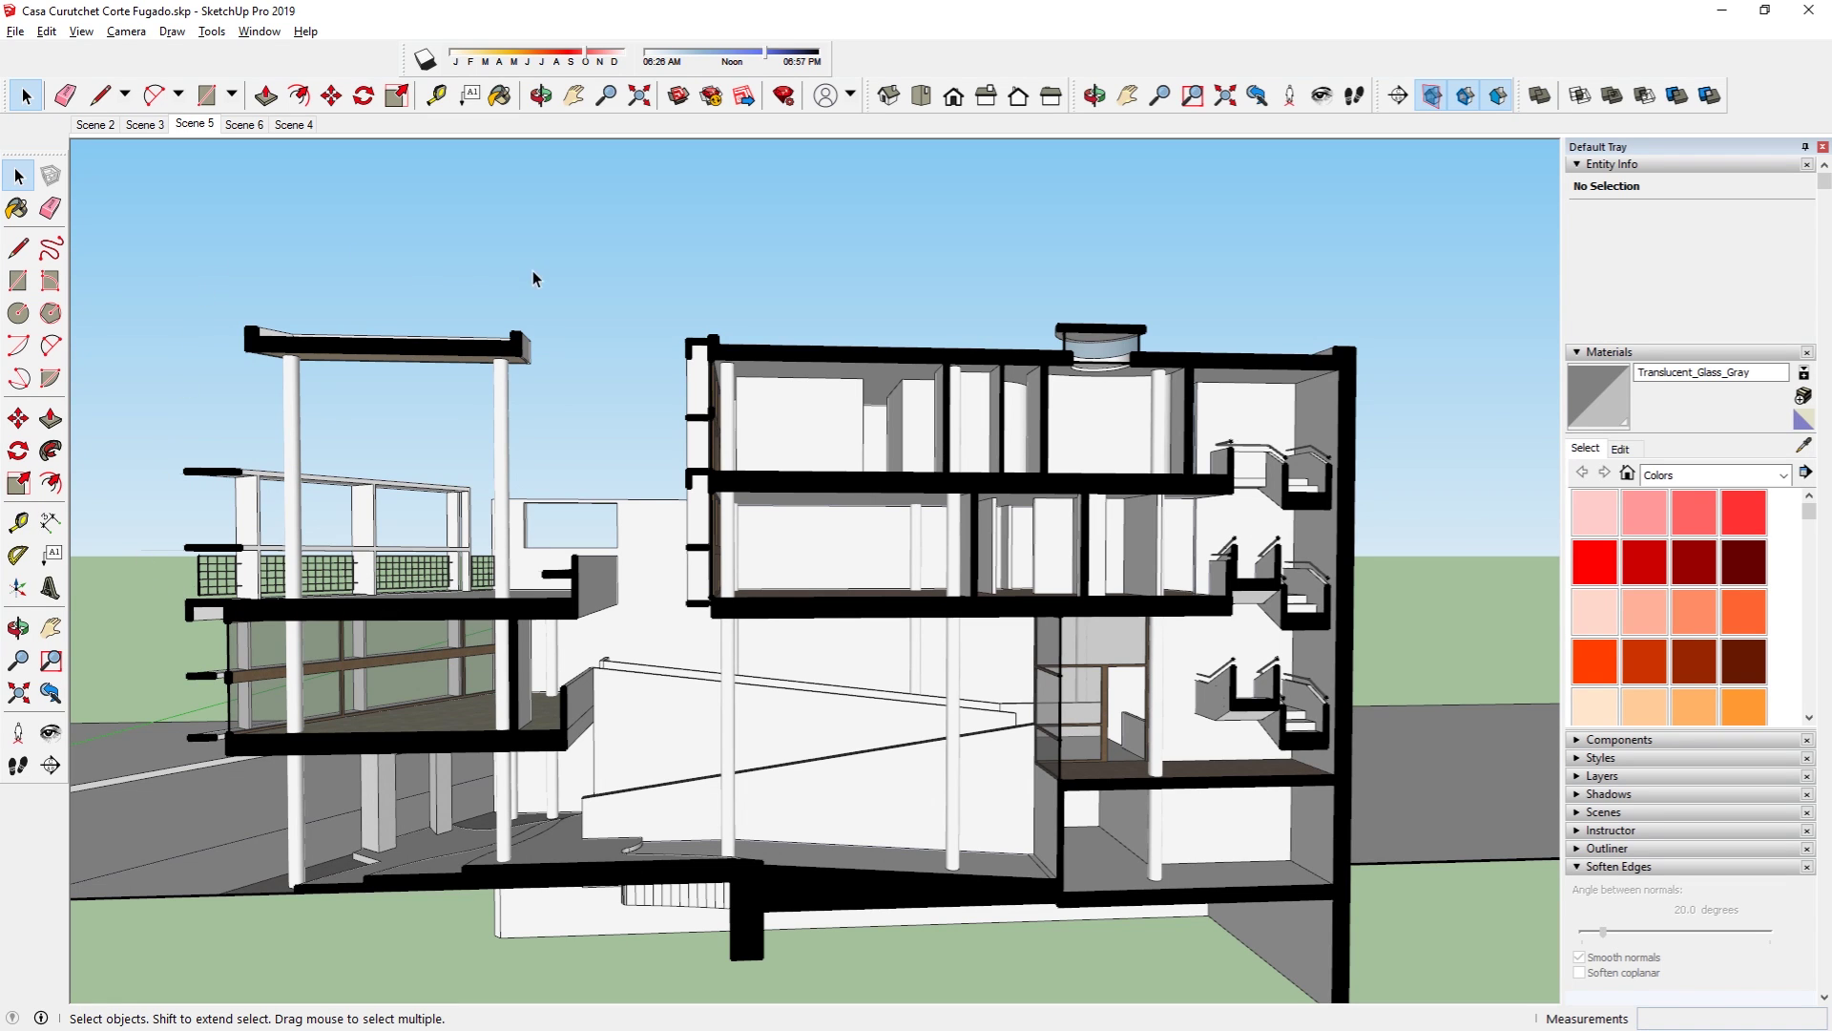
# Step: Turn on shadows and orbit to a more frontal view of the building
pyautogui.click(426, 61)
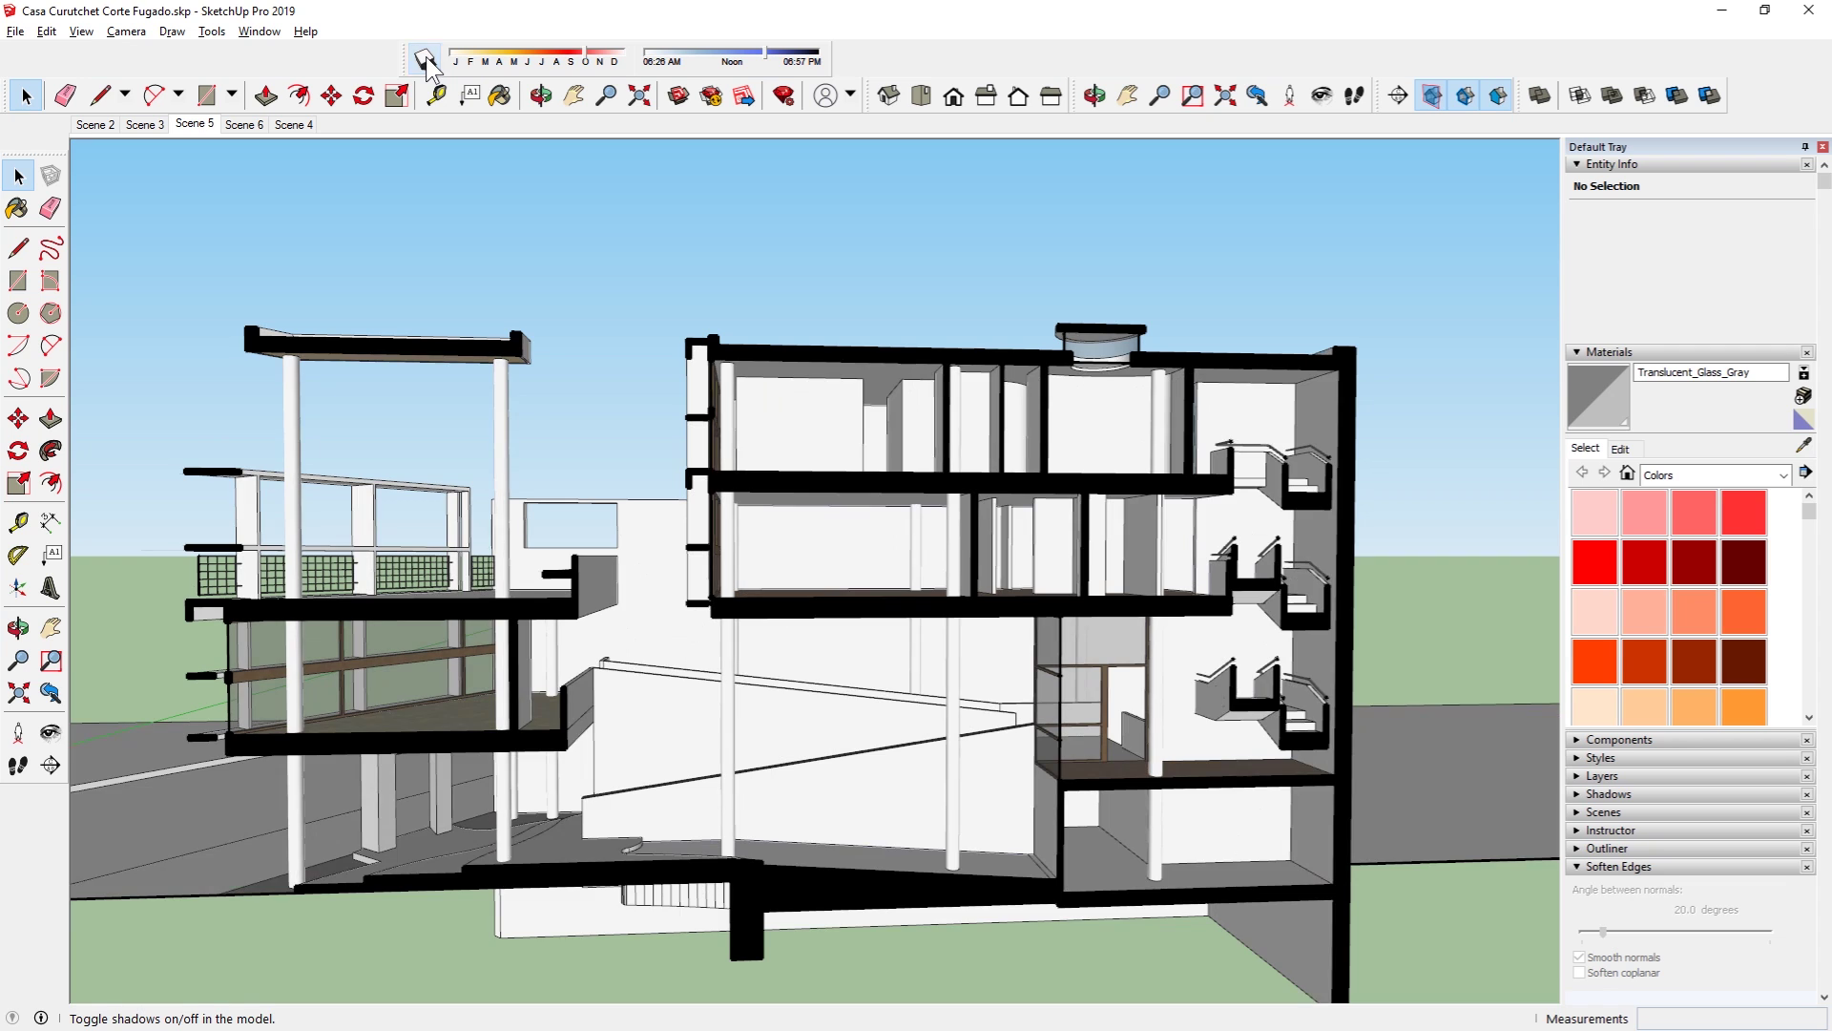
pyautogui.scroll(-3, 857, 439)
pyautogui.moveTo(864, 449); pyautogui.dragTo(864, 451, button='middle')
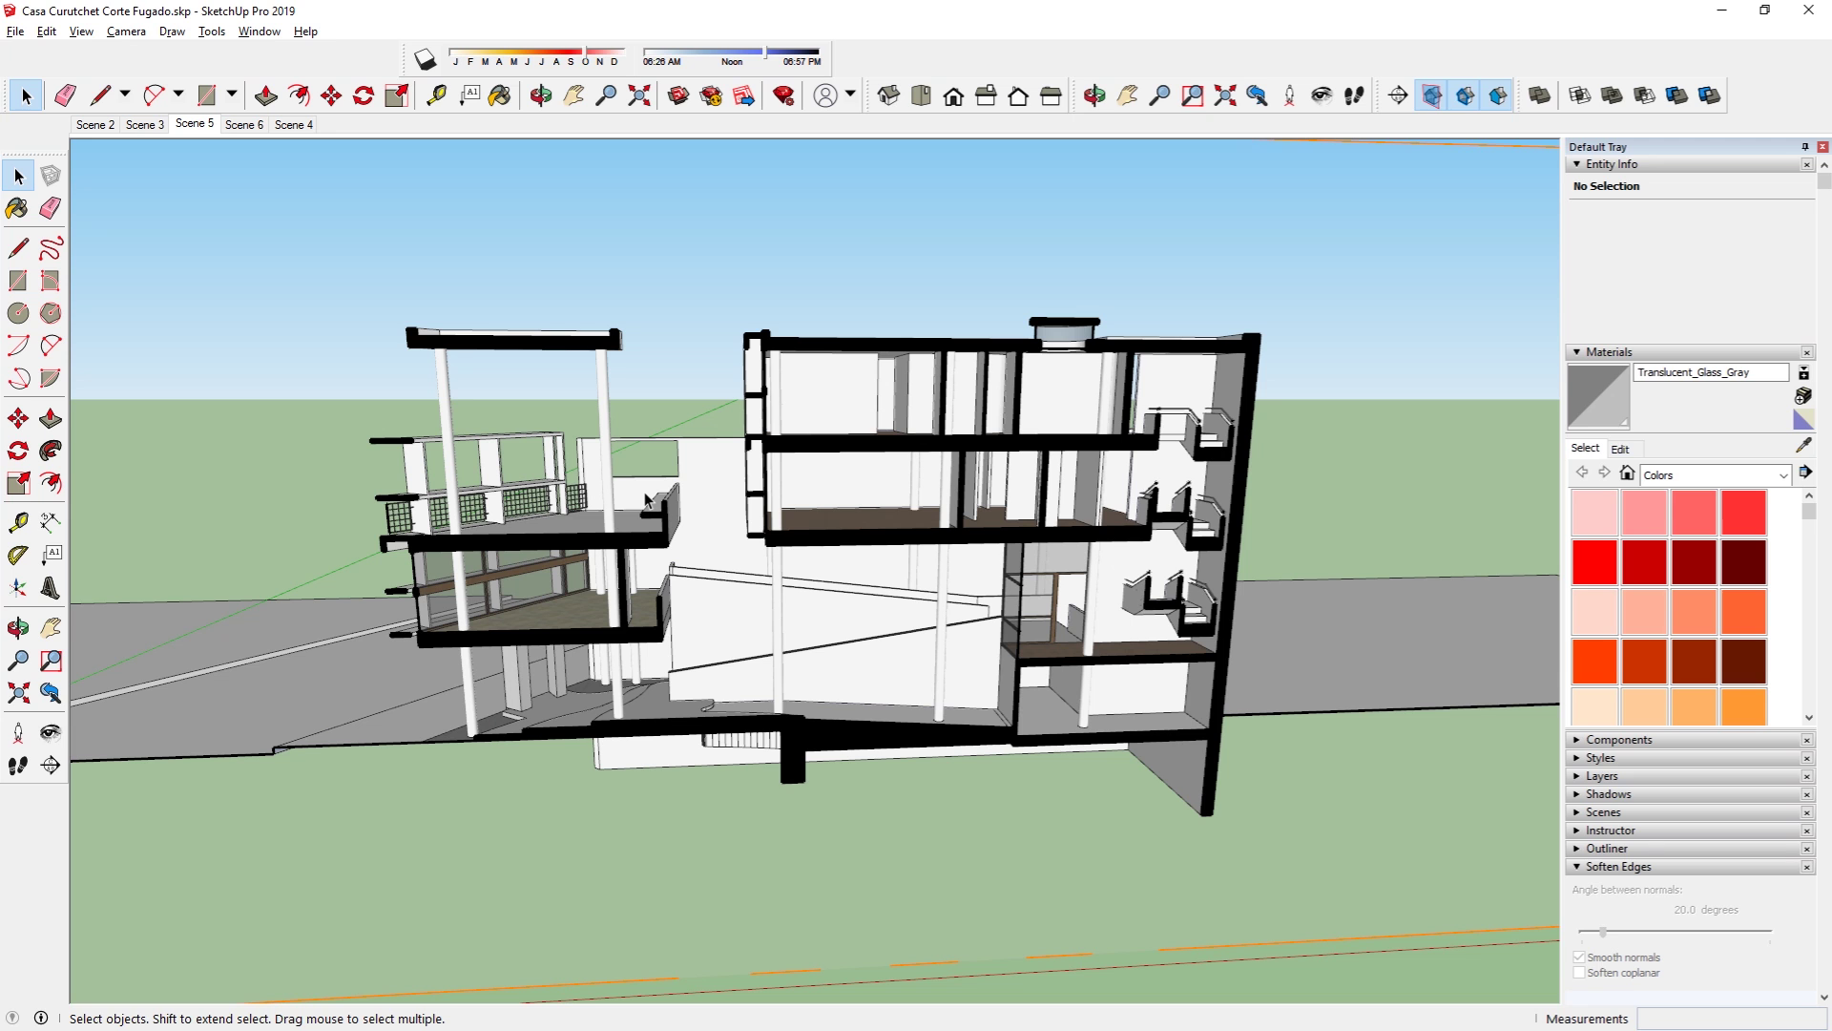
pyautogui.moveTo(679, 523)
pyautogui.mouseDown(button='middle')
pyautogui.moveTo(711, 389)
pyautogui.moveTo(736, 397)
pyautogui.moveTo(675, 446)
pyautogui.mouseUp(button='middle')
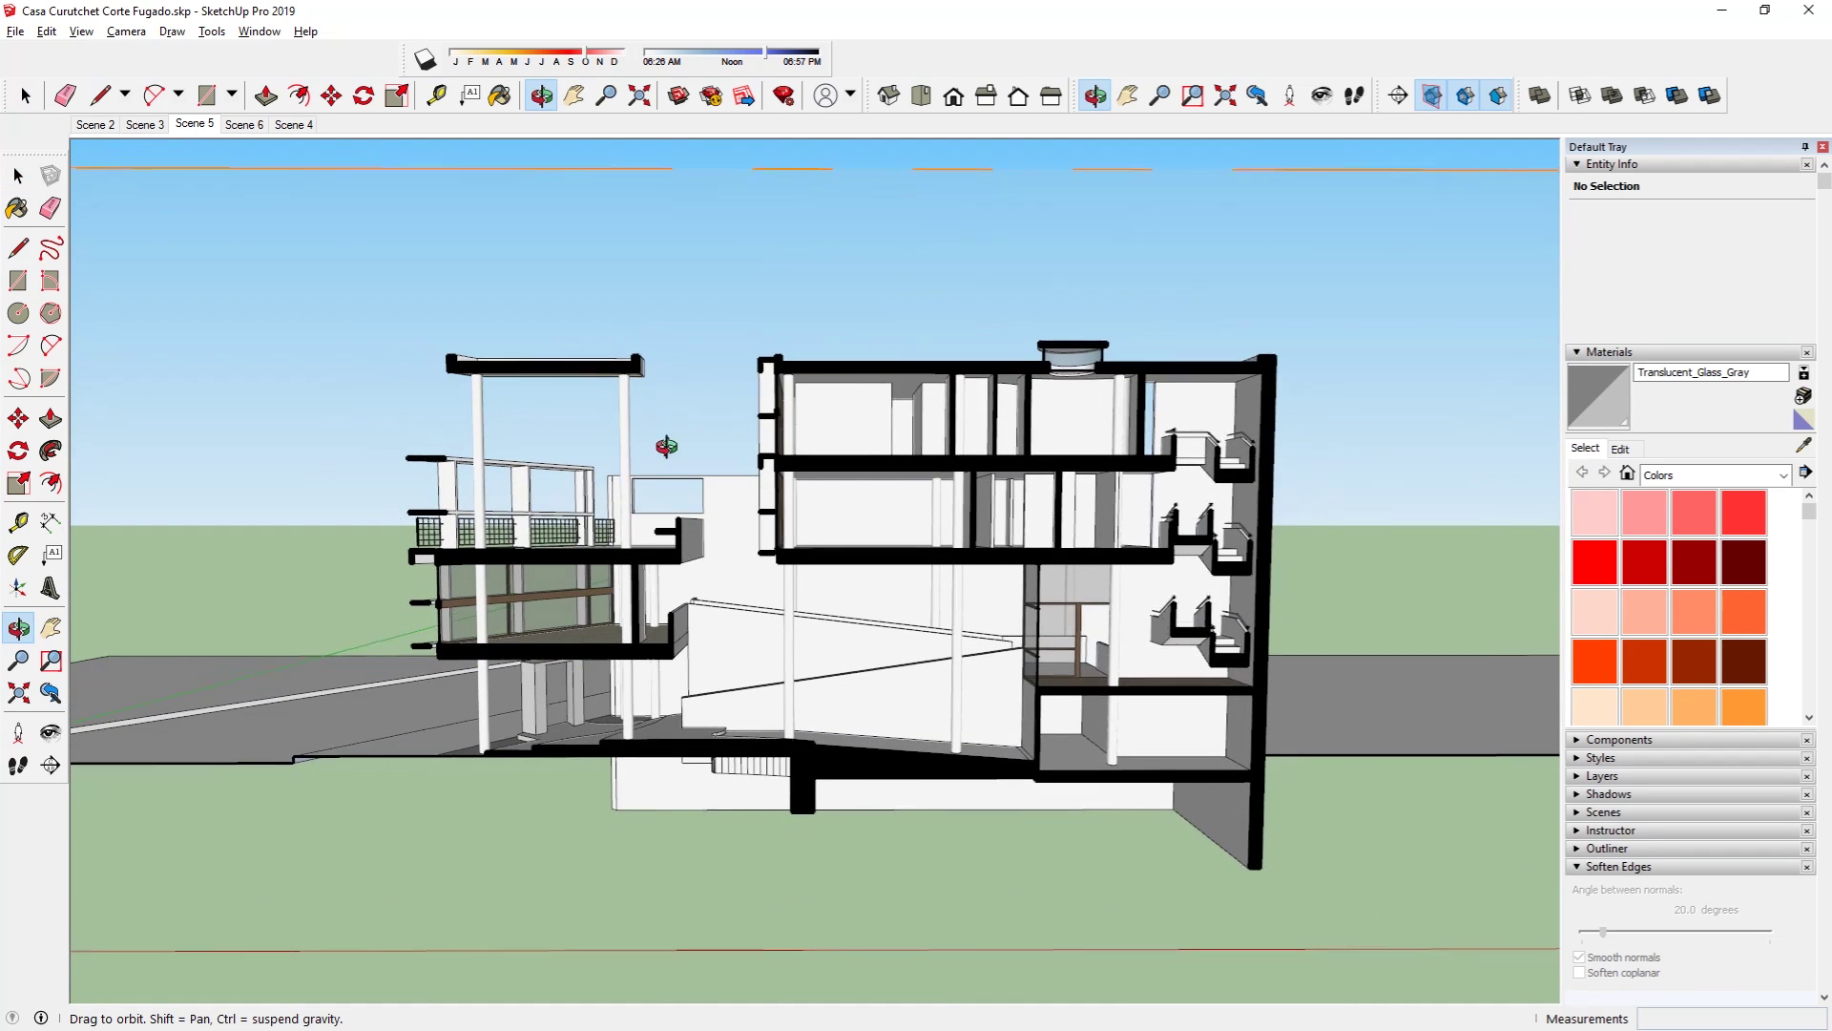
# Step: Zoom out from the terrace and orbit until the whole sectioned house shows at an angle
pyautogui.press('space')
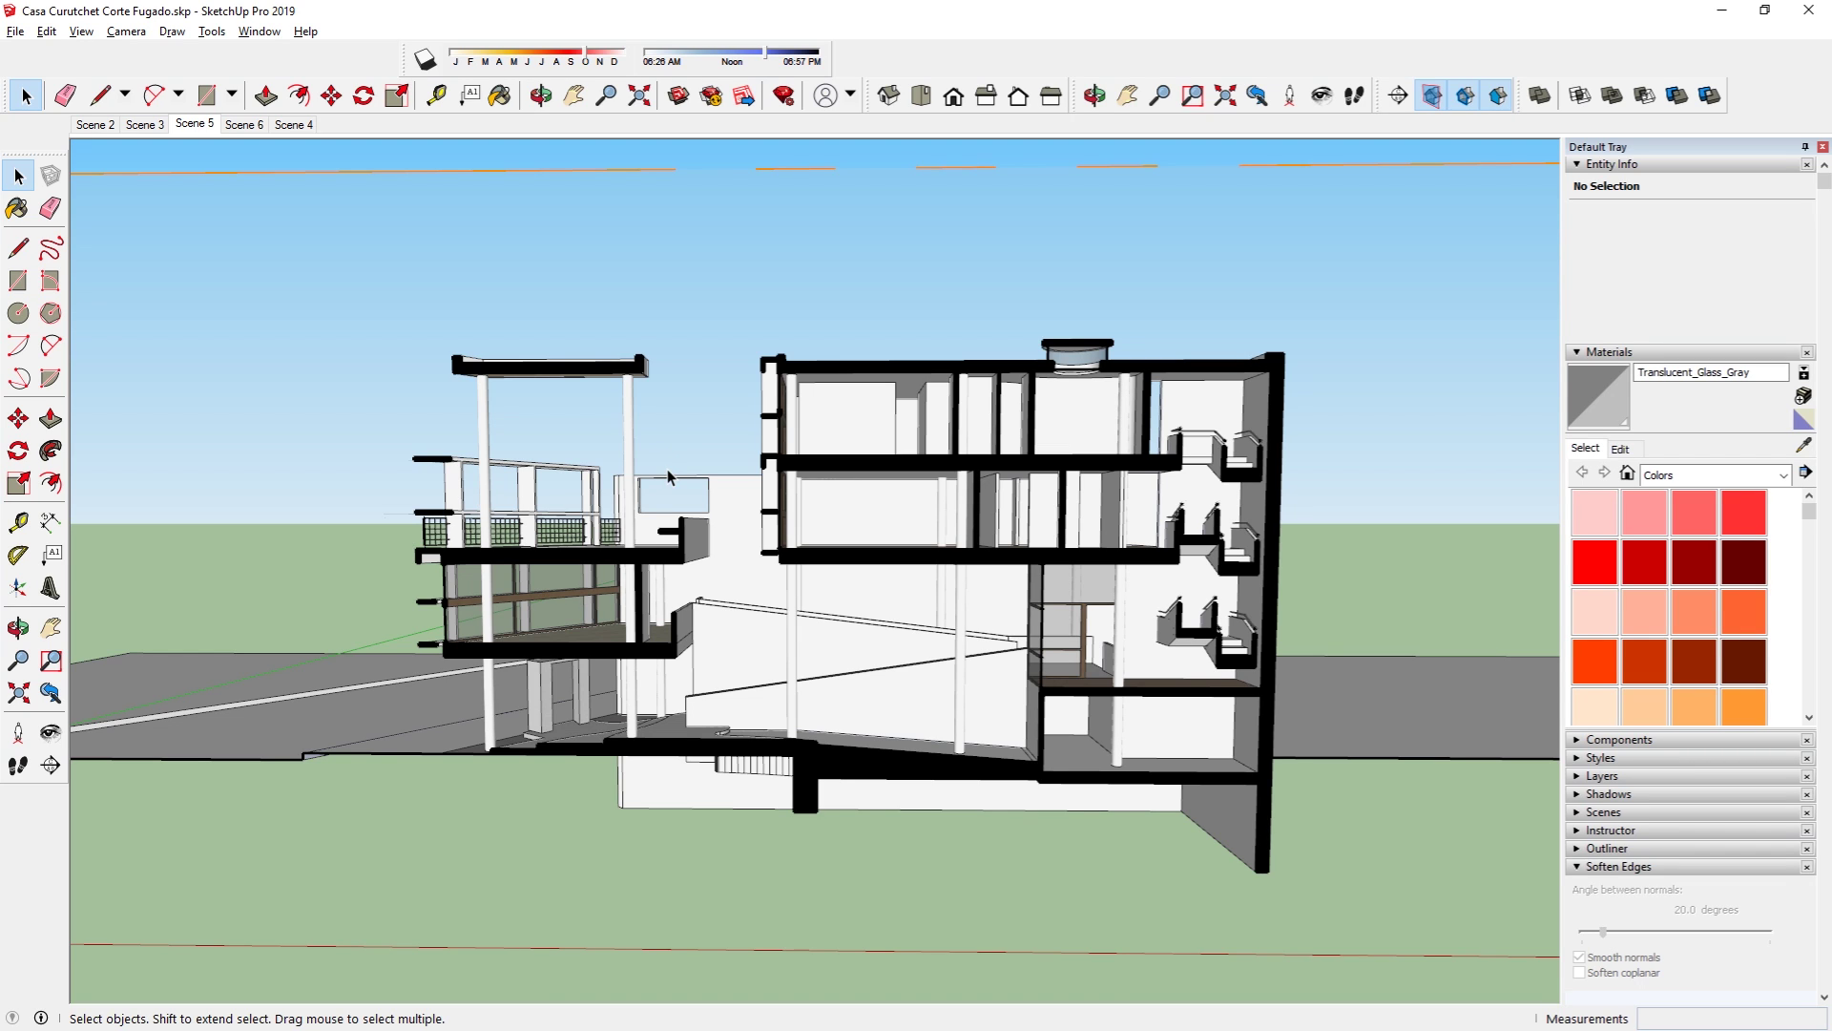
pyautogui.scroll(2, 437, 376)
pyautogui.scroll(2, 439, 363)
pyautogui.scroll(2, 454, 382)
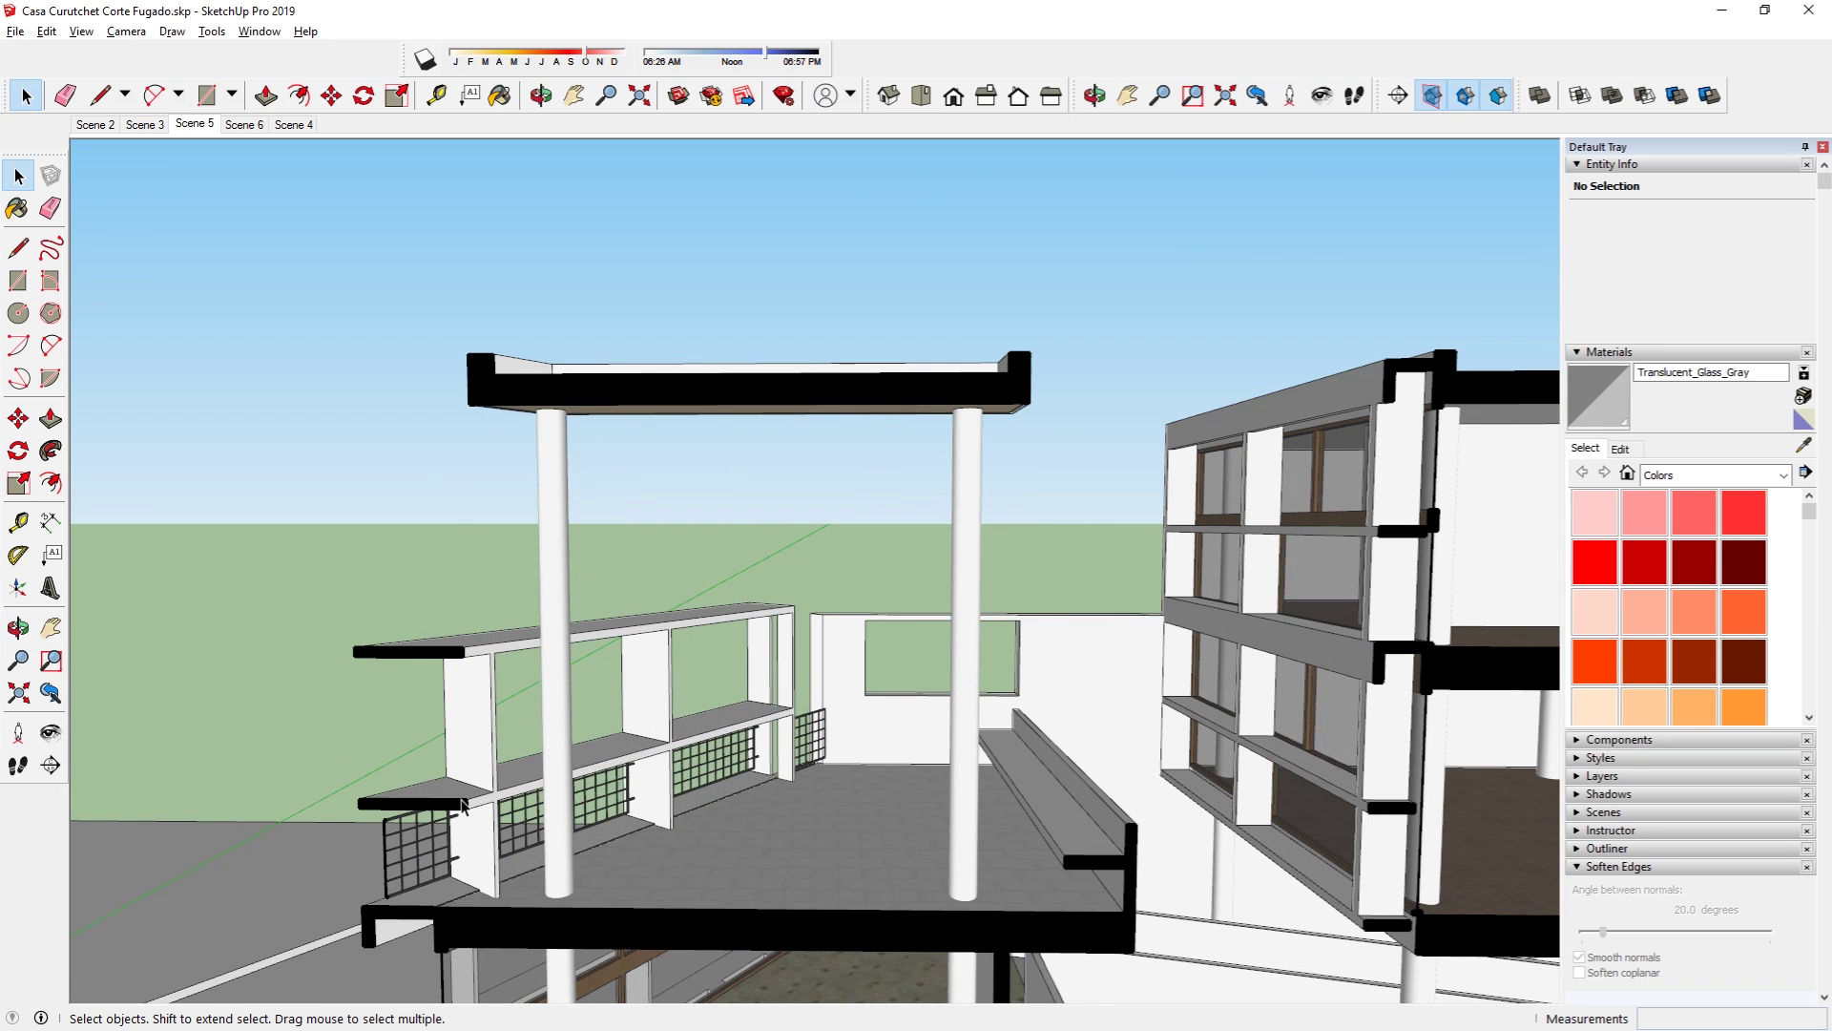
pyautogui.scroll(-3, 661, 706)
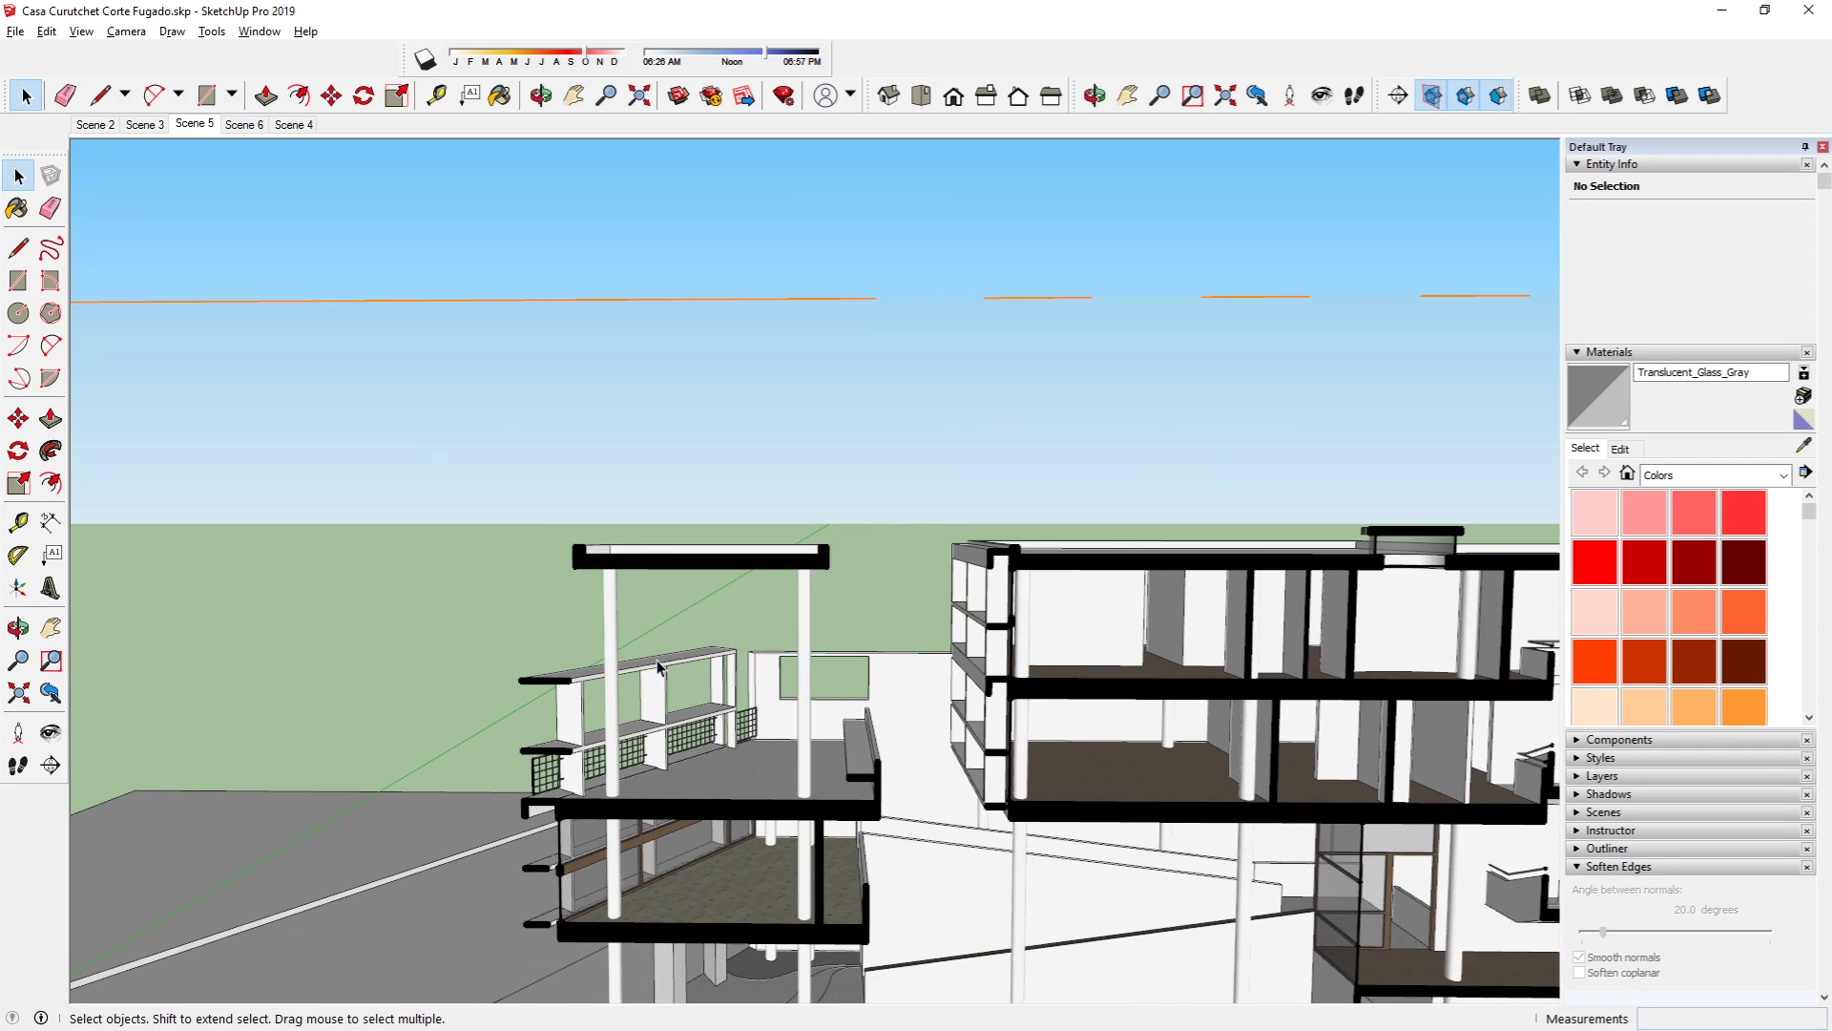
pyautogui.scroll(-2, 712, 366)
pyautogui.scroll(2, 958, 607)
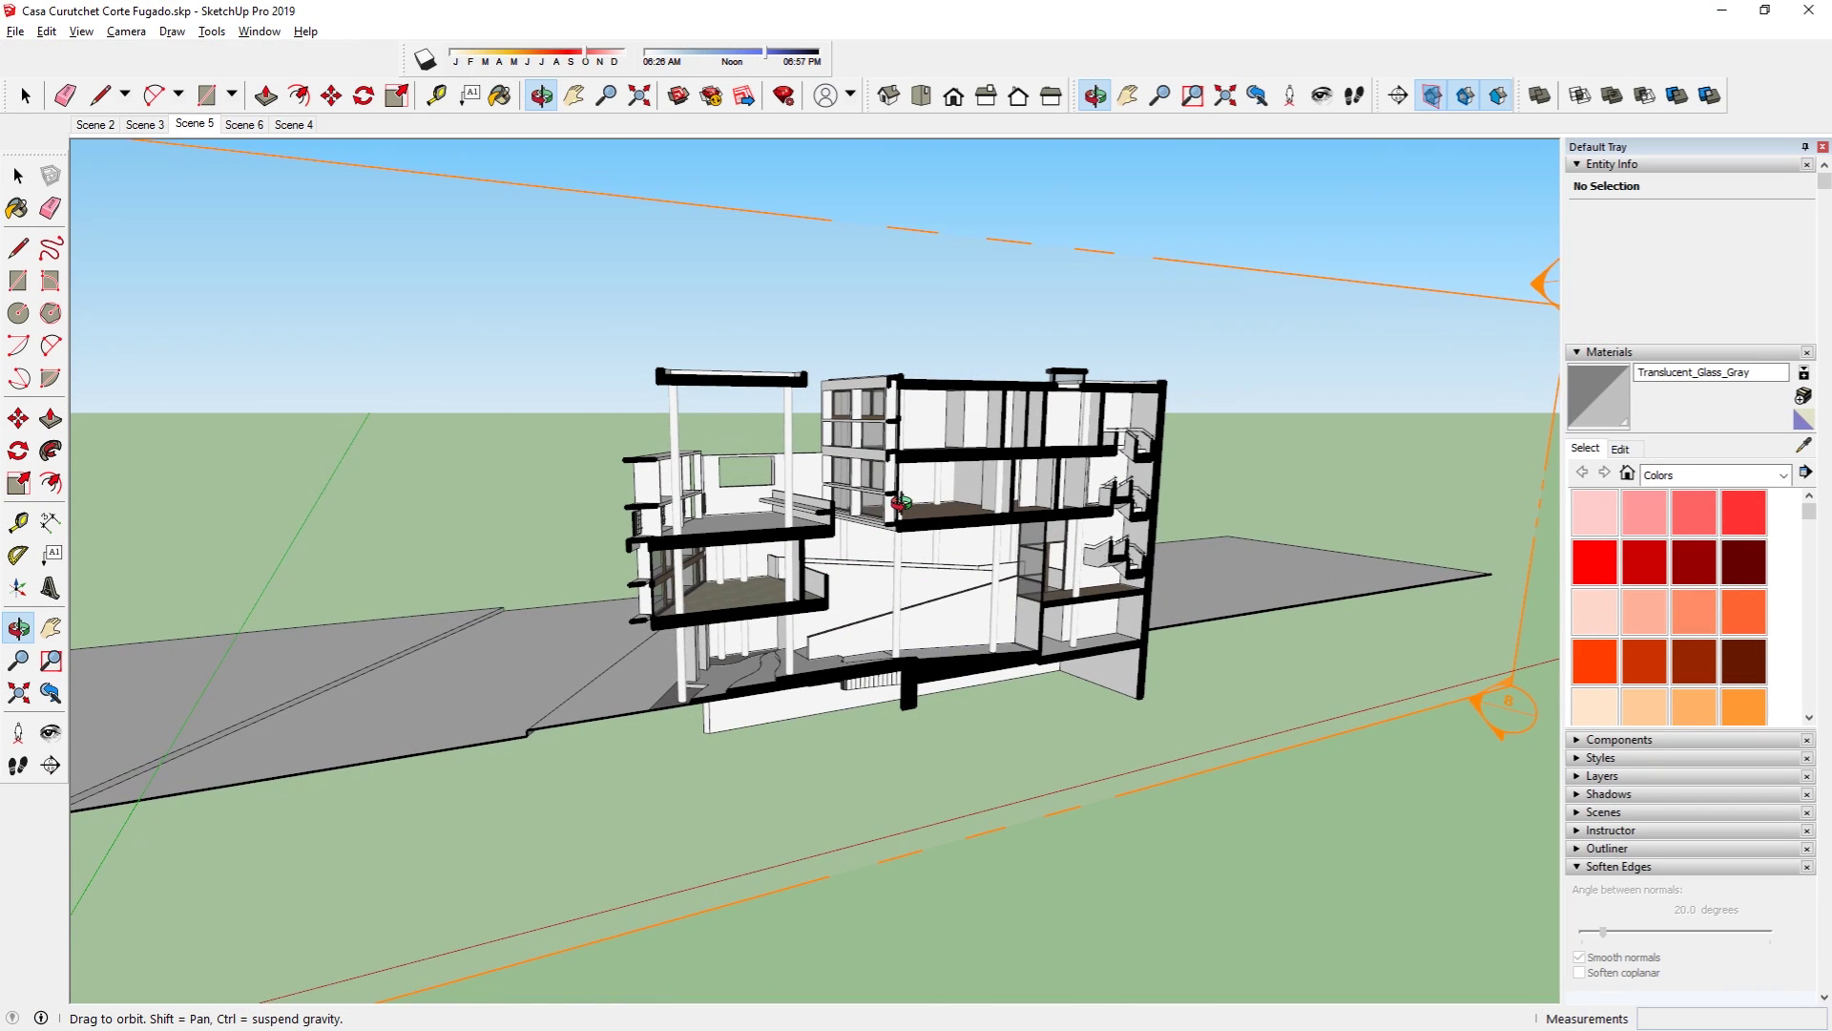
pyautogui.moveTo(900, 501); pyautogui.dragTo(572, 511)
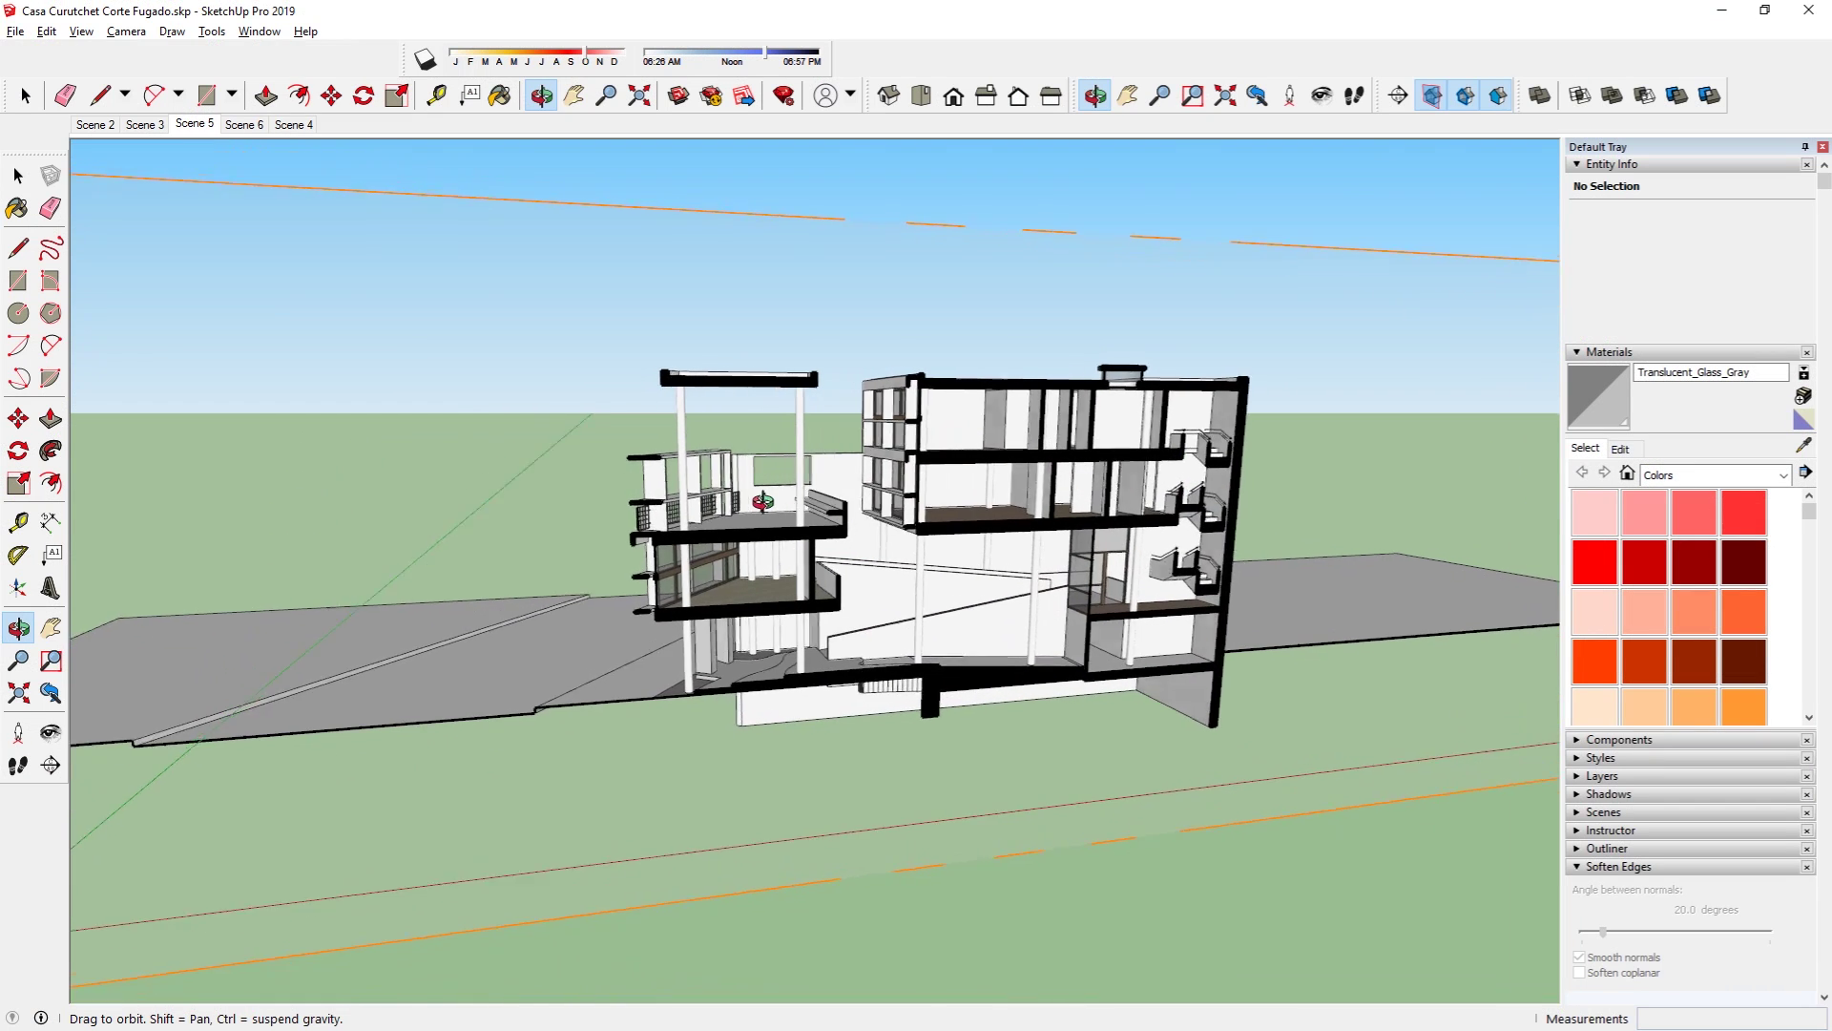
pyautogui.press('space')
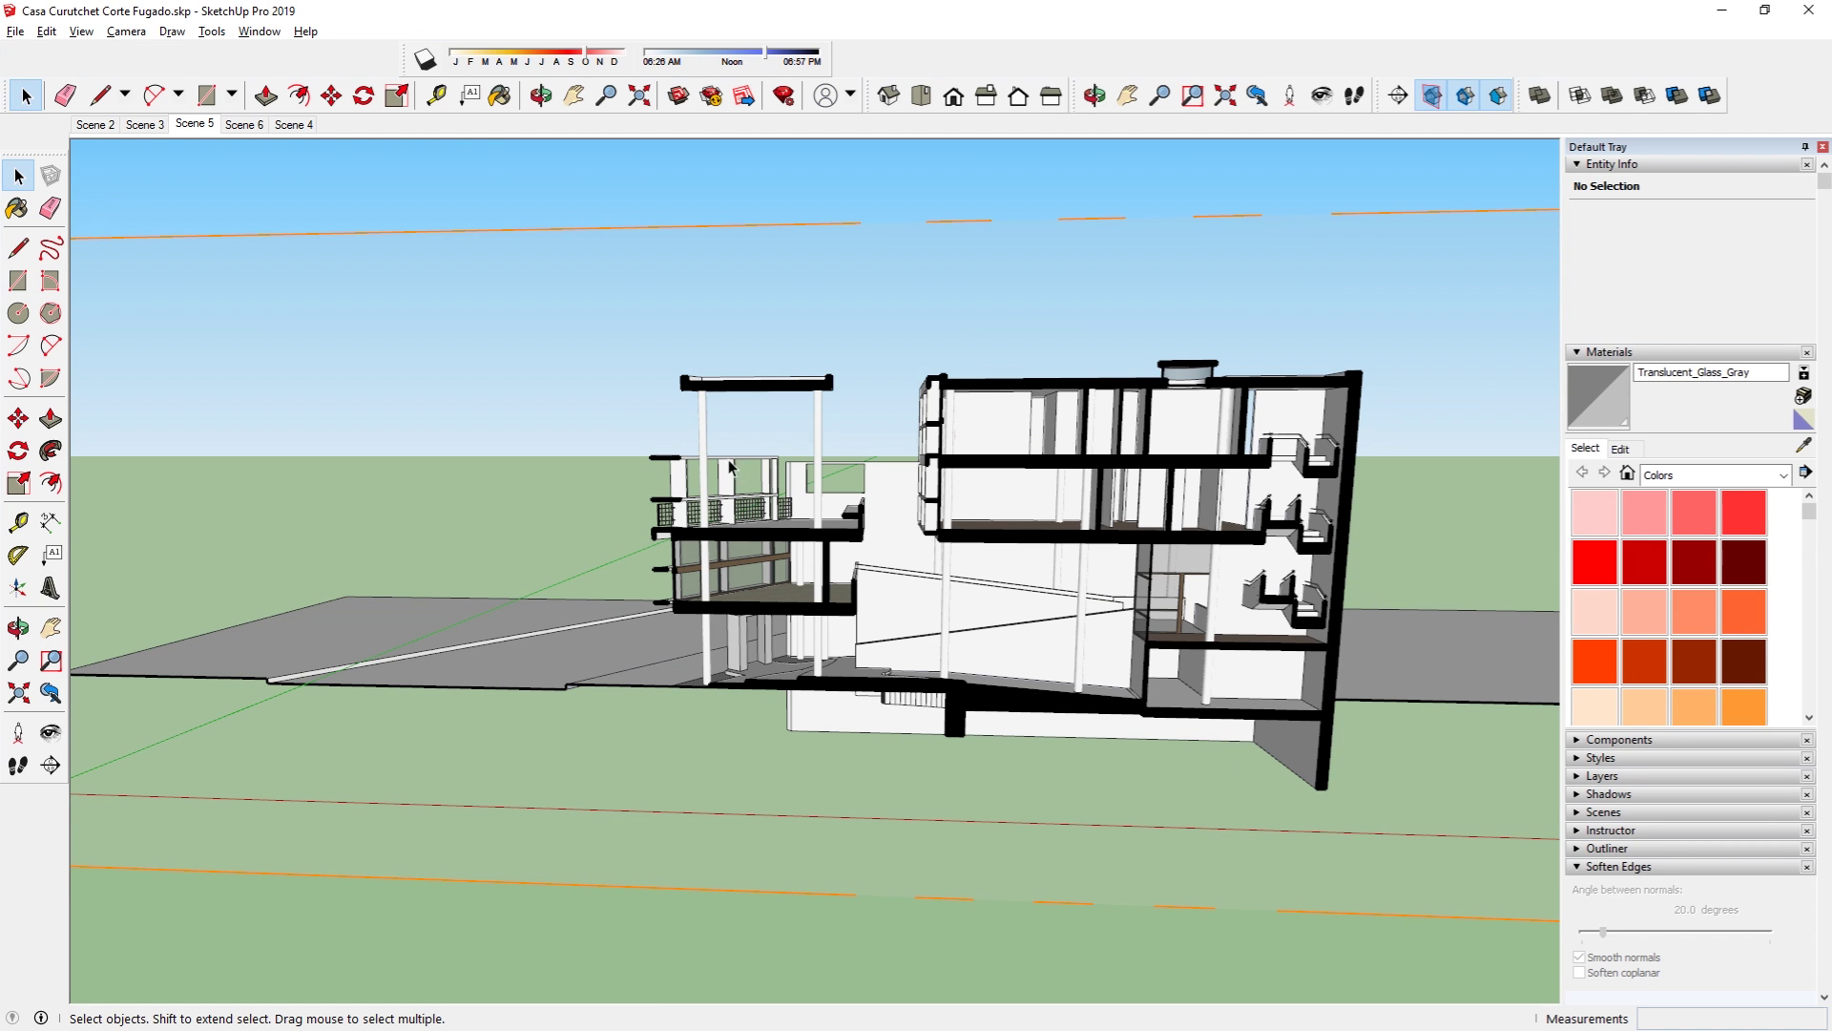
pyautogui.moveTo(730, 467)
pyautogui.mouseDown(button='middle')
pyautogui.moveTo(931, 599)
pyautogui.moveTo(943, 553)
pyautogui.mouseUp(button='middle')
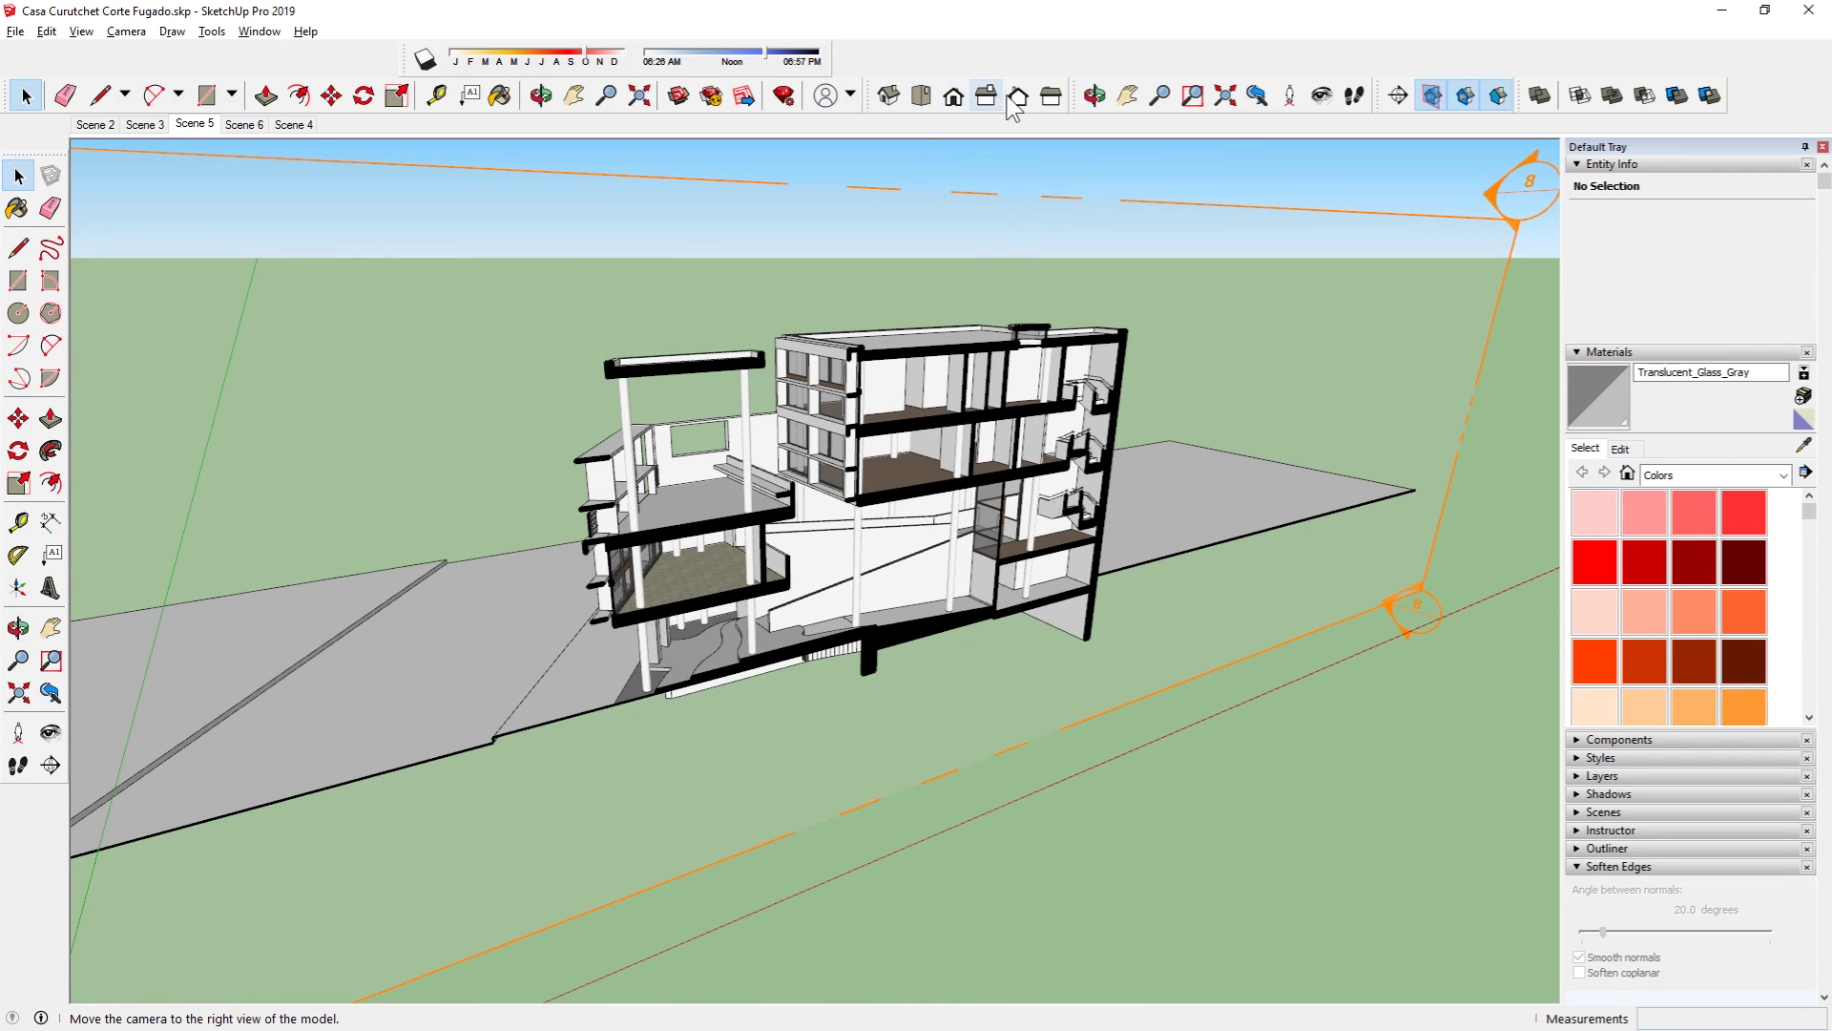
# Step: Cycle through Front, Right, Back and Left views, settle on Back, and select Corte Longitudinal 1
pyautogui.click(955, 98)
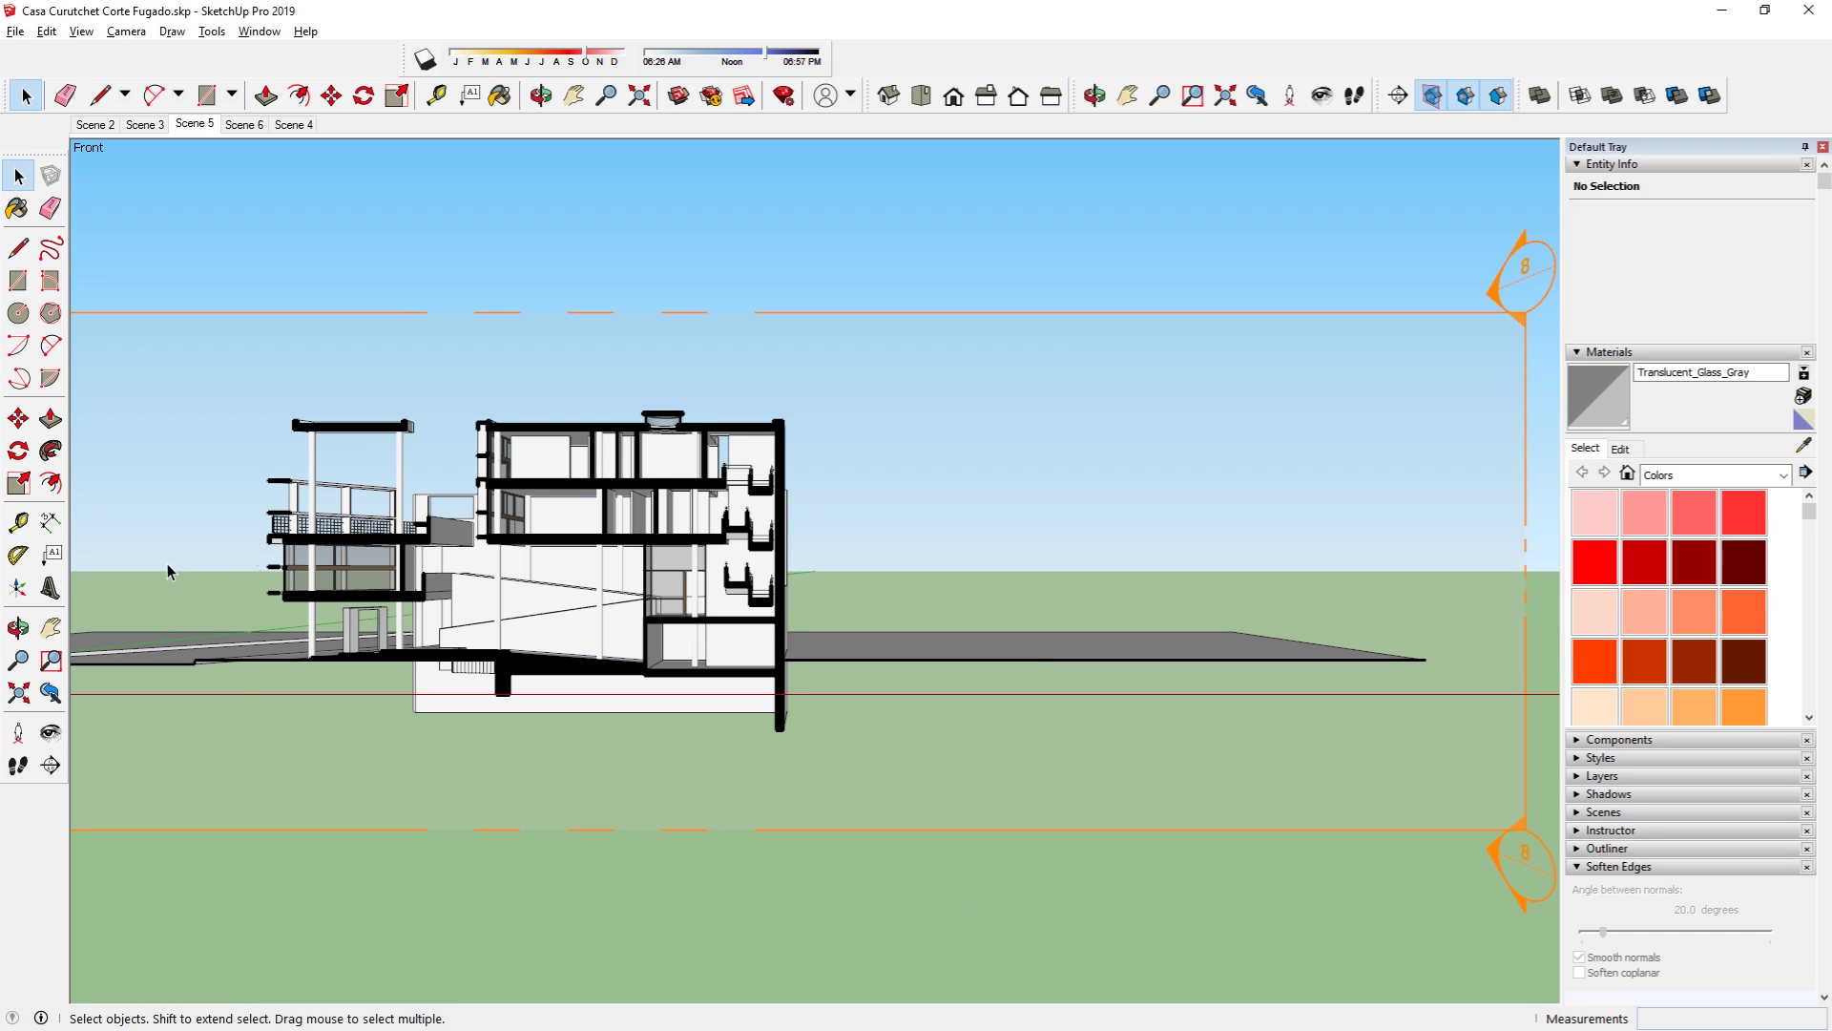
pyautogui.scroll(1, 168, 563)
pyautogui.scroll(2, 168, 563)
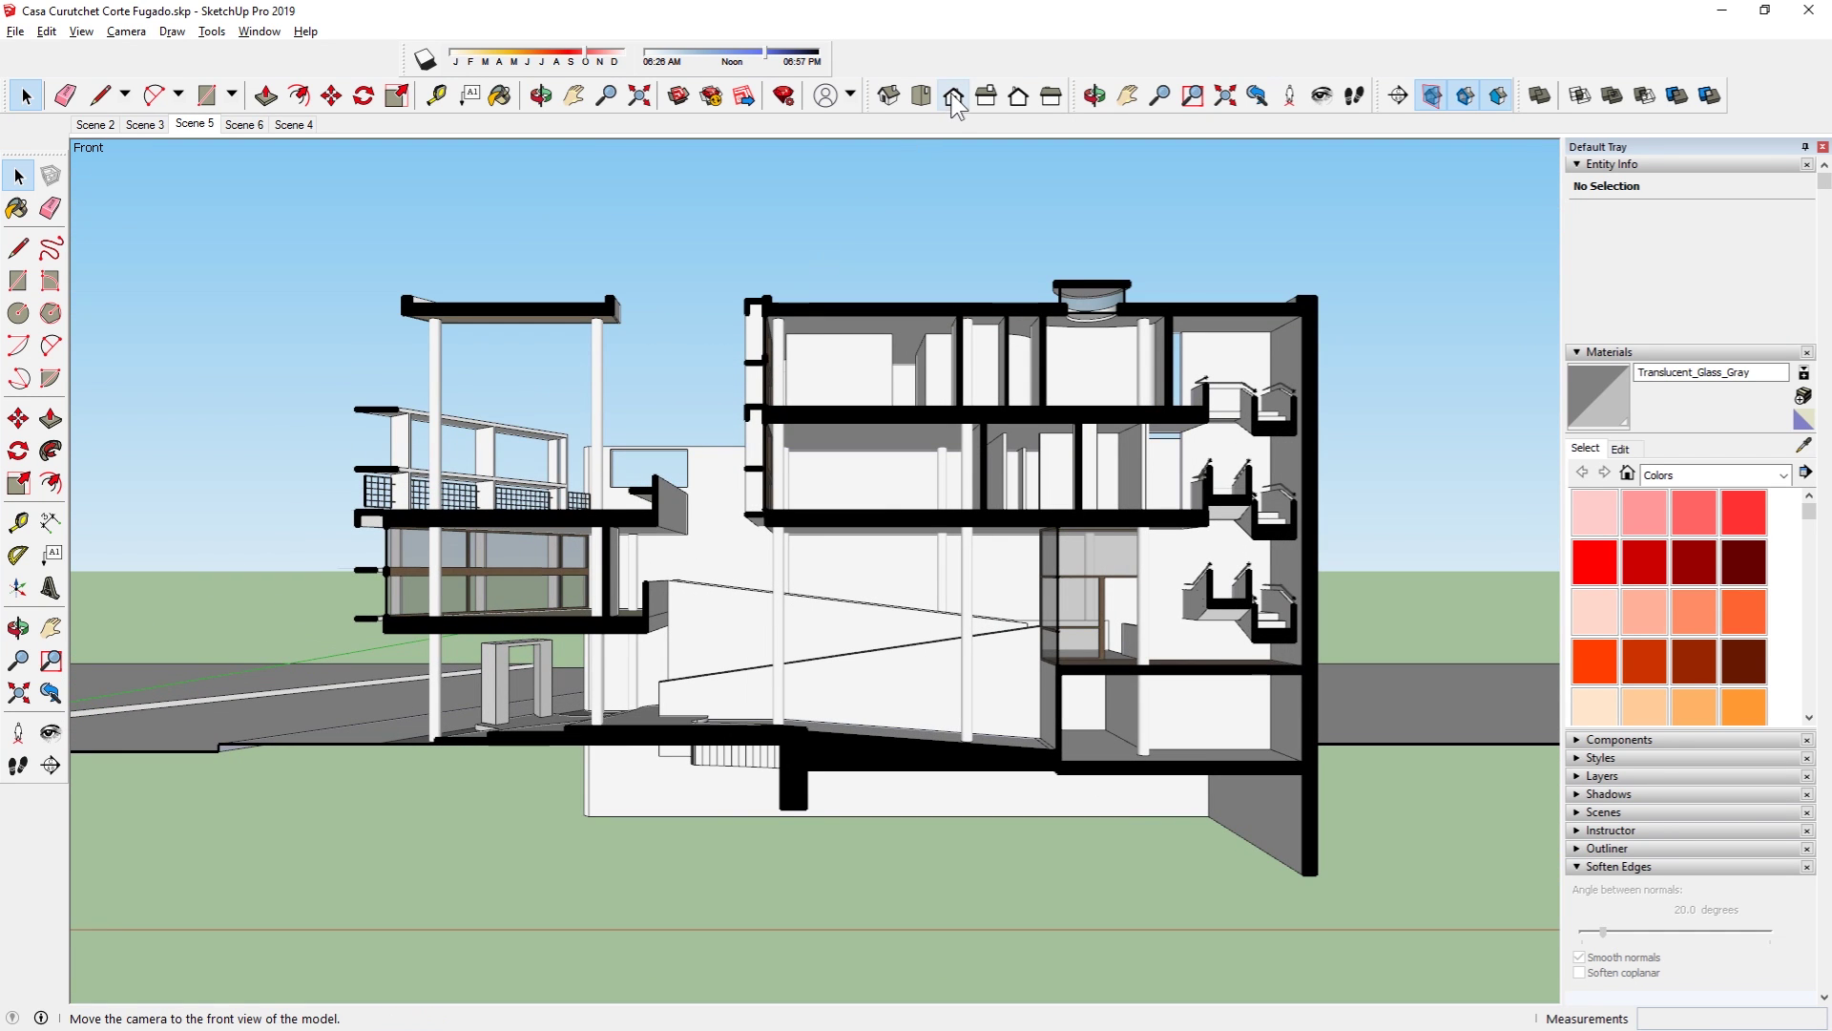
pyautogui.click(987, 97)
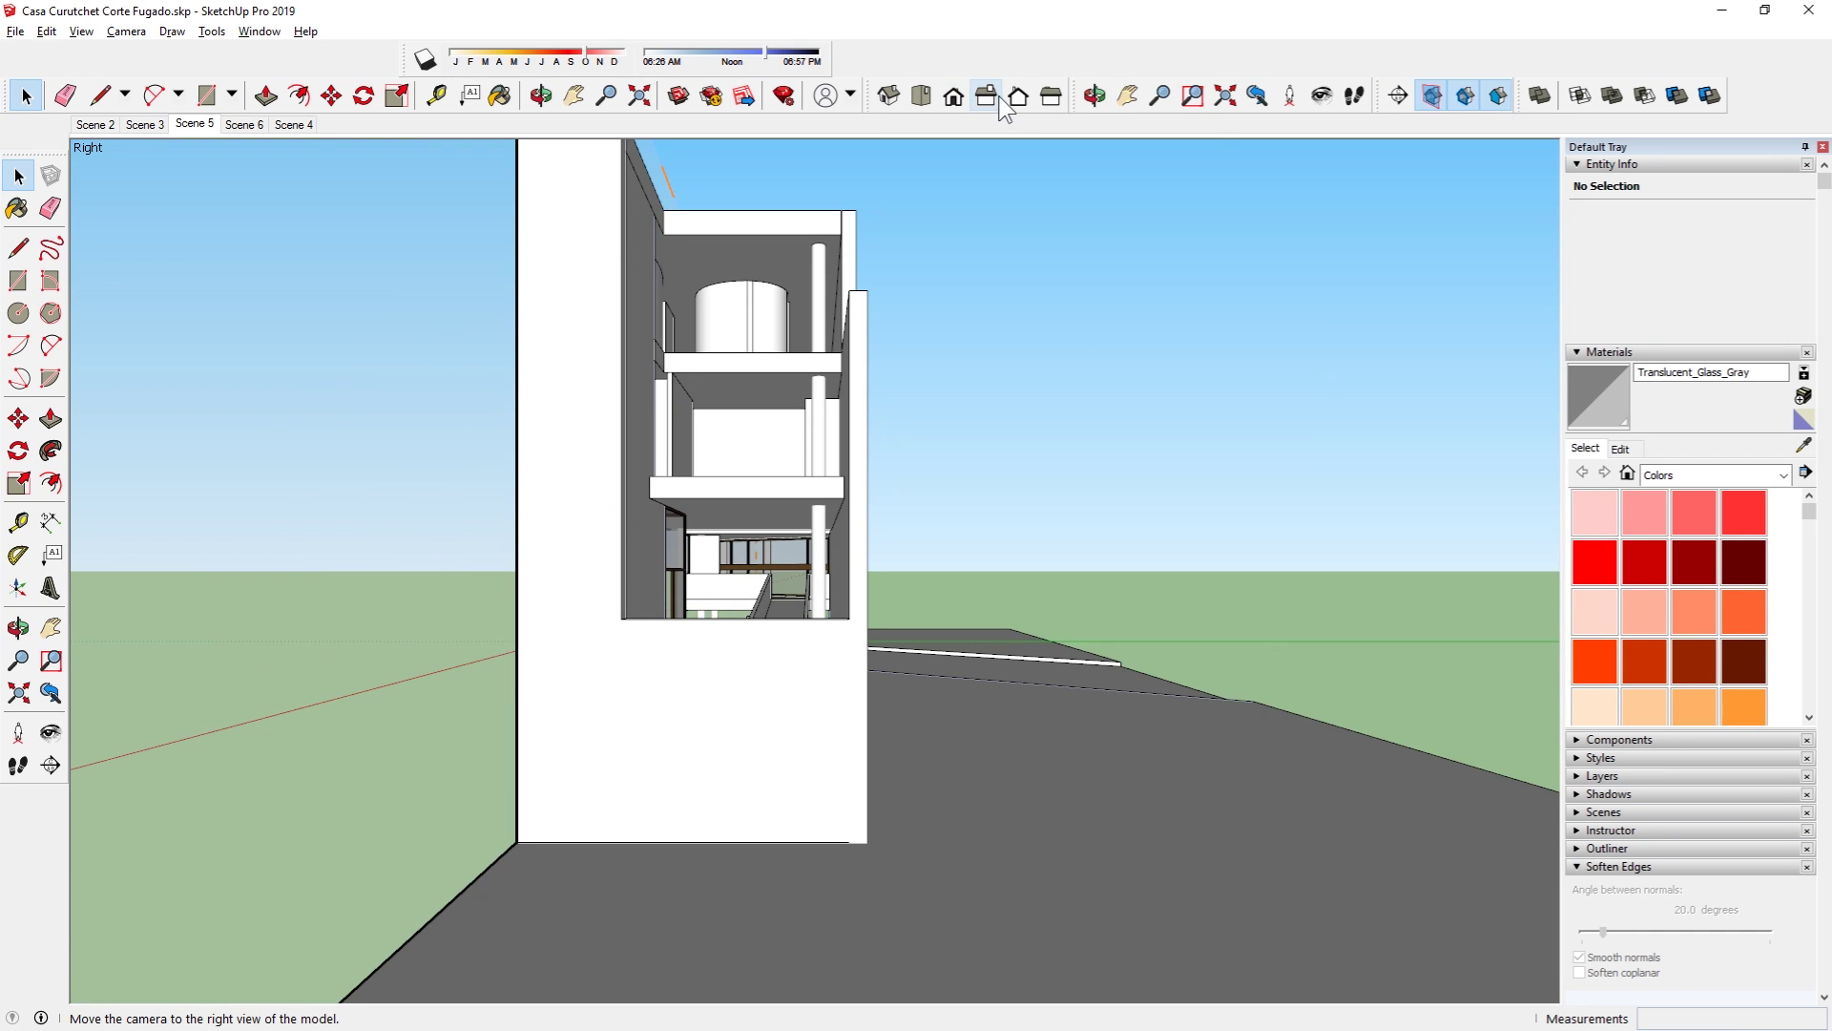
pyautogui.click(1019, 102)
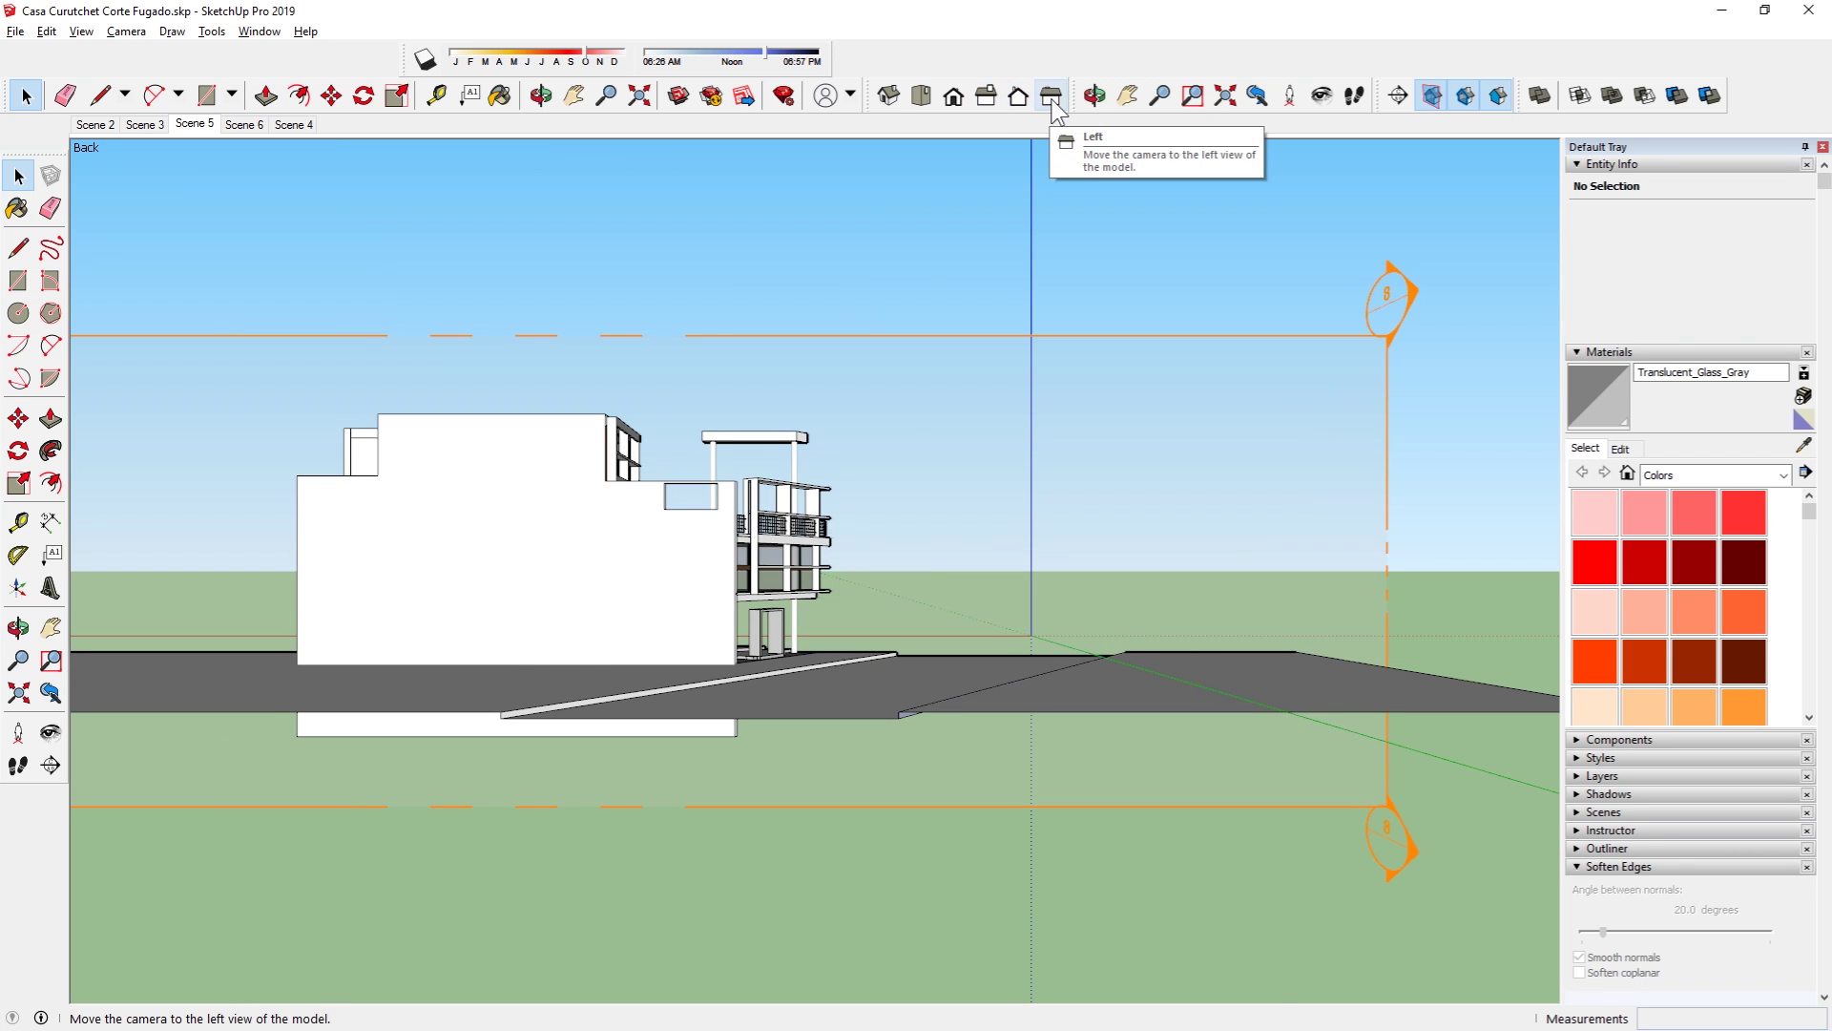
pyautogui.click(1051, 97)
pyautogui.click(1019, 98)
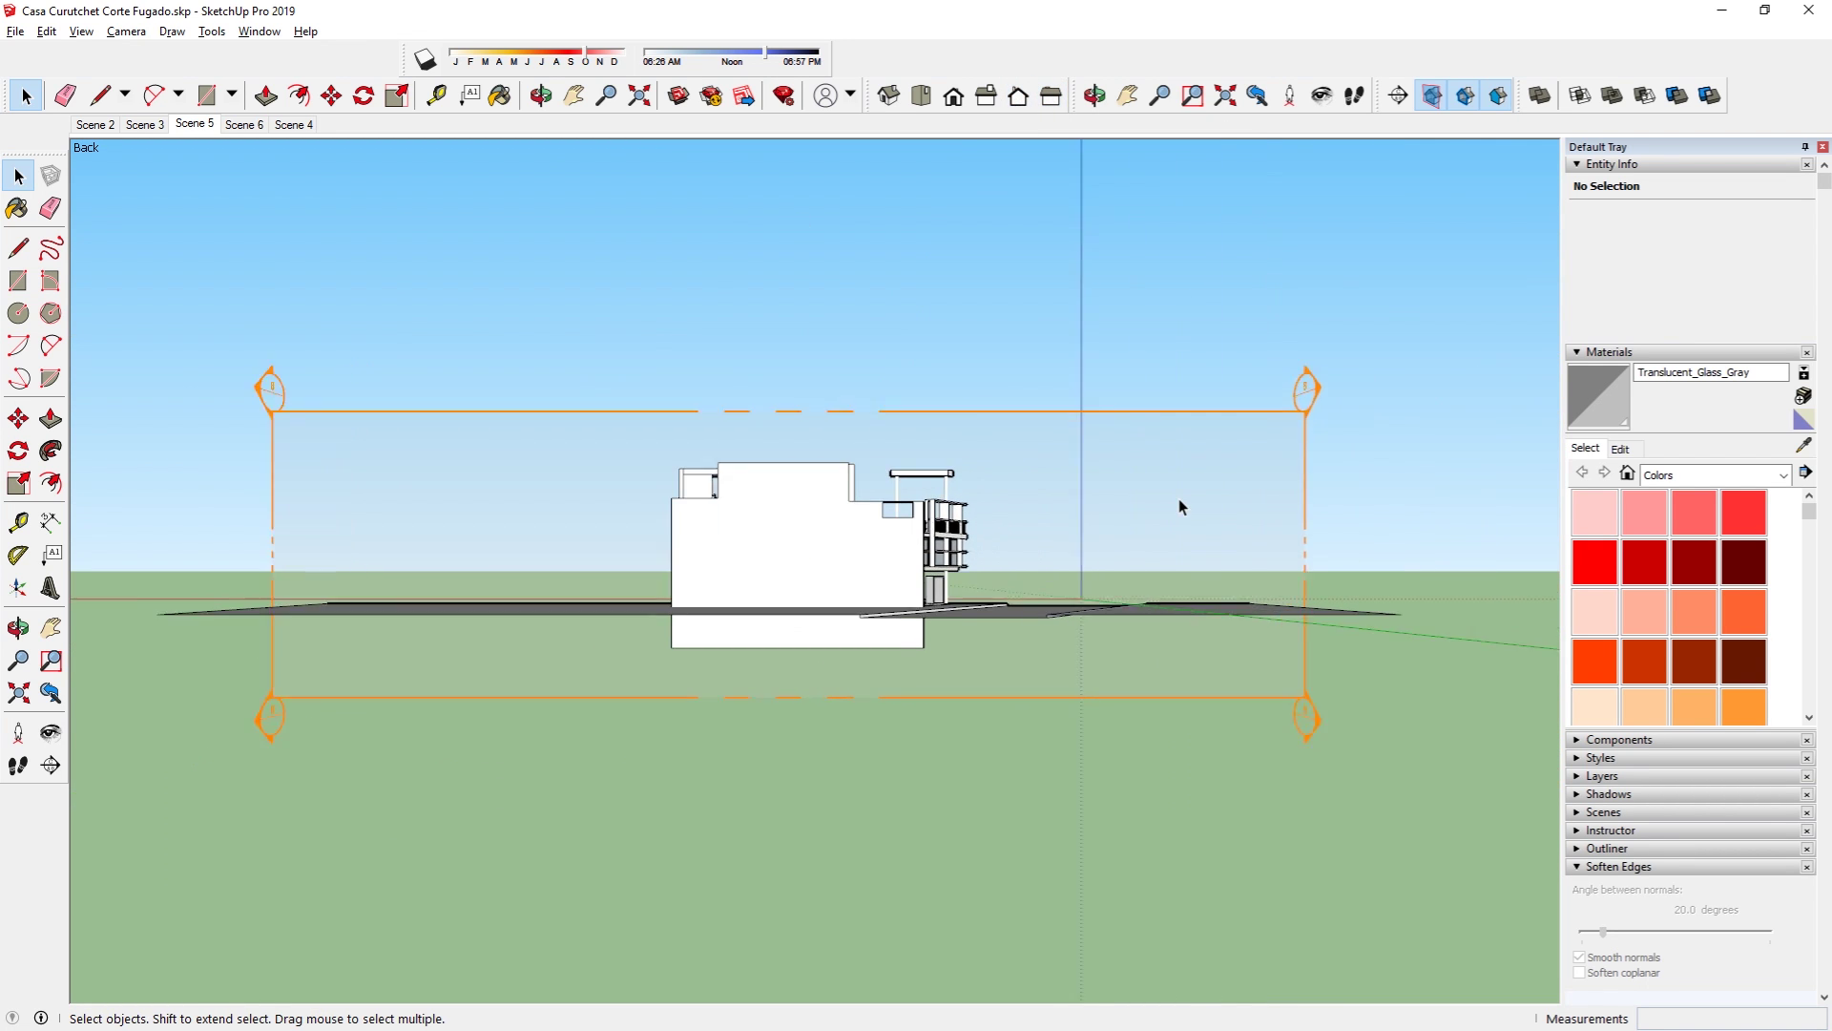
pyautogui.click(1168, 466)
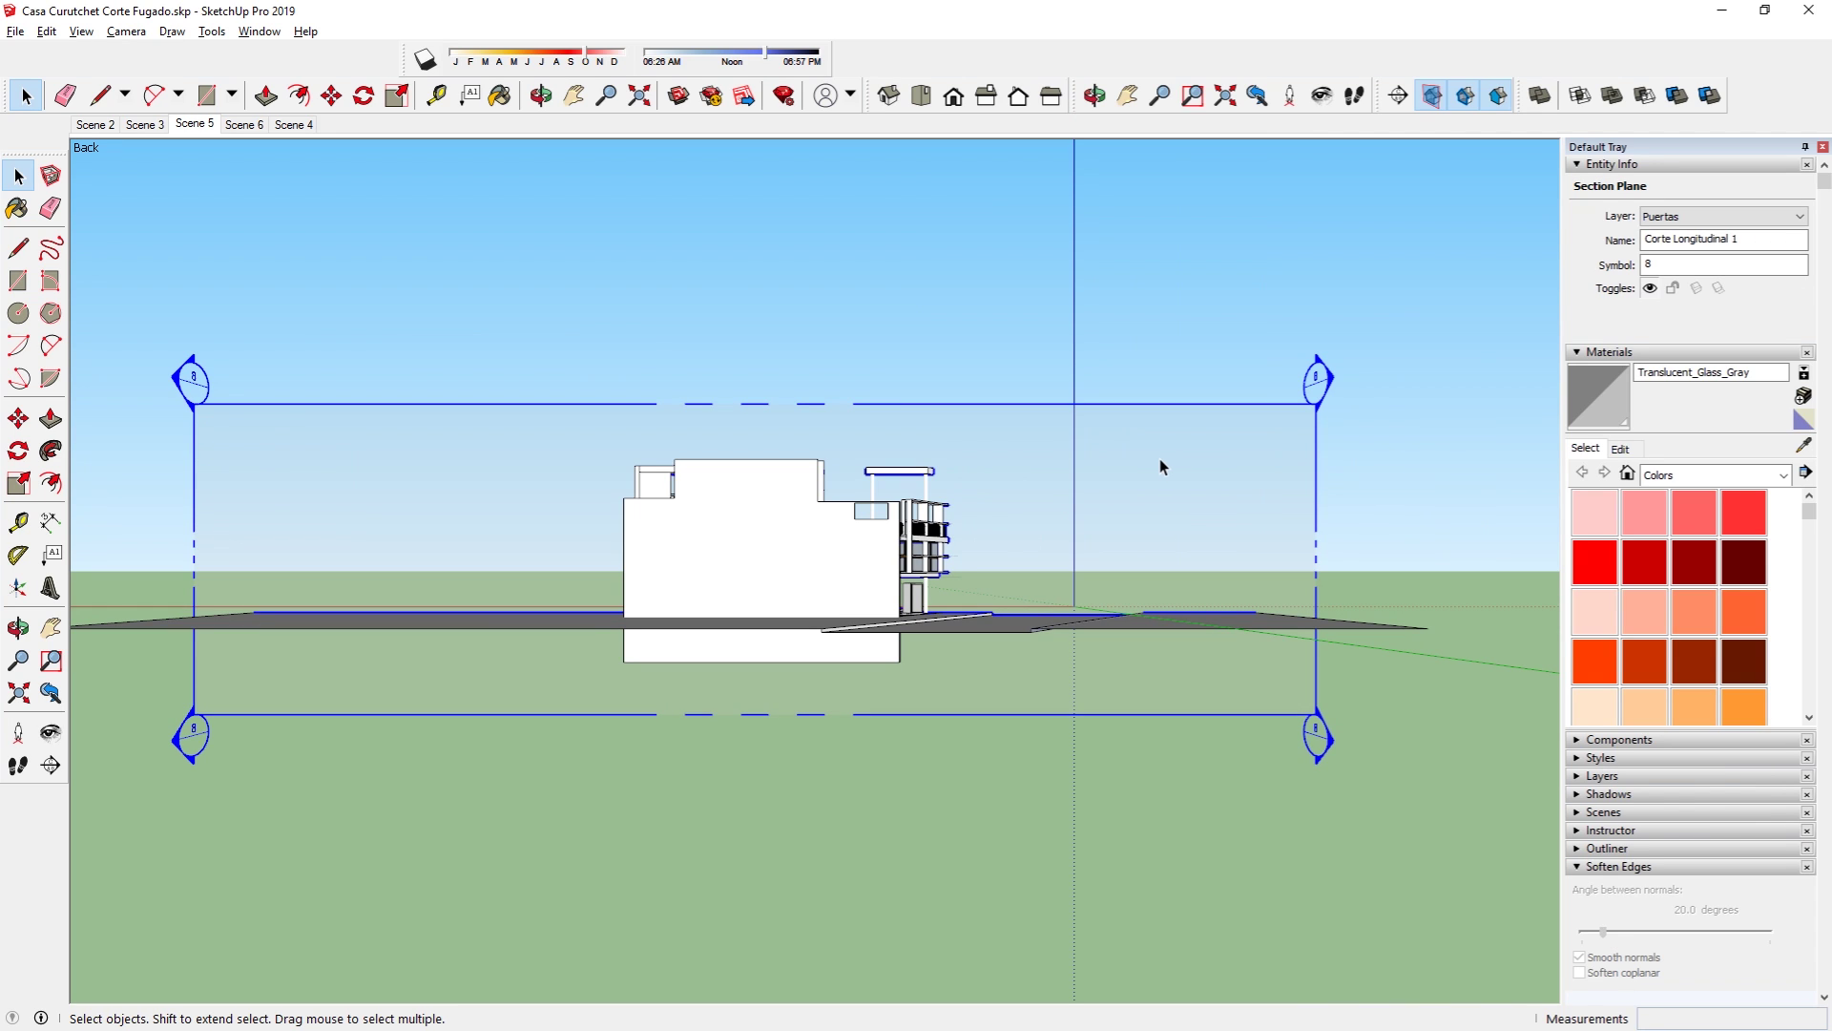
# Step: Reverse the Corte Longitudinal 1 section cut and zoom in to inspect it
pyautogui.rightClick(1142, 453)
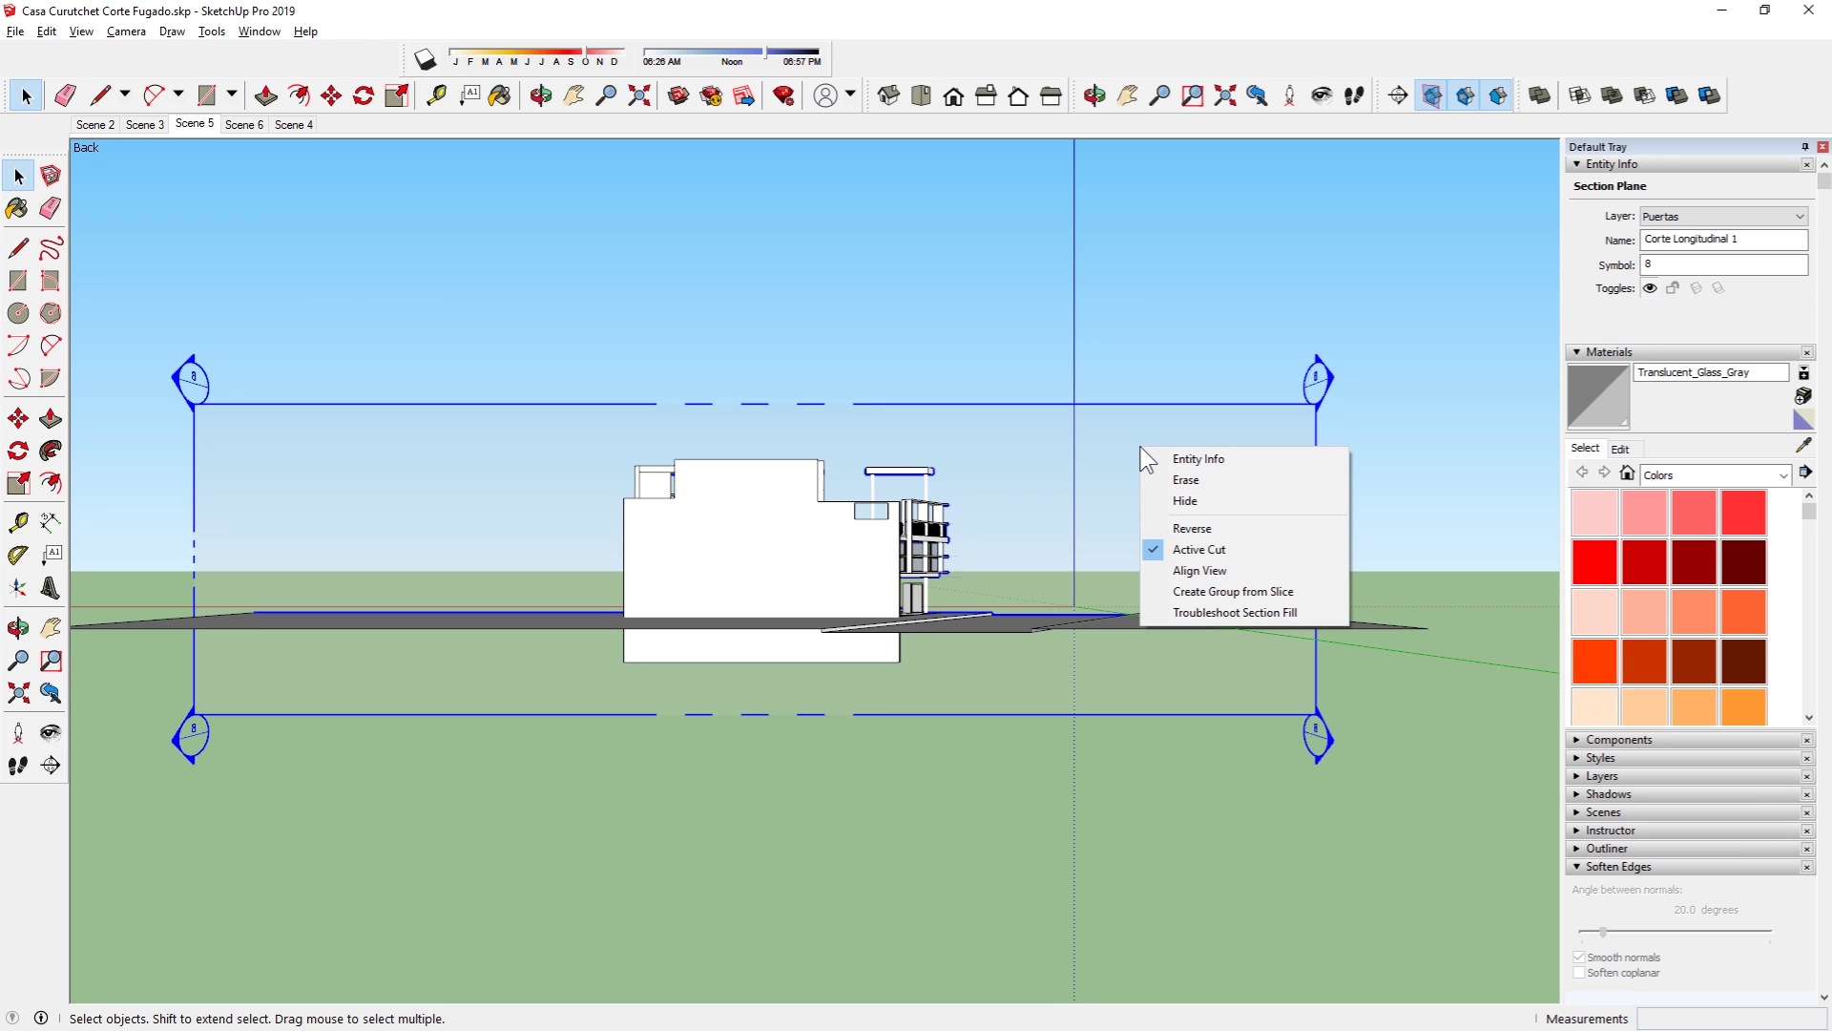
pyautogui.click(1193, 528)
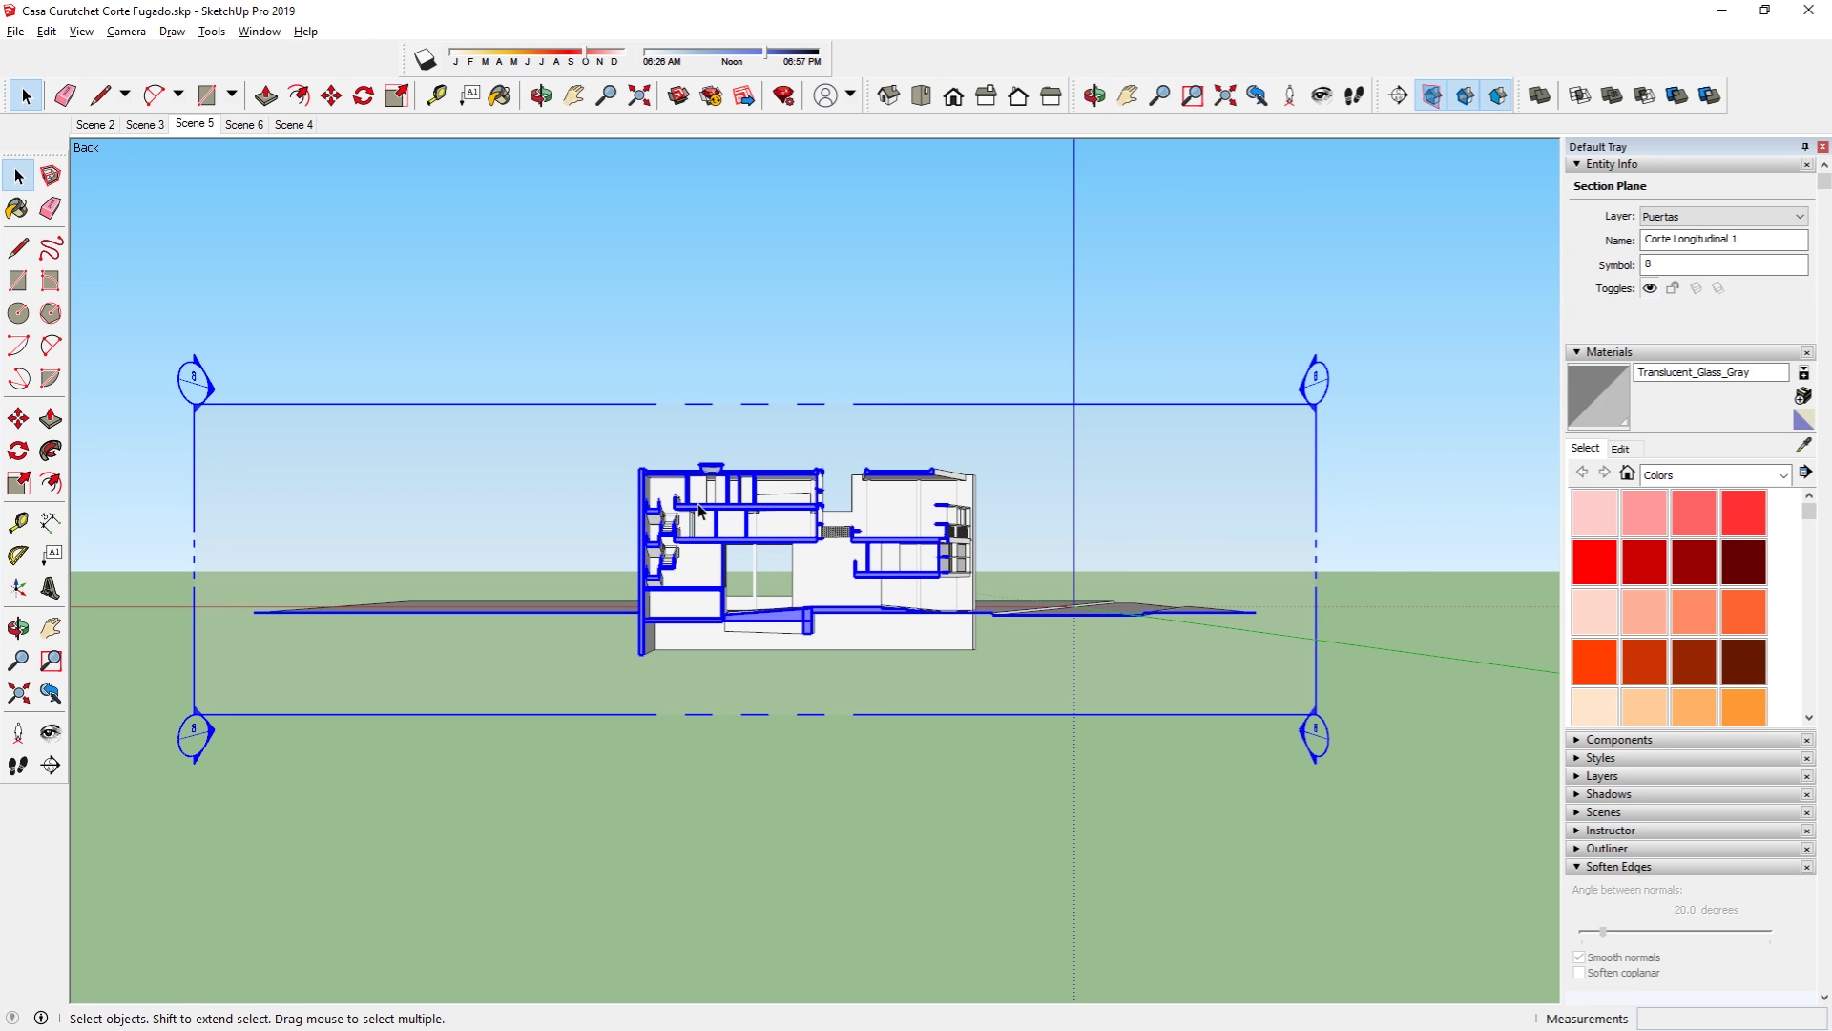
pyautogui.scroll(2, 700, 516)
pyautogui.scroll(1, 700, 529)
pyautogui.scroll(2, 702, 549)
pyautogui.scroll(1, 704, 568)
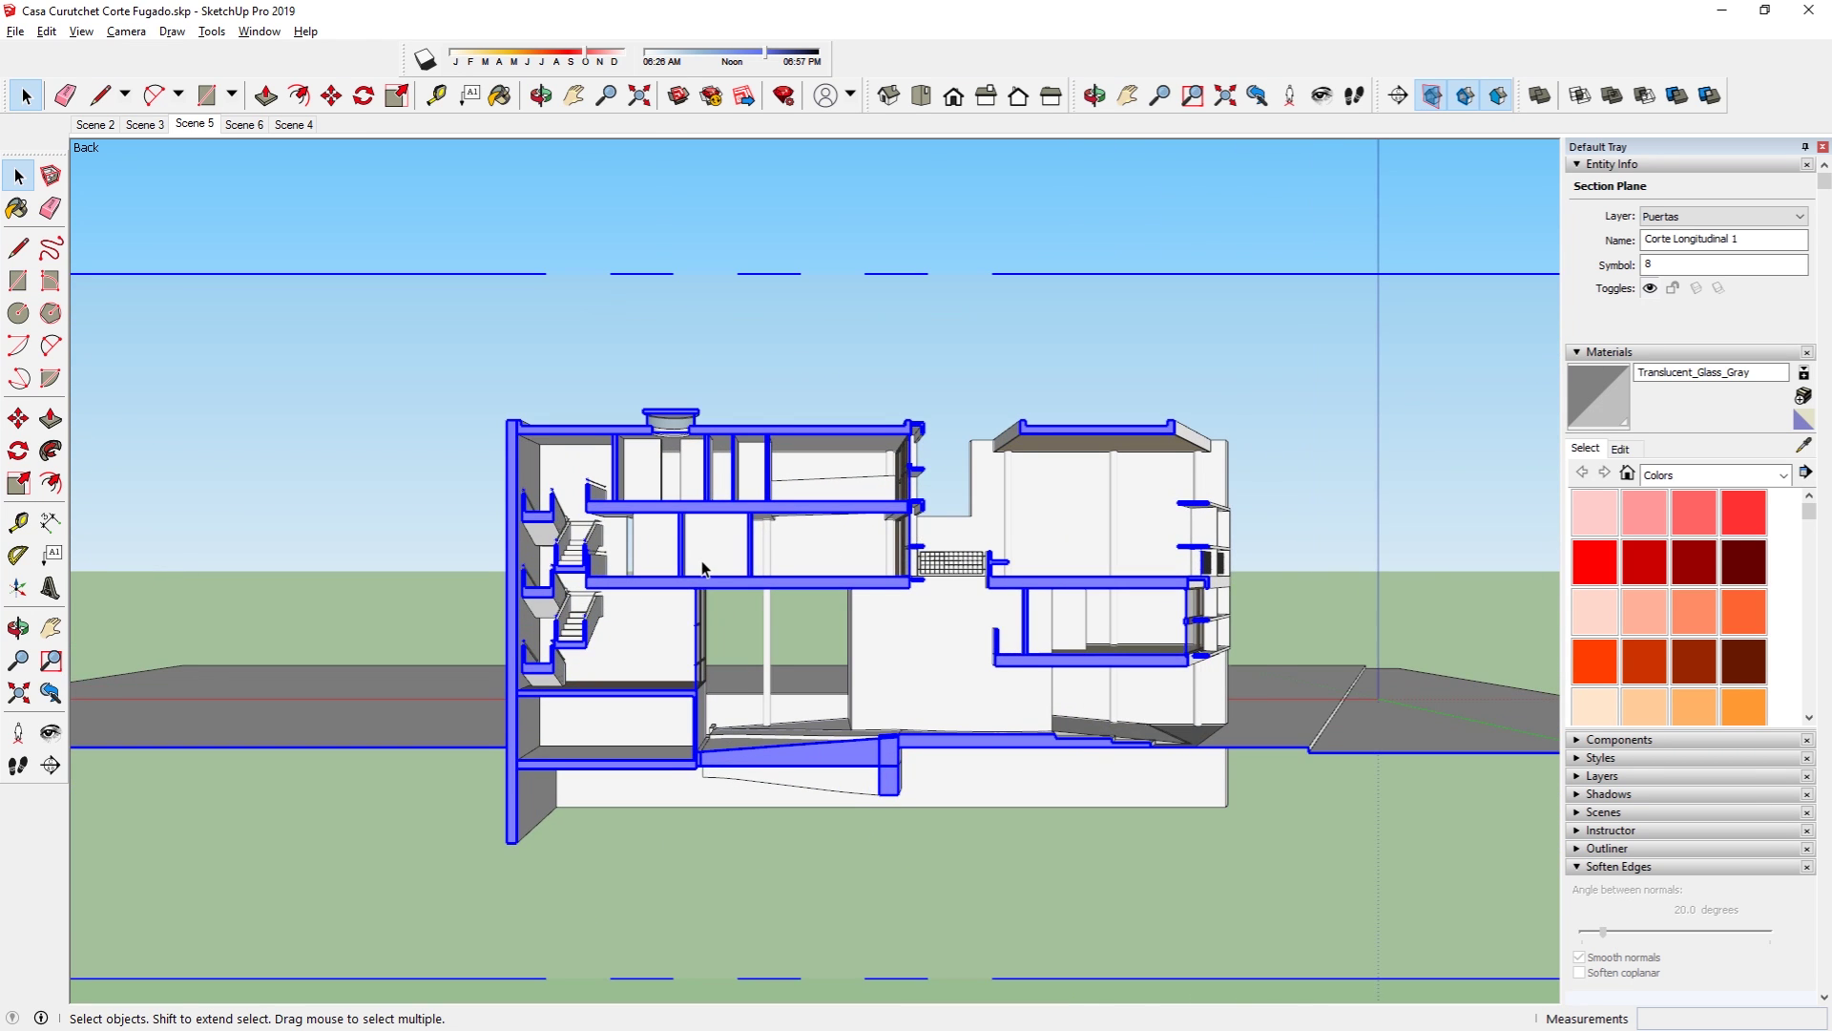
pyautogui.scroll(2, 701, 569)
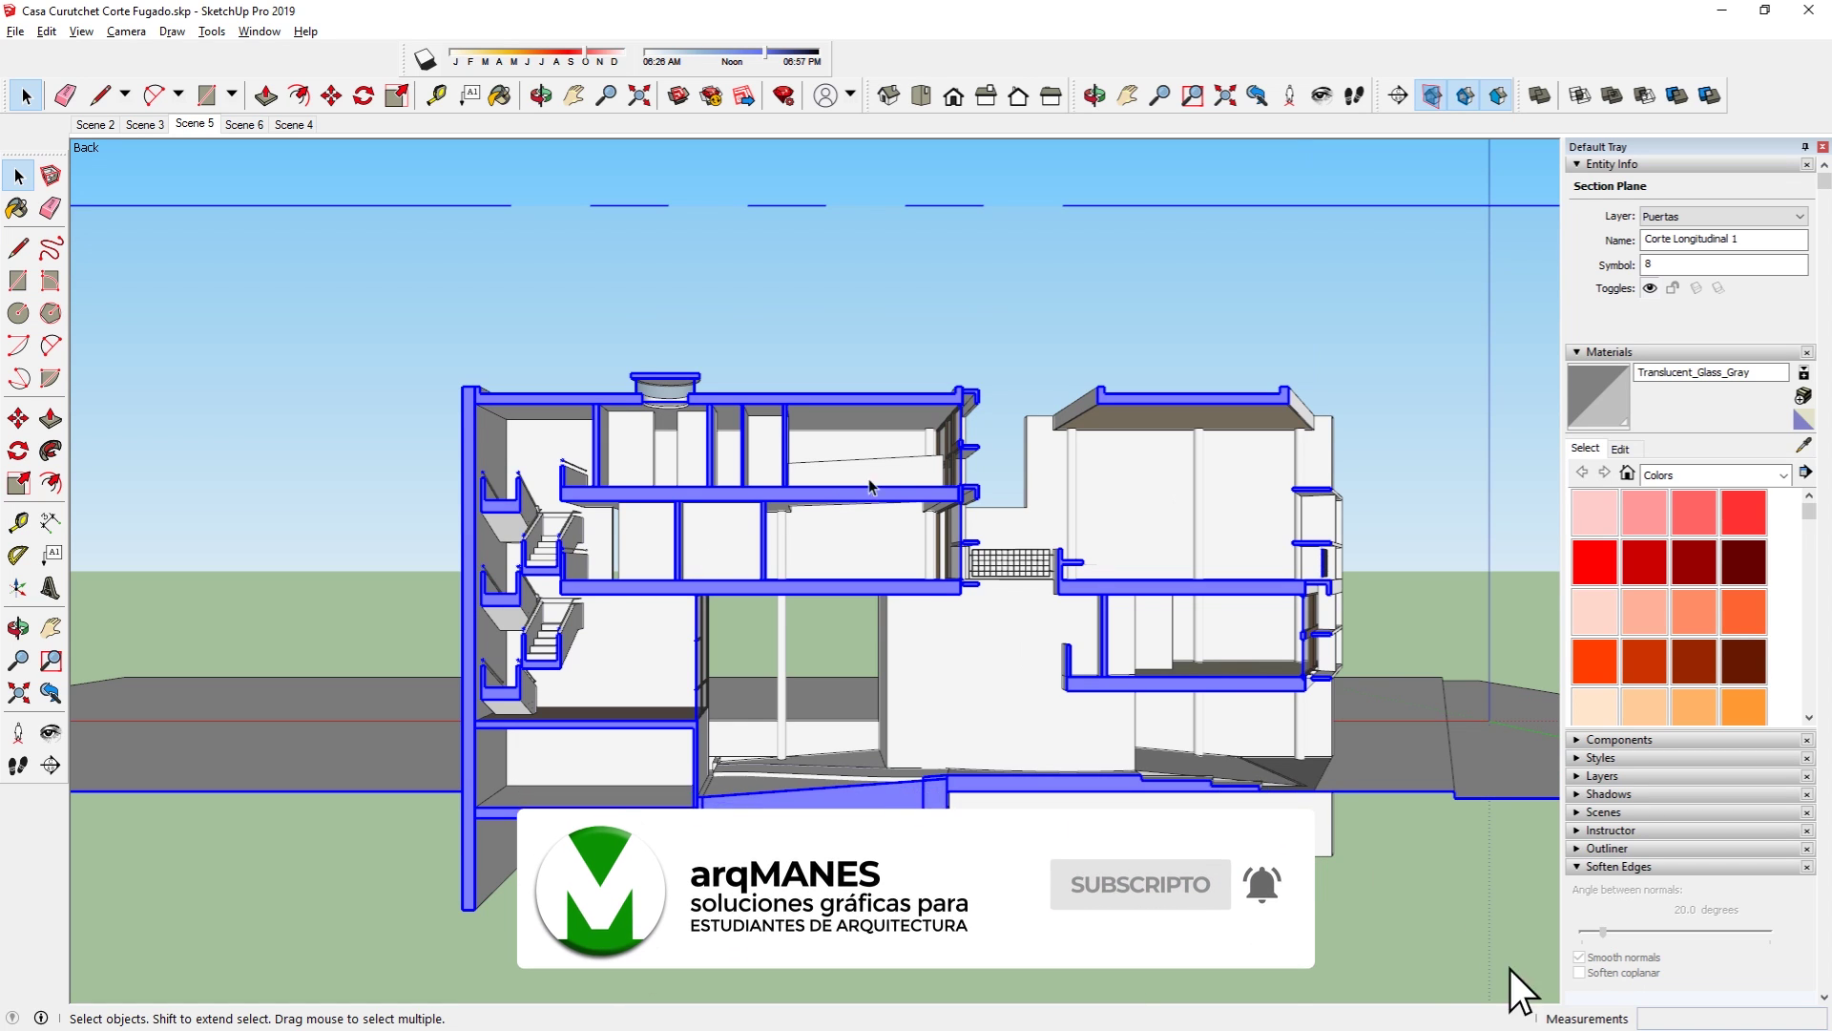
pyautogui.scroll(-3, 868, 480)
# Step: Reverse the section cut back and view the house from the Front
pyautogui.rightClick(1038, 340)
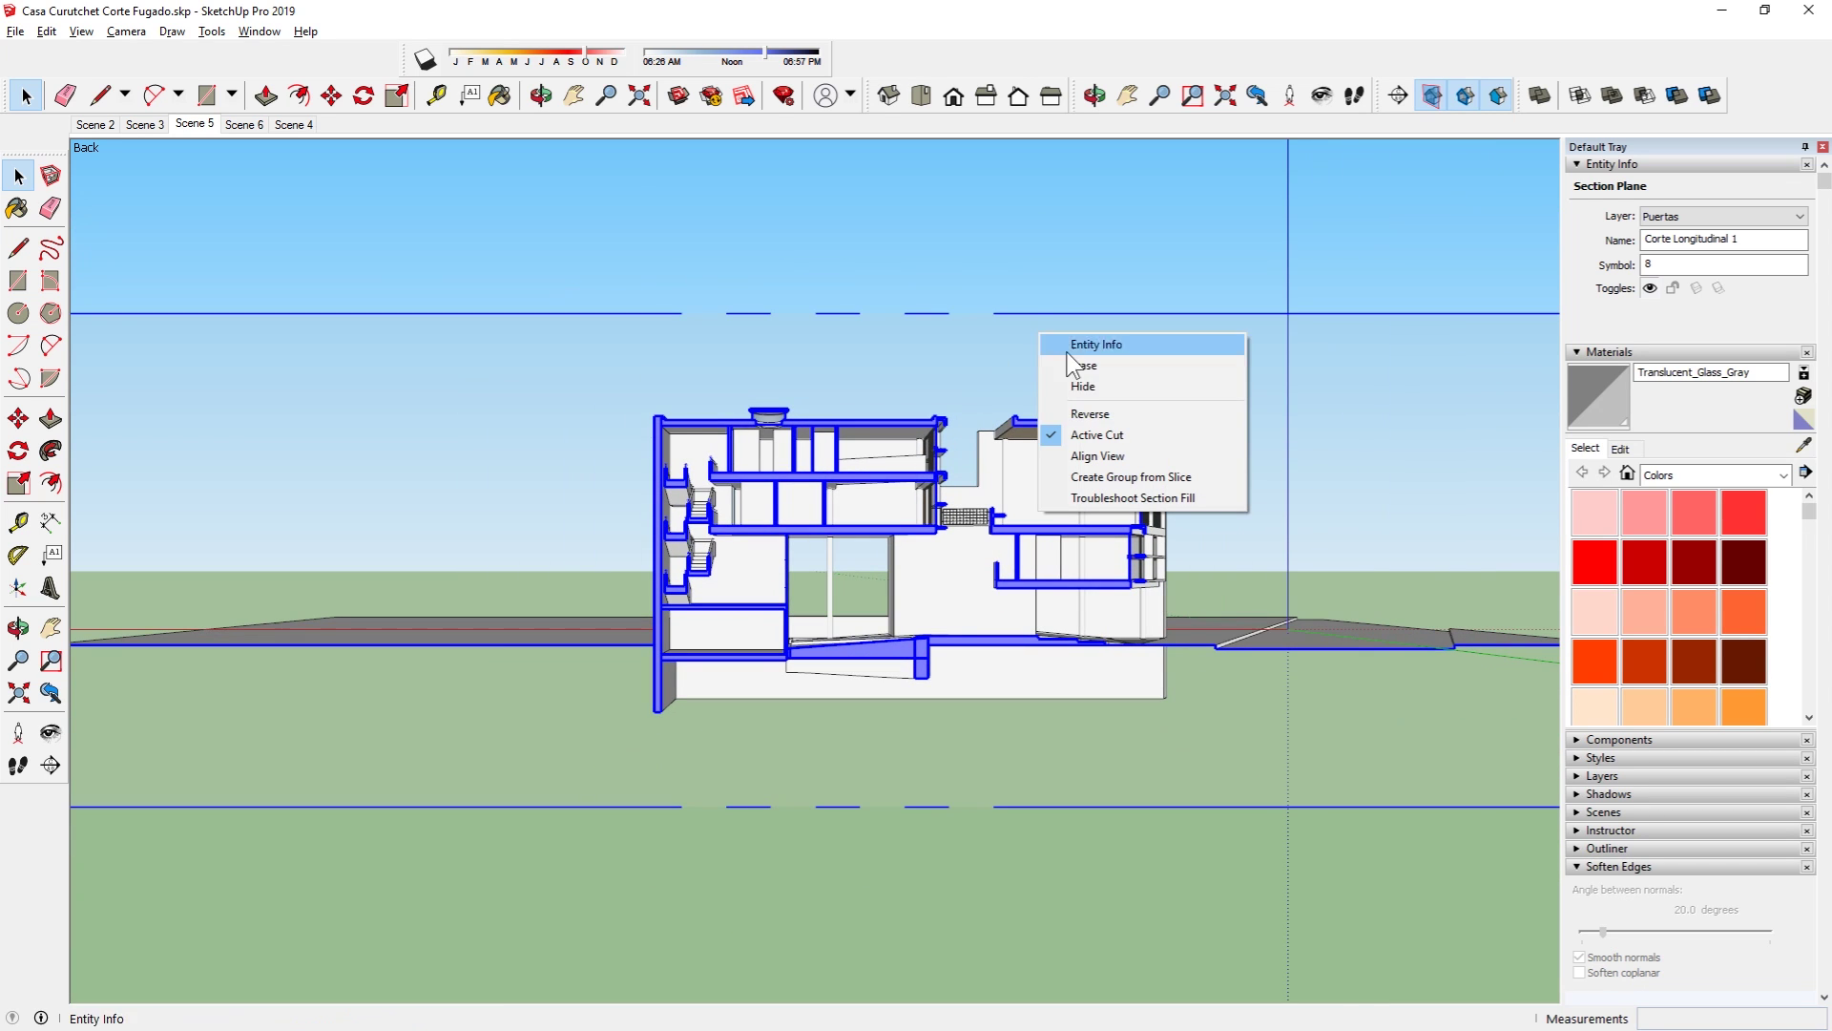
pyautogui.click(1121, 420)
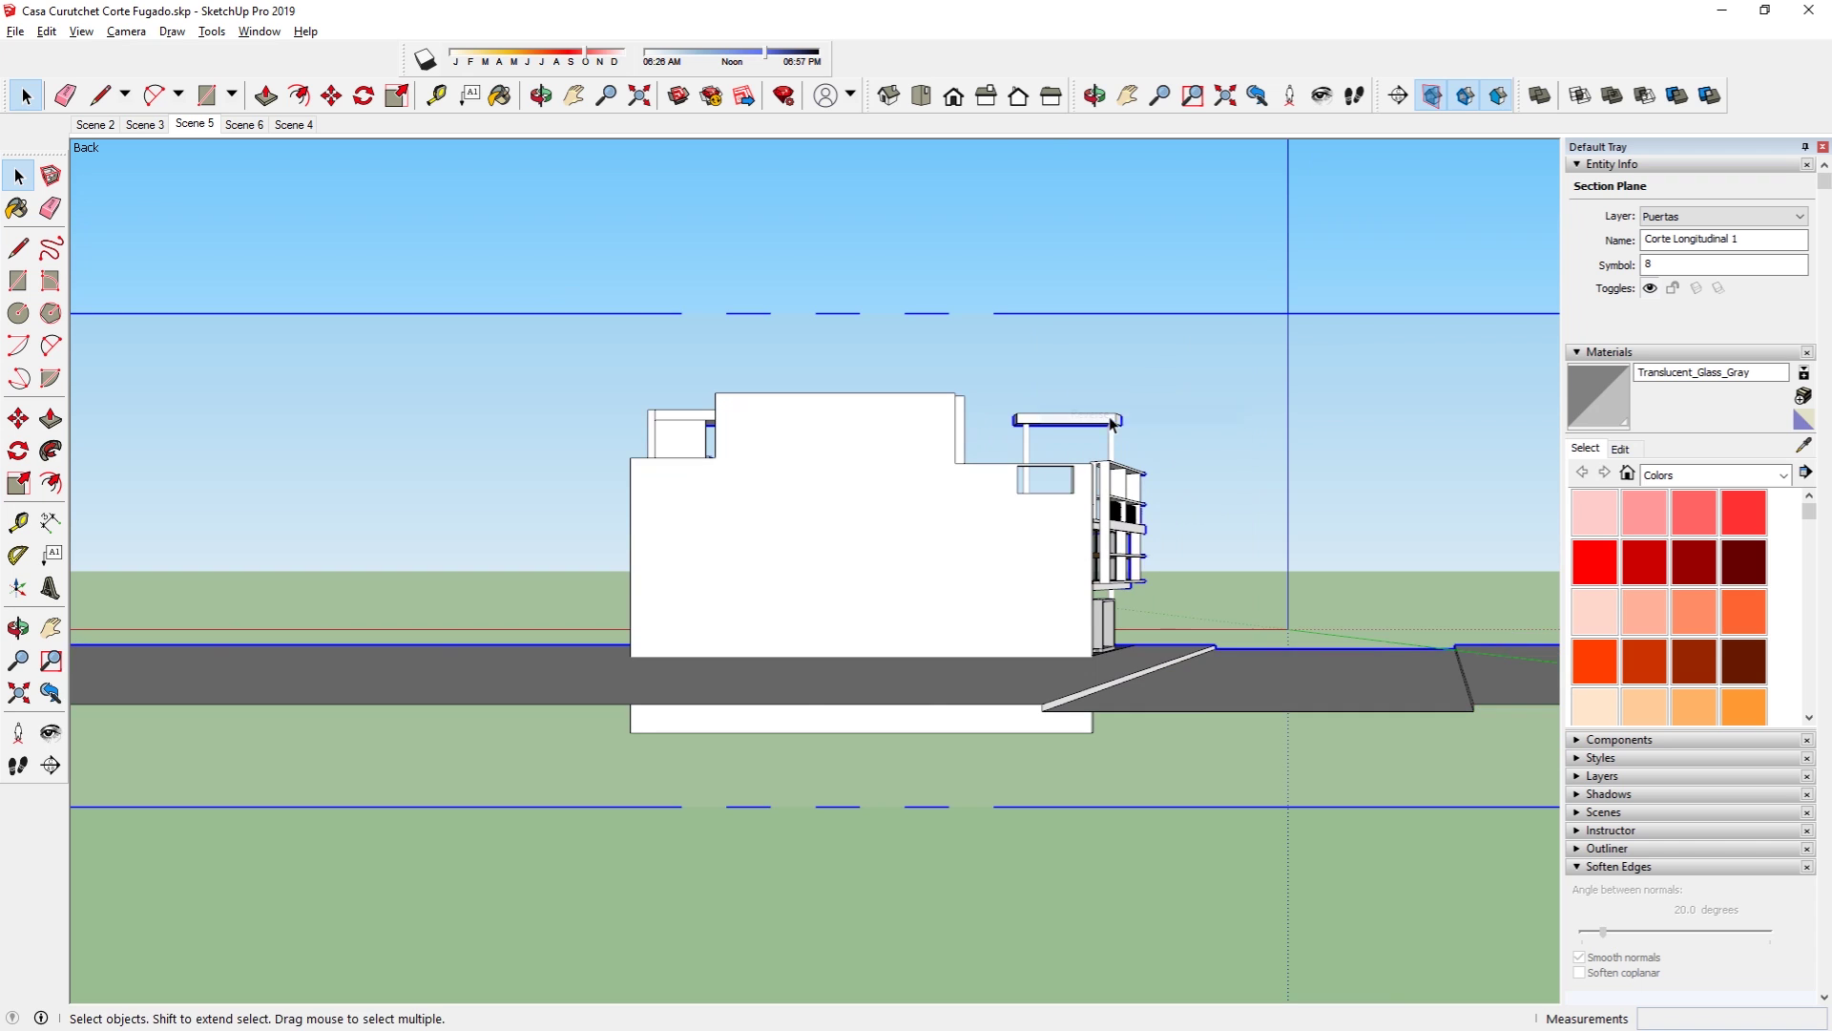
pyautogui.click(955, 99)
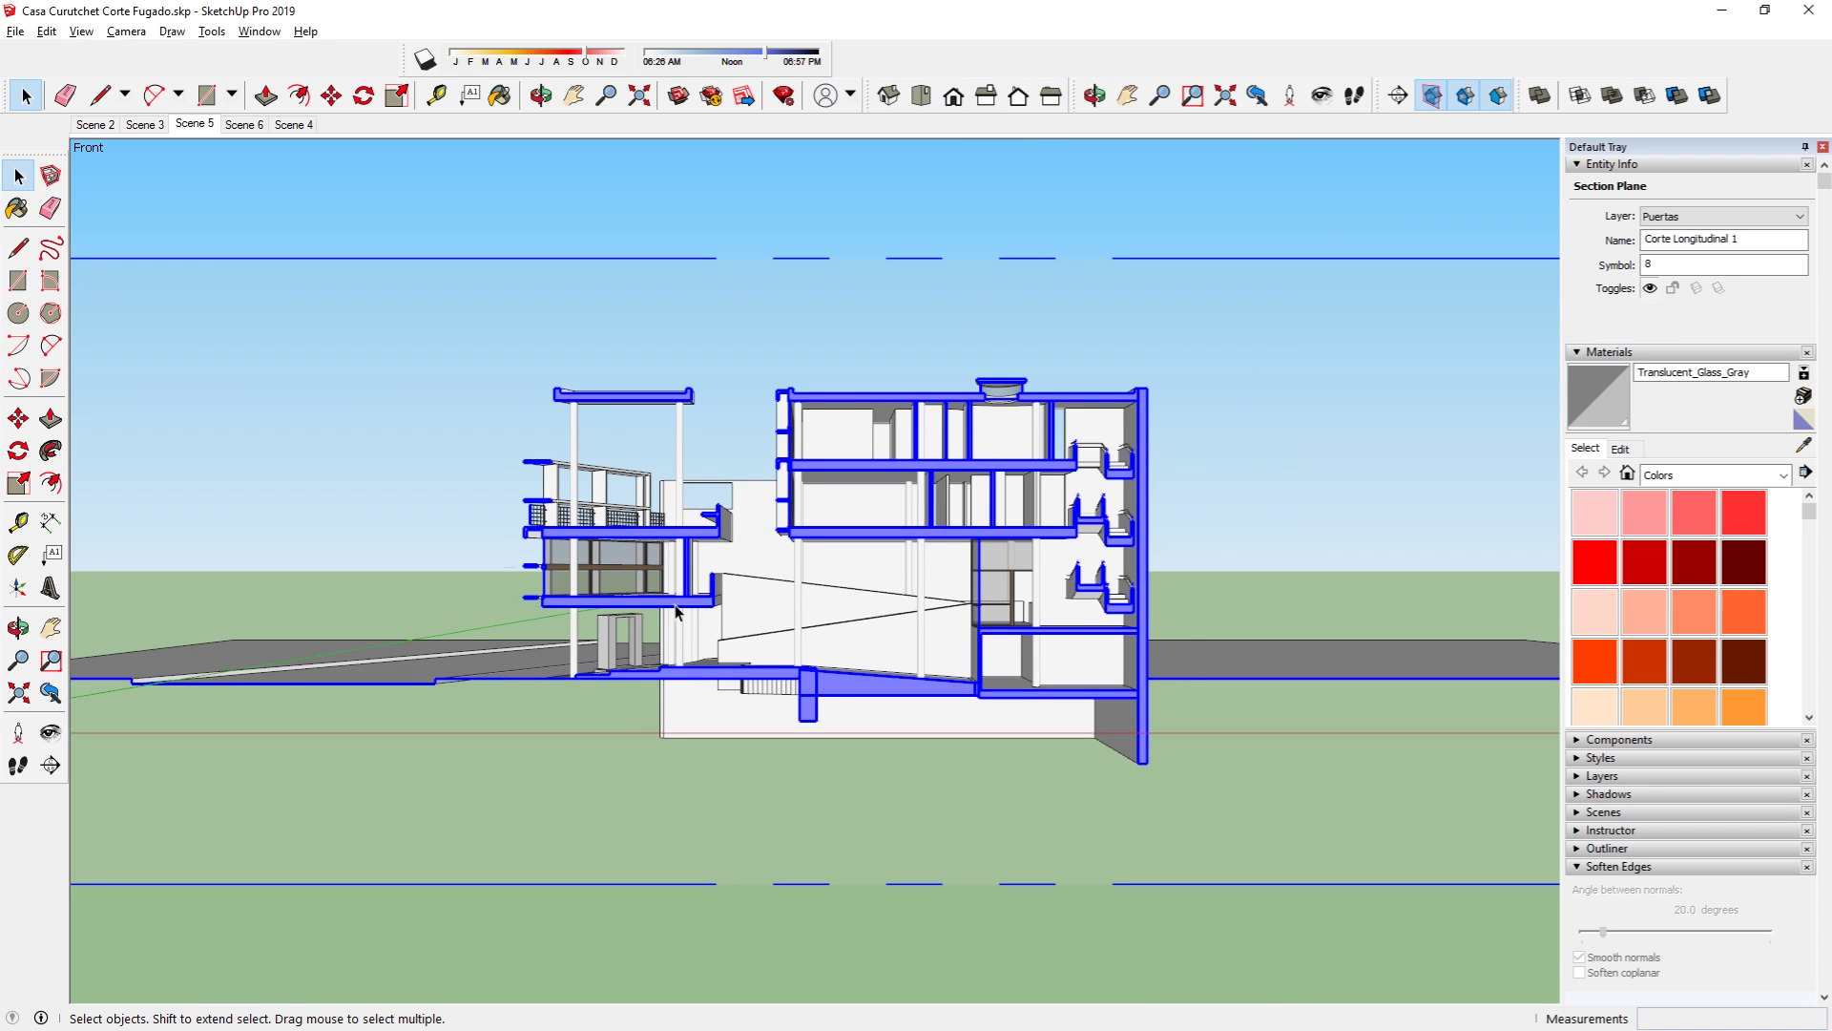
# Step: Zoom in and out to frame the sectioned house
pyautogui.scroll(3, 673, 603)
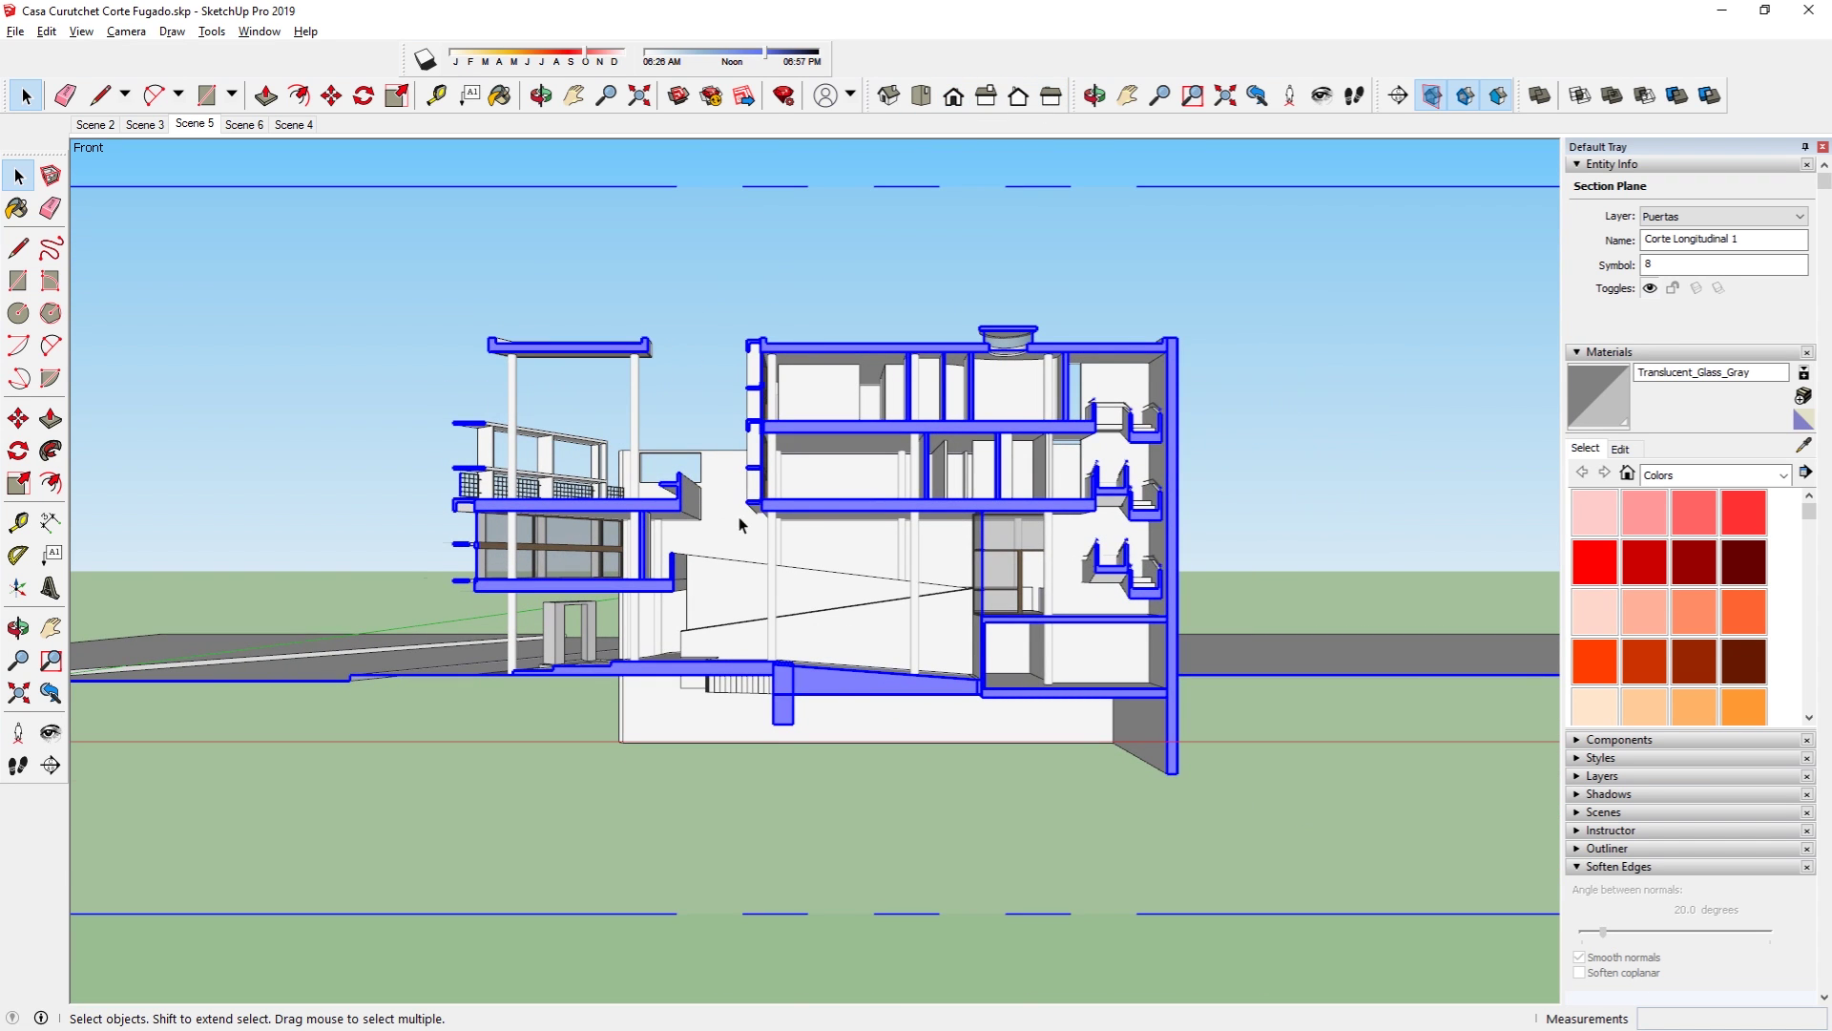
pyautogui.scroll(1, 740, 523)
pyautogui.scroll(-1, 1460, 614)
pyautogui.scroll(-1, 1375, 621)
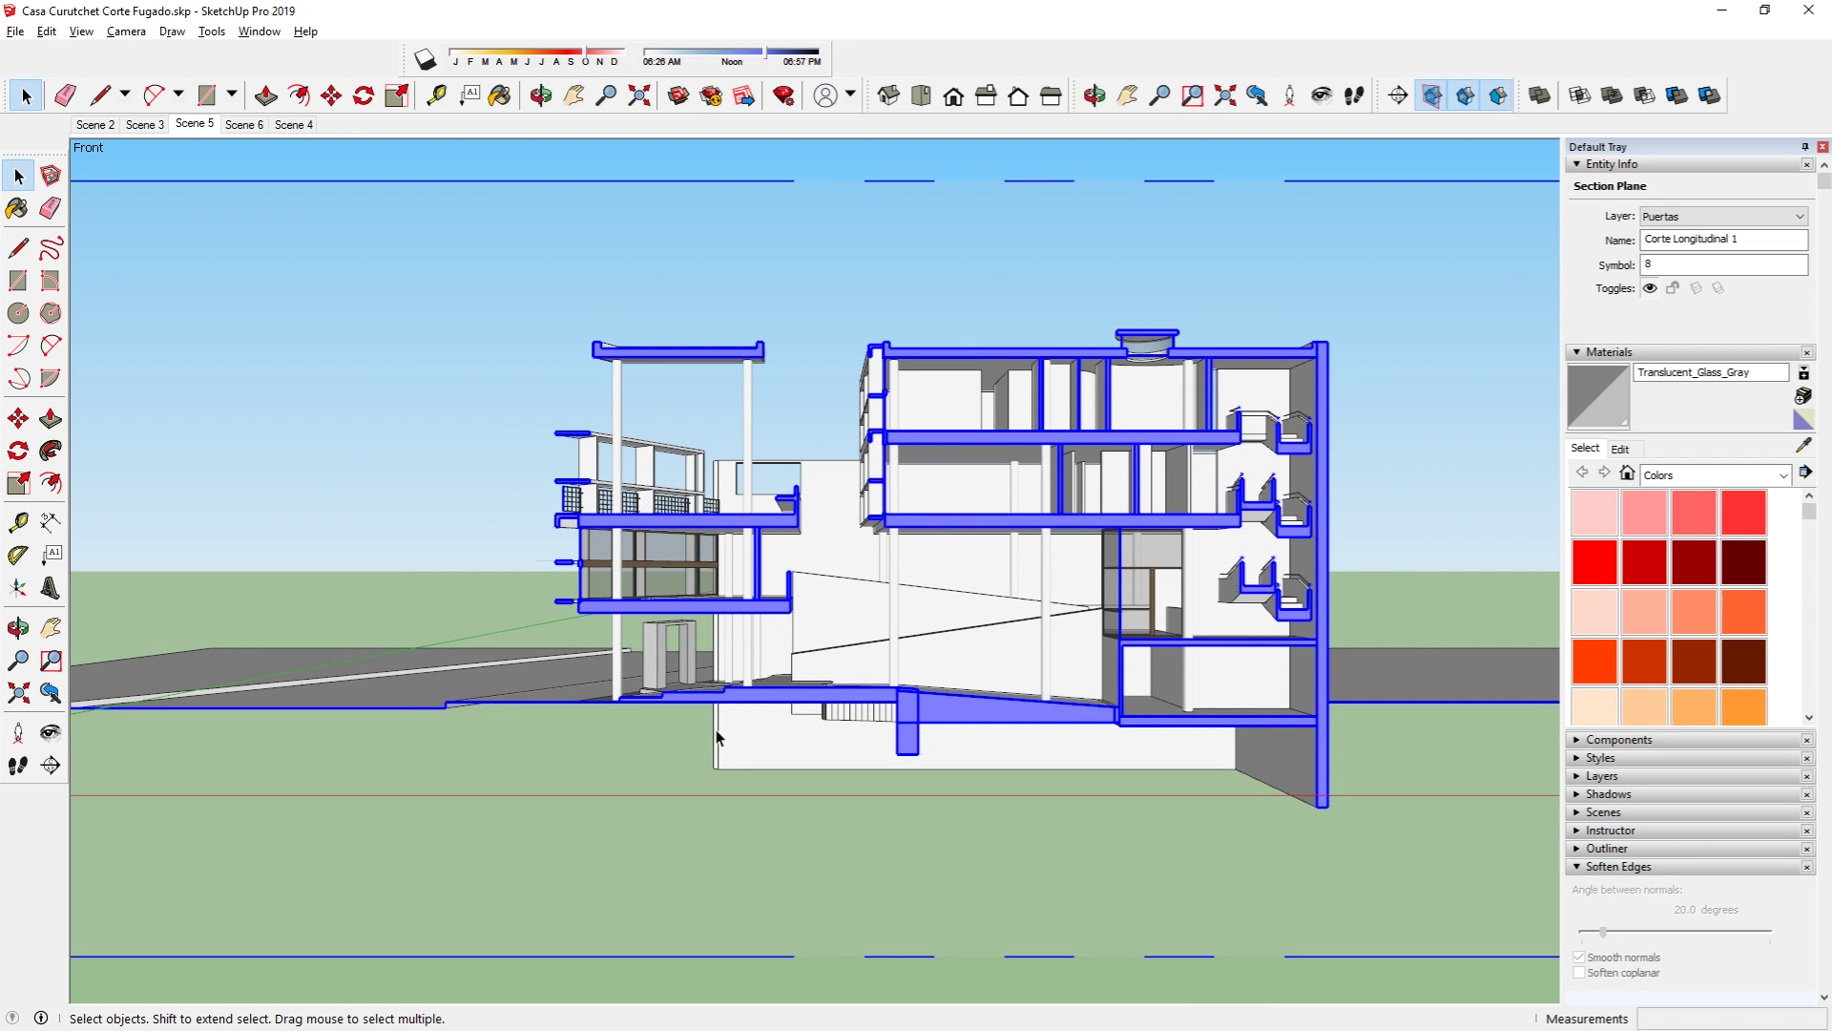
pyautogui.scroll(1, 716, 731)
pyautogui.scroll(1, 725, 614)
pyautogui.scroll(-1, 584, 396)
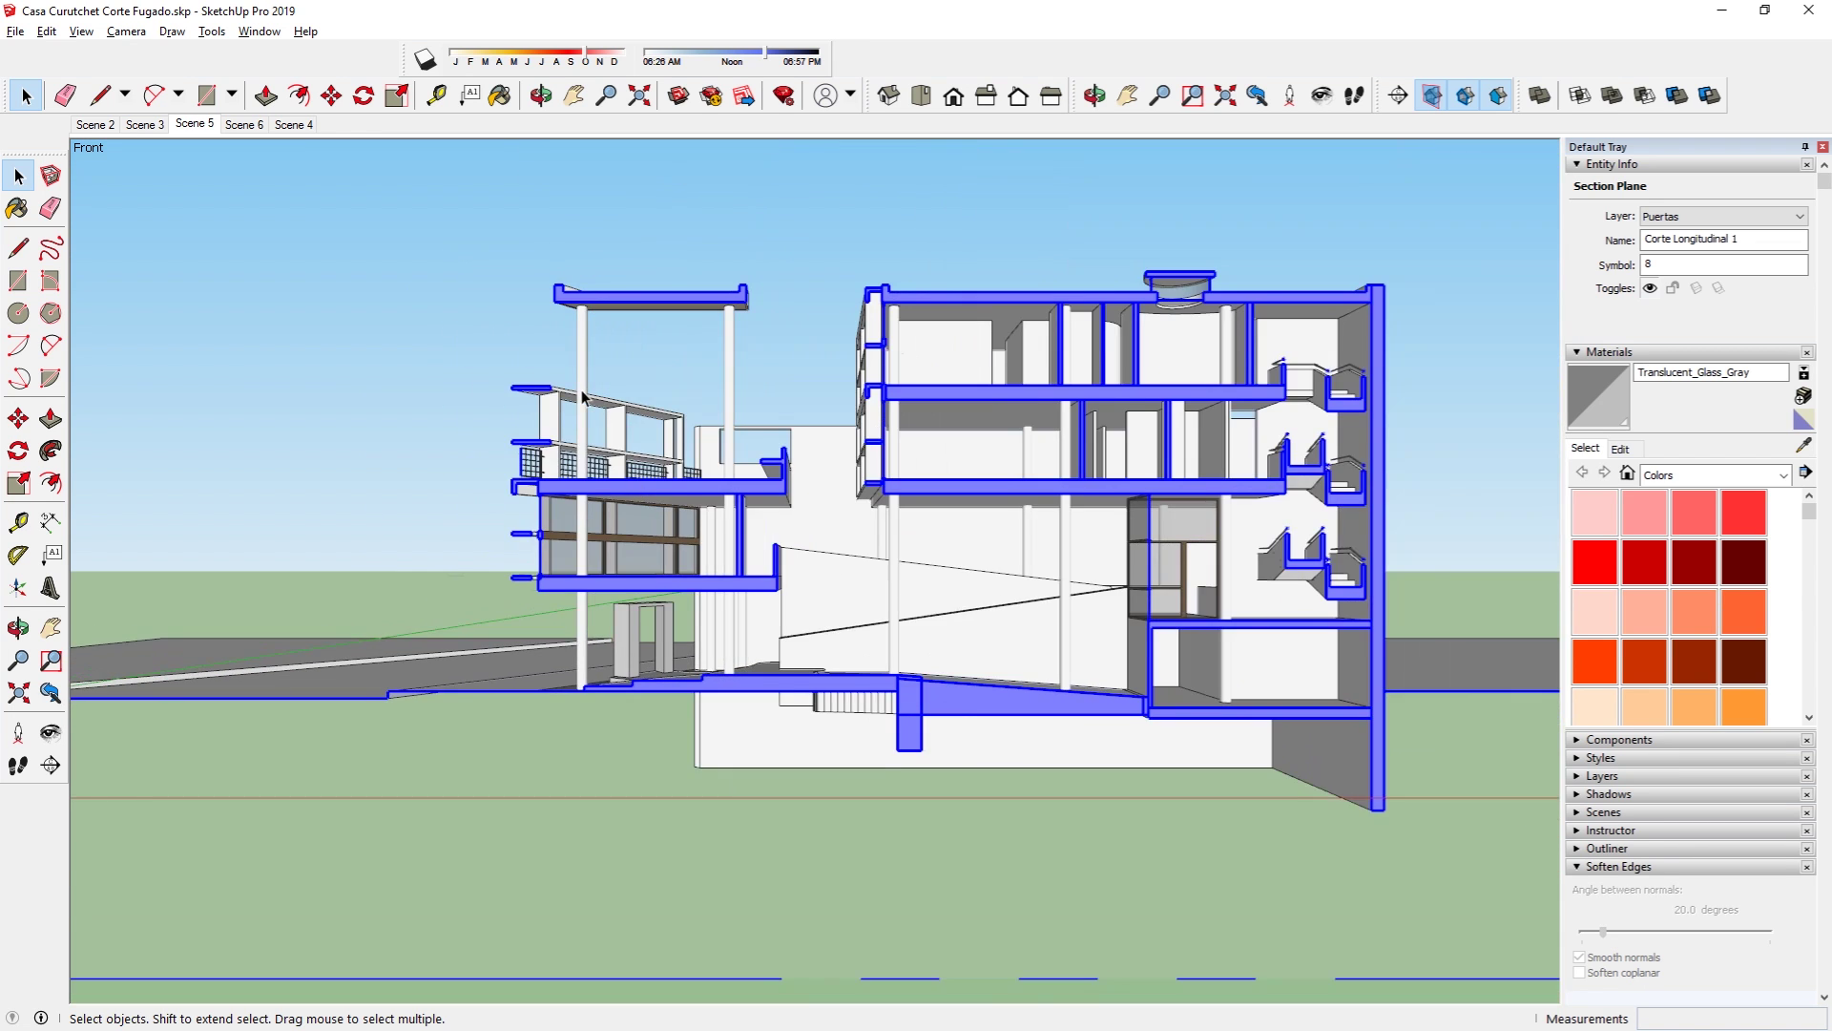
pyautogui.scroll(-2, 583, 396)
pyautogui.scroll(-1, 561, 401)
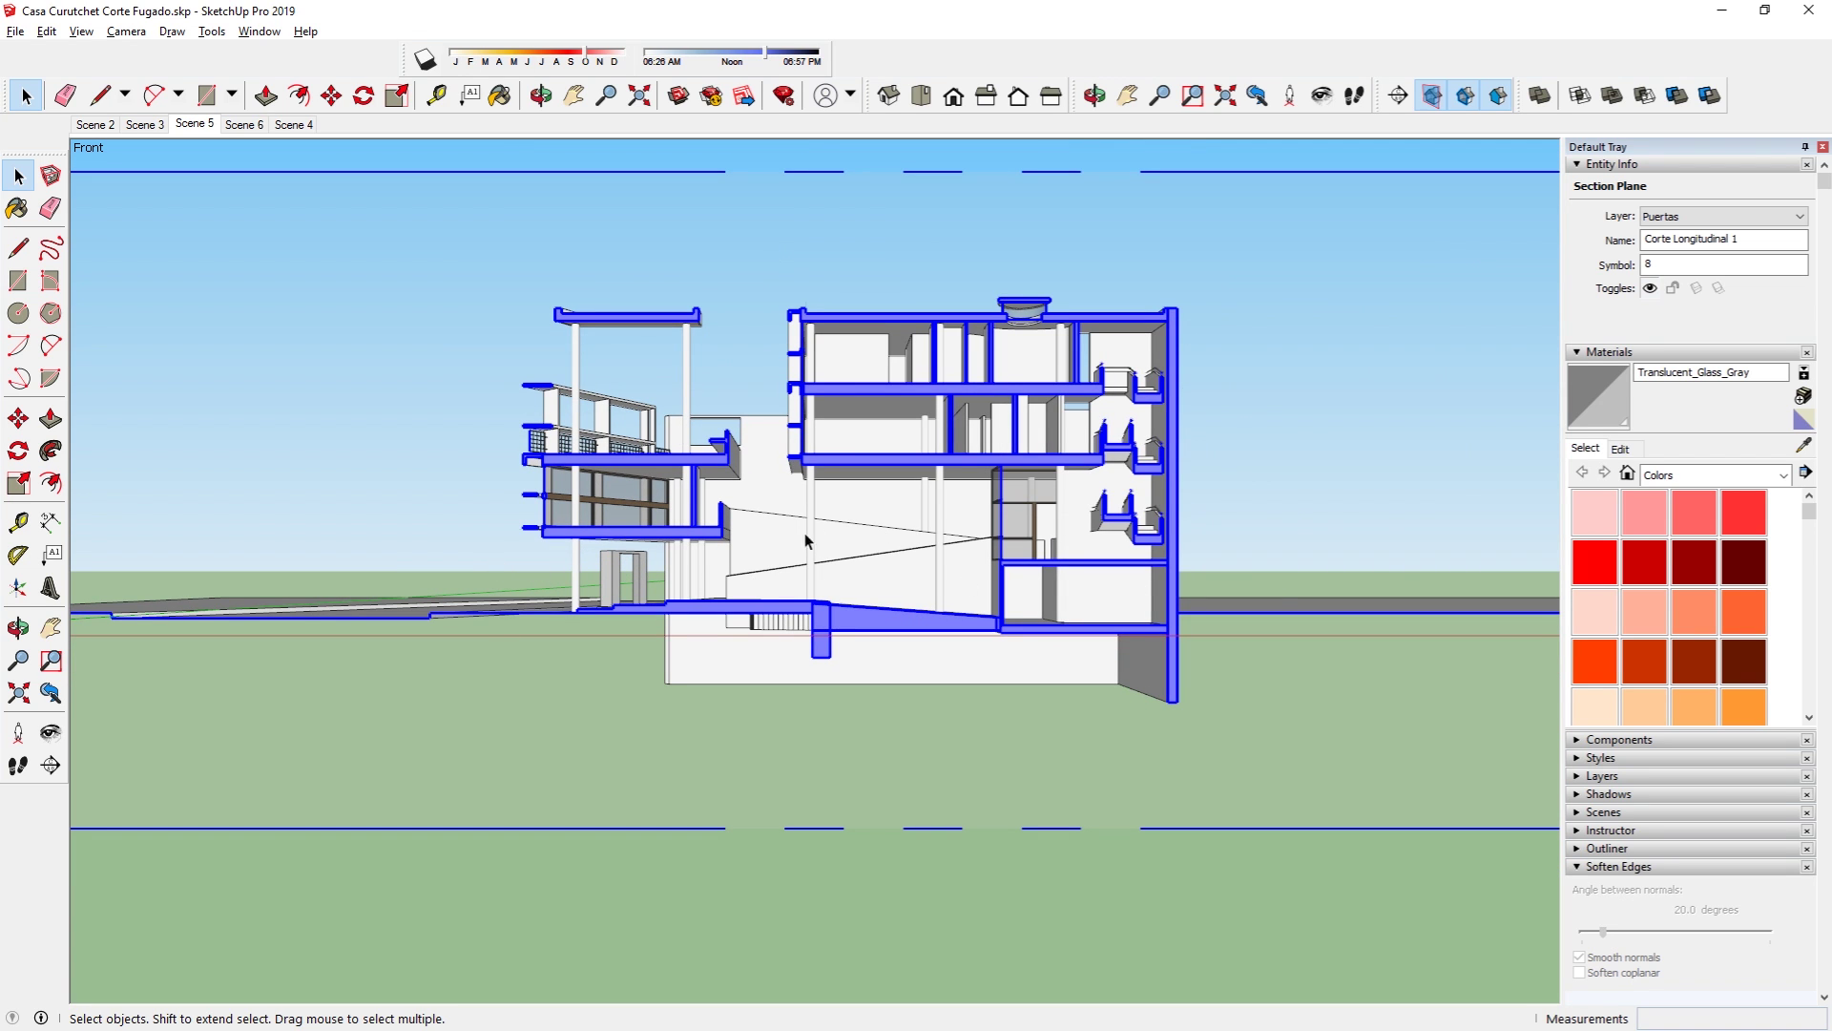
pyautogui.scroll(3, 788, 441)
# Step: Pan the building up and to the right, then zoom closer on the cut floors
pyautogui.press('h')
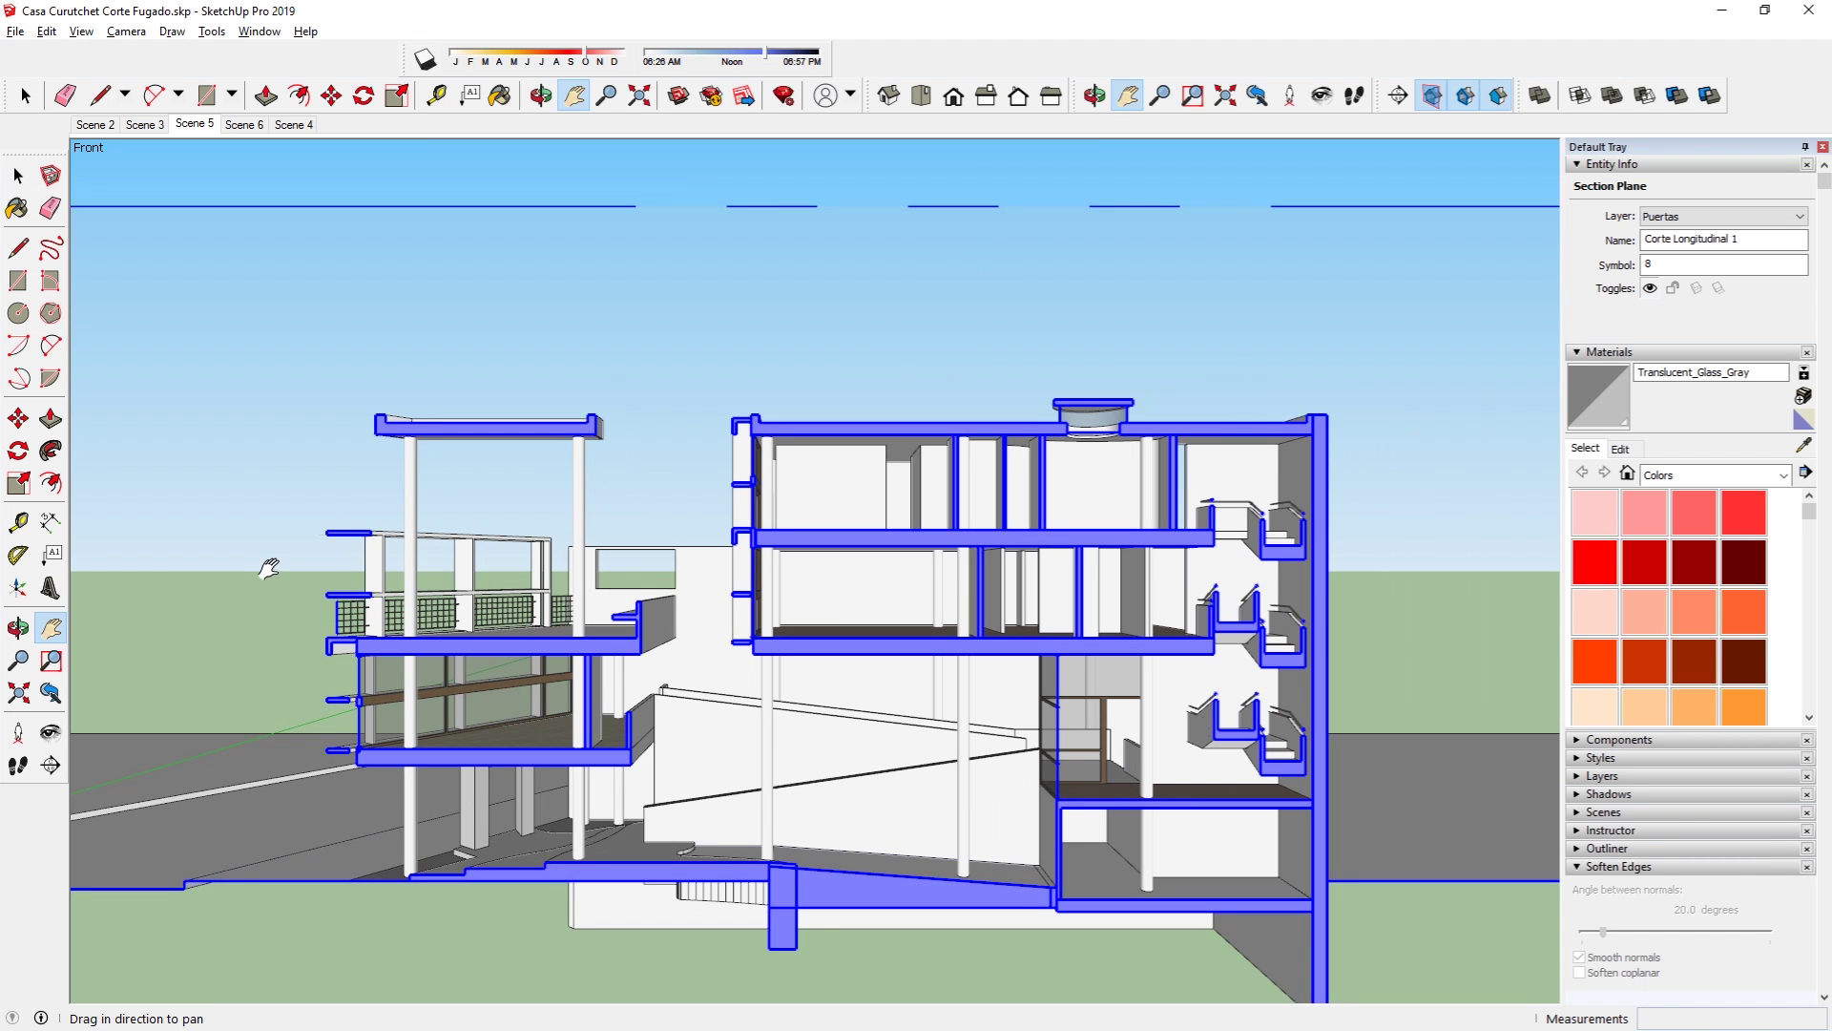
pyautogui.moveTo(698, 574); pyautogui.dragTo(671, 405)
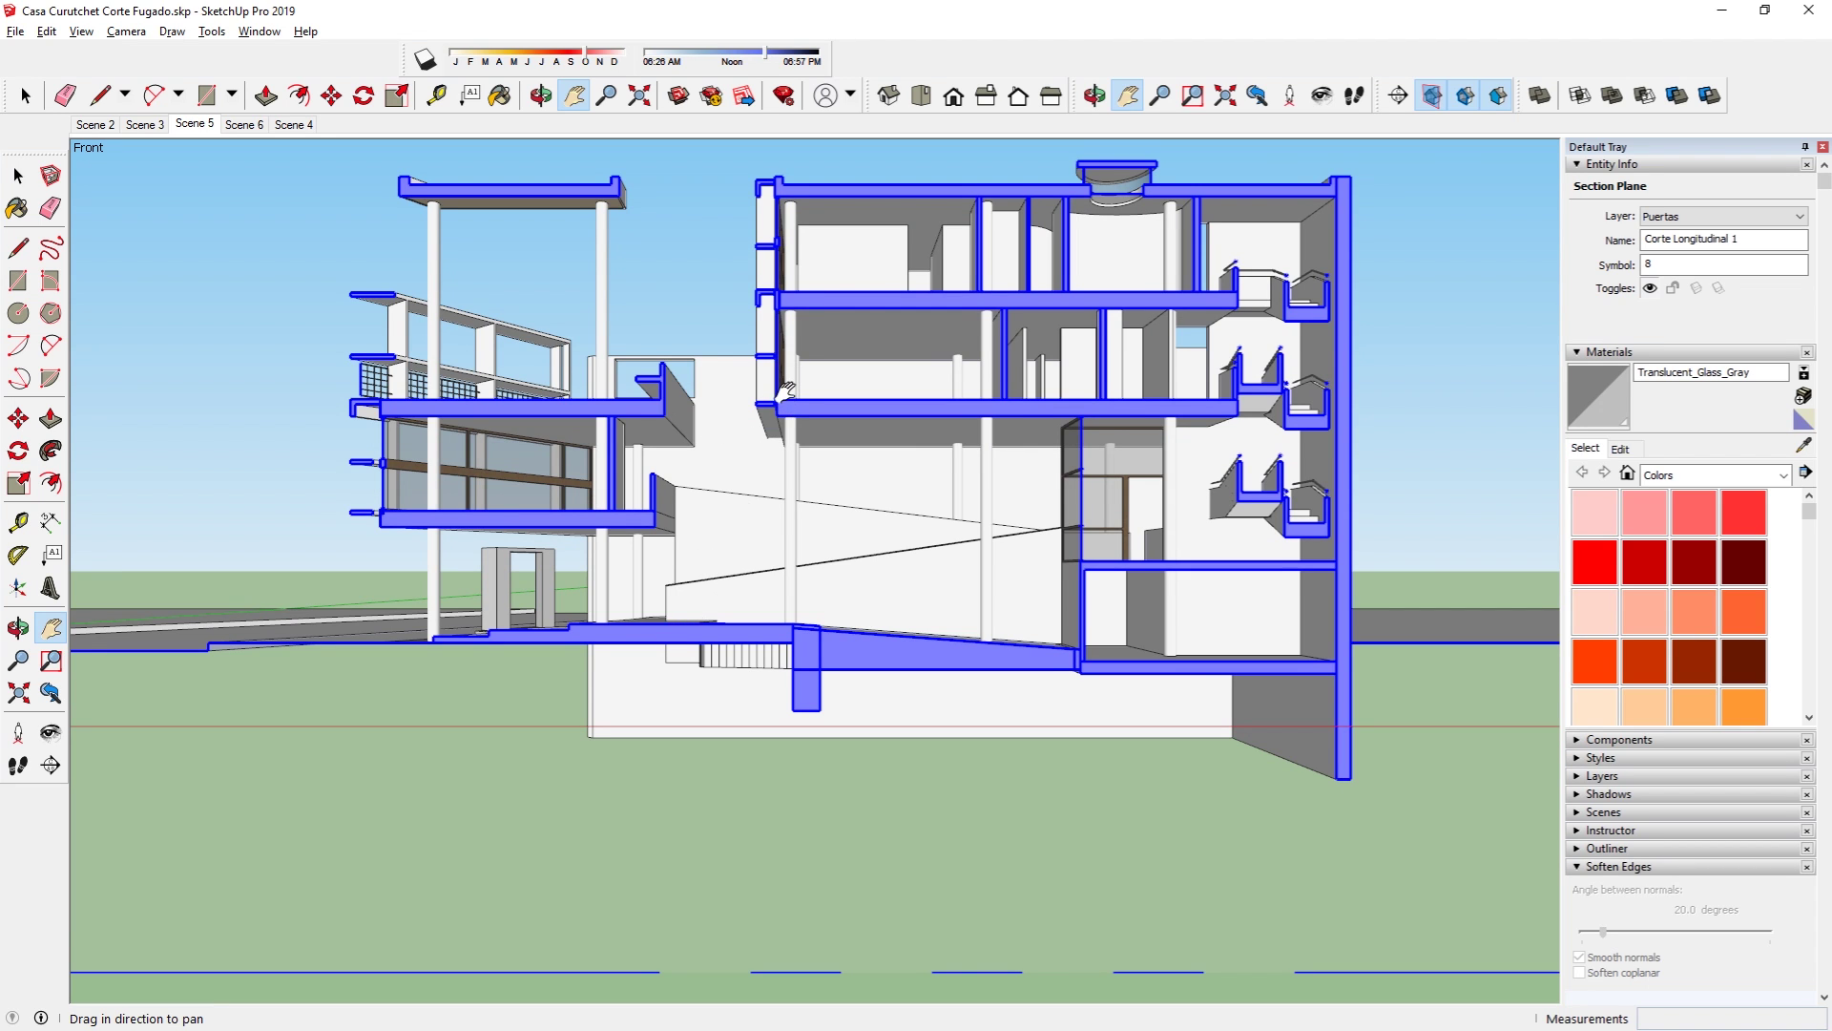
pyautogui.moveTo(785, 391)
pyautogui.mouseDown()
pyautogui.moveTo(957, 401)
pyautogui.moveTo(783, 326)
pyautogui.moveTo(906, 367)
pyautogui.moveTo(783, 389)
pyautogui.moveTo(687, 370)
pyautogui.moveTo(654, 392)
pyautogui.moveTo(752, 330)
pyautogui.moveTo(796, 370)
pyautogui.mouseUp()
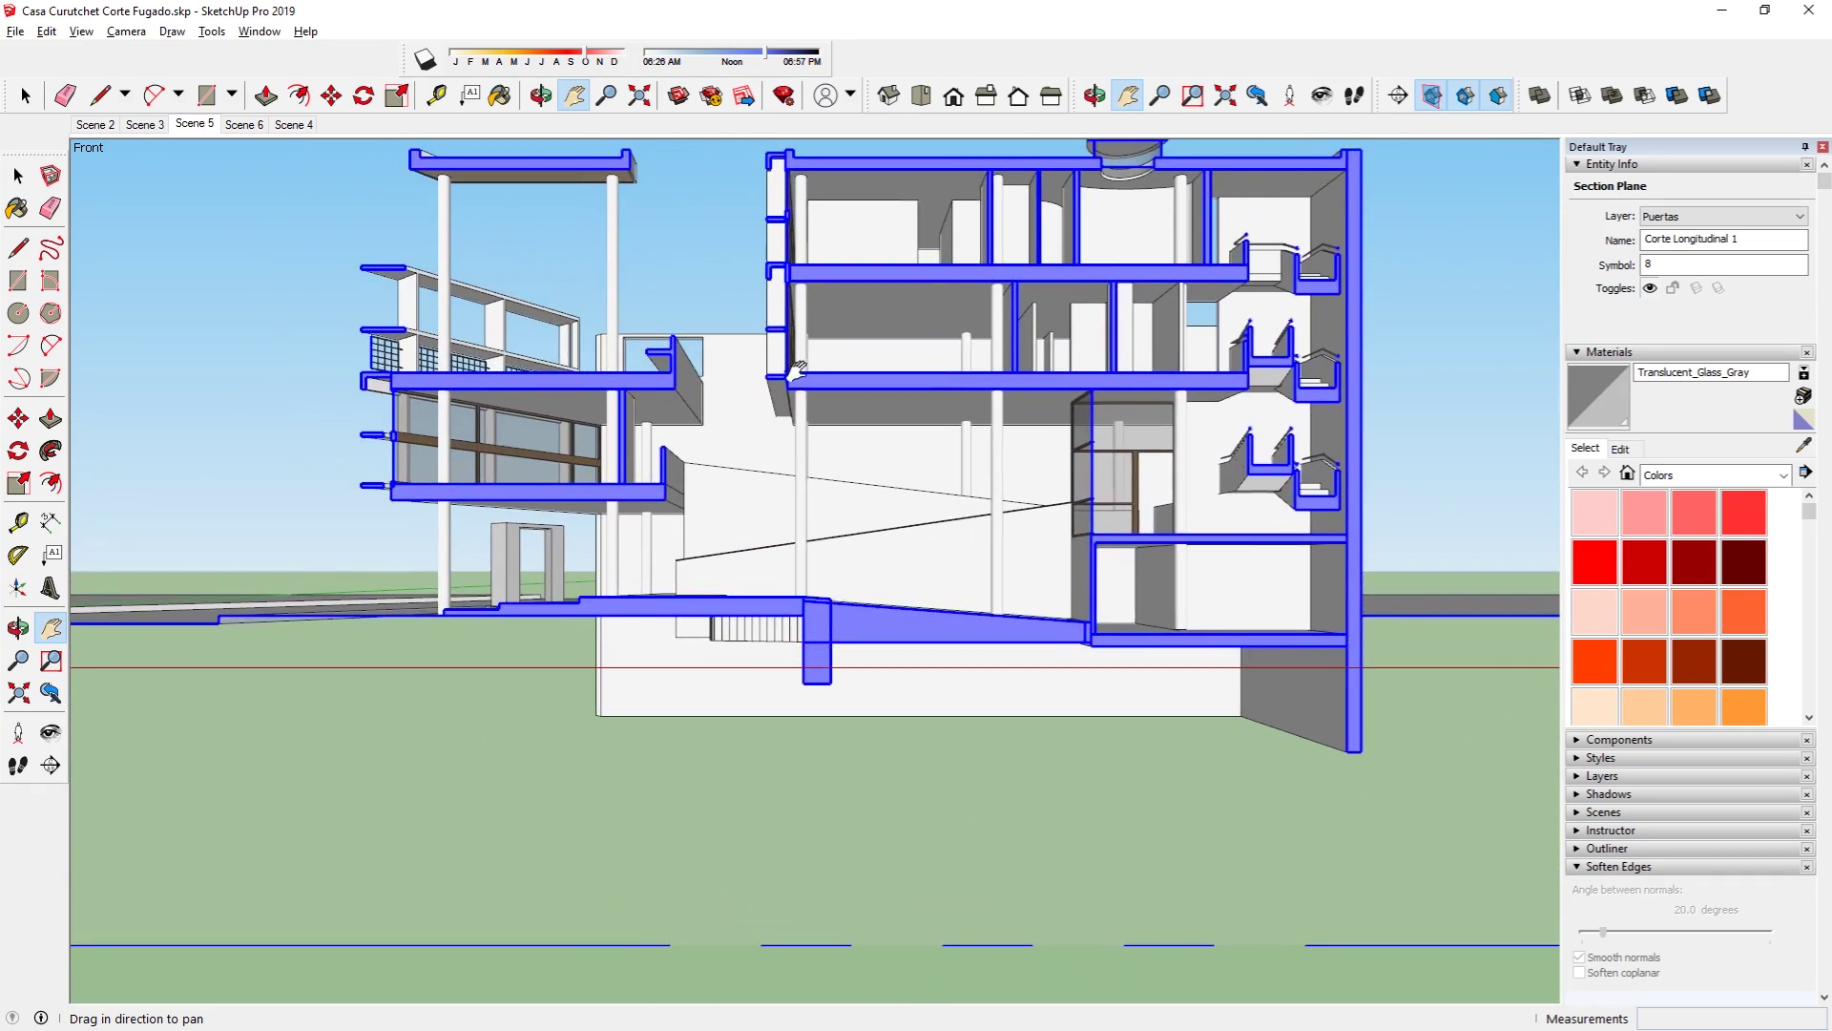
pyautogui.scroll(1, 752, 465)
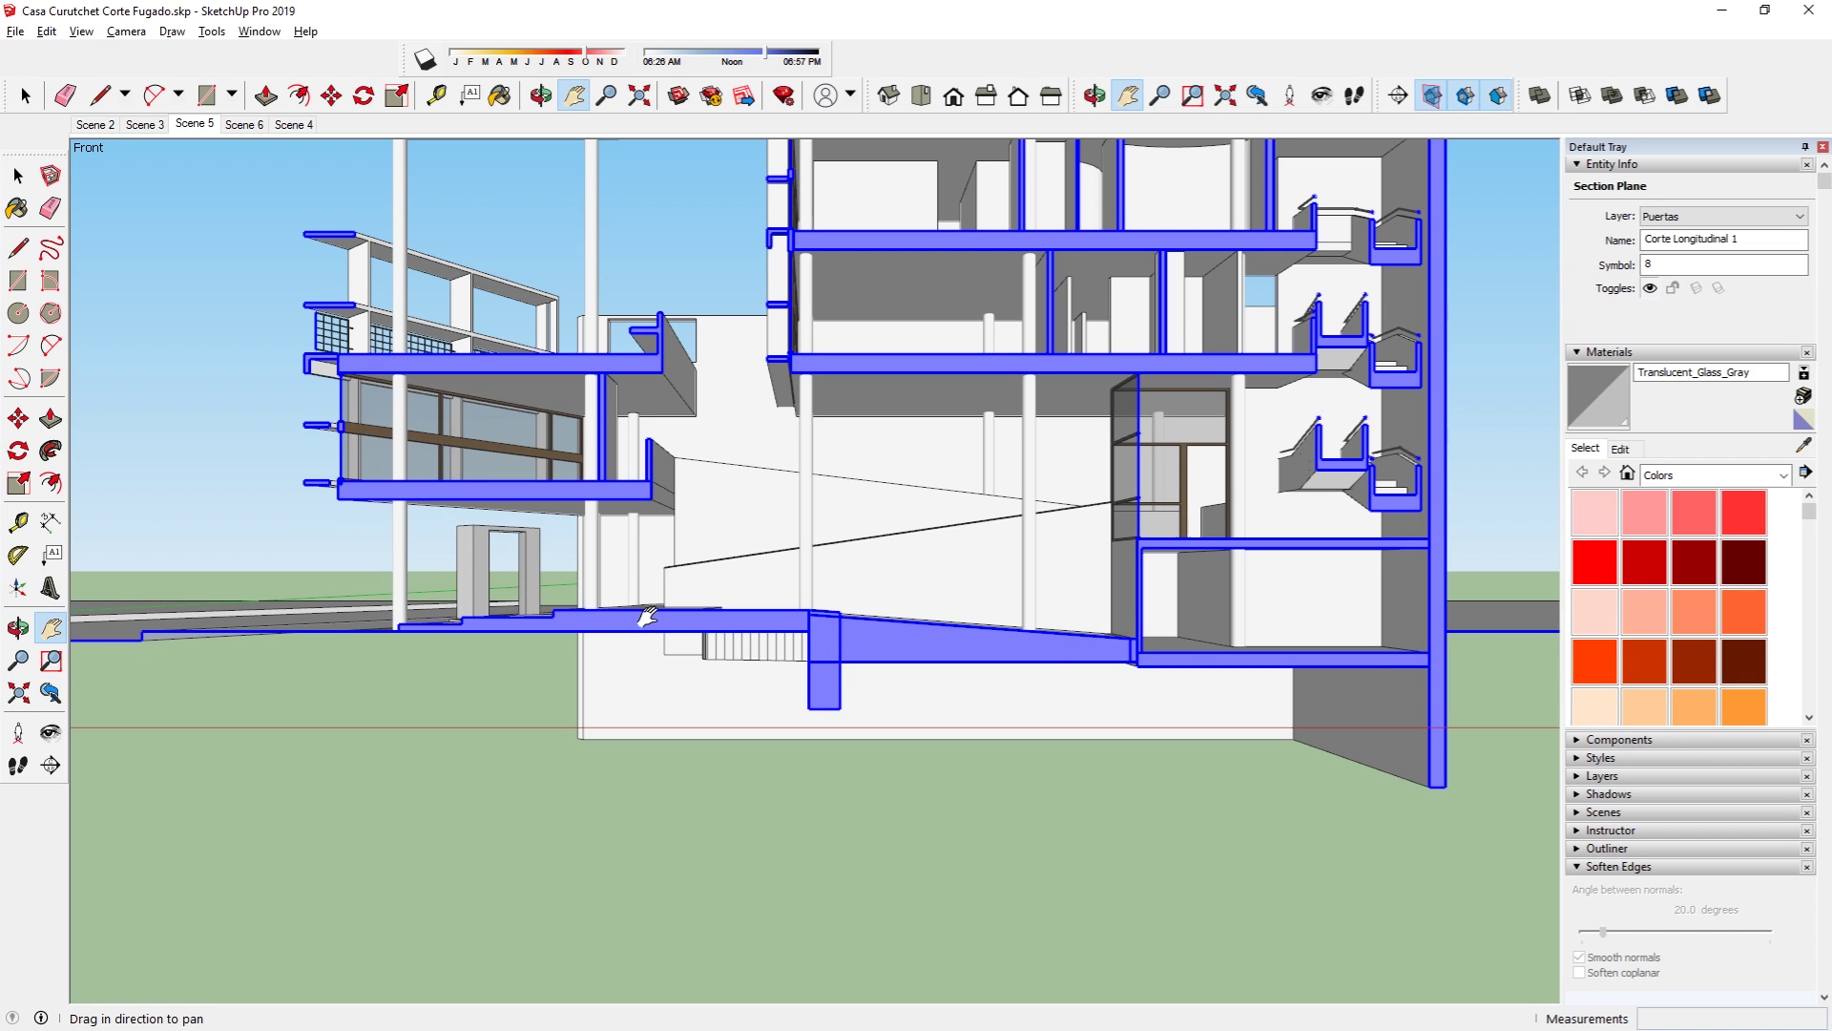
# Step: Switch the camera to Two-Point Perspective and orbit to a low angled view
pyautogui.click(126, 32)
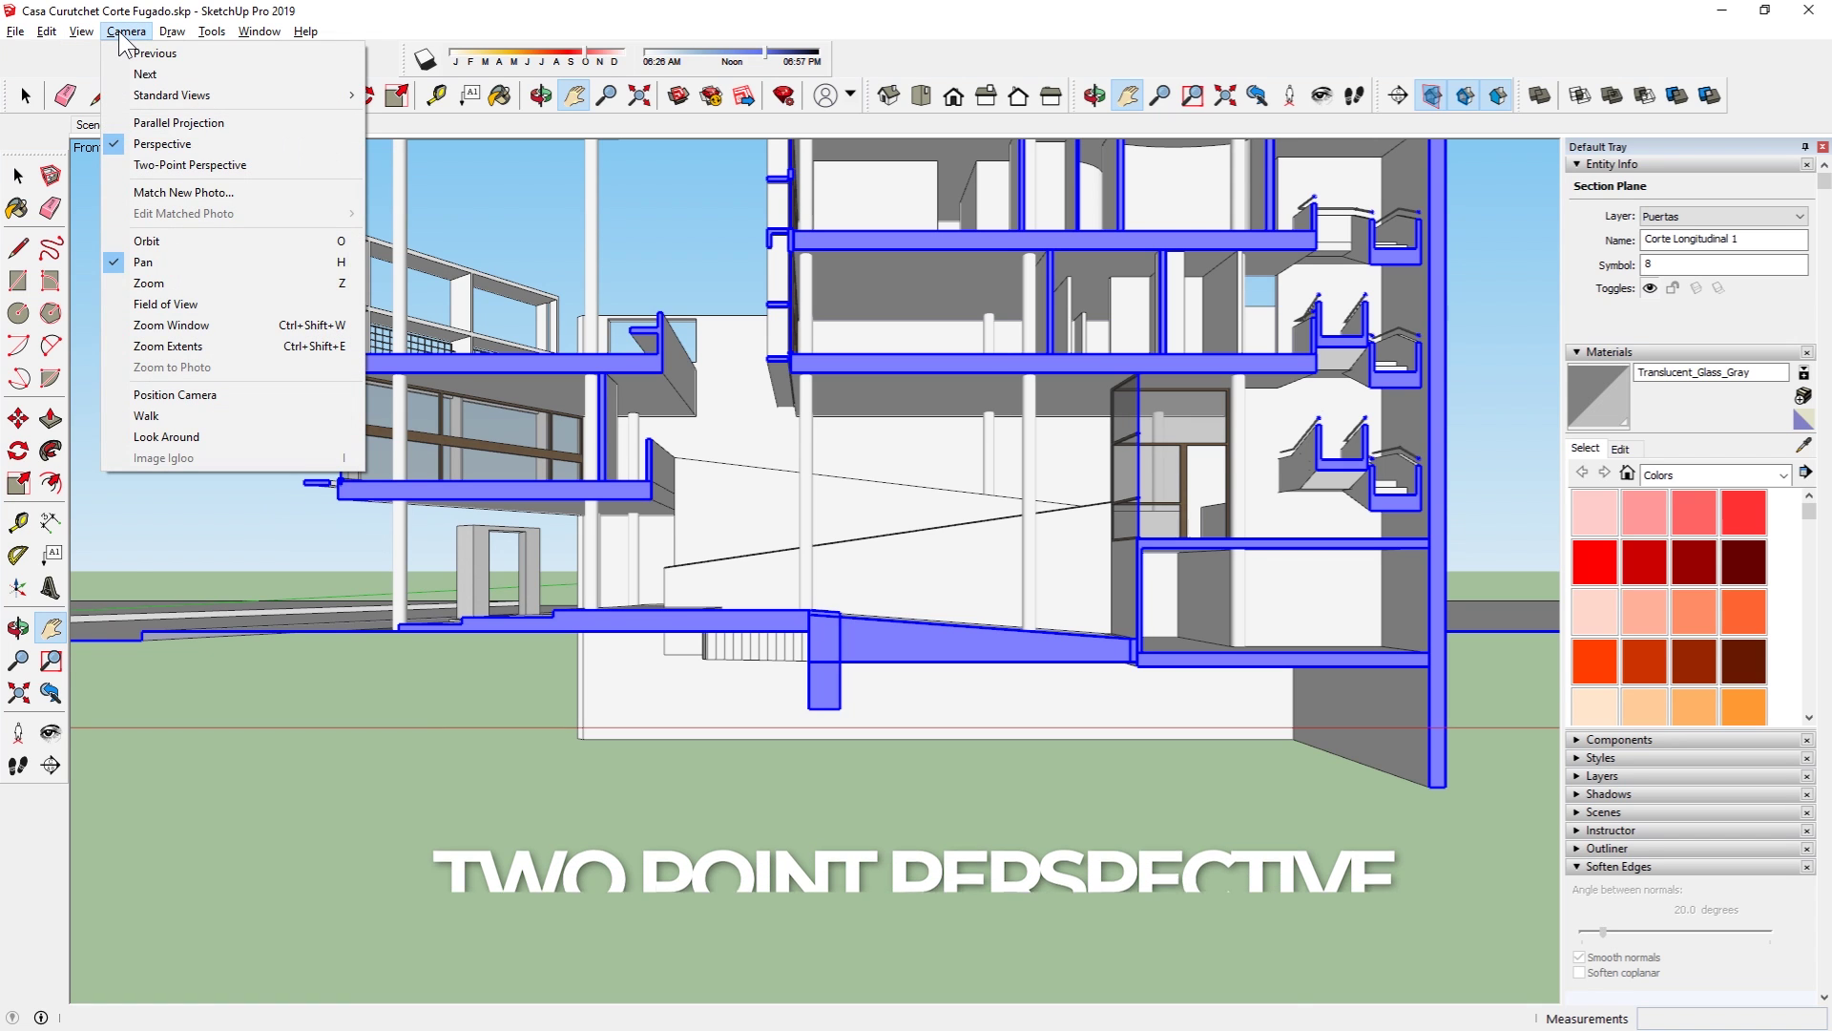
pyautogui.click(222, 167)
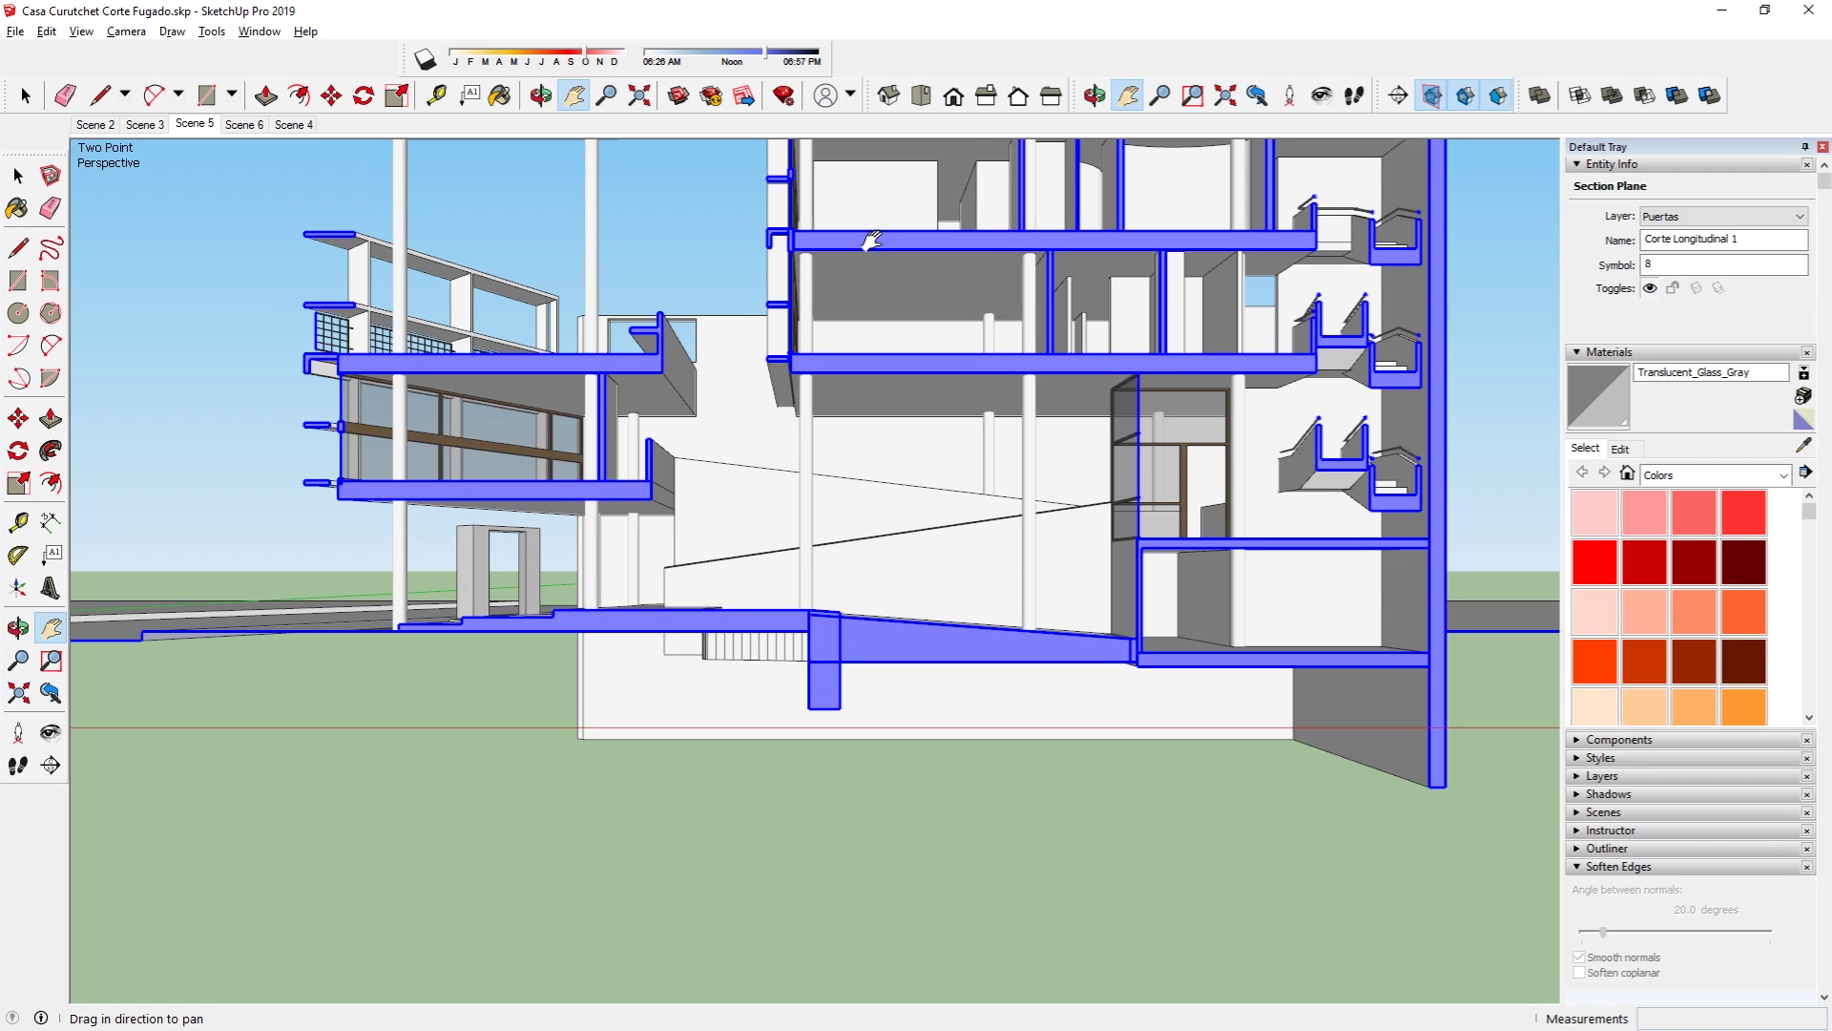
pyautogui.moveTo(871, 240); pyautogui.dragTo(840, 412)
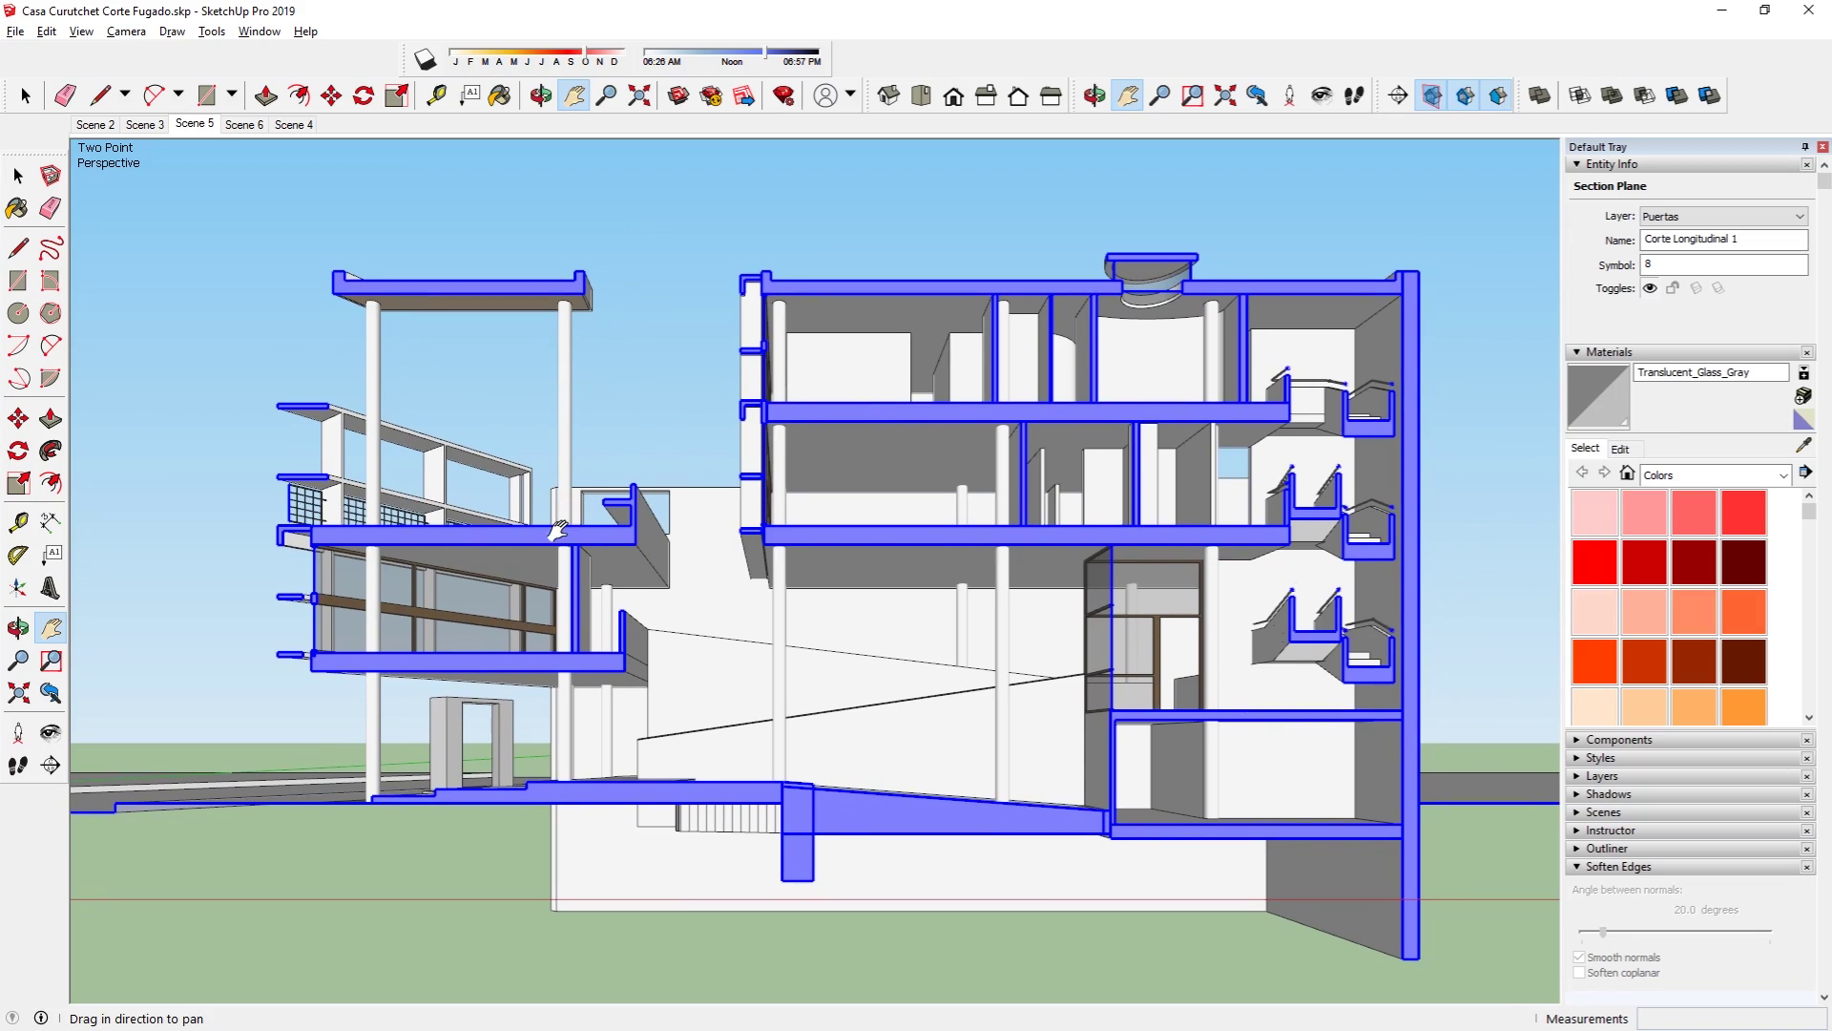
pyautogui.moveTo(559, 530)
pyautogui.mouseDown(button='middle')
pyautogui.moveTo(841, 526)
pyautogui.moveTo(605, 450)
pyautogui.mouseUp(button='middle')
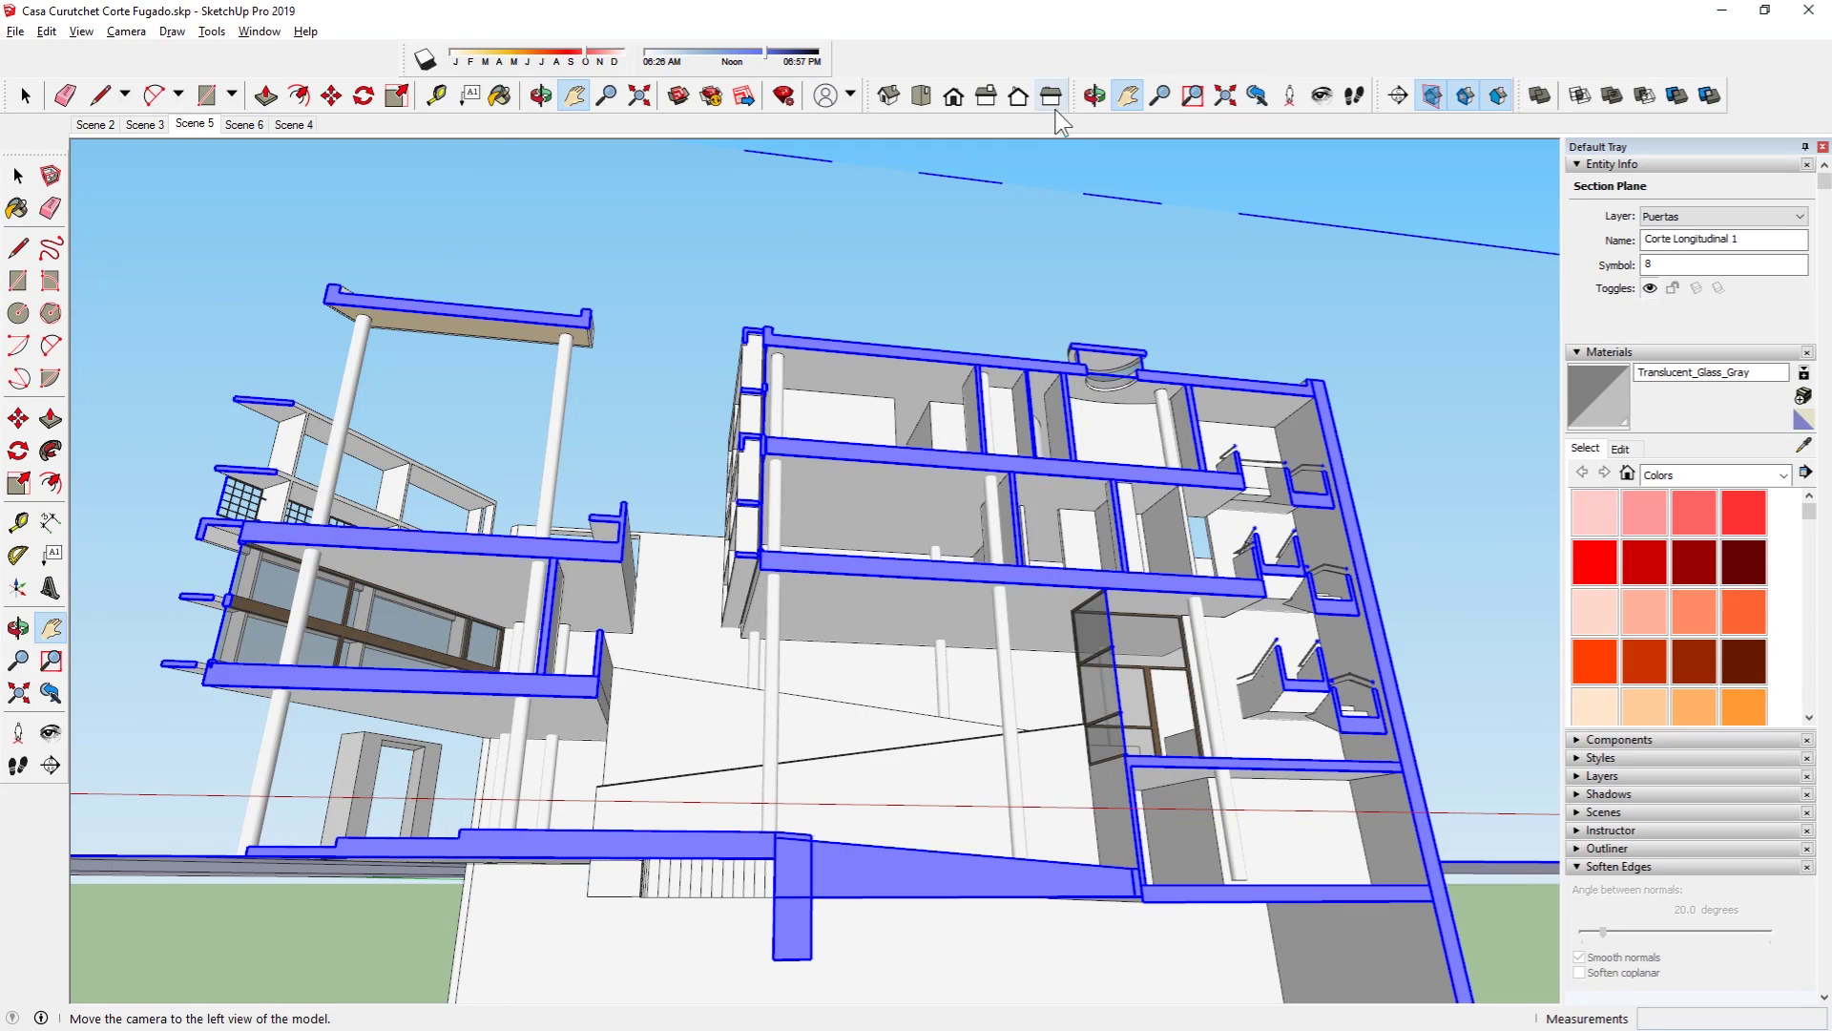
# Step: Show the Front standard view, zoom extents, then pan and zoom to centre the section
pyautogui.click(1051, 95)
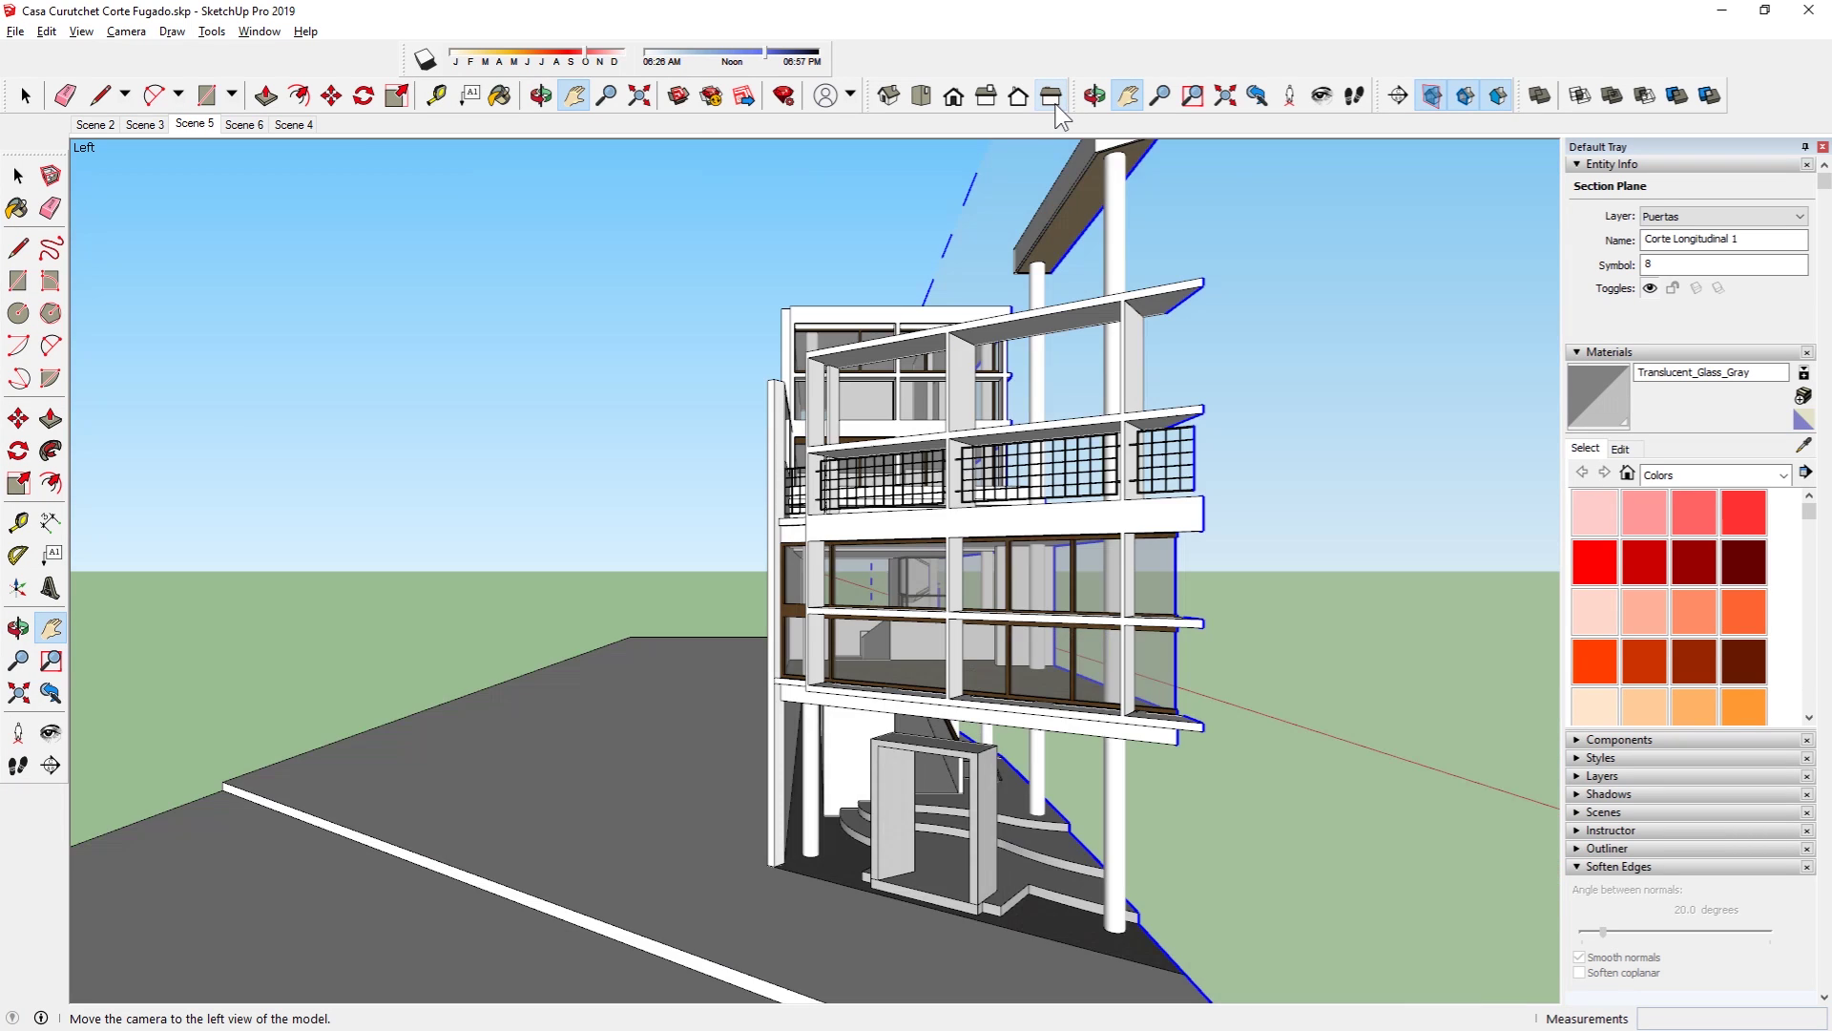
pyautogui.hotkey('shift', 'z')
pyautogui.scroll(2, 327, 499)
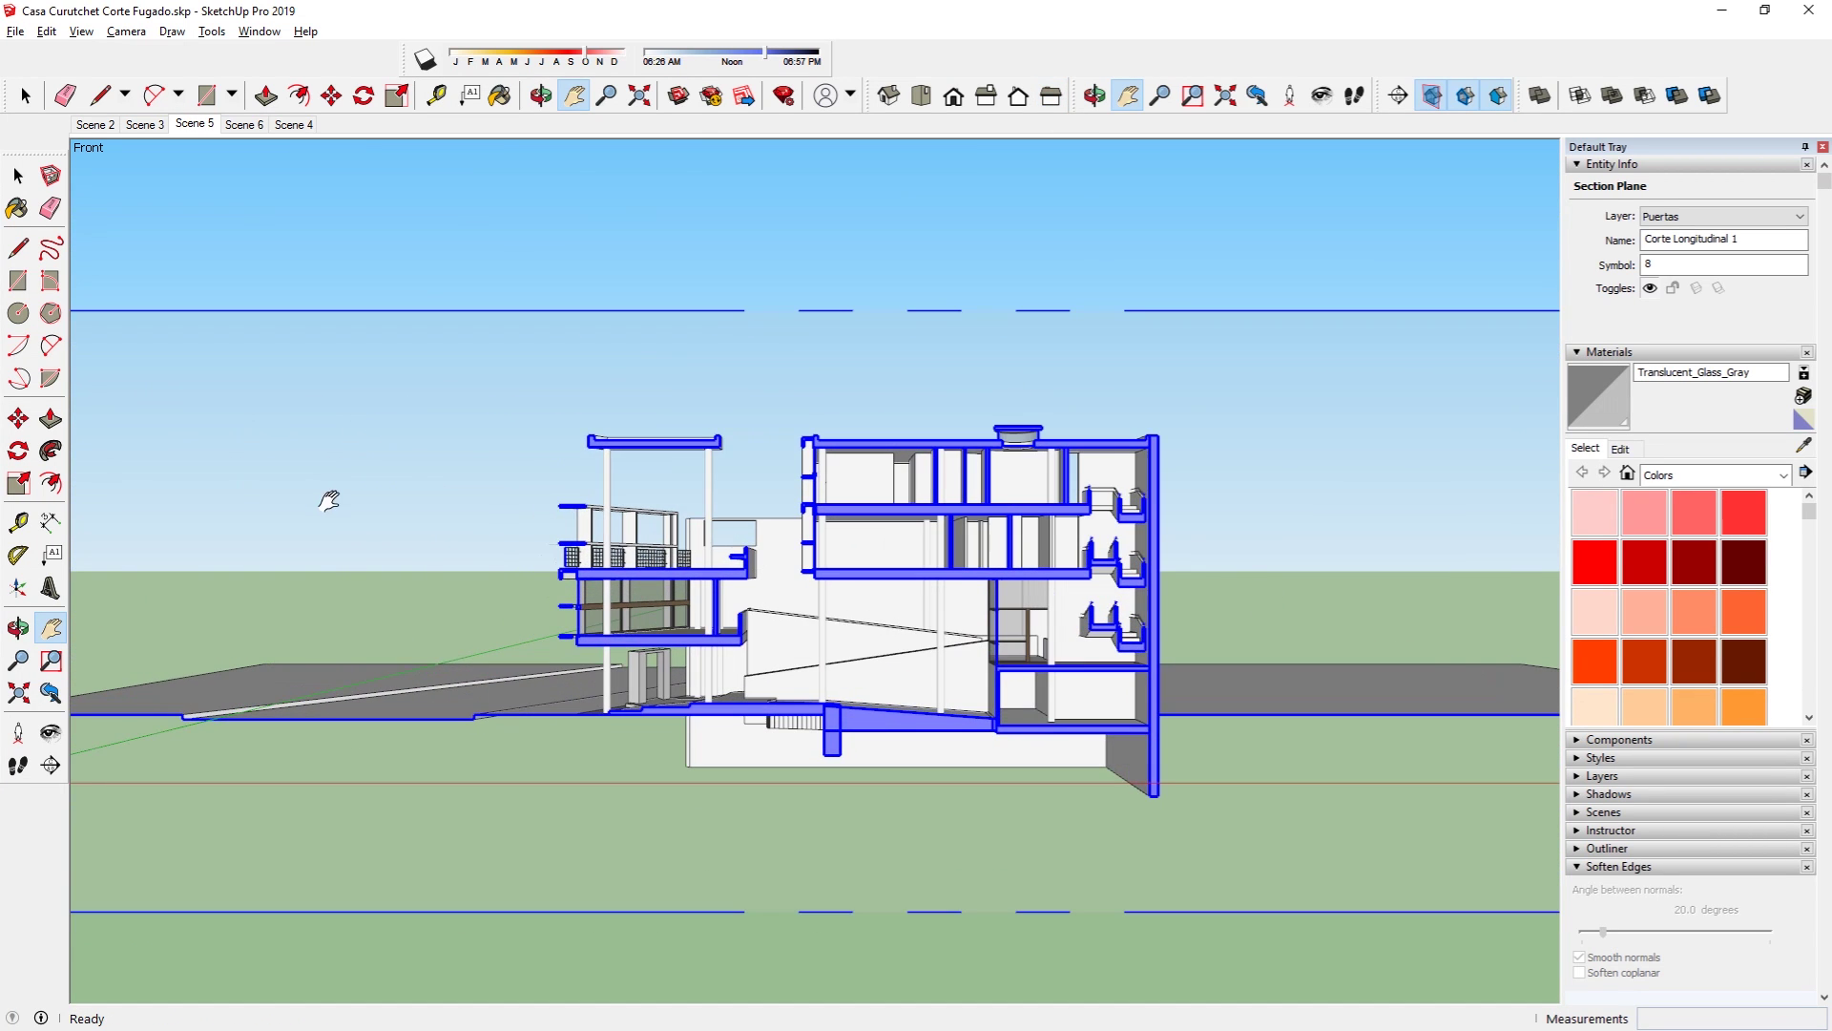
pyautogui.scroll(1, 818, 674)
pyautogui.scroll(2, 755, 693)
pyautogui.moveTo(742, 683); pyautogui.dragTo(732, 577)
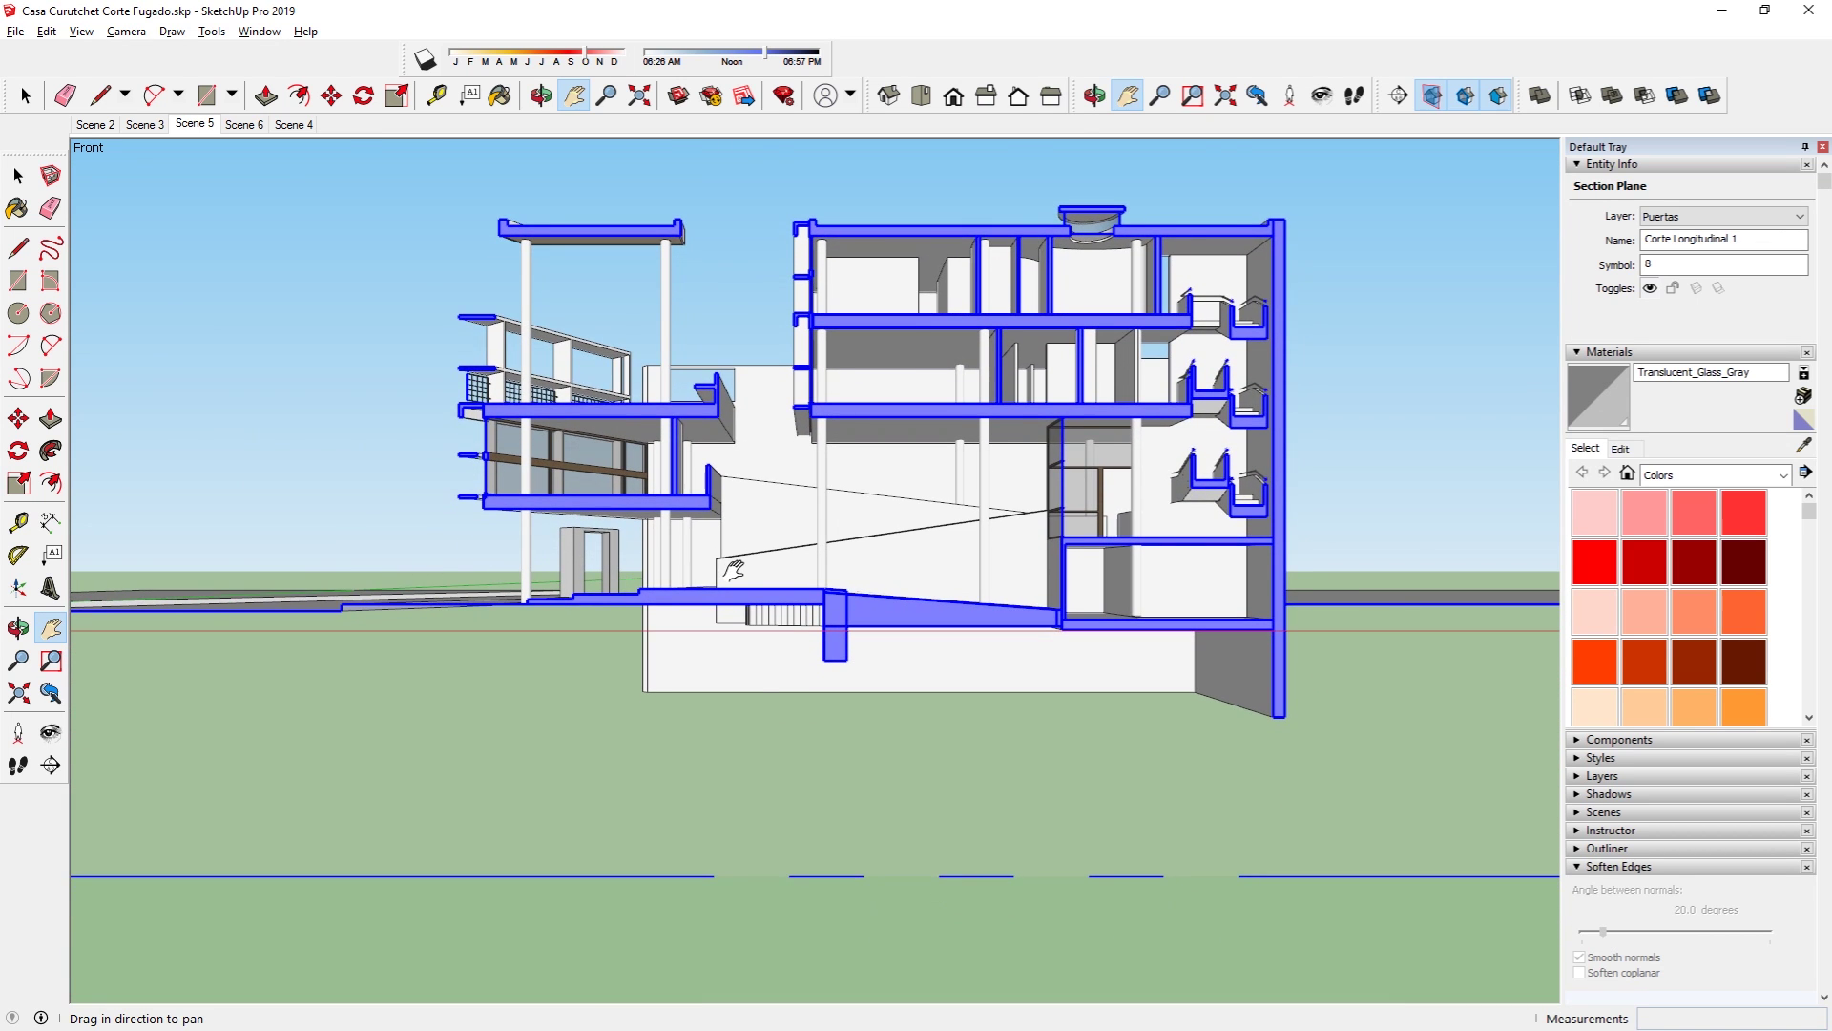
pyautogui.scroll(2, 735, 567)
pyautogui.click(126, 31)
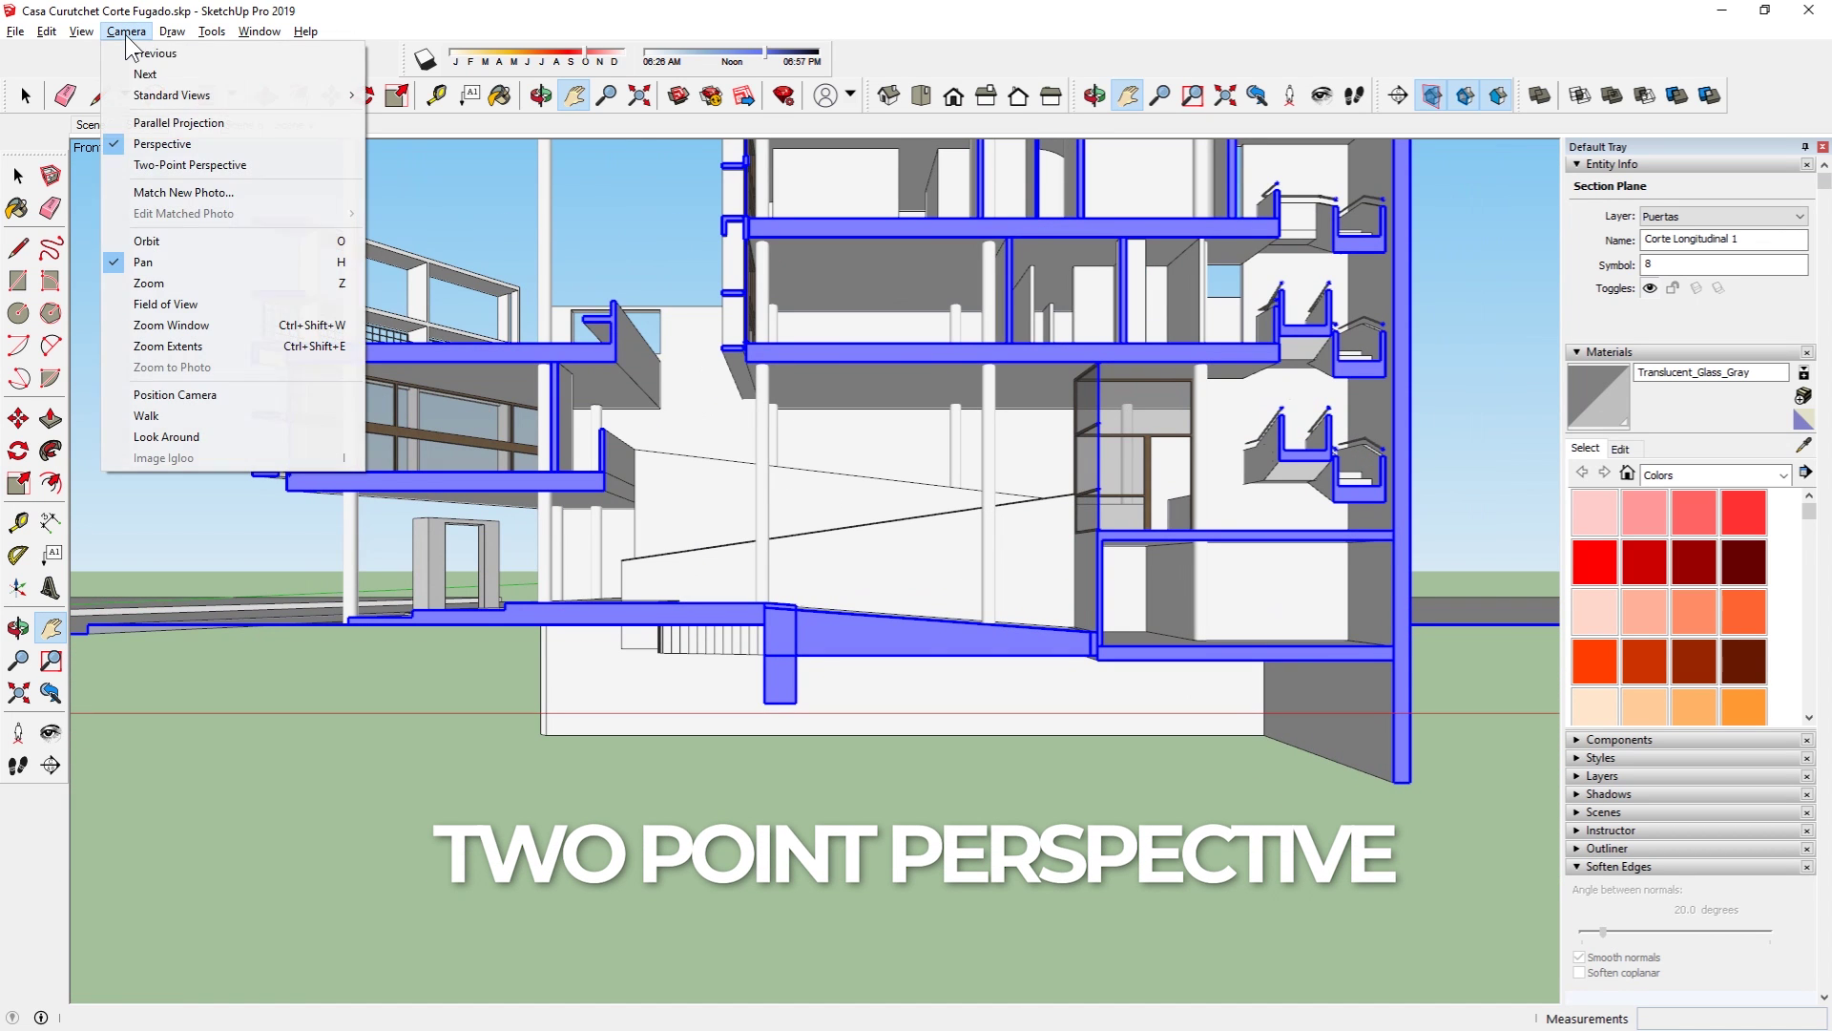
pyautogui.click(162, 163)
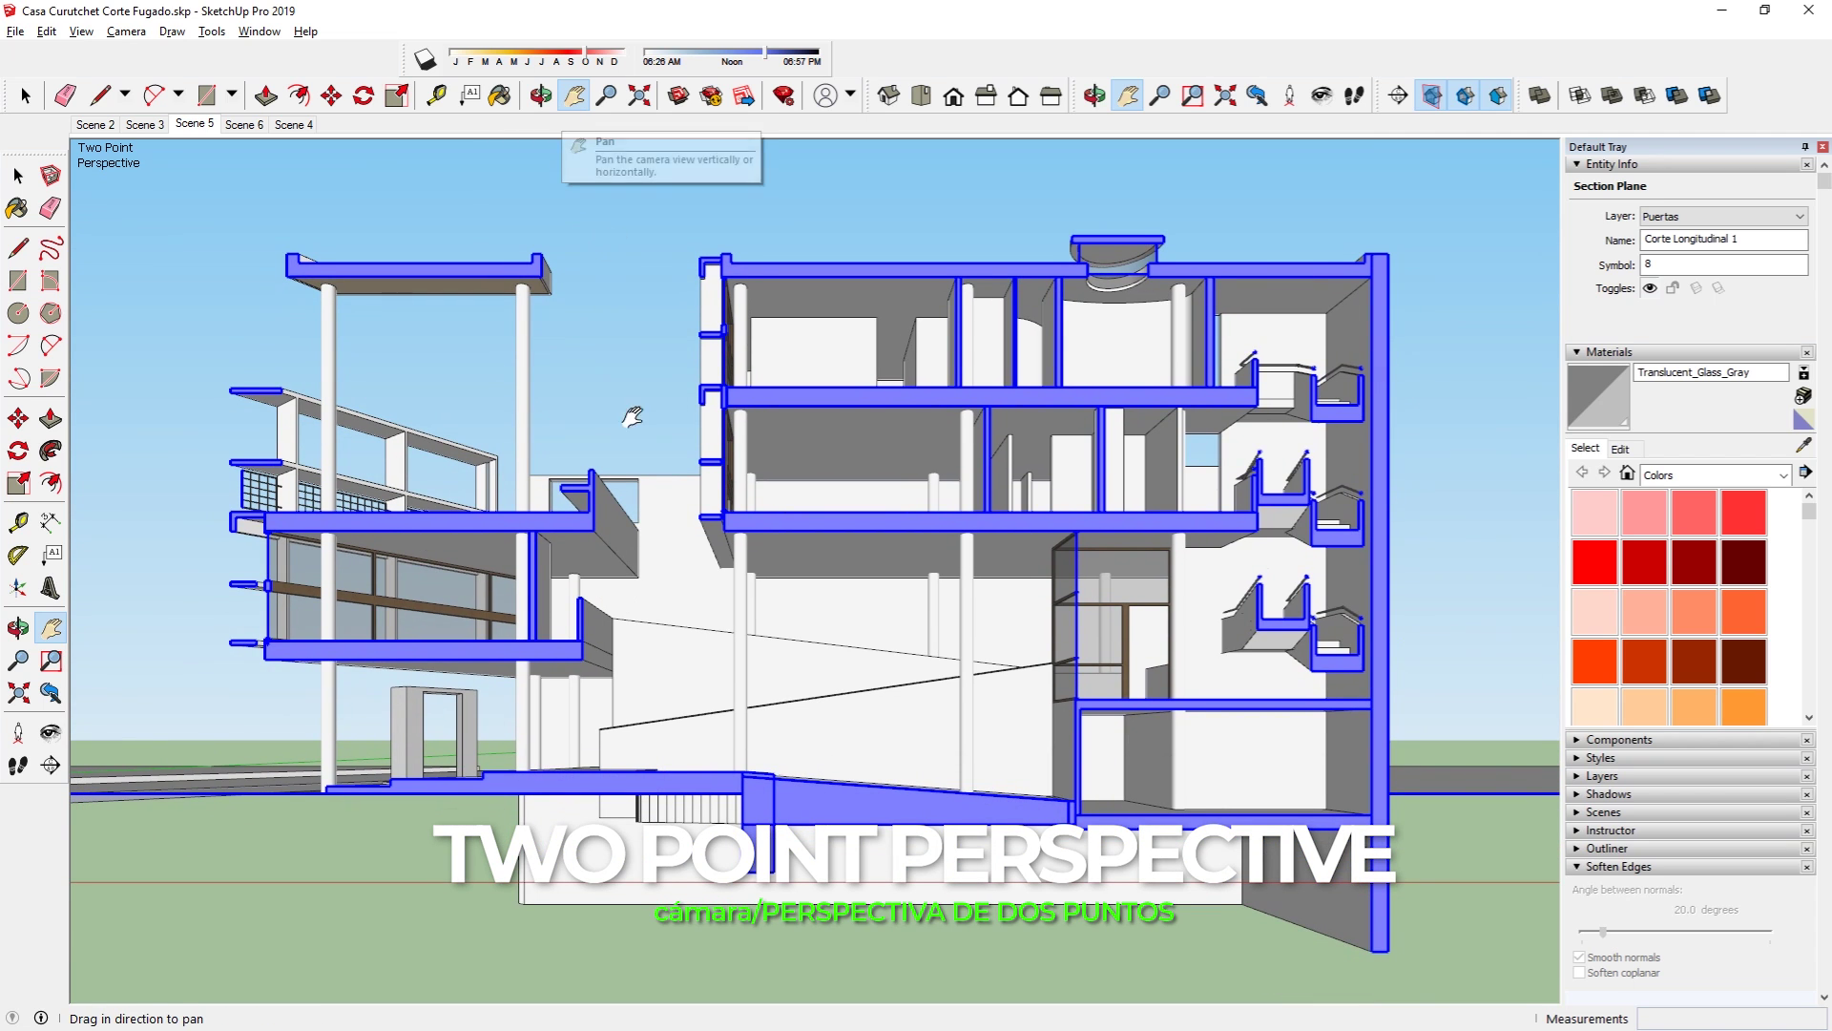
pyautogui.moveTo(633, 417); pyautogui.dragTo(653, 420)
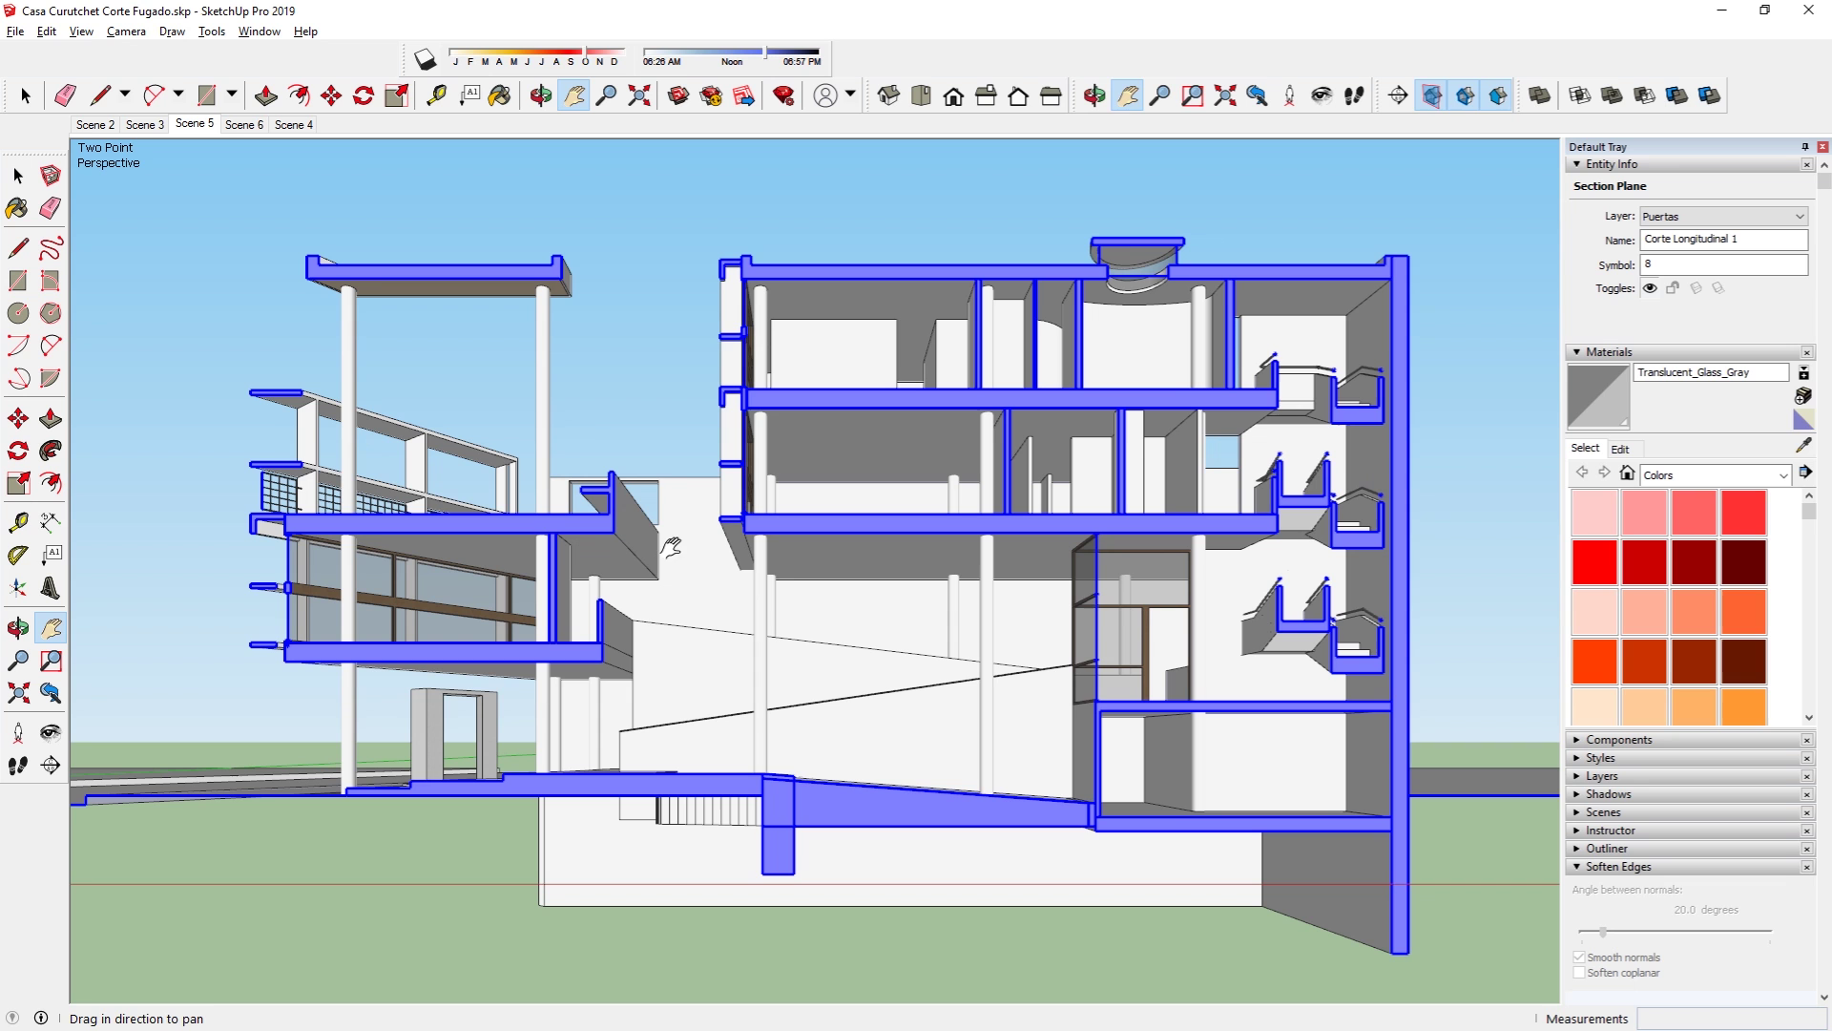
pyautogui.moveTo(447, 350); pyautogui.dragTo(475, 356, button='middle')
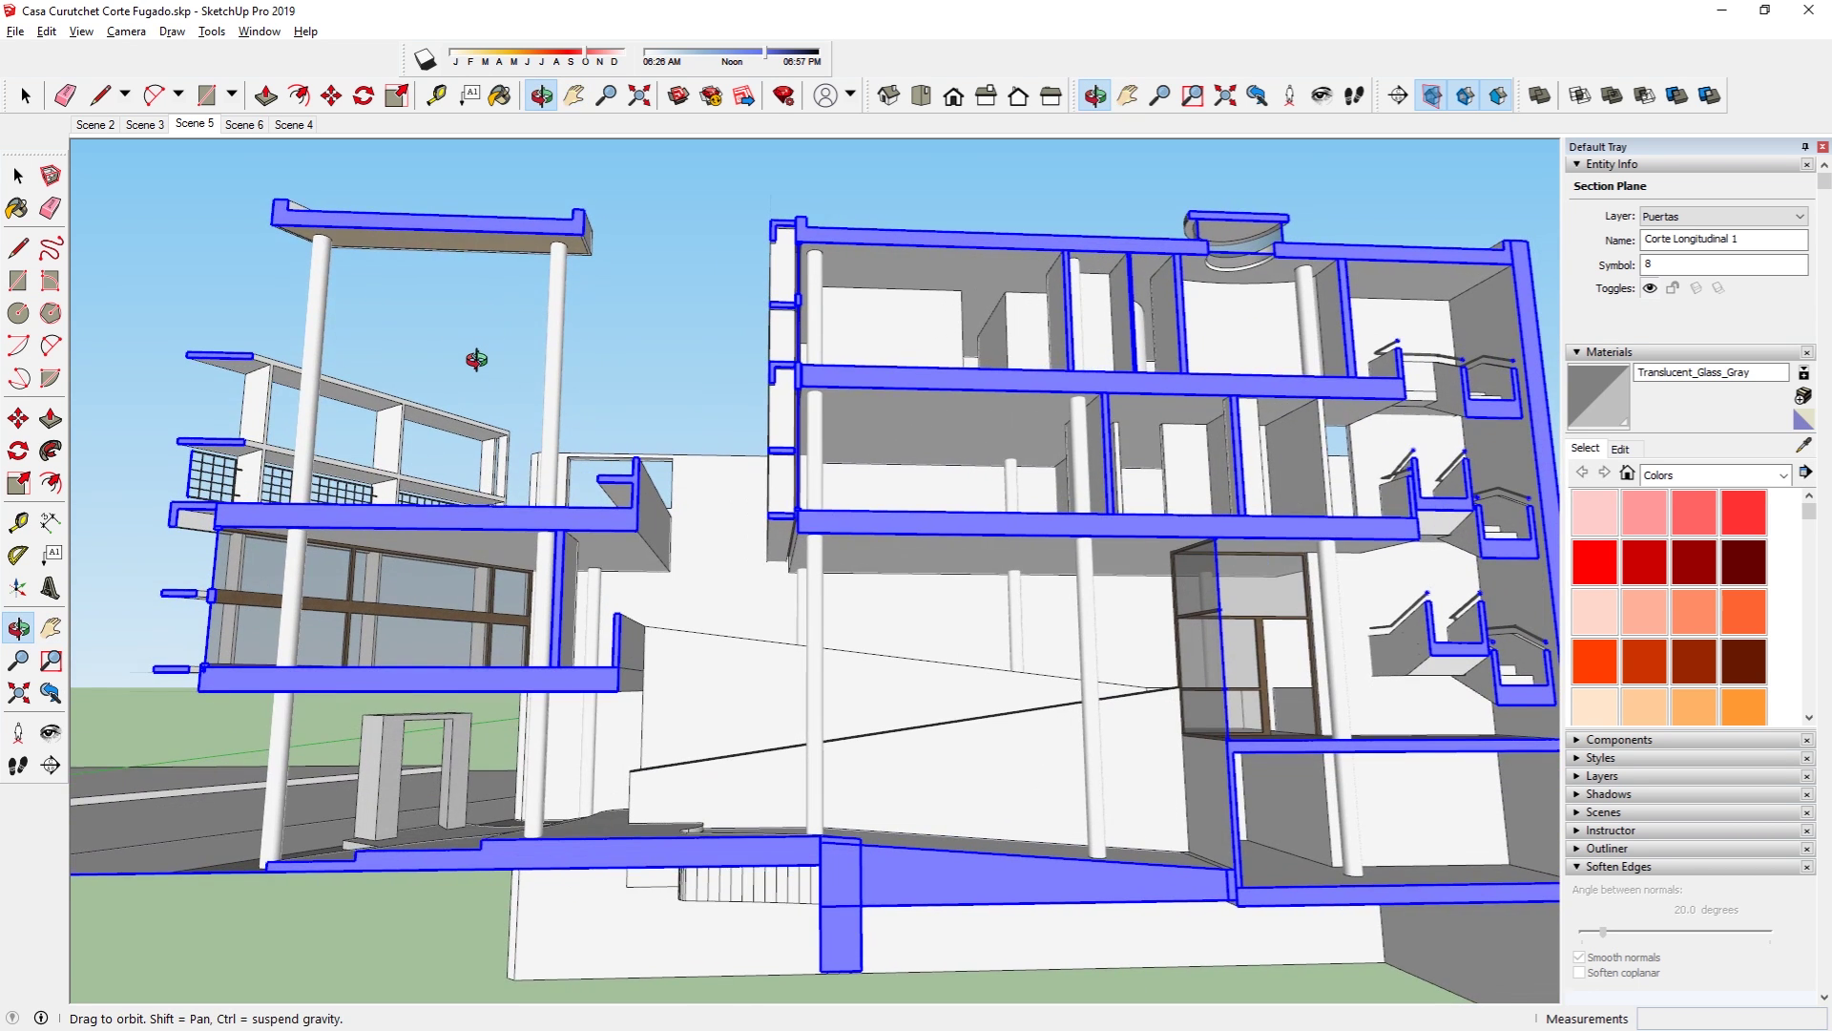
pyautogui.click(923, 95)
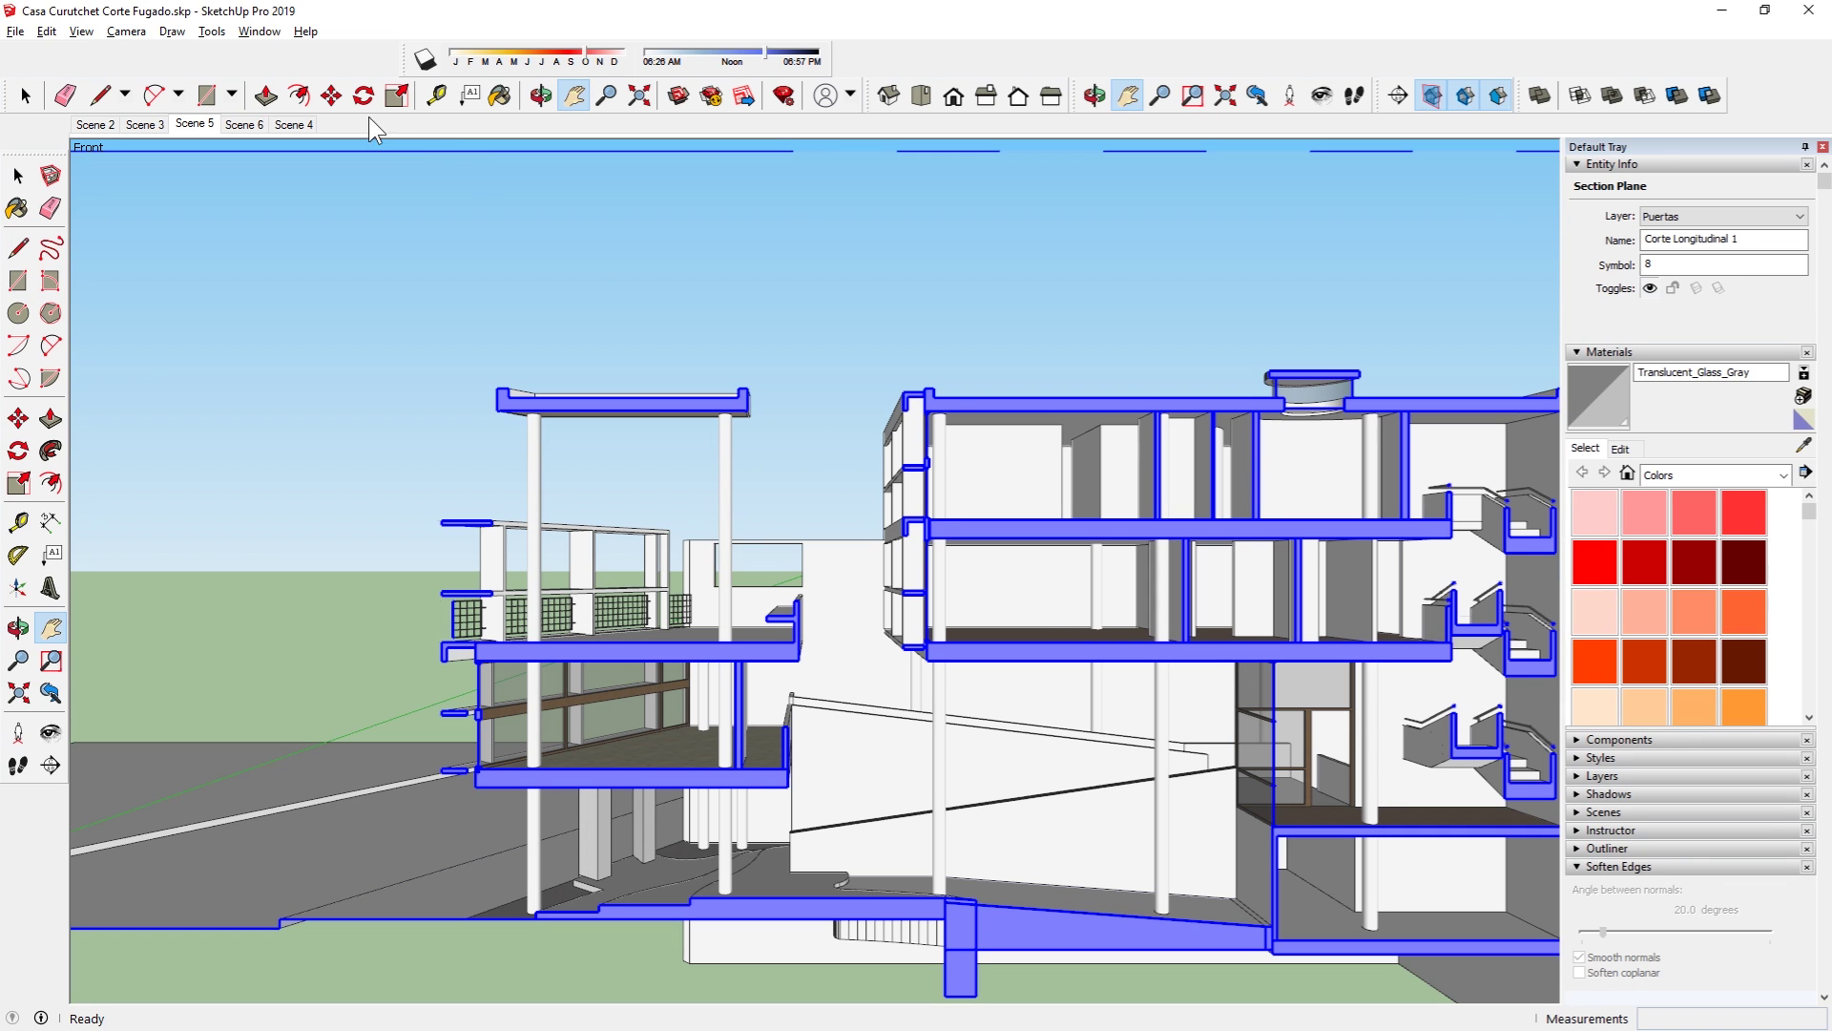
# Step: Switch the camera to Two-Point Perspective and pan the building up and left
pyautogui.click(120, 34)
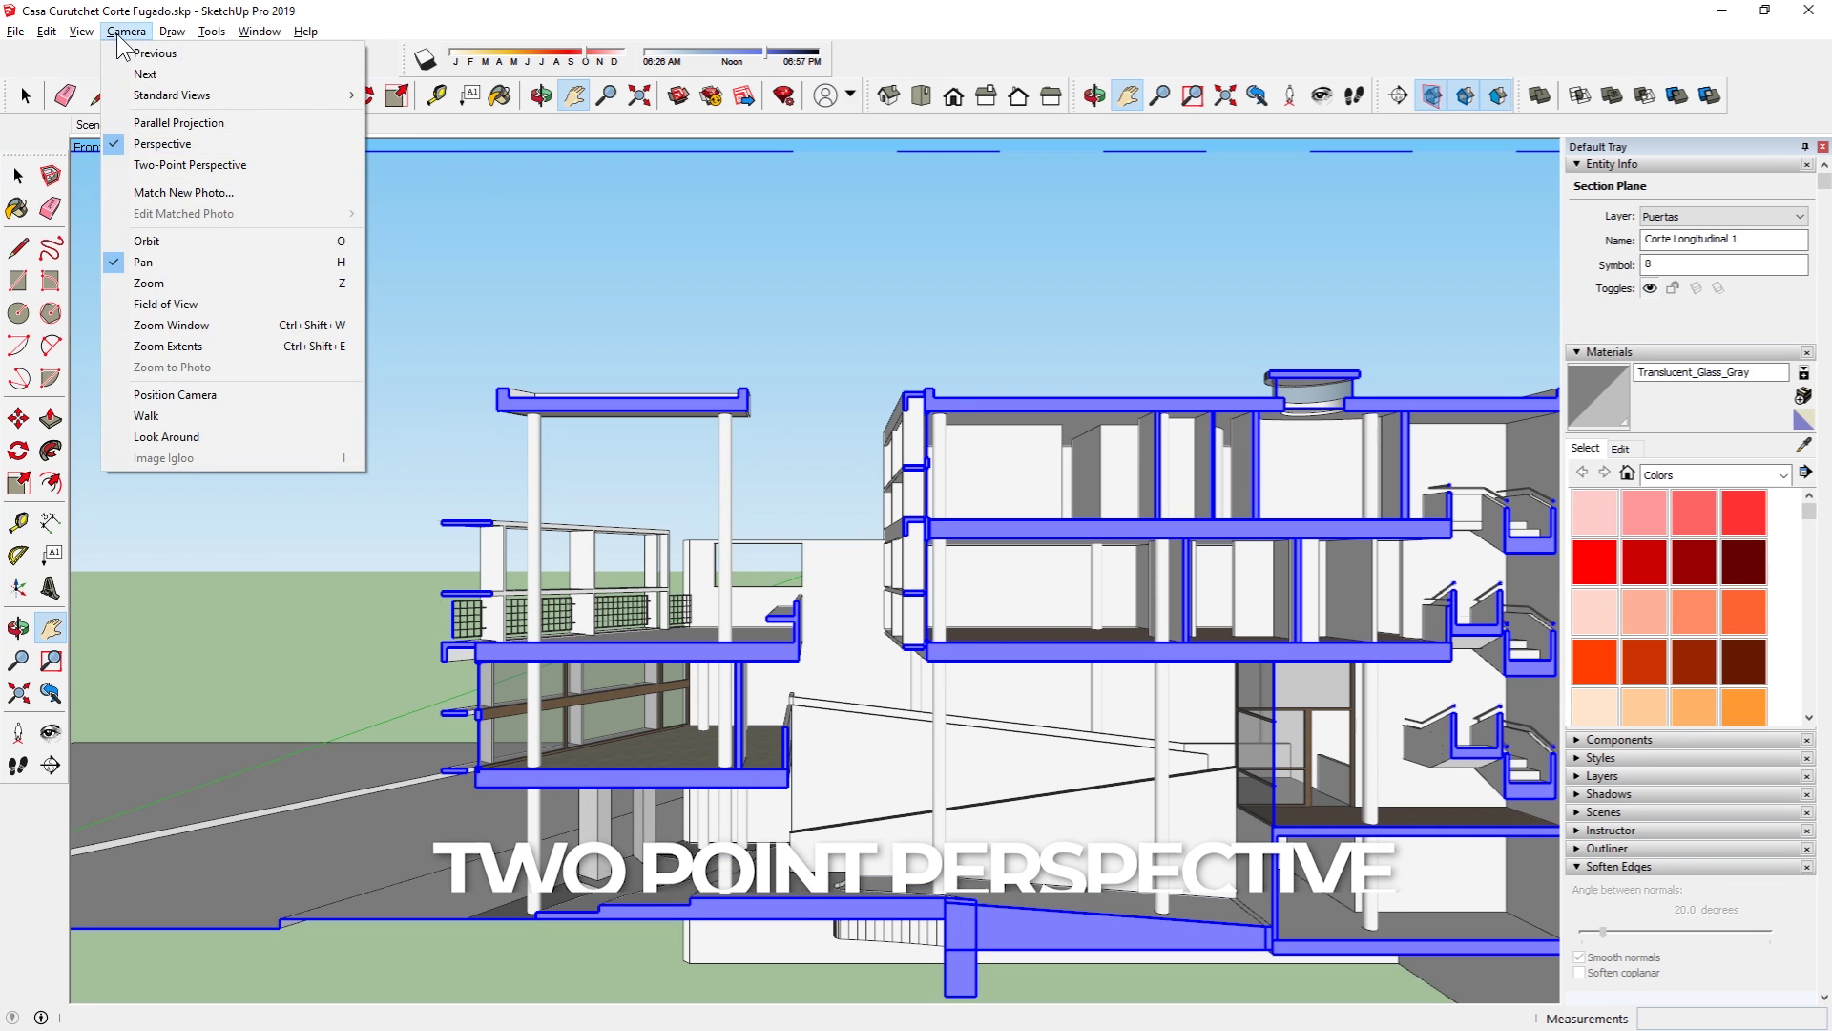
pyautogui.click(208, 170)
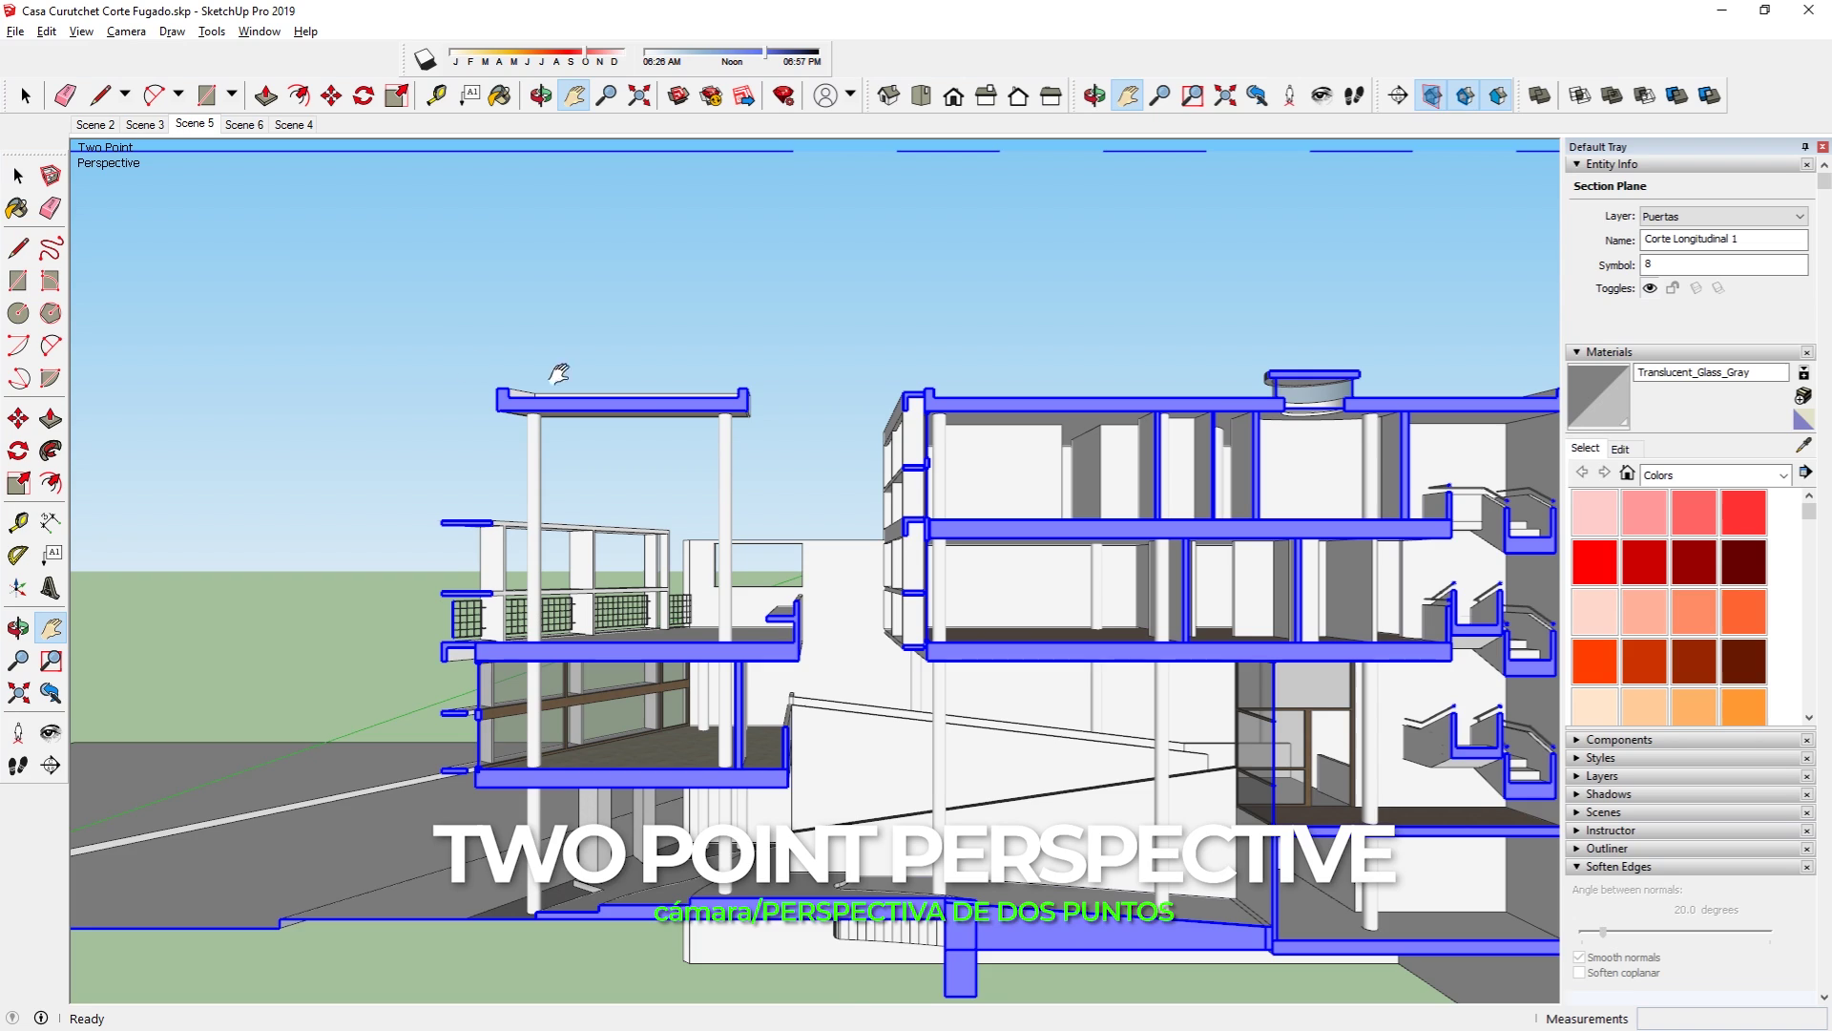
pyautogui.scroll(-2, 1066, 544)
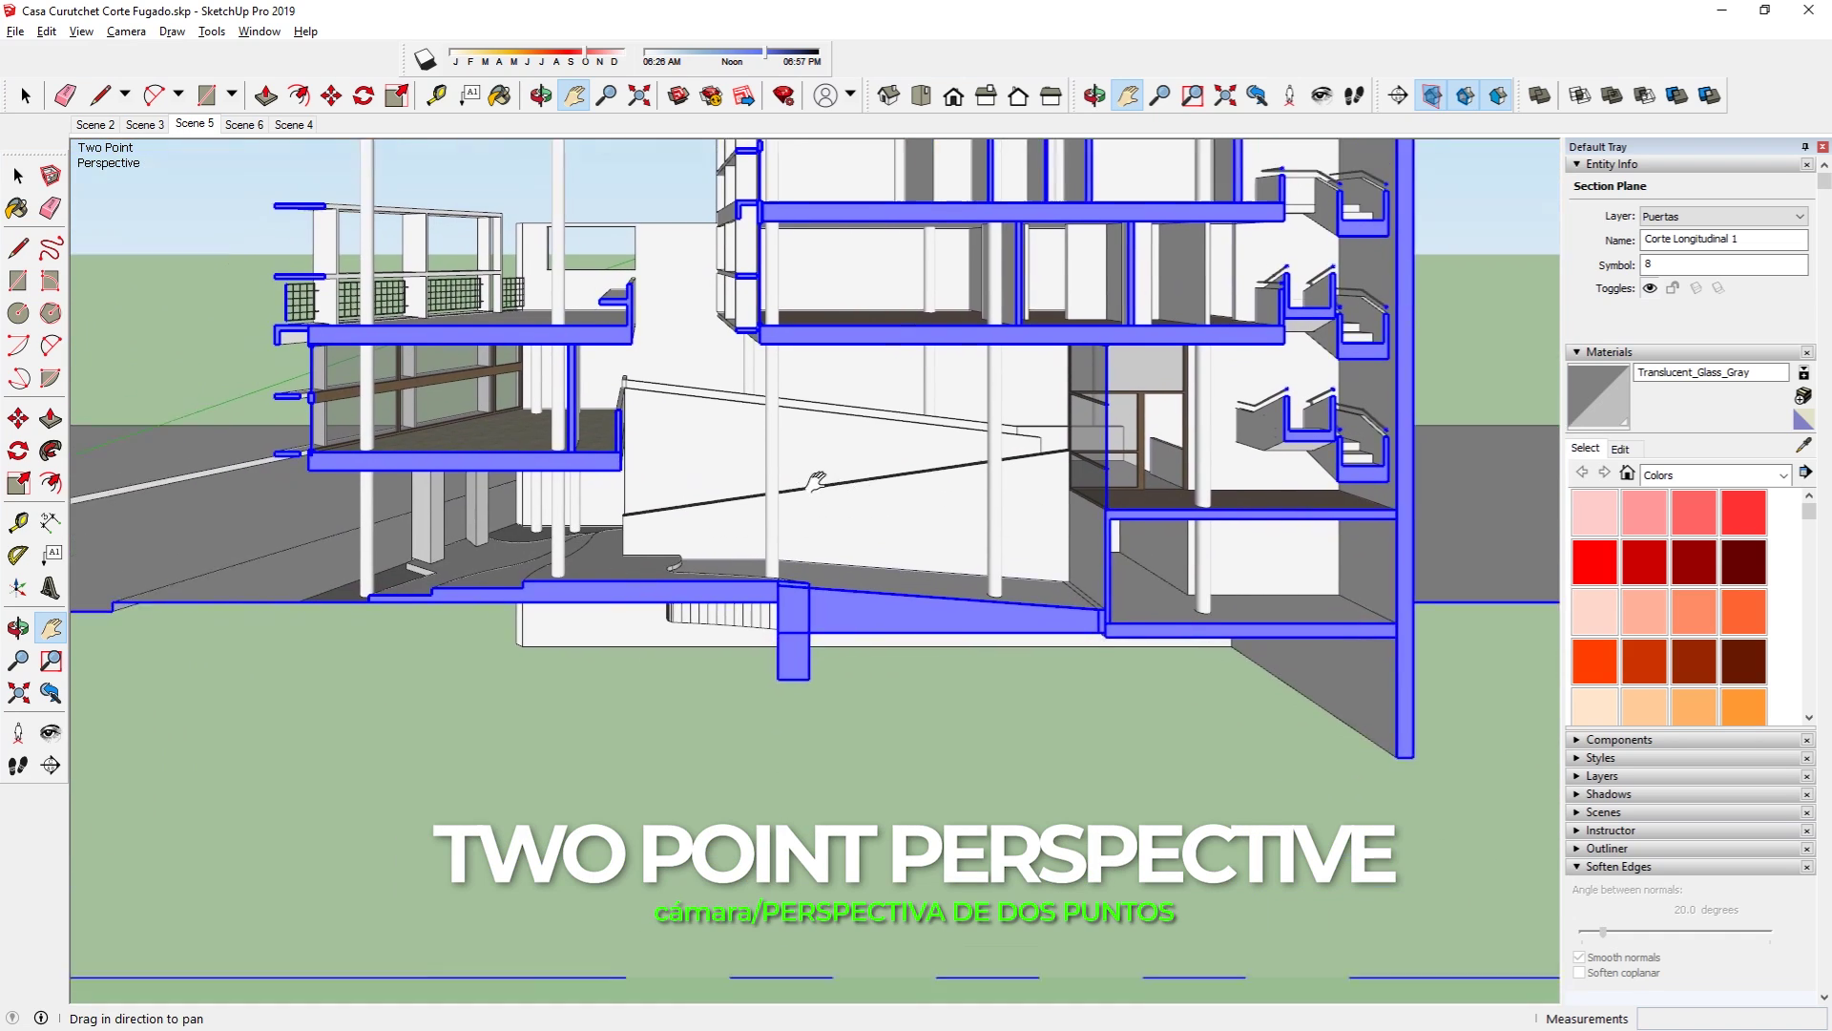
pyautogui.moveTo(1066, 544); pyautogui.dragTo(795, 676)
# Step: Zoom in and out until the whole sectioned house fits the viewport
pyautogui.scroll(-2, 763, 649)
pyautogui.scroll(-1, 754, 611)
pyautogui.scroll(3, 740, 554)
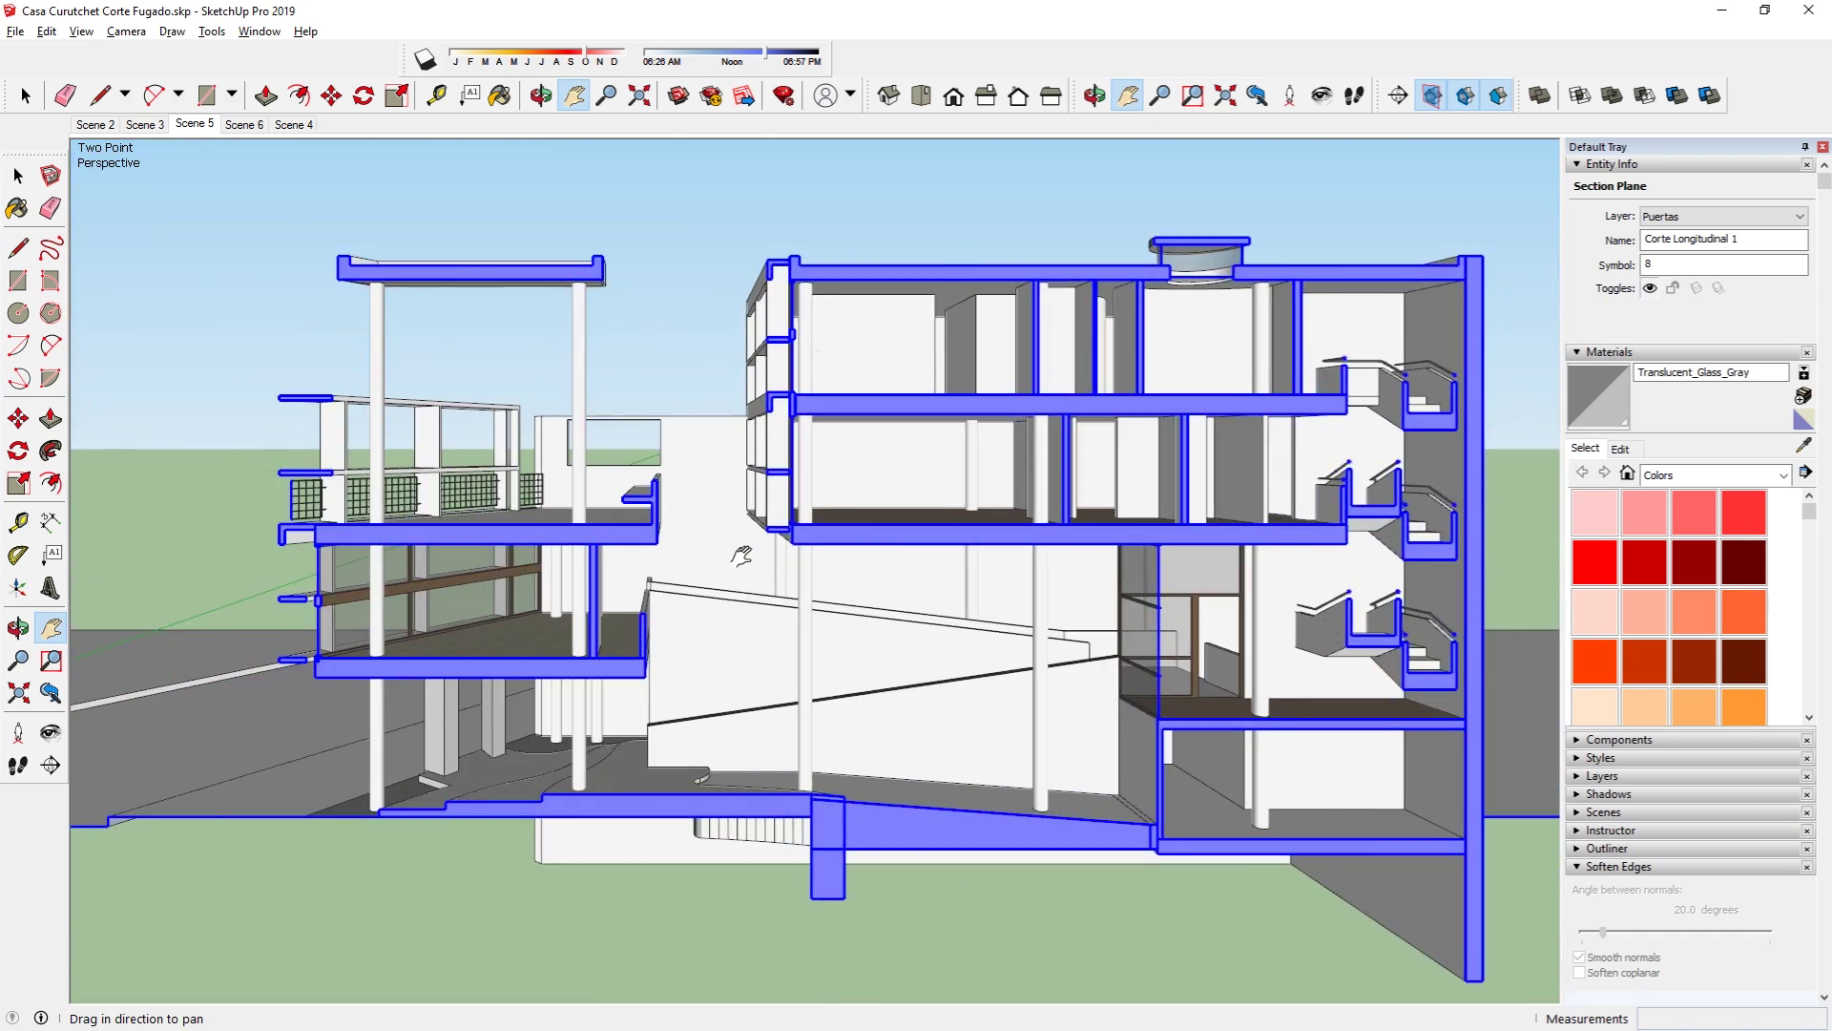
pyautogui.scroll(2, 741, 553)
pyautogui.scroll(-1, 1174, 681)
pyautogui.scroll(2, 1343, 573)
pyautogui.scroll(-3, 466, 429)
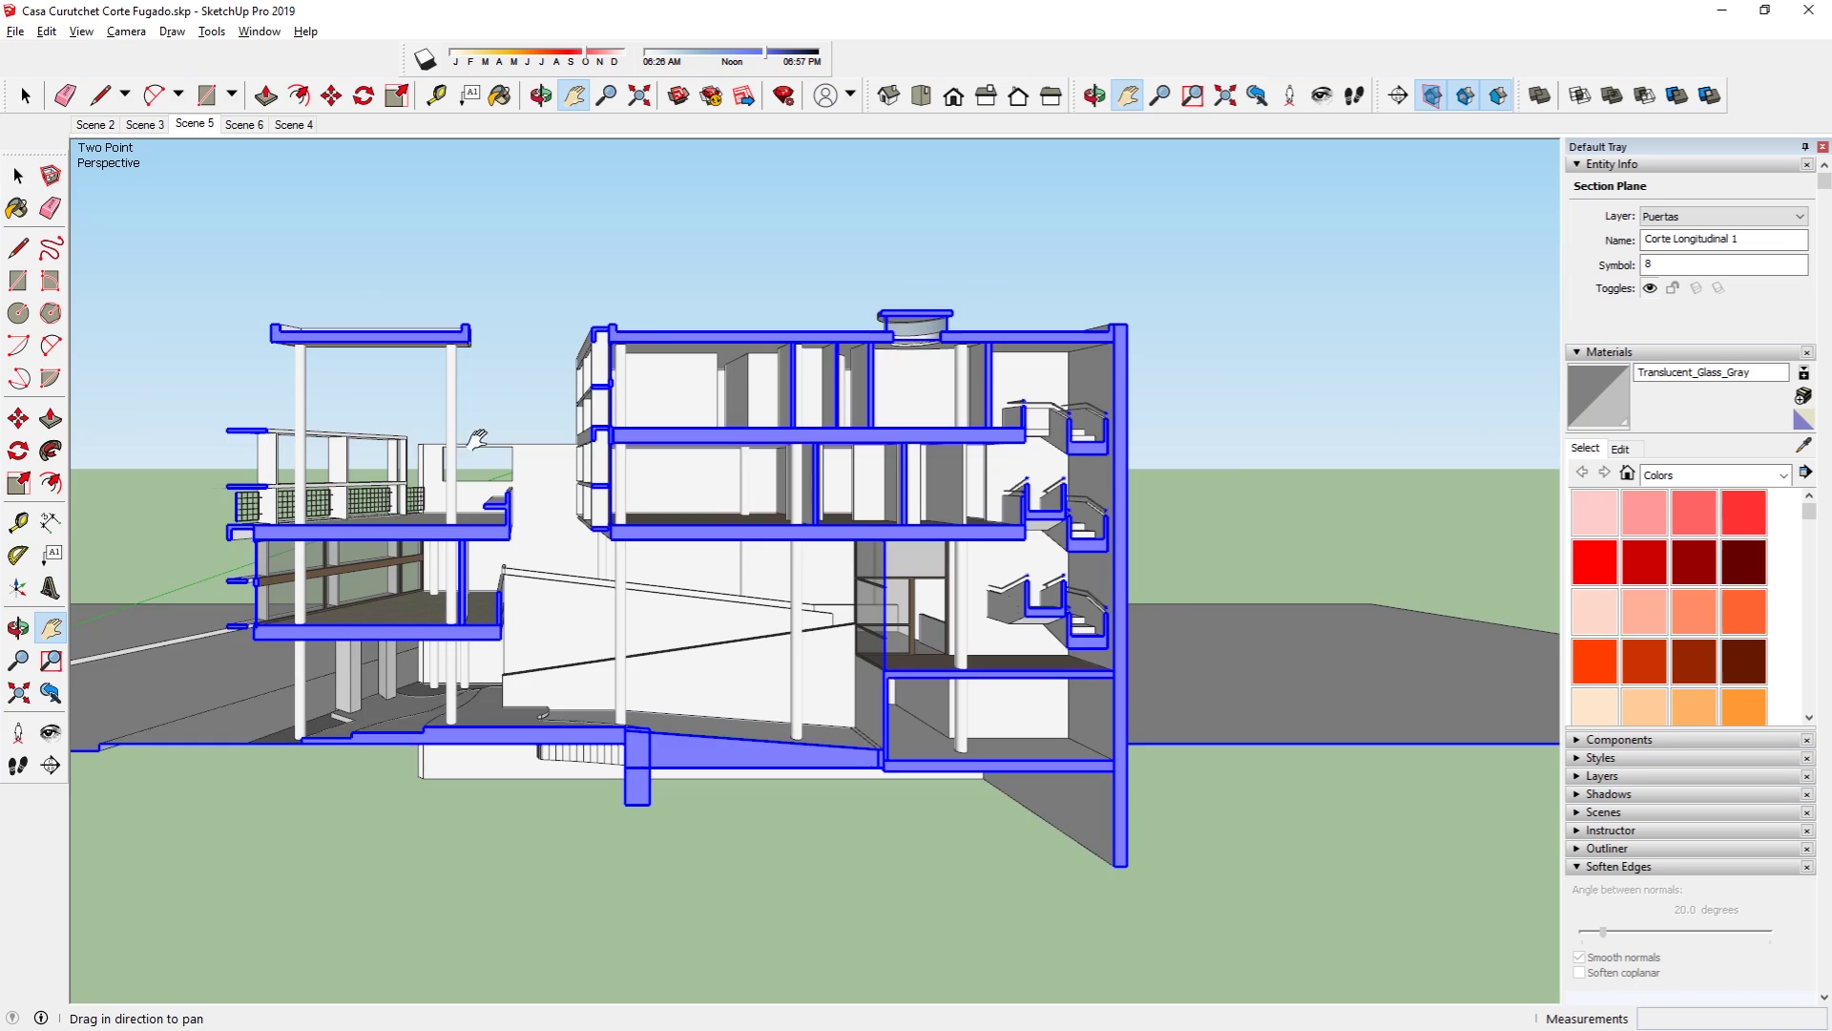
pyautogui.scroll(4, 272, 405)
pyautogui.scroll(2, 189, 442)
pyautogui.scroll(2, 196, 442)
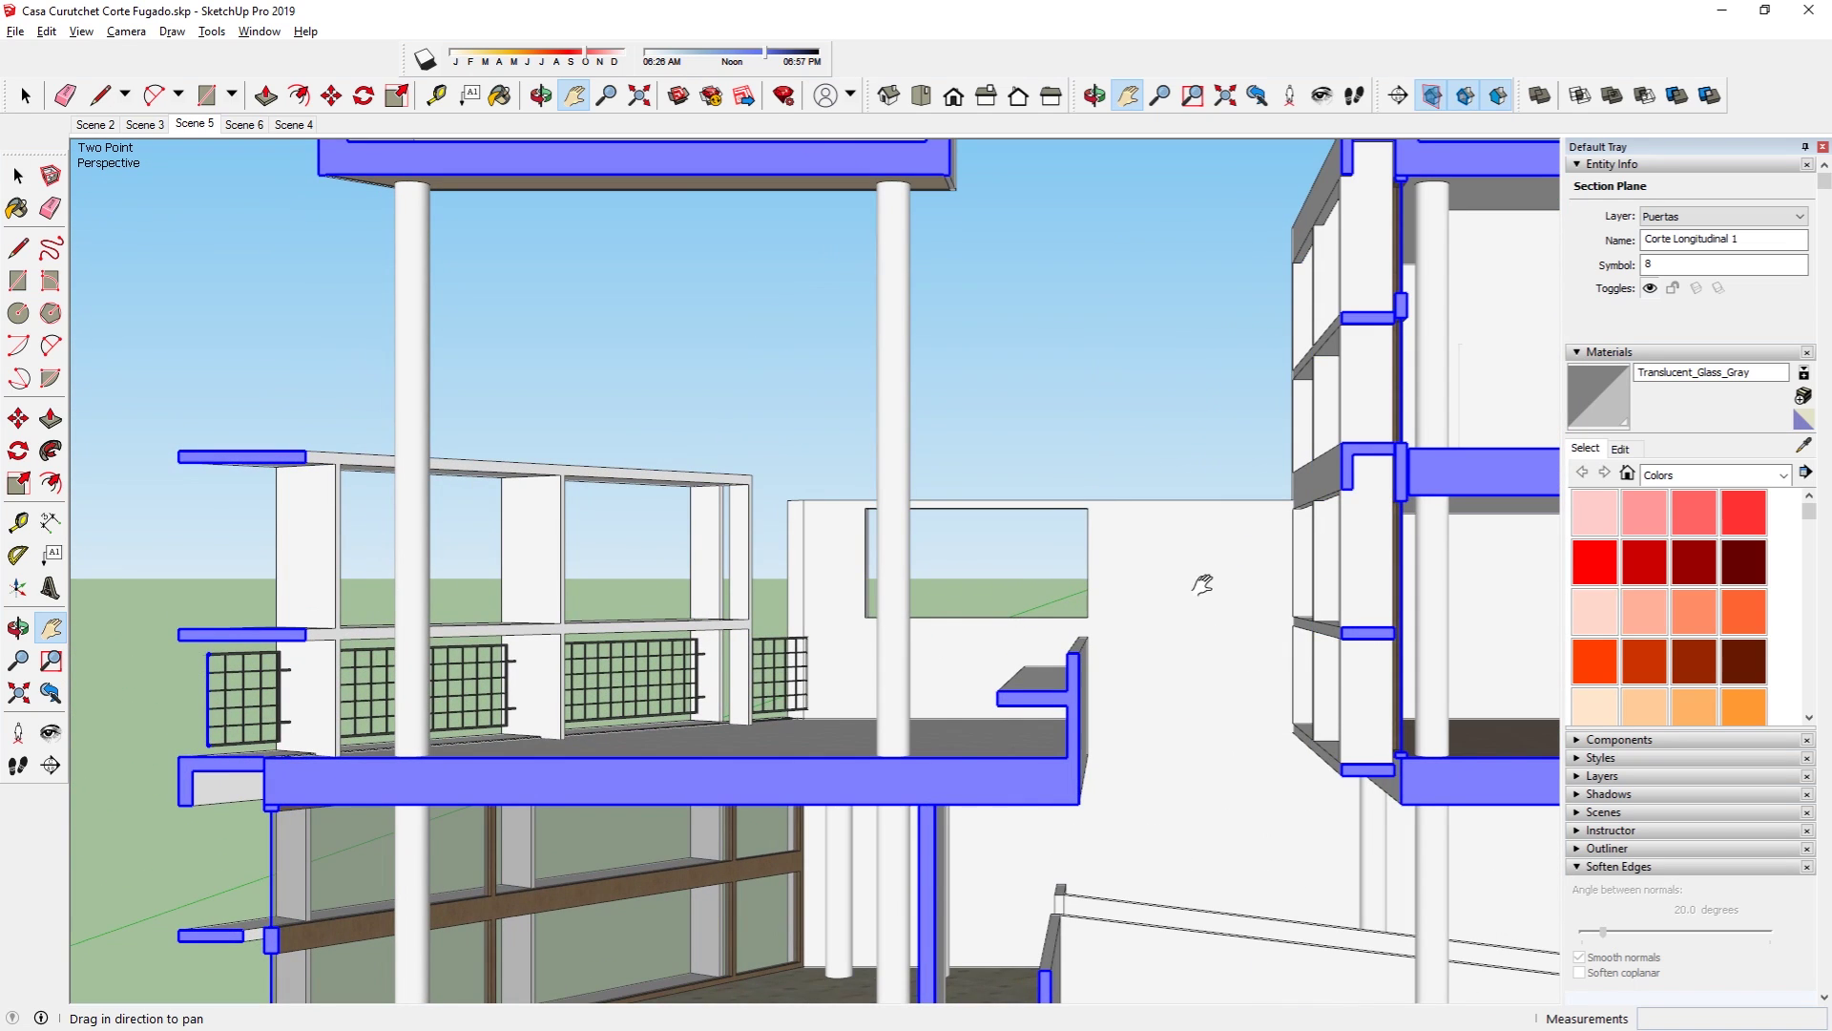
pyautogui.scroll(-3, 633, 551)
pyautogui.scroll(-2, 553, 573)
pyautogui.scroll(-3, 404, 363)
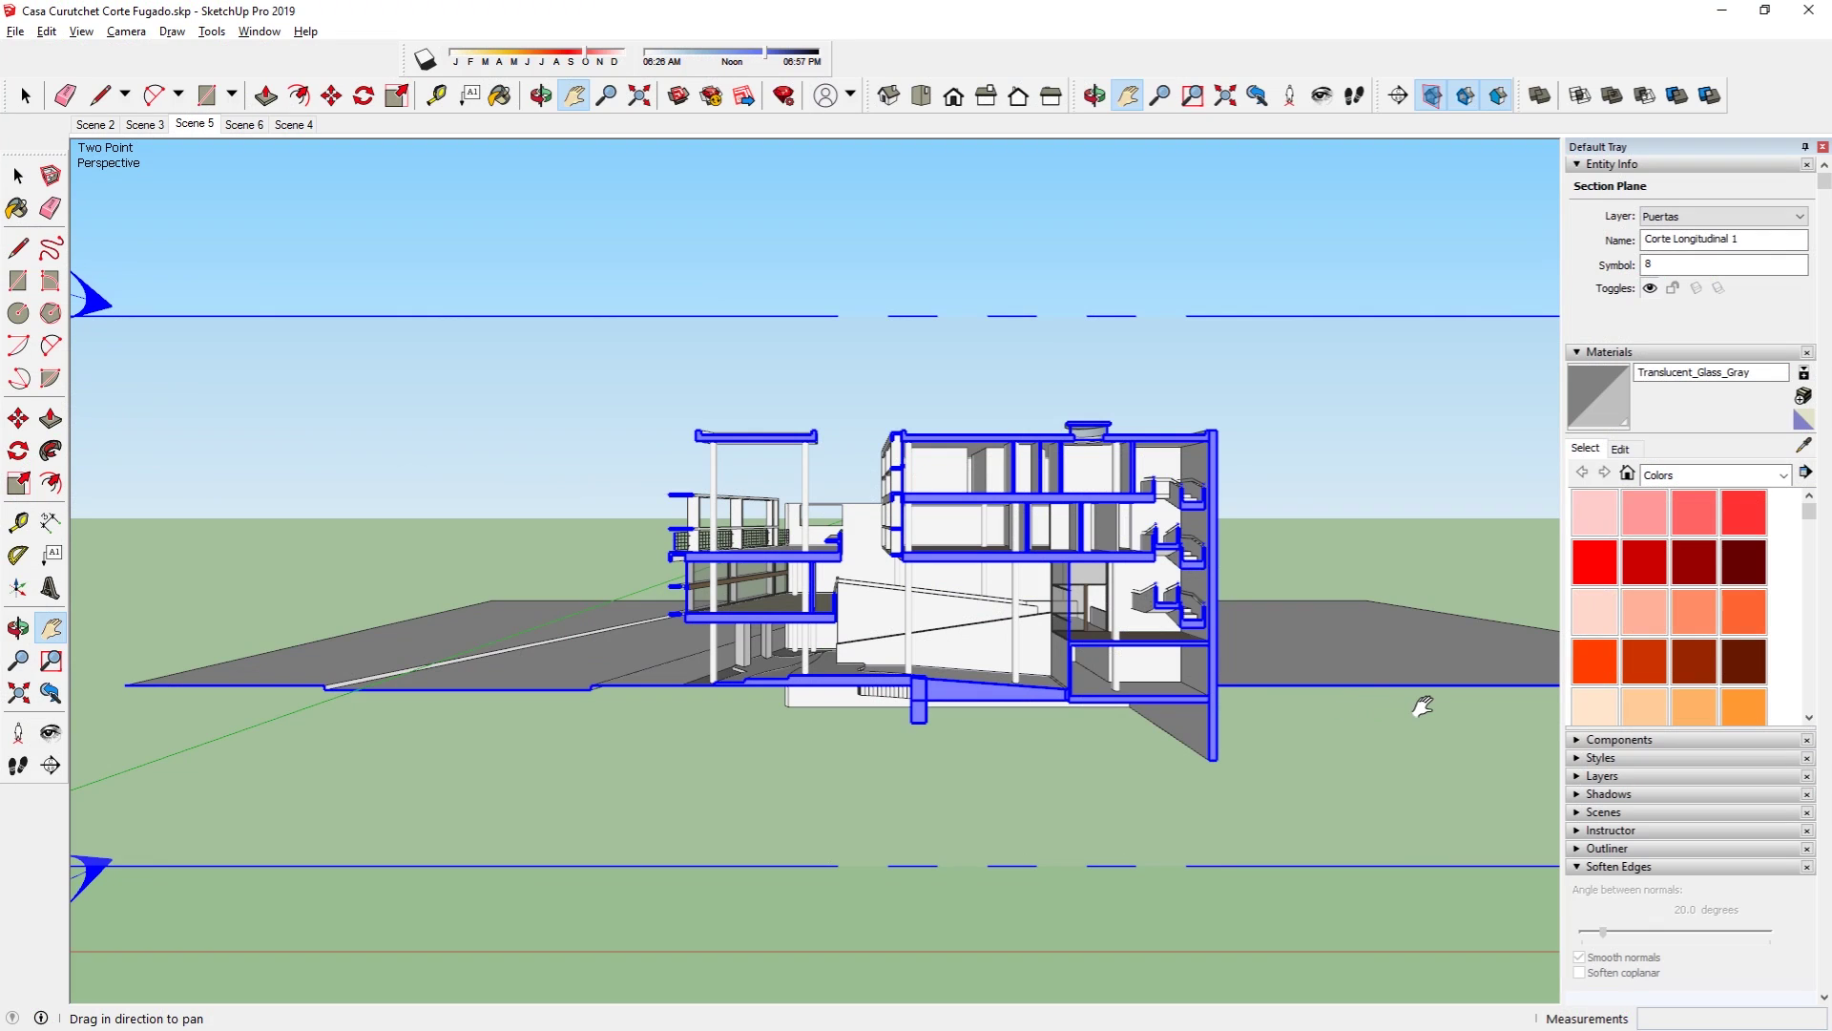
pyautogui.scroll(1, 1419, 703)
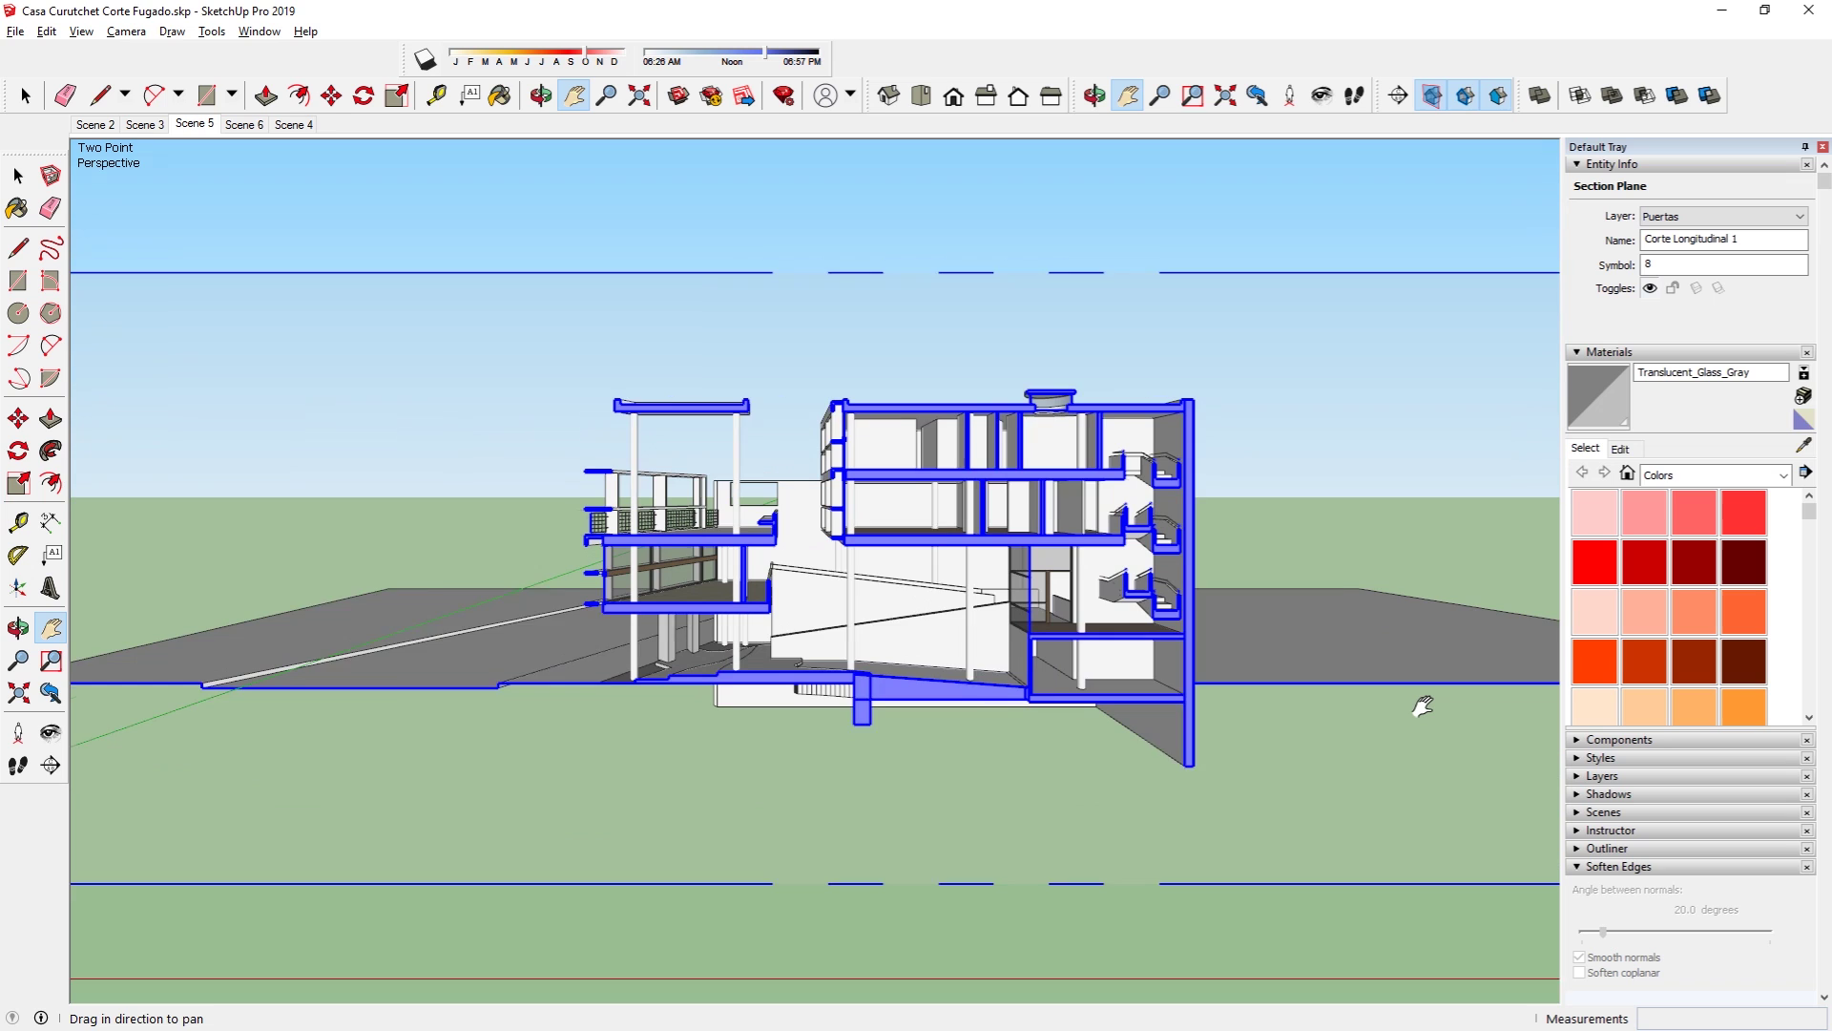
pyautogui.scroll(1, 1412, 711)
pyautogui.scroll(1, 1114, 629)
pyautogui.scroll(1, 740, 566)
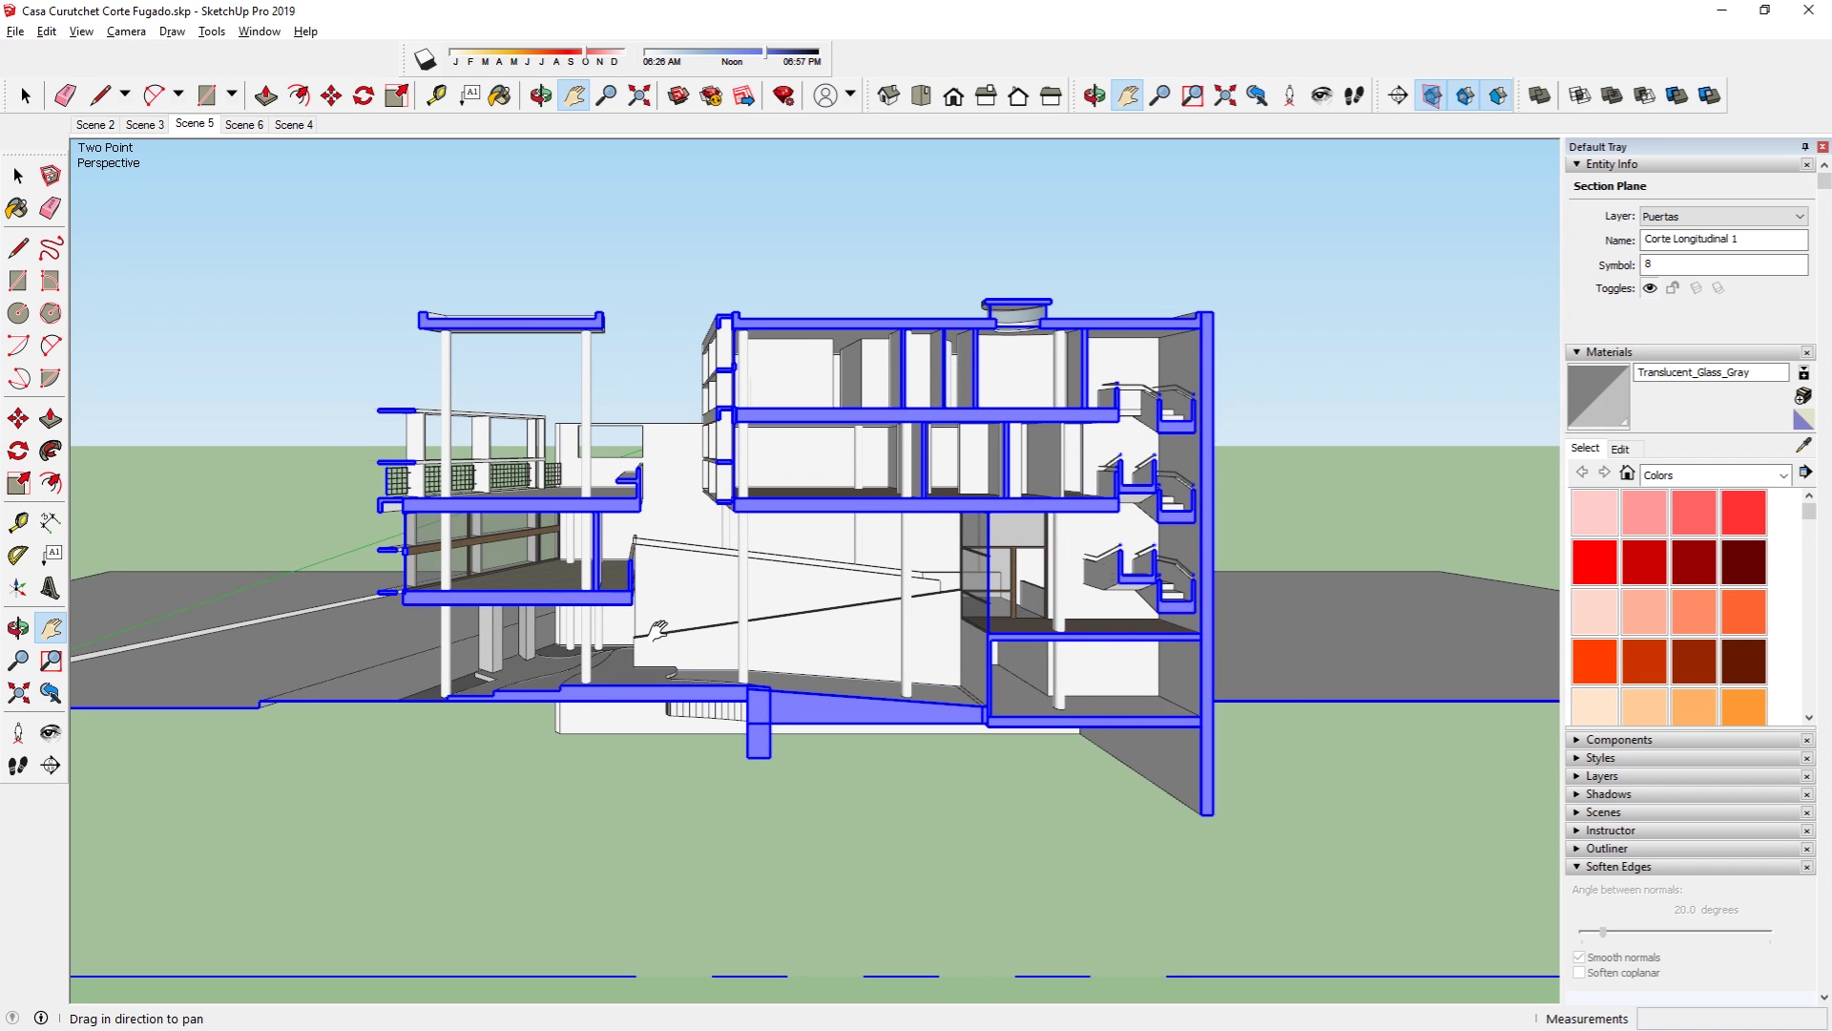
pyautogui.scroll(1, 659, 632)
pyautogui.scroll(1, 784, 259)
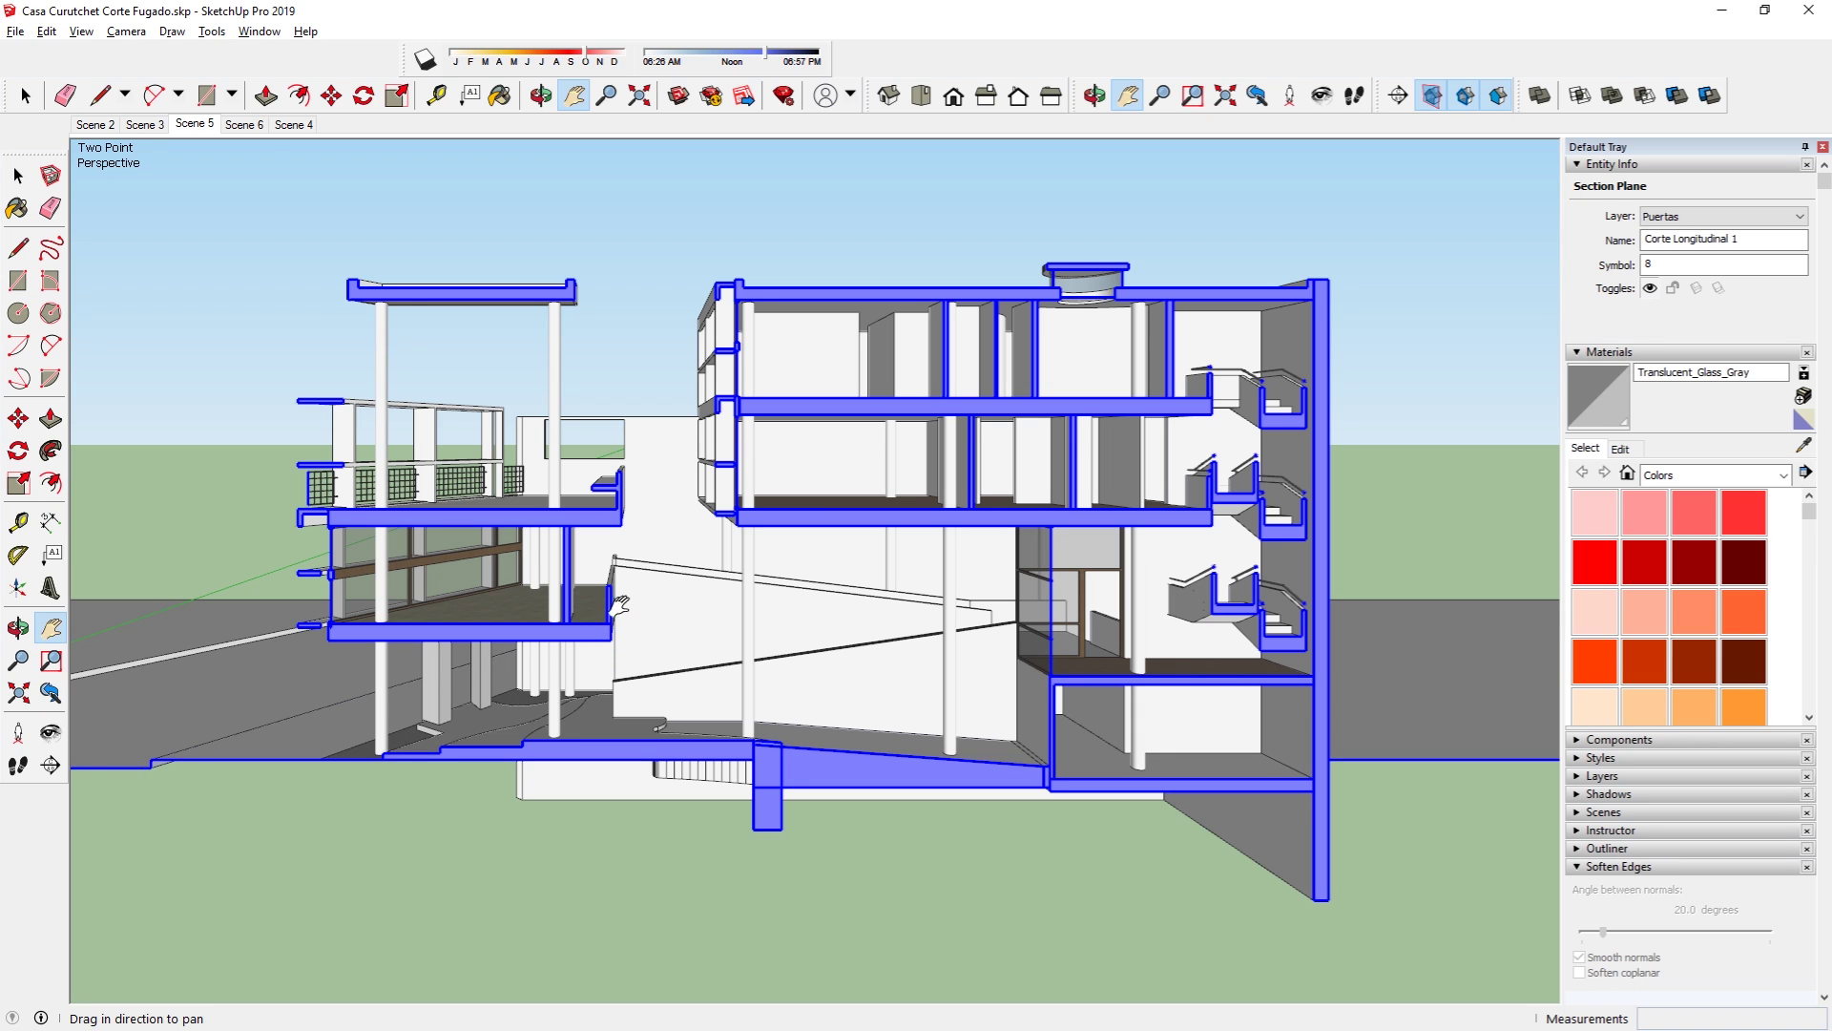
# Step: Collapse the Entity Info and Materials panels and expand the Scenes panel
pyautogui.rightClick(291, 124)
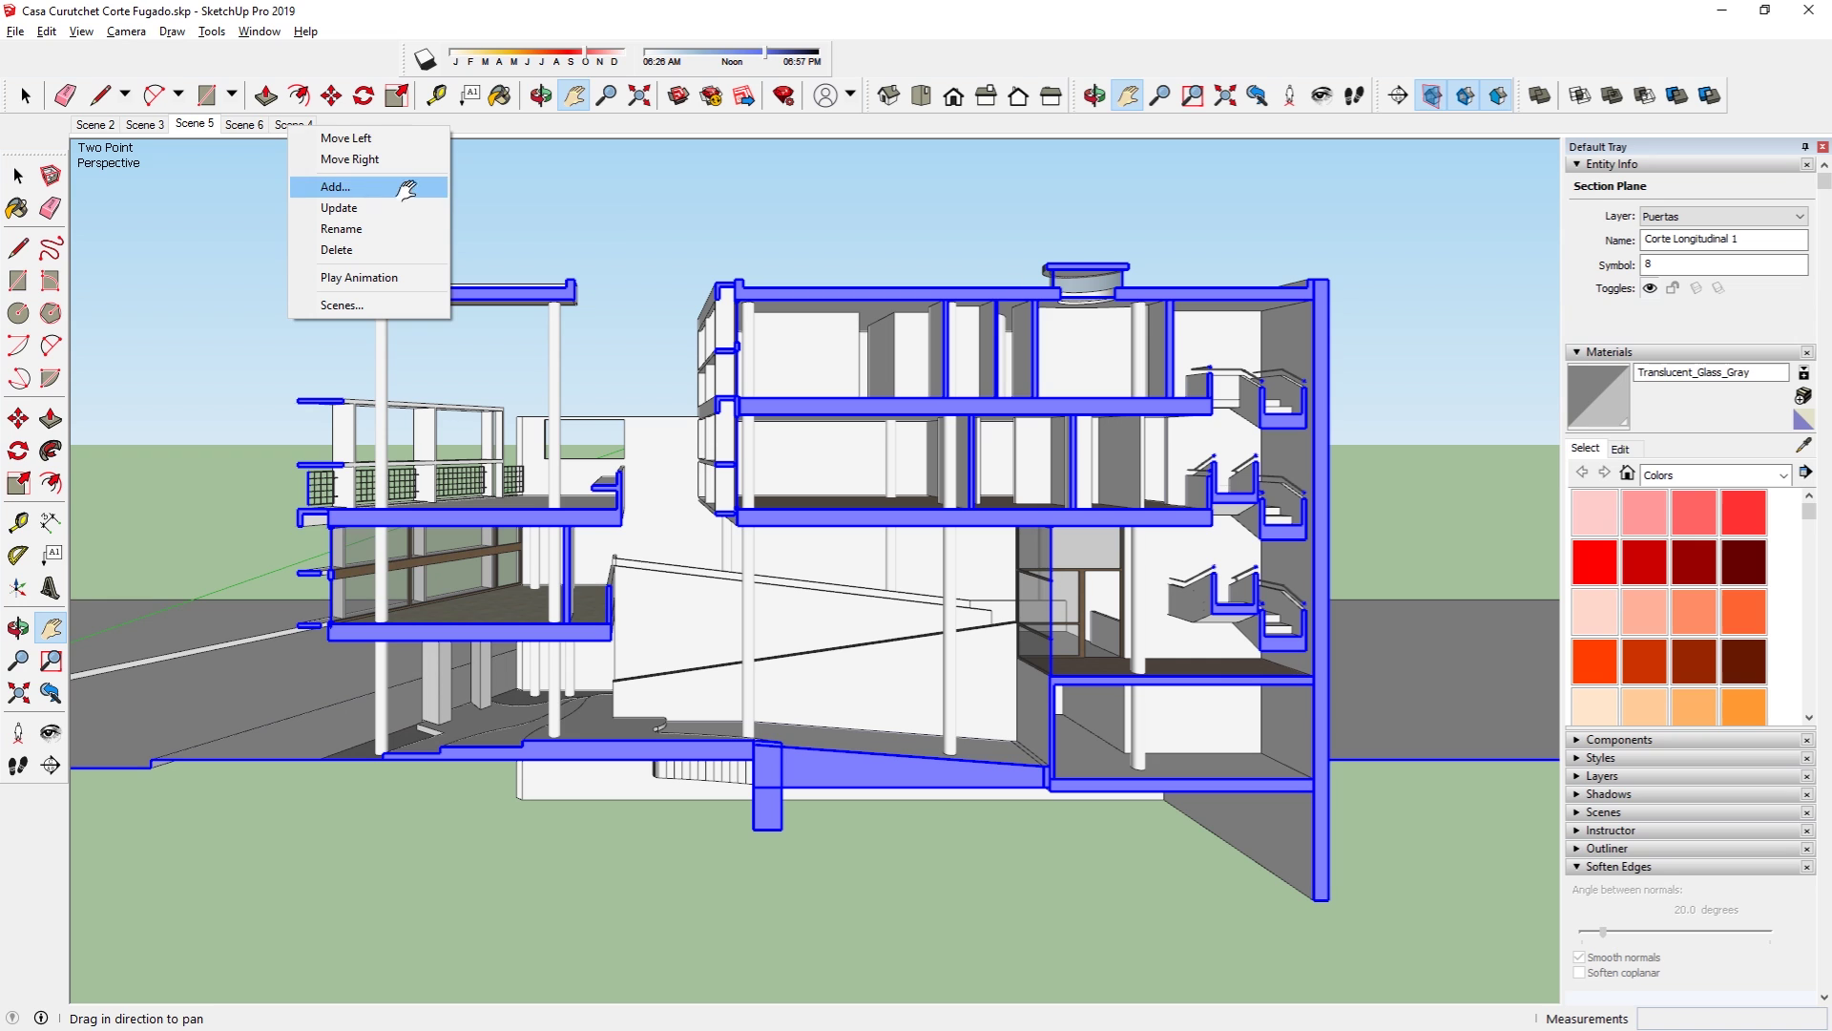
pyautogui.click(1578, 166)
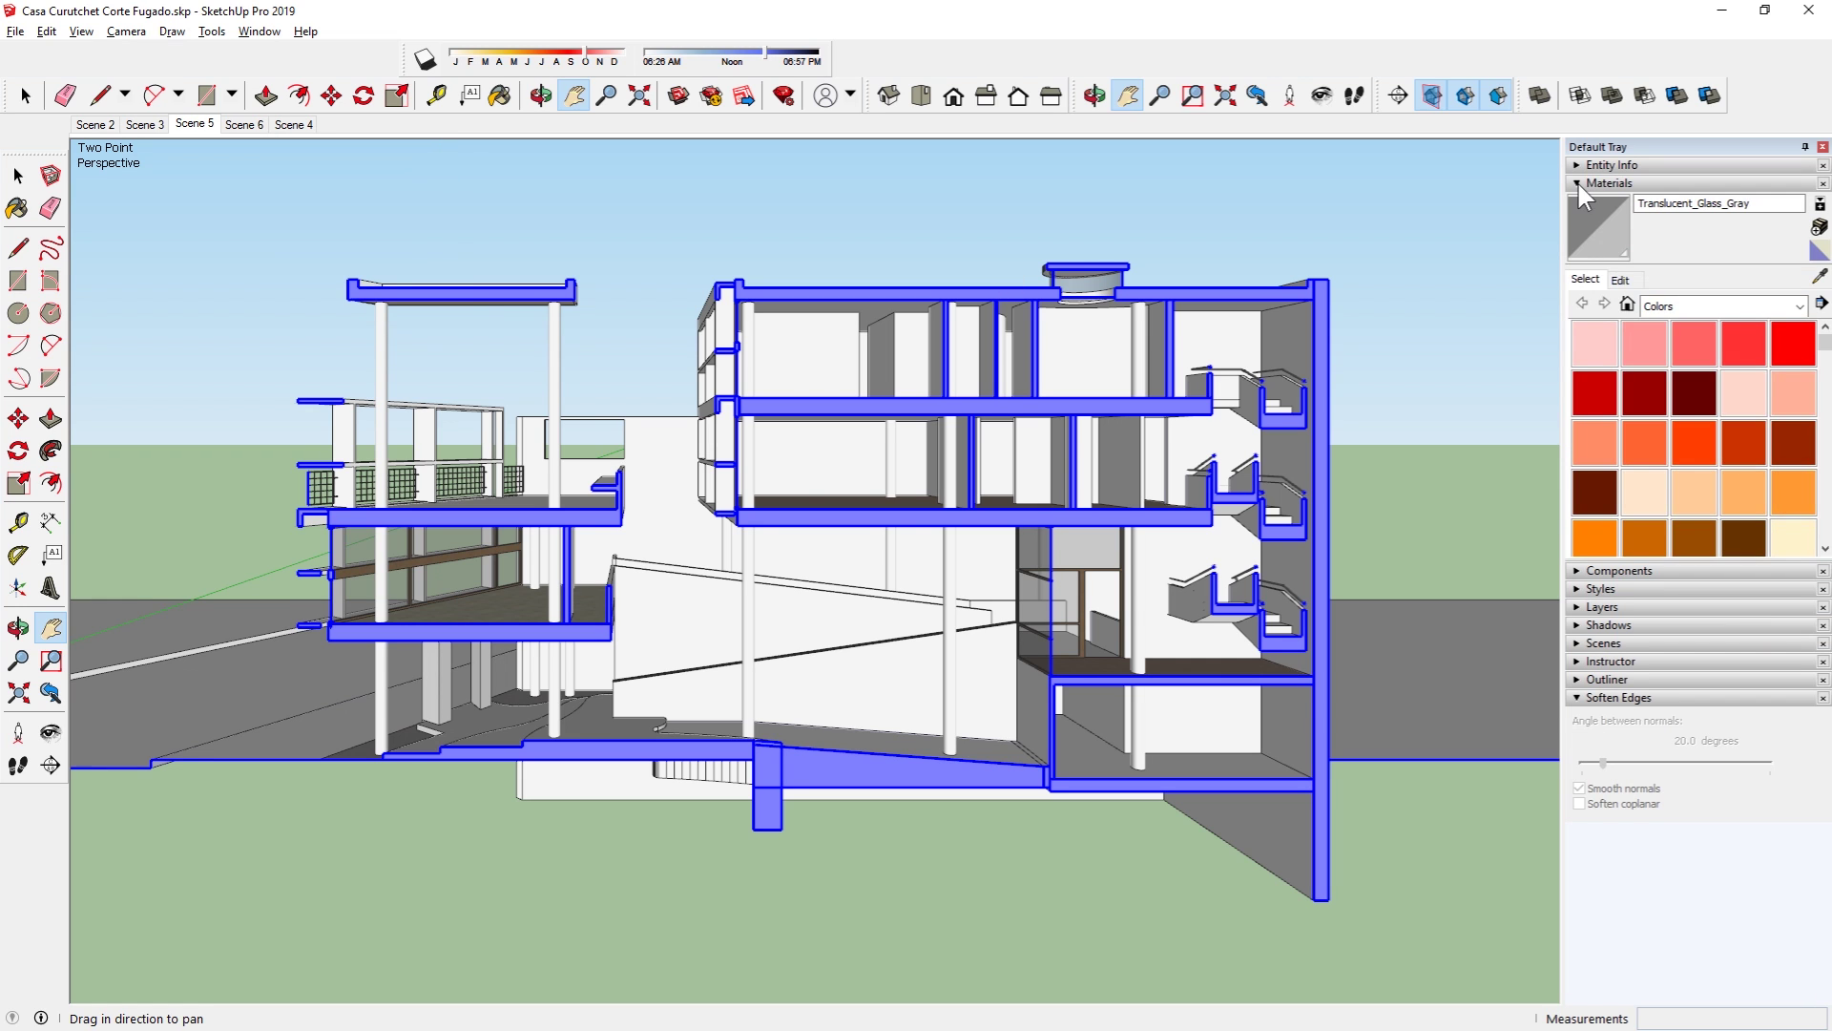
pyautogui.click(1579, 183)
pyautogui.click(1575, 276)
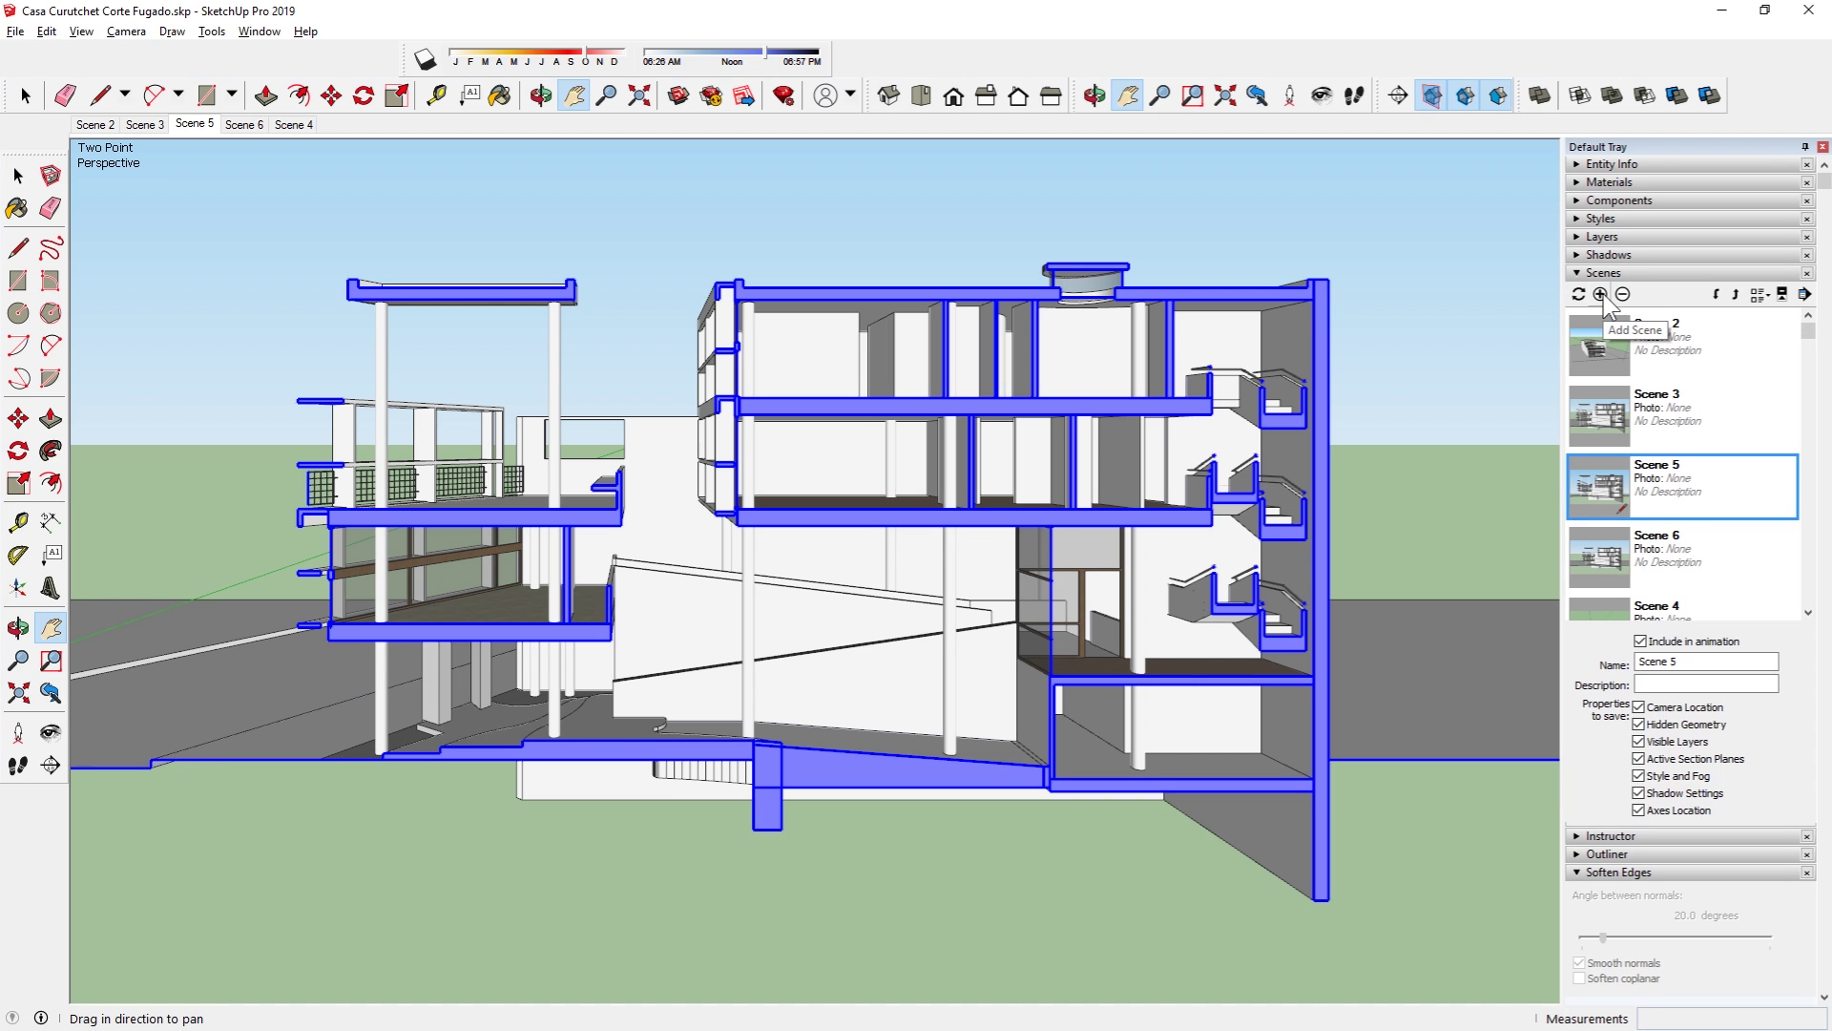
# Step: Add a scene from the current view, confirm creation, and name it 'Corte Longitudinal'
pyautogui.click(1600, 295)
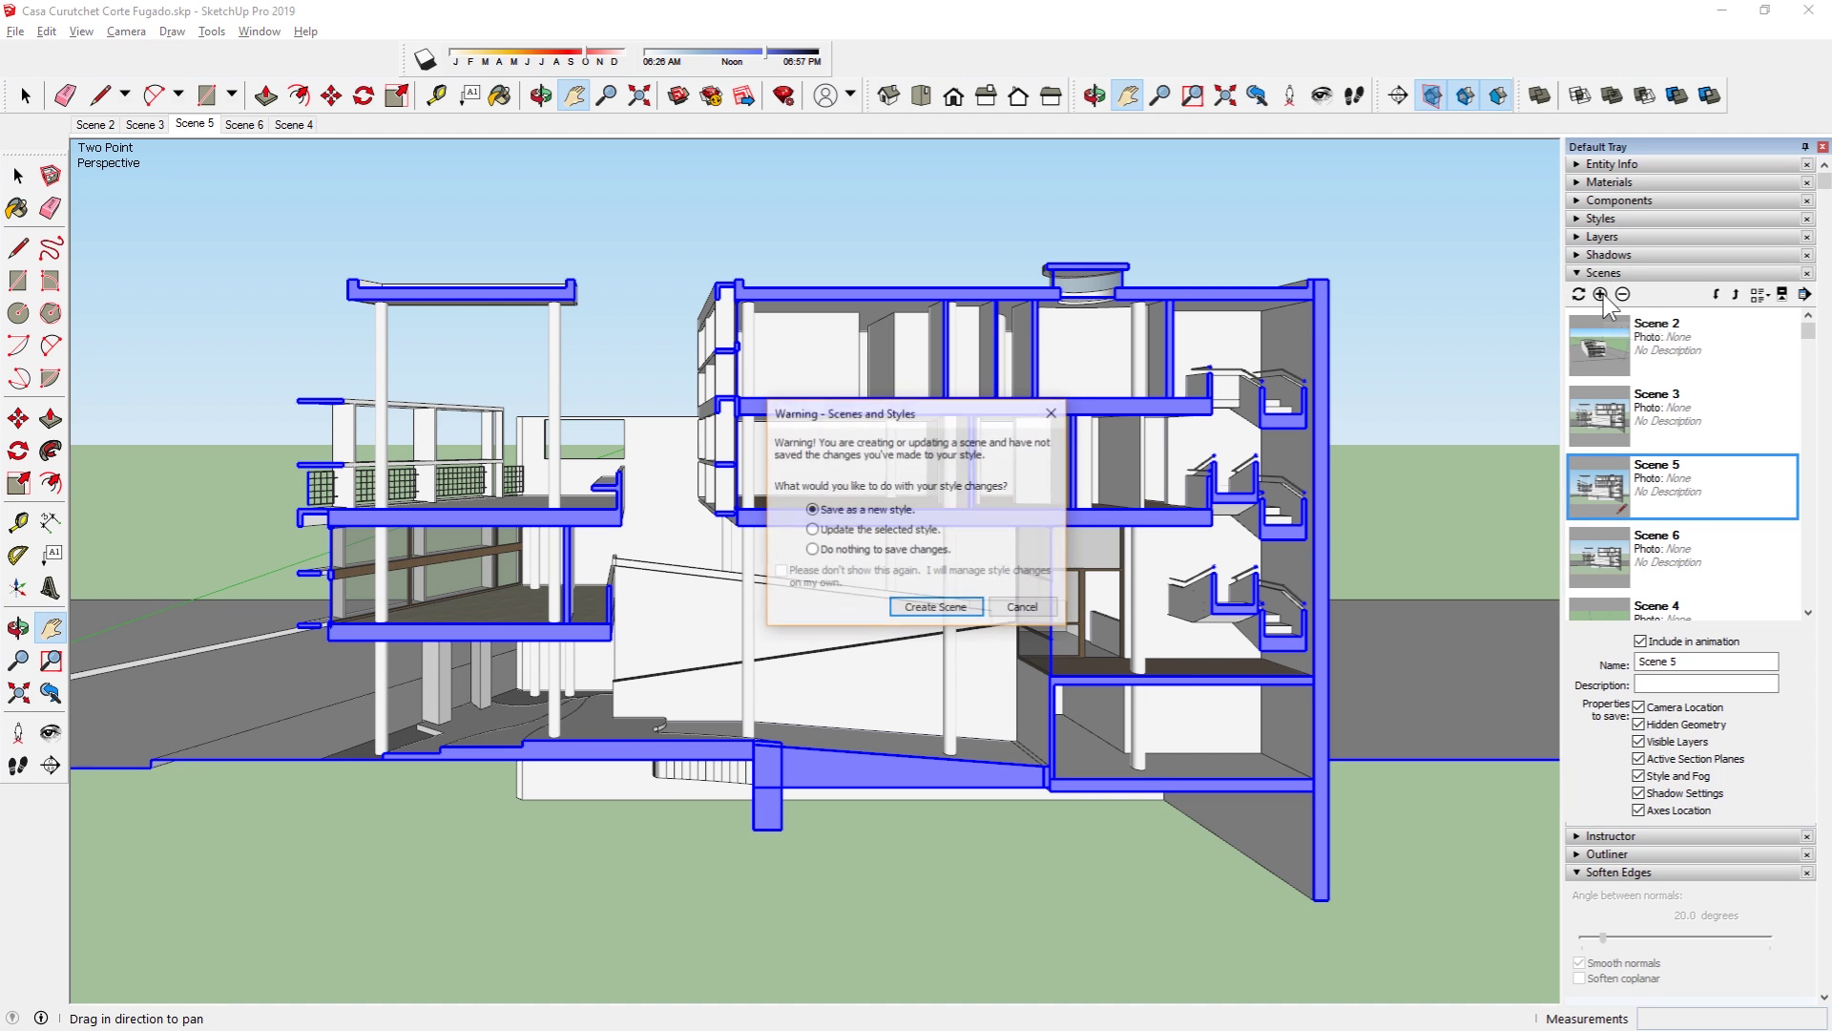
pyautogui.click(931, 609)
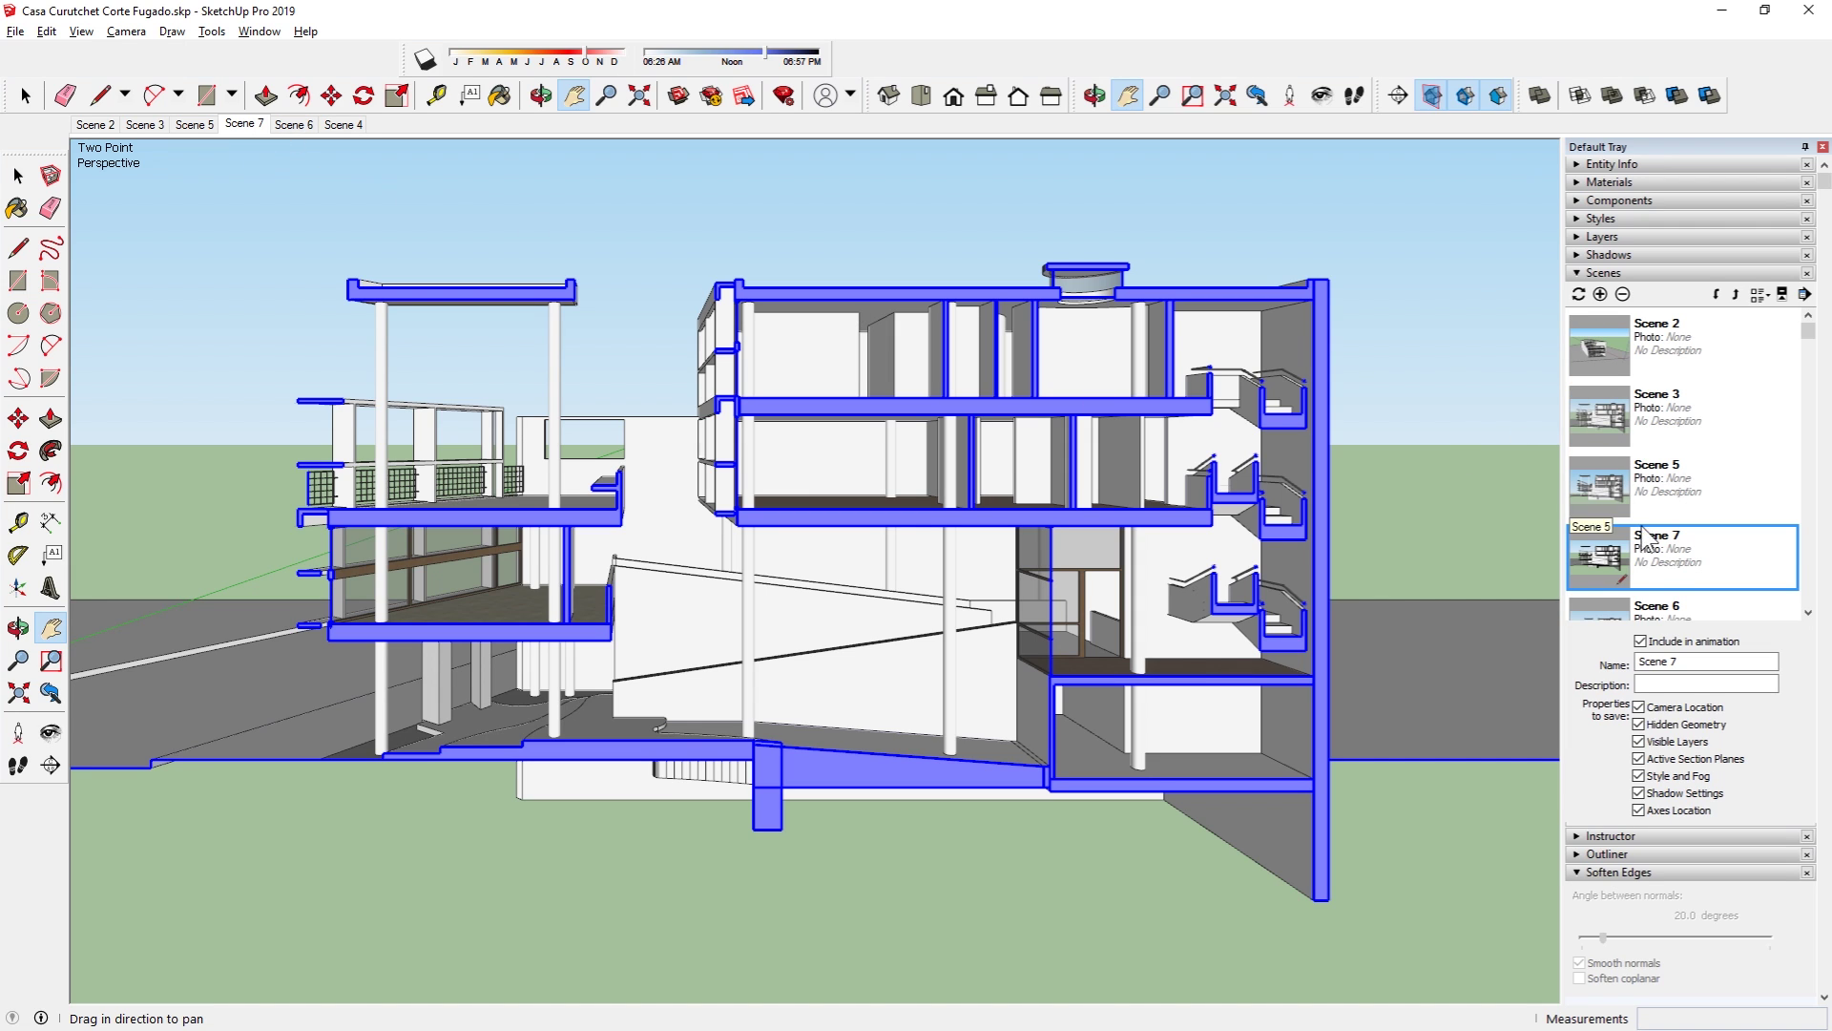
pyautogui.moveTo(1684, 661); pyautogui.dragTo(1631, 665)
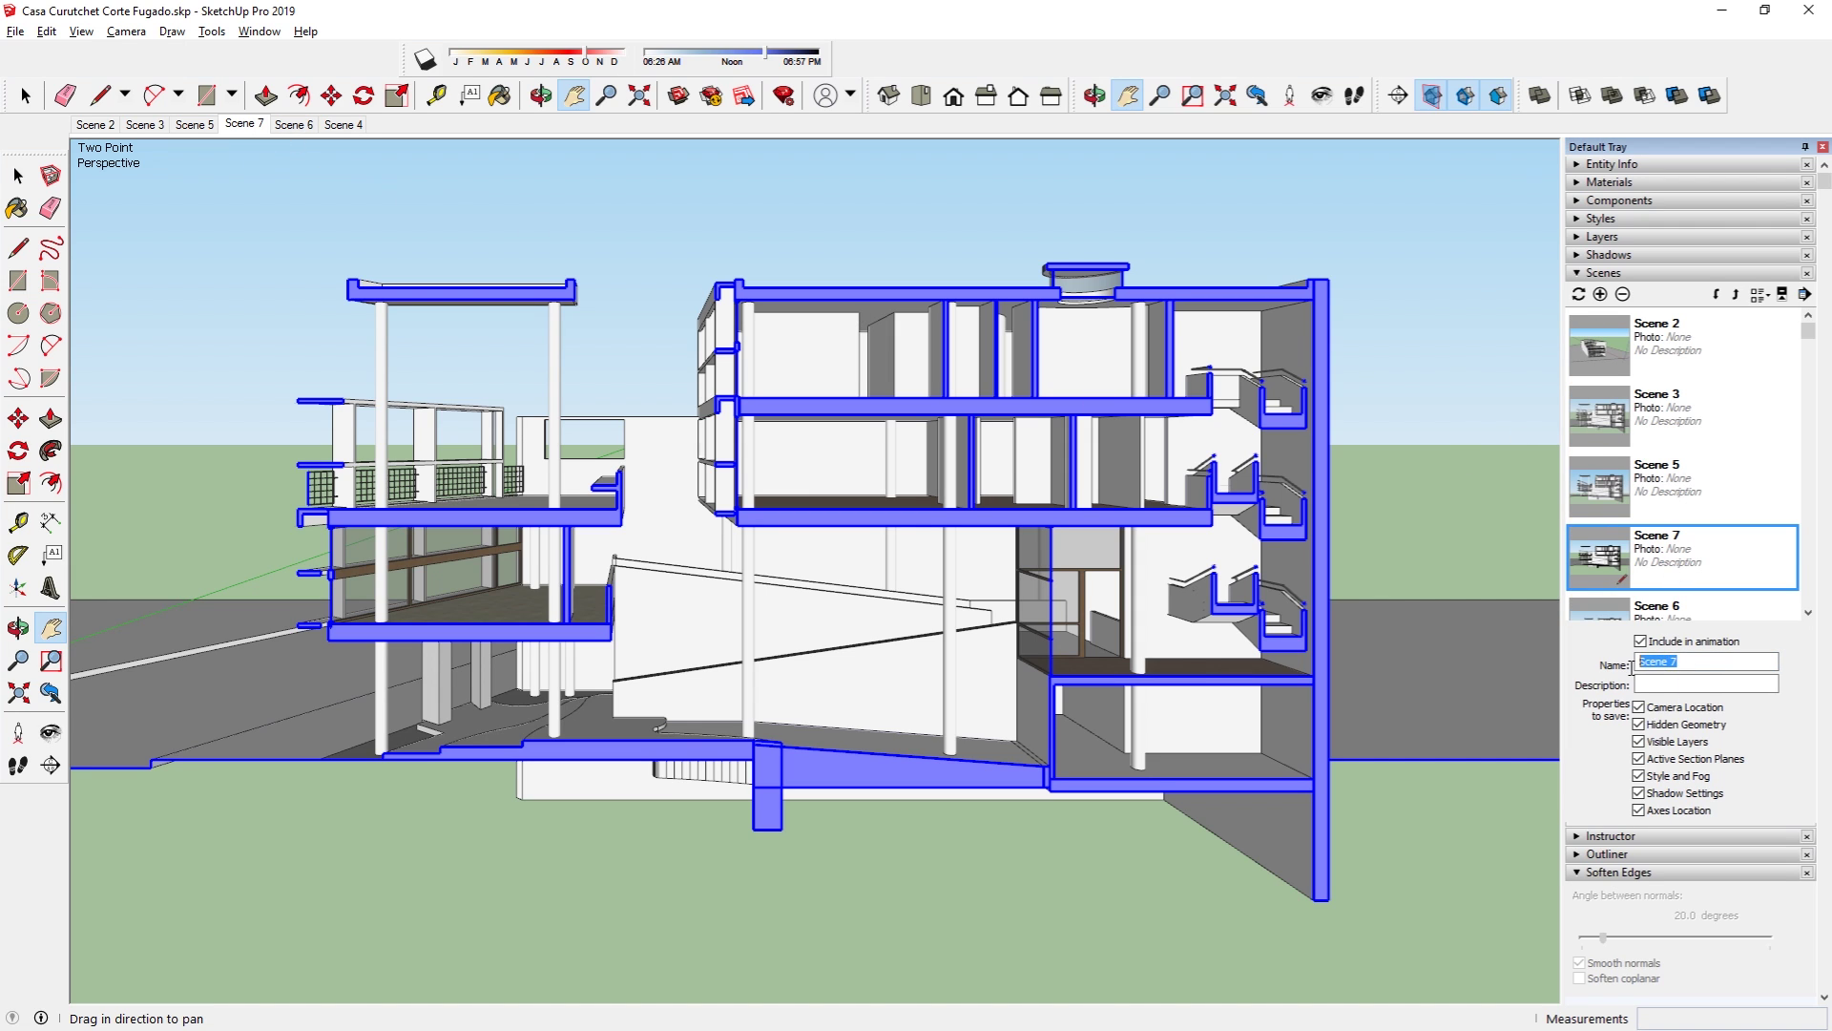
pyautogui.write('Corte Longitudinal')
pyautogui.press('Return')
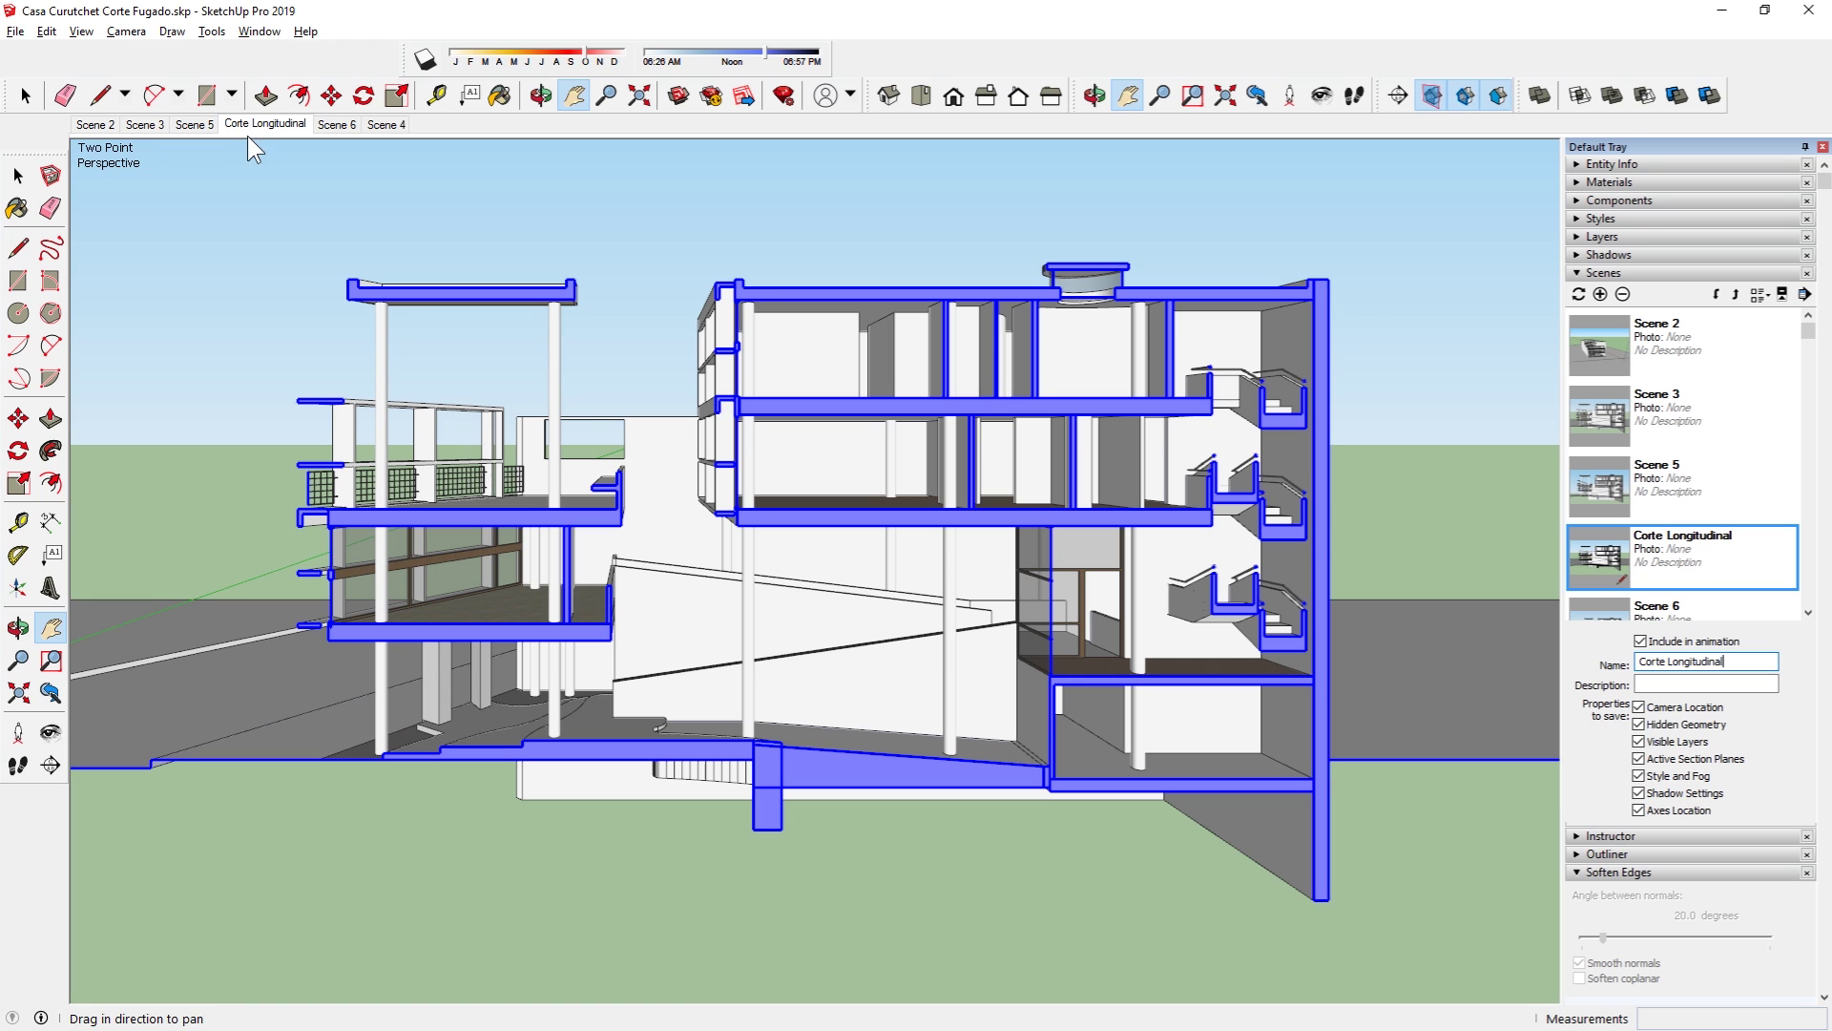
pyautogui.press('space')
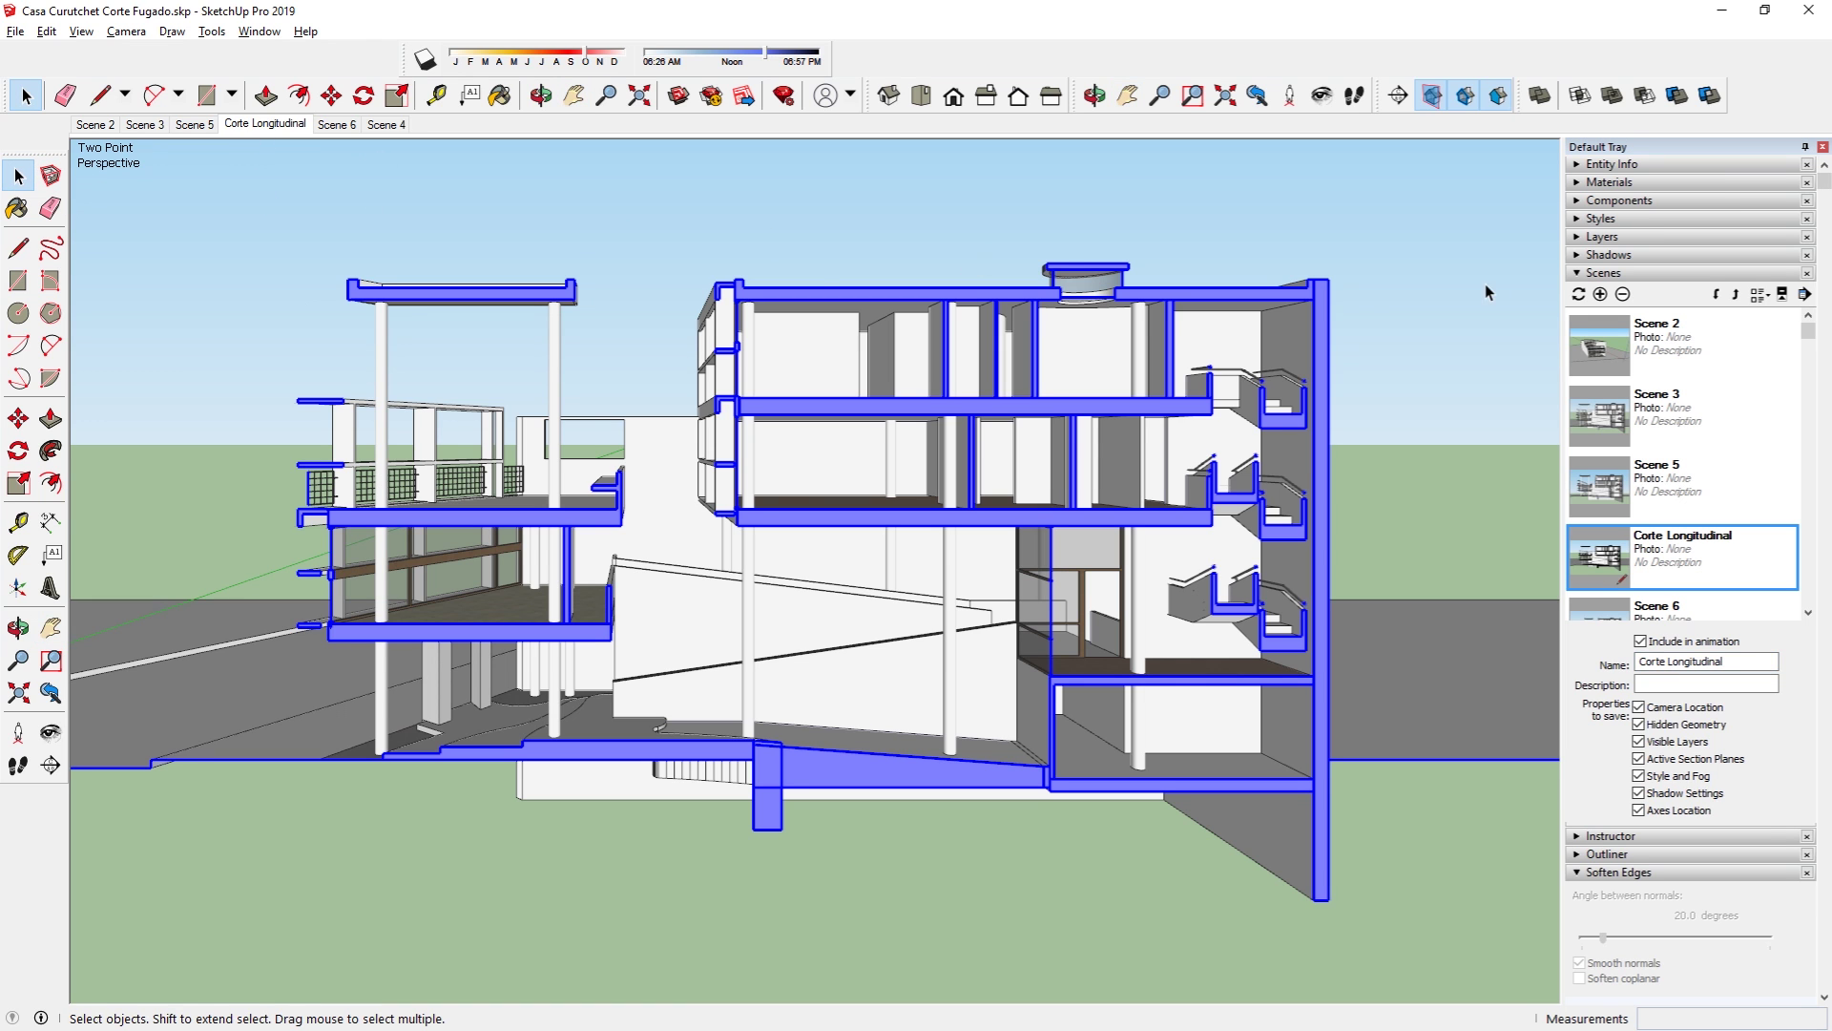
# Step: Collapse the Scenes panel, orbit to a high oblique view, then return to the Corte Longitudinal scene
pyautogui.click(1600, 274)
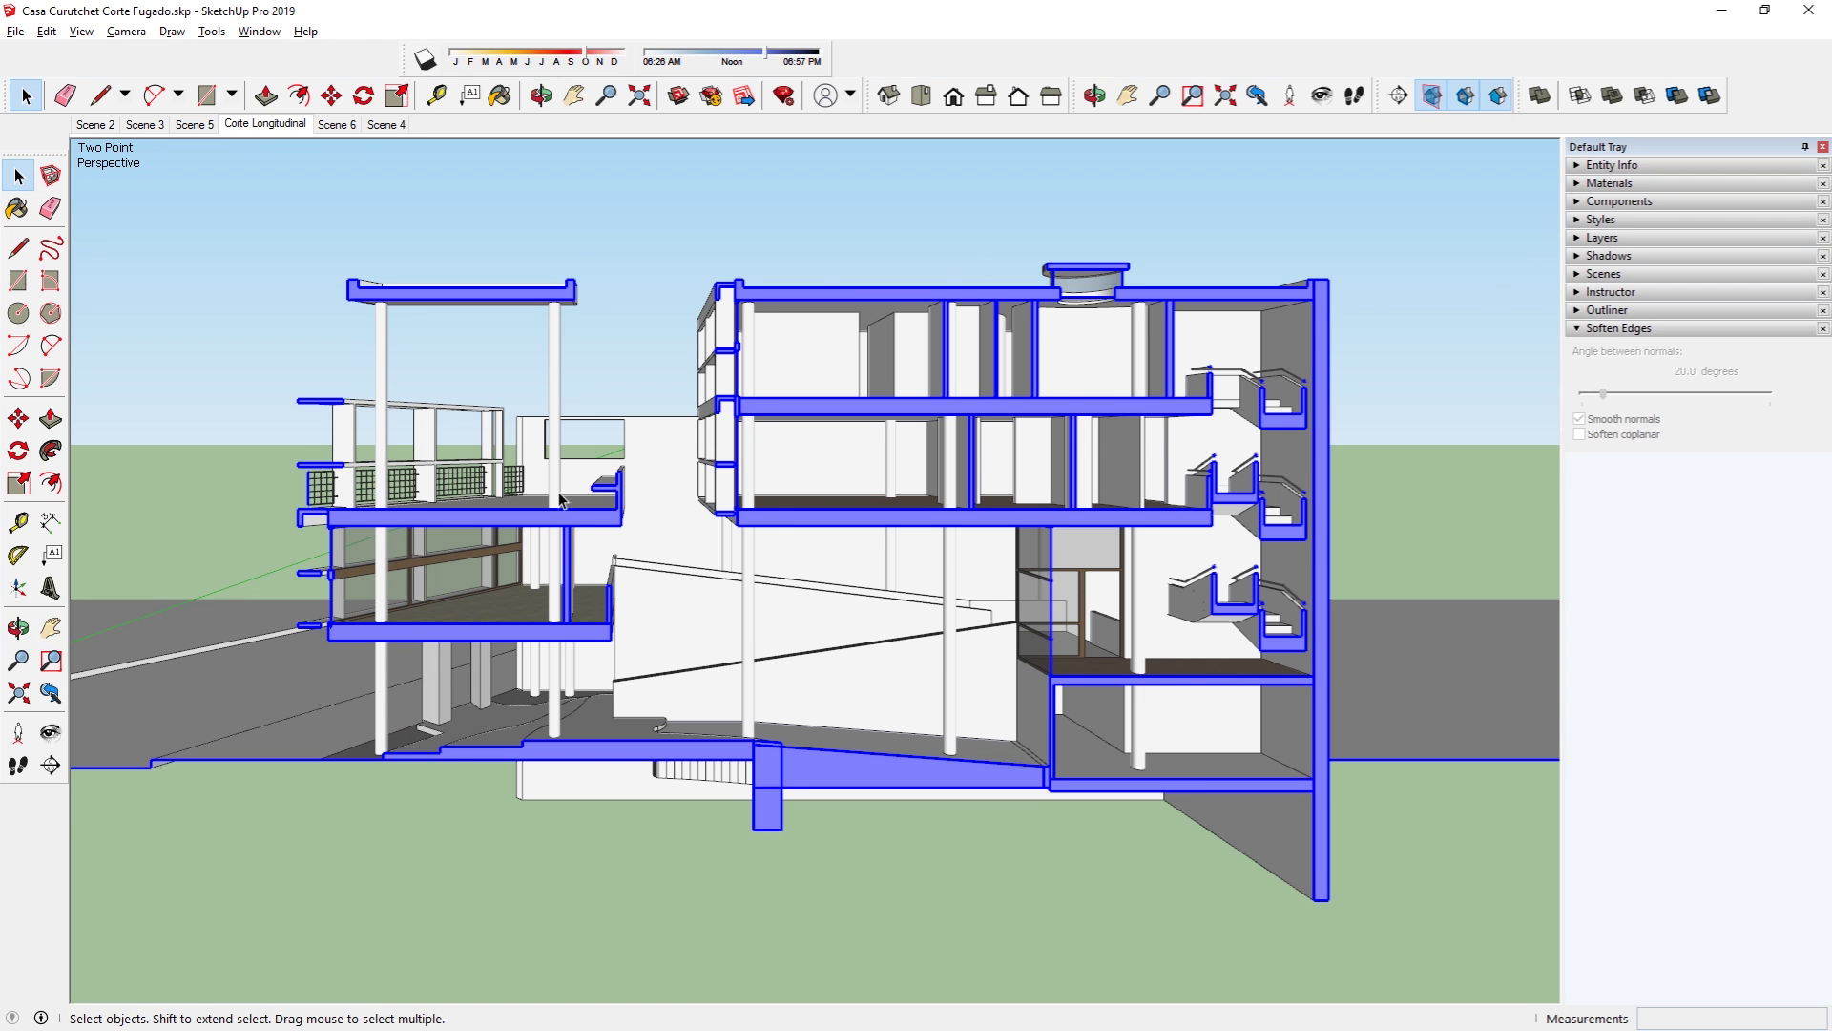
pyautogui.moveTo(561, 499)
pyautogui.mouseDown(button='middle')
pyautogui.moveTo(400, 487)
pyautogui.moveTo(275, 256)
pyautogui.mouseUp(button='middle')
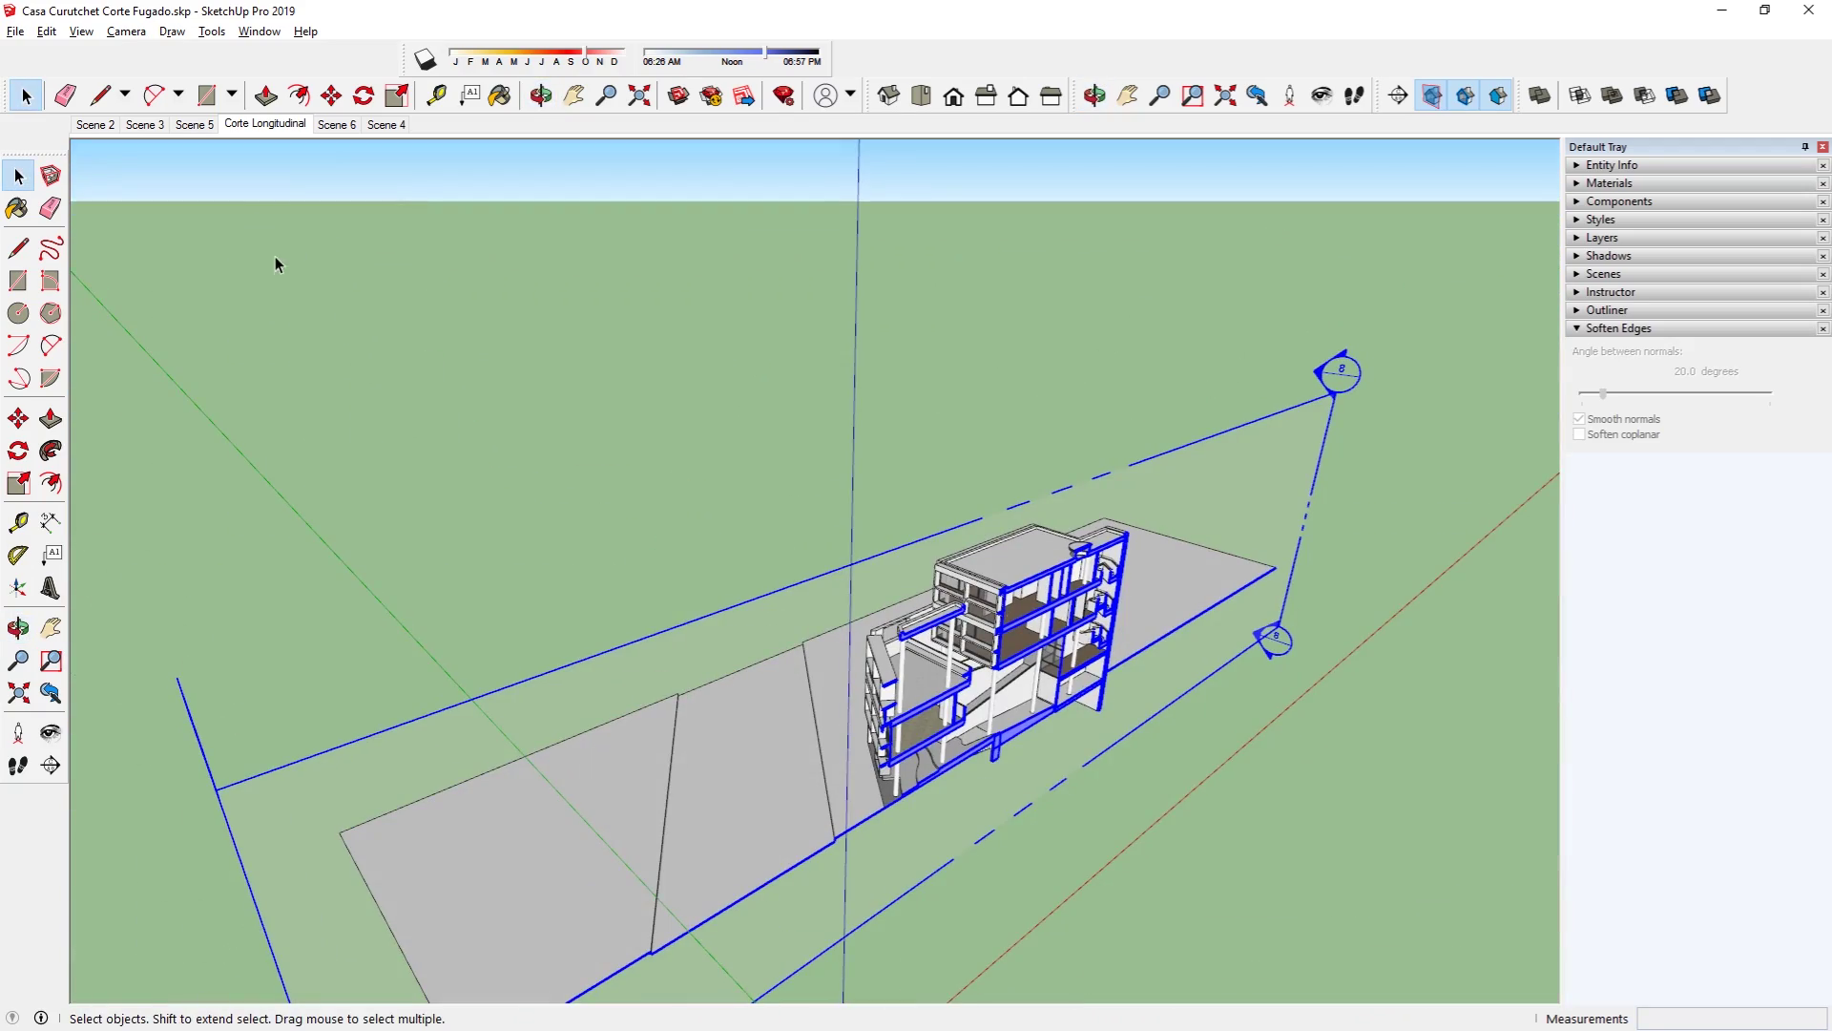
pyautogui.click(273, 124)
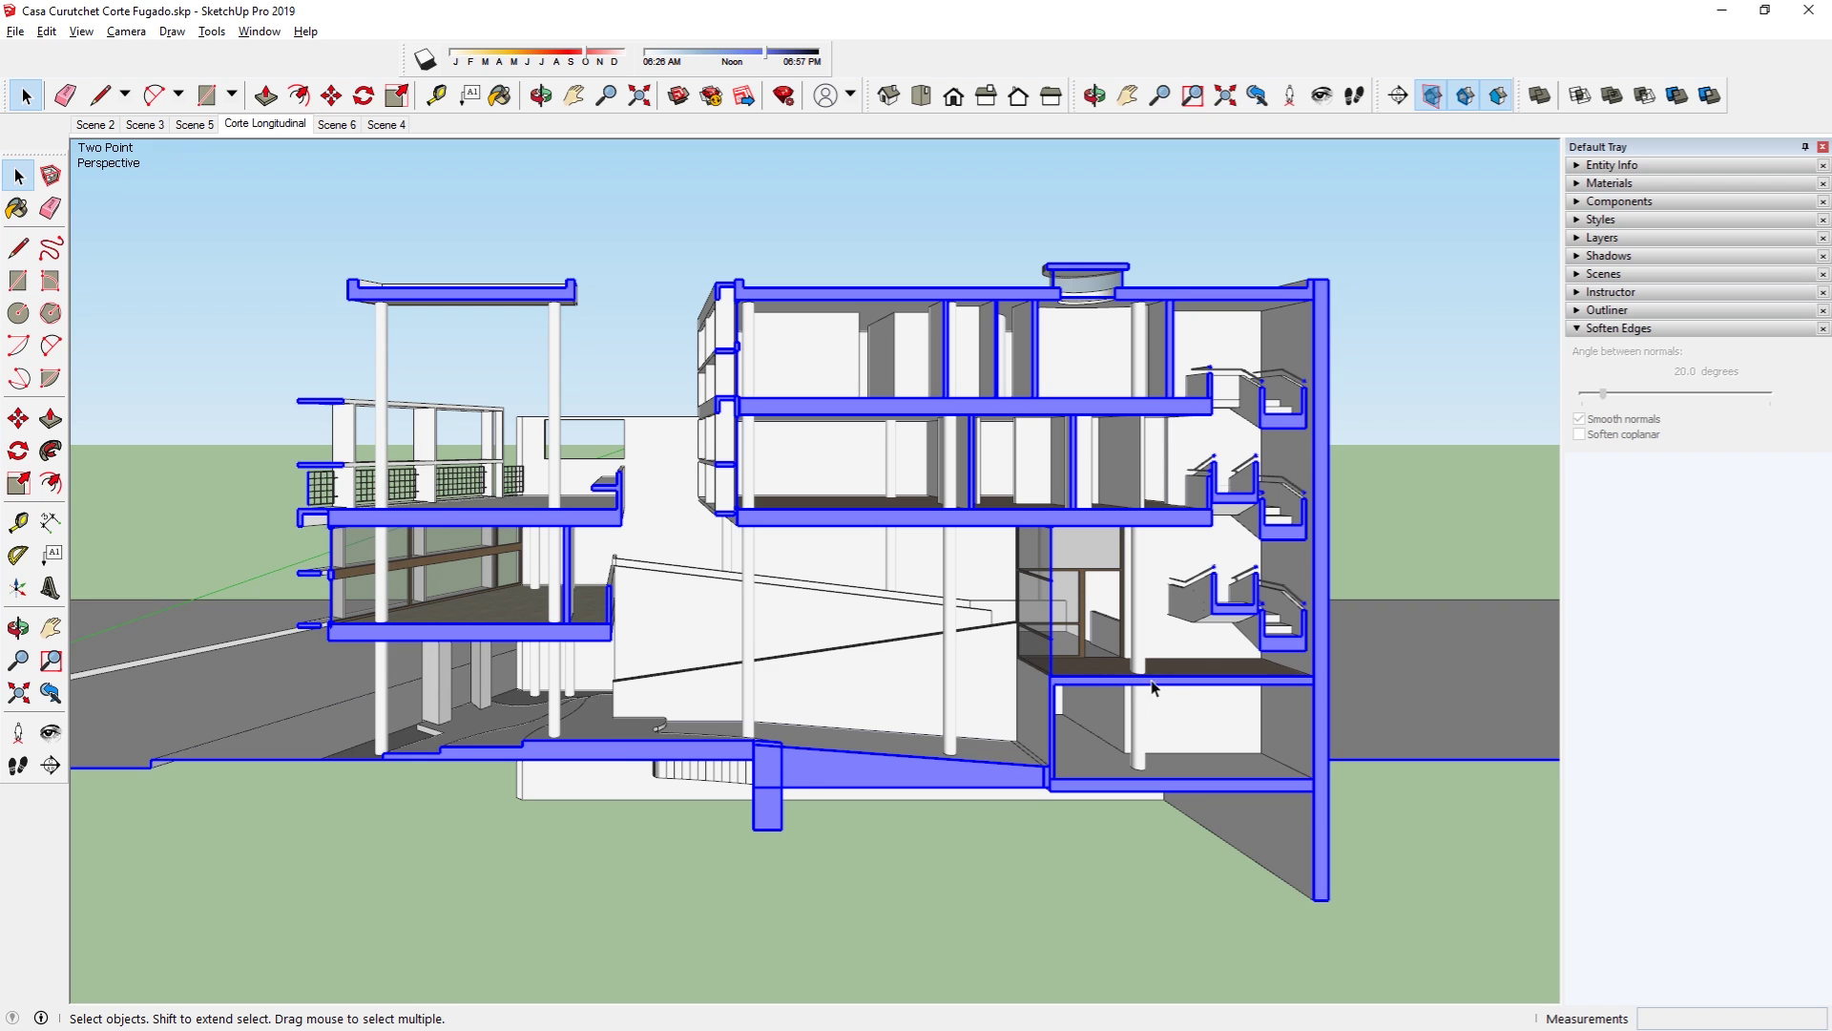
# Step: Zoom in and measure the floor slab's thickness with the Tape Measure
pyautogui.scroll(3, 1181, 685)
pyautogui.scroll(3, 1181, 685)
pyautogui.scroll(2, 1102, 683)
pyautogui.scroll(2, 1102, 684)
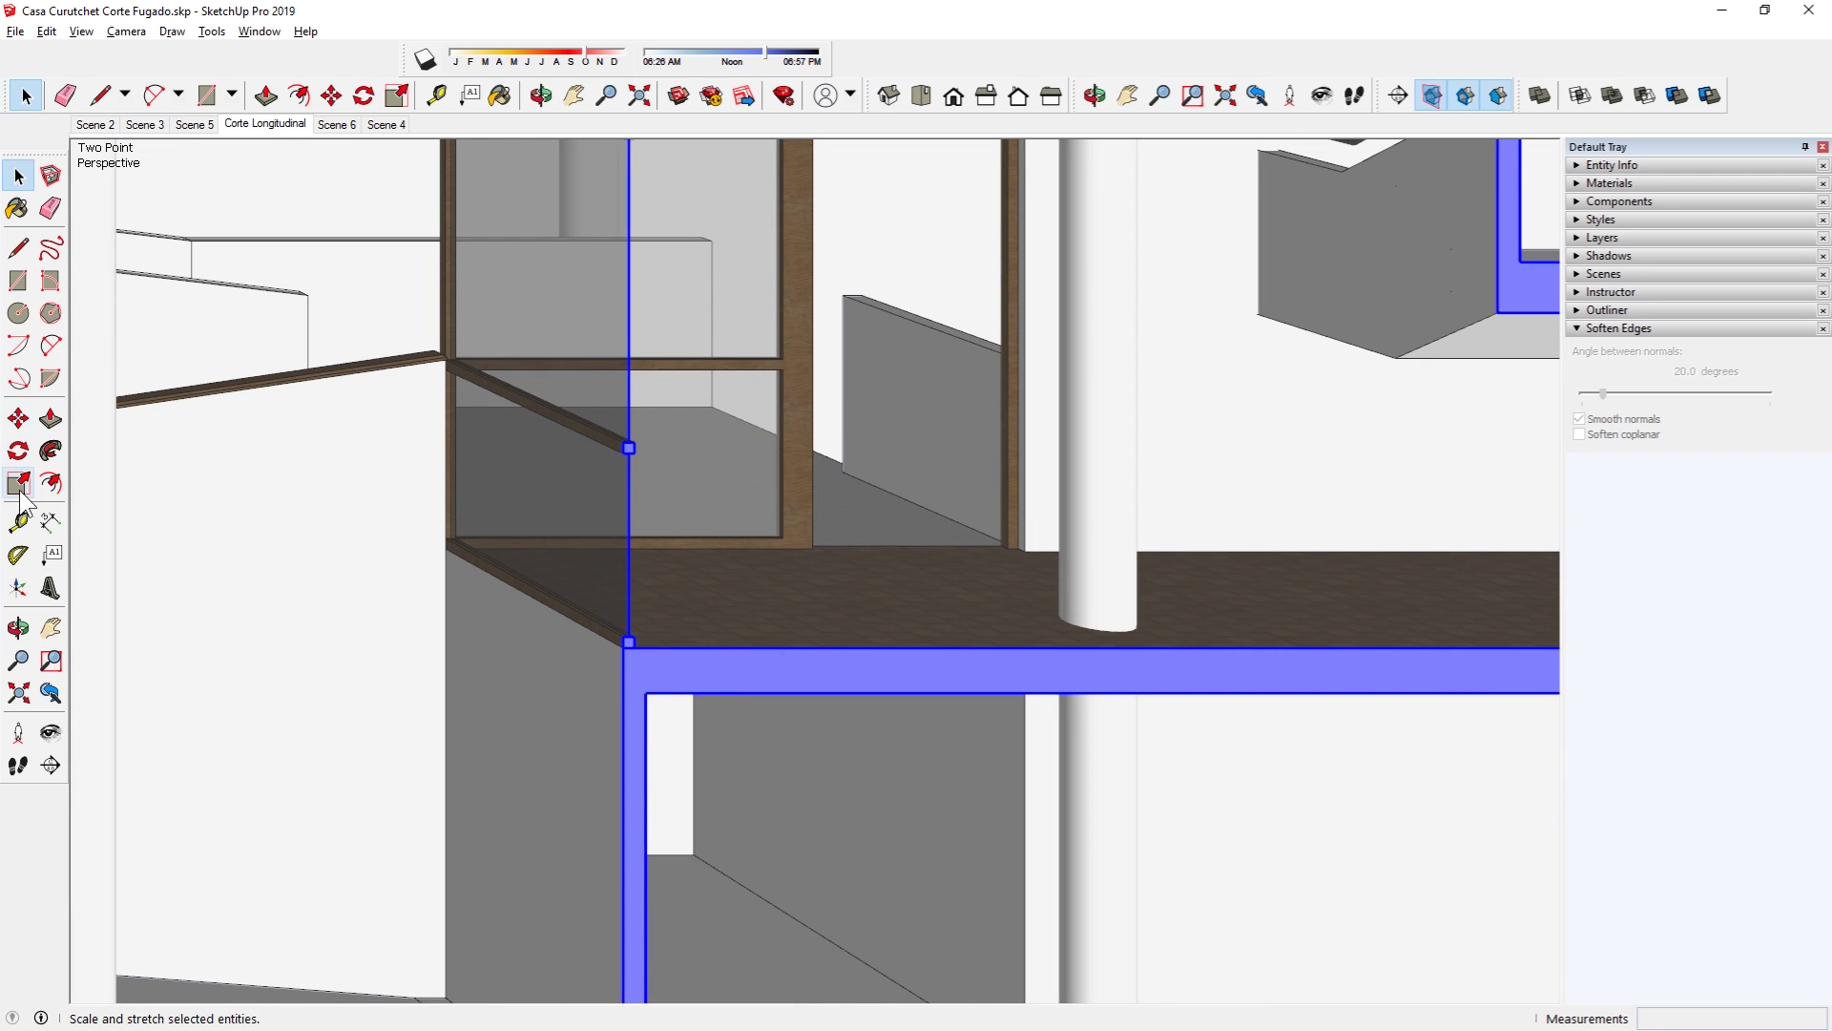
pyautogui.click(18, 522)
pyautogui.click(1095, 648)
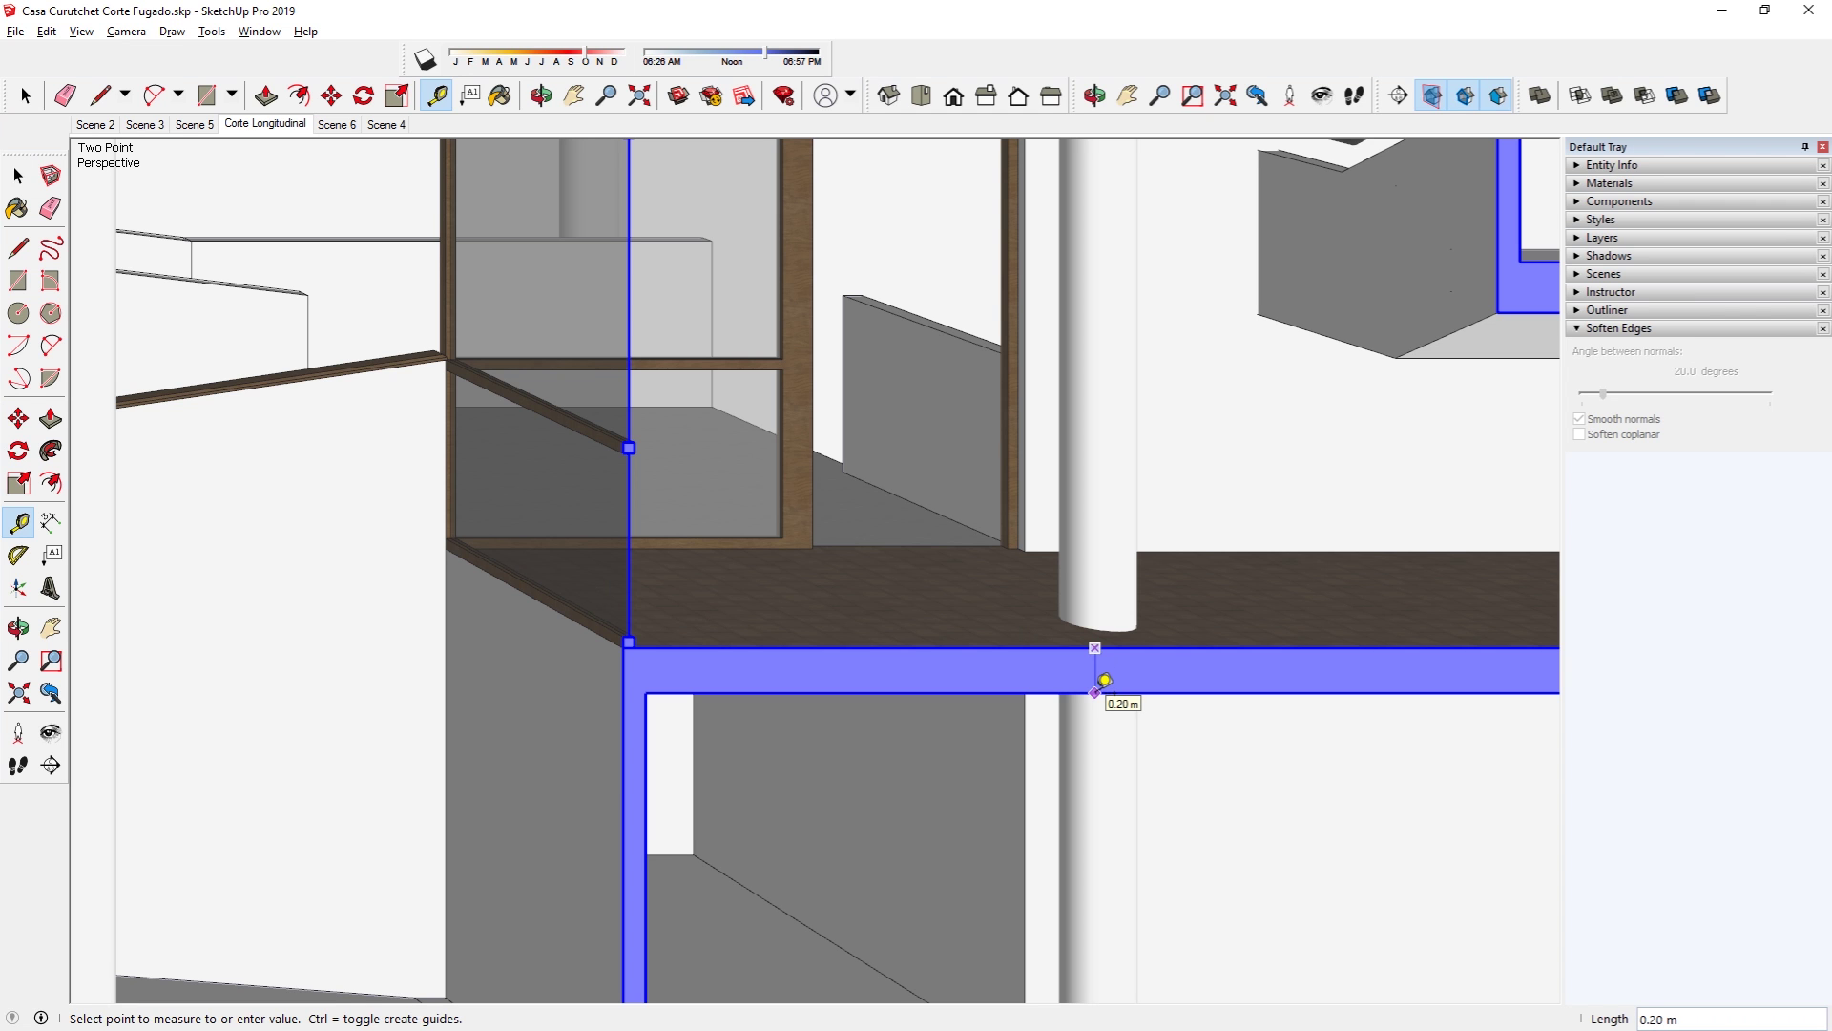
pyautogui.press('space')
# Step: Orbit below the section and push the column's base down 0.10 m to the slab
pyautogui.scroll(-5, 1104, 679)
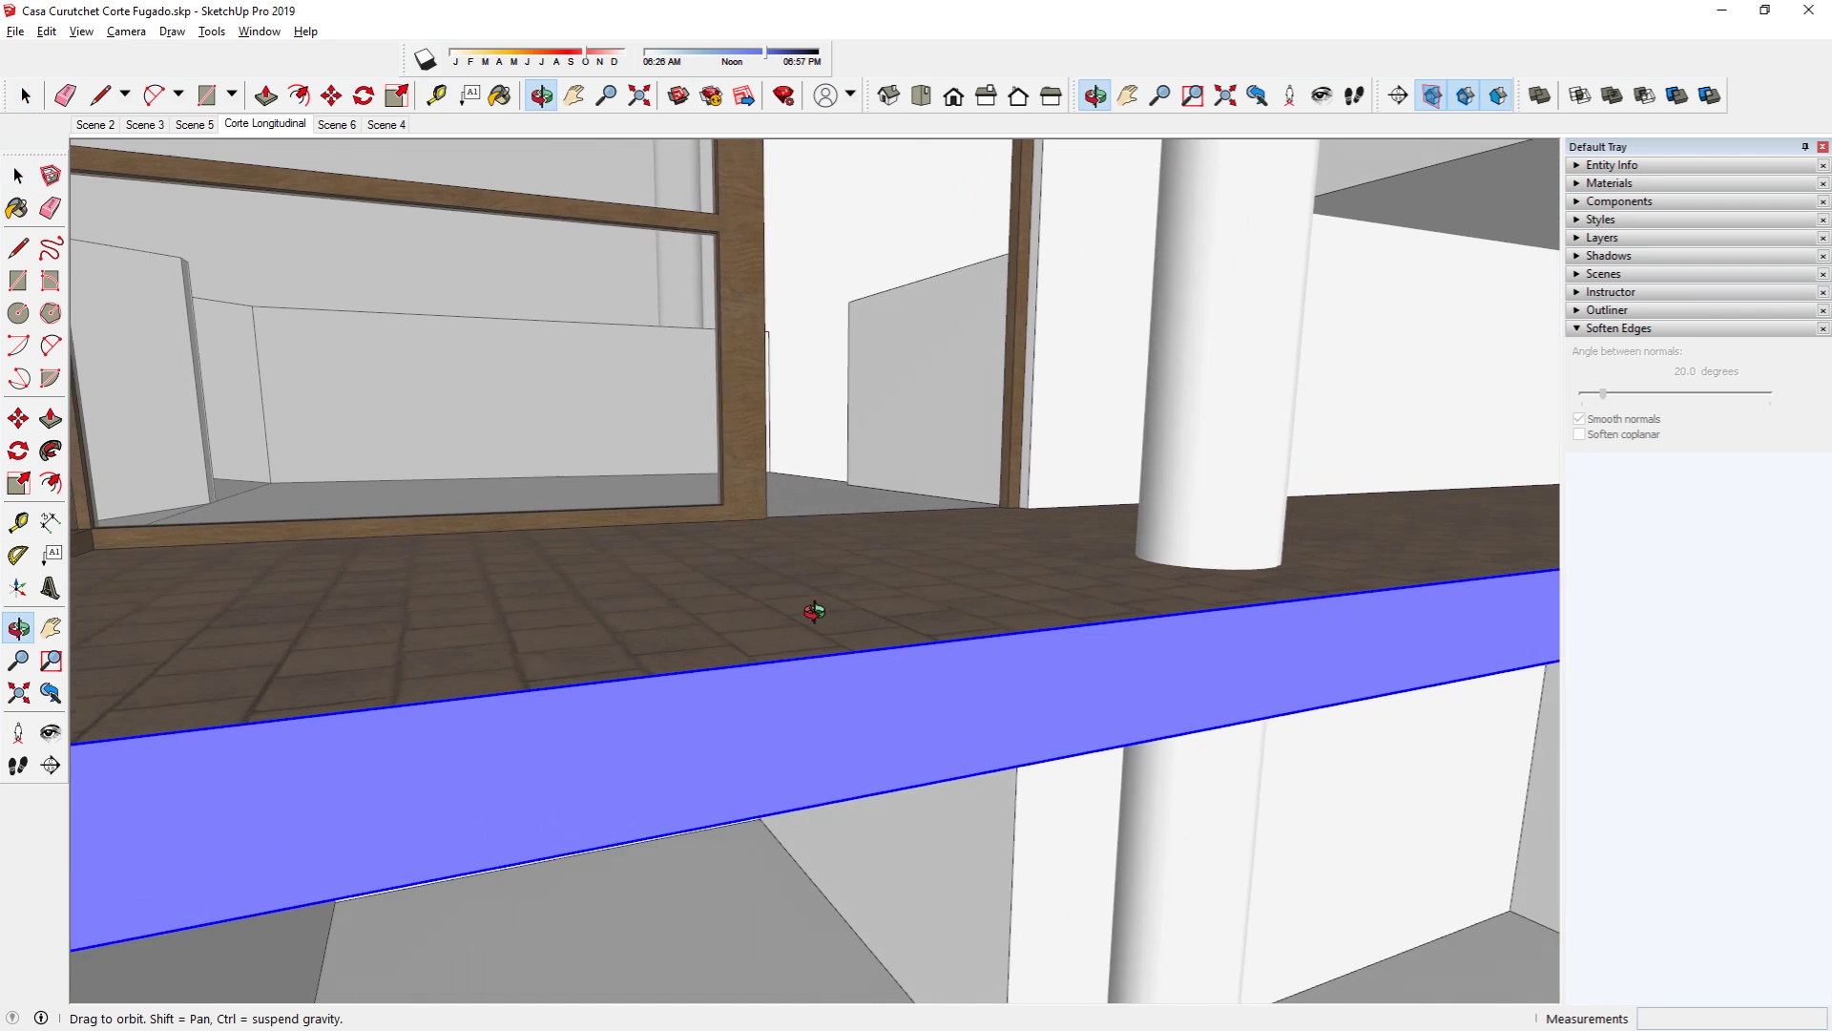
pyautogui.moveTo(799, 609); pyautogui.dragTo(748, 571, button='middle')
pyautogui.scroll(1, 749, 570)
pyautogui.moveTo(870, 657)
pyautogui.mouseDown(button='middle')
pyautogui.moveTo(748, 499)
pyautogui.moveTo(932, 450)
pyautogui.moveTo(982, 409)
pyautogui.moveTo(983, 840)
pyautogui.moveTo(928, 675)
pyautogui.moveTo(932, 696)
pyautogui.moveTo(706, 676)
pyautogui.mouseUp(button='middle')
pyautogui.click(50, 418)
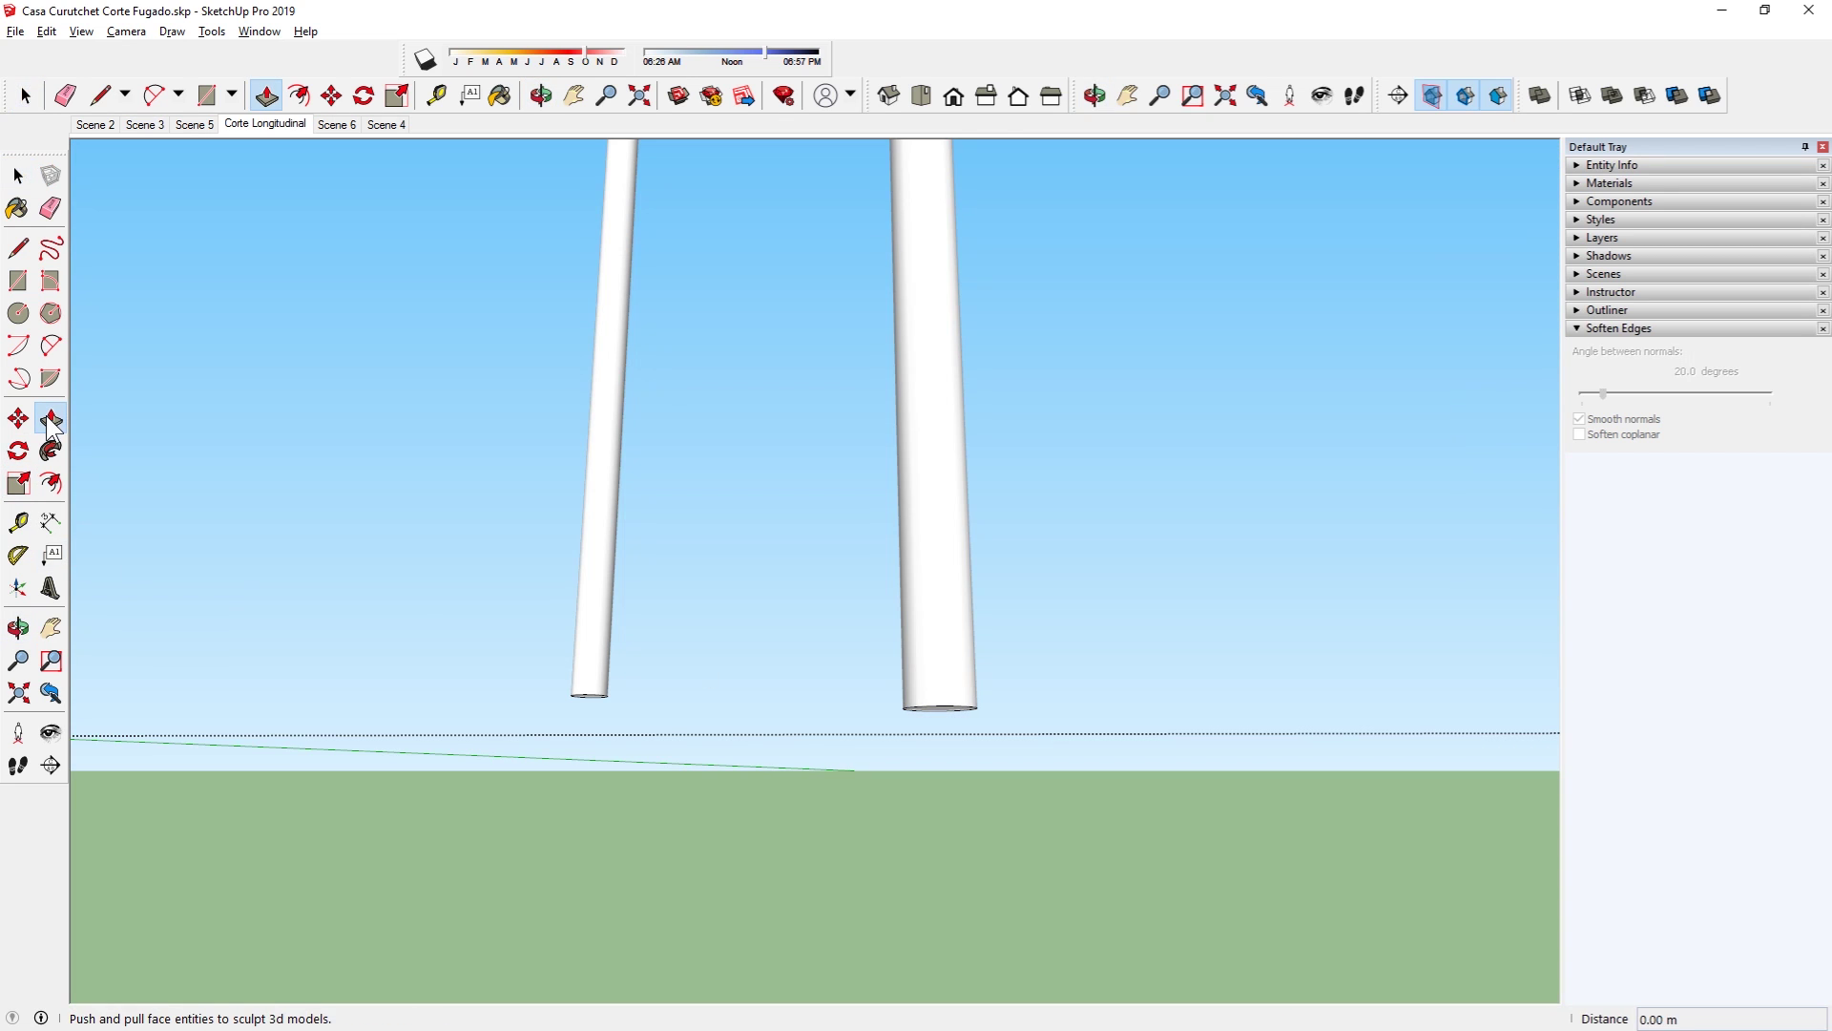
pyautogui.scroll(3, 936, 725)
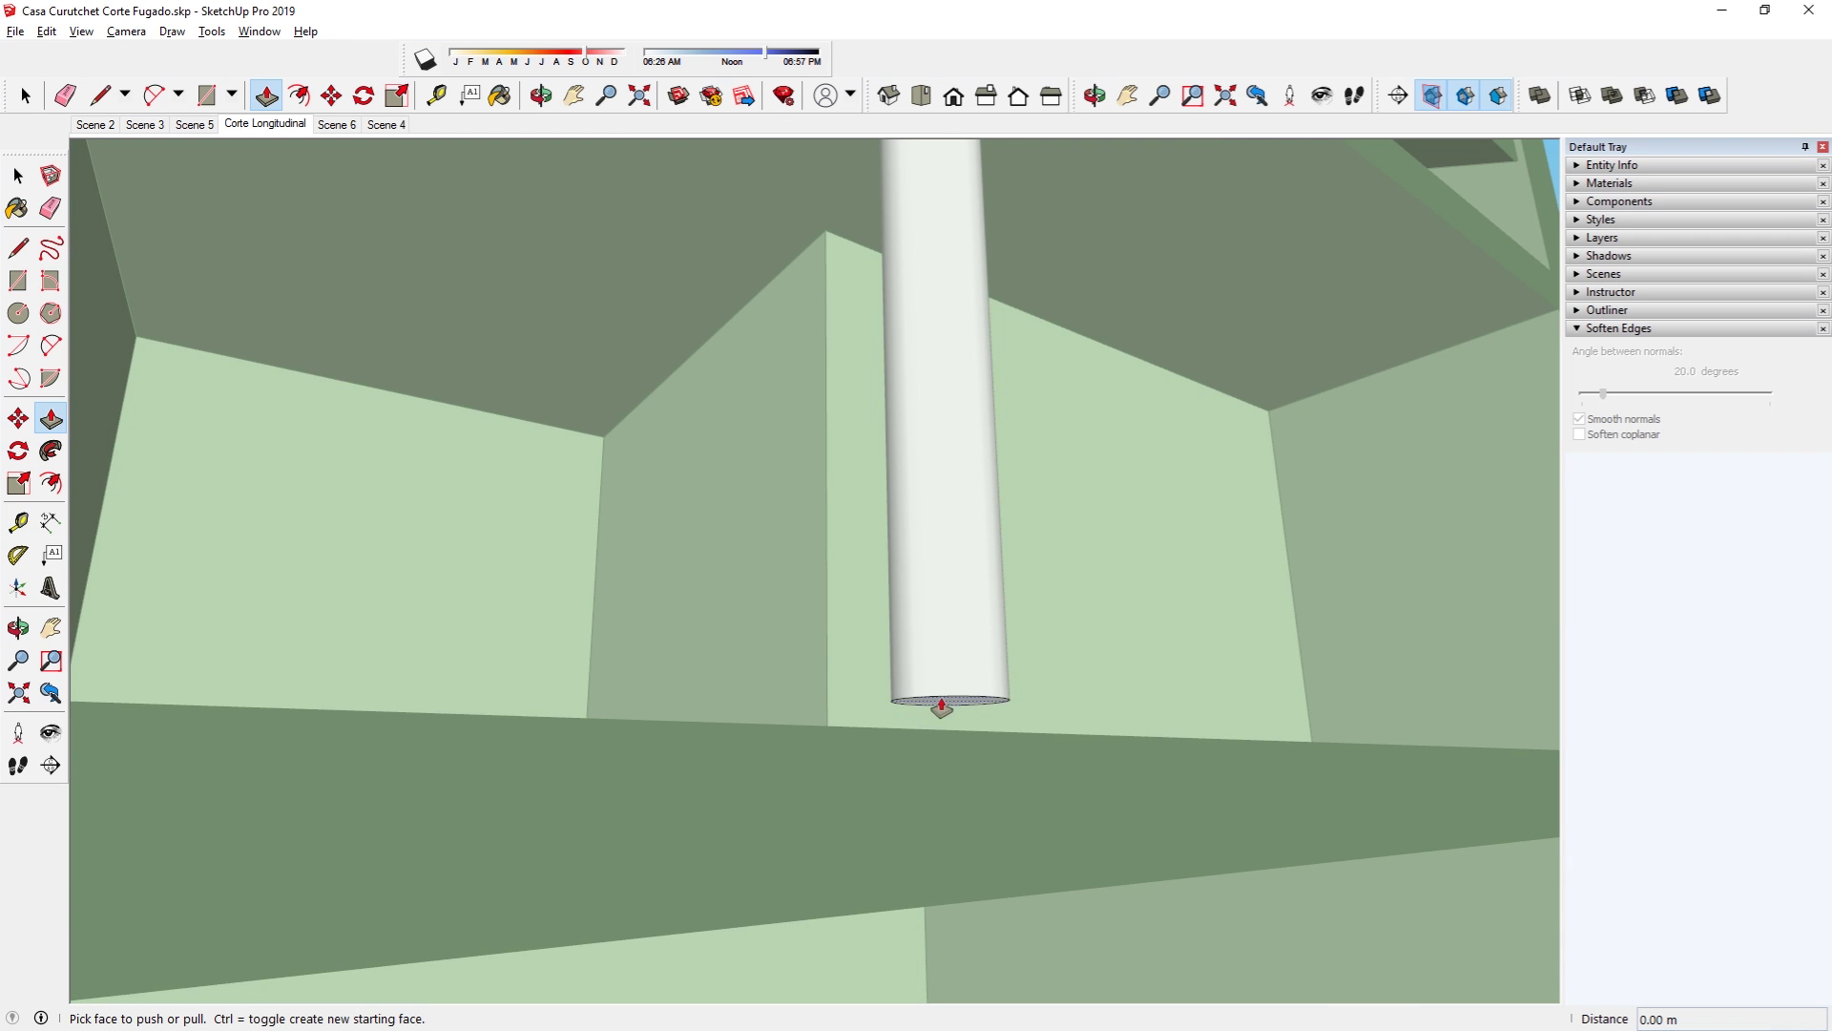
pyautogui.click(949, 711)
pyautogui.press('Escape')
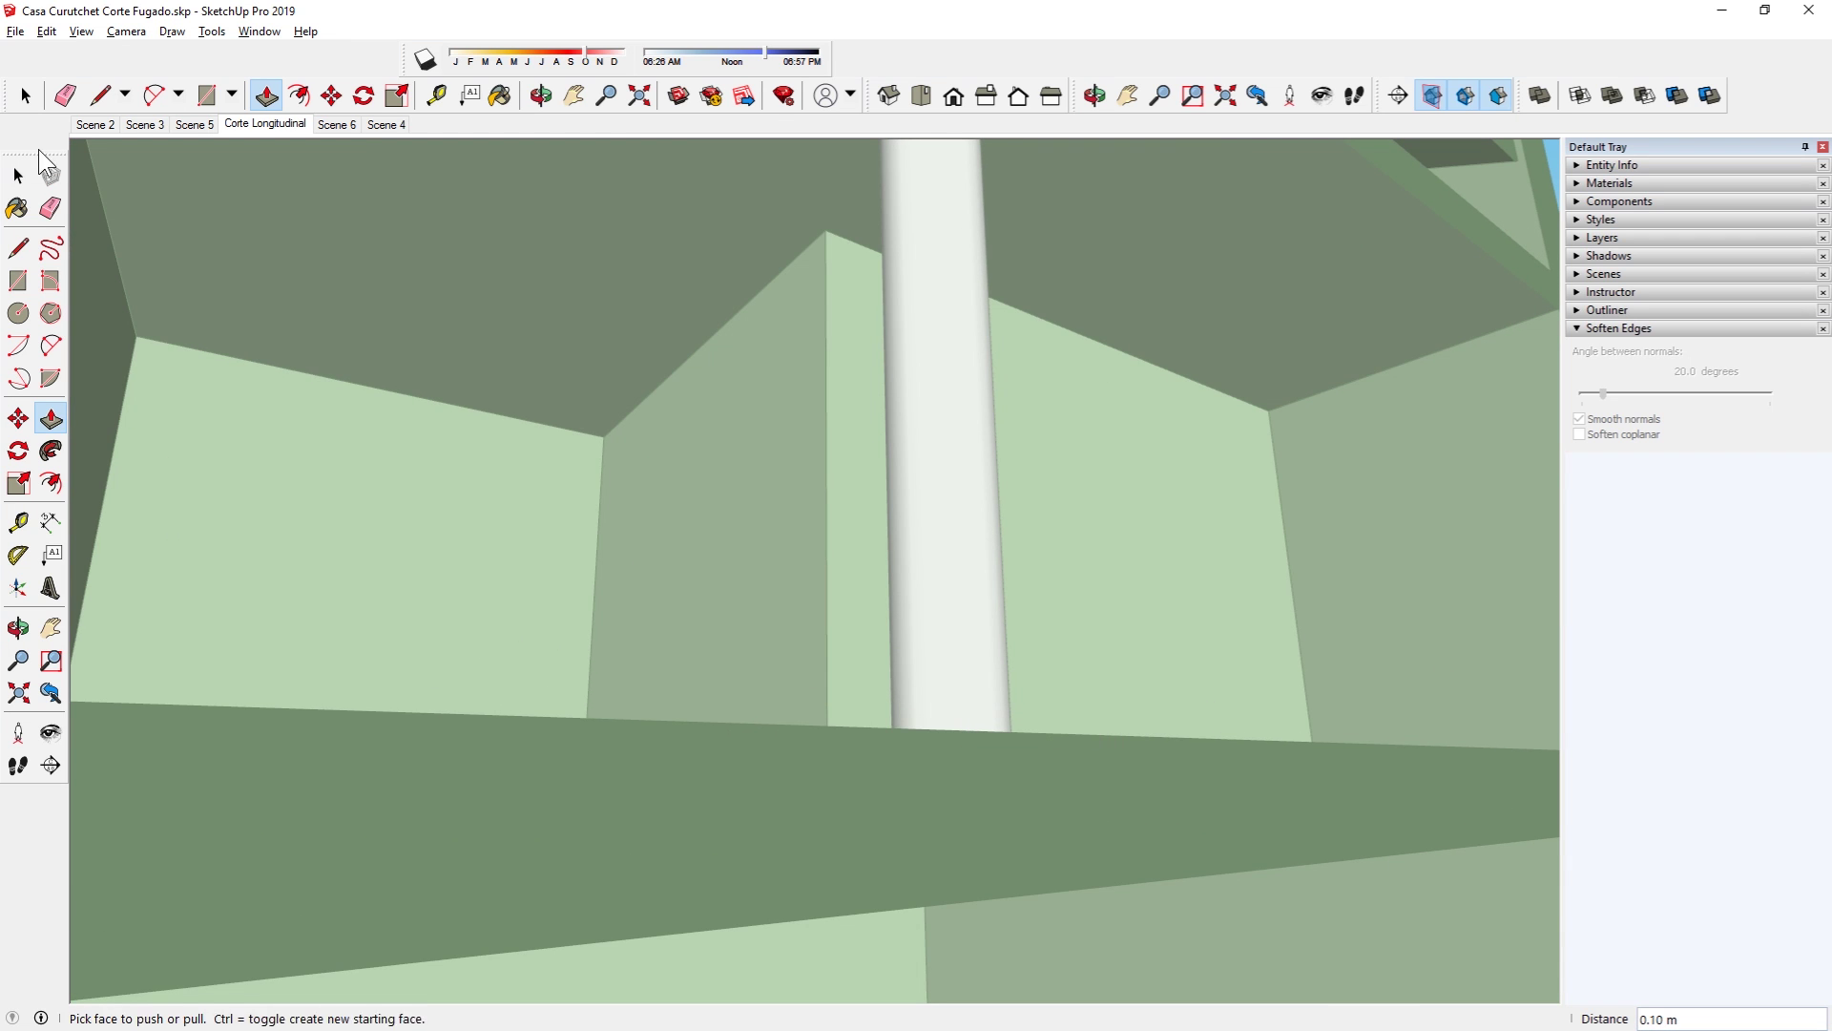
pyautogui.press('space')
# Step: Orbit to inspect the lower room and the extended column
pyautogui.scroll(-5, 706, 724)
pyautogui.press('o')
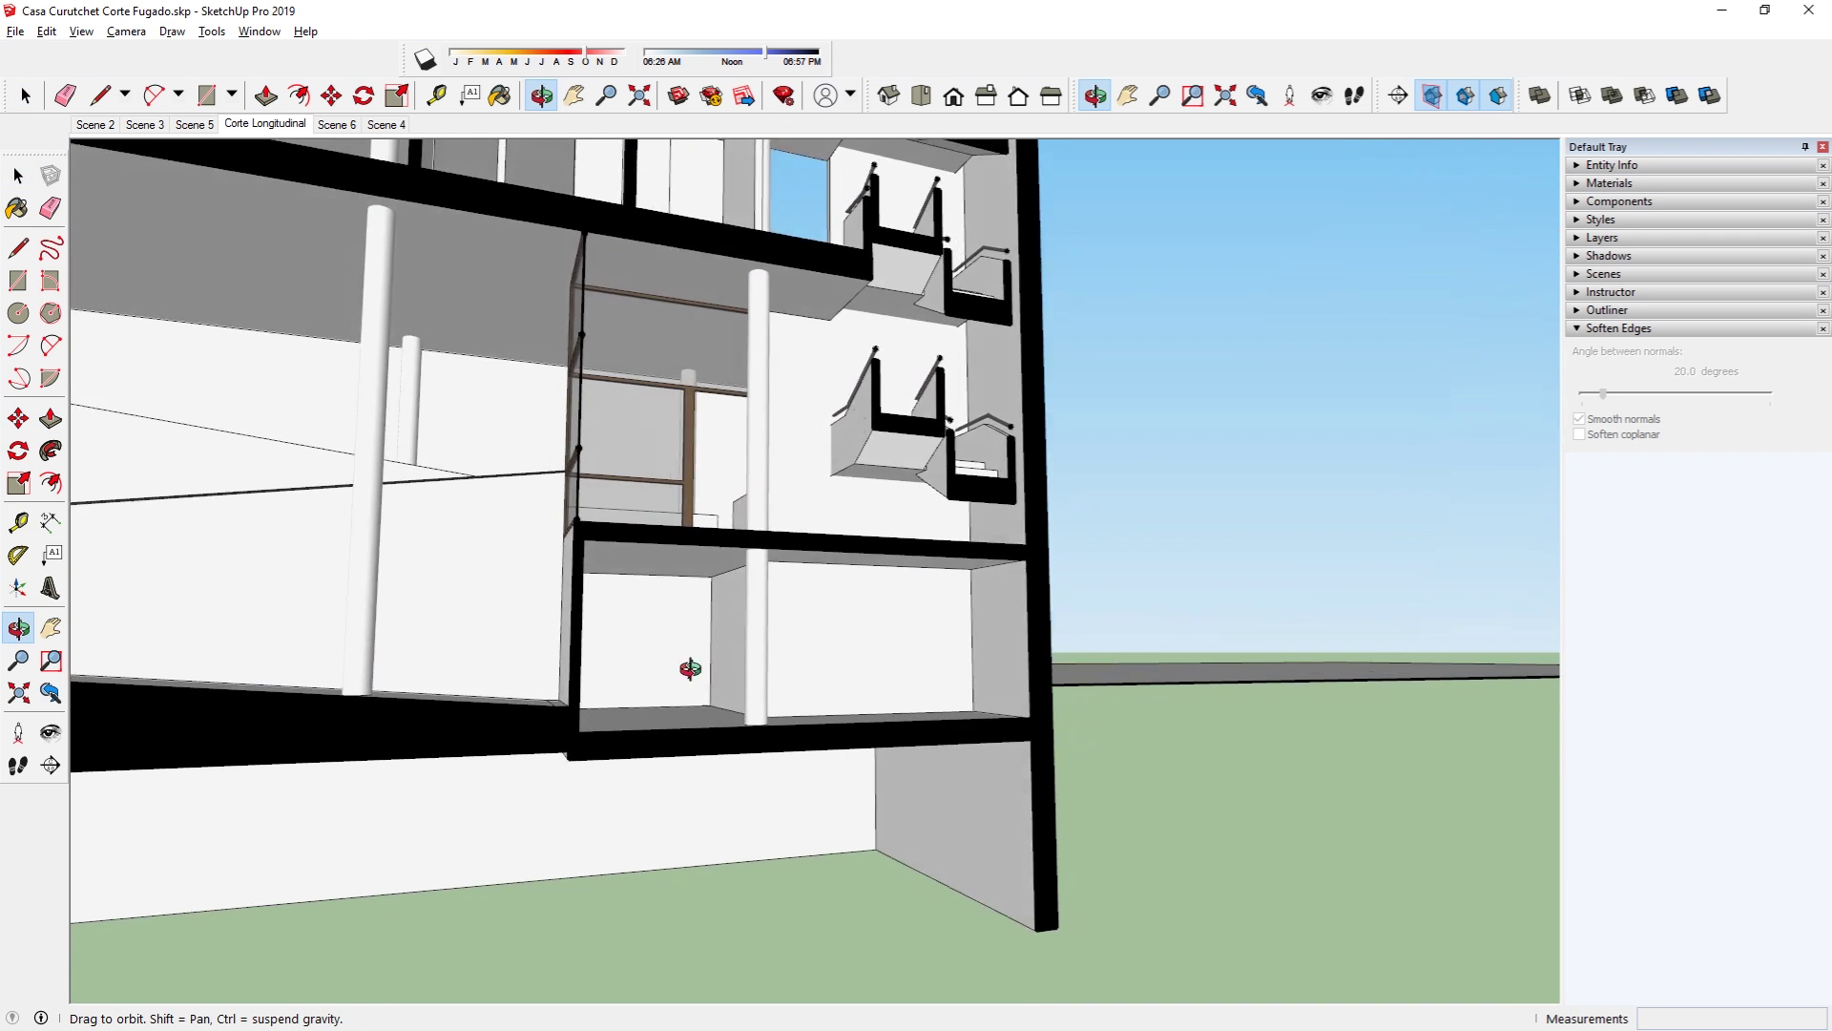
pyautogui.moveTo(687, 667)
pyautogui.mouseDown()
pyautogui.moveTo(532, 712)
pyautogui.moveTo(809, 589)
pyautogui.mouseUp()
pyautogui.press('space')
pyautogui.scroll(4, 754, 582)
pyautogui.press('p')
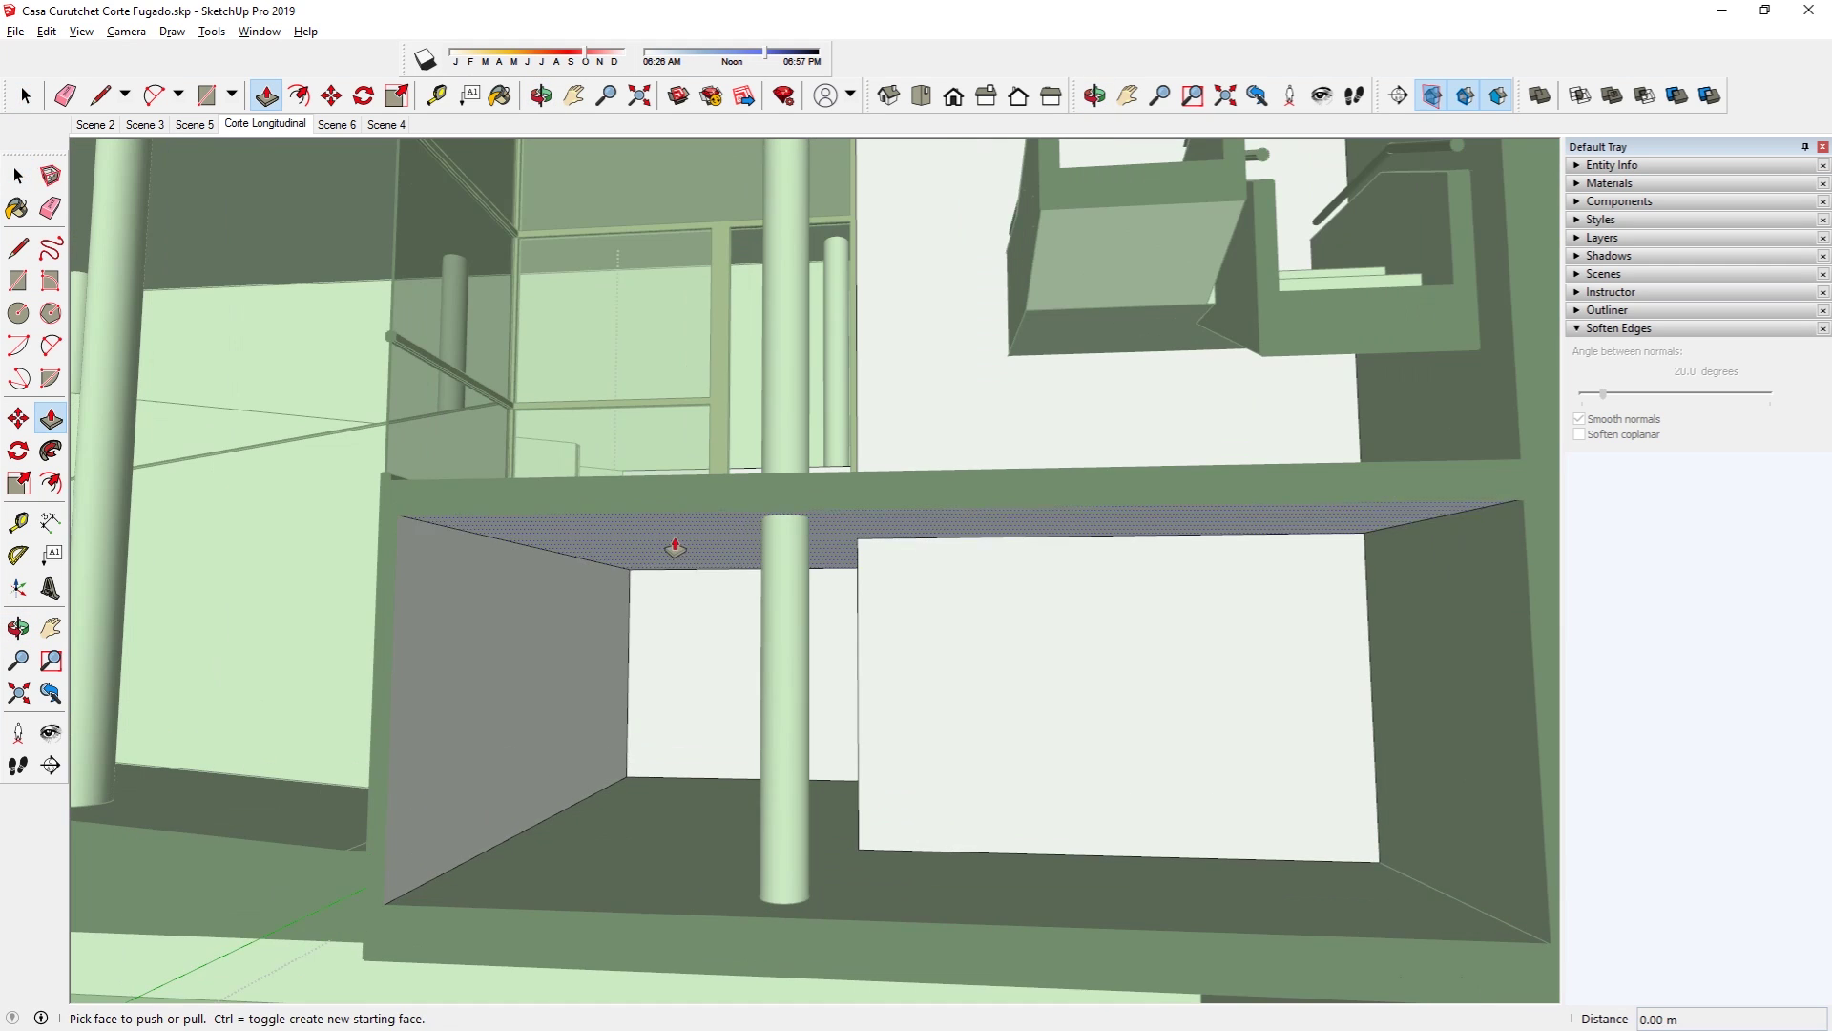
pyautogui.press('space')
pyautogui.scroll(-5, 926, 661)
pyautogui.scroll(-2, 1032, 541)
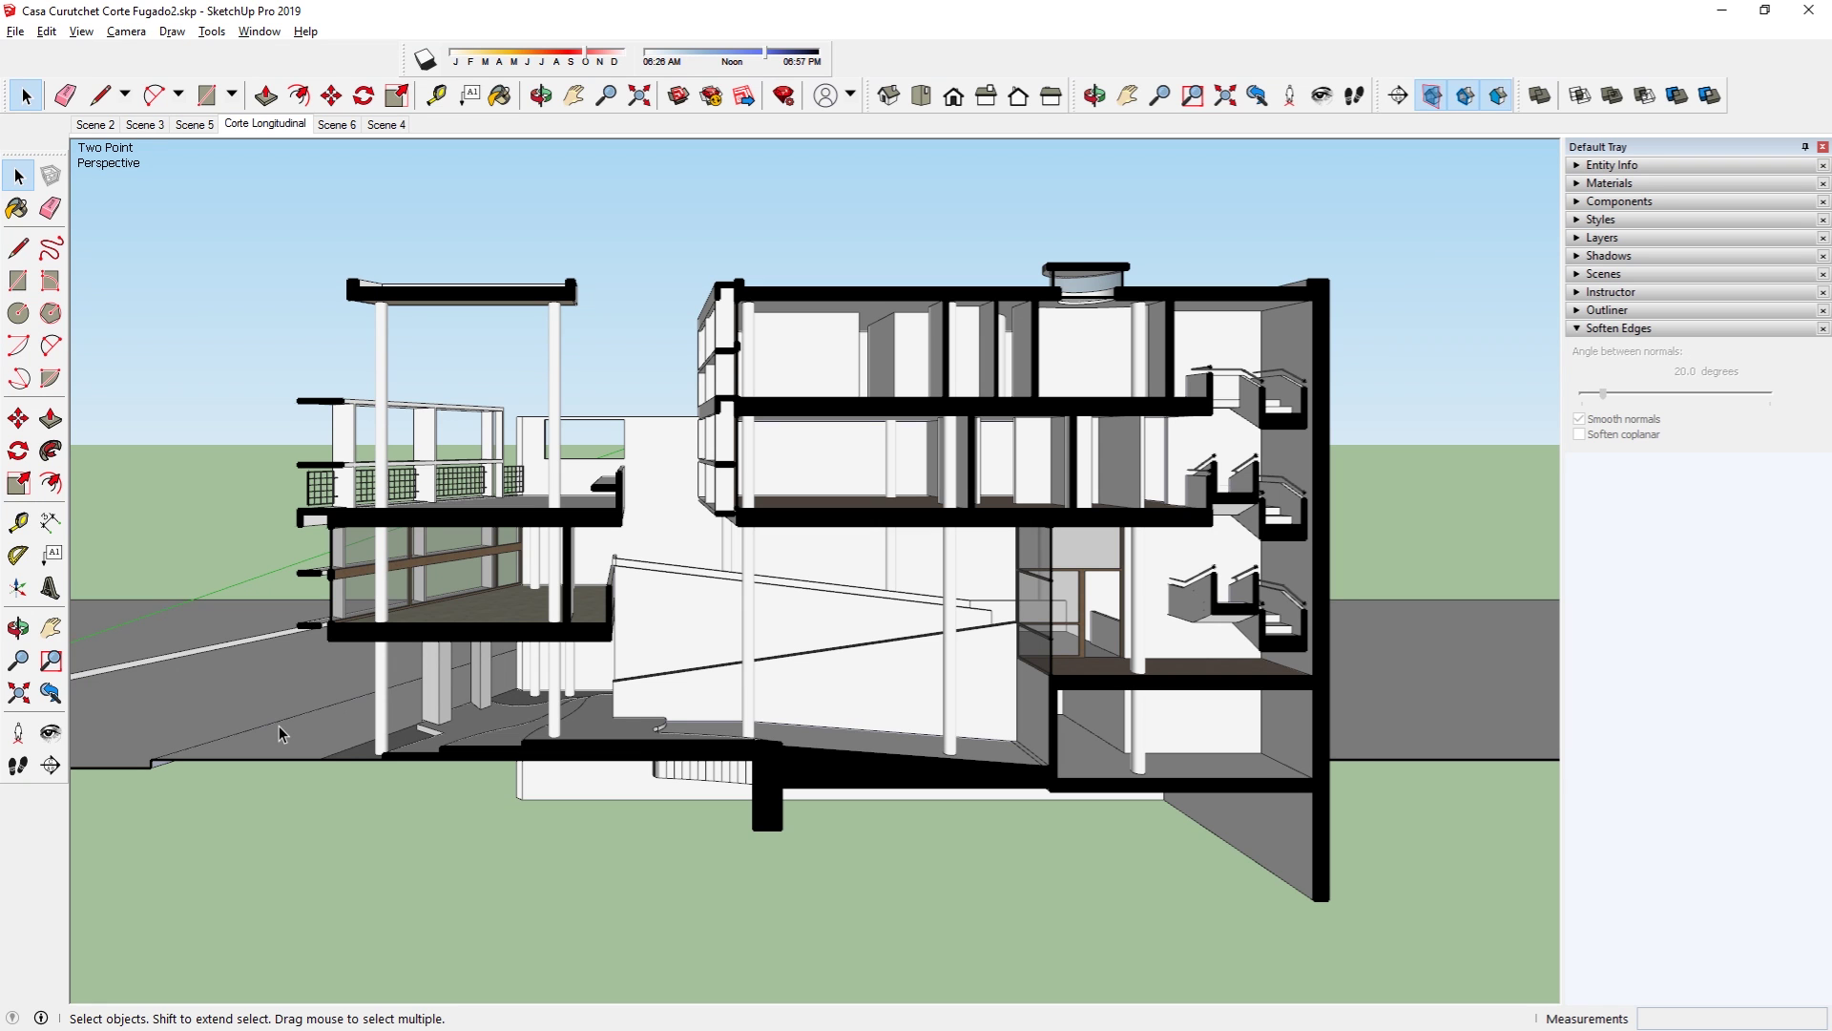
# Step: Start a 2D Graphic export with AutoCAD DWG as the file type
pyautogui.click(15, 31)
pyautogui.moveTo(172, 346)
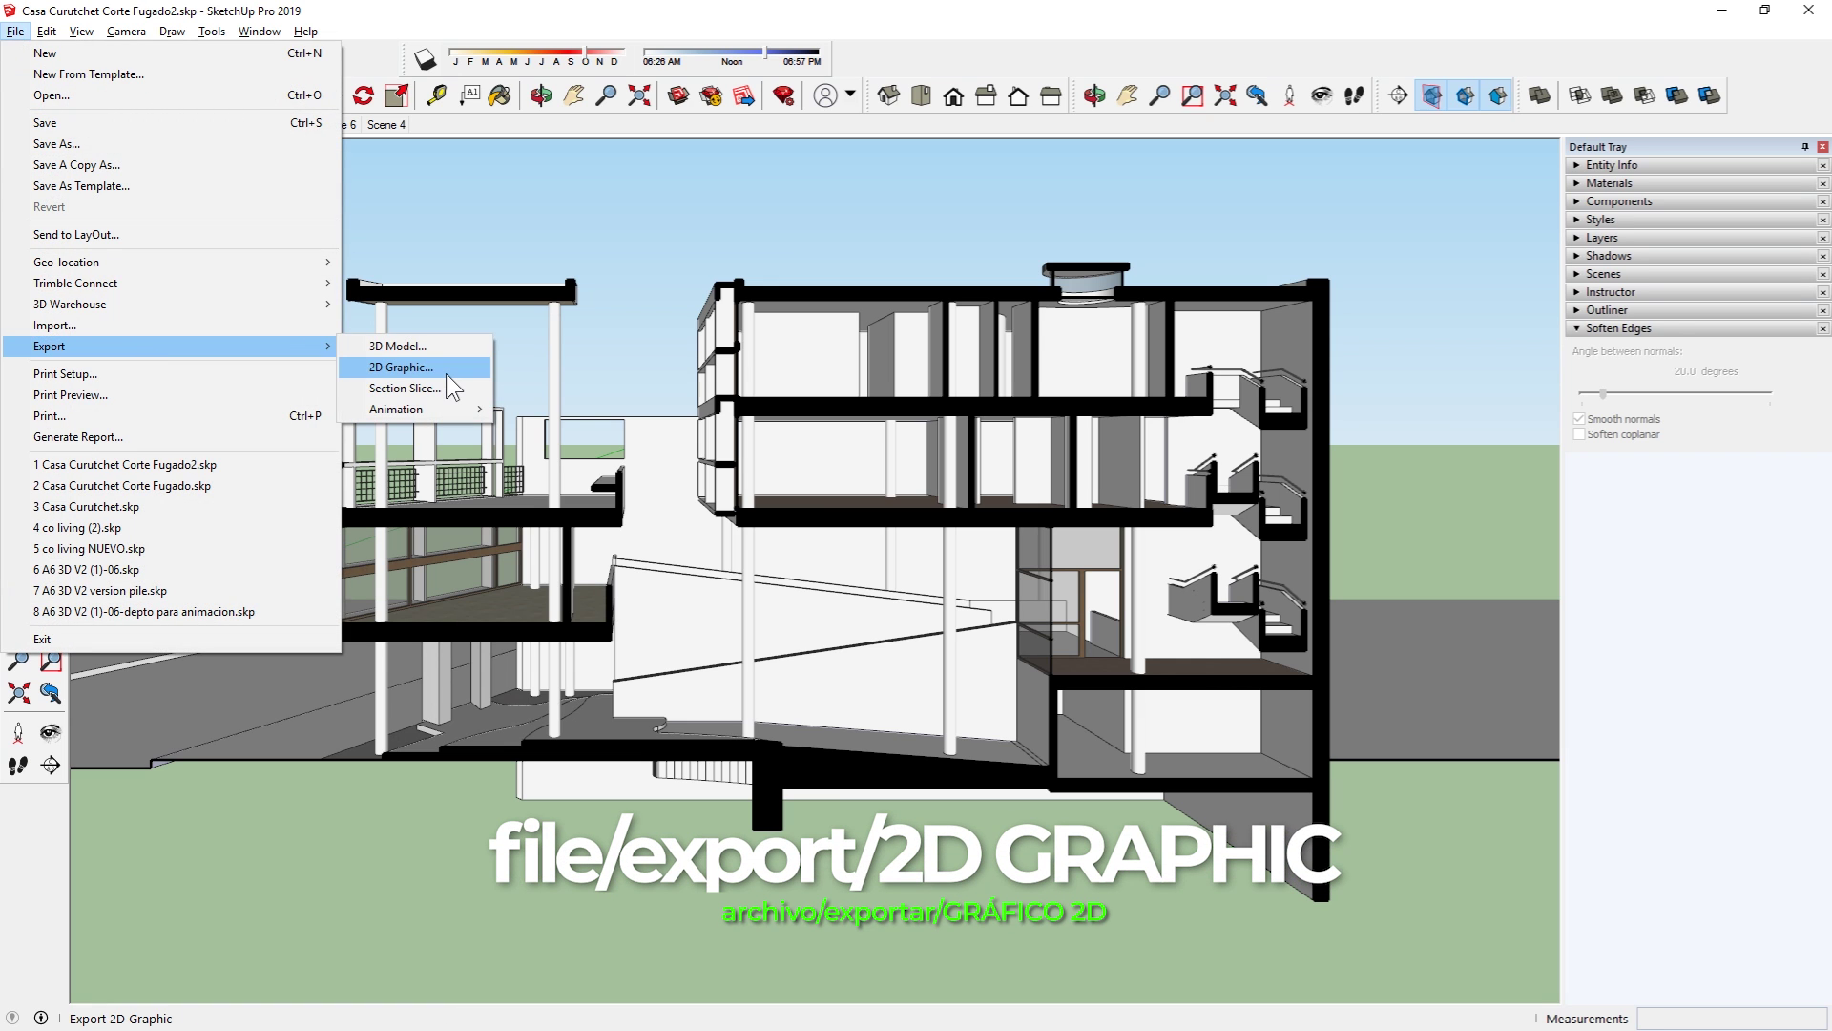
pyautogui.click(447, 375)
pyautogui.click(319, 745)
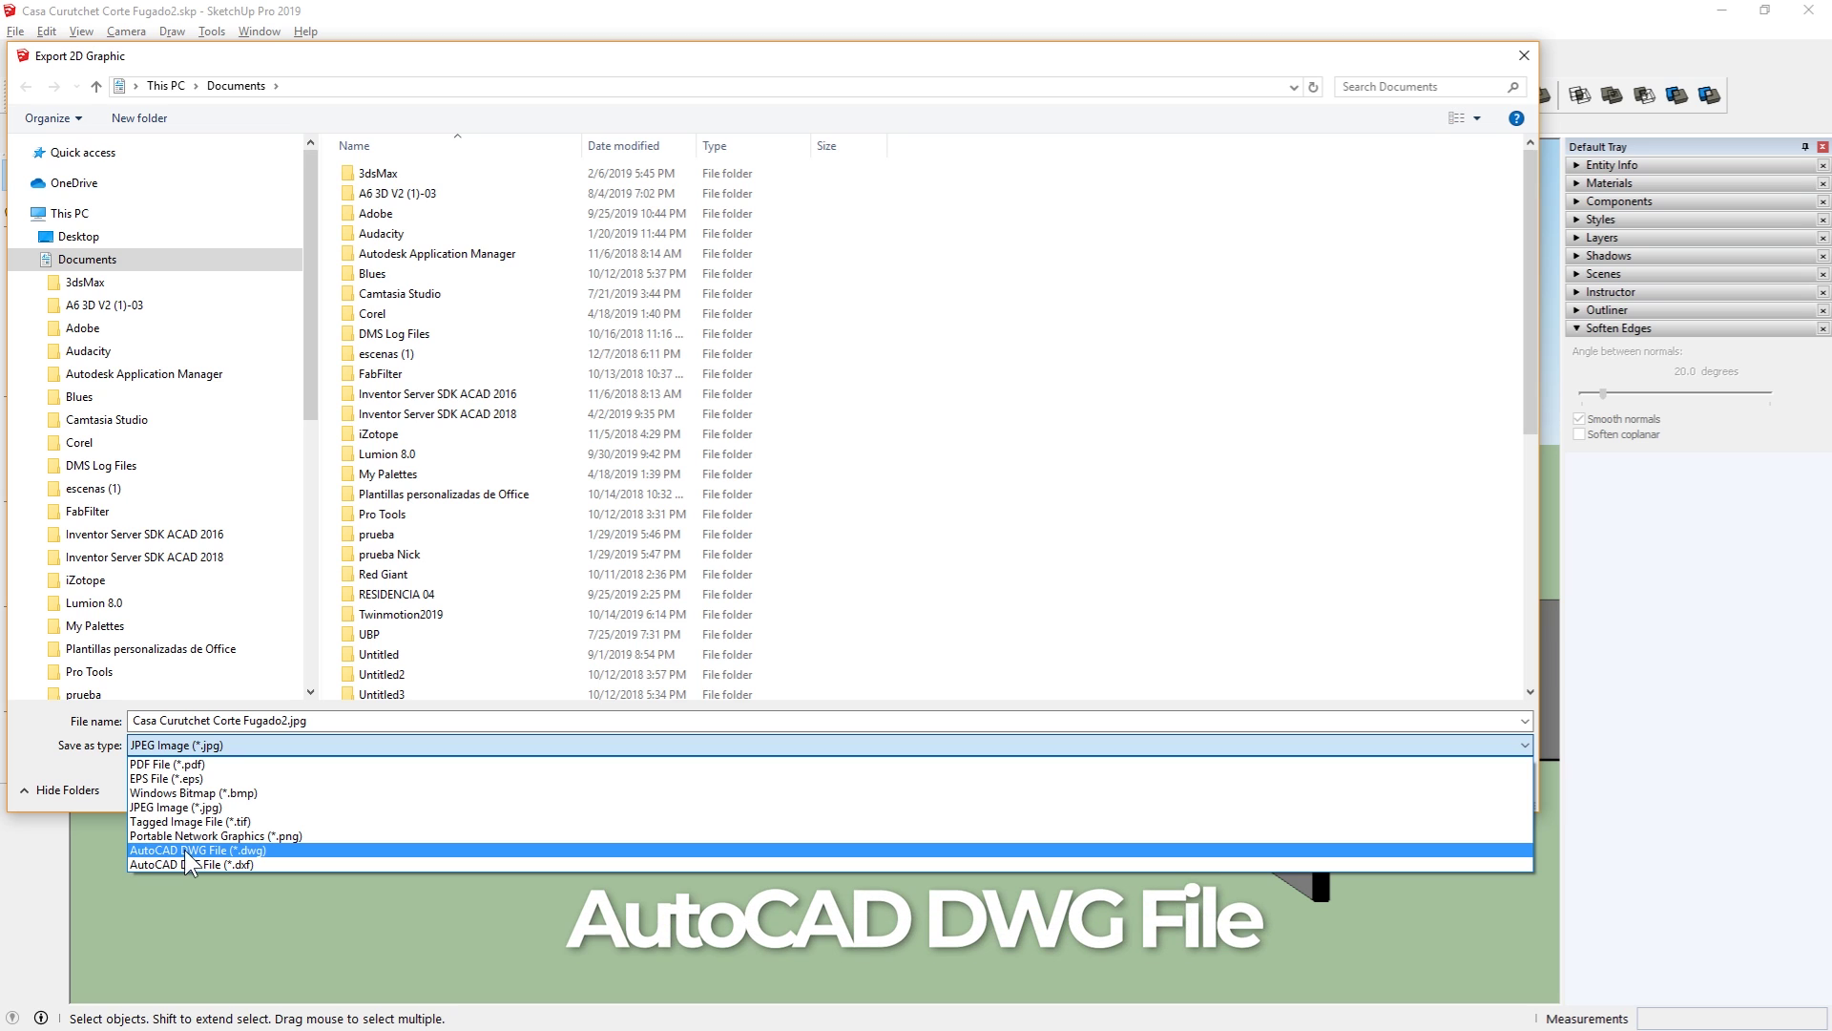
pyautogui.click(285, 849)
# Step: Set the DWG export options to AutoCAD 2018 with Show extensions turned off
pyautogui.click(1291, 788)
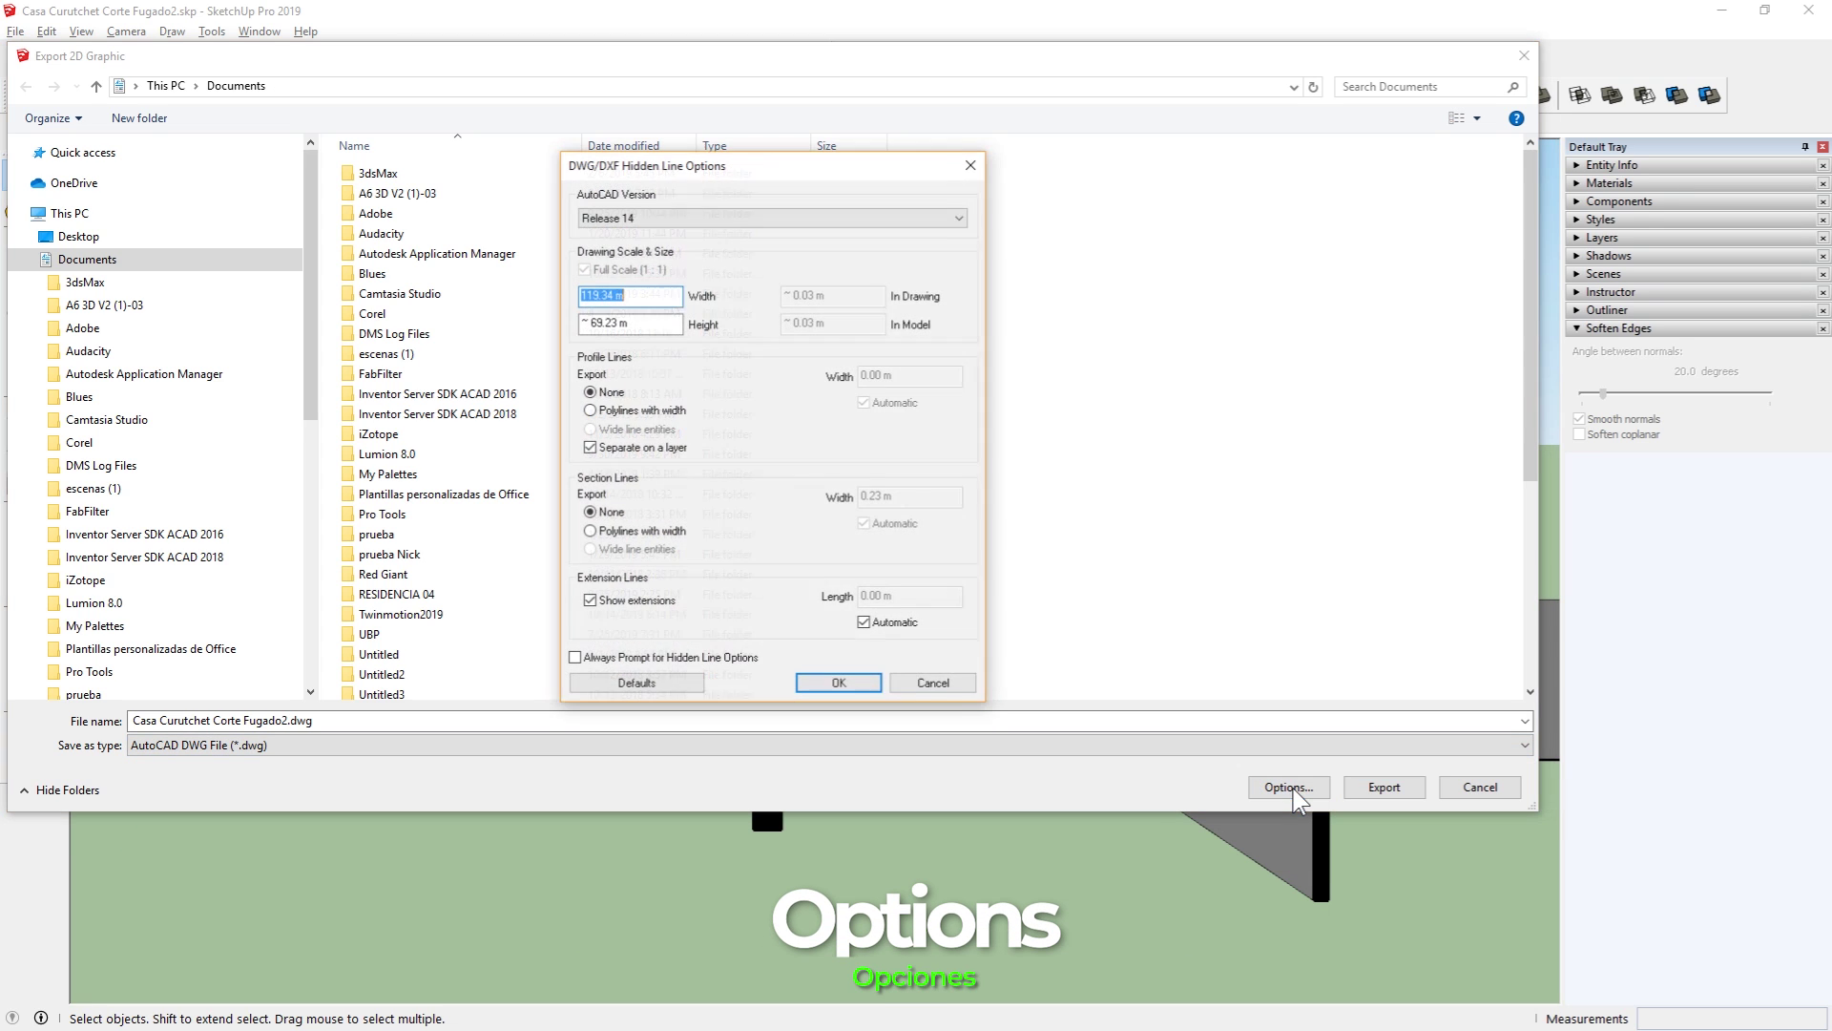
pyautogui.click(696, 217)
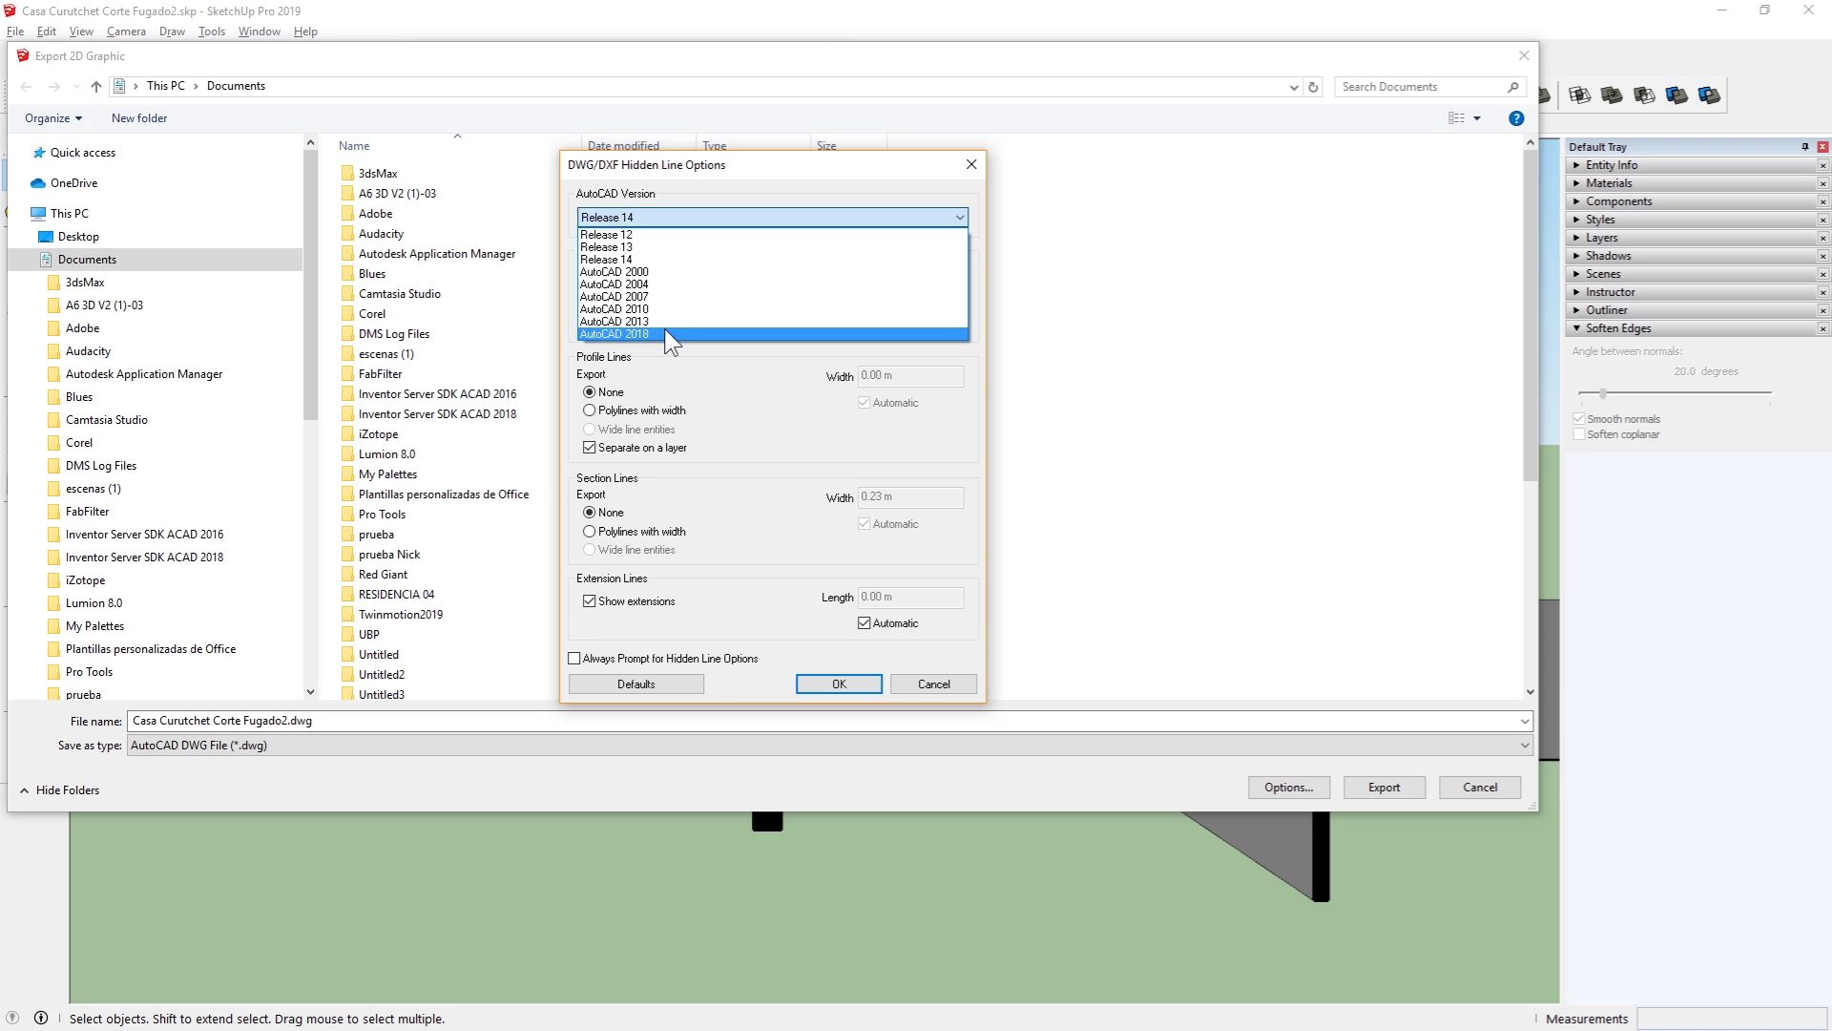
pyautogui.click(670, 335)
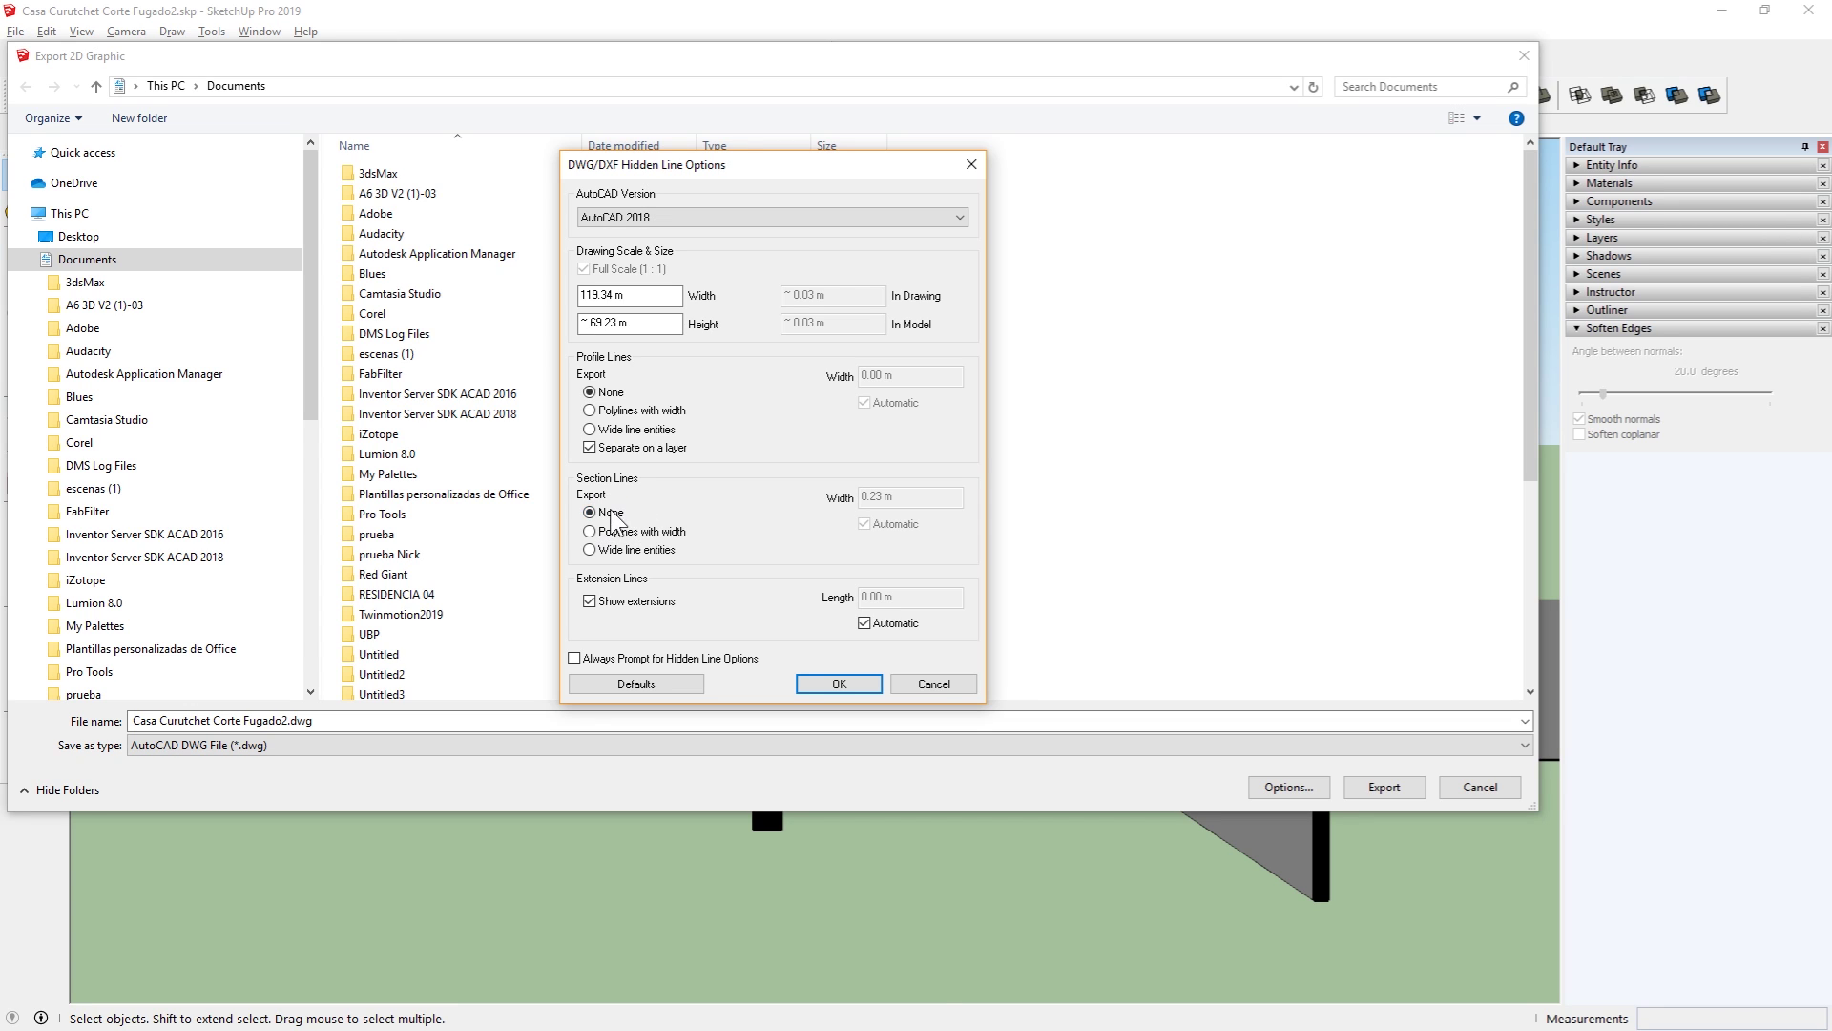
pyautogui.click(589, 603)
pyautogui.click(839, 684)
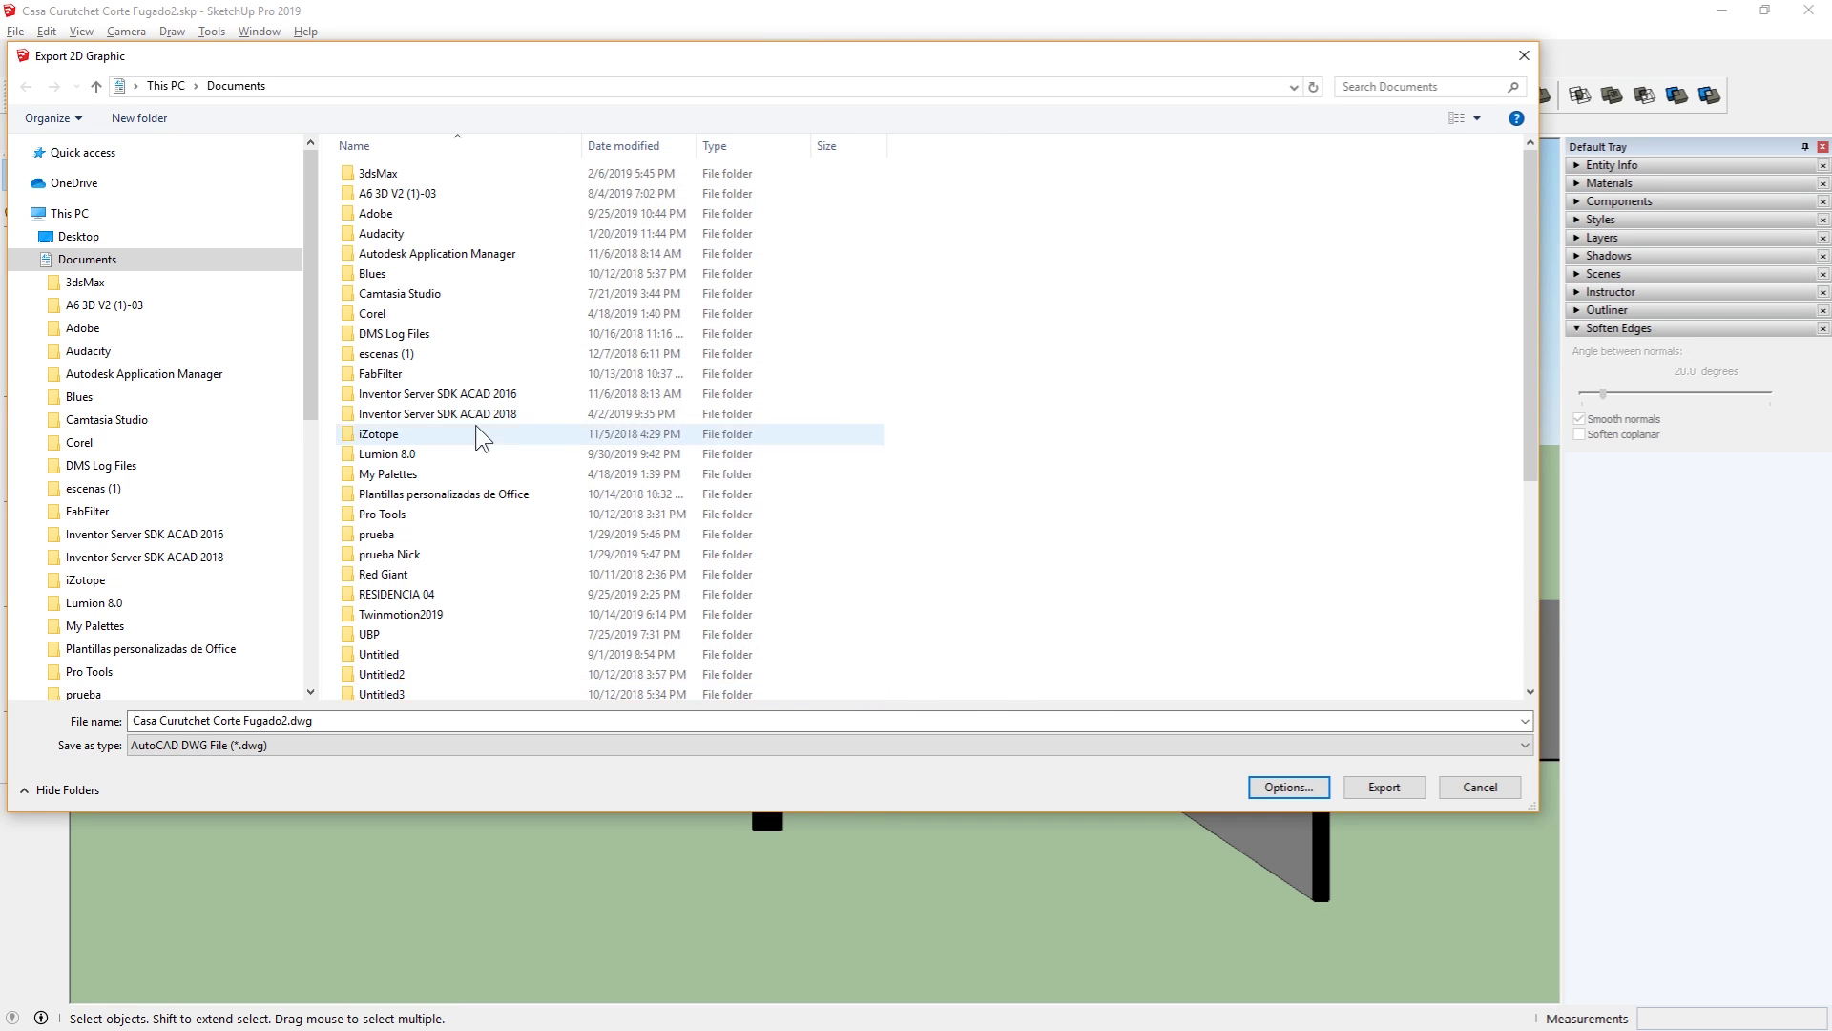
# Step: Create a 'Corte Fugado Files' folder inside 30-03-FILES and open it for the export
pyautogui.click(163, 483)
pyautogui.doubleClick(408, 233)
pyautogui.hotkey('ctrl', 'shift', 'n')
pyautogui.write('Corte Fugado Files')
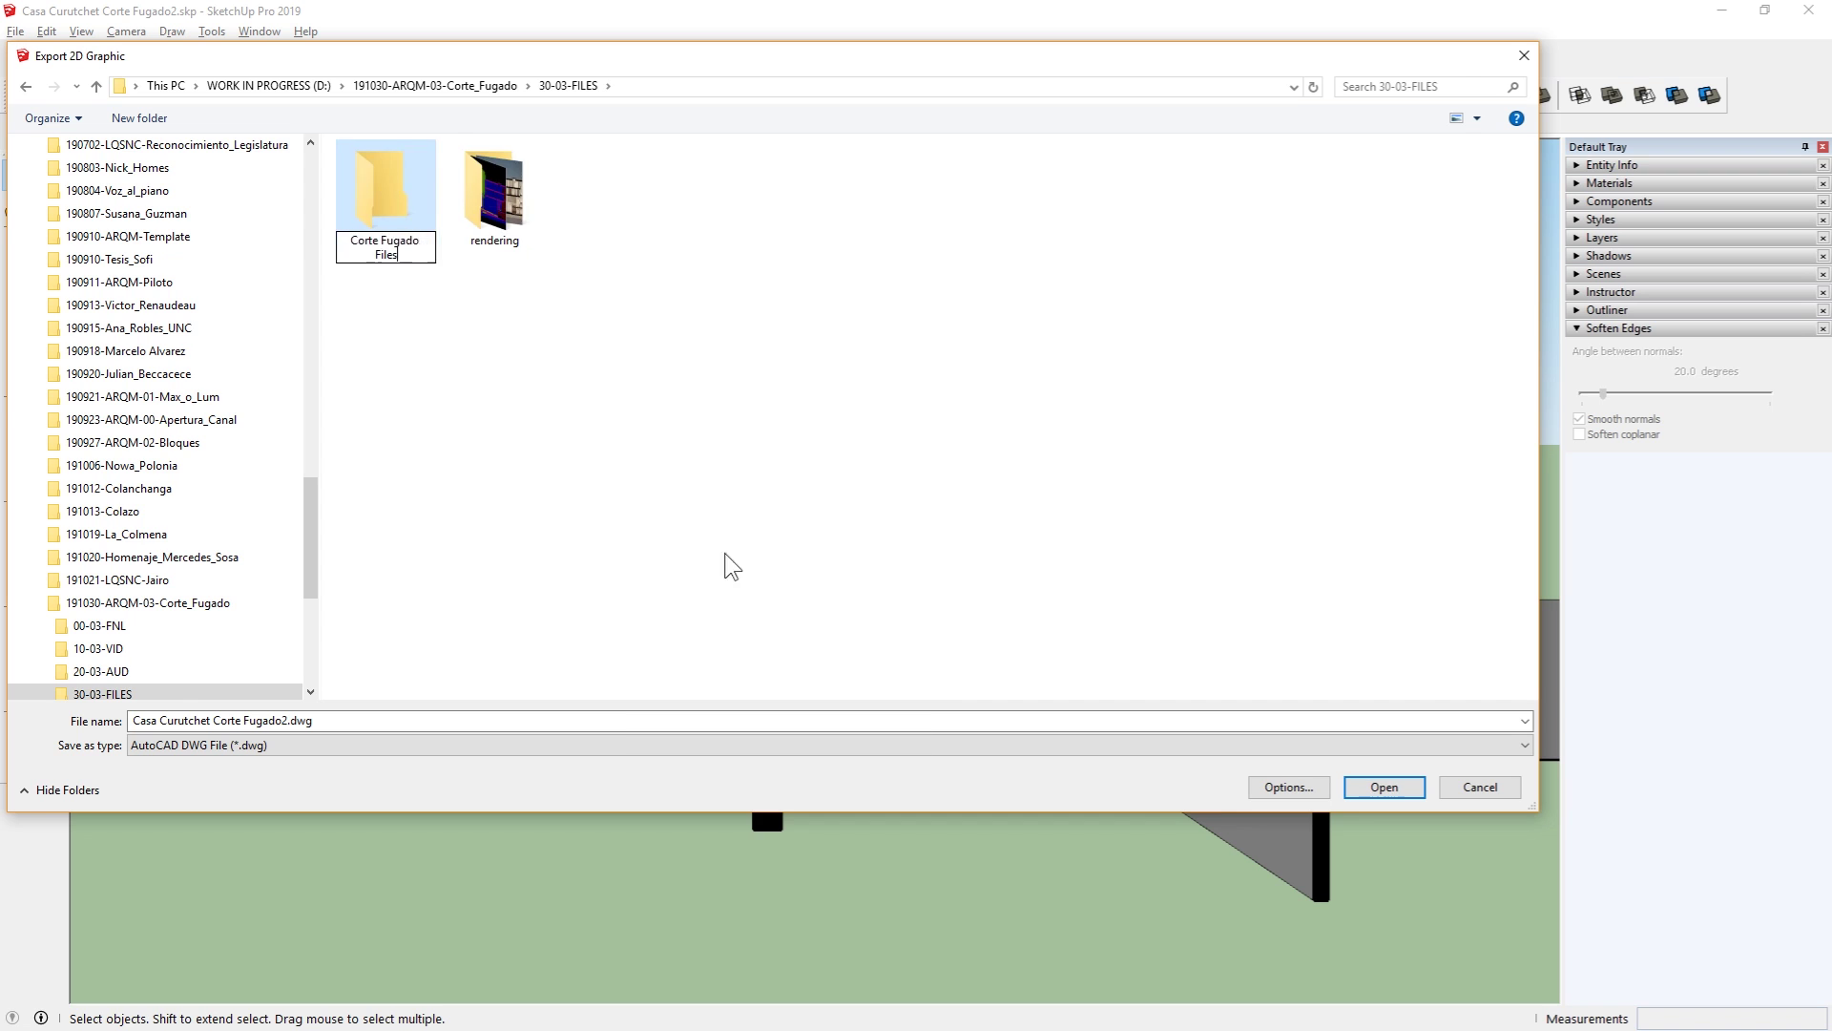
pyautogui.press('Return')
pyautogui.press('Return')
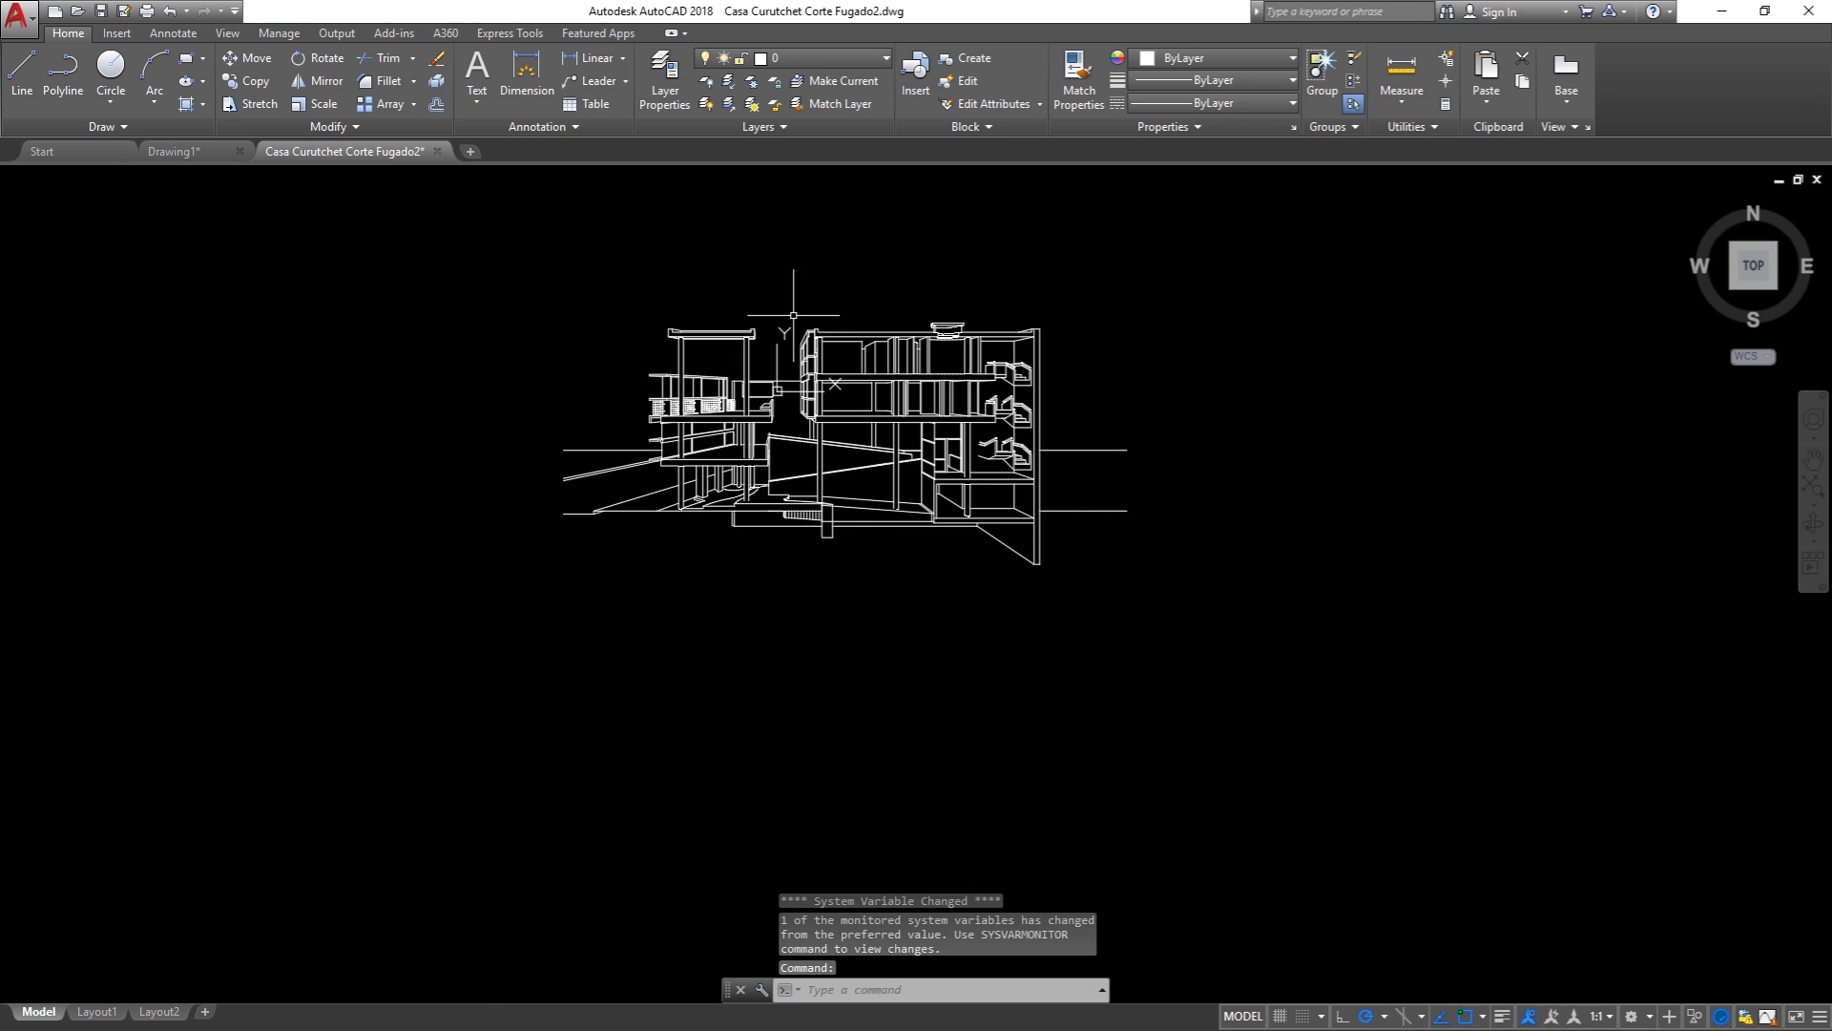
# Step: Zoom and pan the DWG, checking it in isometric and then top view
pyautogui.scroll(1, 773, 353)
pyautogui.scroll(1, 1011, 506)
pyautogui.scroll(1, 1121, 506)
pyautogui.moveTo(1183, 501); pyautogui.dragTo(1177, 491, button='middle')
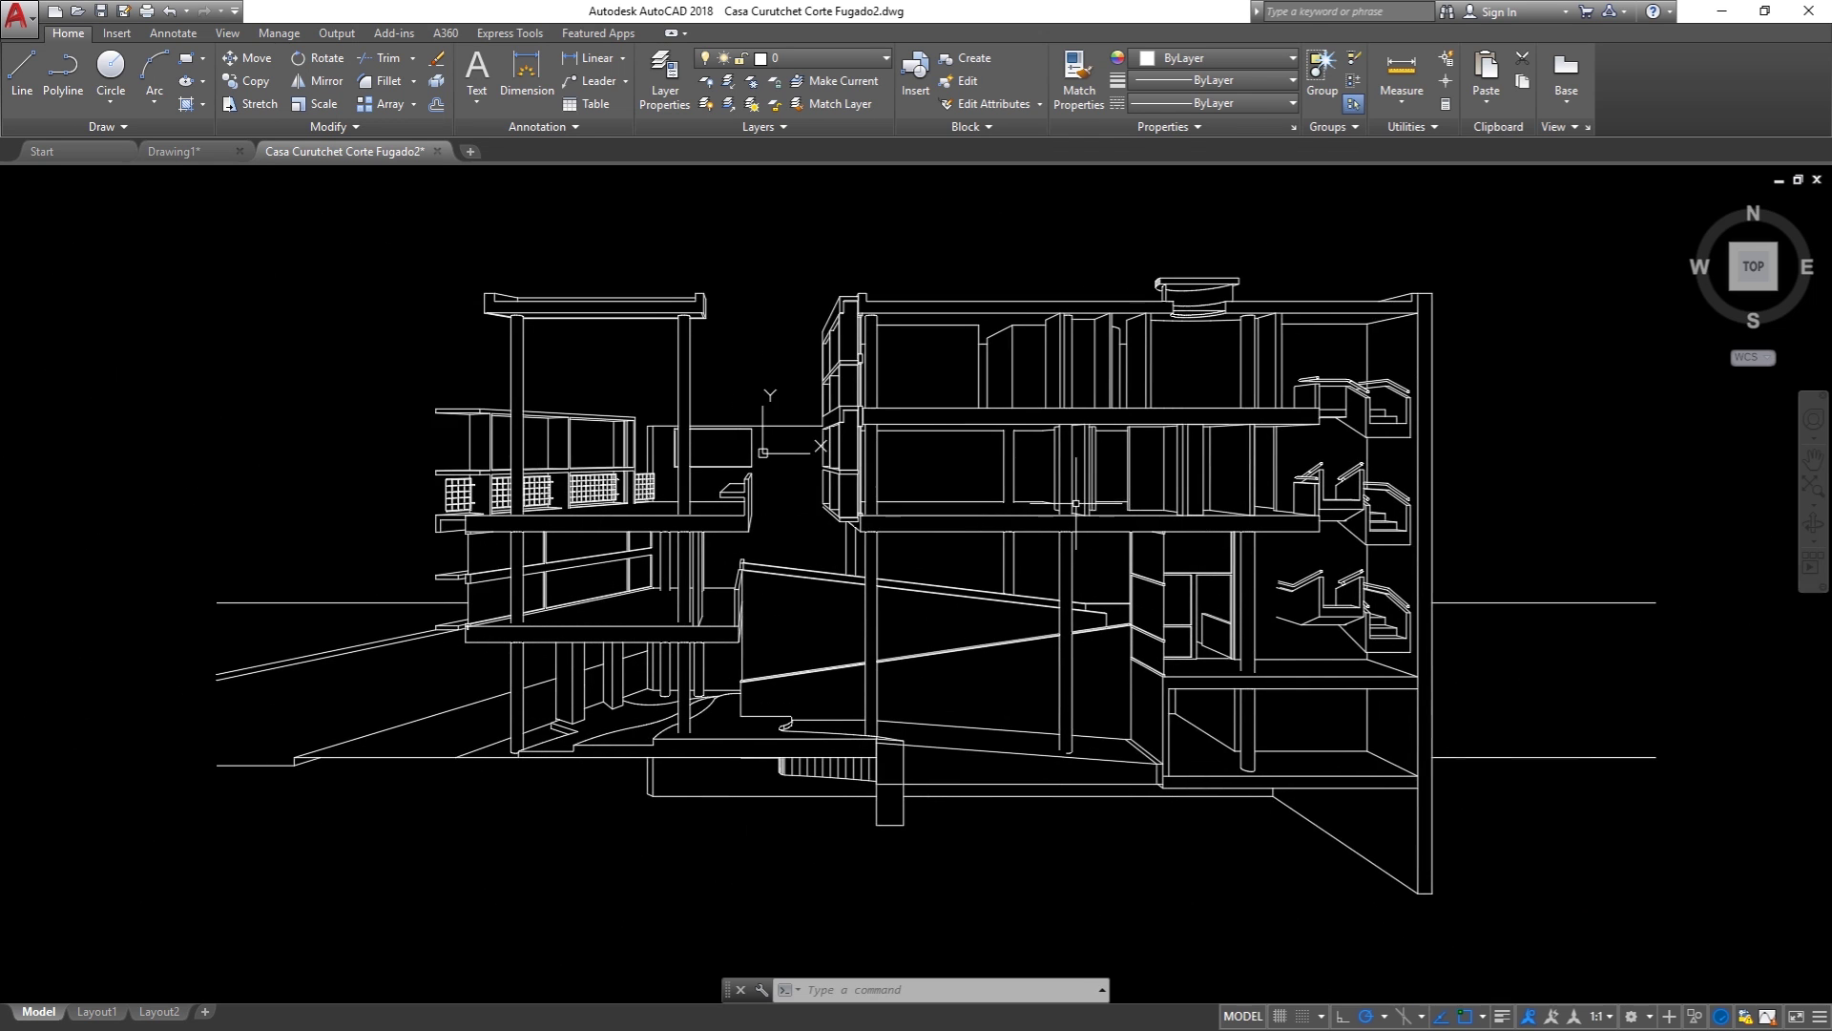
pyautogui.moveTo(1102, 487); pyautogui.dragTo(988, 491, button='middle')
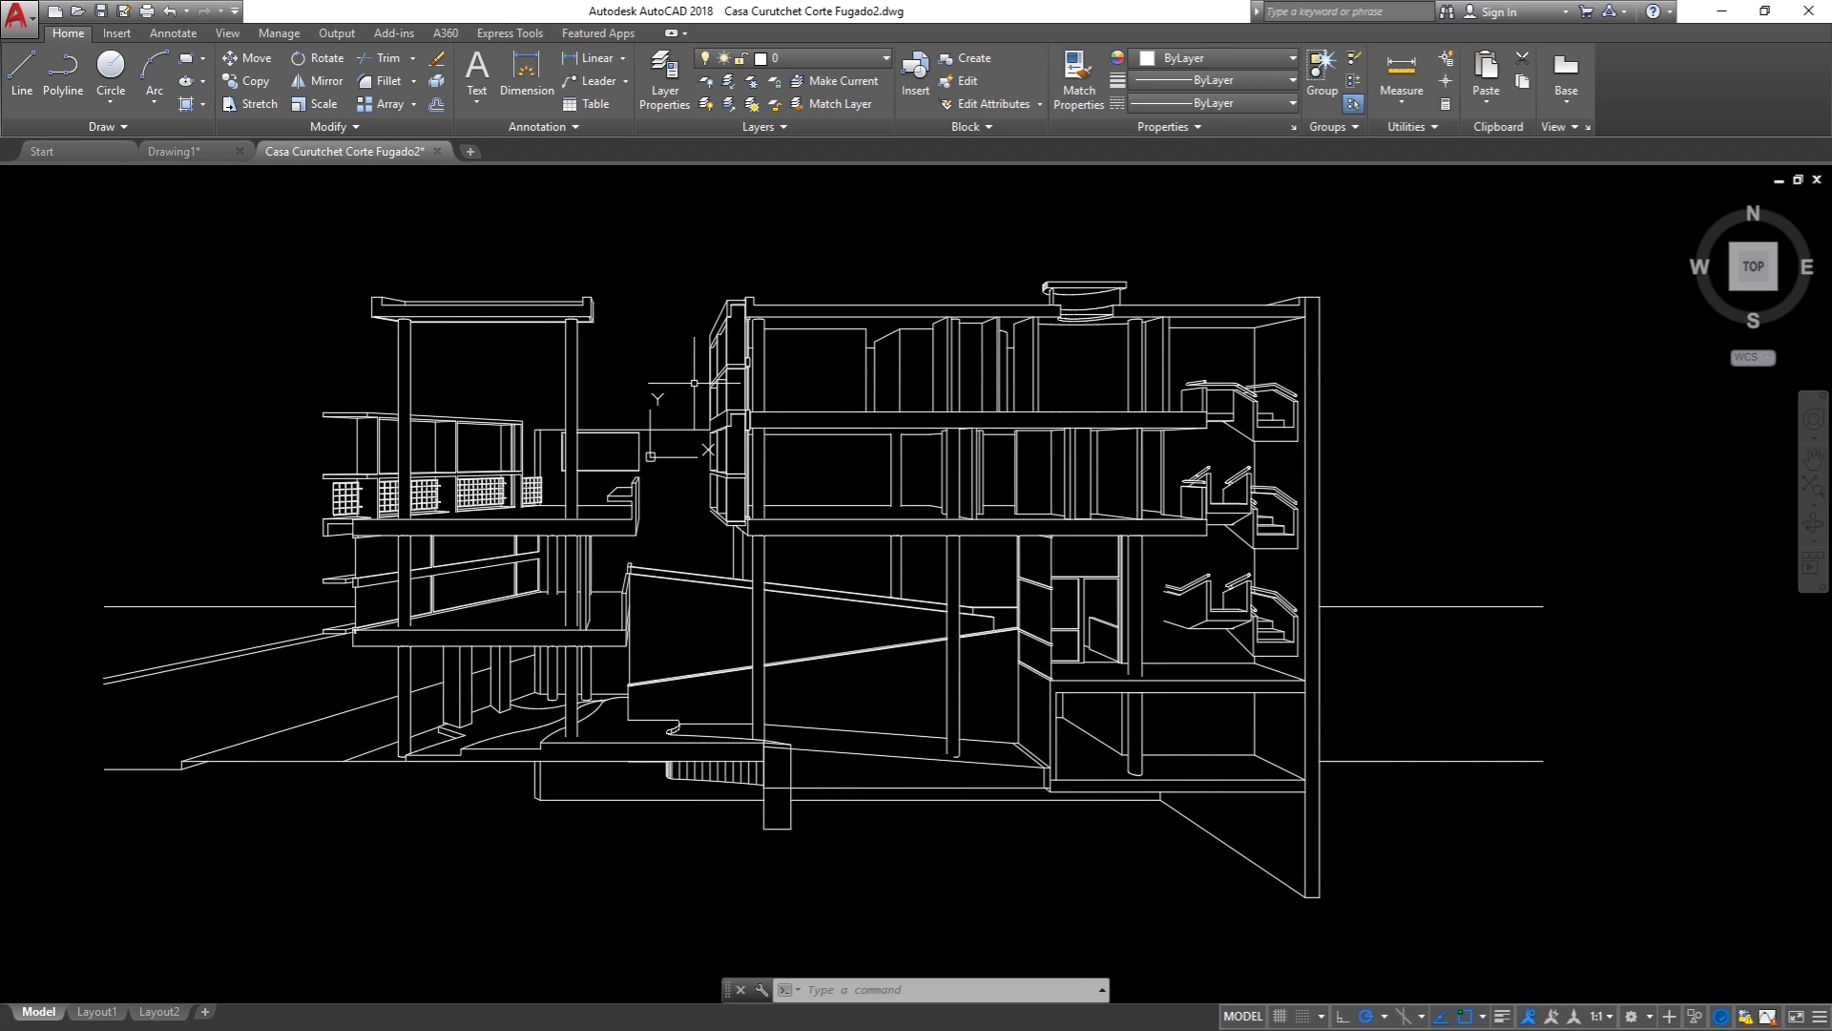
pyautogui.moveTo(1752, 266)
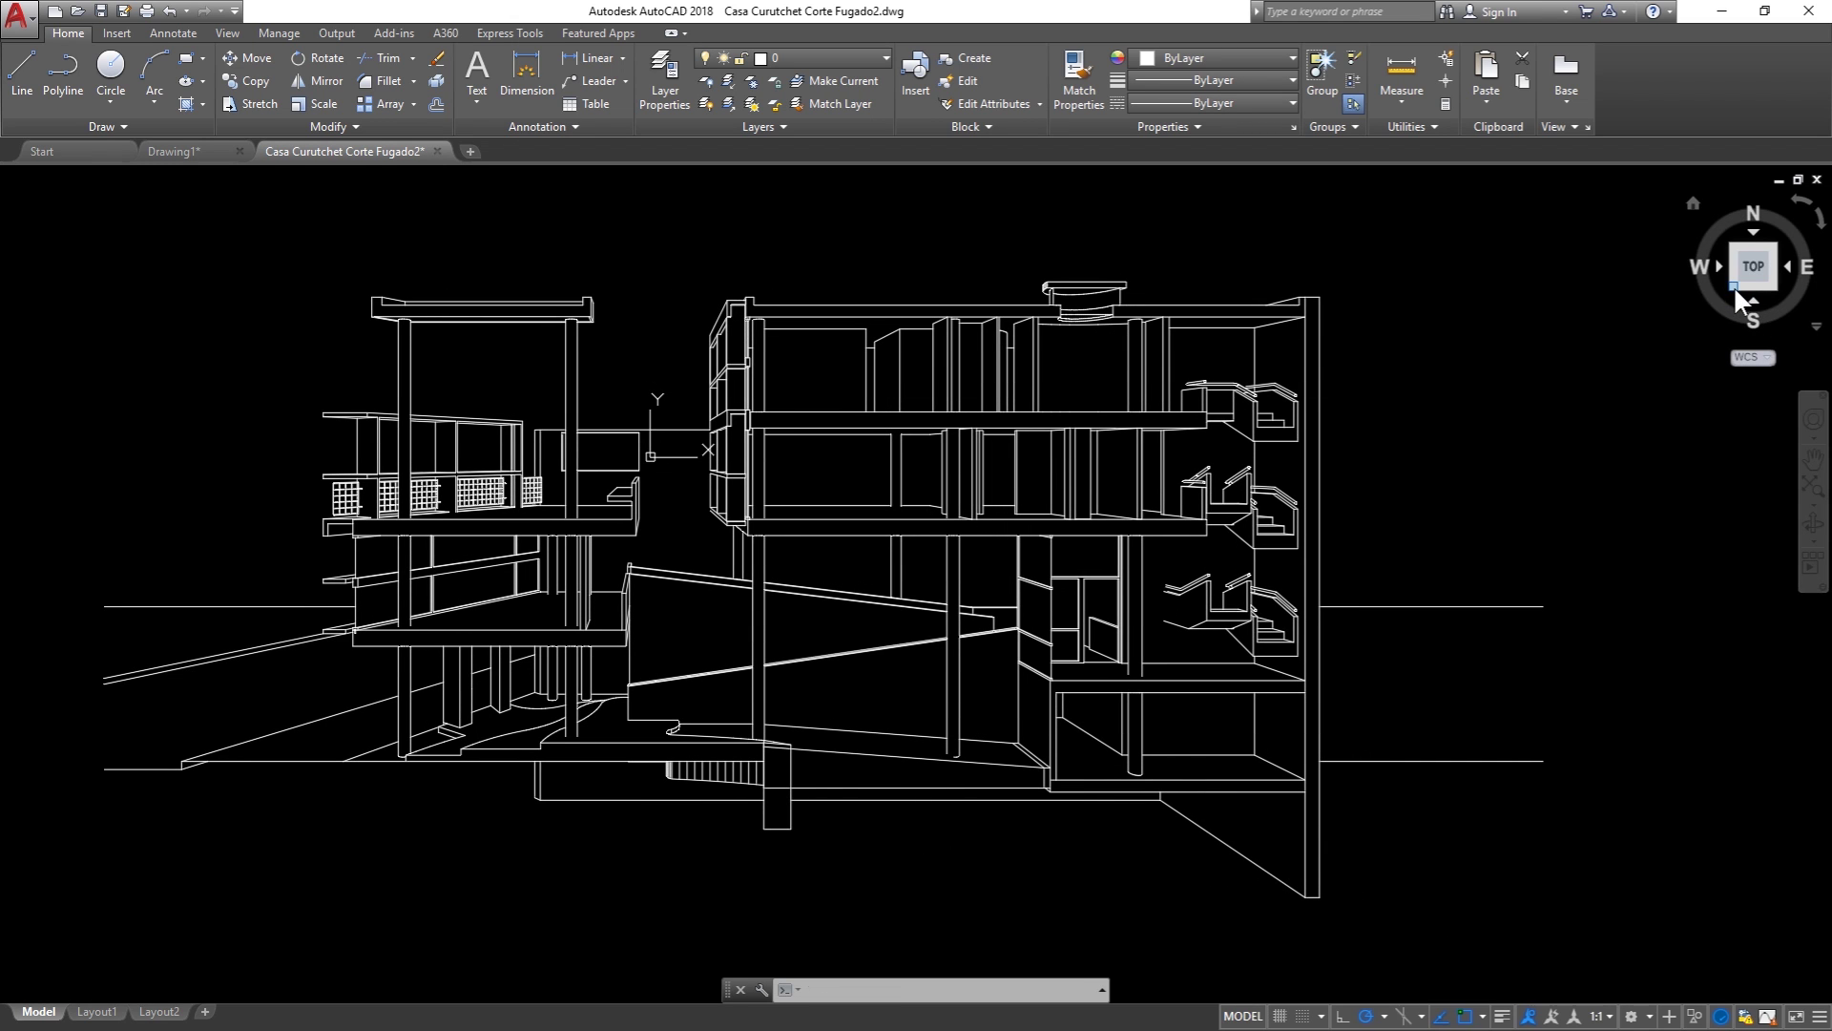
pyautogui.click(1733, 285)
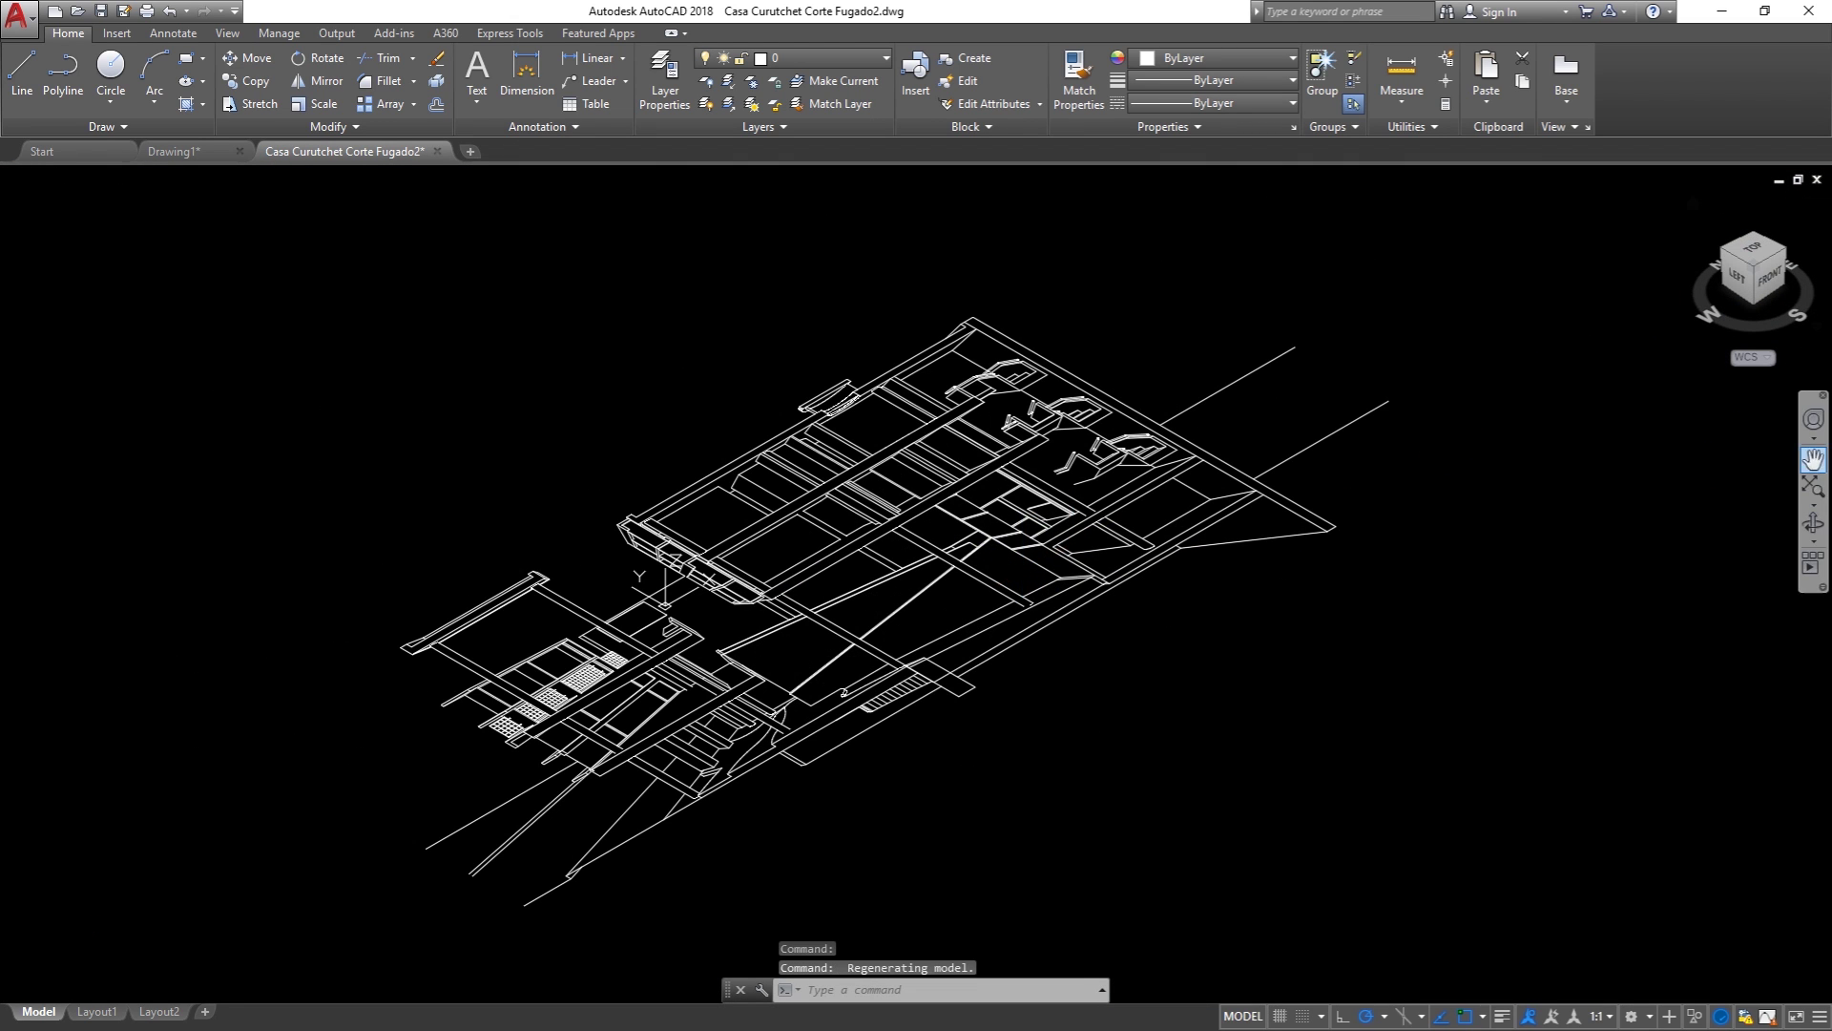
pyautogui.click(1725, 252)
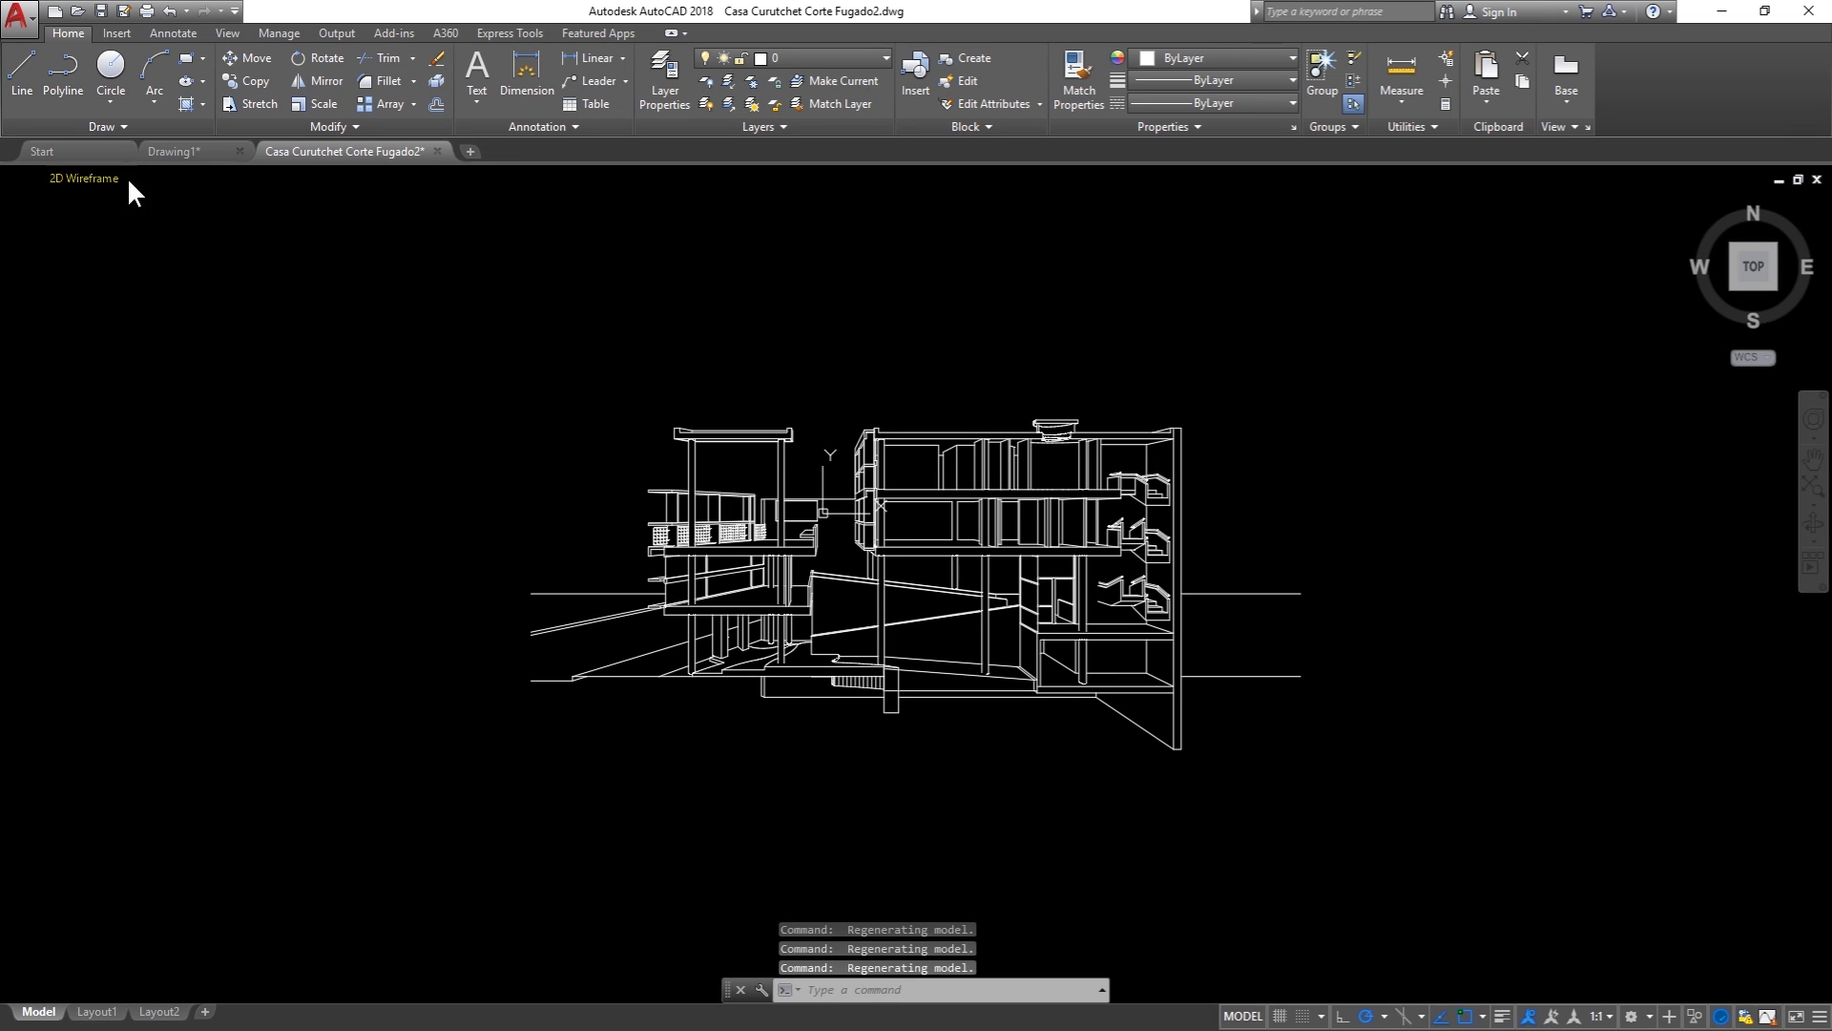
pyautogui.scroll(4, 1030, 603)
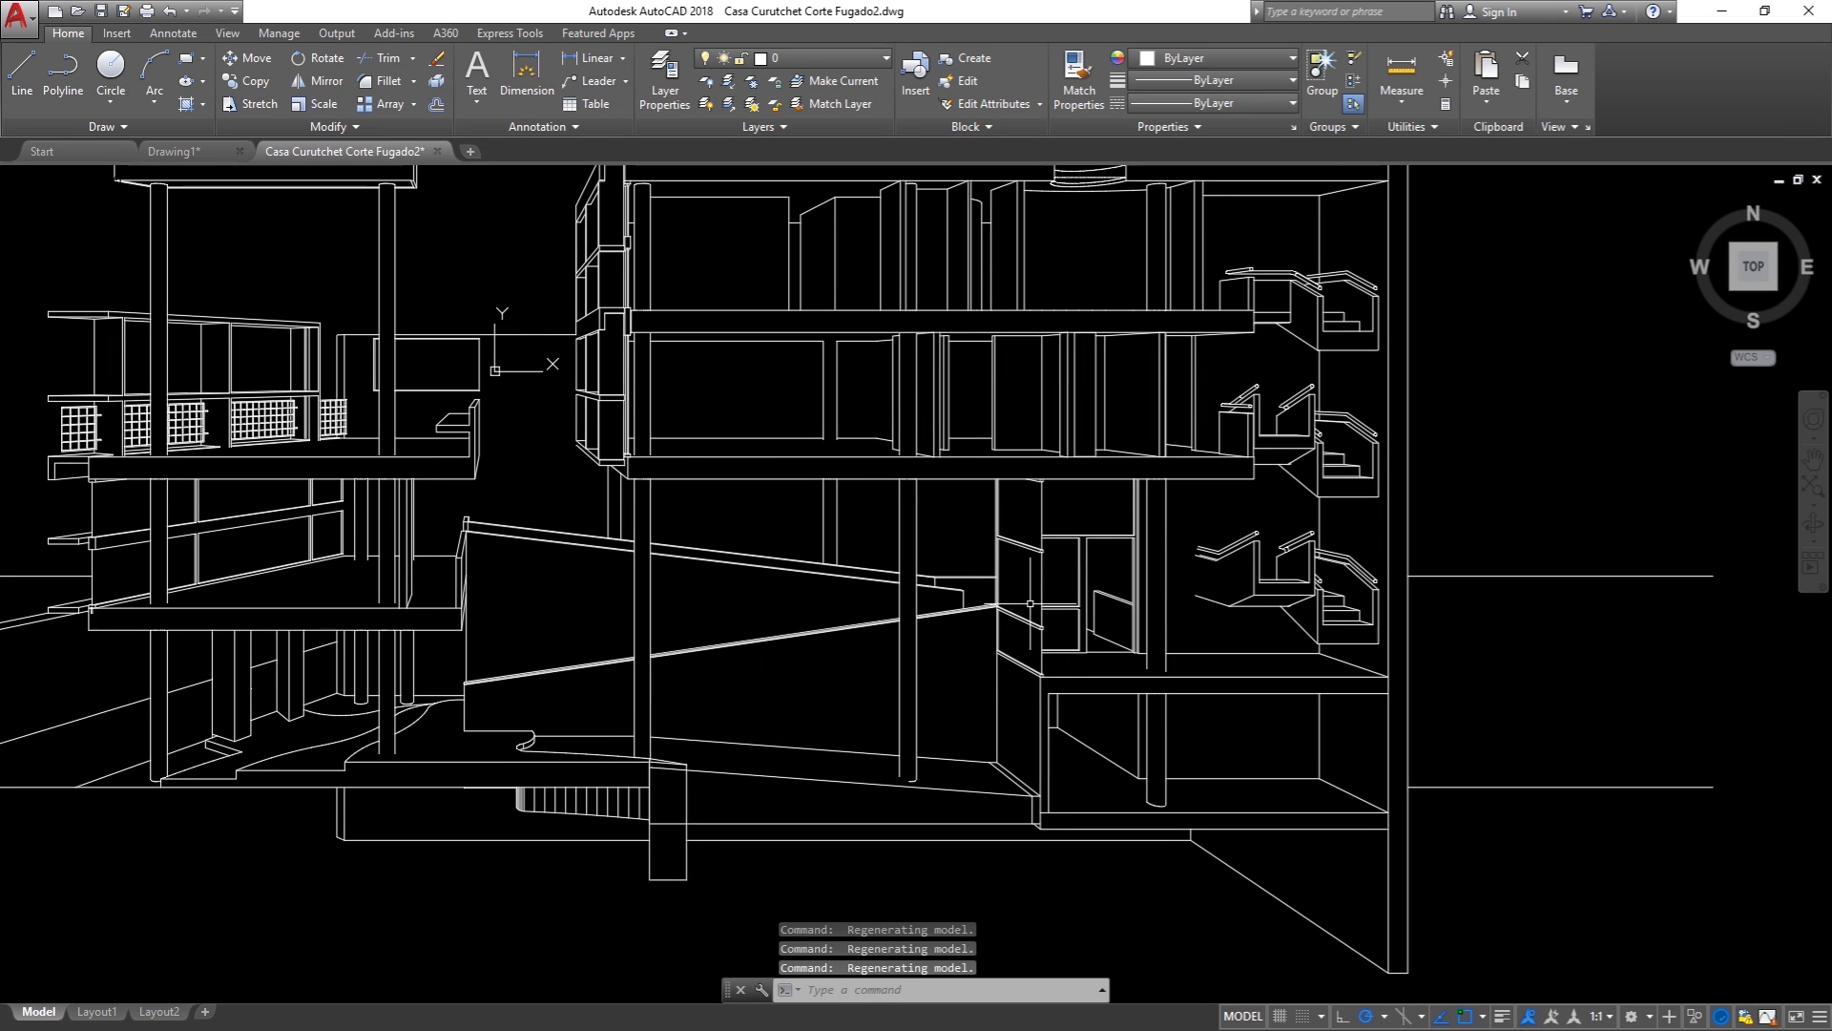
# Step: Select the section-cut floor and vertical lines to check them, then clear the selection
pyautogui.click(873, 456)
pyautogui.click(886, 488)
pyautogui.click(821, 497)
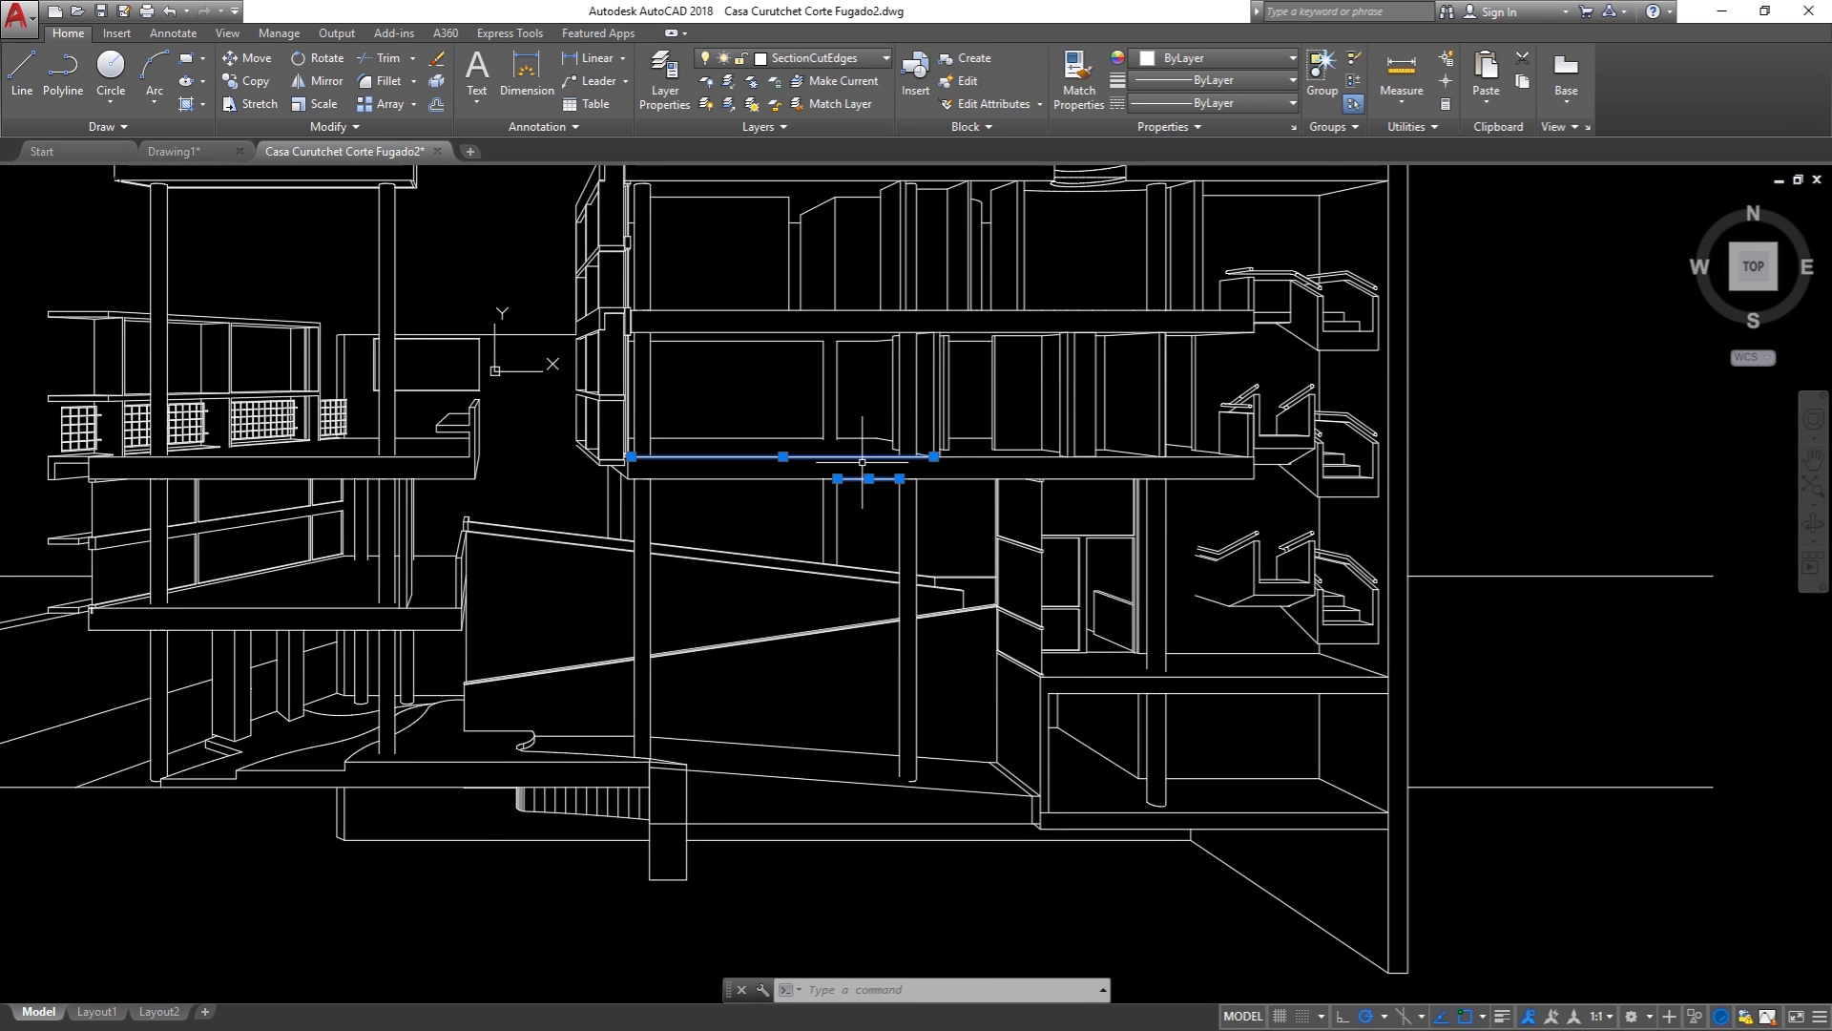
pyautogui.click(860, 494)
pyautogui.click(931, 697)
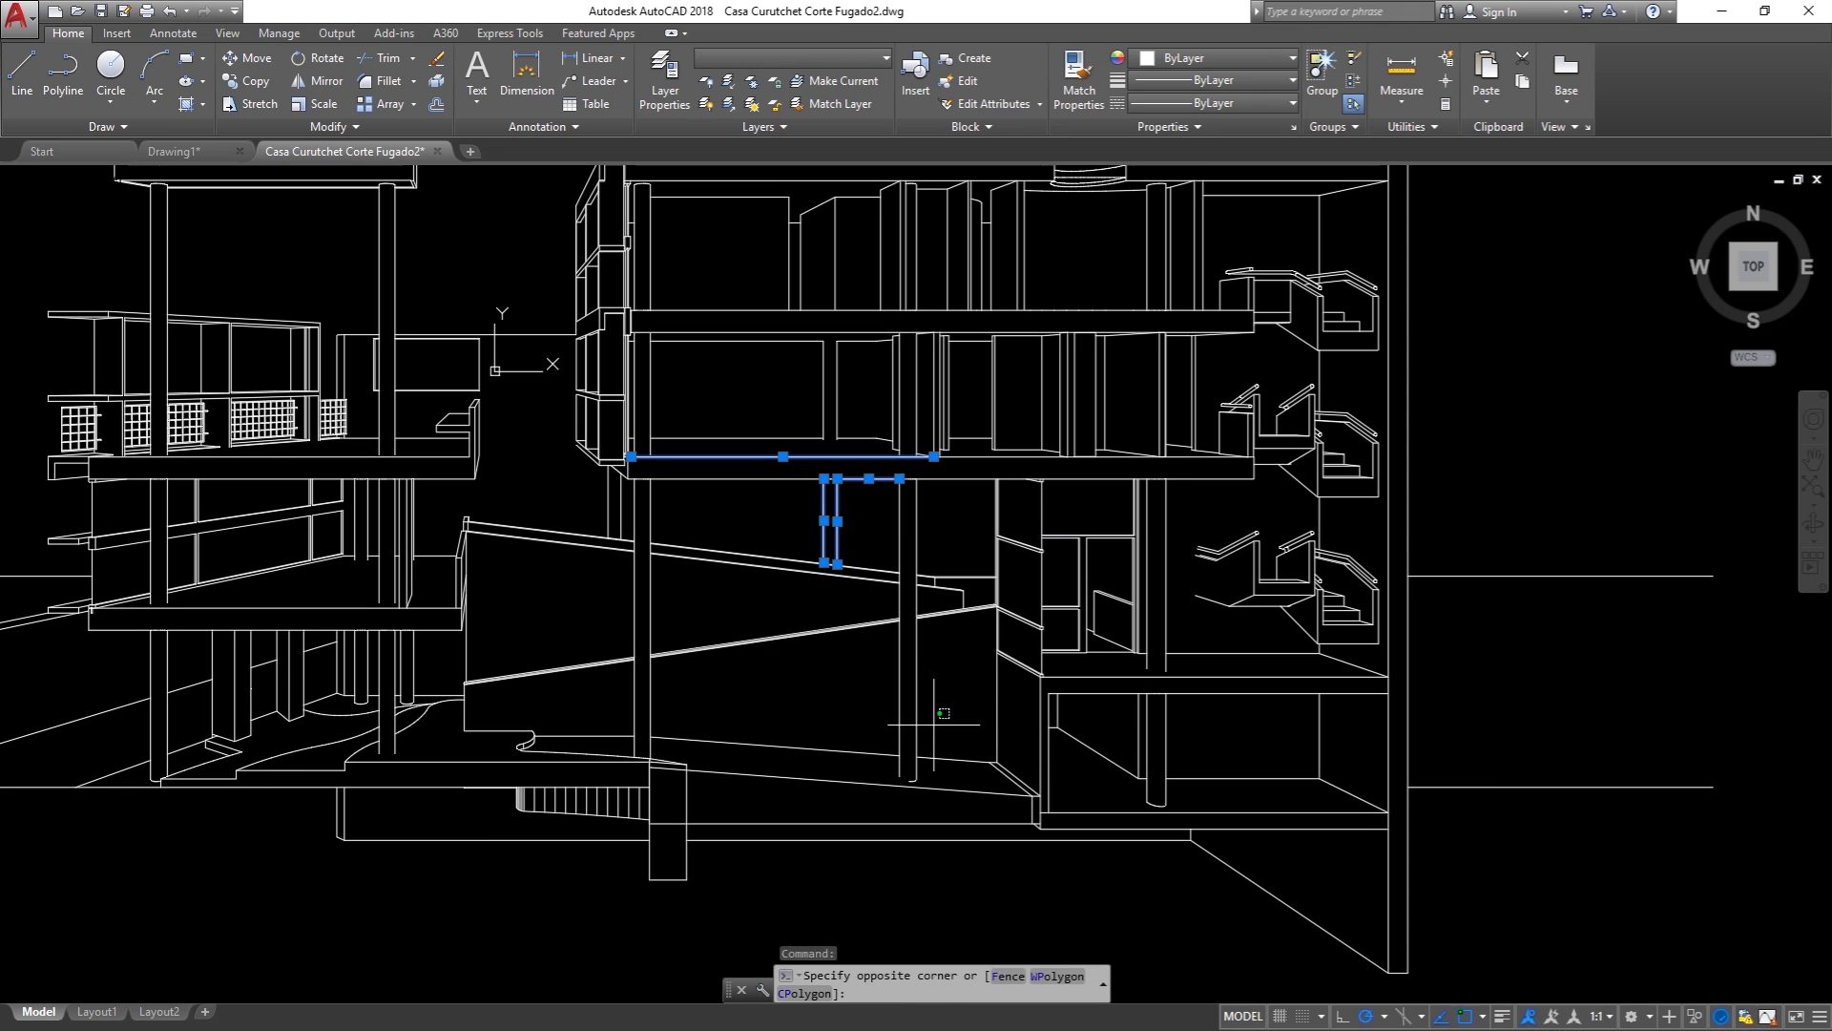
pyautogui.click(694, 730)
pyautogui.click(618, 702)
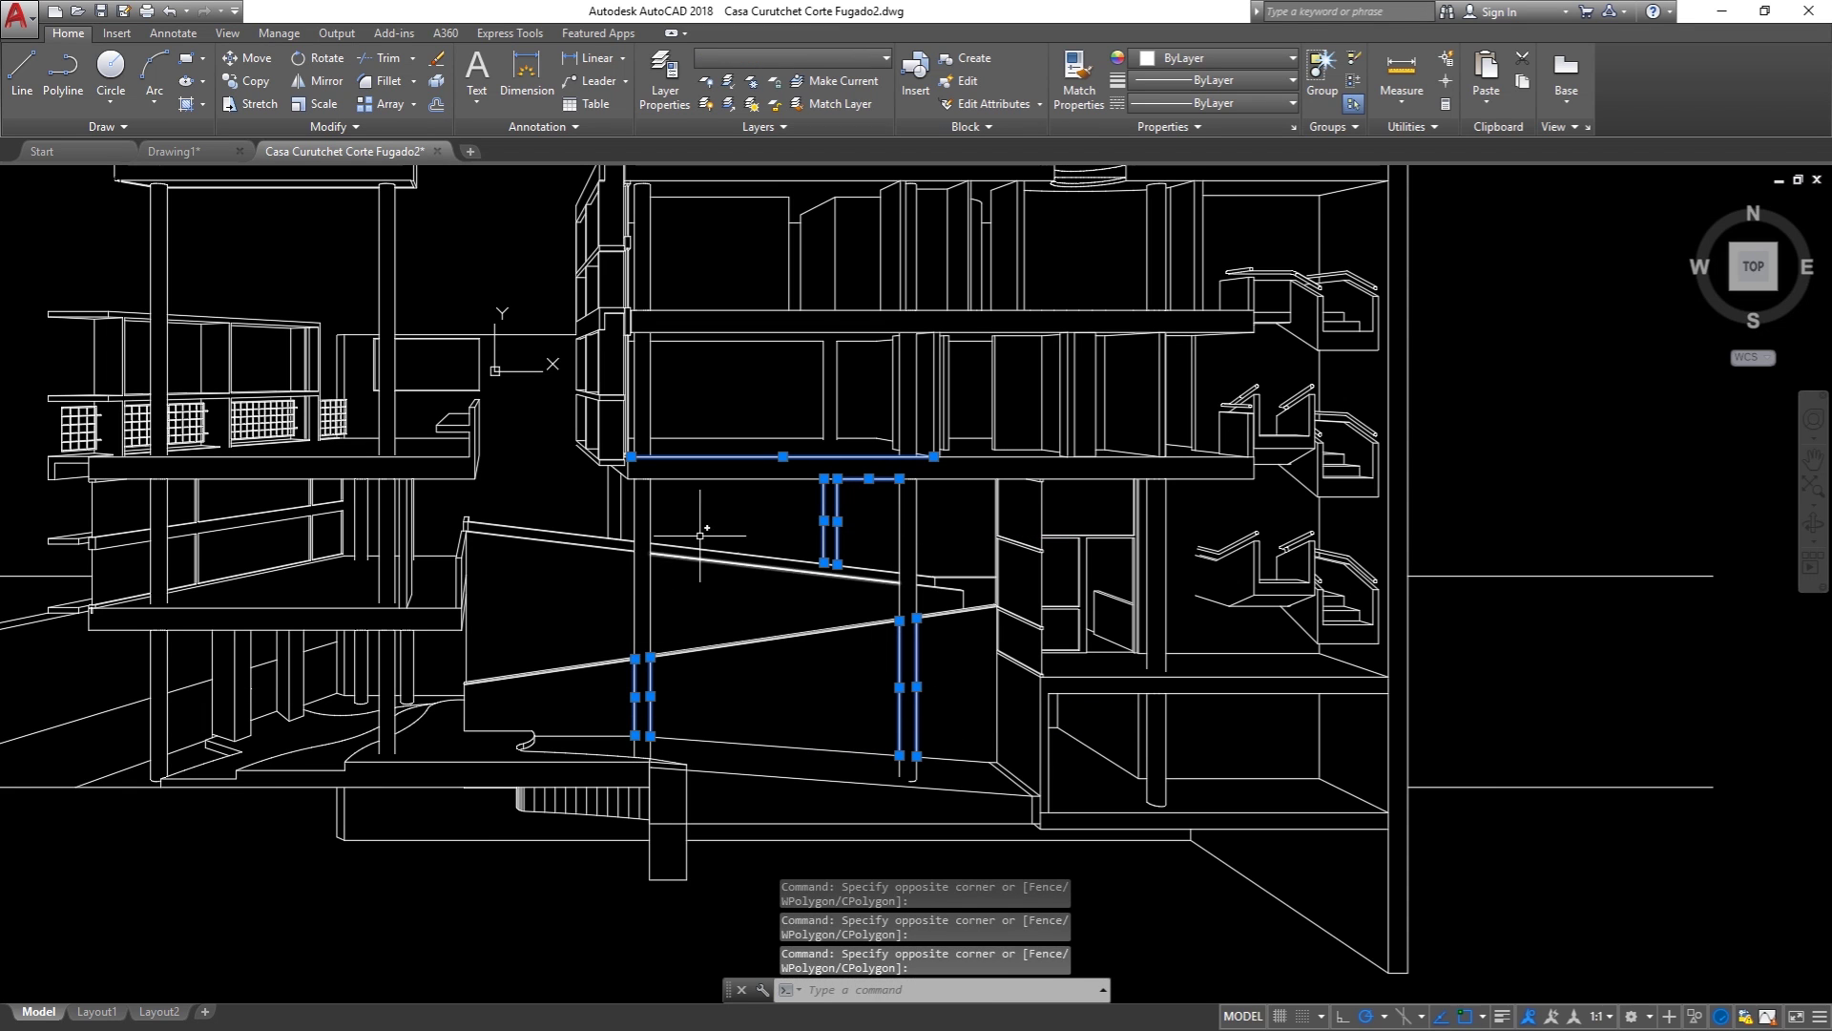
pyautogui.click(691, 511)
pyautogui.click(619, 501)
pyautogui.scroll(-2, 1193, 612)
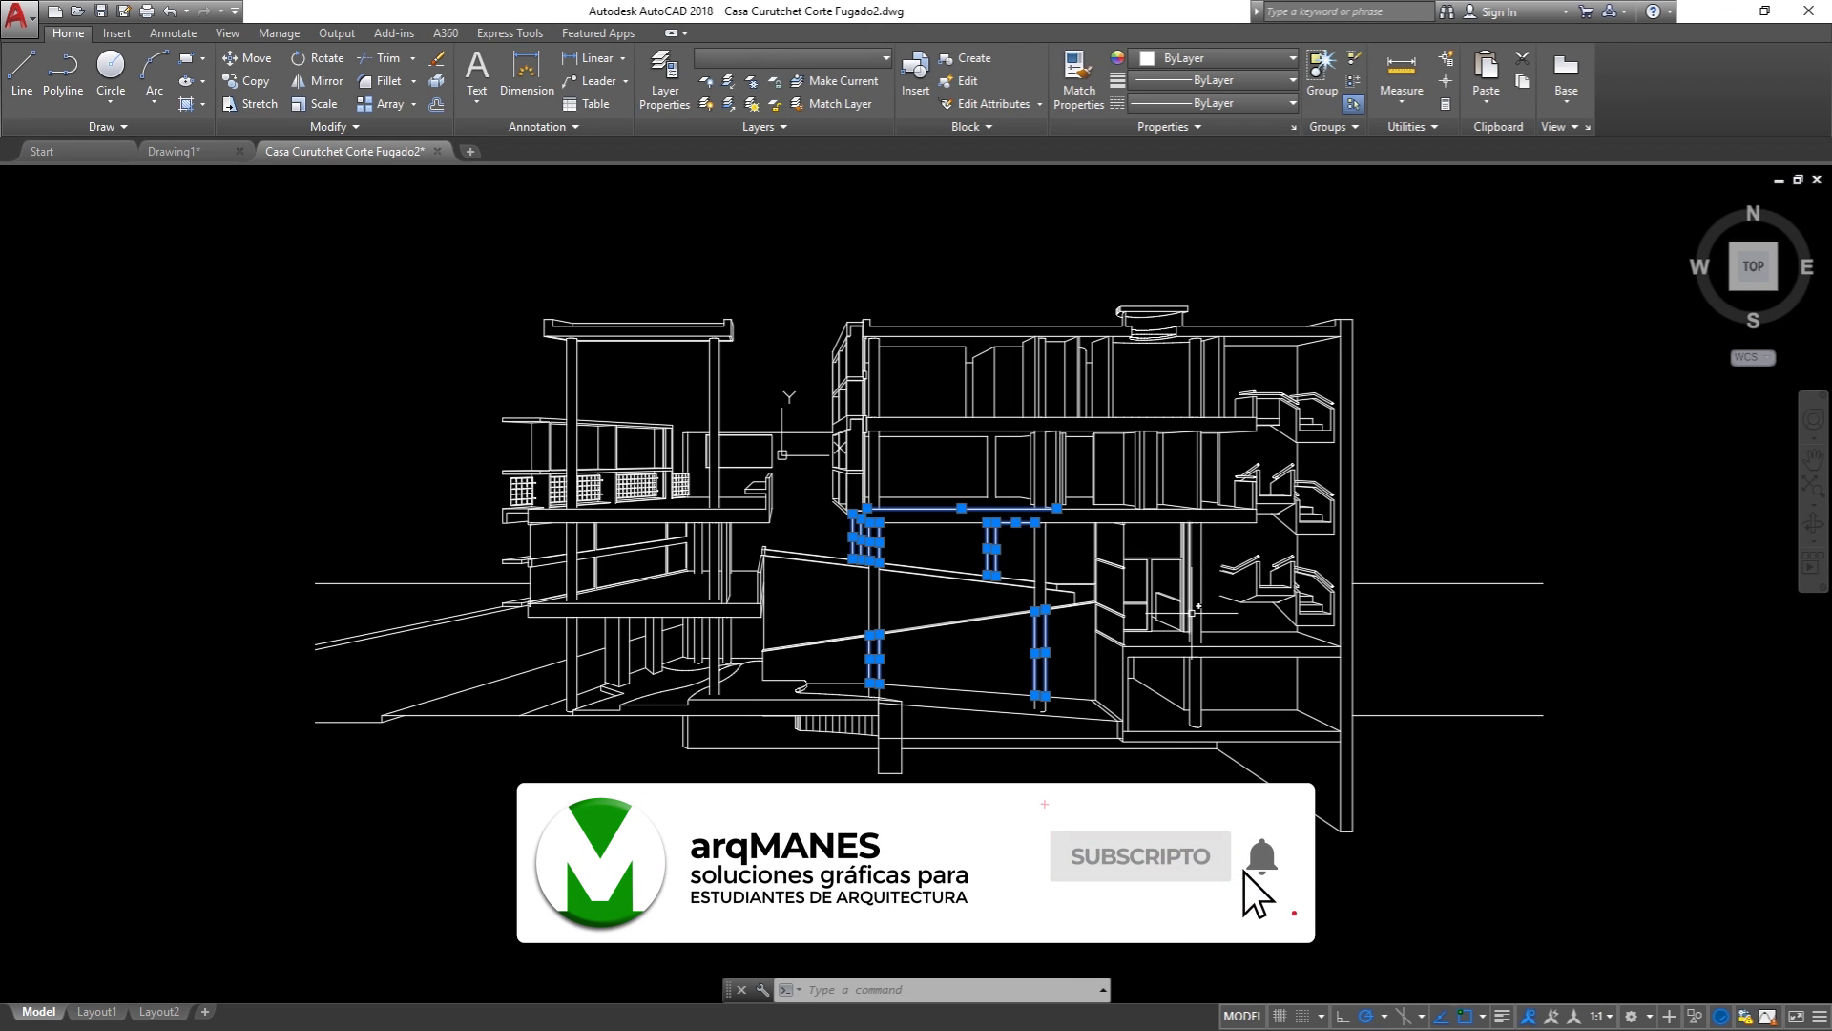
pyautogui.press('Escape')
# Step: Zoom in and out across the drawing to inspect the section linework
pyautogui.scroll(3, 1111, 769)
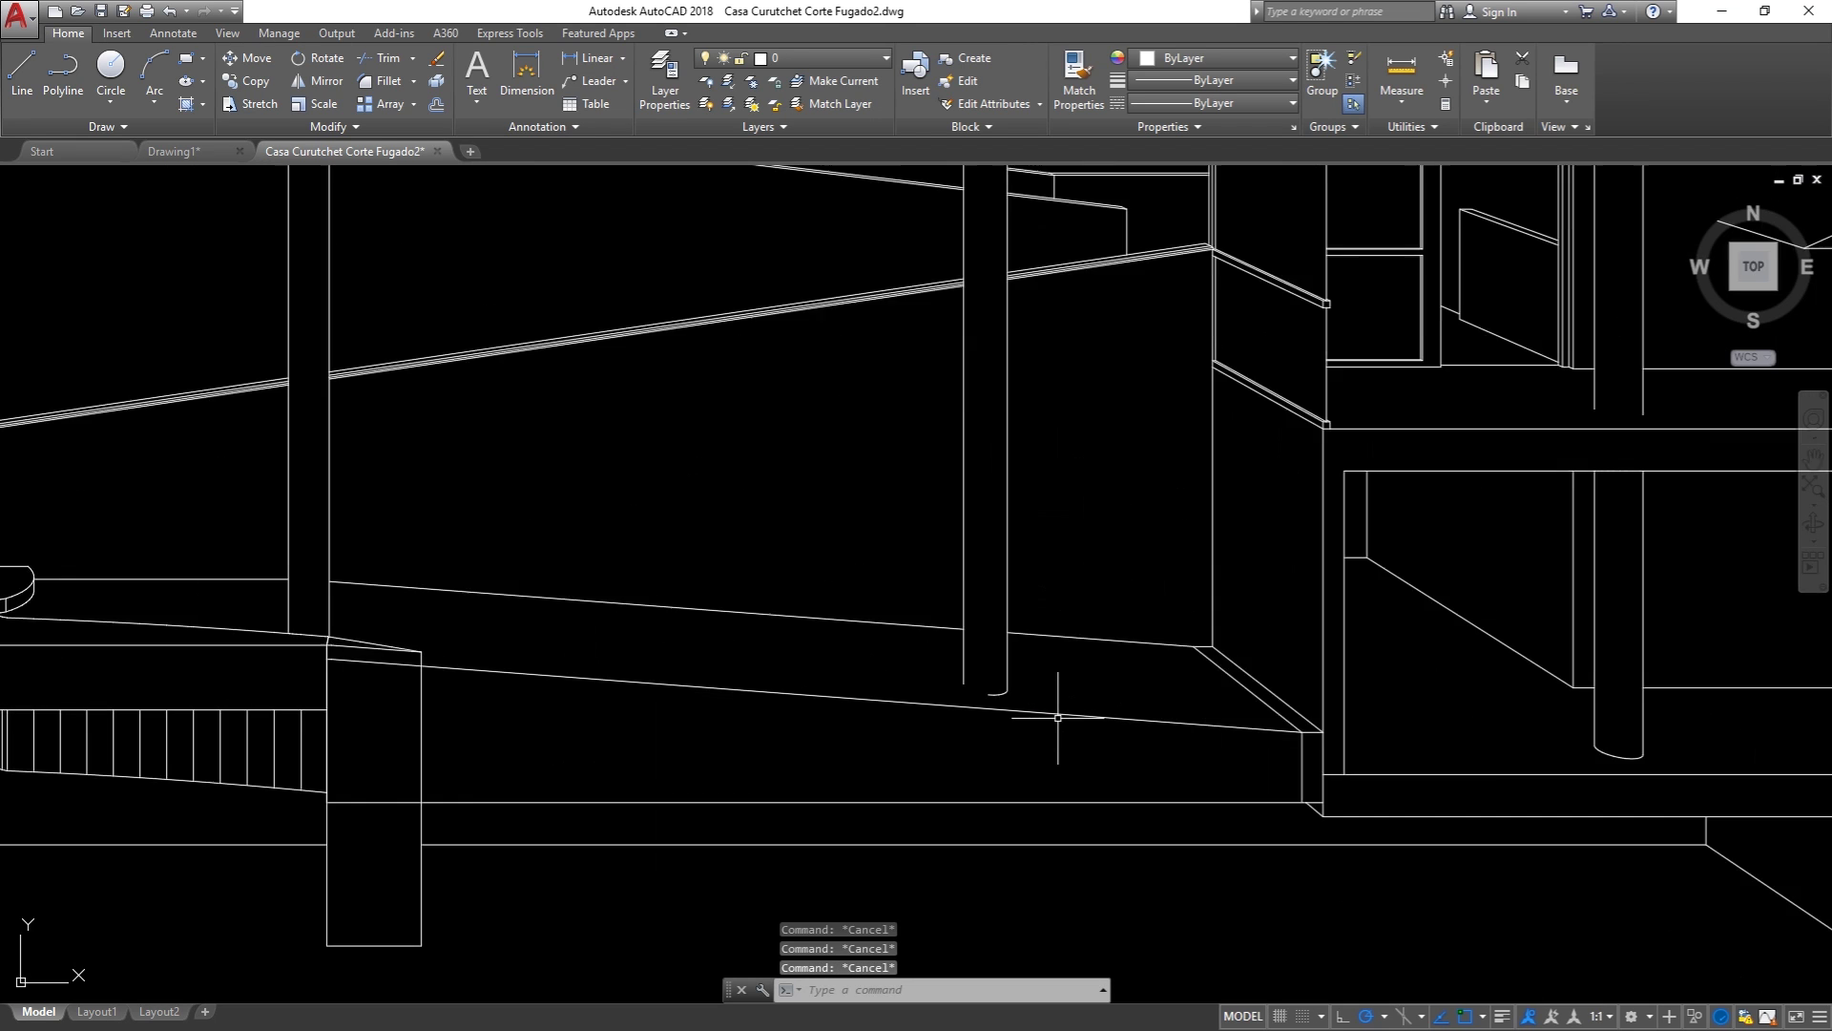
pyautogui.scroll(3, 1056, 716)
pyautogui.scroll(2, 973, 687)
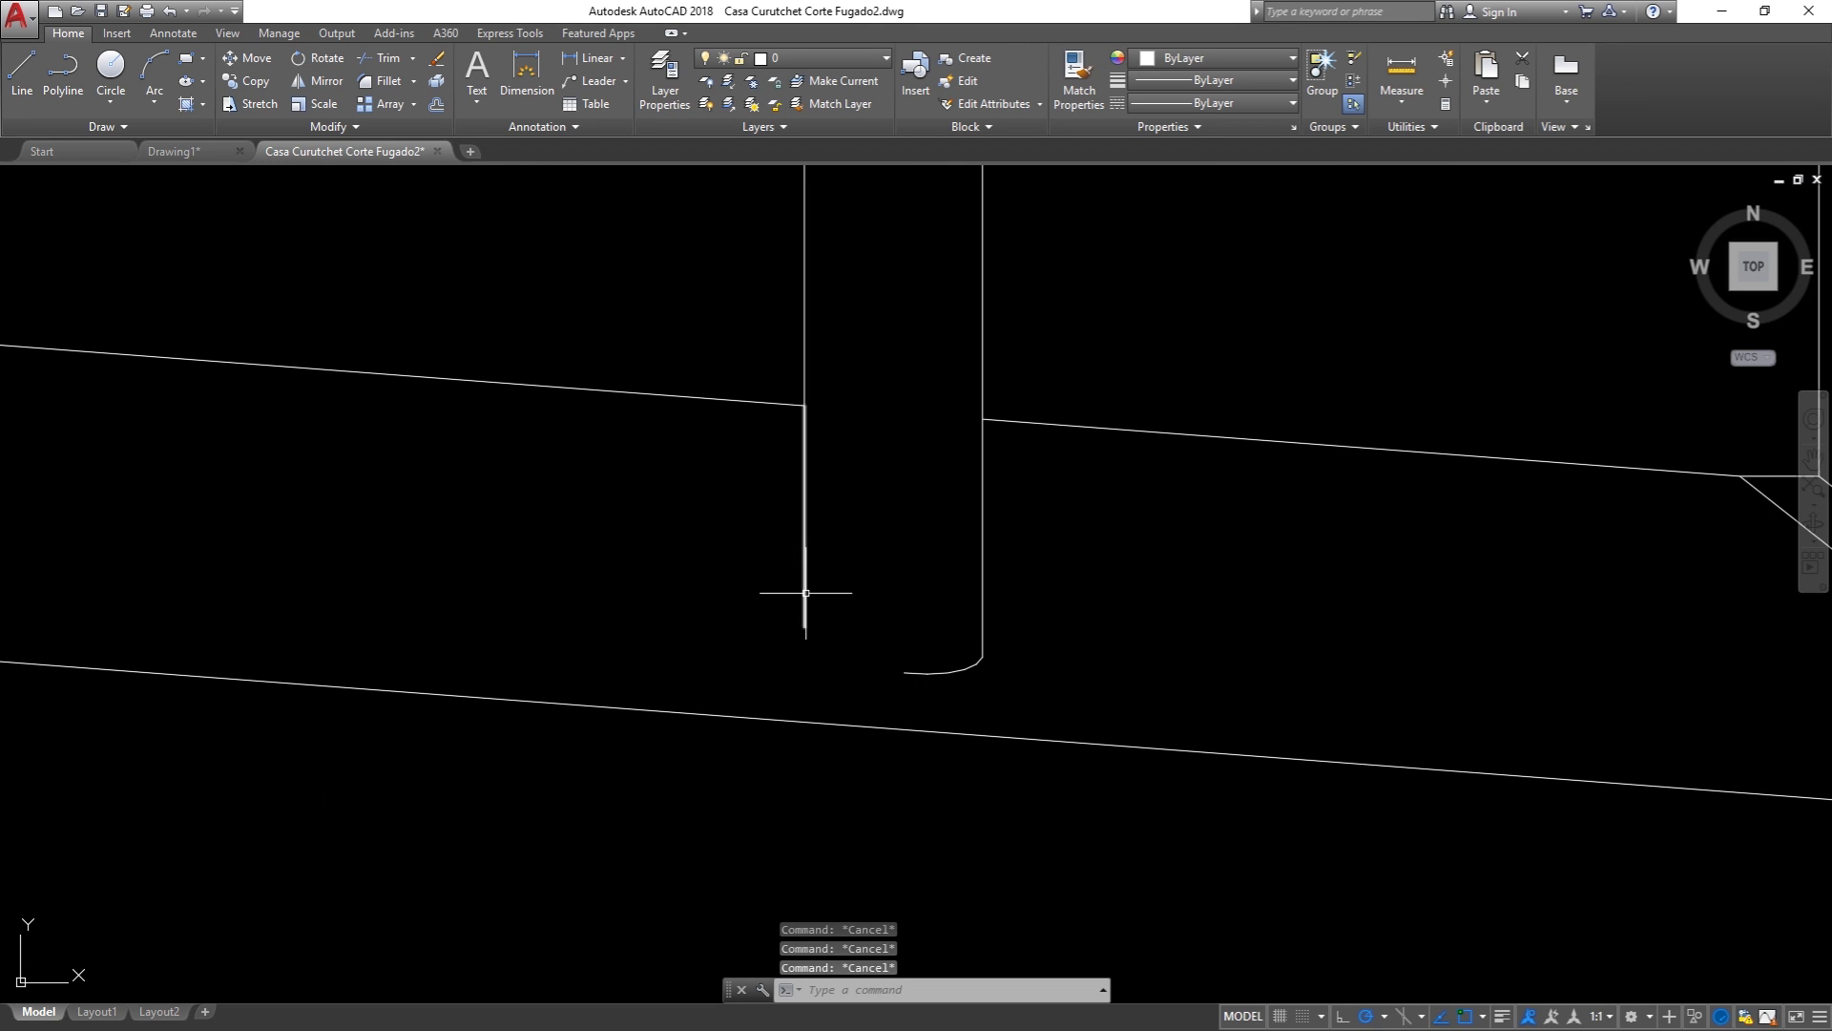
pyautogui.scroll(-6, 808, 637)
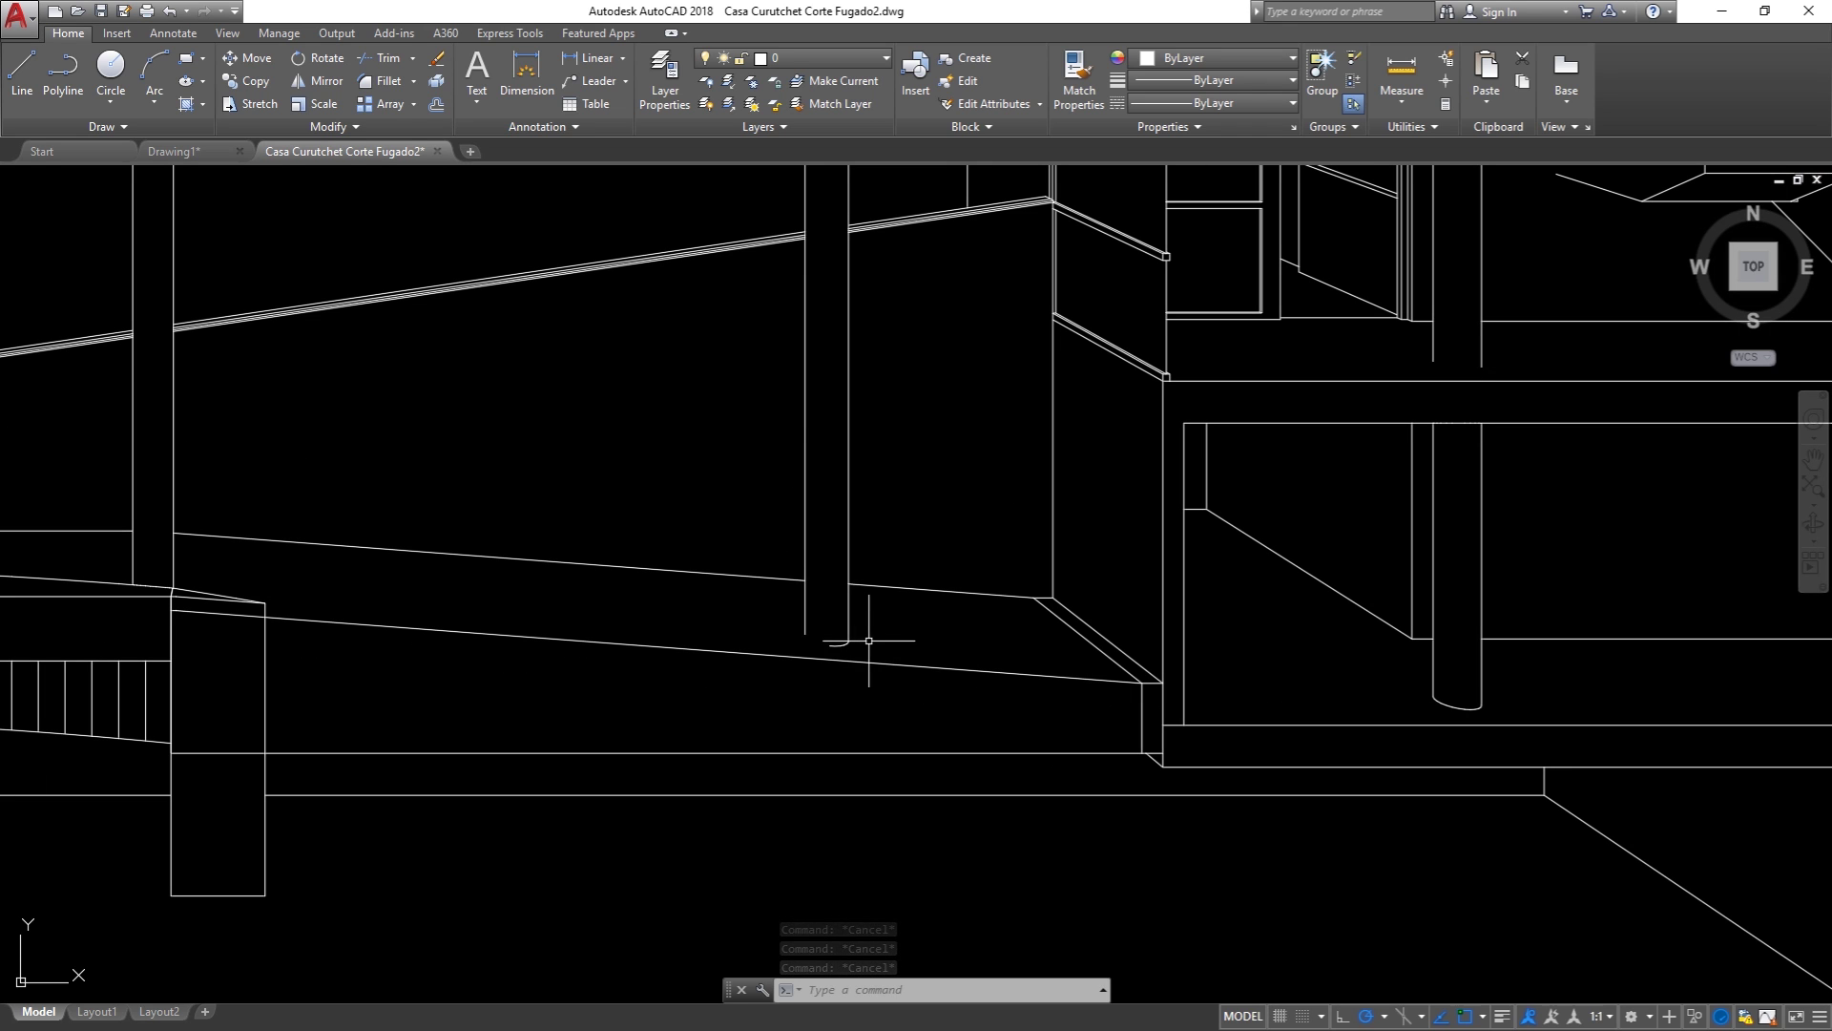
pyautogui.scroll(-5, 720, 585)
pyautogui.scroll(-3, 958, 756)
pyautogui.scroll(2, 958, 756)
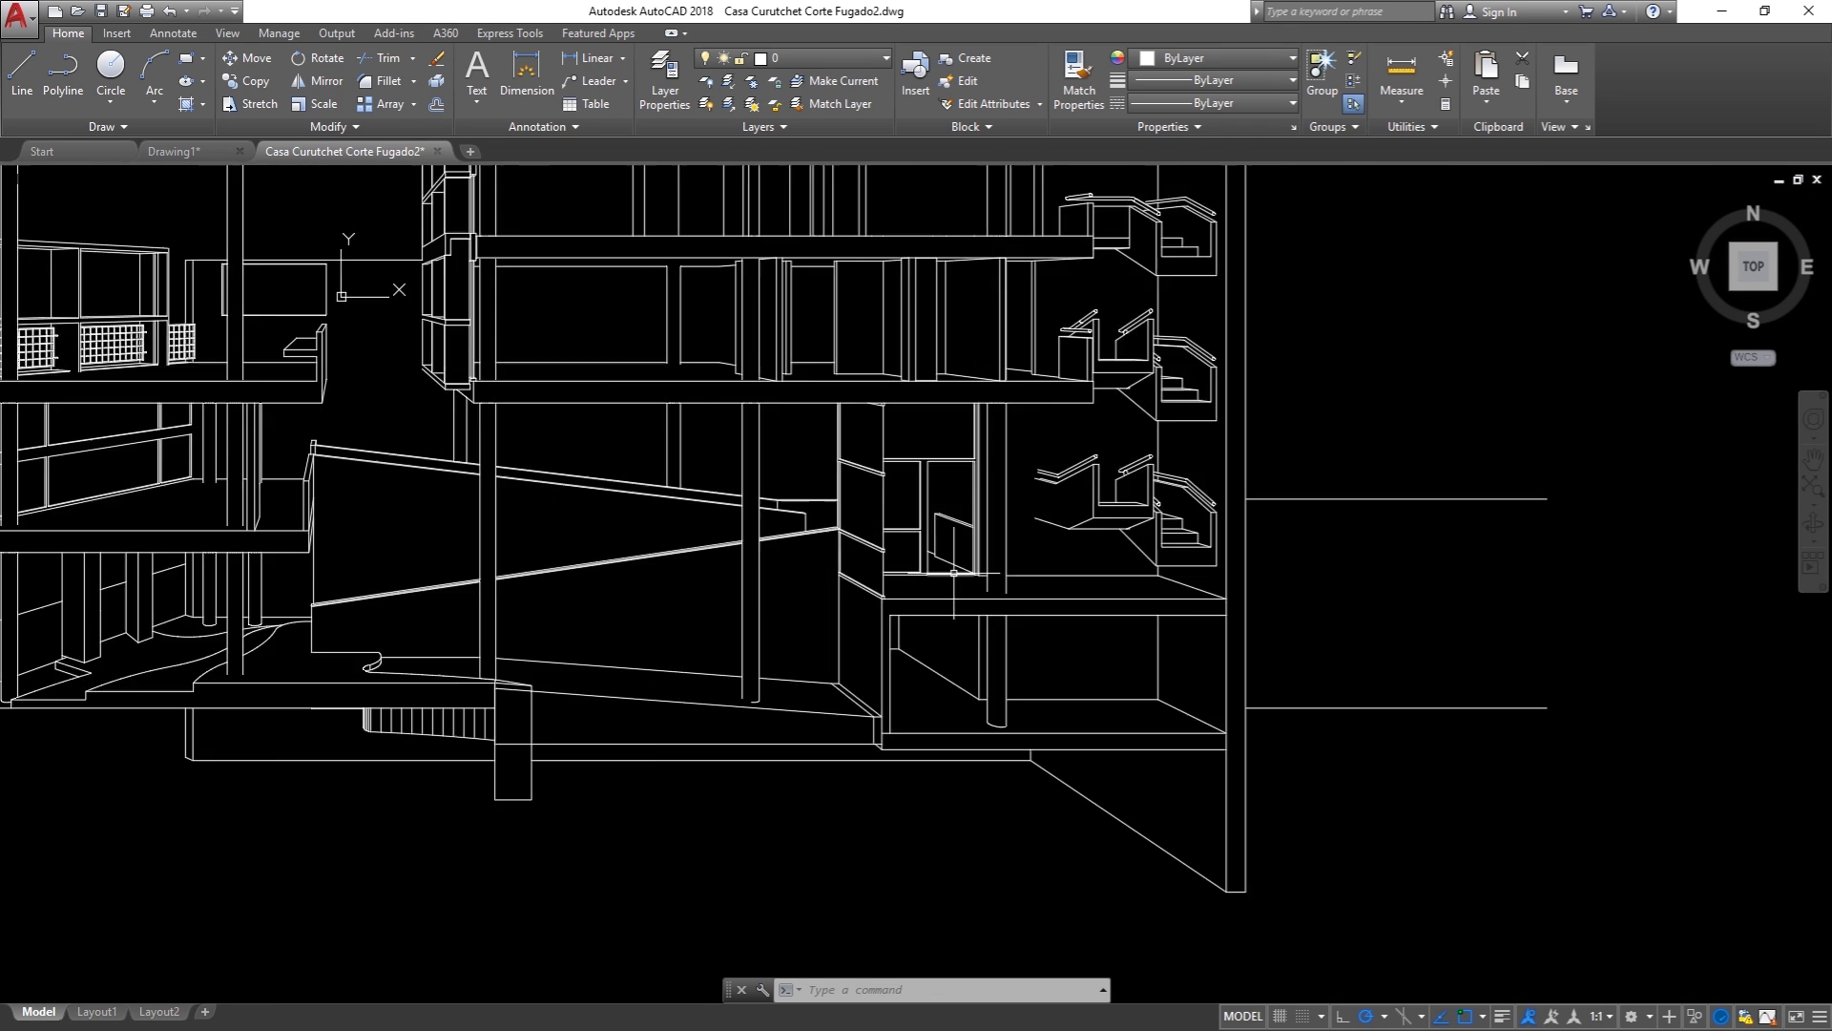
pyautogui.scroll(3, 1049, 668)
pyautogui.scroll(2, 1085, 634)
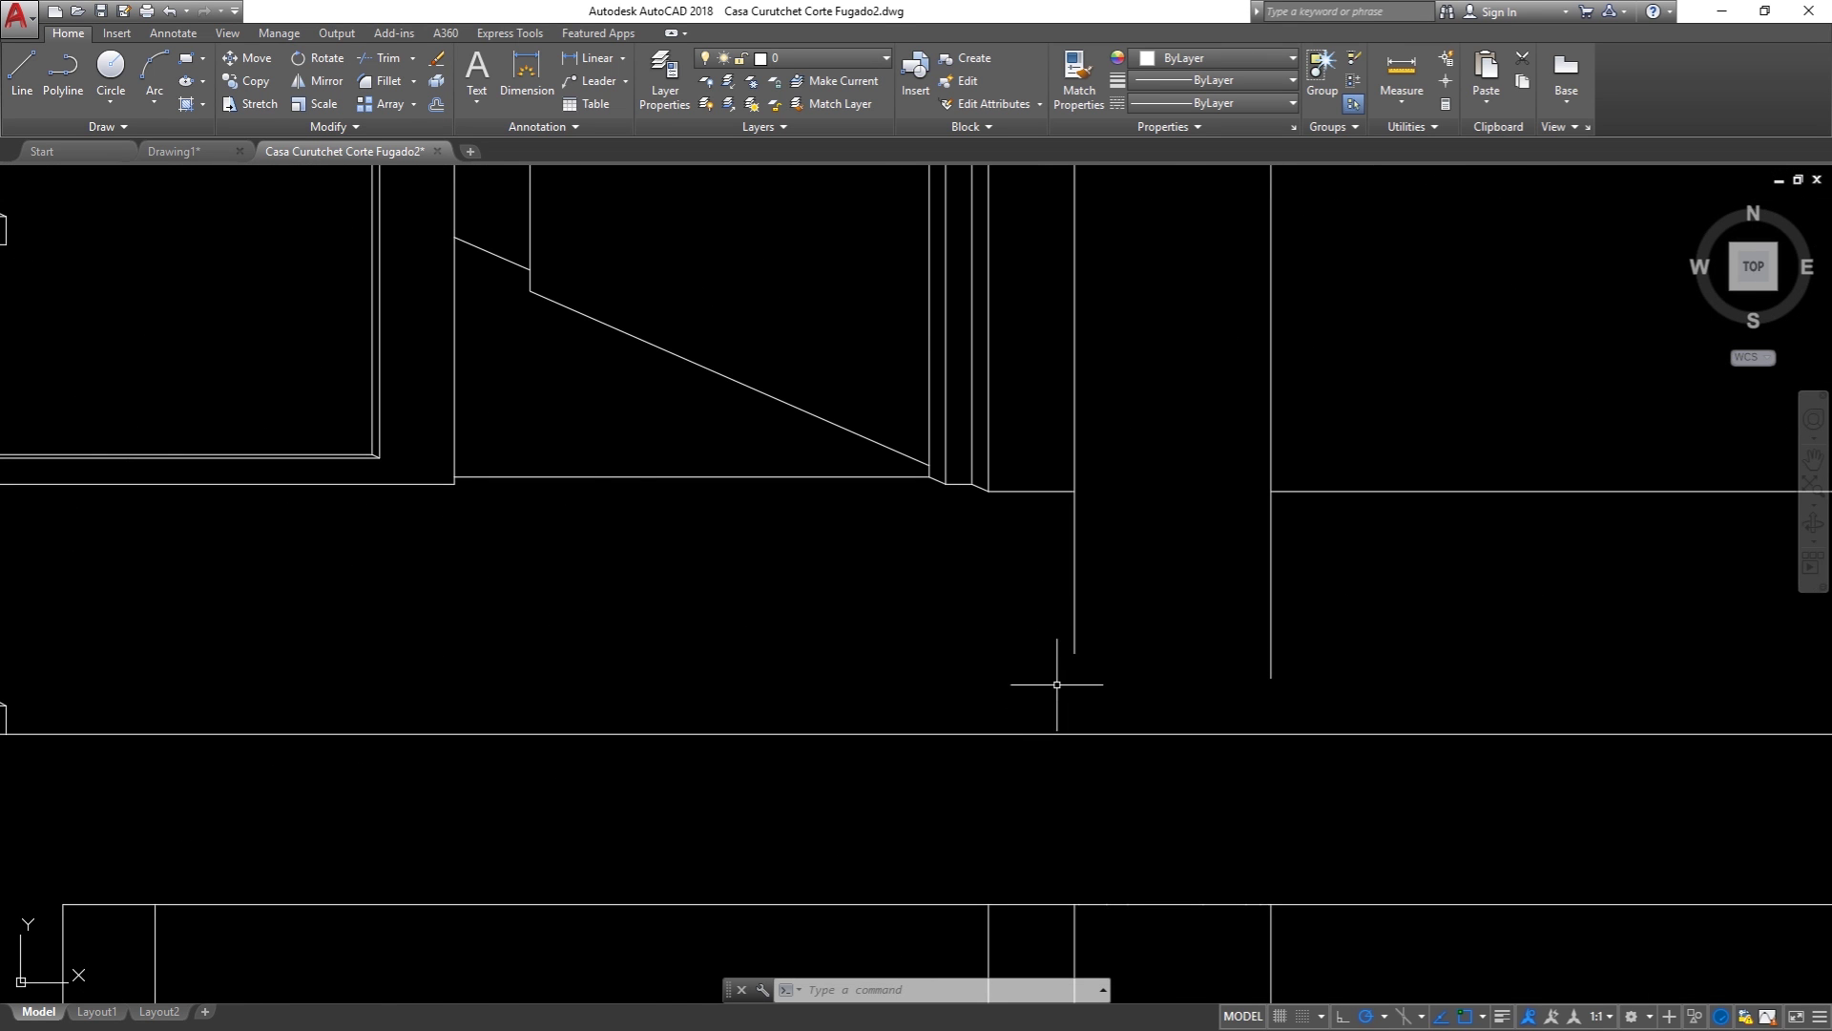
pyautogui.scroll(-4, 1059, 666)
pyautogui.scroll(-2, 1059, 666)
pyautogui.scroll(5, 546, 785)
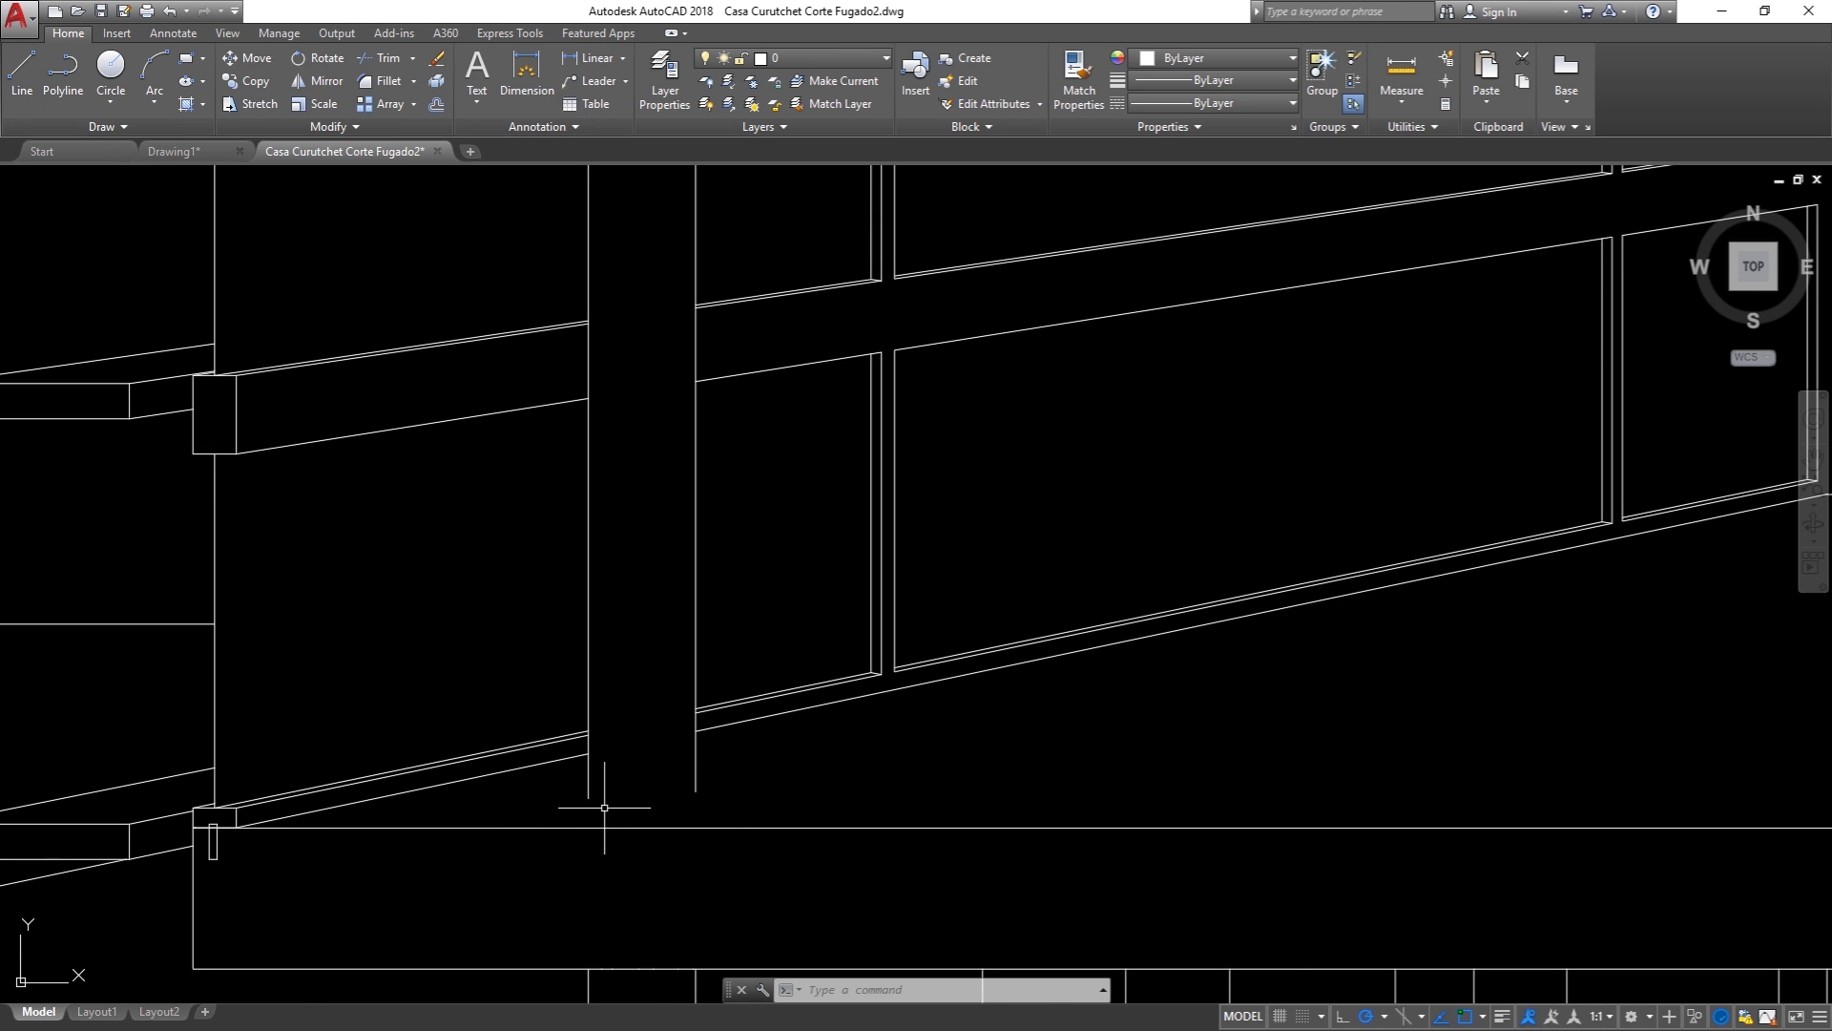
pyautogui.scroll(-4, 932, 524)
pyautogui.scroll(4, 696, 696)
pyautogui.scroll(-4, 742, 725)
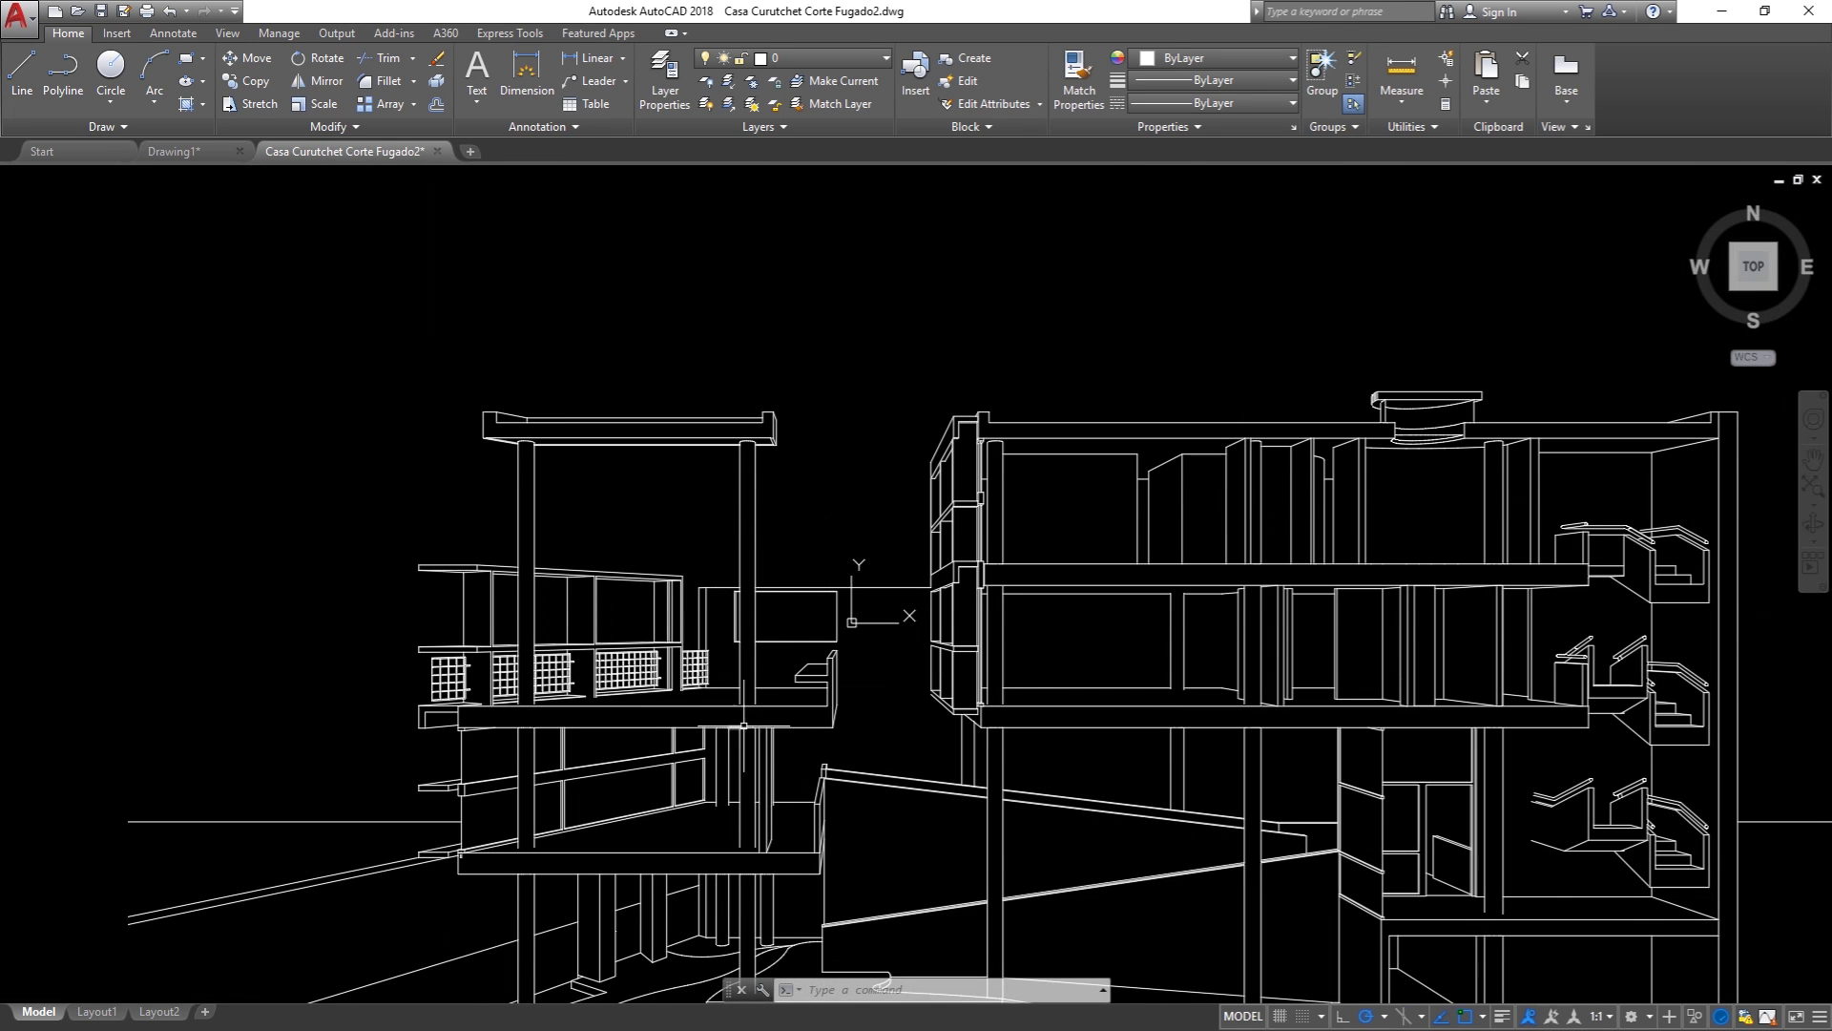
pyautogui.scroll(2, 742, 725)
pyautogui.scroll(-2, 725, 668)
pyautogui.scroll(-4, 758, 604)
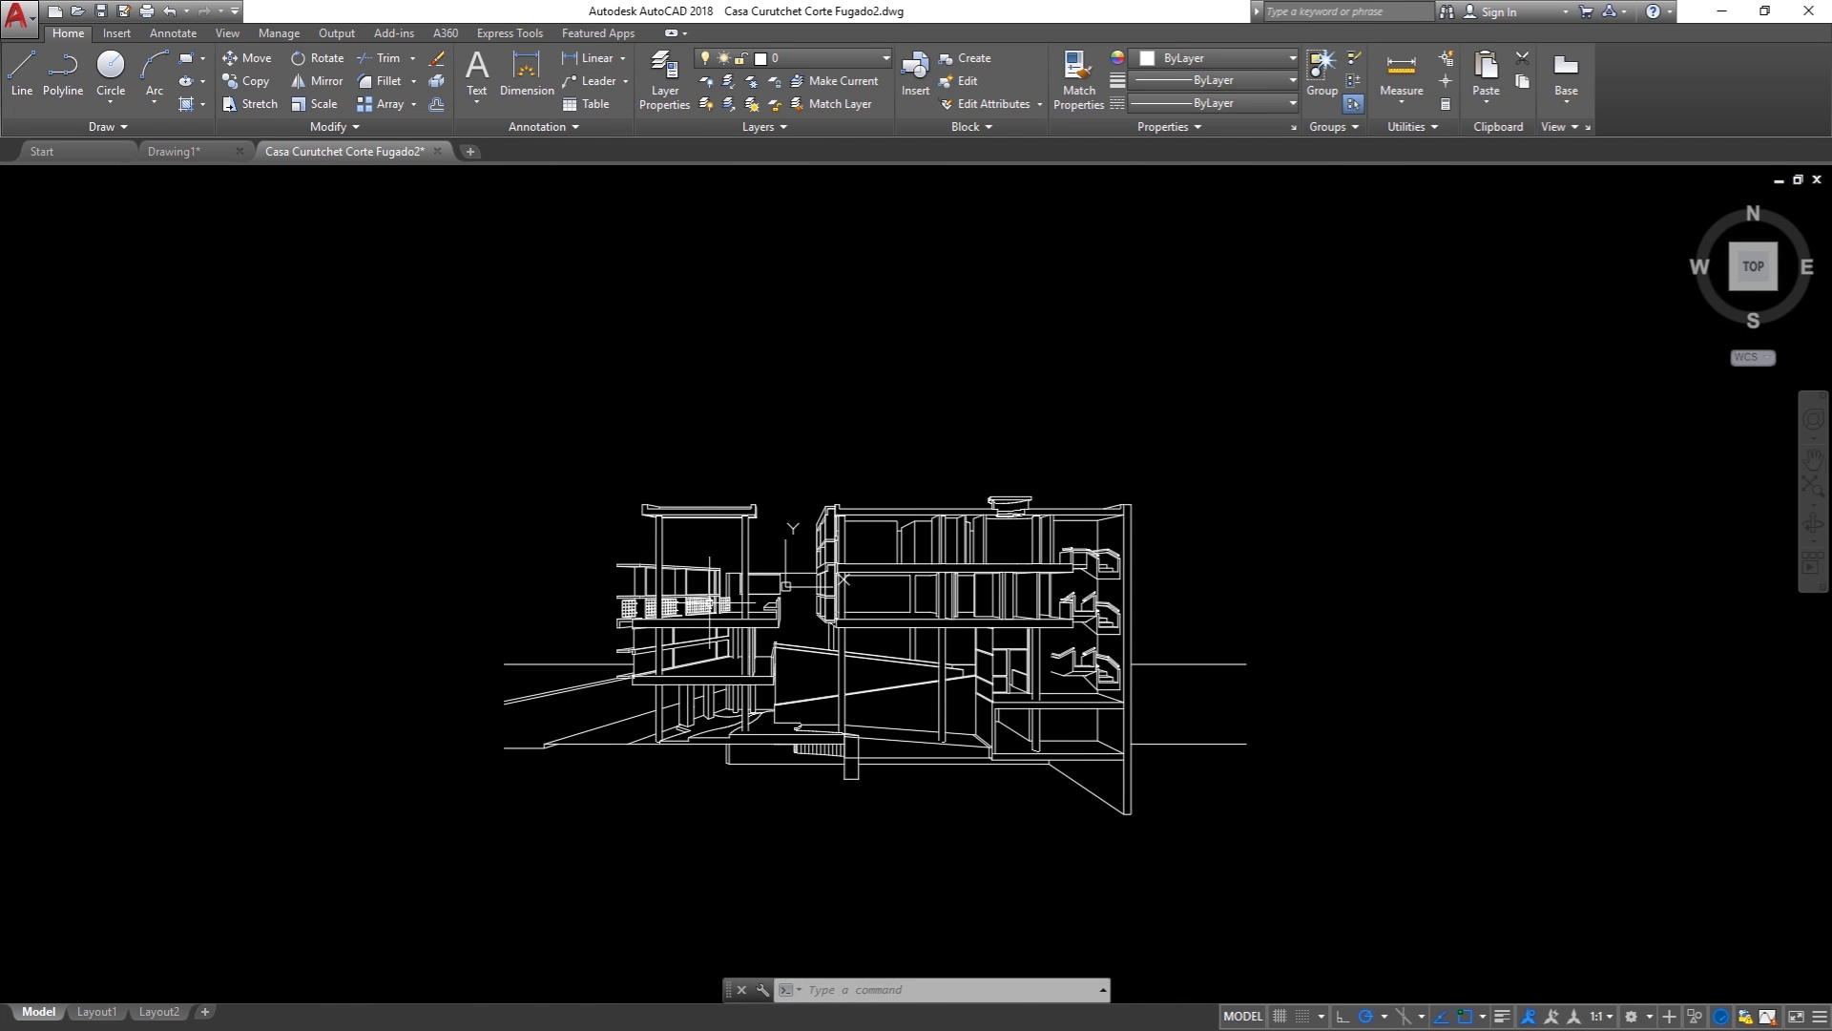
pyautogui.scroll(2, 763, 610)
pyautogui.scroll(4, 729, 612)
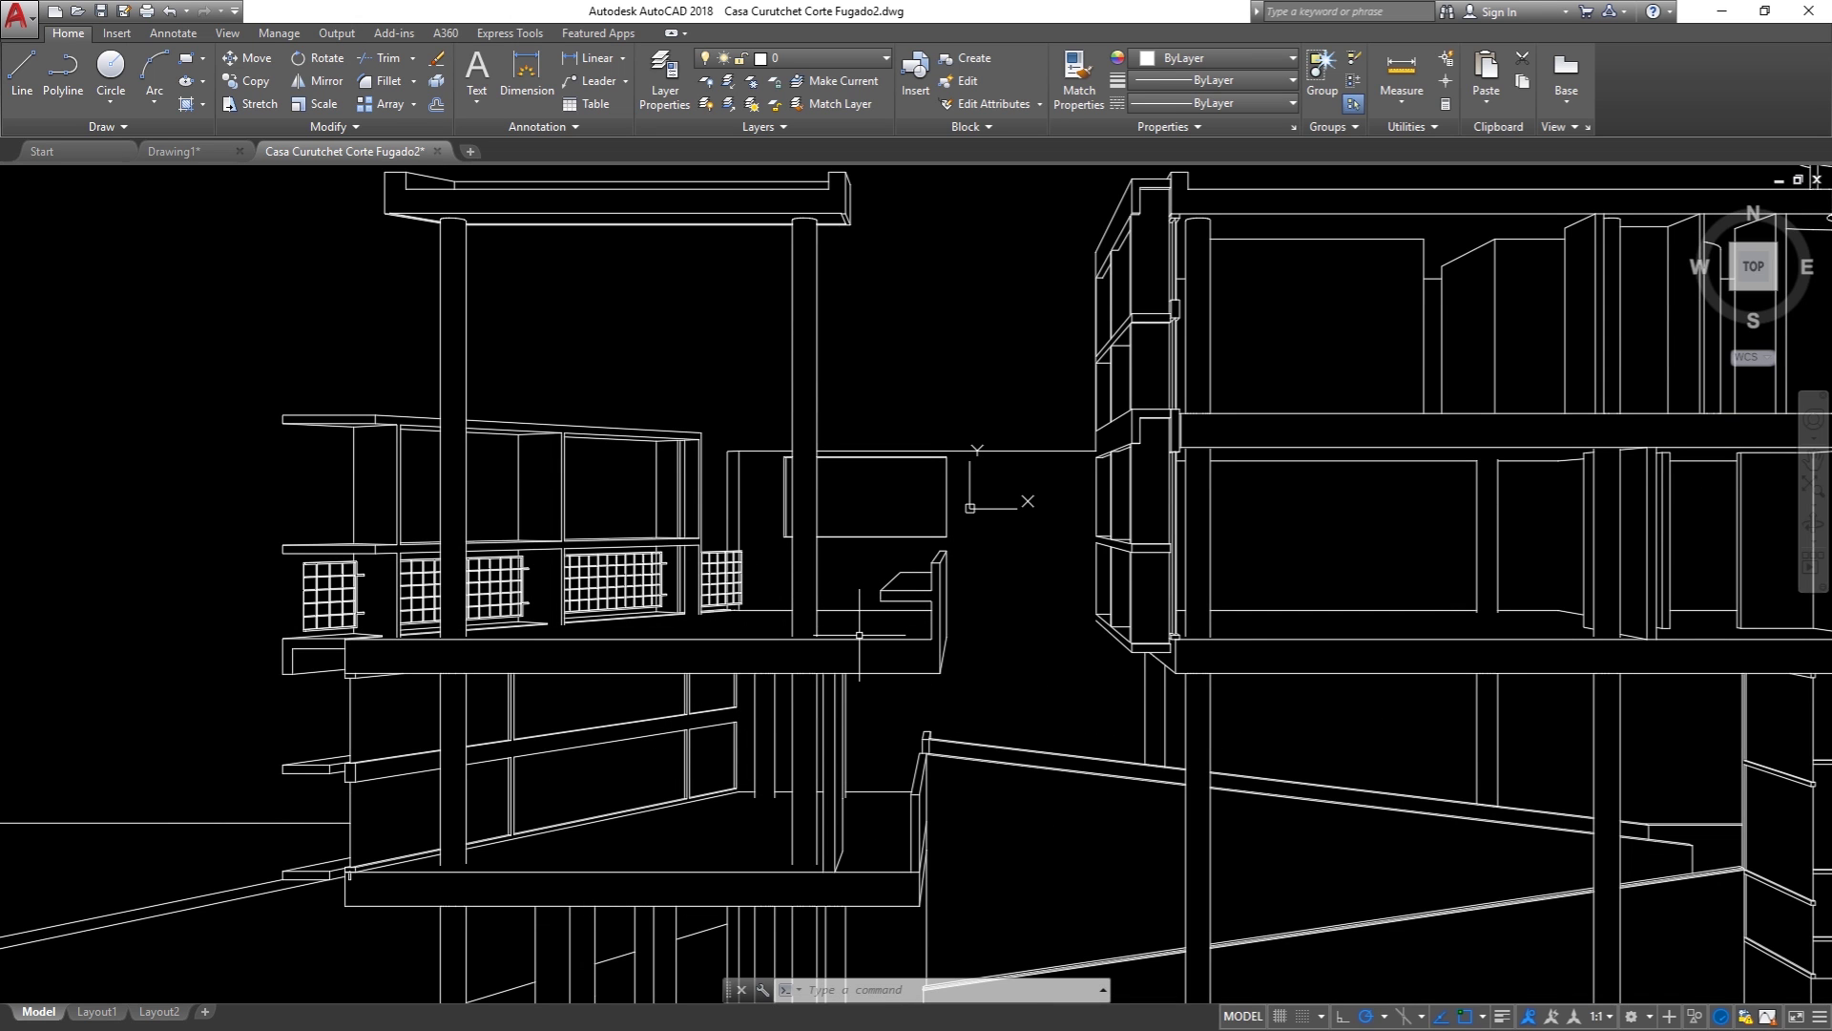
pyautogui.scroll(-4, 710, 548)
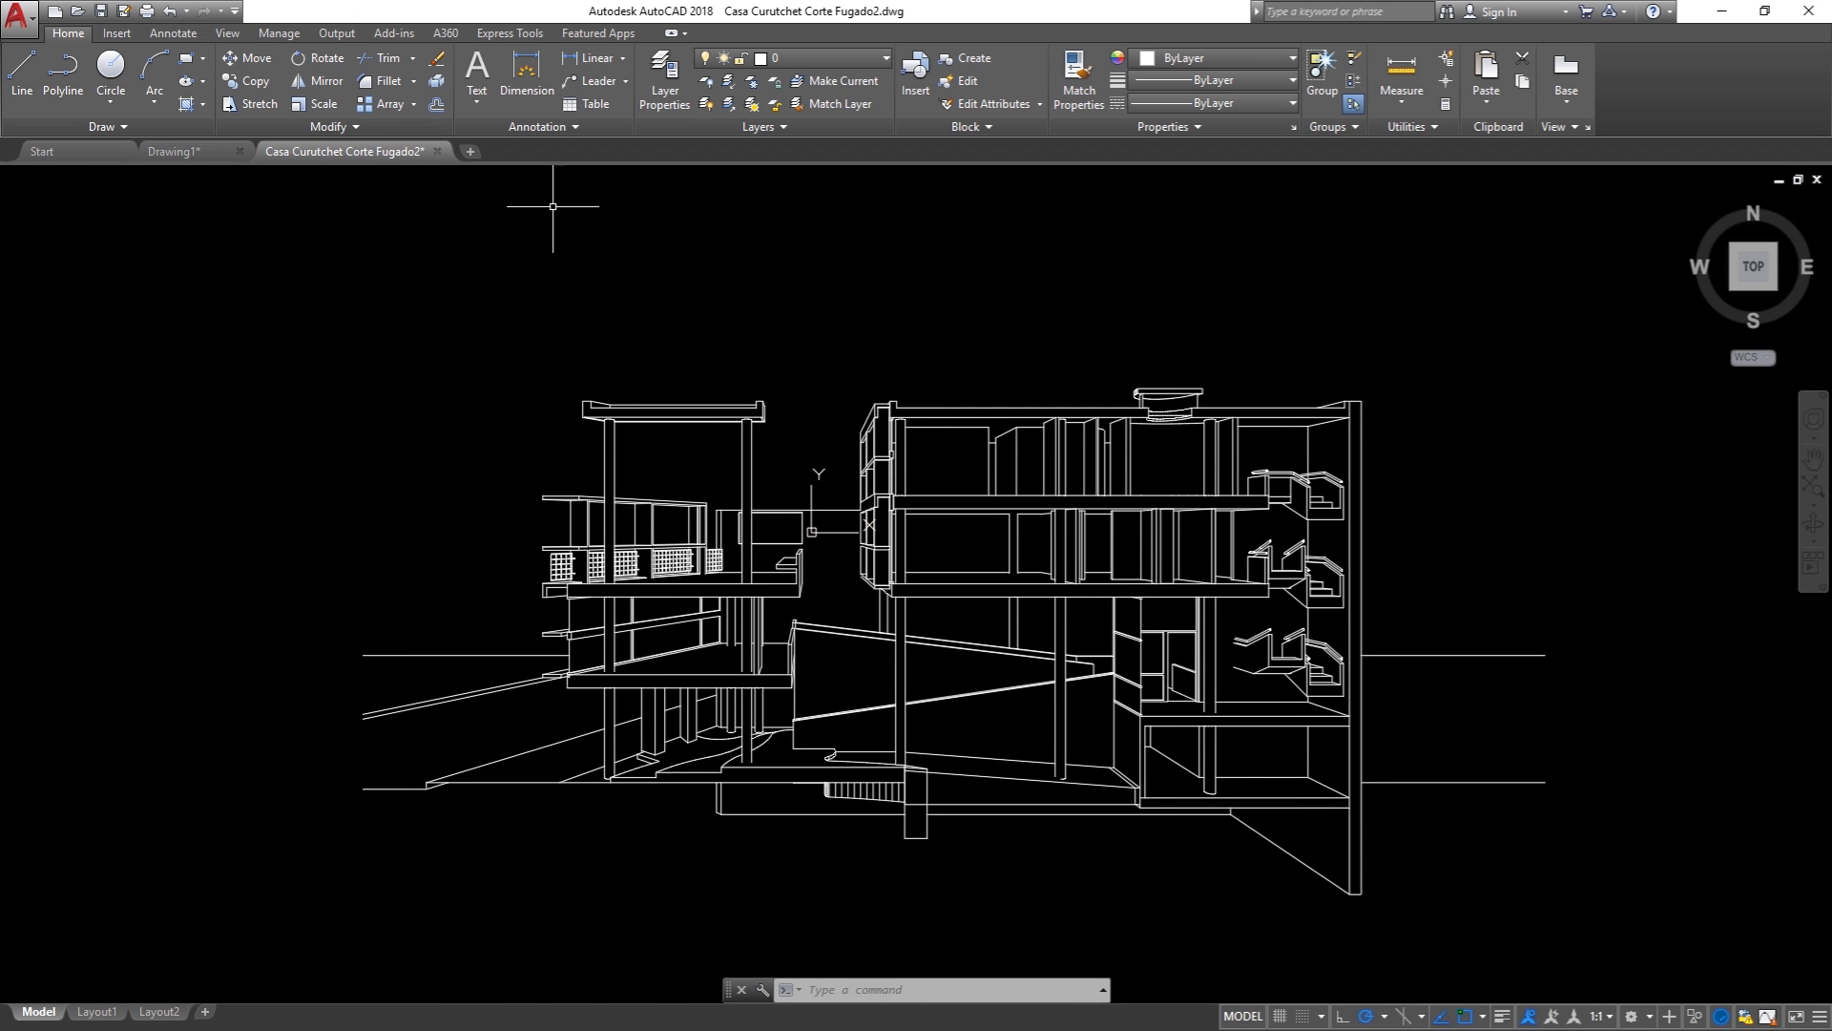
# Step: Close the exported drawing and, back in SketchUp, select then deselect the whole model
pyautogui.click(437, 151)
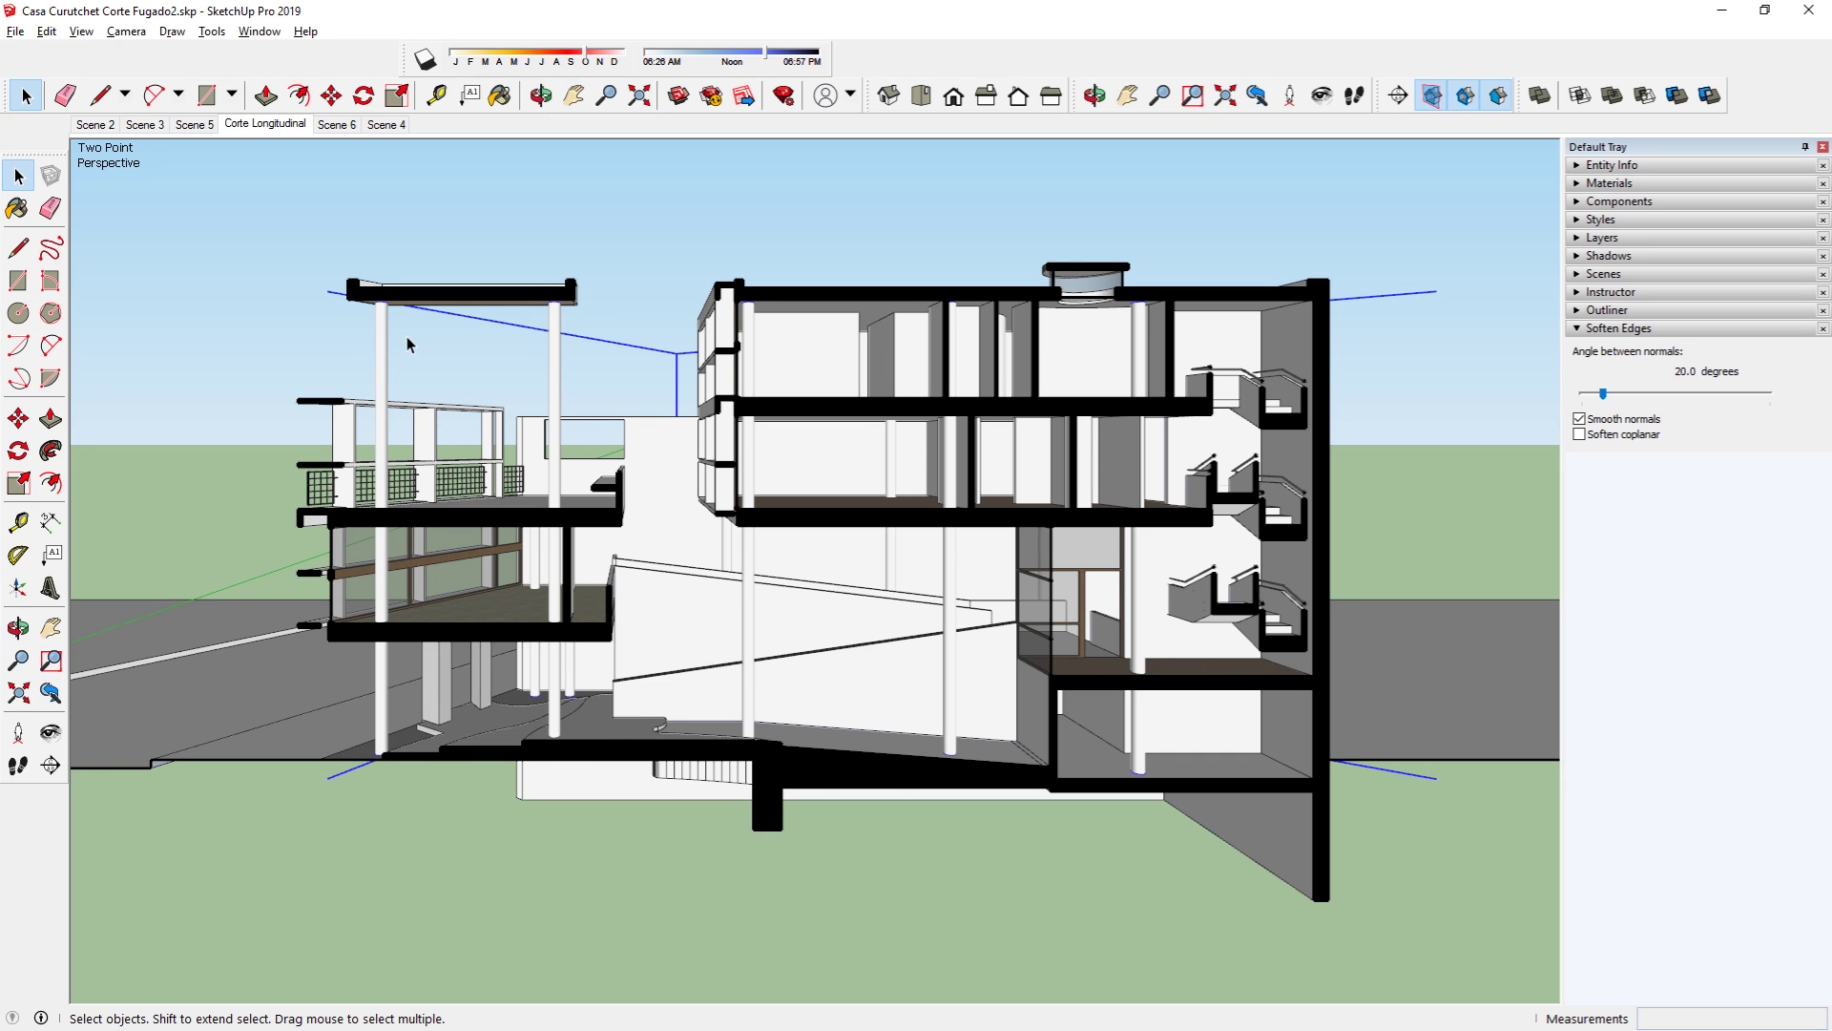
pyautogui.hotkey('ctrl', 'a')
pyautogui.hotkey('ctrl', 't')
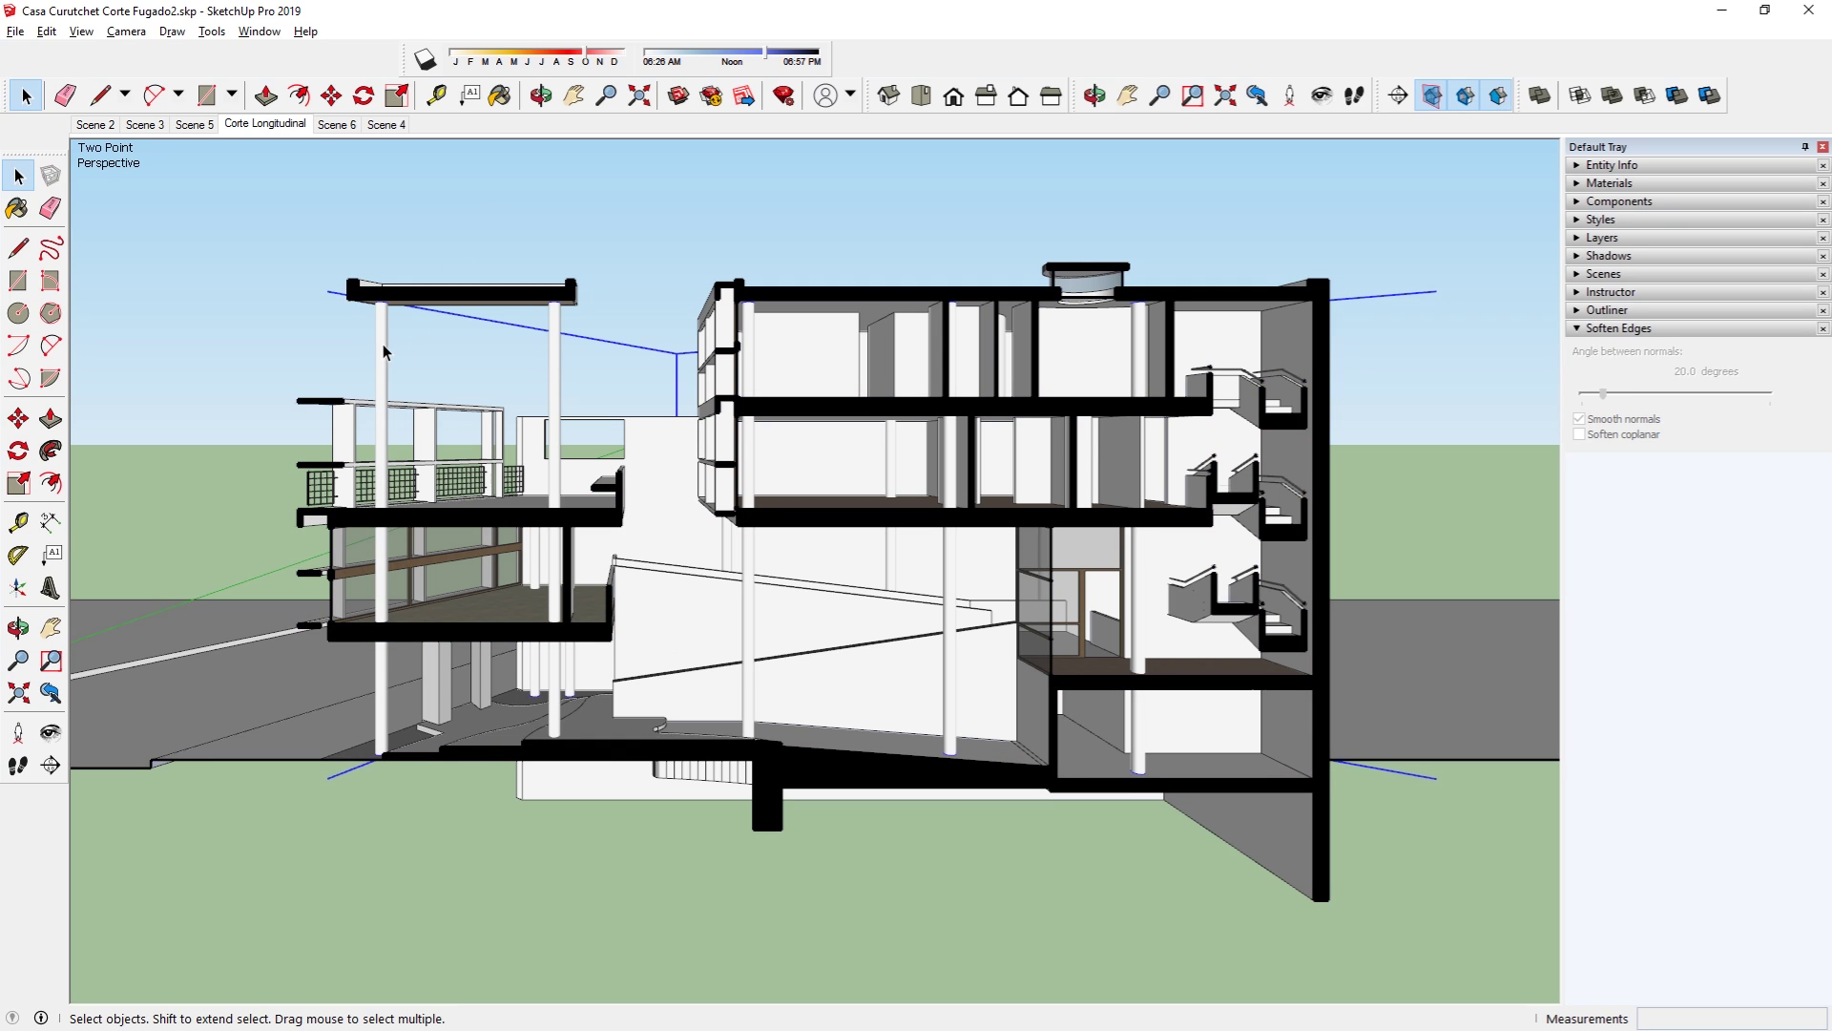
# Step: Orbit higher and zoom in on a column where it meets the ground slab
pyautogui.moveTo(384, 350); pyautogui.dragTo(747, 615, button='middle')
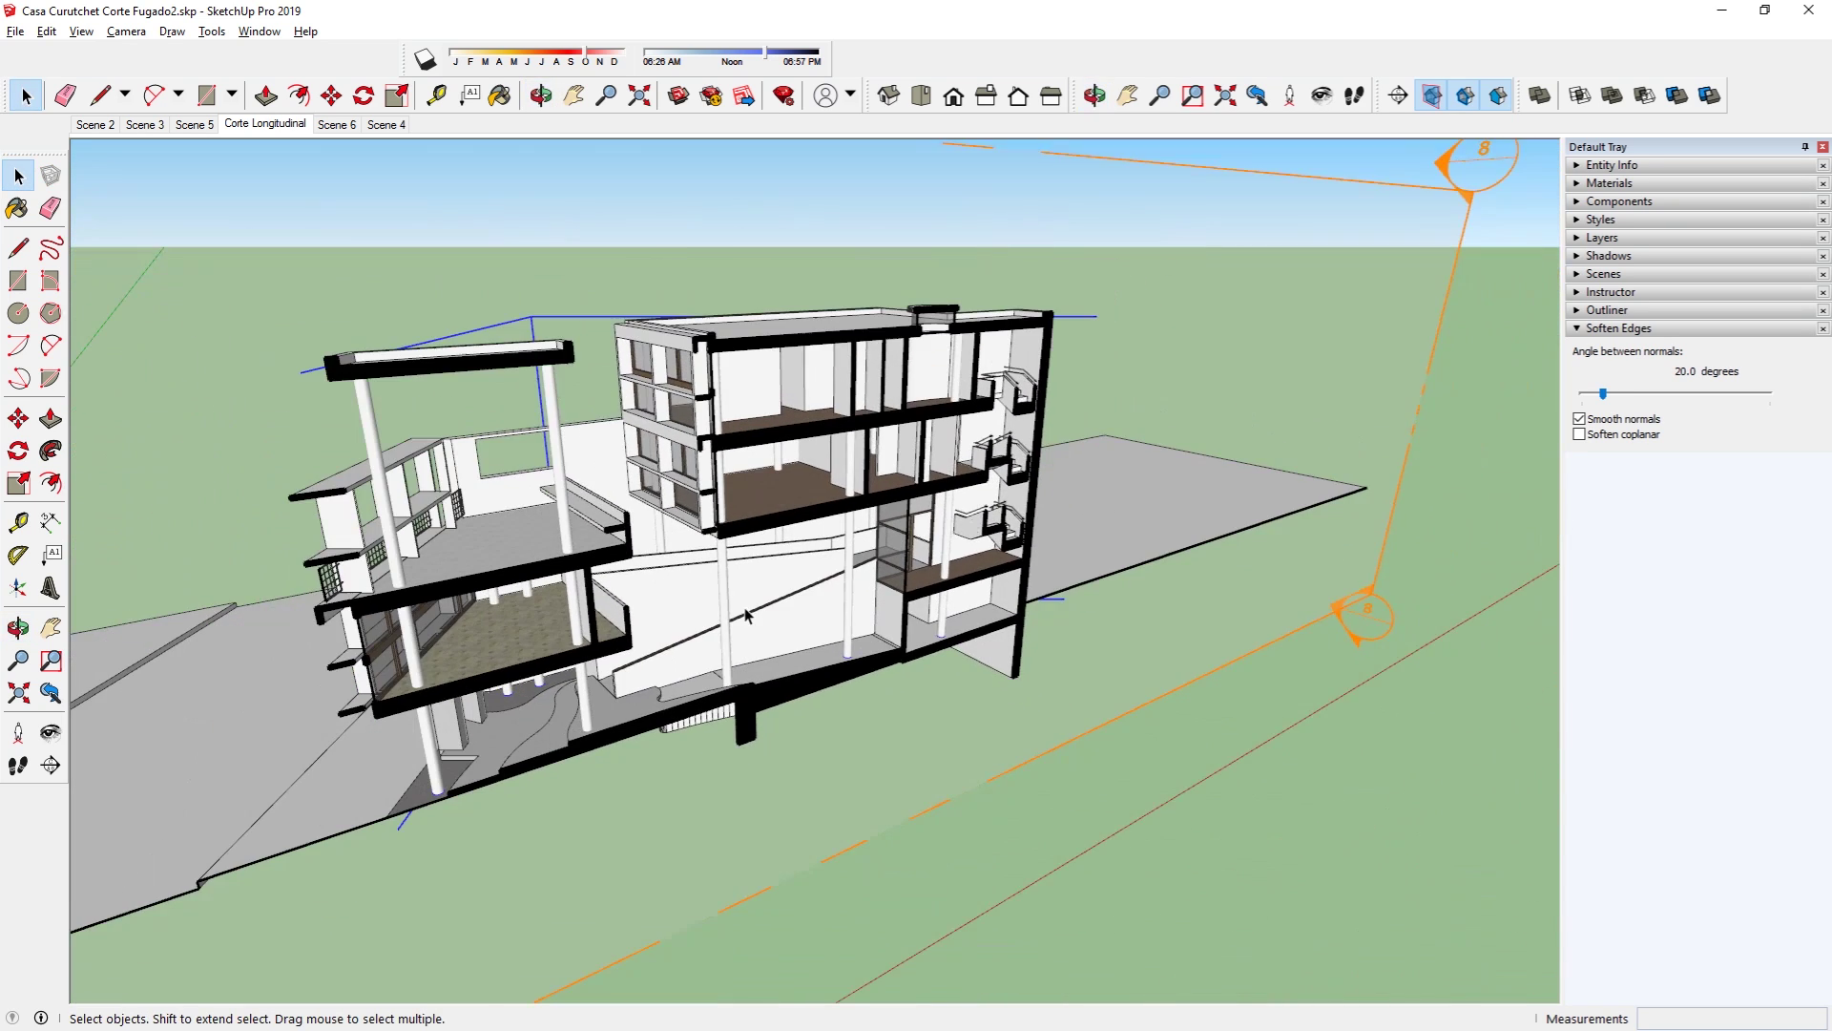
pyautogui.scroll(2, 747, 615)
pyautogui.scroll(2, 502, 783)
pyautogui.scroll(2, 821, 720)
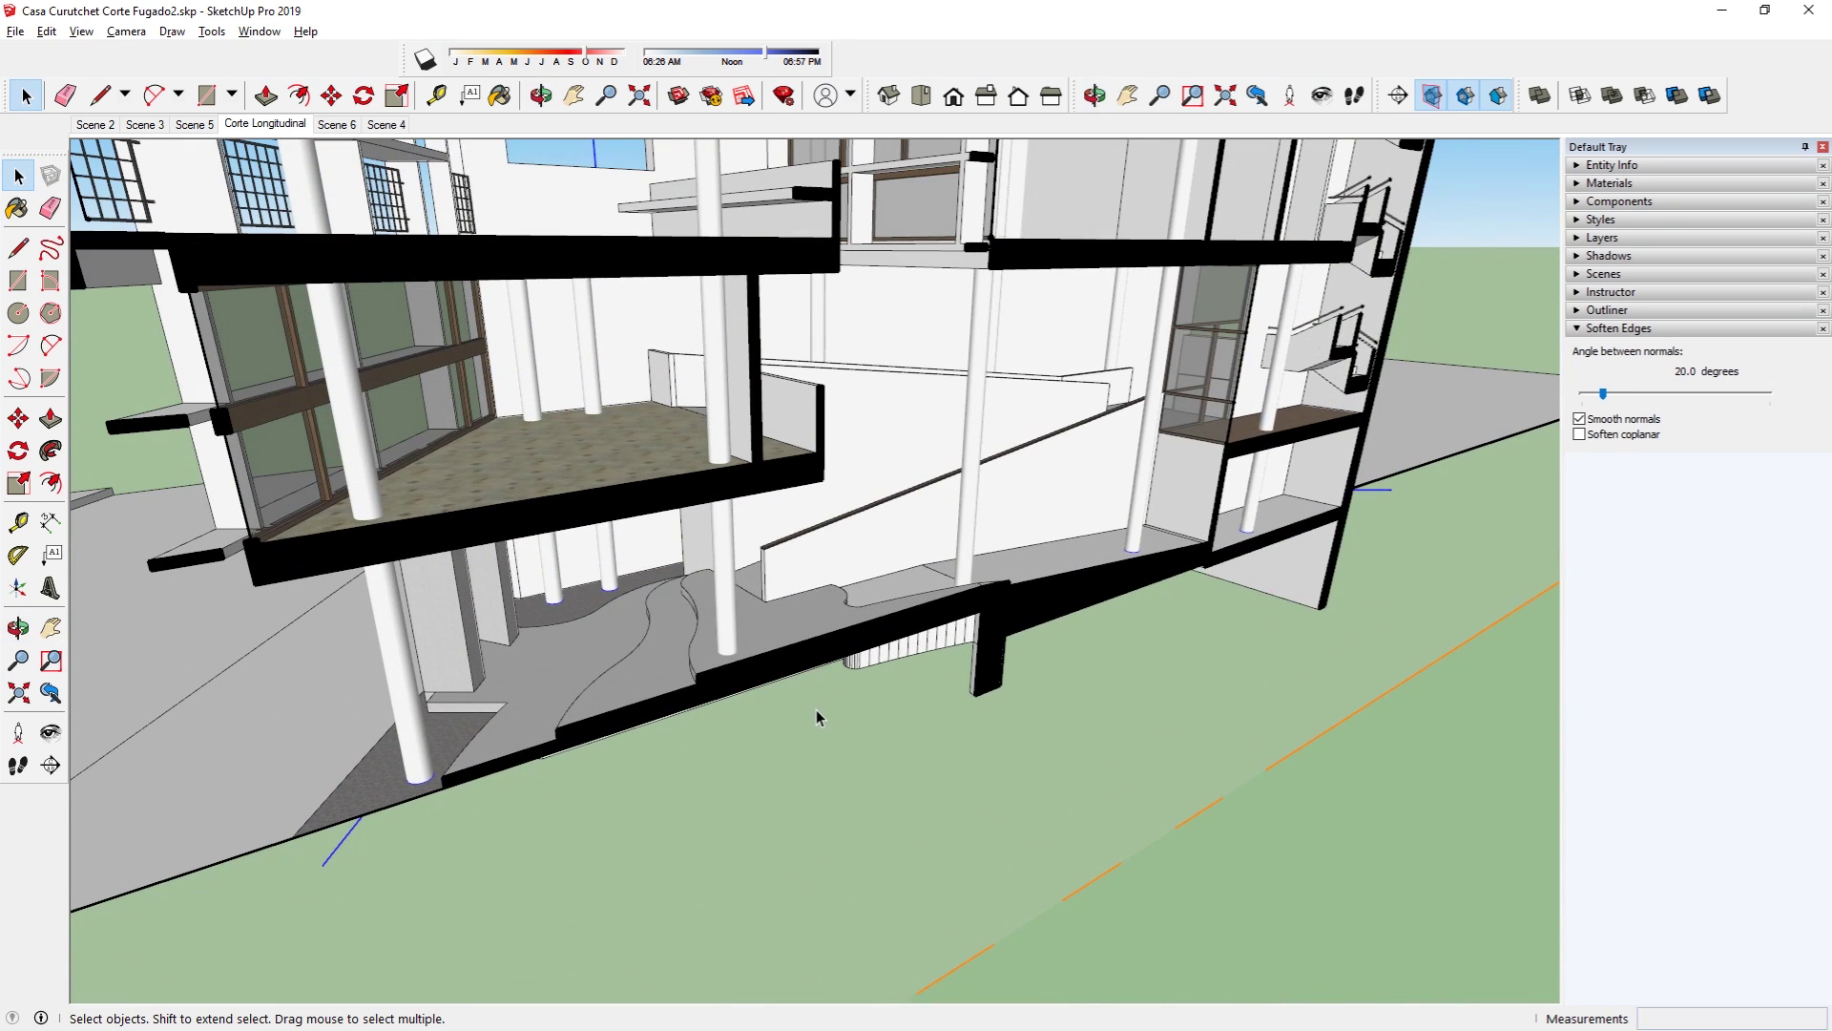
pyautogui.scroll(-5, 811, 708)
pyautogui.scroll(5, 1014, 579)
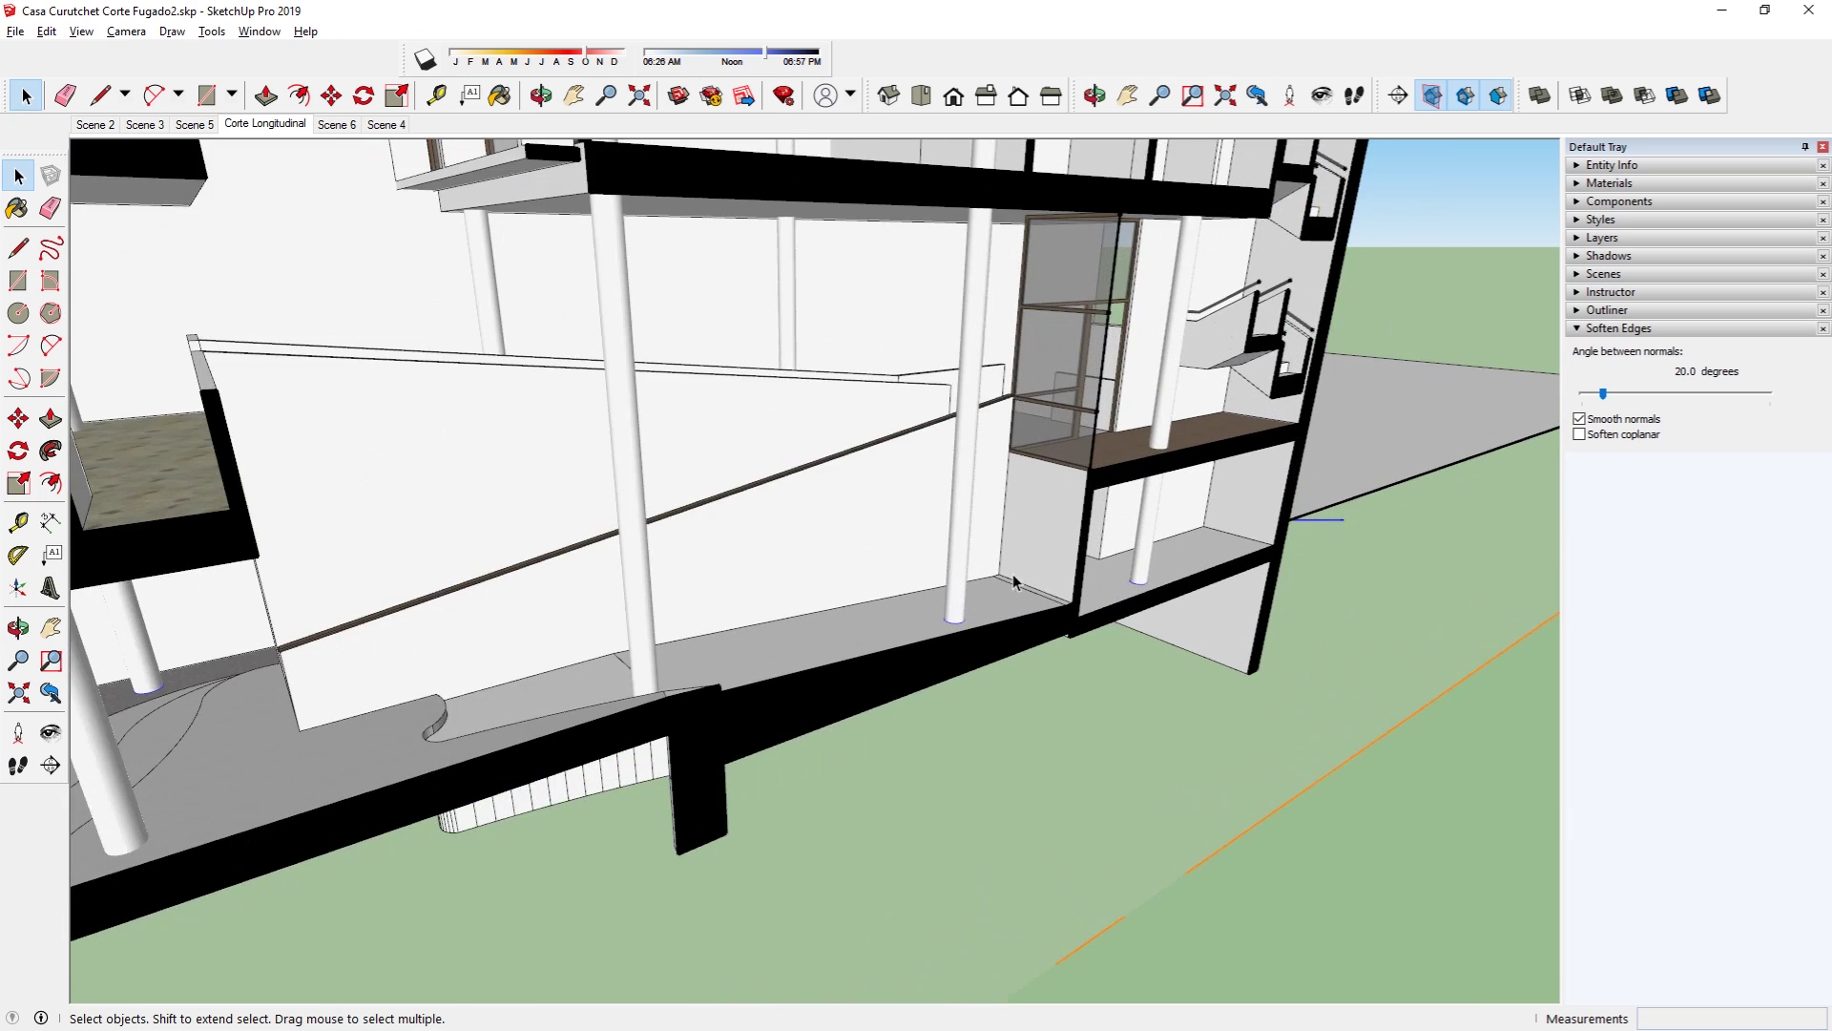
pyautogui.scroll(2, 1014, 579)
pyautogui.scroll(1, 968, 585)
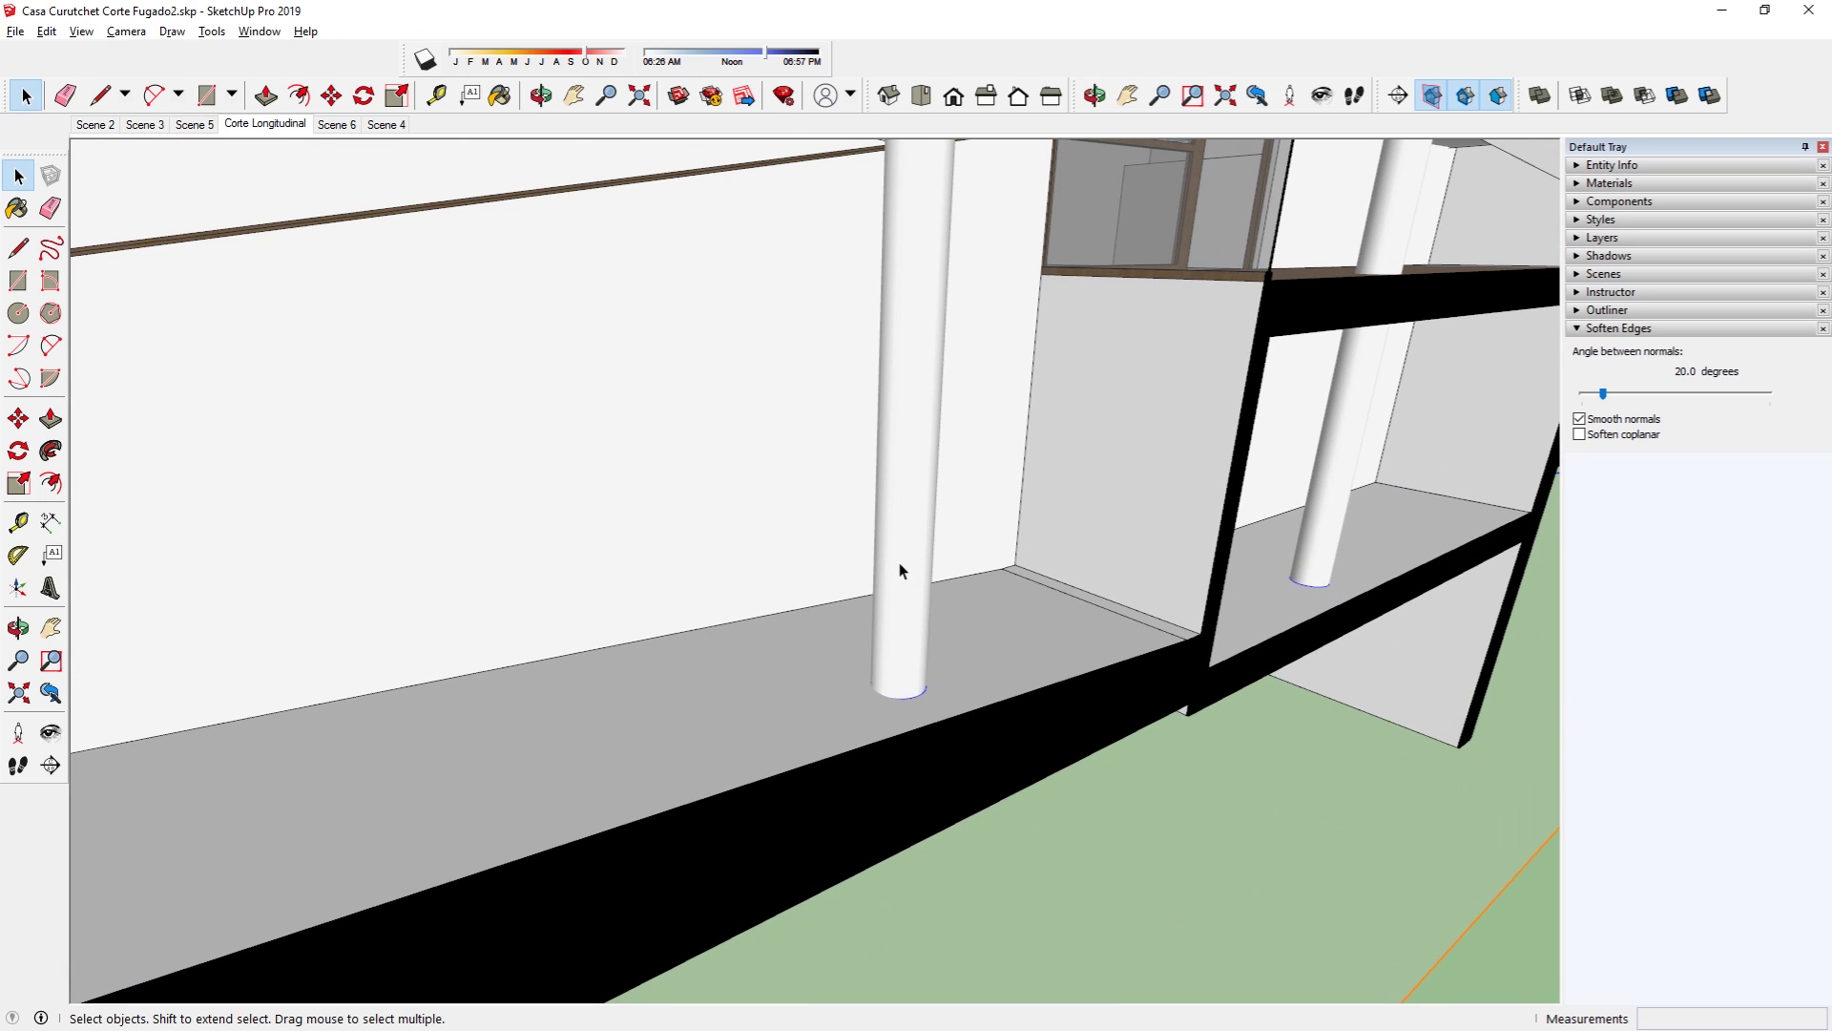
# Step: Apply Intersect Faces With Model to the floor group, then to the column's group
pyautogui.rightClick(899, 565)
pyautogui.moveTo(969, 799)
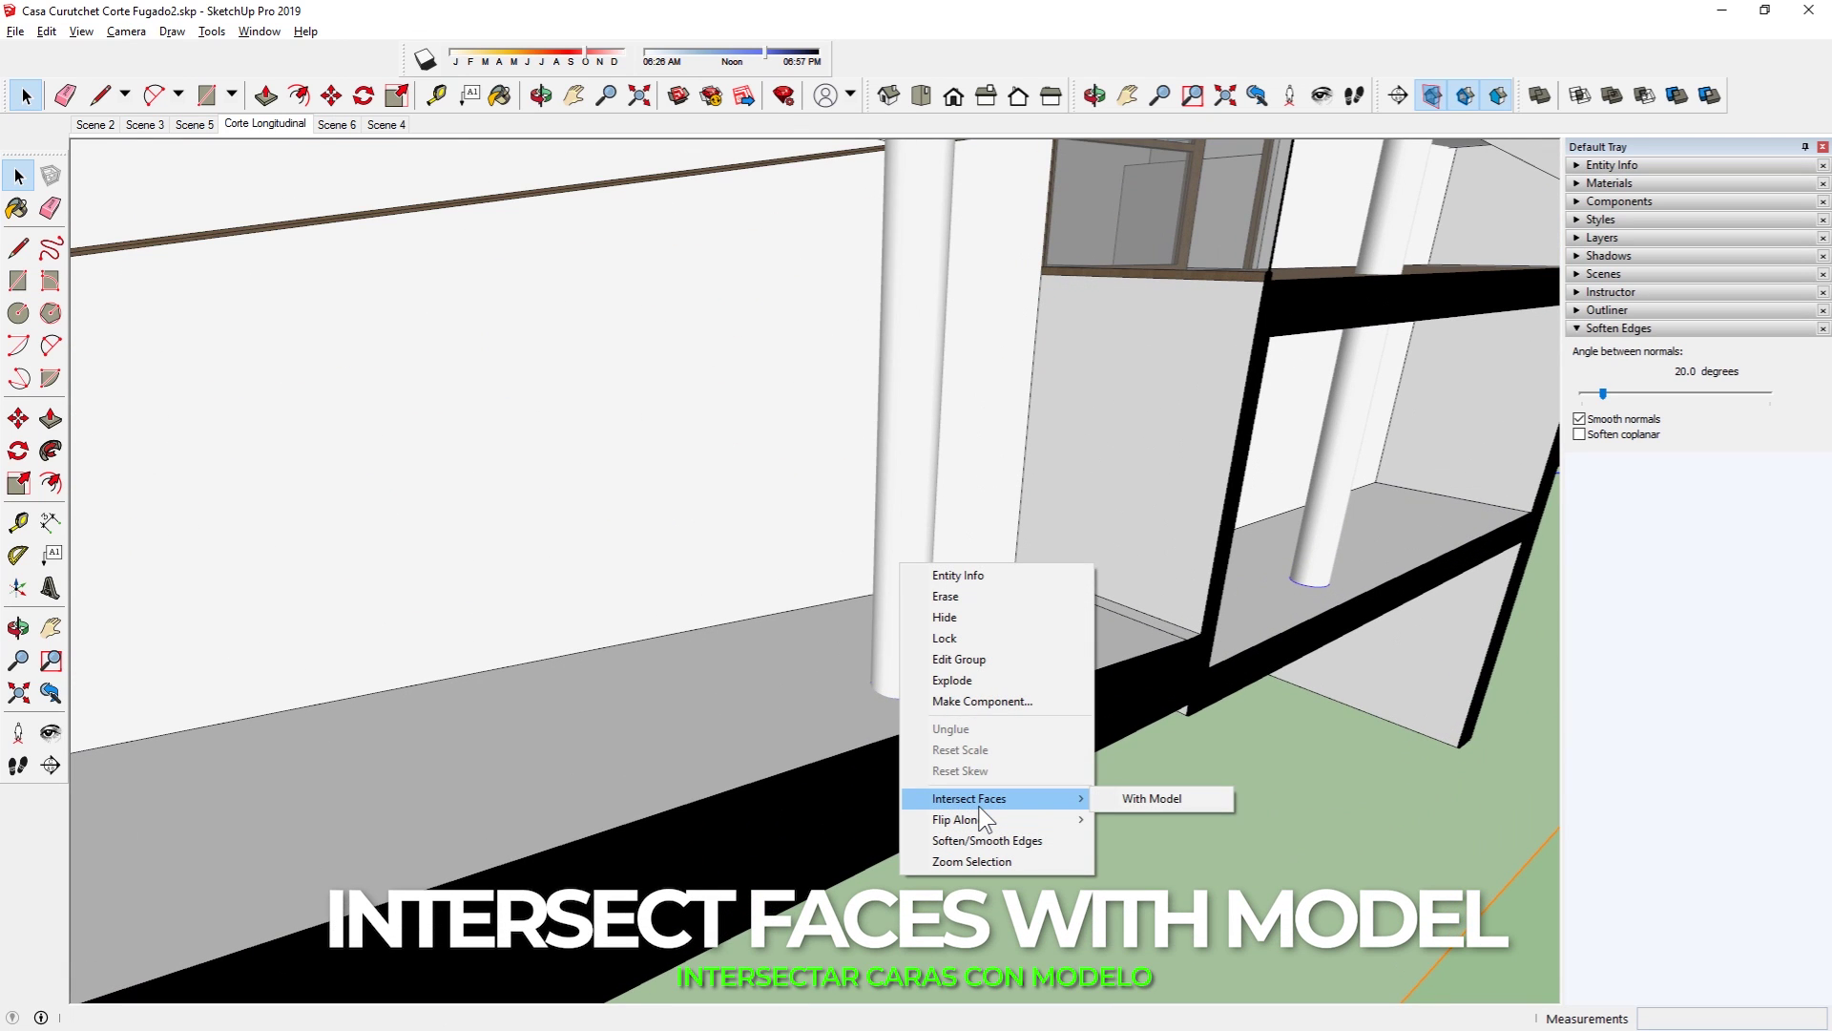
pyautogui.click(1160, 800)
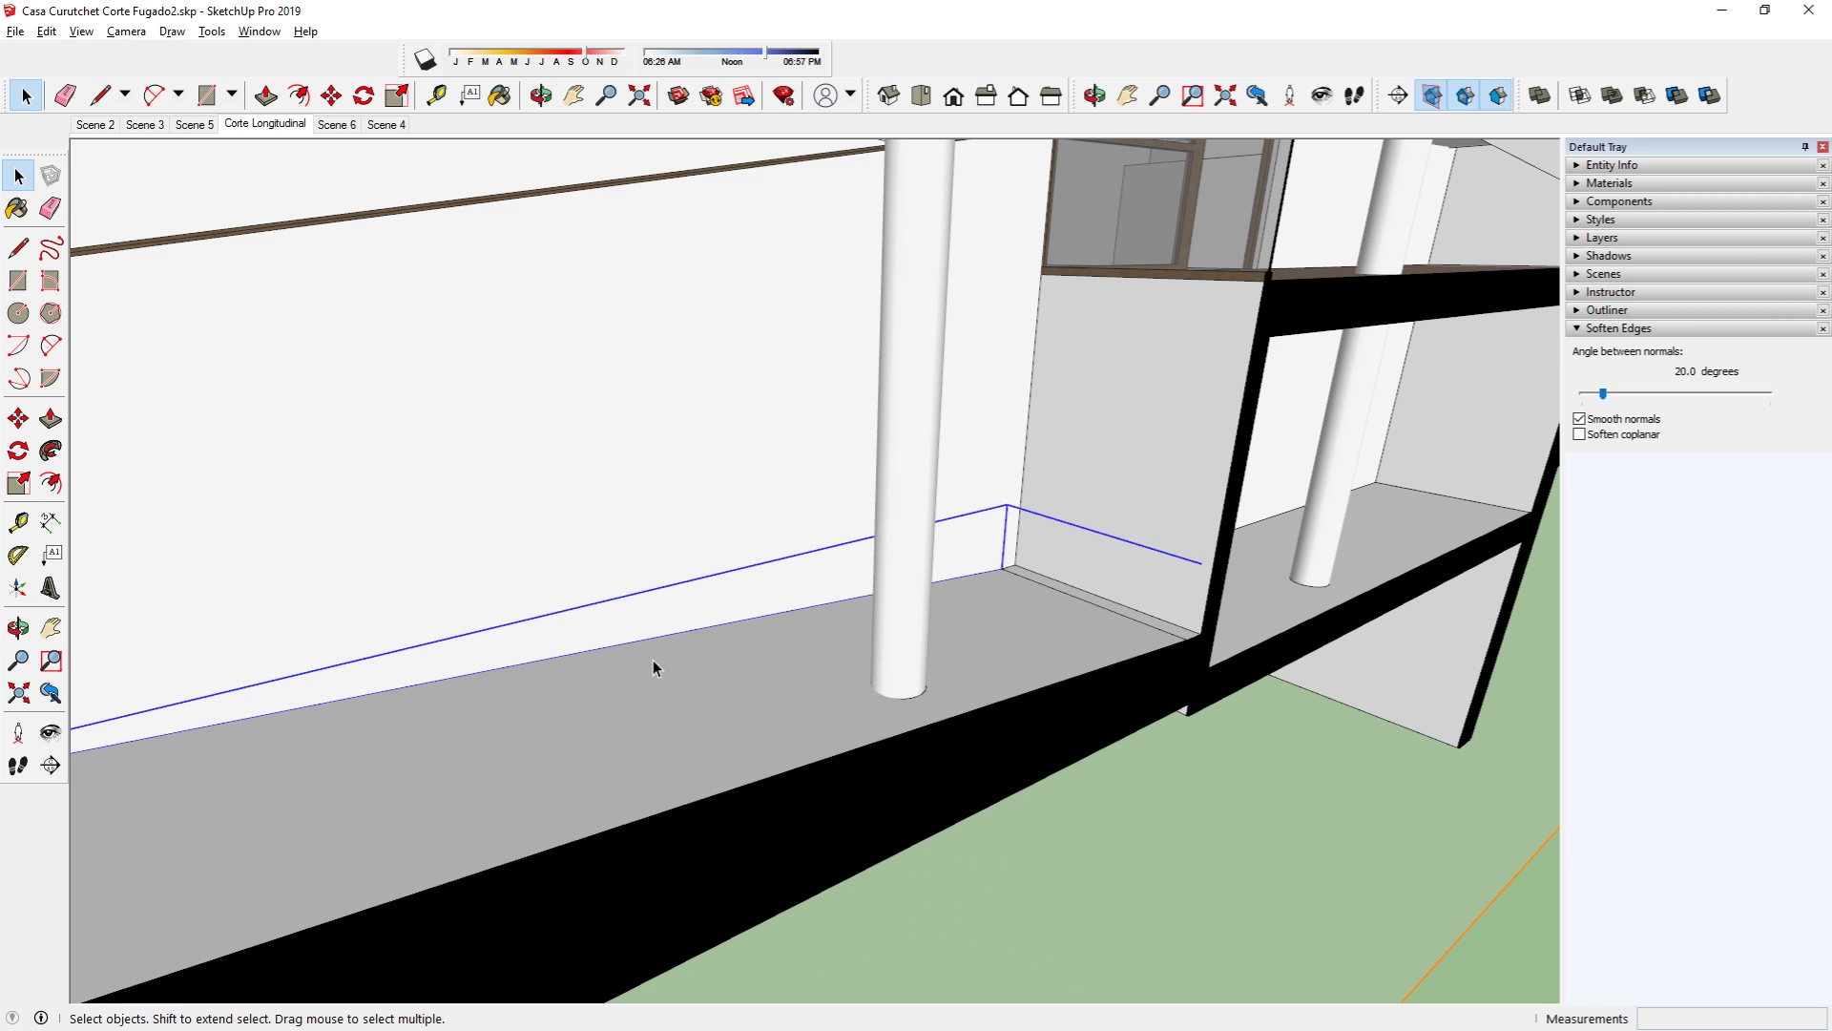
pyautogui.scroll(2, 881, 668)
pyautogui.scroll(2, 897, 689)
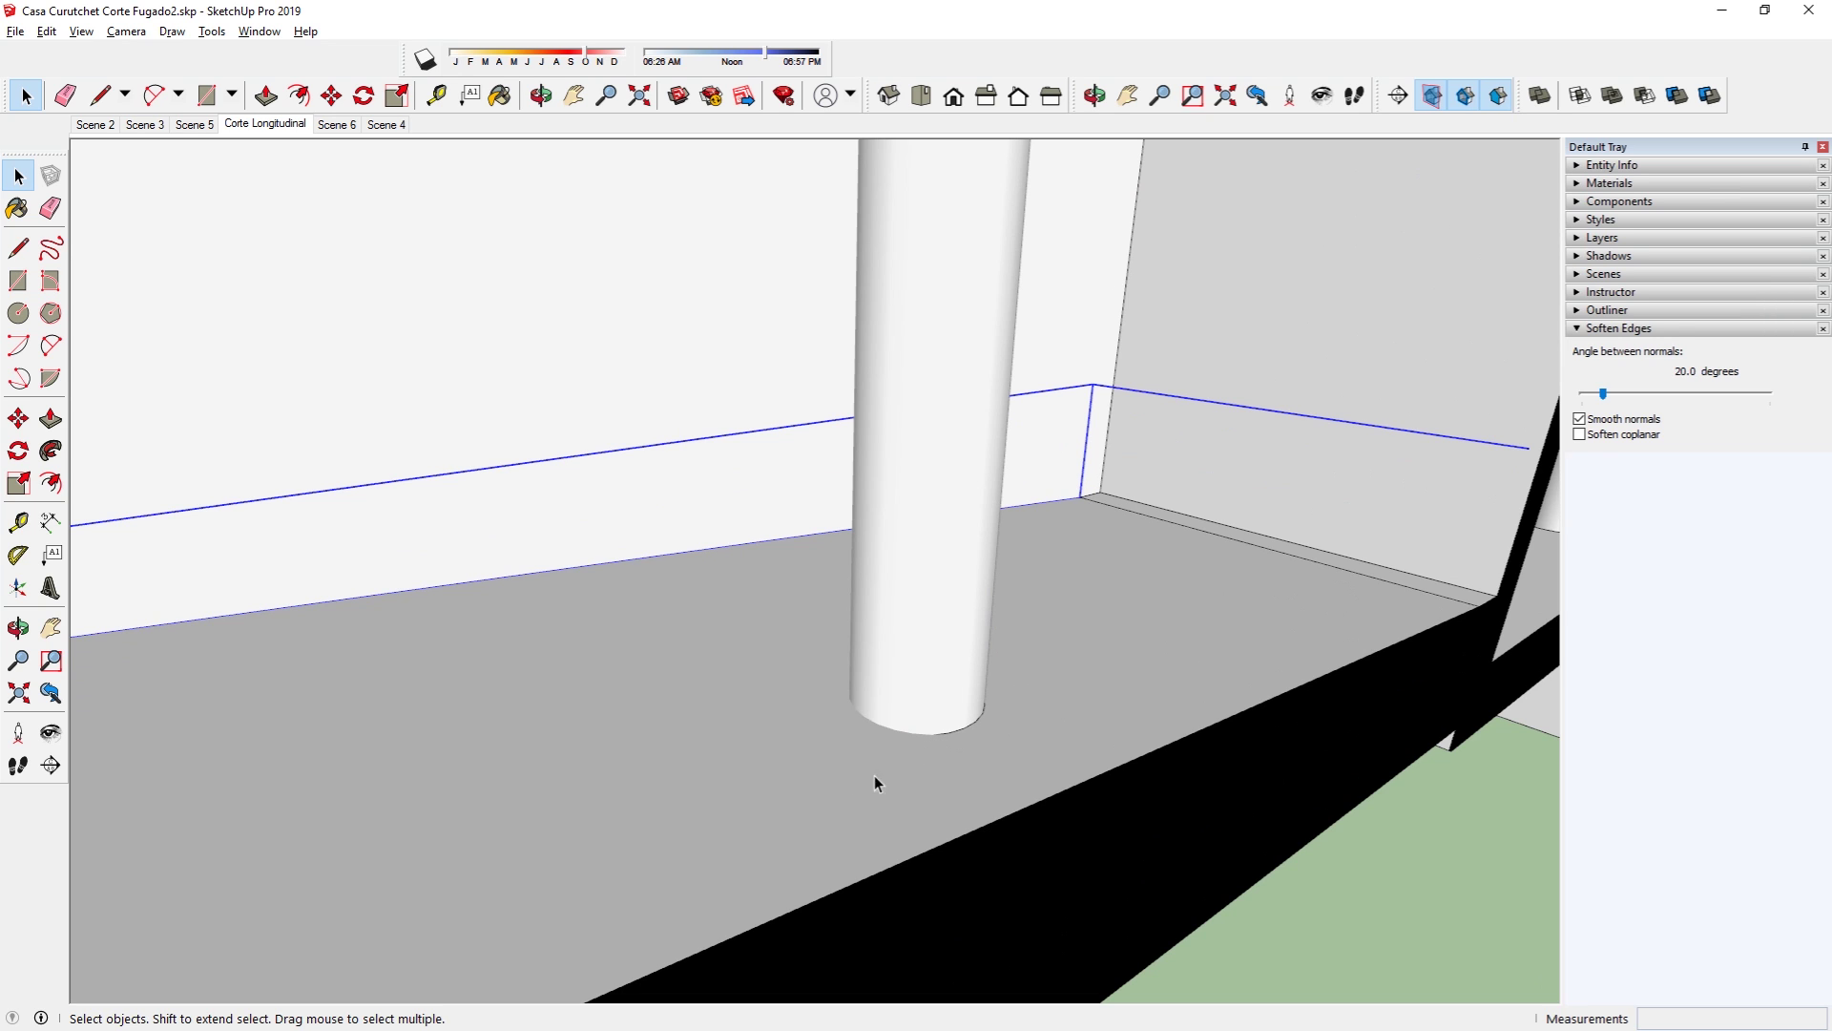
pyautogui.rightClick(919, 625)
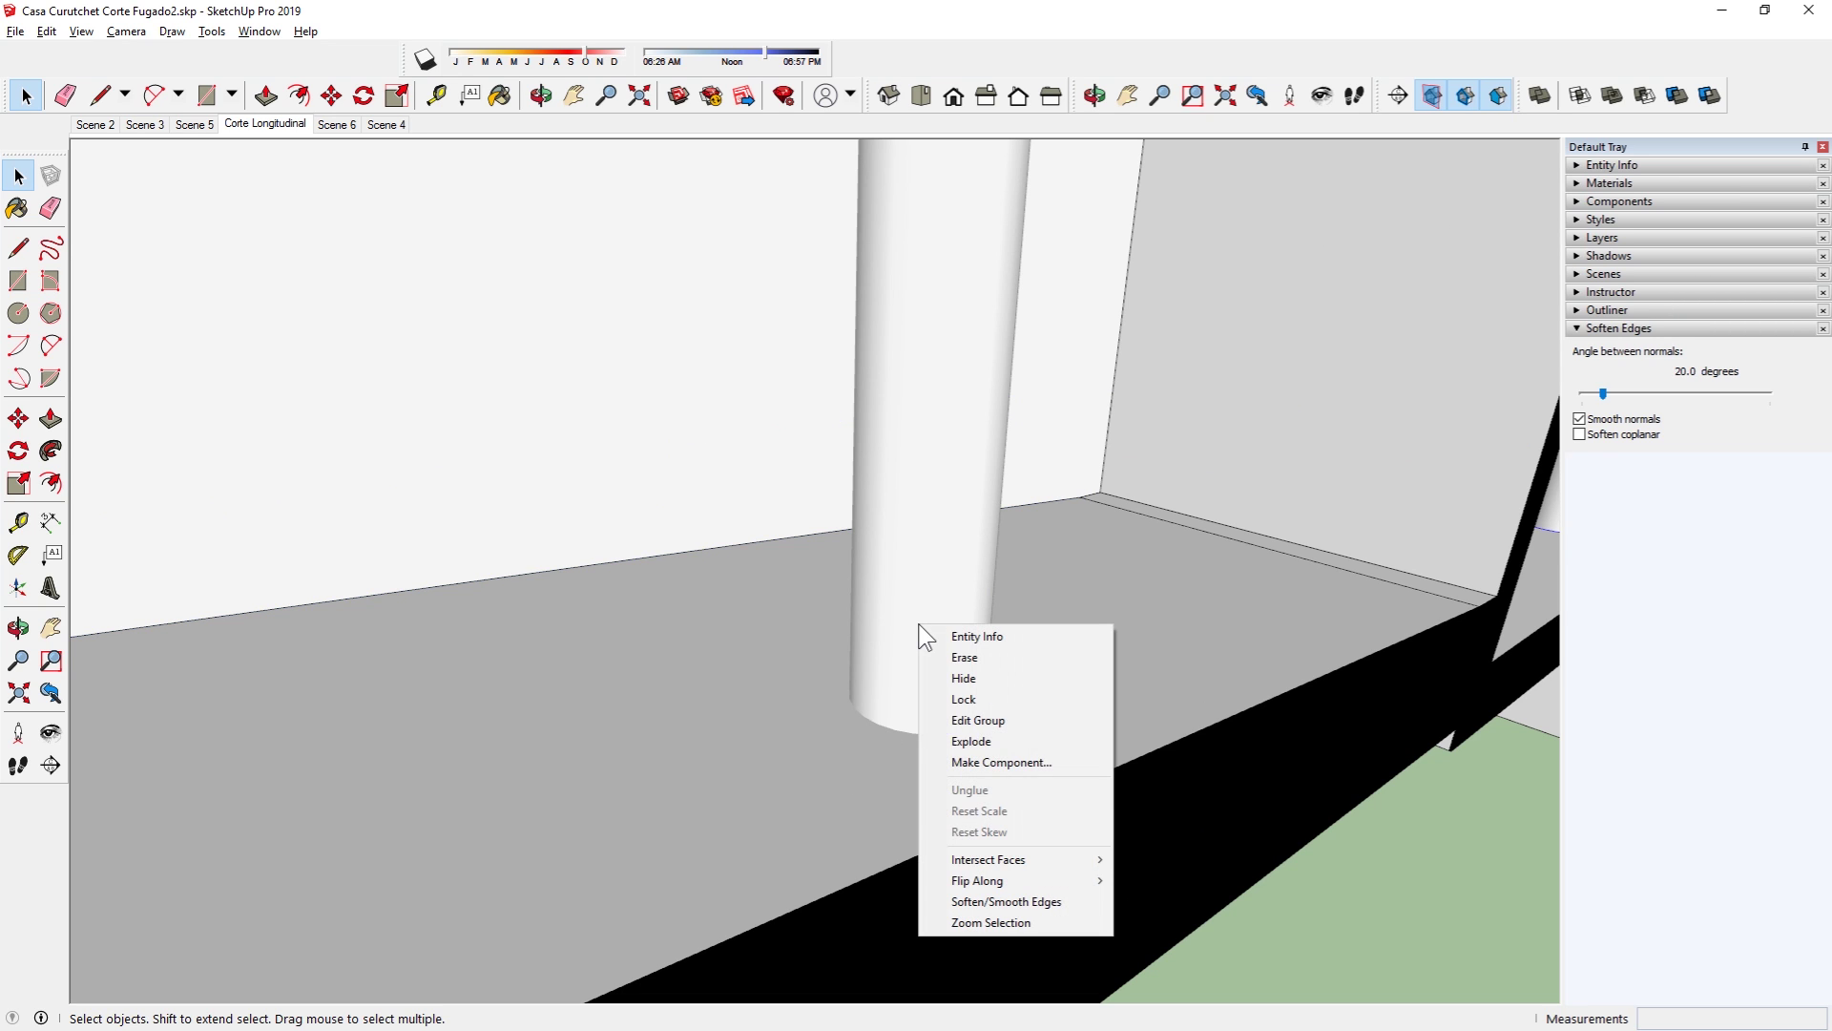
pyautogui.moveTo(988, 859)
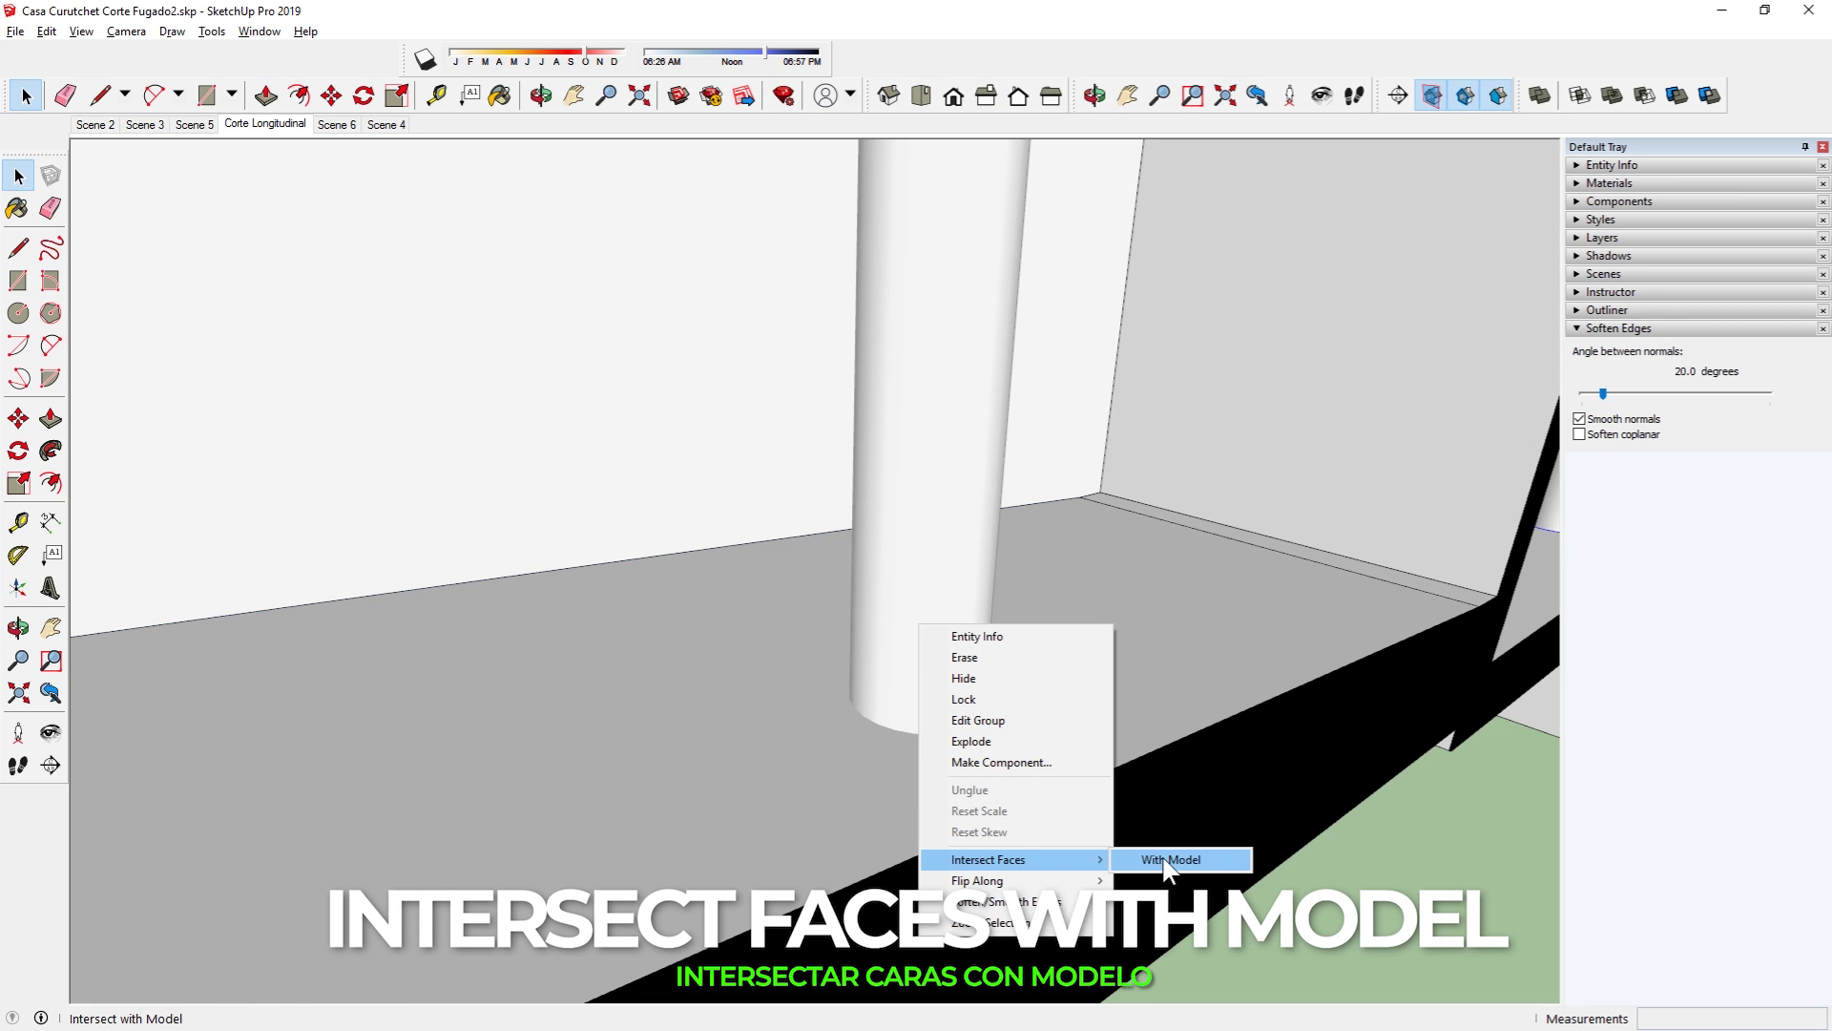
pyautogui.click(1170, 860)
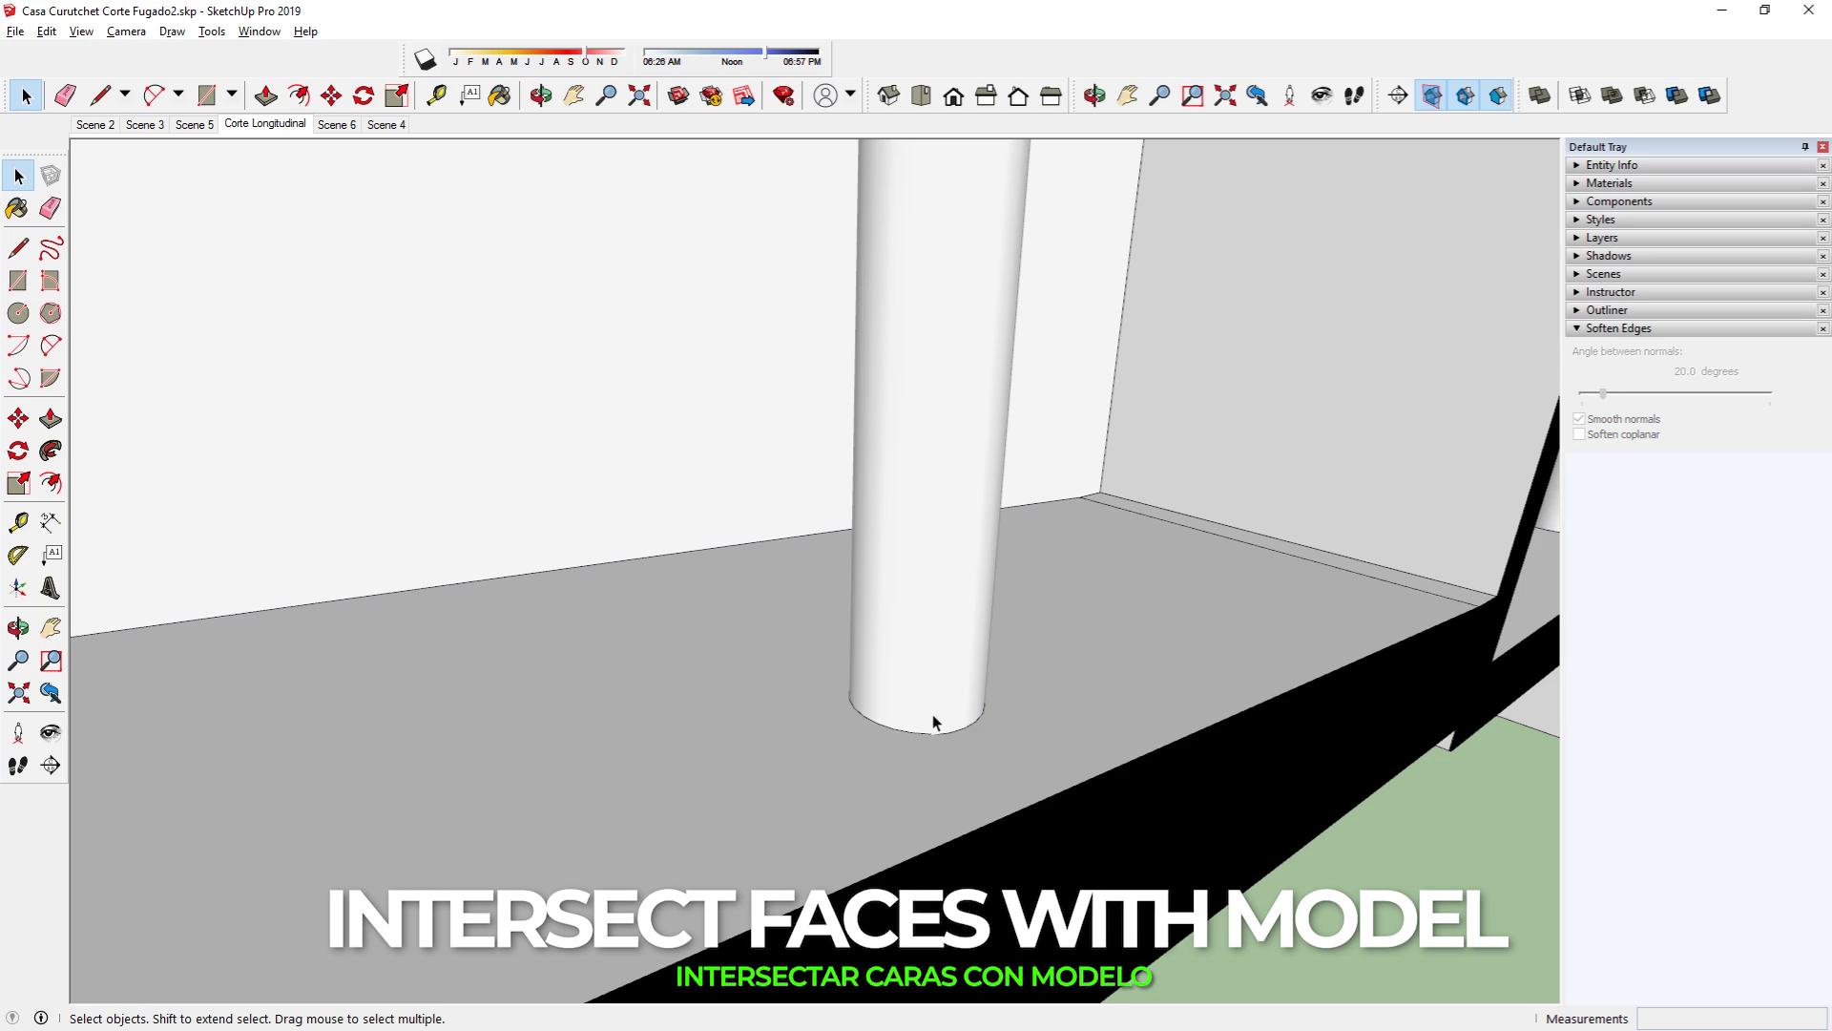
pyautogui.scroll(-5, 1086, 744)
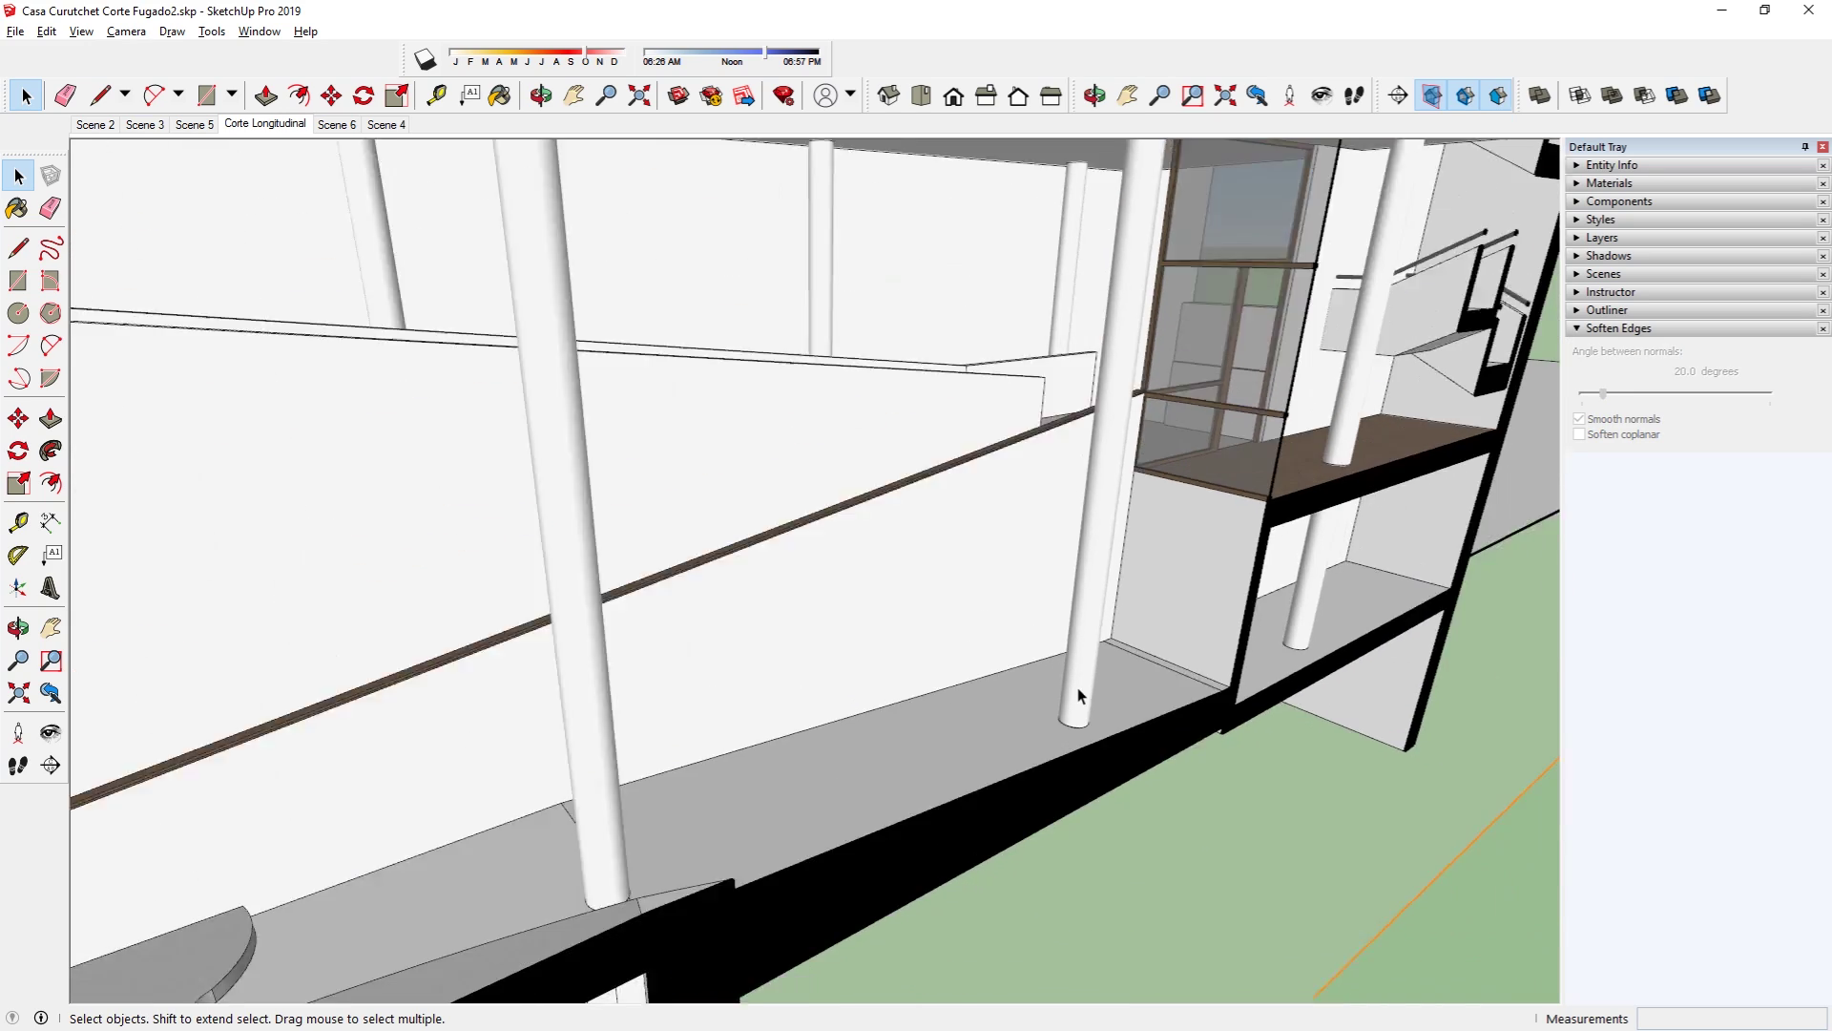
pyautogui.scroll(-5, 1079, 687)
pyautogui.moveTo(1079, 687); pyautogui.dragTo(859, 871, button='middle')
pyautogui.scroll(4, 665, 584)
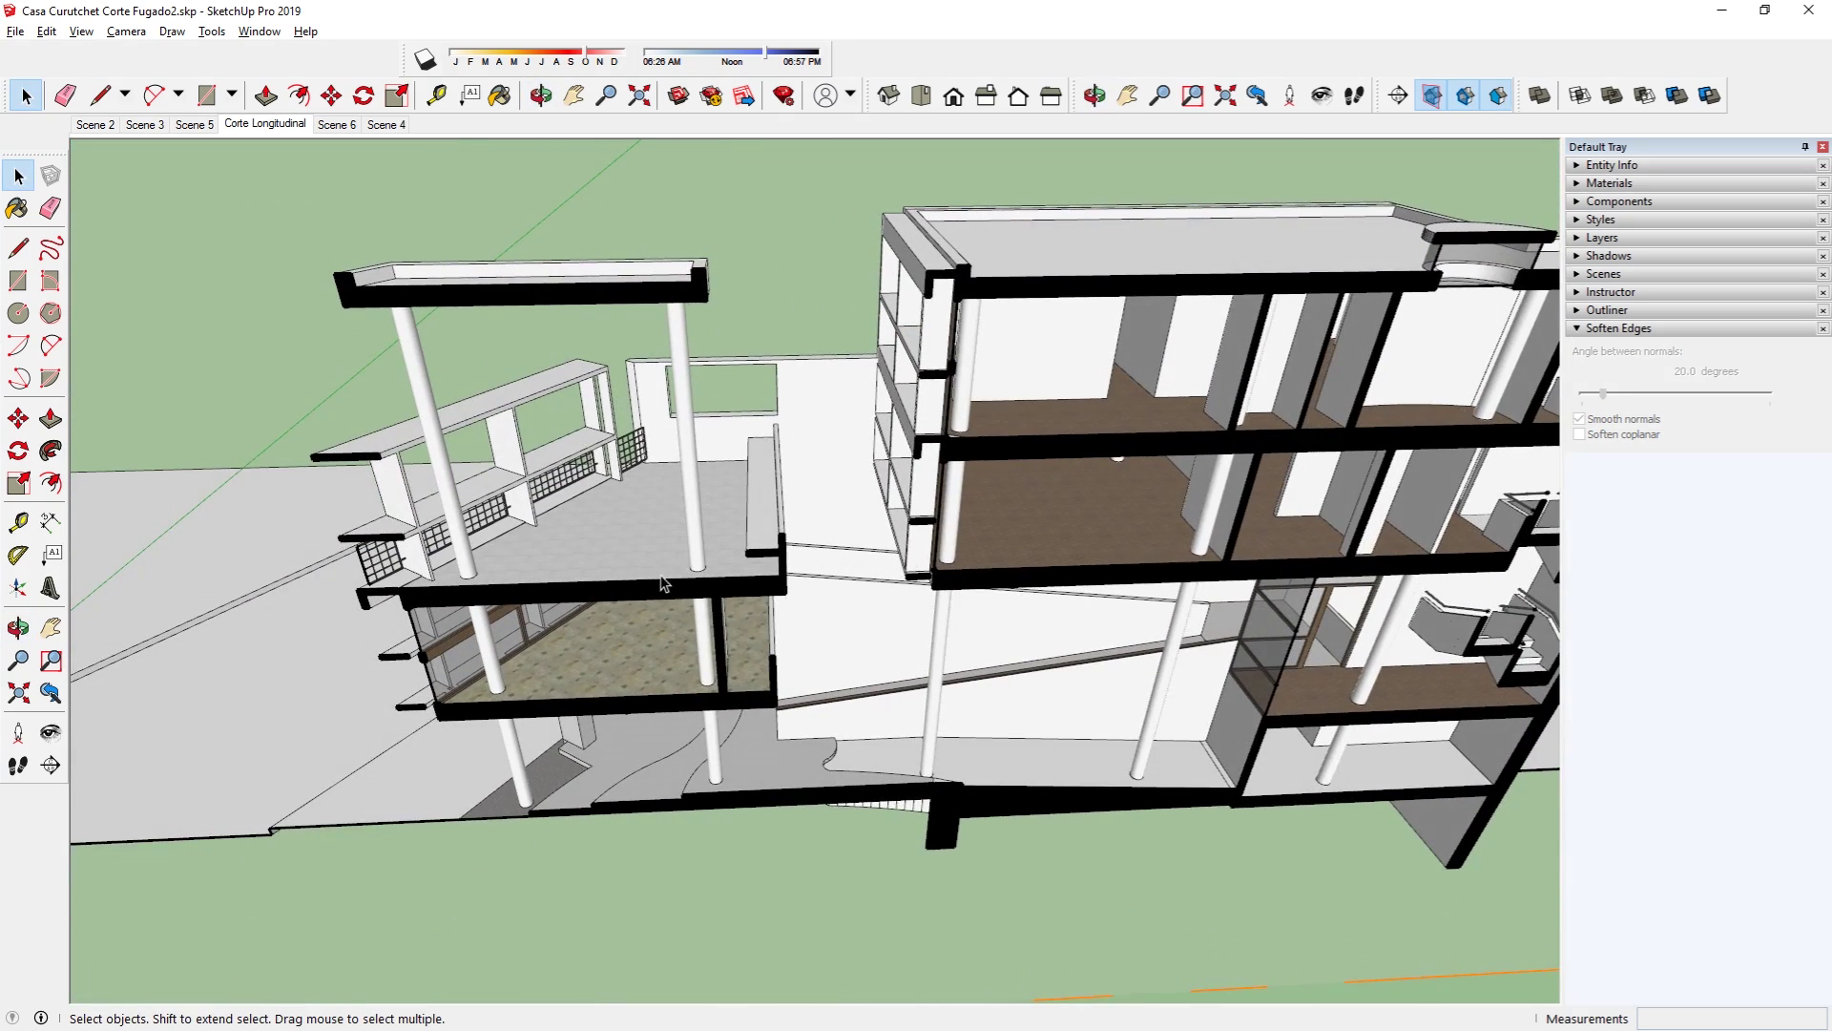
pyautogui.scroll(3, 666, 584)
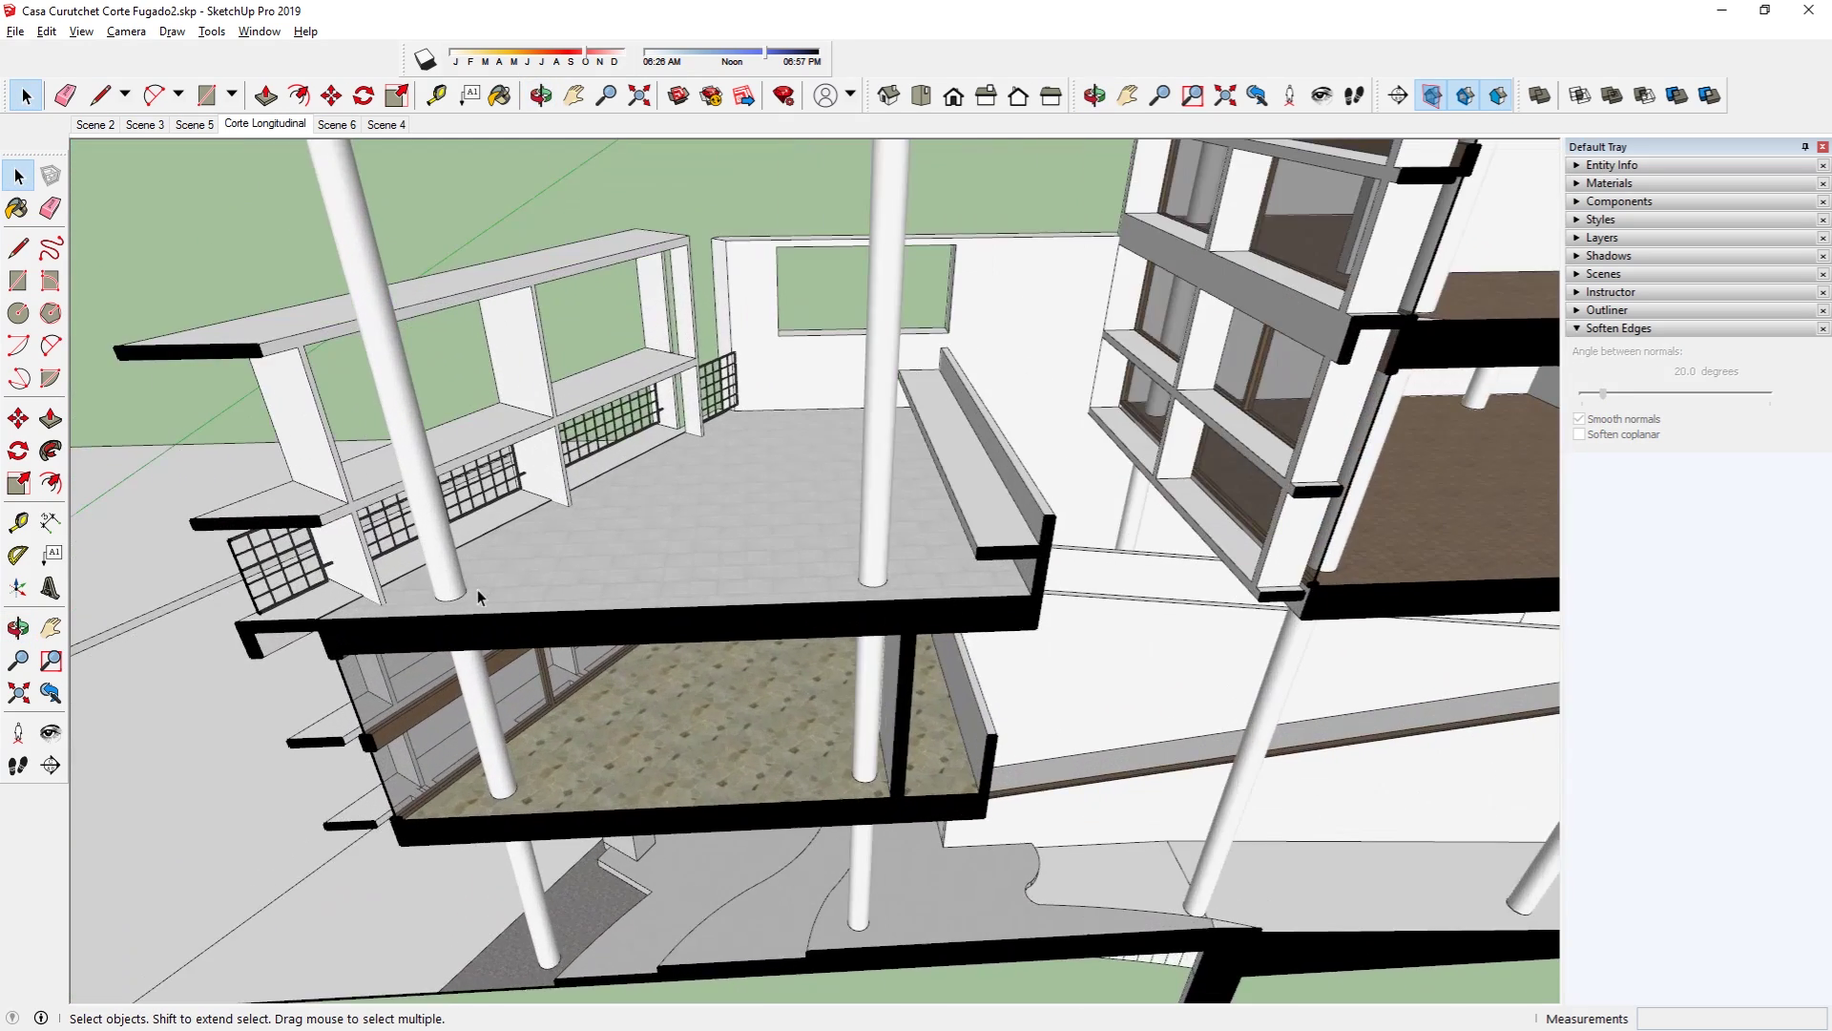
pyautogui.scroll(2, 477, 588)
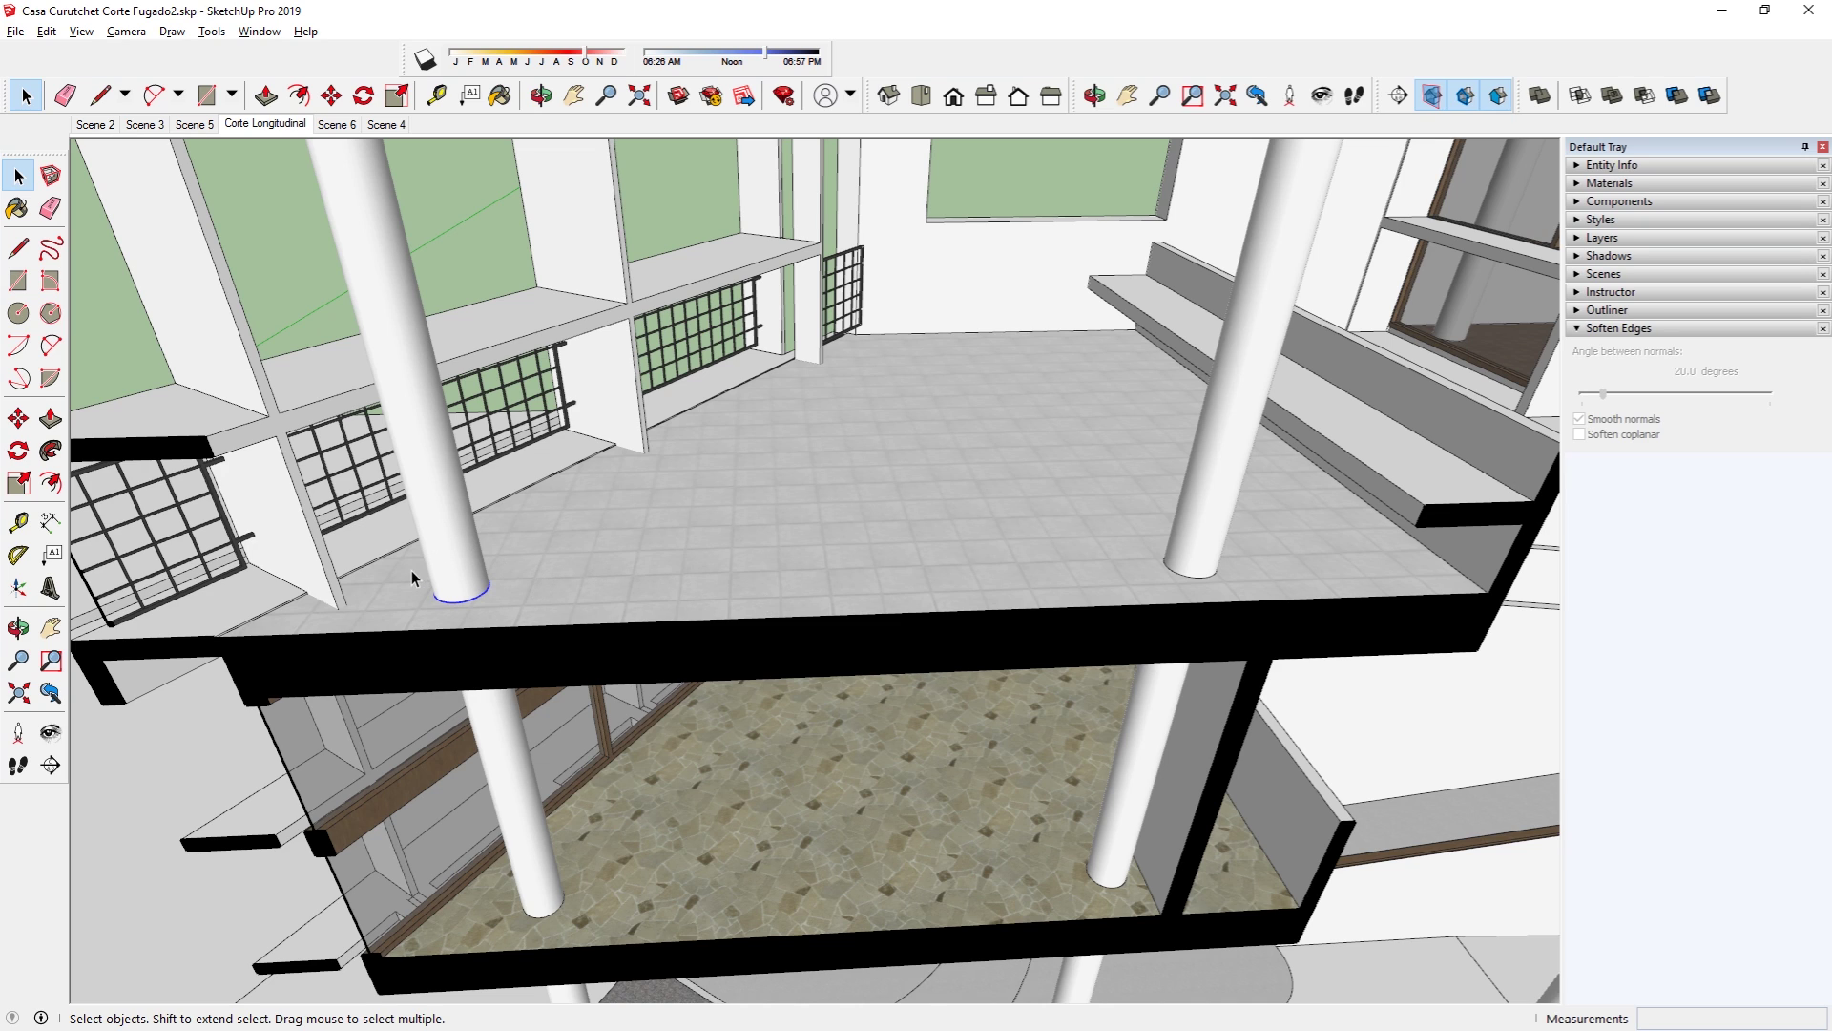
pyautogui.click(18, 418)
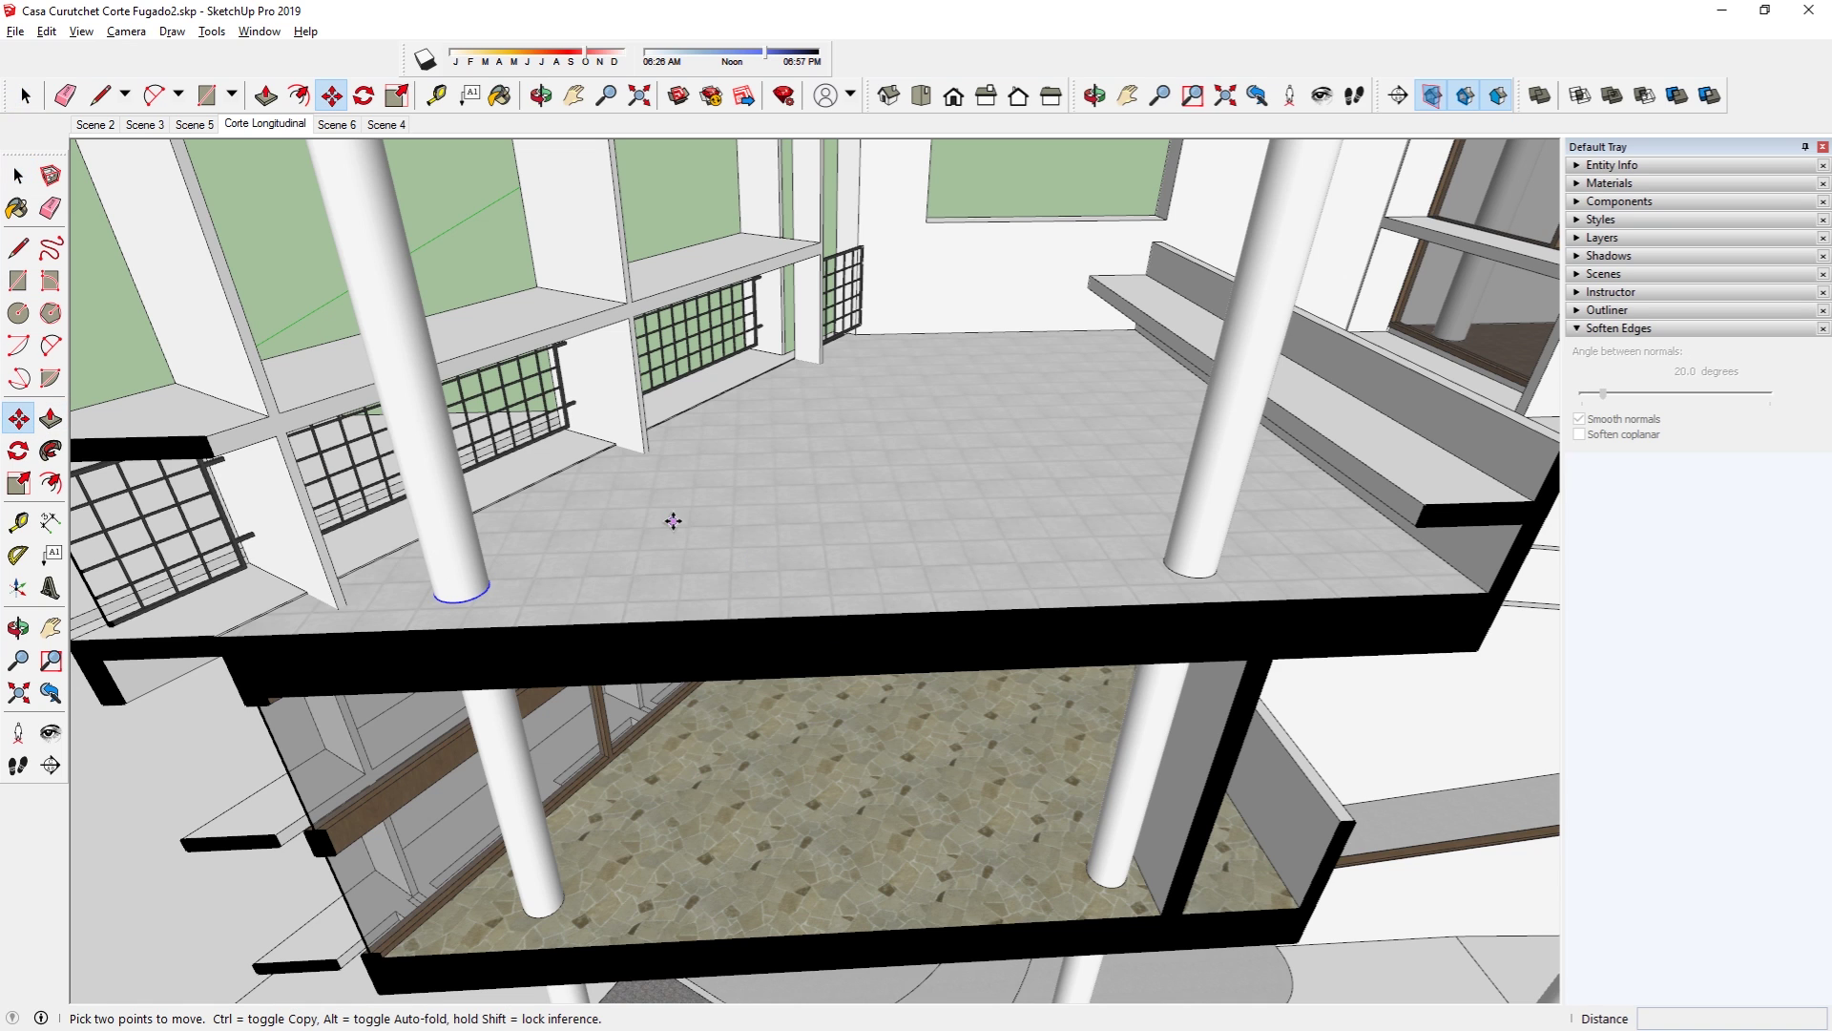
pyautogui.click(672, 519)
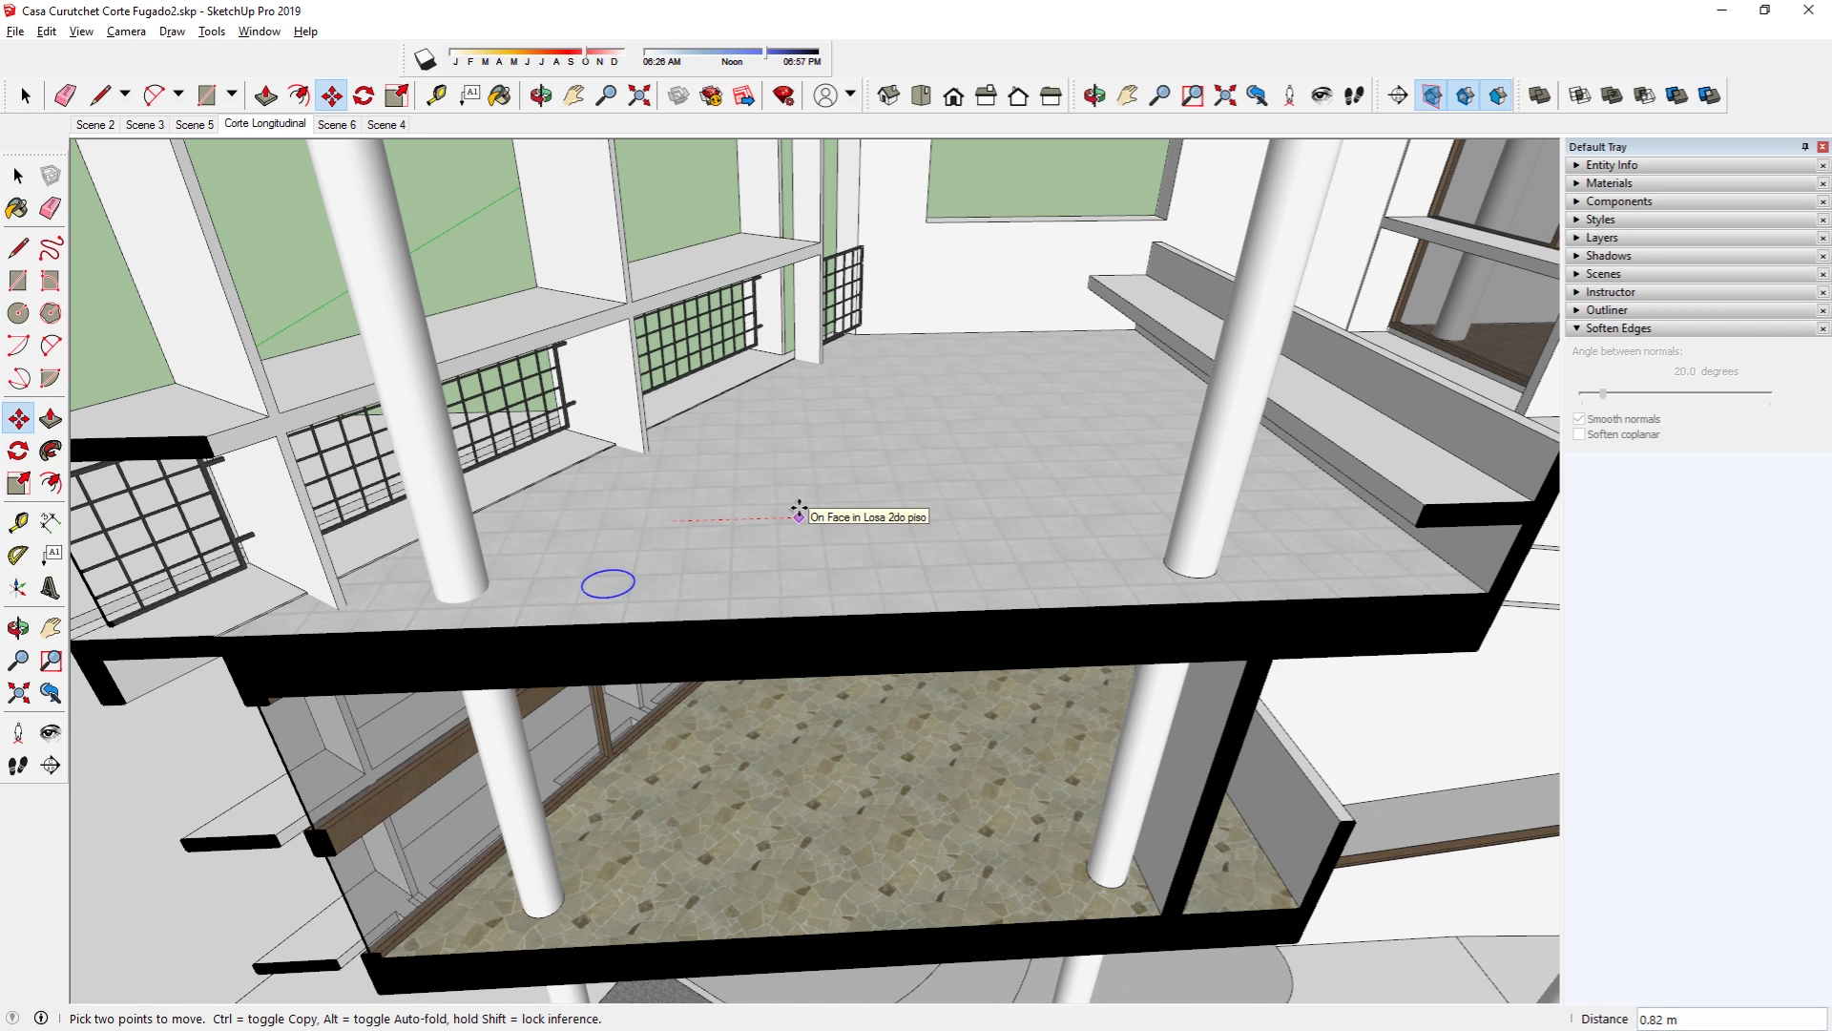
pyautogui.click(799, 516)
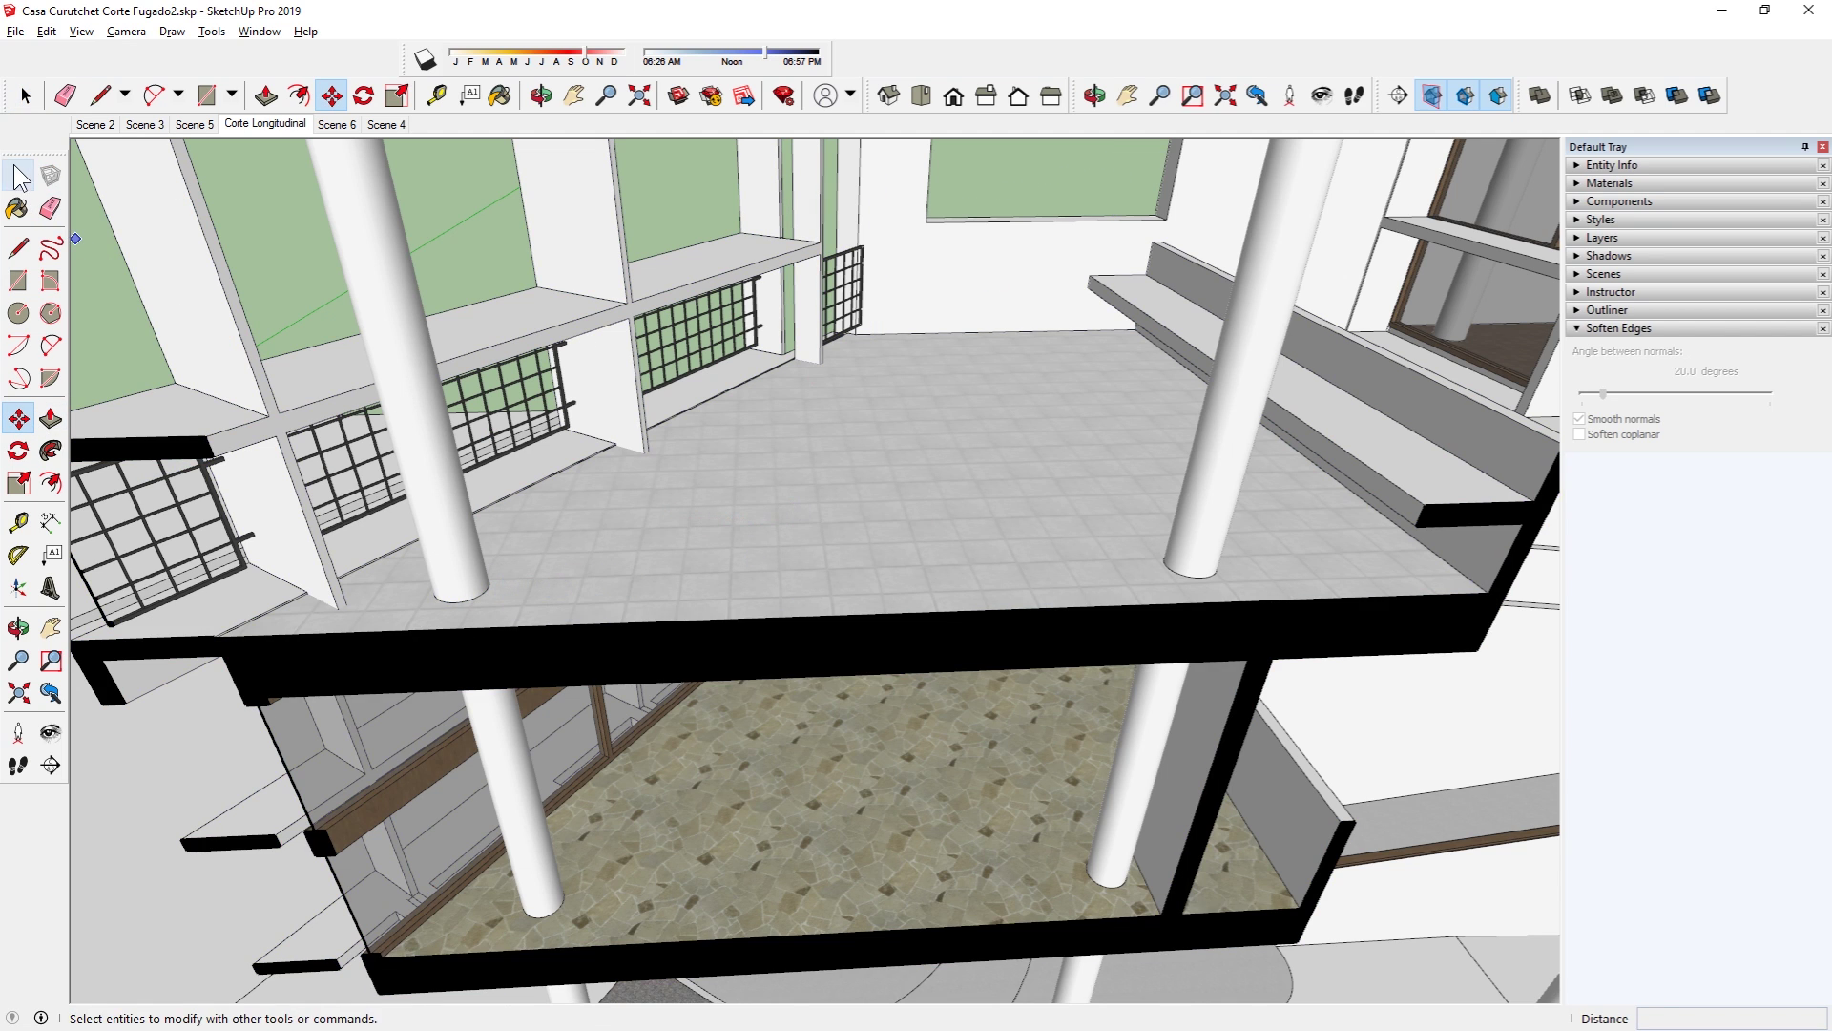
pyautogui.click(18, 175)
pyautogui.scroll(-3, 554, 611)
pyautogui.scroll(-3, 549, 596)
pyautogui.scroll(-3, 543, 578)
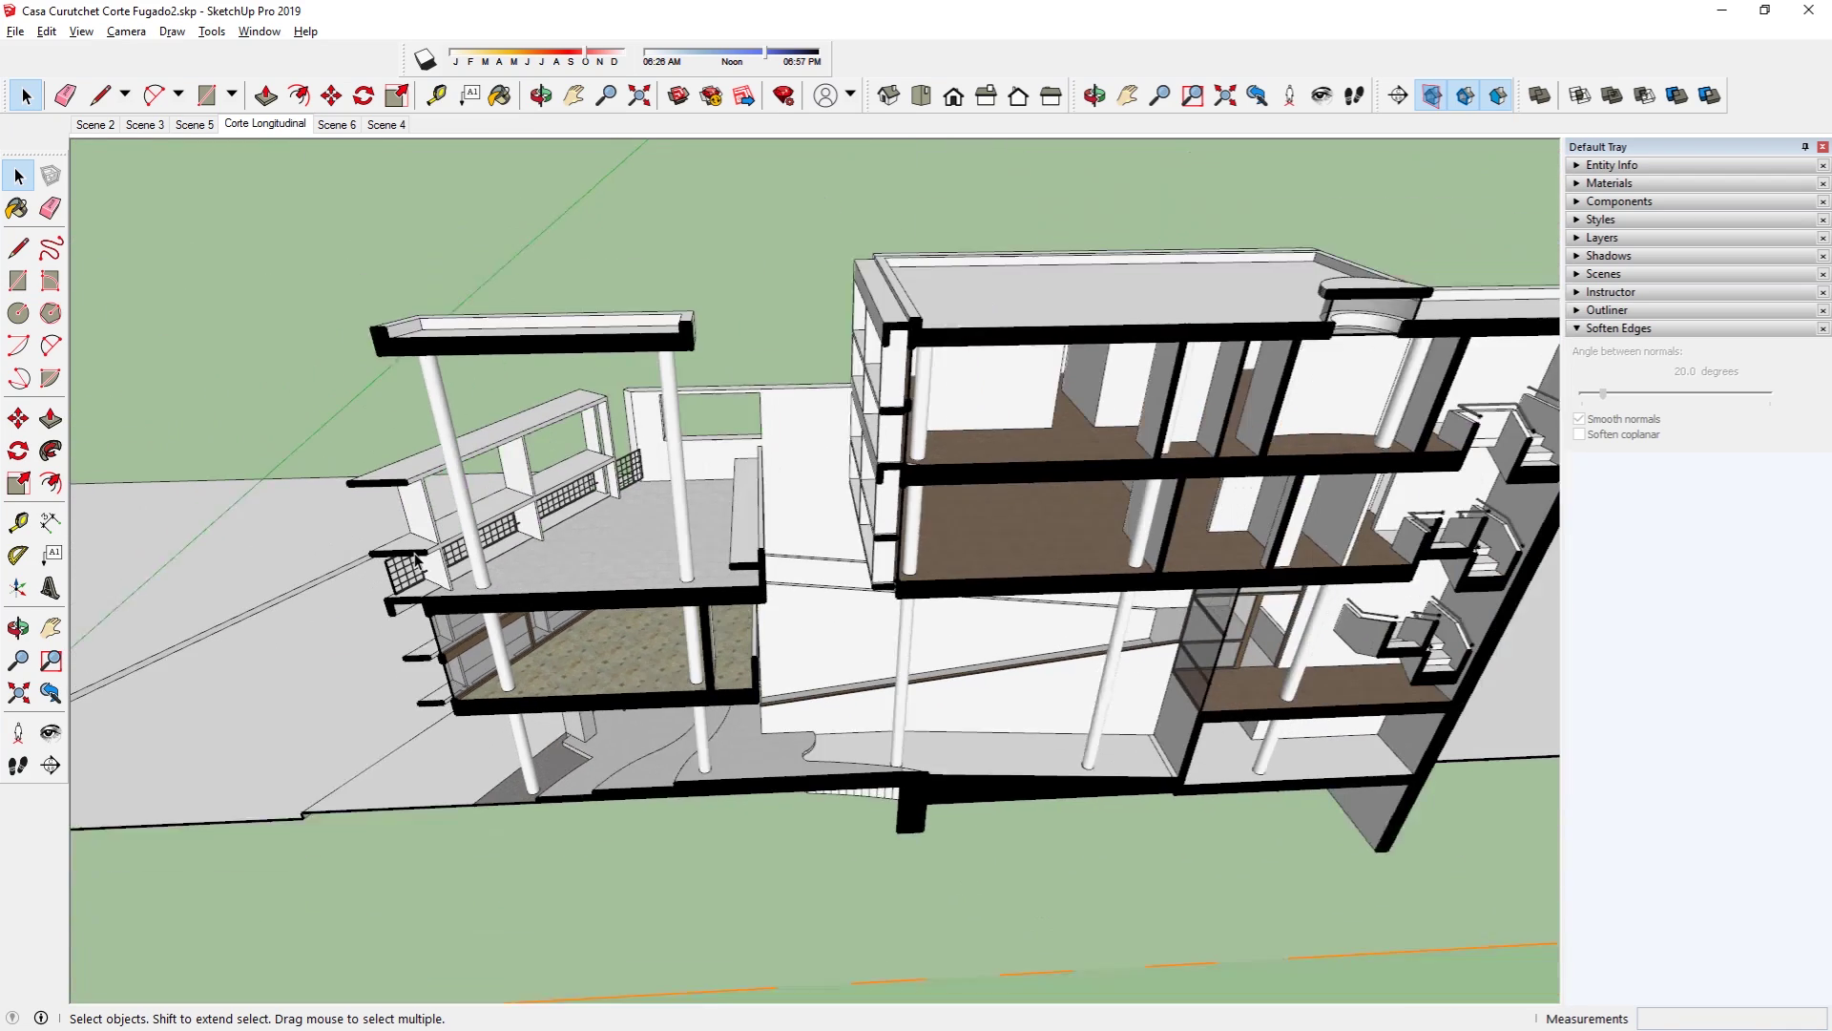
pyautogui.scroll(-2, 540, 563)
pyautogui.scroll(3, 1355, 637)
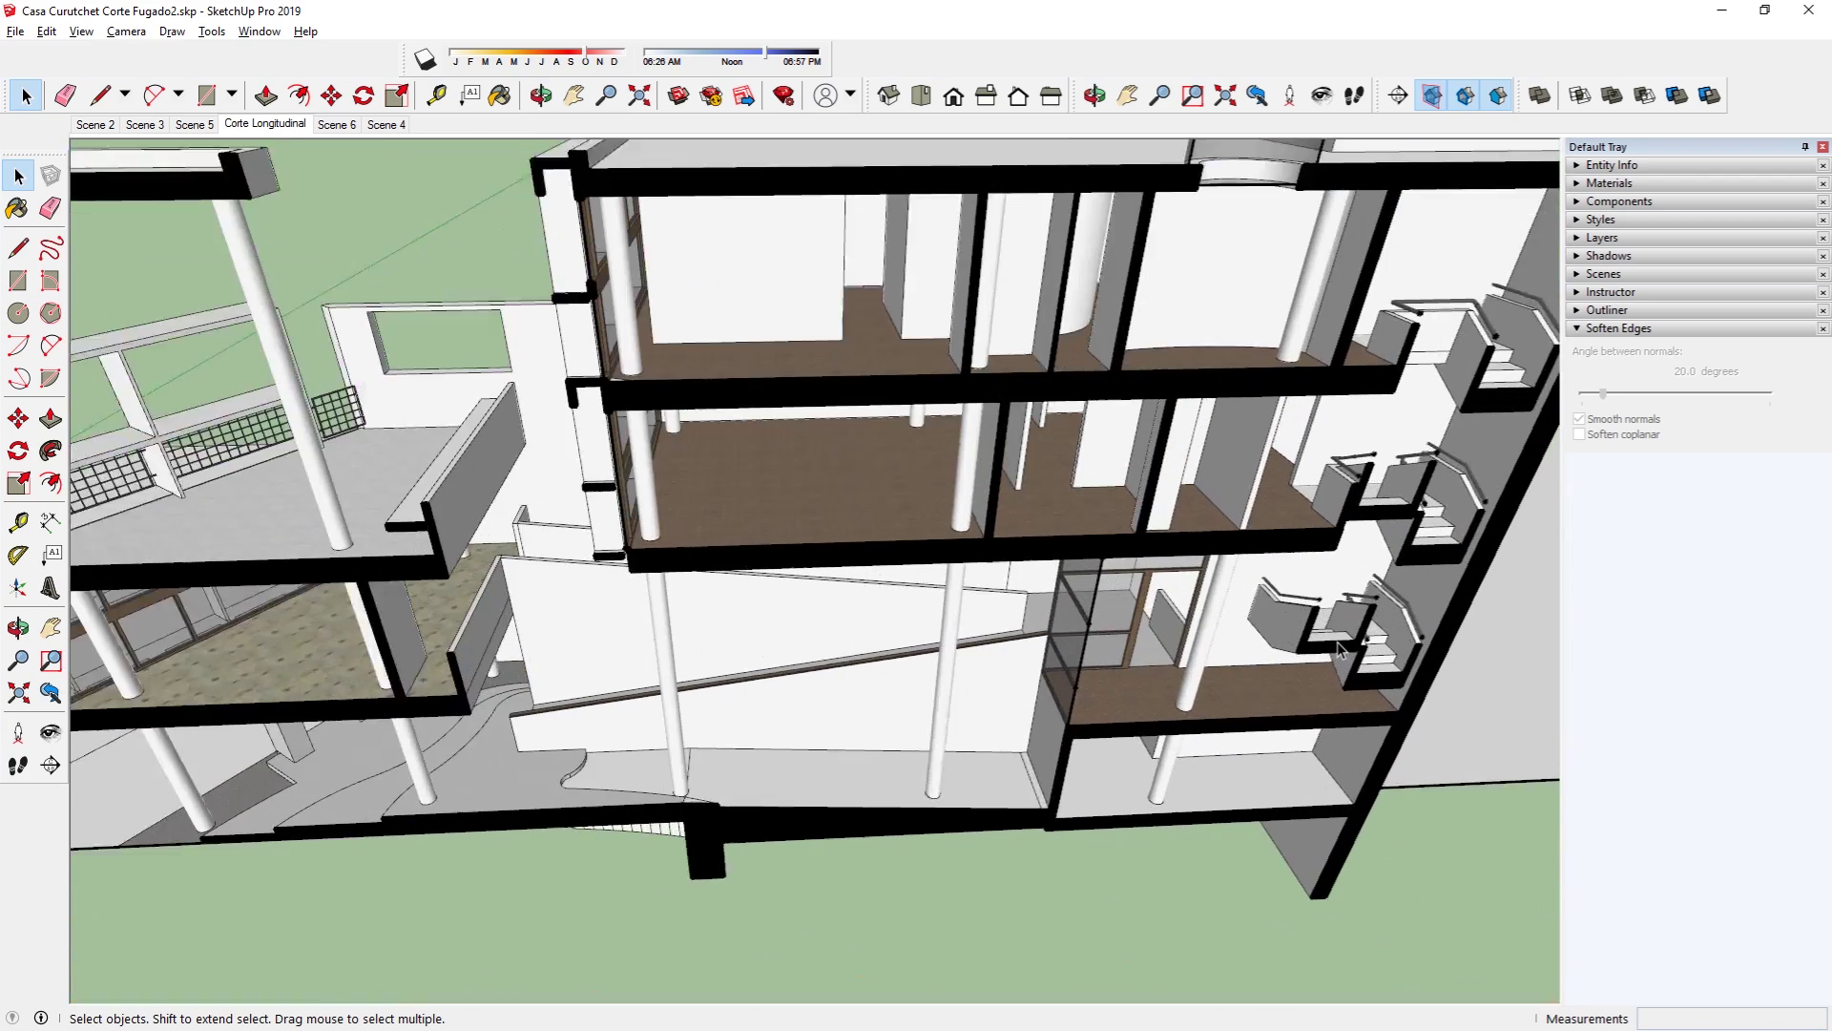
pyautogui.scroll(3, 1308, 628)
pyautogui.scroll(3, 1264, 606)
pyautogui.scroll(3, 1231, 587)
pyautogui.moveTo(1221, 582)
pyautogui.mouseDown(button='middle')
pyautogui.moveTo(1193, 564)
pyautogui.moveTo(1301, 404)
pyautogui.moveTo(1378, 449)
pyautogui.mouseUp(button='middle')
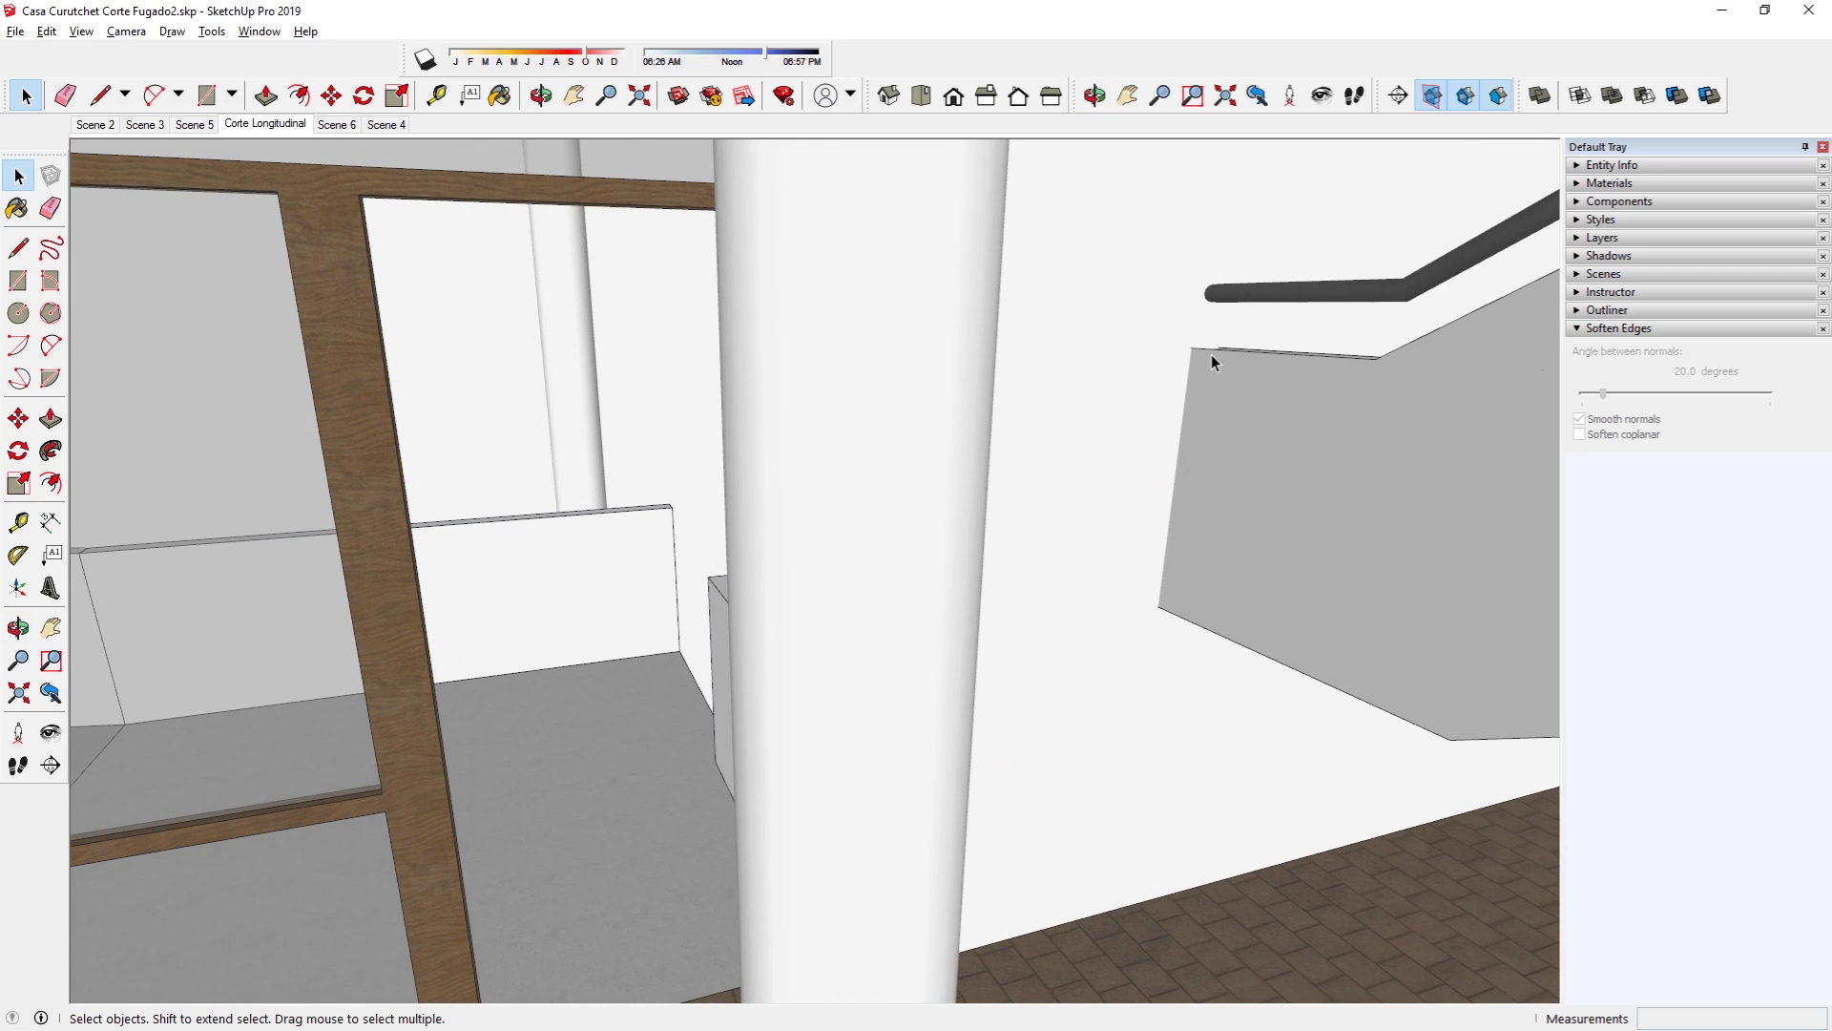
pyautogui.click(81, 32)
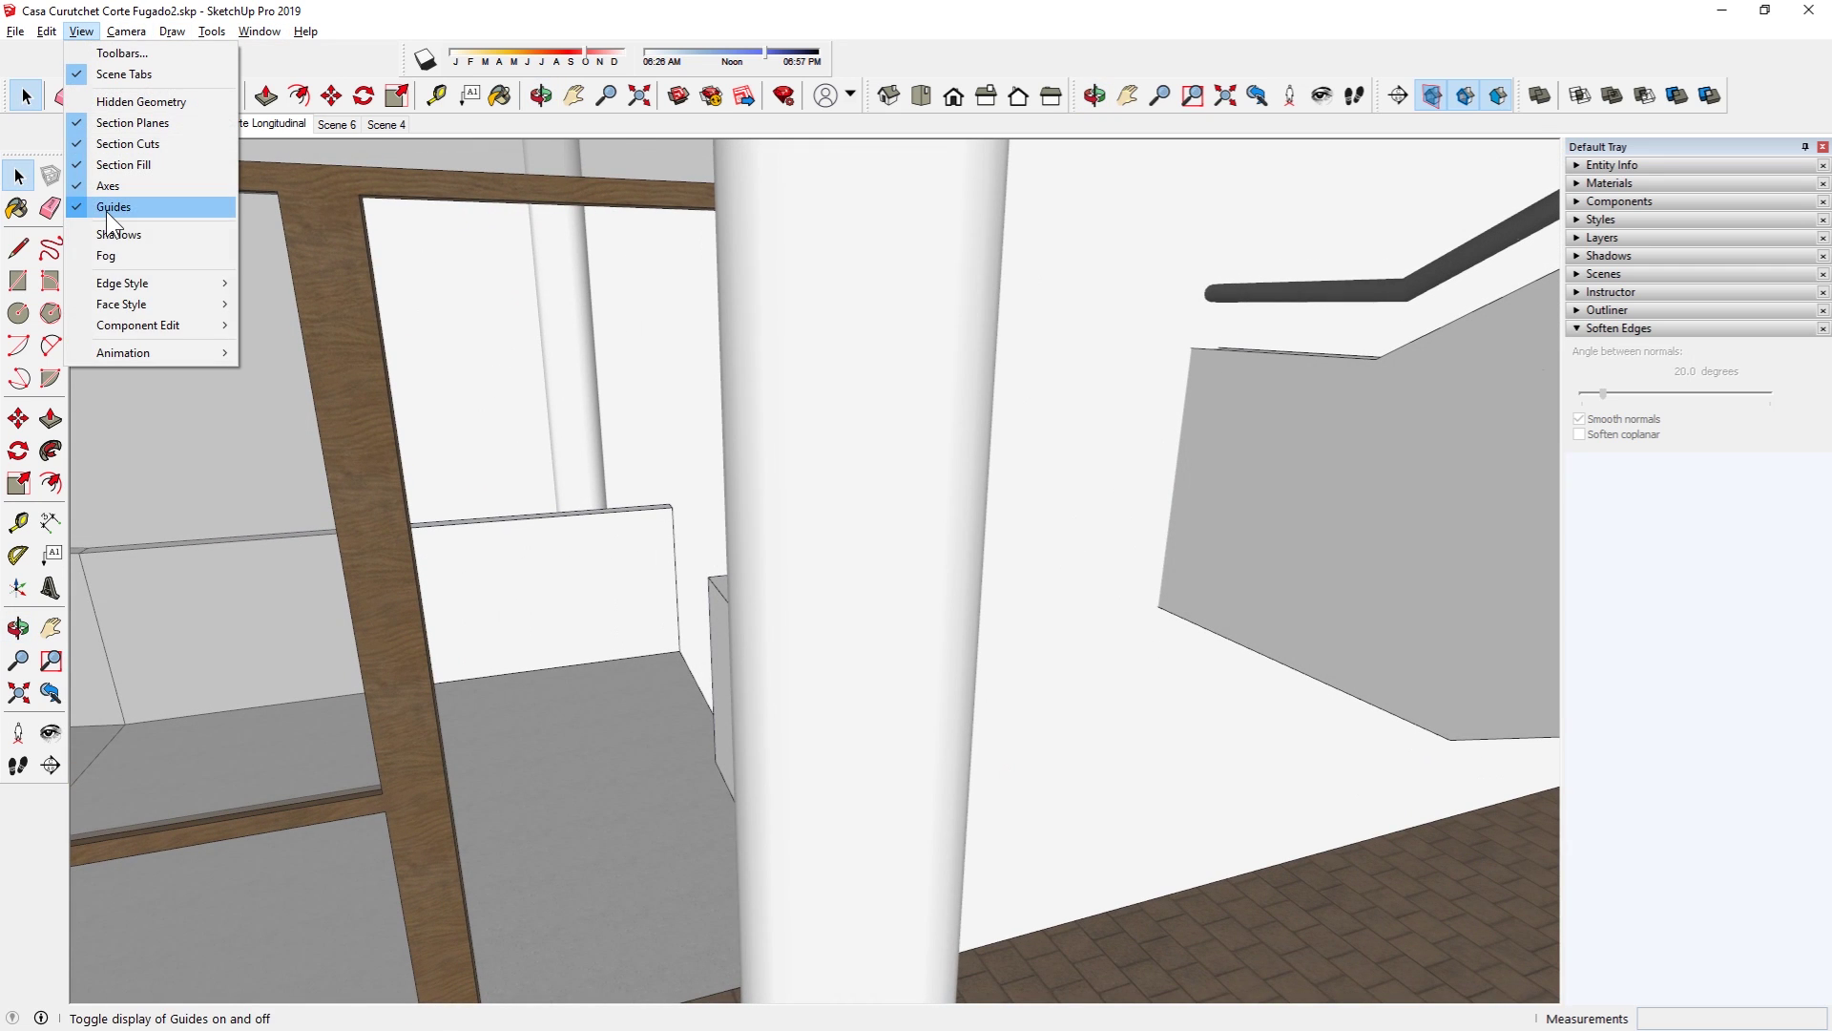
# Step: Switch the face style to Monochrome
pyautogui.moveTo(123, 304)
pyautogui.click(287, 418)
pyautogui.scroll(2, 783, 458)
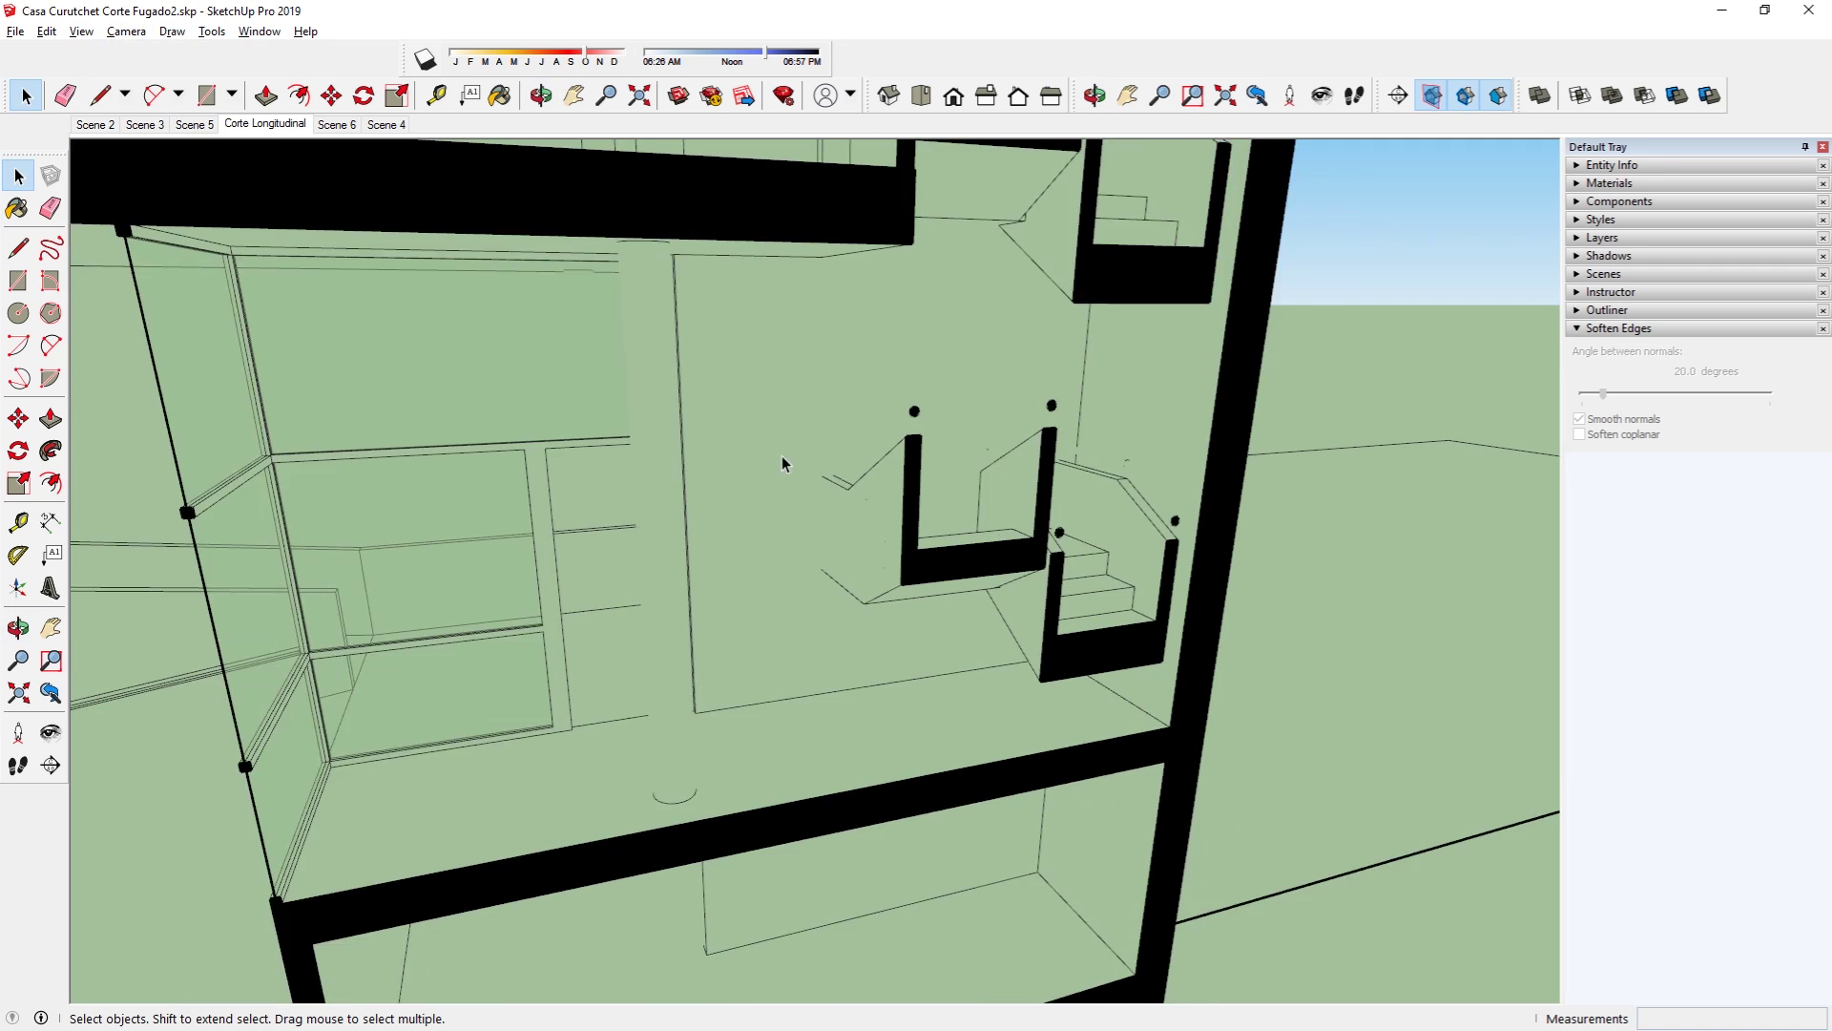
pyautogui.scroll(3, 857, 509)
pyautogui.scroll(2, 849, 511)
pyautogui.scroll(2, 830, 506)
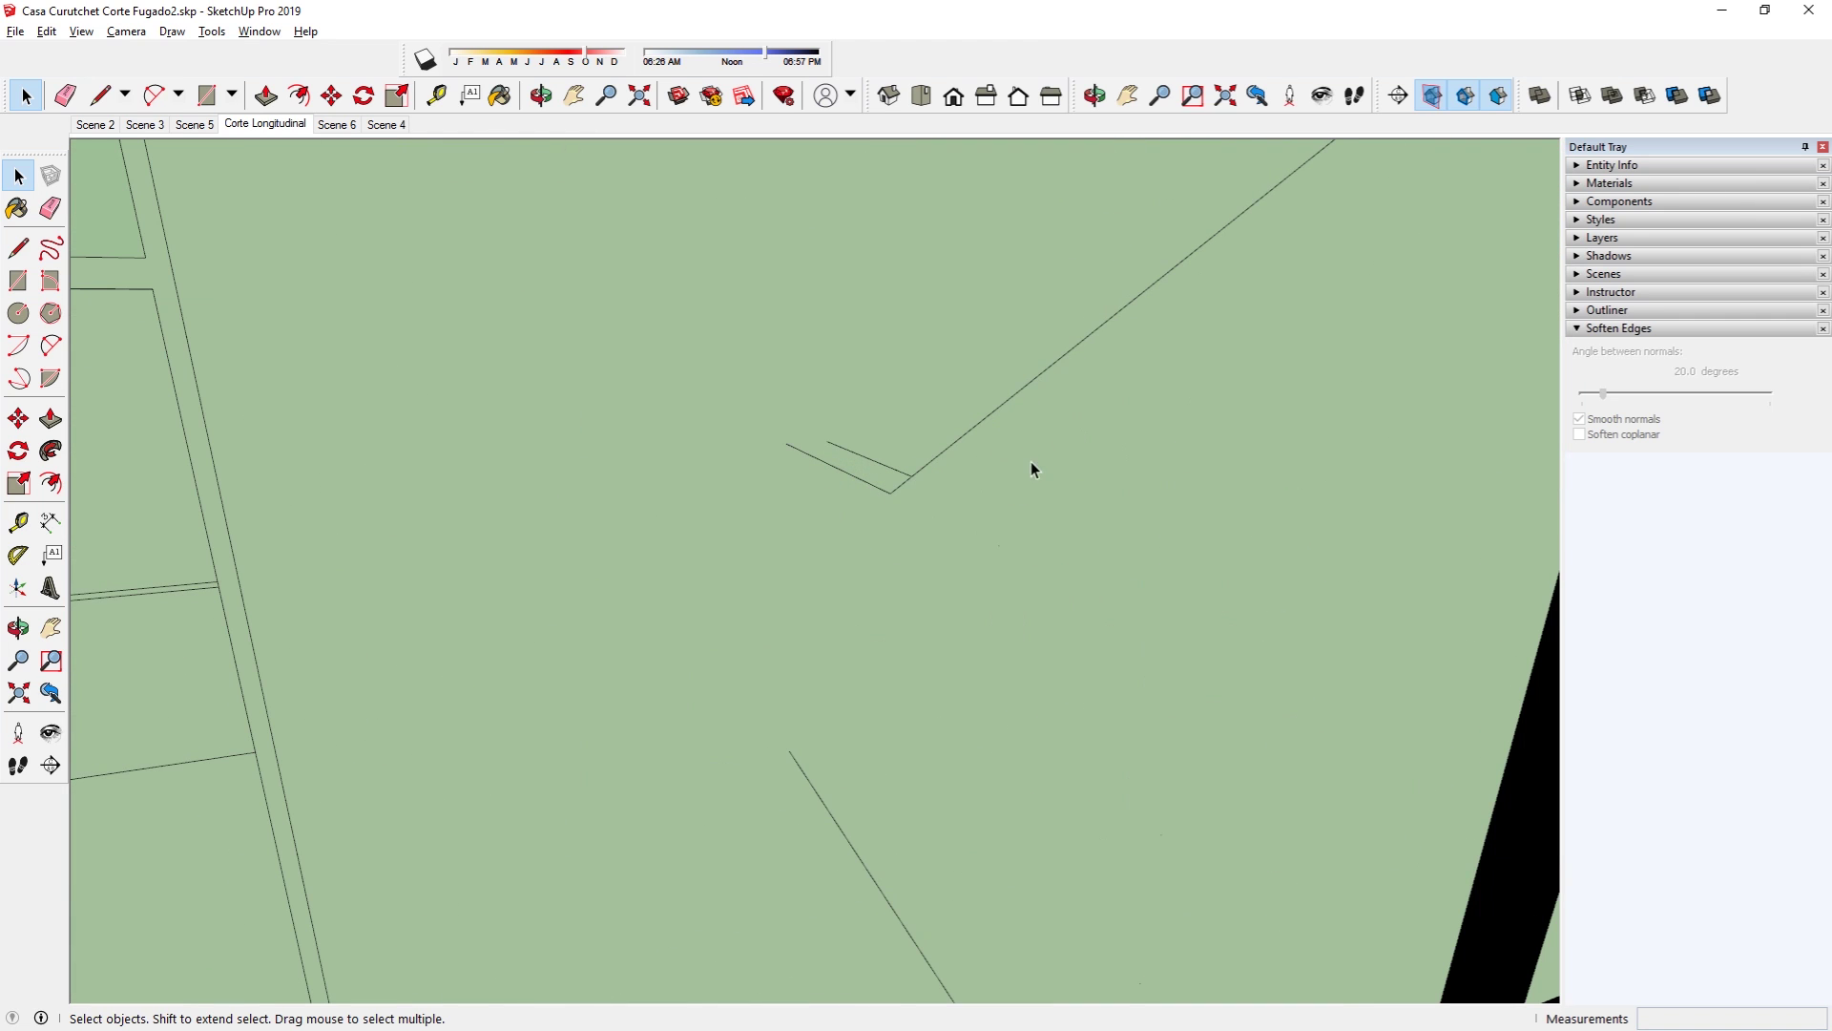
pyautogui.scroll(-3, 888, 494)
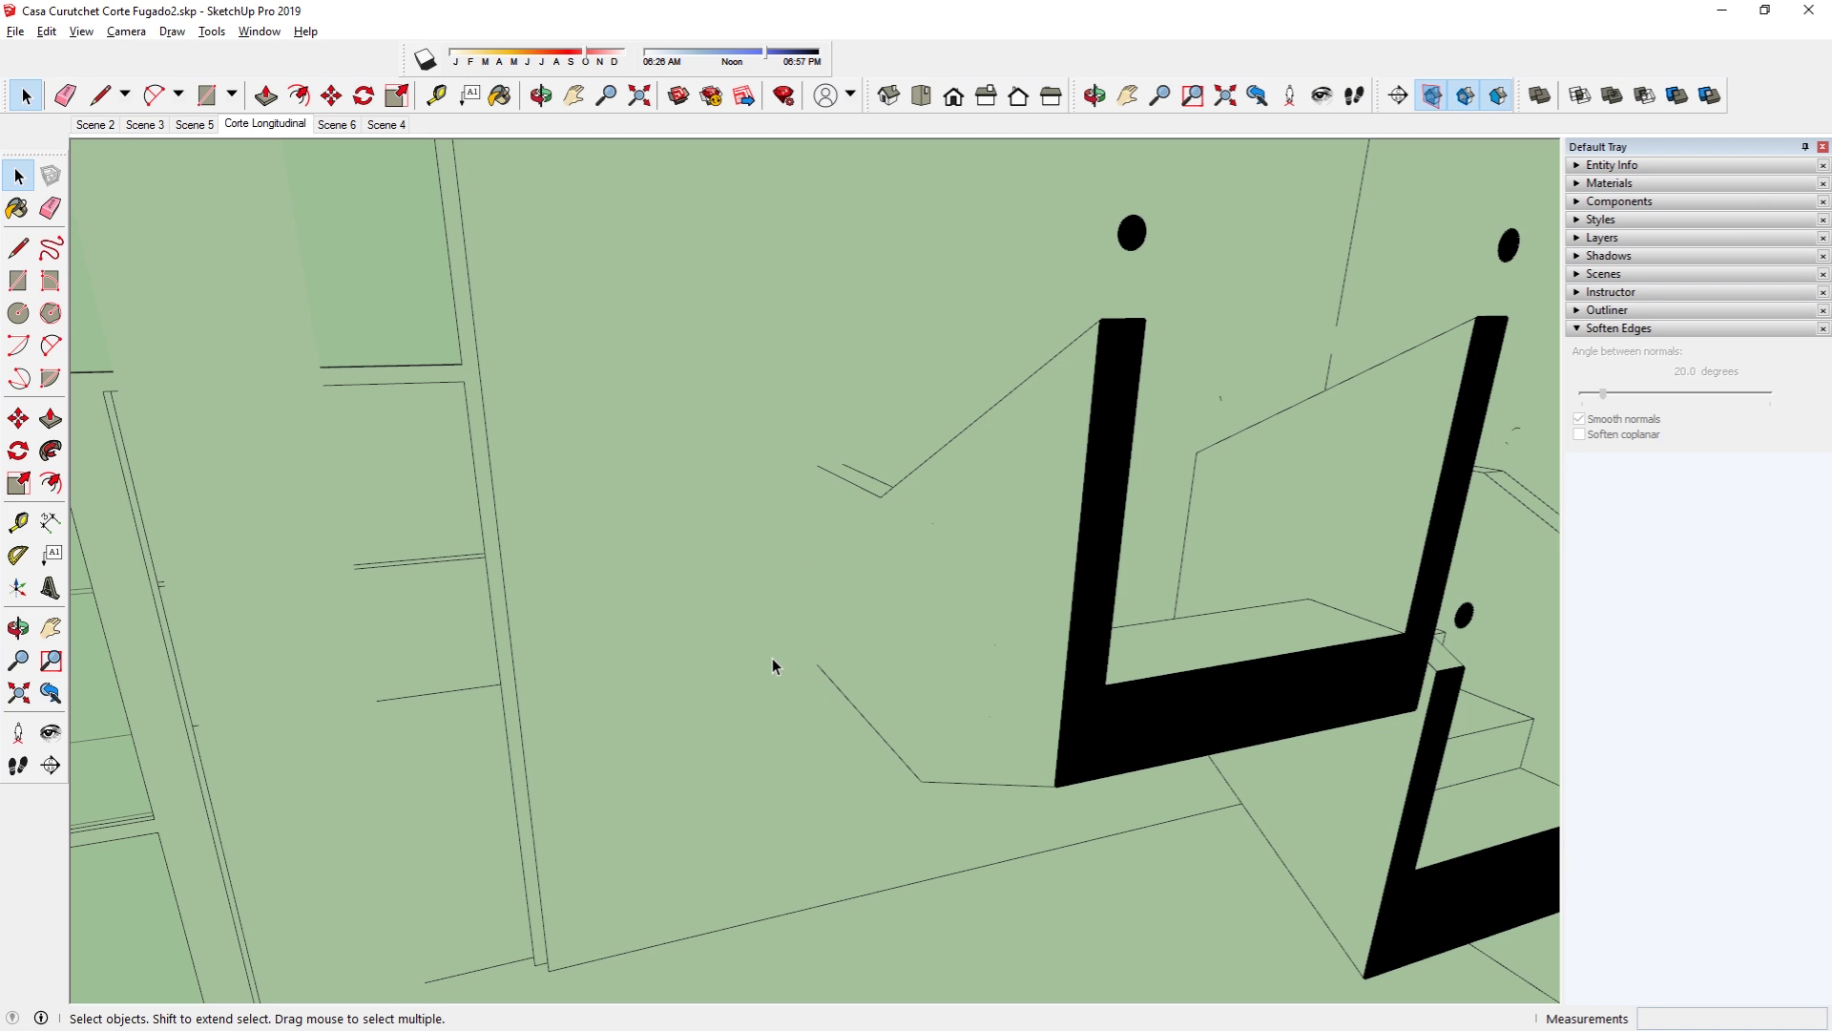
pyautogui.scroll(-2, 846, 511)
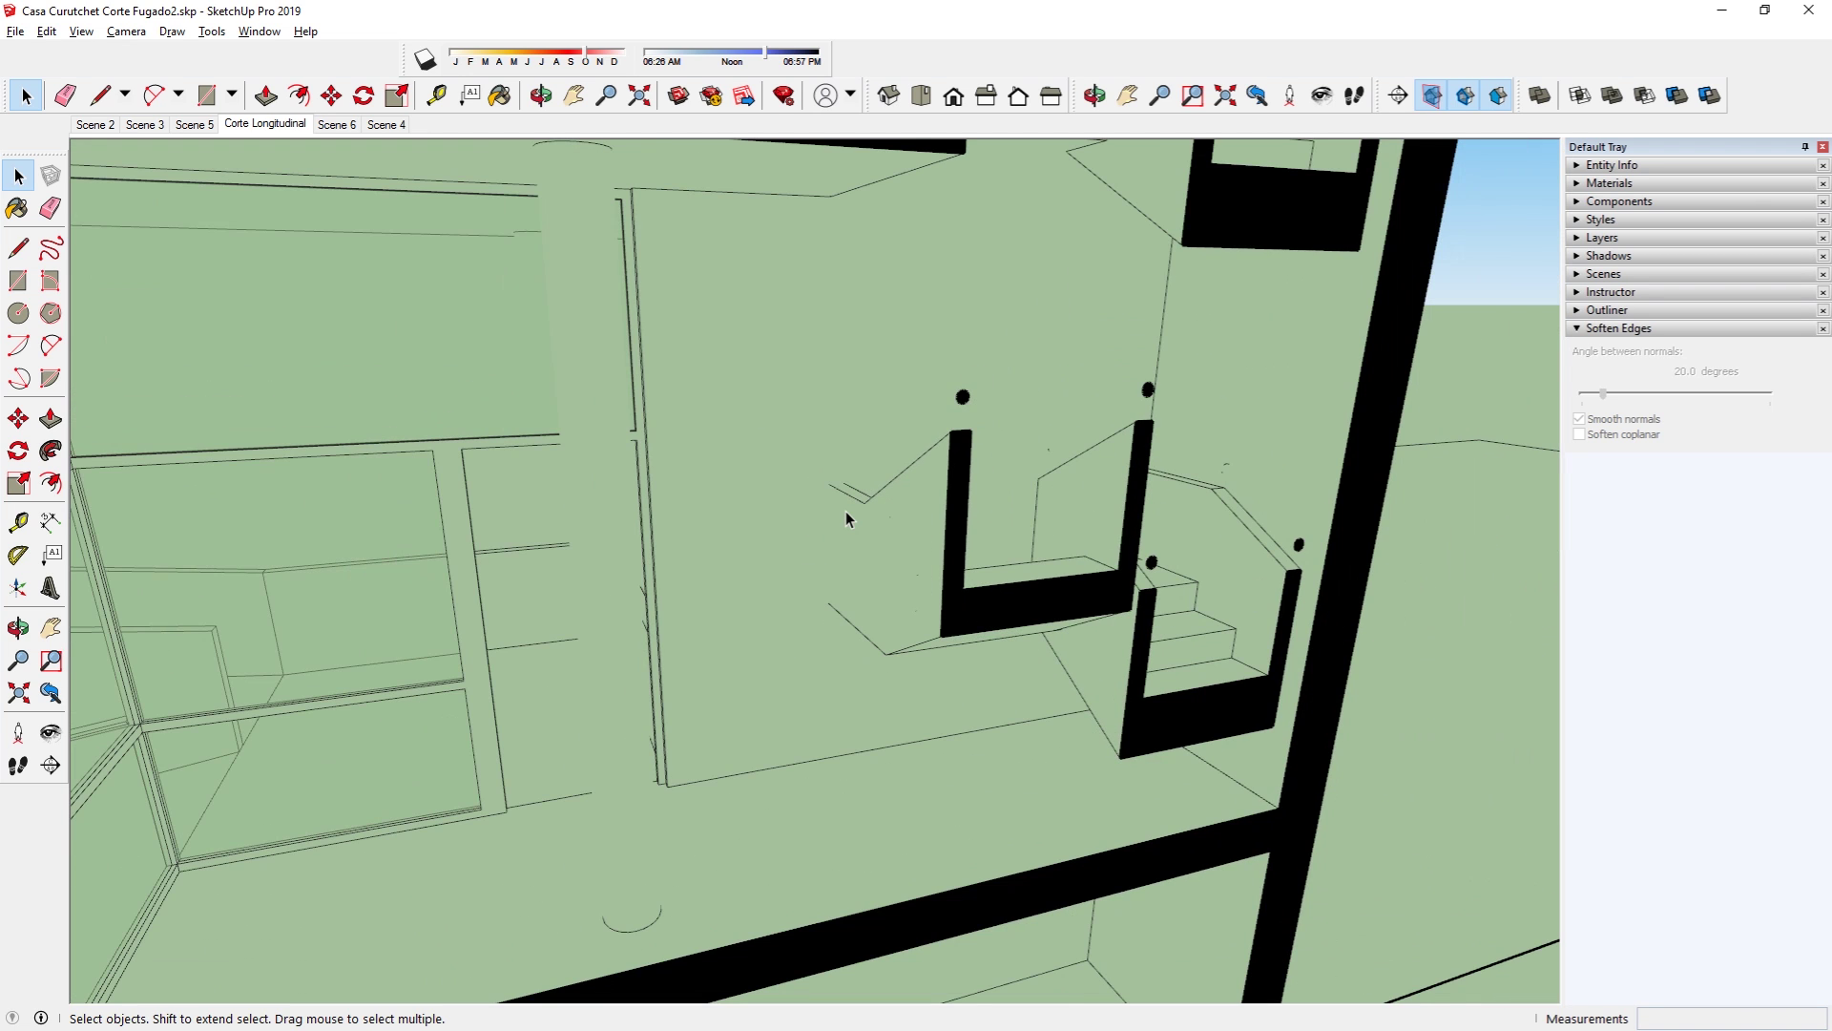
# Step: Intersect the stair and railing group with the model, then return to the Corte Longitudinal scene
pyautogui.tripleClick(890, 531)
pyautogui.scroll(-3, 883, 527)
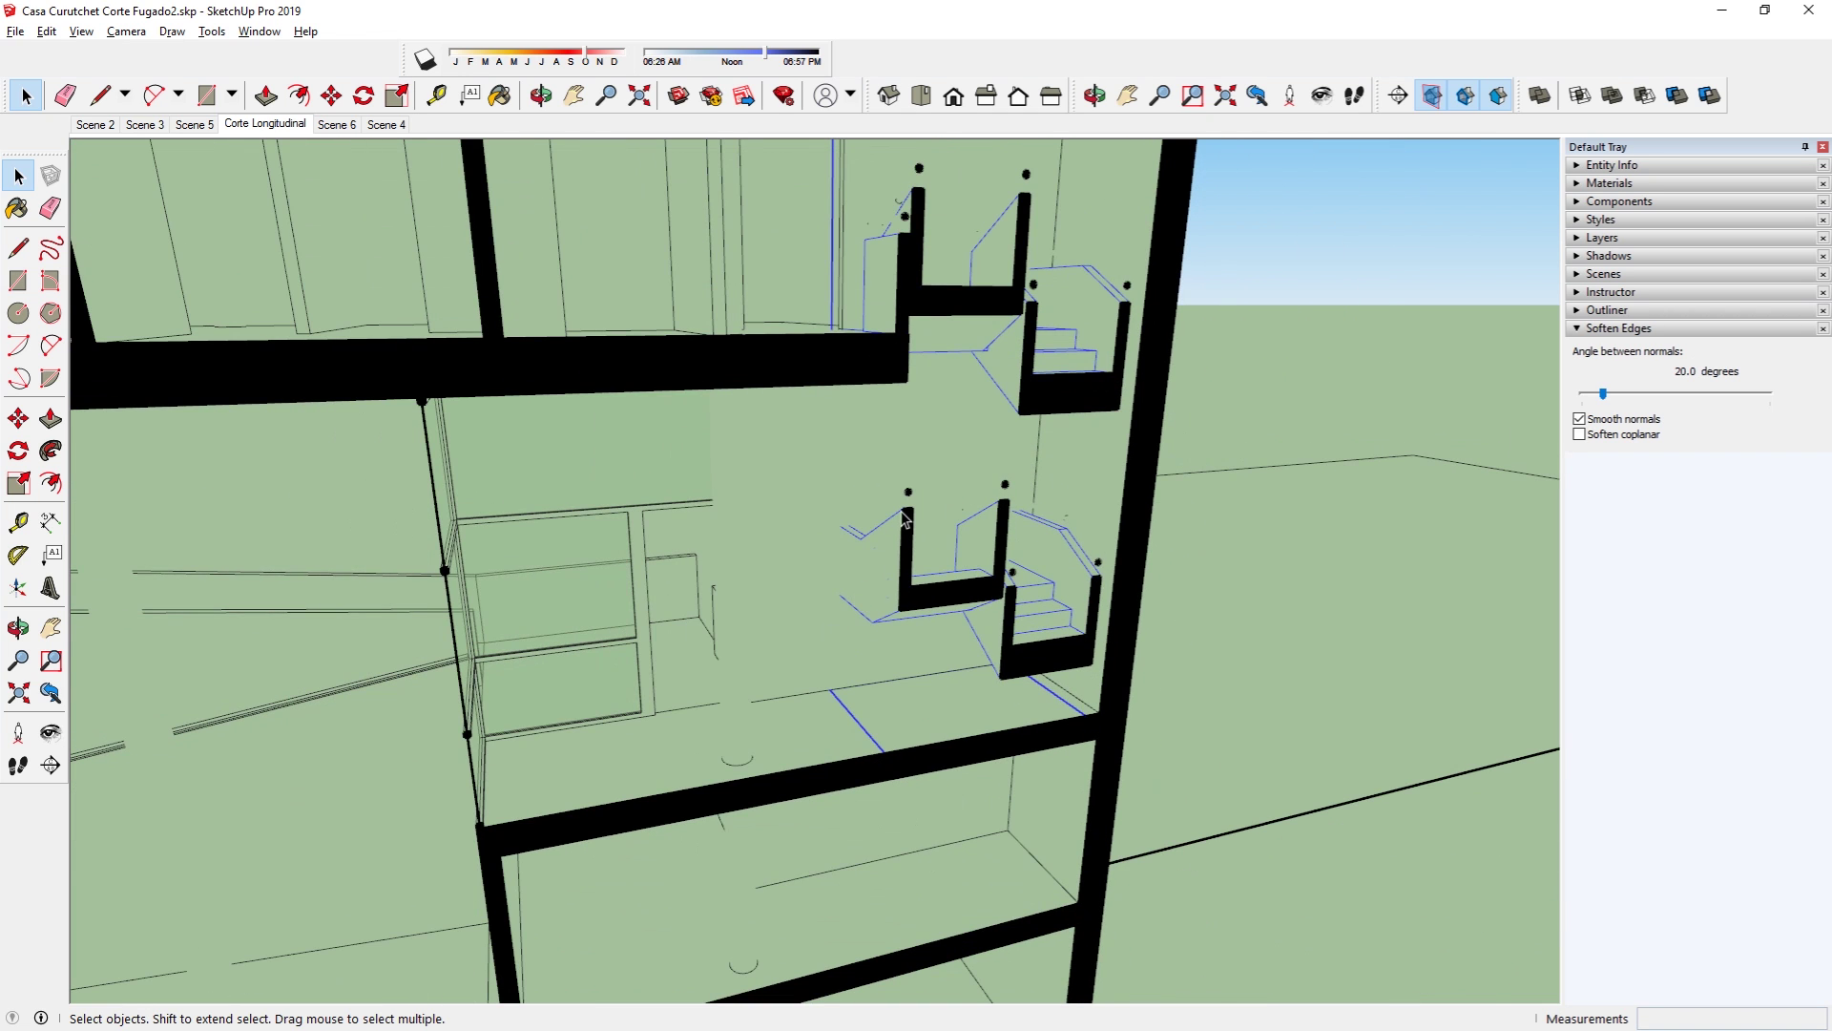
pyautogui.scroll(-2, 905, 510)
pyautogui.scroll(2, 870, 554)
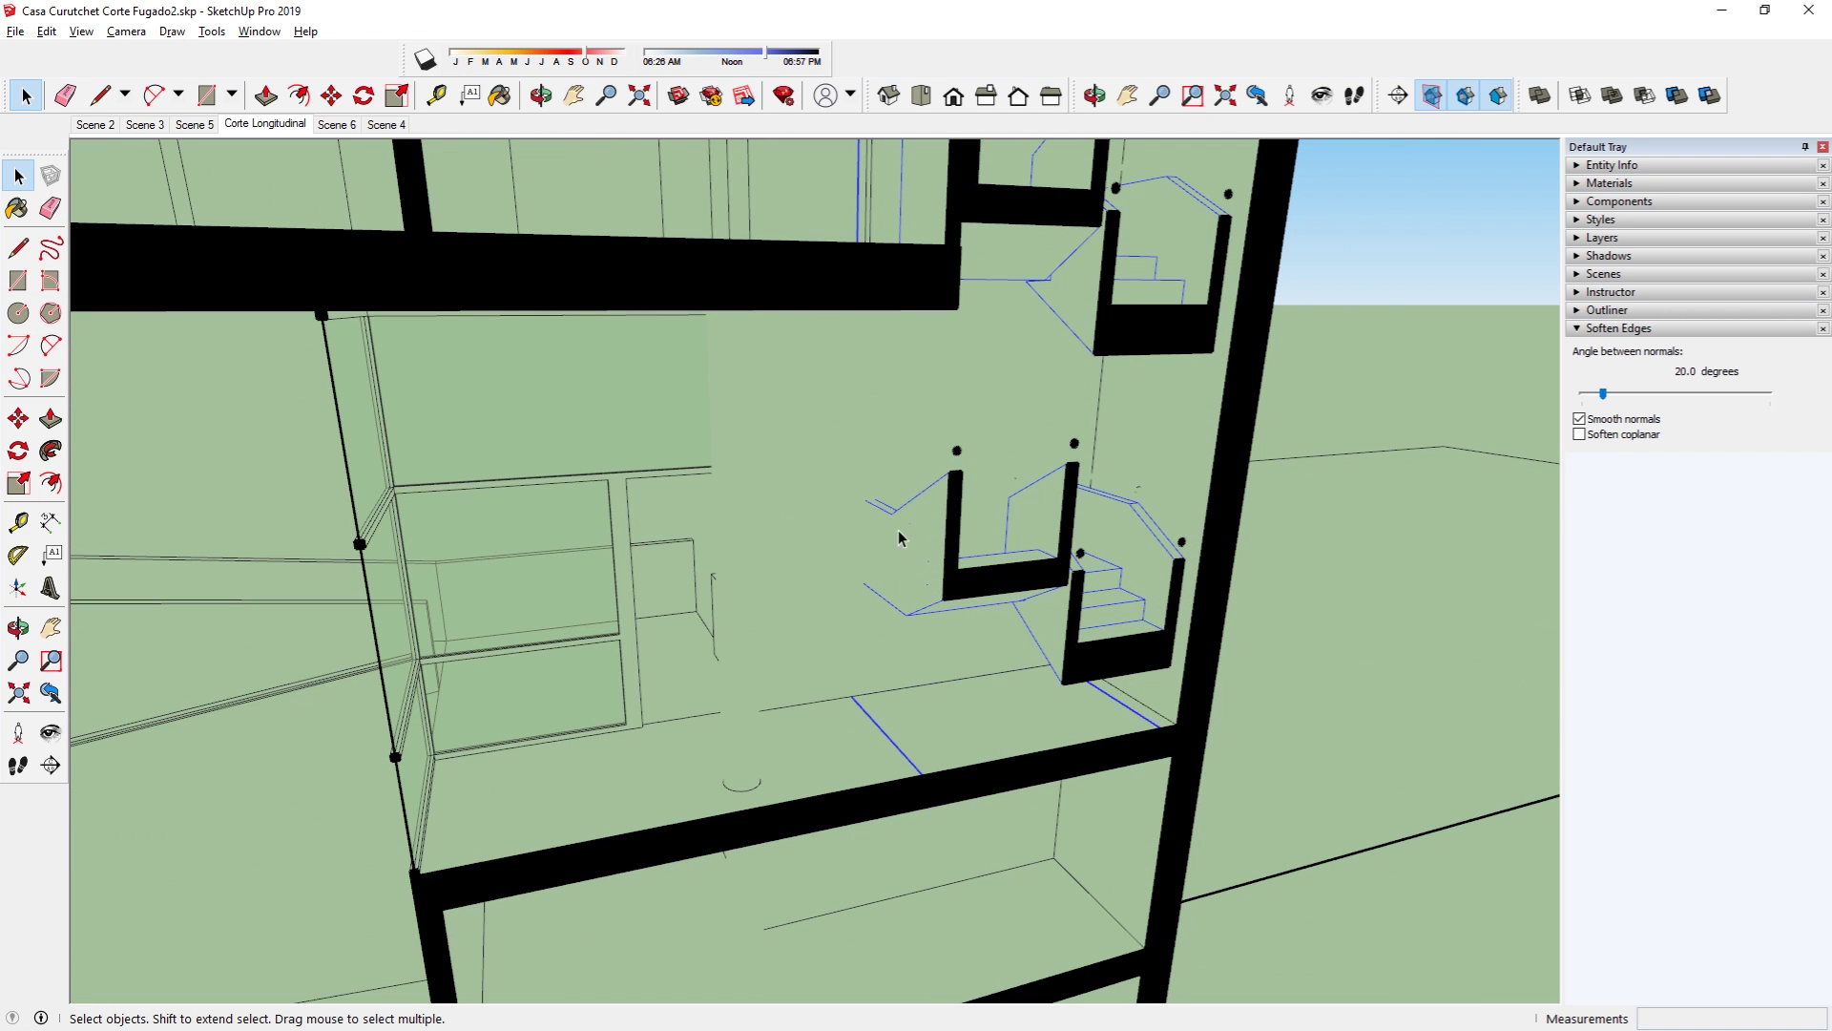
pyautogui.rightClick(913, 548)
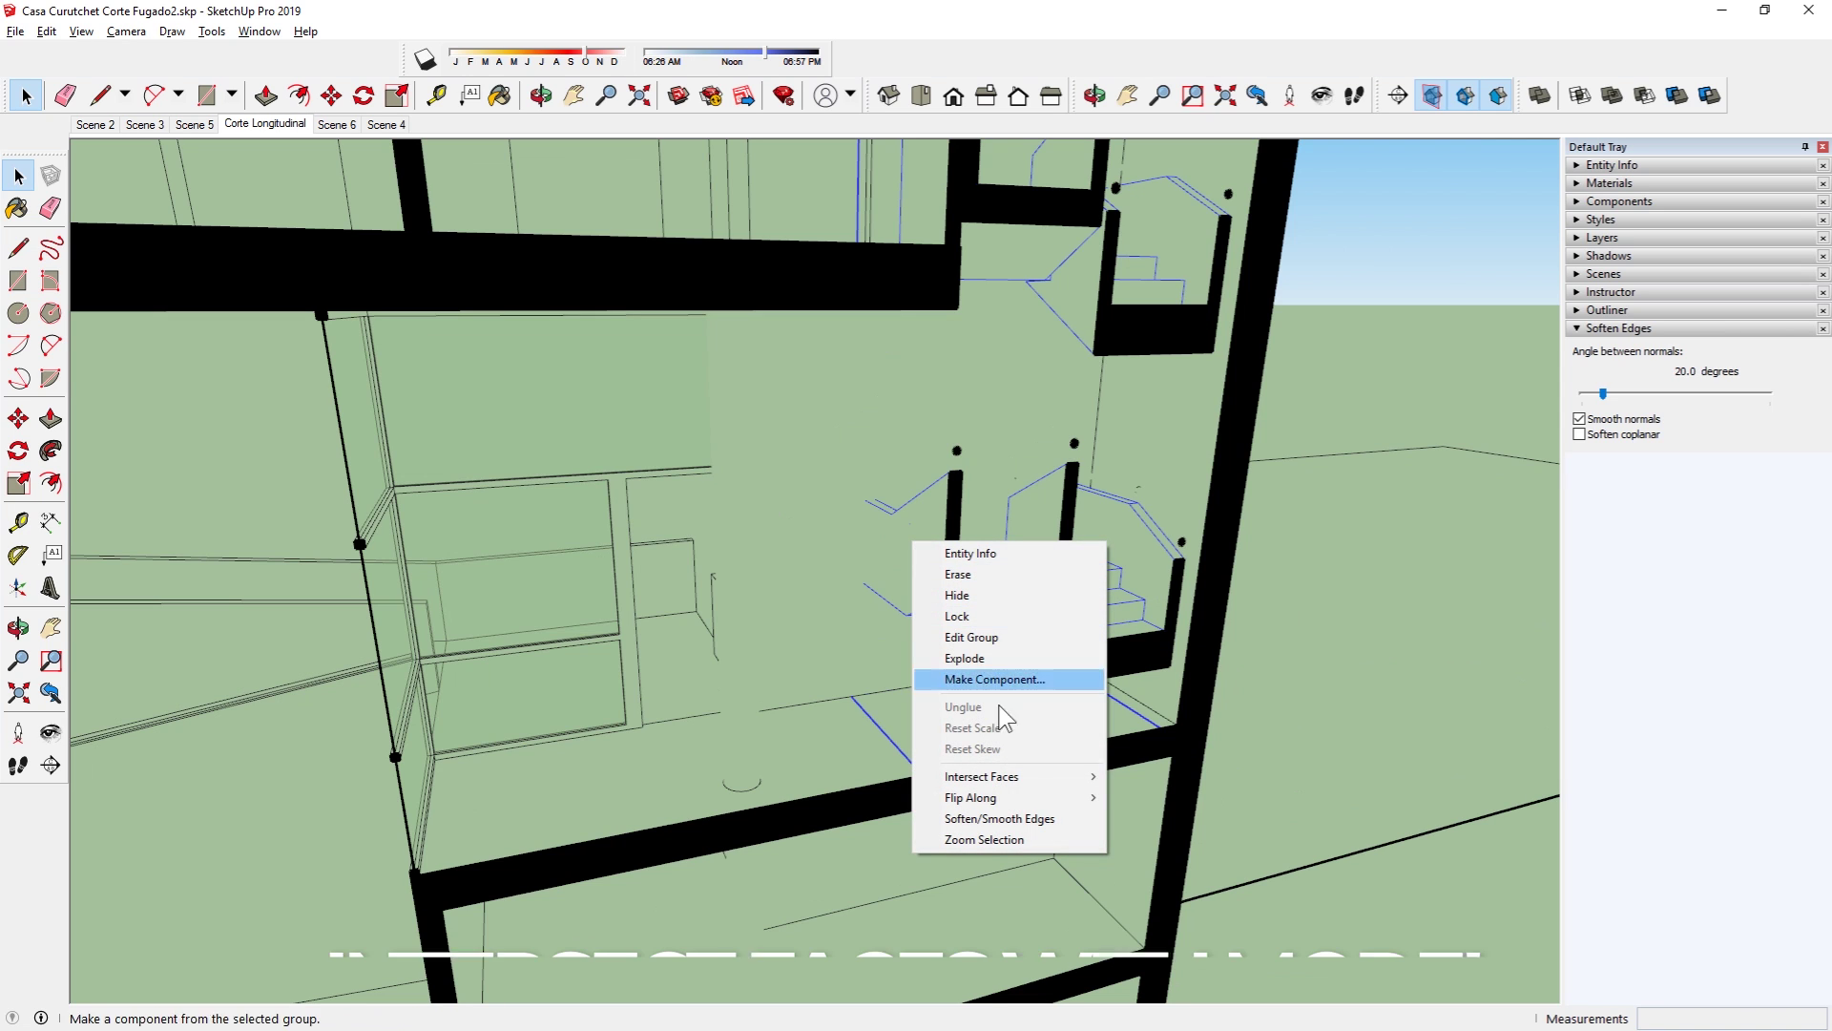
pyautogui.moveTo(1002, 776)
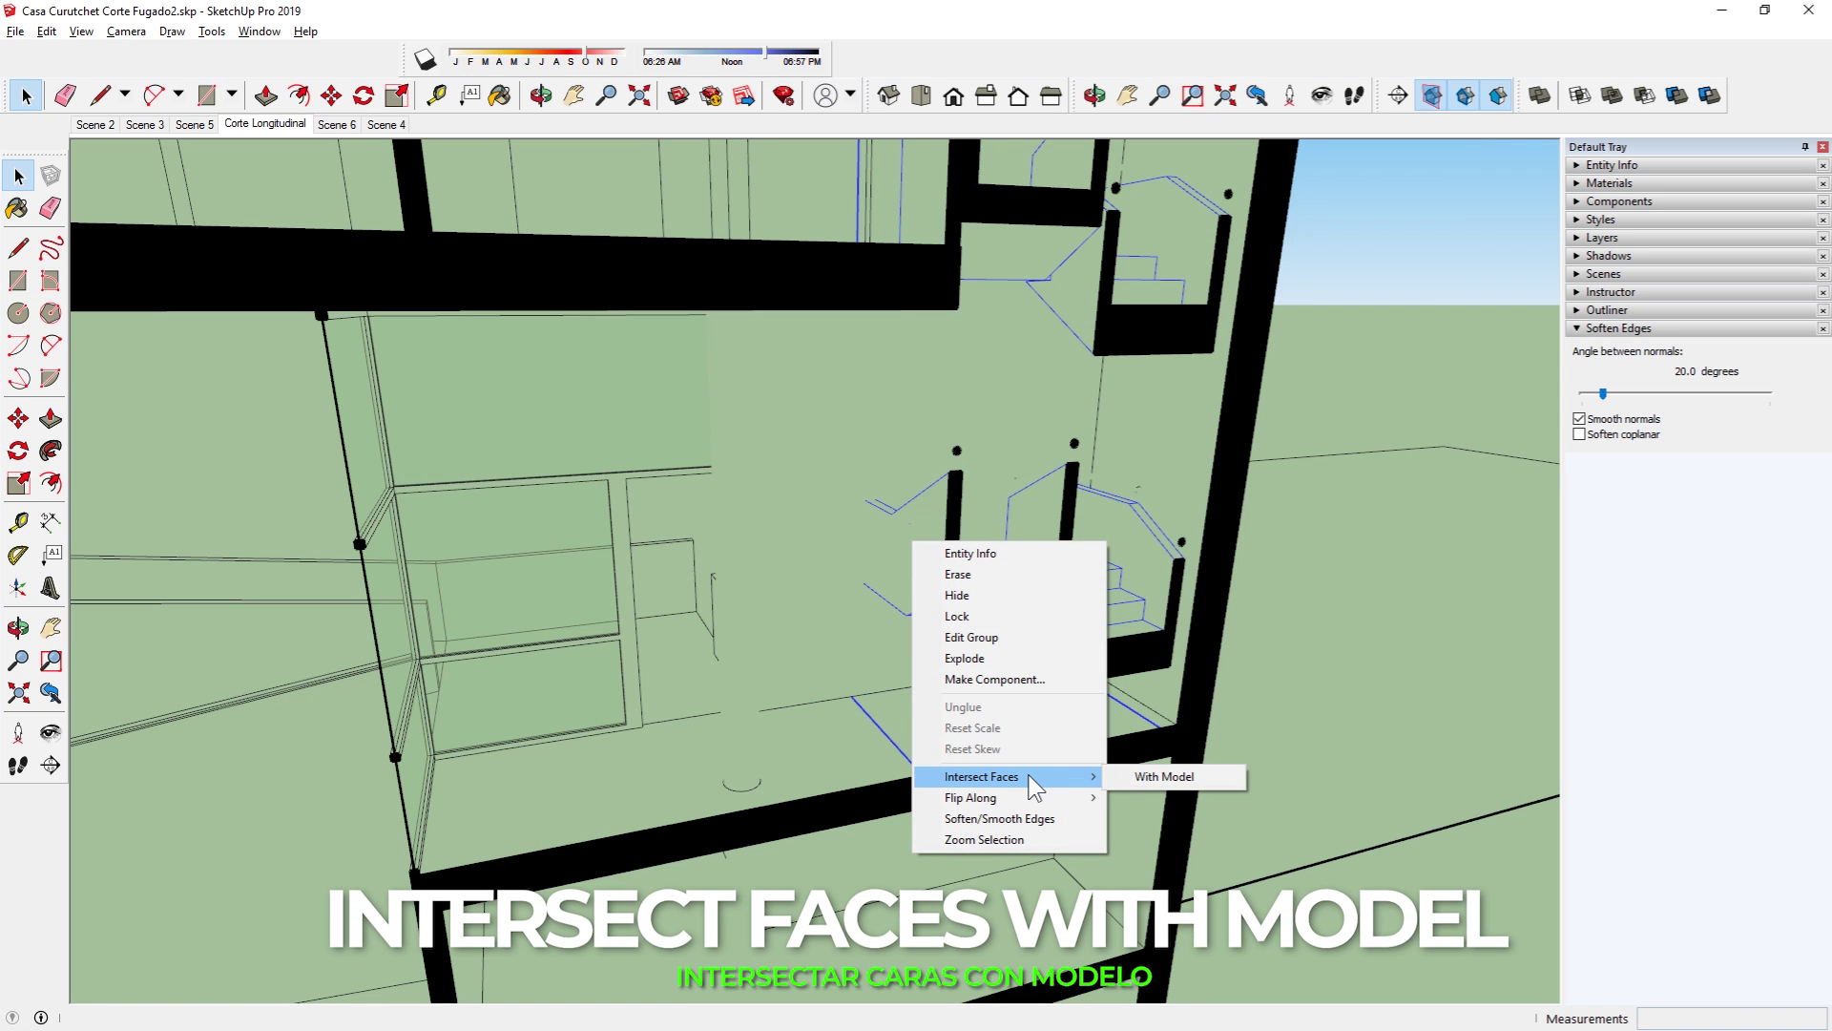
pyautogui.click(1201, 776)
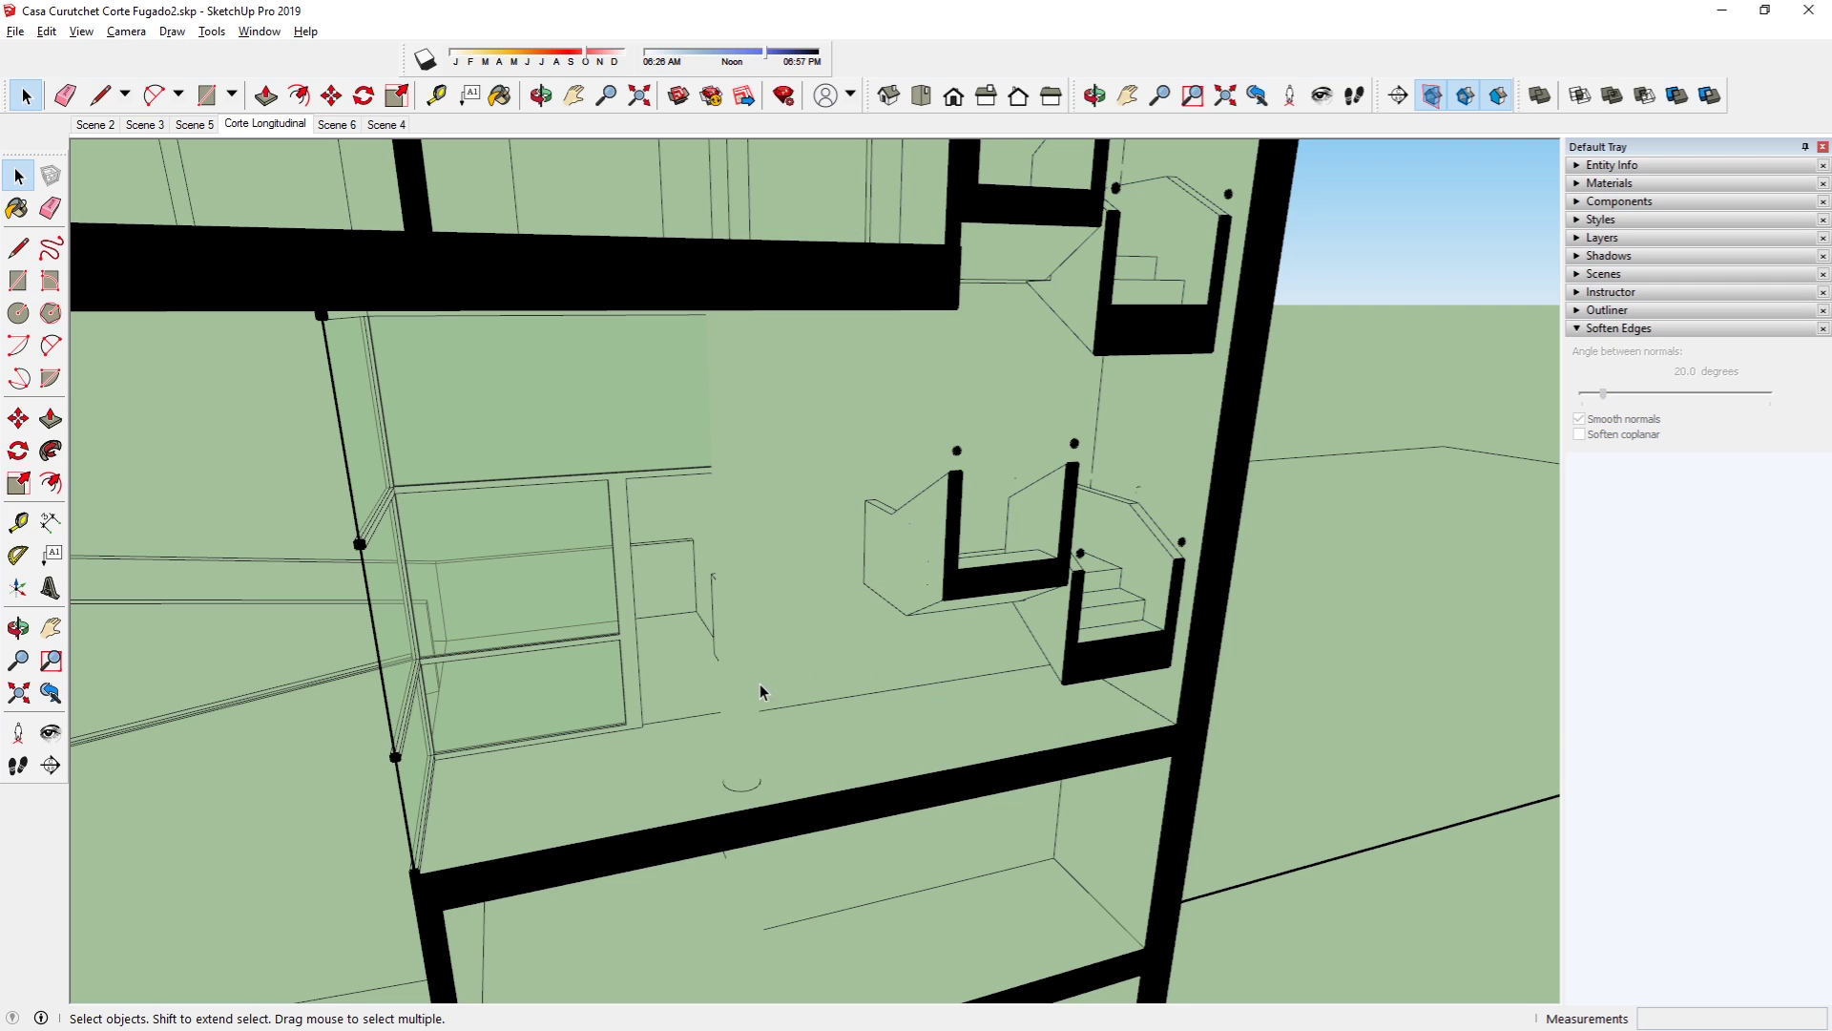
pyautogui.scroll(-5, 943, 611)
pyautogui.moveTo(879, 613); pyautogui.dragTo(669, 477, button='middle')
pyautogui.click(225, 123)
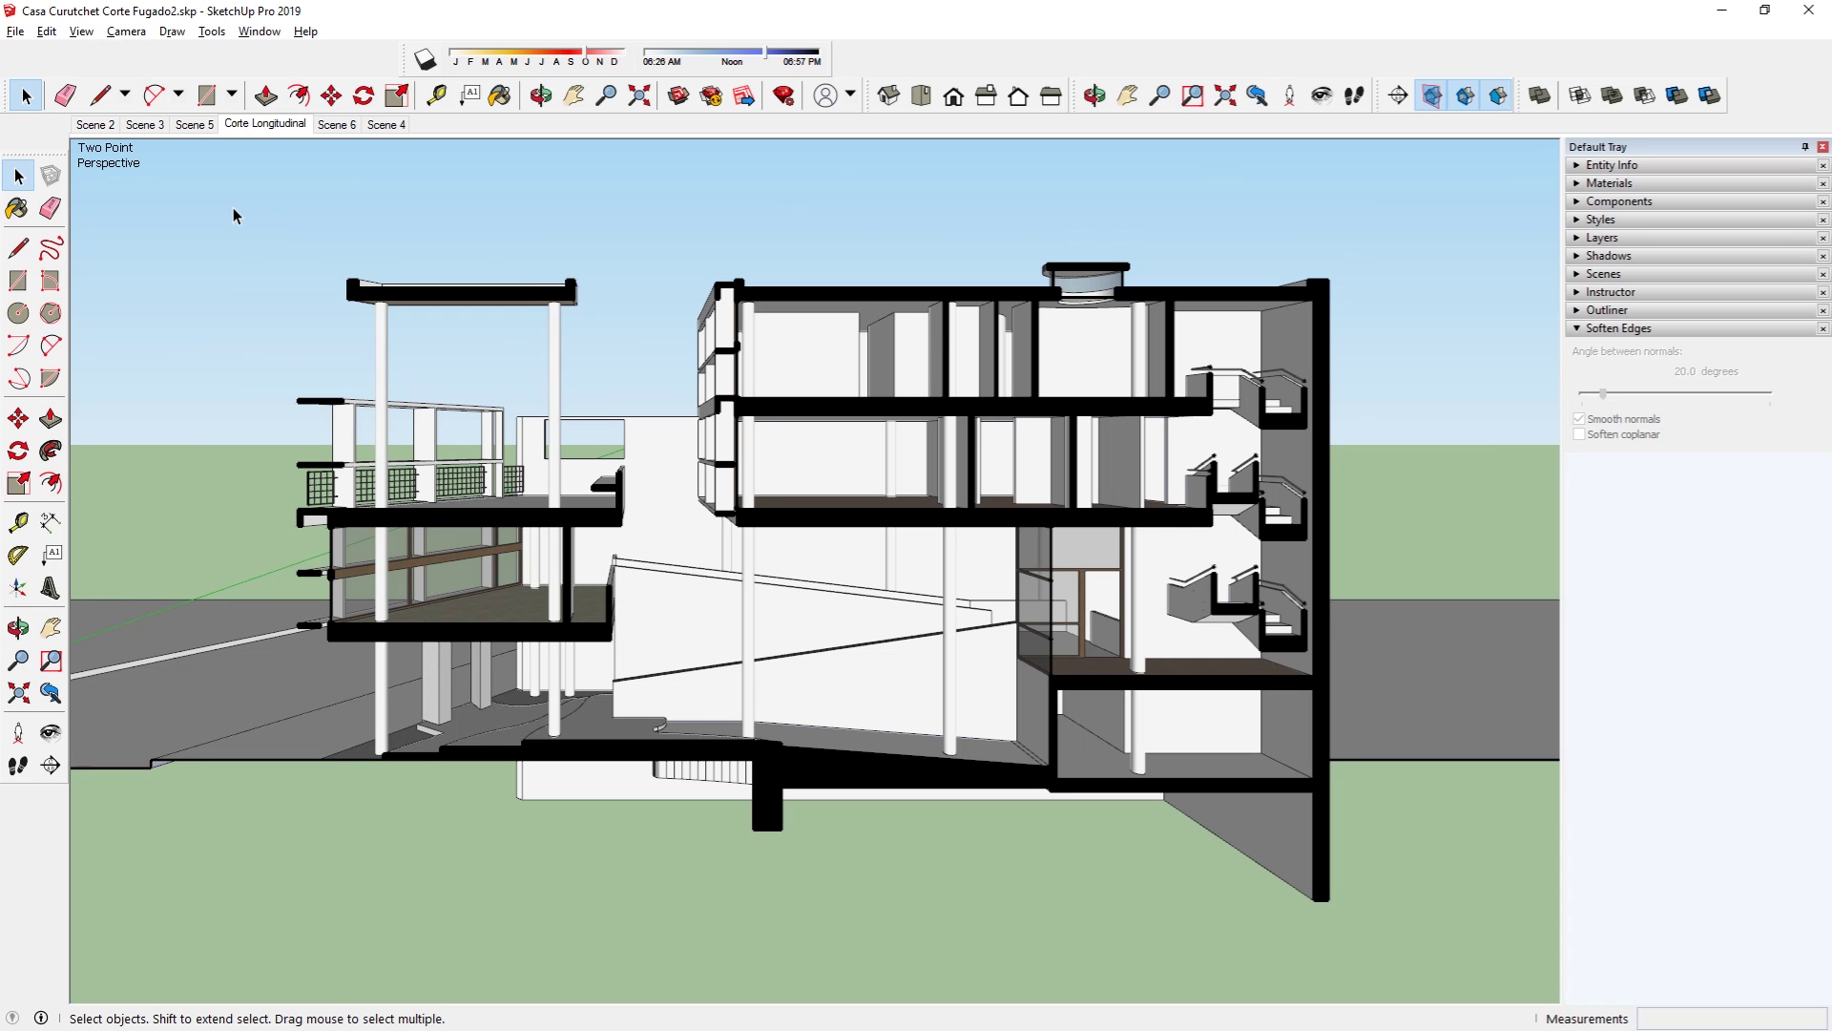
# Step: Export the view as a 2D AutoCAD DWG, Casa Curutchet Corte Fugado2.dwg
pyautogui.click(15, 31)
pyautogui.moveTo(48, 347)
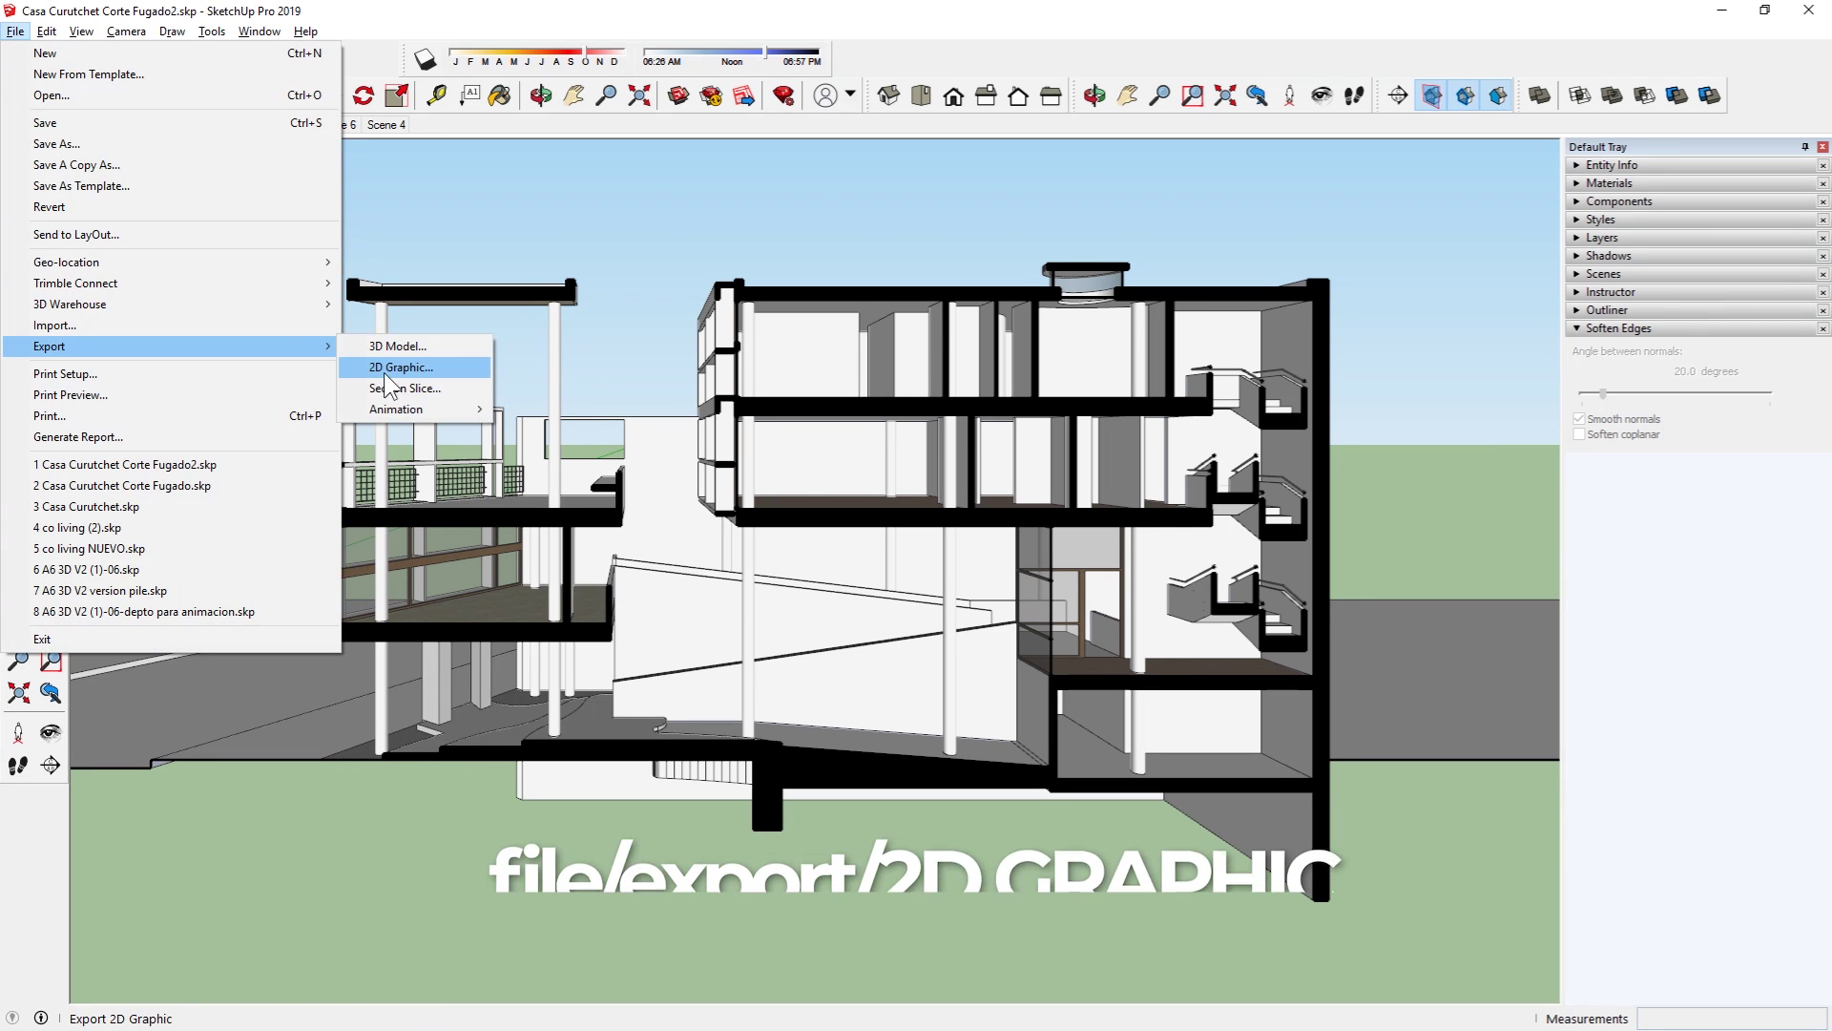
pyautogui.click(445, 368)
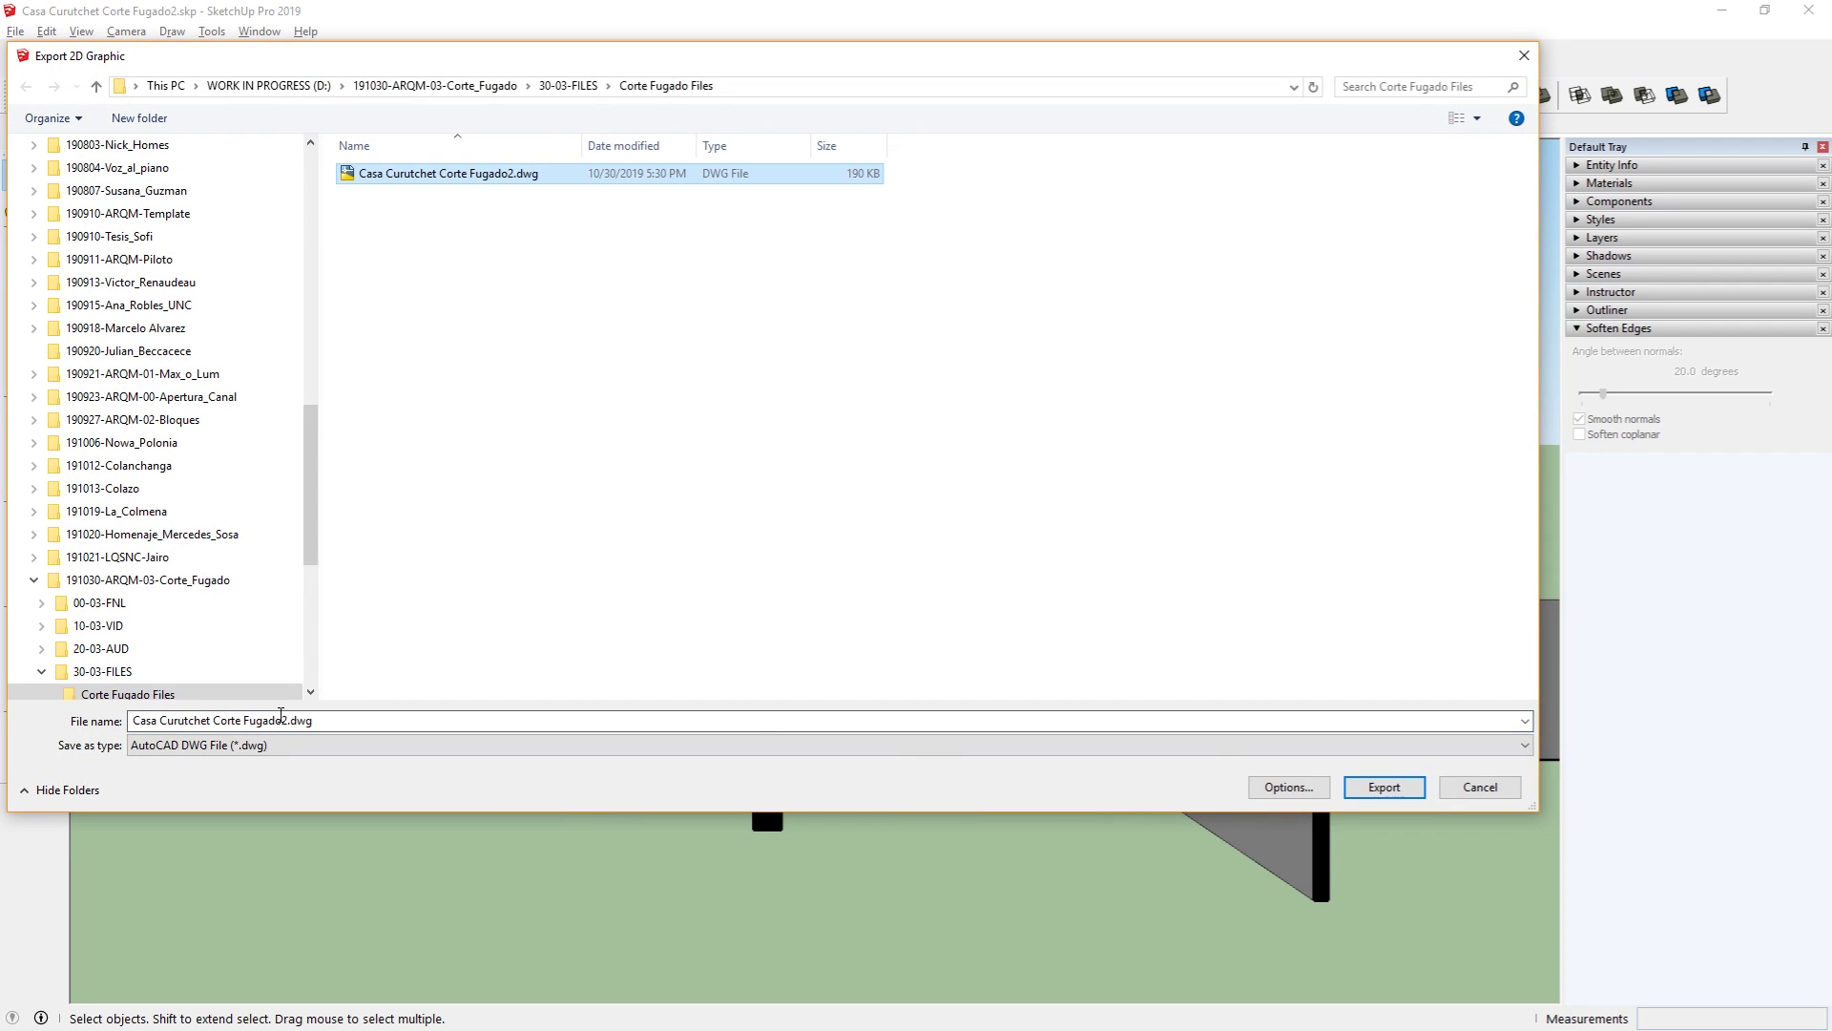
pyautogui.click(1384, 788)
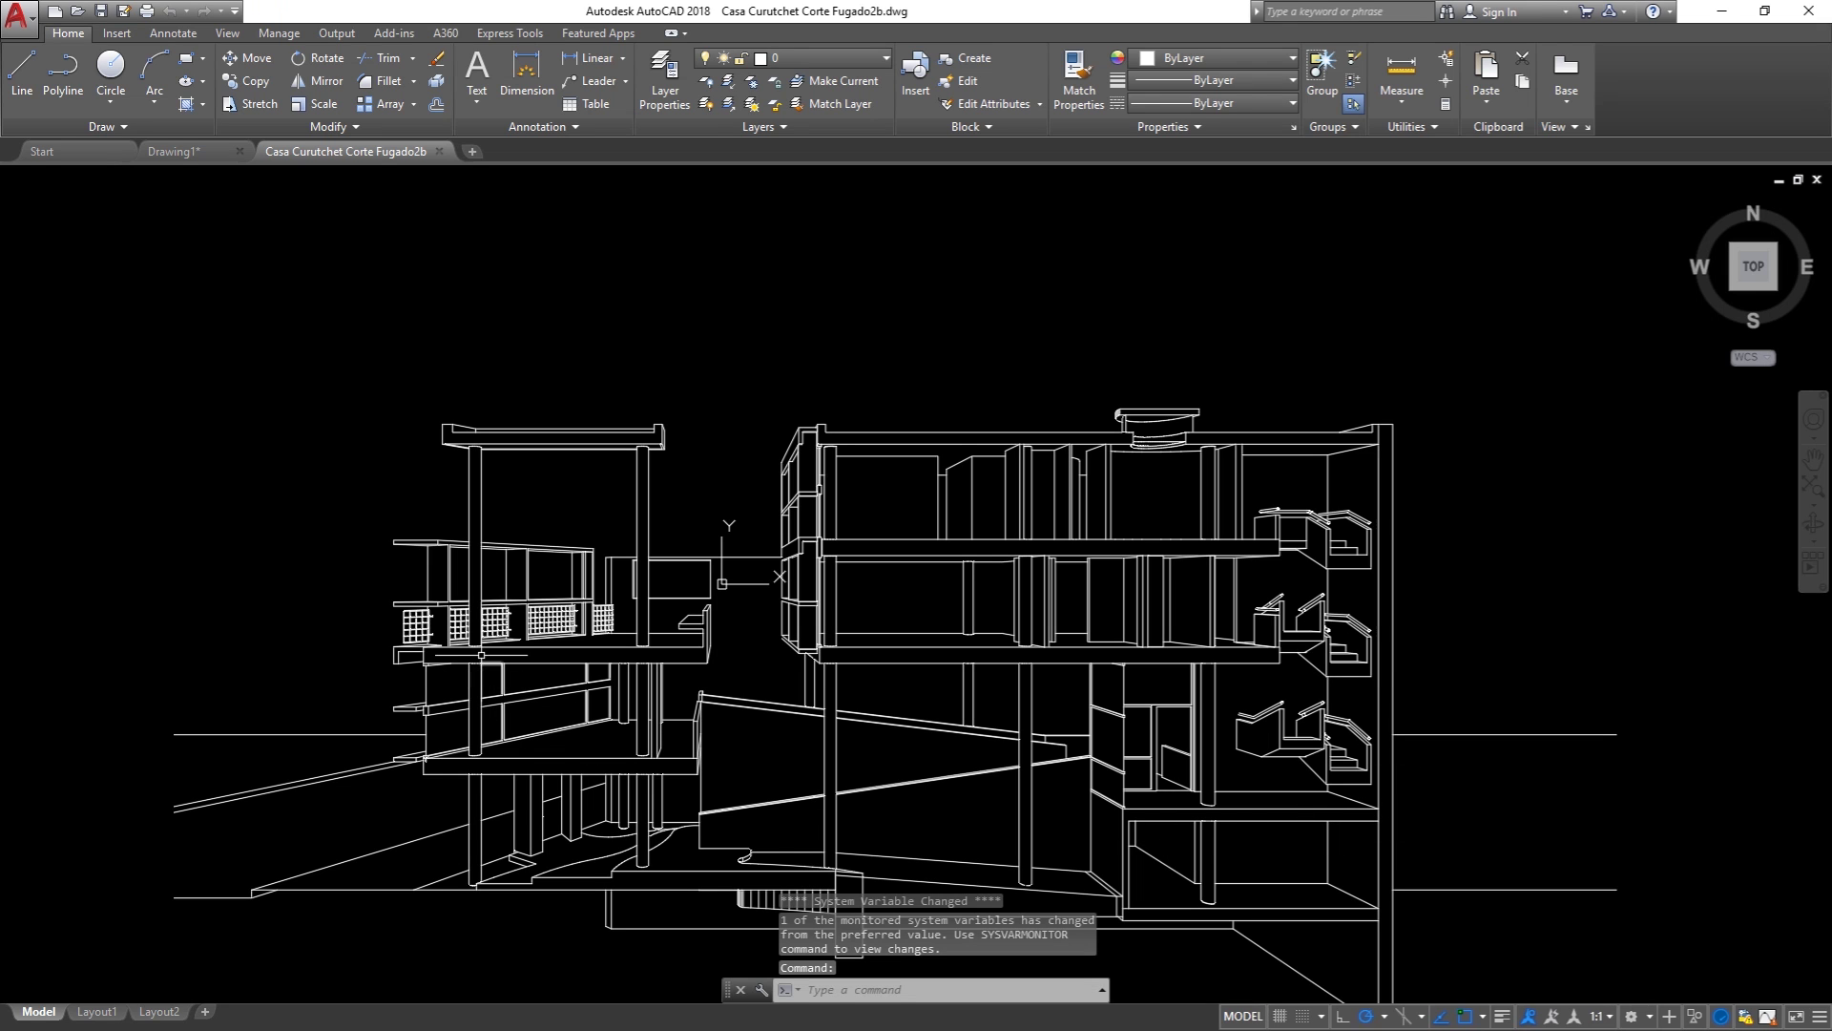
pyautogui.scroll(10, 1031, 893)
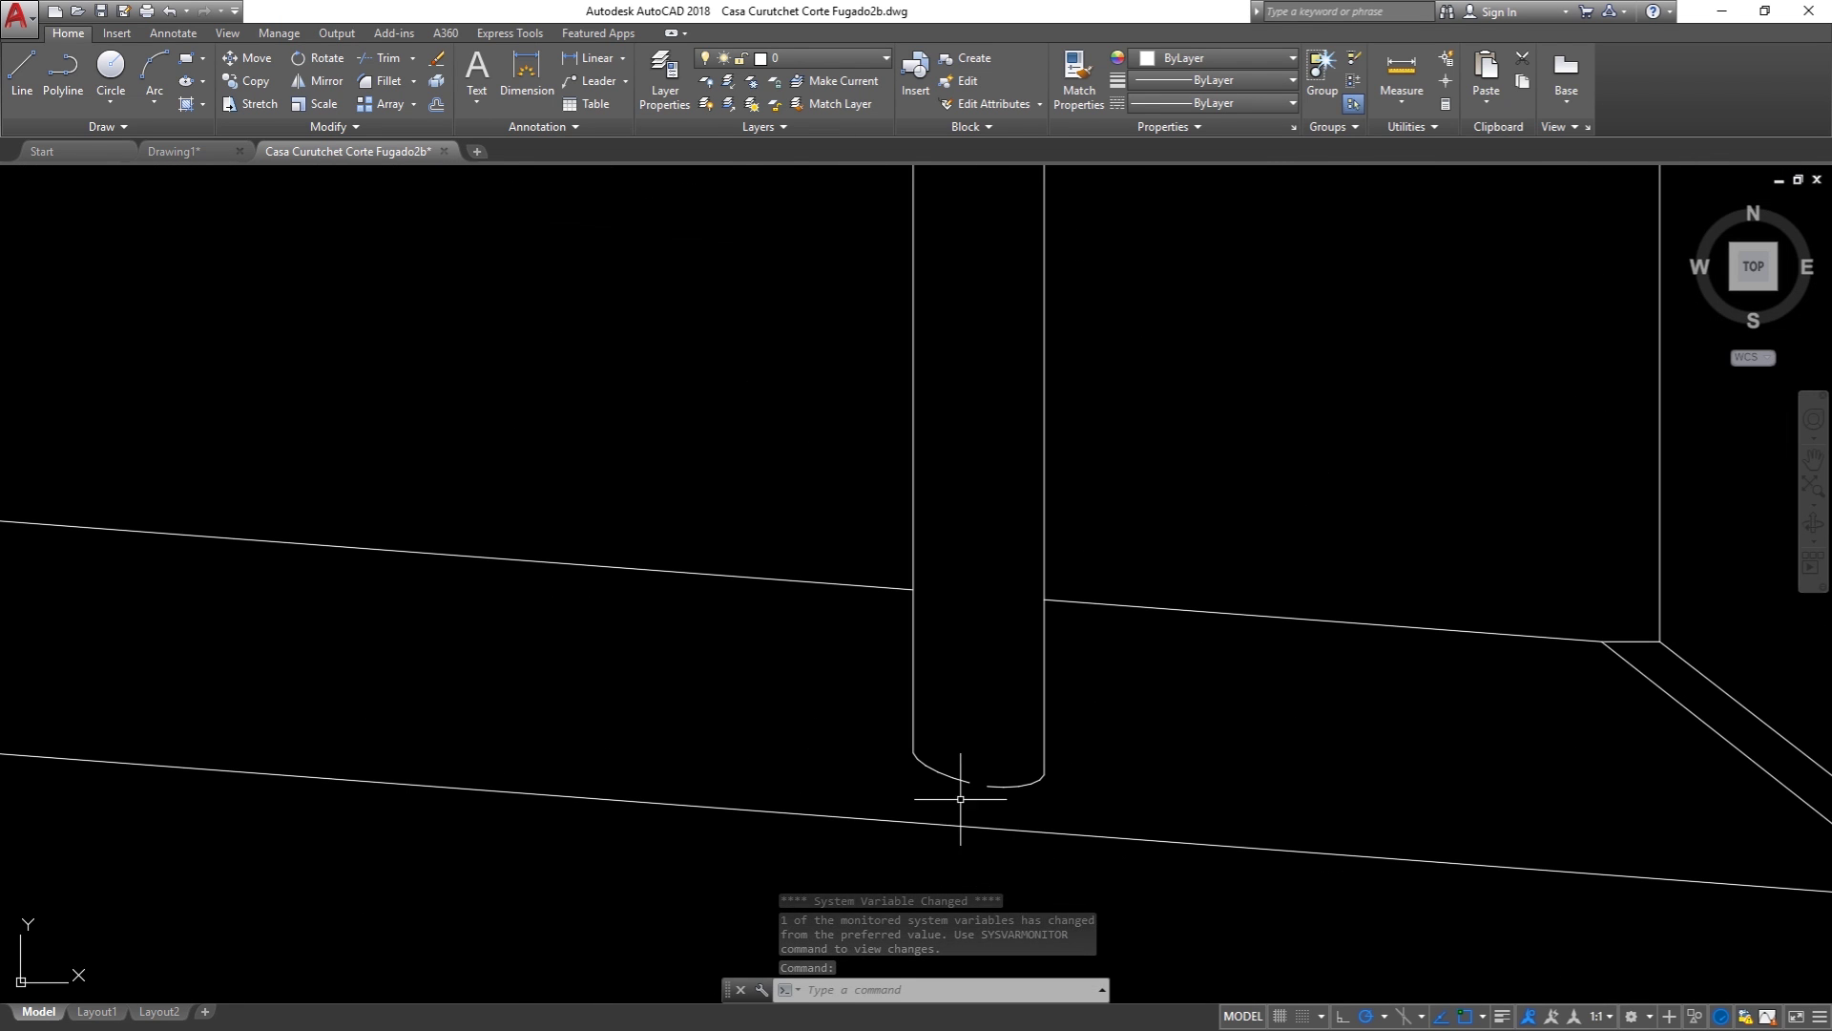
pyautogui.scroll(2, 960, 799)
pyautogui.scroll(4, 982, 757)
pyautogui.scroll(-10, 973, 777)
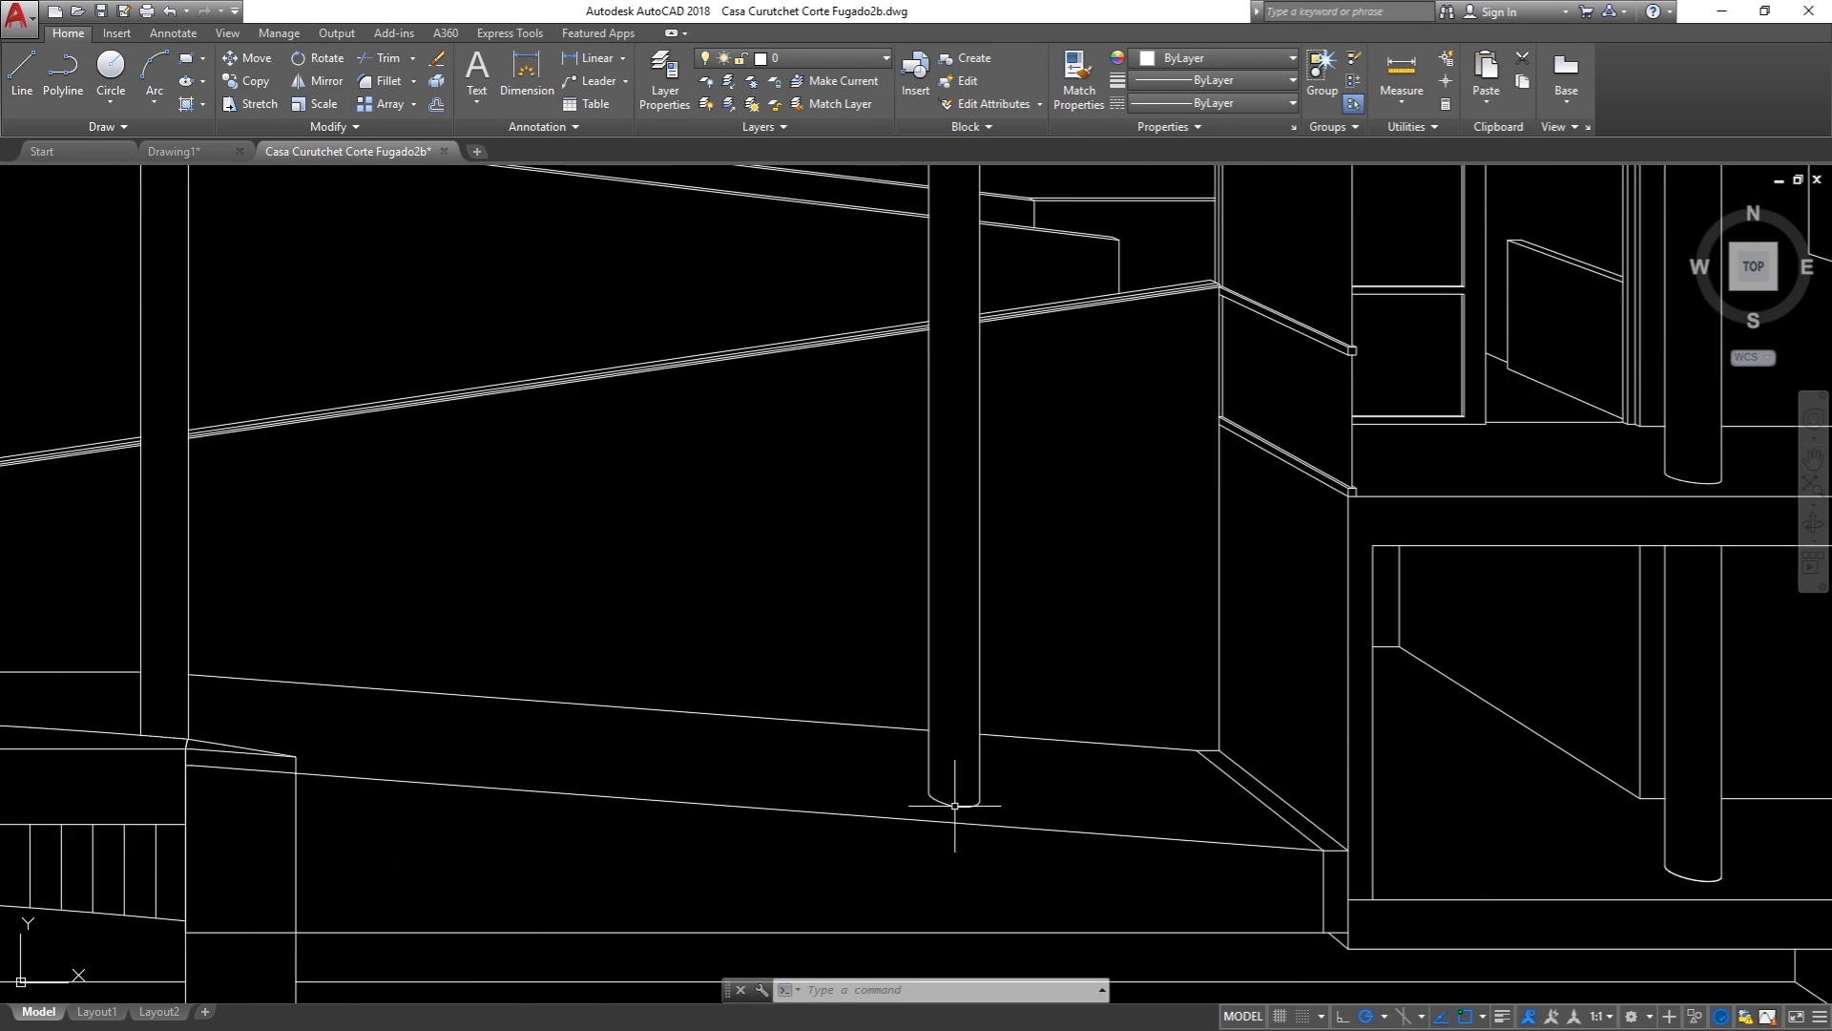
pyautogui.scroll(-2, 954, 805)
pyautogui.scroll(-4, 972, 796)
pyautogui.scroll(-3, 971, 797)
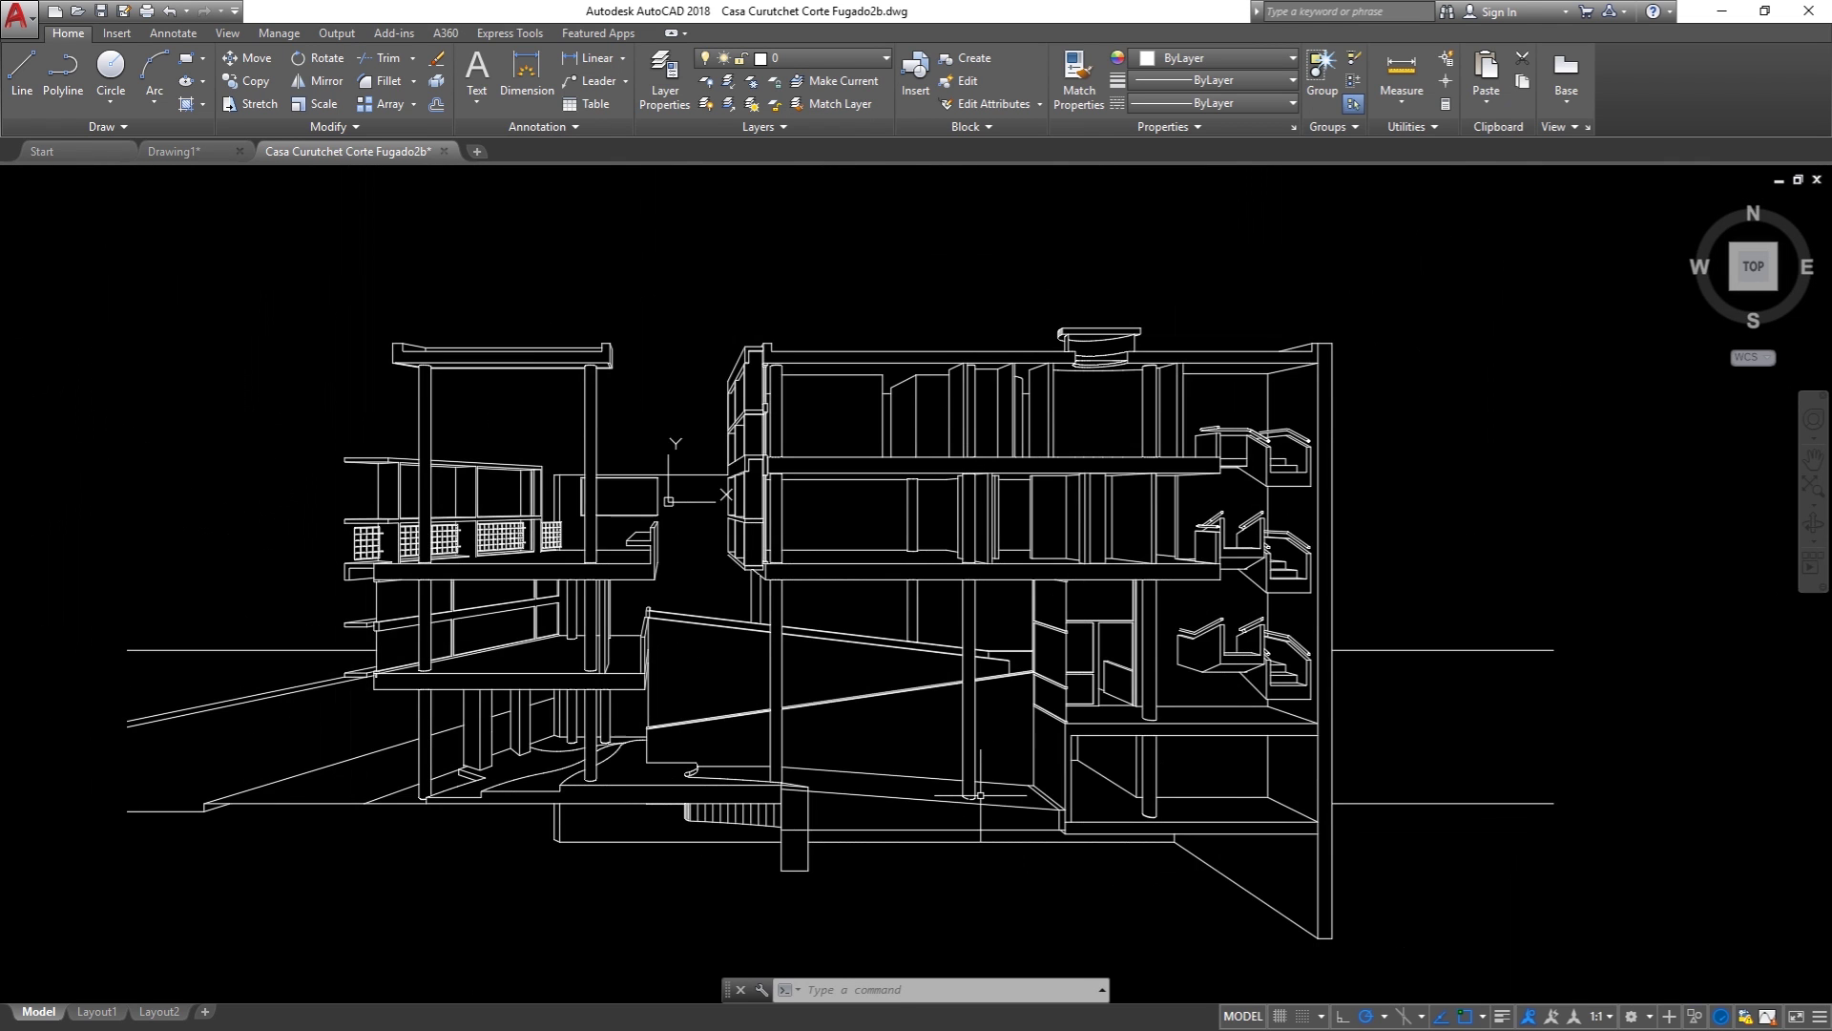
pyautogui.scroll(8, 513, 634)
pyautogui.moveTo(740, 507); pyautogui.dragTo(932, 703, button='middle')
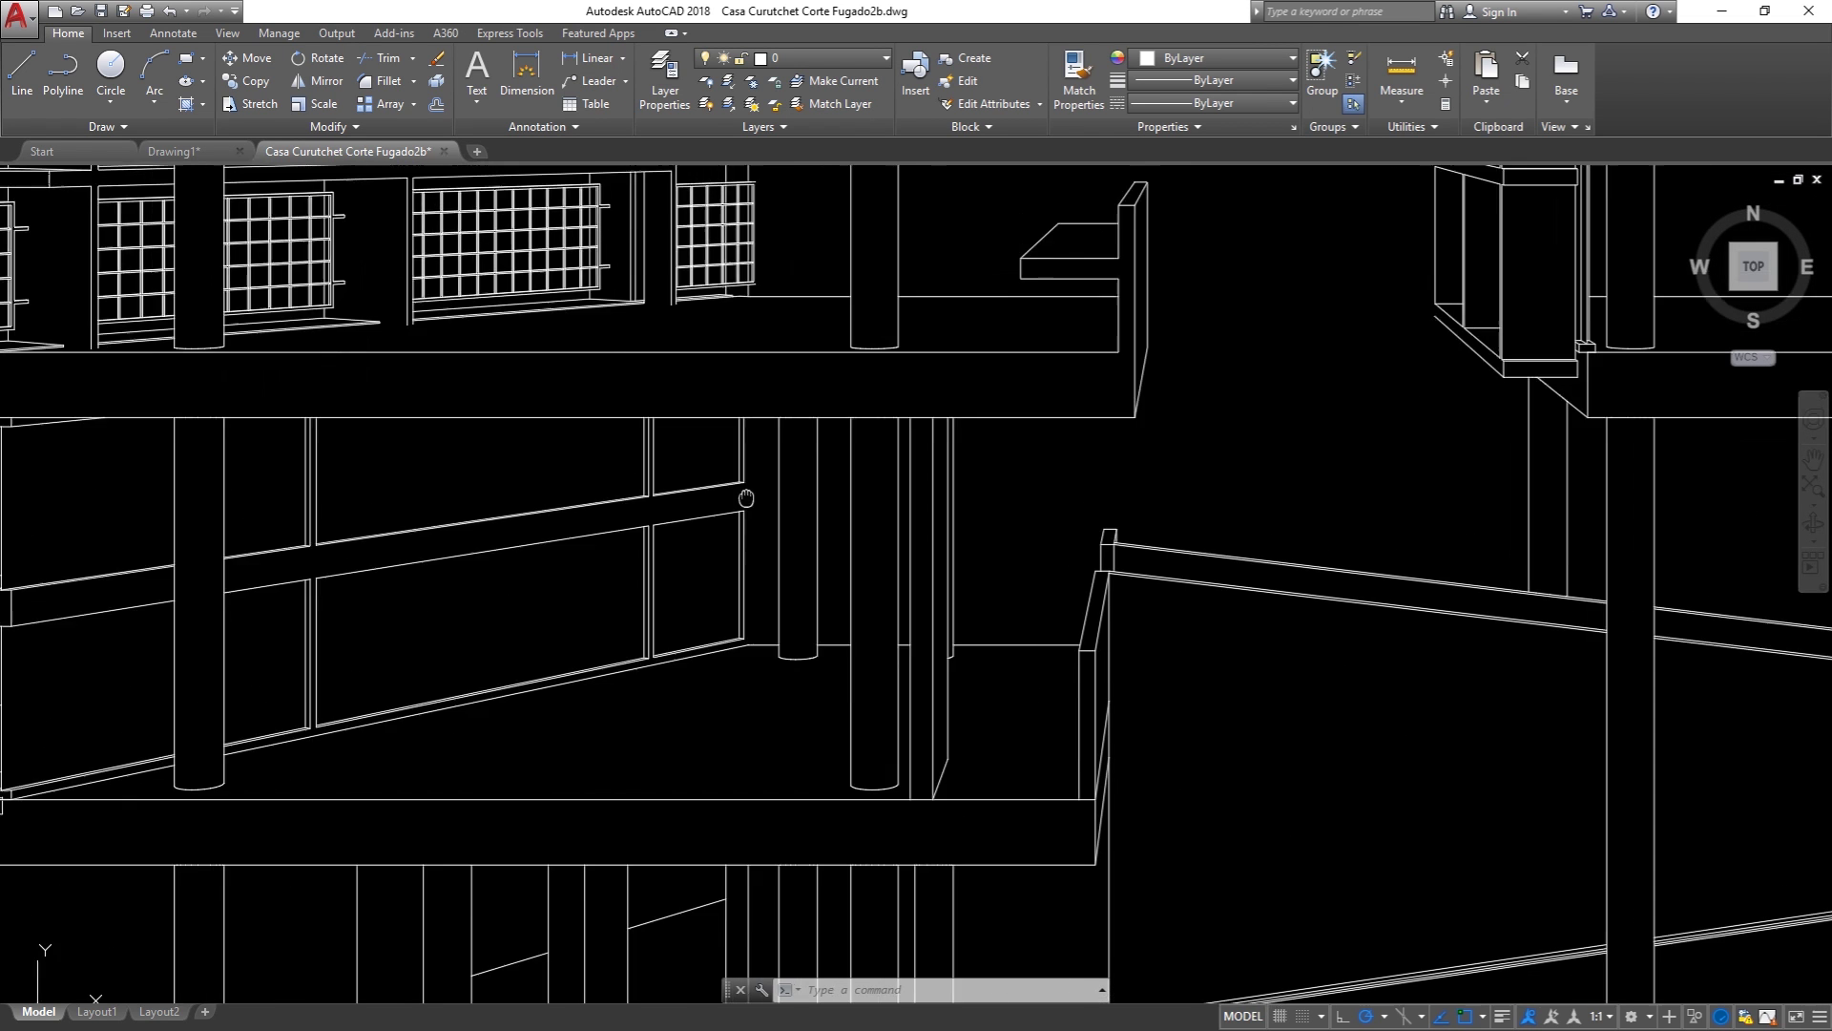
pyautogui.scroll(-2, 487, 580)
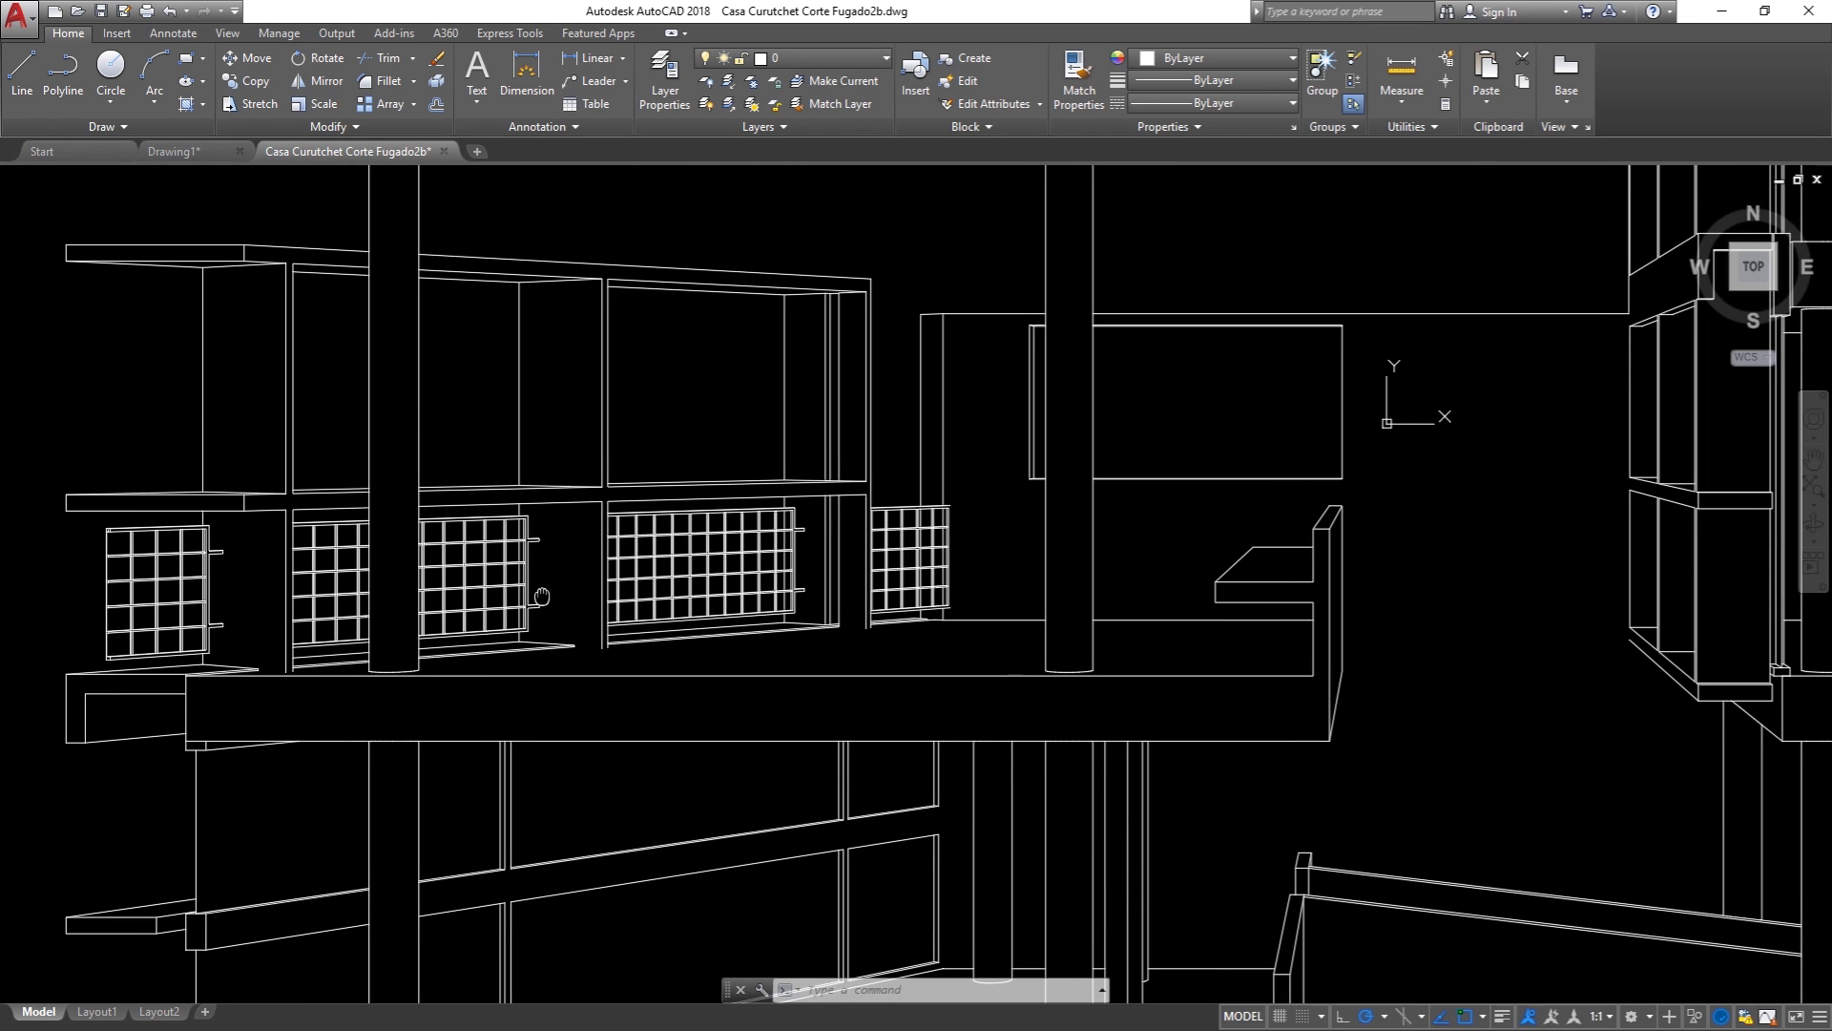
pyautogui.scroll(-2, 601, 544)
pyautogui.moveTo(1094, 479); pyautogui.dragTo(592, 530, button='middle')
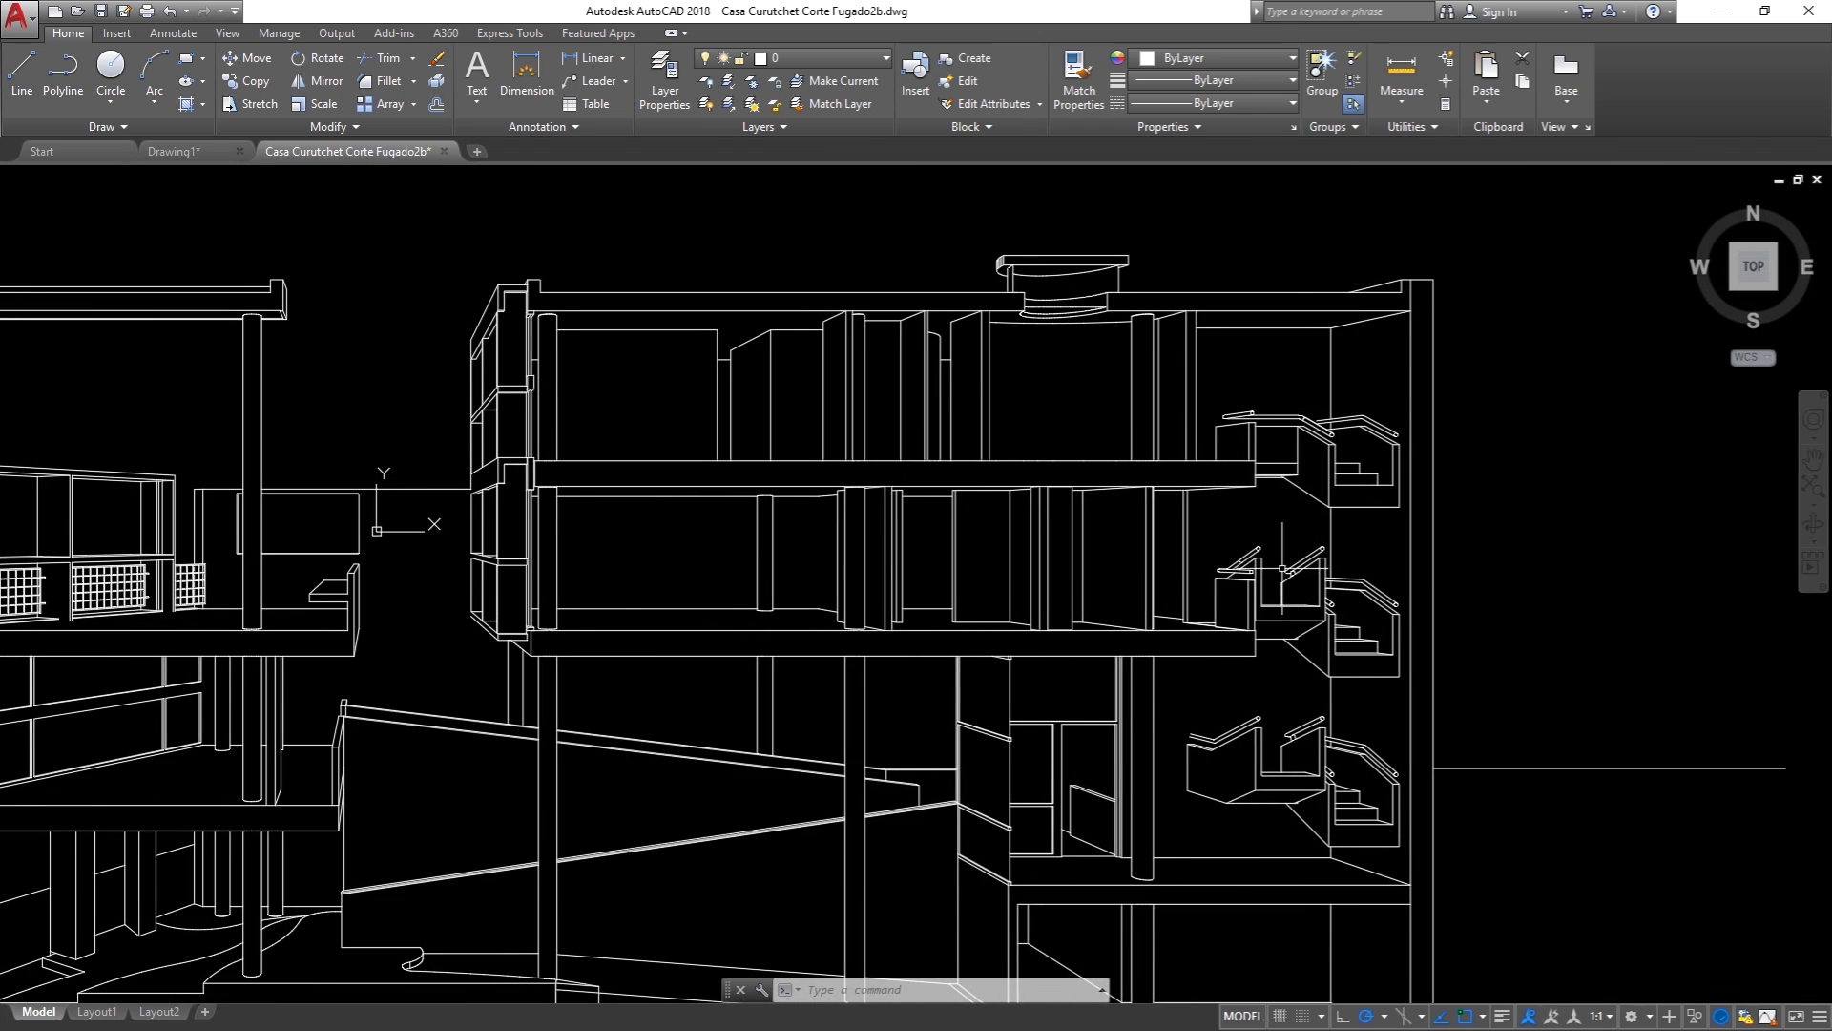
pyautogui.scroll(2, 1283, 567)
pyautogui.scroll(3, 1151, 519)
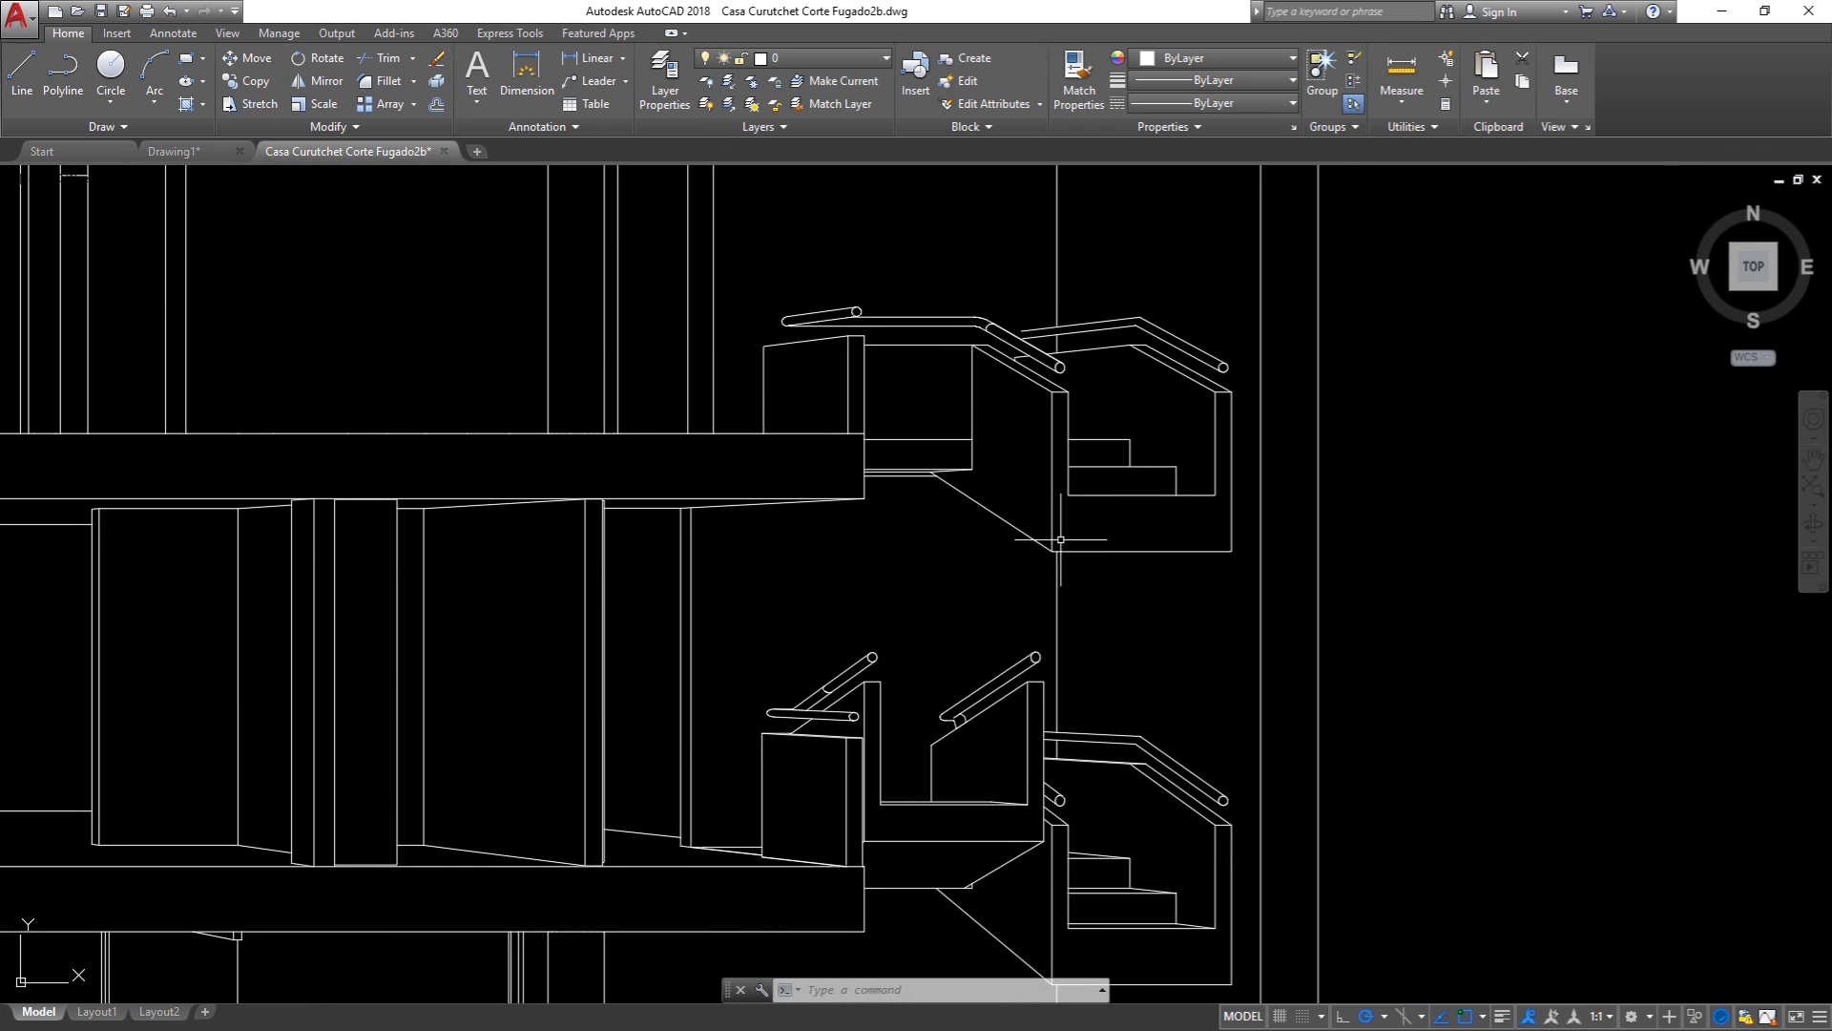
pyautogui.scroll(2, 1113, 642)
pyautogui.scroll(3, 720, 740)
pyautogui.scroll(2, 721, 740)
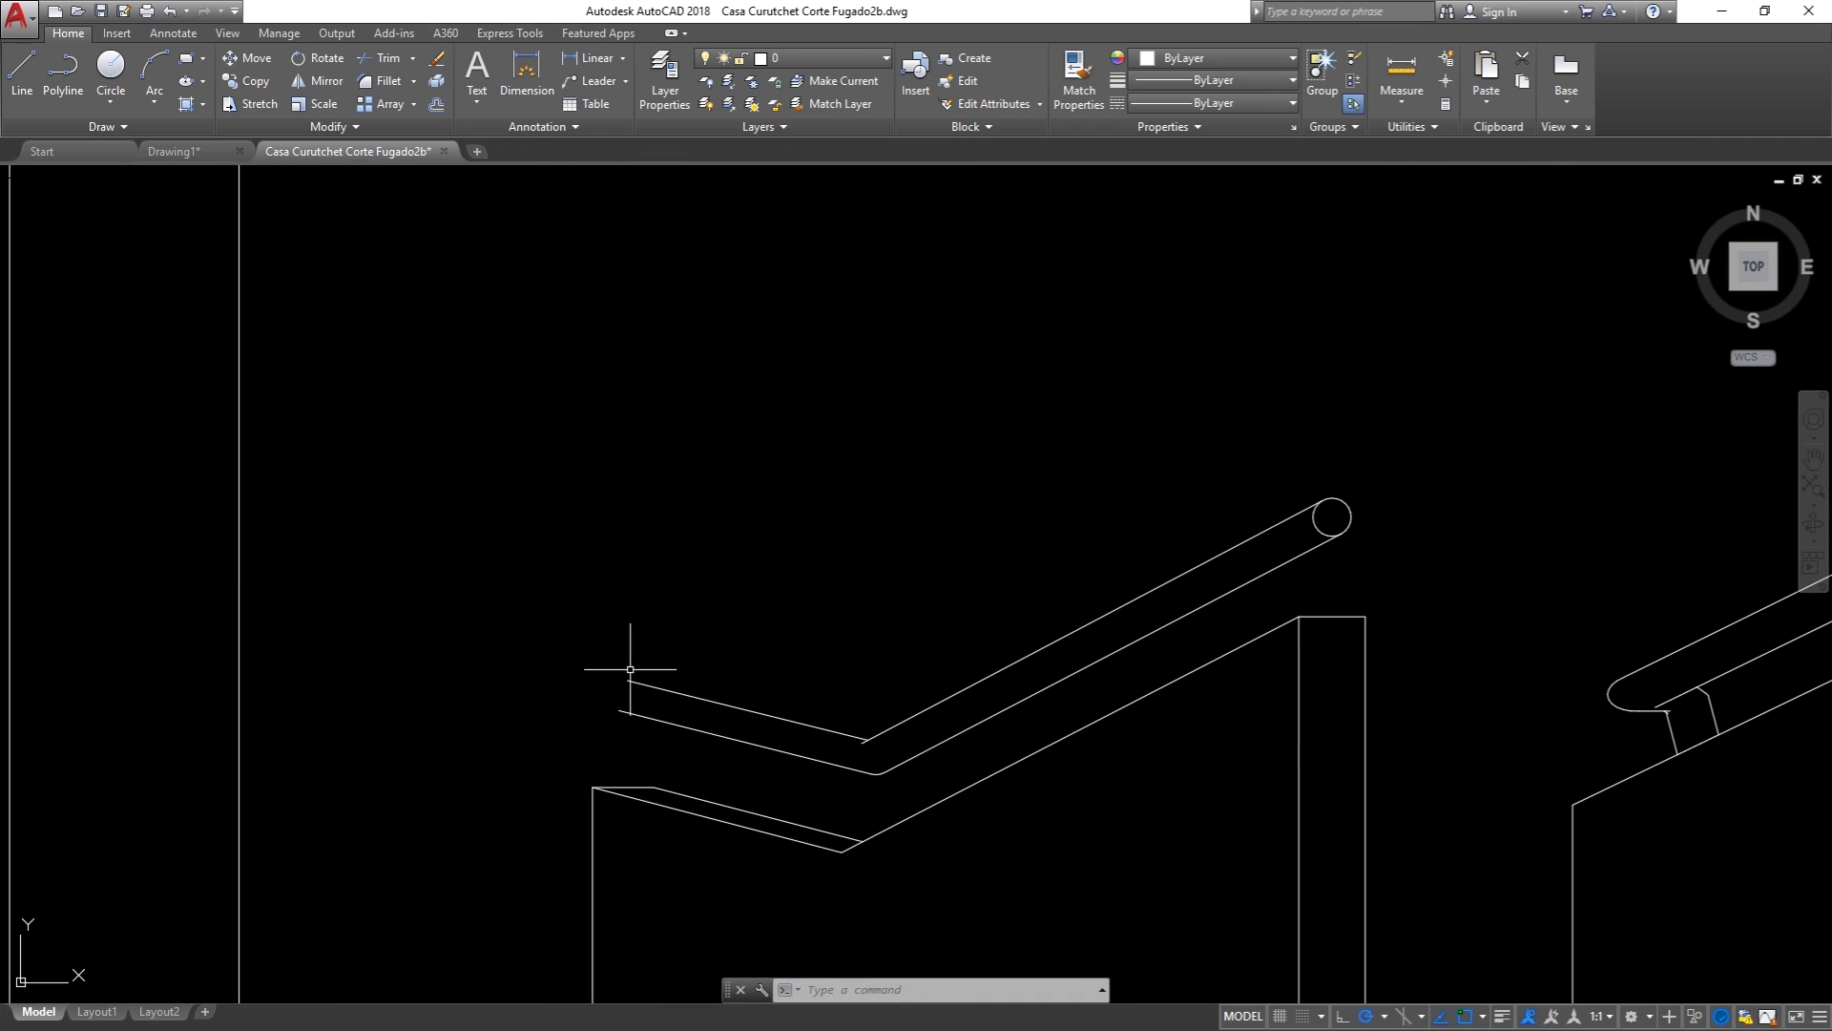
pyautogui.scroll(-2, 512, 642)
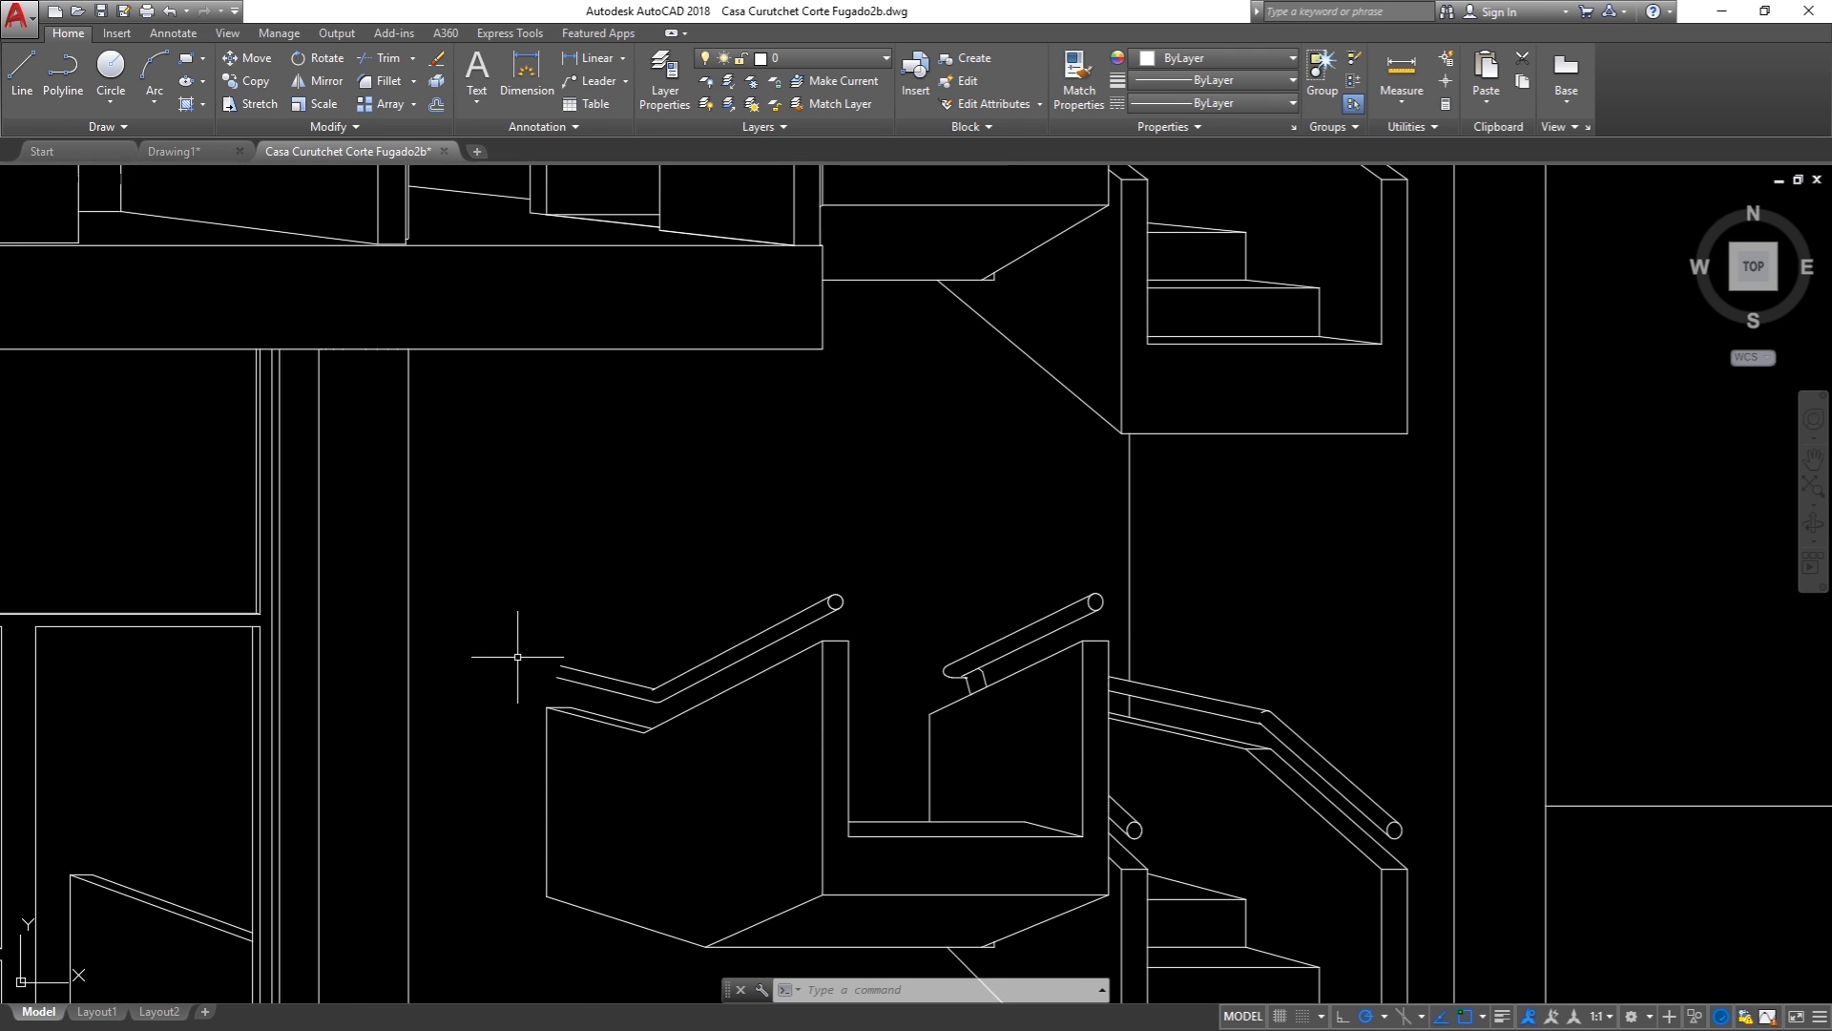
pyautogui.scroll(-2, 1045, 778)
pyautogui.scroll(2, 1217, 761)
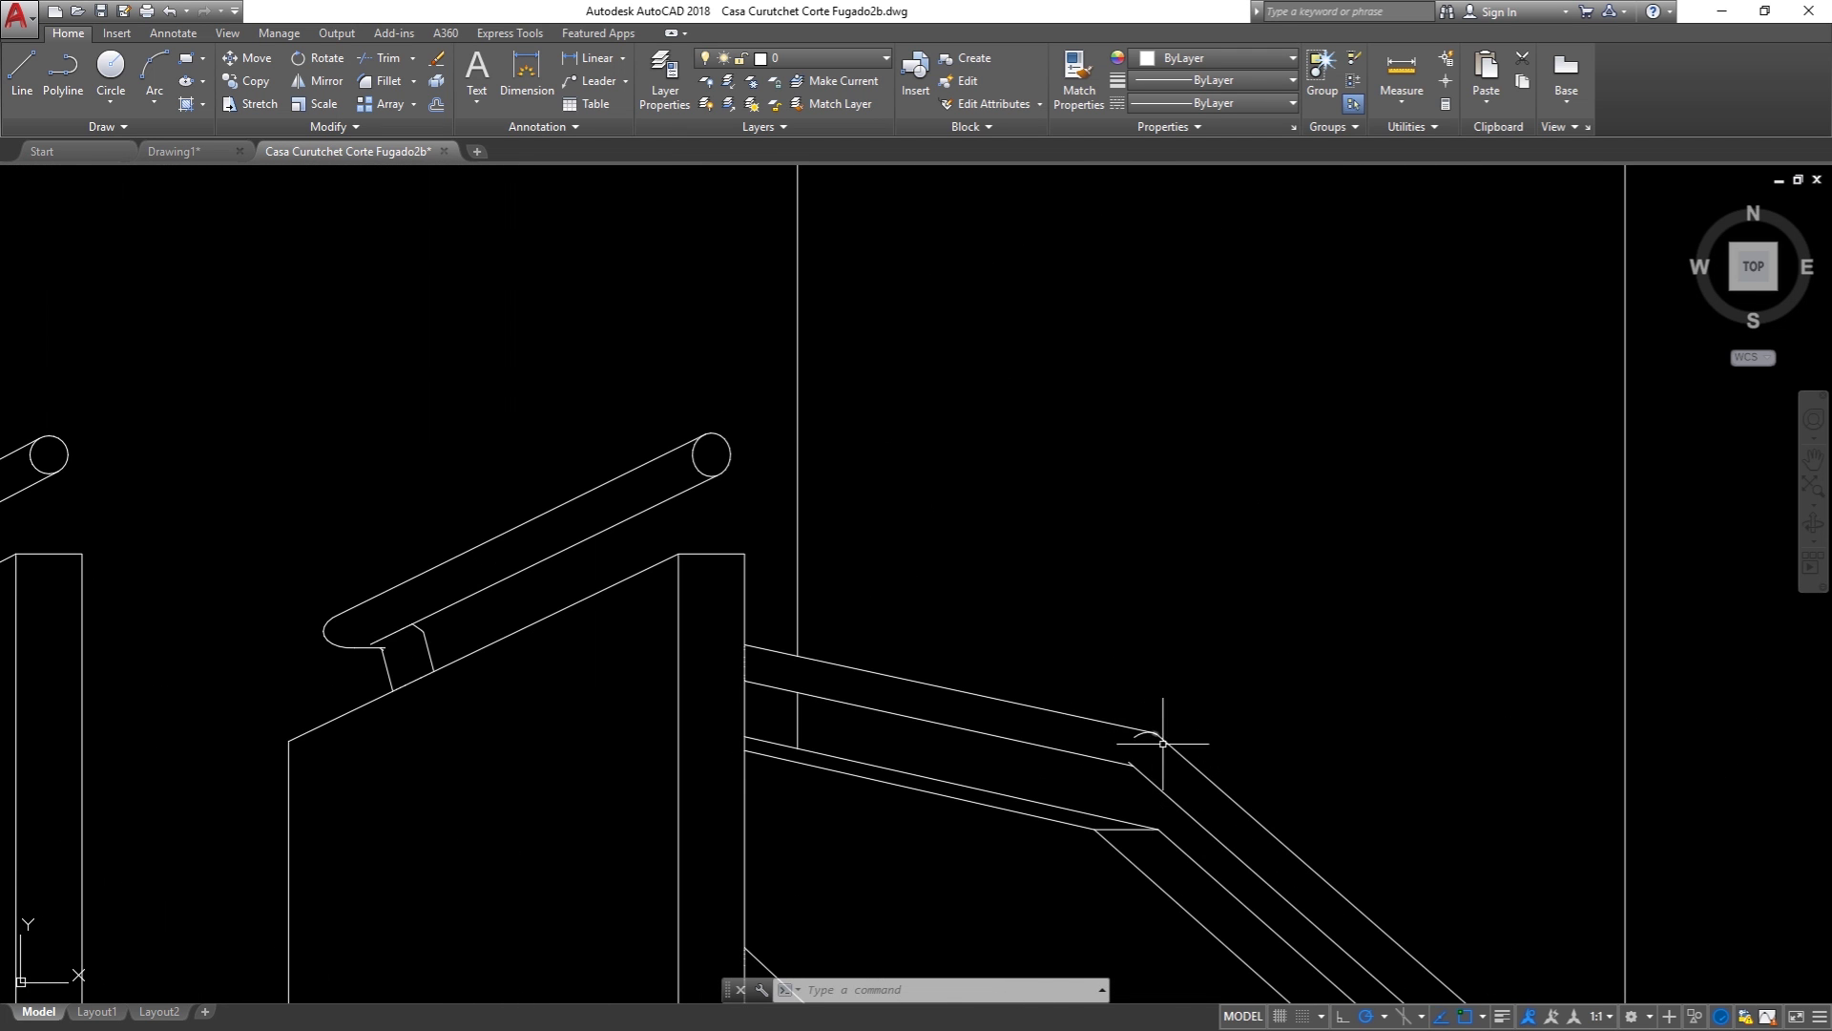
pyautogui.scroll(2, 1157, 739)
pyautogui.scroll(-3, 1076, 493)
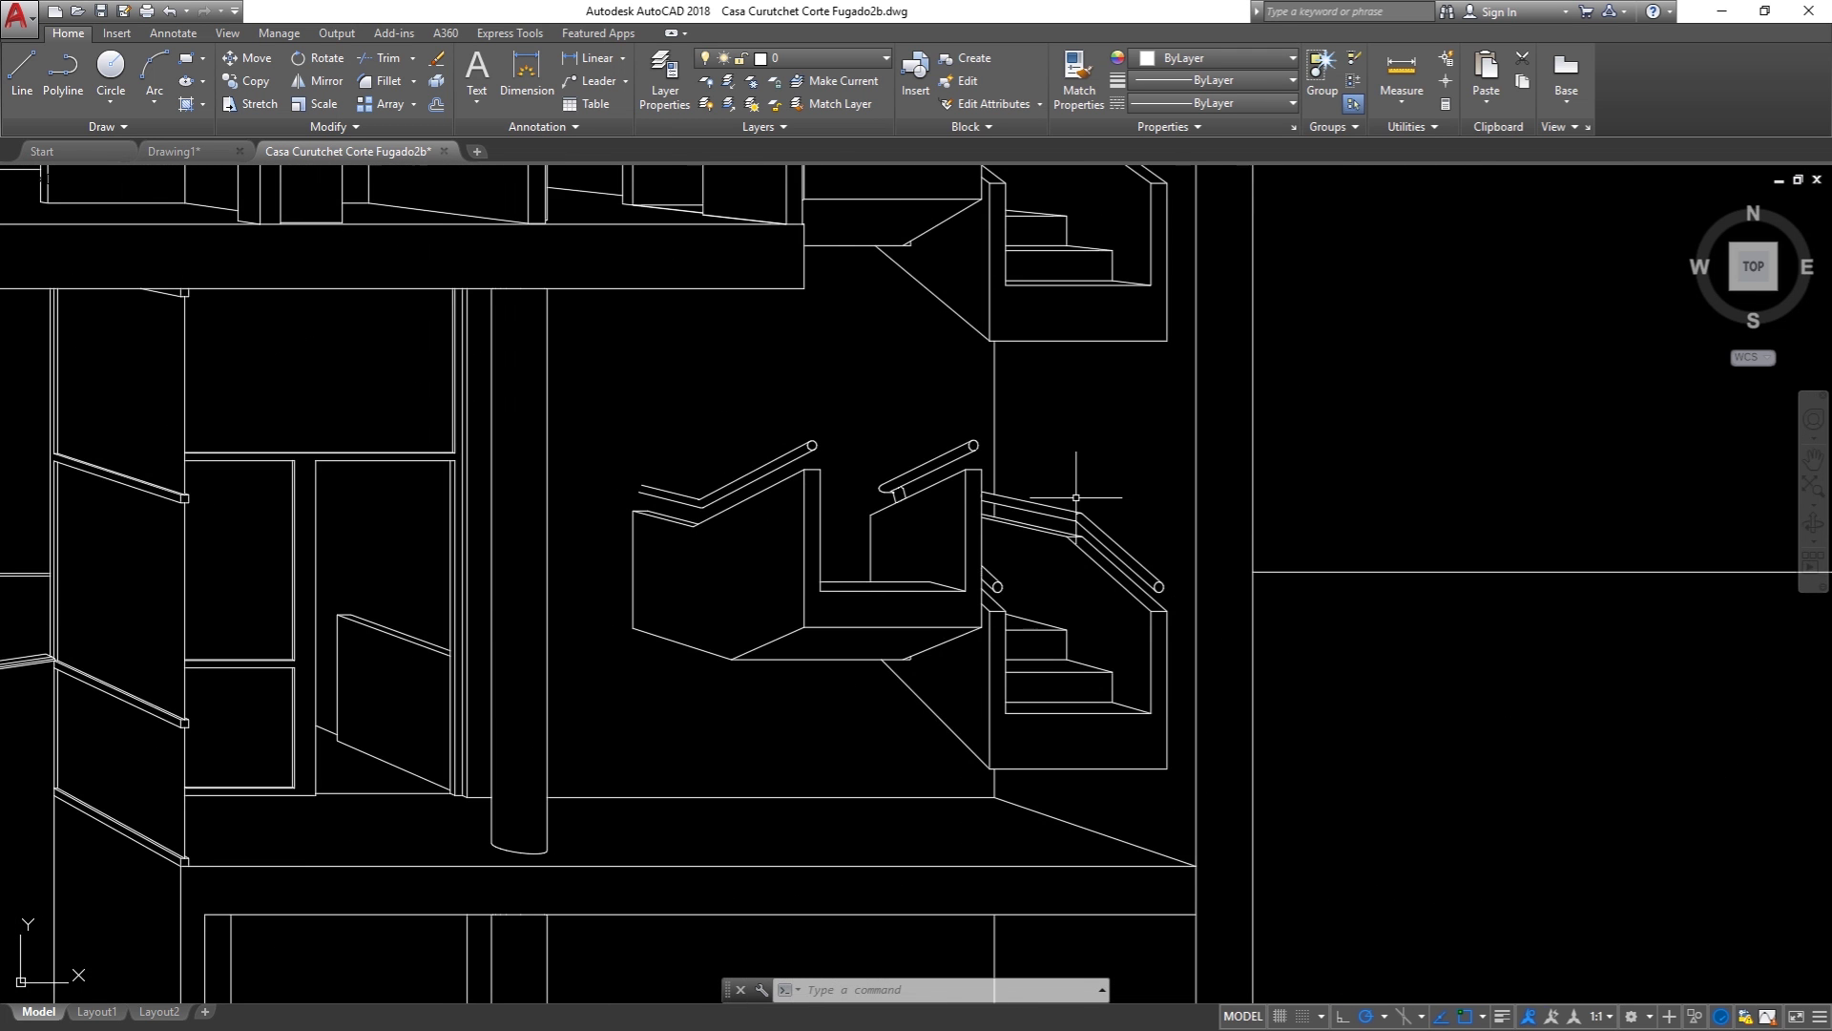
pyautogui.scroll(-2, 1076, 496)
pyautogui.moveTo(869, 630); pyautogui.dragTo(1004, 612, button='middle')
pyautogui.scroll(-1, 850, 723)
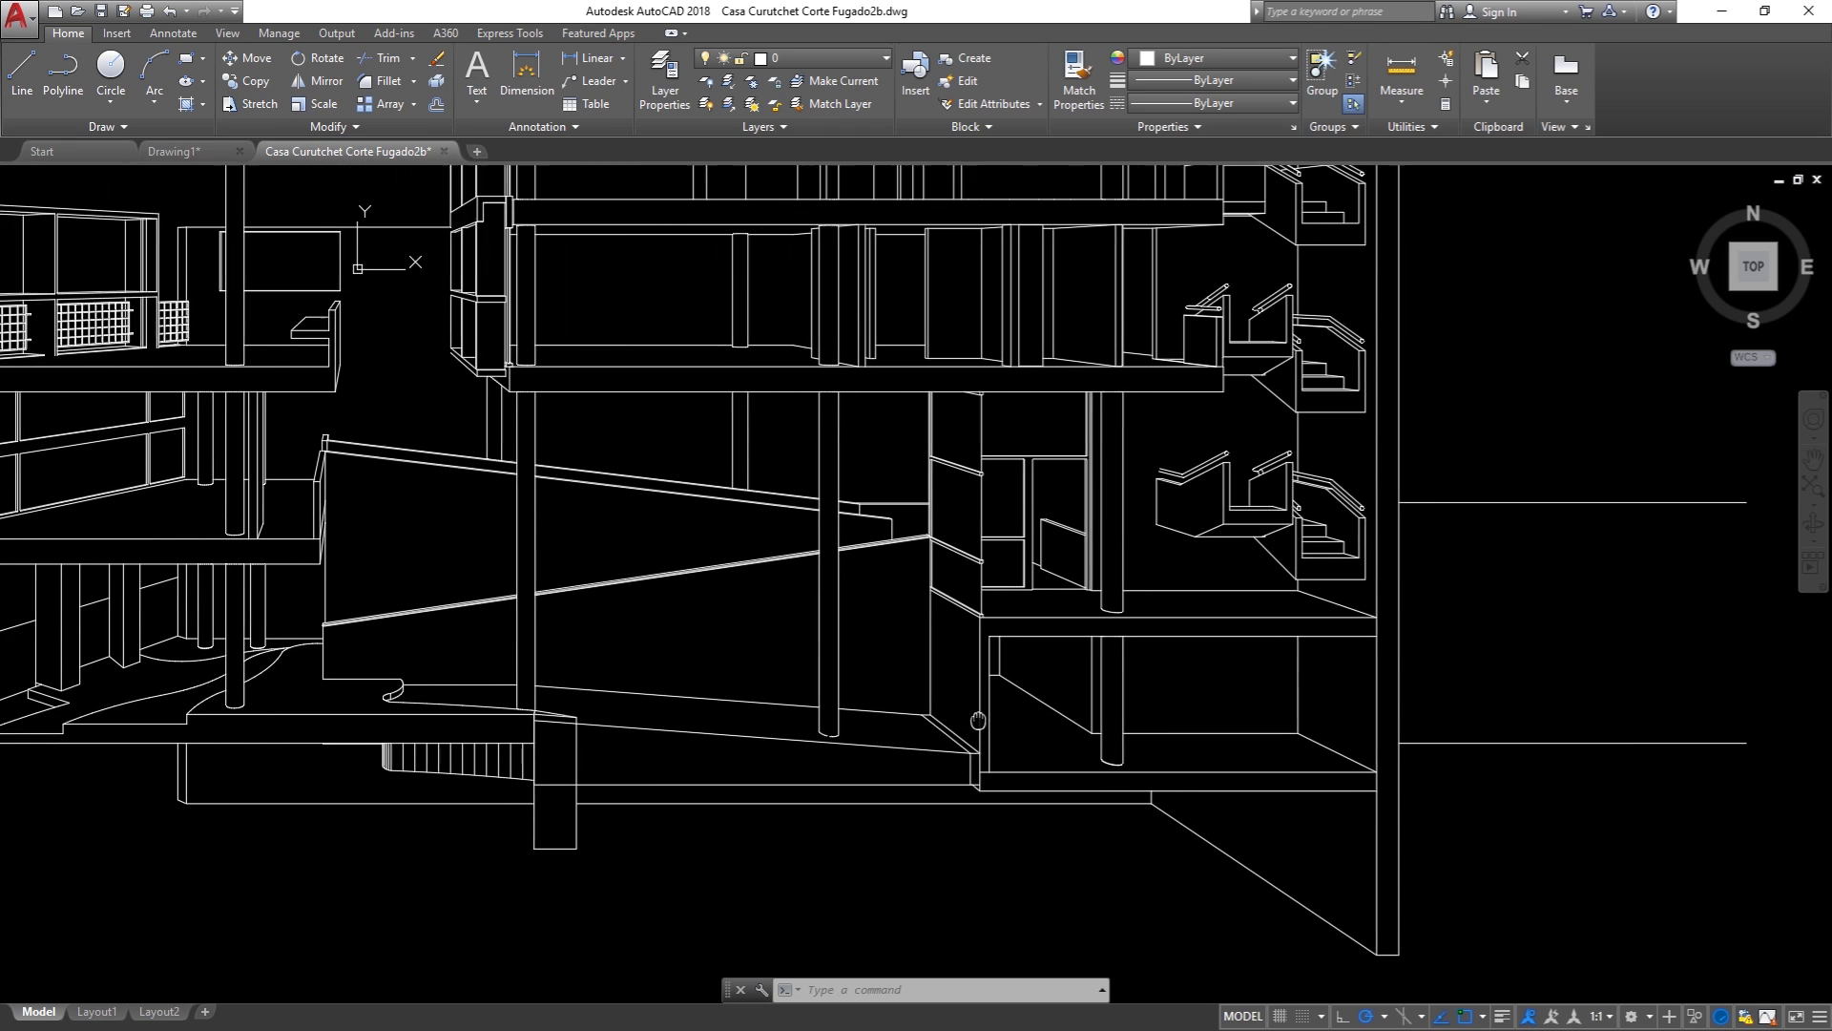
pyautogui.scroll(-2, 1050, 754)
pyautogui.scroll(-1, 1023, 772)
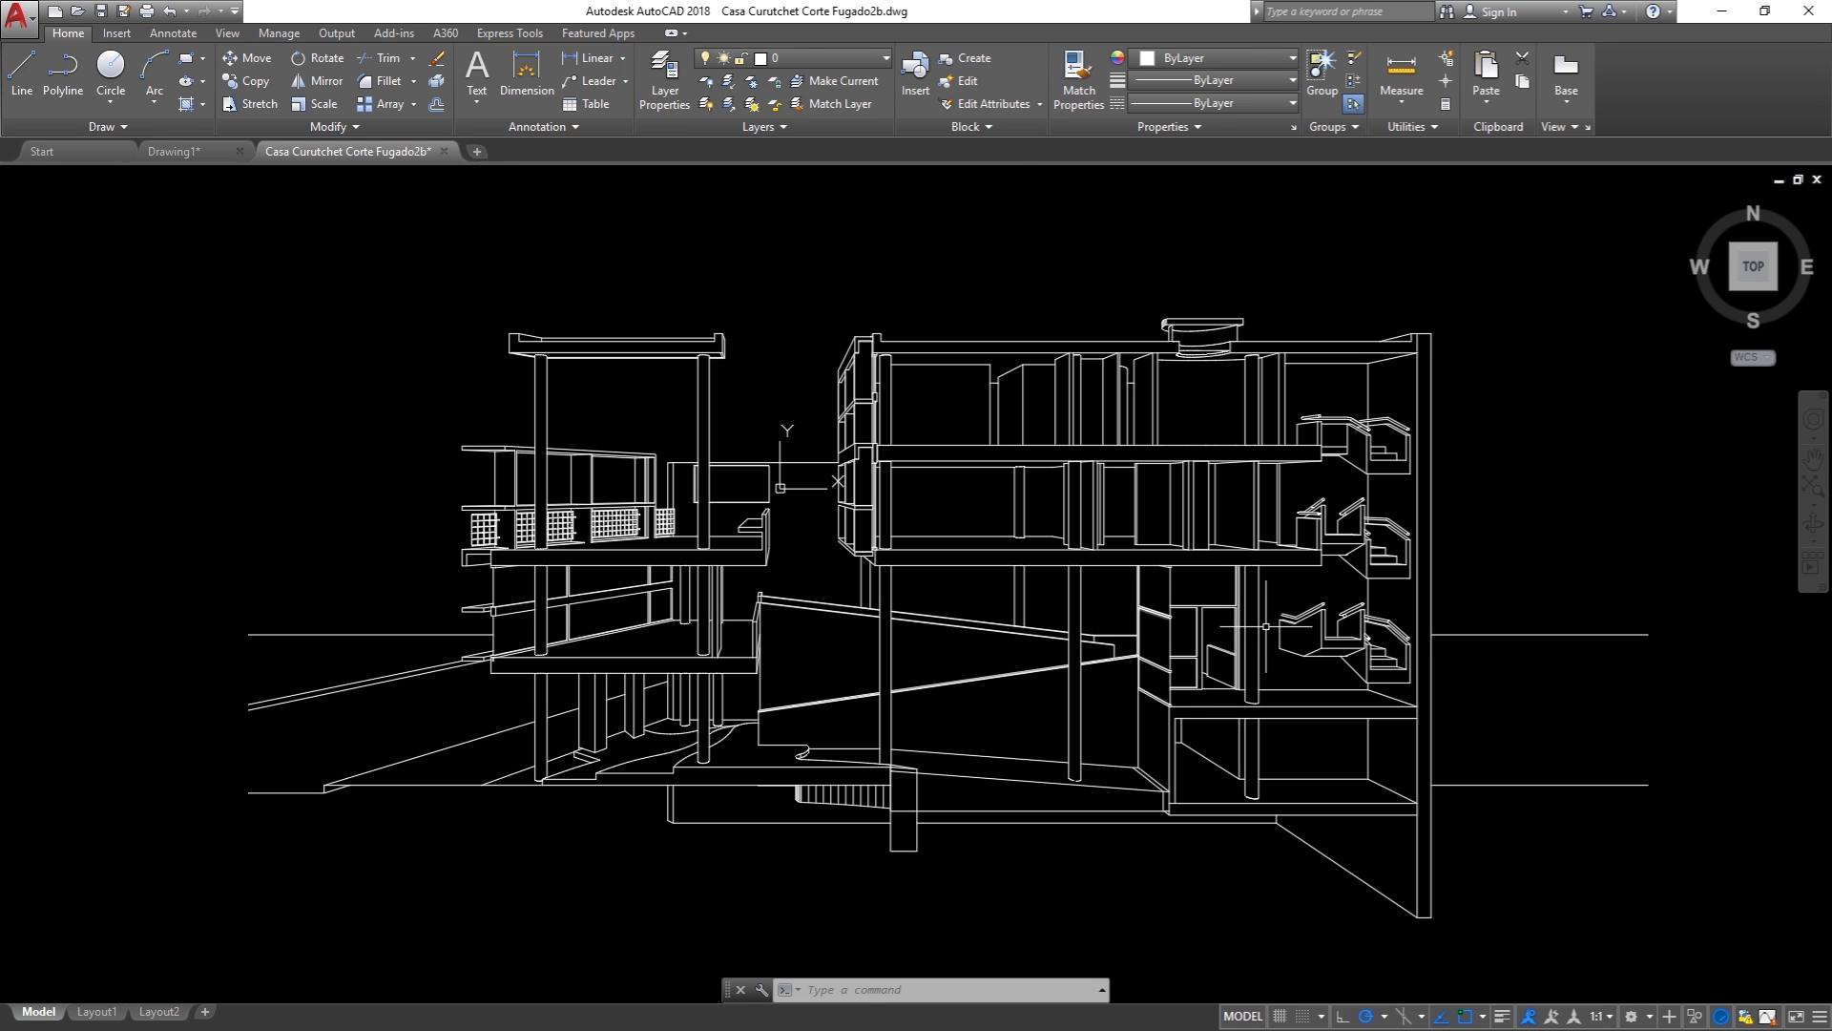
pyautogui.scroll(6, 1422, 610)
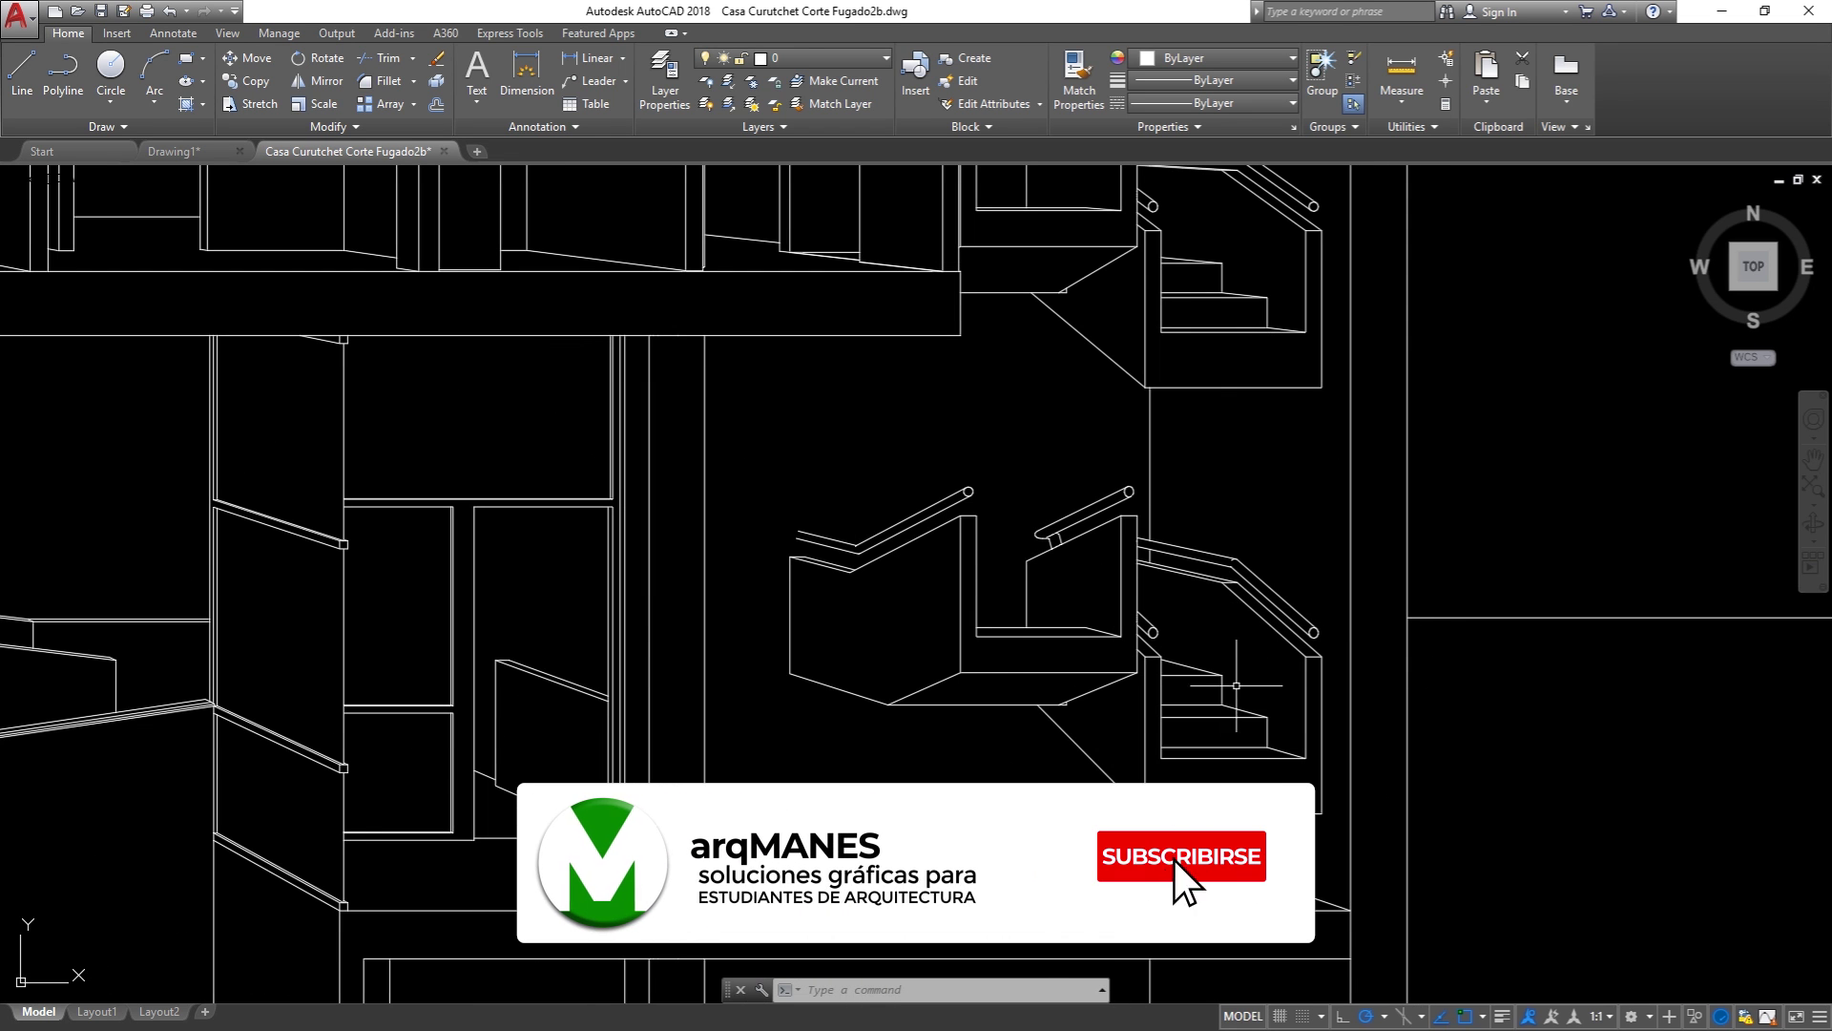
pyautogui.scroll(4, 1234, 551)
pyautogui.scroll(3, 1234, 550)
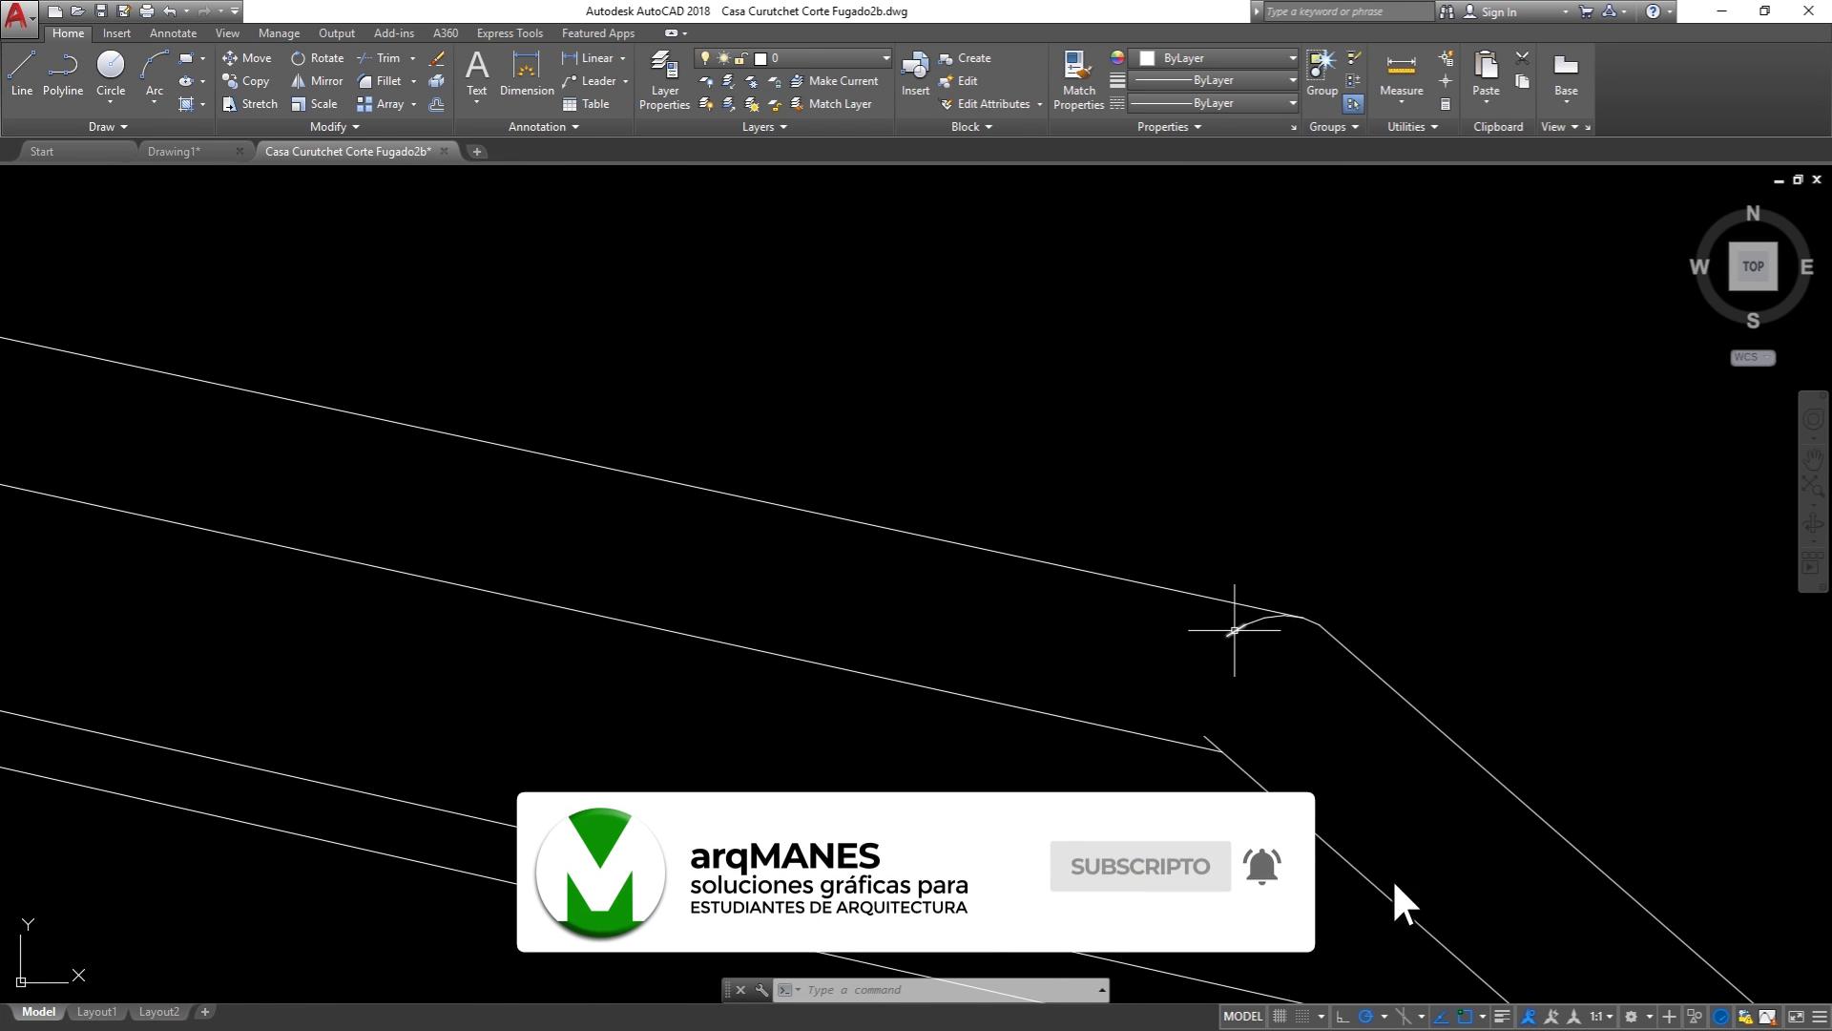
# Step: Delete two tiny stray segments at the stair railing corner and inspect the stairs
pyautogui.click(1275, 616)
pyautogui.press('Delete')
pyautogui.scroll(-3, 1275, 616)
pyautogui.click(930, 570)
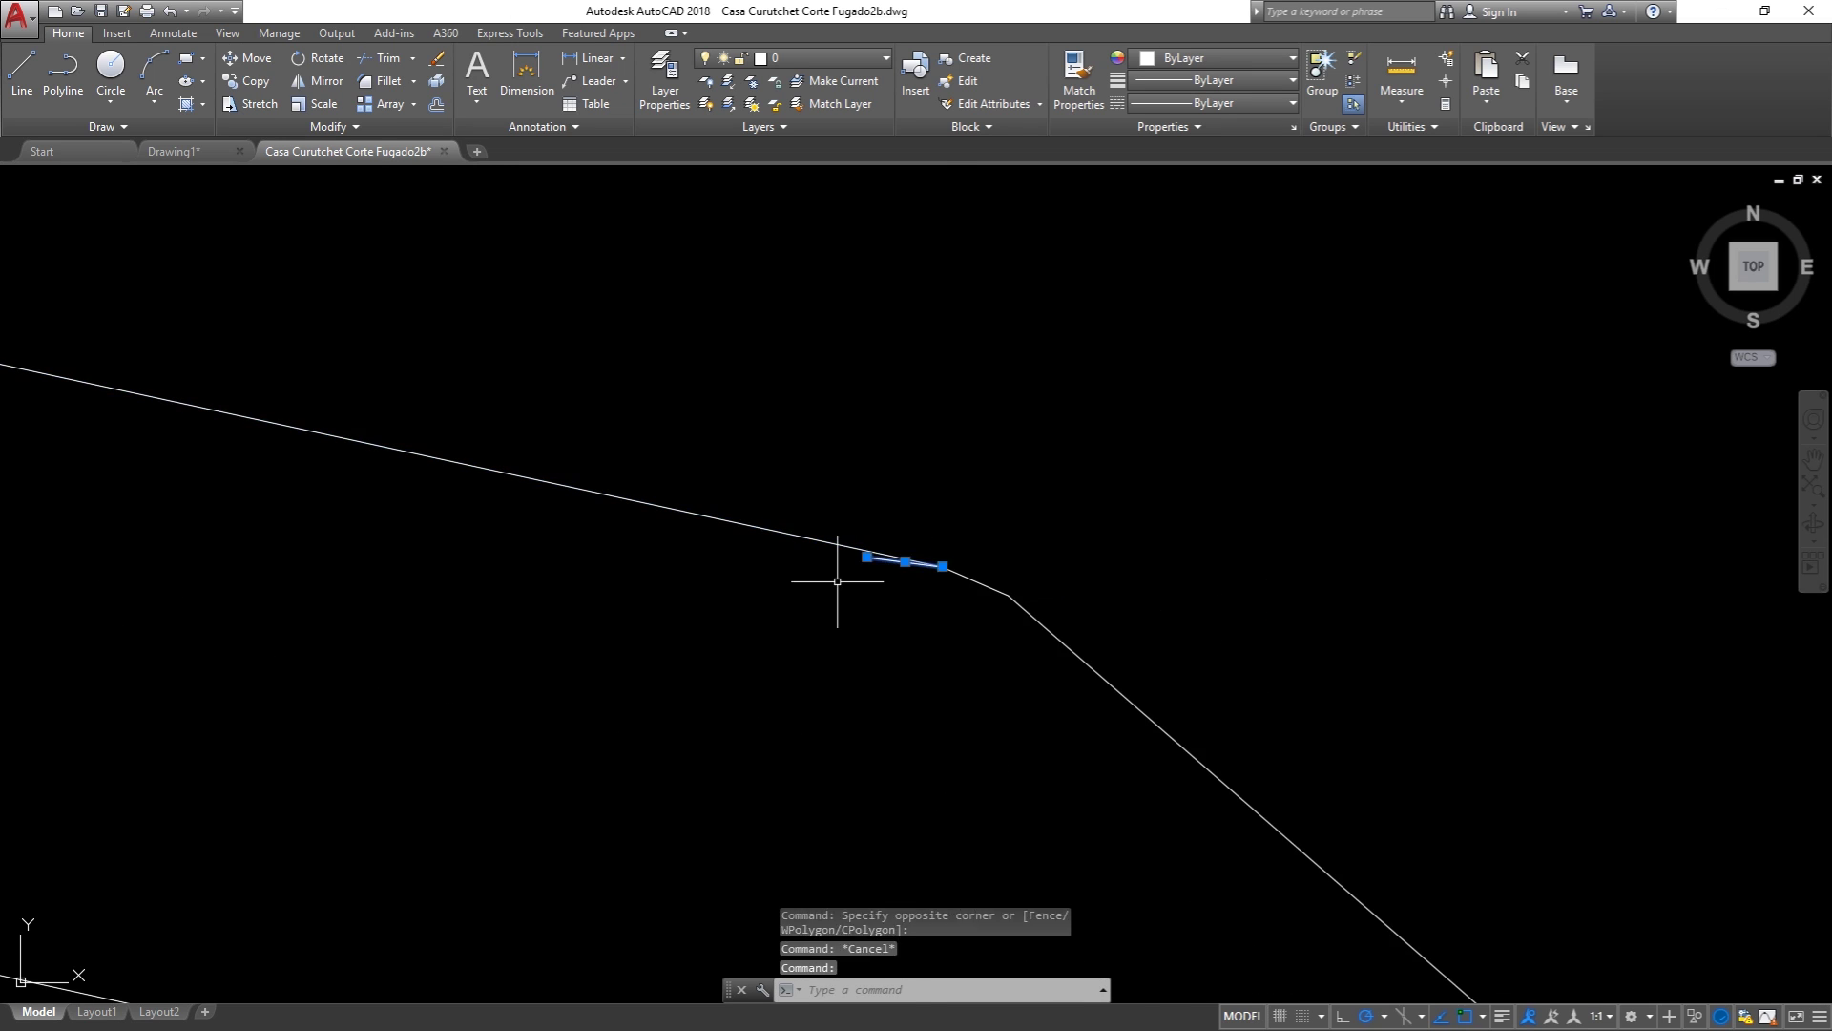
pyautogui.press('Delete')
pyautogui.scroll(-3, 1267, 566)
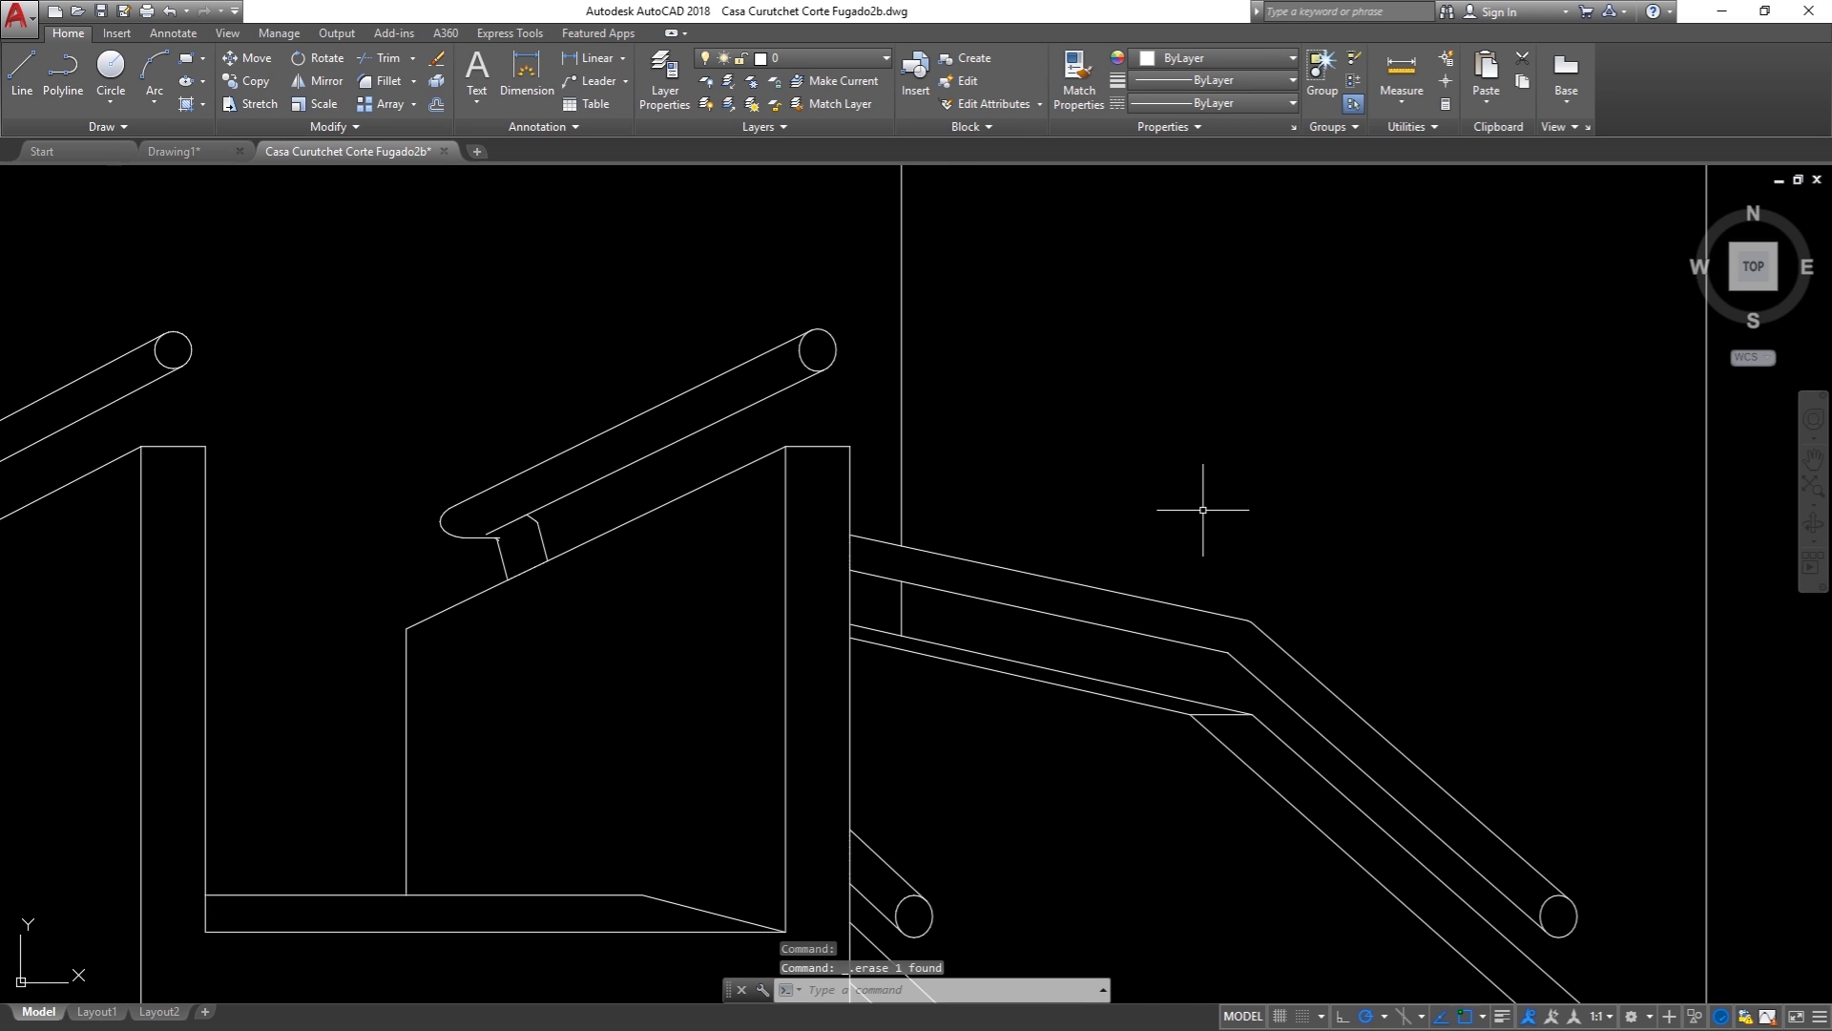
pyautogui.scroll(-3, 1202, 510)
pyautogui.scroll(-3, 1203, 510)
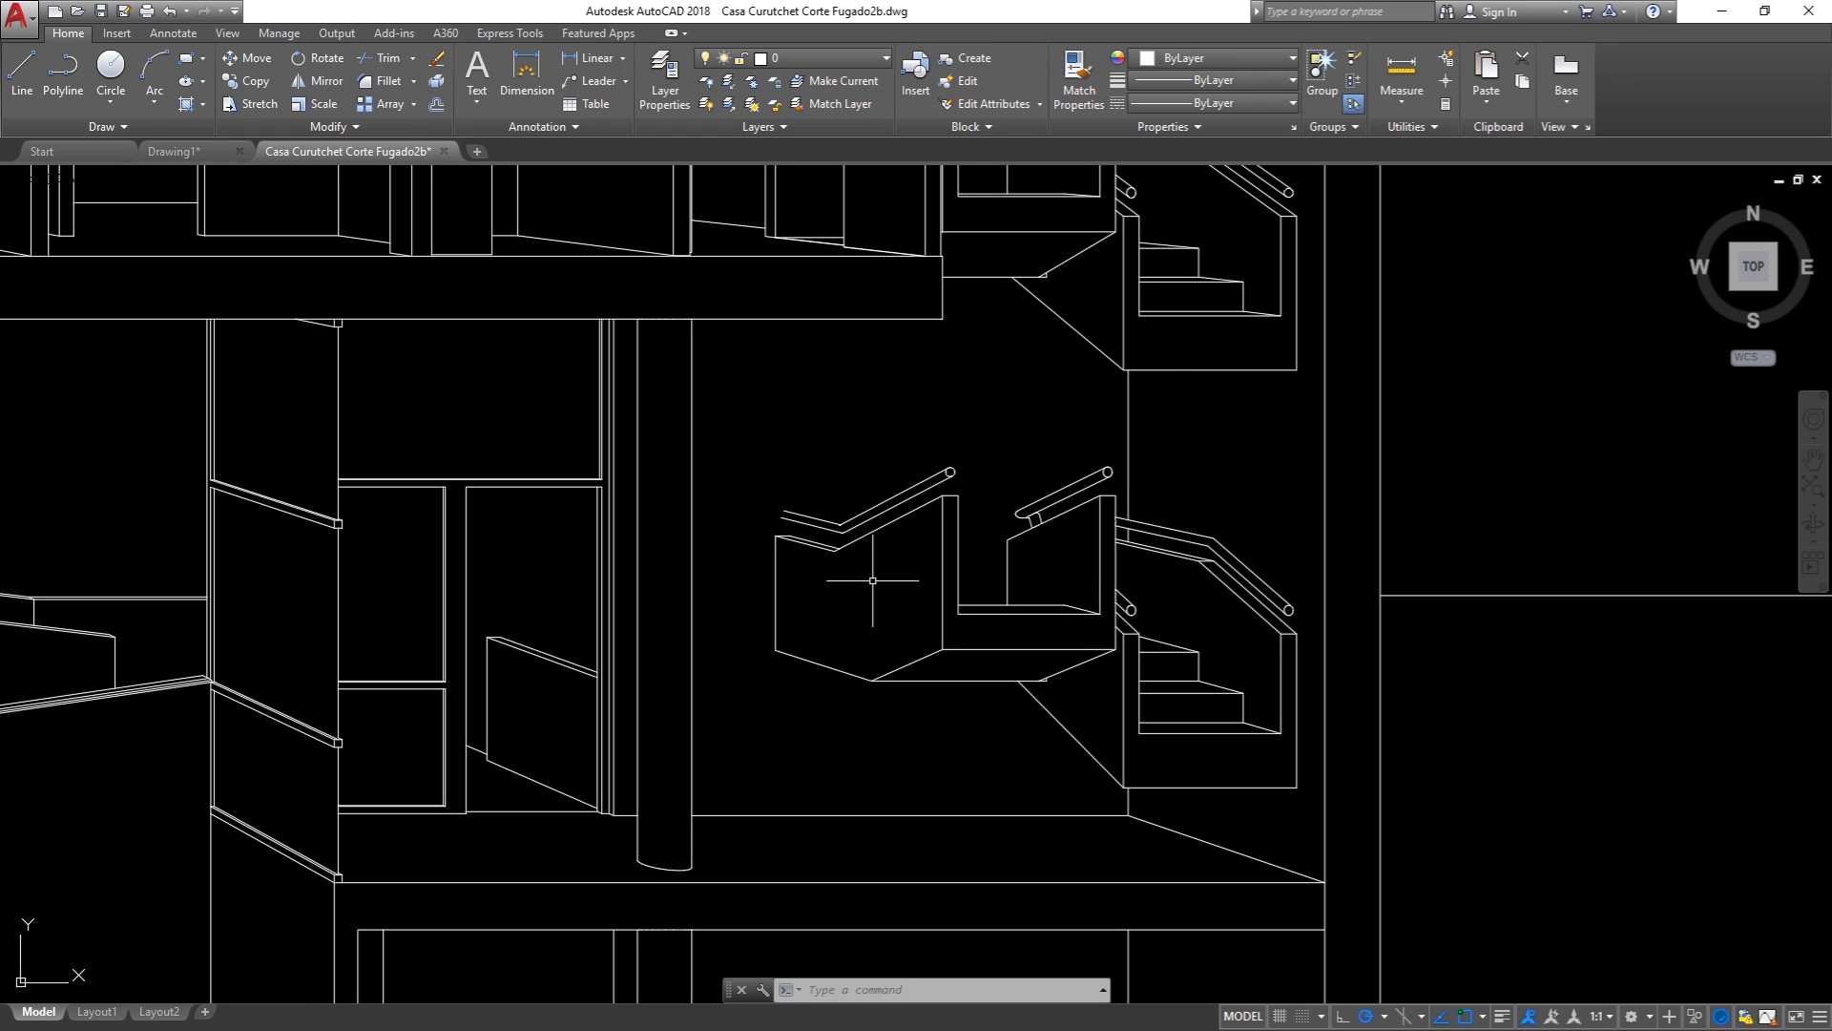
pyautogui.scroll(4, 774, 510)
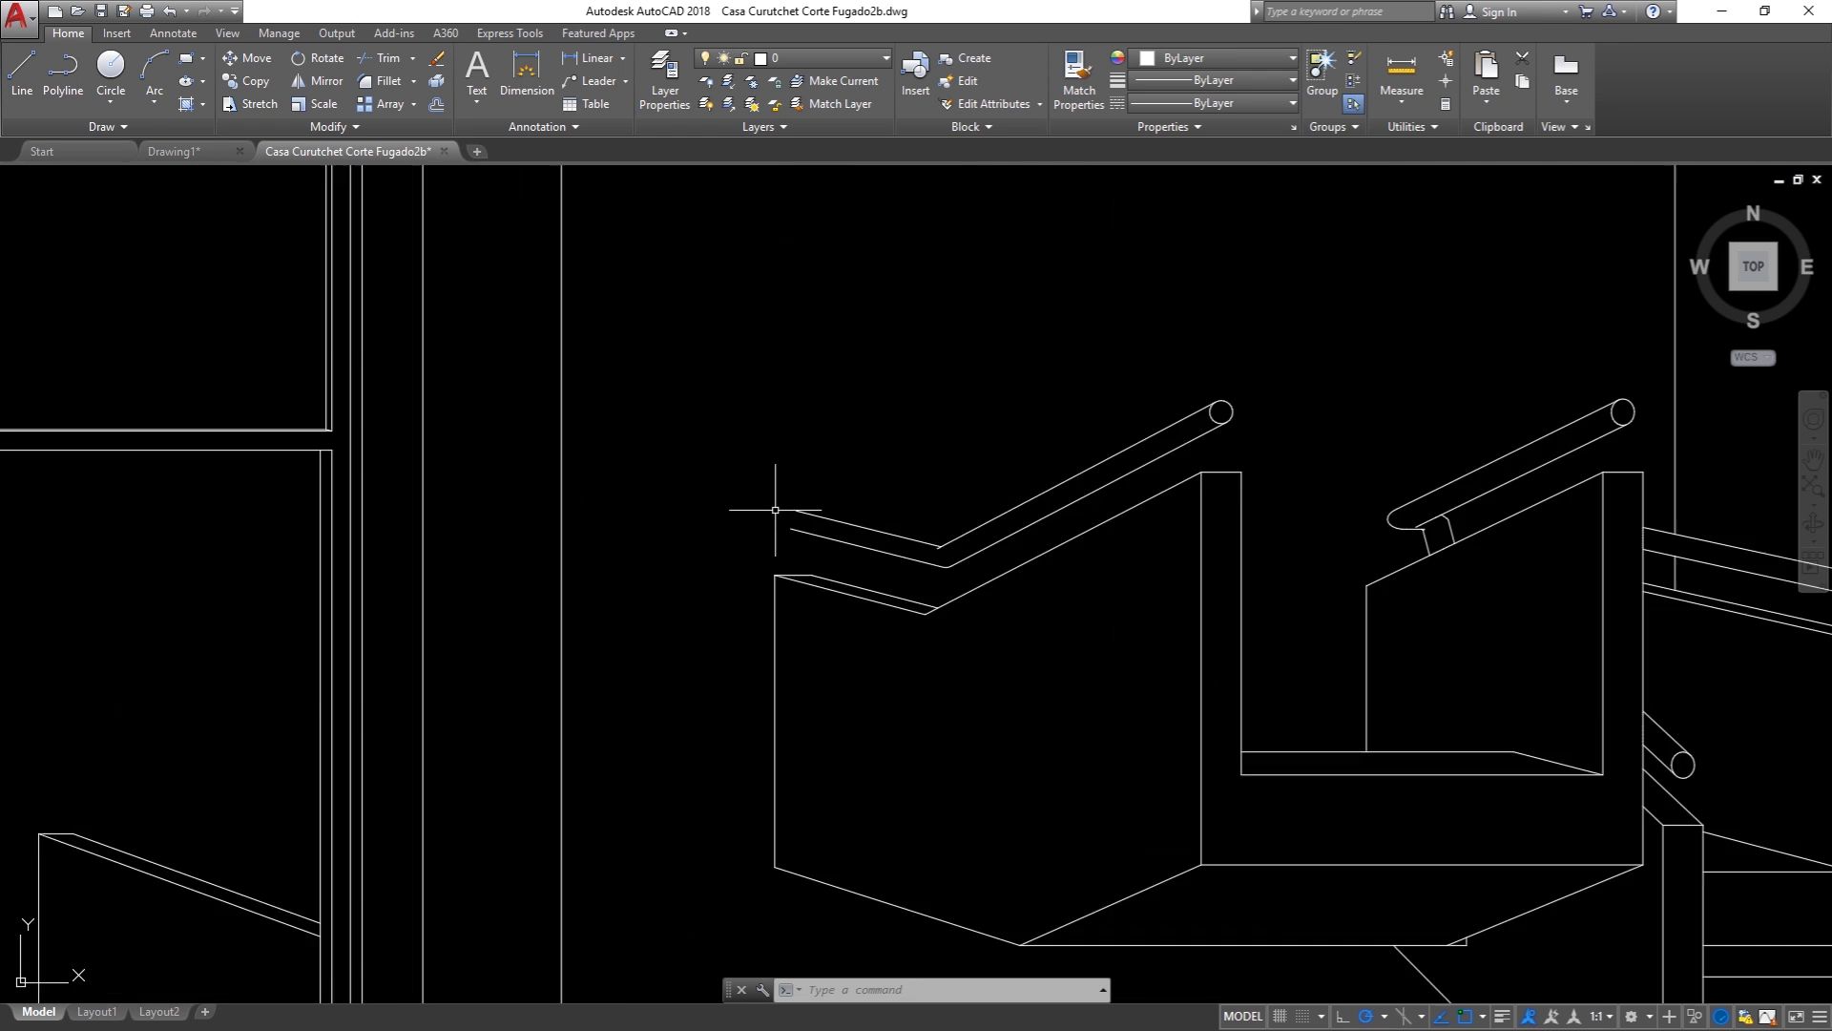
pyautogui.scroll(3, 775, 510)
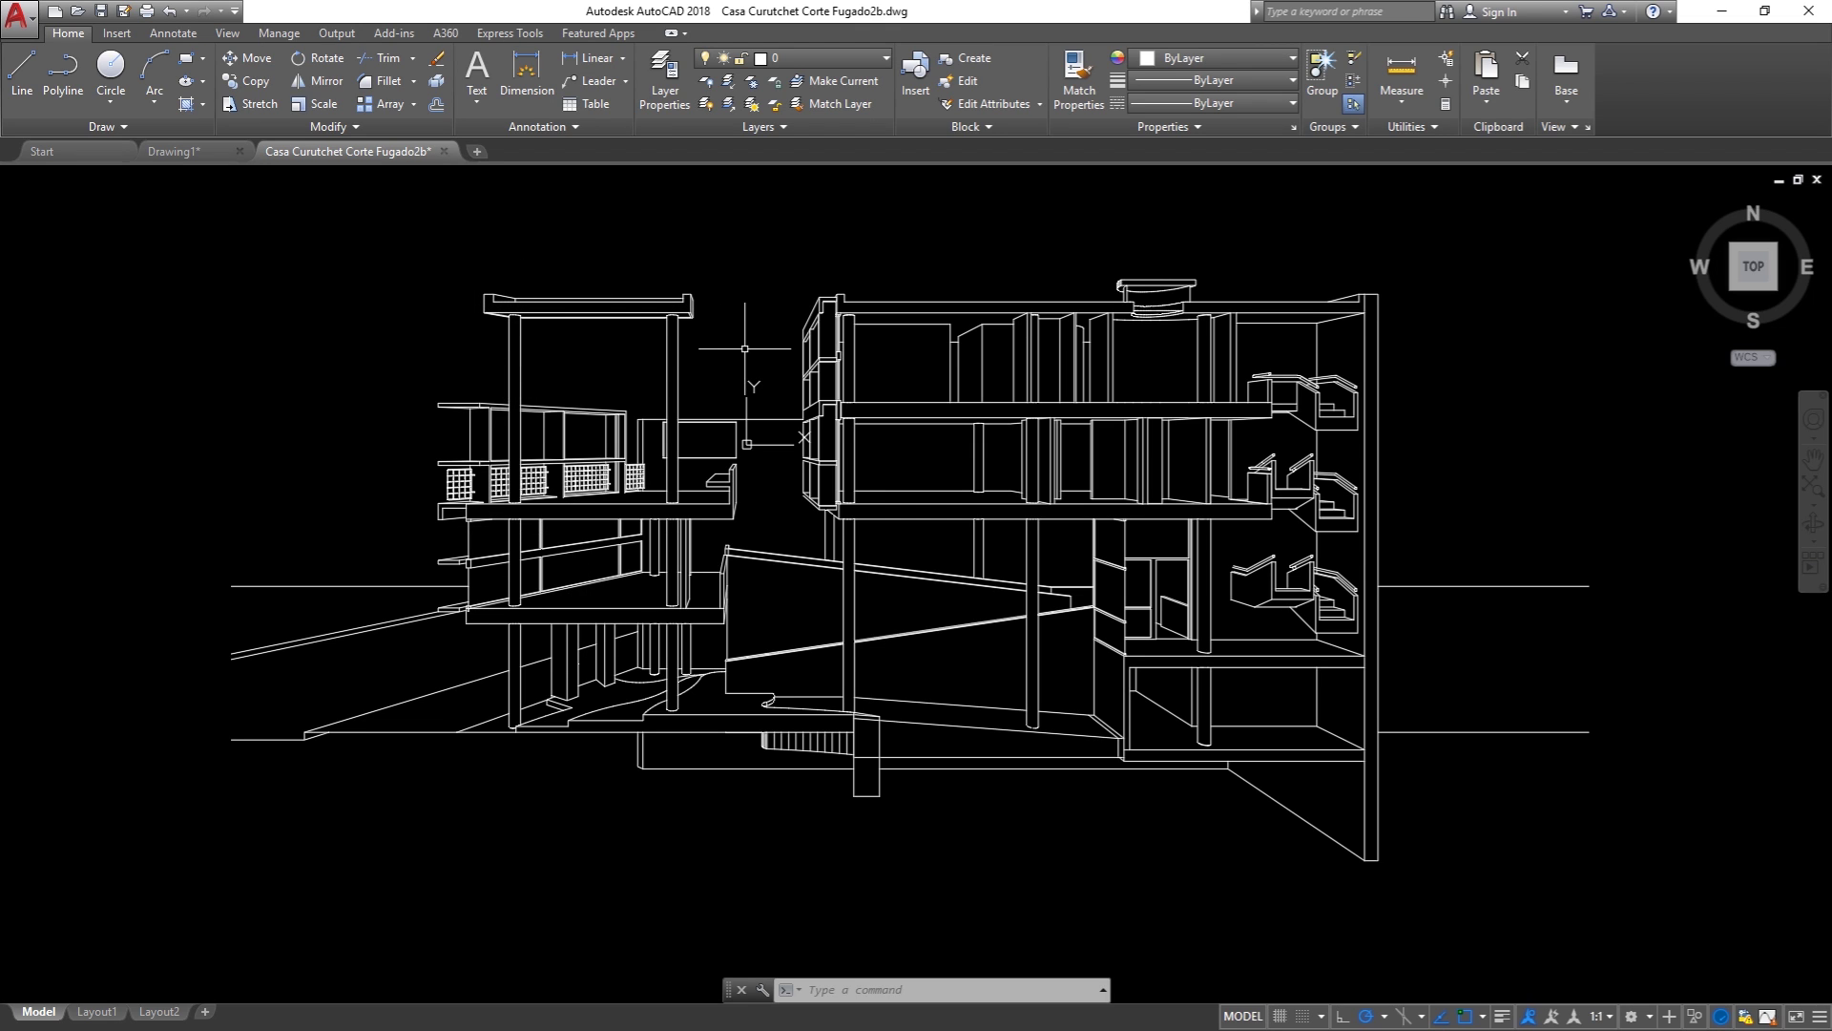
# Step: Measure the top beam end to end with DIST, reading 17.9742 units
pyautogui.press('Return')
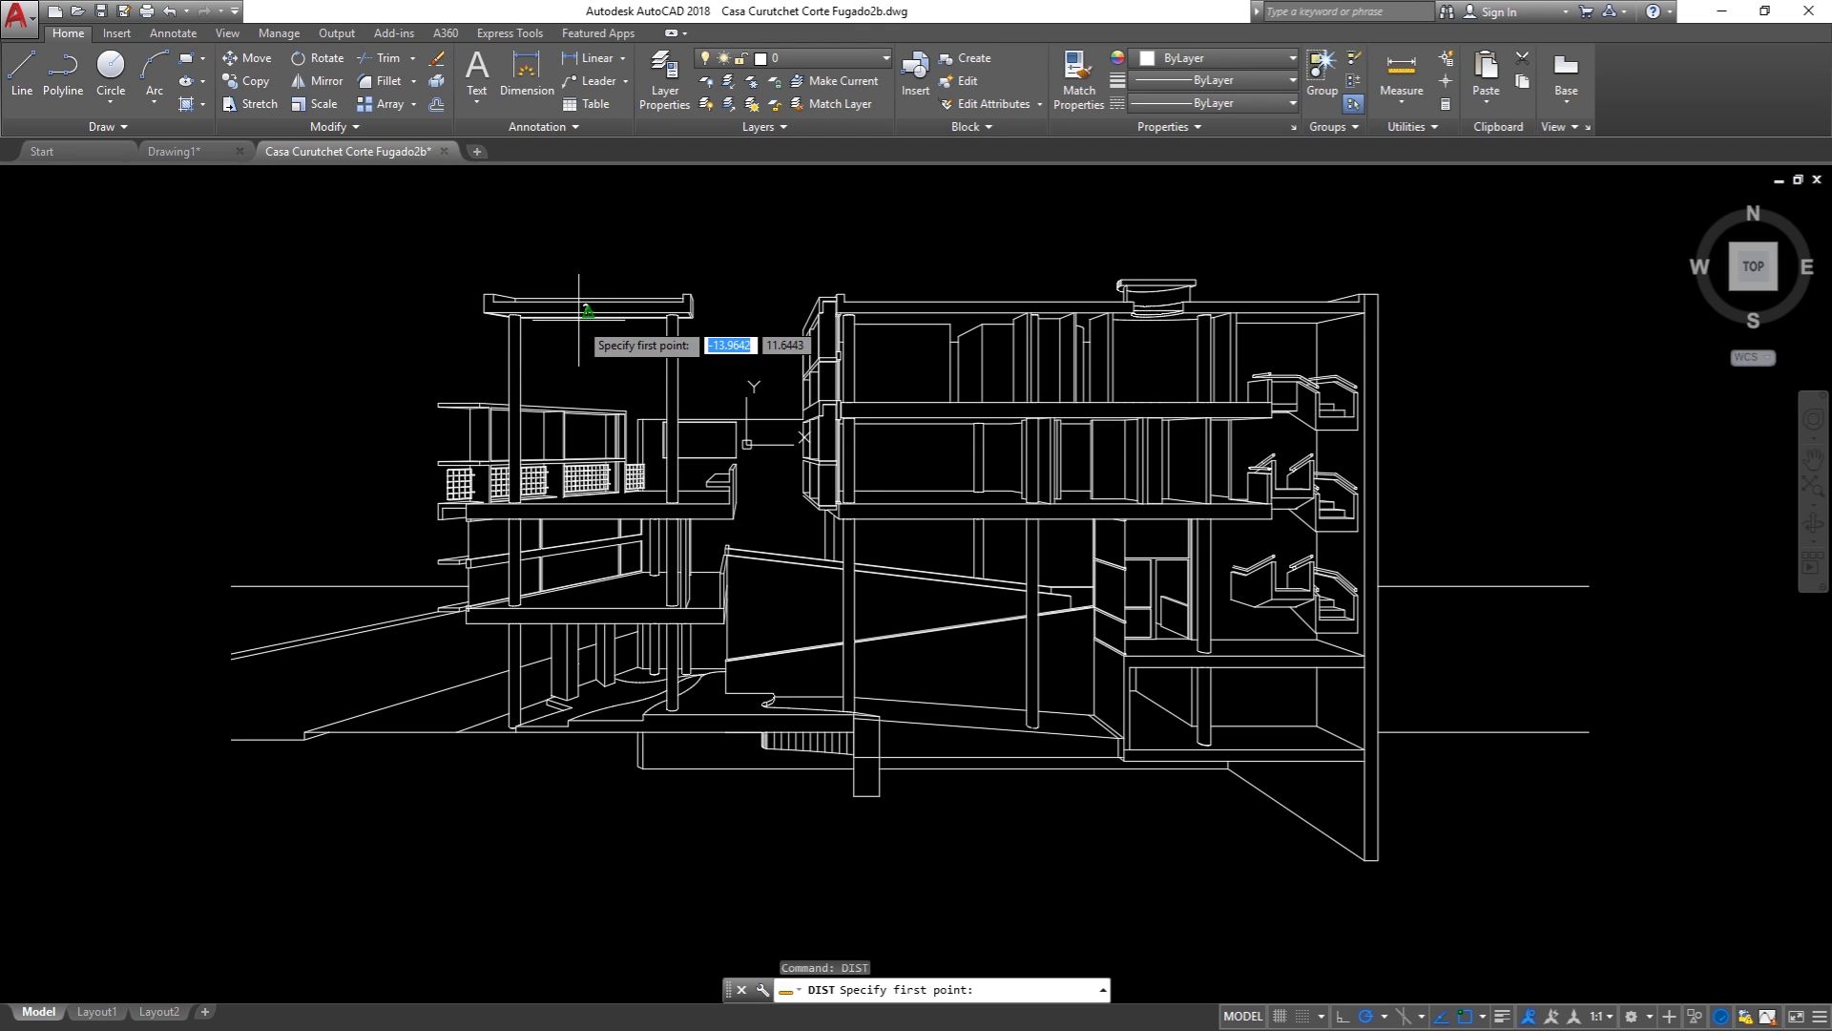
pyautogui.click(484, 311)
pyautogui.click(692, 311)
pyautogui.scroll(9, 681, 304)
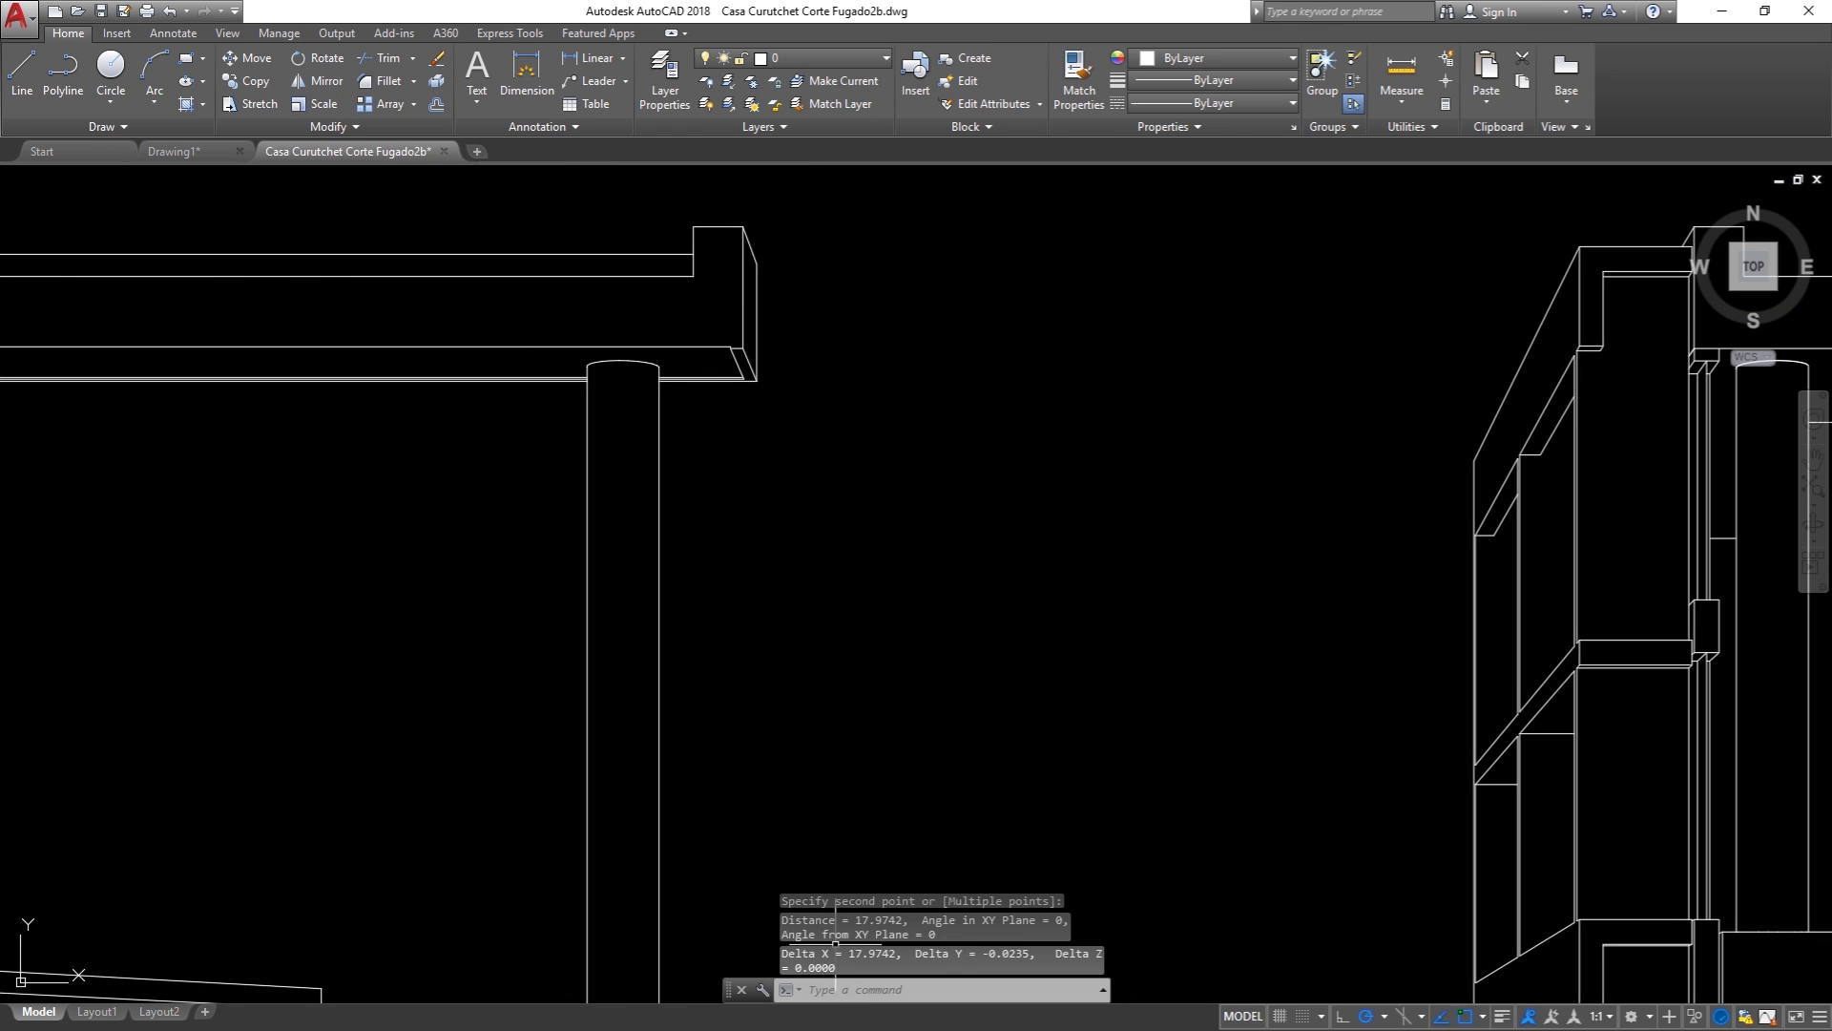
pyautogui.scroll(-5, 1123, 704)
pyautogui.scroll(-2, 1157, 668)
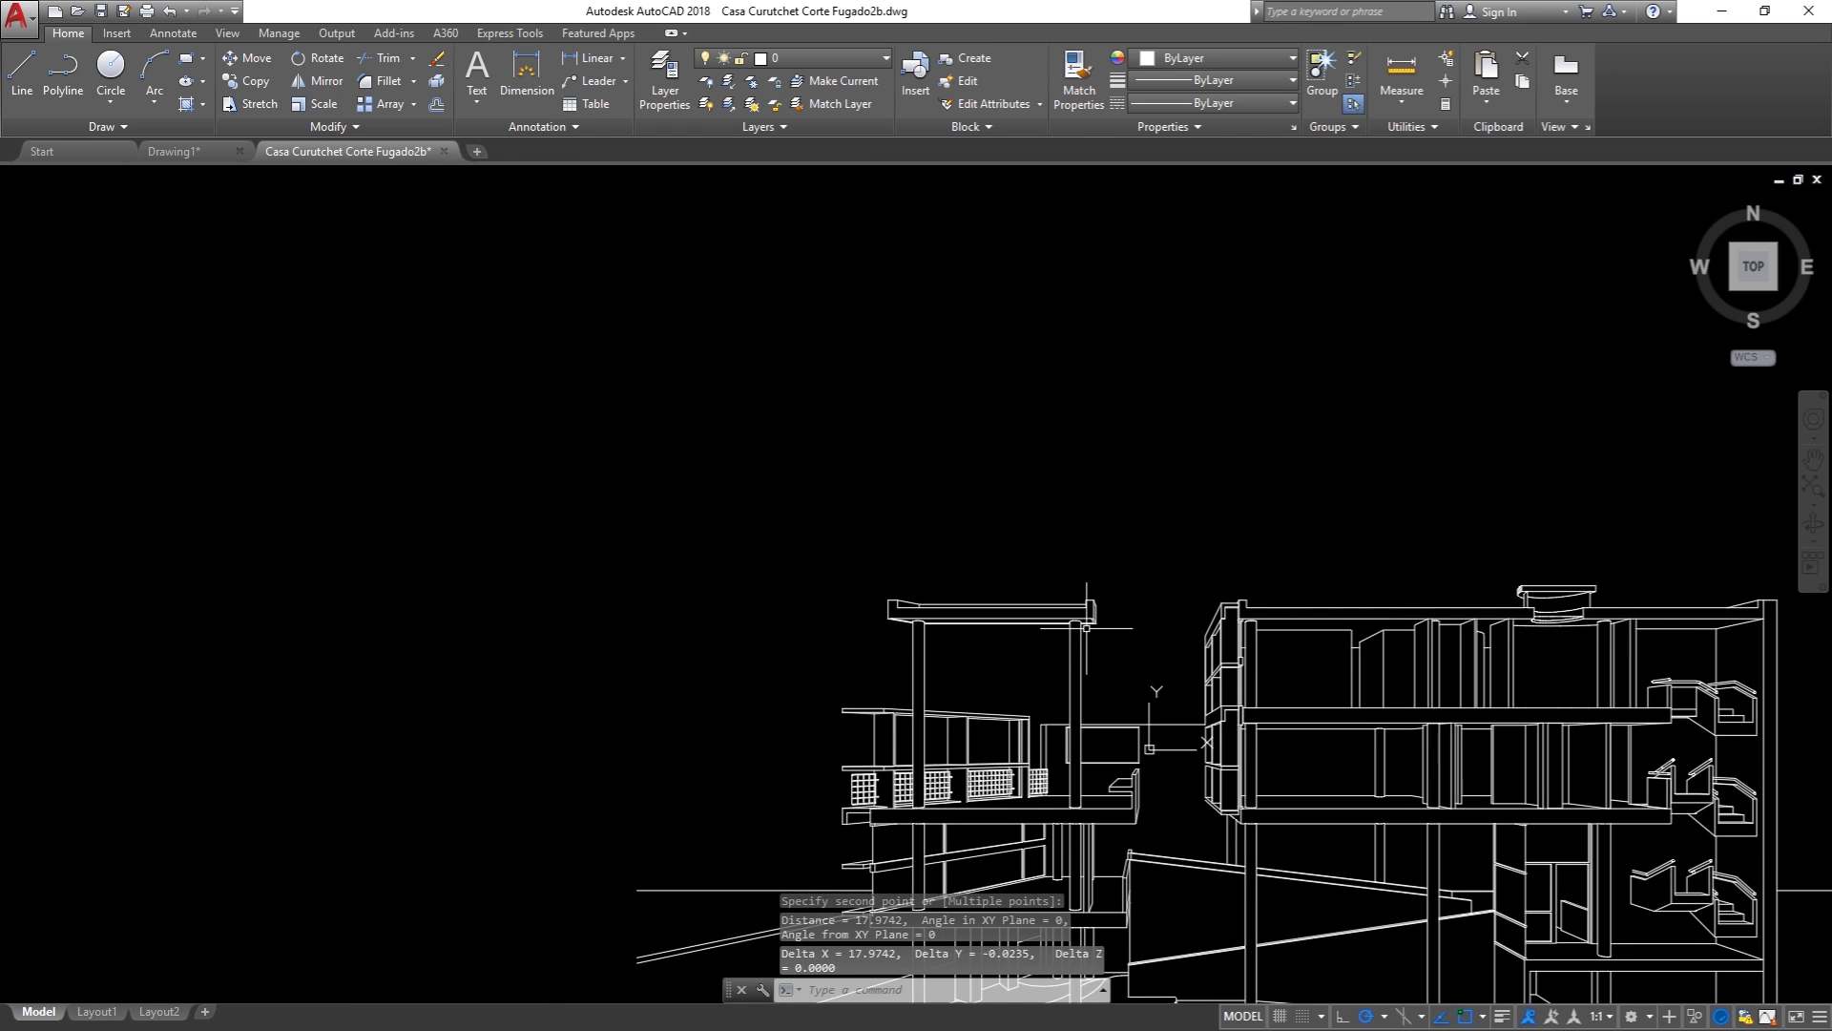
pyautogui.scroll(3, 1086, 628)
pyautogui.scroll(-6, 605, 421)
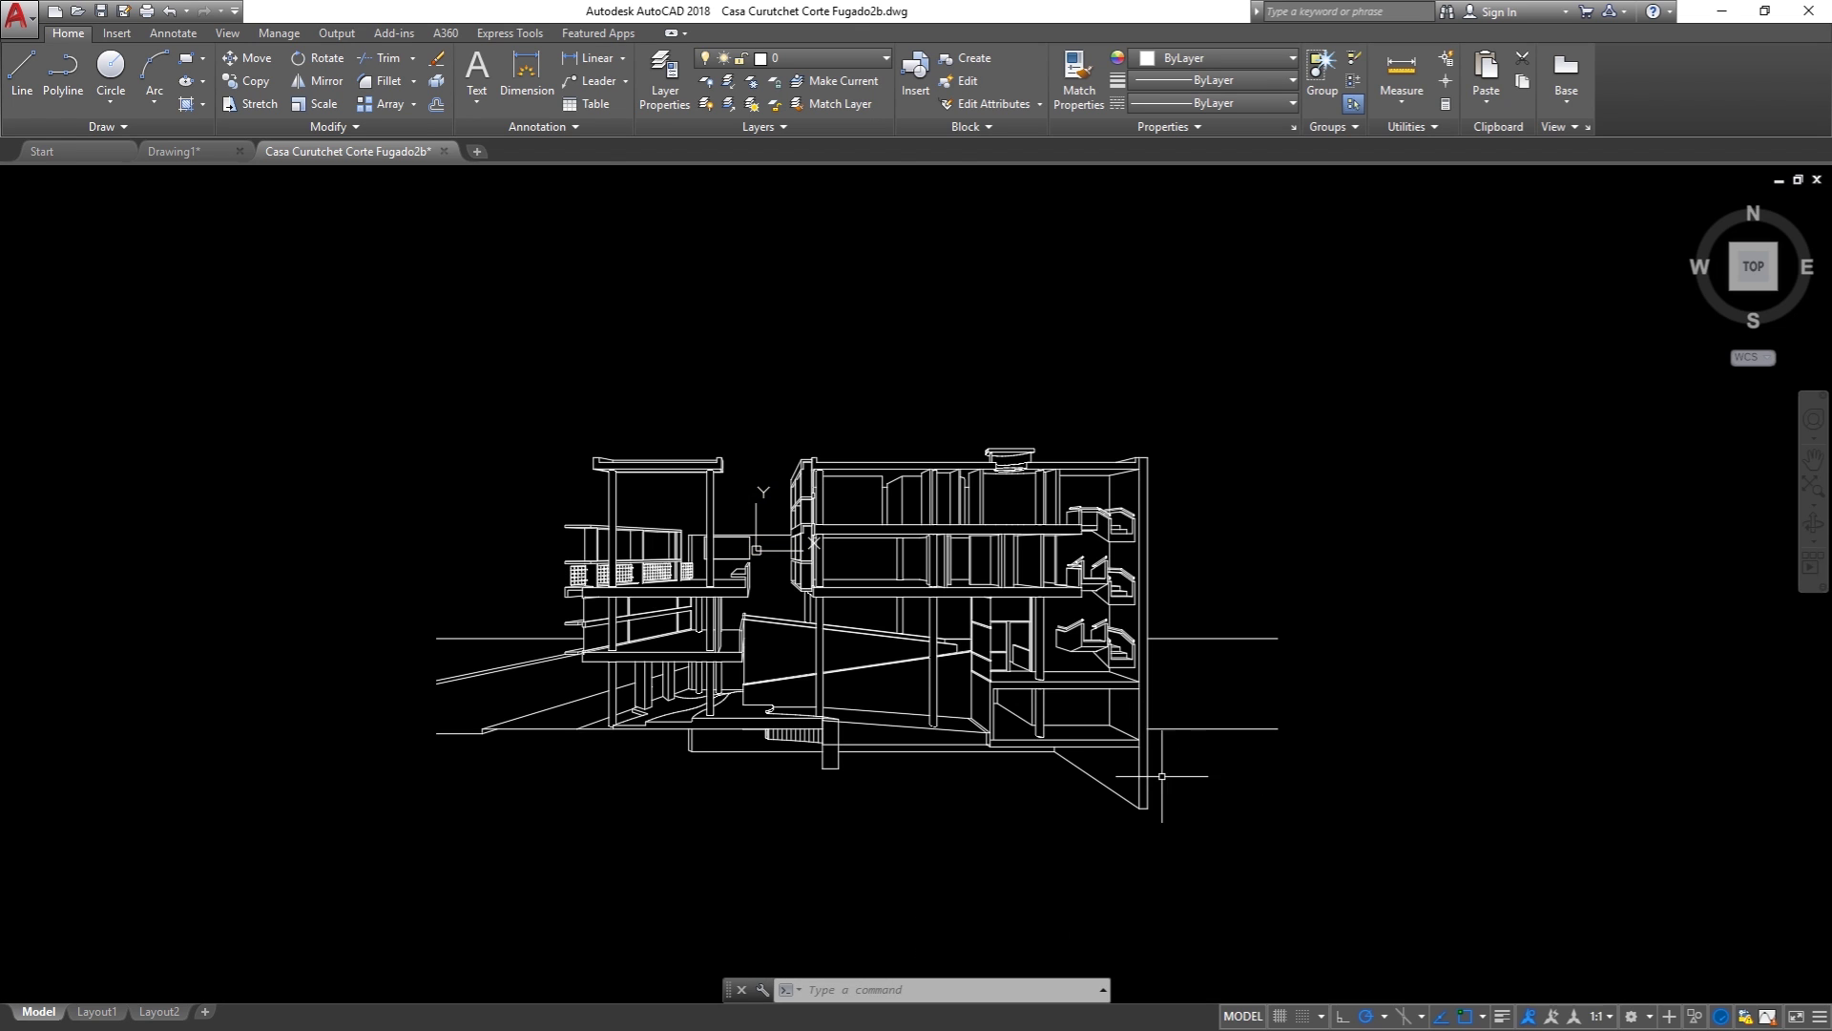
pyautogui.scroll(4, 1124, 751)
pyautogui.scroll(2, 1124, 751)
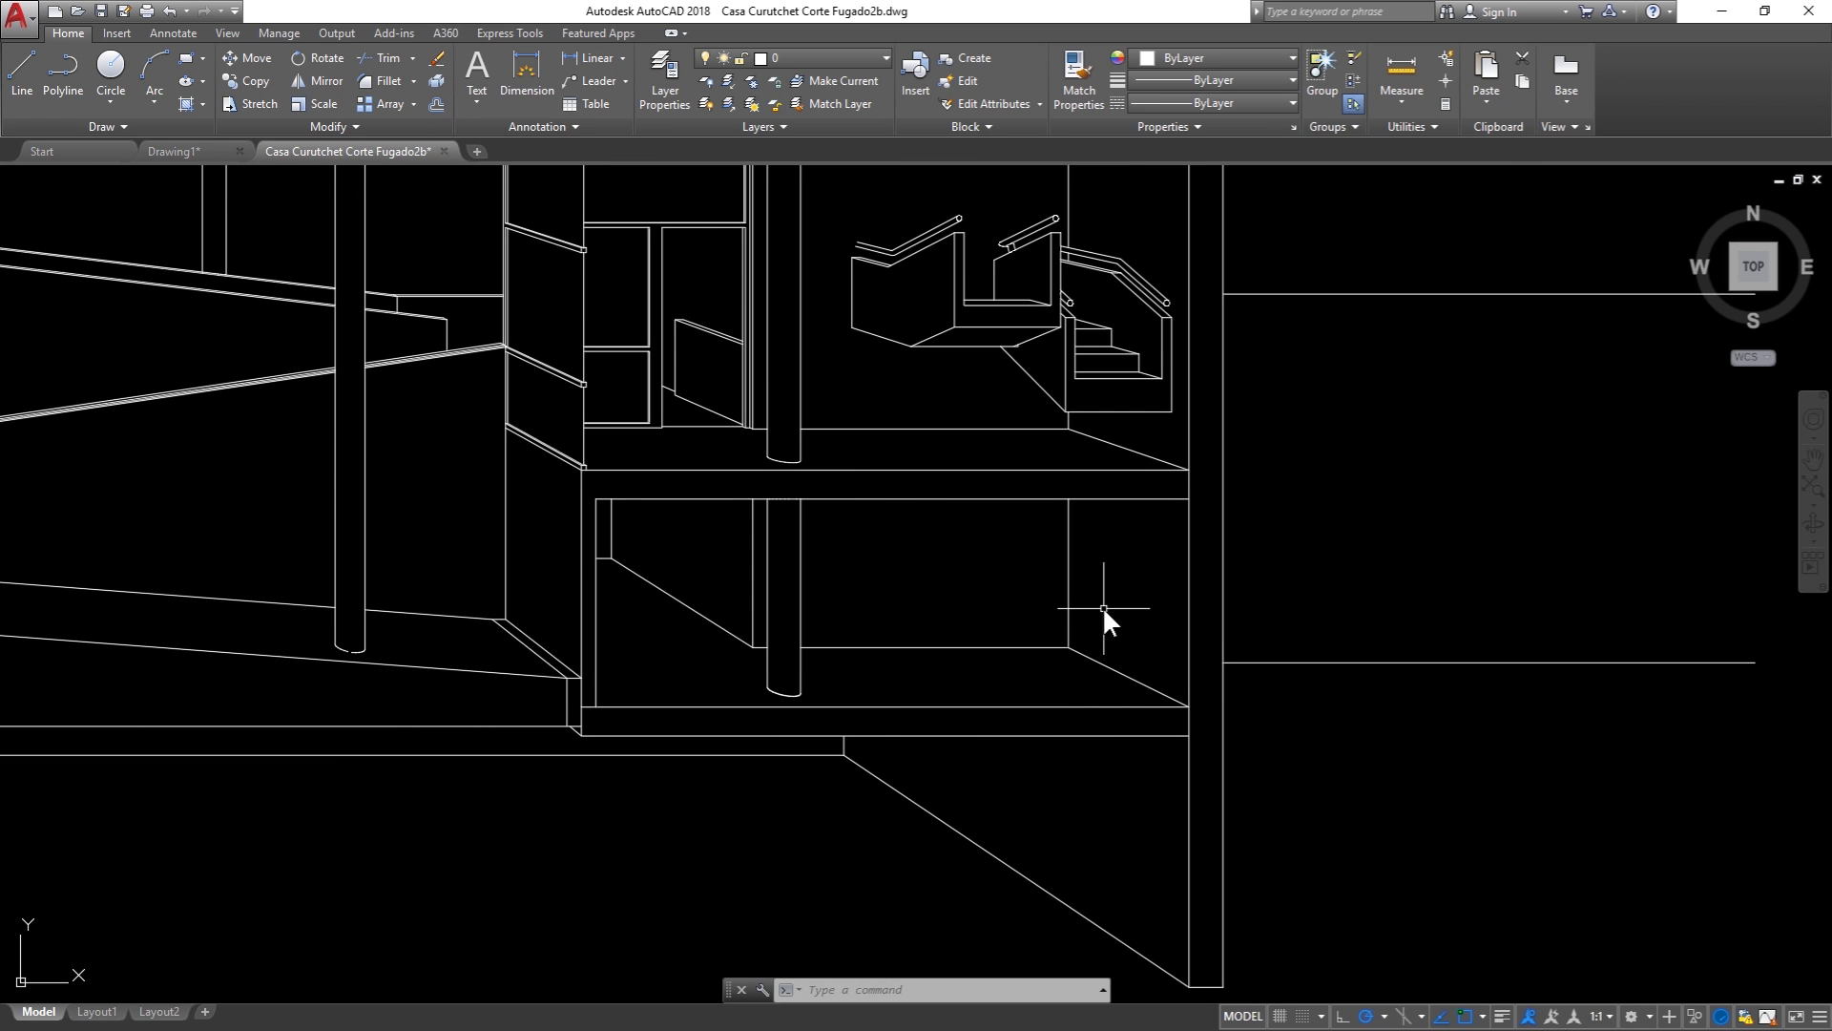
# Step: Start a second DIST measurement at the floor corner, then cancel it
pyautogui.write('dist')
pyautogui.press('Return')
pyautogui.click(1189, 707)
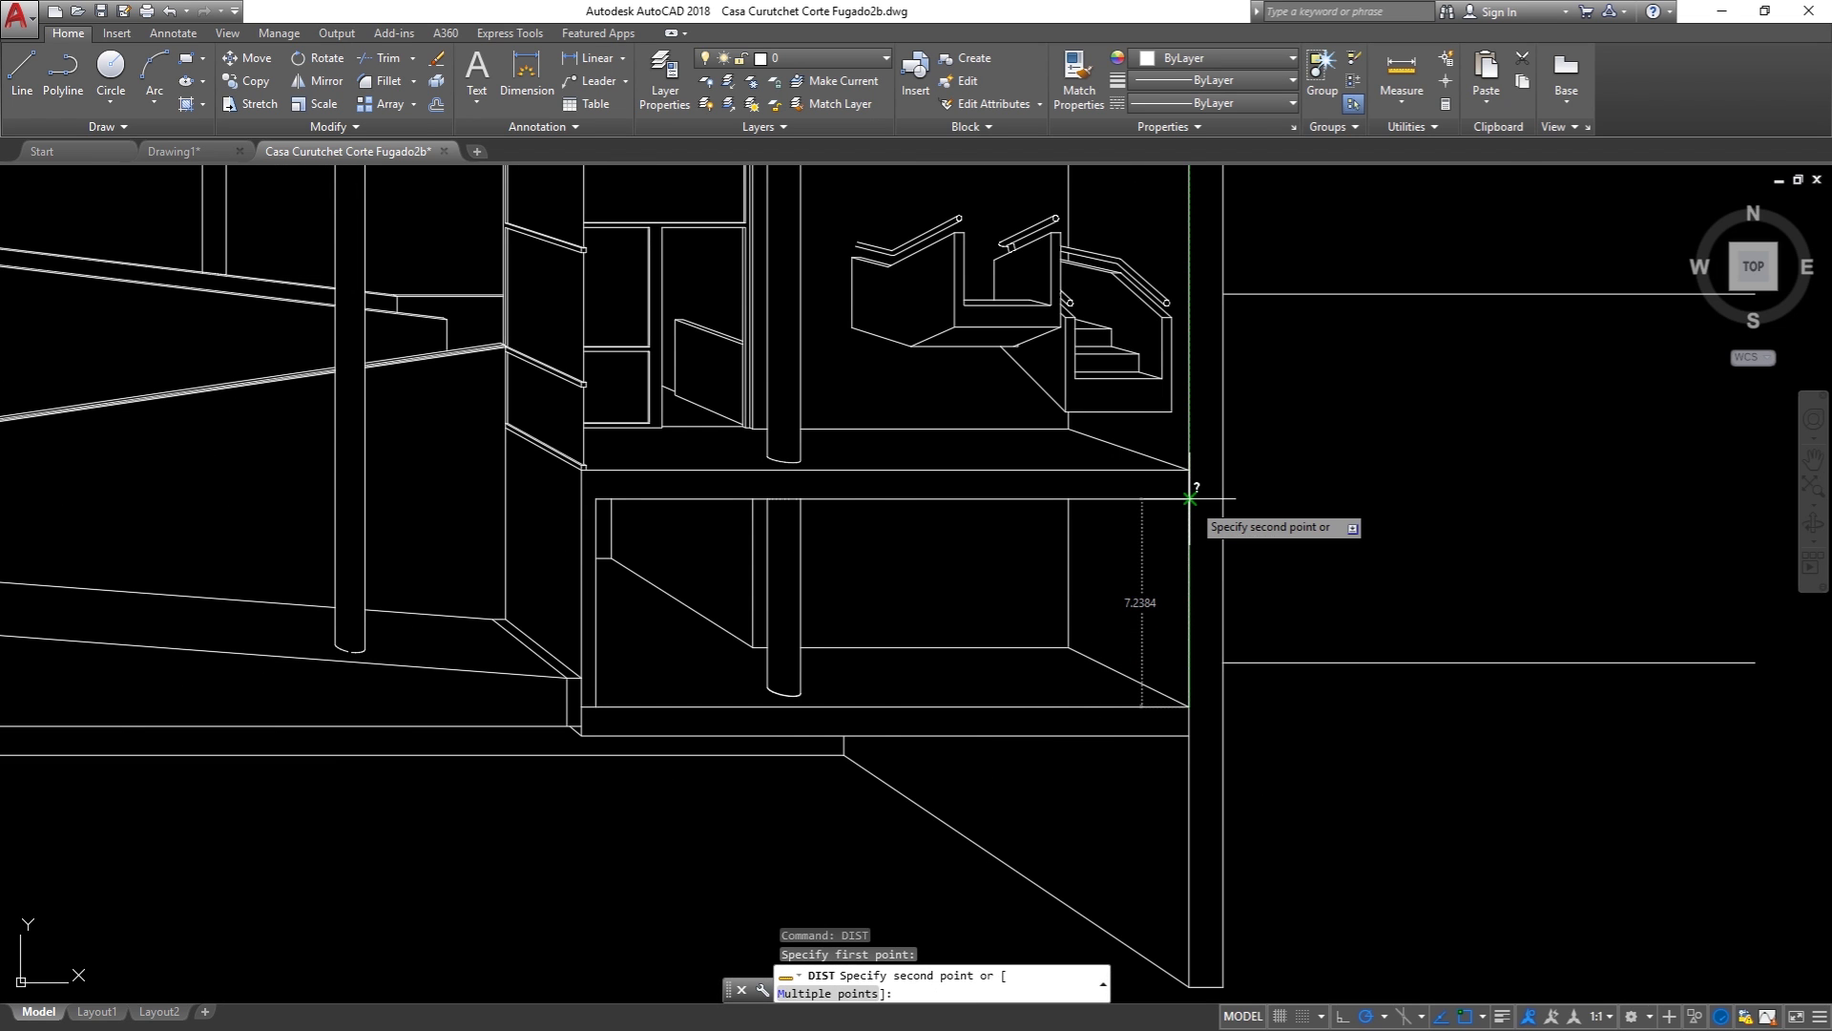
pyautogui.press('Escape')
pyautogui.scroll(-10, 1165, 540)
pyautogui.scroll(5, 1107, 683)
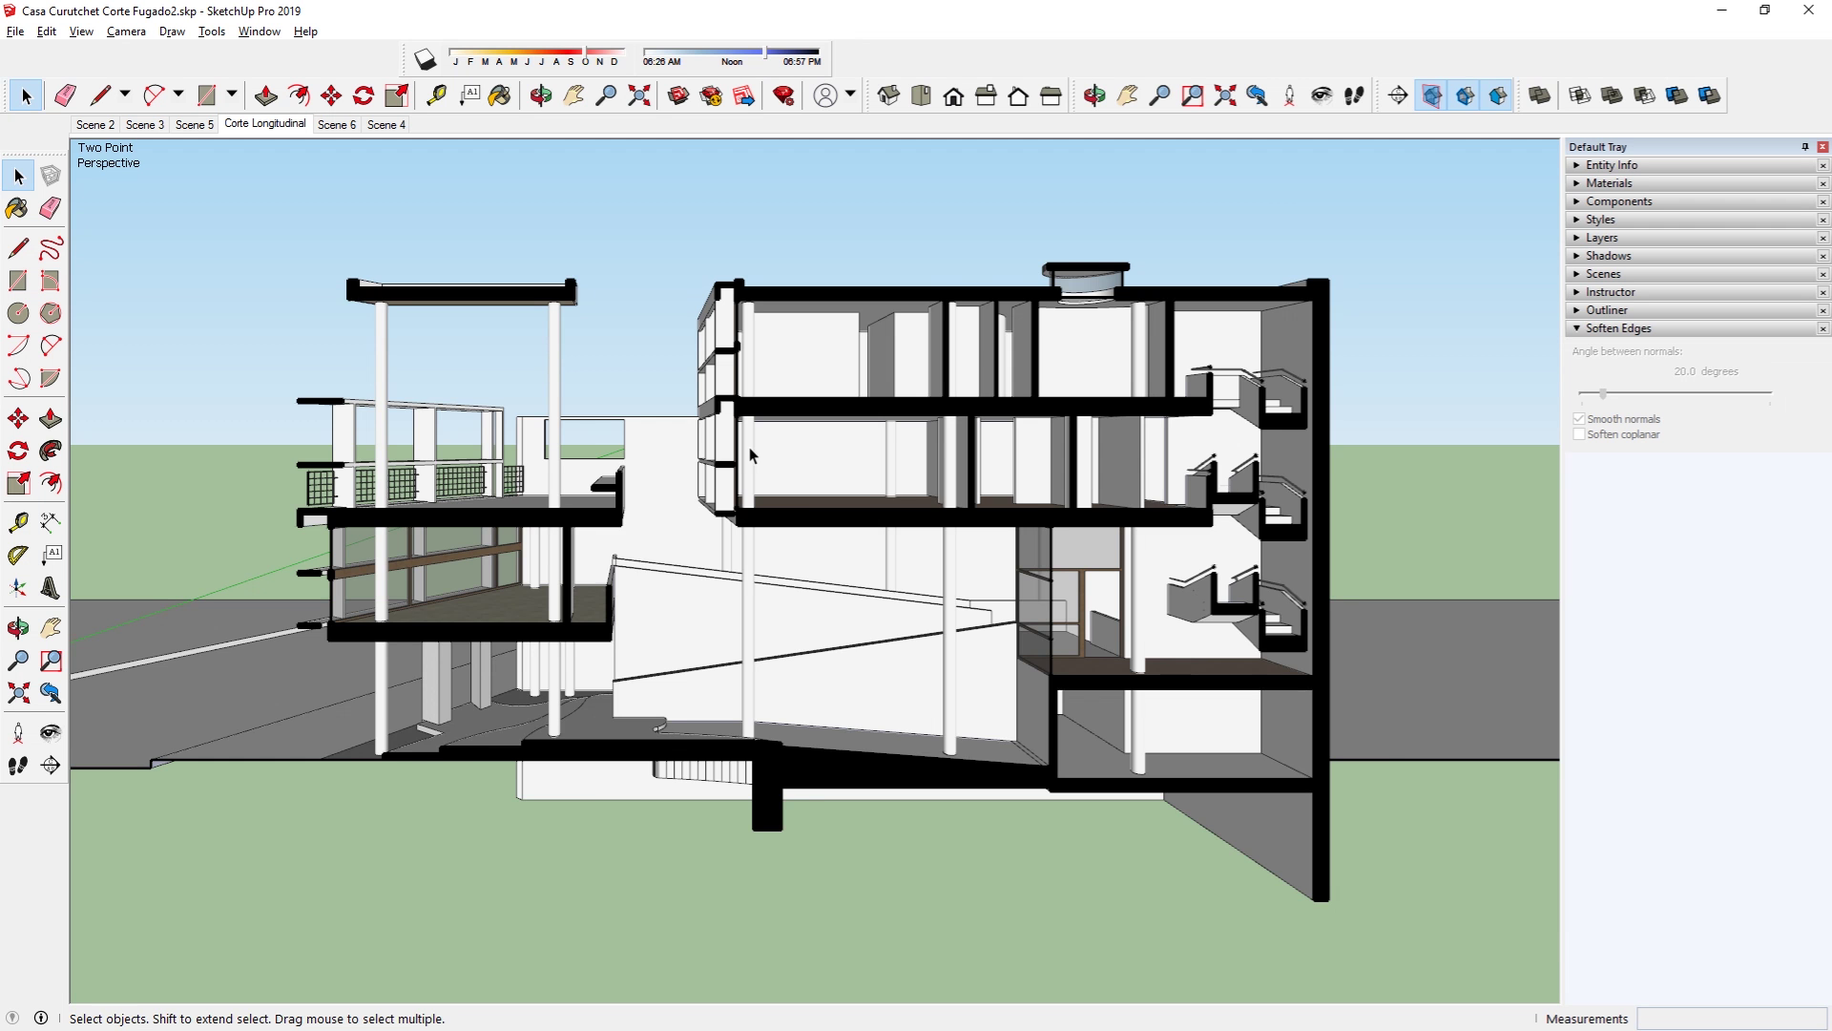
pyautogui.moveTo(887, 458)
pyautogui.mouseDown()
pyautogui.moveTo(904, 450)
pyautogui.moveTo(908, 481)
pyautogui.moveTo(936, 474)
pyautogui.mouseUp()
# Step: Orbit the model around the longitudinal section to frame the perspective view
pyautogui.press('space')
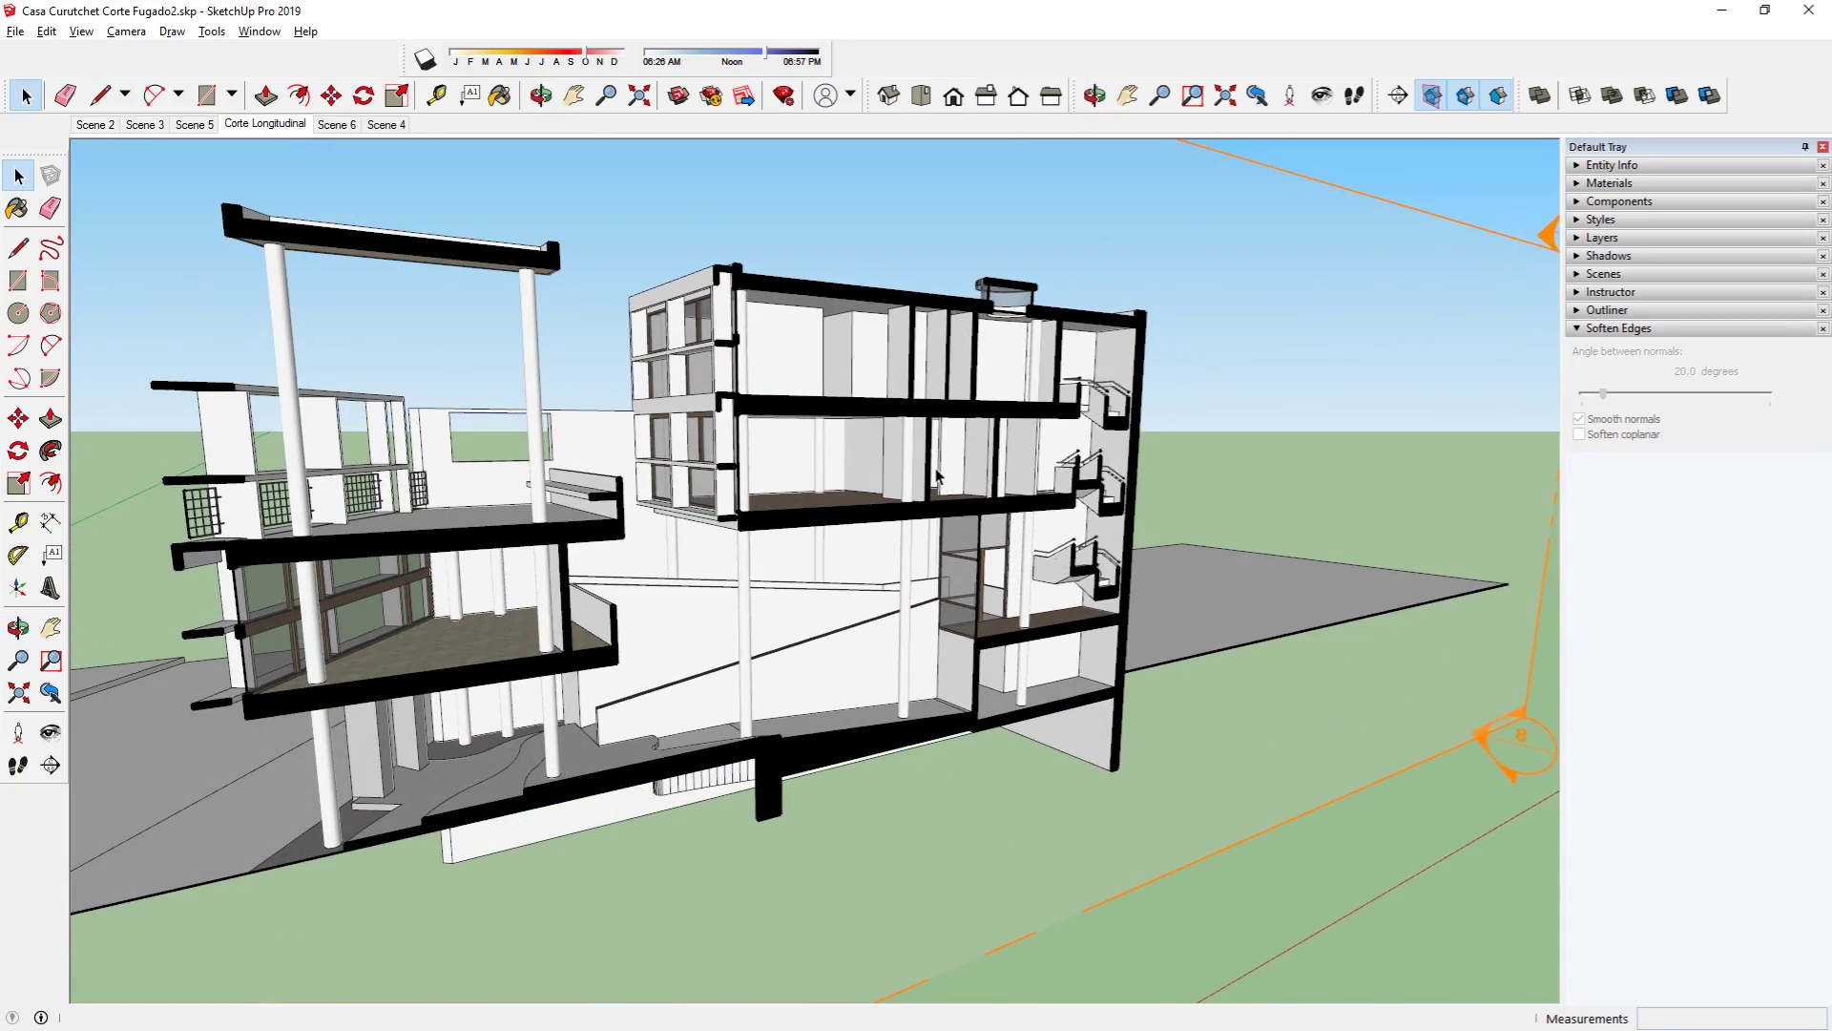
pyautogui.moveTo(935, 474)
pyautogui.mouseDown(button='middle')
pyautogui.moveTo(622, 455)
pyautogui.moveTo(870, 464)
pyautogui.mouseUp(button='middle')
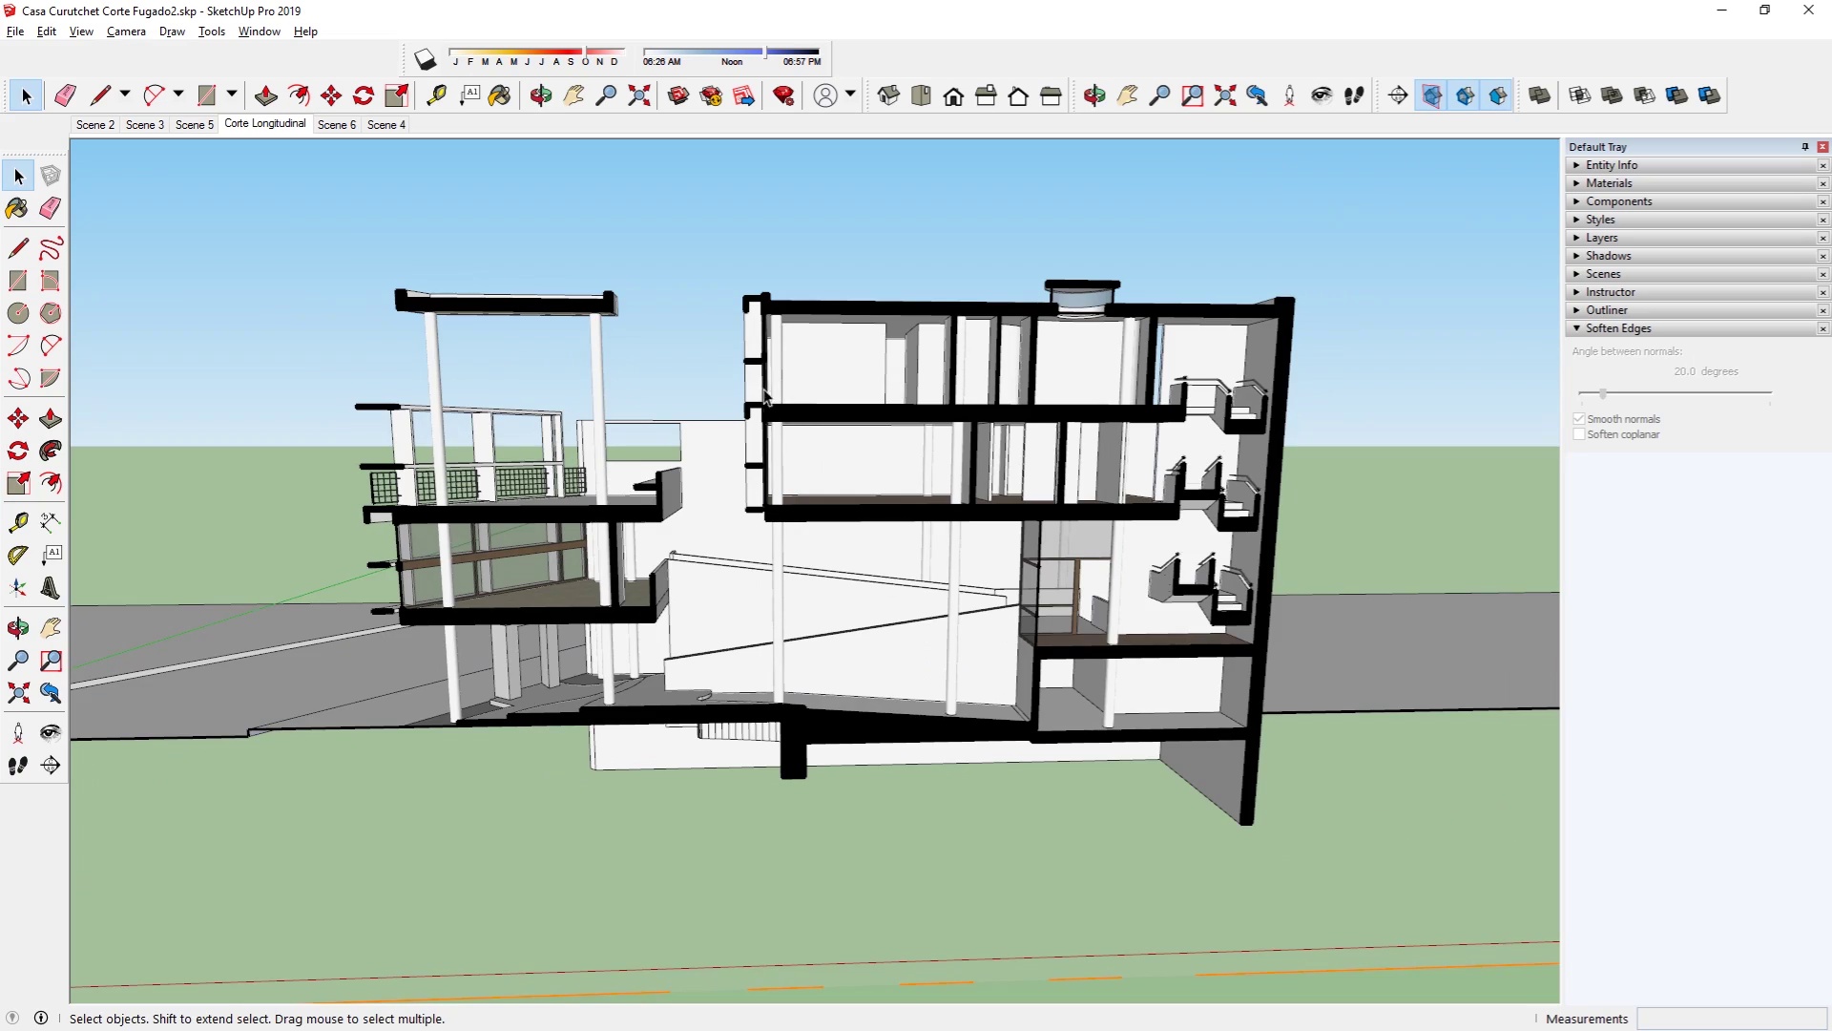
pyautogui.moveTo(766, 396); pyautogui.dragTo(783, 311, button='middle')
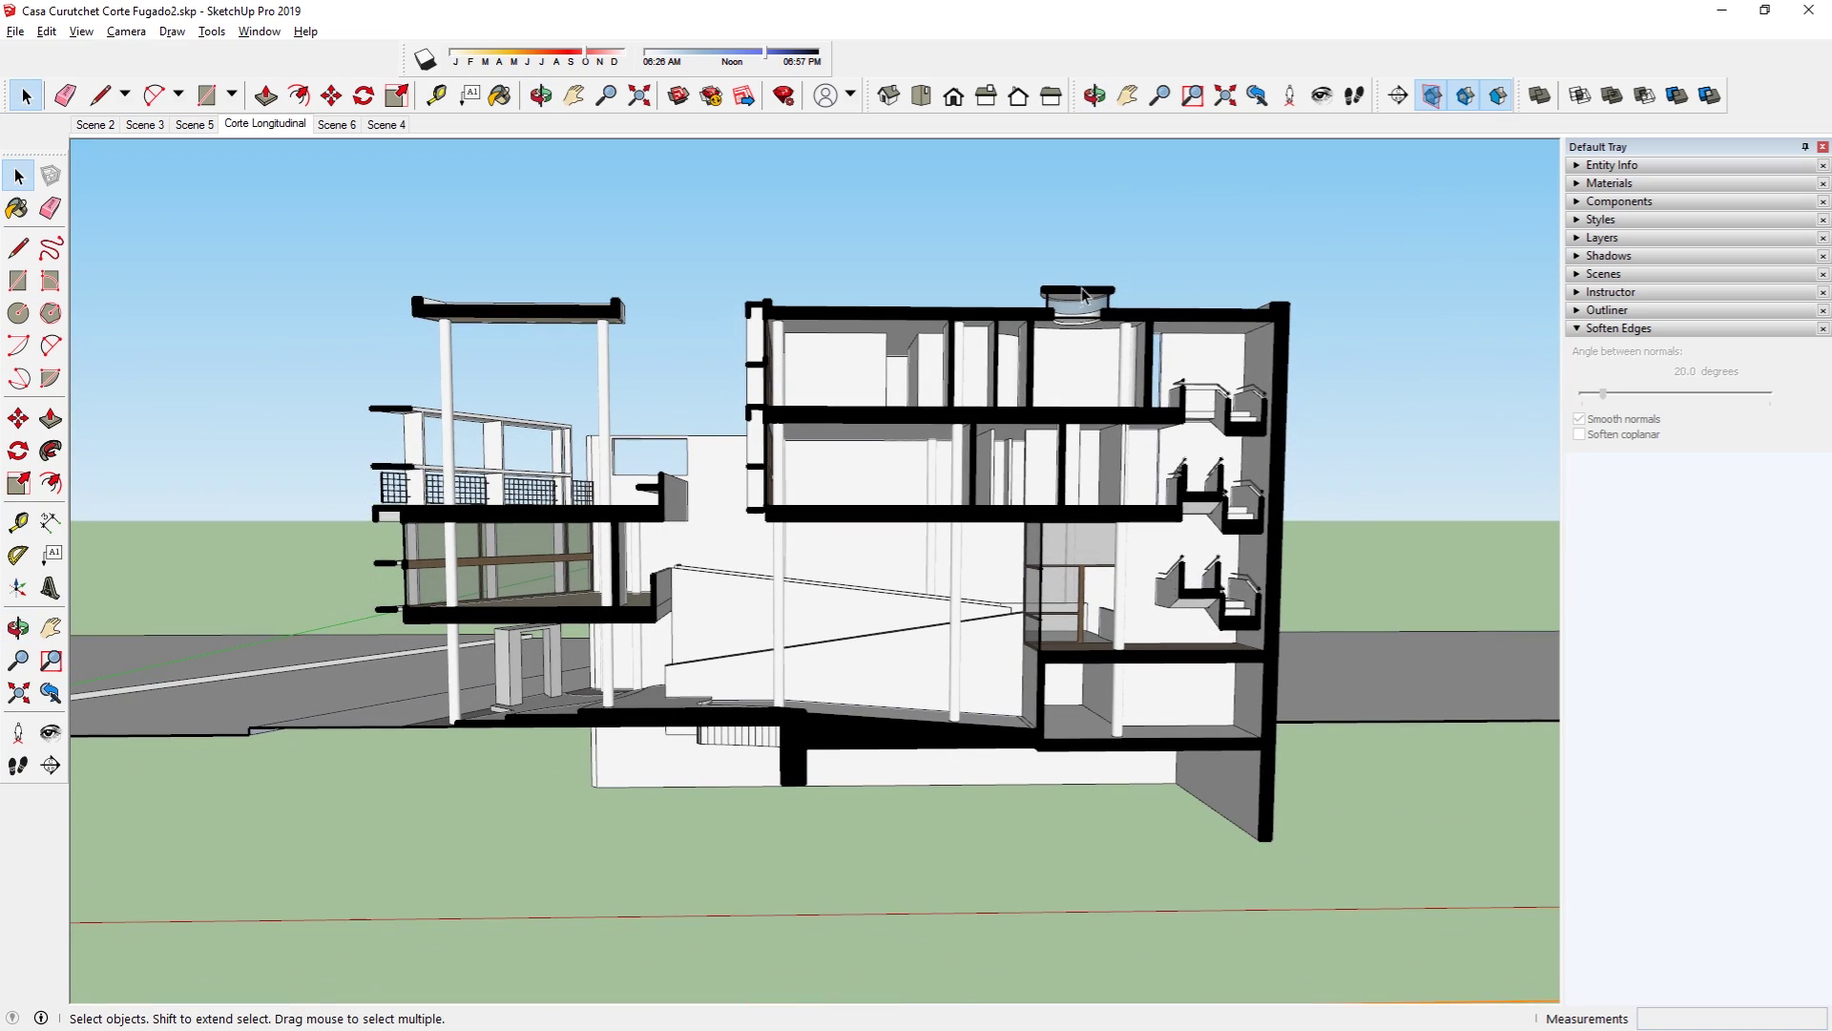
pyautogui.moveTo(1252, 594)
pyautogui.mouseDown(button='middle')
pyautogui.moveTo(810, 634)
pyautogui.moveTo(802, 614)
pyautogui.moveTo(1222, 591)
pyautogui.moveTo(1017, 594)
pyautogui.moveTo(989, 681)
pyautogui.mouseUp(button='middle')
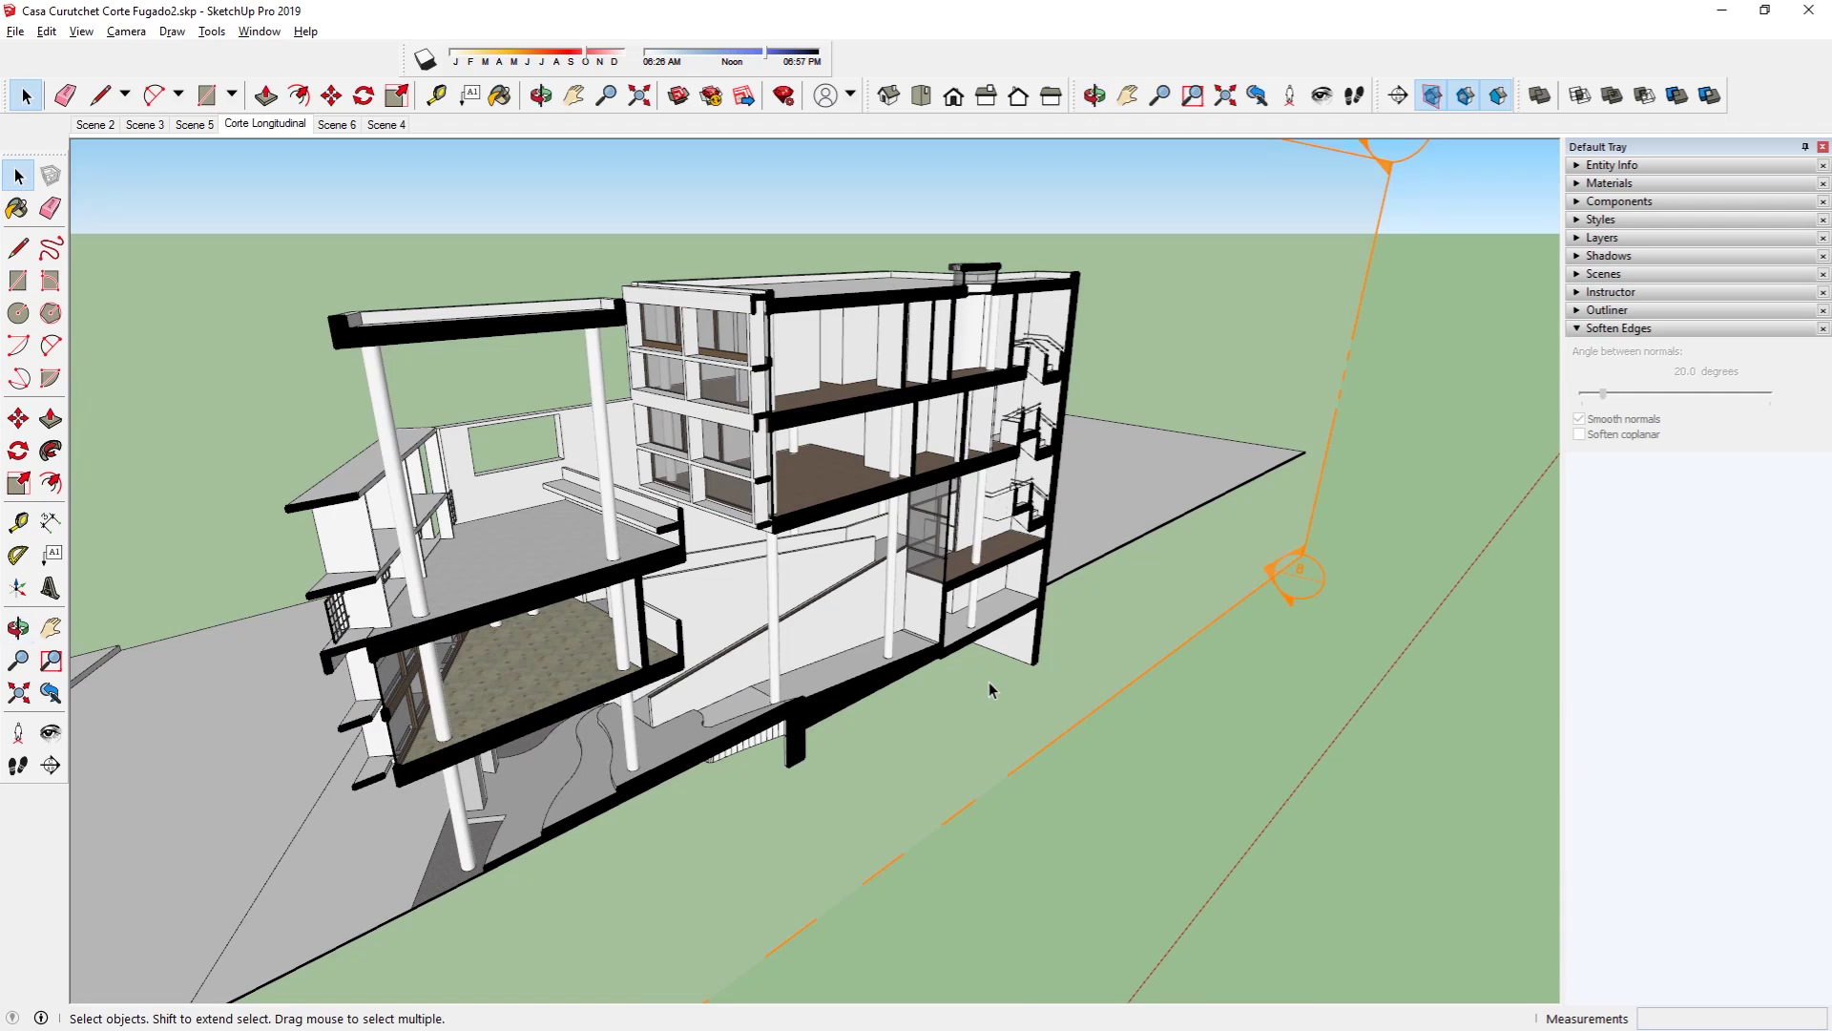
pyautogui.scroll(-3, 989, 681)
pyautogui.scroll(3, 913, 746)
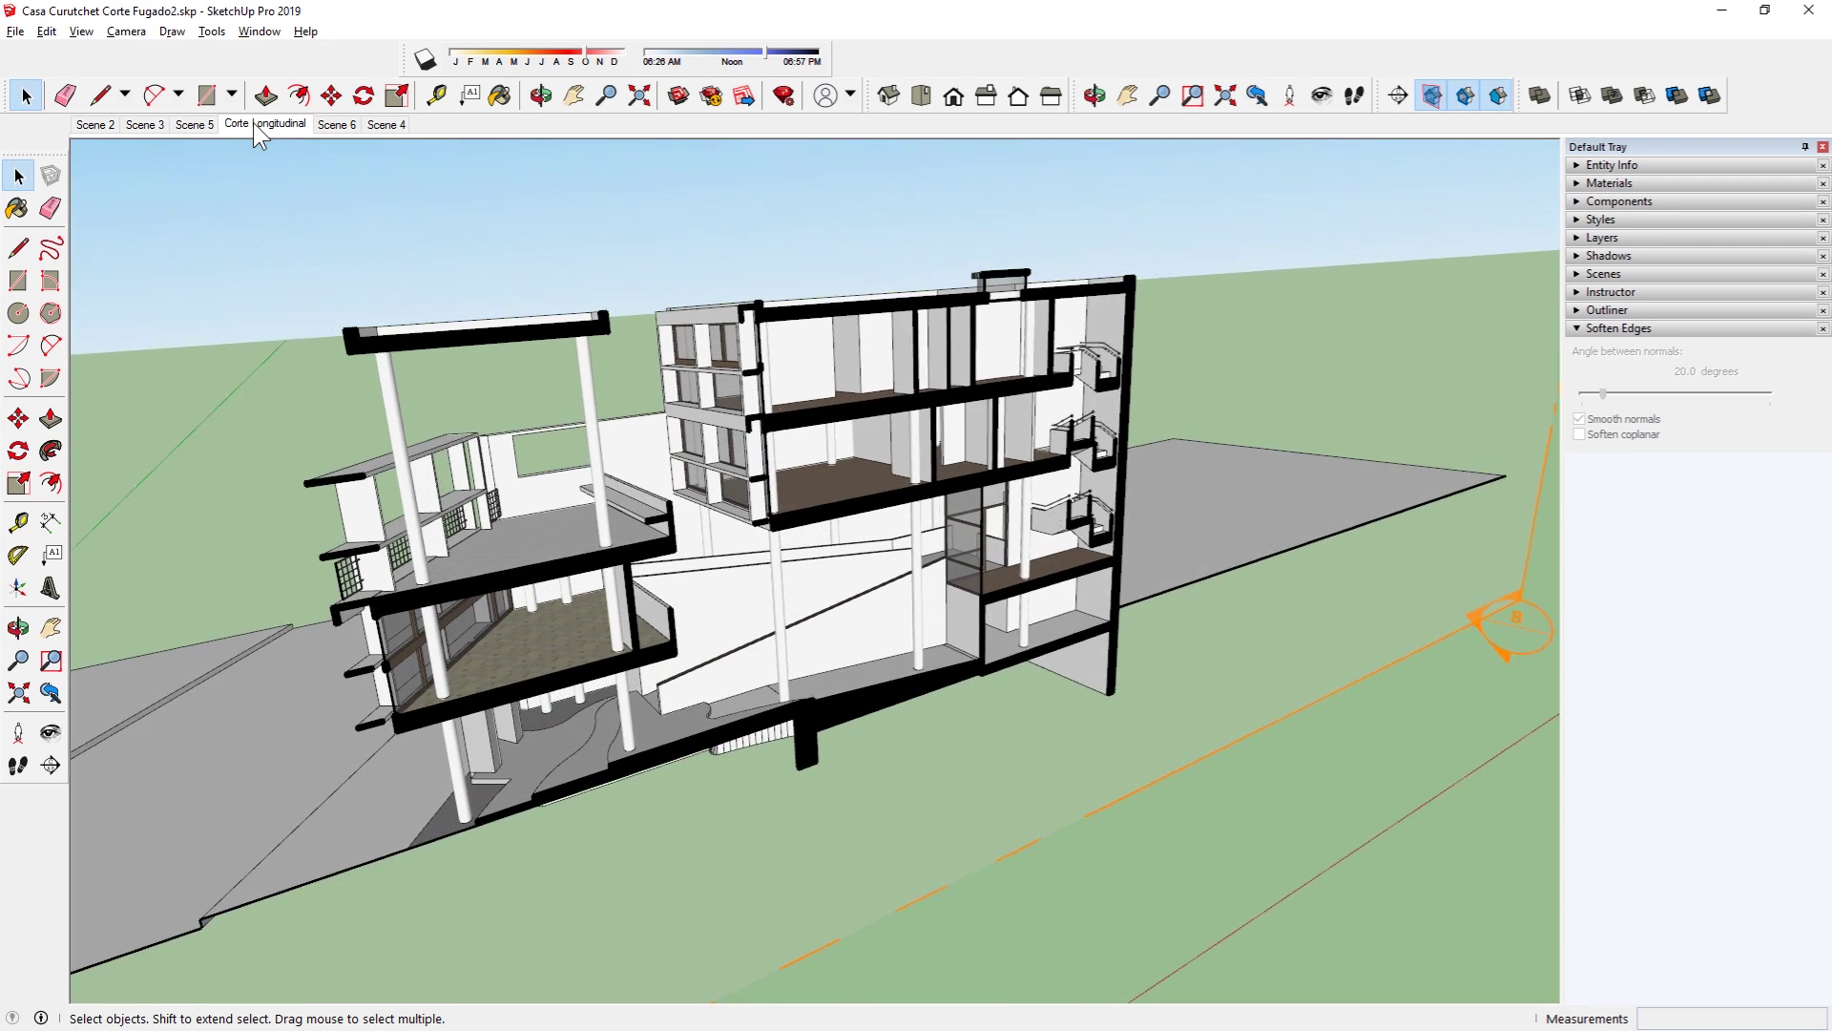
# Step: Export the section slice as Casa Curutchet Corte Fugado Seccion.dwg, AutoCAD 2018 full scale
pyautogui.click(15, 31)
pyautogui.moveTo(49, 346)
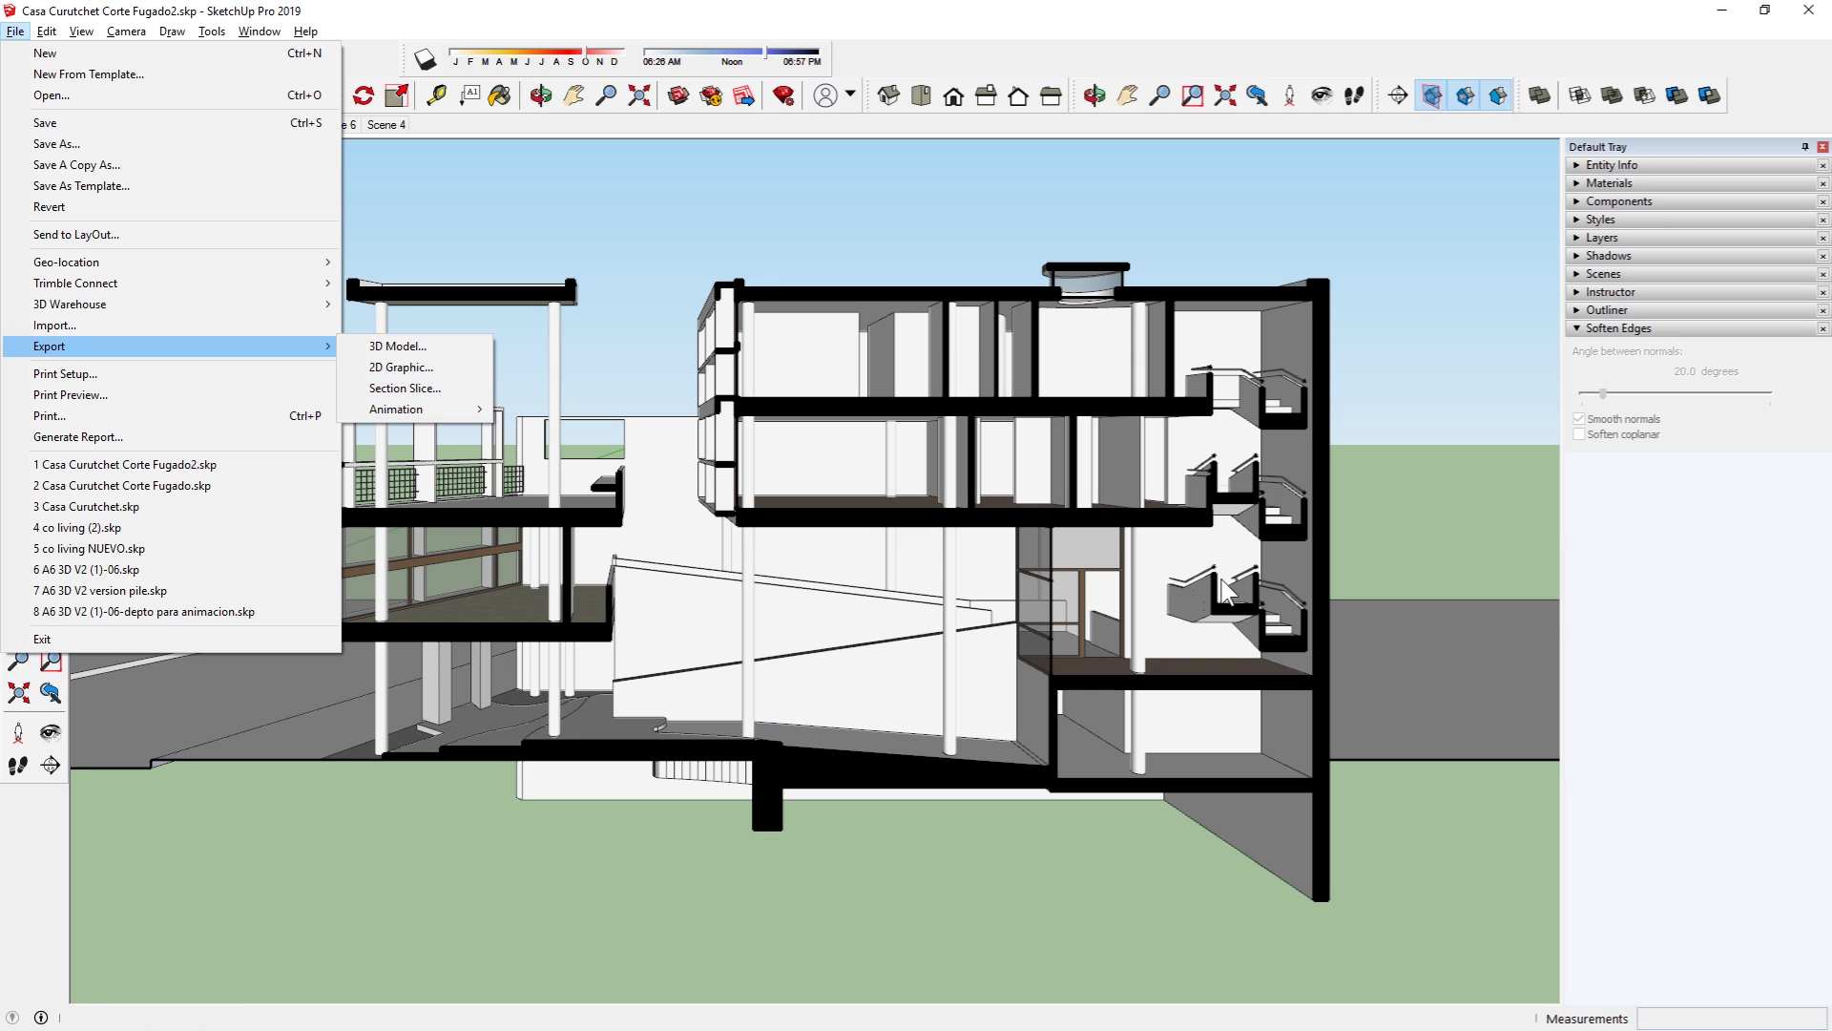
pyautogui.click(416, 388)
pyautogui.click(286, 720)
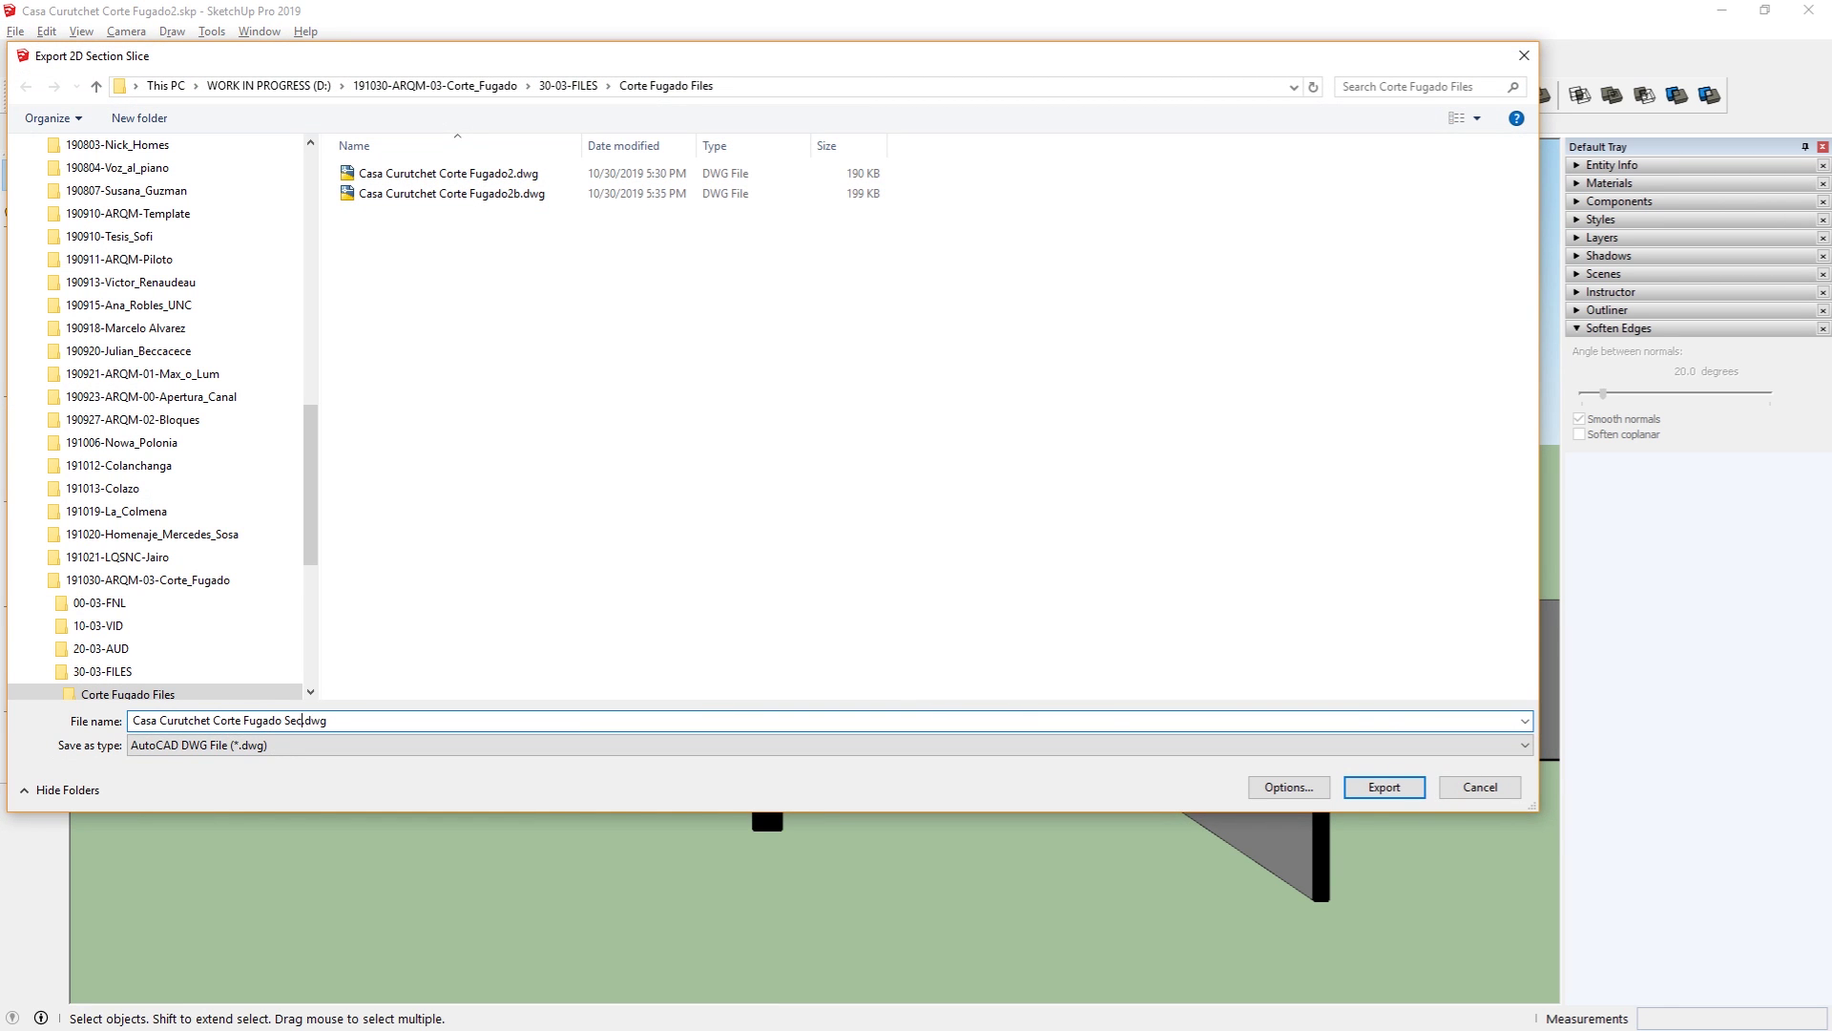
pyautogui.click(1289, 787)
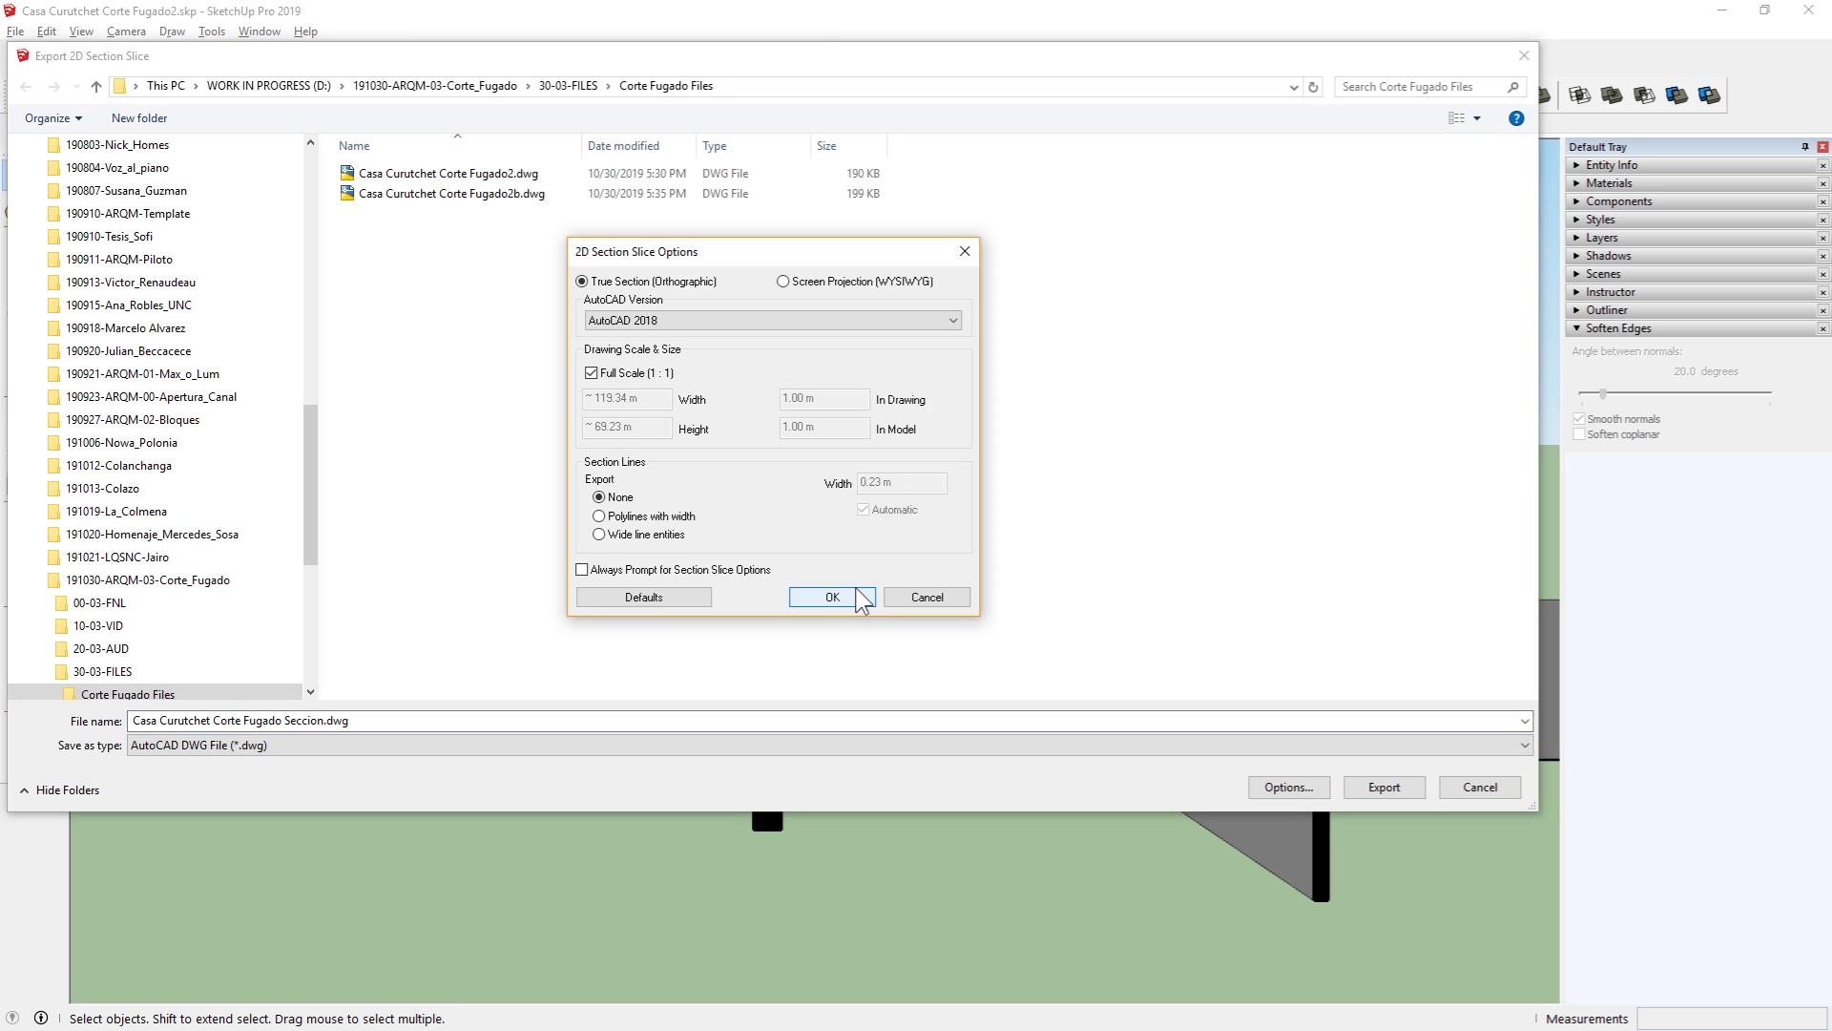
pyautogui.click(832, 596)
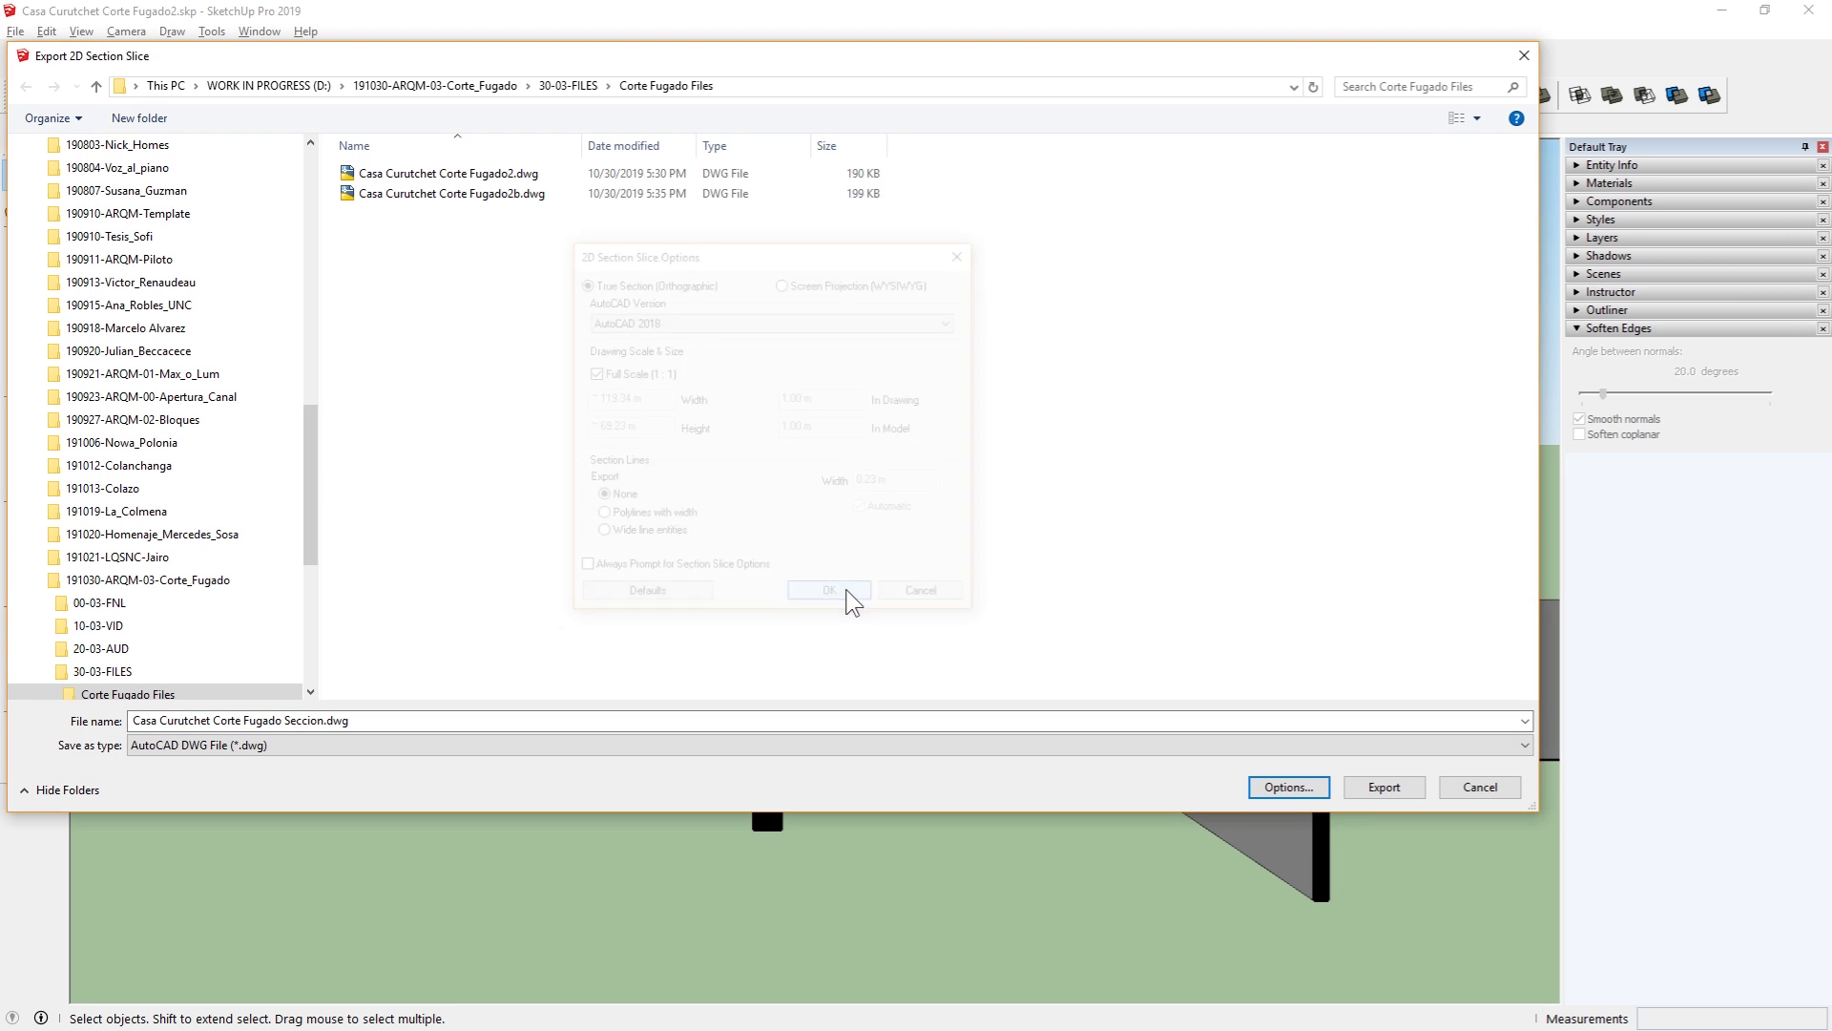
pyautogui.click(1382, 789)
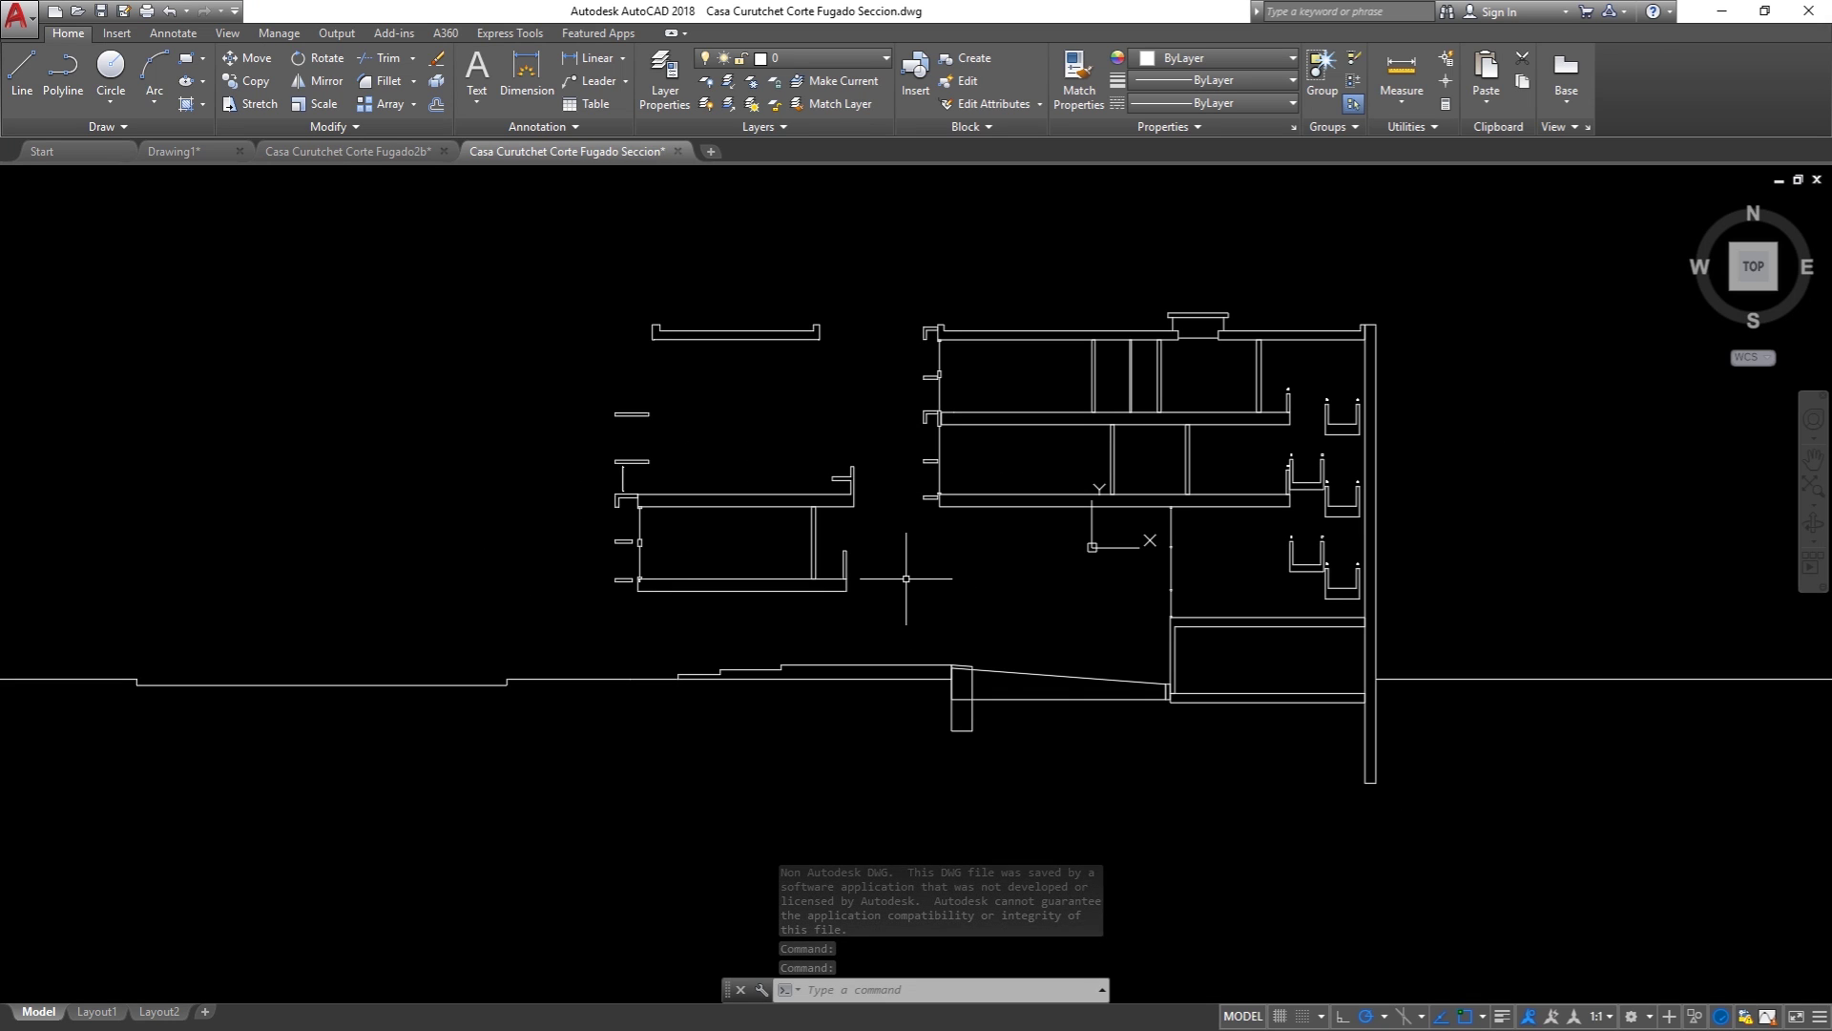
# Step: Measure the top canopy width with DIST, about 5.7717
pyautogui.write('dist')
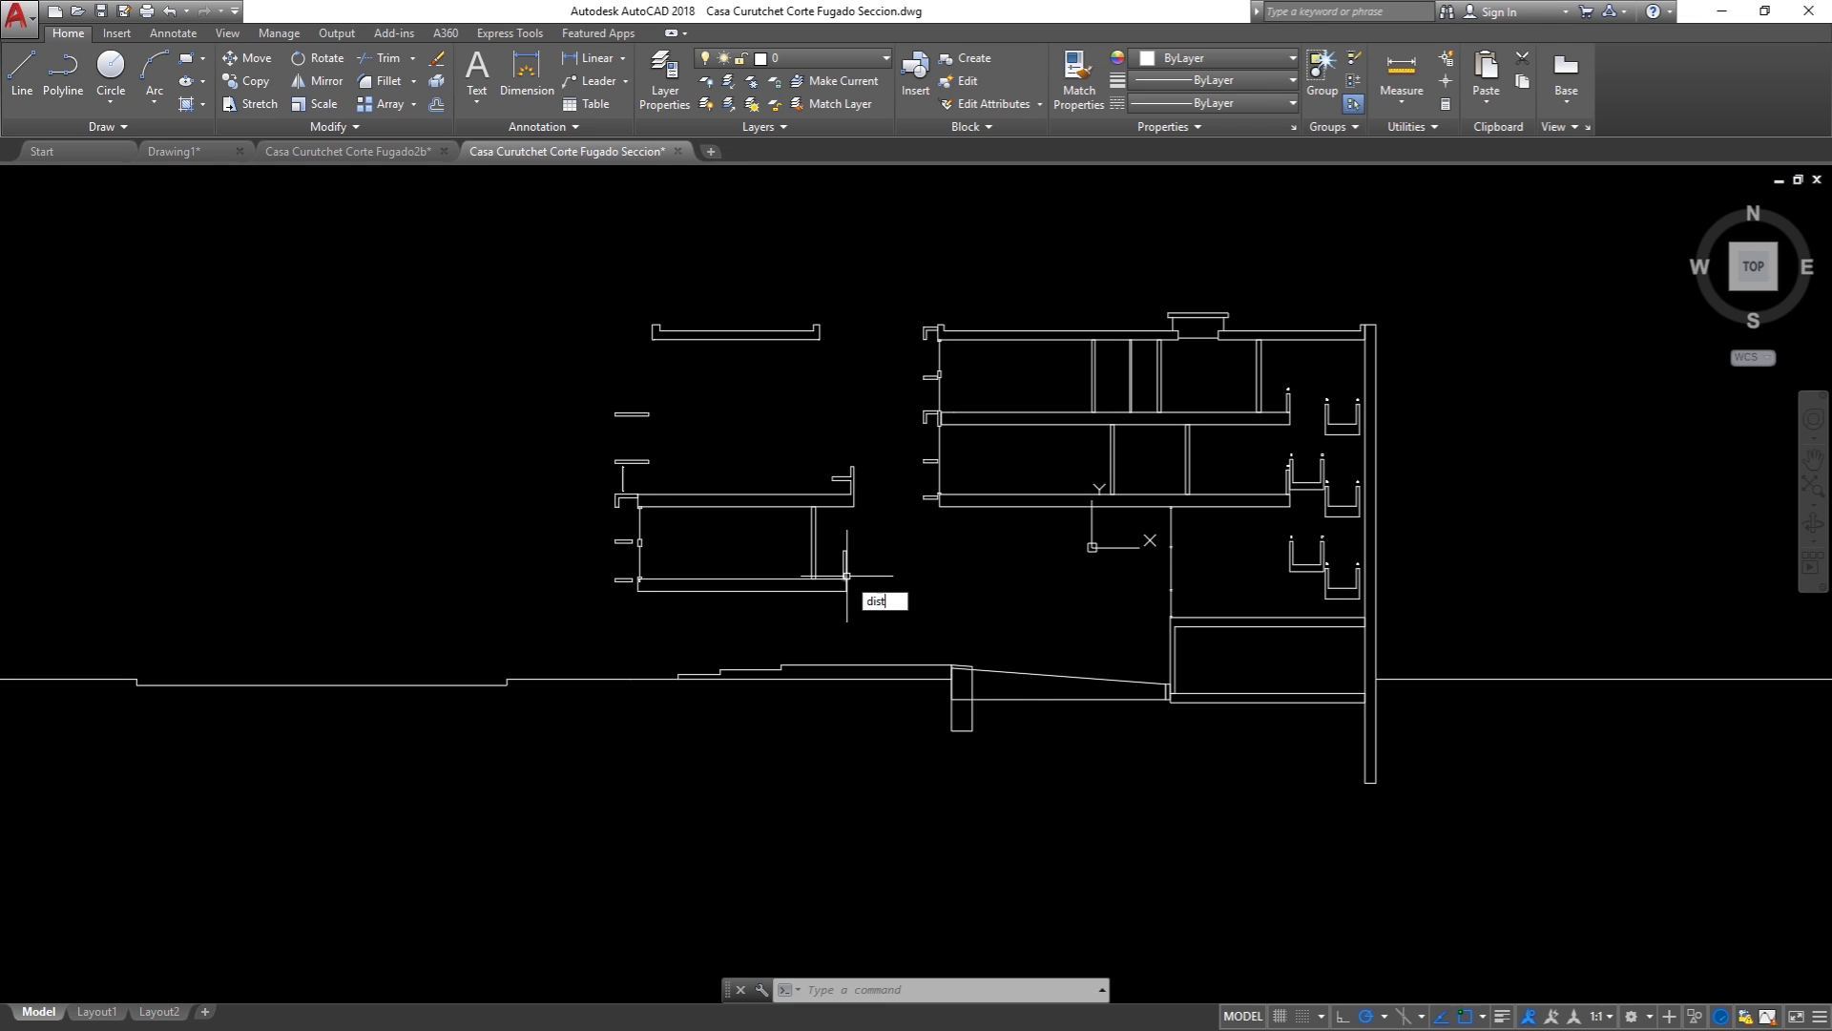
pyautogui.press('Return')
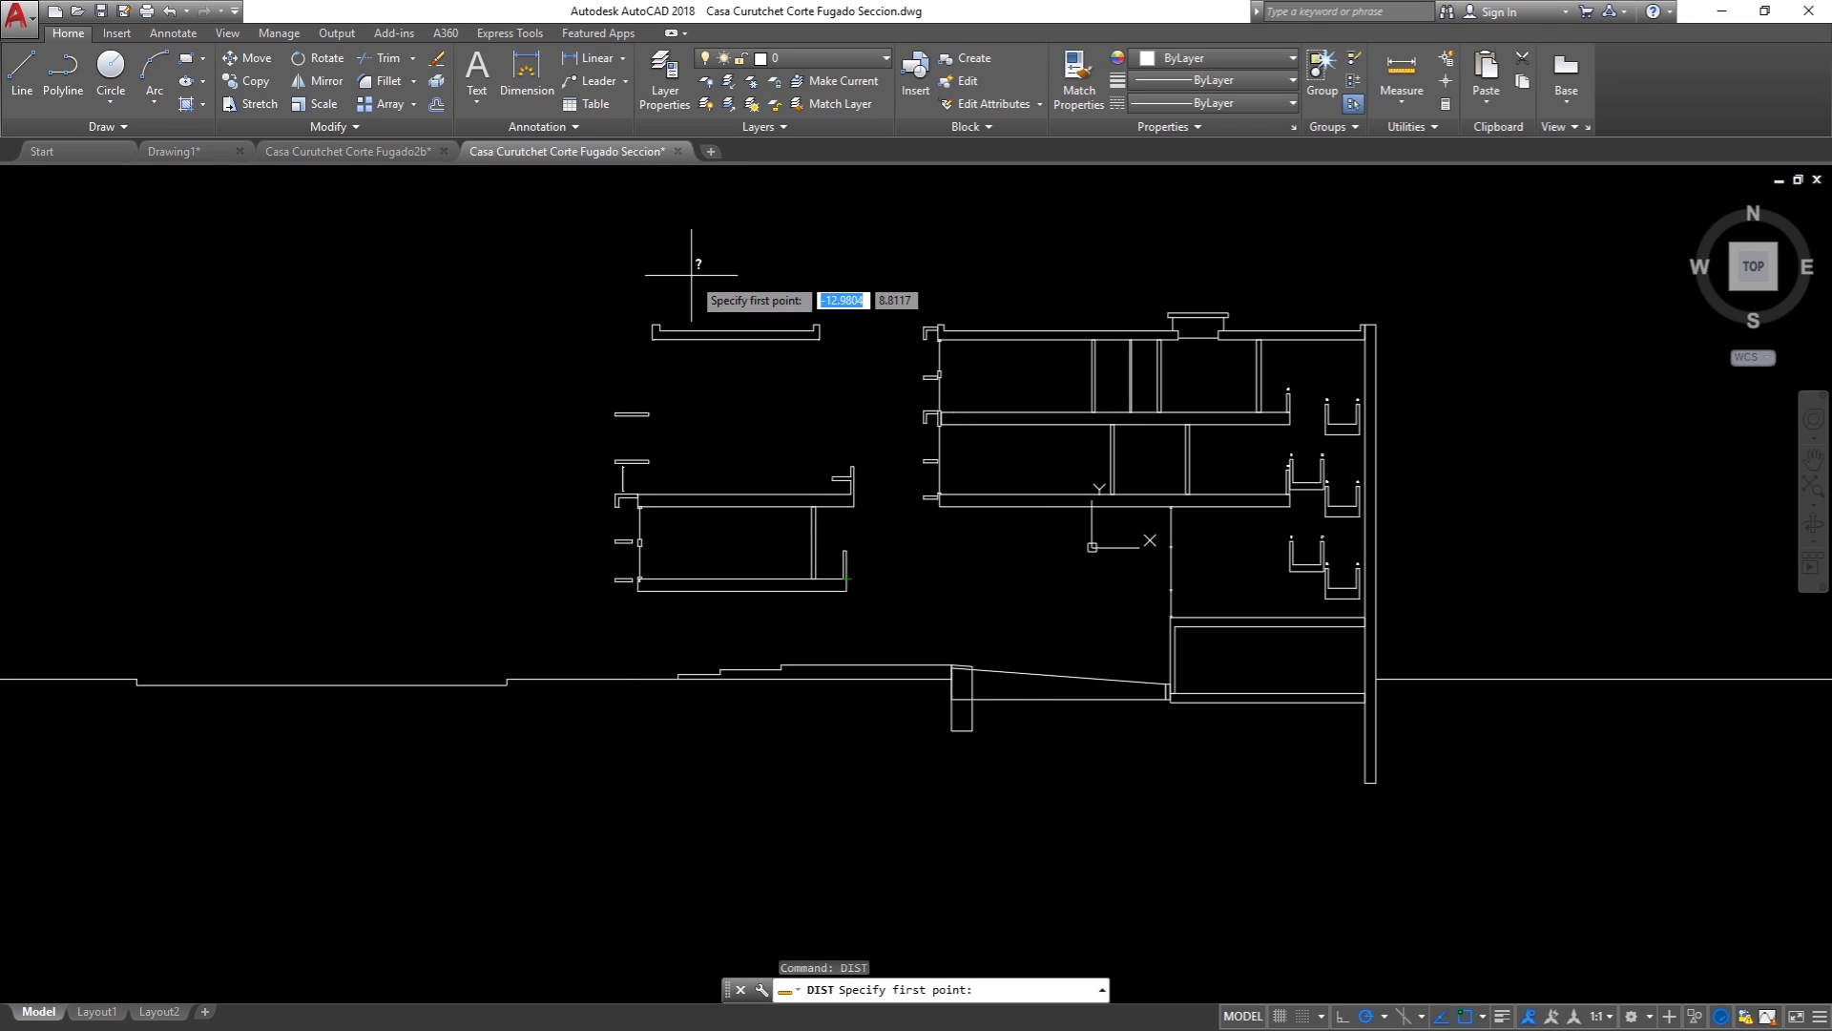
pyautogui.scroll(3, 672, 331)
pyautogui.click(592, 392)
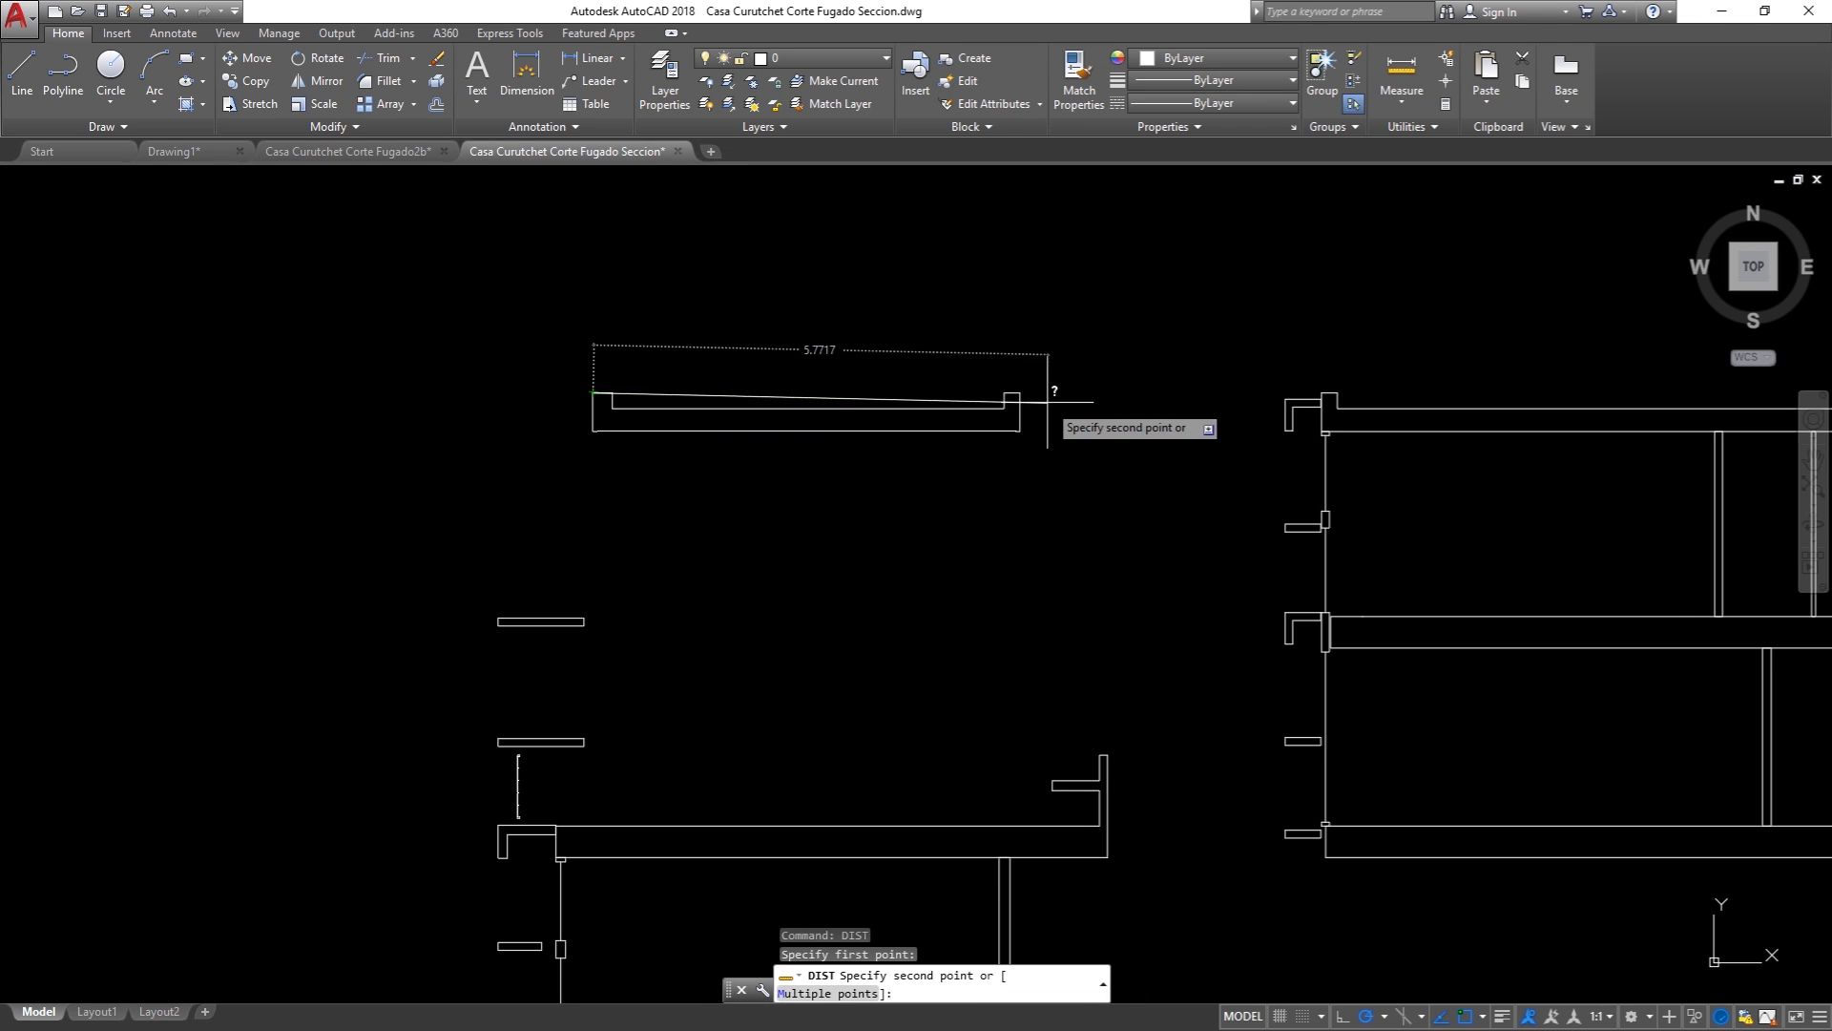
pyautogui.press('Escape')
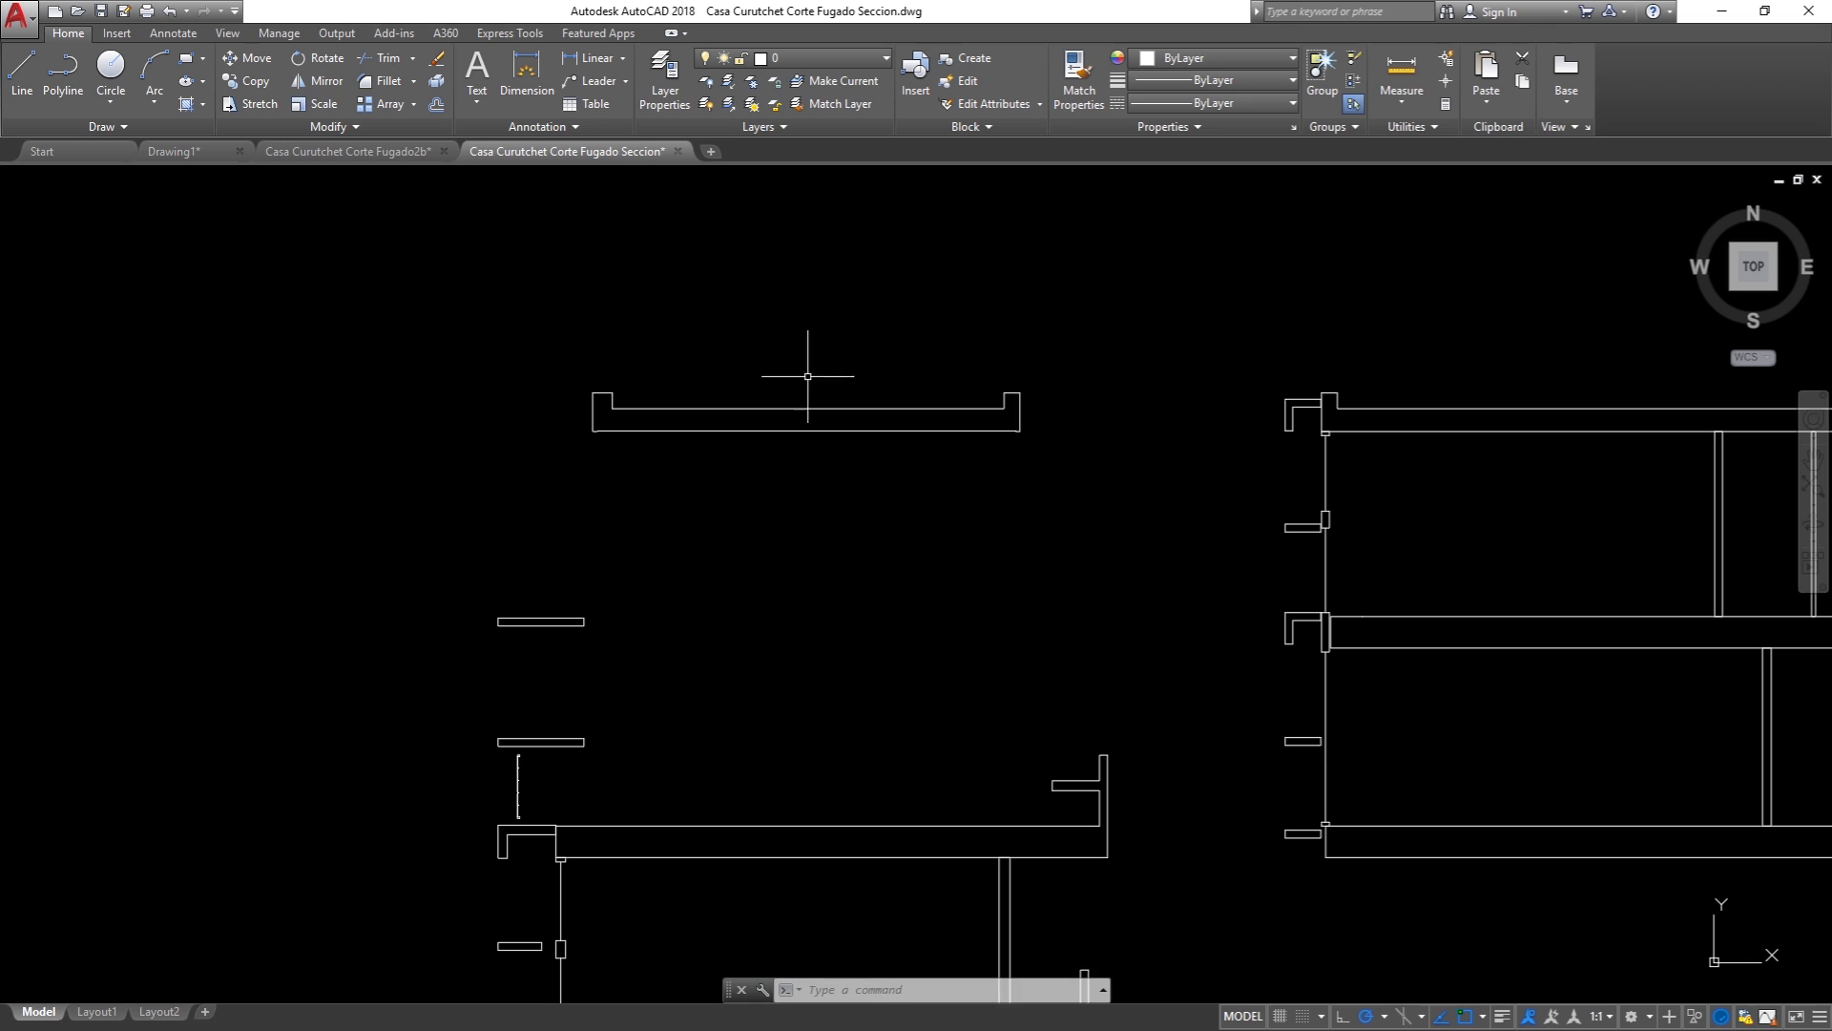
pyautogui.scroll(-5, 553, 333)
pyautogui.scroll(2, 853, 502)
pyautogui.scroll(3, 1002, 725)
# Step: Measure a storey height with DIST, 2.2600
pyautogui.press('Return')
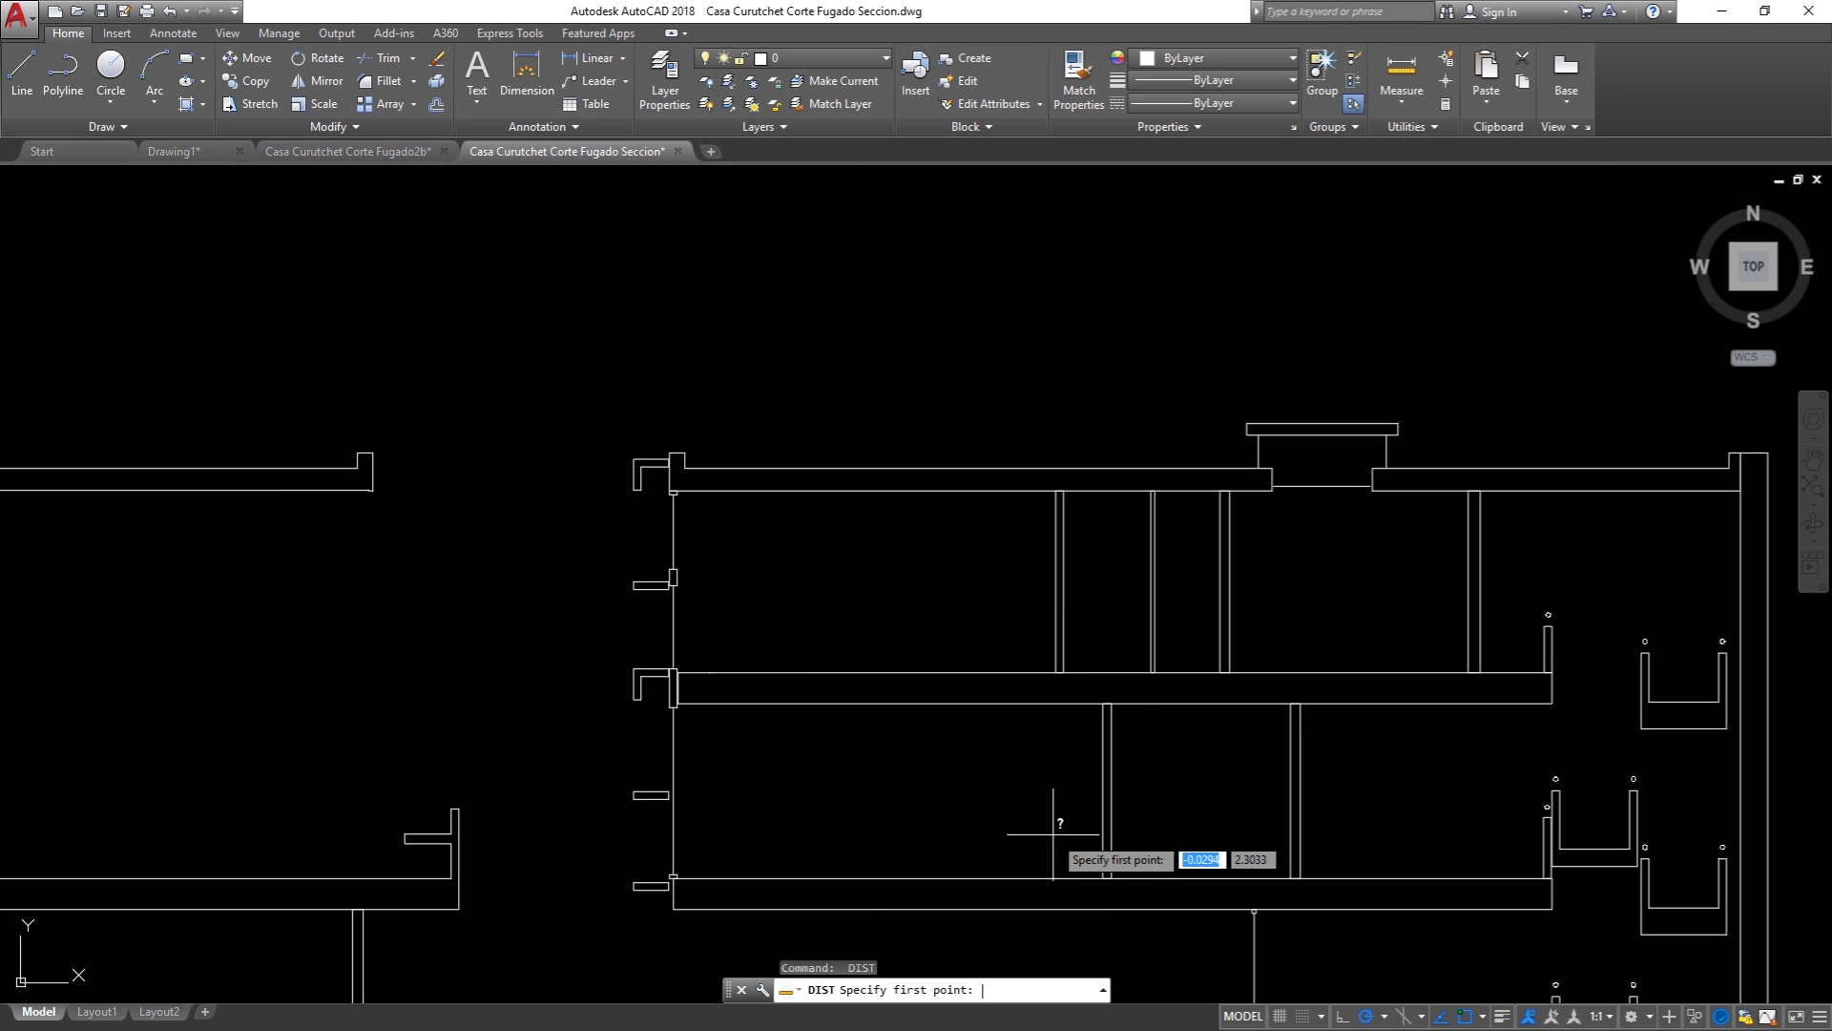
pyautogui.click(1105, 704)
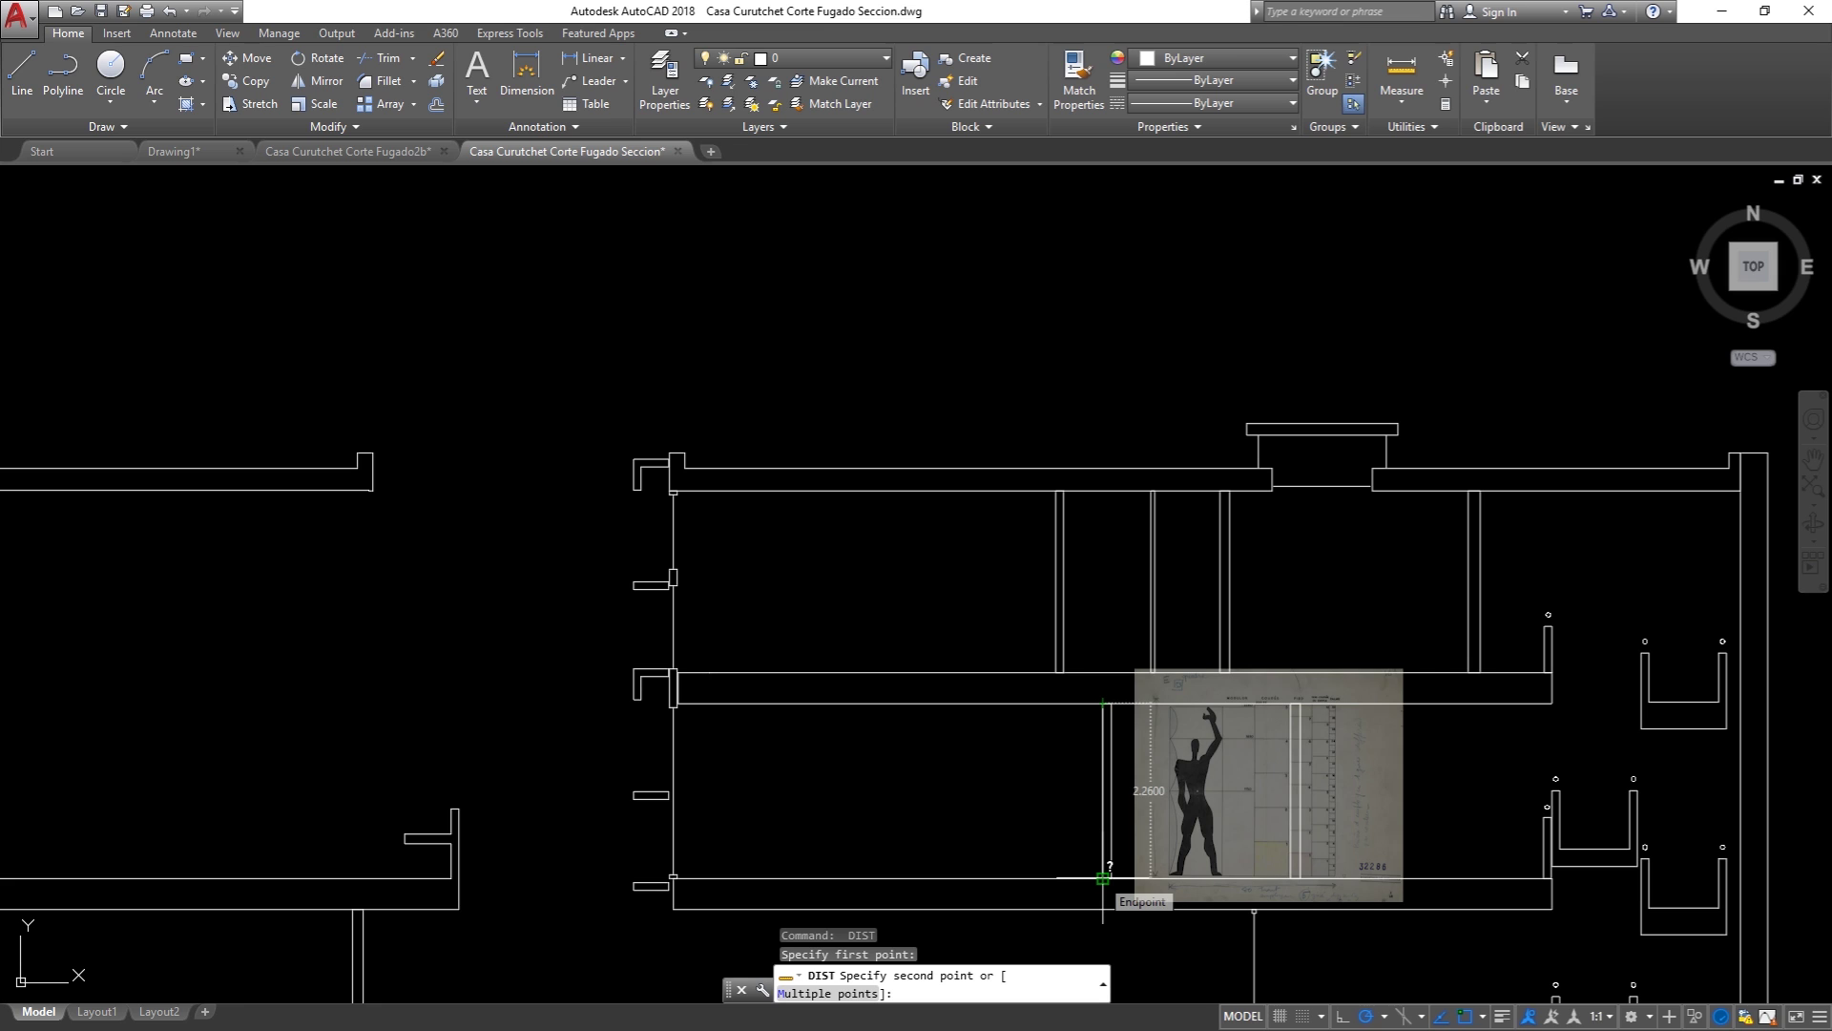
pyautogui.press('Escape')
pyautogui.scroll(-4, 1050, 754)
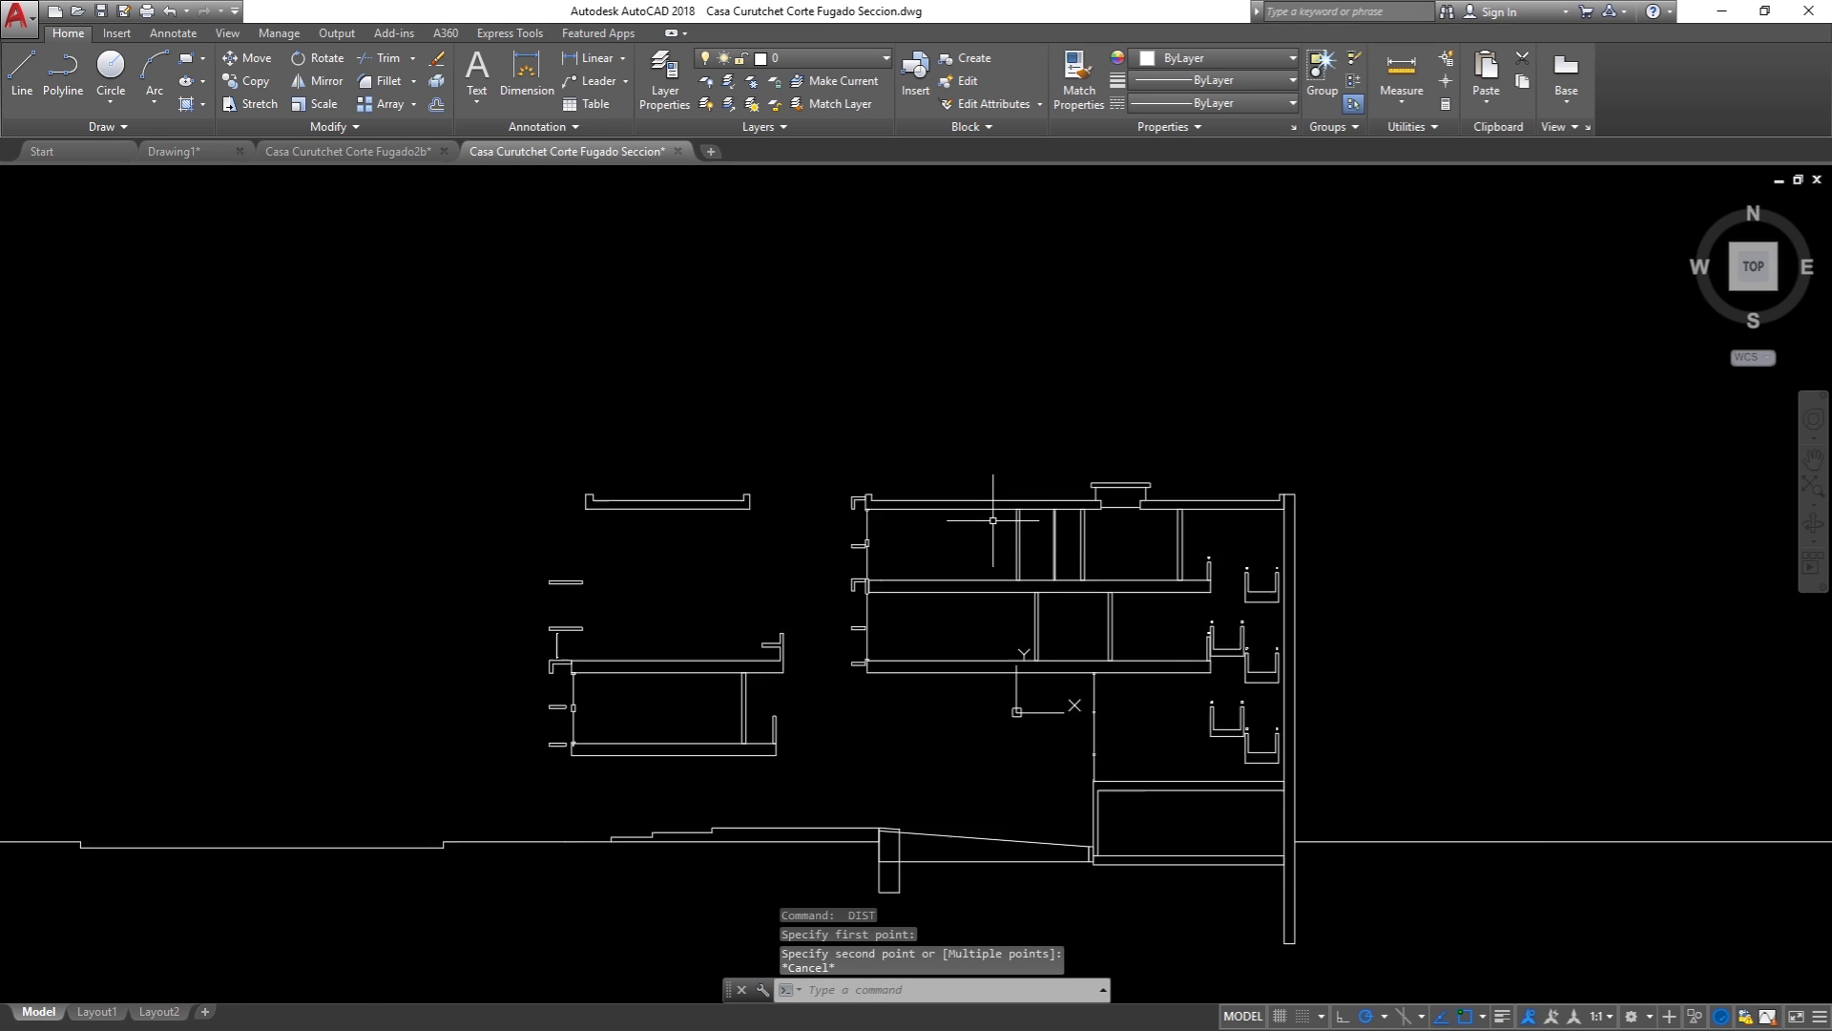
pyautogui.scroll(-4, 1011, 668)
pyautogui.scroll(2, 993, 518)
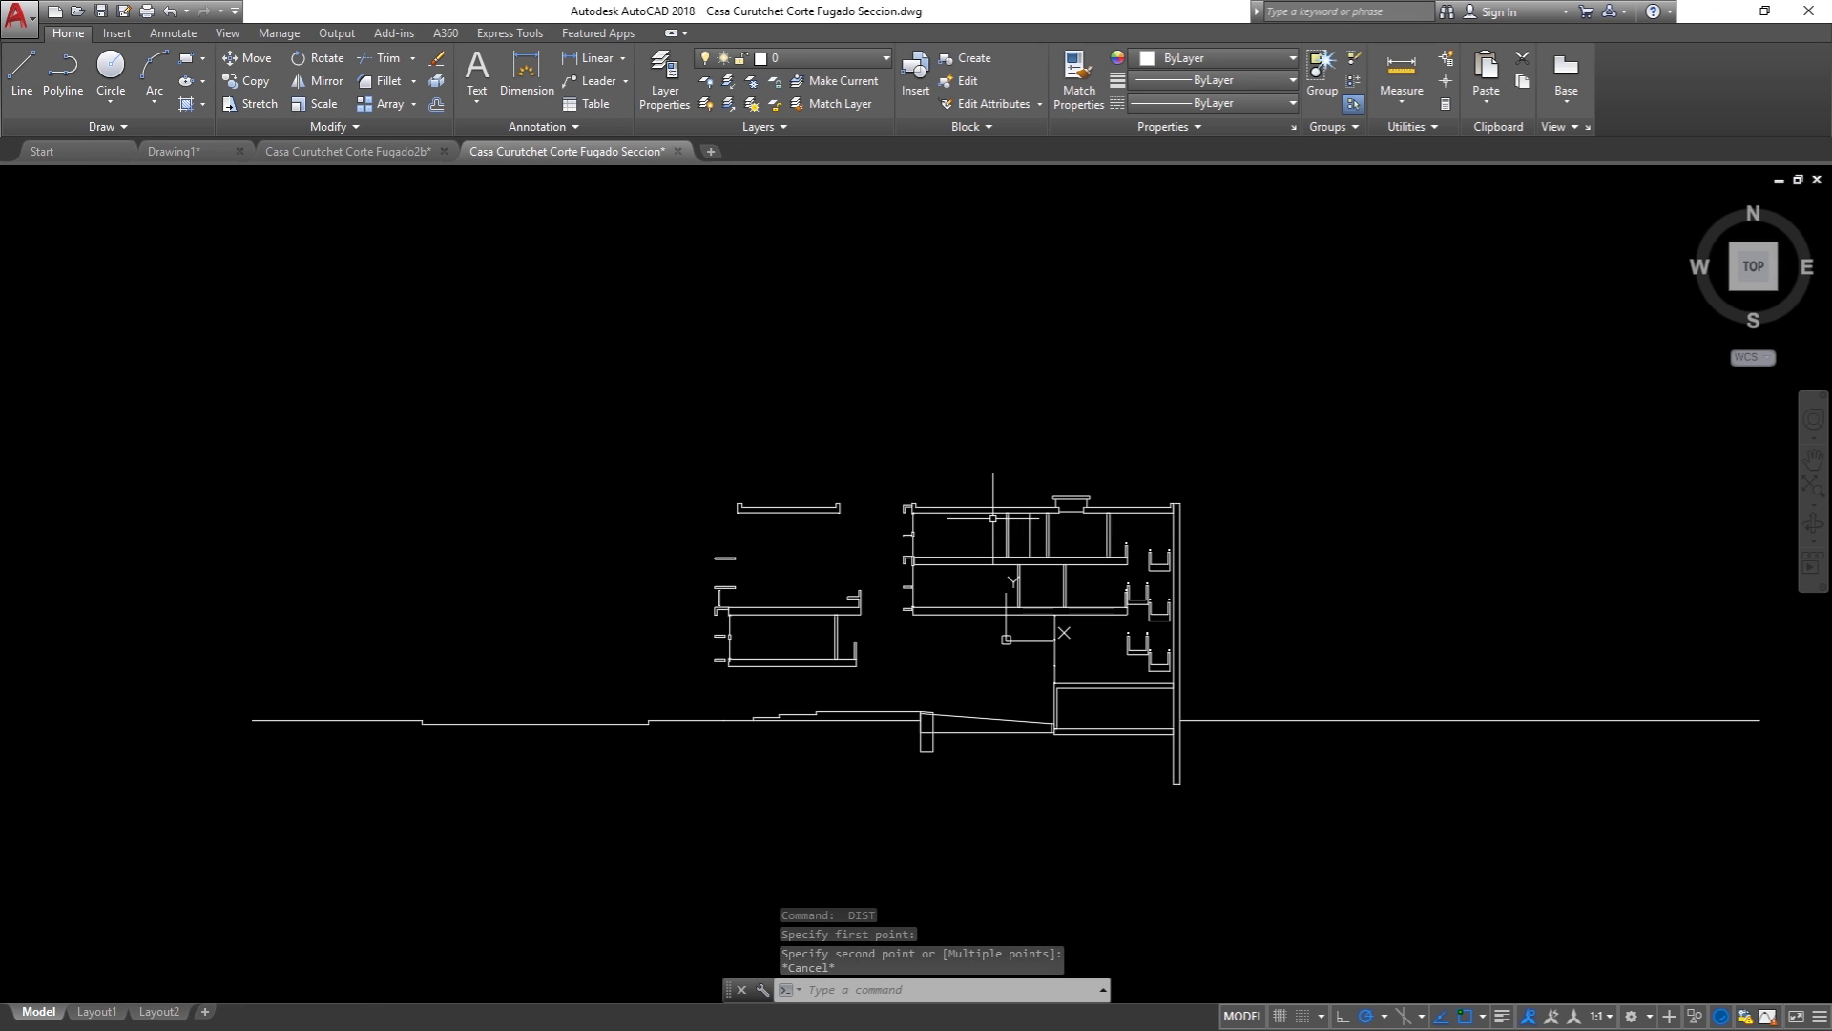
pyautogui.click(346, 153)
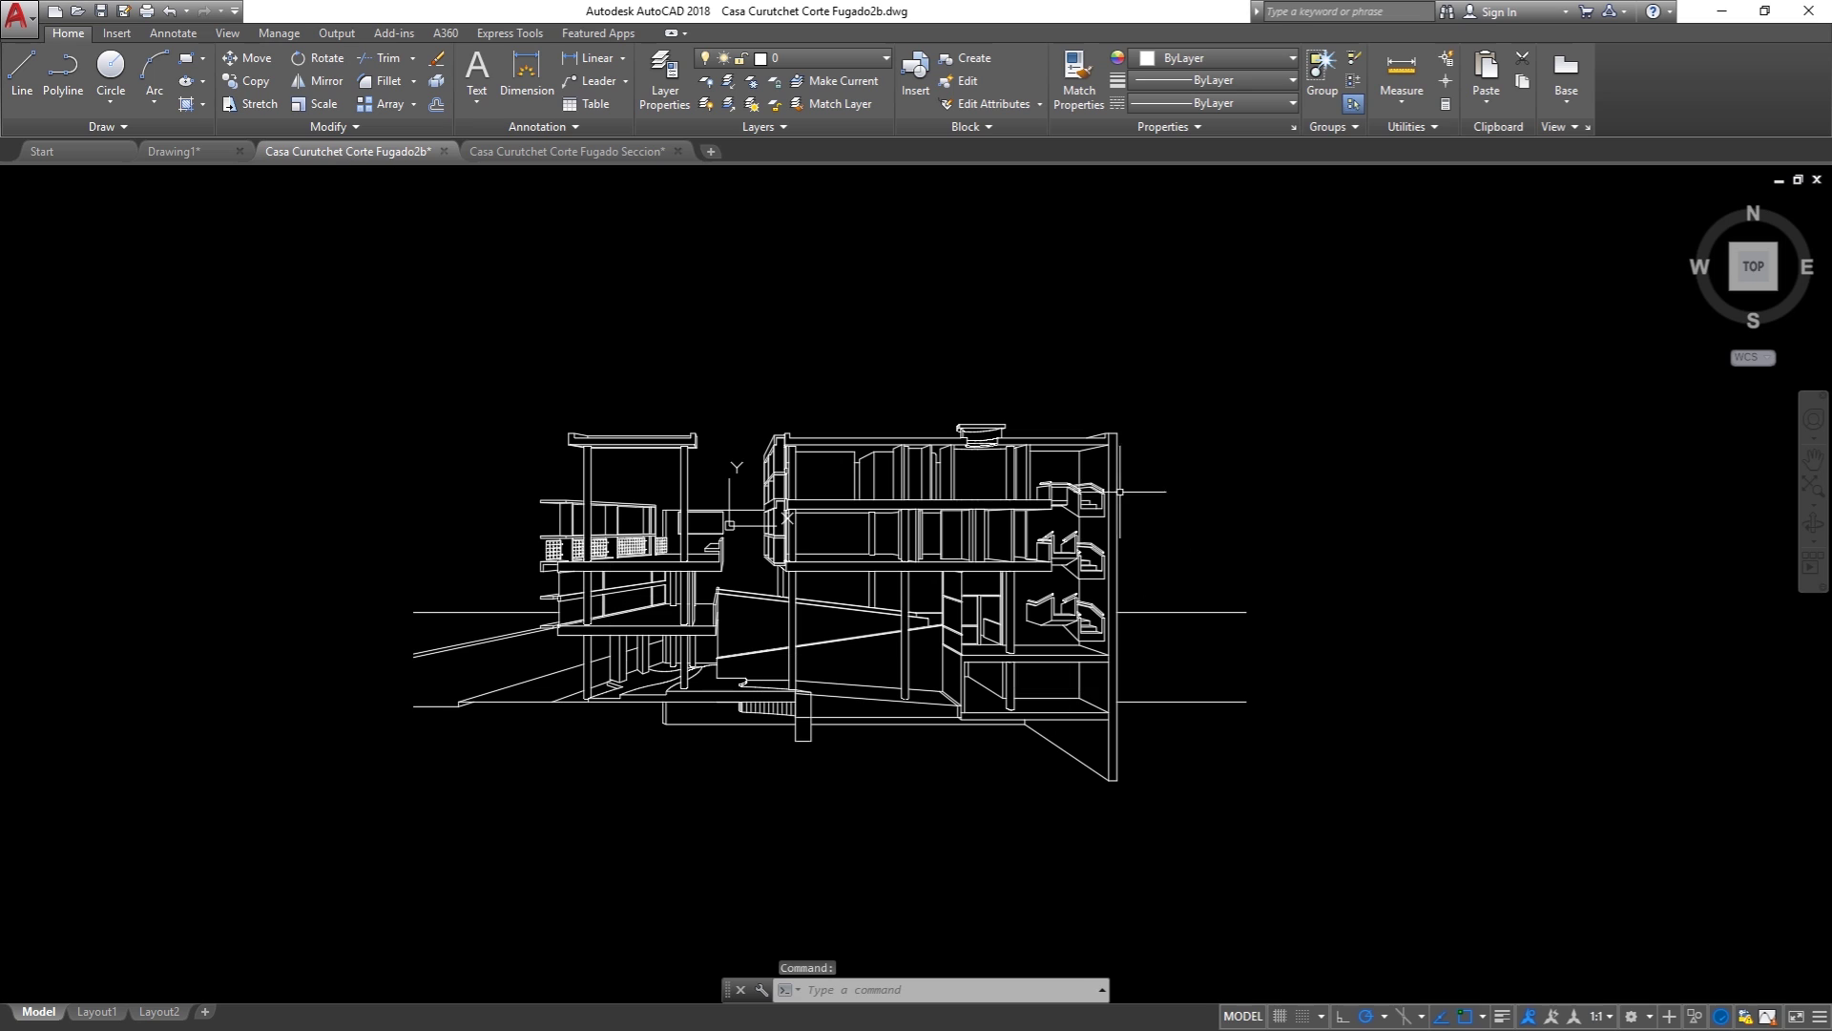
pyautogui.click(569, 150)
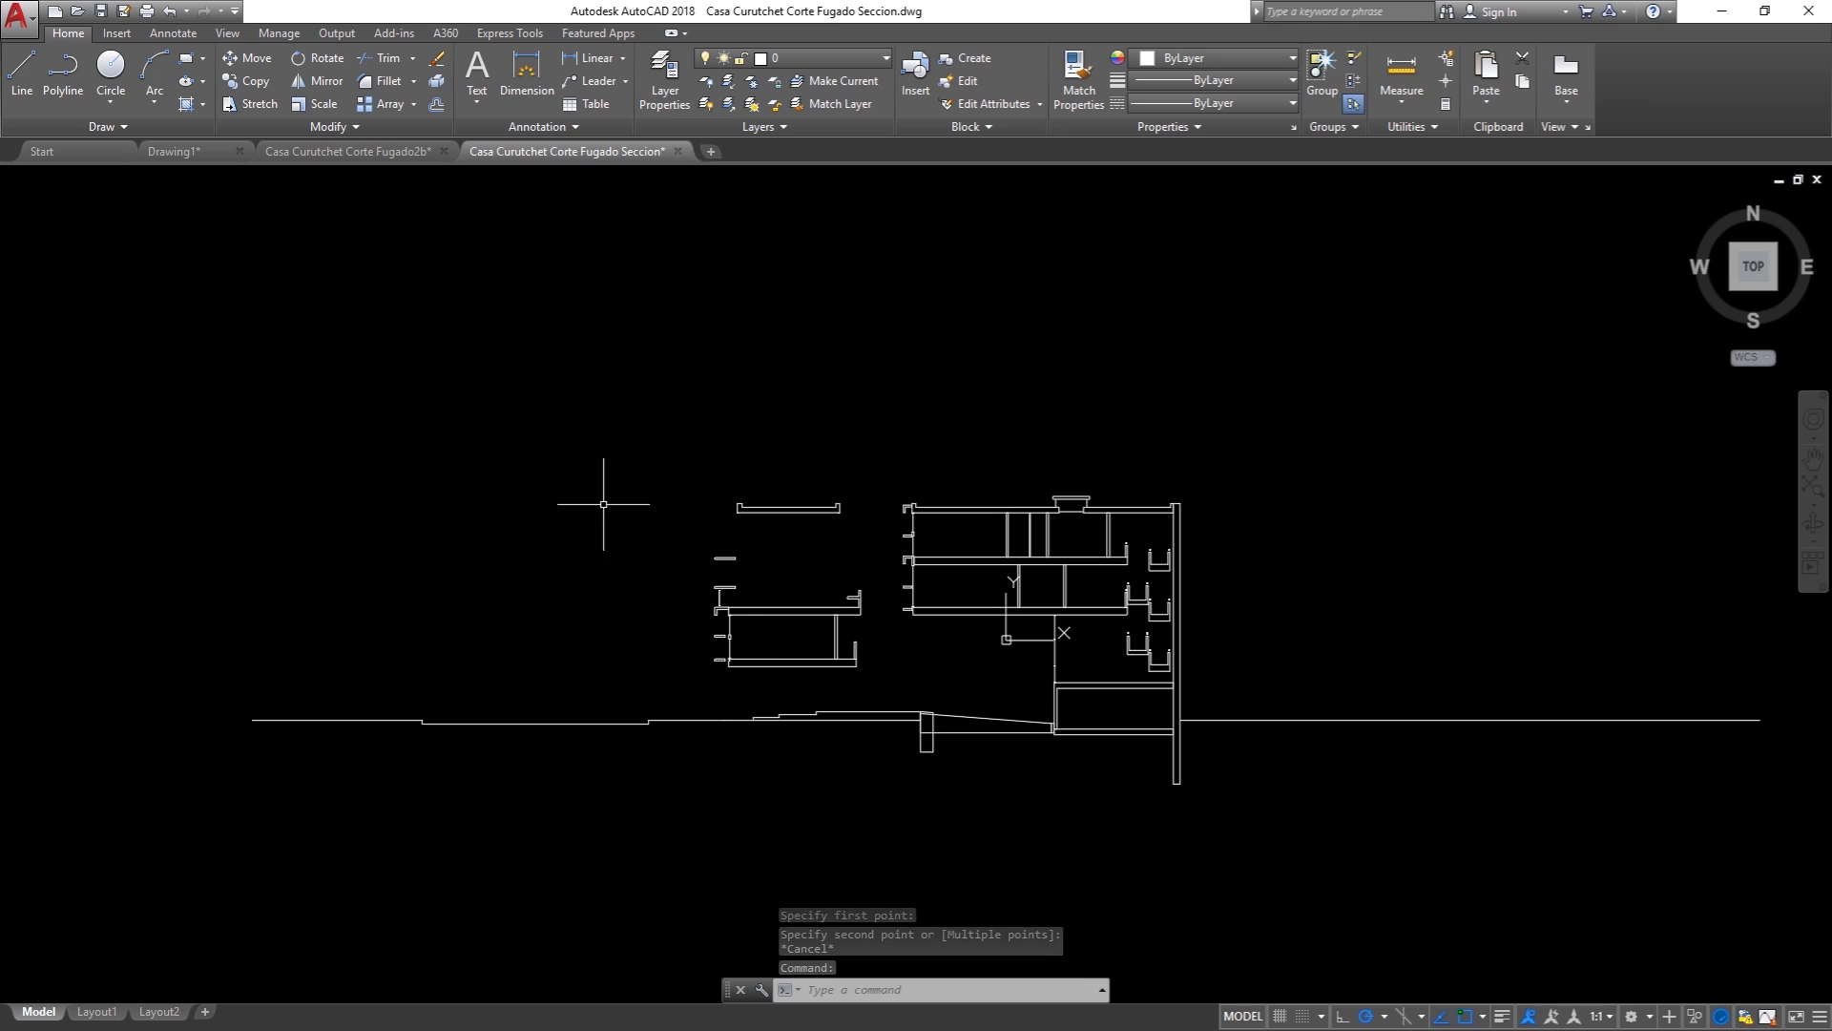
pyautogui.click(382, 149)
pyautogui.click(558, 148)
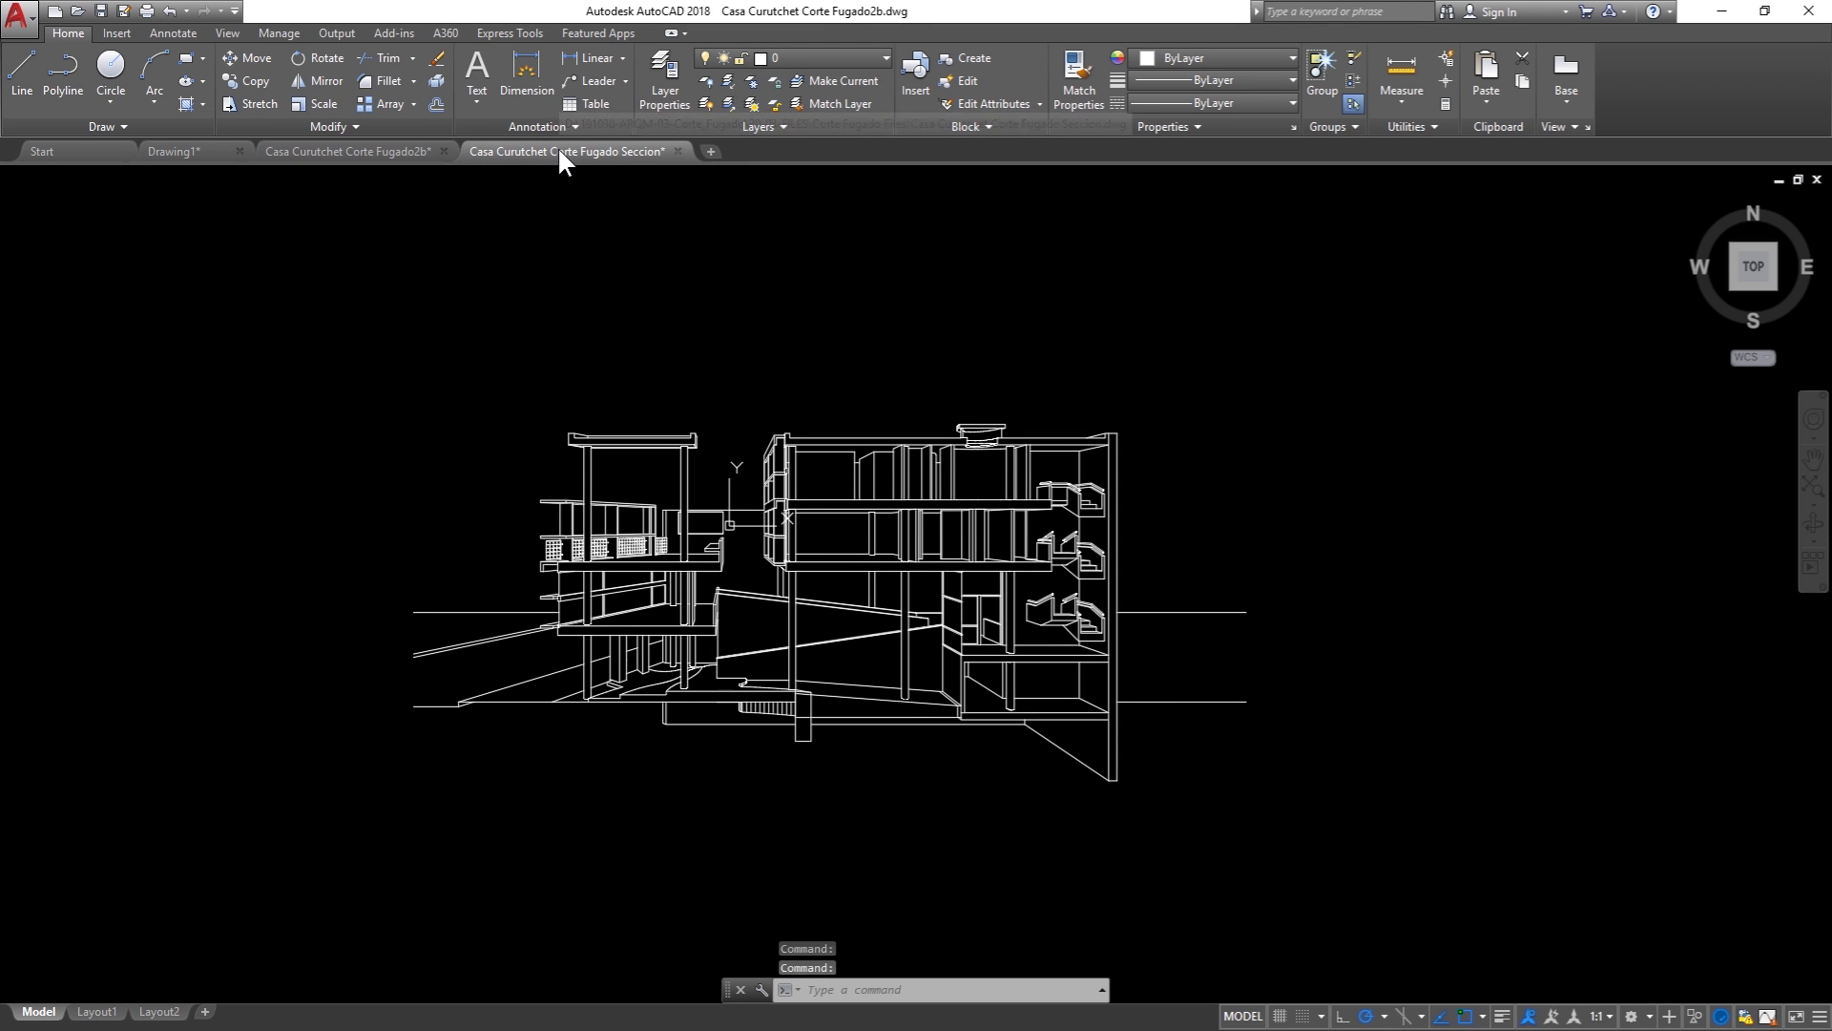
pyautogui.click(382, 151)
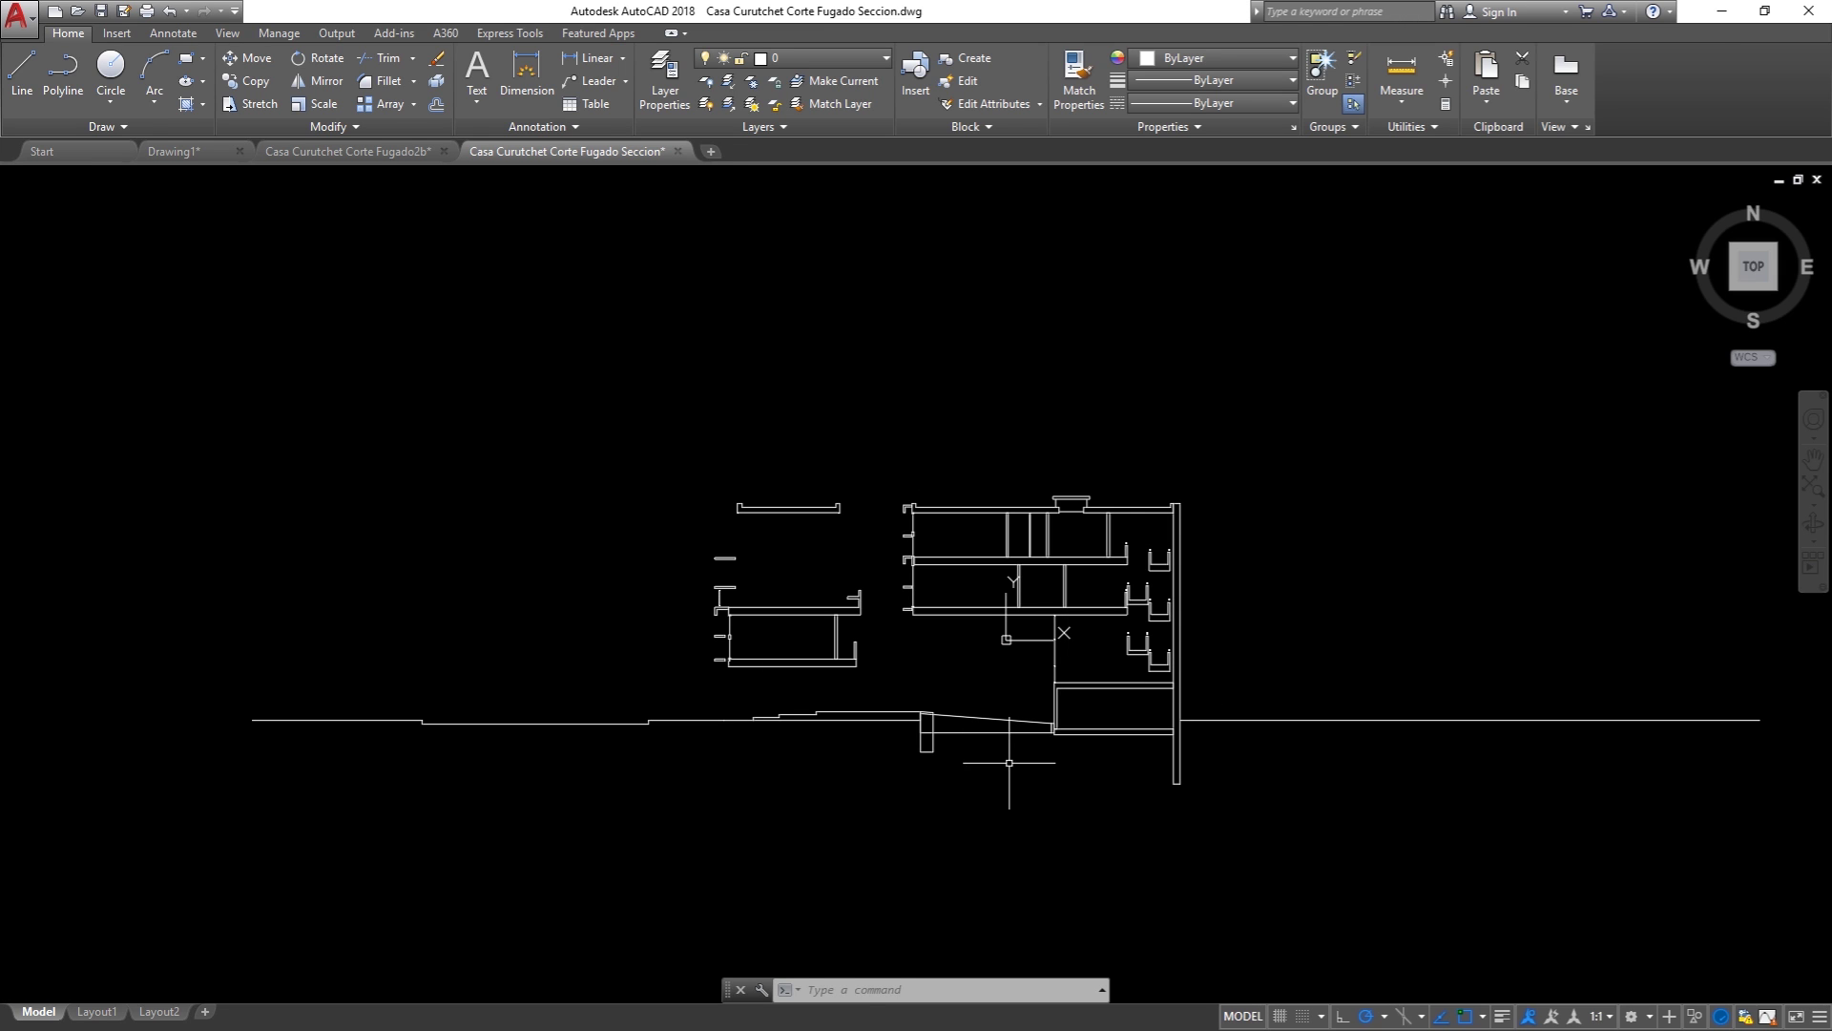
pyautogui.click(775, 57)
pyautogui.click(1527, 835)
pyautogui.click(306, 296)
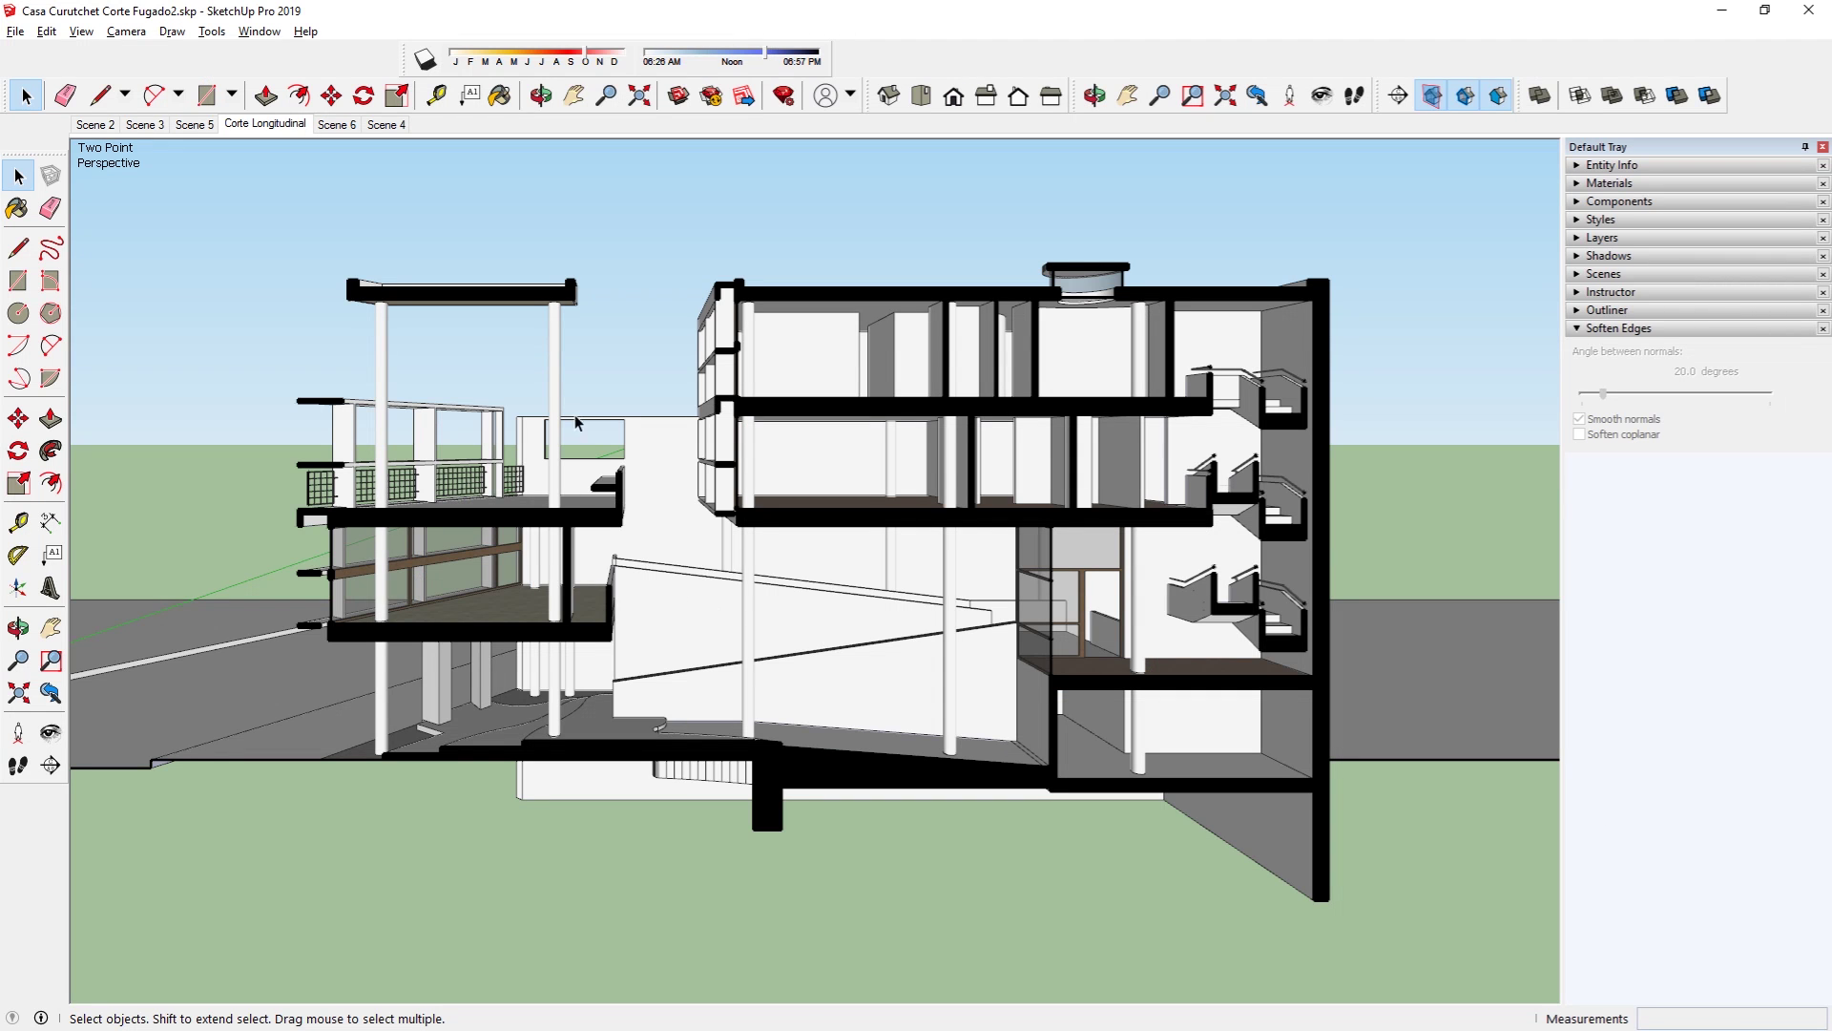
pyautogui.moveTo(576, 422); pyautogui.dragTo(825, 232, button='middle')
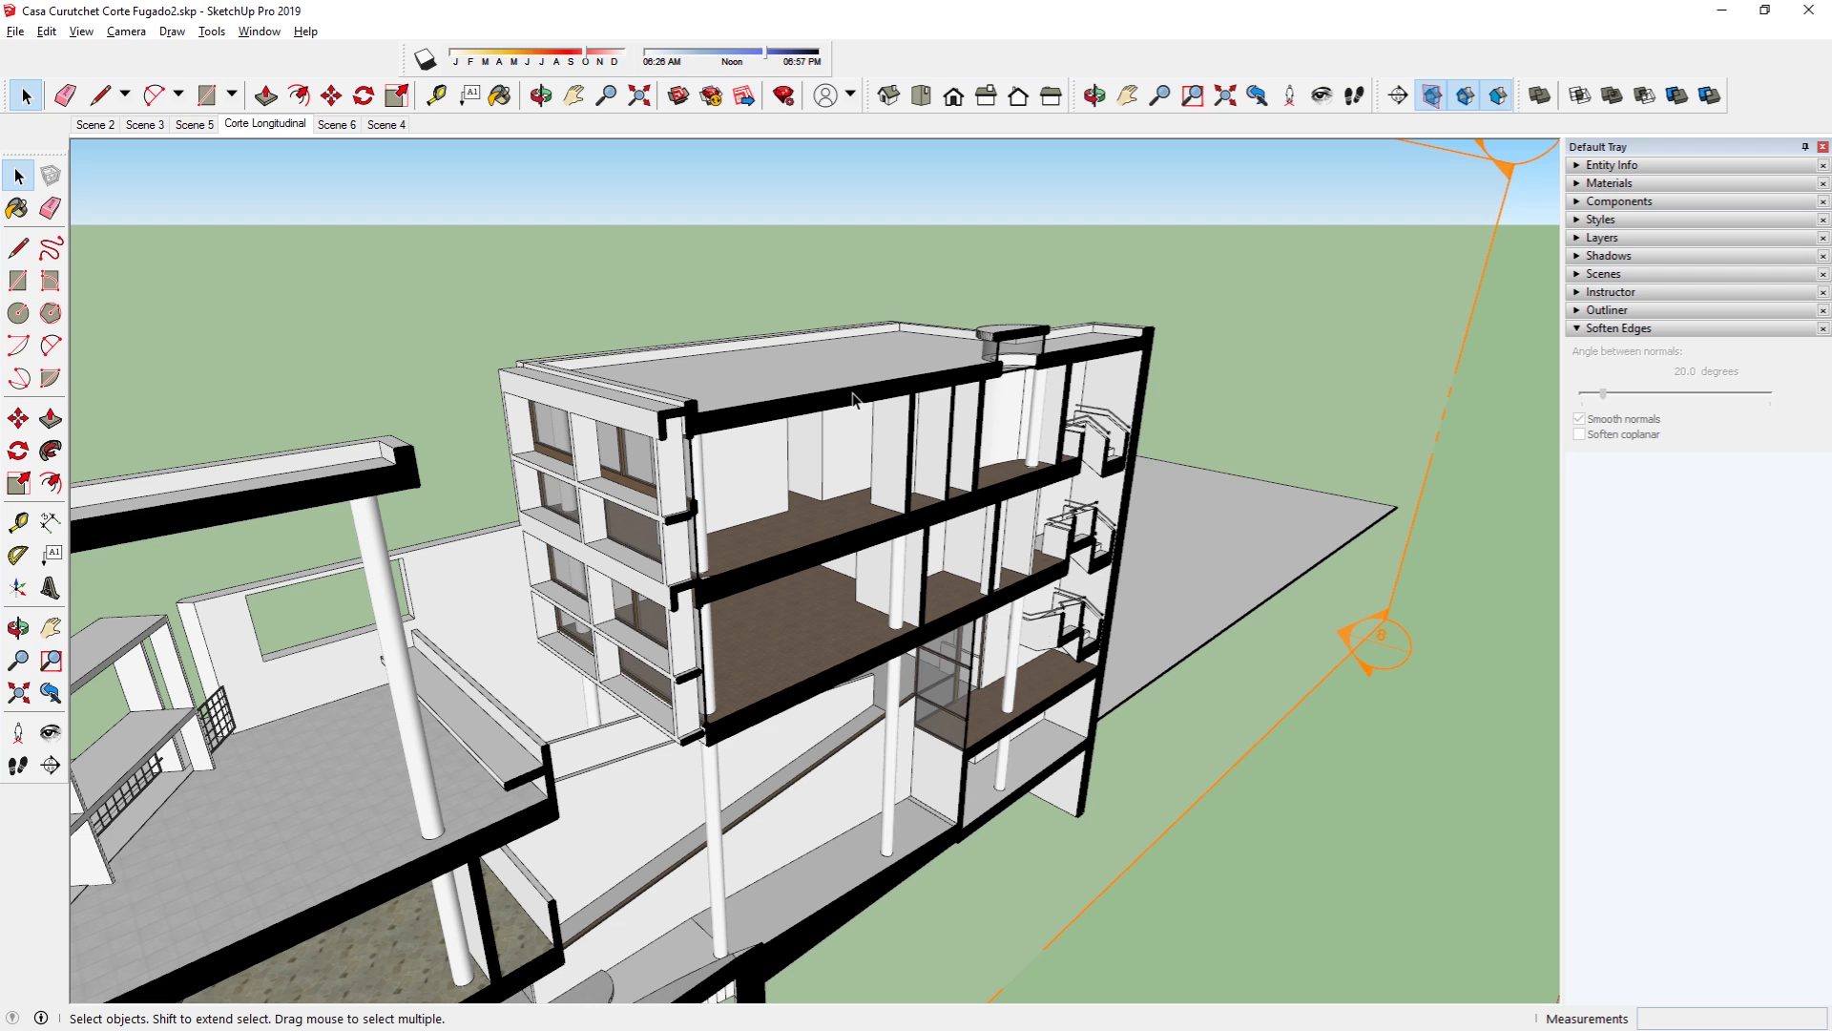
pyautogui.hotkey('alt', 'Tab')
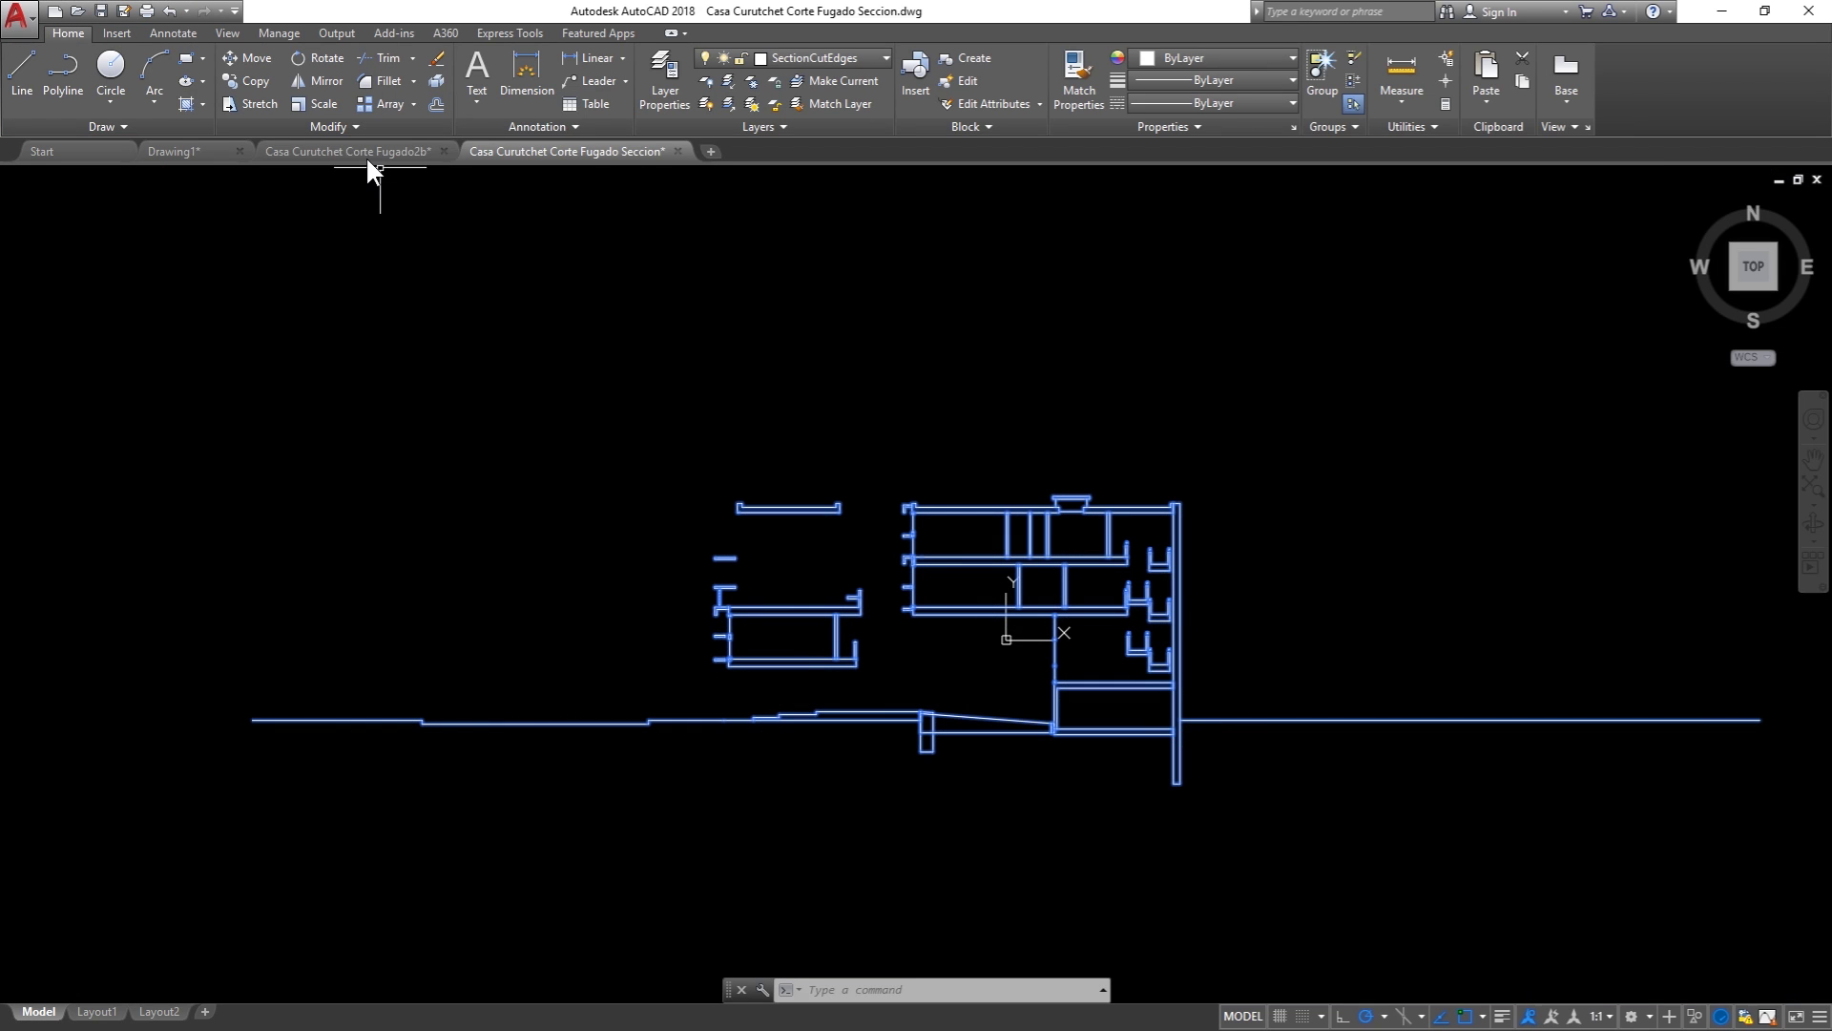
pyautogui.click(355, 151)
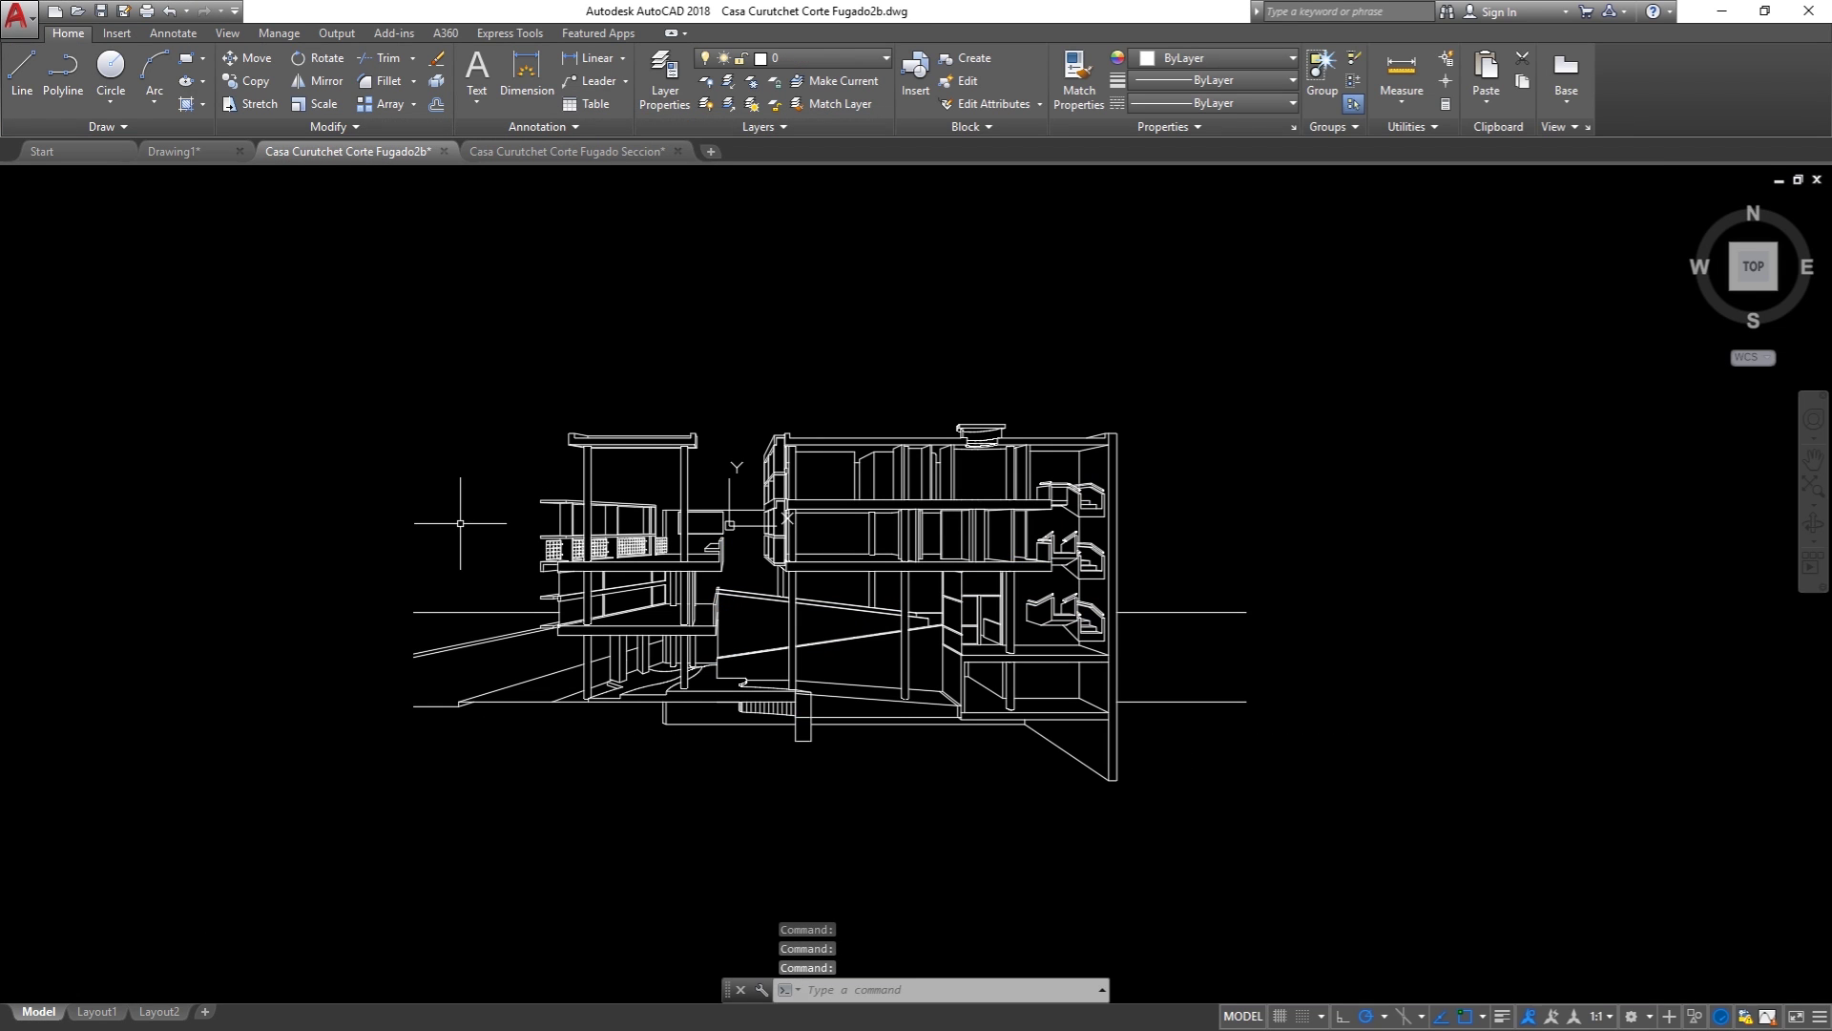
# Step: Set the SectionCutEdges layer colour to 30 (orange)
pyautogui.click(786, 55)
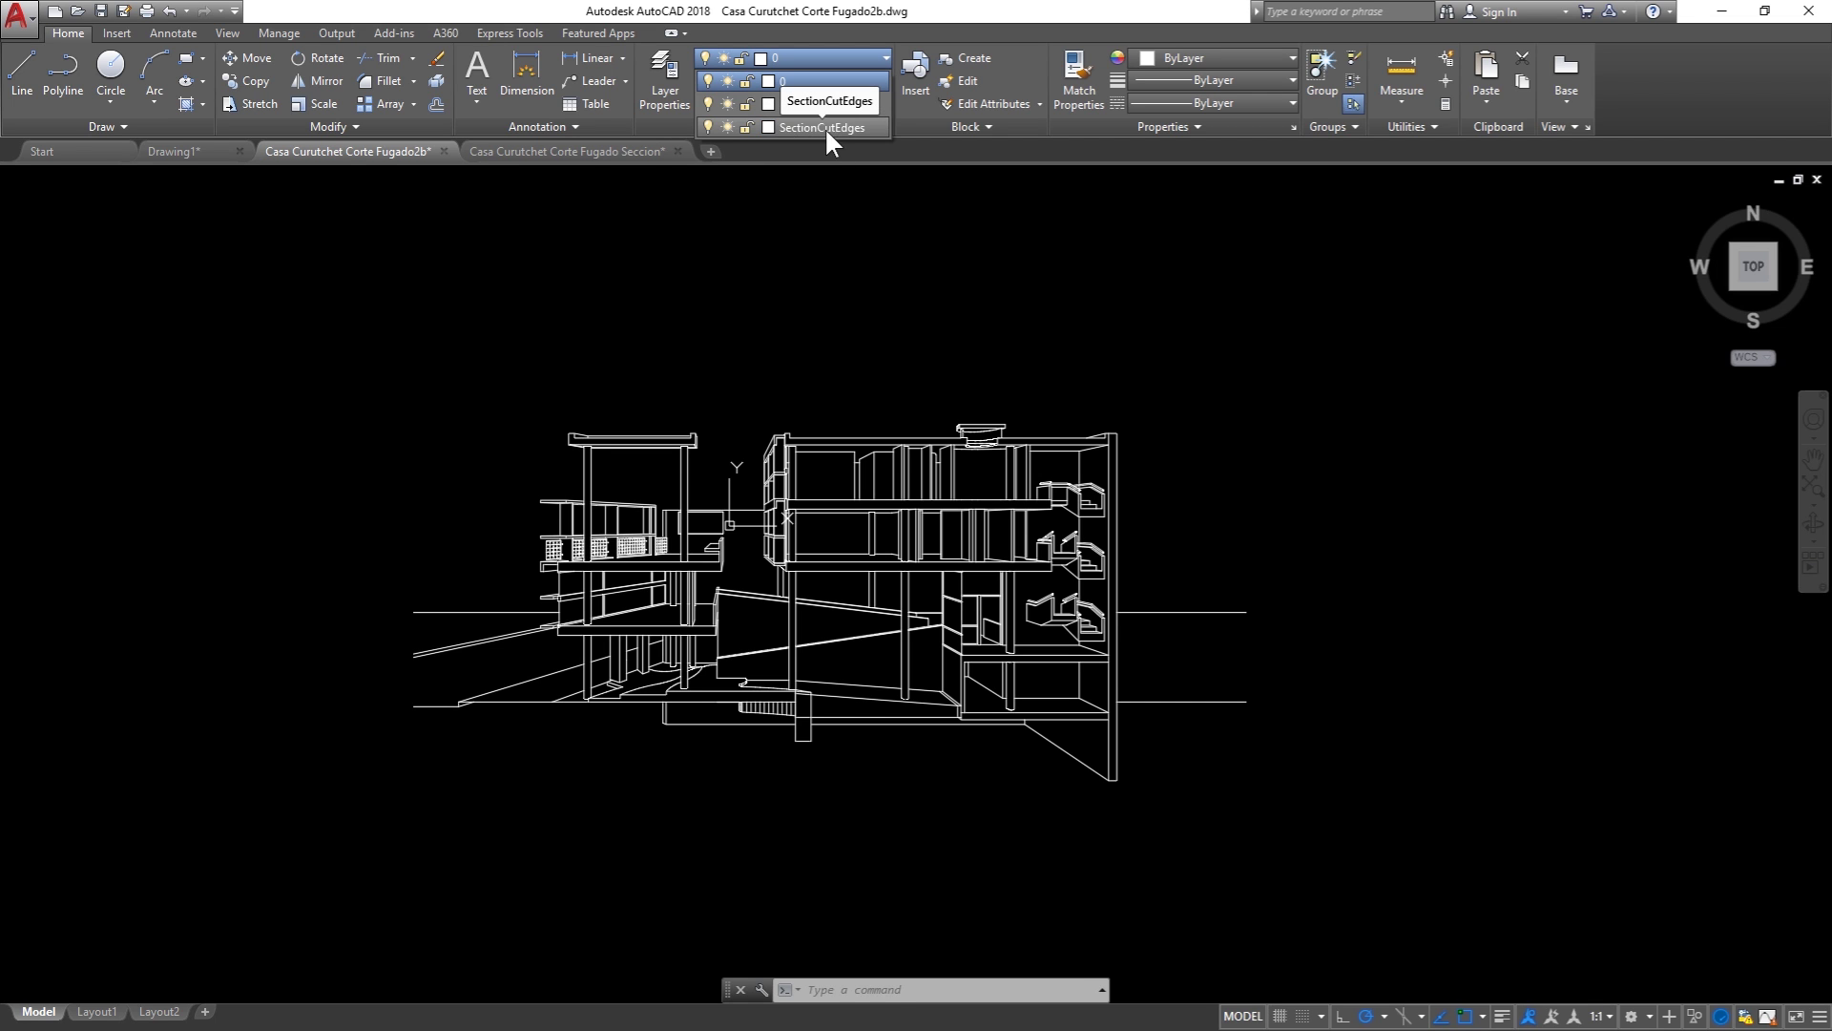
pyautogui.click(767, 126)
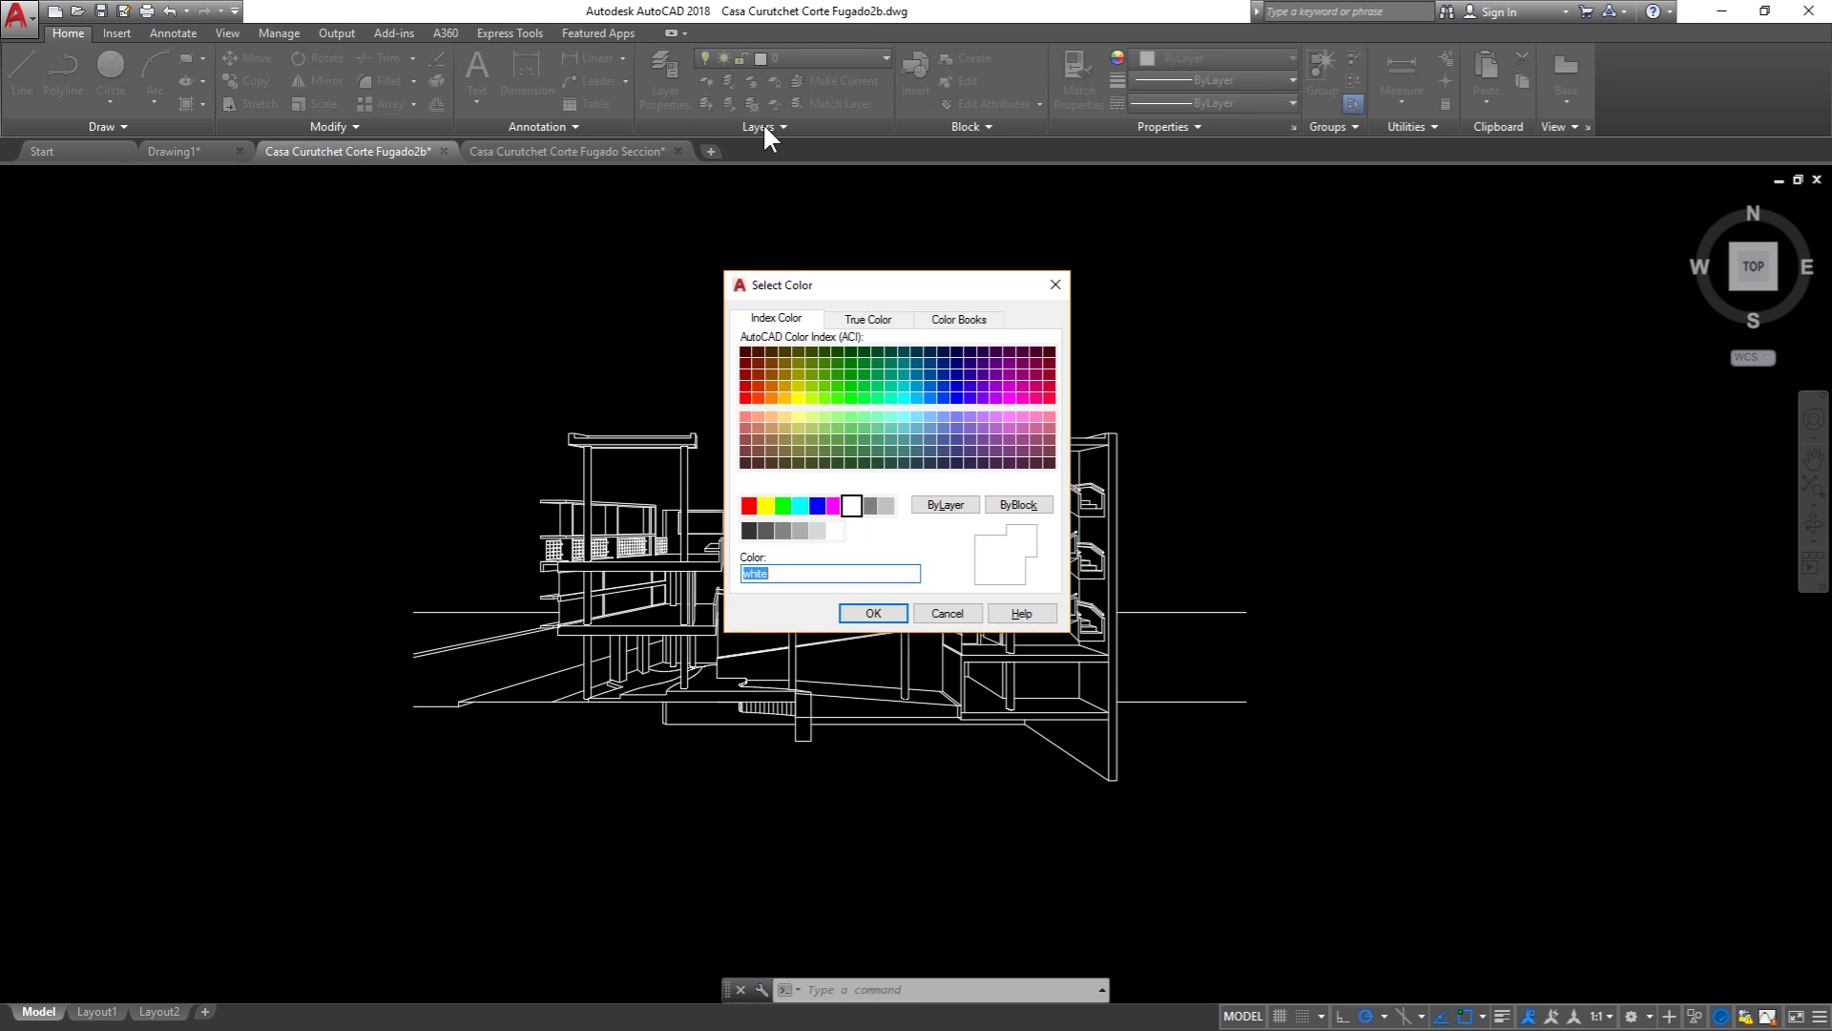
pyautogui.write('30')
pyautogui.press('Return')
pyautogui.scroll(2, 553, 494)
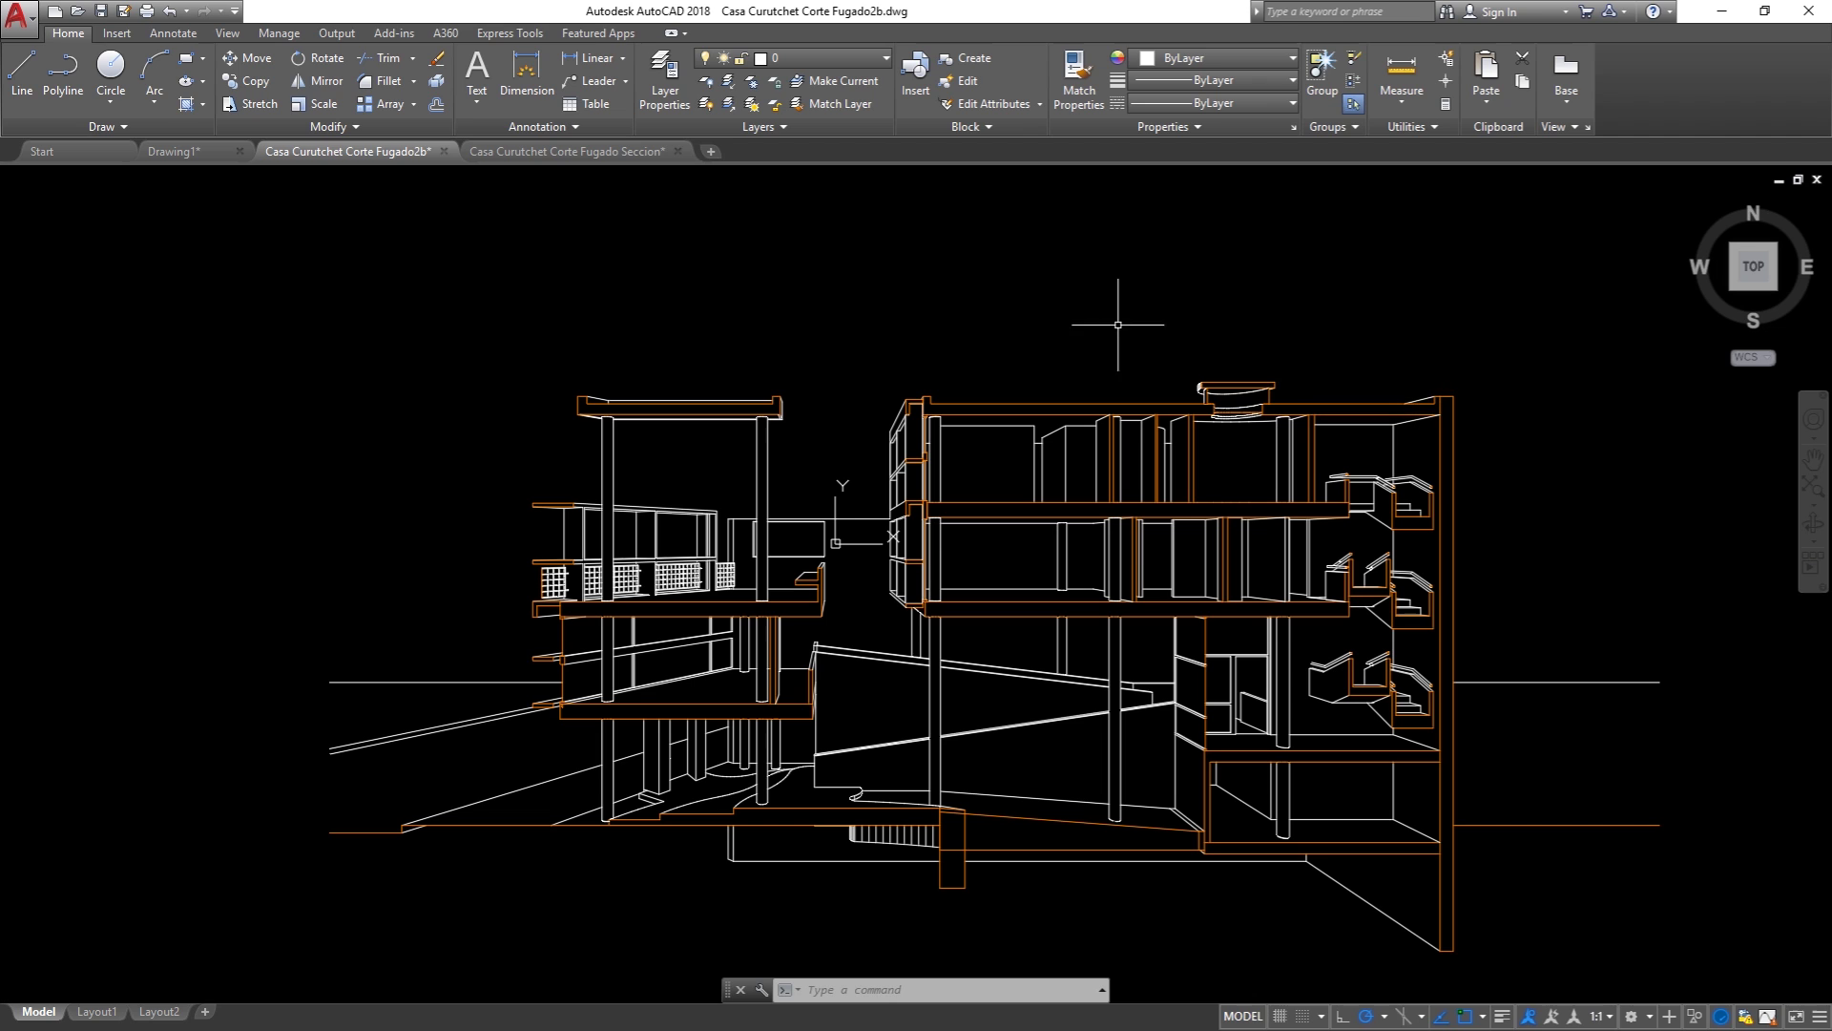
# Step: Give SectionCutEdges a 0.35 mm lineweight and turn on lineweight display
pyautogui.click(671, 86)
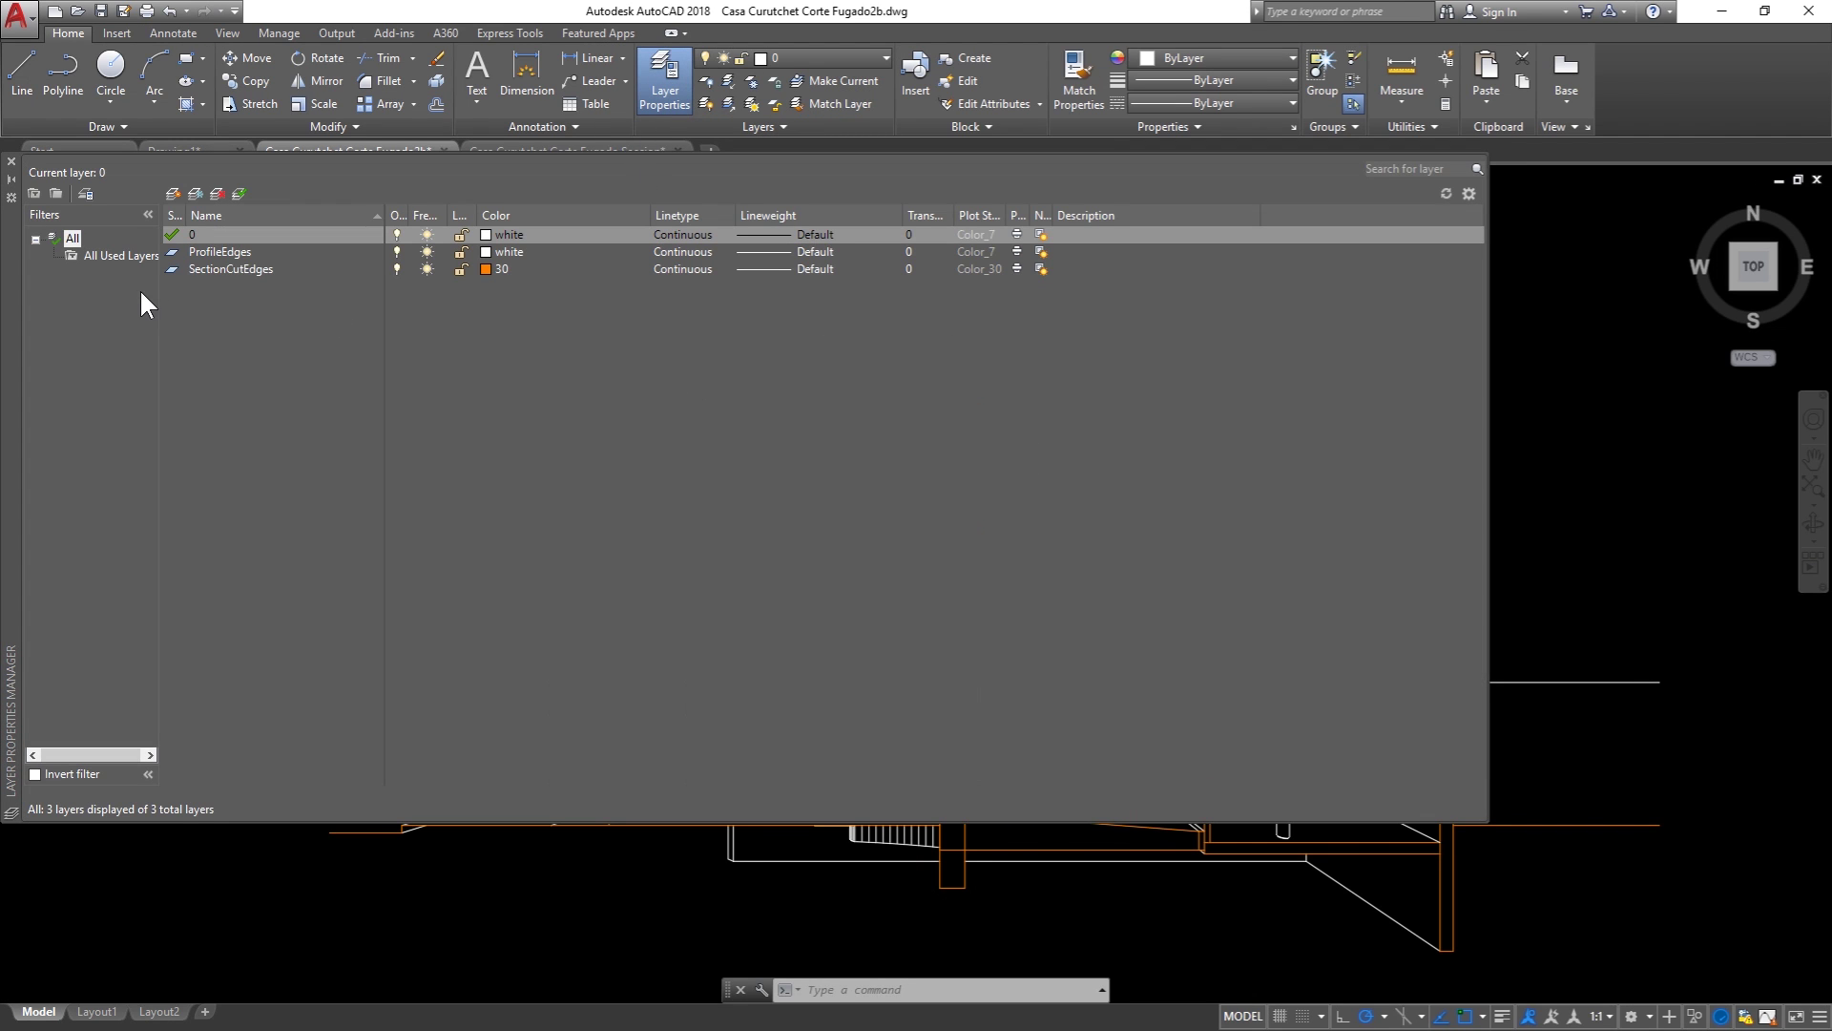
pyautogui.click(209, 272)
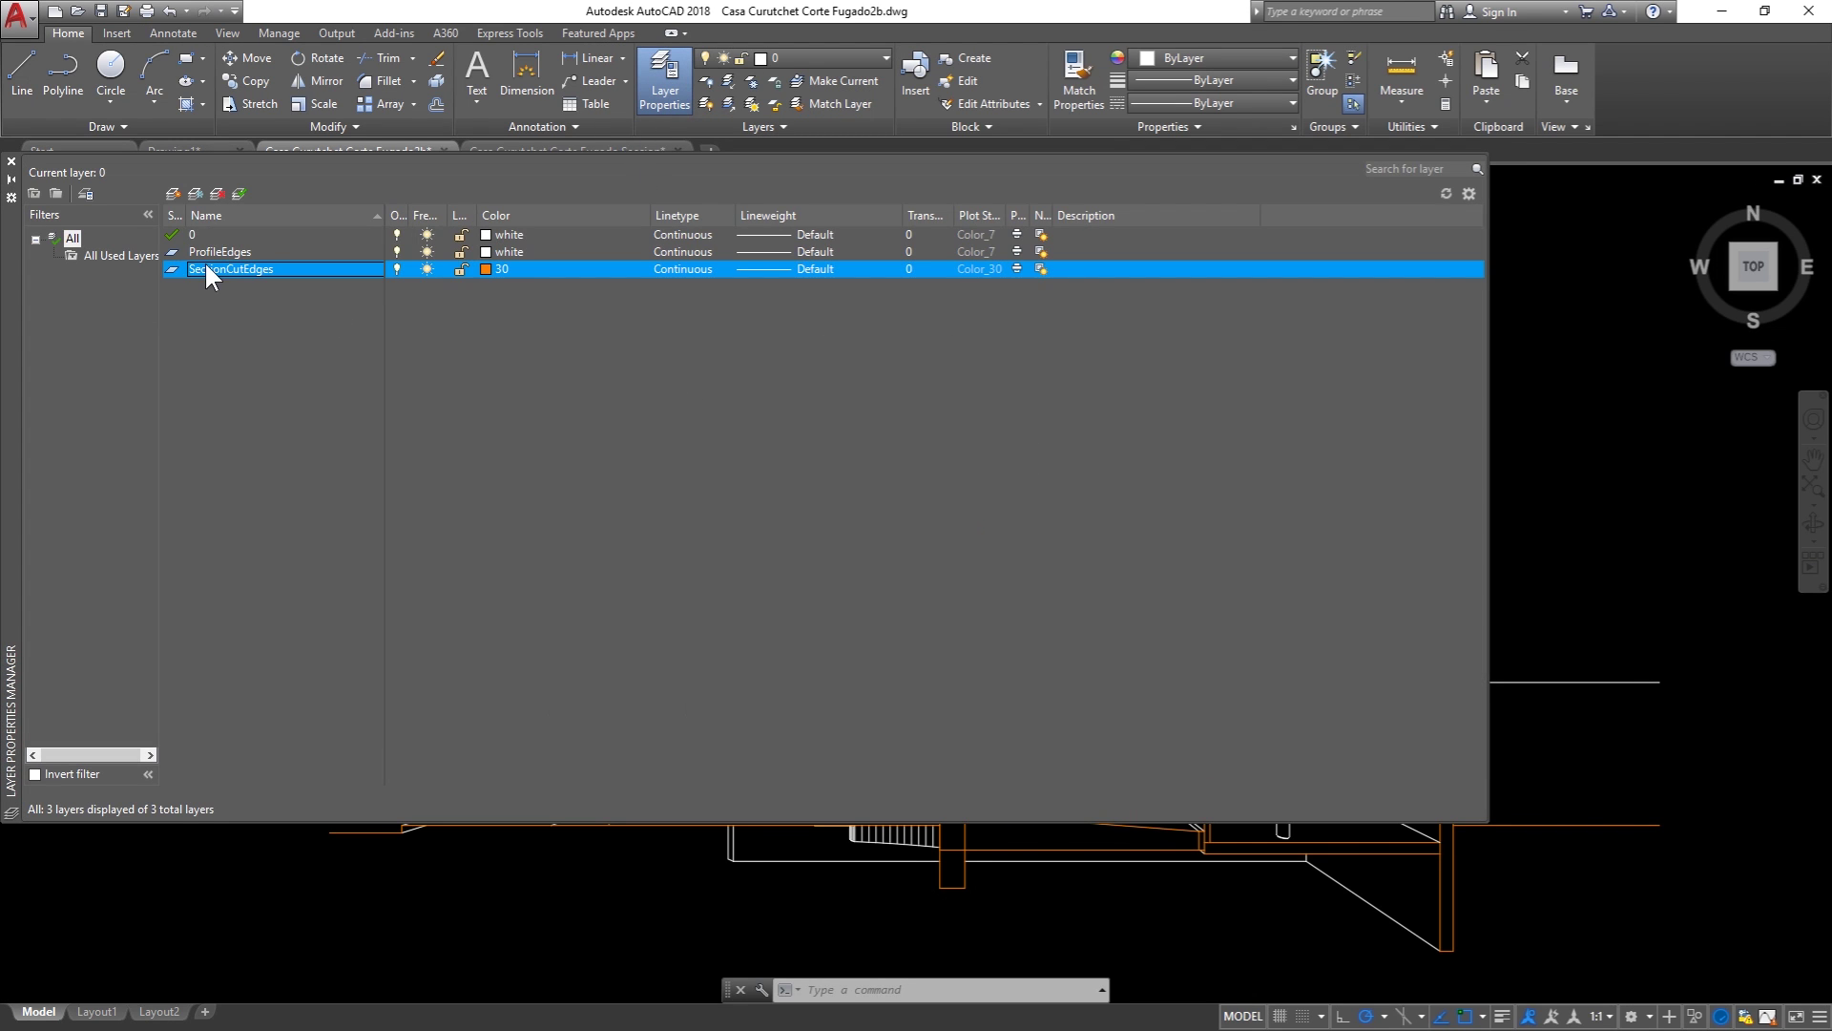
pyautogui.click(771, 267)
pyautogui.scroll(-2, 809, 373)
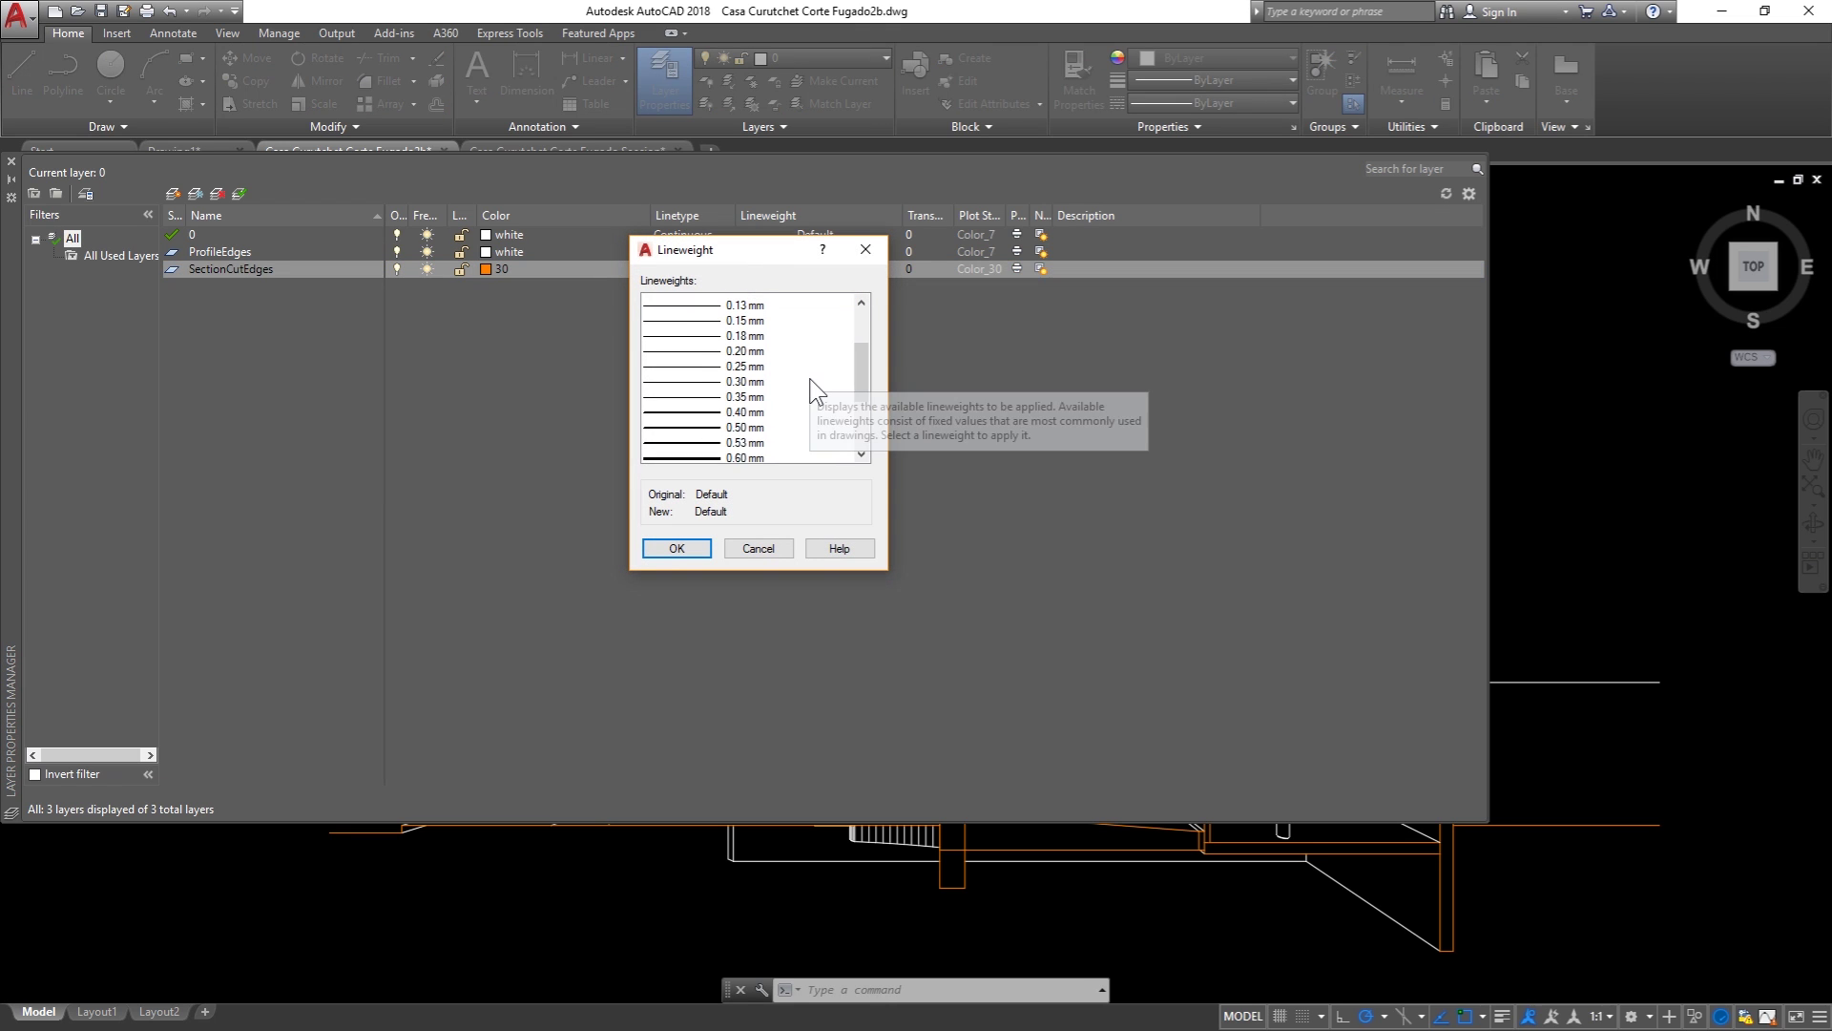
pyautogui.click(690, 364)
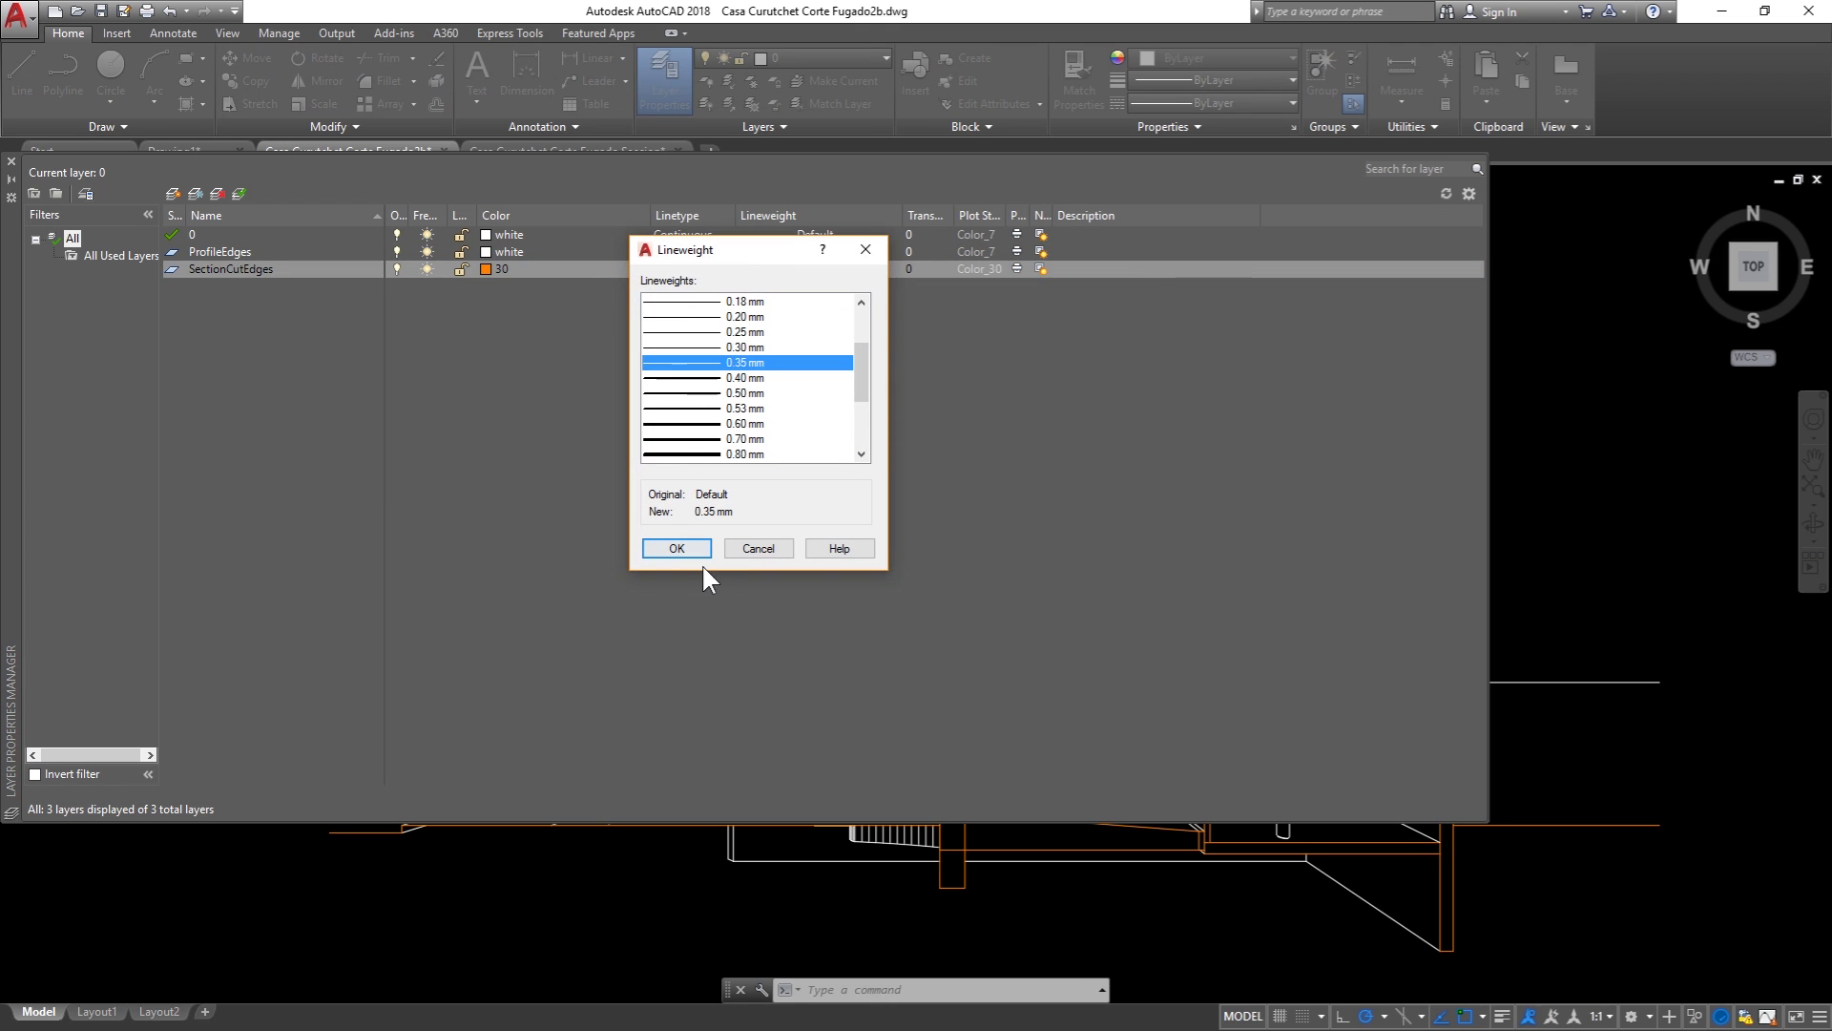
pyautogui.click(676, 548)
pyautogui.click(12, 160)
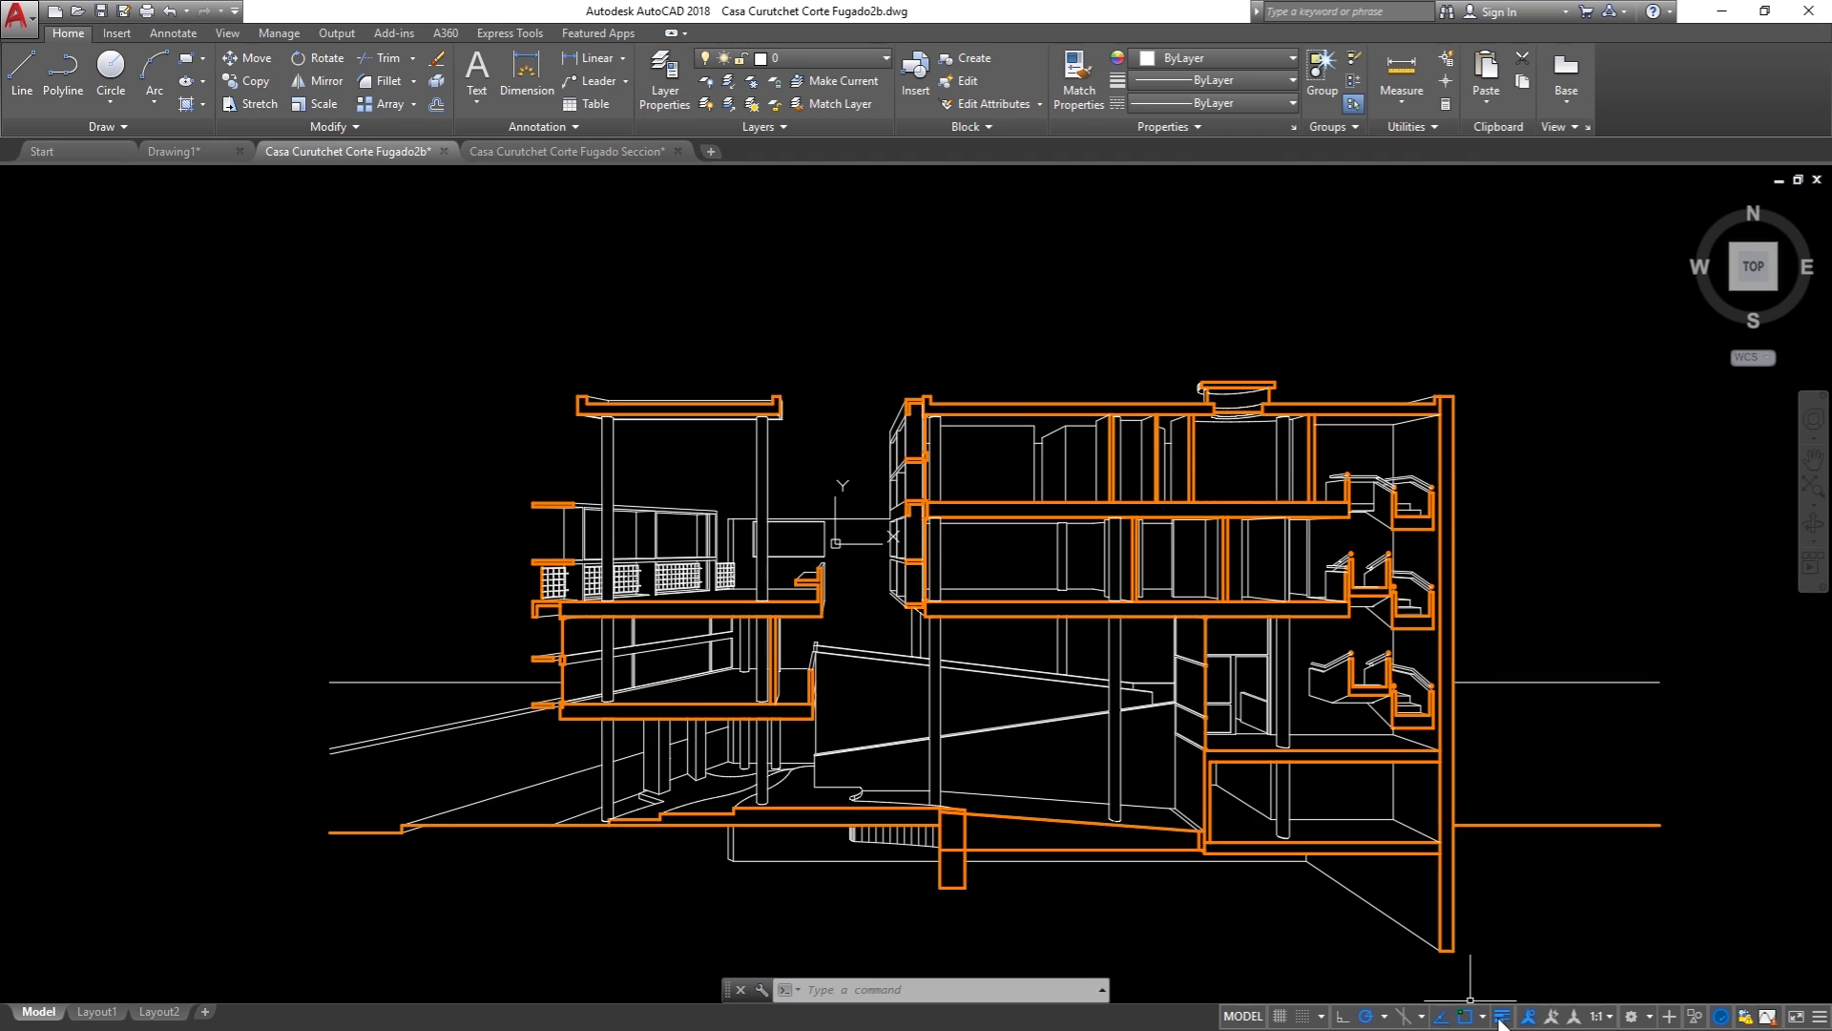
pyautogui.moveTo(430, 668); pyautogui.dragTo(425, 620, button='middle')
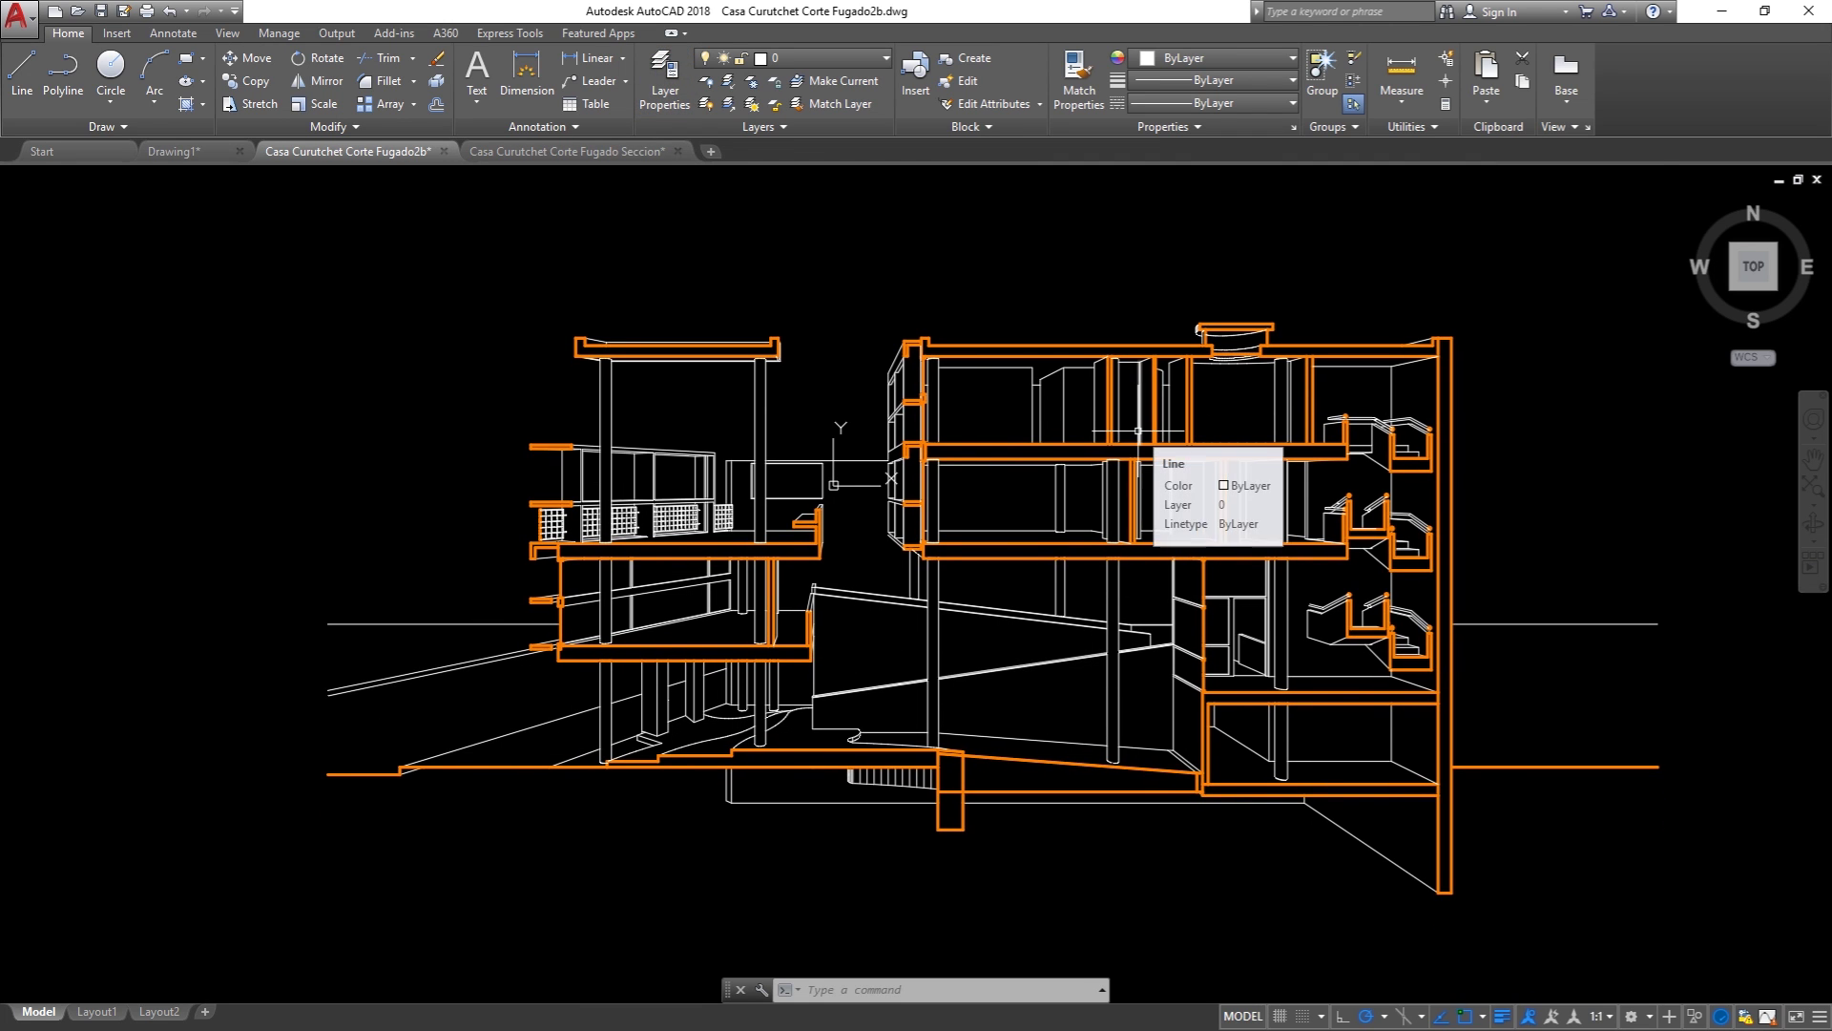
# Step: Toggle the ProfileEdges layer off and back on, then open the Layer Properties Manager
pyautogui.click(819, 56)
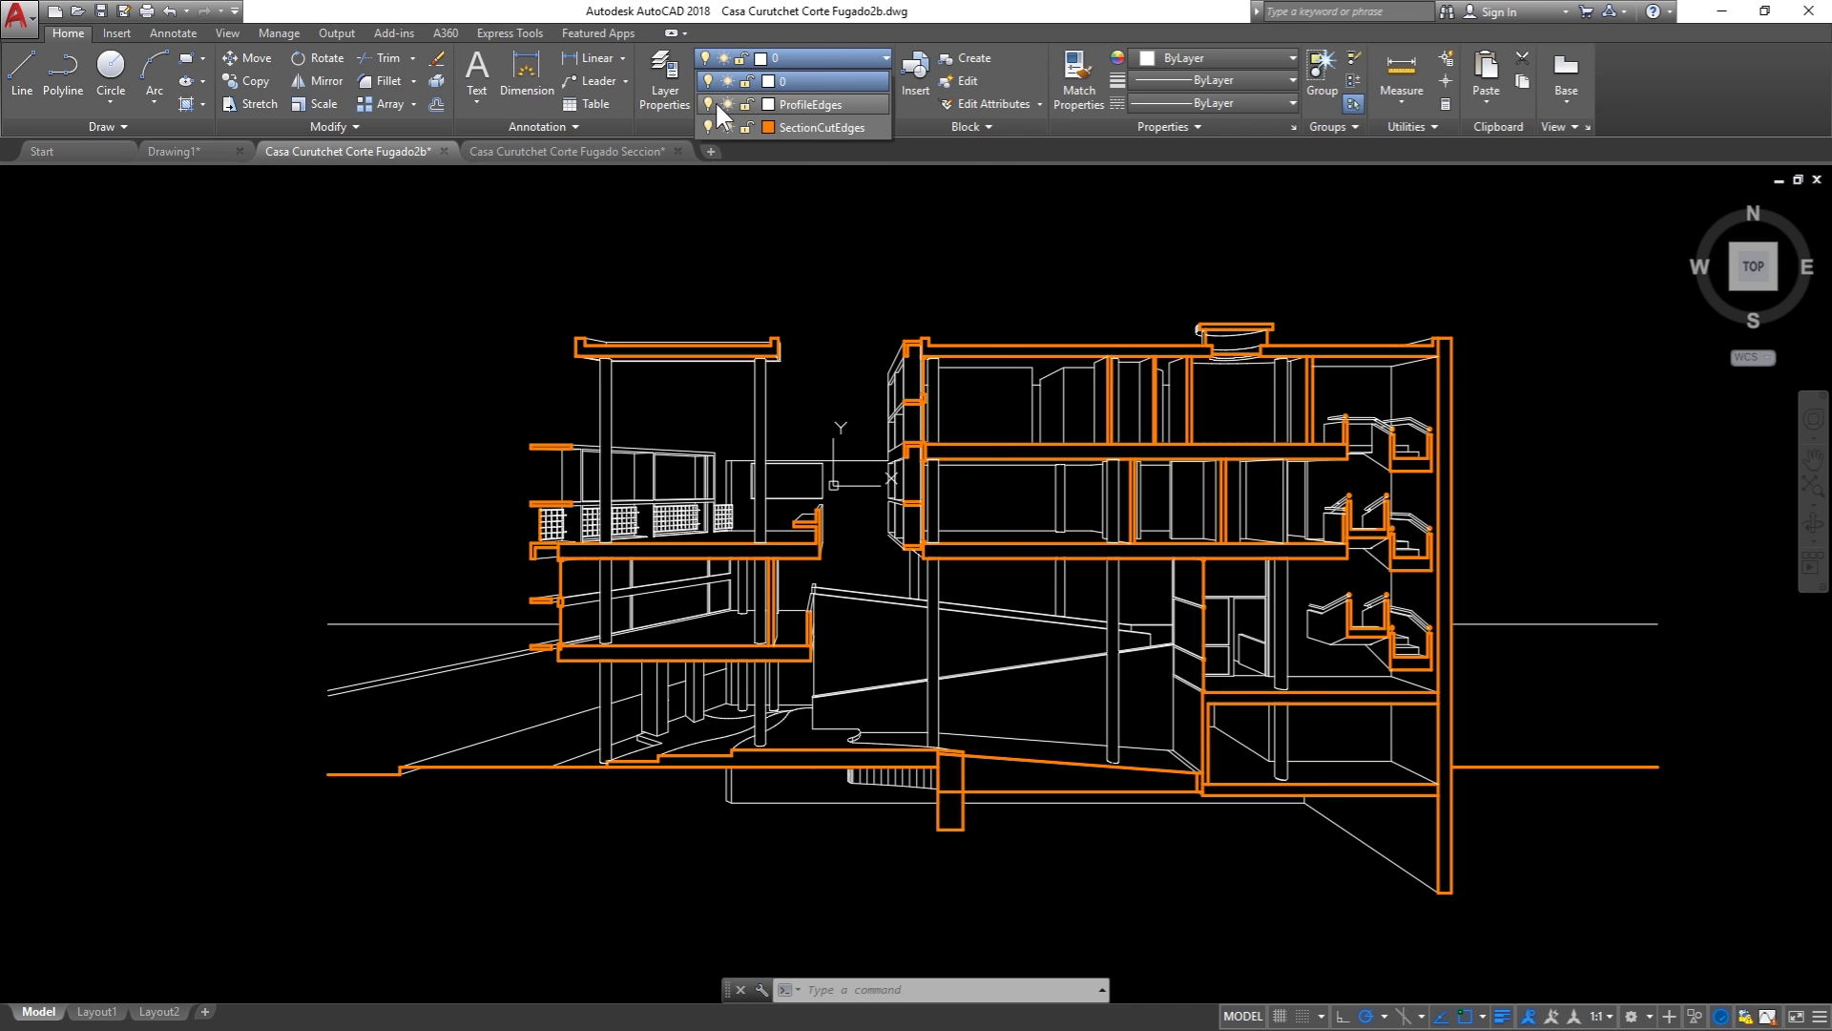
pyautogui.click(707, 101)
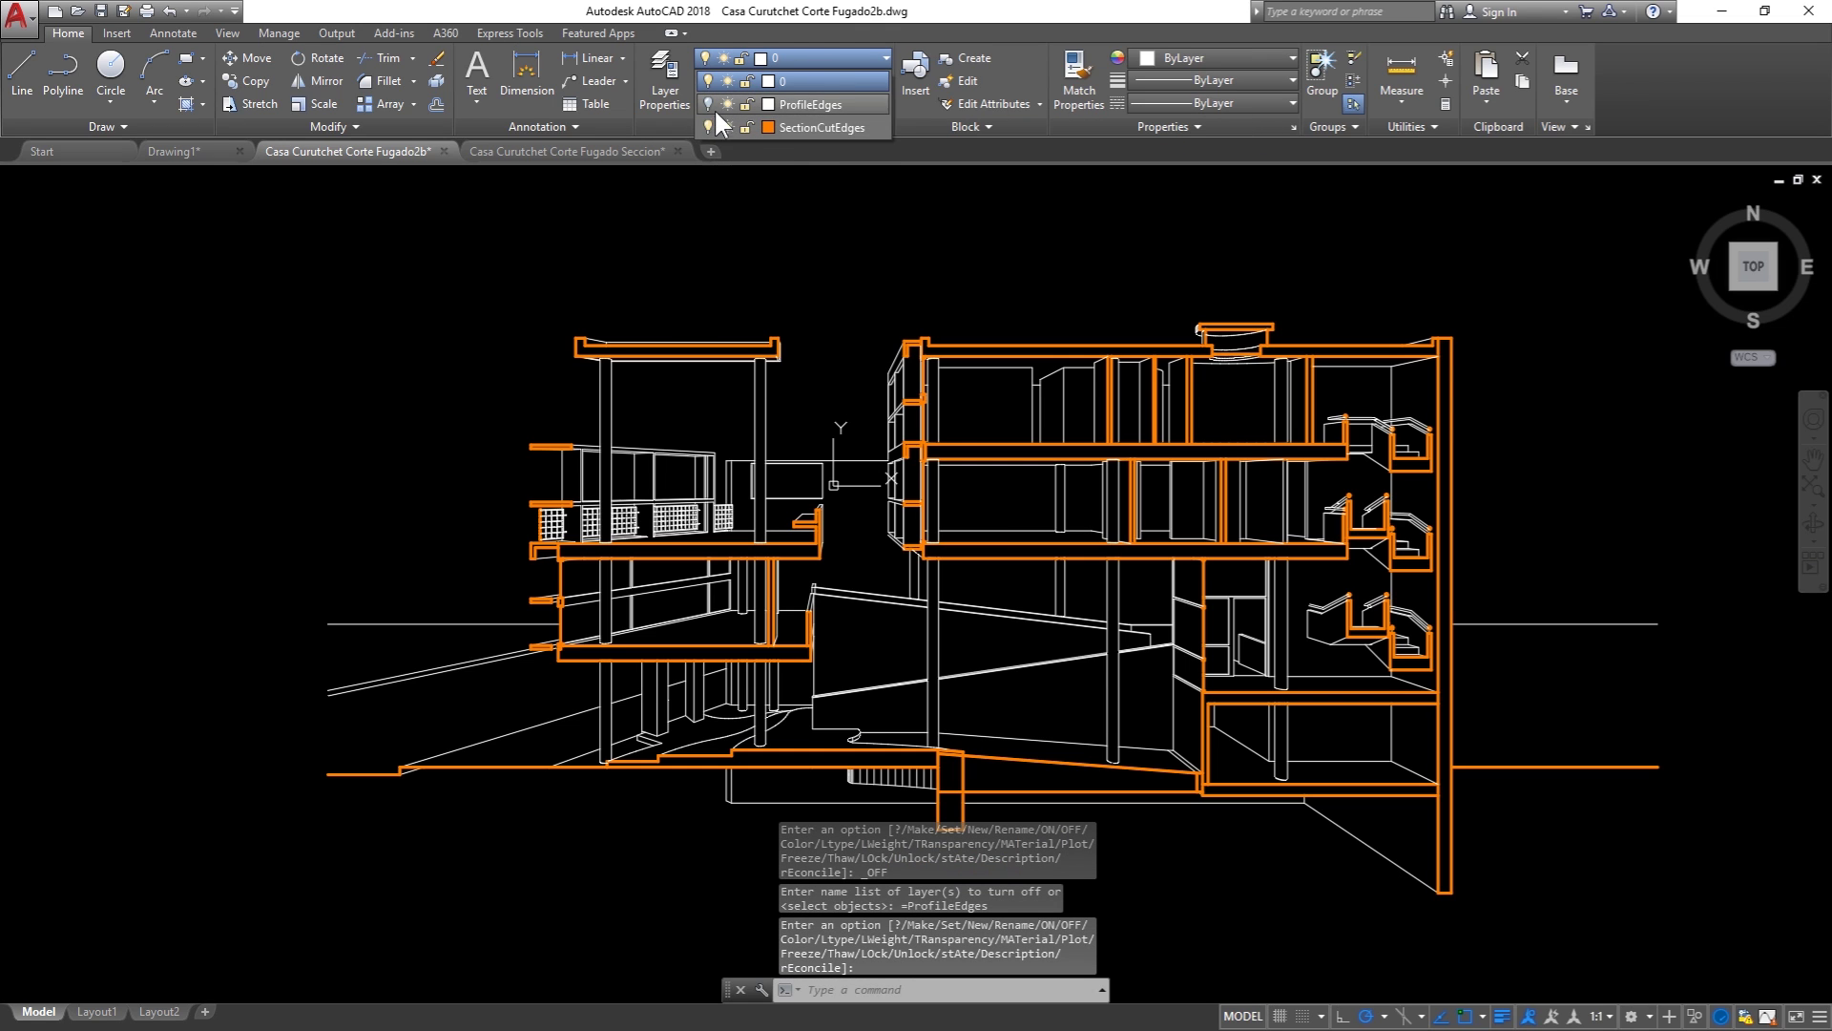
pyautogui.click(710, 101)
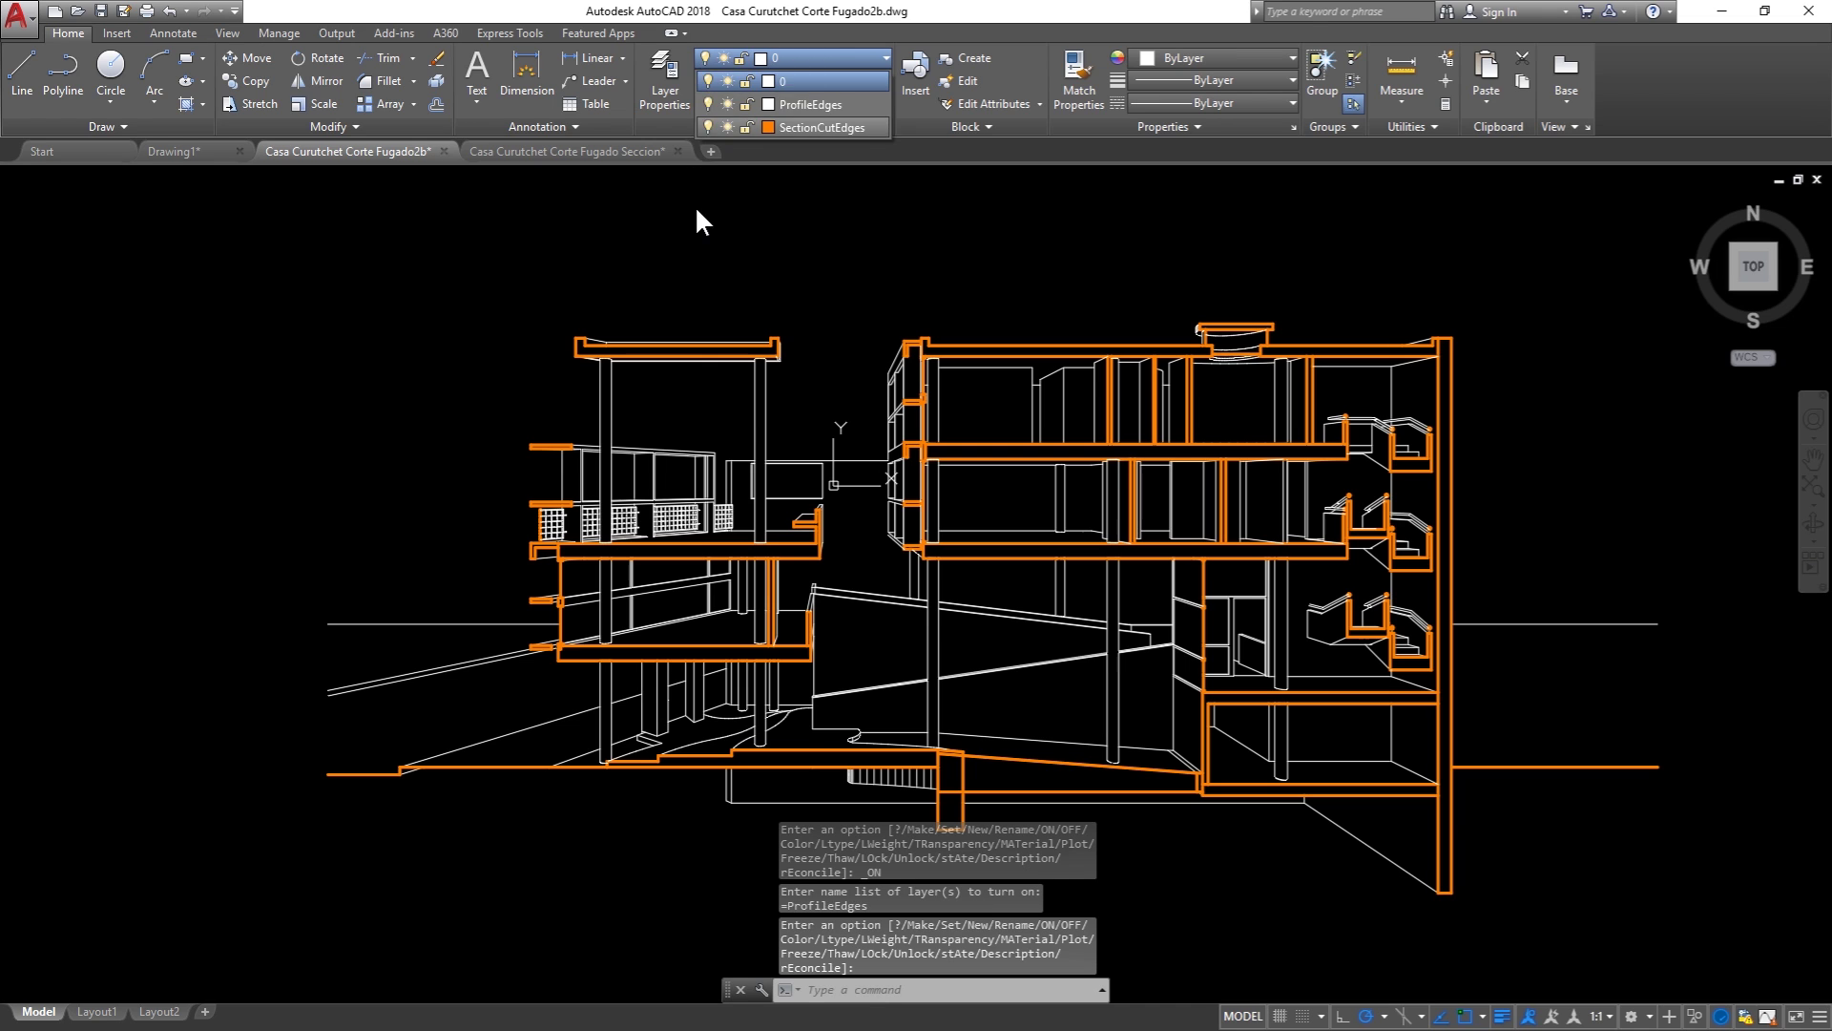
pyautogui.click(668, 86)
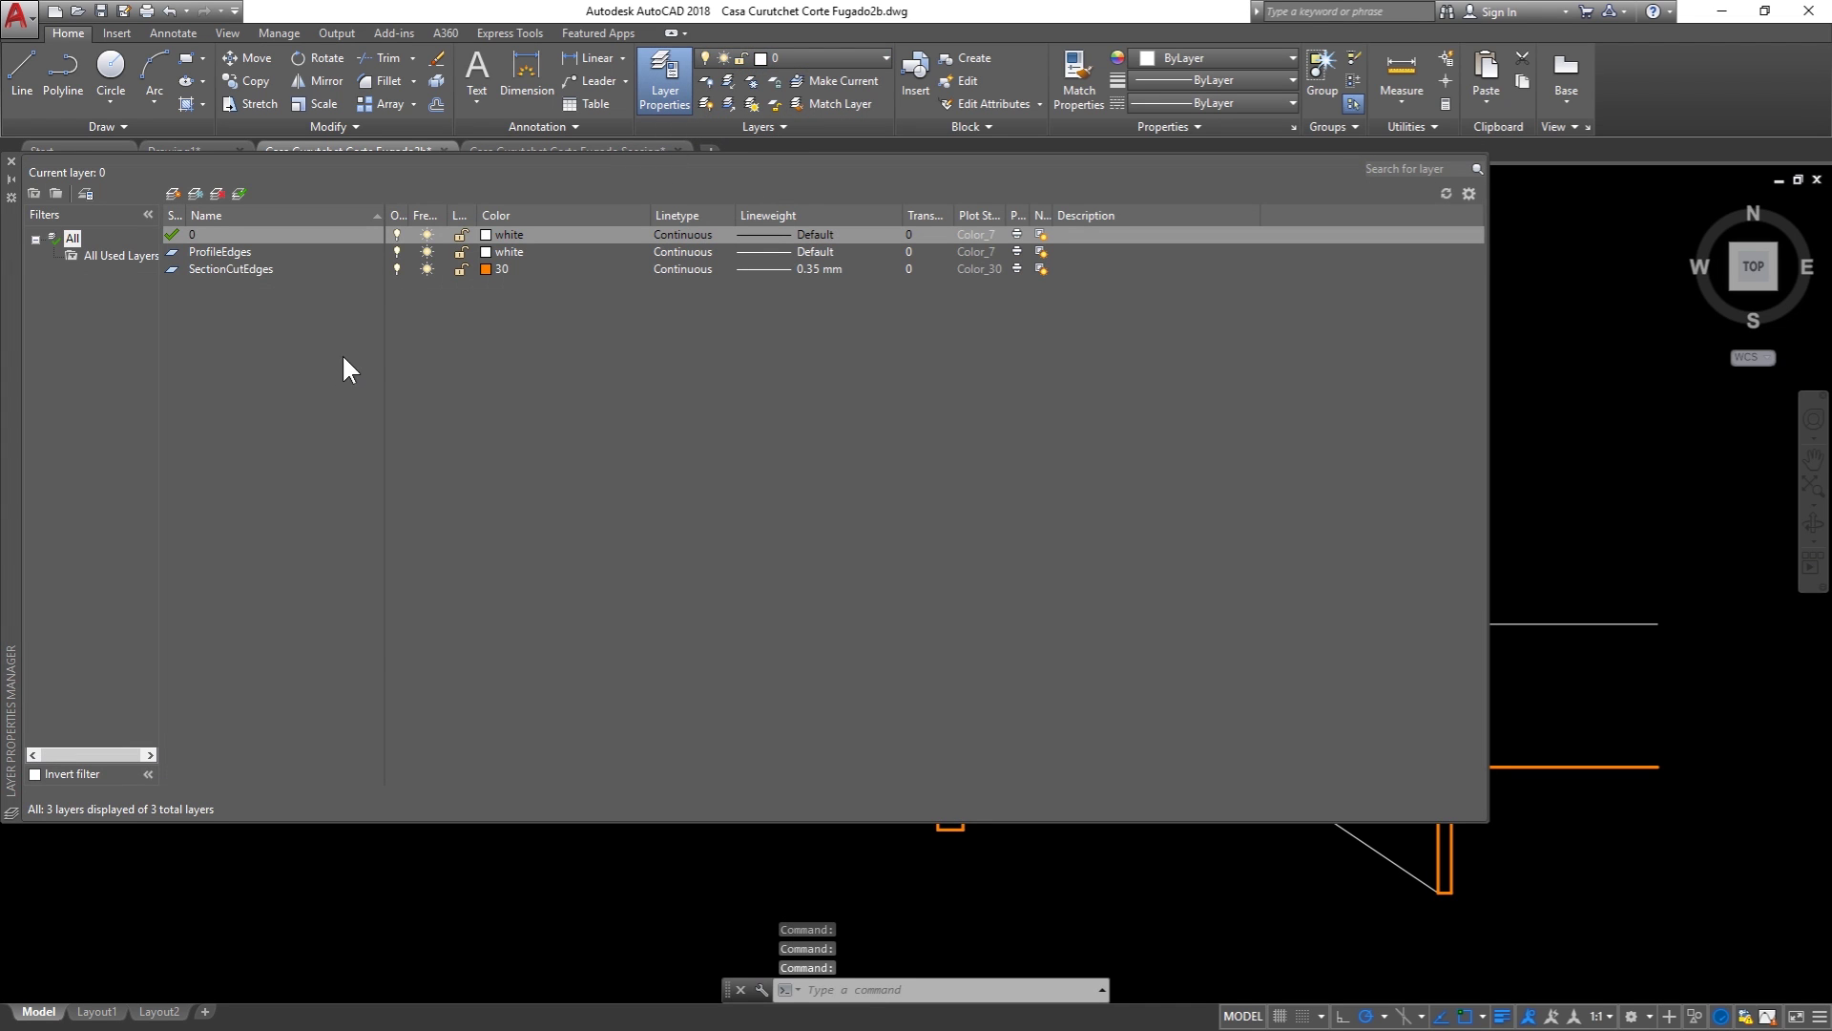
# Step: Remove the ProfileEdges layer in Layer Properties Manager, dismissing the Layer - Not Deleted warning
pyautogui.click(224, 253)
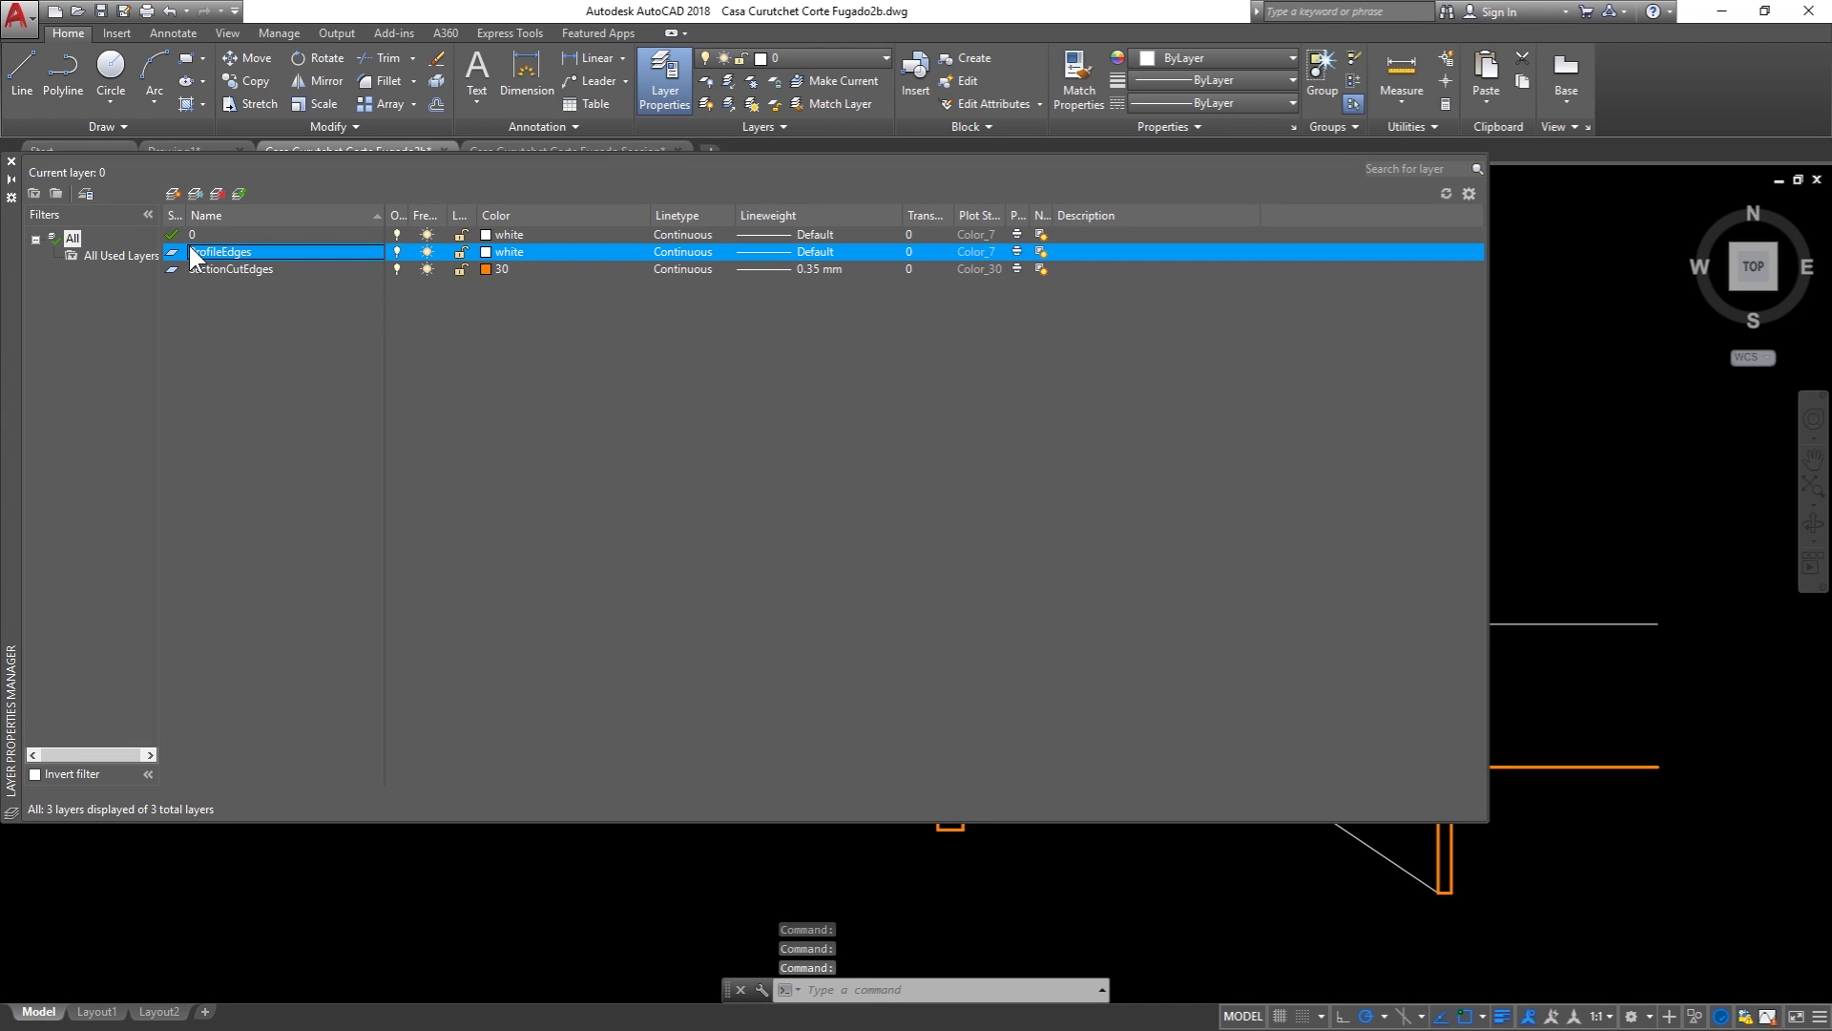
pyautogui.click(217, 193)
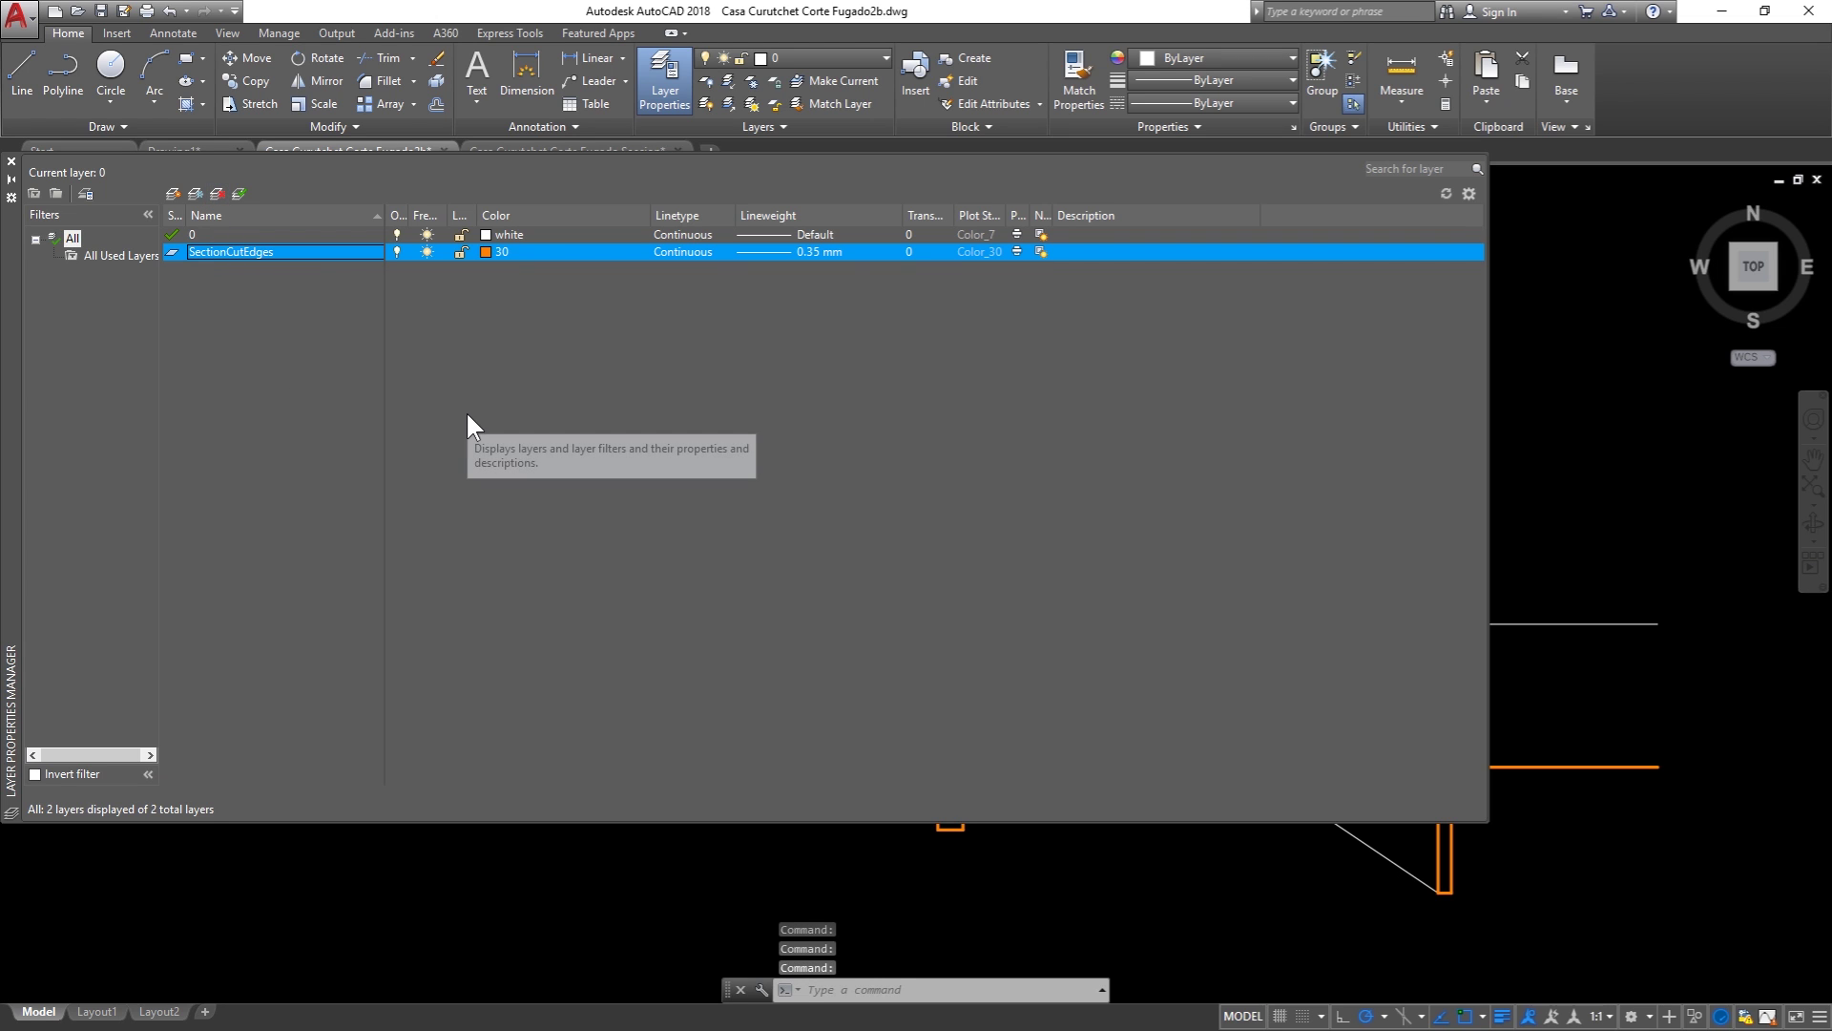
pyautogui.click(216, 189)
pyautogui.click(1026, 561)
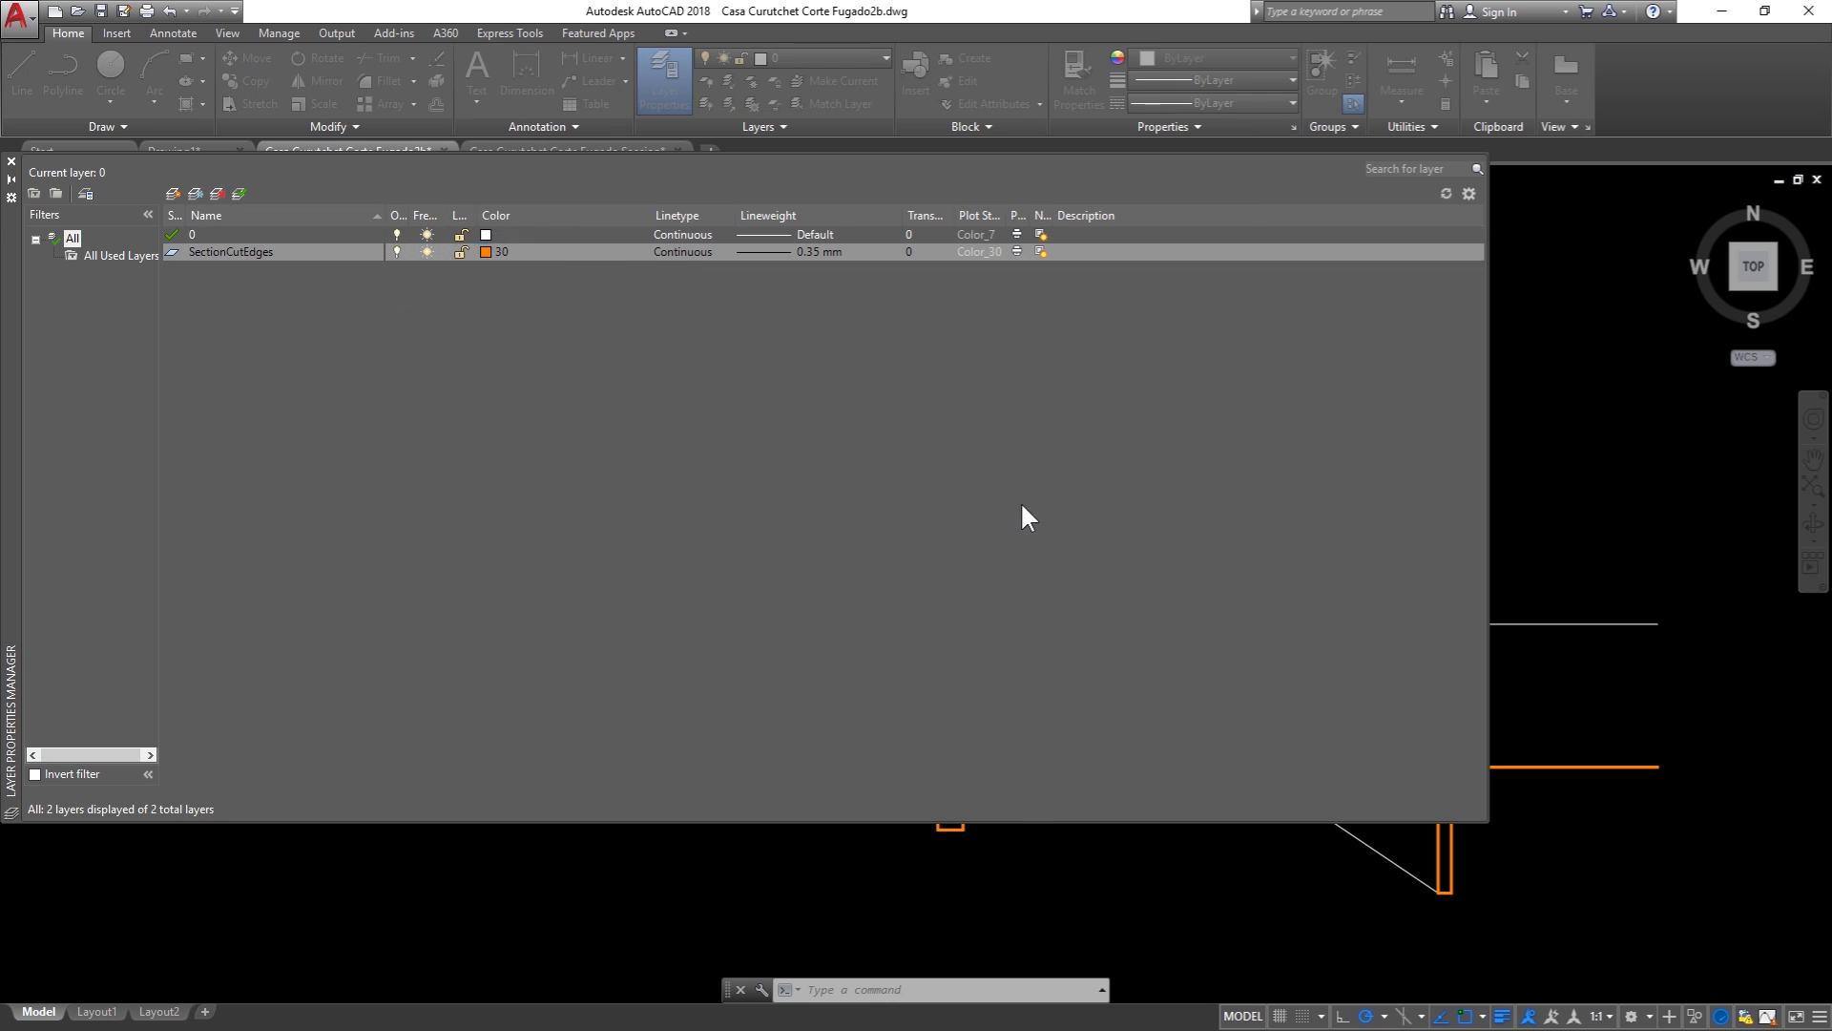
pyautogui.click(10, 162)
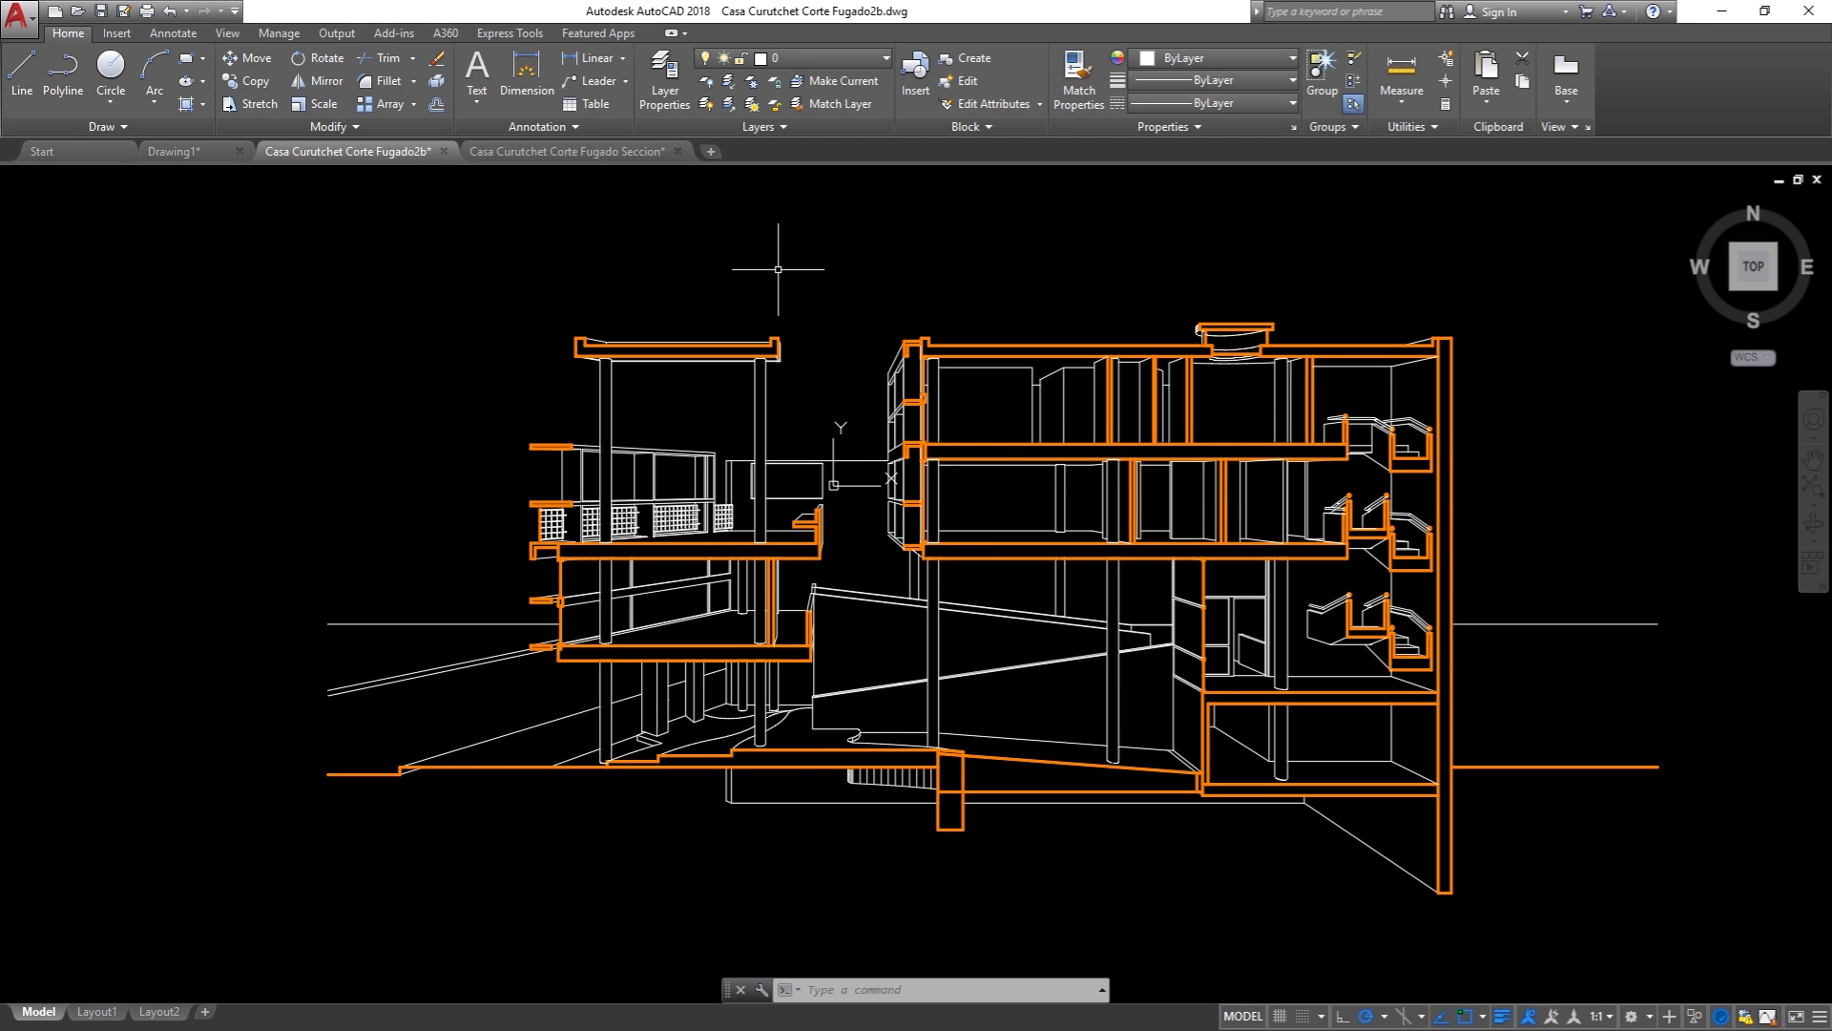
# Step: Switch off the SectionCutEdges layer to hide the orange cut outlines
pyautogui.click(807, 55)
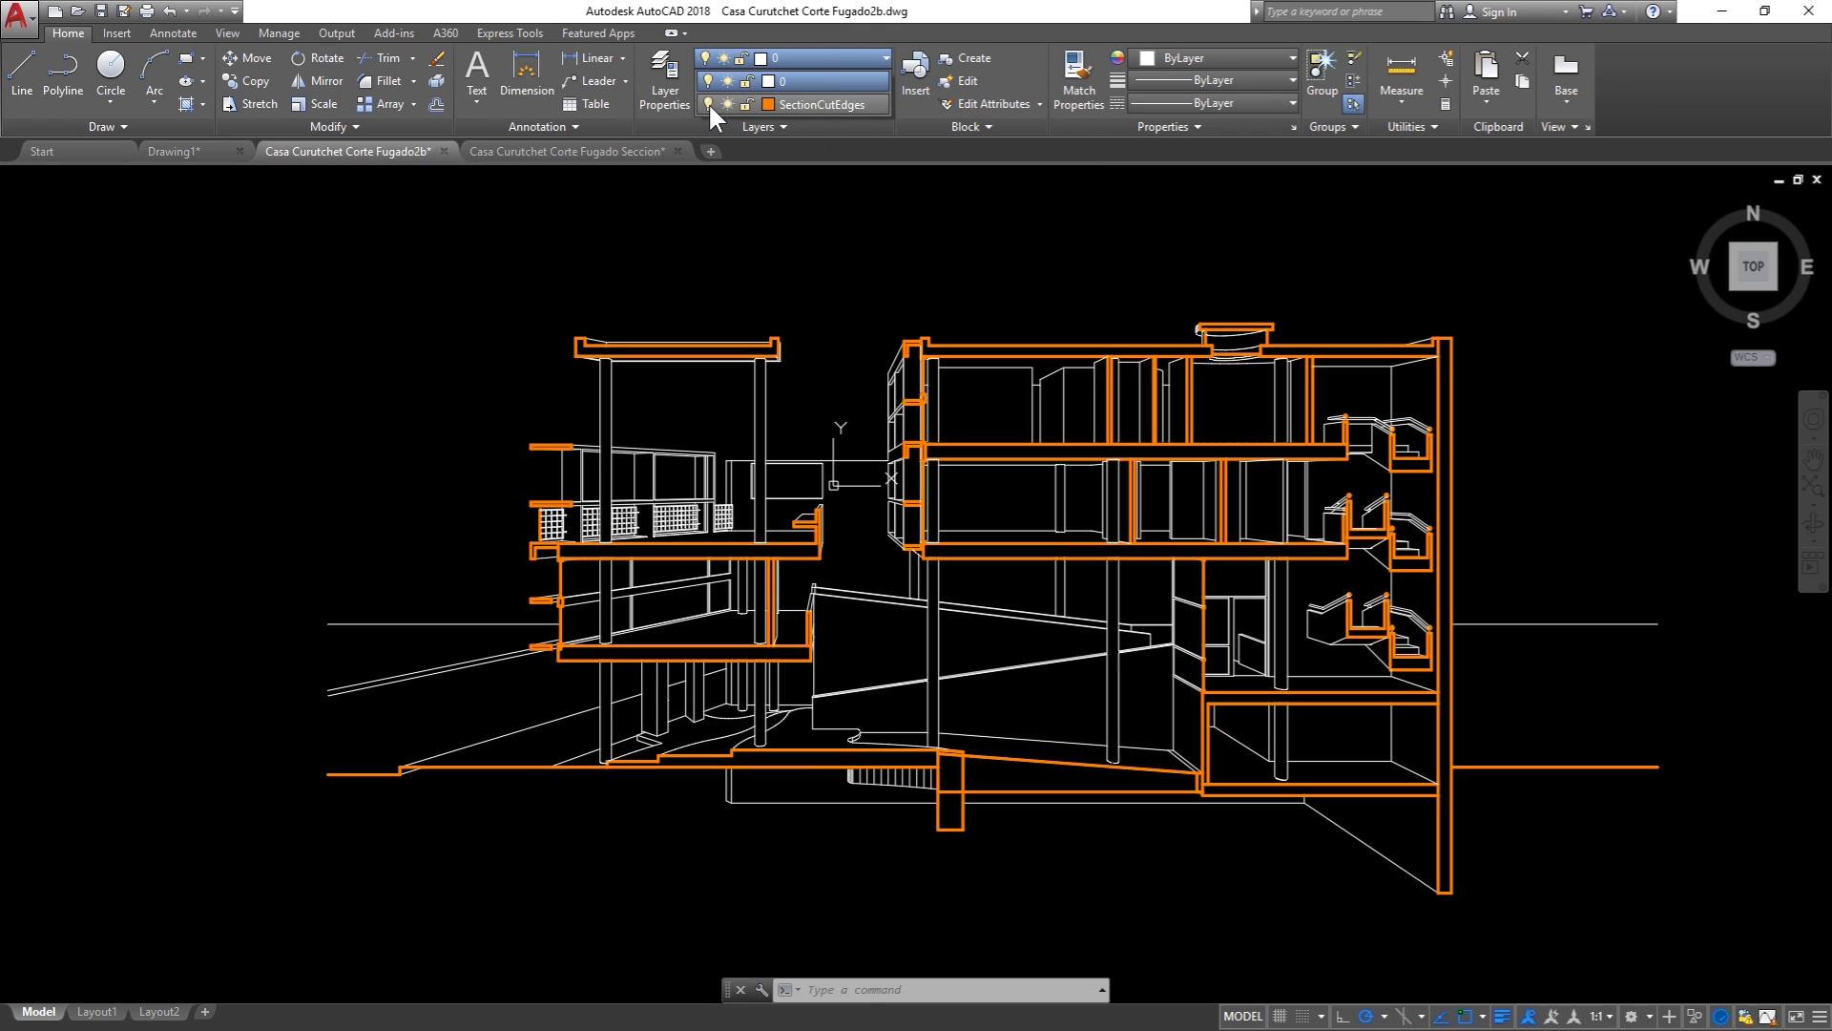
pyautogui.click(706, 102)
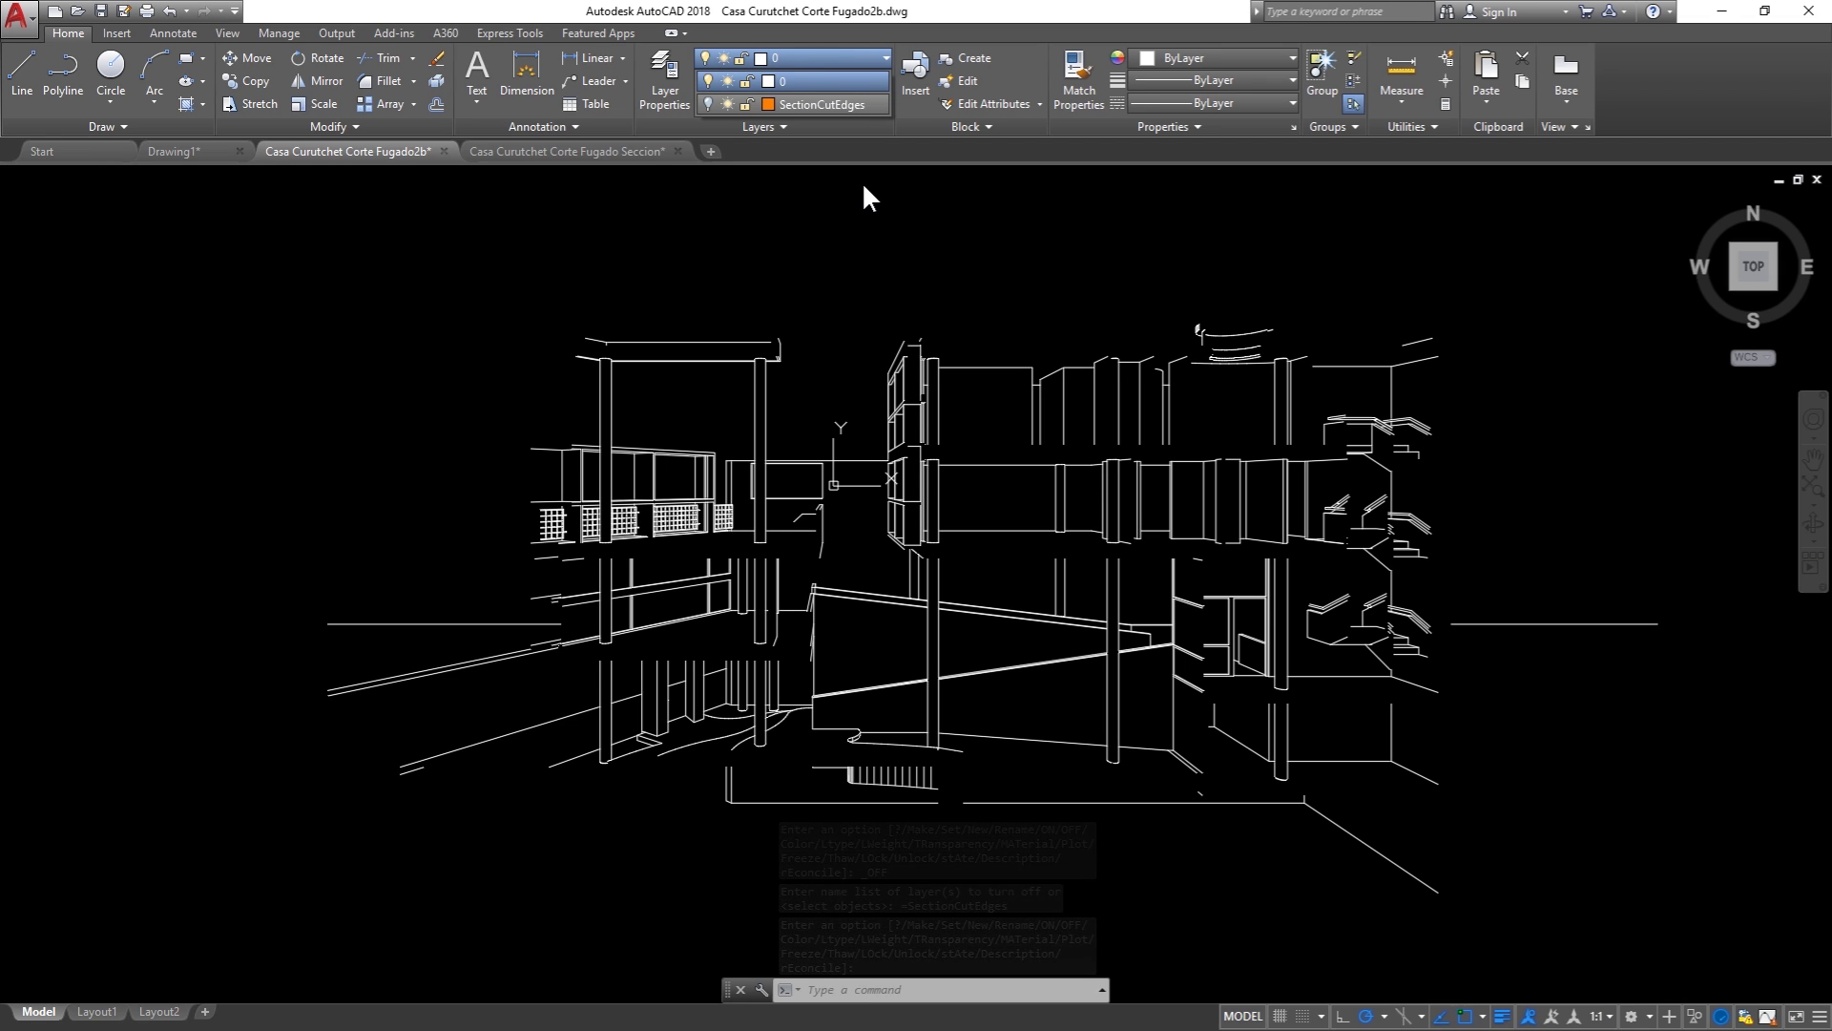
pyautogui.click(838, 210)
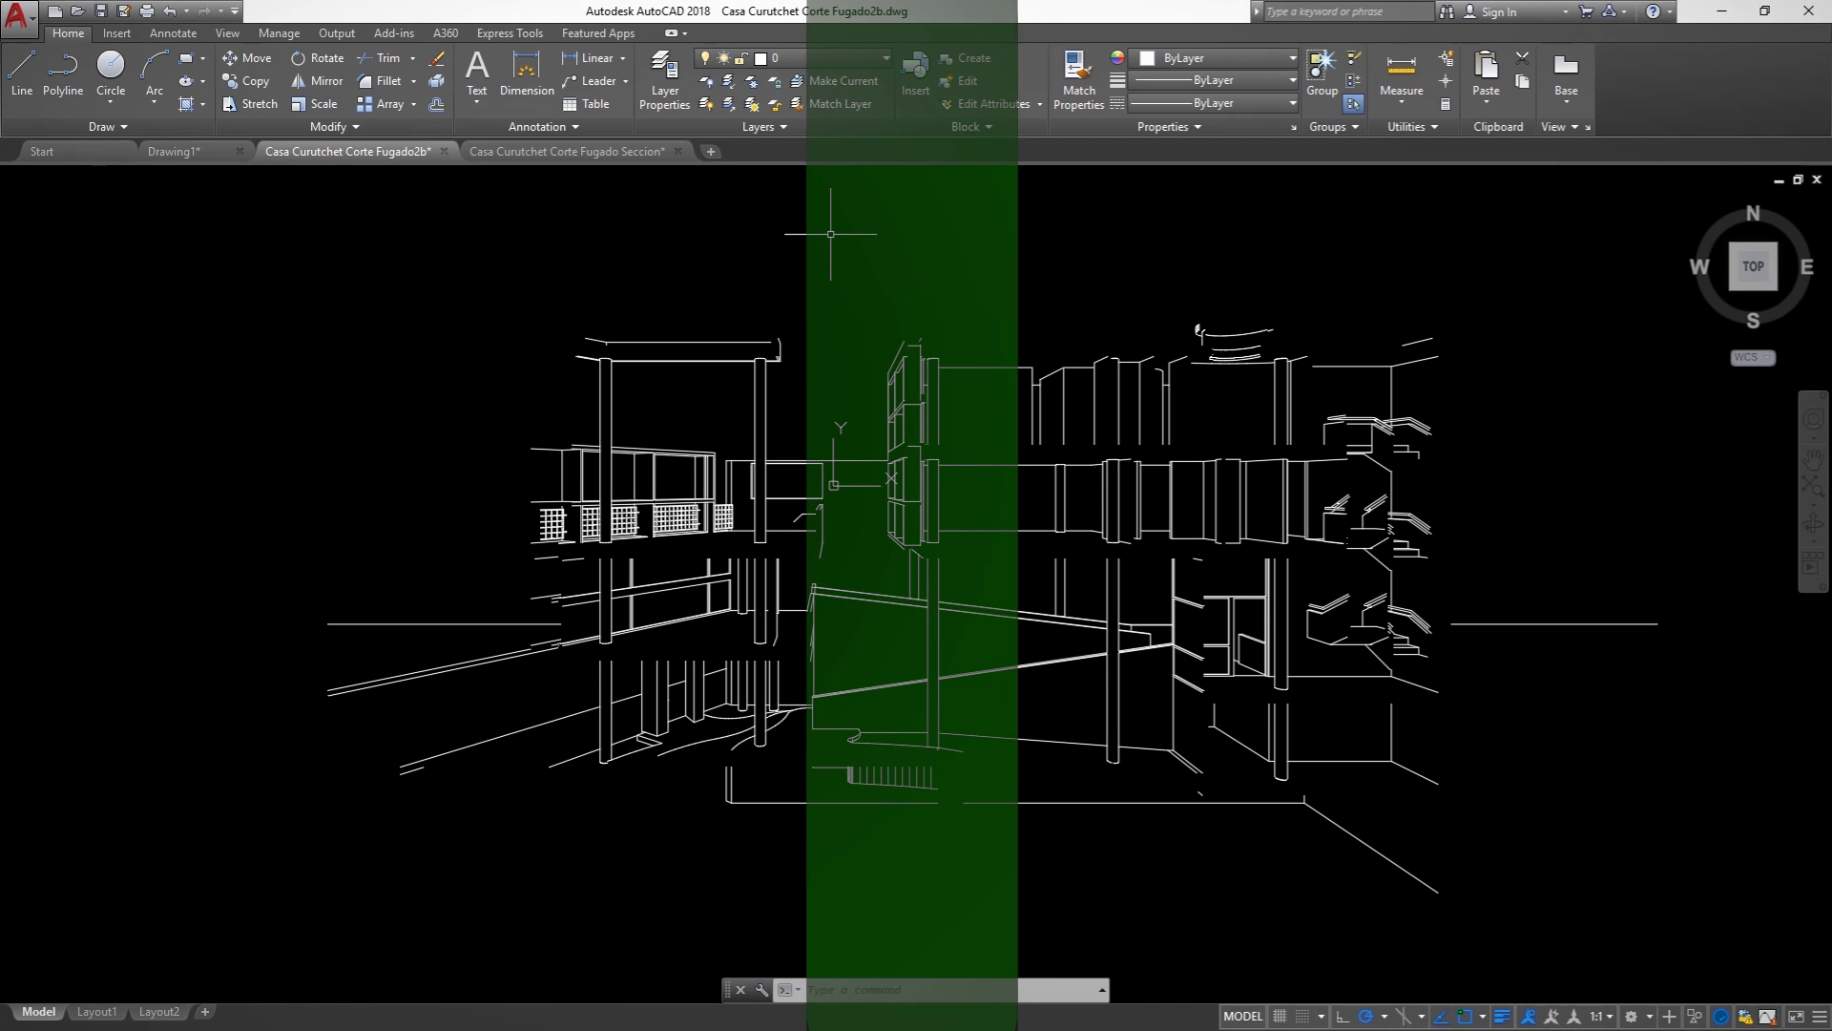
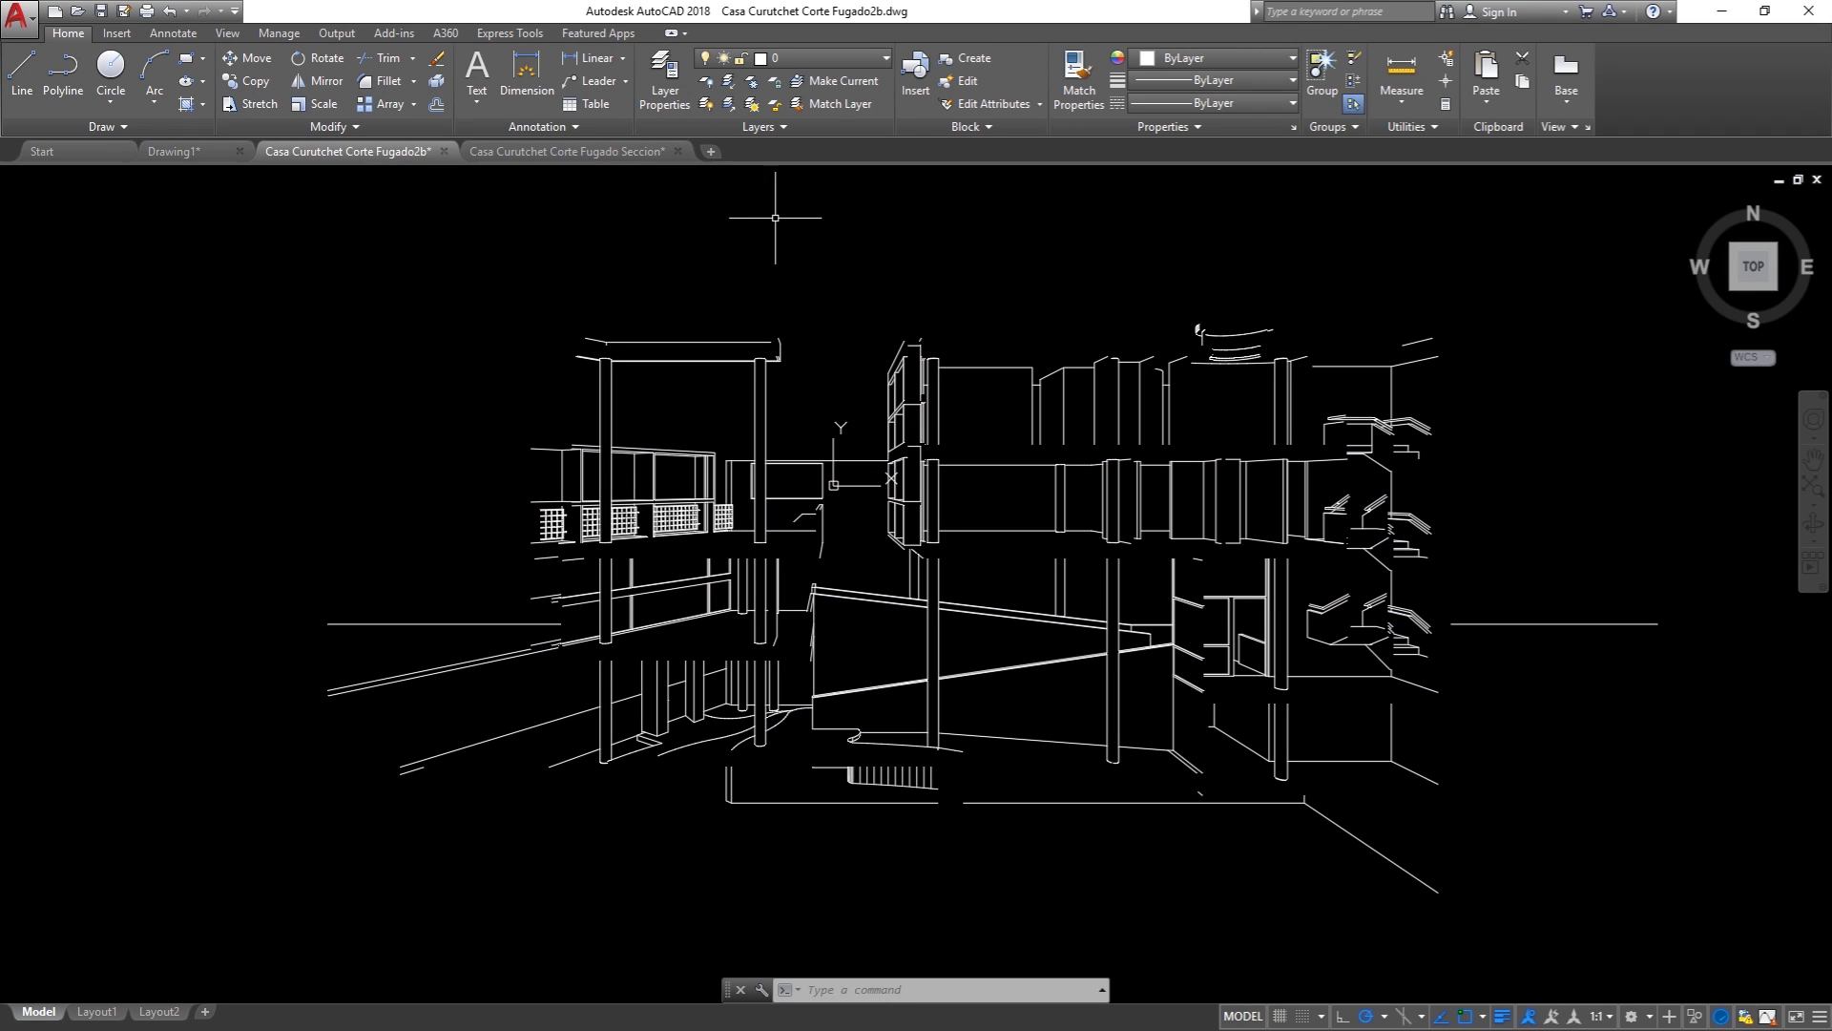
# Step: In Layer Properties, create layer Vista in colour 8 with a 0.13 mm lineweight
pyautogui.click(665, 87)
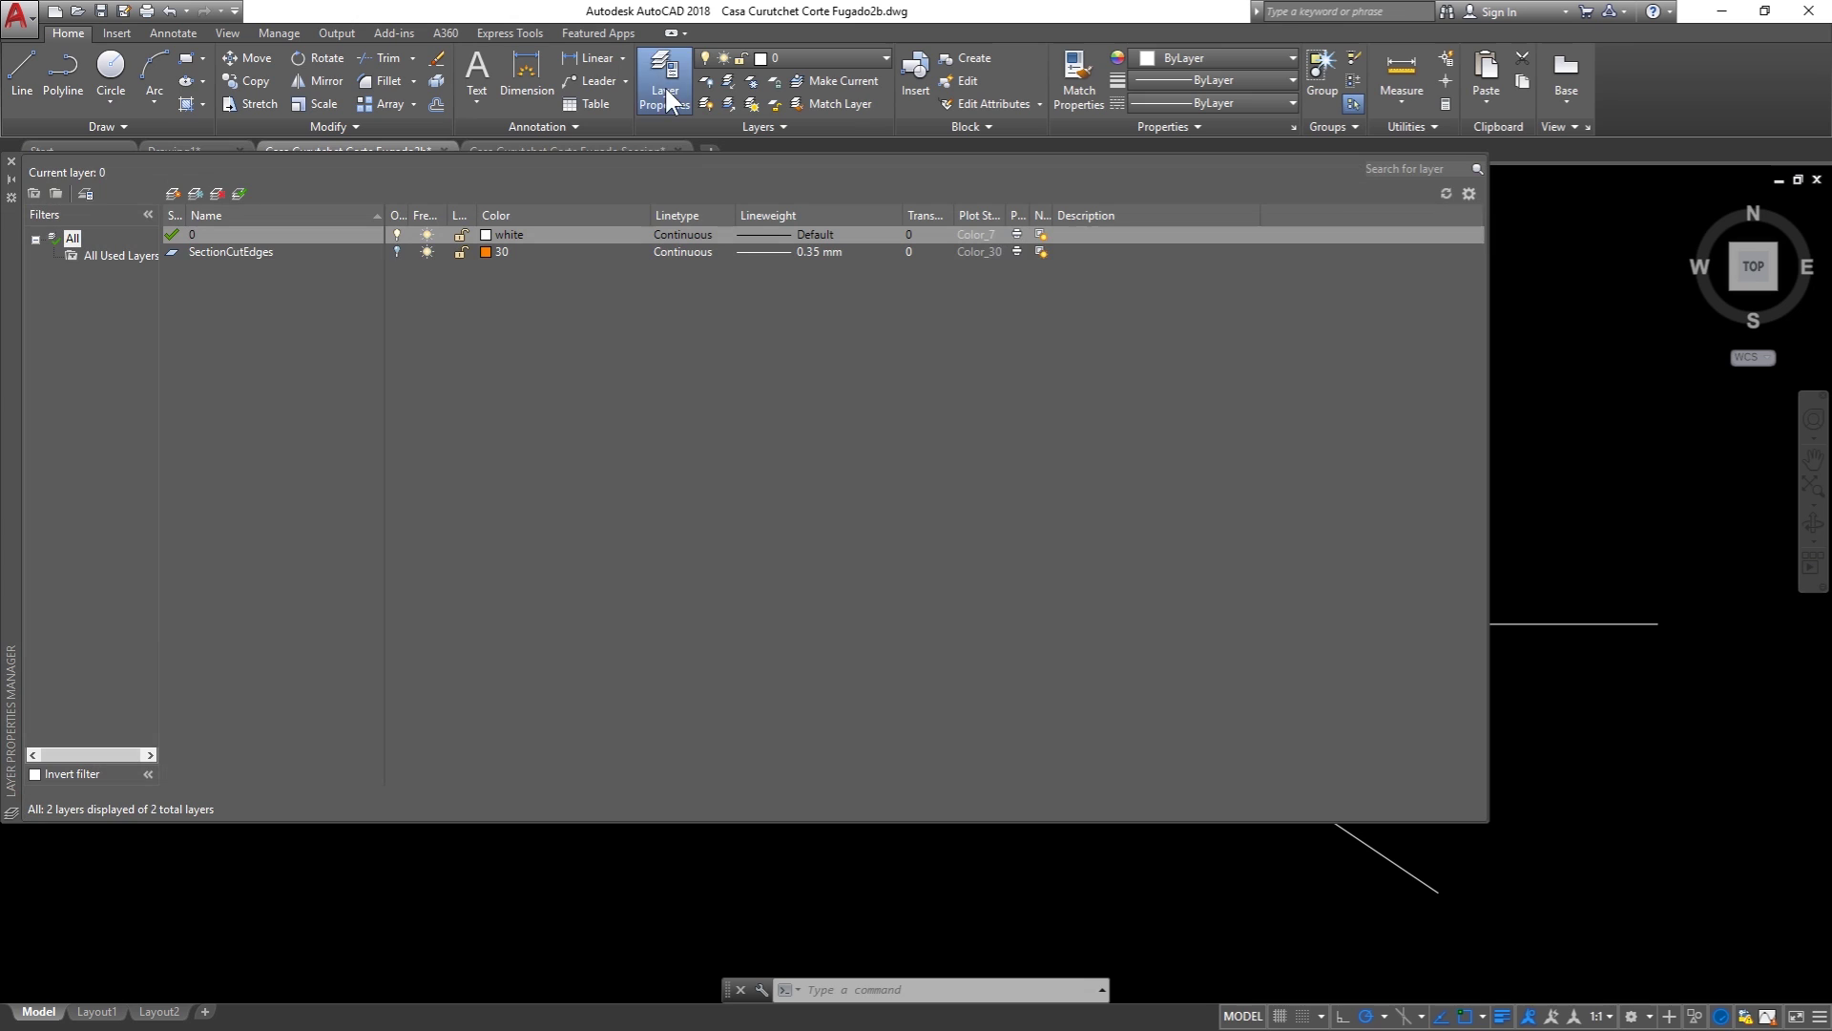
pyautogui.write('Vista')
pyautogui.click(872, 619)
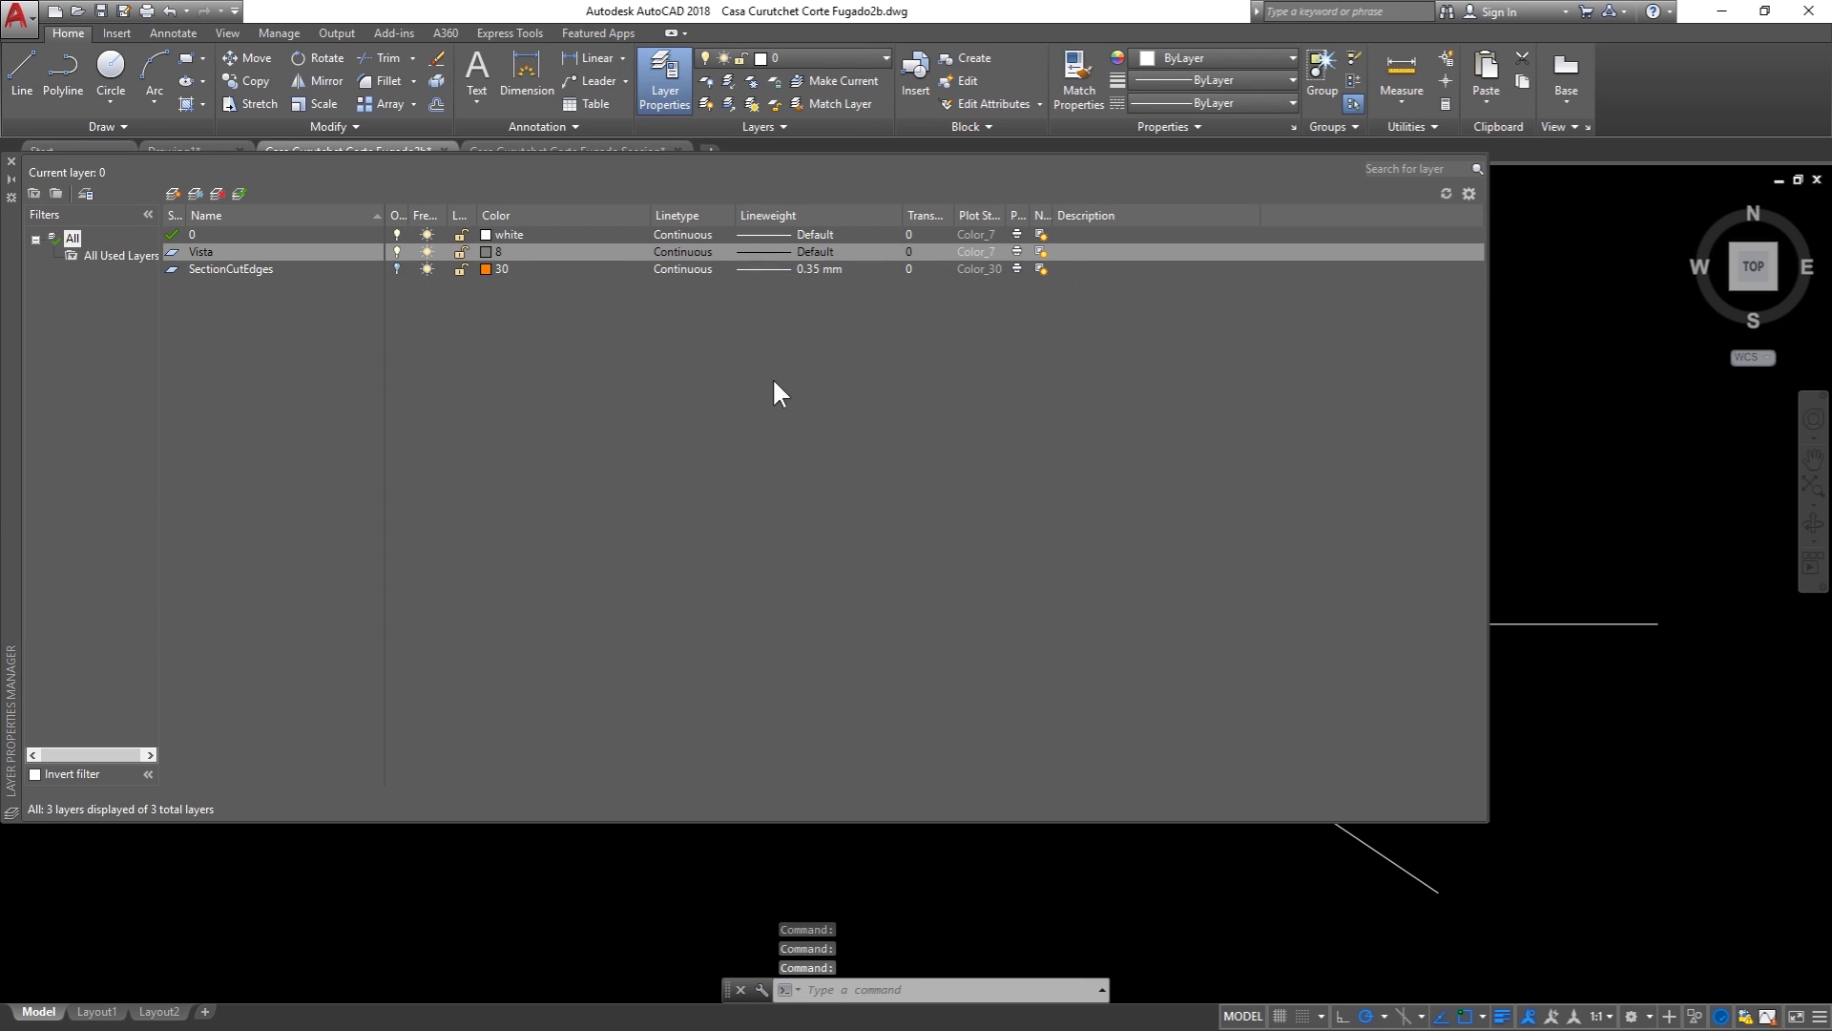
pyautogui.click(783, 251)
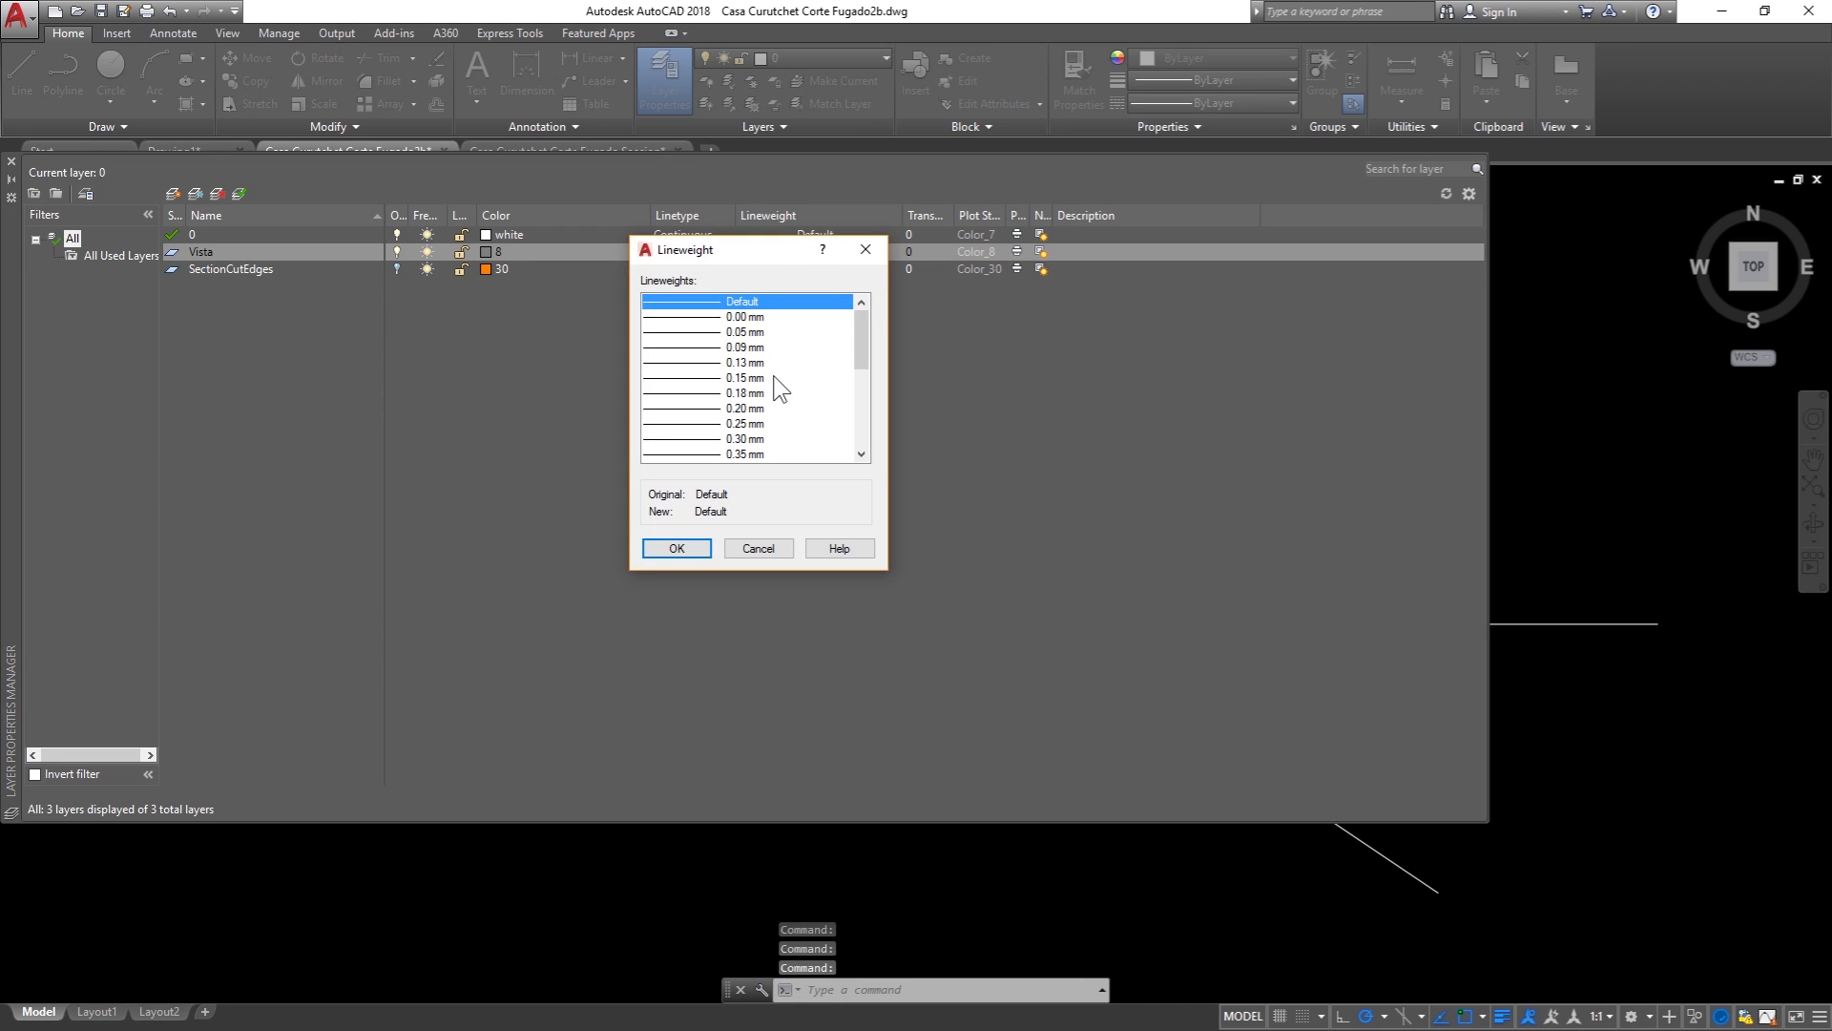
pyautogui.click(702, 363)
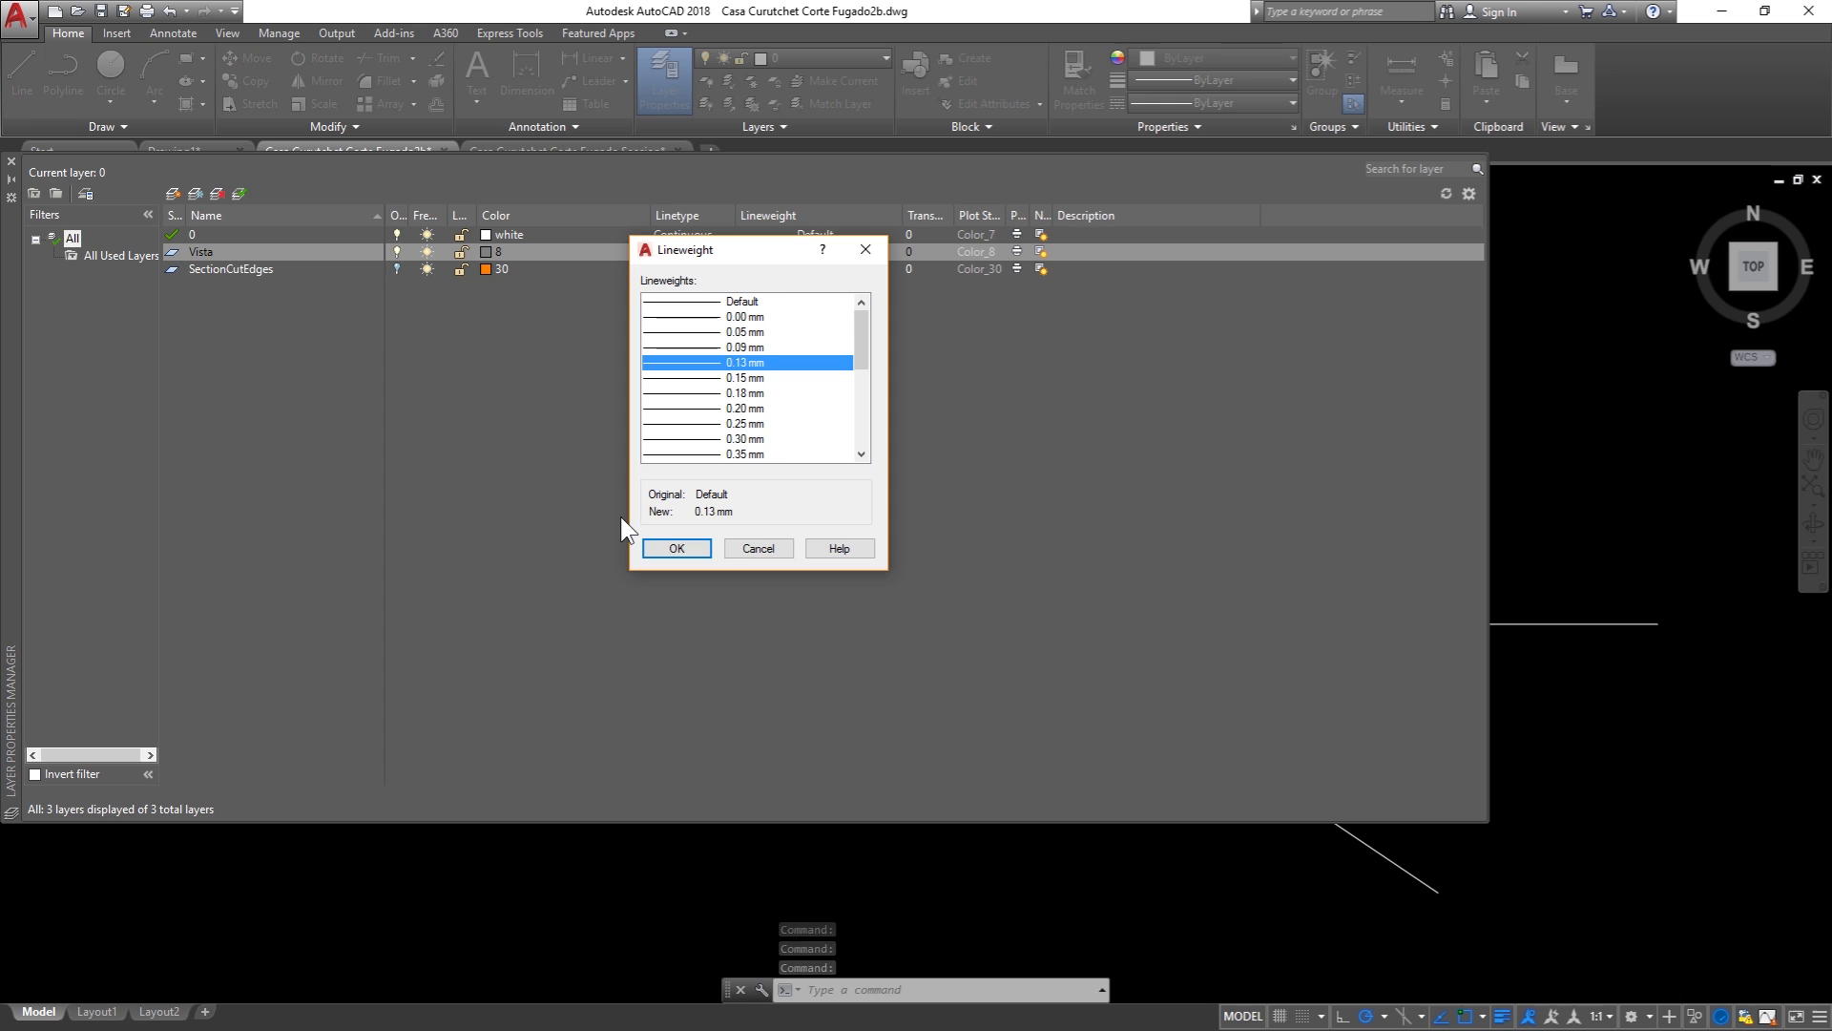
pyautogui.click(676, 548)
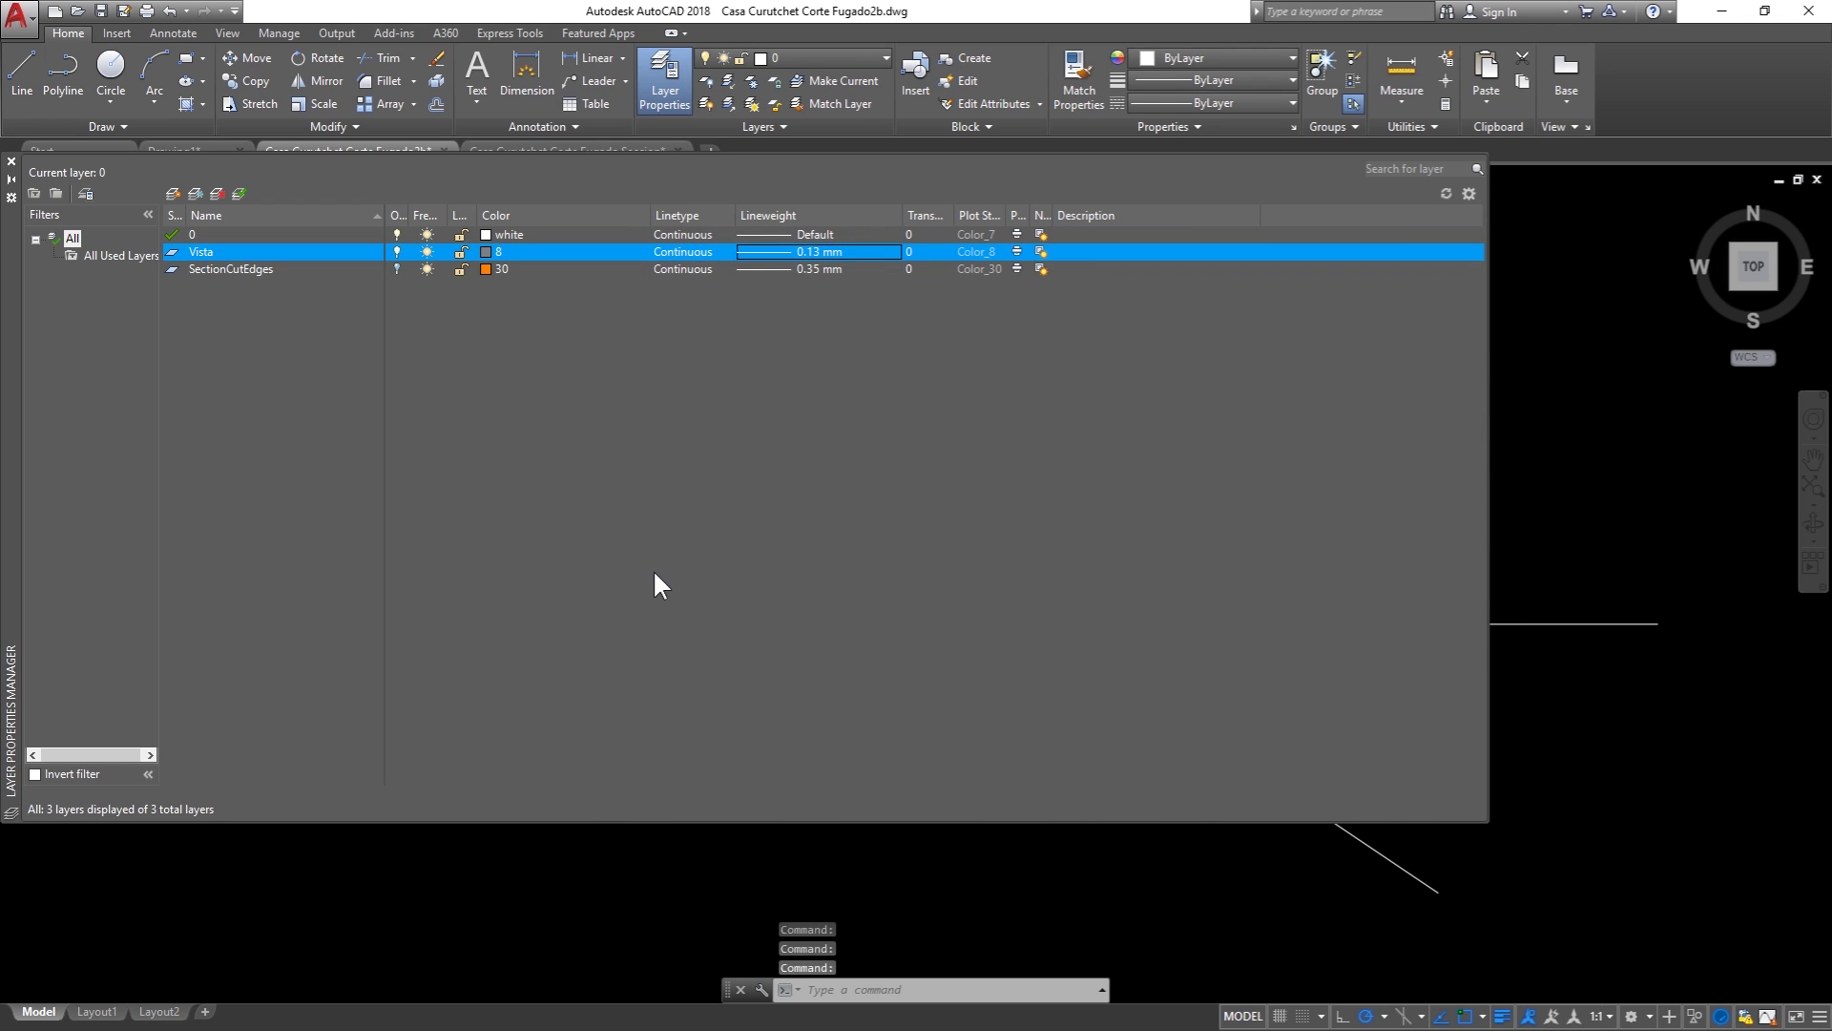
# Step: Move all the perspective linework onto the Vista layer and check its layer
pyautogui.scroll(-2, 1112, 586)
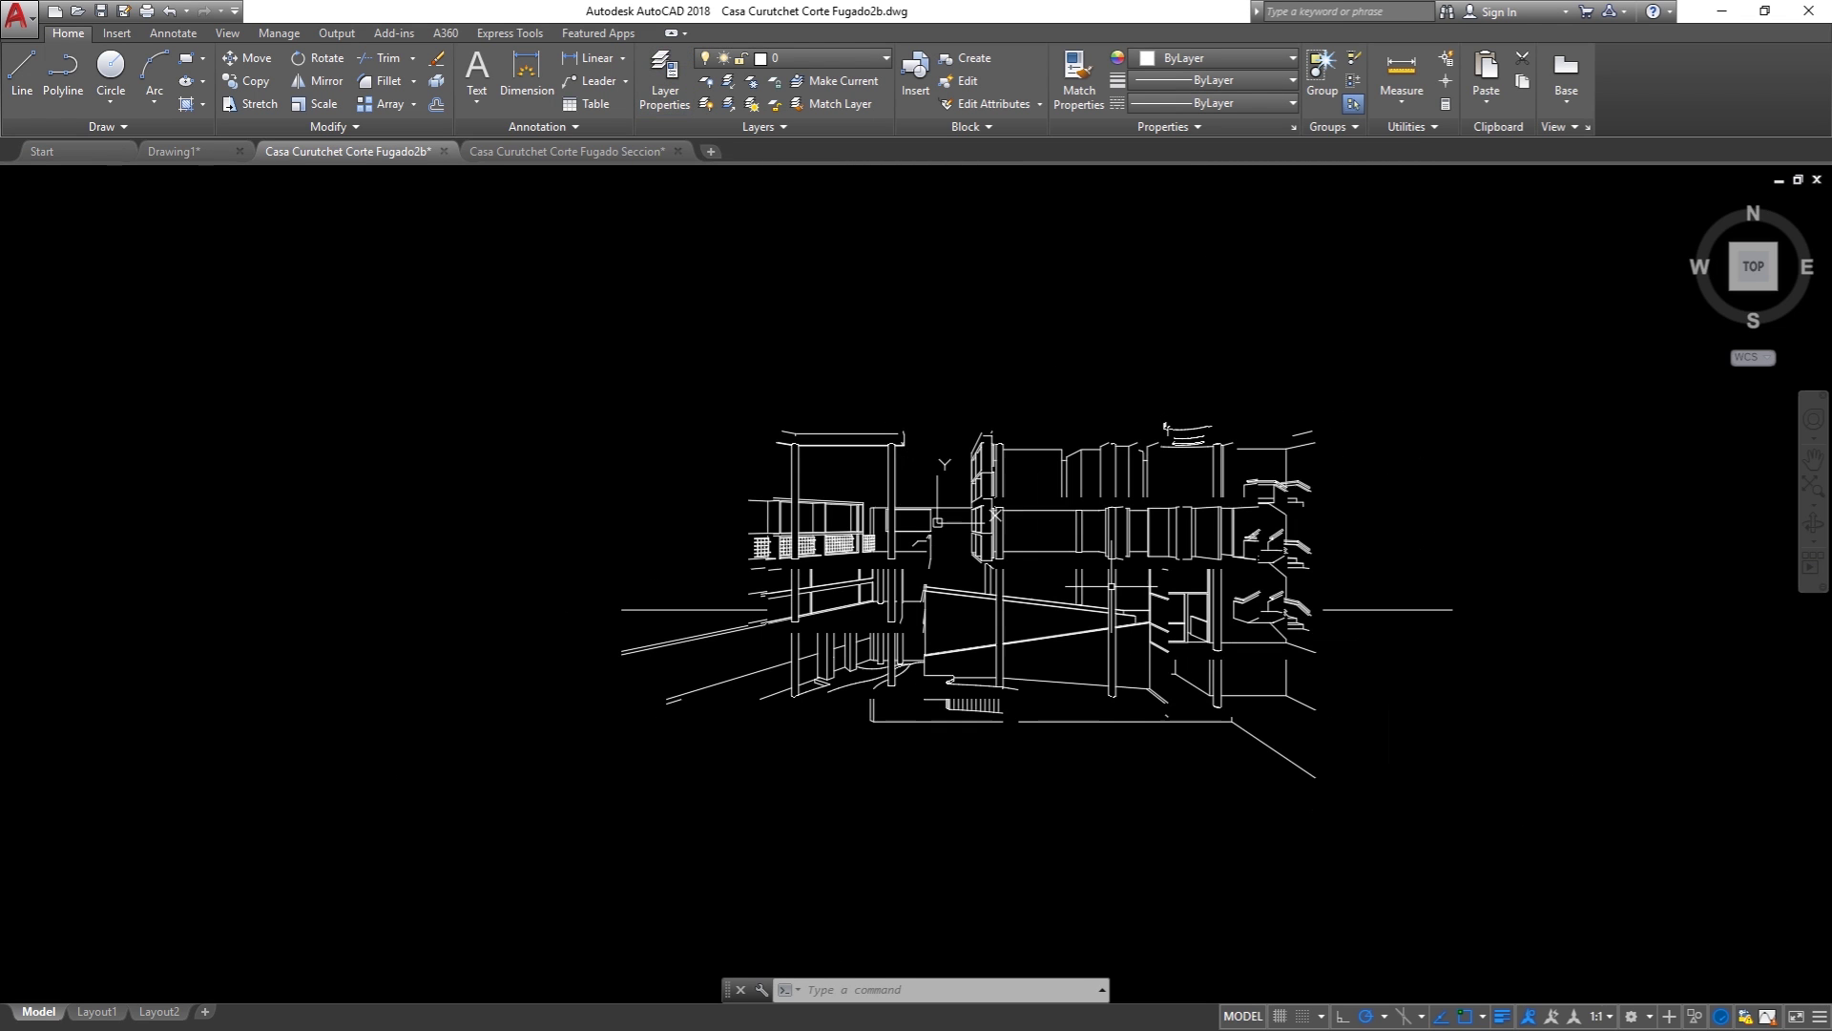
pyautogui.click(1582, 778)
pyautogui.click(335, 266)
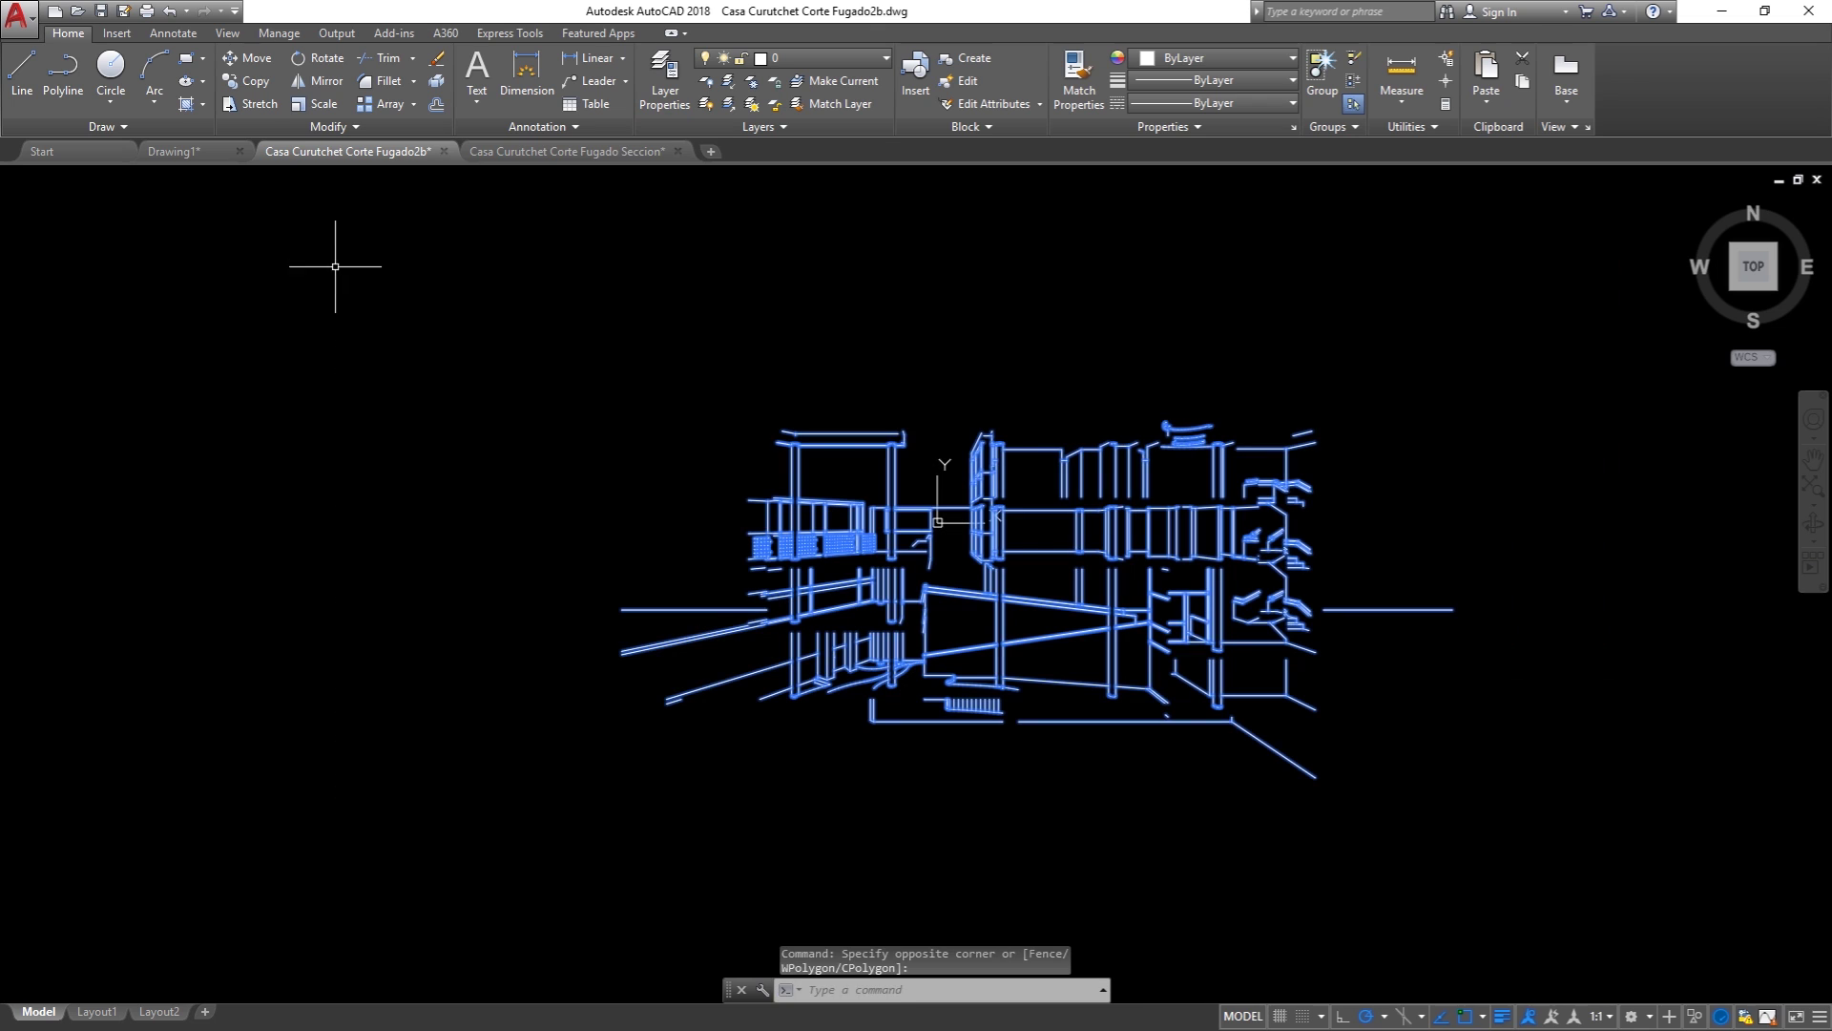
pyautogui.click(816, 48)
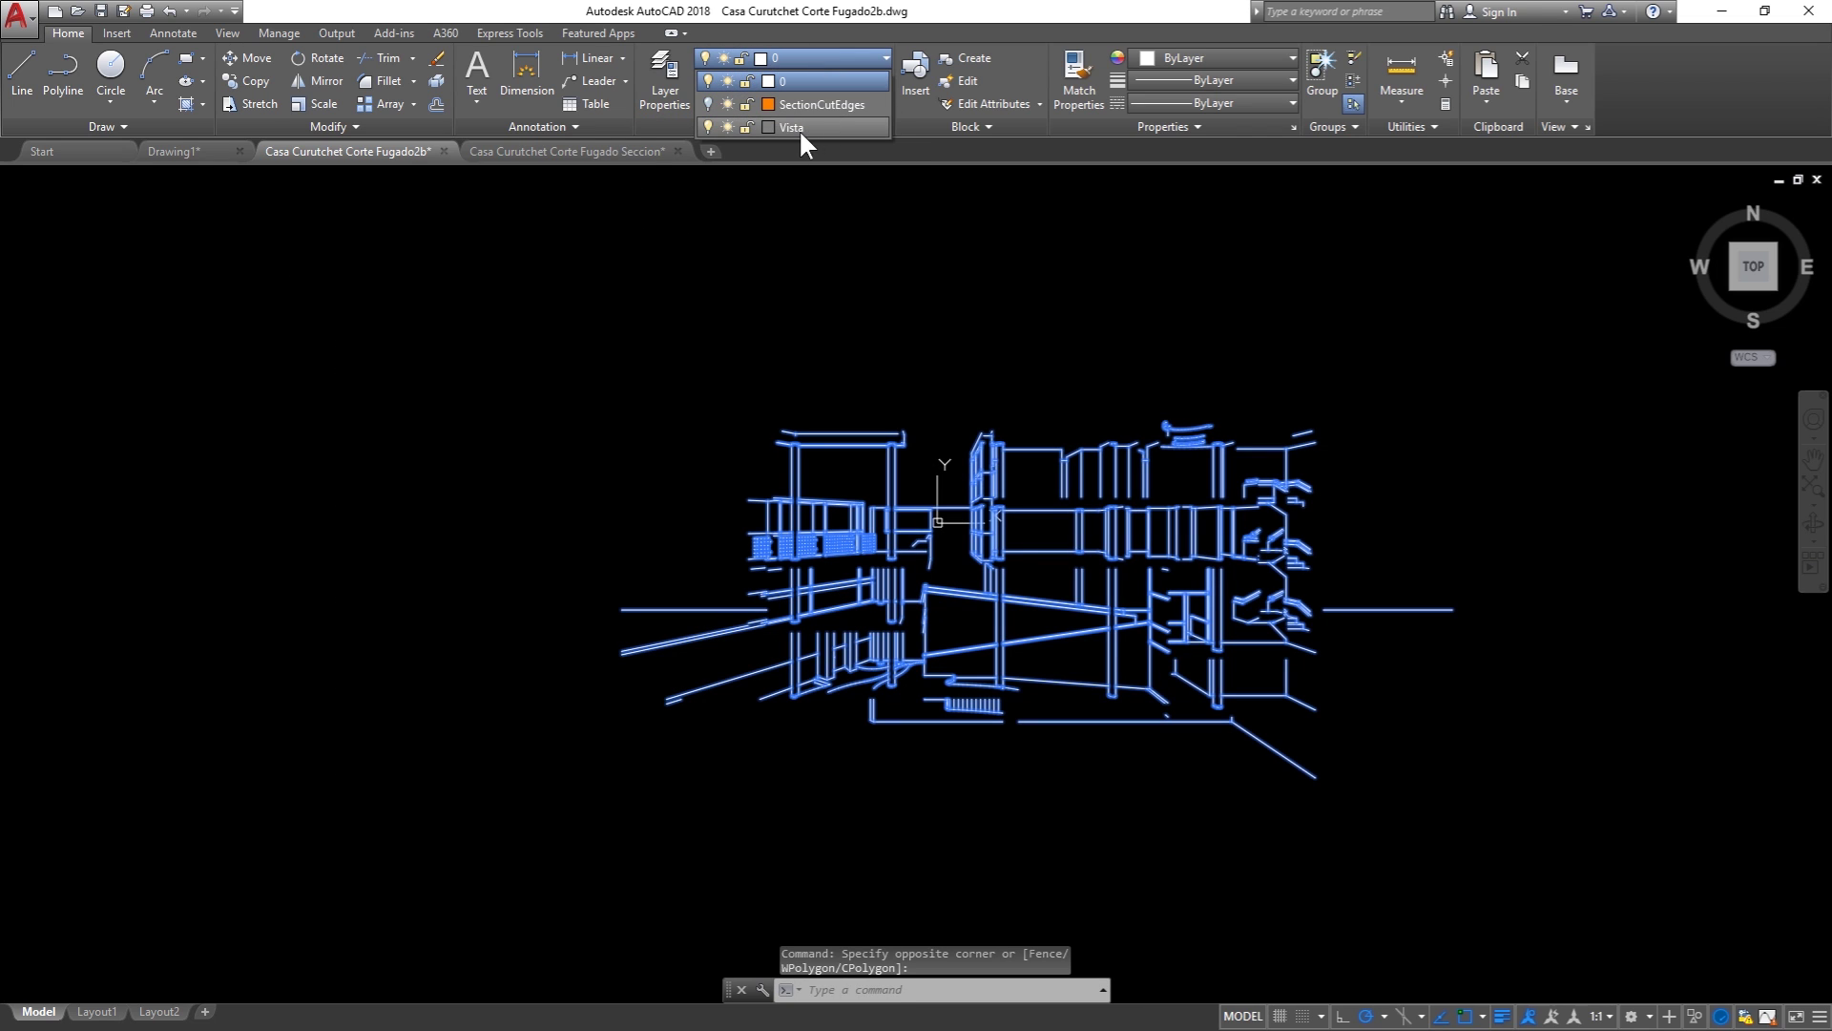
pyautogui.click(840, 127)
pyautogui.press('Escape')
pyautogui.press('Escape')
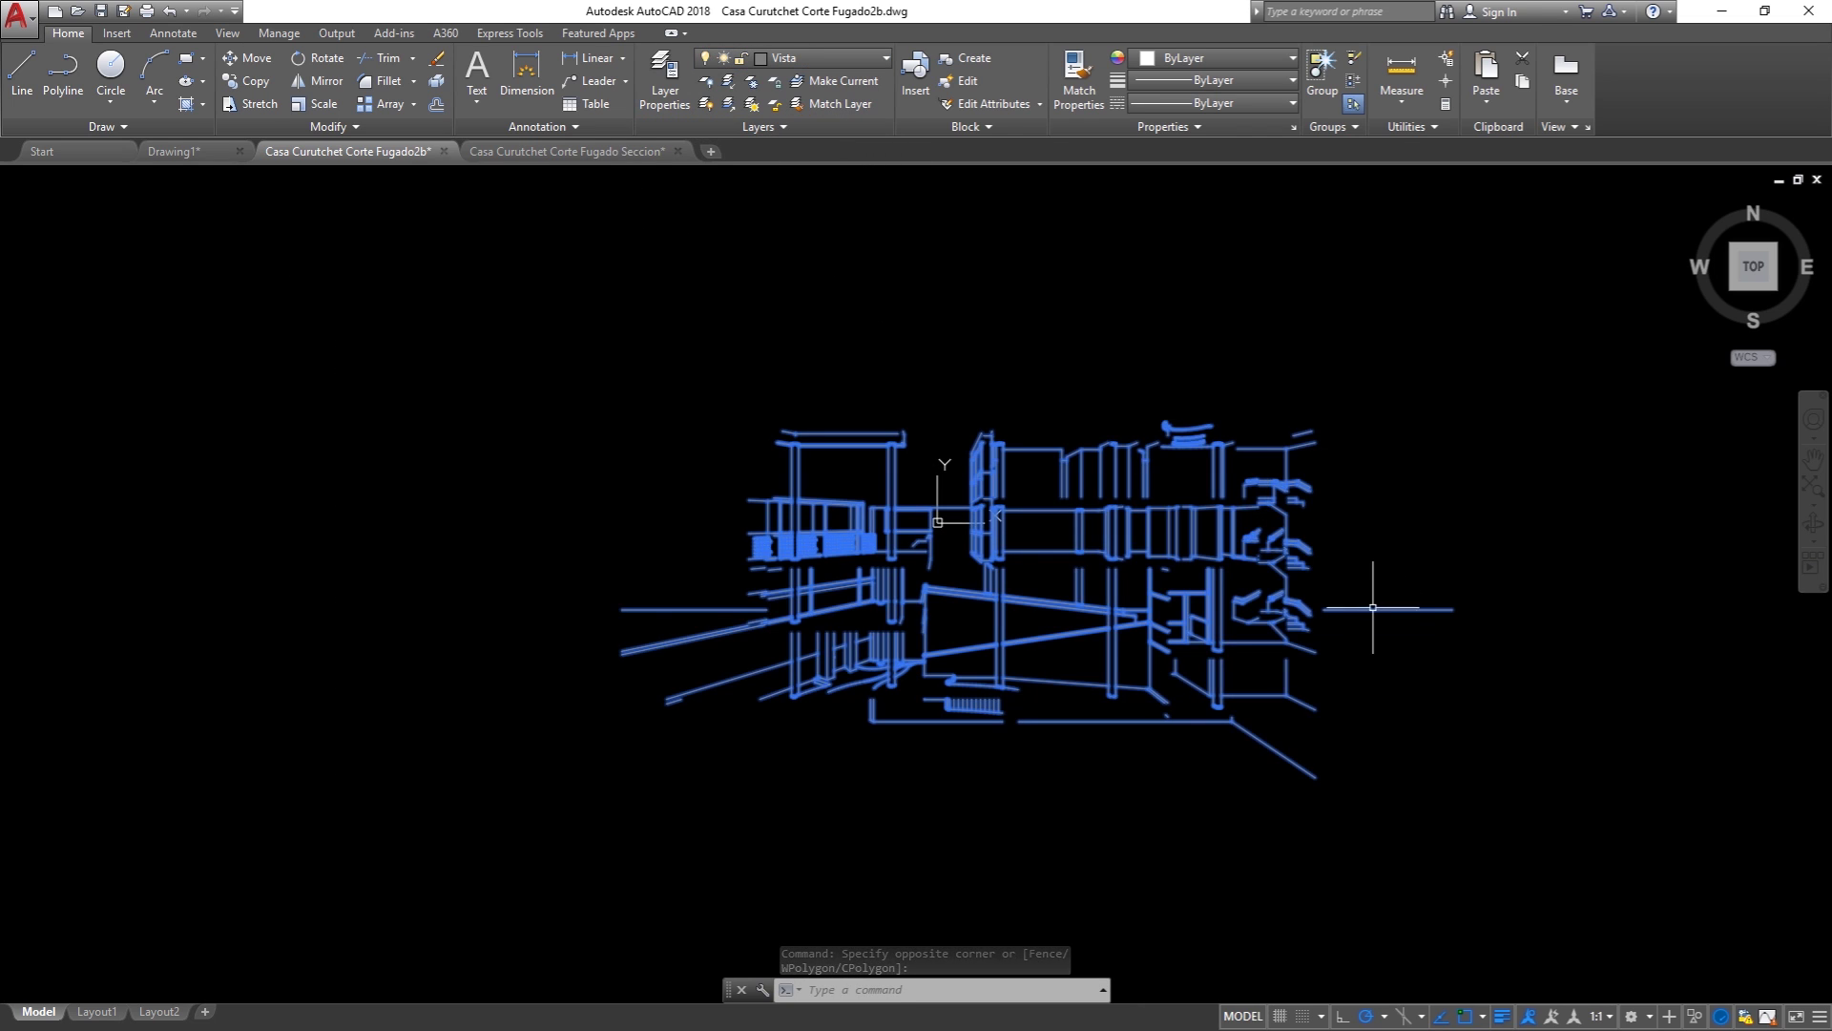
pyautogui.press('Escape')
pyautogui.click(1457, 760)
pyautogui.click(442, 238)
pyautogui.press('Escape')
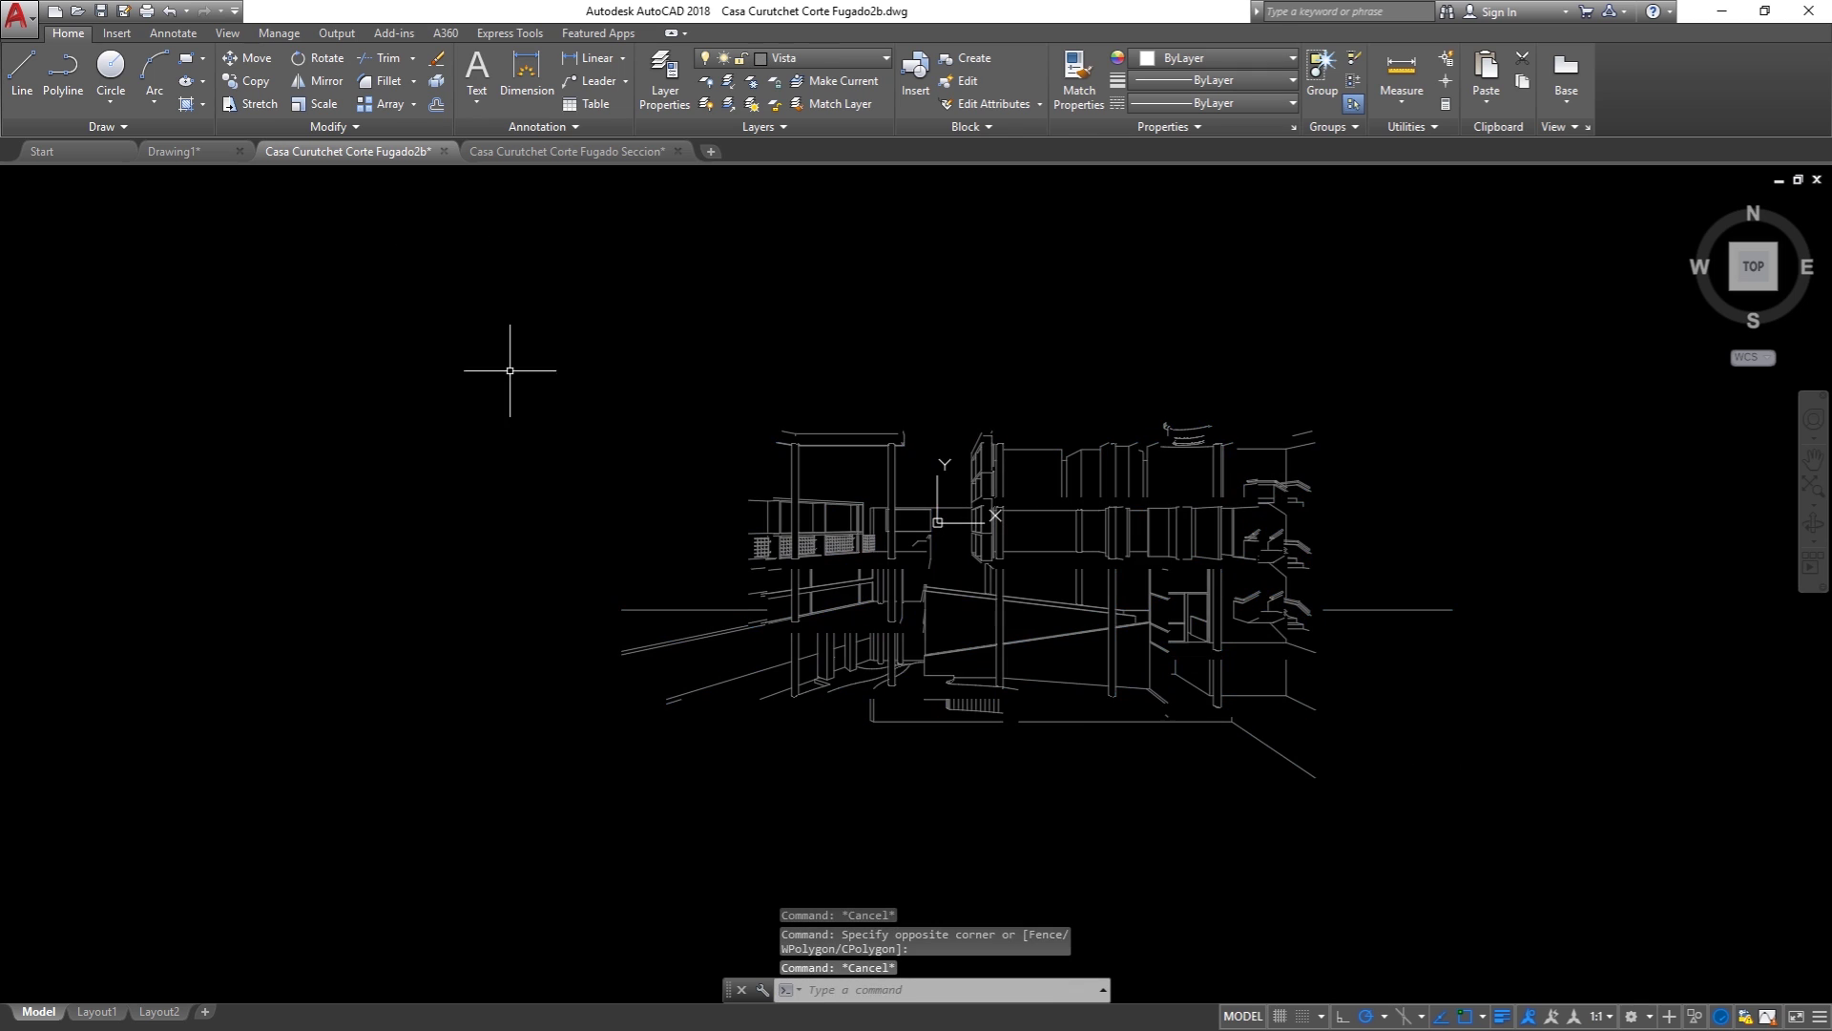
# Step: Turn the SectionCutEdges layer back on, then switch to the Corte Fugado Seccion drawing
pyautogui.scroll(2, 960, 483)
pyautogui.click(734, 55)
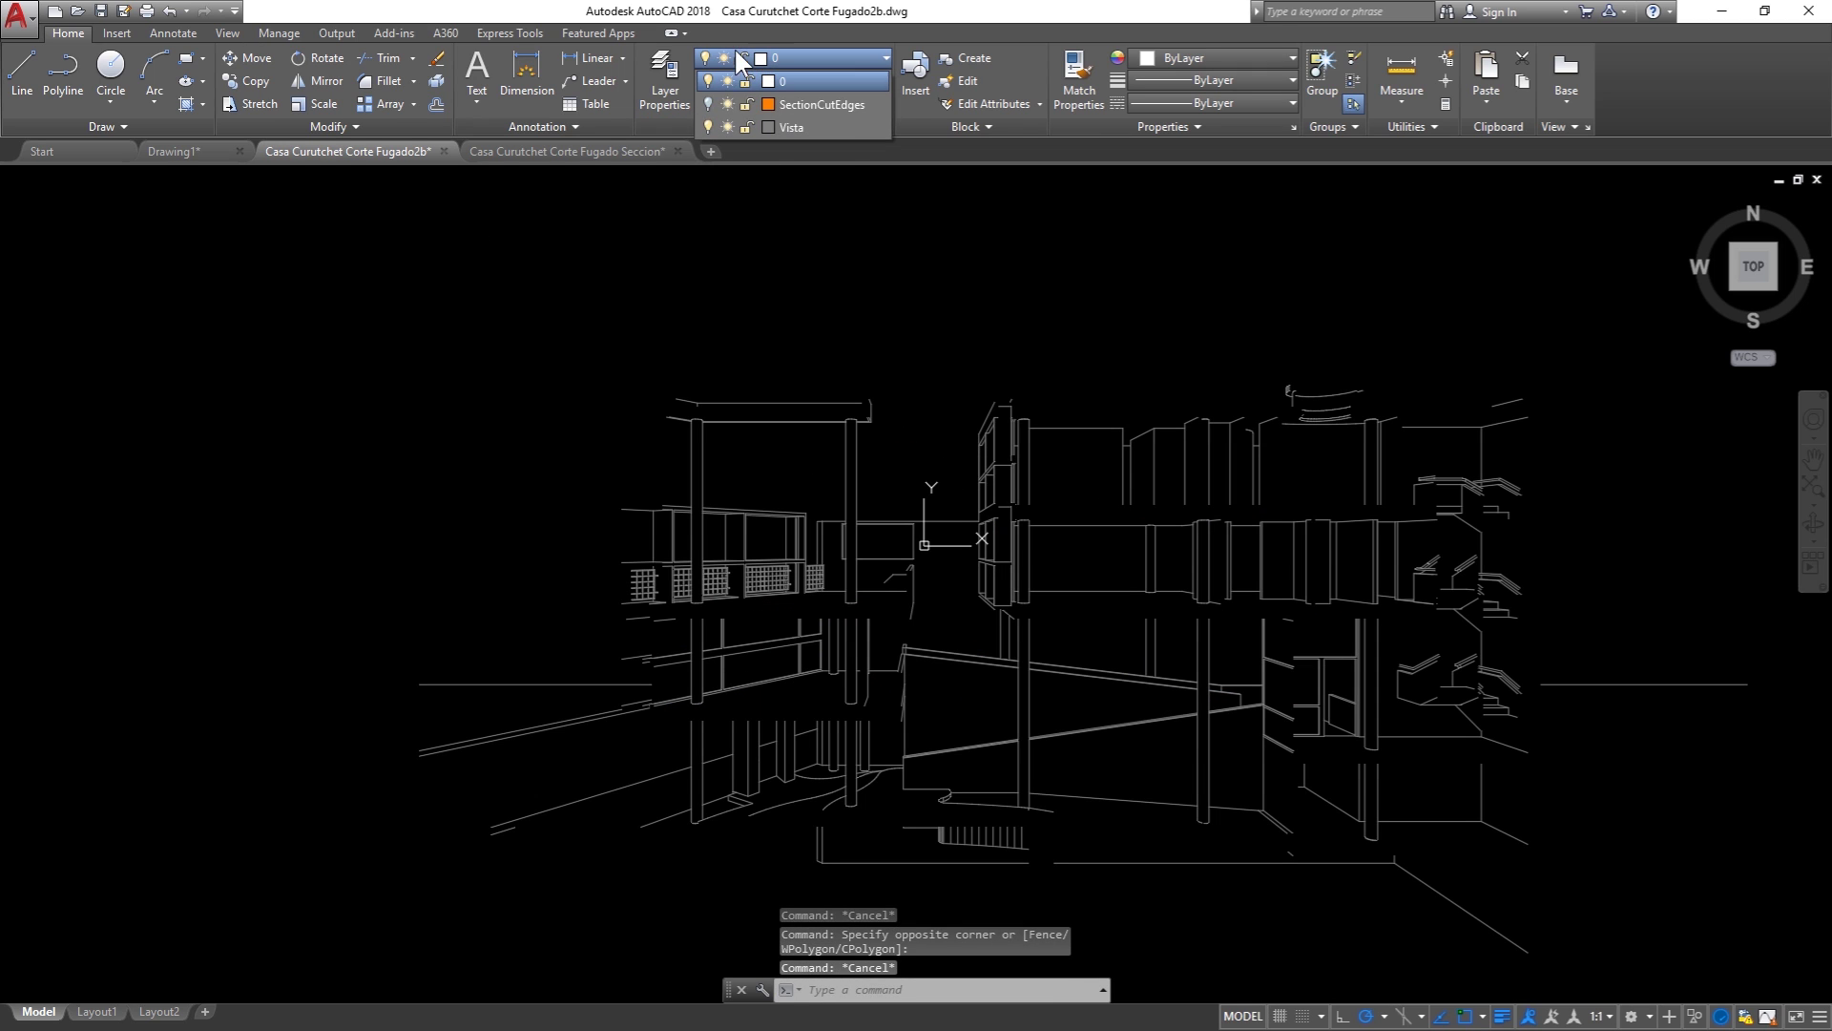
pyautogui.click(707, 102)
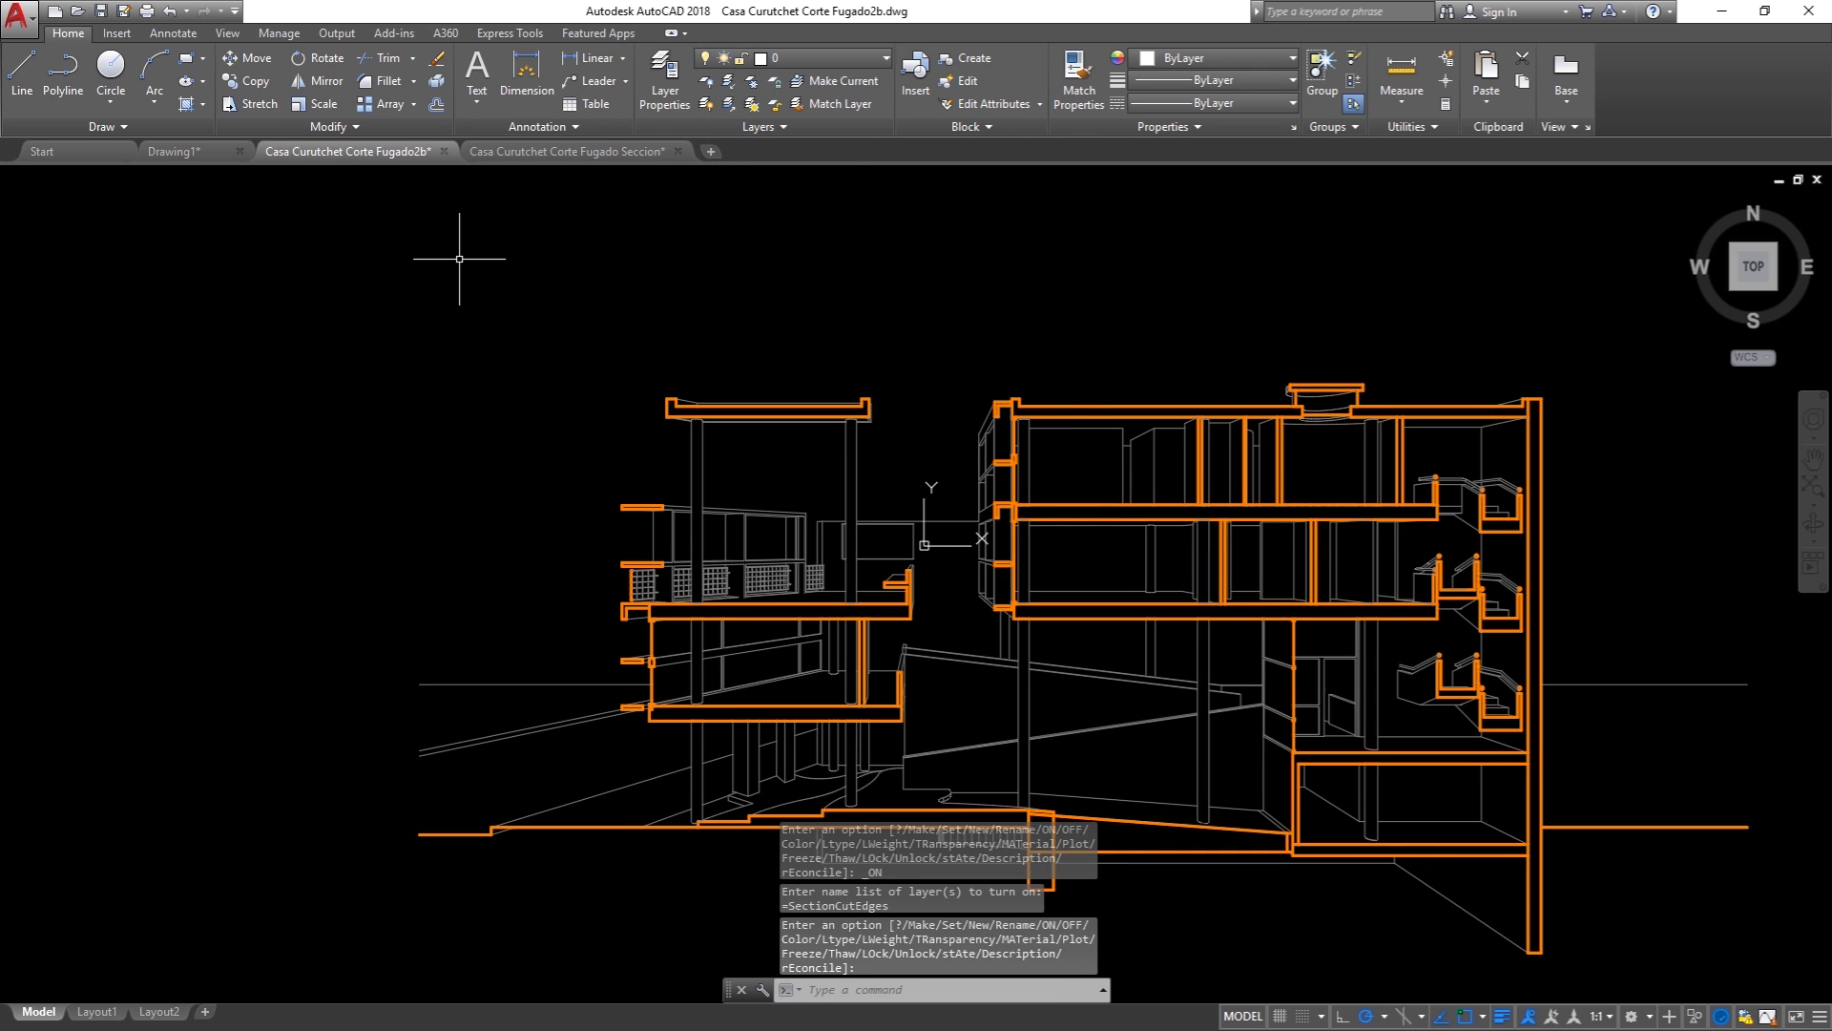
pyautogui.scroll(-1, 497, 305)
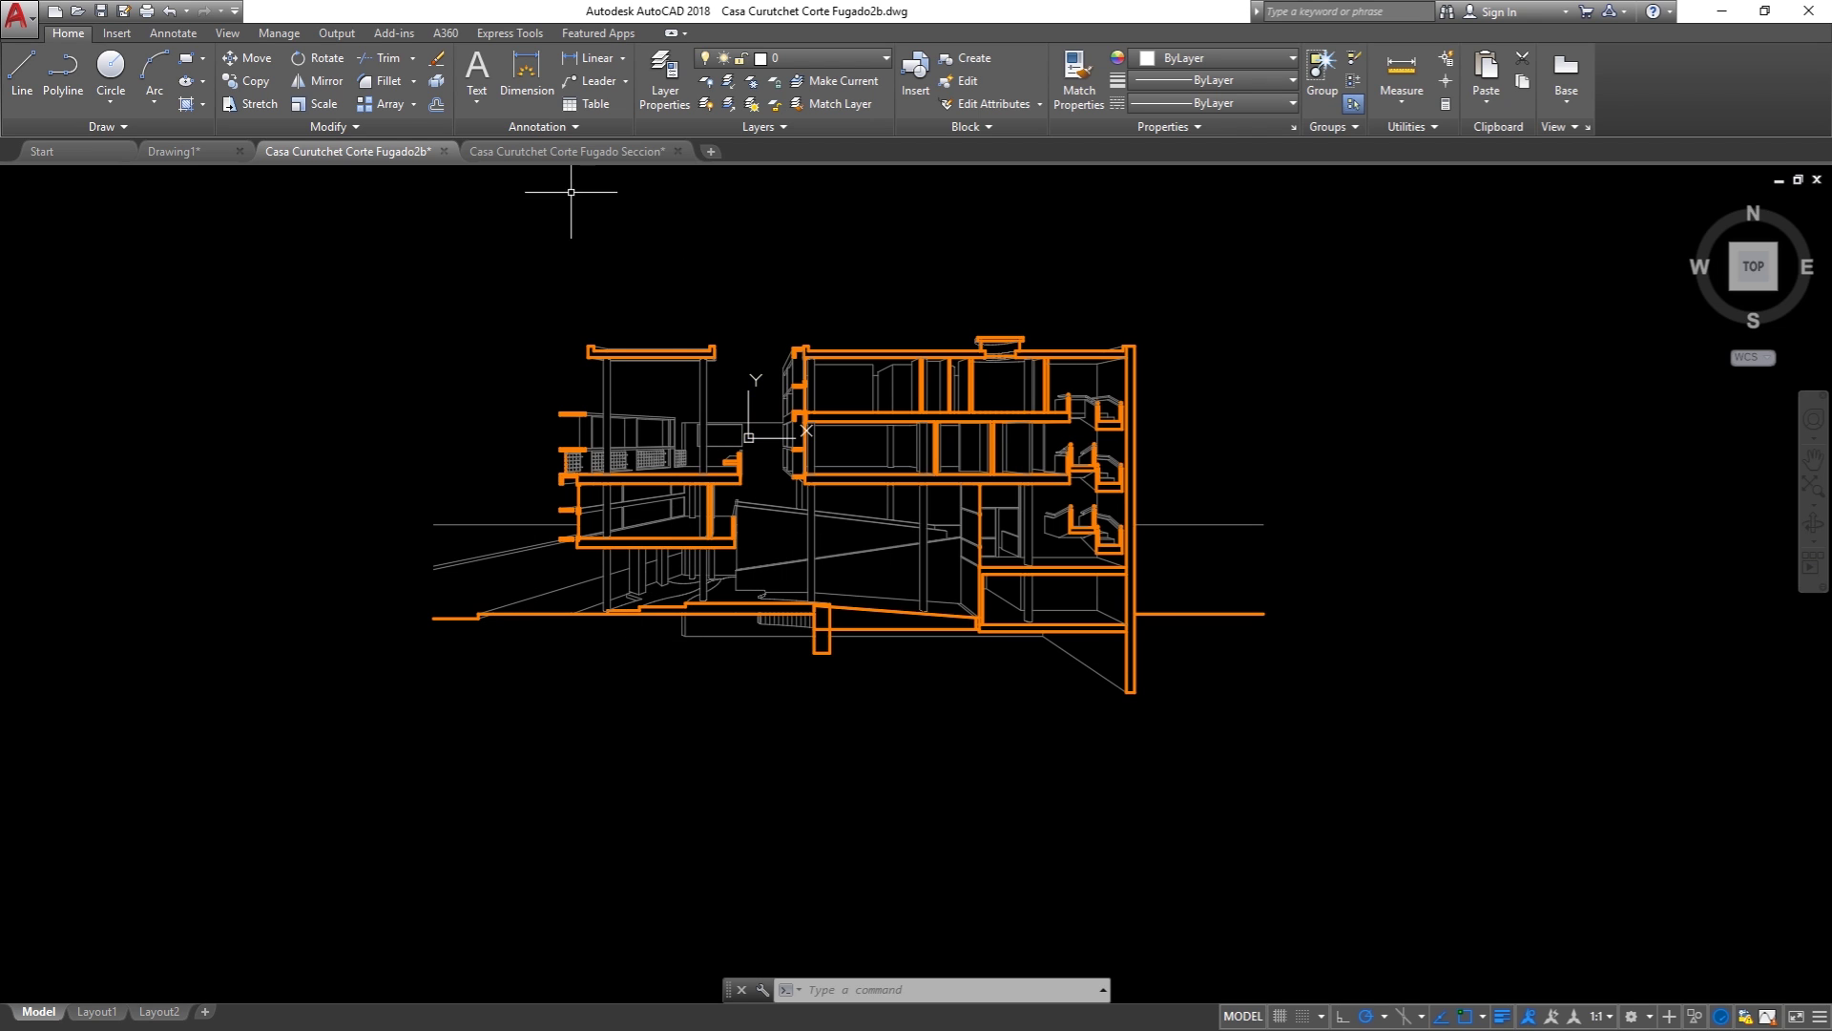
pyautogui.click(550, 149)
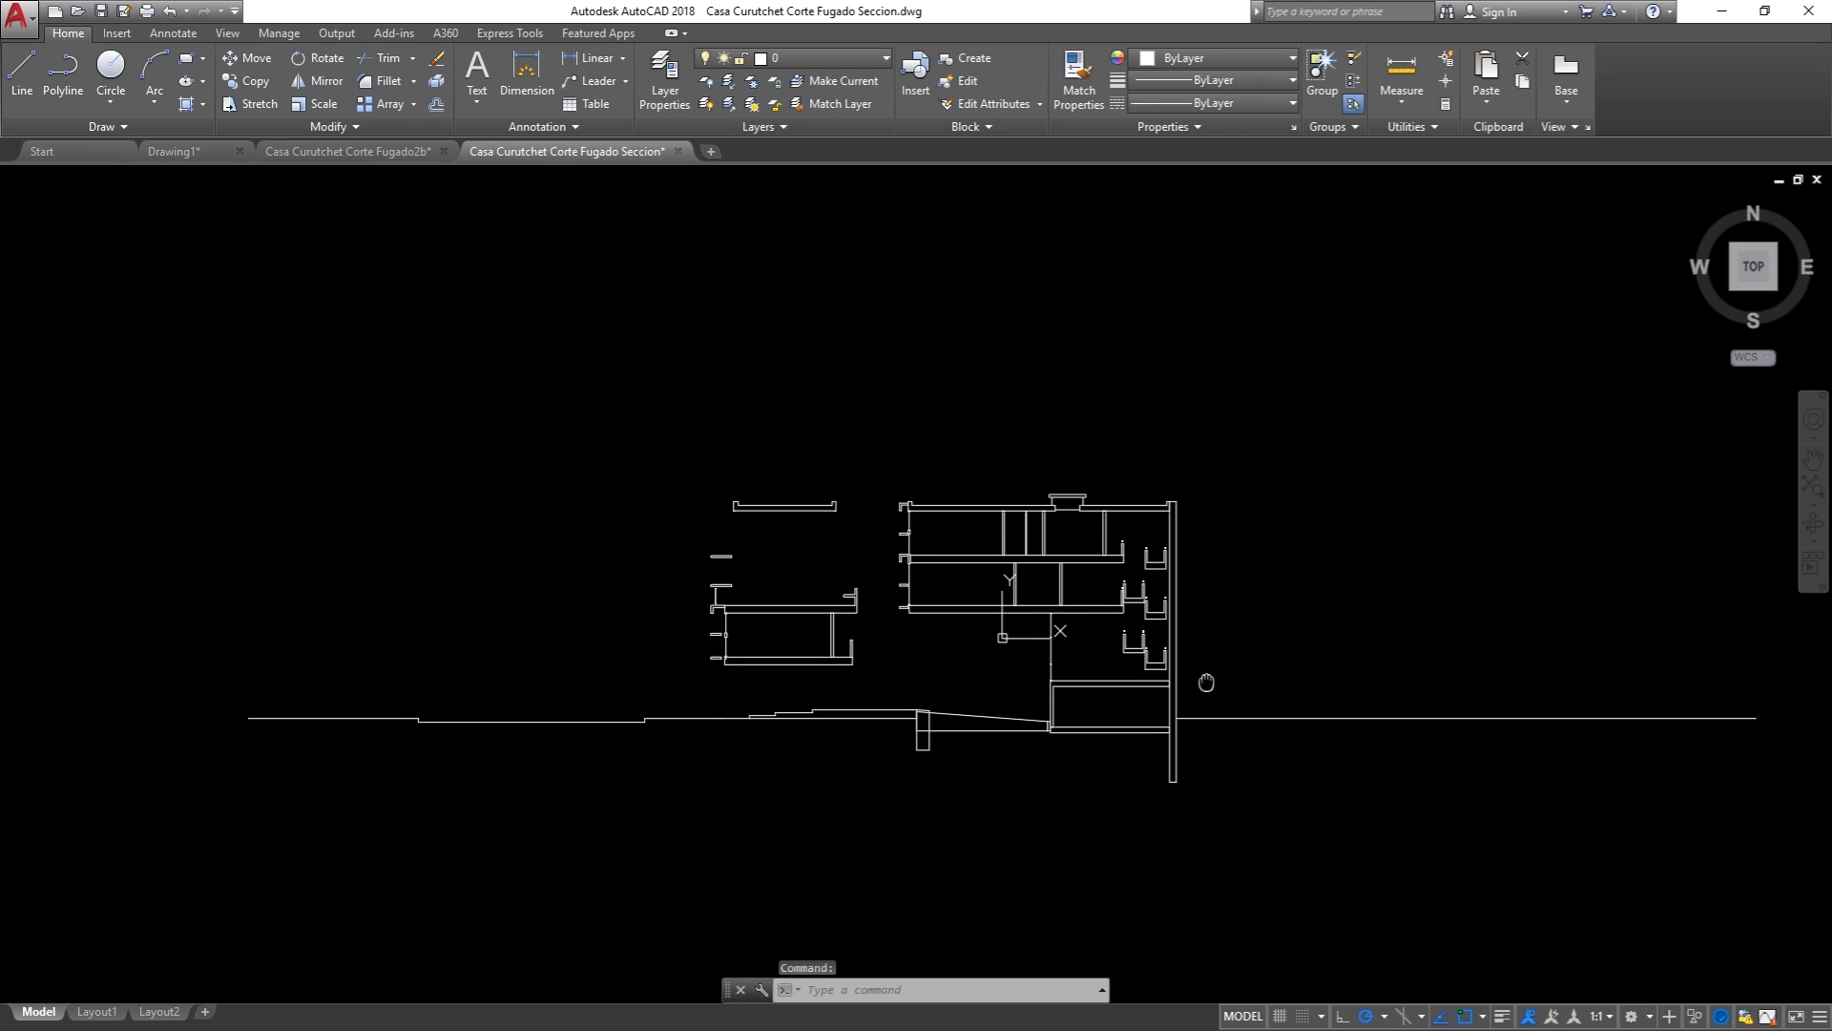
# Step: Recentre and copy all lines of the flat section in the Seccion drawing
pyautogui.moveTo(1206, 683); pyautogui.dragTo(1104, 621, button='middle')
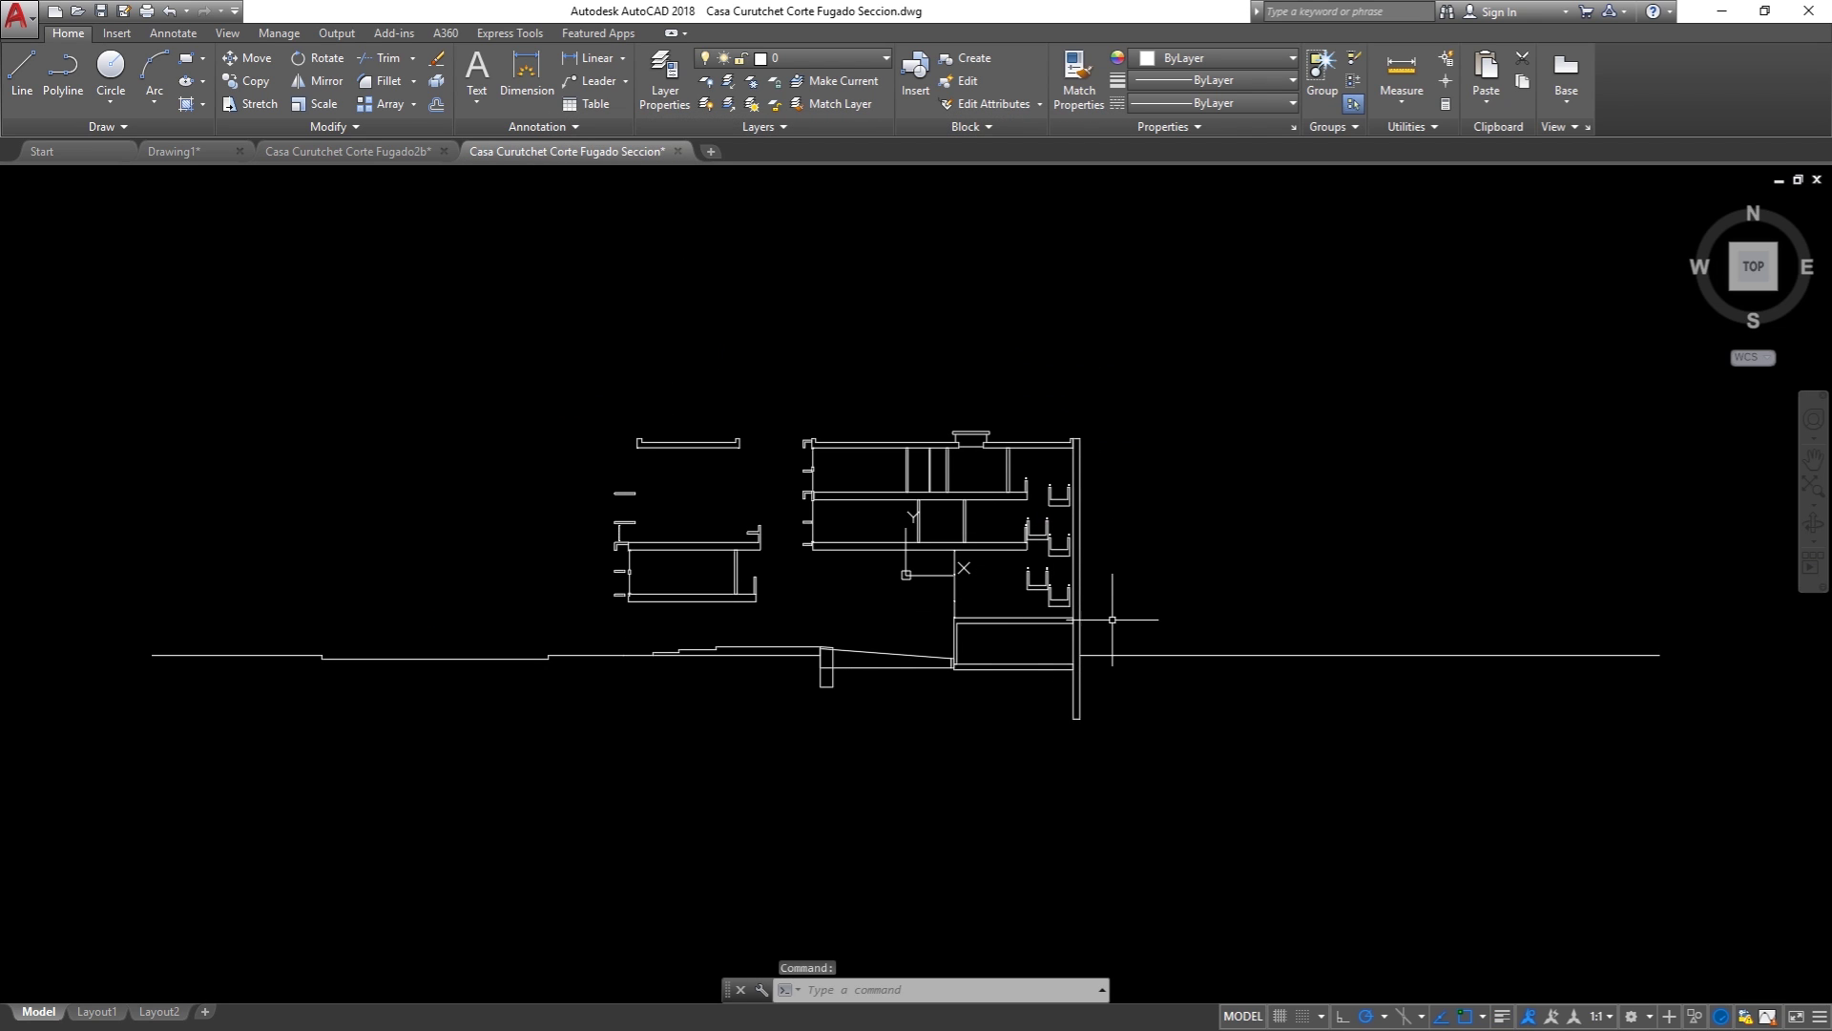
pyautogui.click(1664, 800)
pyautogui.click(52, 282)
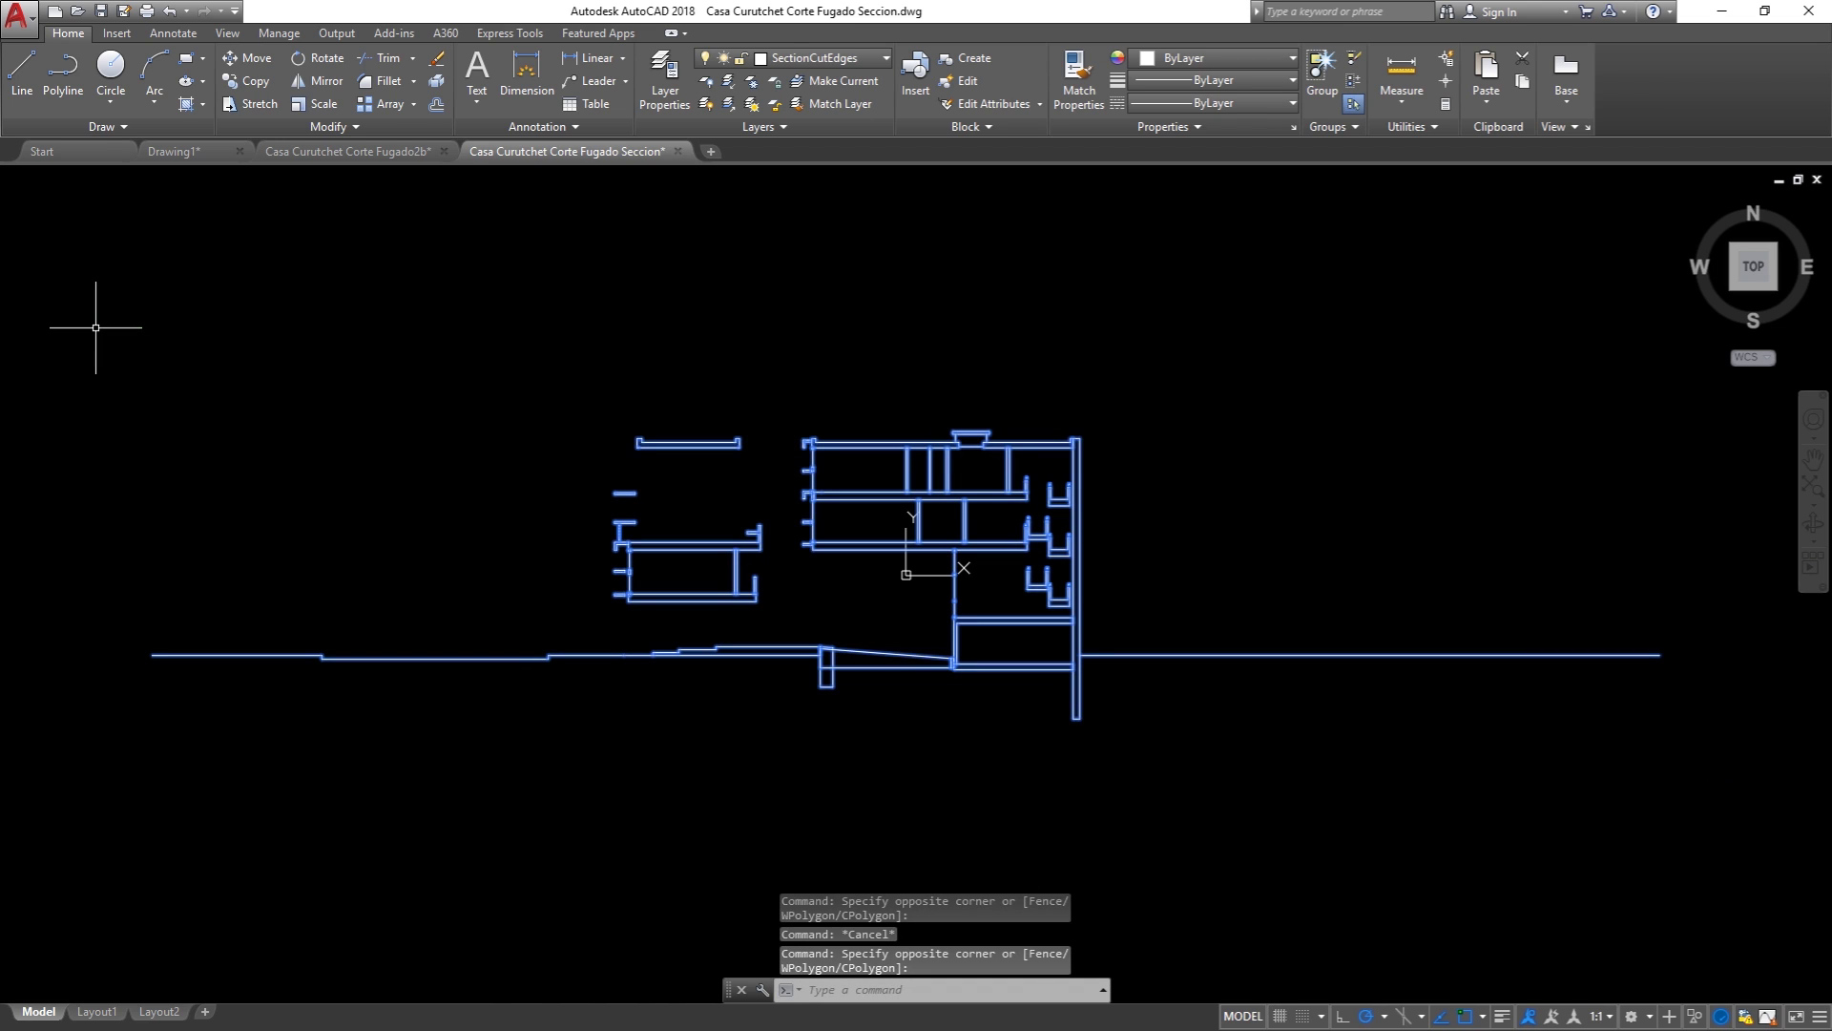
pyautogui.hotkey('ctrl', 'c')
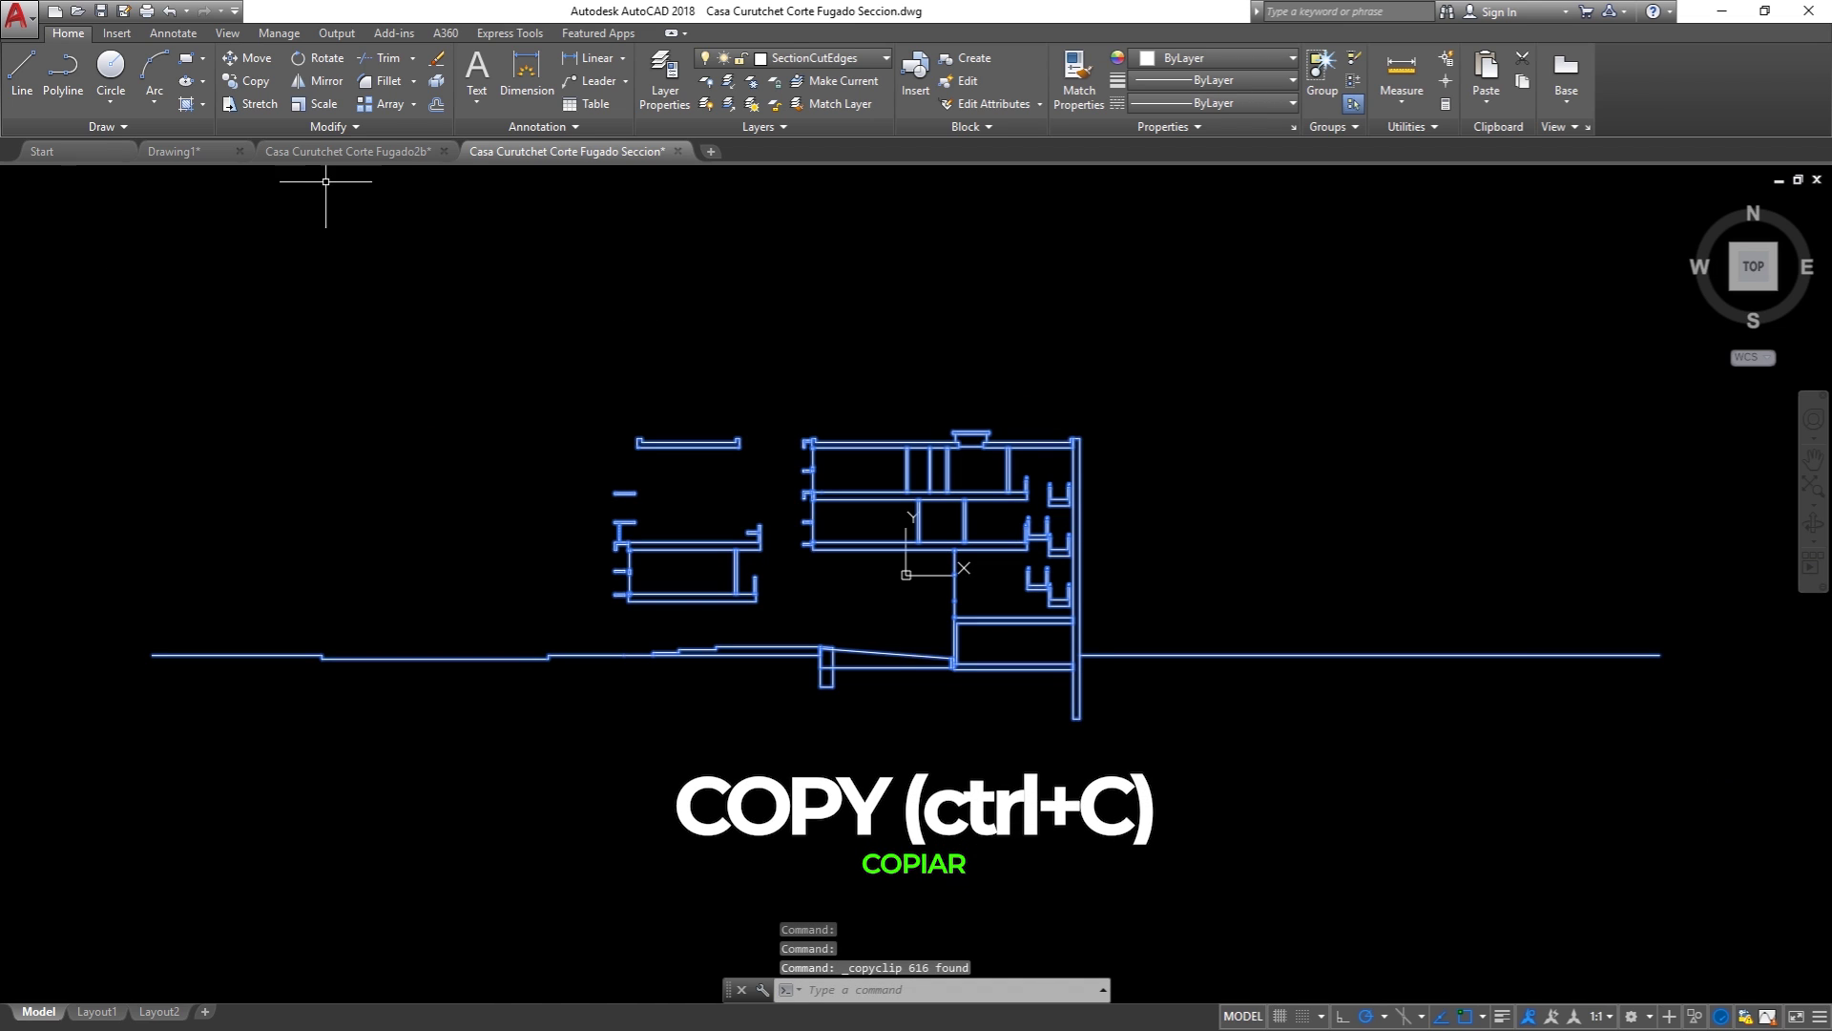
# Step: Paste the section into Corte Fugado2b, placing it right of the perspective
pyautogui.click(346, 150)
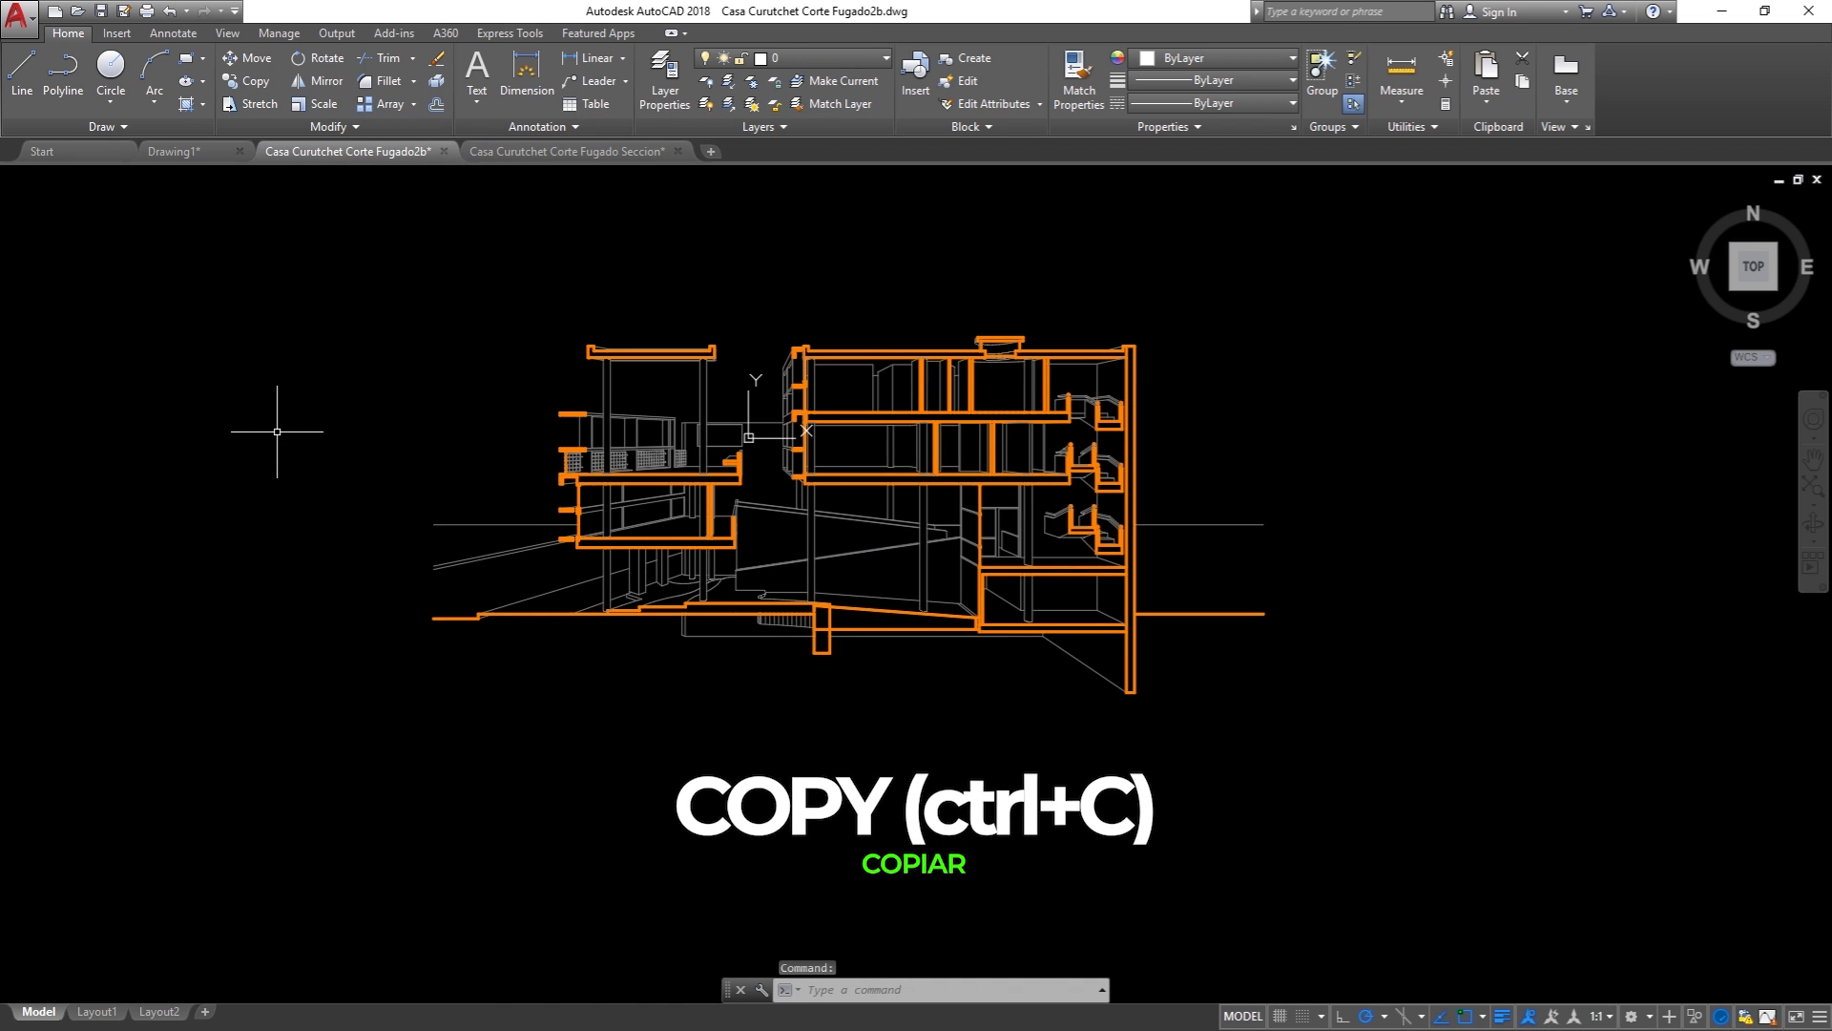
pyautogui.scroll(-5, 277, 431)
pyautogui.hotkey('ctrl', 'v')
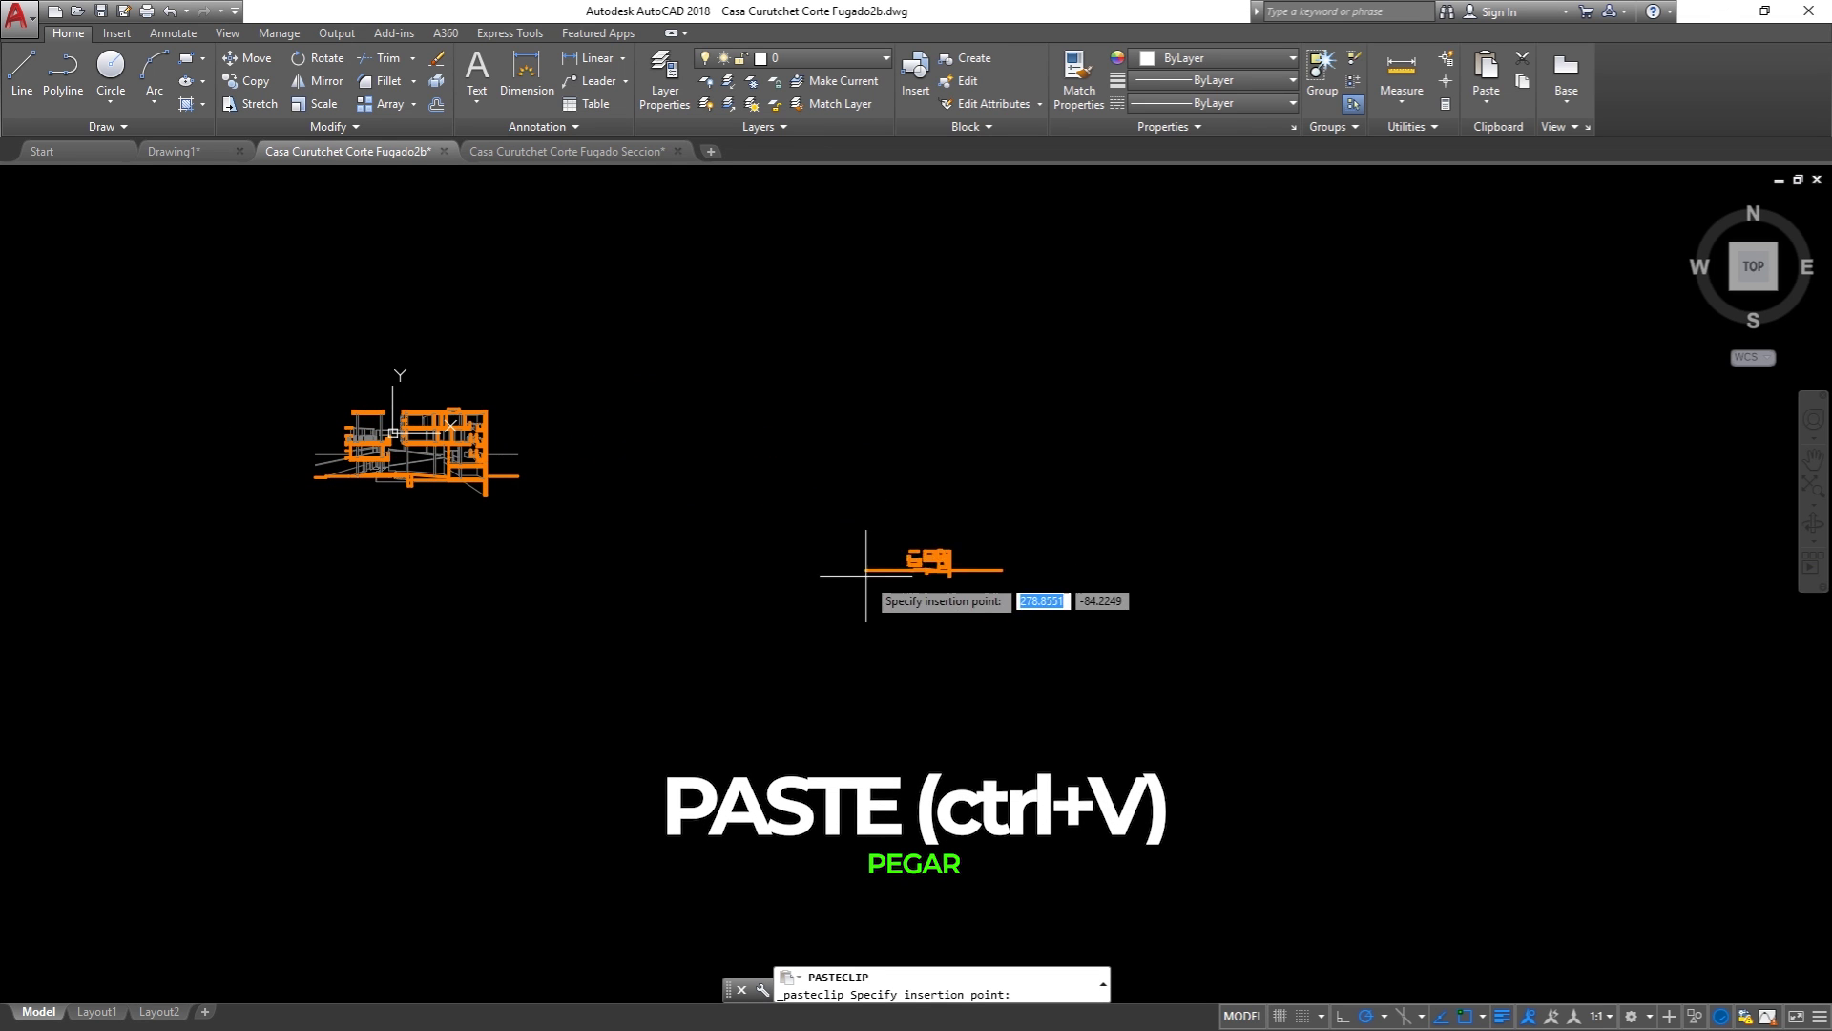
pyautogui.scroll(2, 1050, 630)
pyautogui.scroll(-3, 983, 610)
pyautogui.scroll(3, 458, 439)
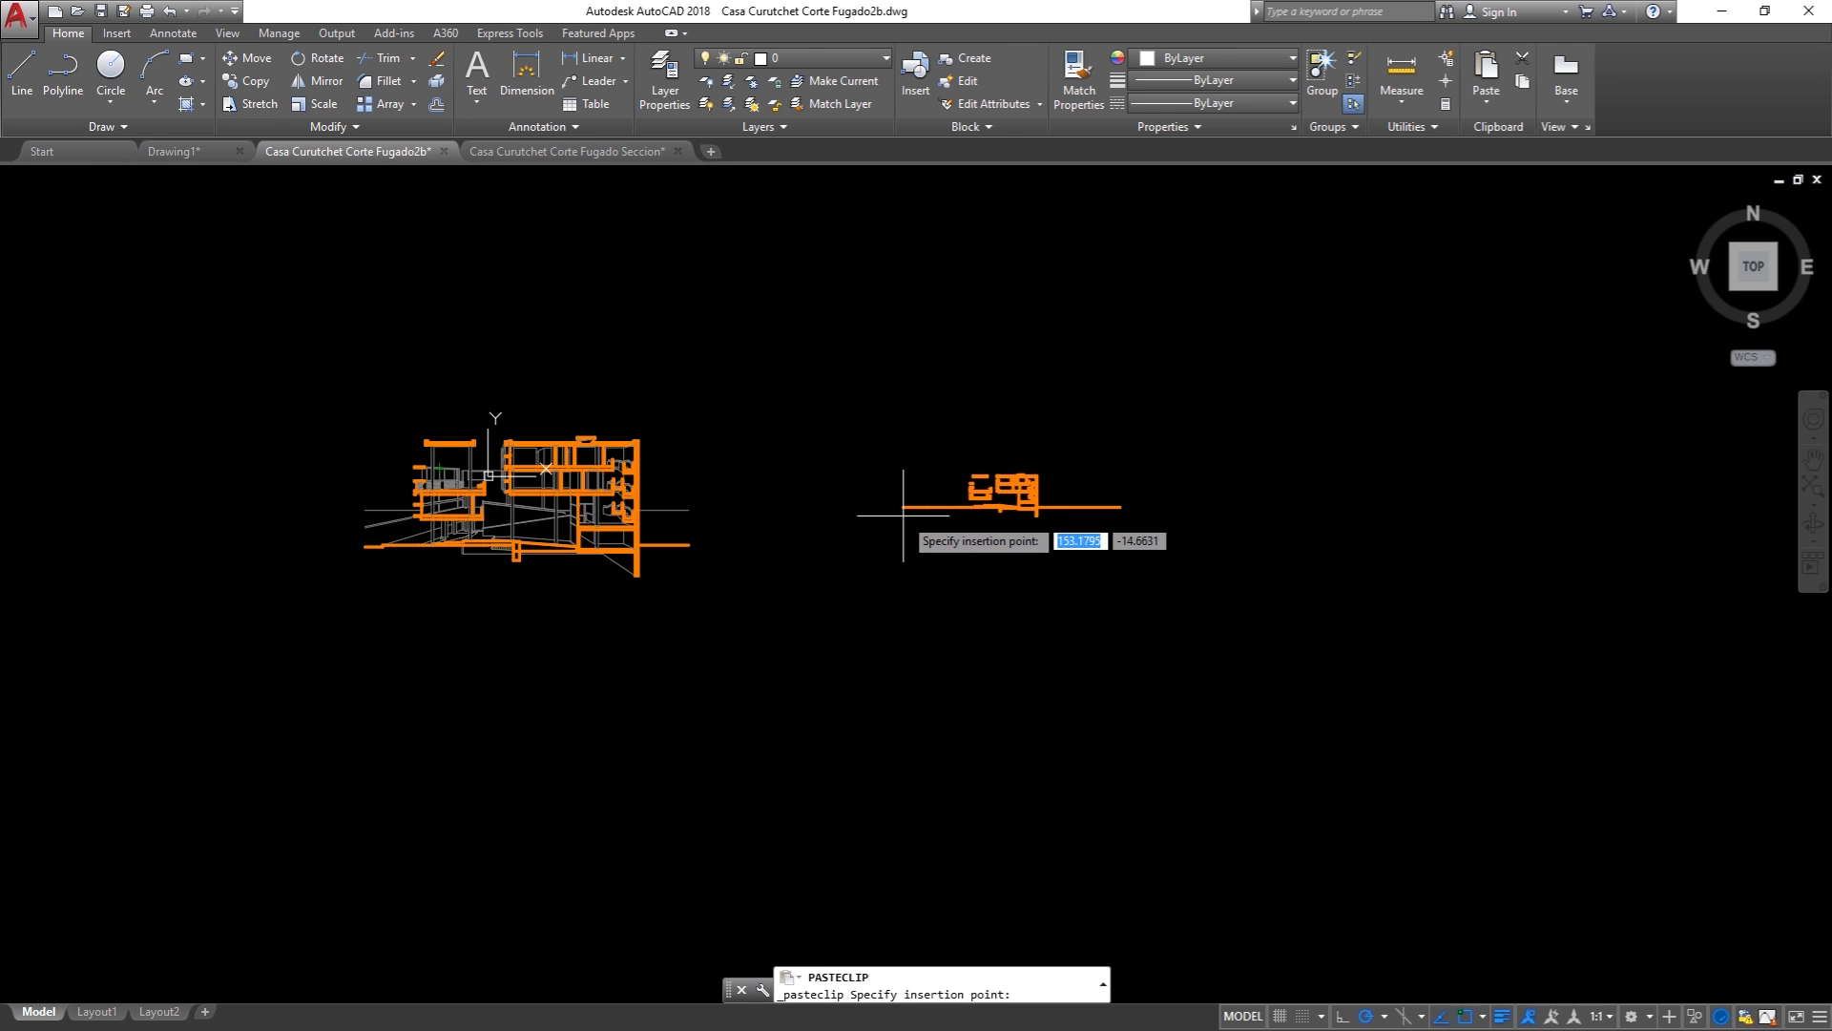
pyautogui.click(903, 515)
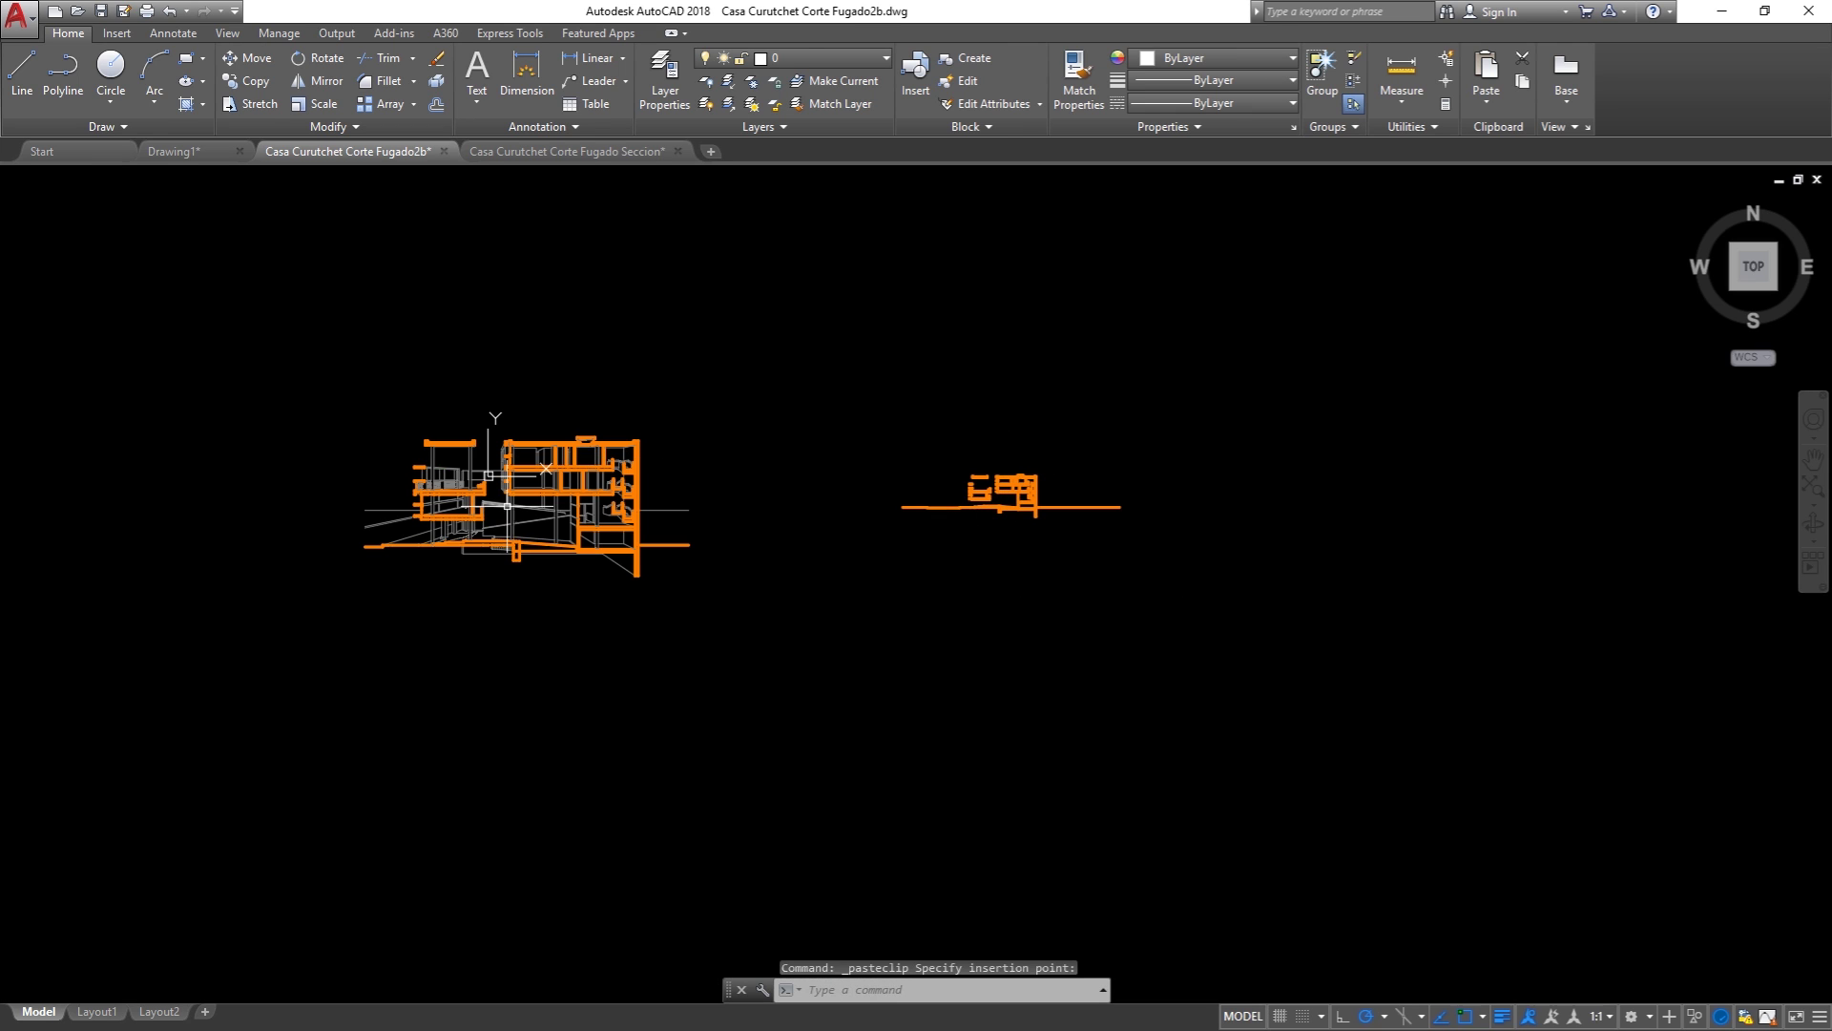
pyautogui.scroll(2, 969, 470)
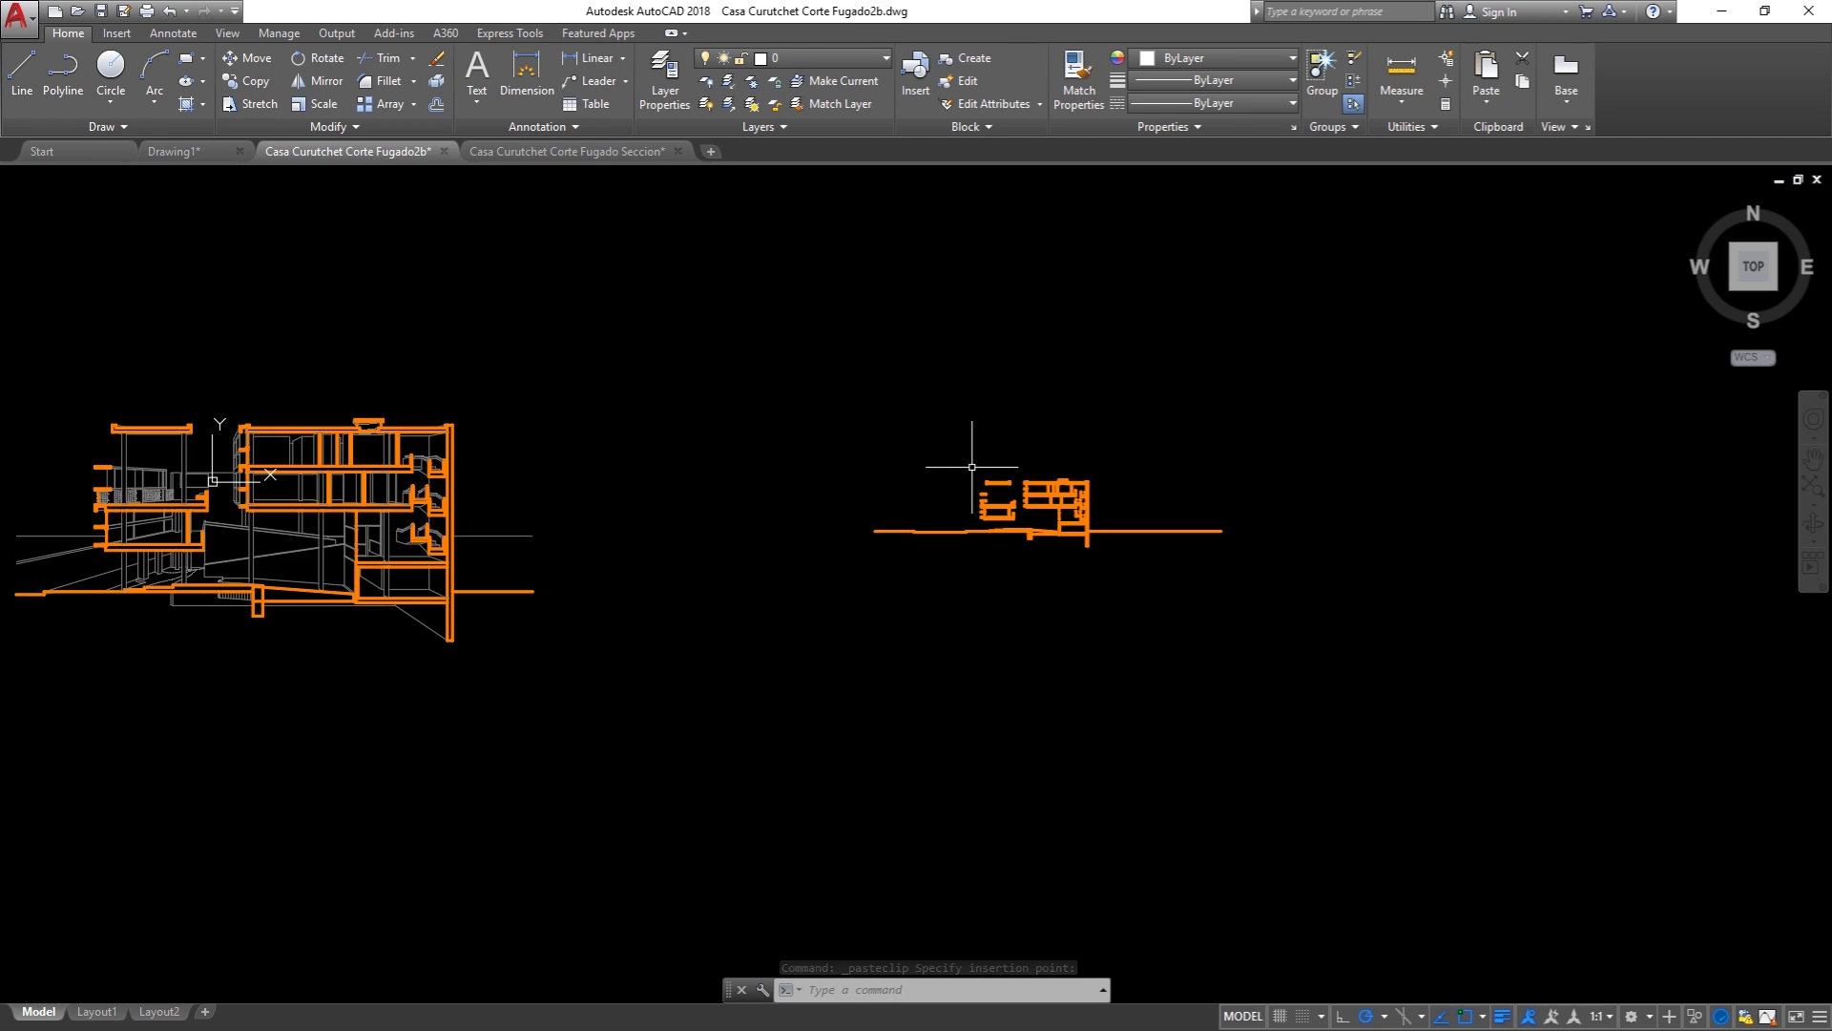
pyautogui.scroll(5, 1012, 492)
pyautogui.scroll(2, 1051, 515)
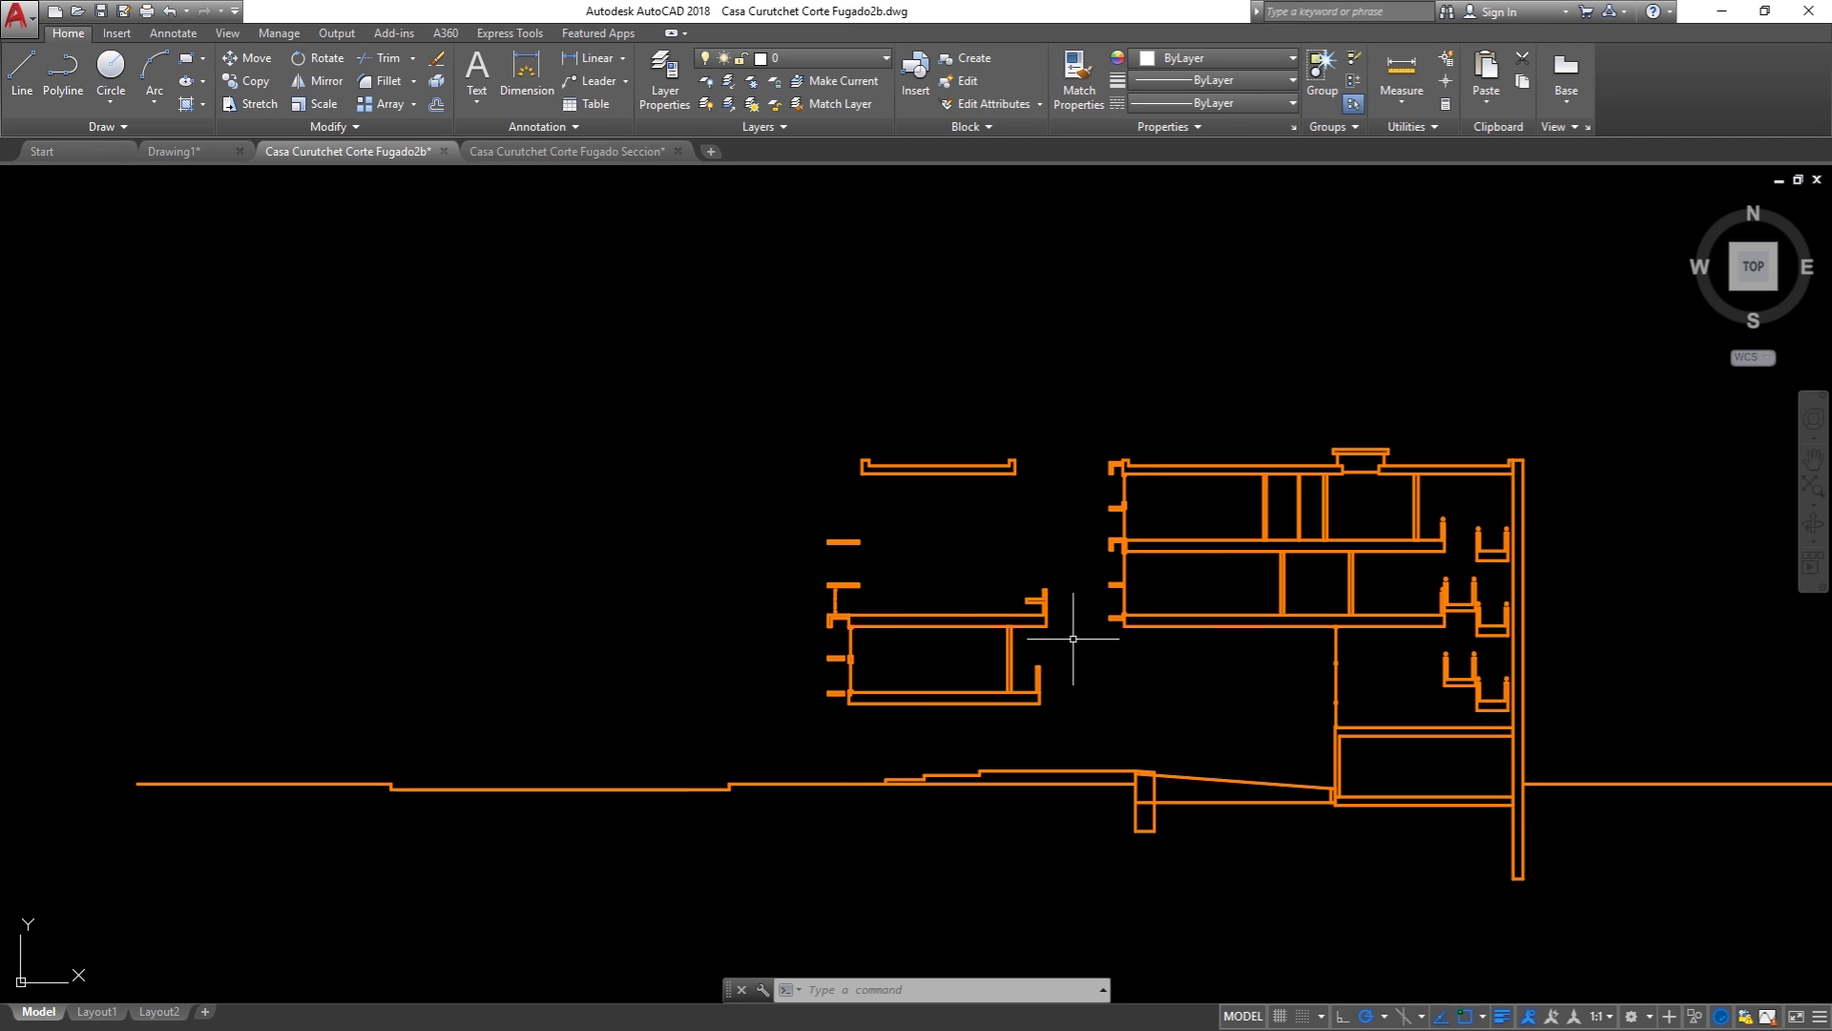
pyautogui.scroll(4, 1382, 801)
pyautogui.scroll(-2, 1366, 802)
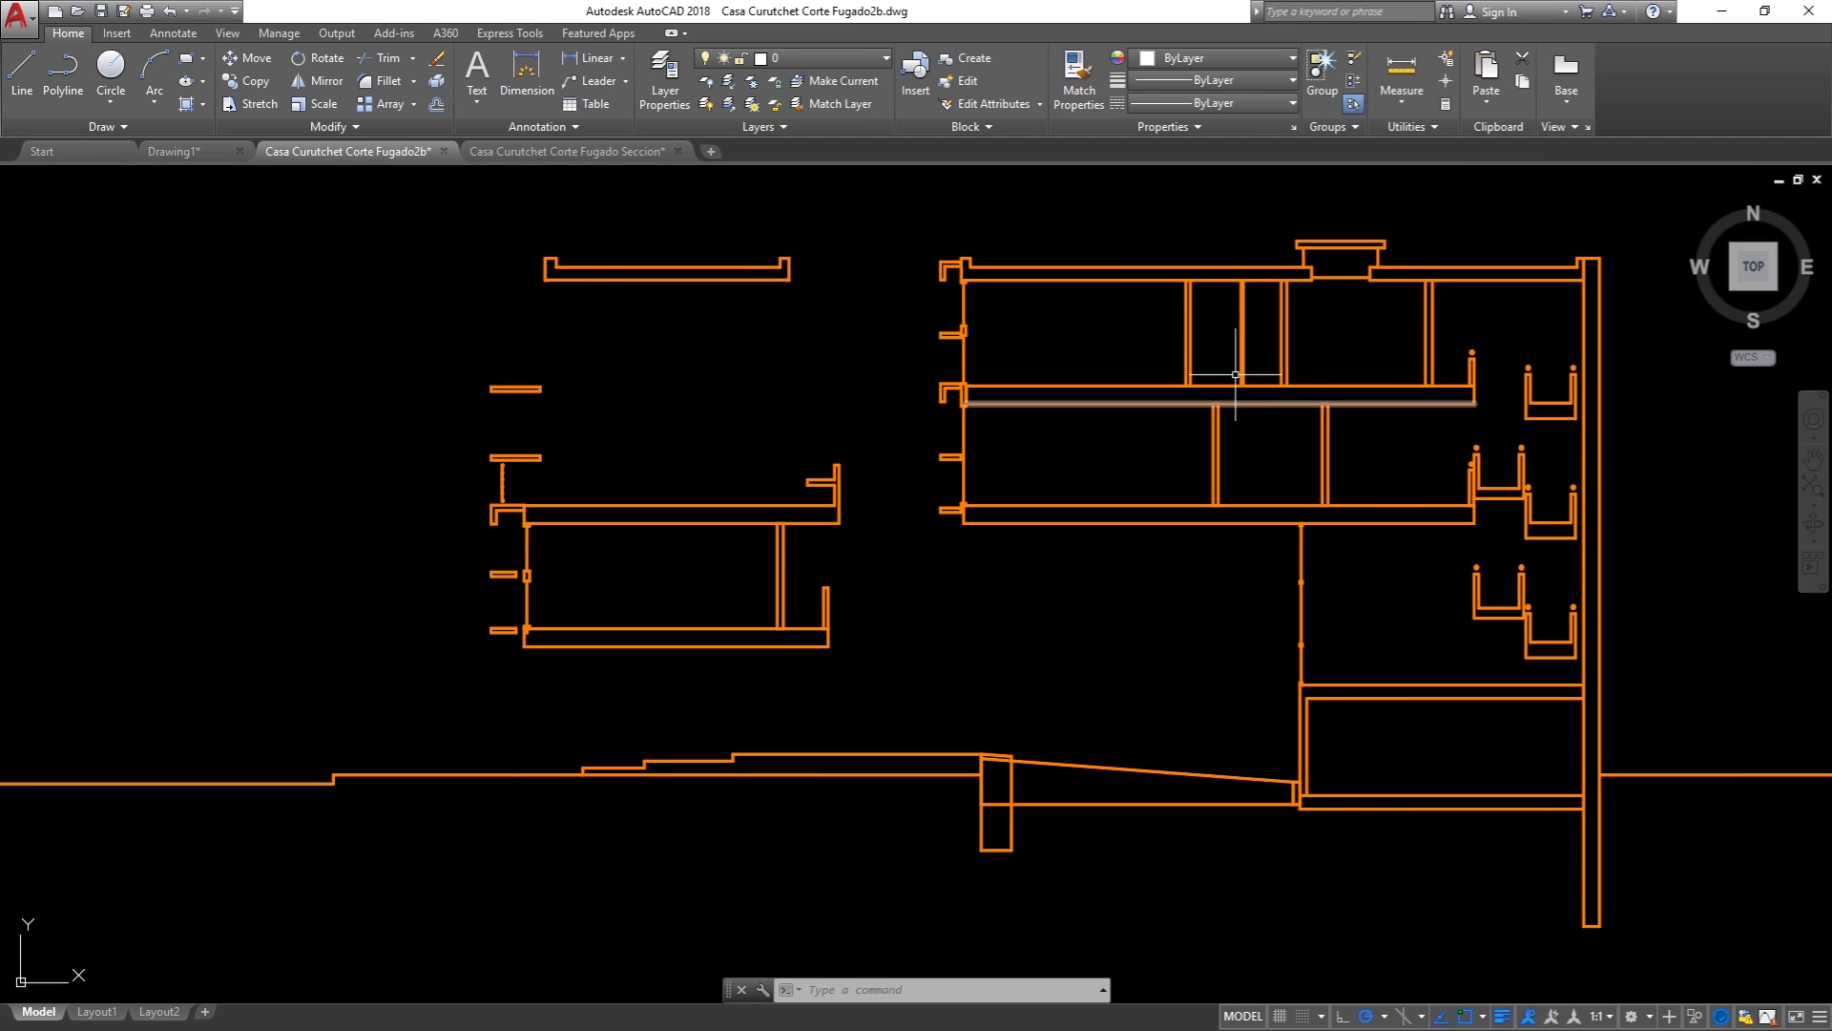
pyautogui.scroll(2, 1204, 361)
pyautogui.write('dis')
pyautogui.press('Return')
pyautogui.click(1215, 422)
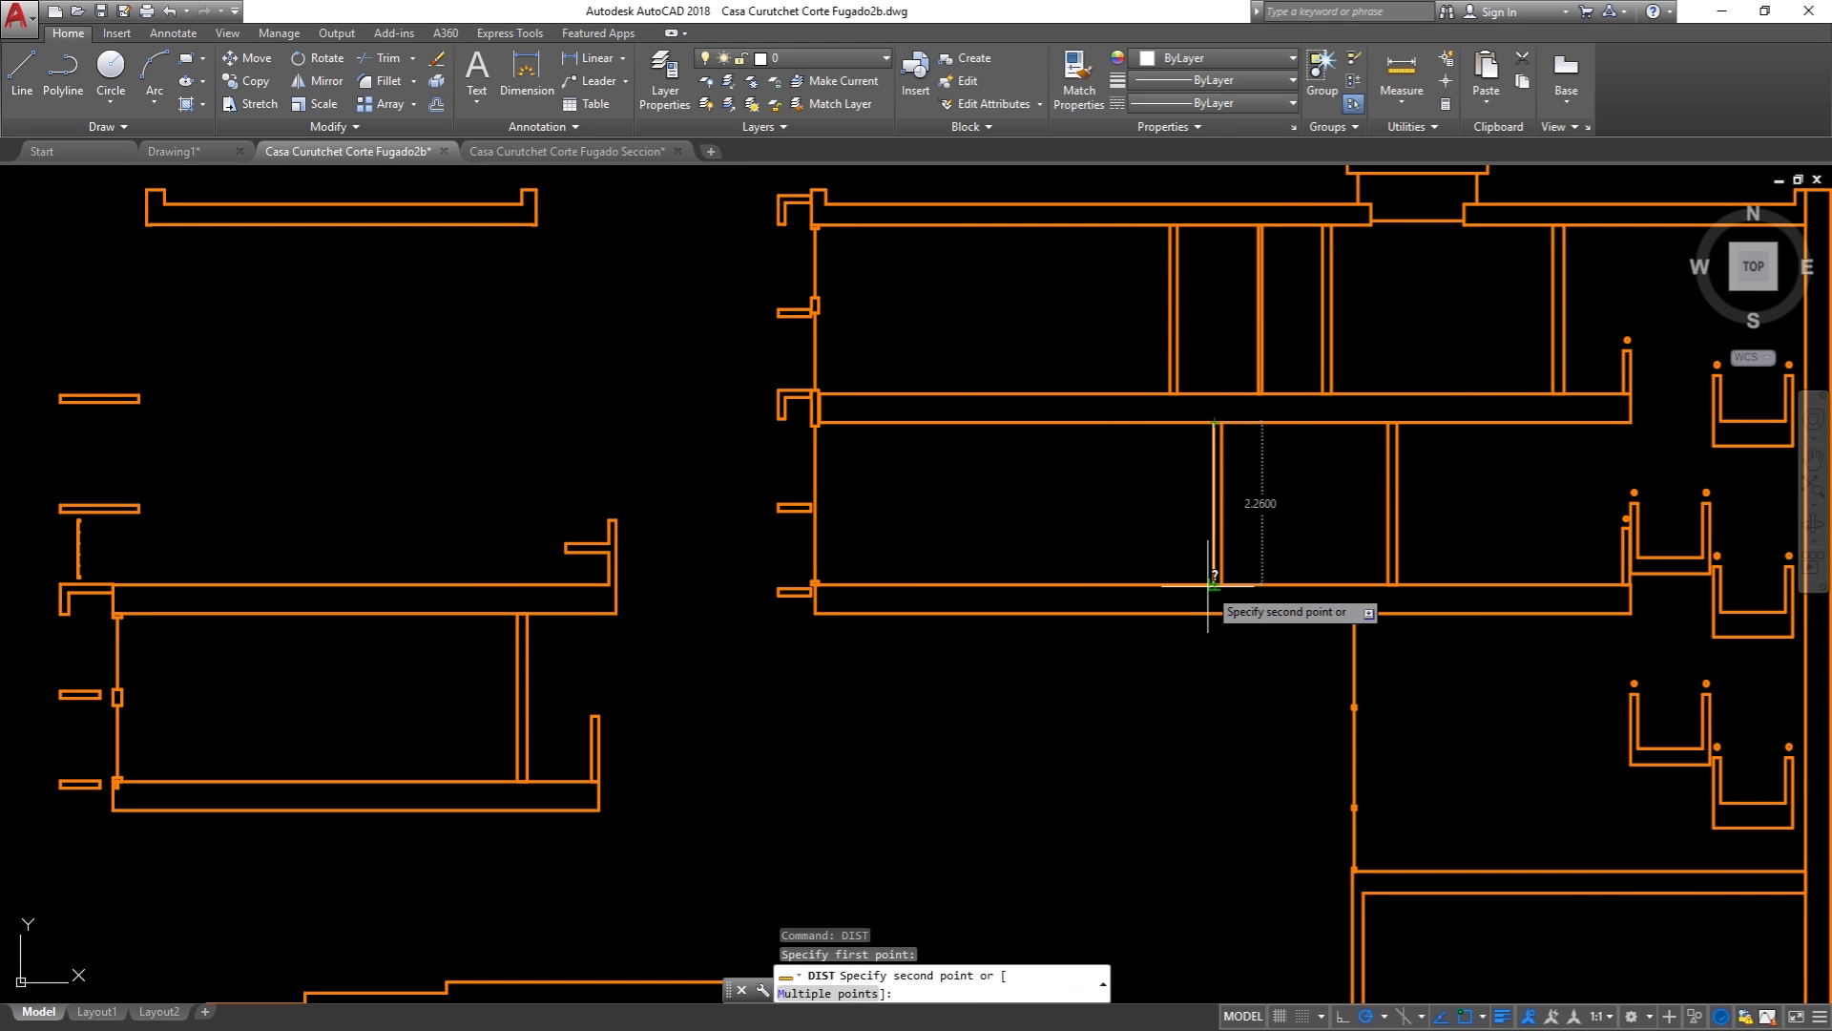
pyautogui.press('Escape')
pyautogui.scroll(-3, 1215, 585)
pyautogui.scroll(-2, 605, 531)
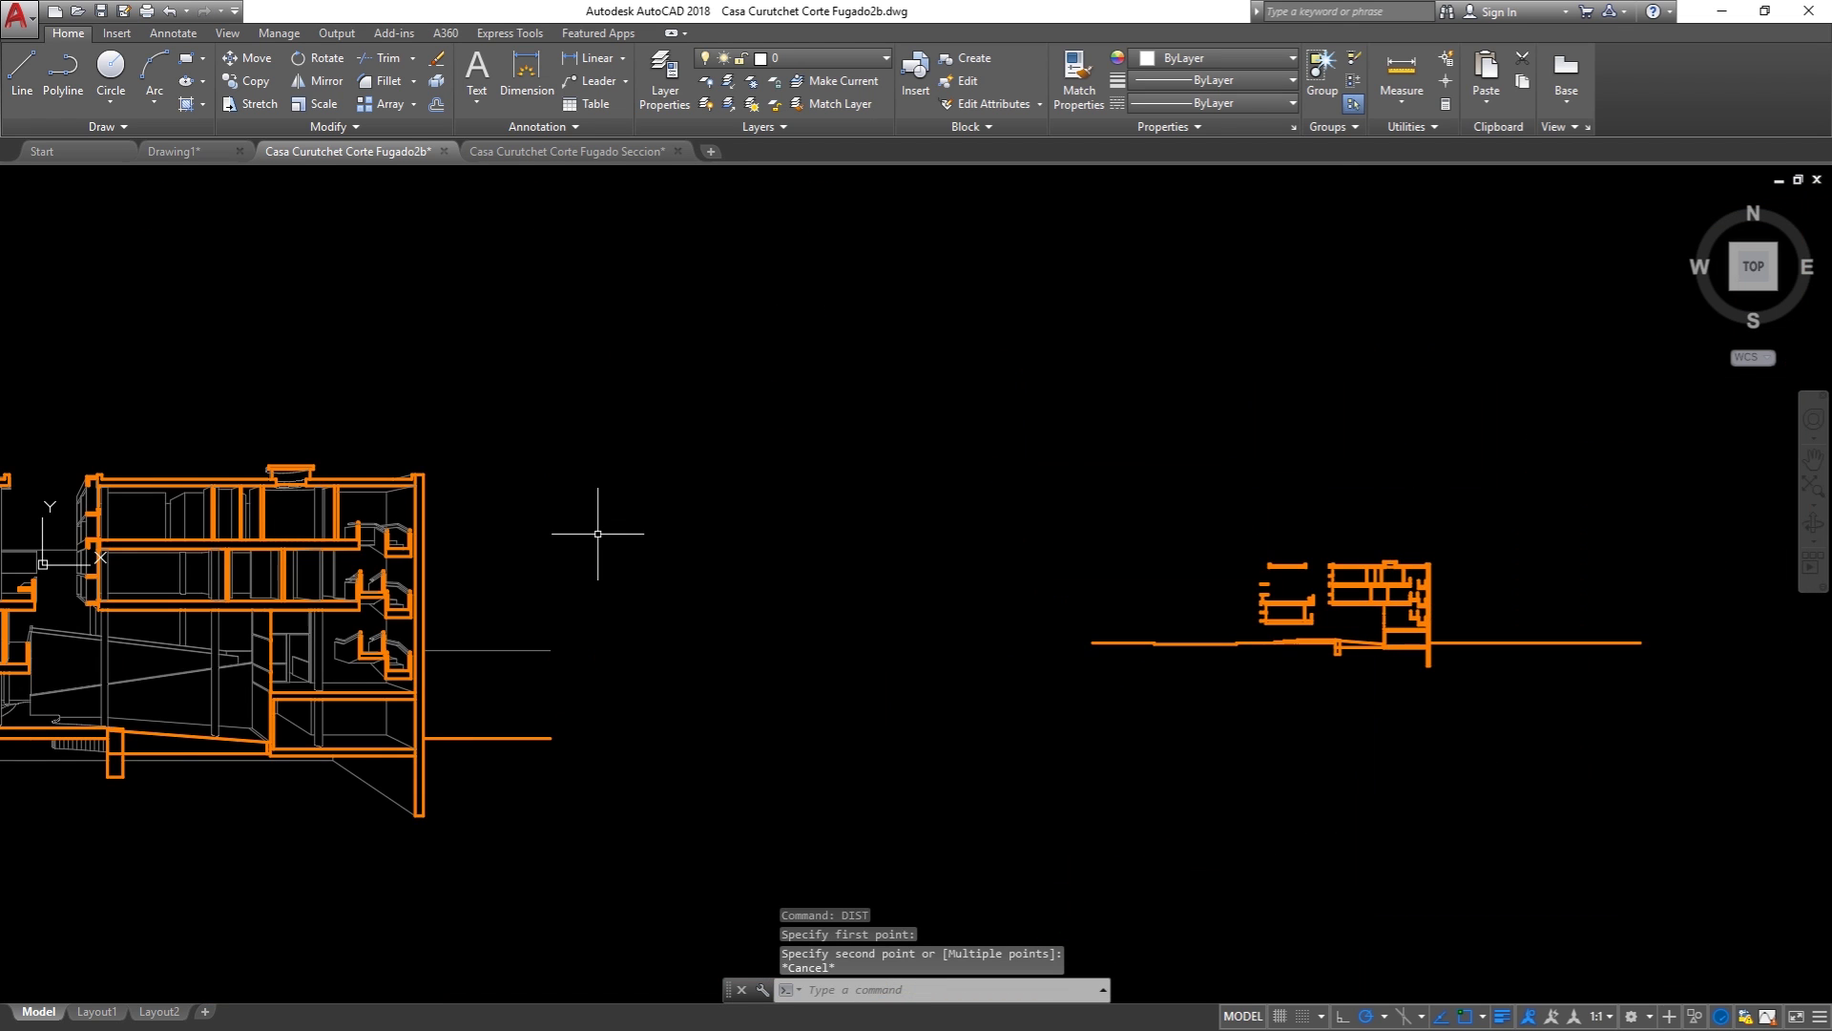
pyautogui.moveTo(165, 548); pyautogui.dragTo(374, 522, button='middle')
pyautogui.scroll(4, 374, 522)
pyautogui.scroll(2, 441, 525)
pyautogui.scroll(2, 443, 538)
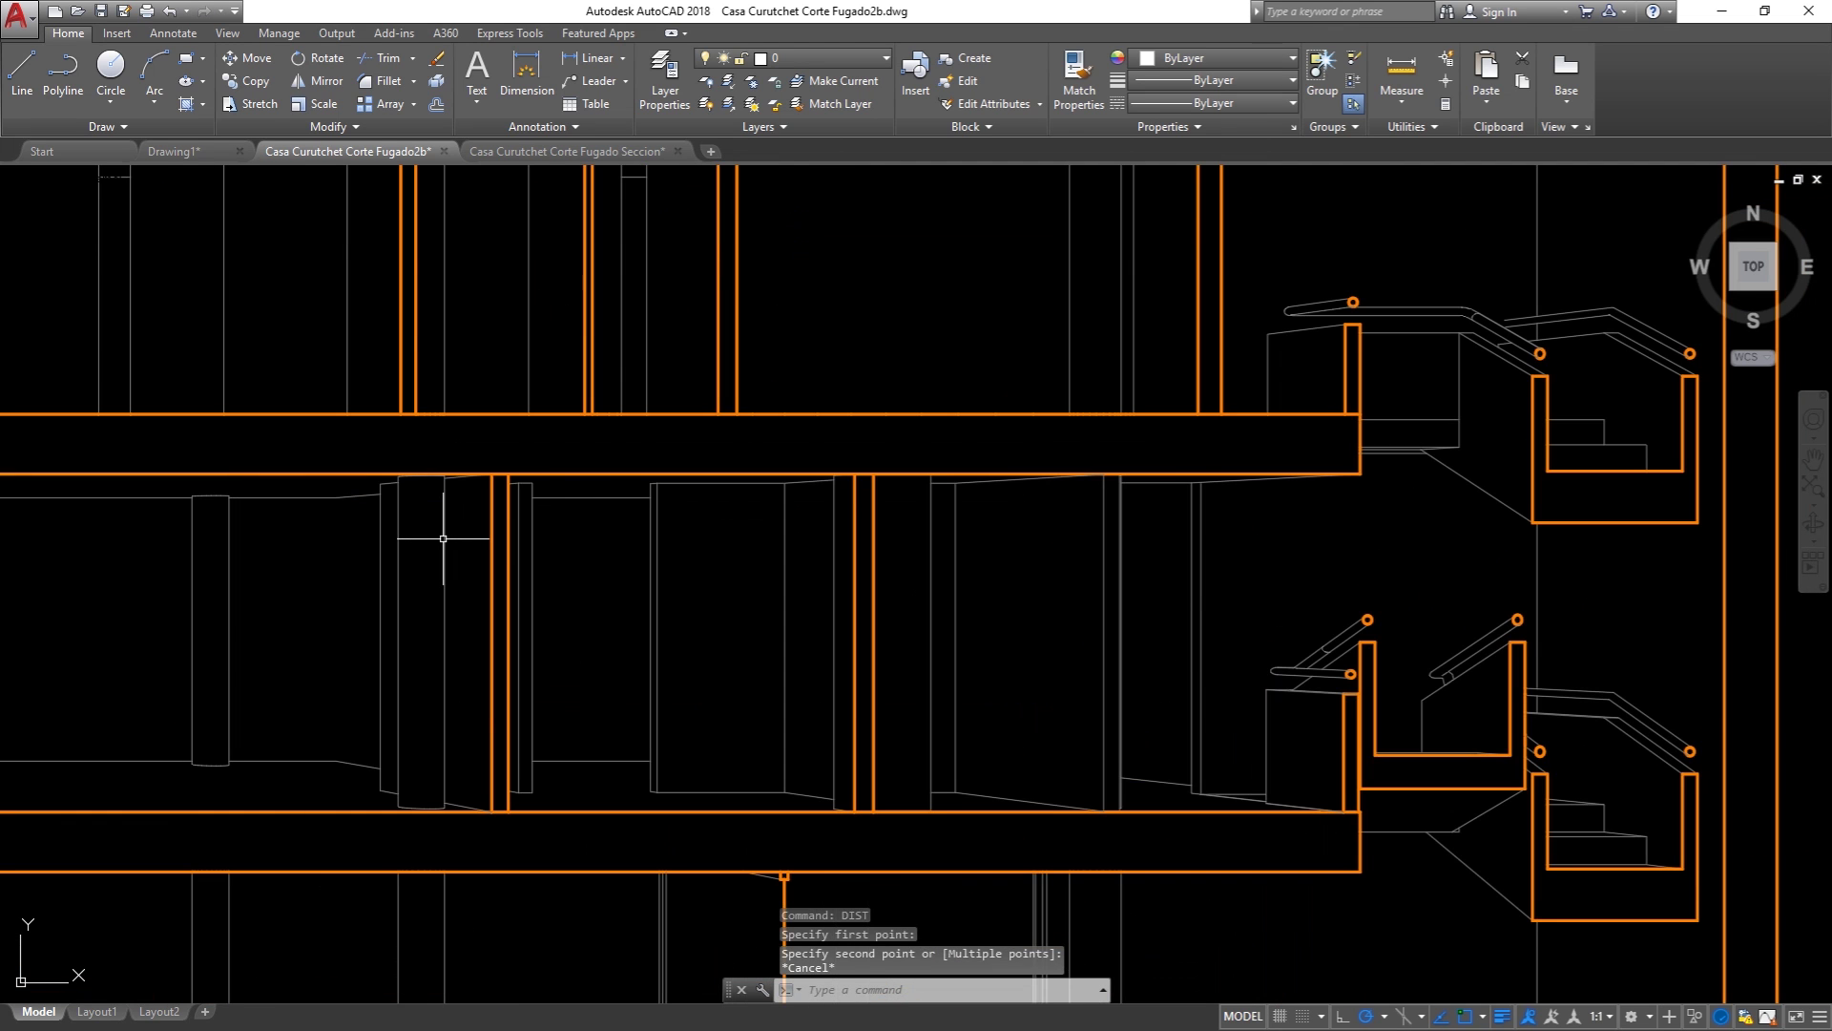
pyautogui.write('is')
pyautogui.press('Return')
pyautogui.click(491, 475)
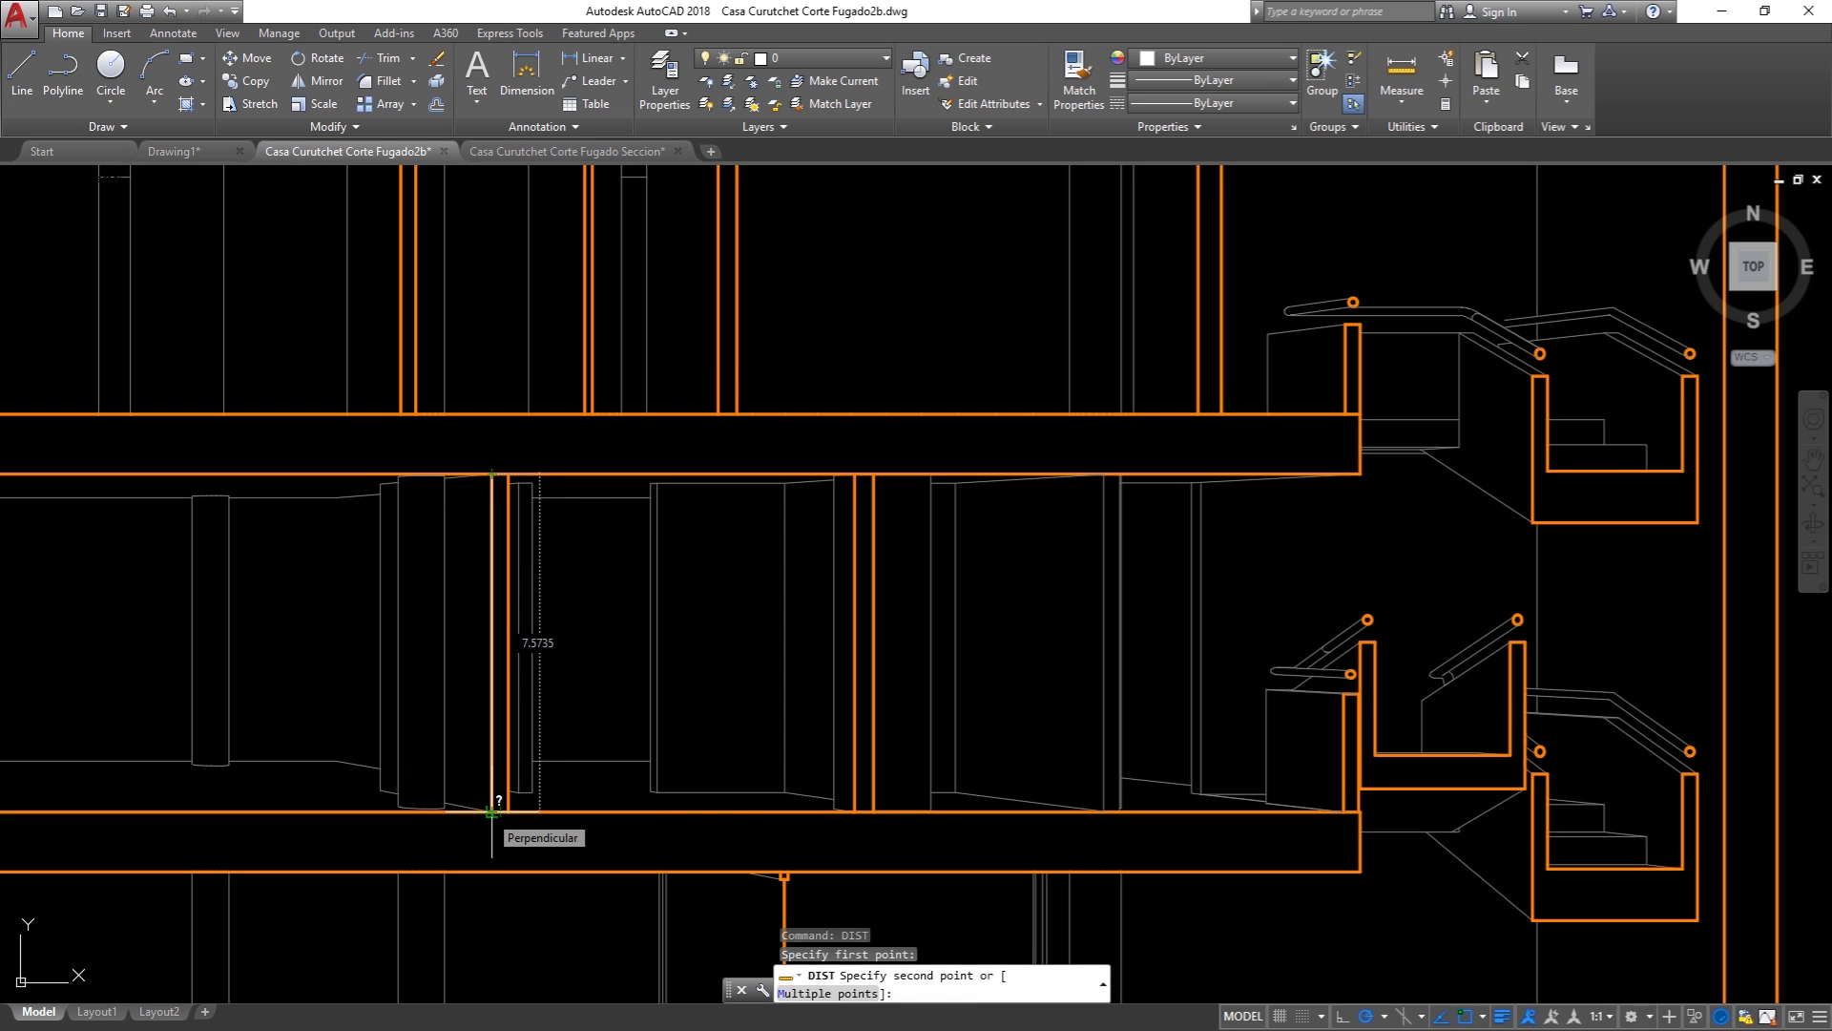
pyautogui.press('Escape')
pyautogui.scroll(-3, 491, 812)
pyautogui.scroll(-3, 491, 811)
pyautogui.moveTo(611, 584); pyautogui.dragTo(858, 575, button='middle')
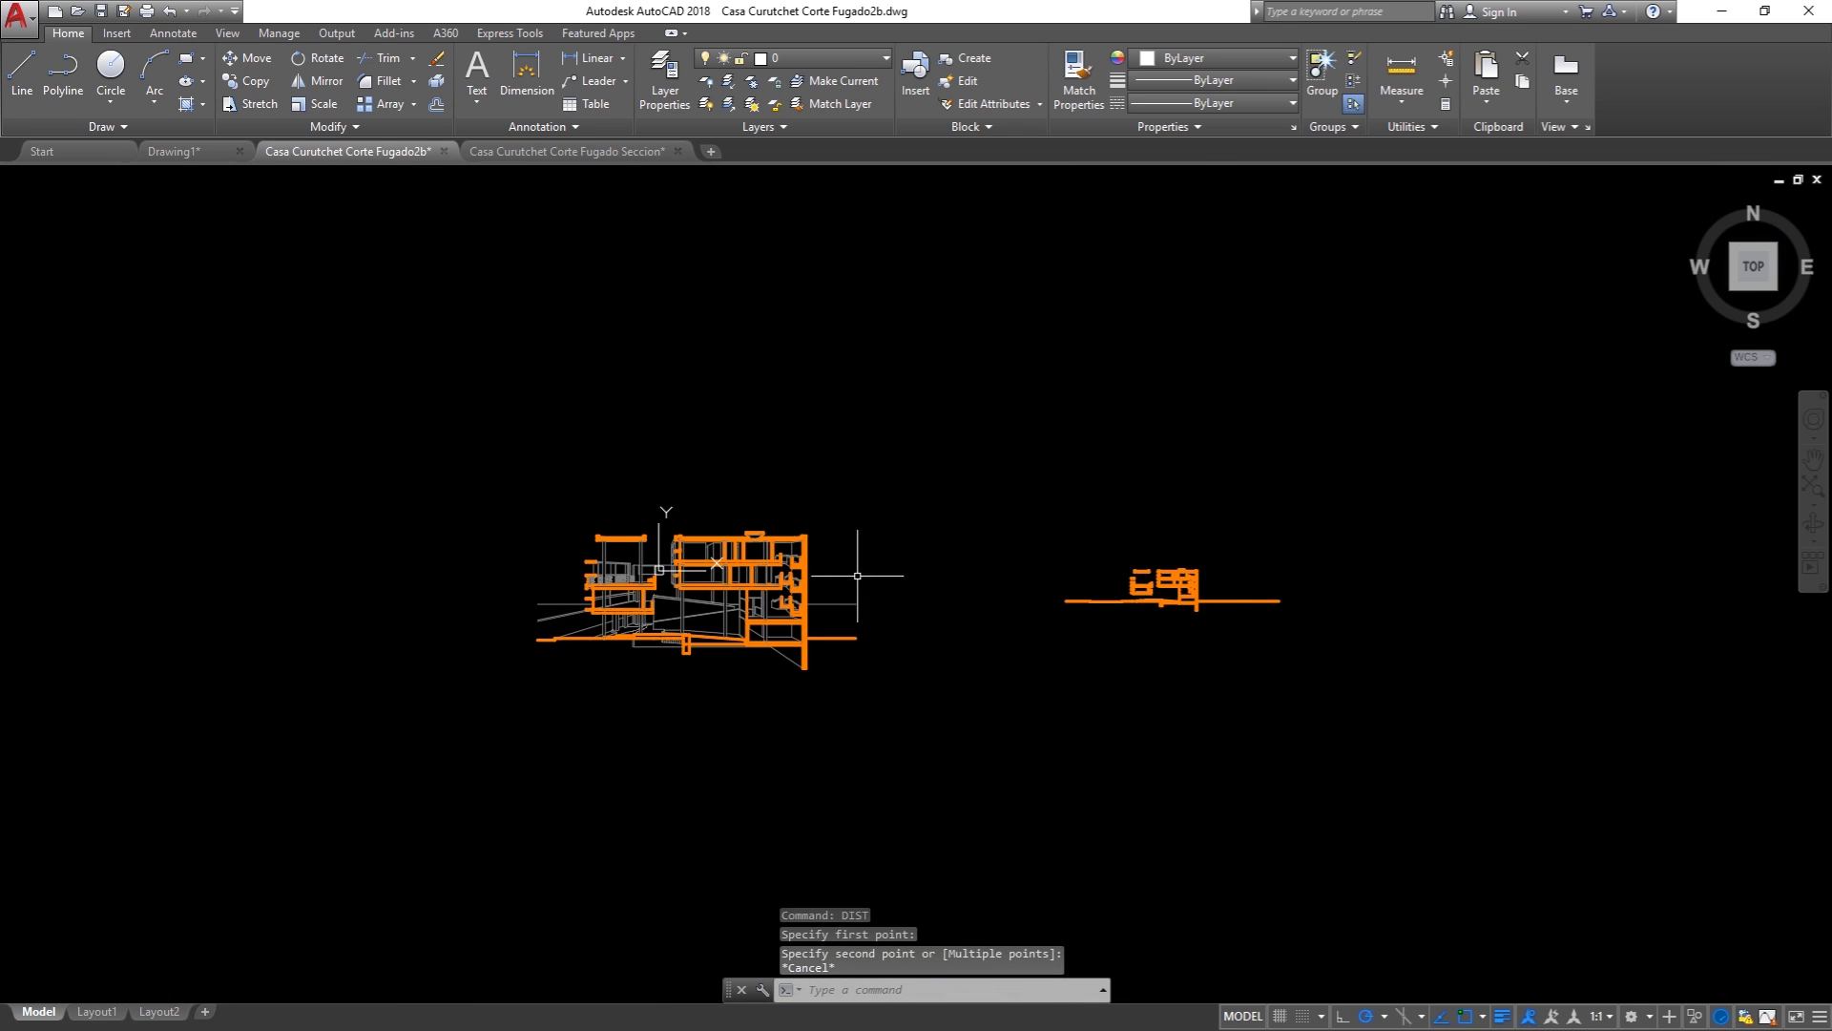
pyautogui.scroll(2, 1007, 552)
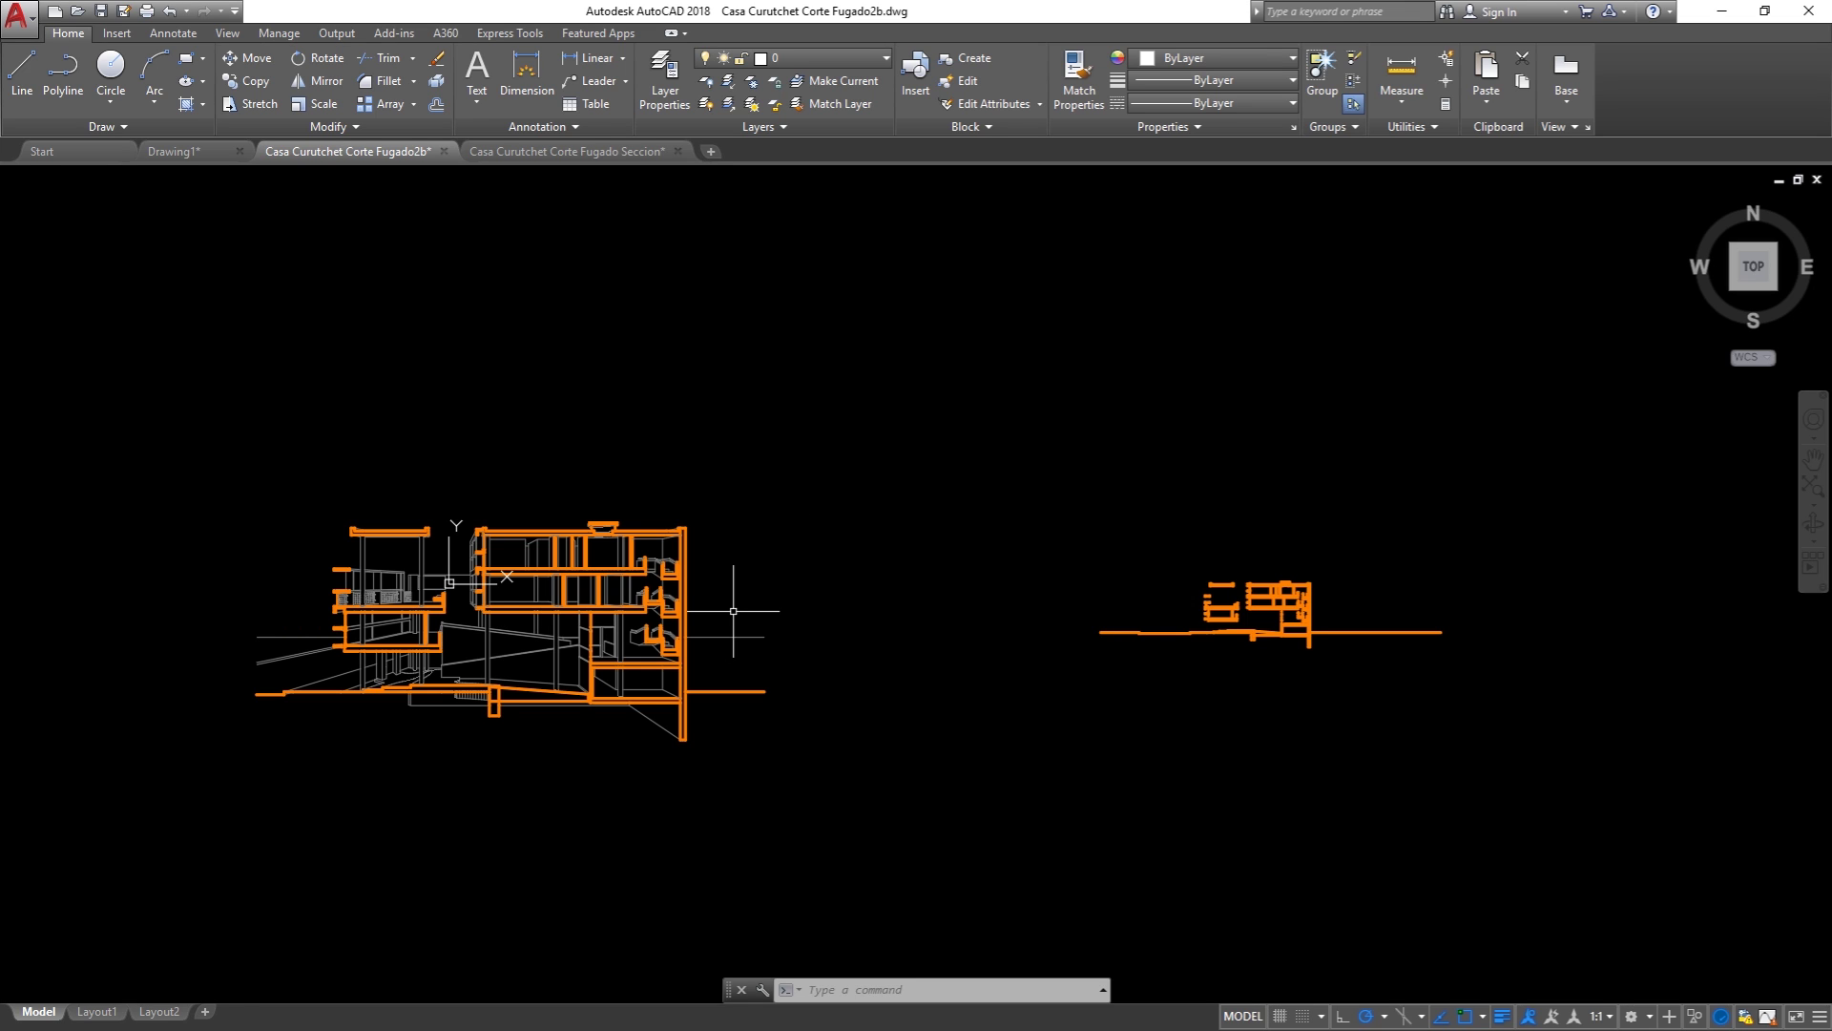
# Step: Start an ALIGN from the Modify panel, then cancel the attempt
pyautogui.click(328, 126)
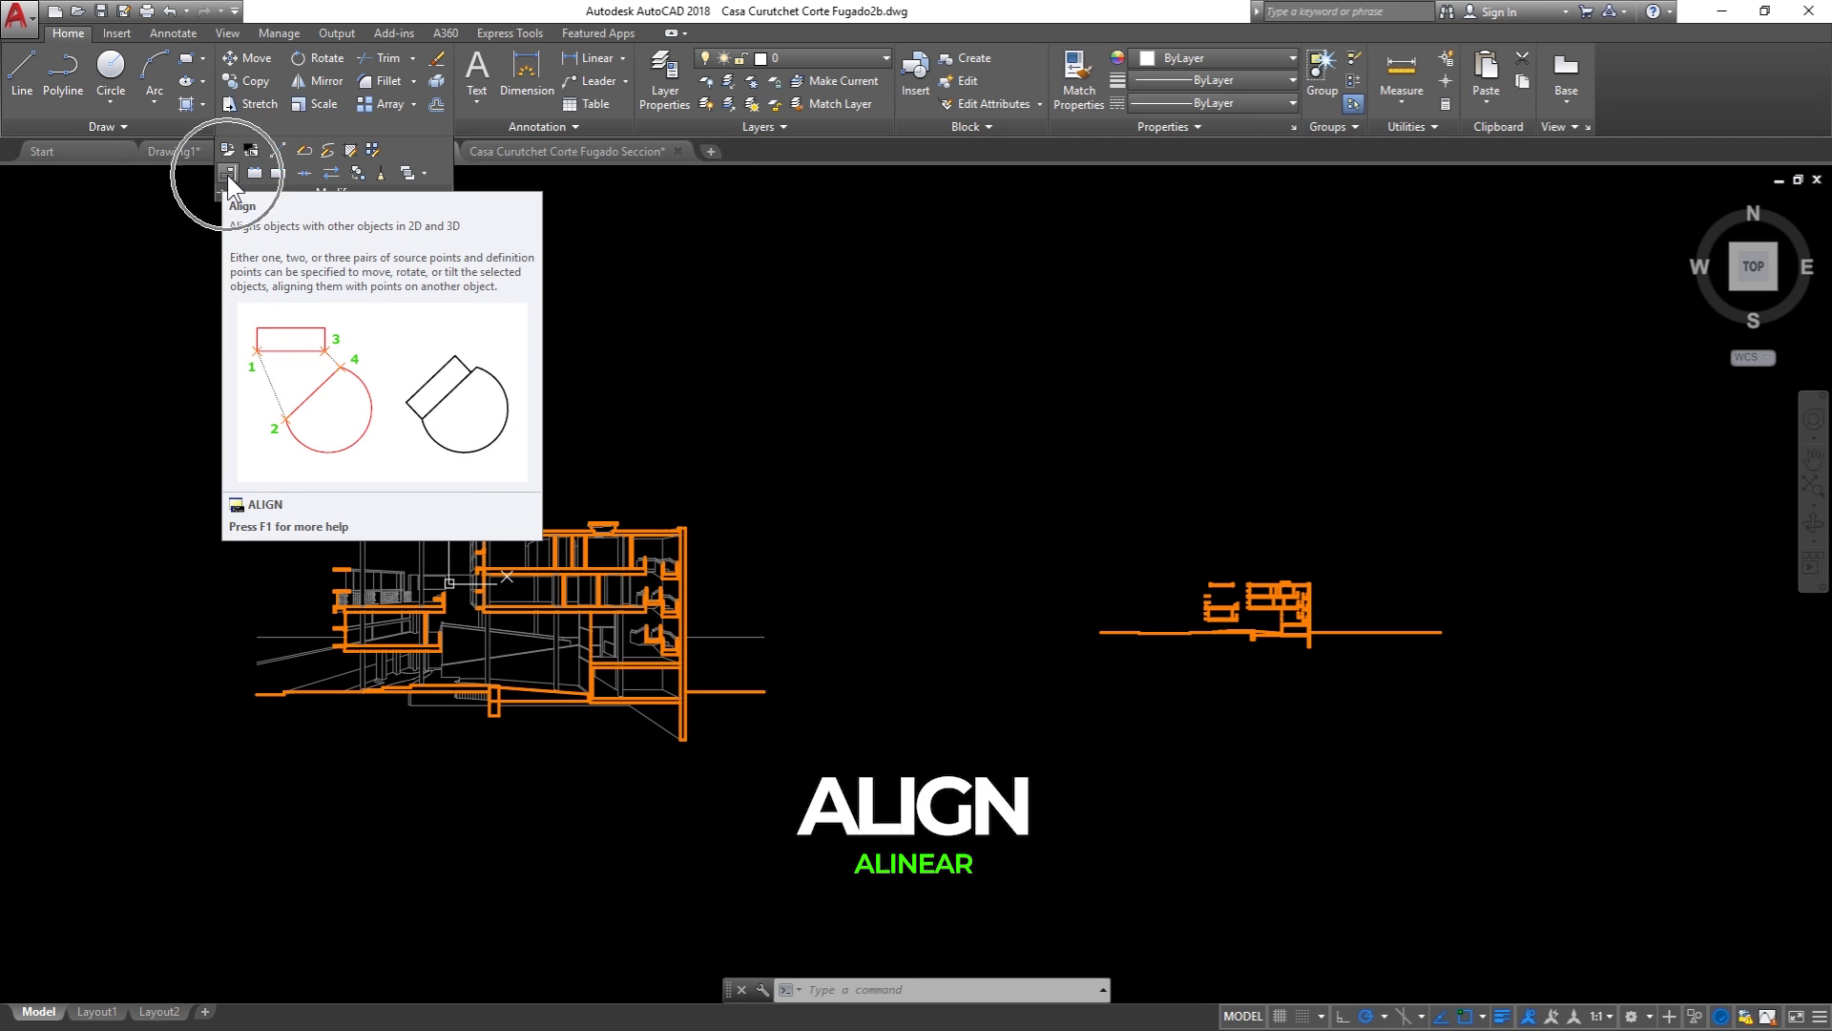
pyautogui.moveTo(227, 173)
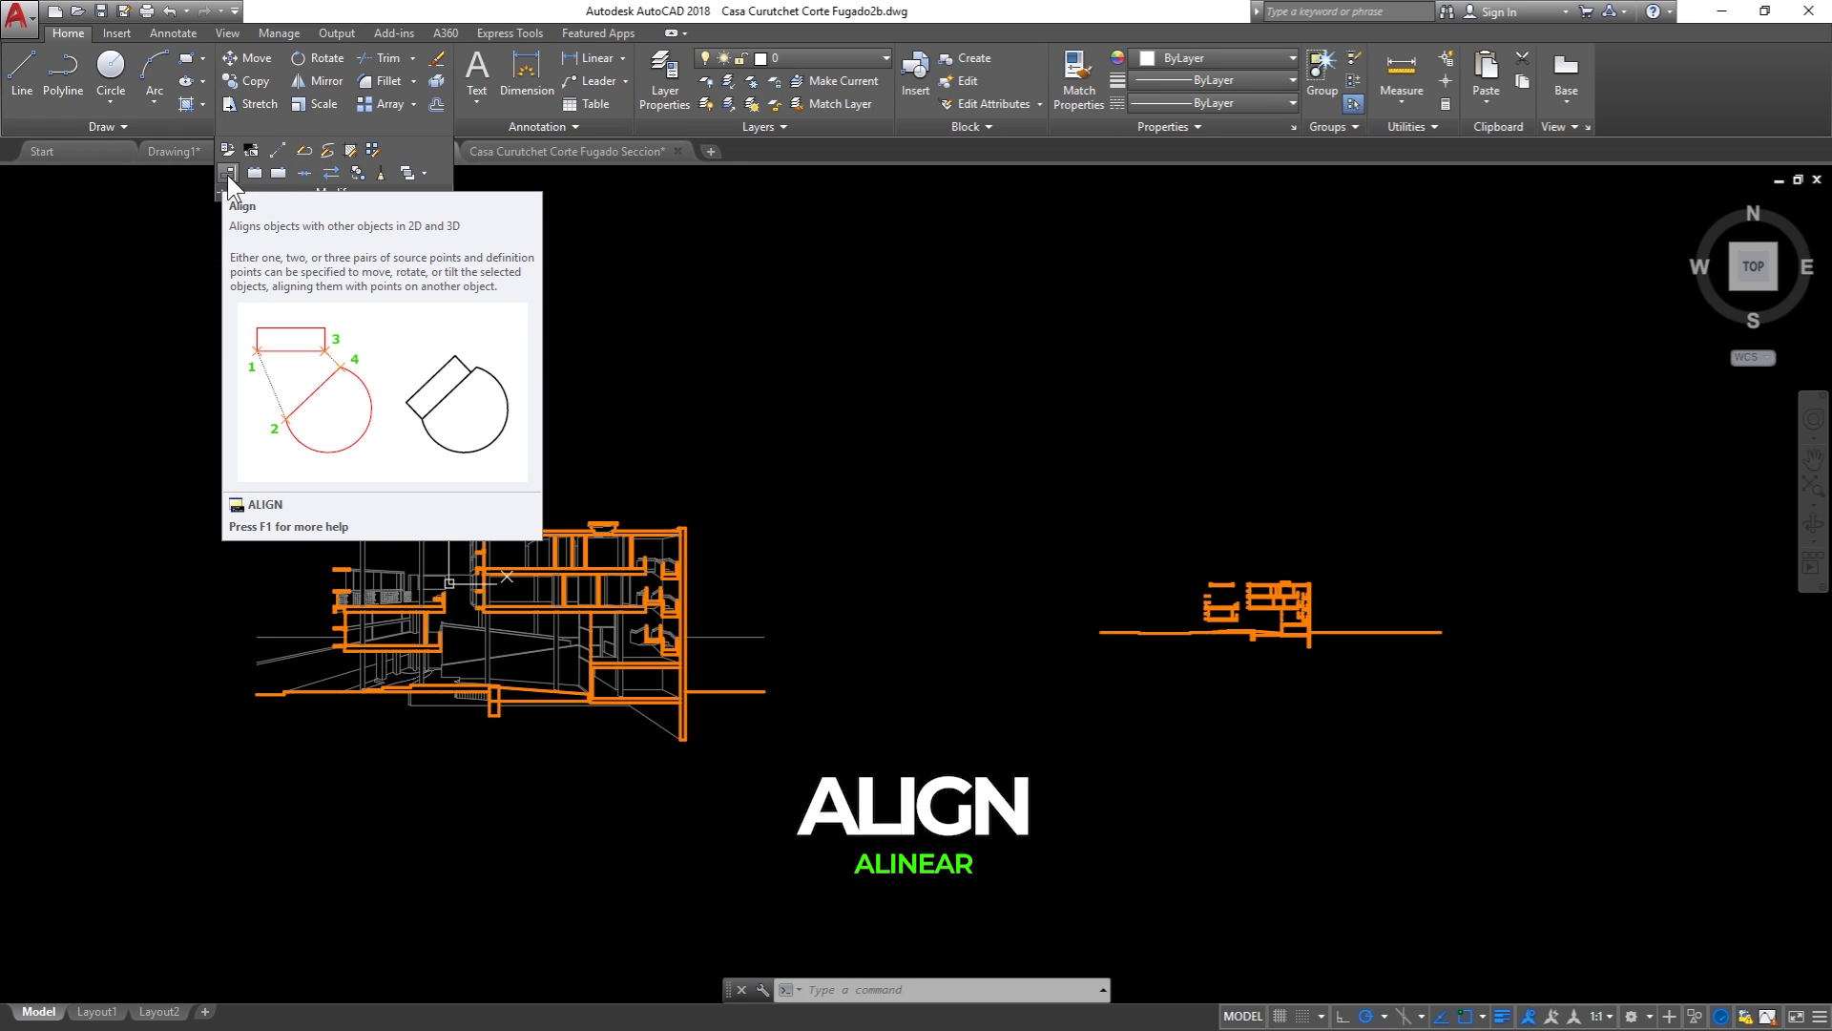
pyautogui.click(227, 175)
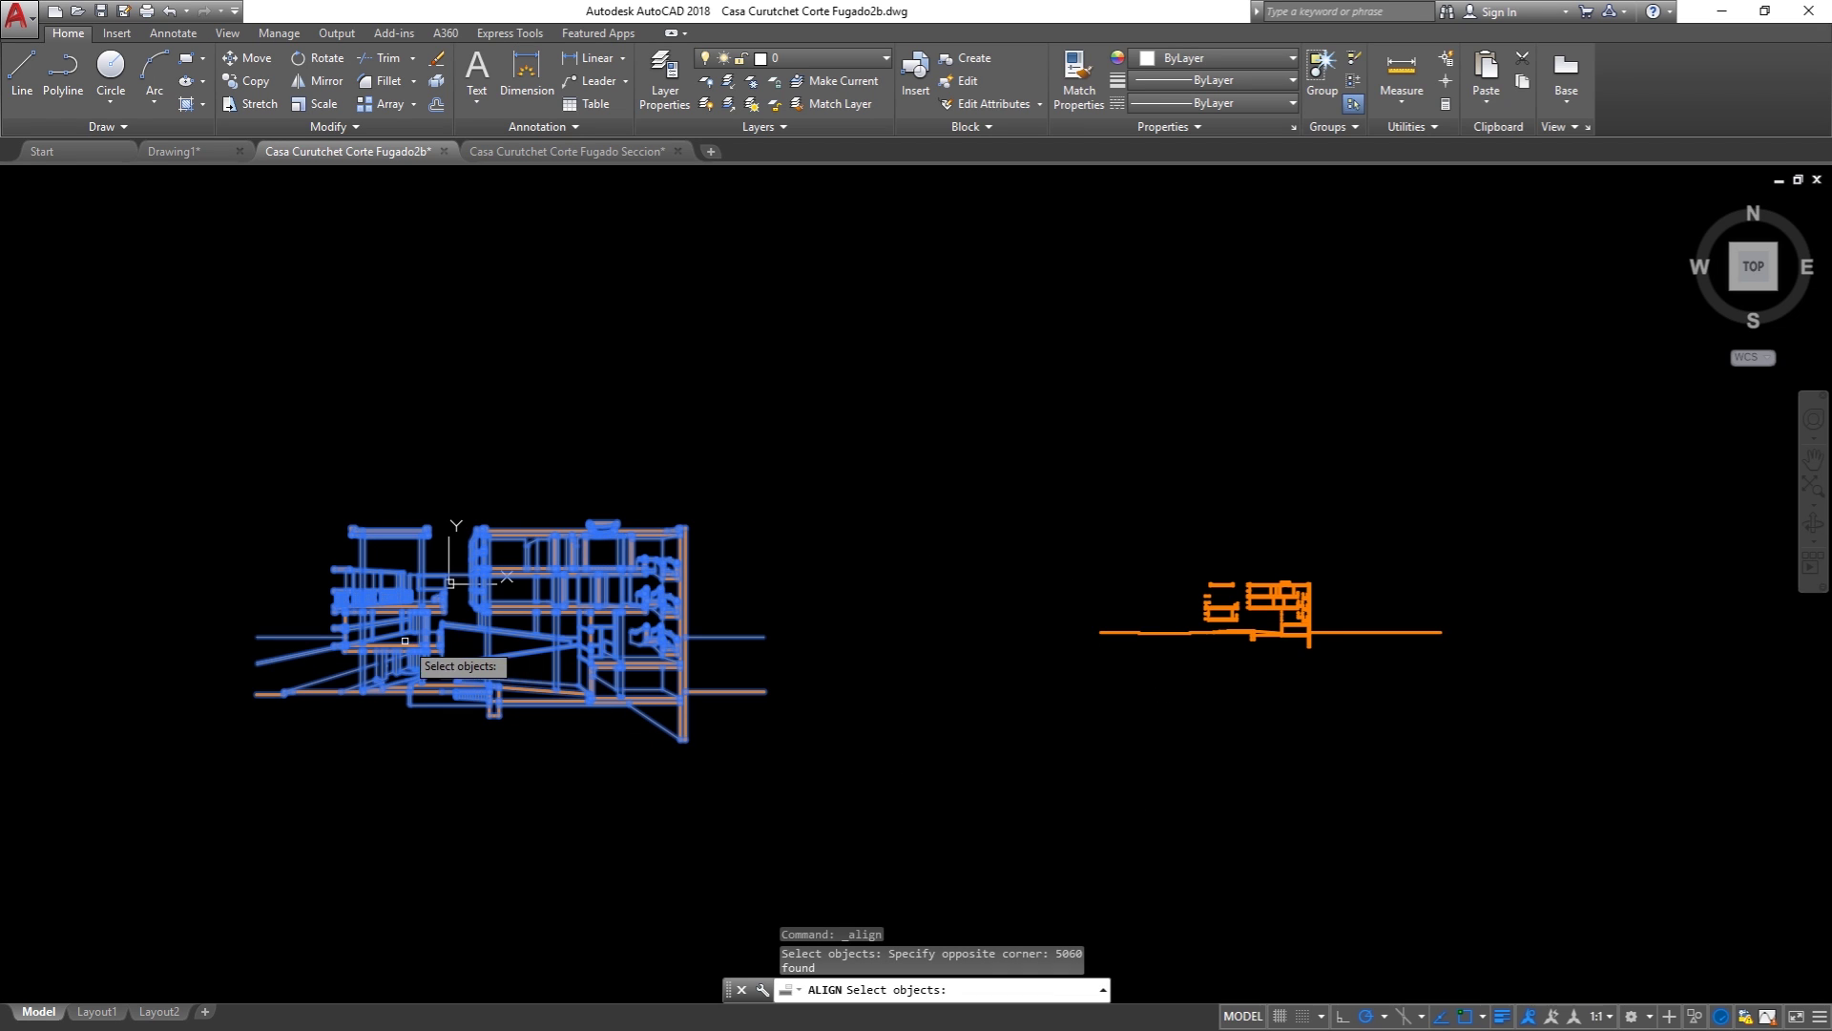
pyautogui.scroll(3, 315, 535)
pyautogui.press('Return')
pyautogui.scroll(3, 315, 572)
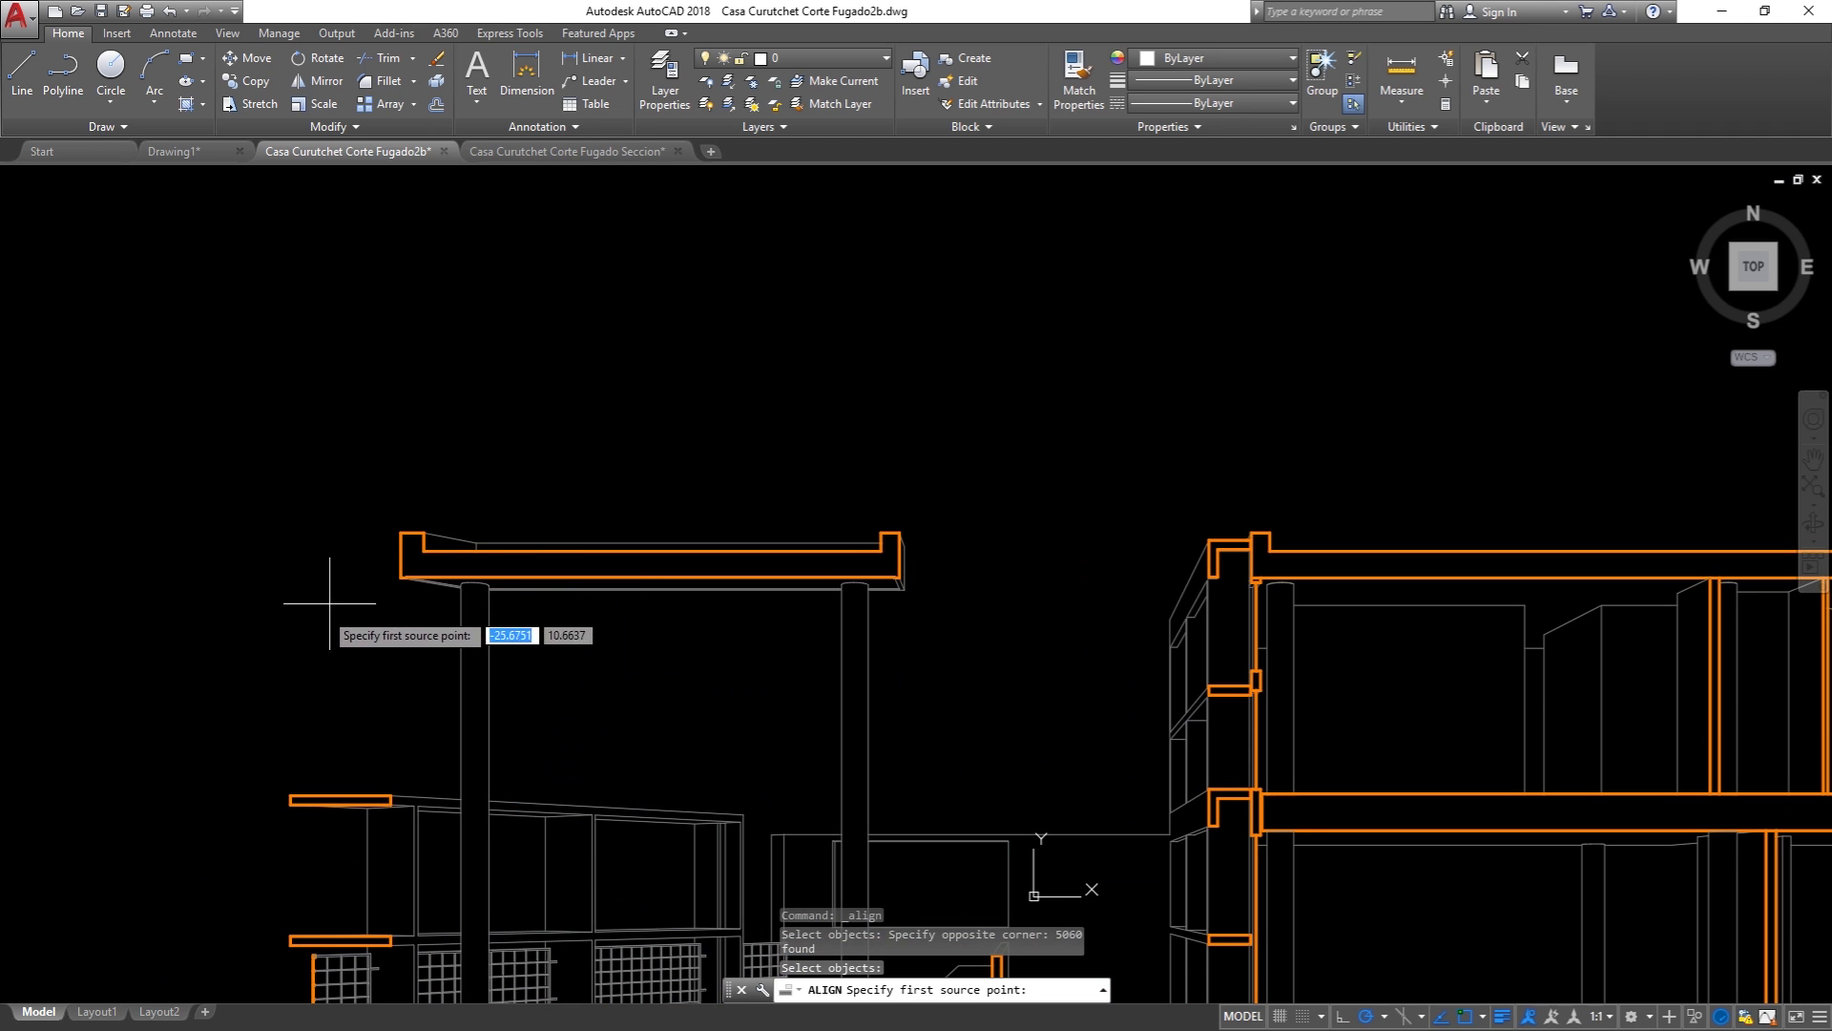
pyautogui.scroll(2, 353, 631)
pyautogui.scroll(-6, 360, 633)
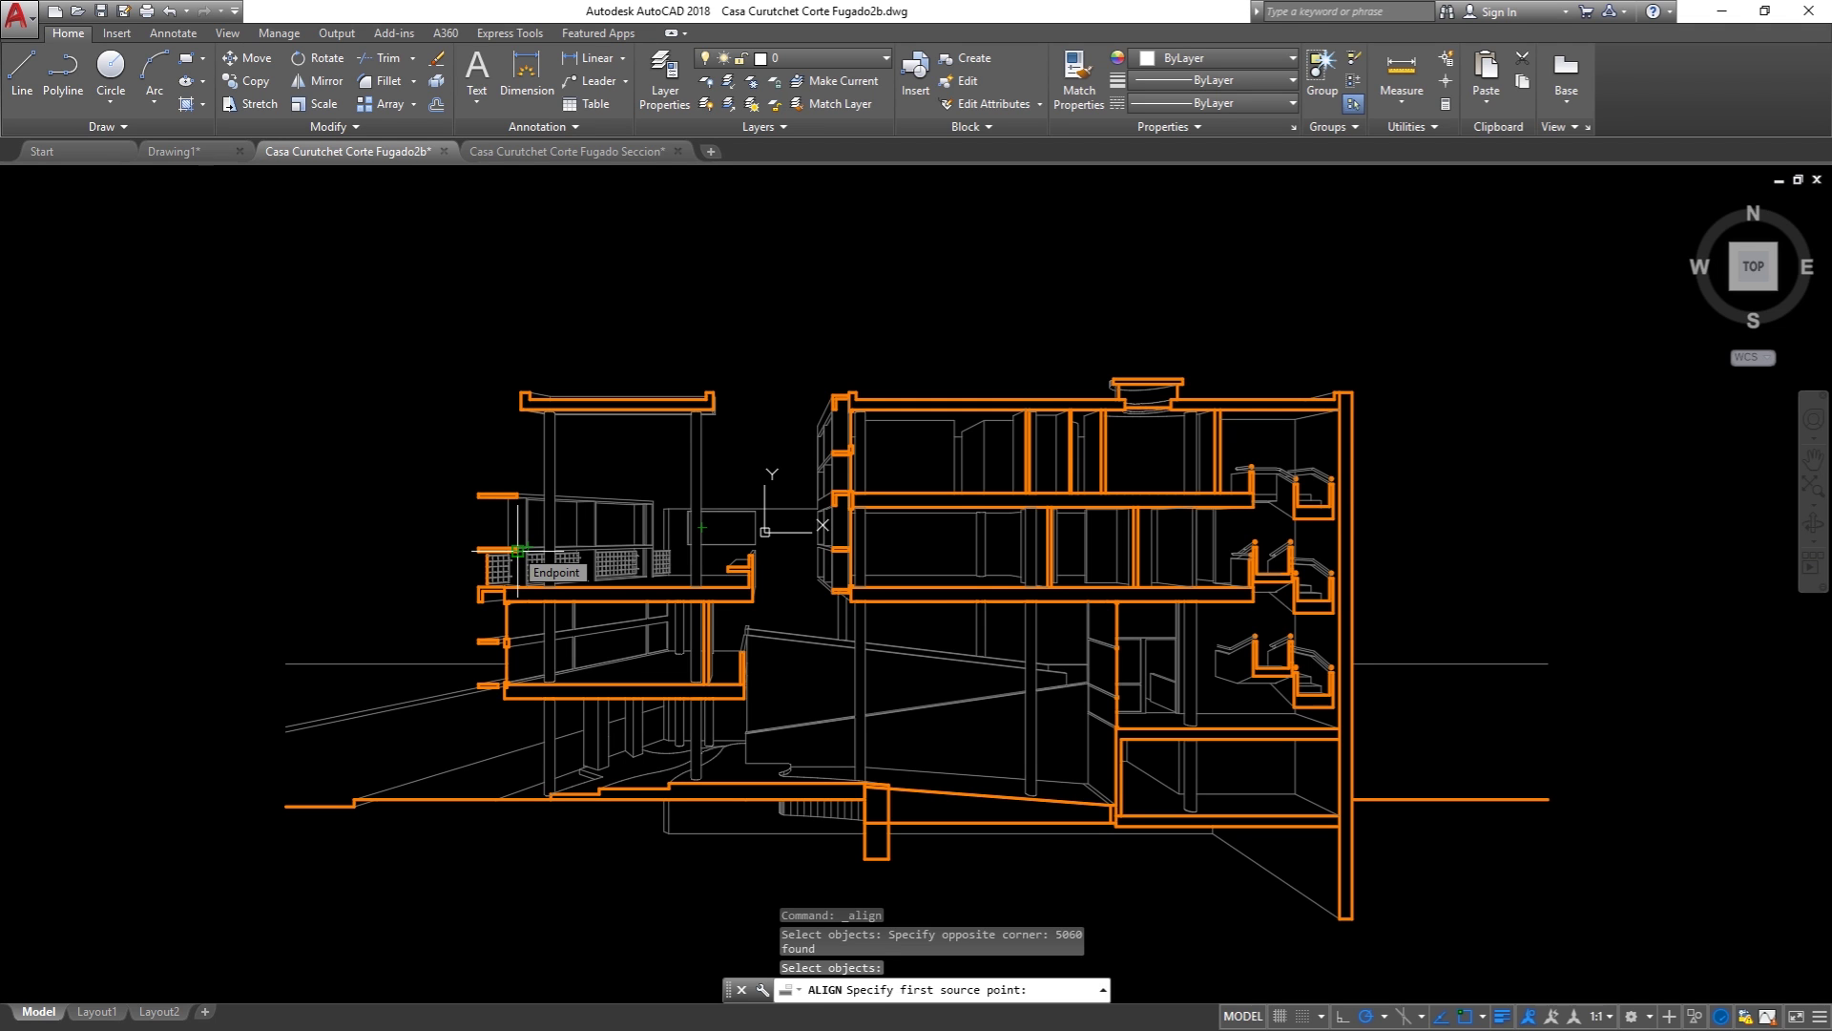
pyautogui.scroll(5, 490, 502)
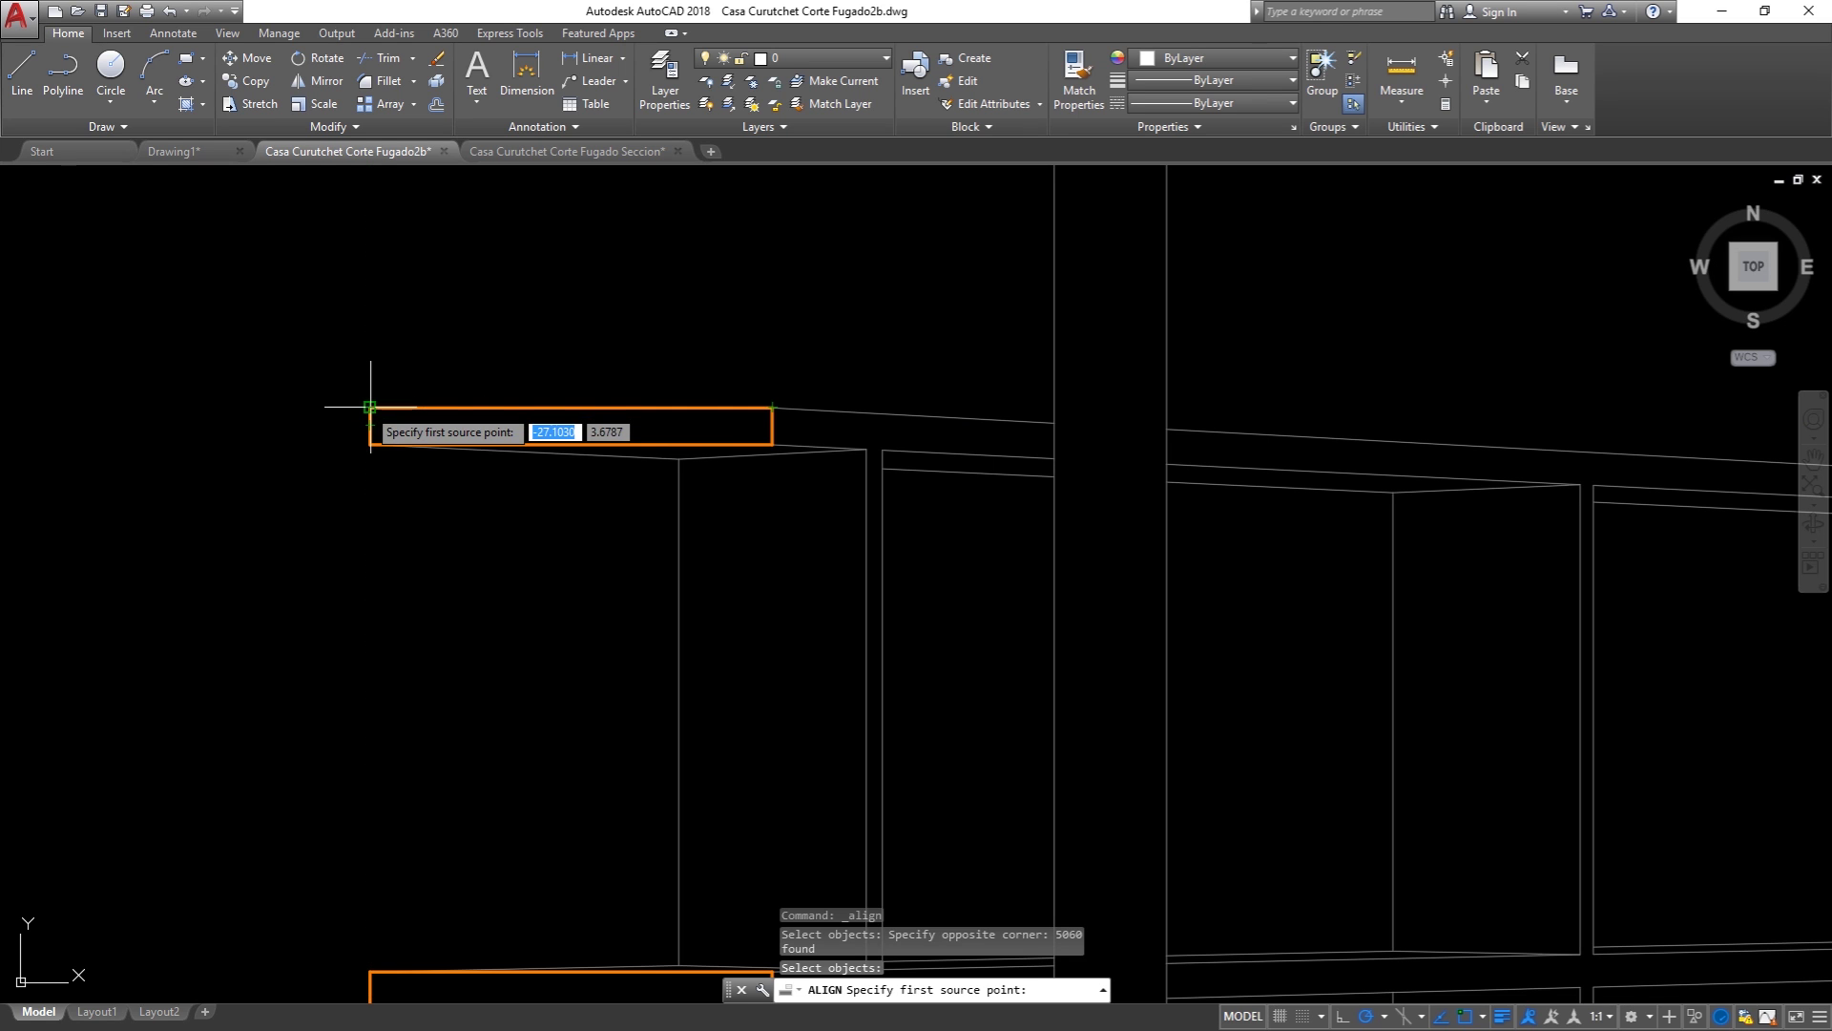
pyautogui.scroll(-2, 302, 416)
pyautogui.scroll(-3, 302, 415)
pyautogui.scroll(-2, 302, 415)
pyautogui.scroll(2, 1146, 425)
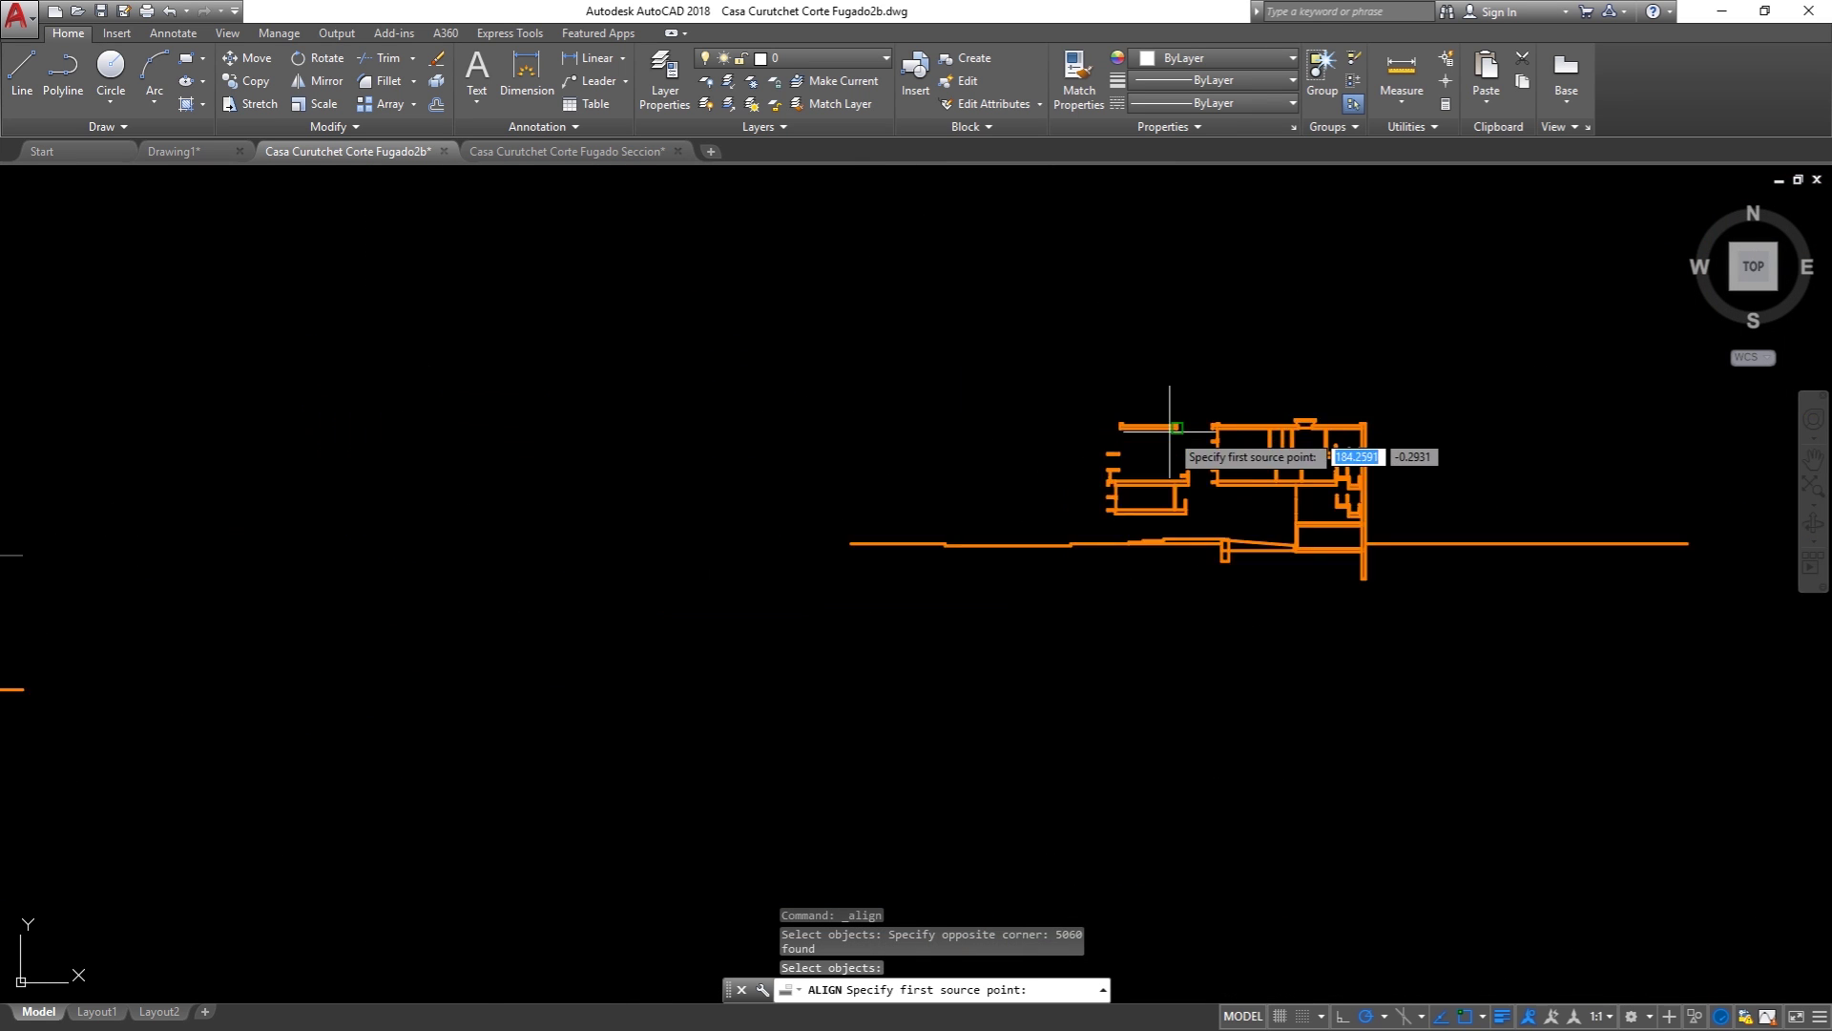
pyautogui.scroll(3, 995, 473)
pyautogui.scroll(2, 995, 474)
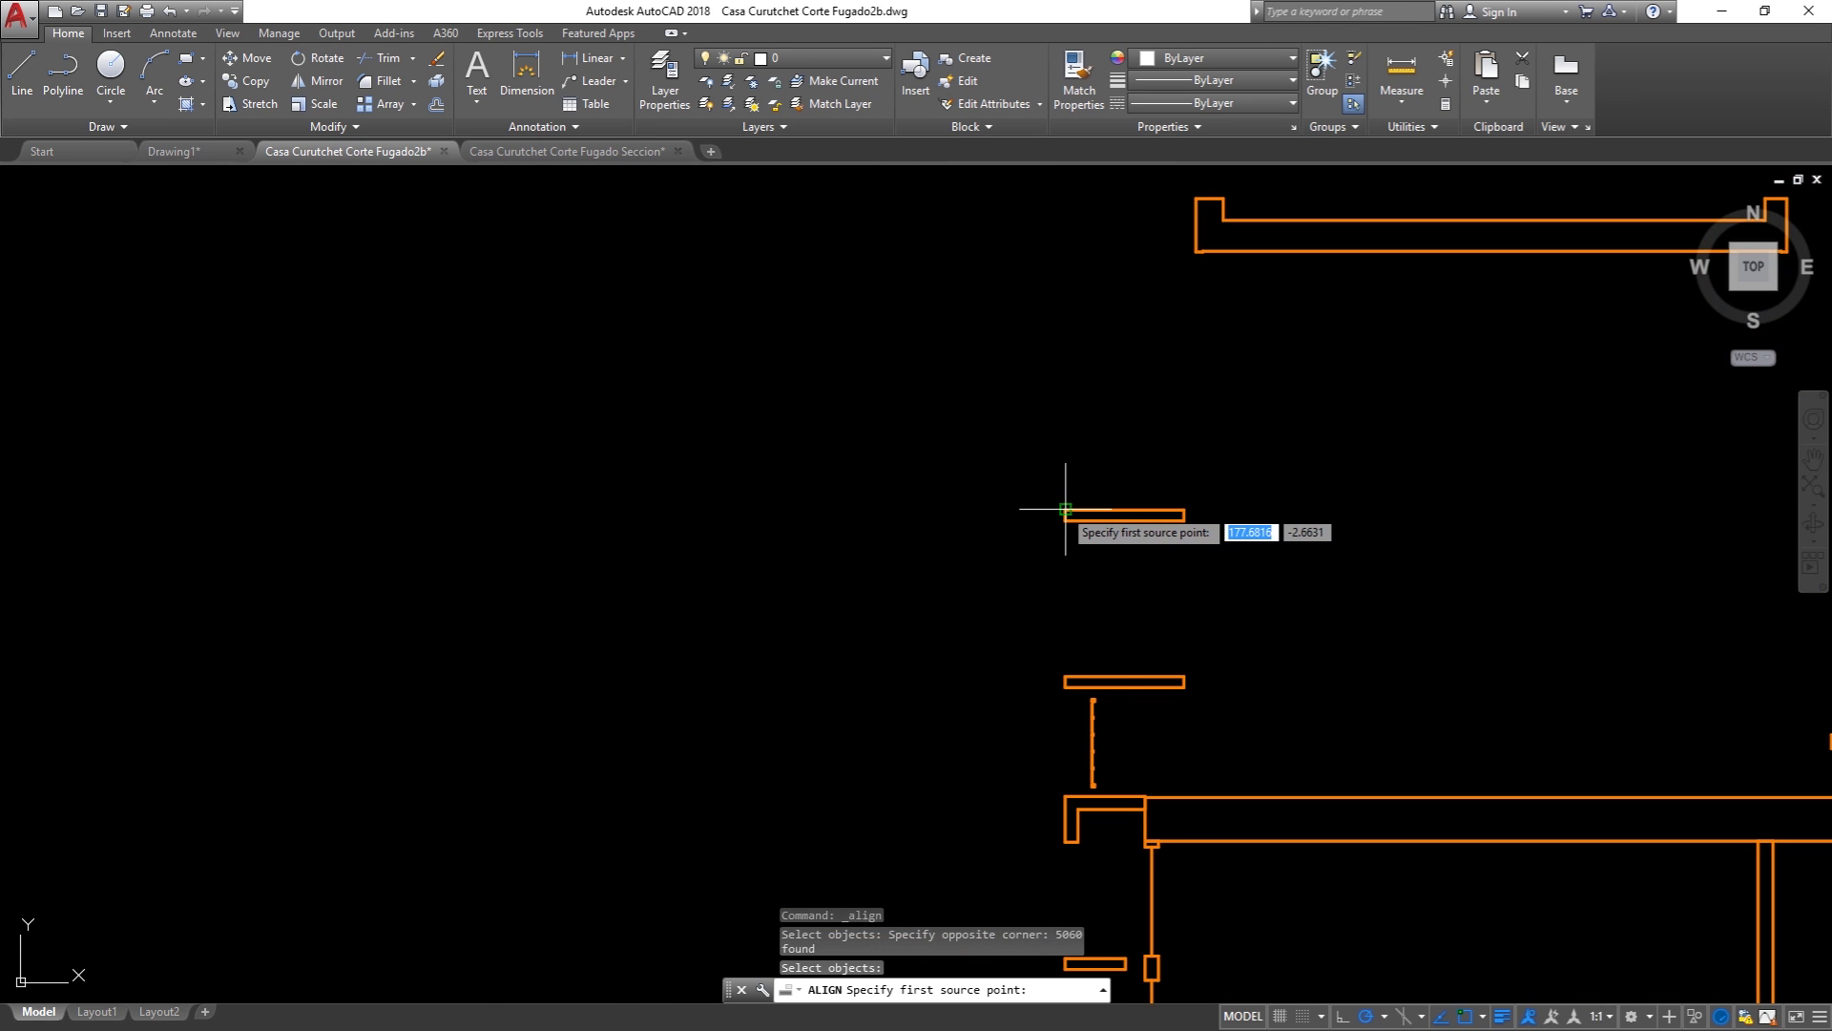
pyautogui.scroll(-4, 1063, 509)
pyautogui.scroll(-3, 1063, 509)
pyautogui.scroll(3, 783, 520)
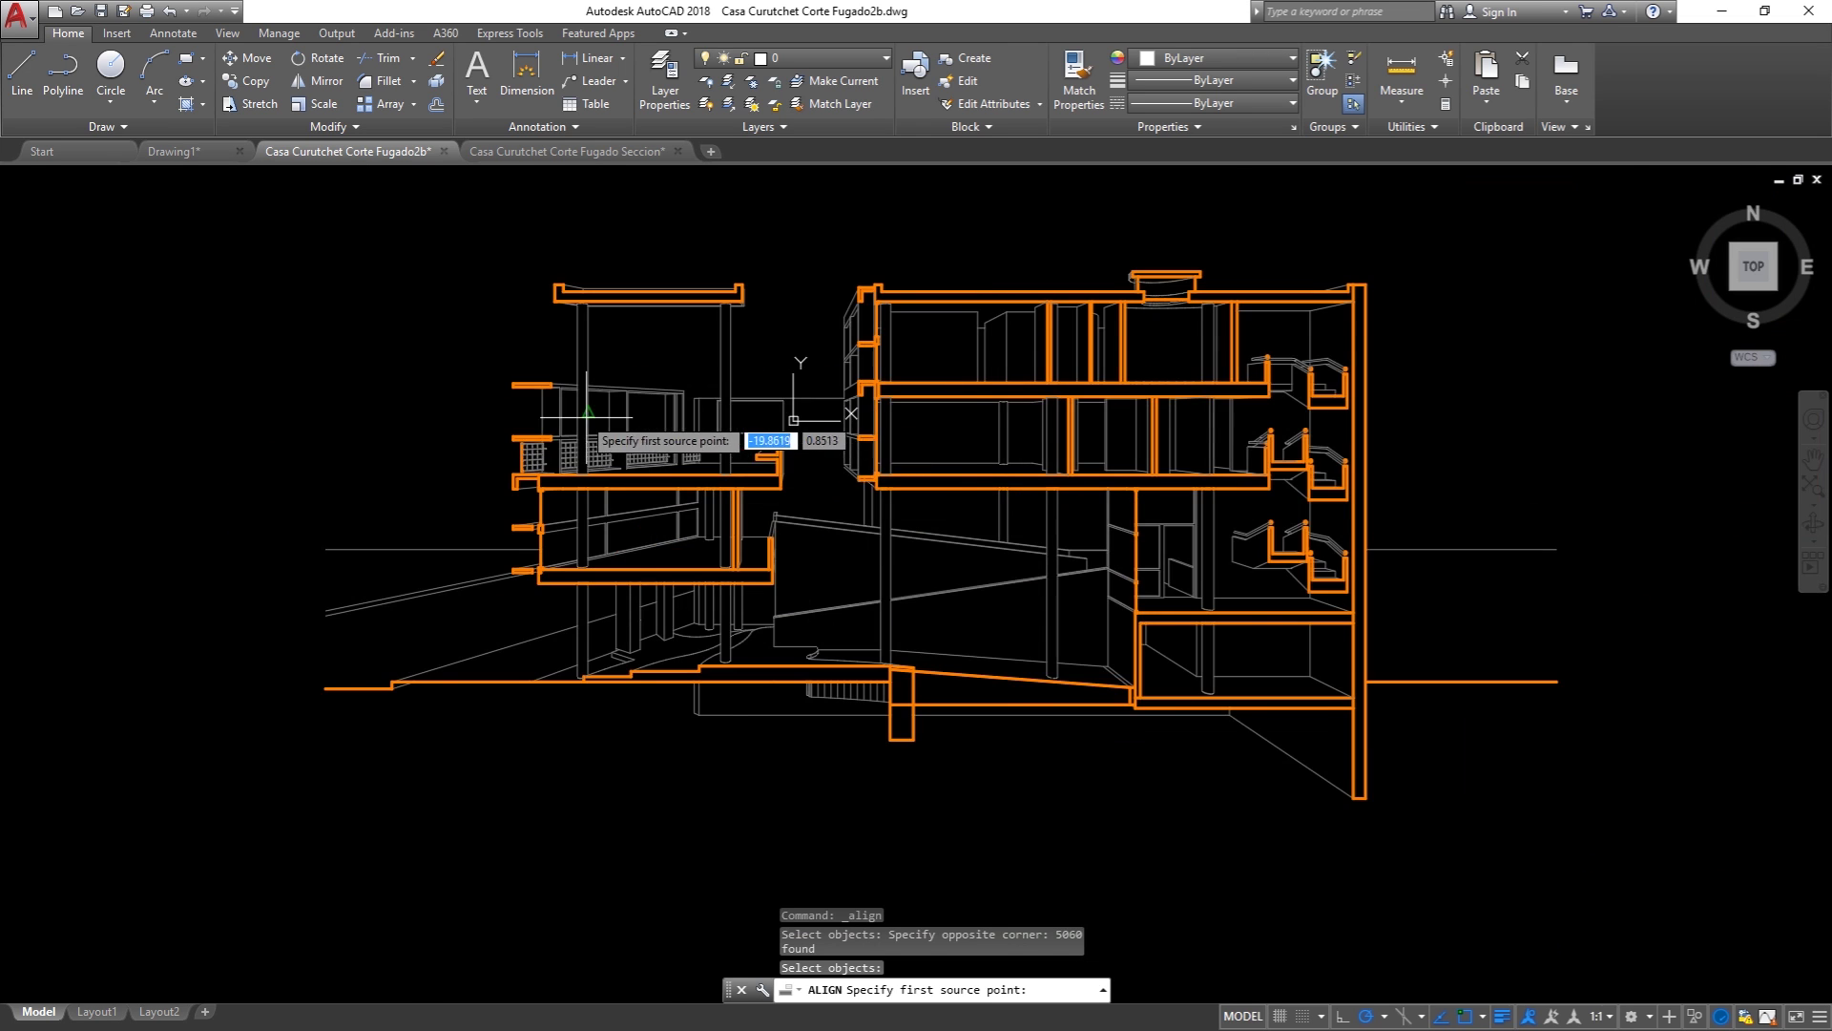
pyautogui.scroll(2, 582, 418)
pyautogui.scroll(-3, 491, 345)
pyautogui.scroll(-2, 859, 393)
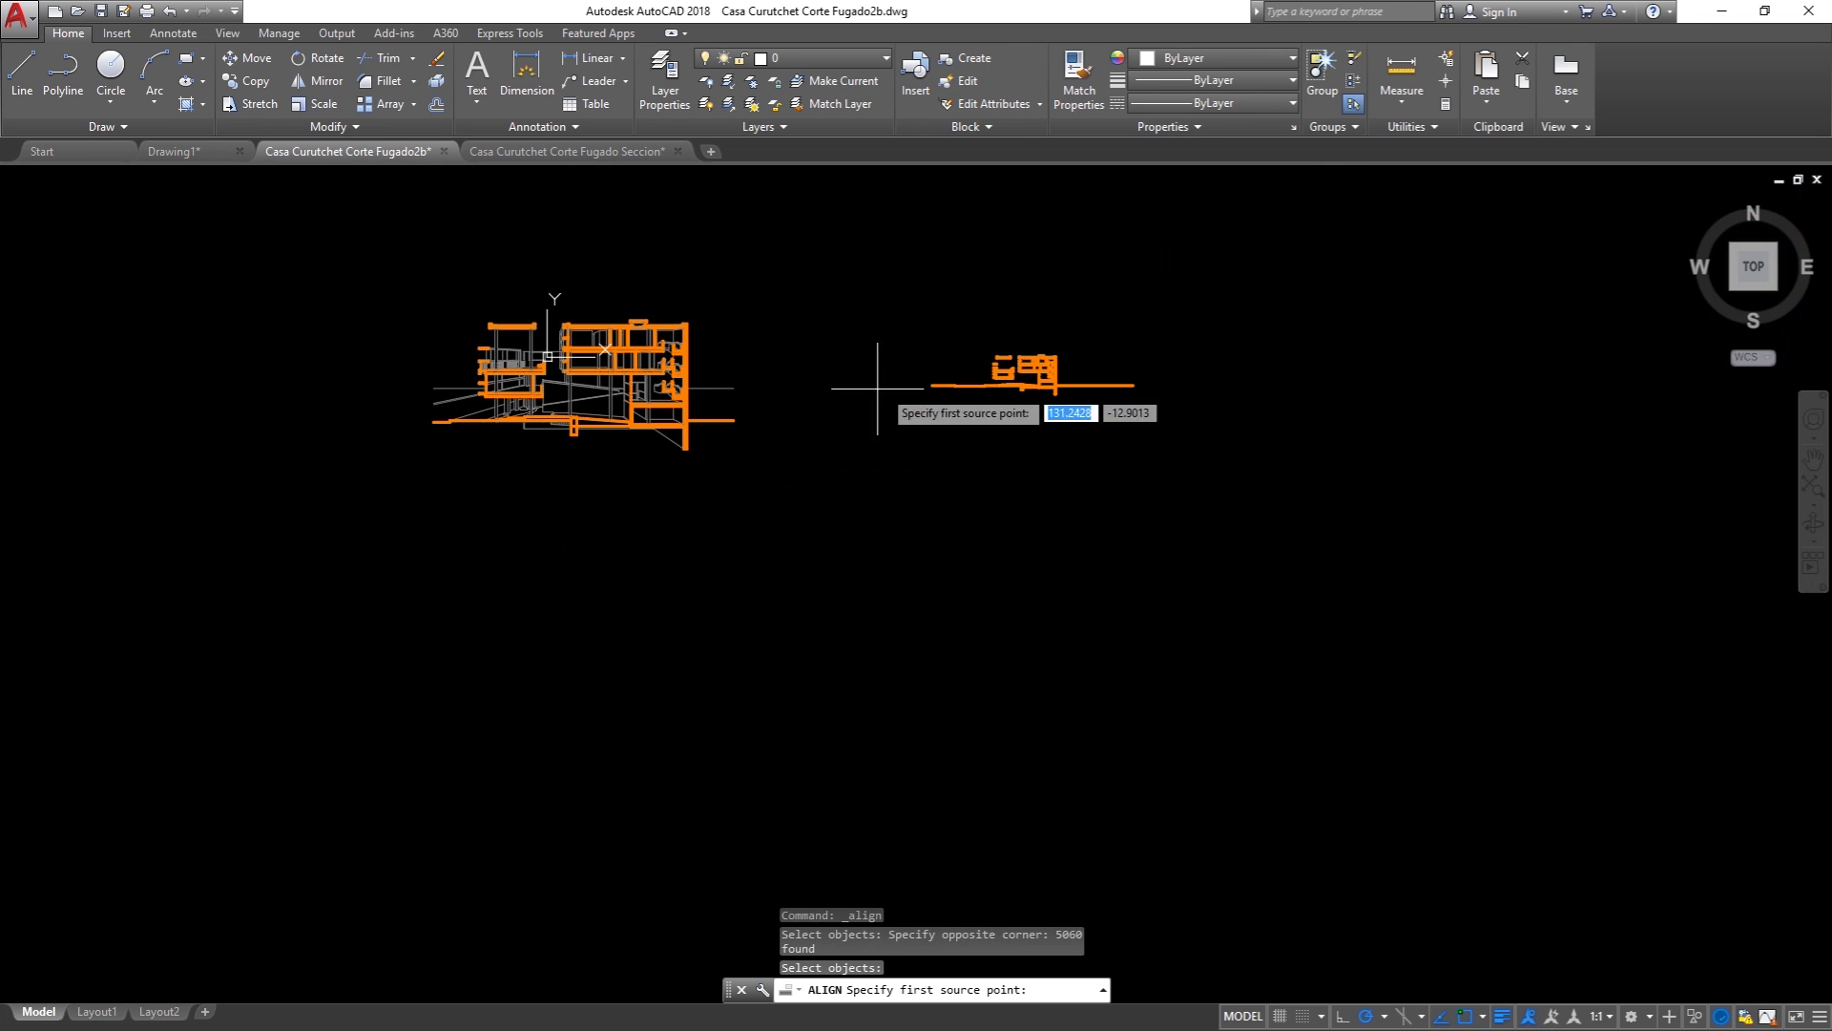
pyautogui.scroll(2, 1017, 358)
pyautogui.scroll(3, 1002, 362)
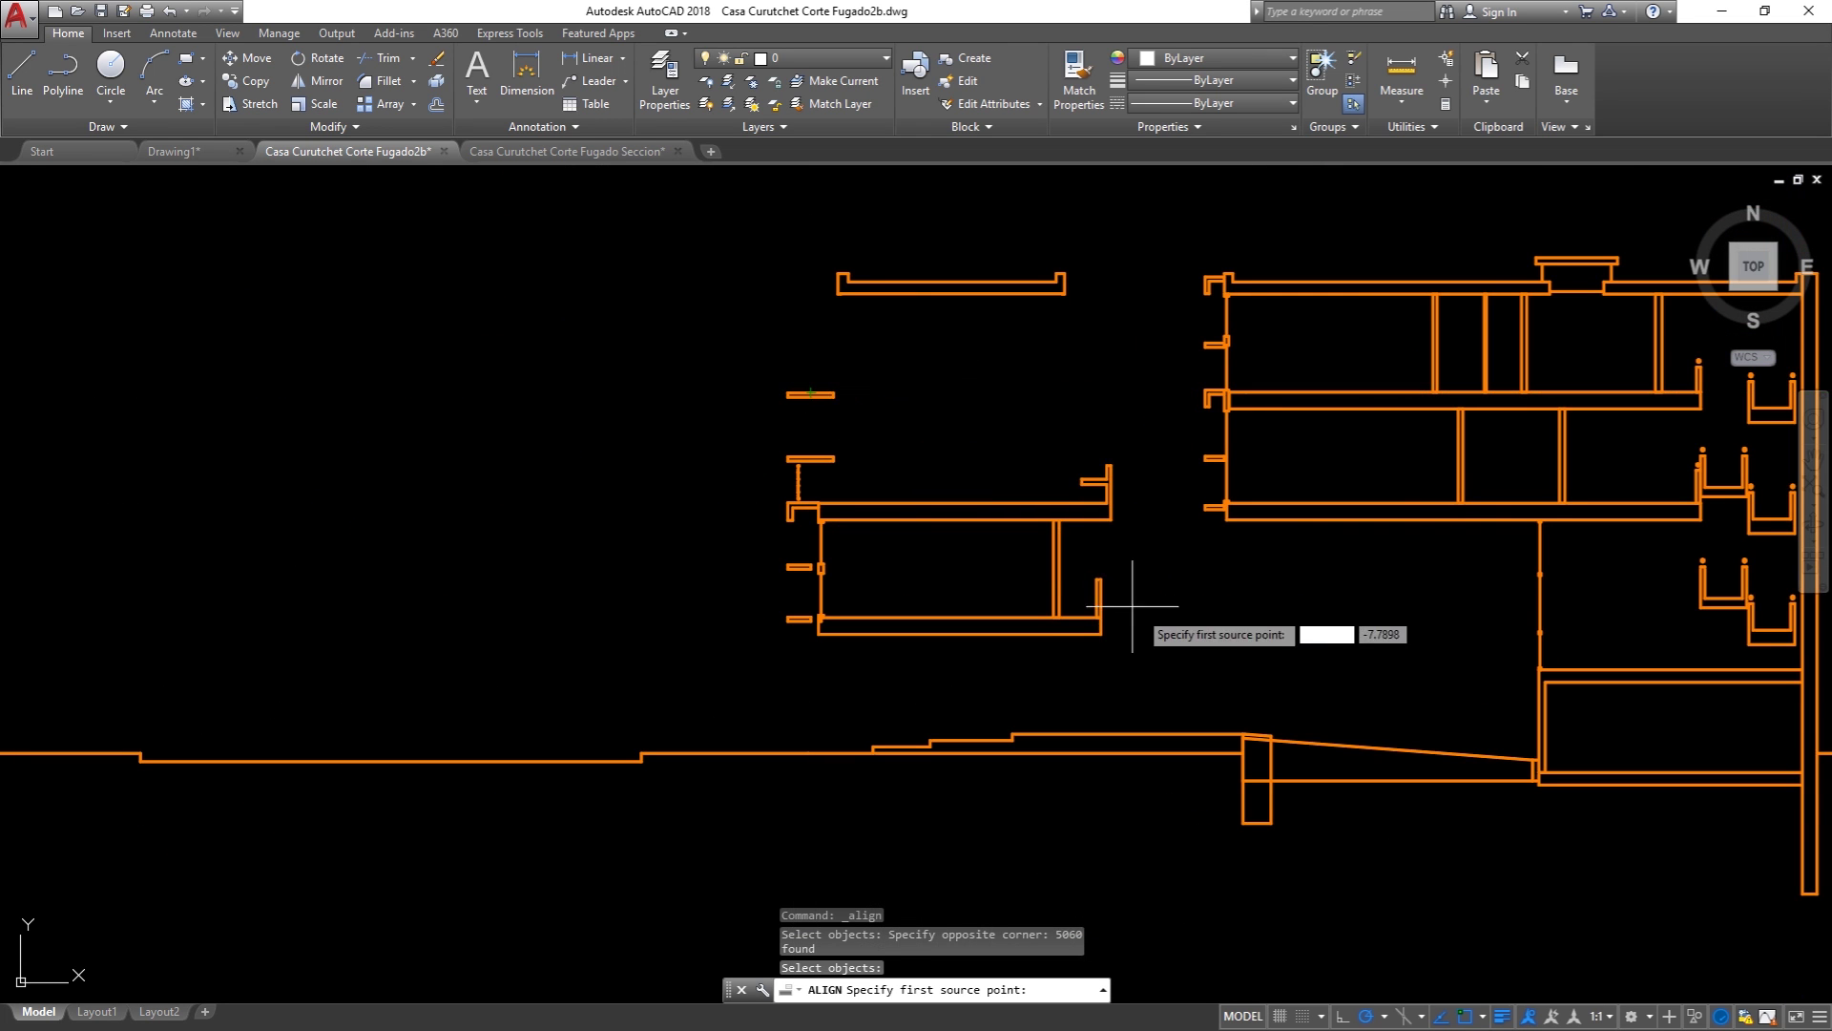
pyautogui.scroll(-5, 1040, 591)
pyautogui.press('Escape')
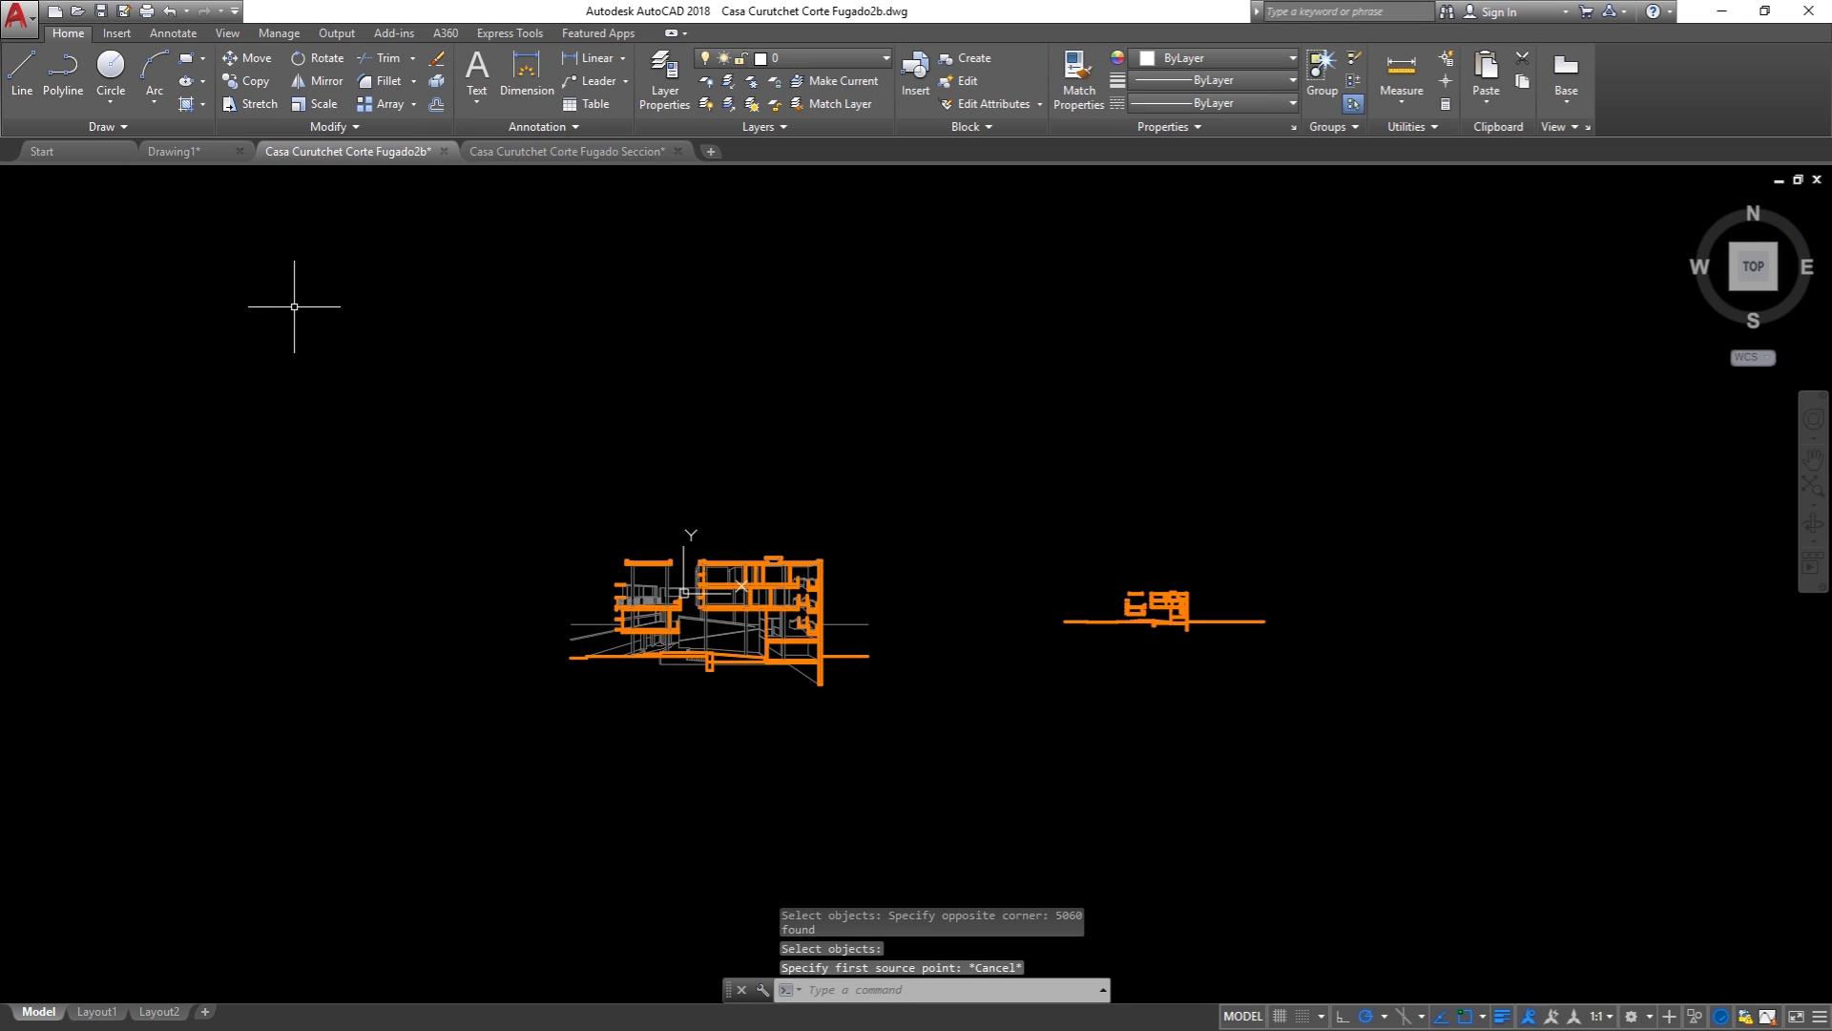
pyautogui.press('Escape')
pyautogui.press('Escape')
# Step: Restart ALIGN and window-select the whole perspective section (5060 objects)
pyautogui.click(345, 126)
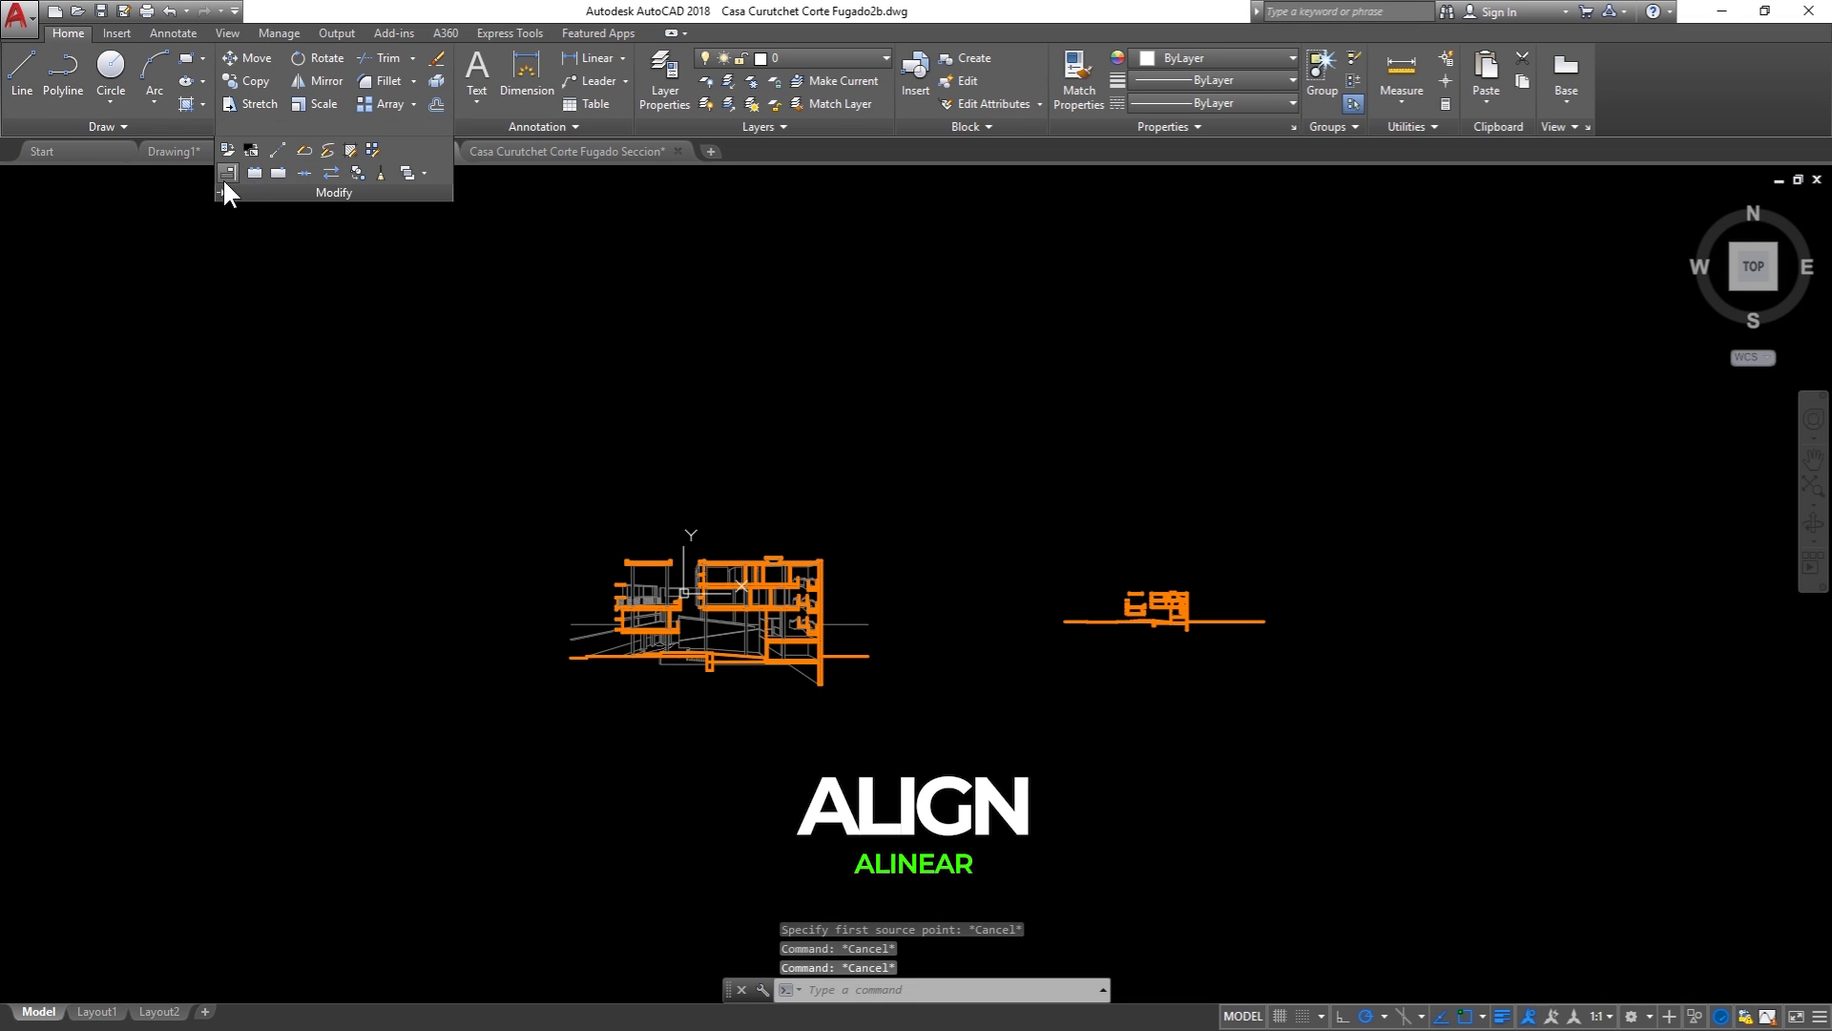
pyautogui.click(227, 173)
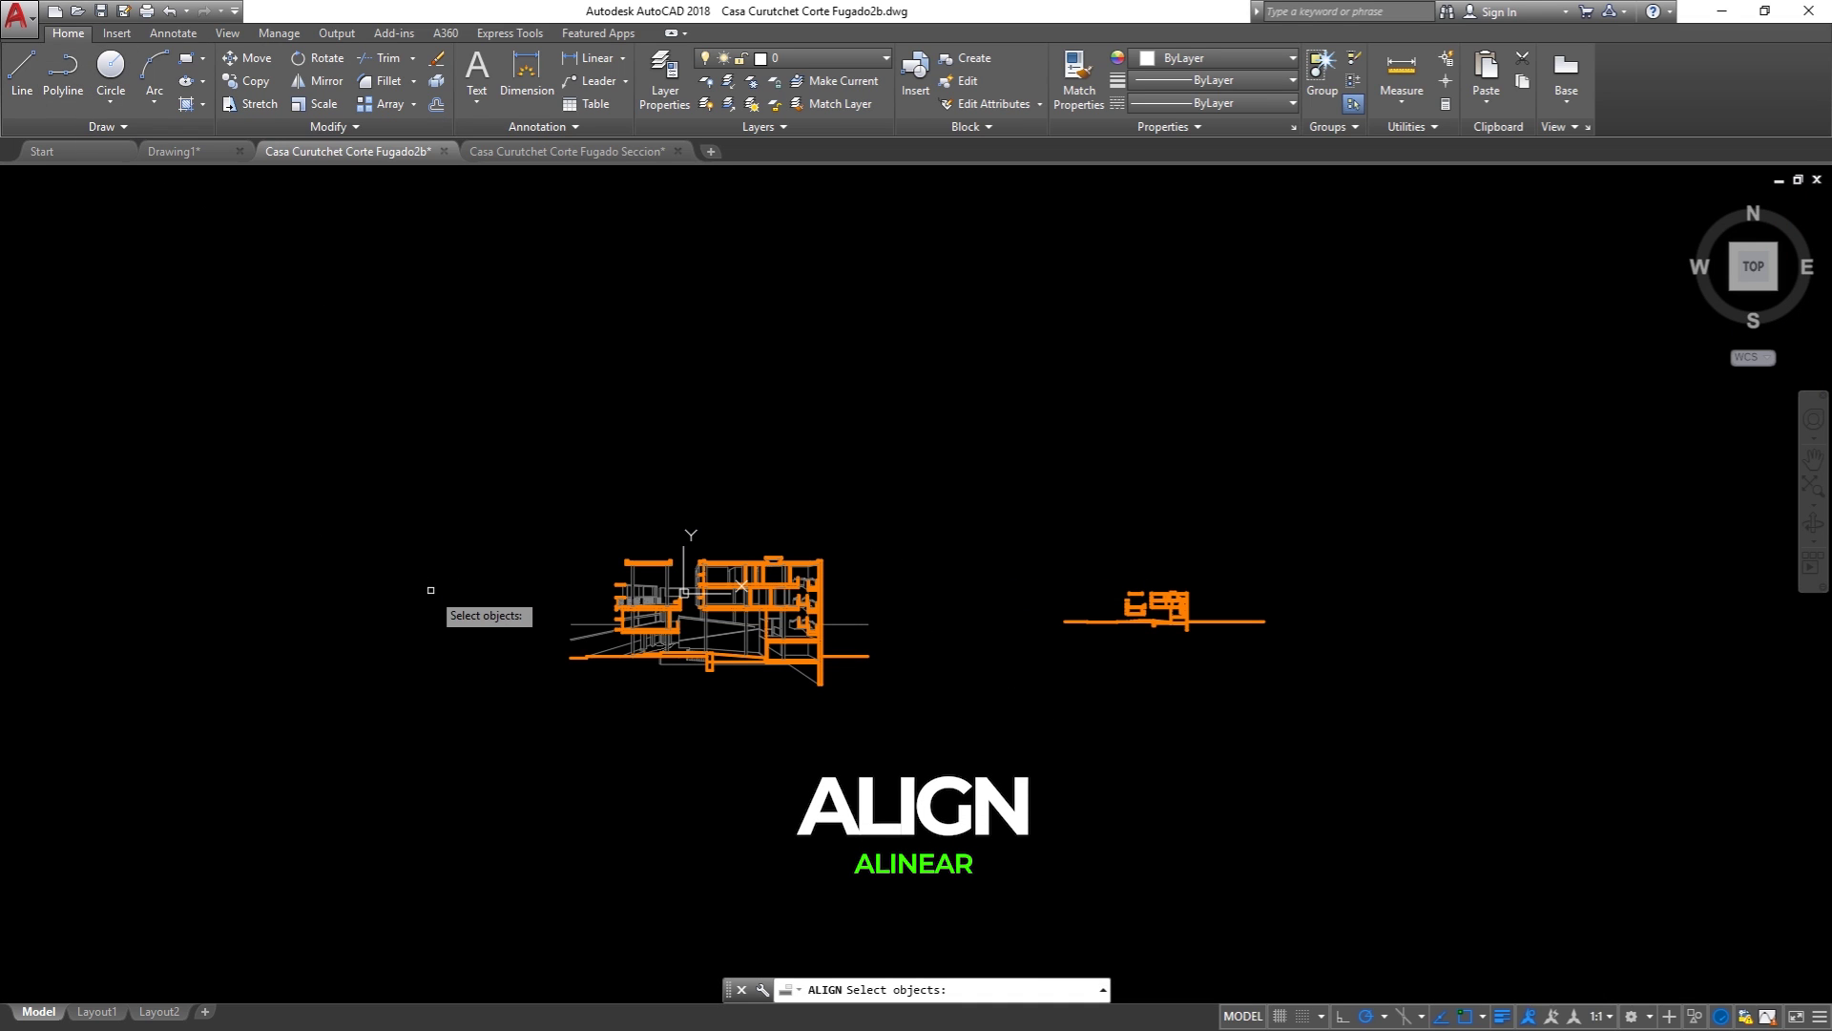
pyautogui.click(930, 754)
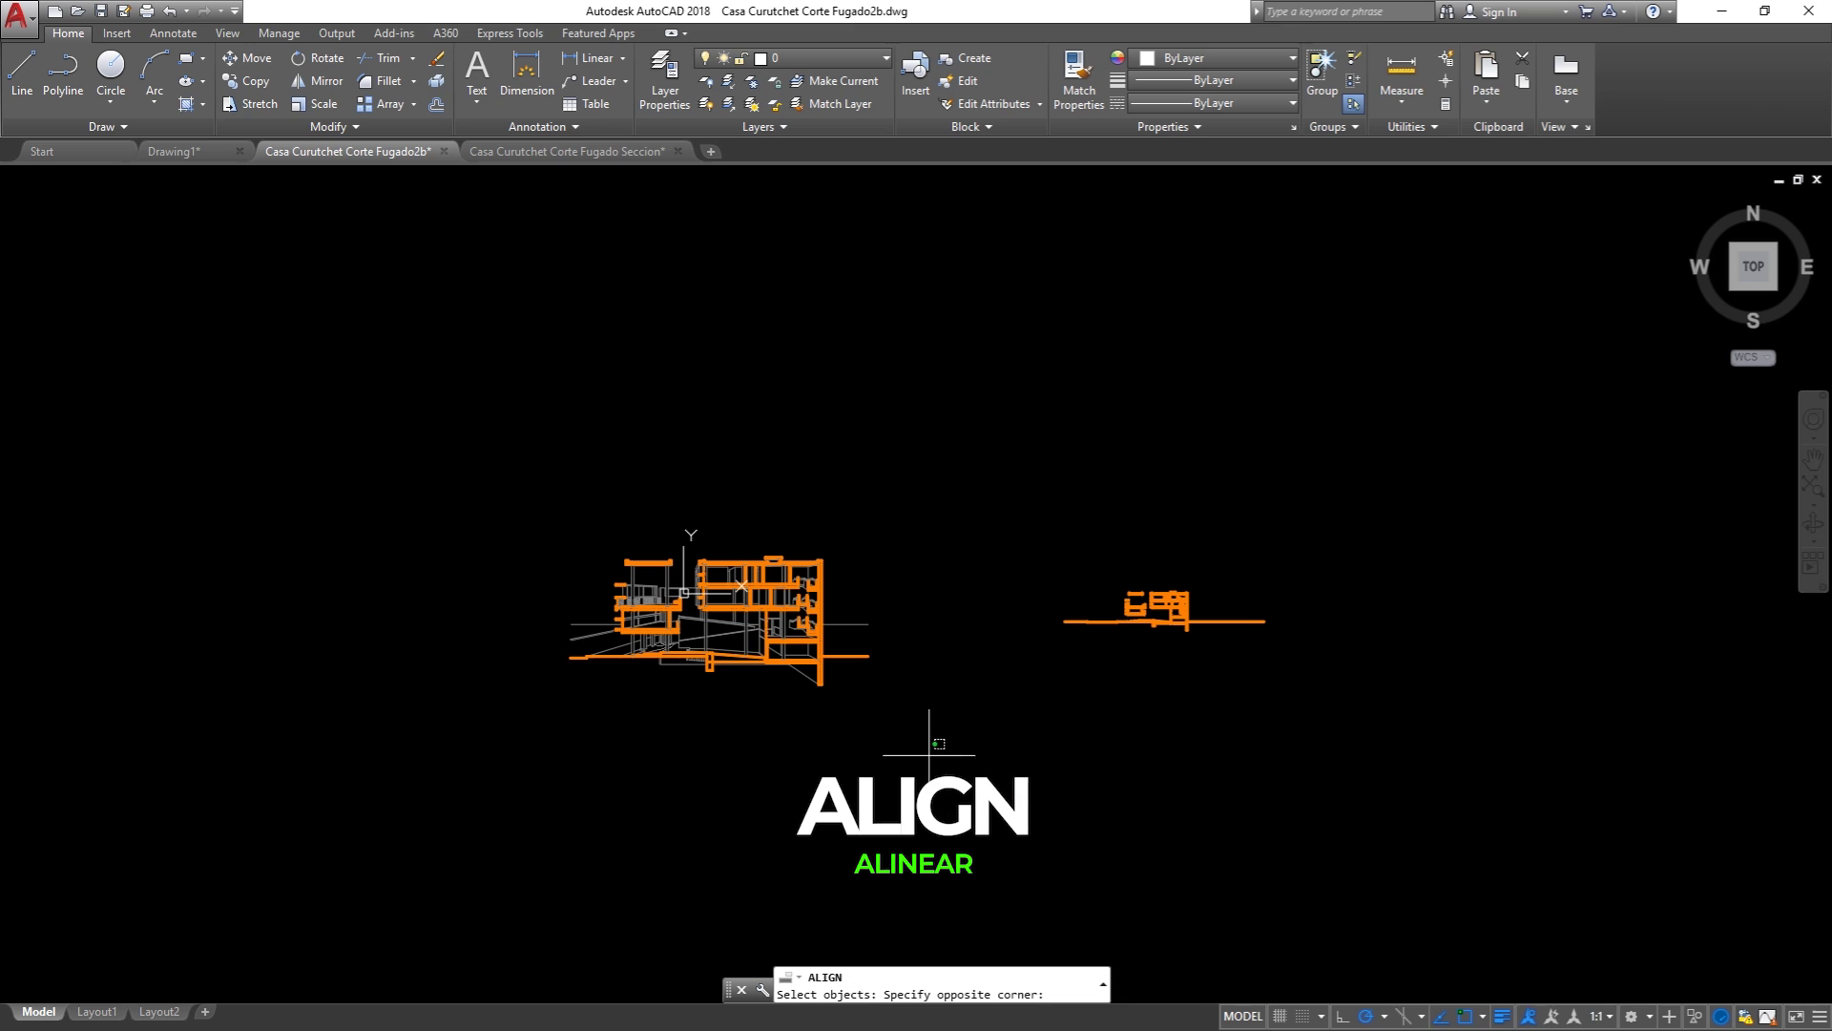
pyautogui.click(466, 449)
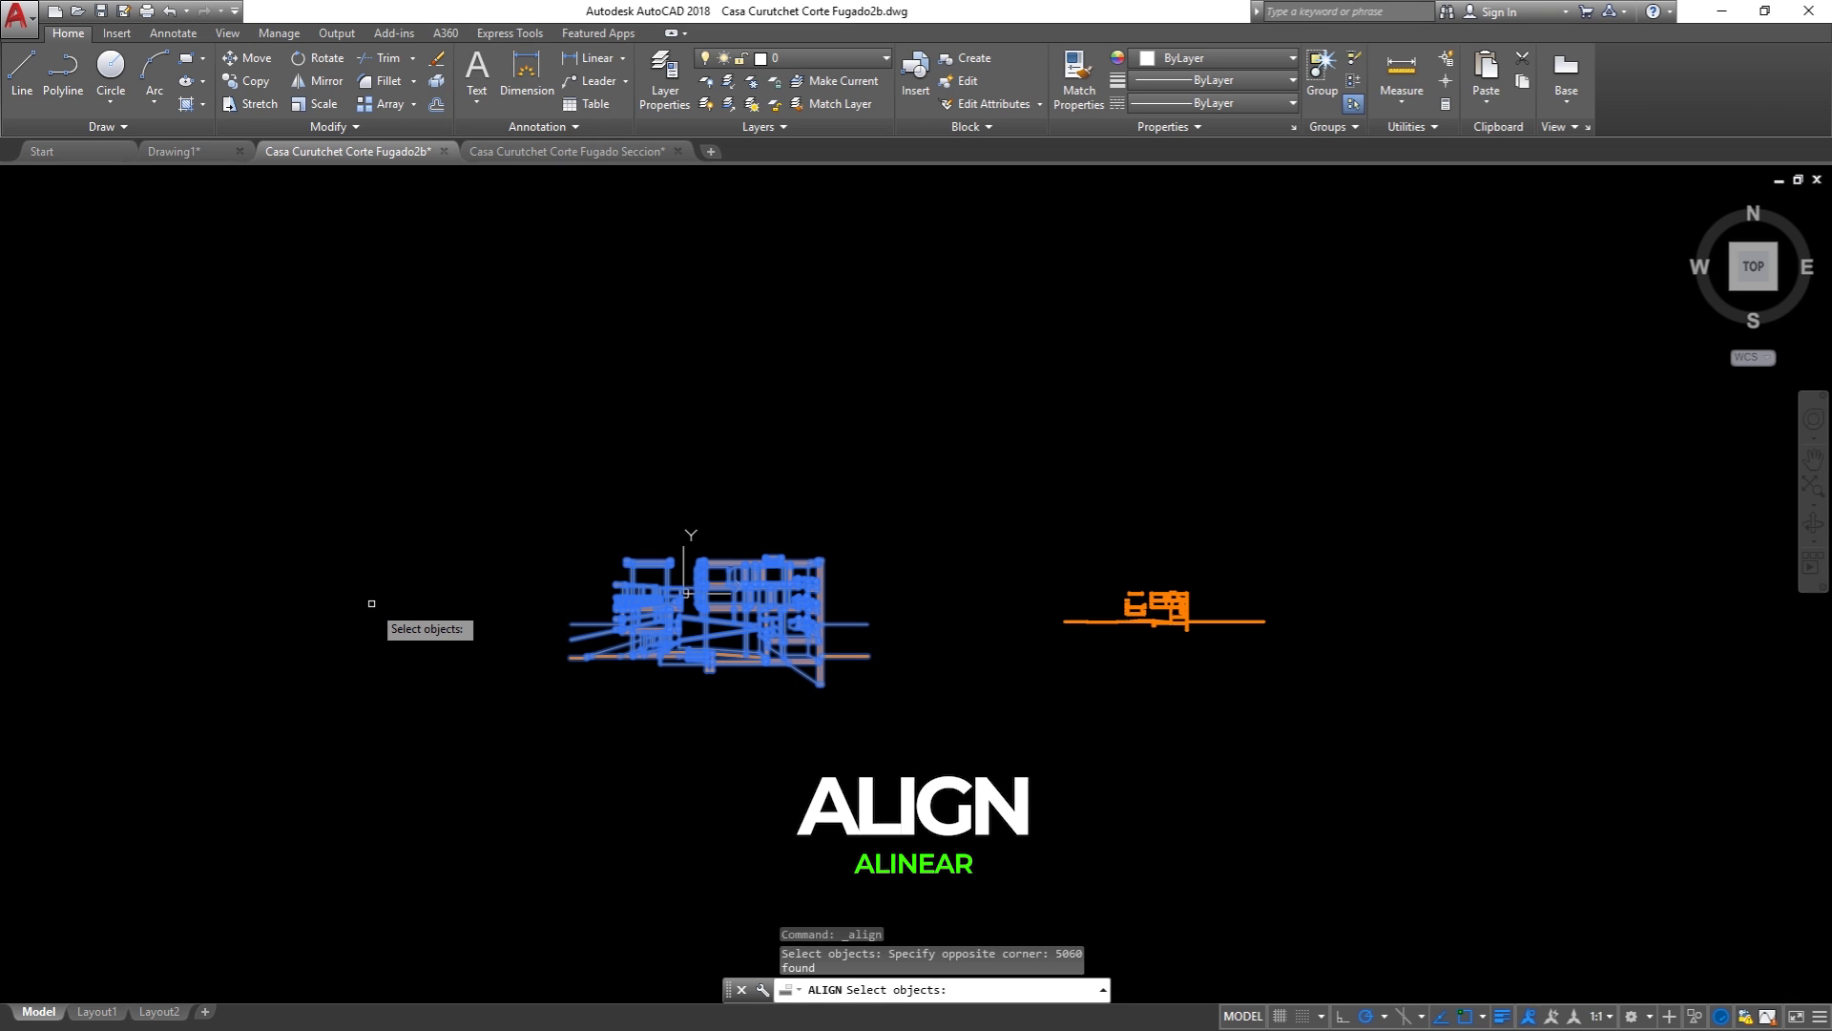
pyautogui.press('Return')
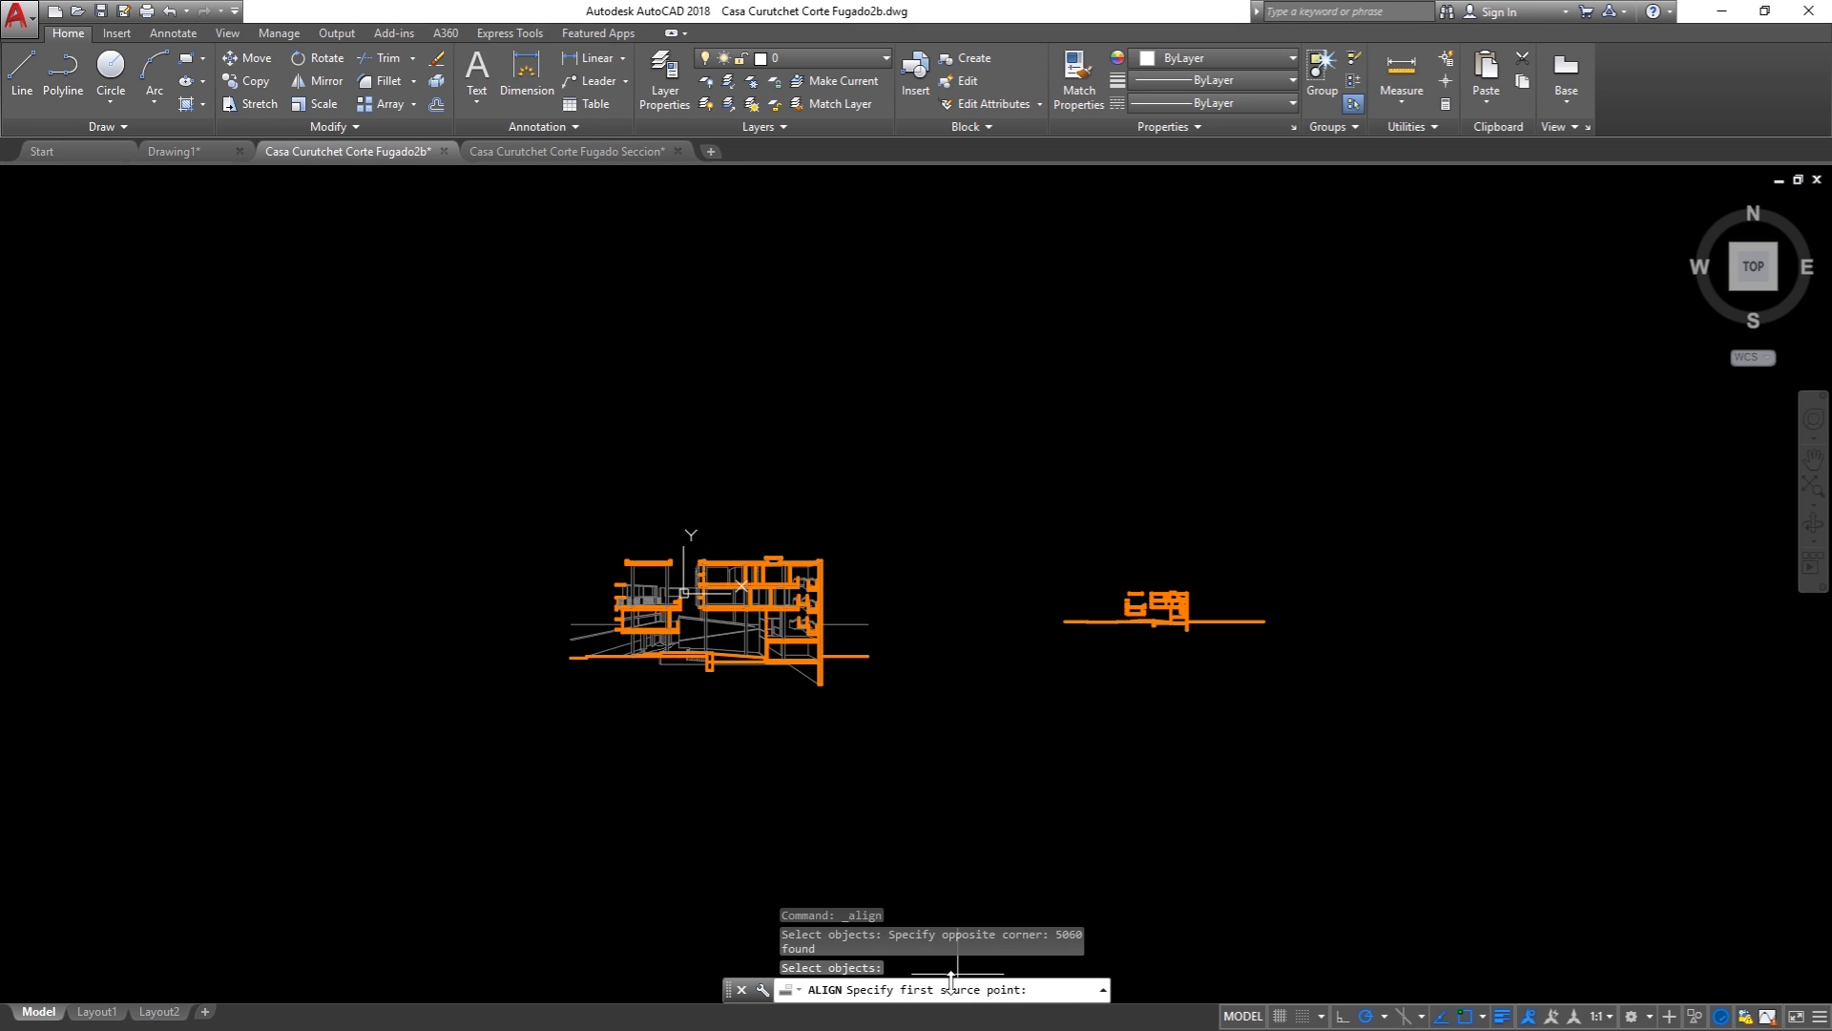
# Step: Pick the first source point at the left slab corner of the perspective
pyautogui.scroll(2, 655, 605)
pyautogui.scroll(4, 668, 591)
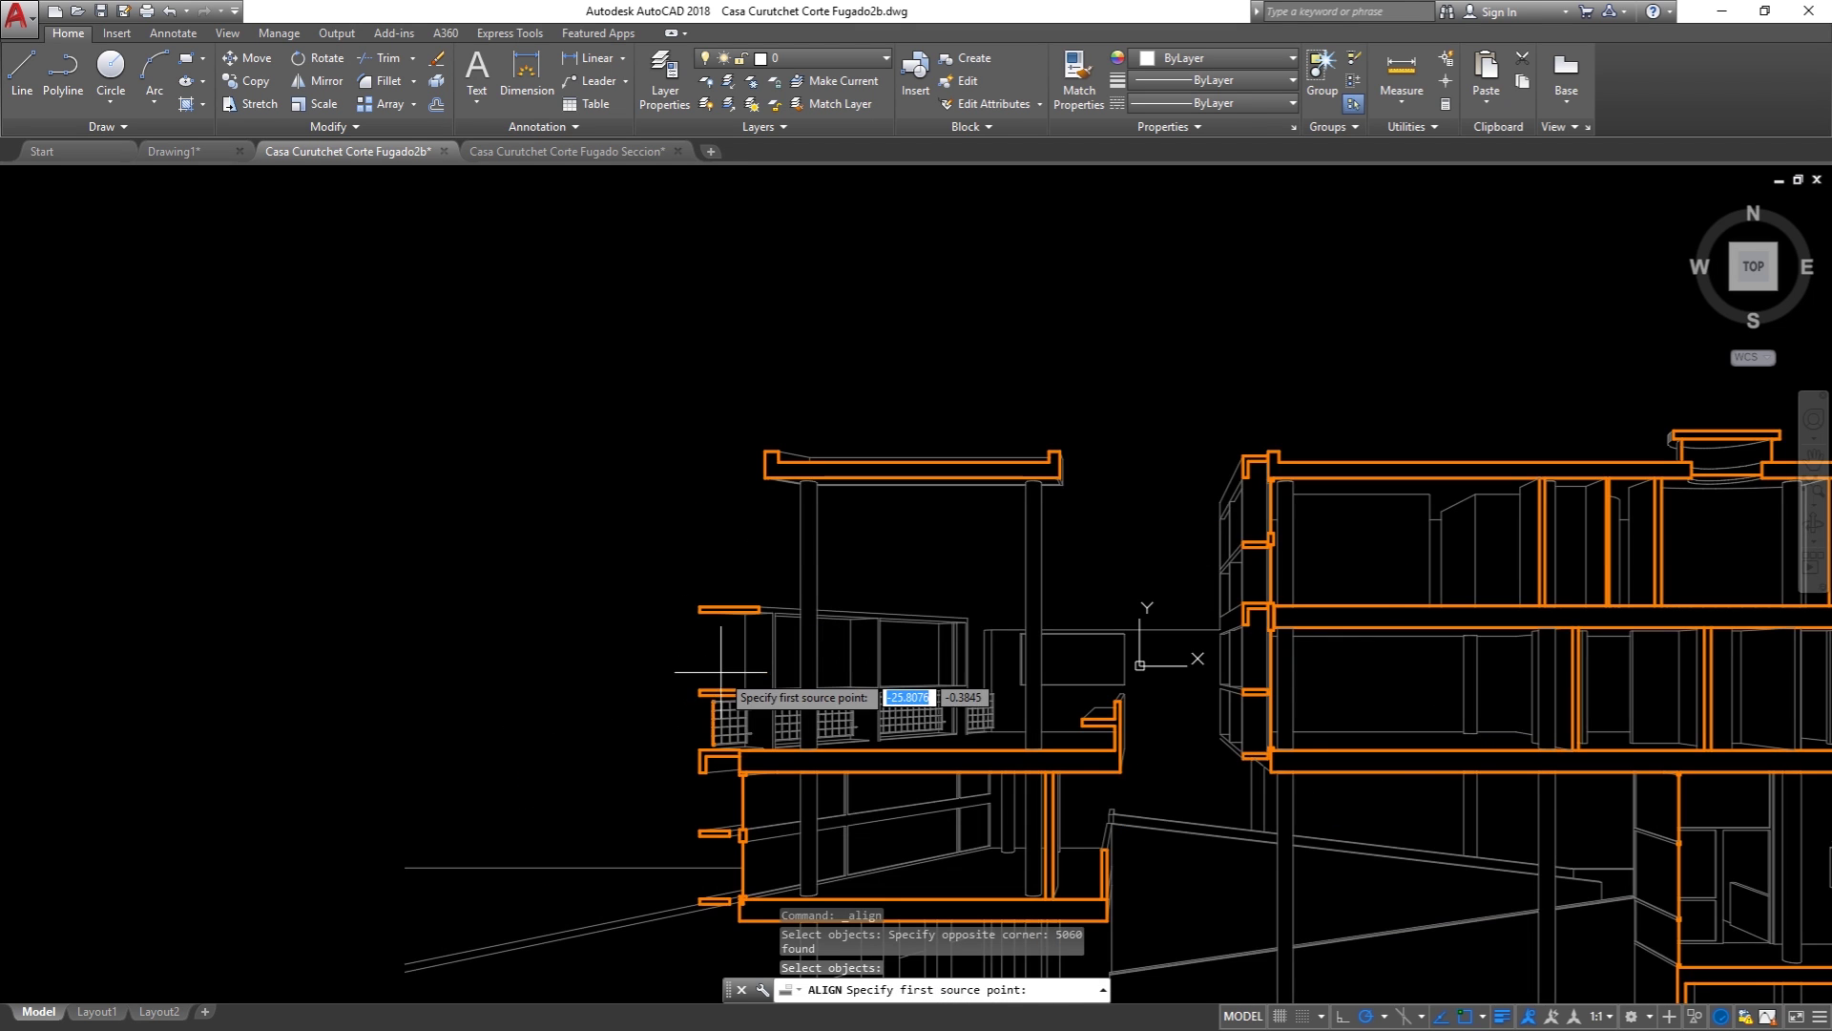
pyautogui.scroll(4, 666, 539)
pyautogui.click(665, 508)
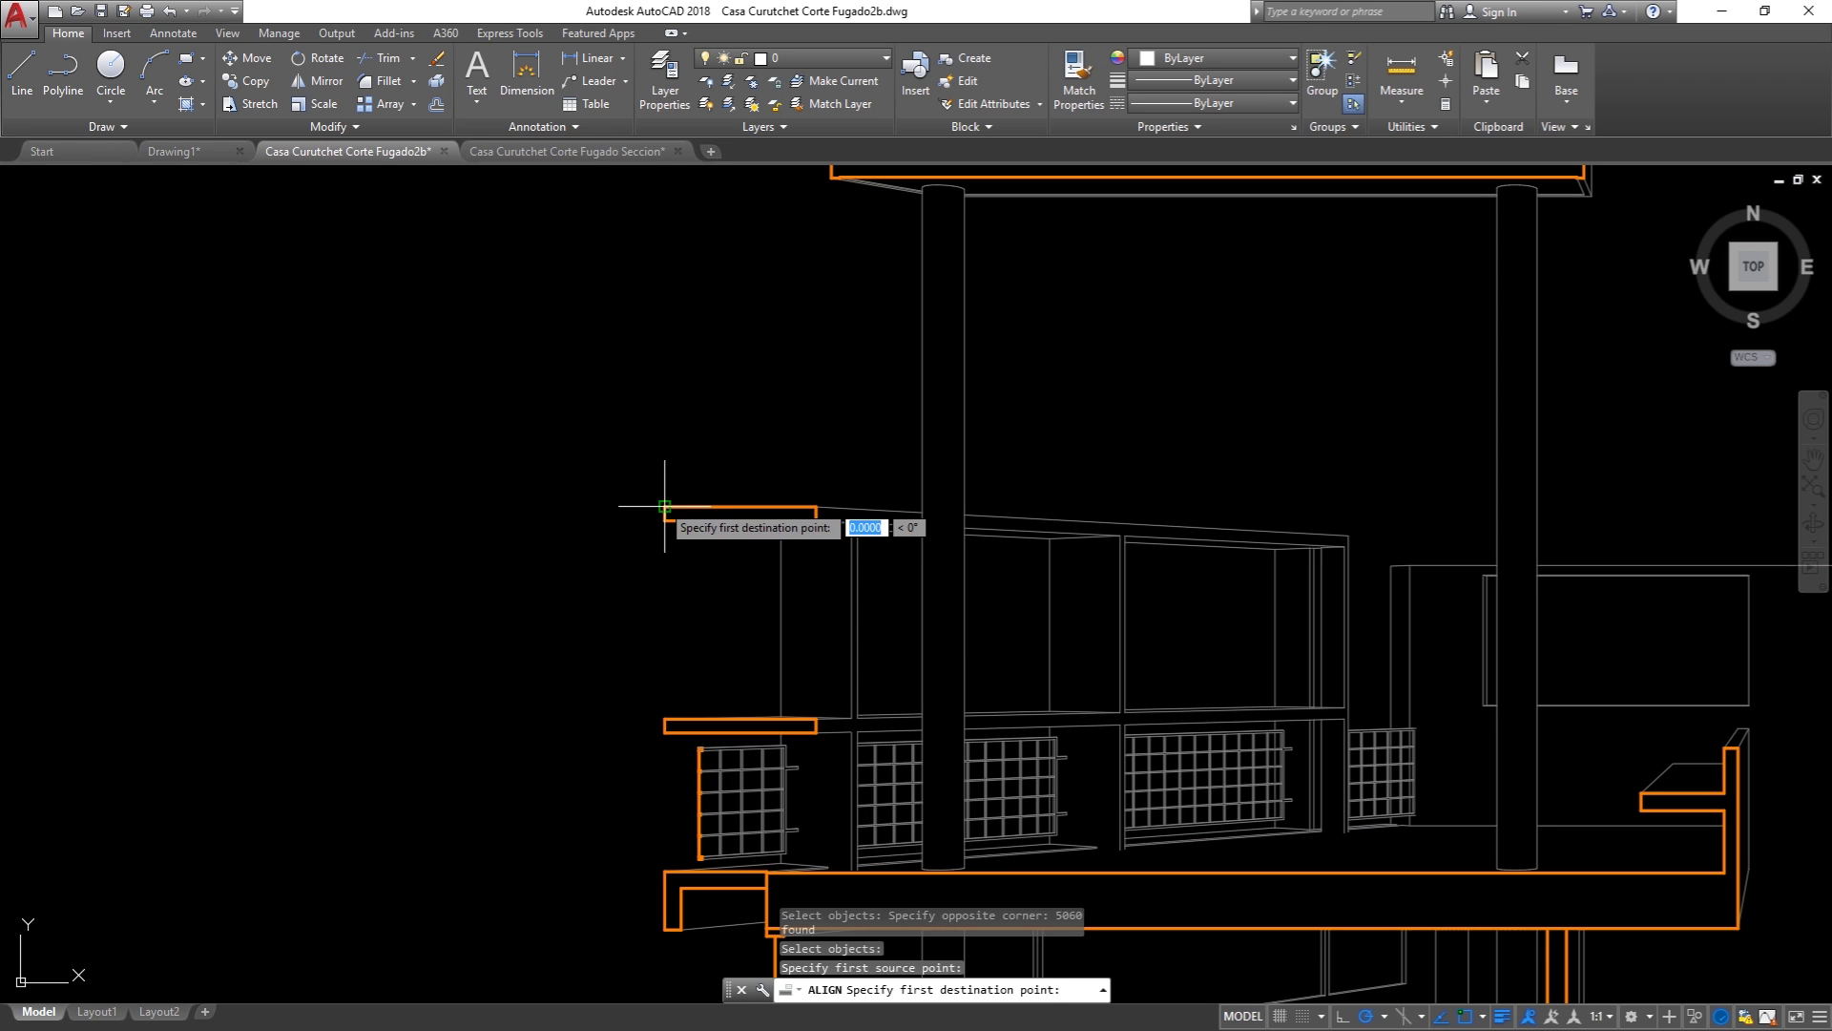
pyautogui.scroll(-5, 349, 436)
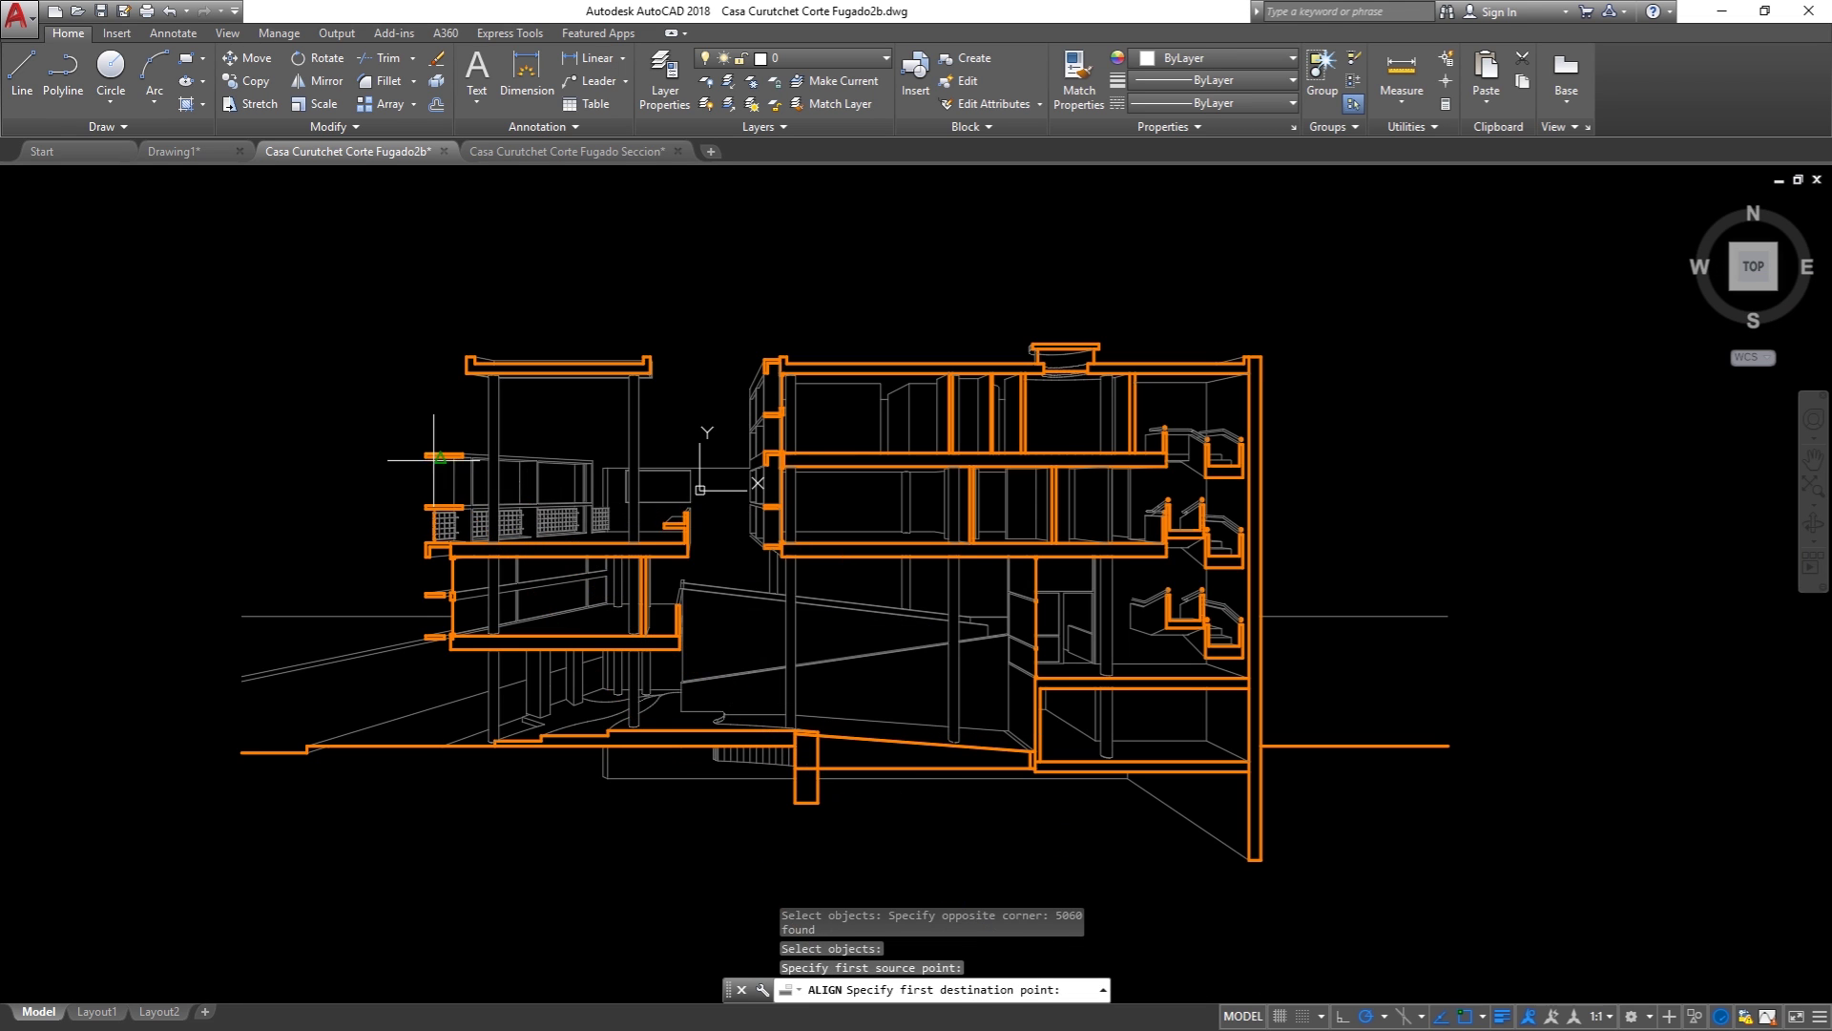
pyautogui.scroll(-3, 345, 477)
pyautogui.scroll(3, 1121, 441)
pyautogui.scroll(2, 1278, 641)
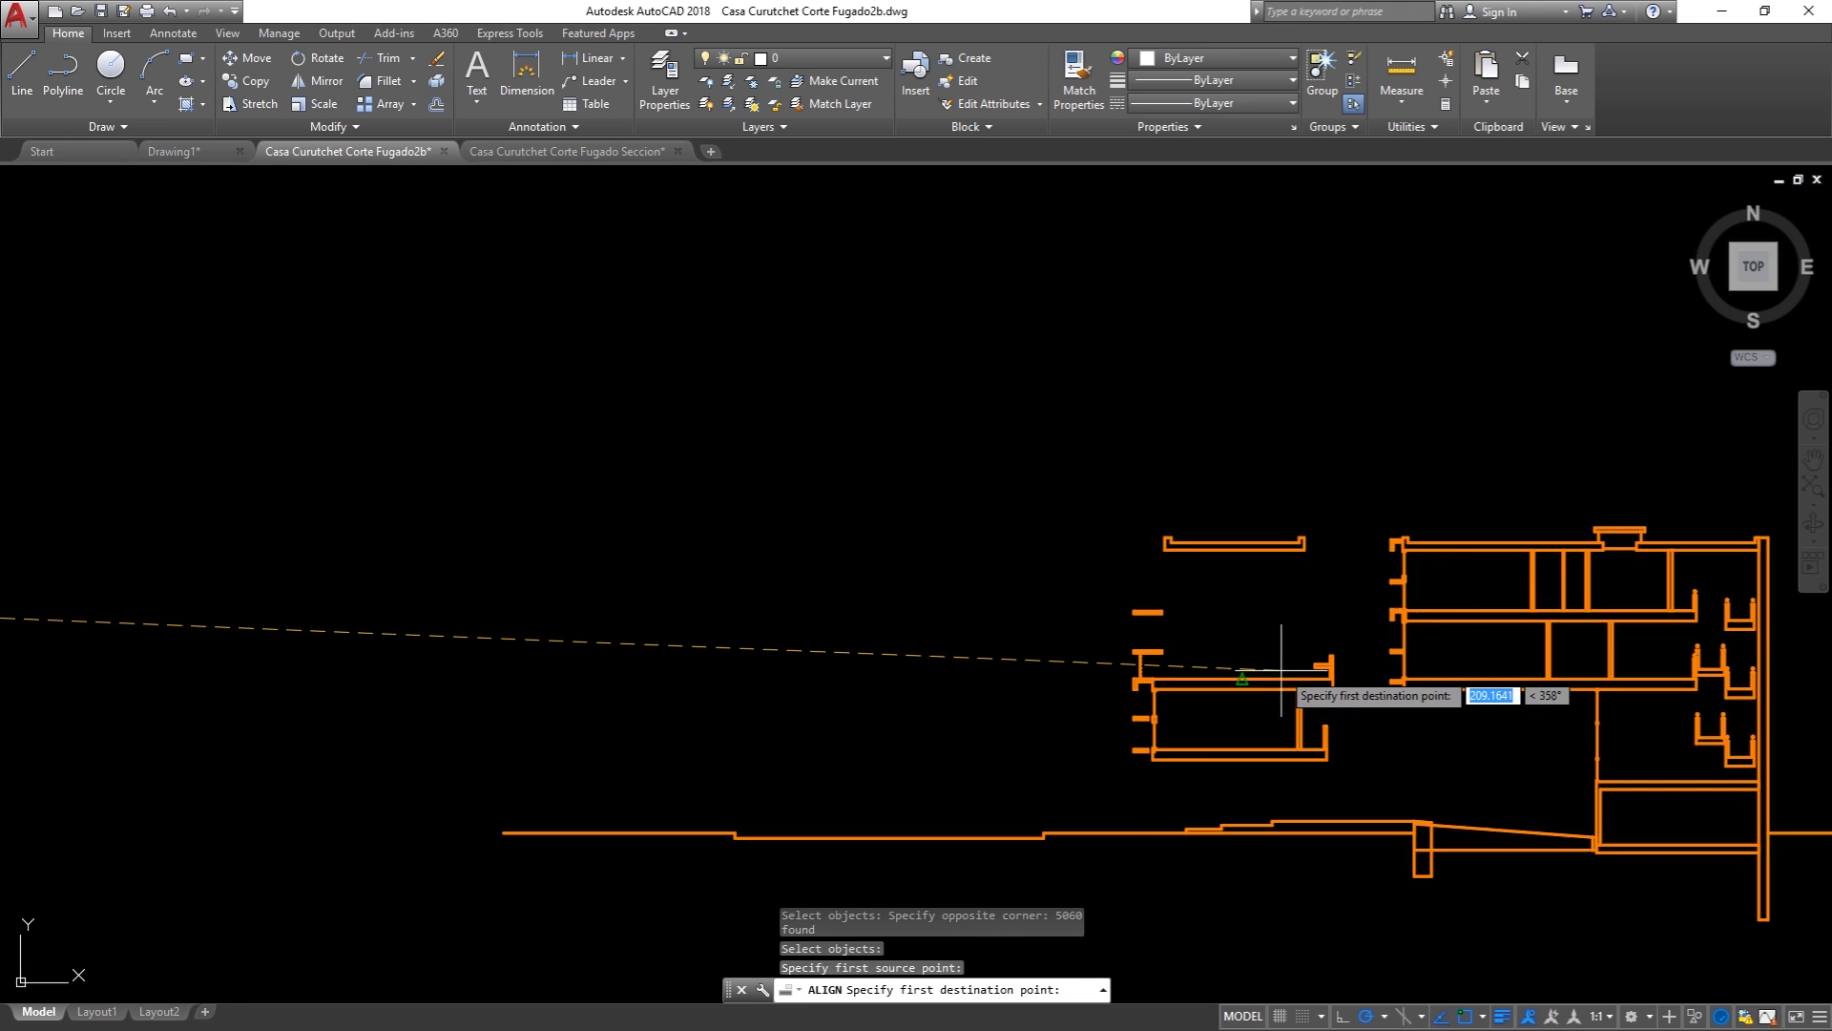
pyautogui.scroll(3, 1056, 544)
pyautogui.scroll(2, 1063, 605)
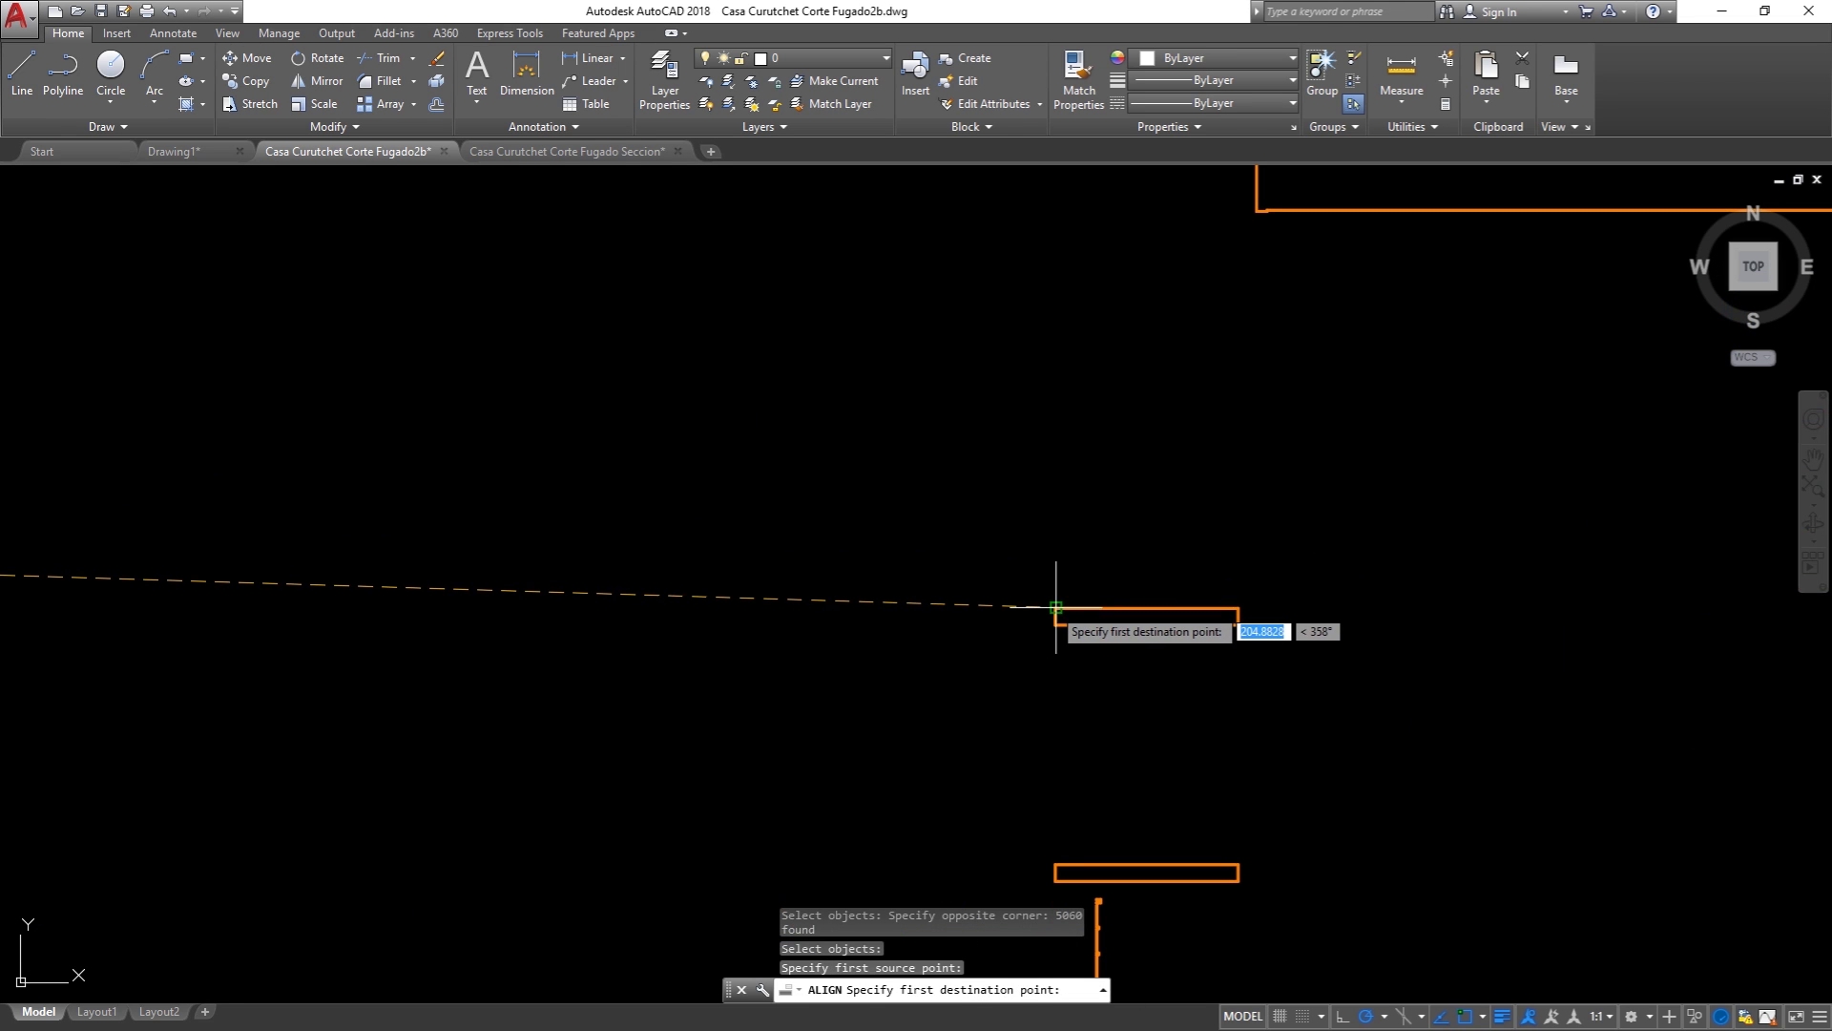
# Step: Place the first destination point on the flat orange section's matching corner
pyautogui.click(1054, 608)
pyautogui.scroll(-4, 1151, 480)
pyautogui.scroll(-2, 1151, 480)
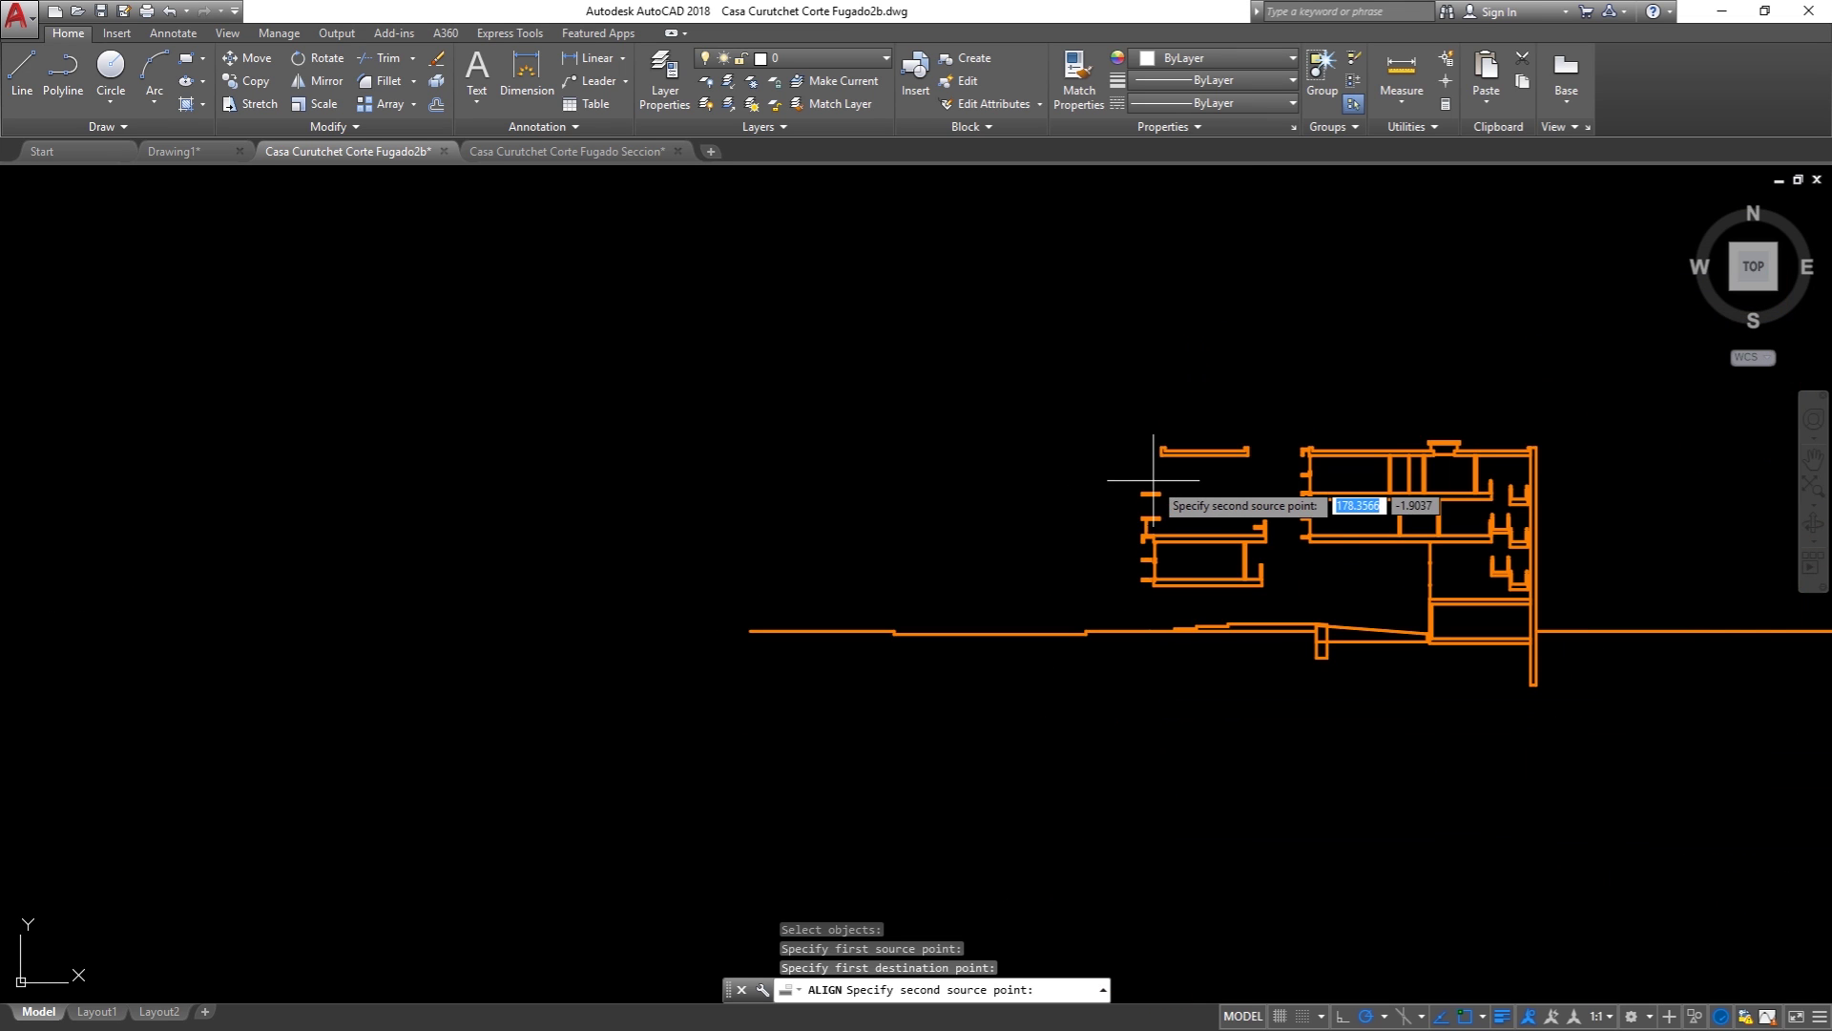
pyautogui.scroll(-3, 1259, 515)
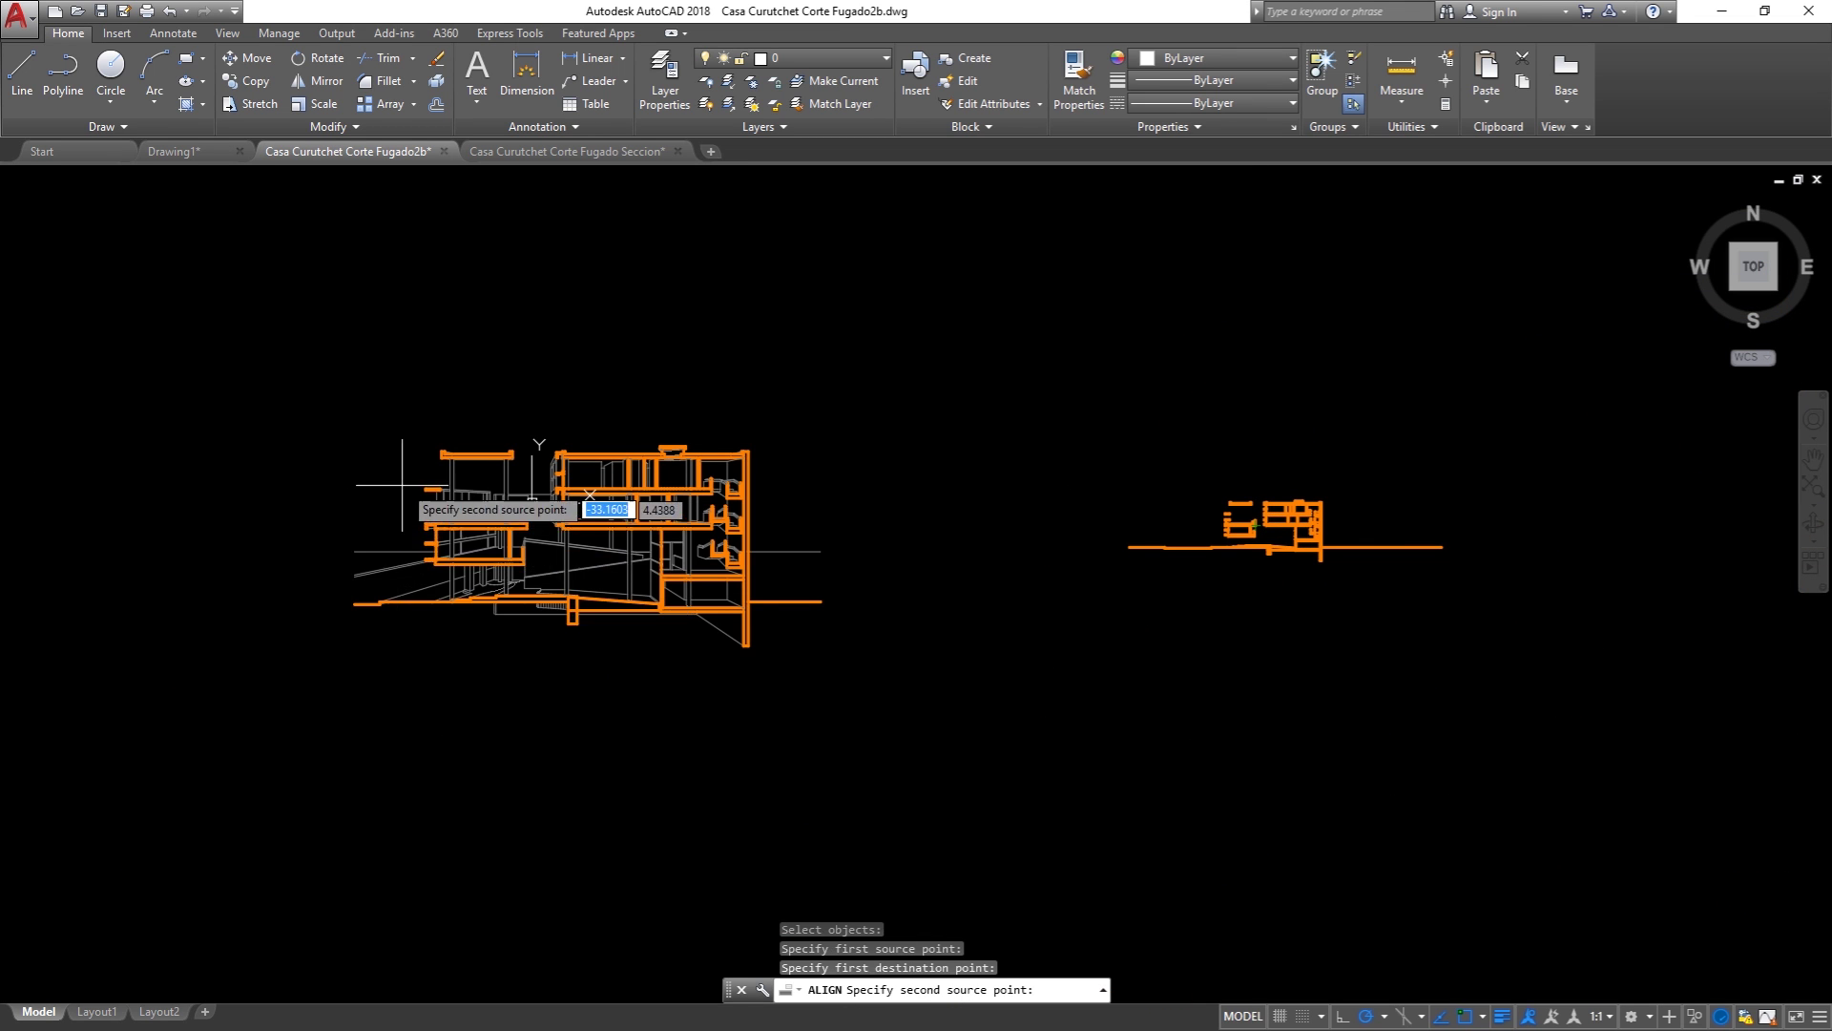
pyautogui.scroll(5, 663, 525)
pyautogui.scroll(2, 664, 514)
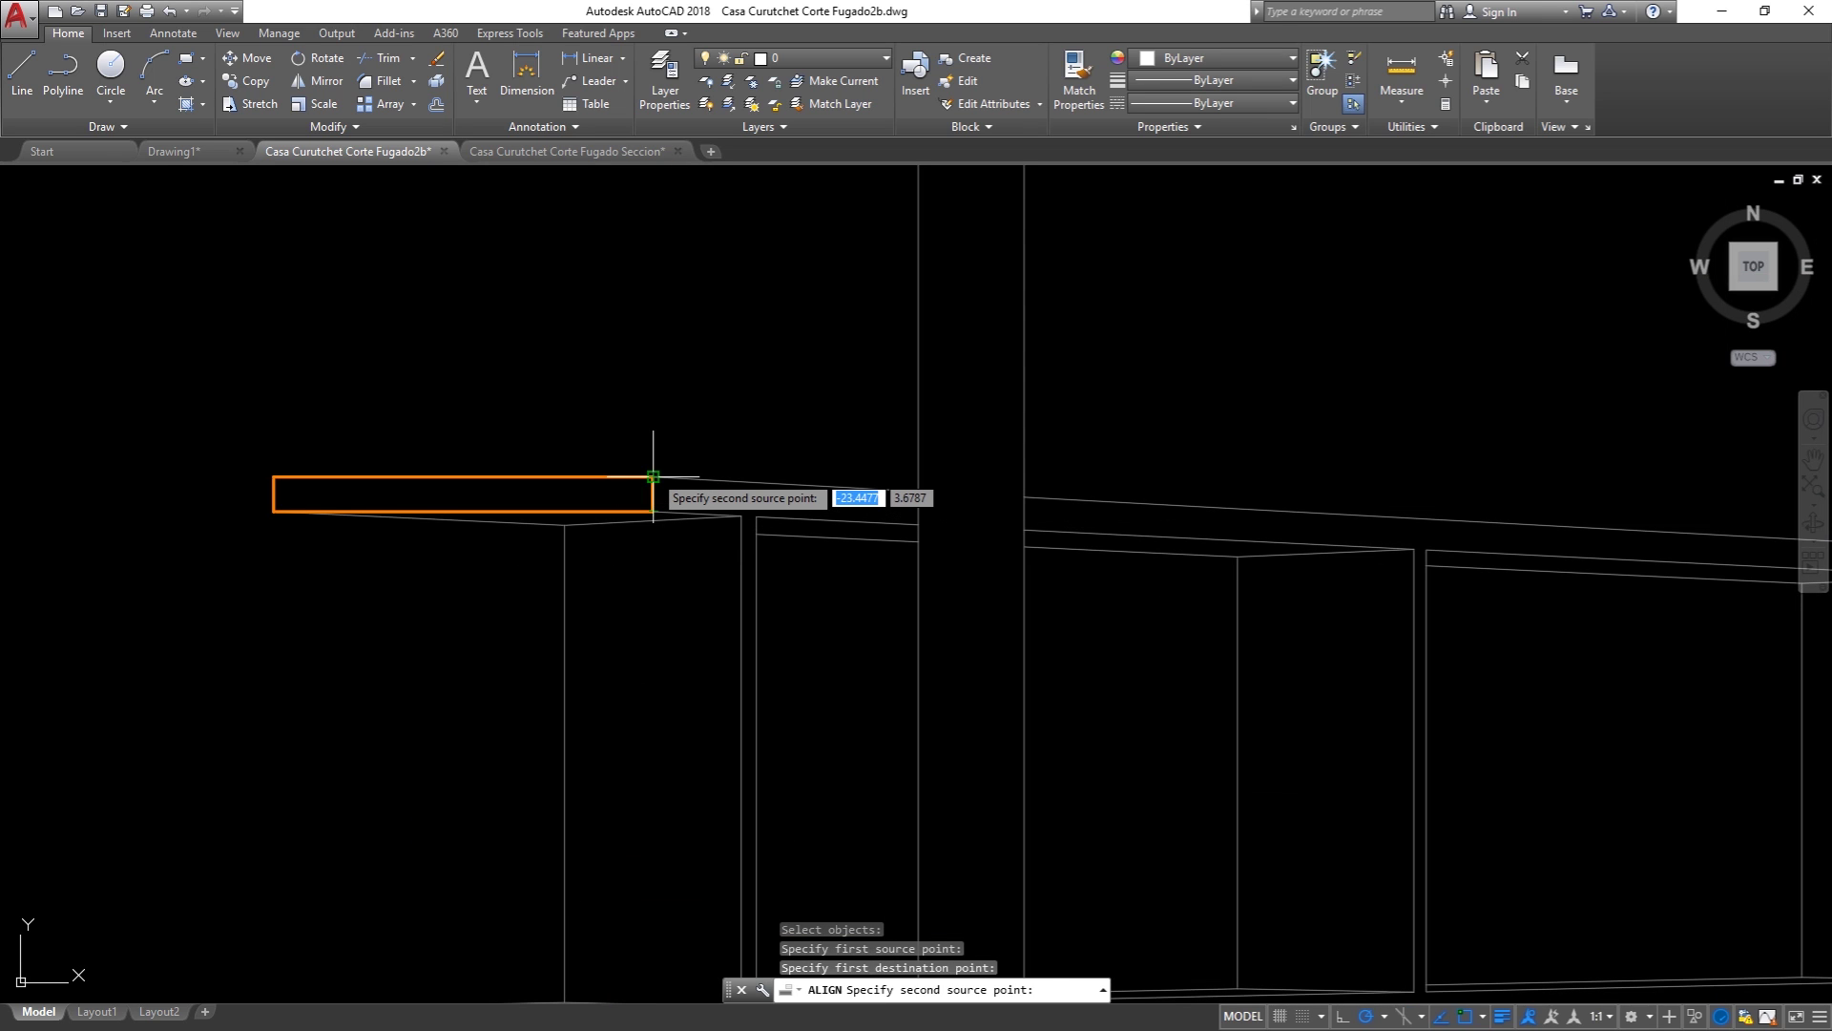
# Step: Pick the second source and destination points at the slab's other corner
pyautogui.click(653, 476)
pyautogui.scroll(-5, 431, 495)
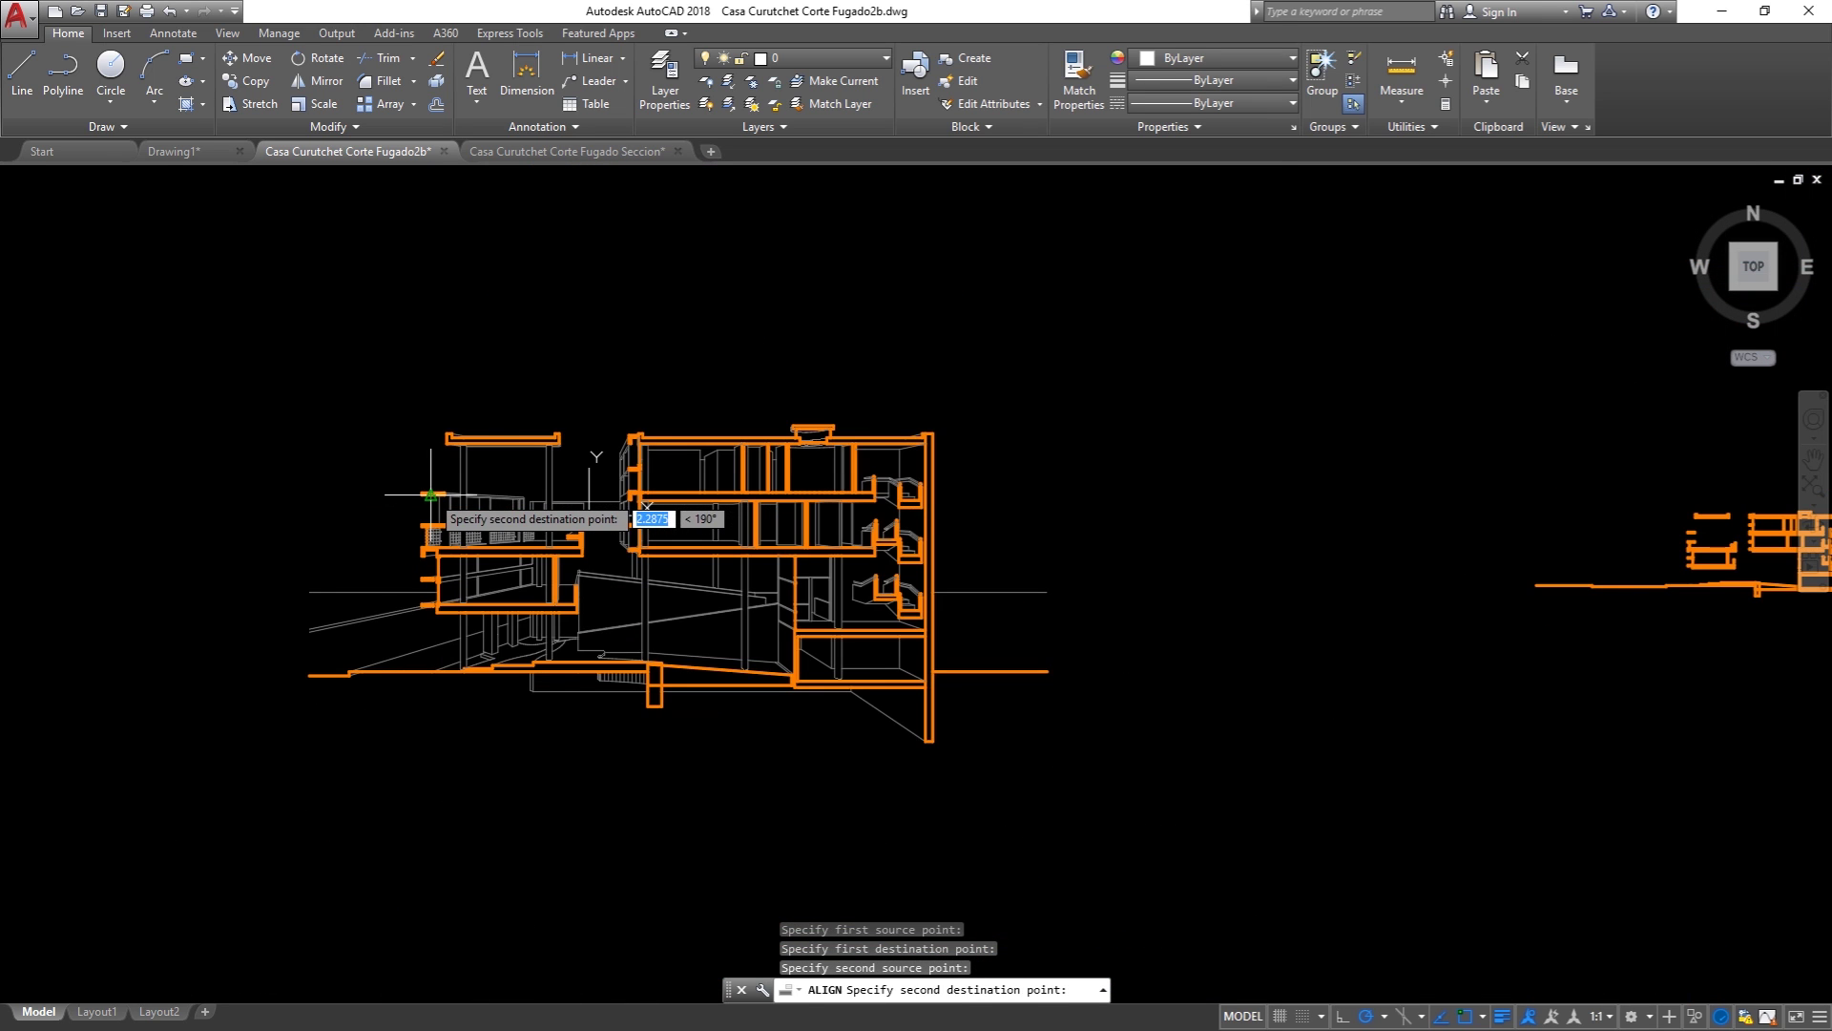
pyautogui.scroll(-5, 430, 495)
pyautogui.scroll(1, 872, 508)
pyautogui.scroll(4, 1014, 544)
pyautogui.scroll(2, 947, 383)
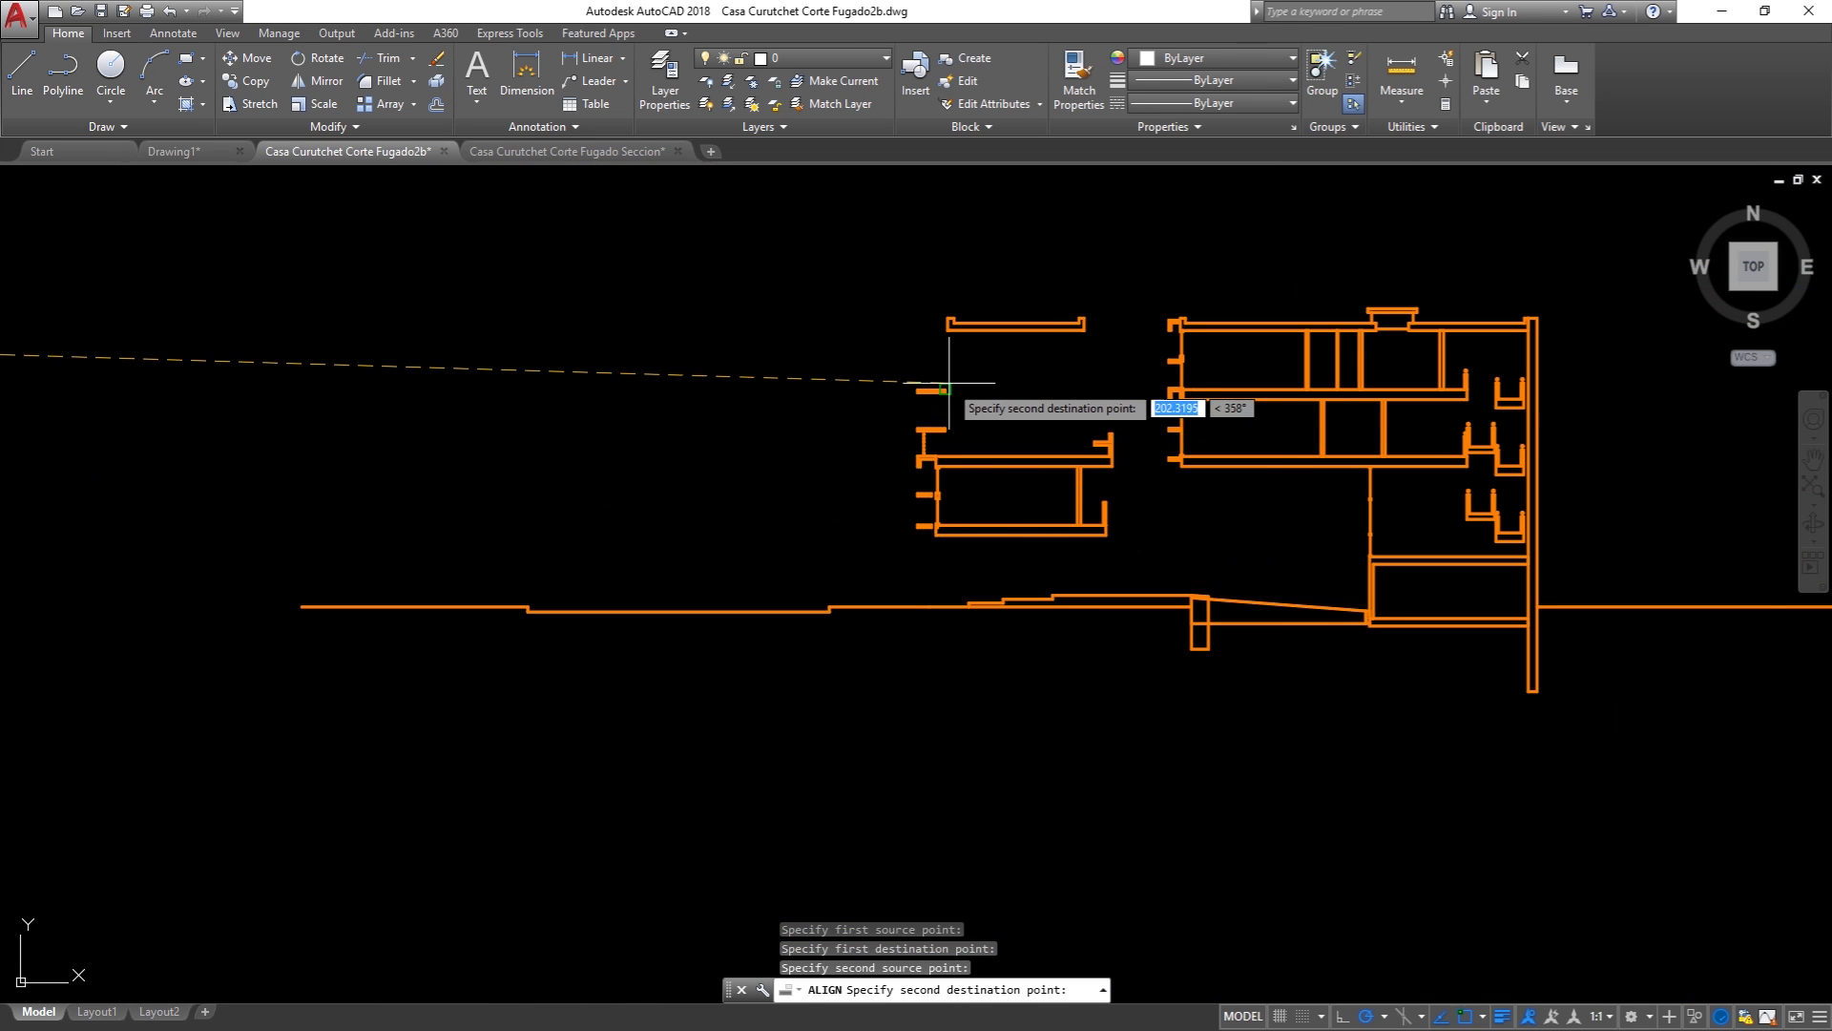
pyautogui.scroll(5, 948, 387)
pyautogui.scroll(4, 950, 377)
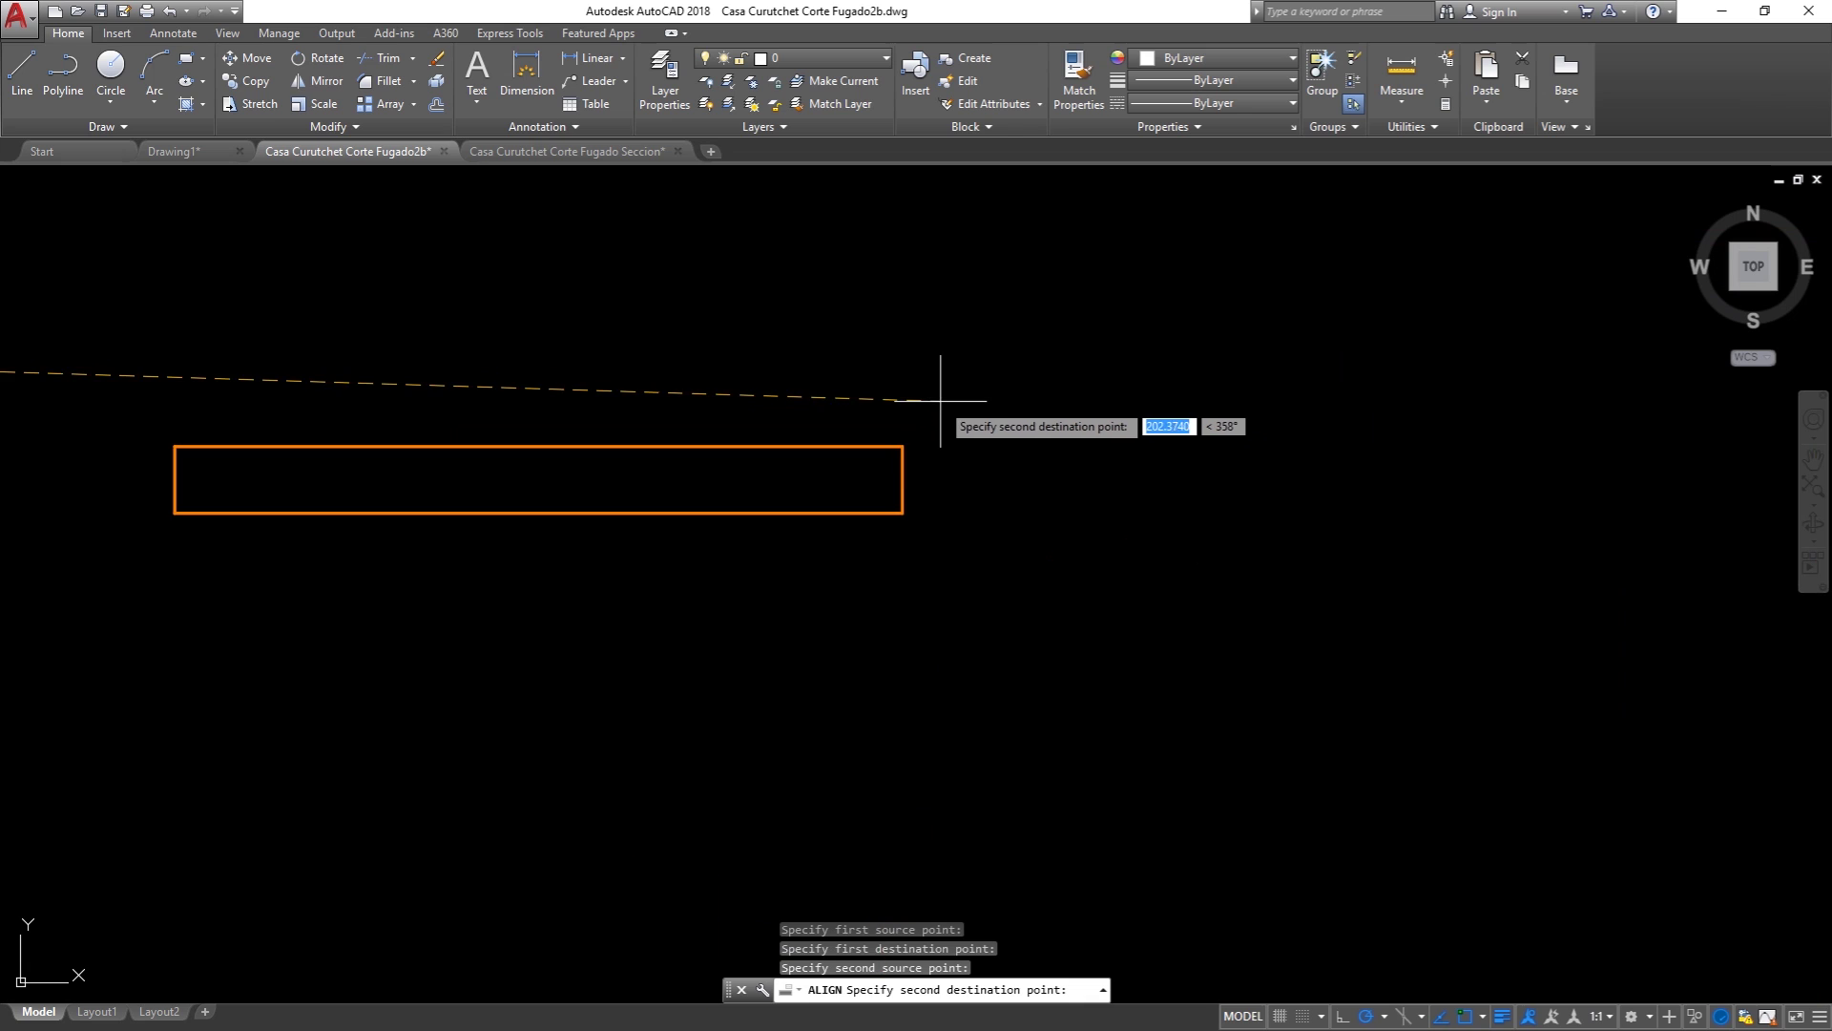
pyautogui.click(902, 445)
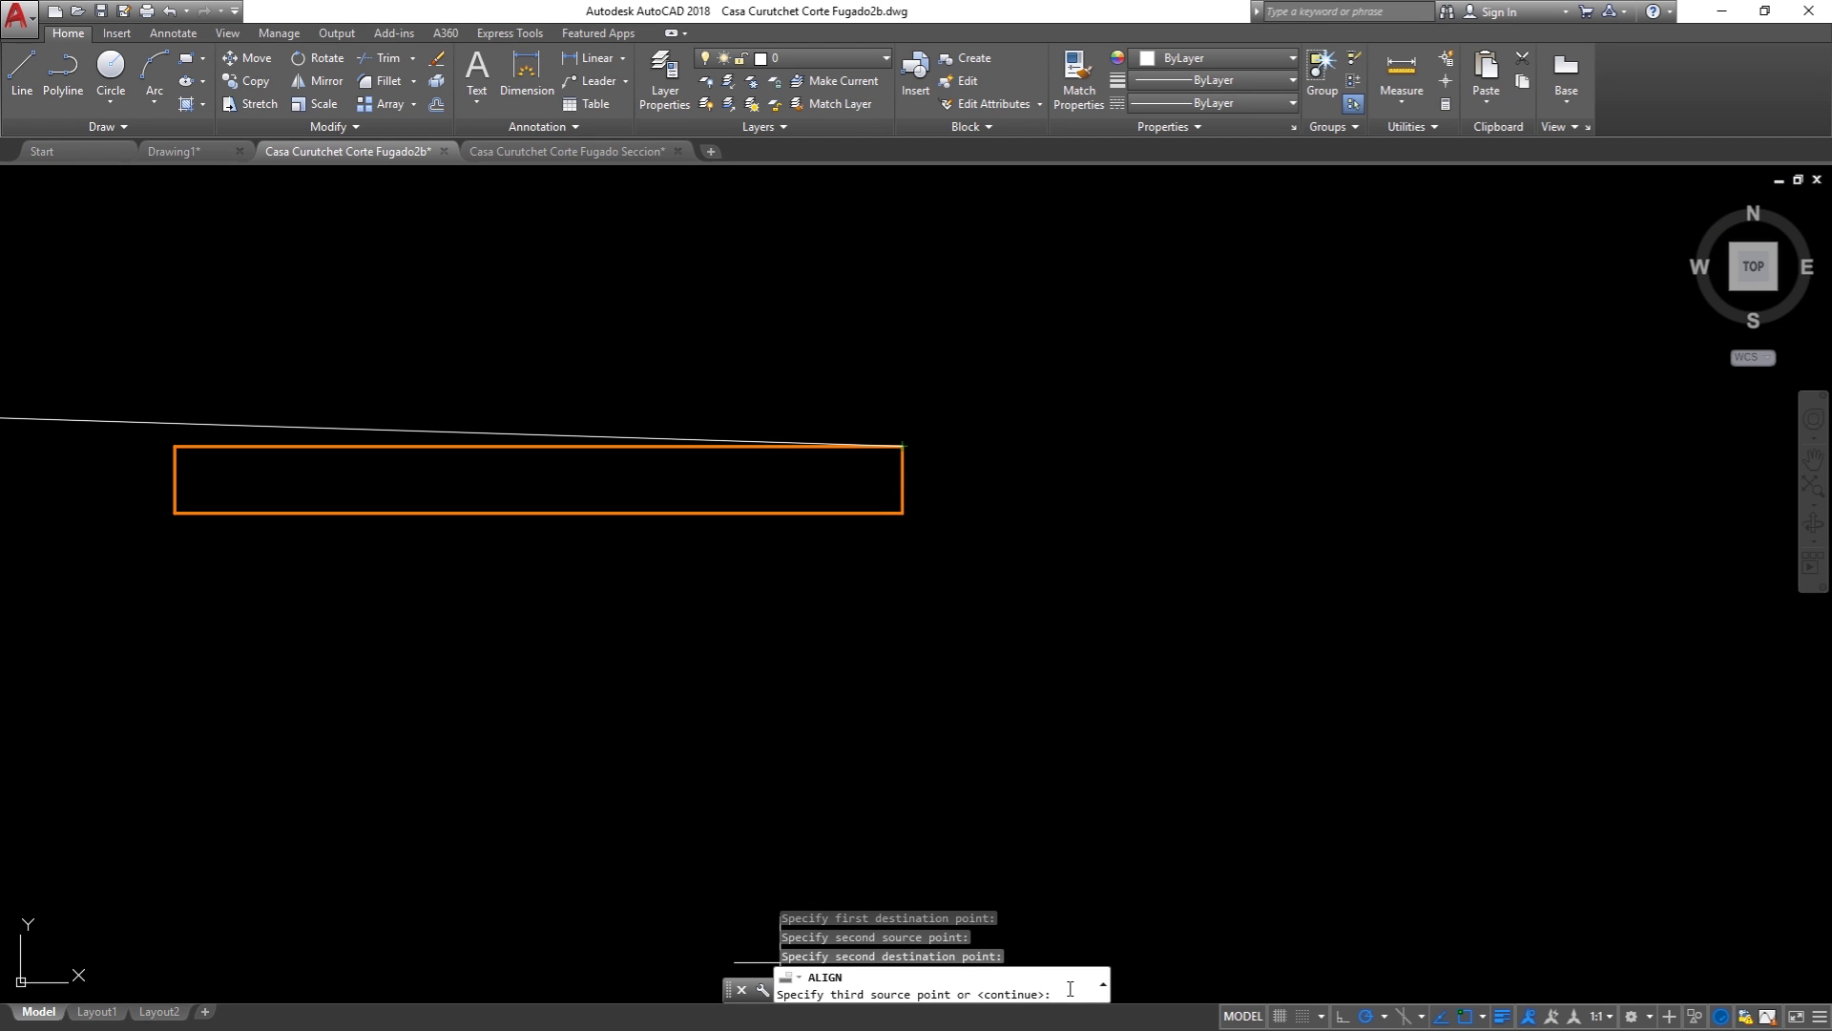
# Step: Finish the point picks and answer Yes to scale objects to the alignment points
pyautogui.press('Return')
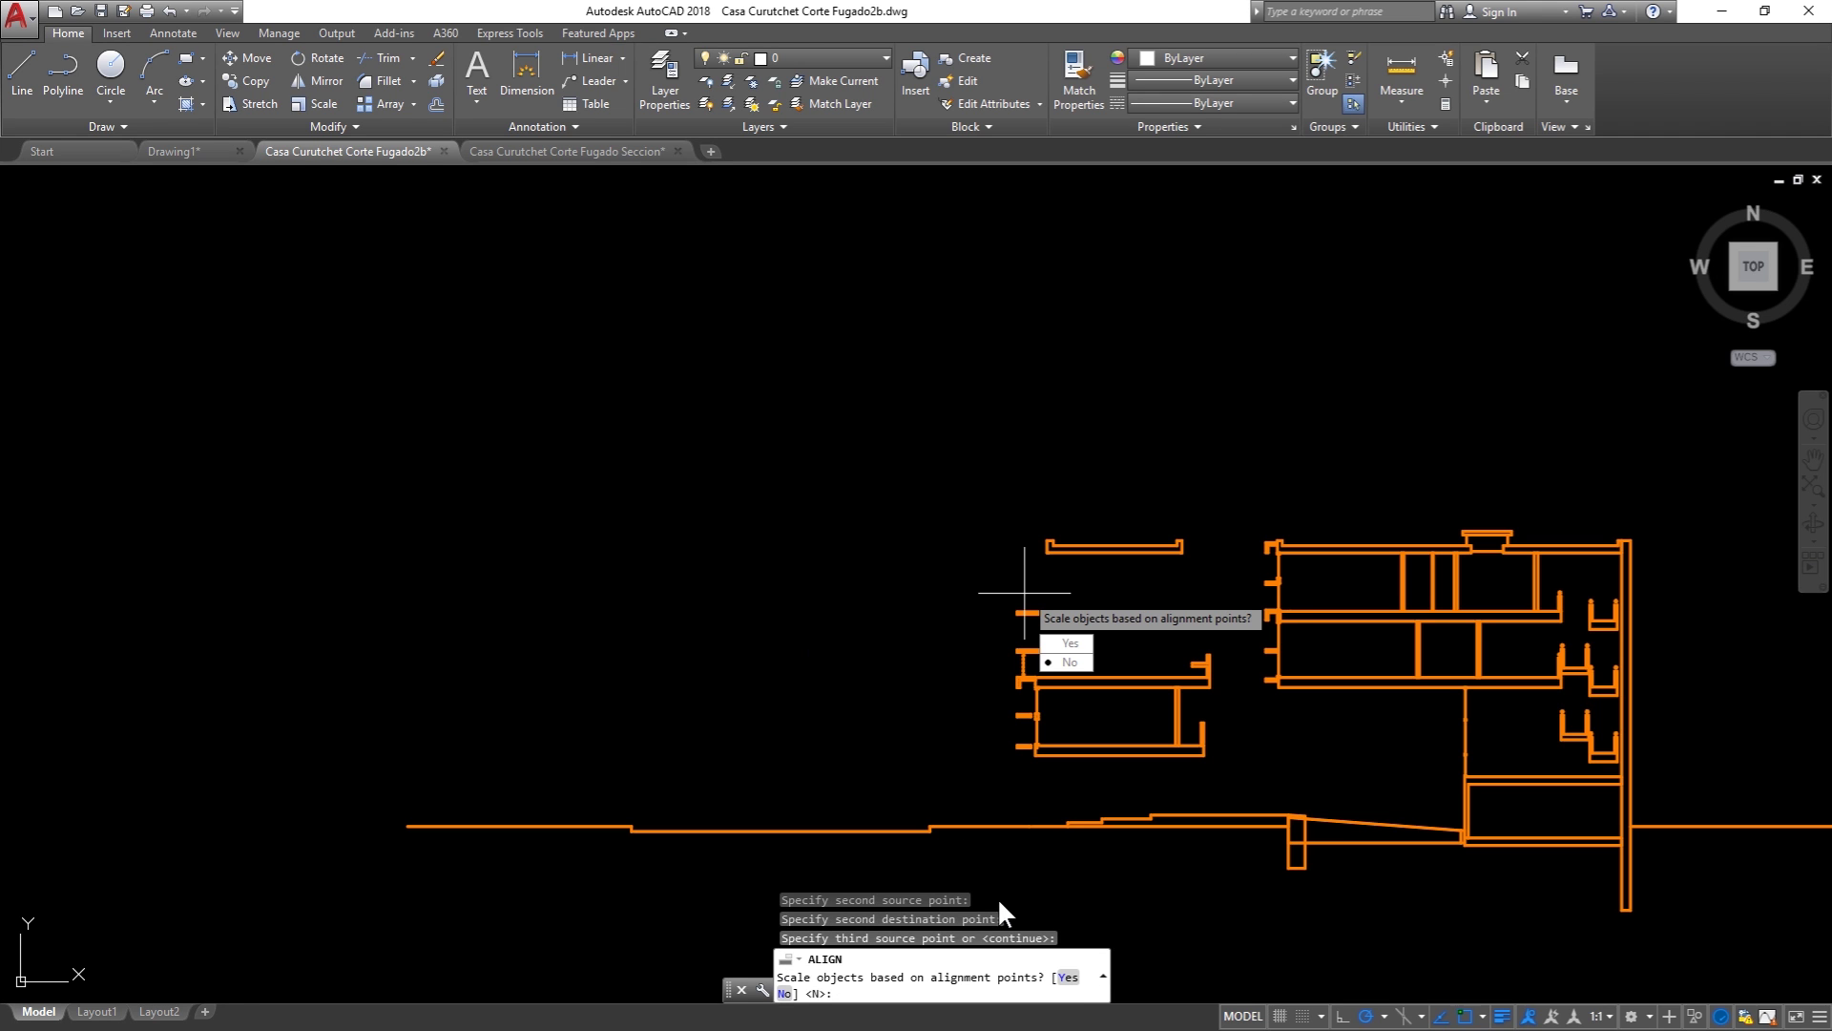
pyautogui.scroll(4, 1047, 763)
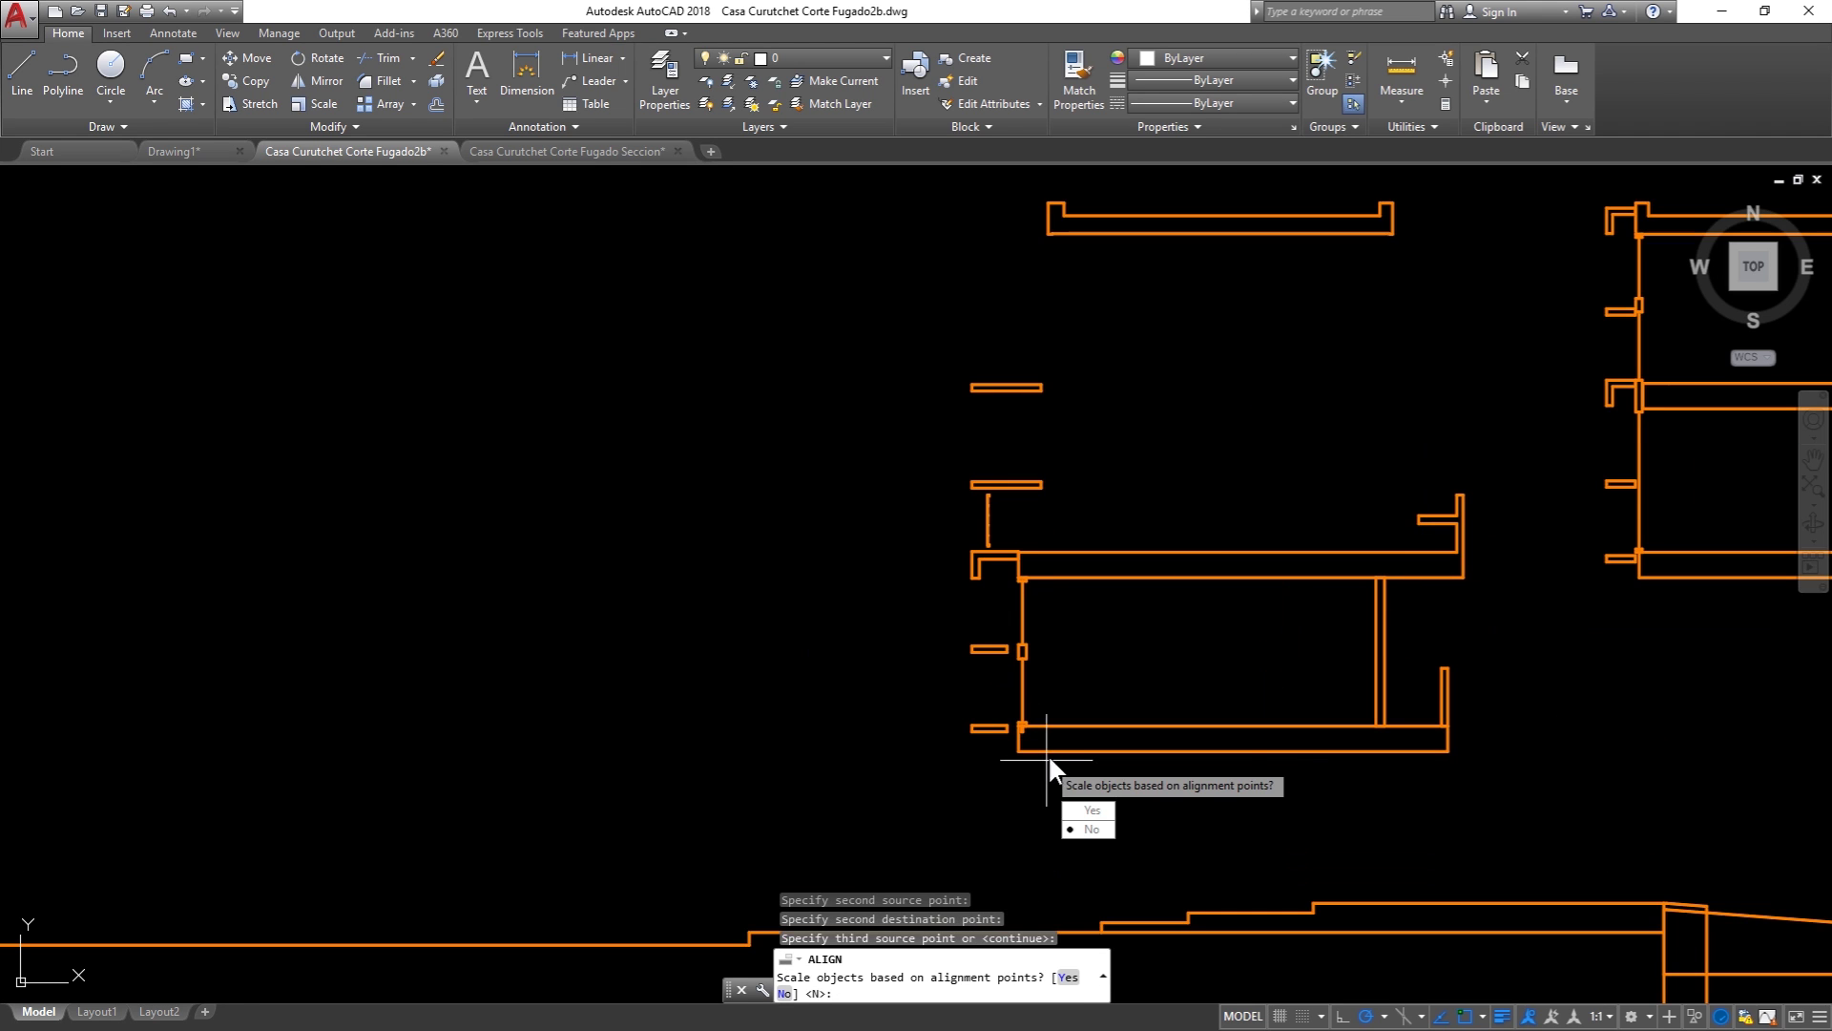
pyautogui.click(1065, 977)
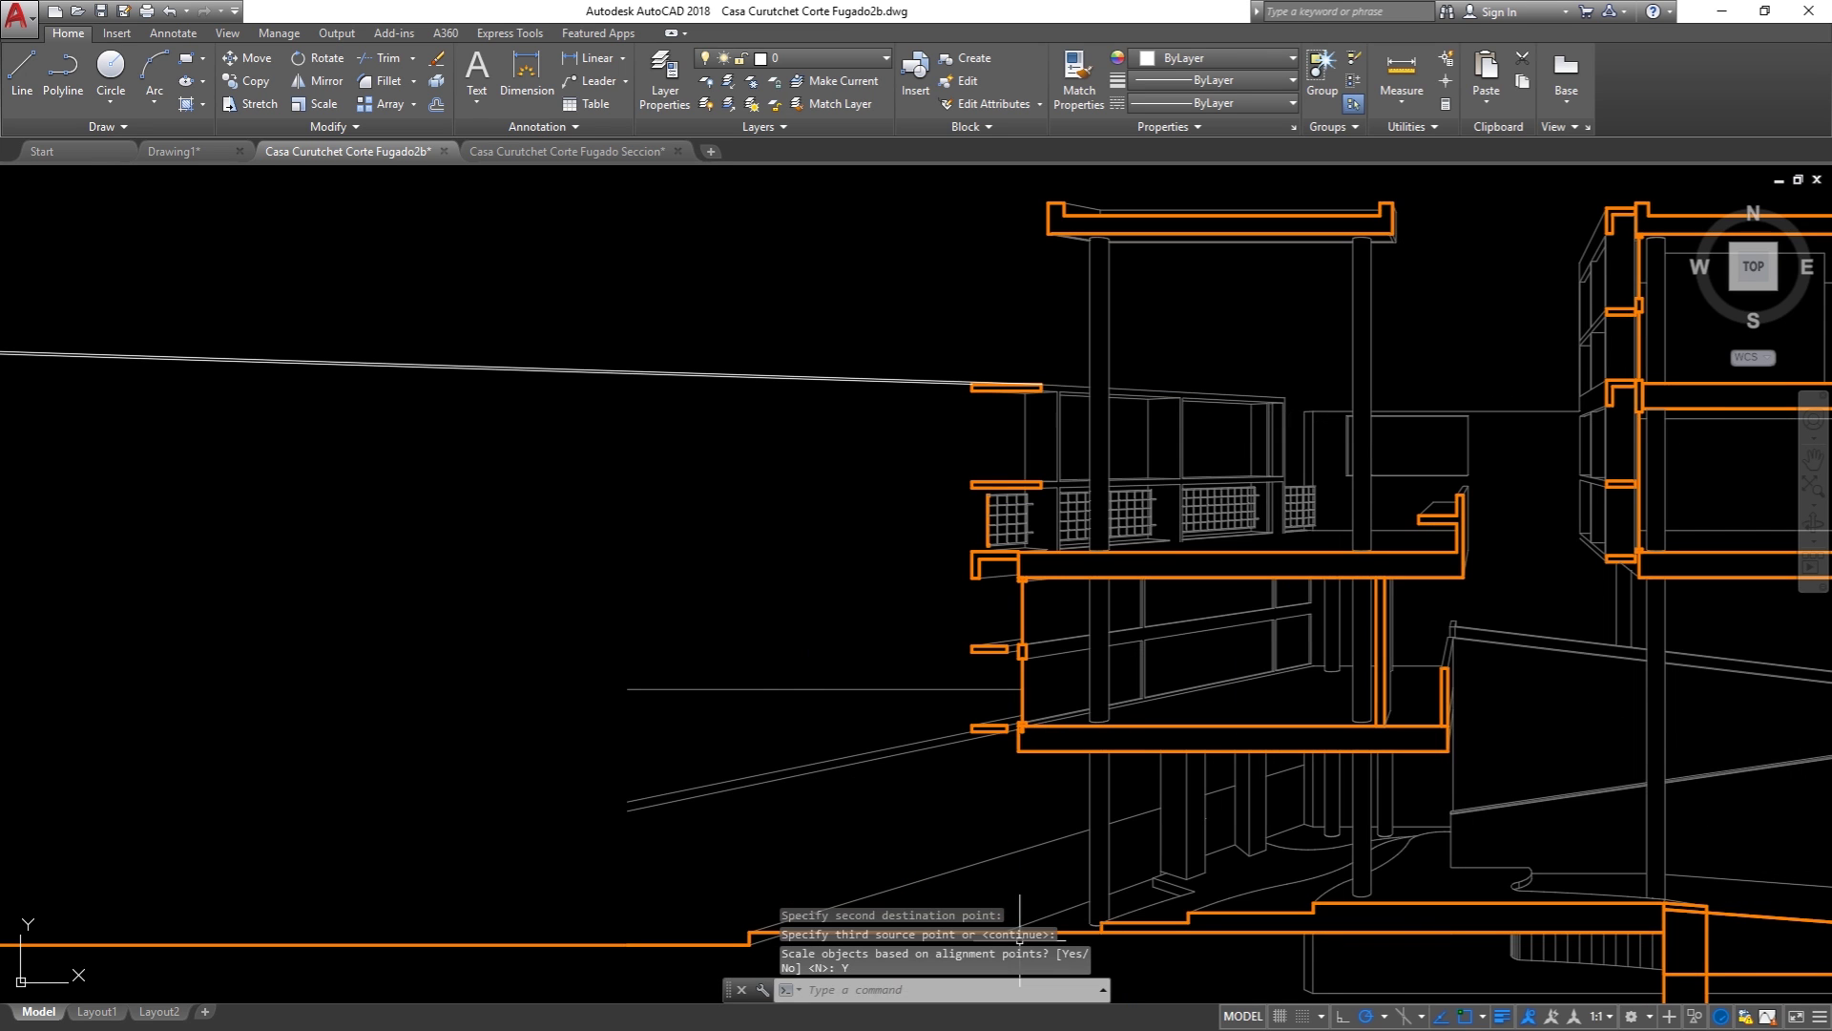
pyautogui.scroll(-2, 716, 659)
pyautogui.scroll(-2, 722, 680)
pyautogui.scroll(-2, 997, 637)
pyautogui.scroll(-2, 998, 644)
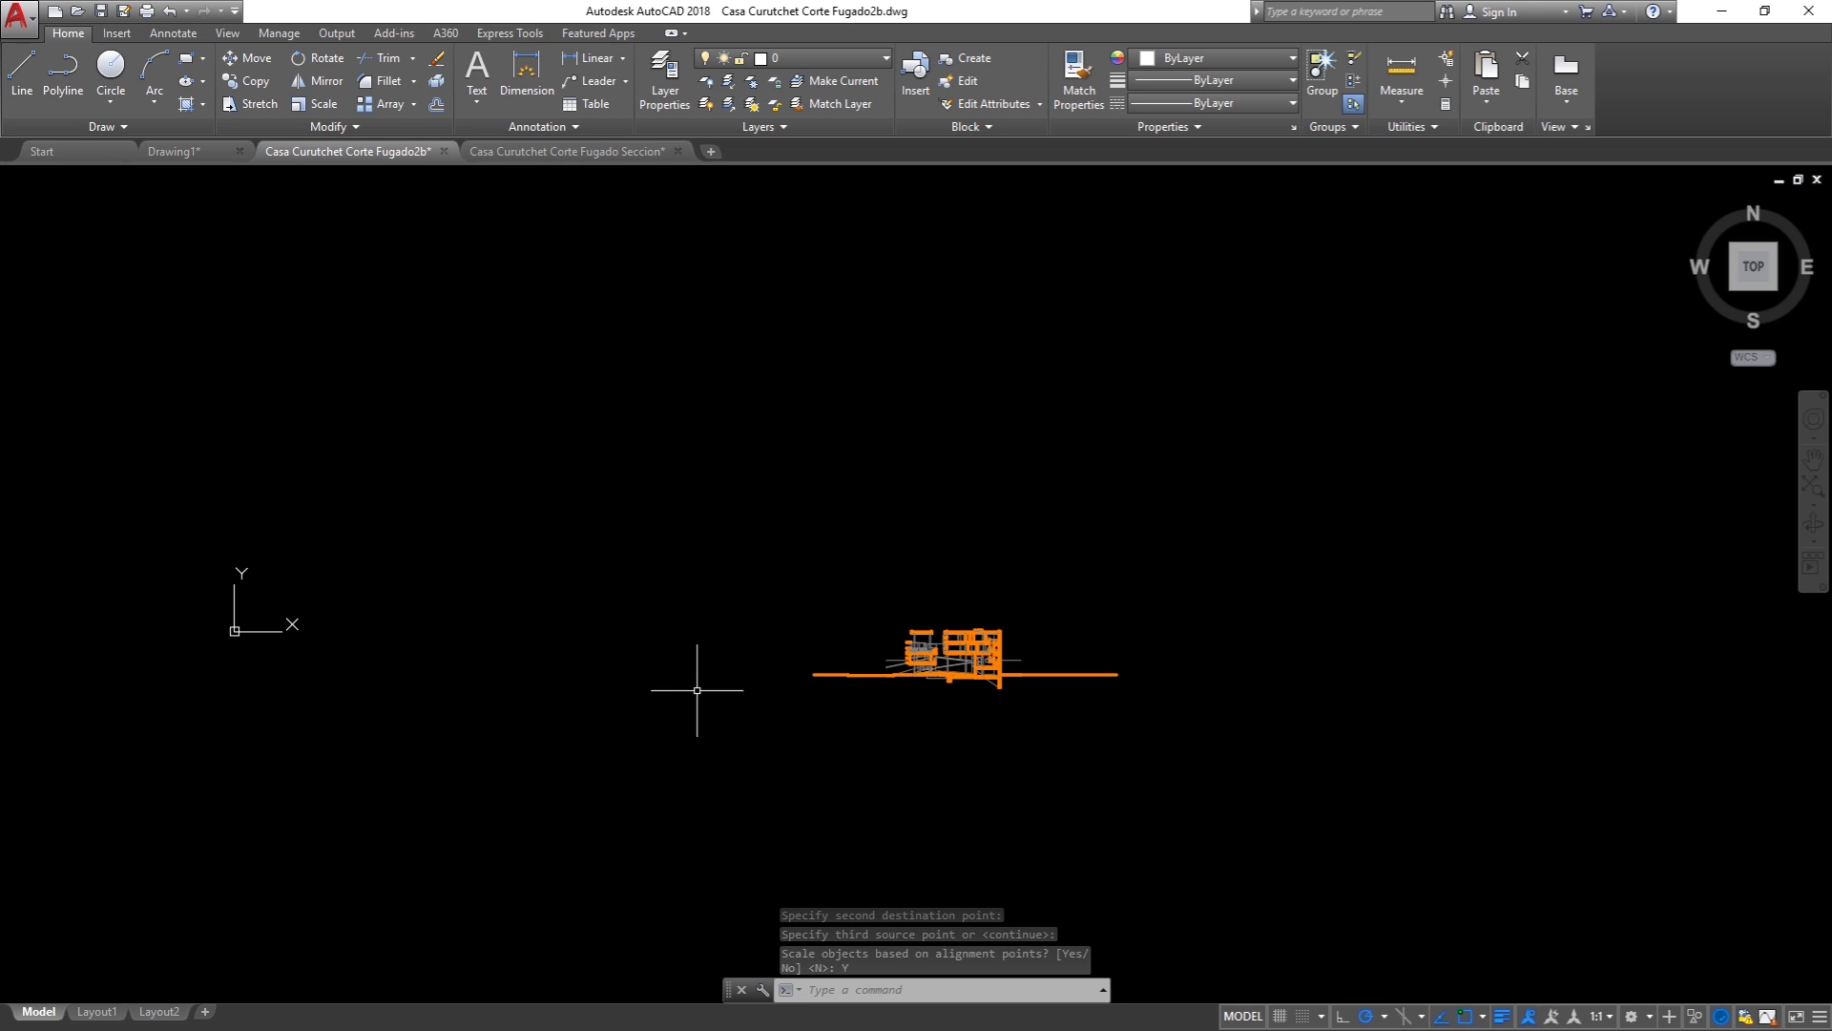
# Step: Switch off the Vista layer's lightbulb in the Layers dropdown, leaving only orange outlines
pyautogui.scroll(5, 980, 650)
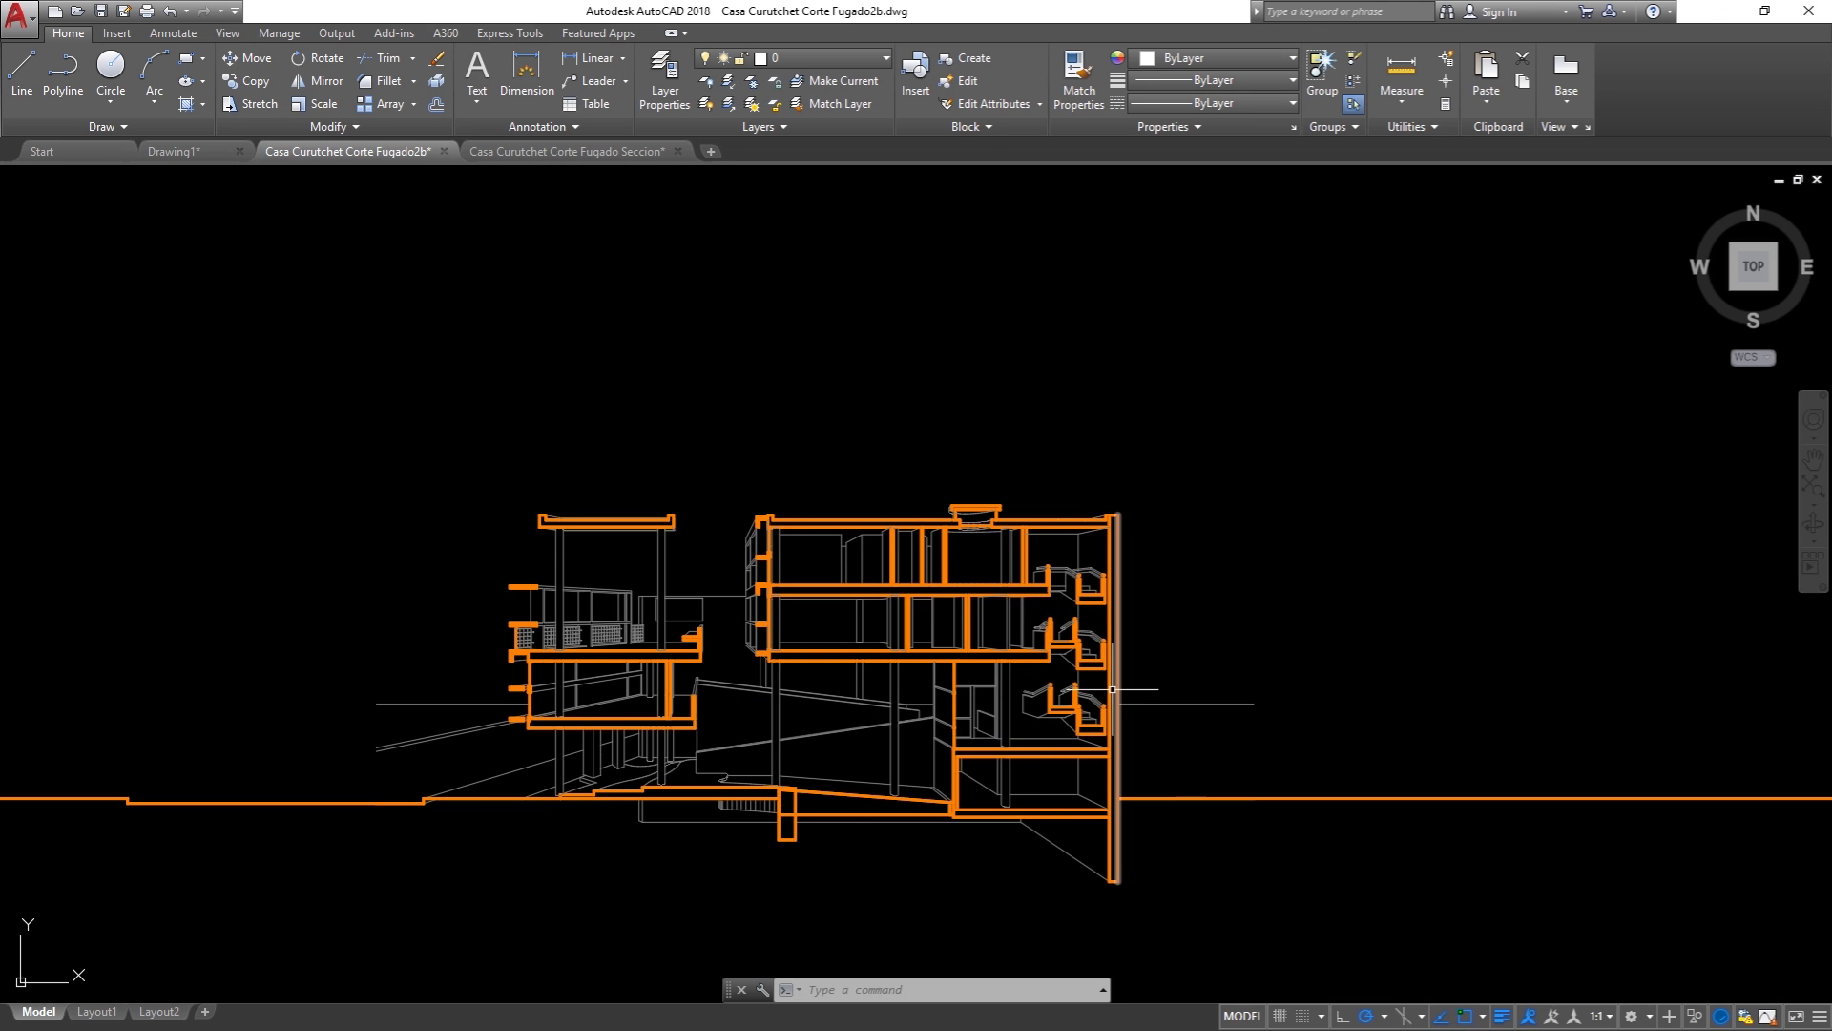
pyautogui.scroll(5, 611, 622)
pyautogui.scroll(4, 611, 622)
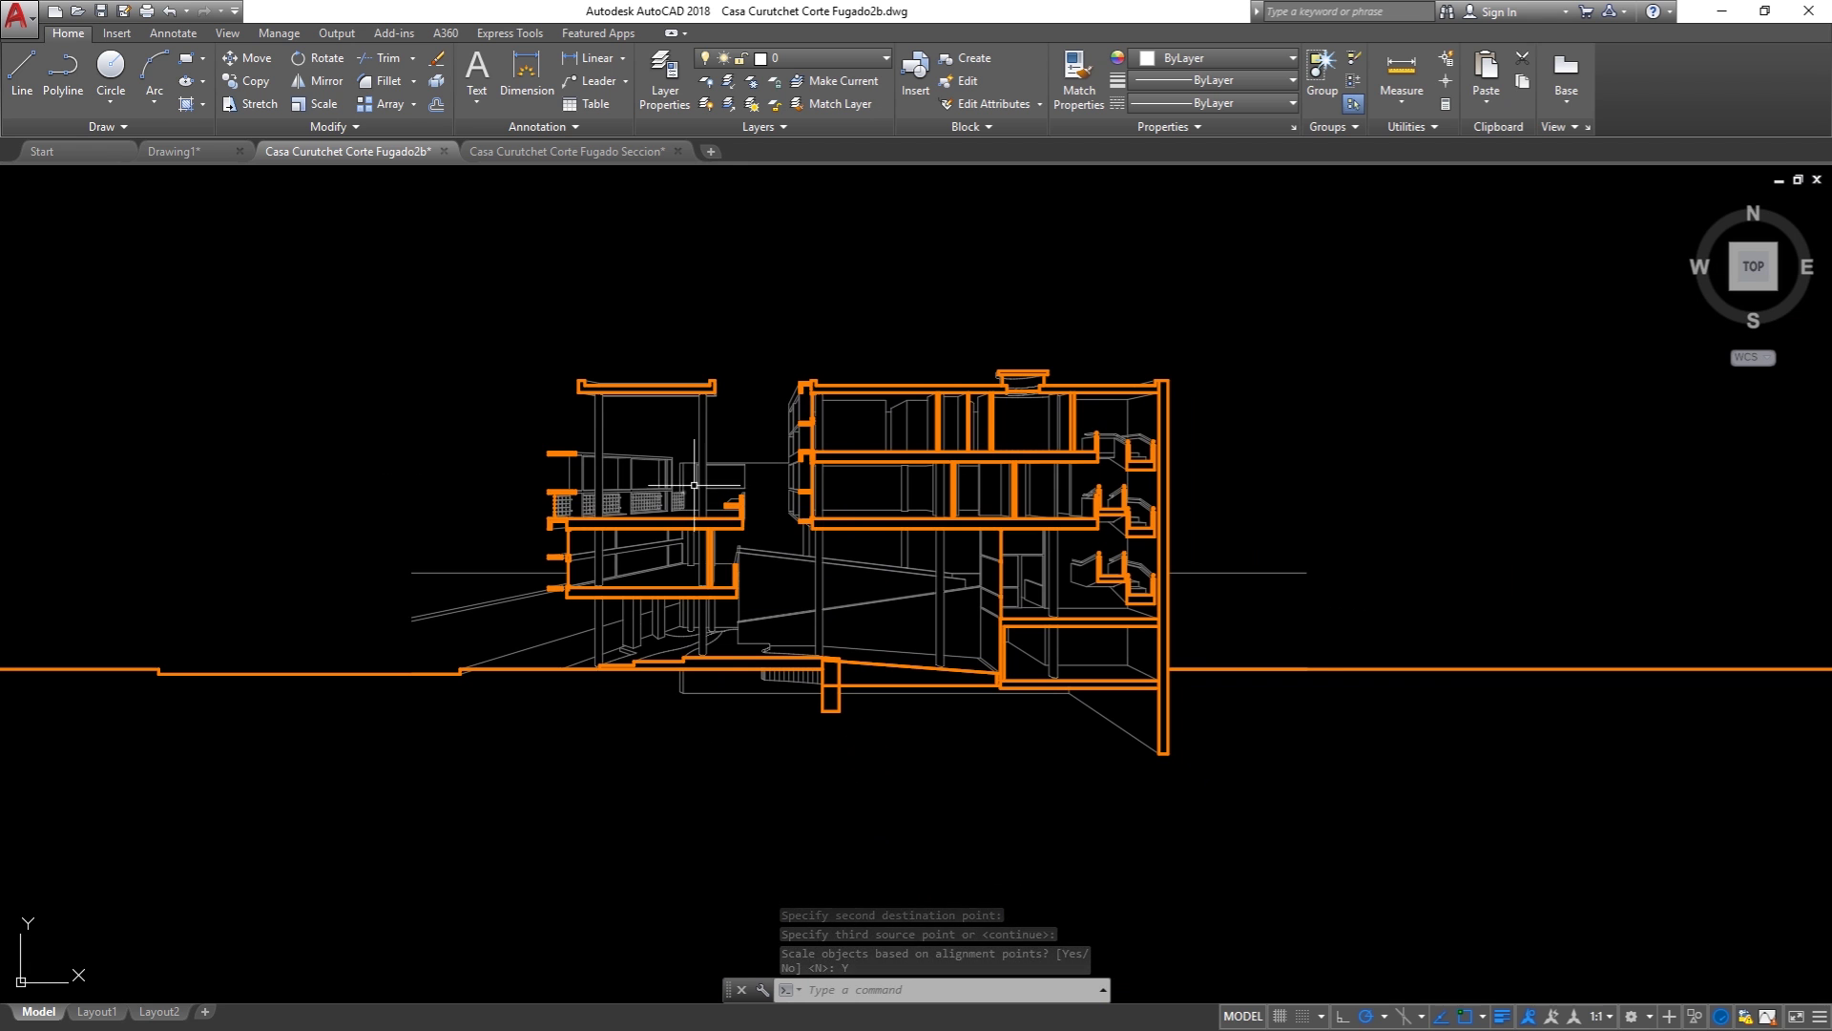
pyautogui.click(761, 54)
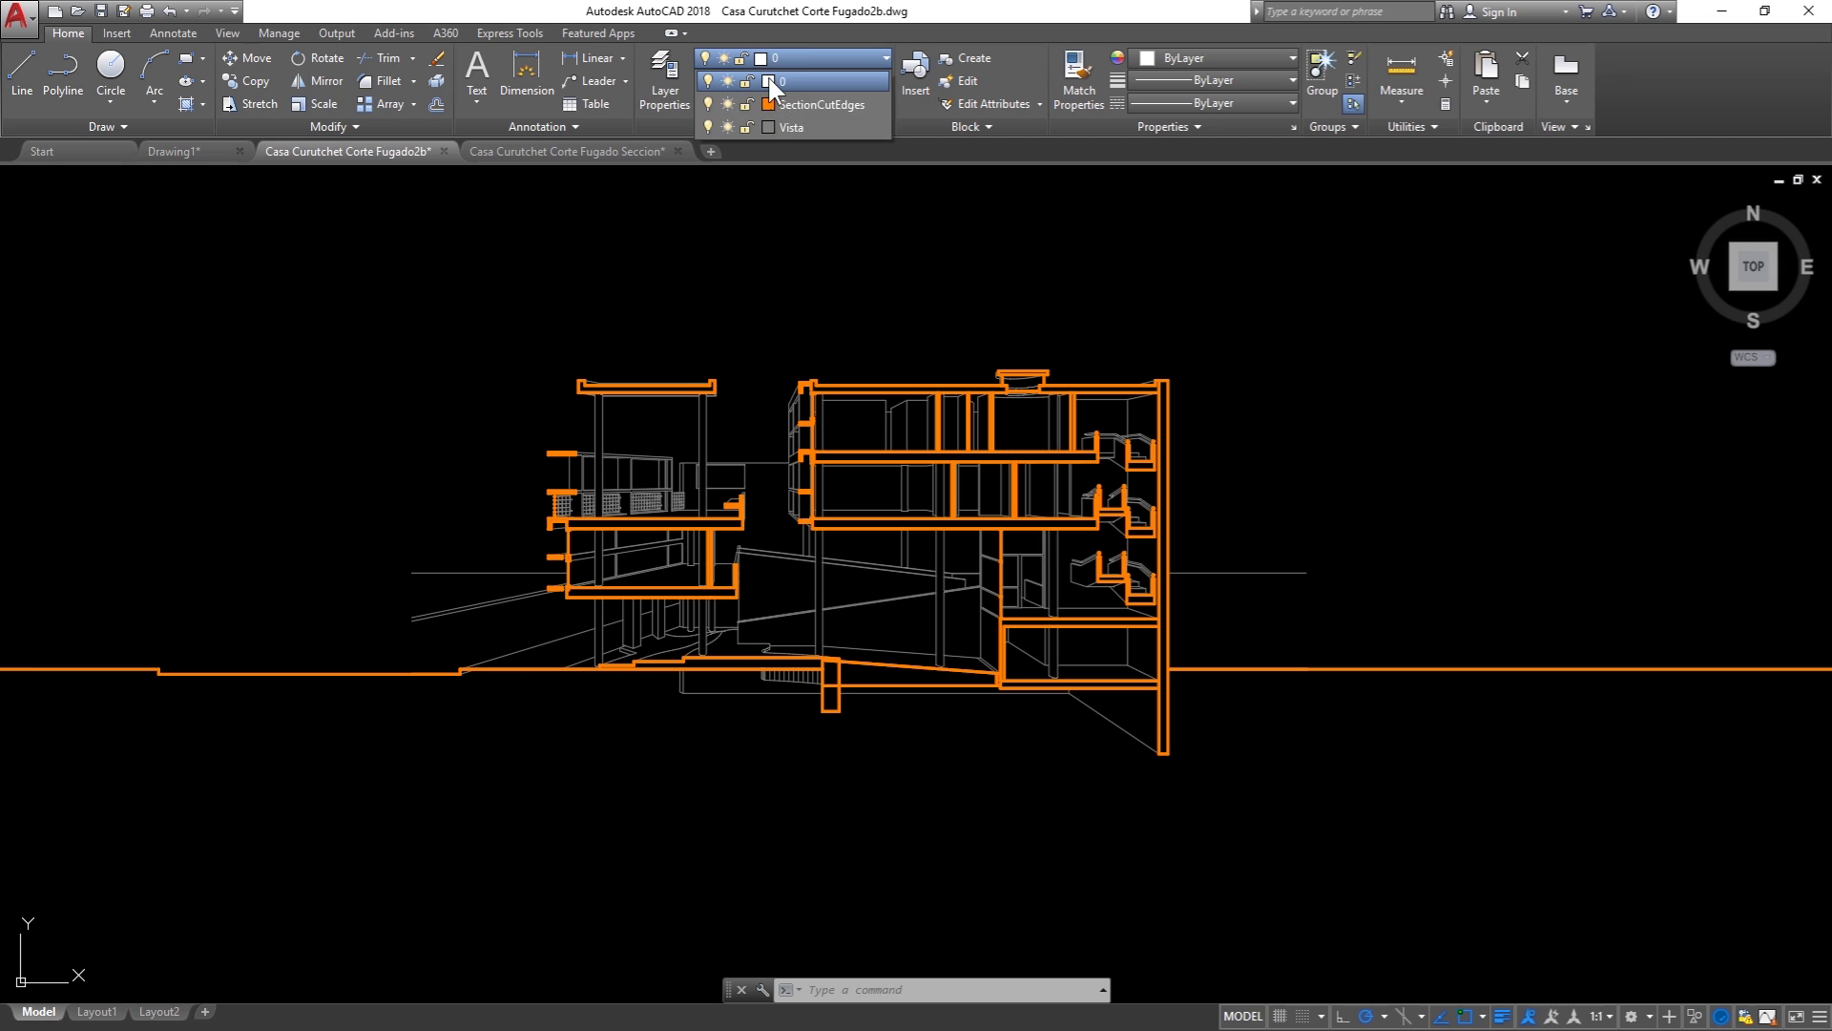
pyautogui.click(706, 124)
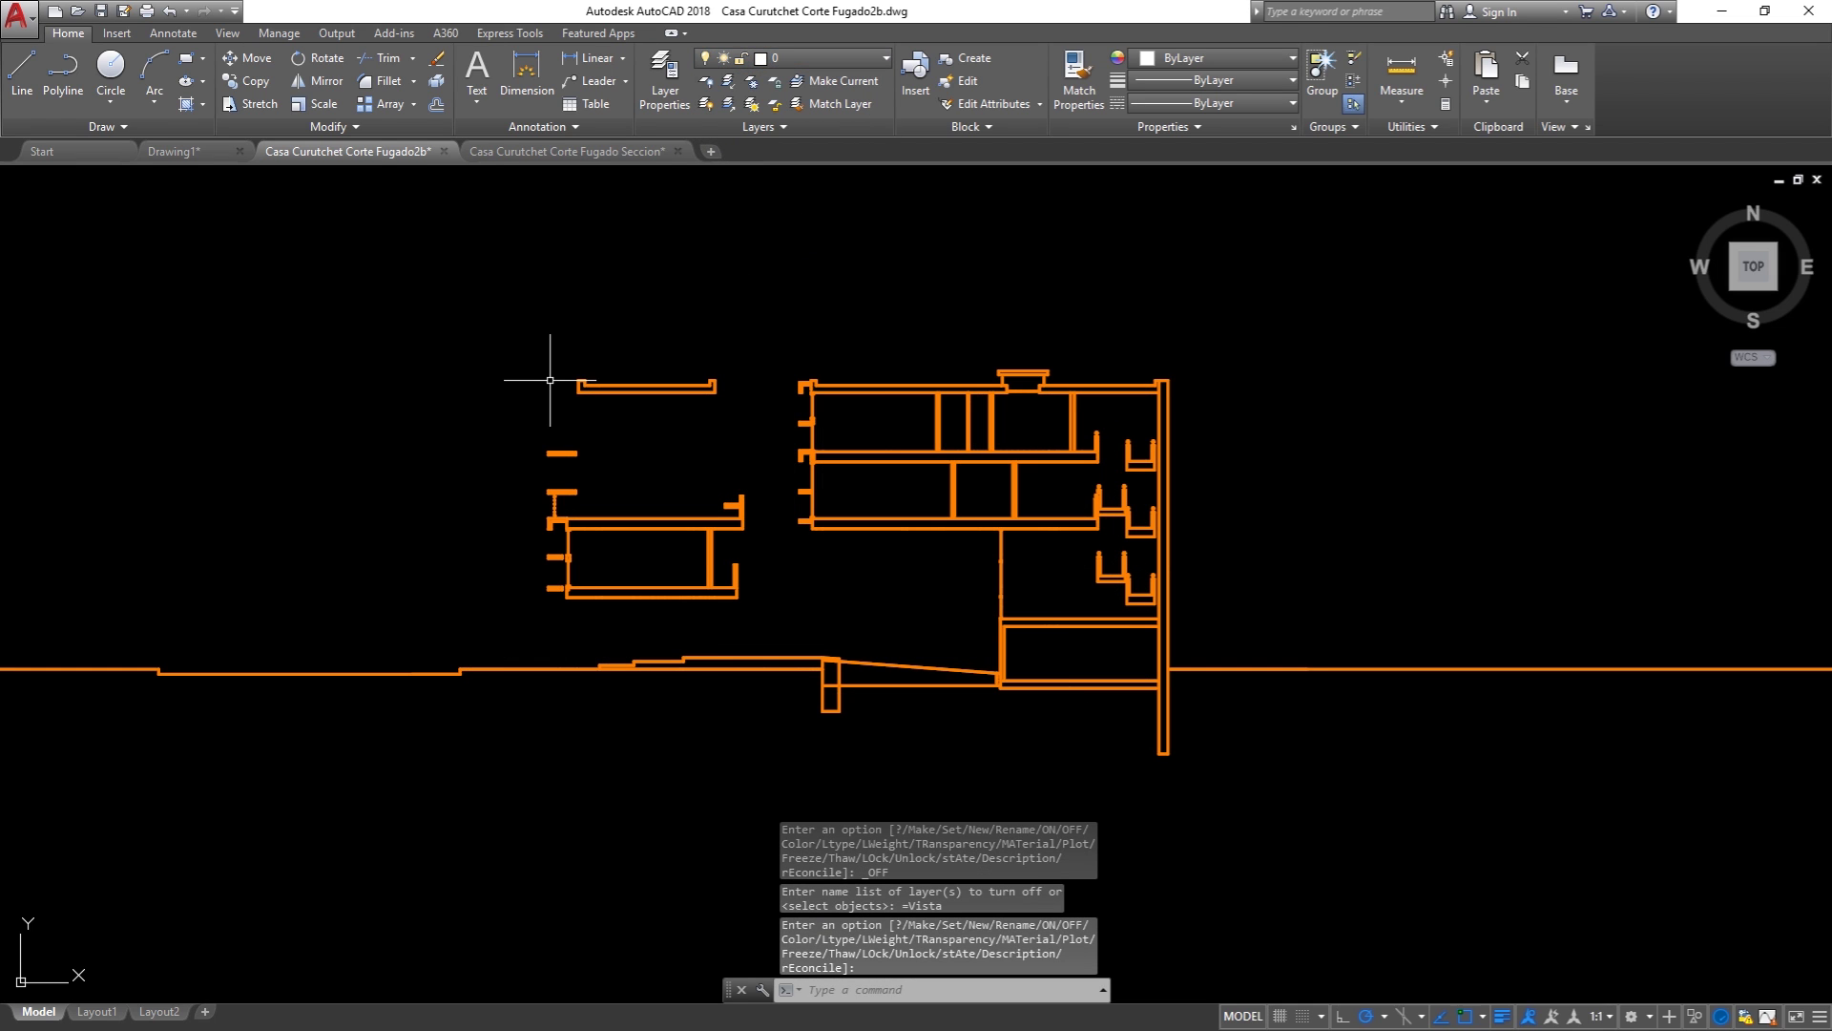
pyautogui.scroll(4, 550, 380)
pyautogui.scroll(-4, 667, 315)
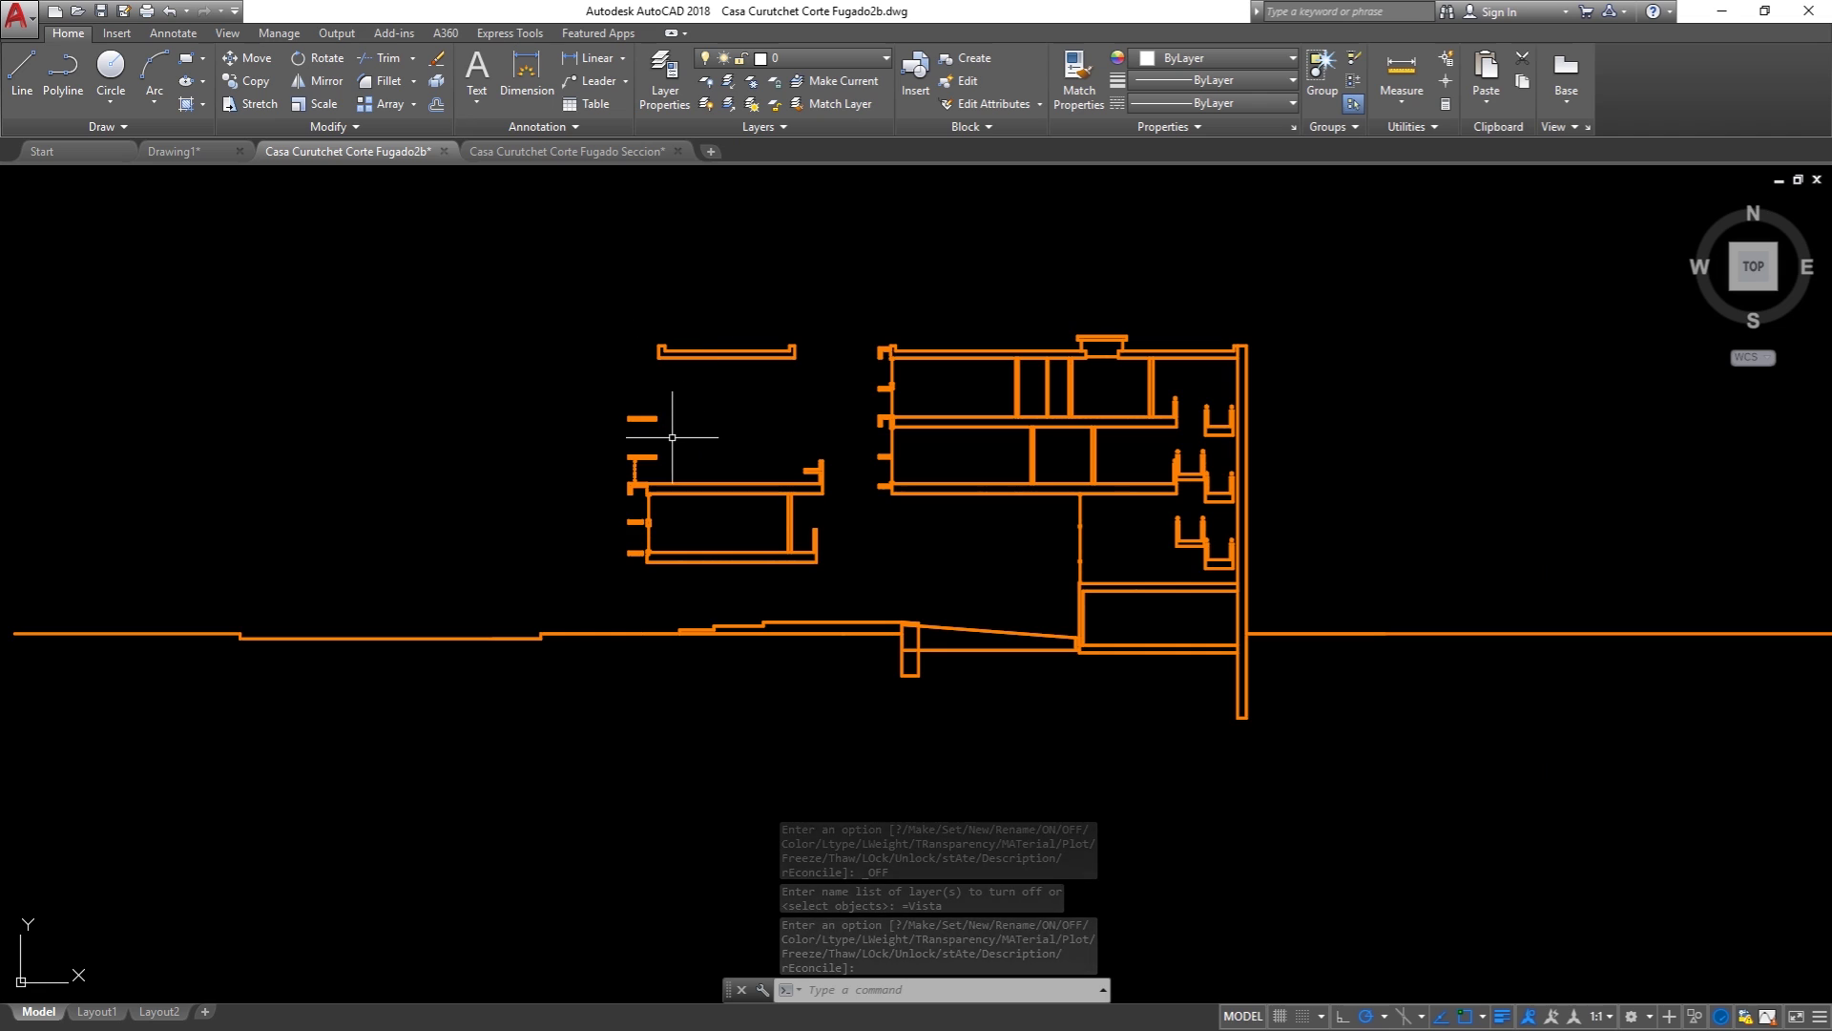
pyautogui.scroll(8, 673, 411)
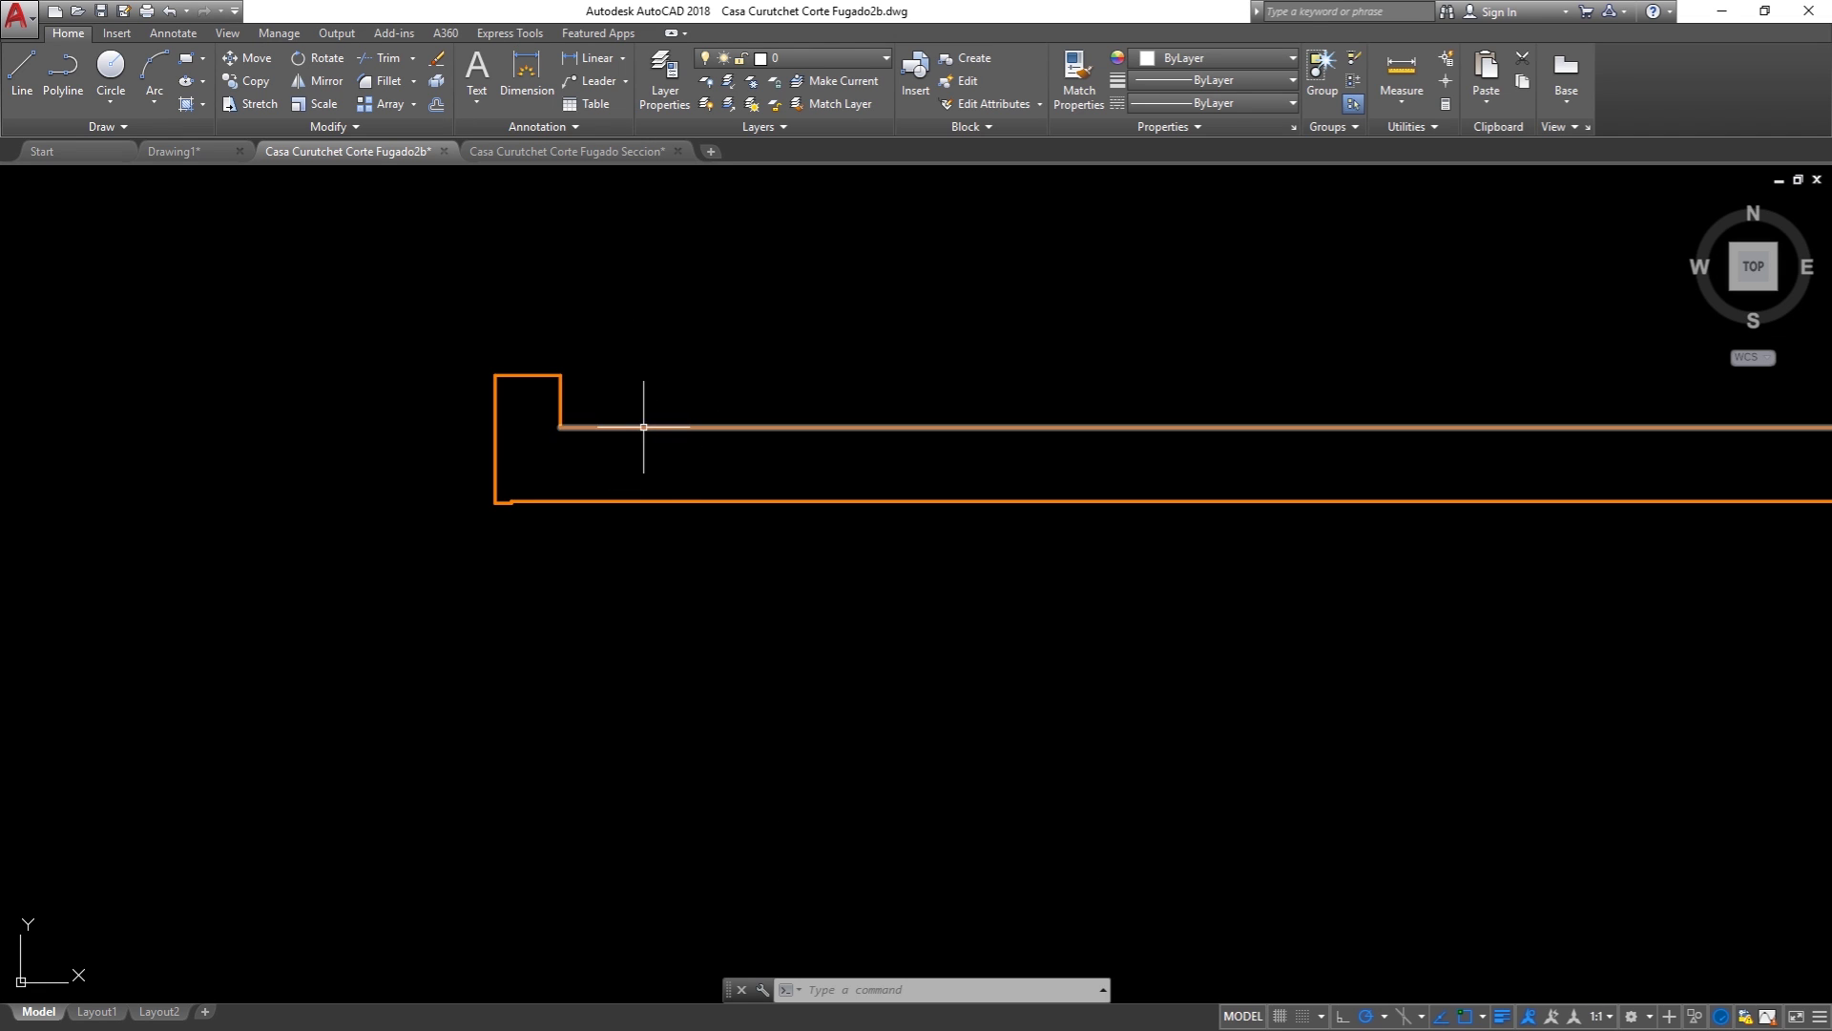
pyautogui.click(644, 428)
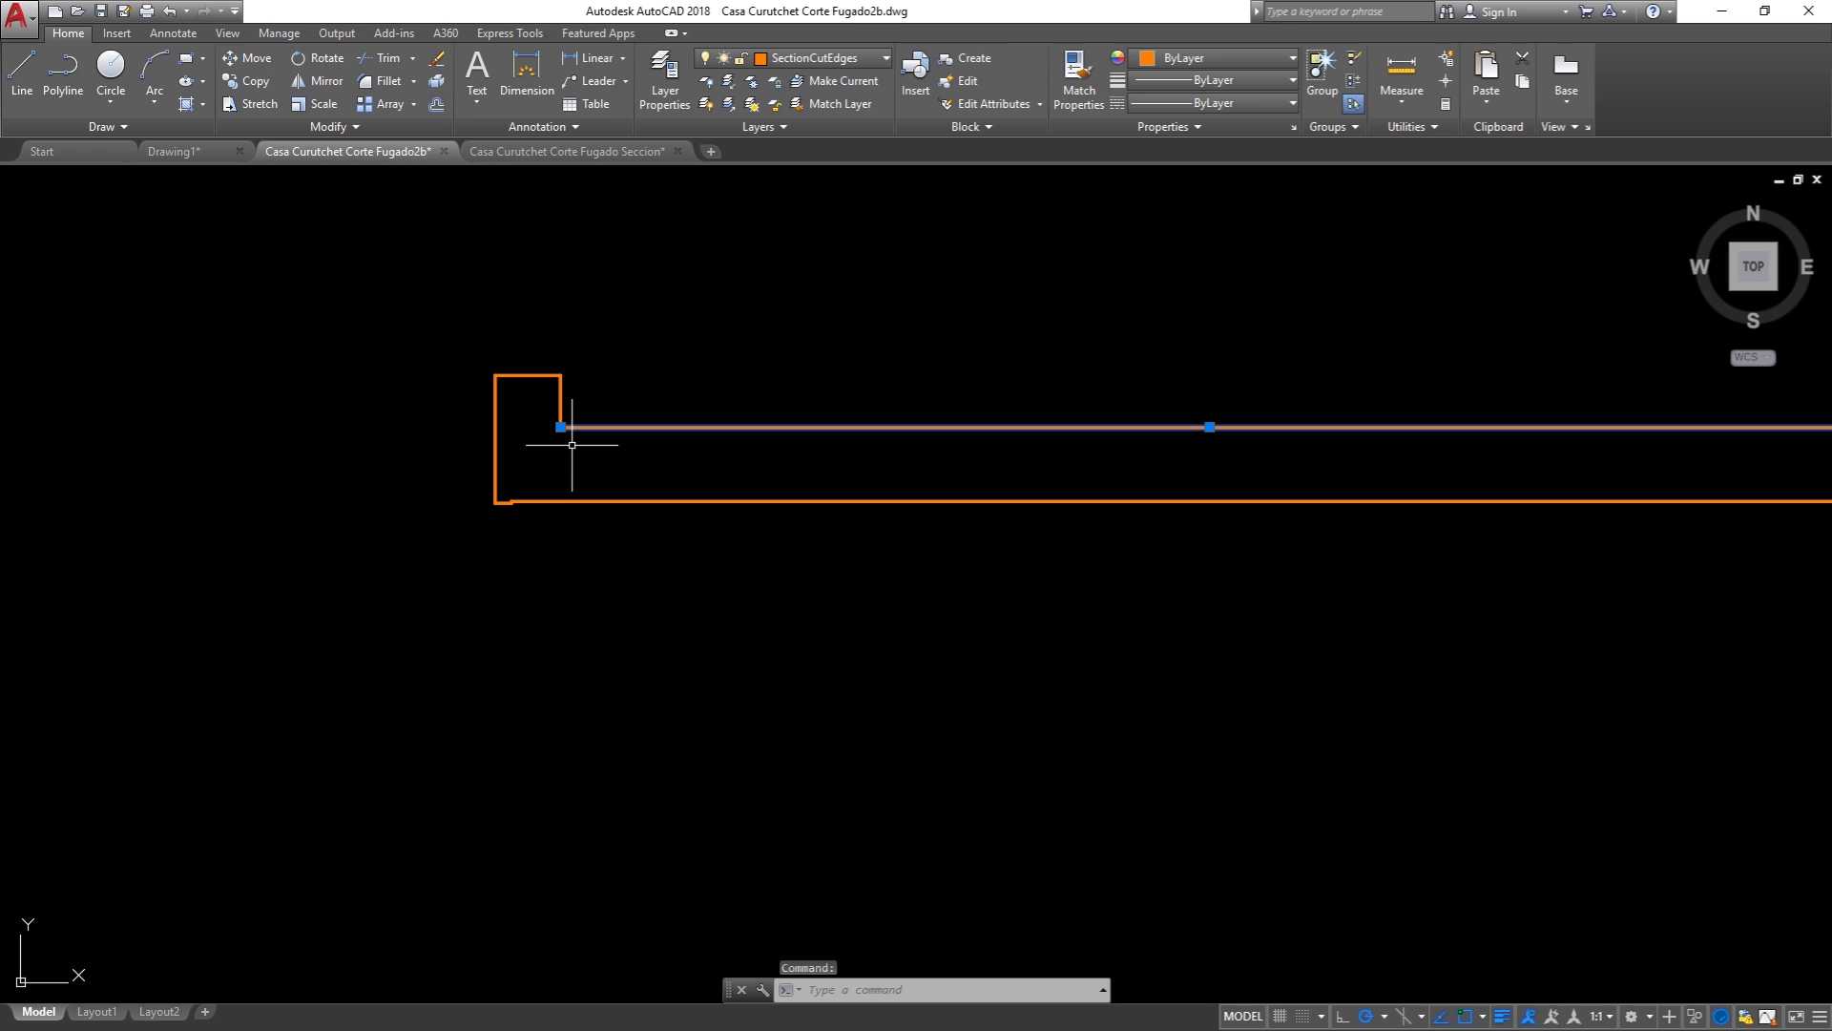
pyautogui.write('m')
pyautogui.press('Return')
pyautogui.click(702, 754)
pyautogui.click(697, 670)
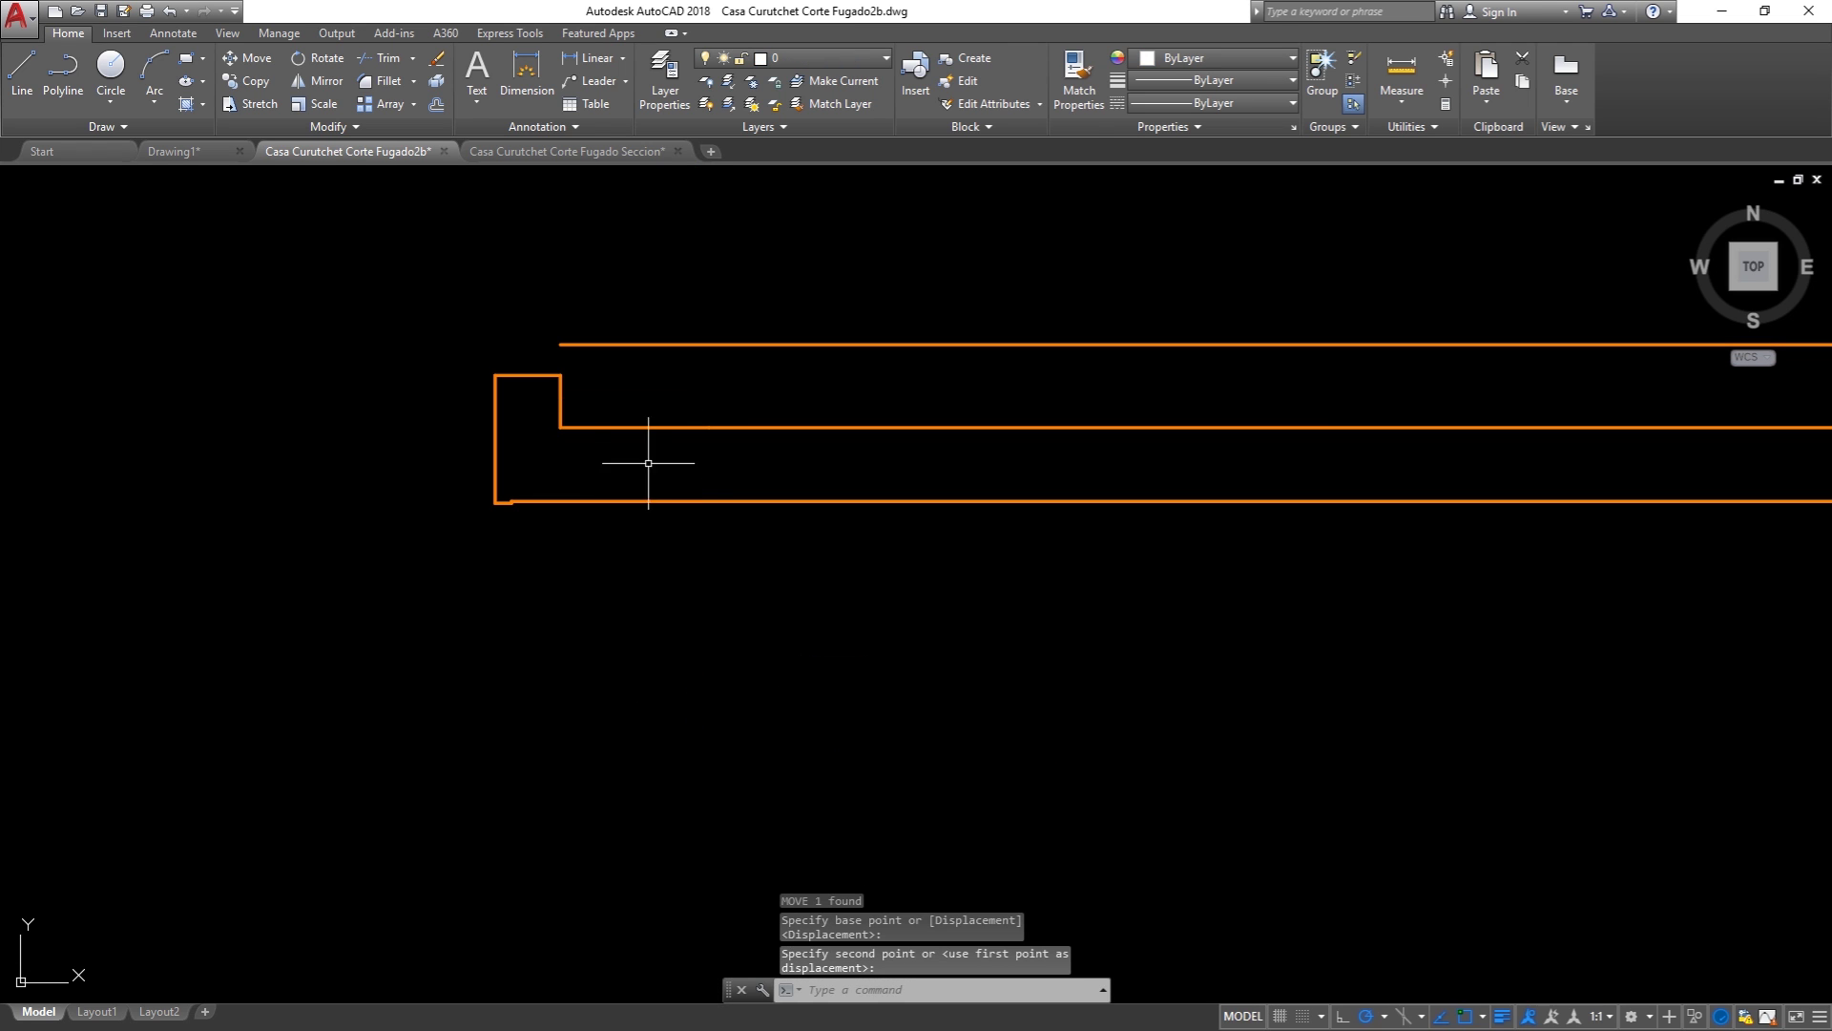
pyautogui.hotkey('ctrl', 'z')
pyautogui.scroll(-3, 603, 440)
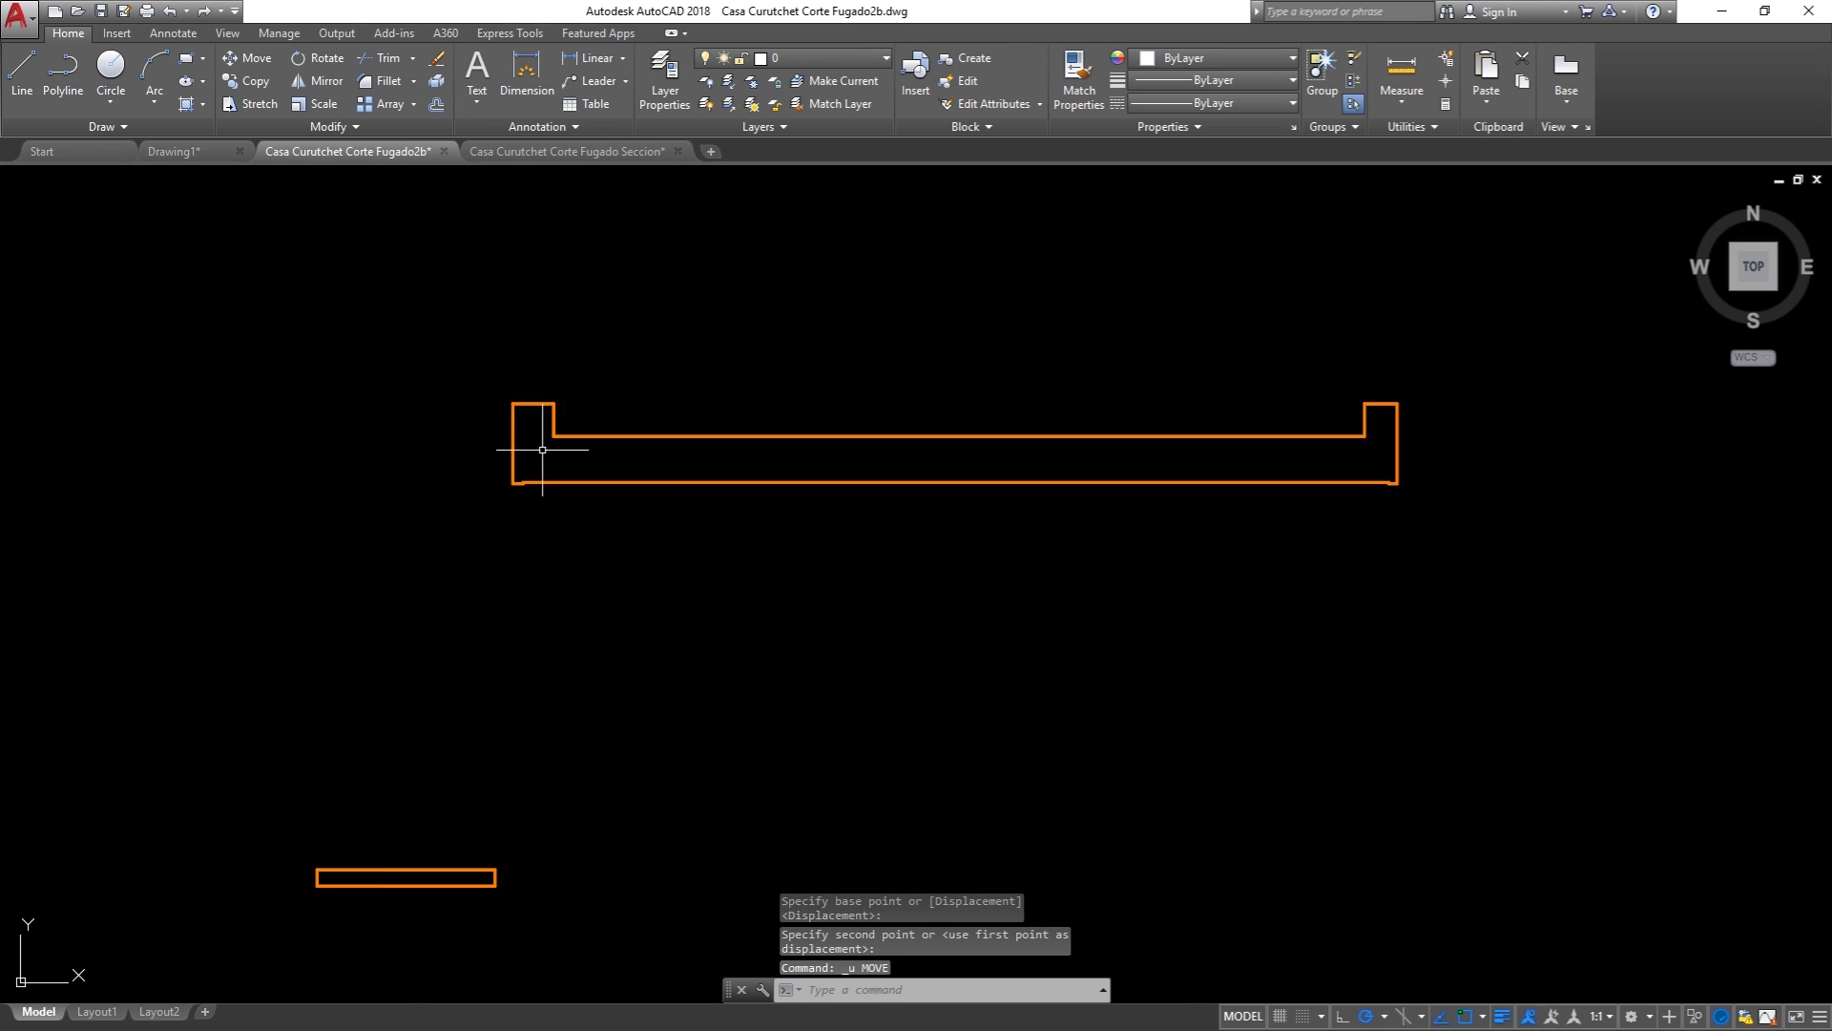
pyautogui.scroll(-3, 180, 397)
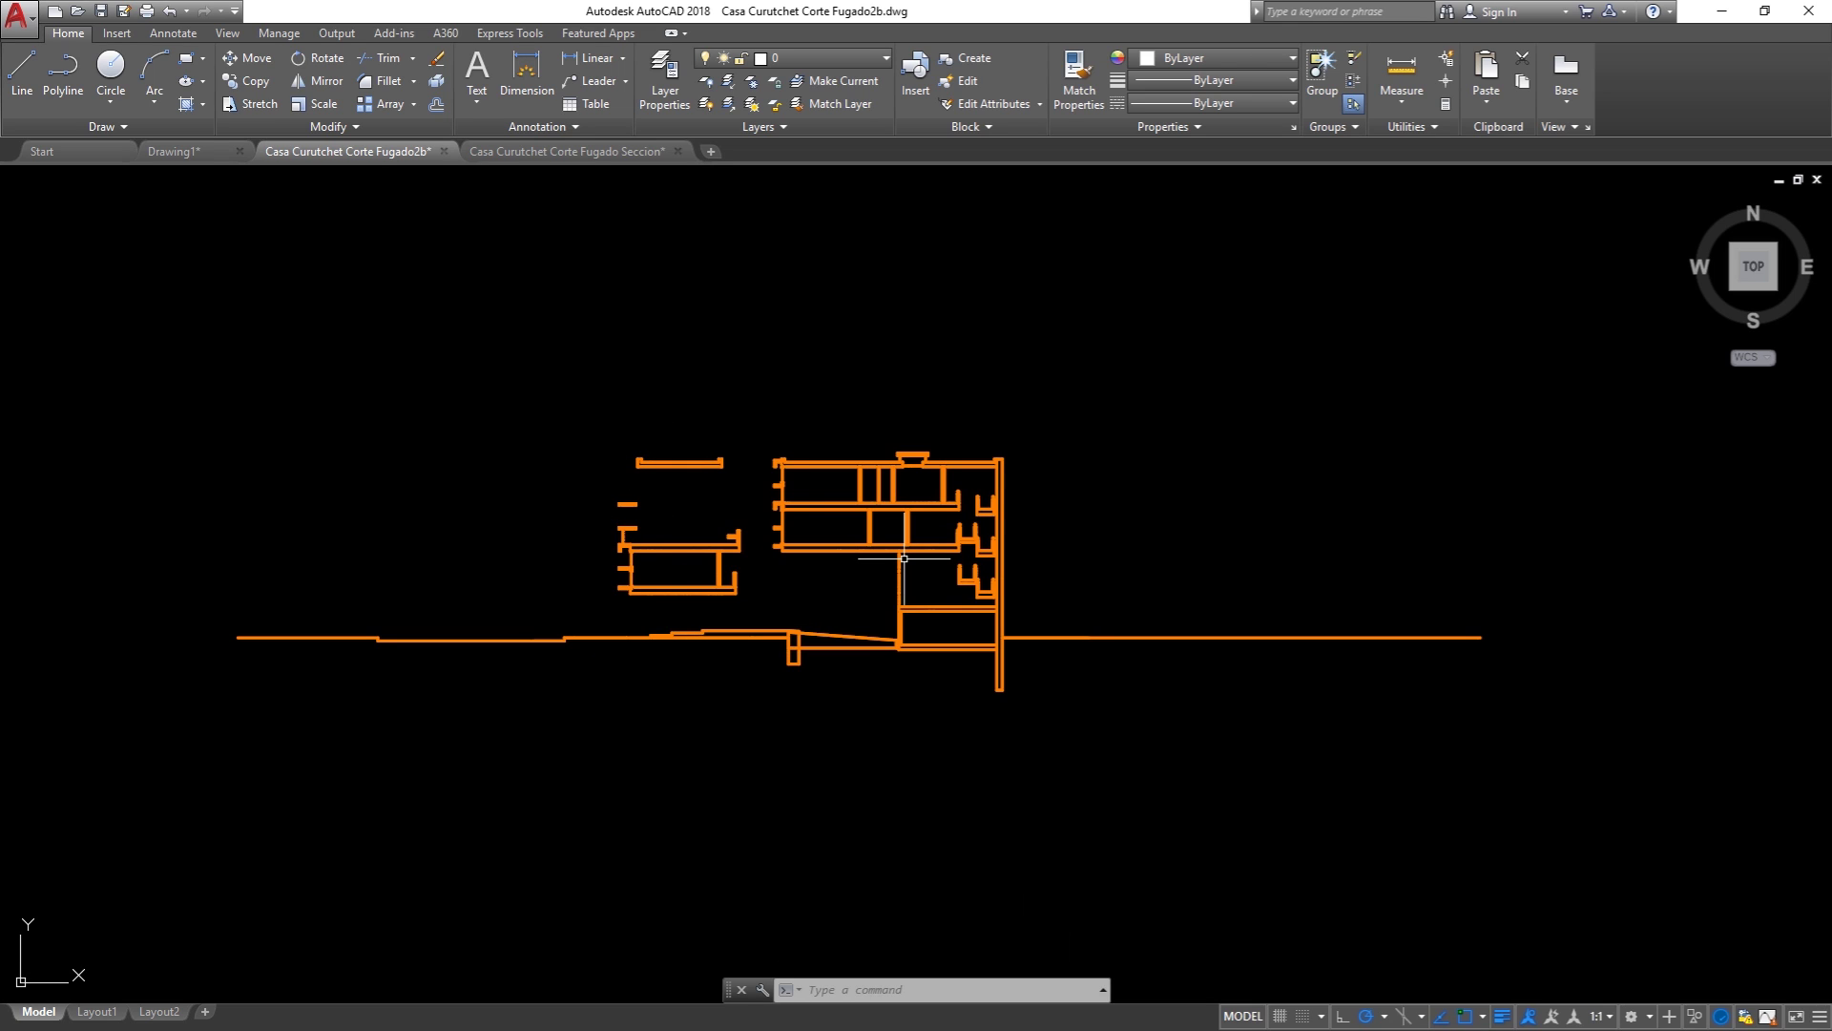
pyautogui.press('Escape')
pyautogui.moveTo(904, 557); pyautogui.dragTo(981, 567, button='middle')
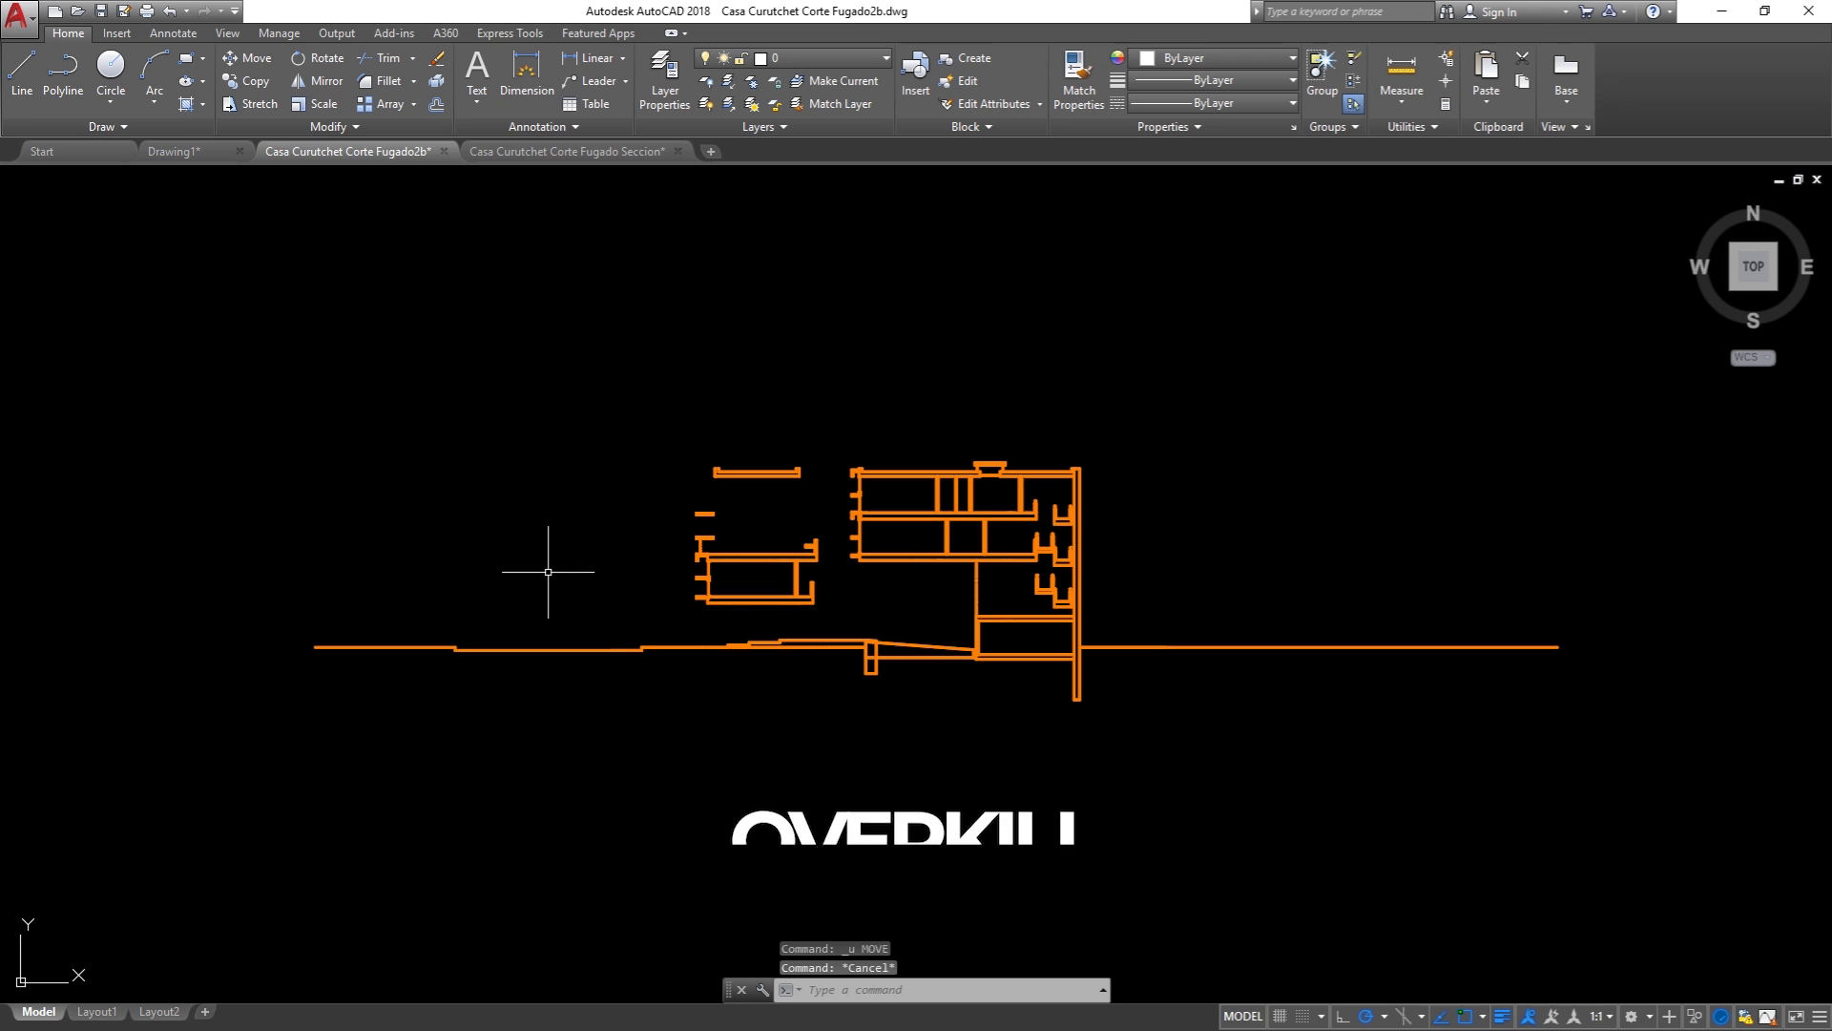
# Step: Start OVERKILL on the whole section, then cancel the selection
pyautogui.write('OVERKILL')
pyautogui.press('Return')
pyautogui.click(1651, 809)
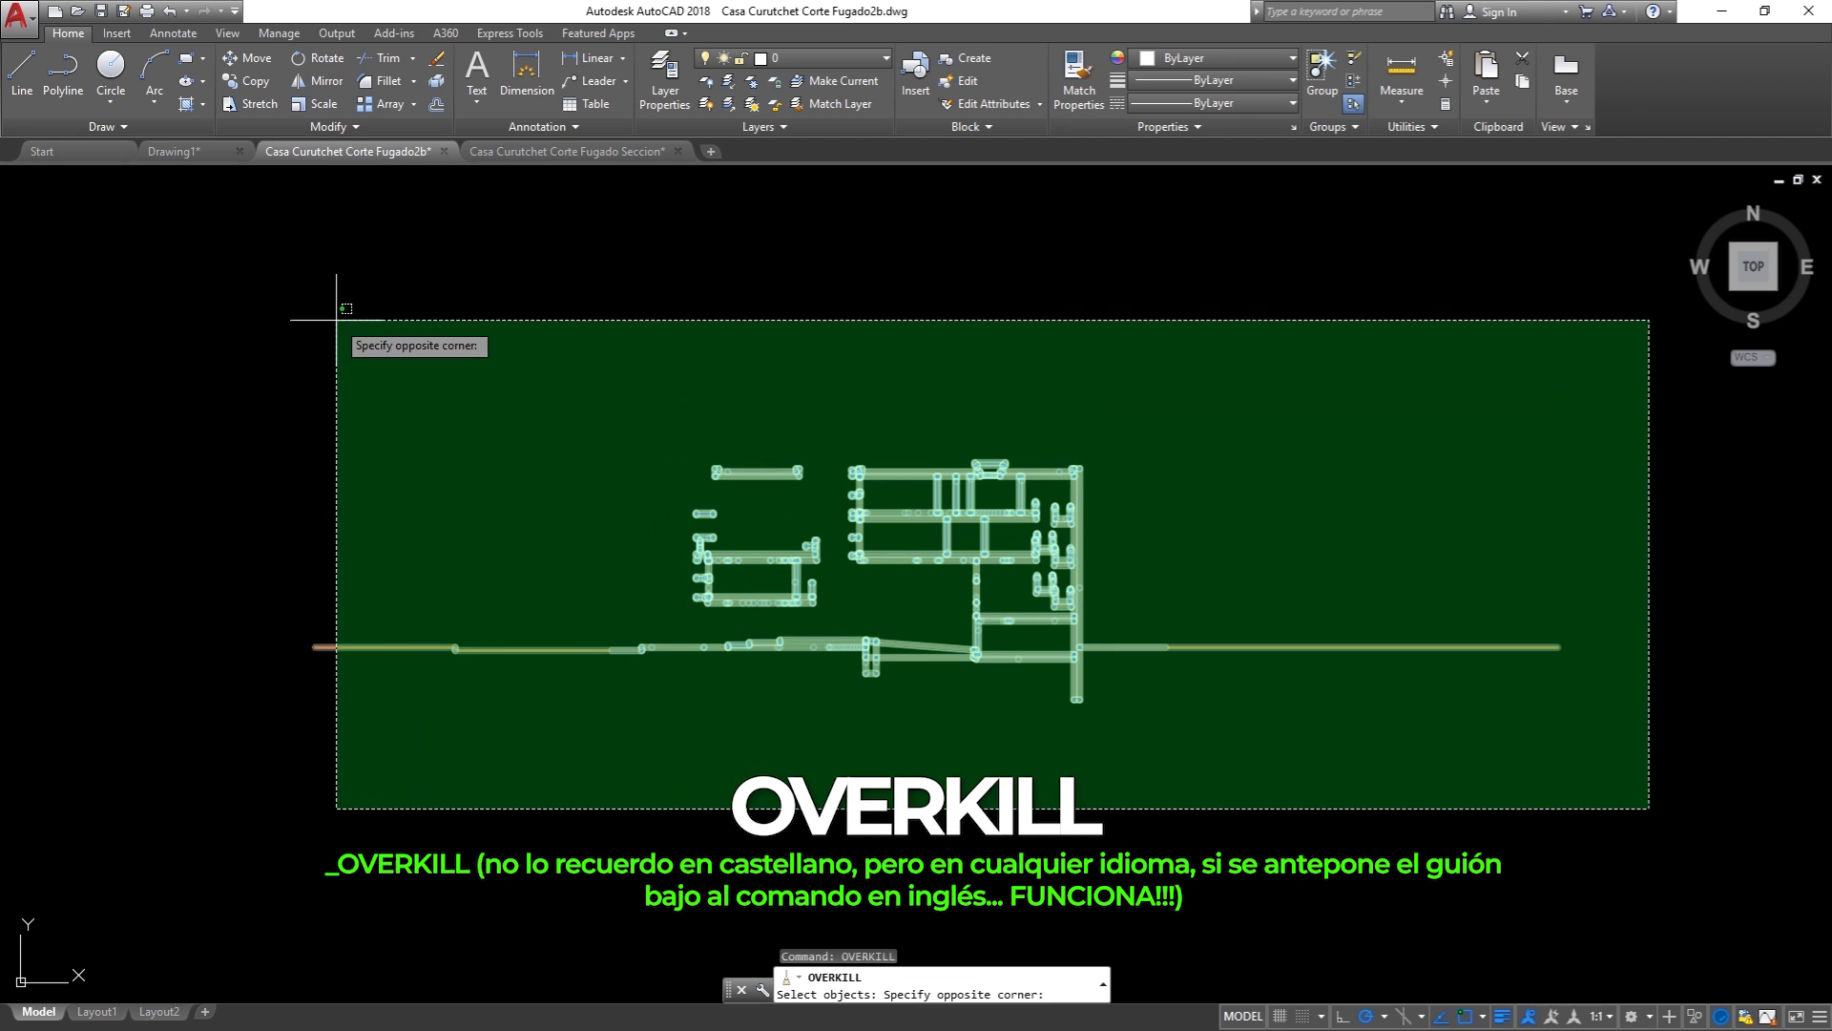
pyautogui.click(217, 305)
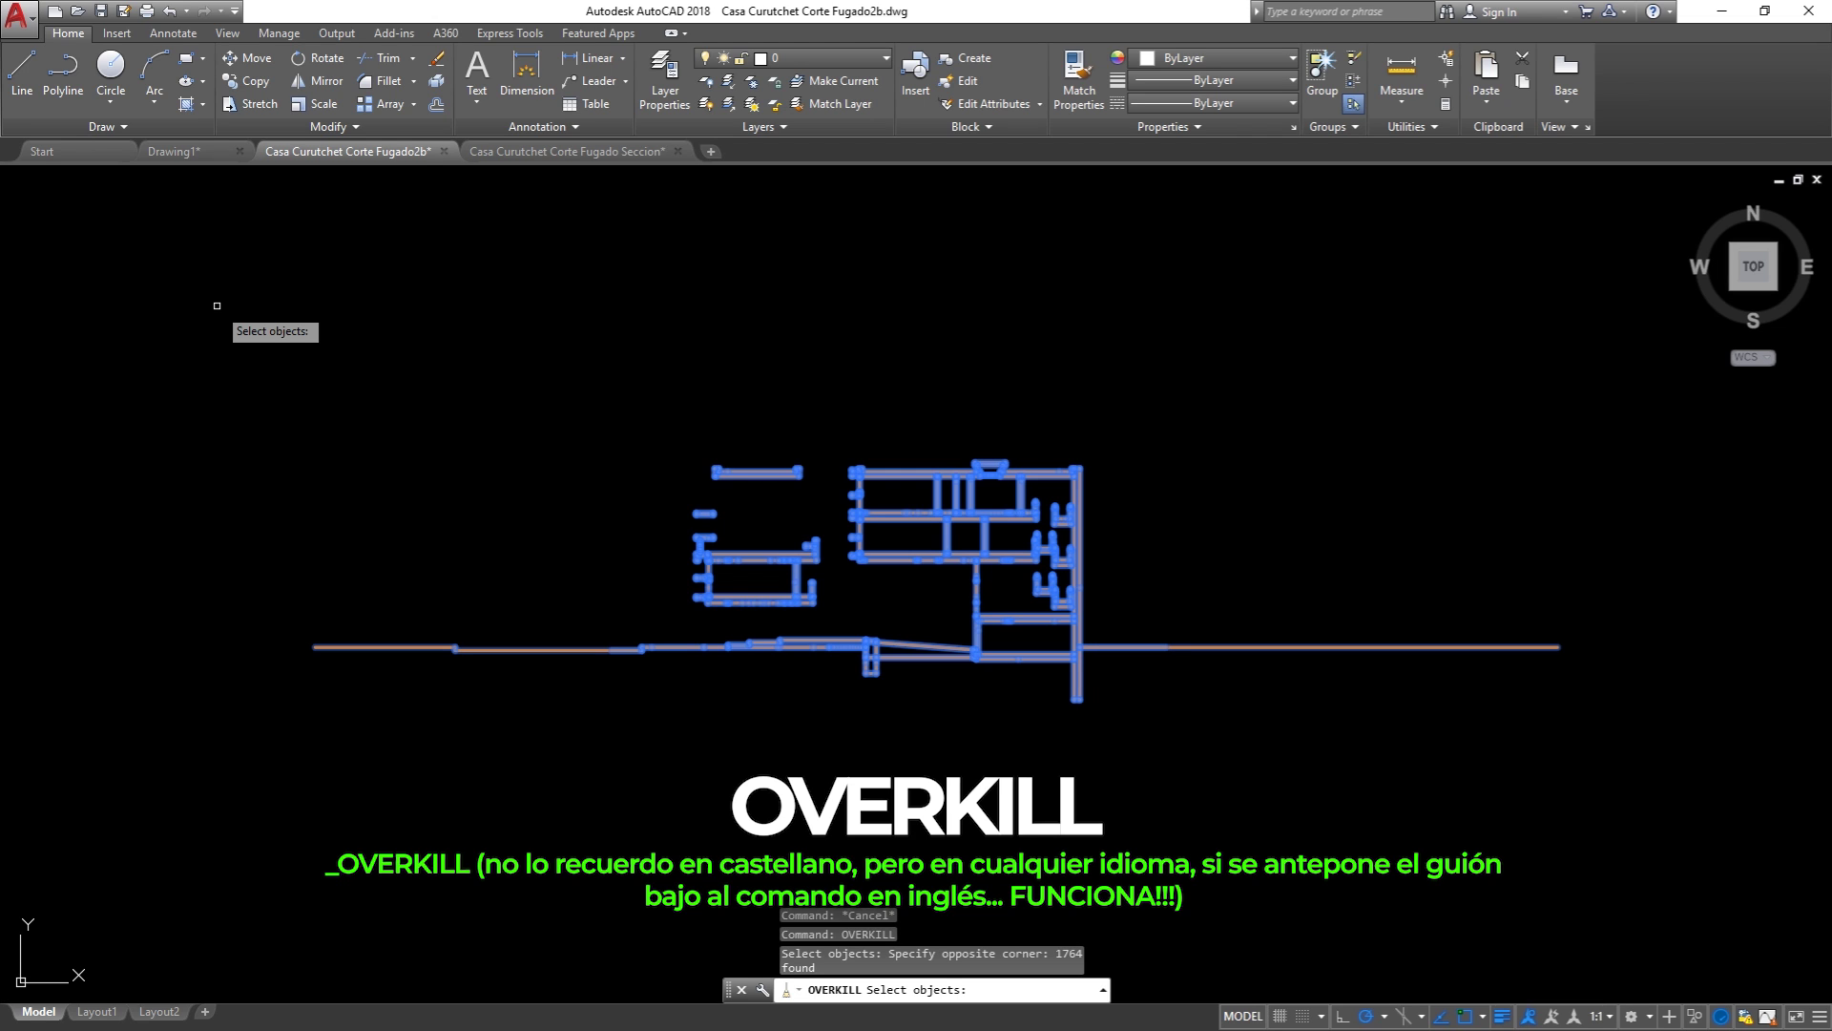
pyautogui.press('Escape')
pyautogui.press('Escape')
pyautogui.press('Escape')
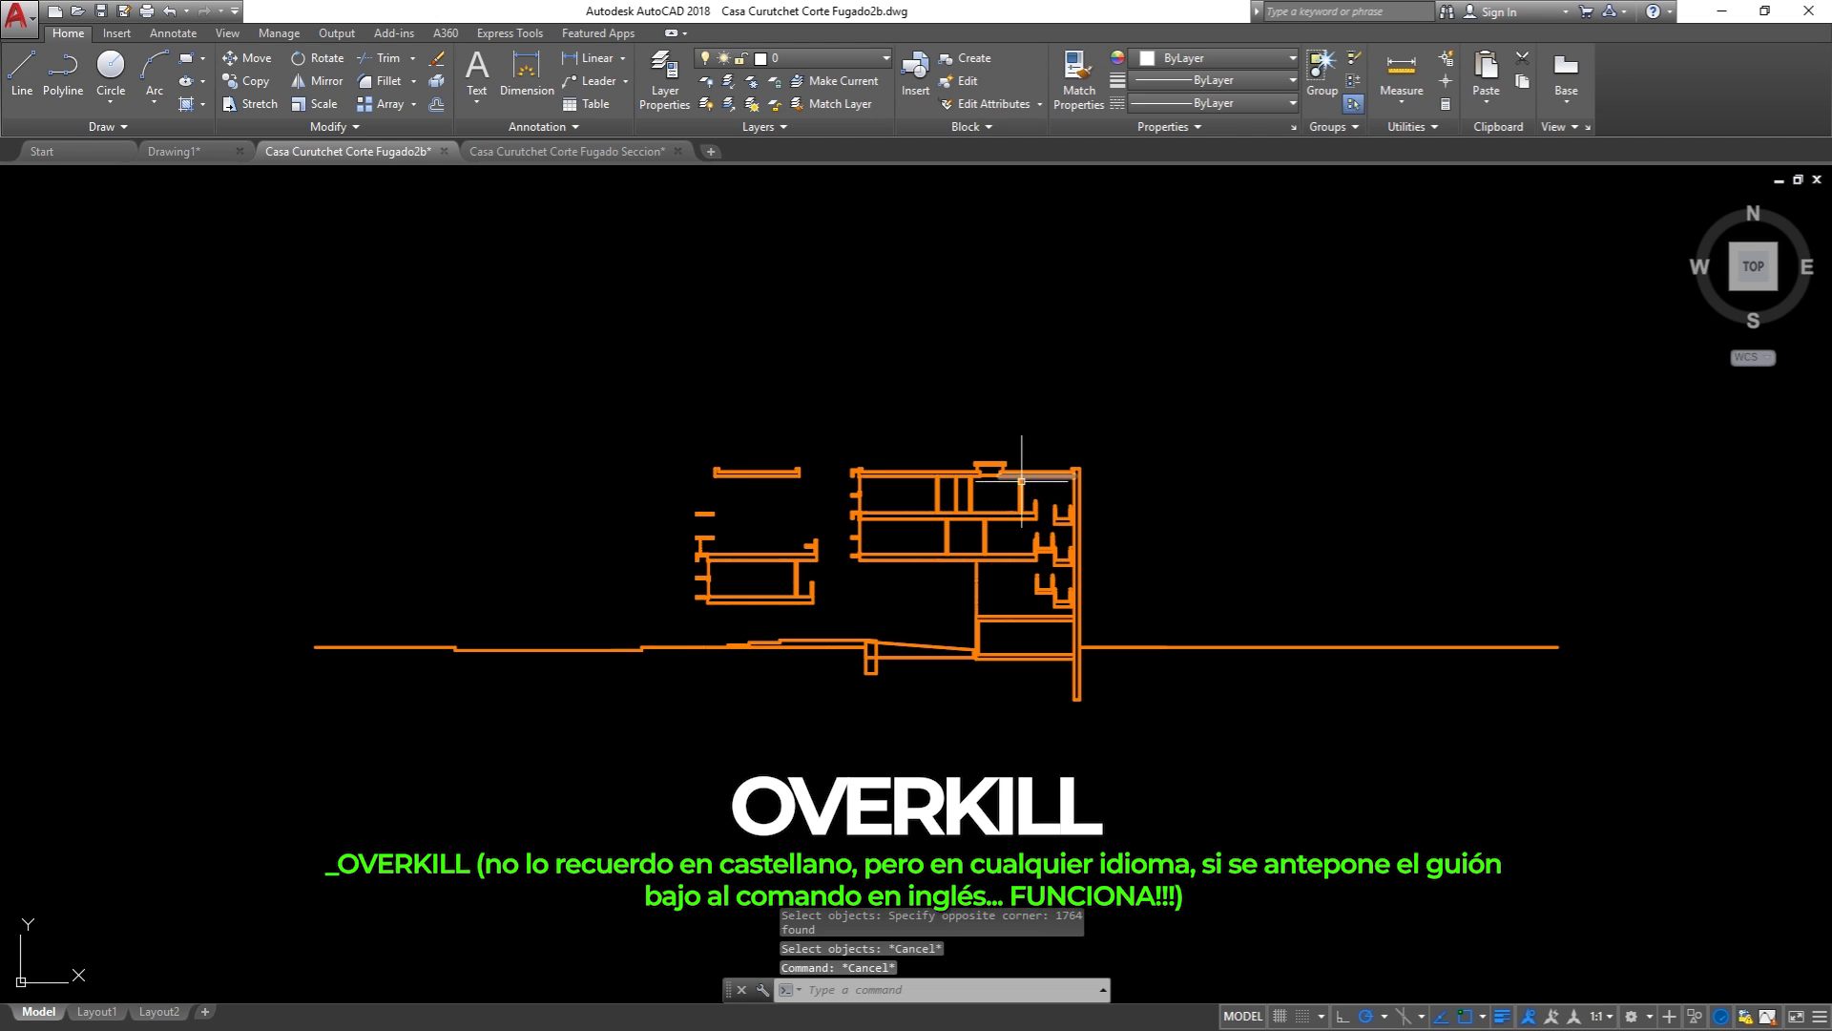
# Step: Inspect the floor slab line, then bring the whole section back into view
pyautogui.scroll(4, 942, 520)
pyautogui.scroll(4, 907, 525)
pyautogui.scroll(-4, 700, 524)
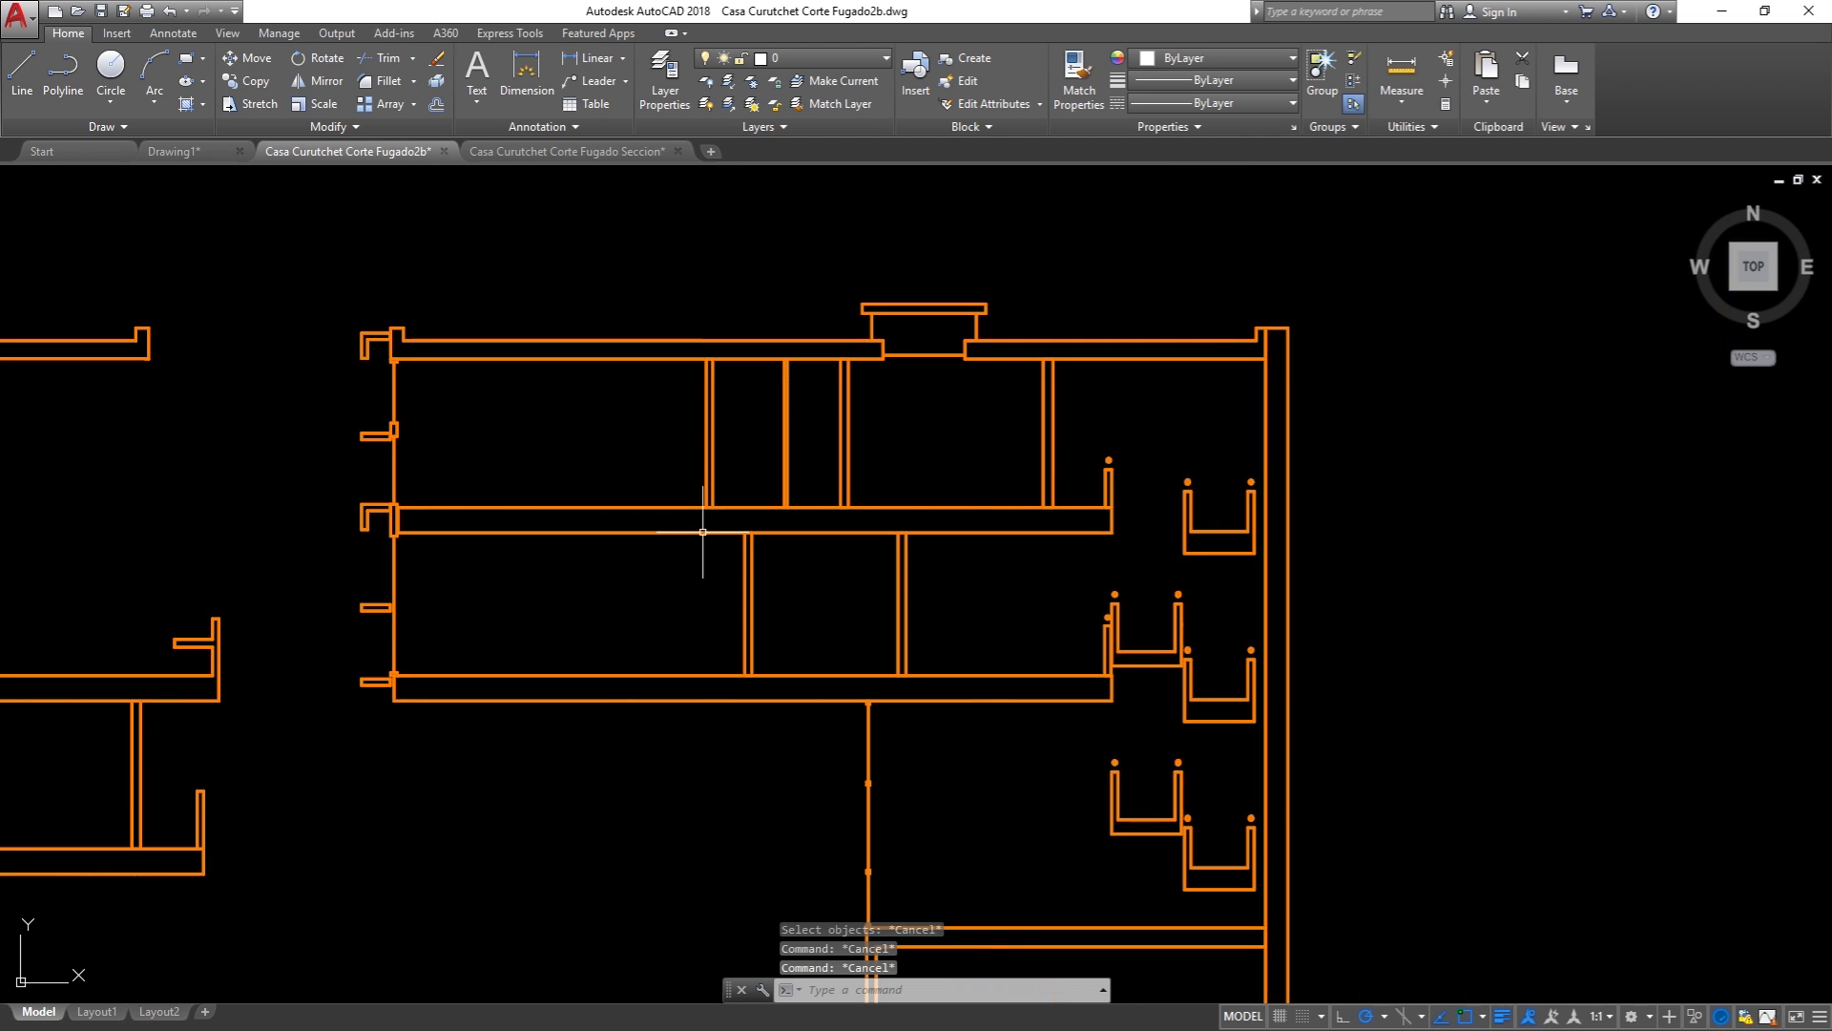
pyautogui.click(500, 506)
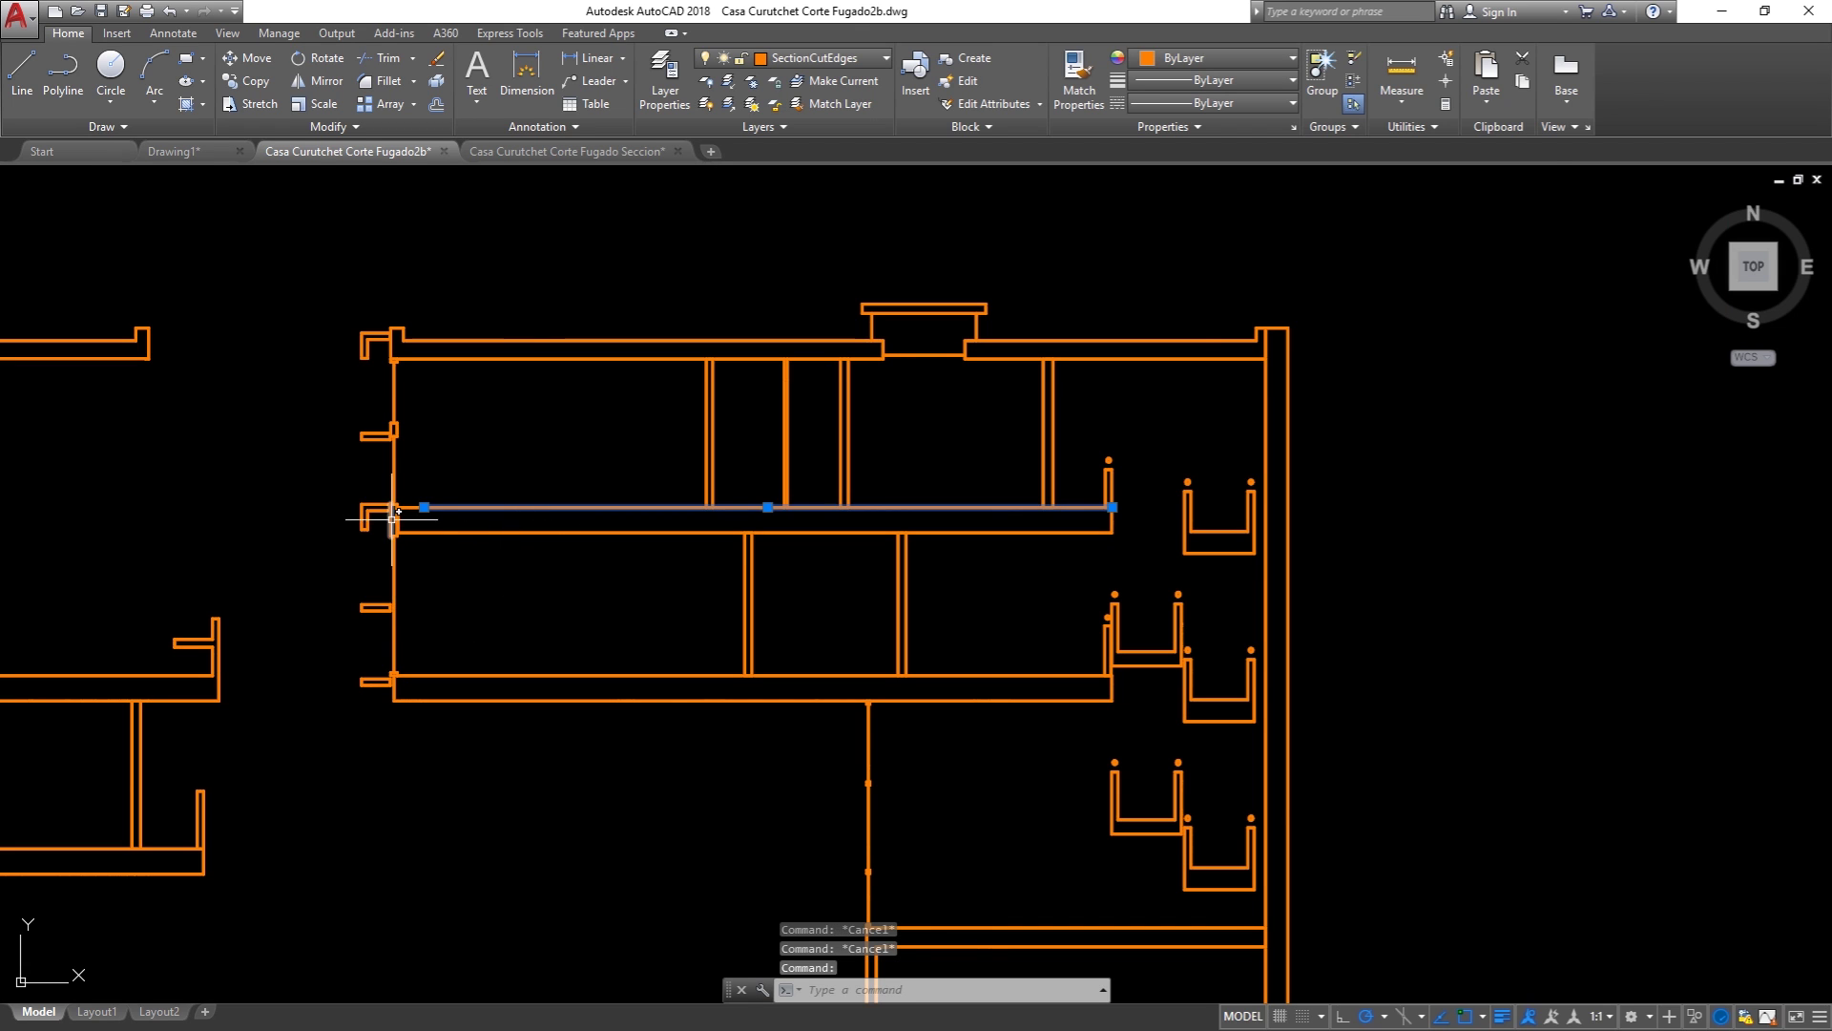
pyautogui.scroll(6, 393, 519)
pyautogui.scroll(4, 706, 478)
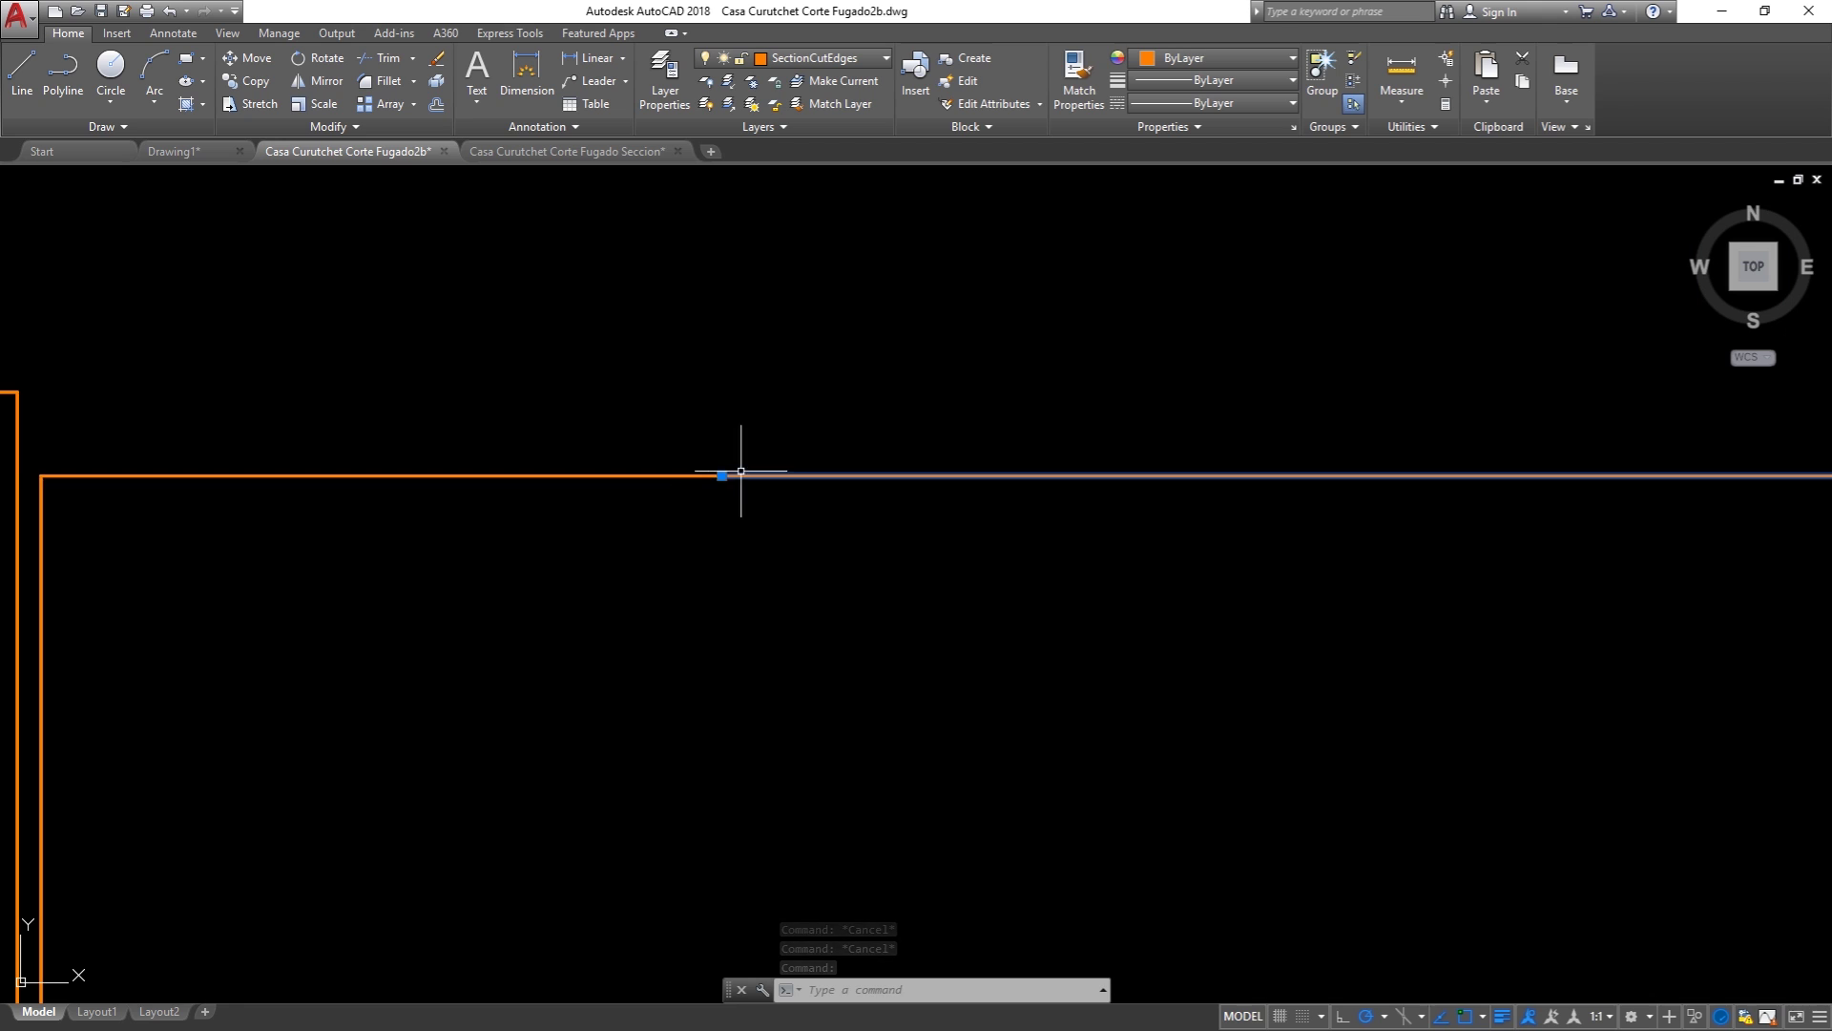
pyautogui.press('Escape')
pyautogui.press('Escape')
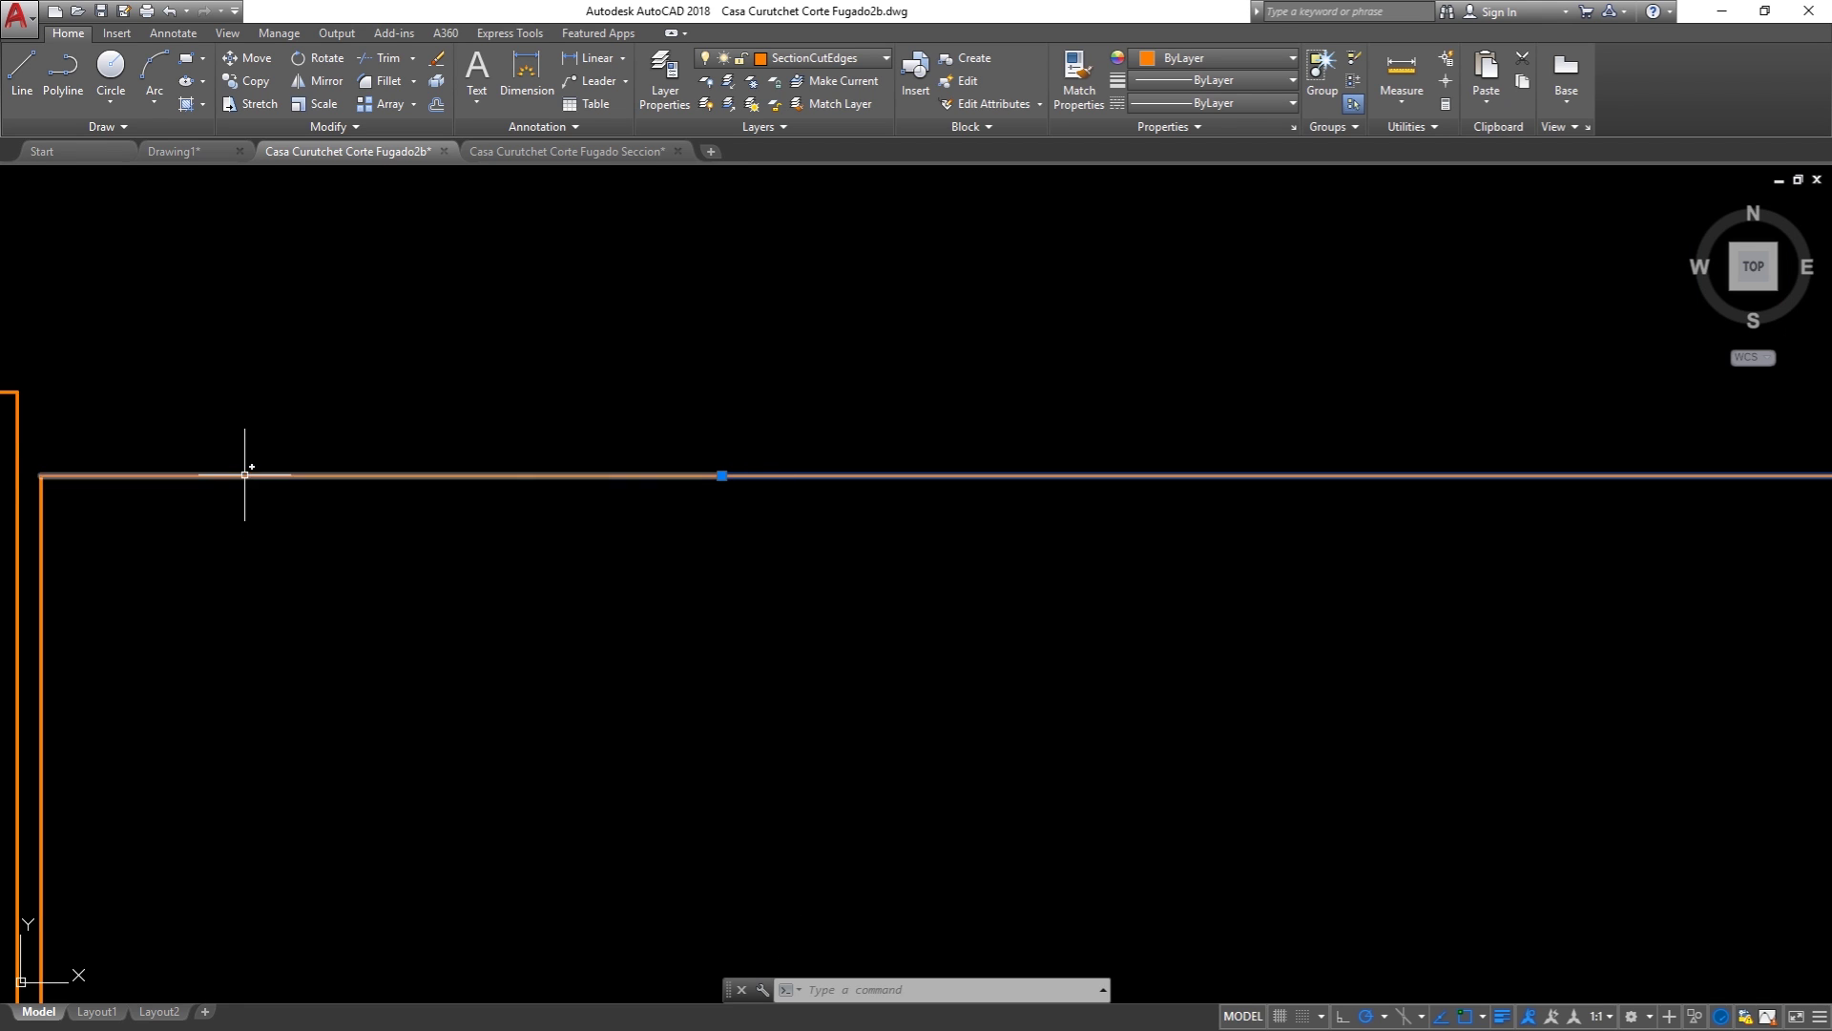
pyautogui.scroll(-10, 246, 481)
pyautogui.moveTo(500, 501); pyautogui.dragTo(654, 571, button='middle')
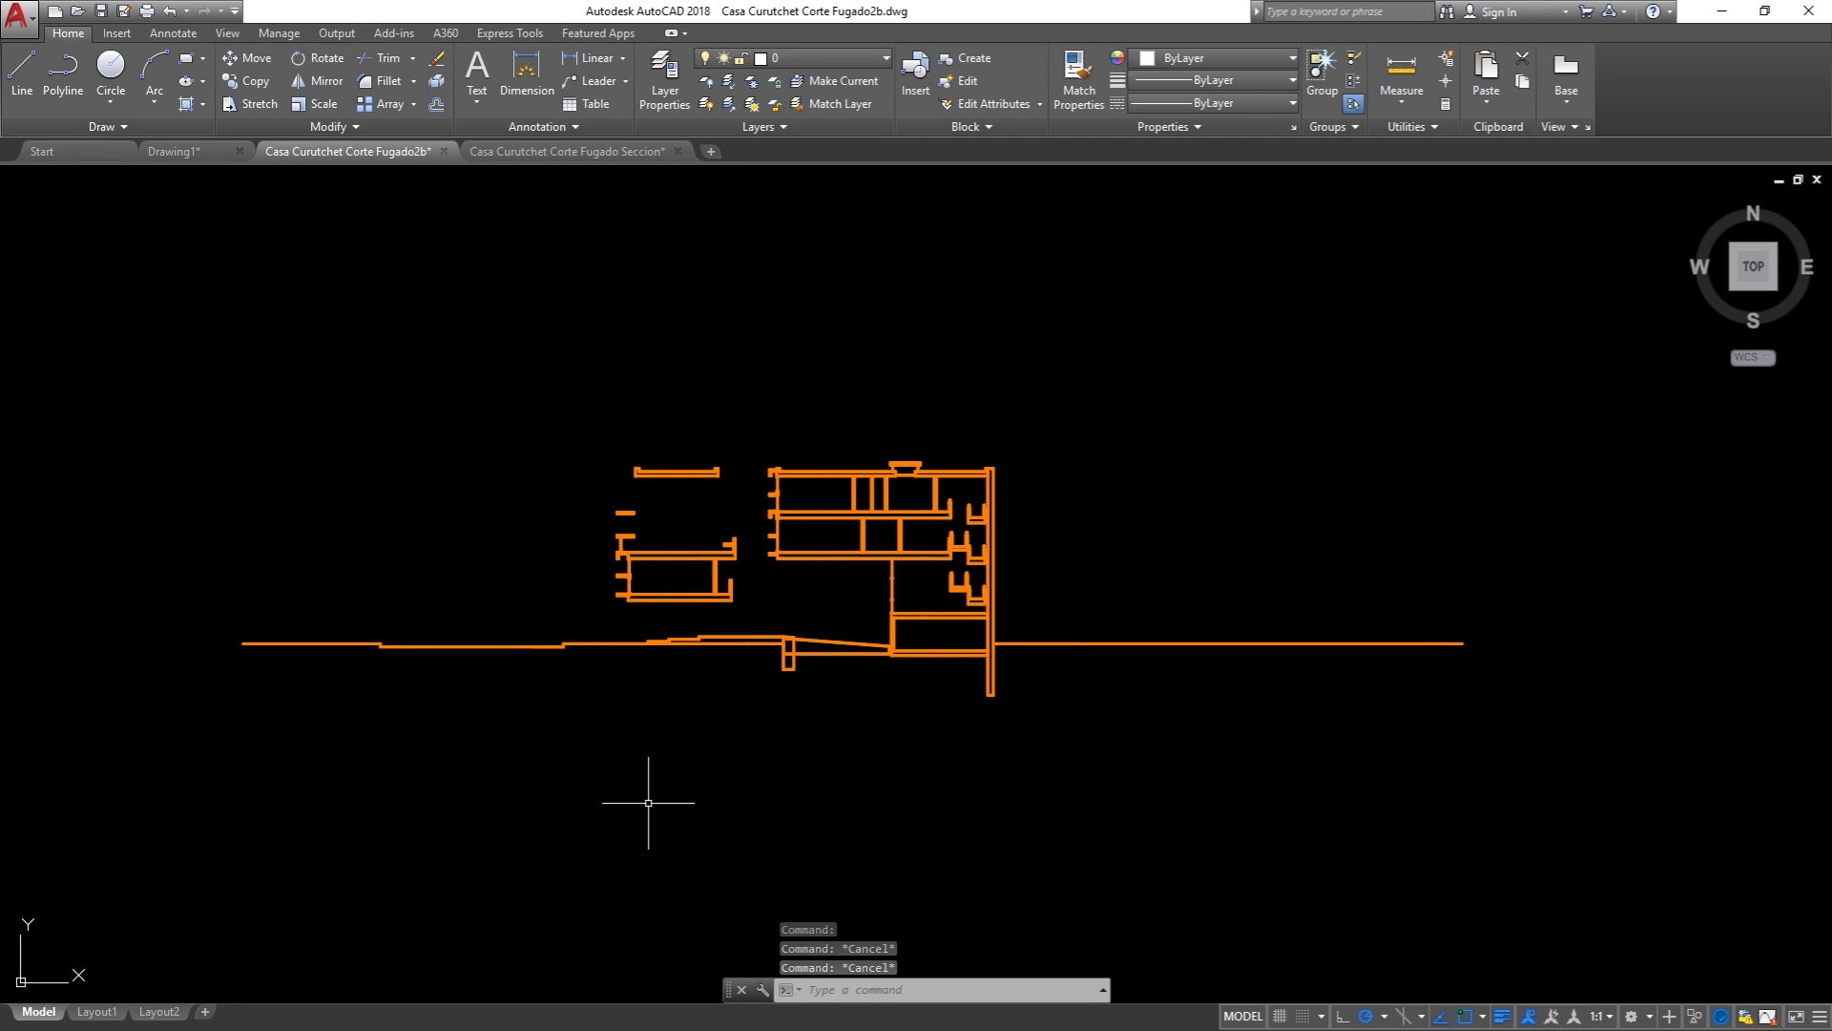
# Step: Run OVERKILL on all 1764 section objects, deleting 410 duplicates and 696 overlaps
pyautogui.write('overkil')
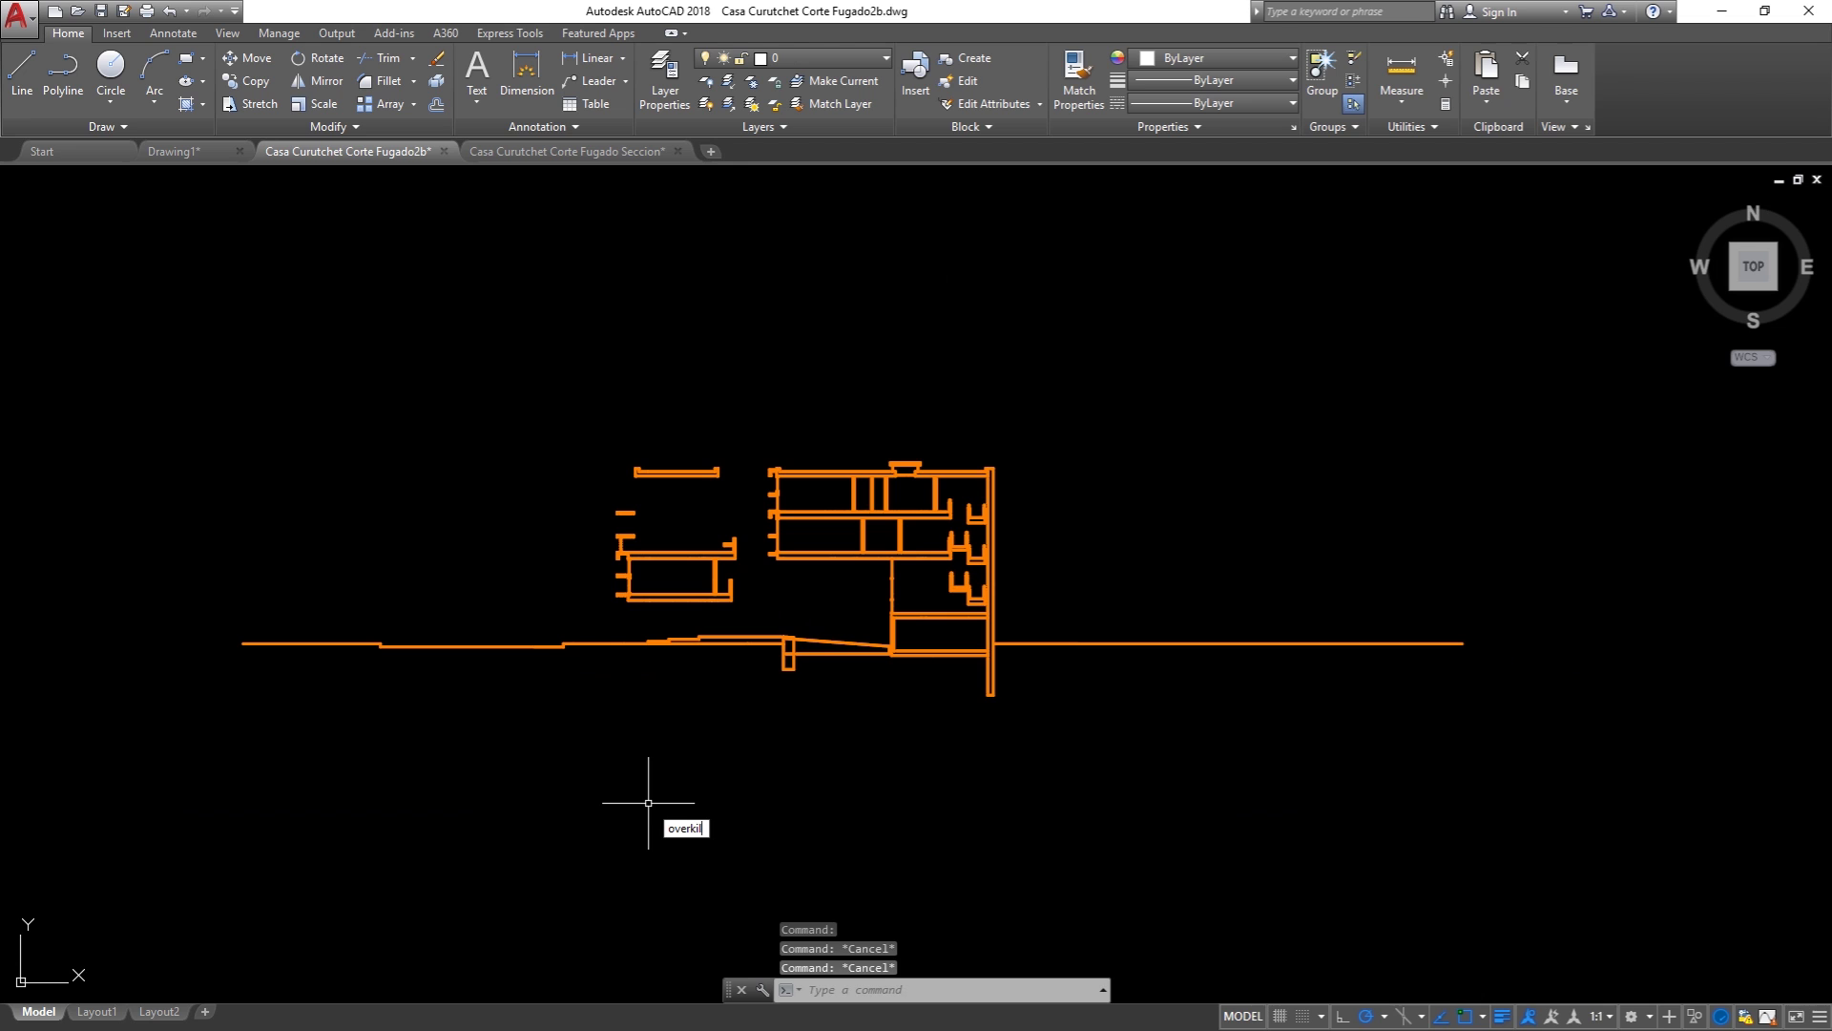
pyautogui.press('Return')
pyautogui.click(1590, 800)
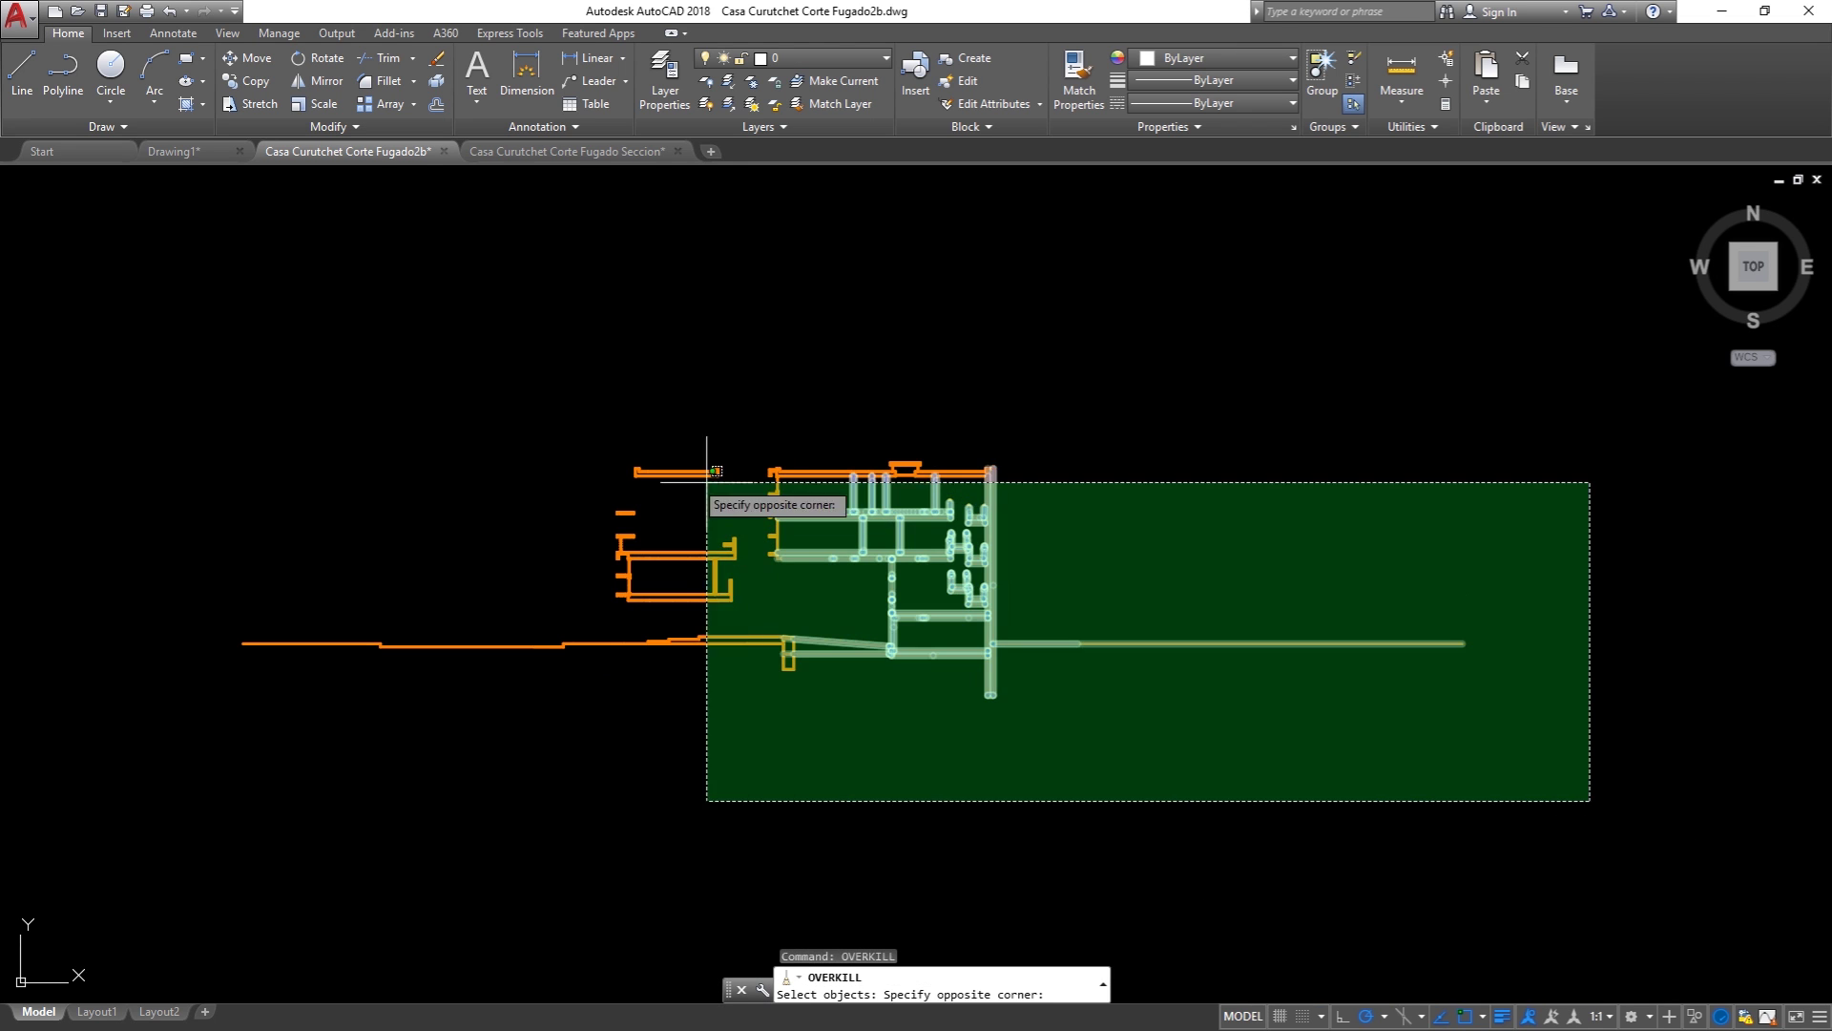
pyautogui.click(197, 306)
pyautogui.press('Return')
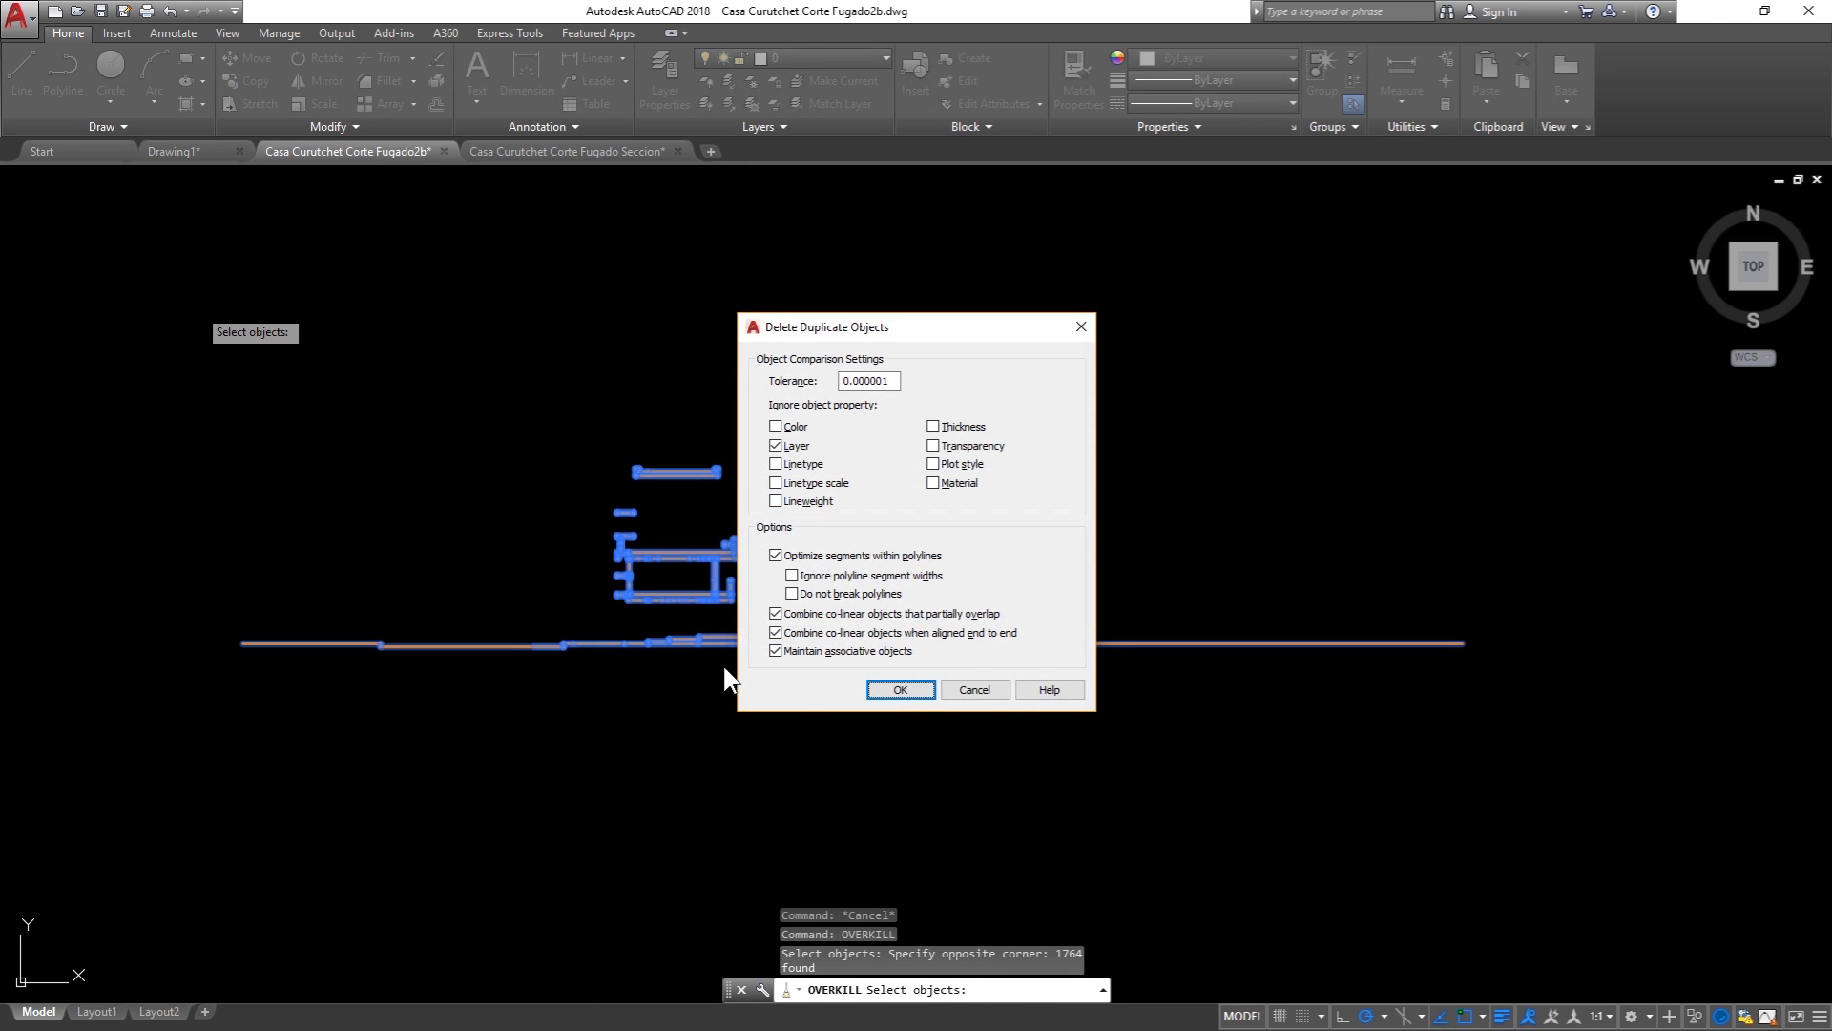
pyautogui.click(902, 691)
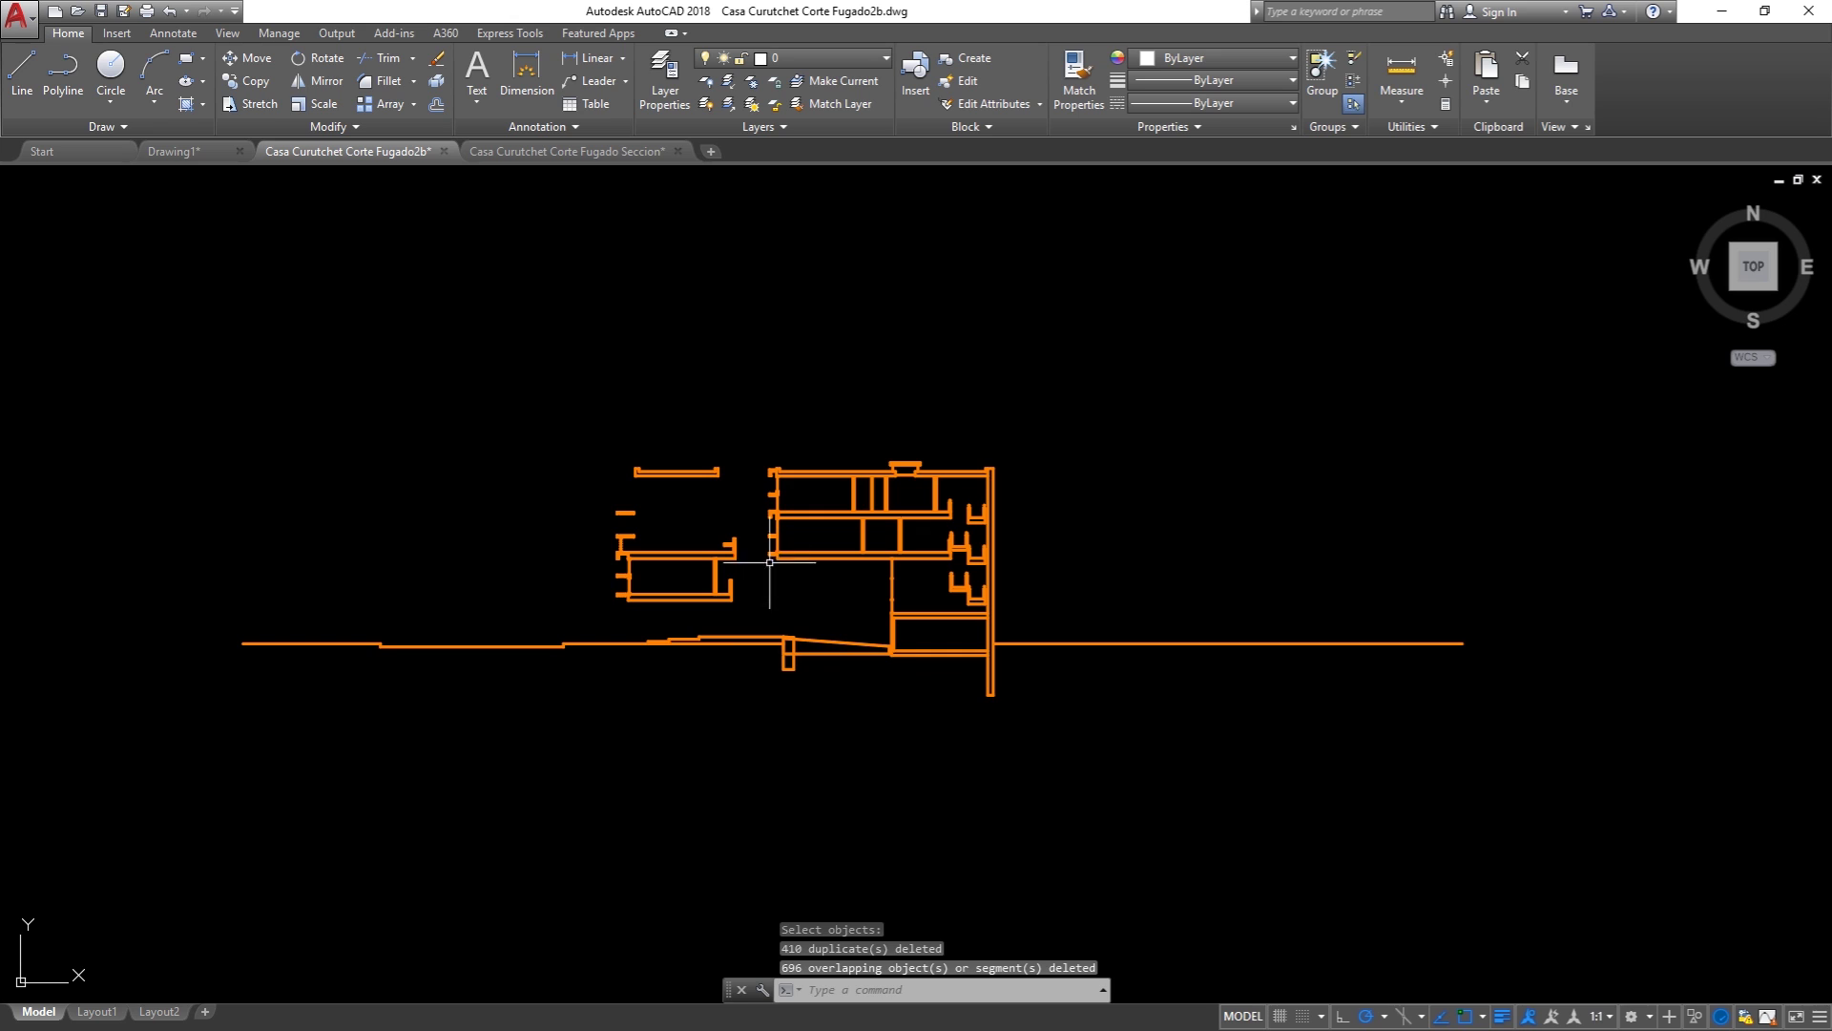
# Step: Move the middle floor slab line up to its new height
pyautogui.scroll(5, 818, 506)
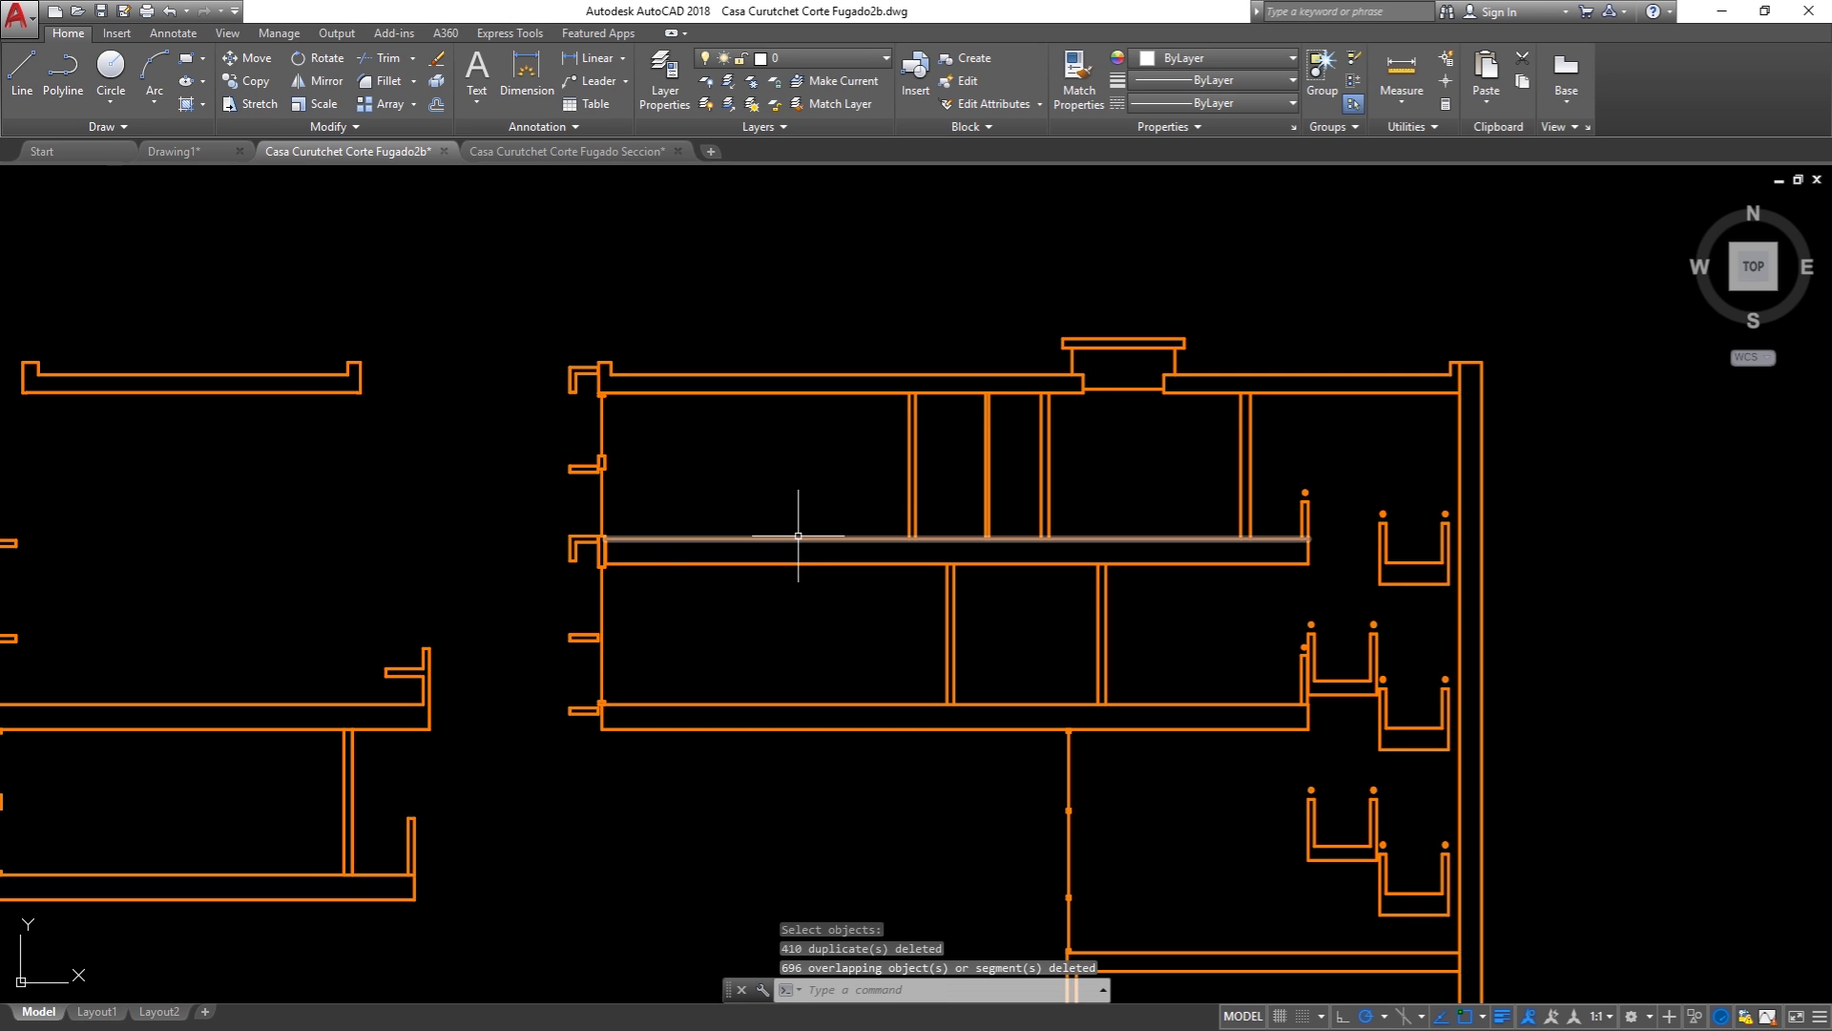
pyautogui.click(802, 538)
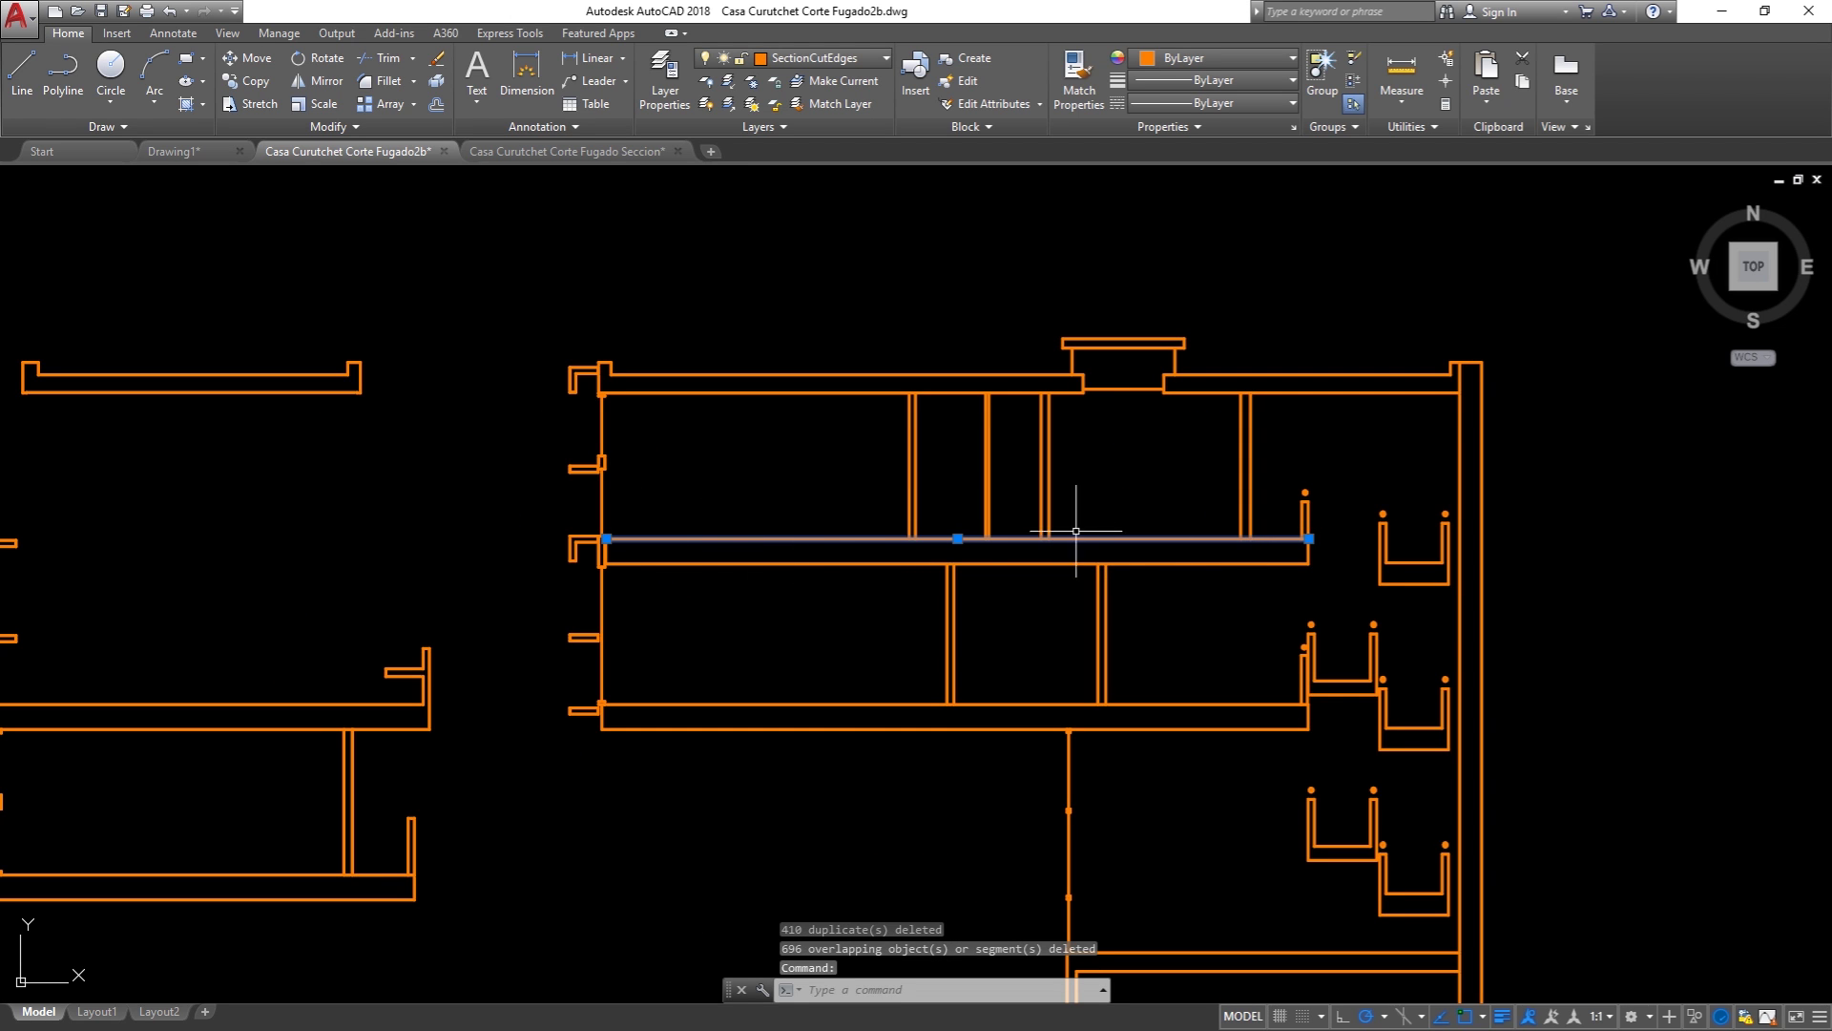
pyautogui.scroll(3, 759, 514)
pyautogui.write('m')
pyautogui.press('Return')
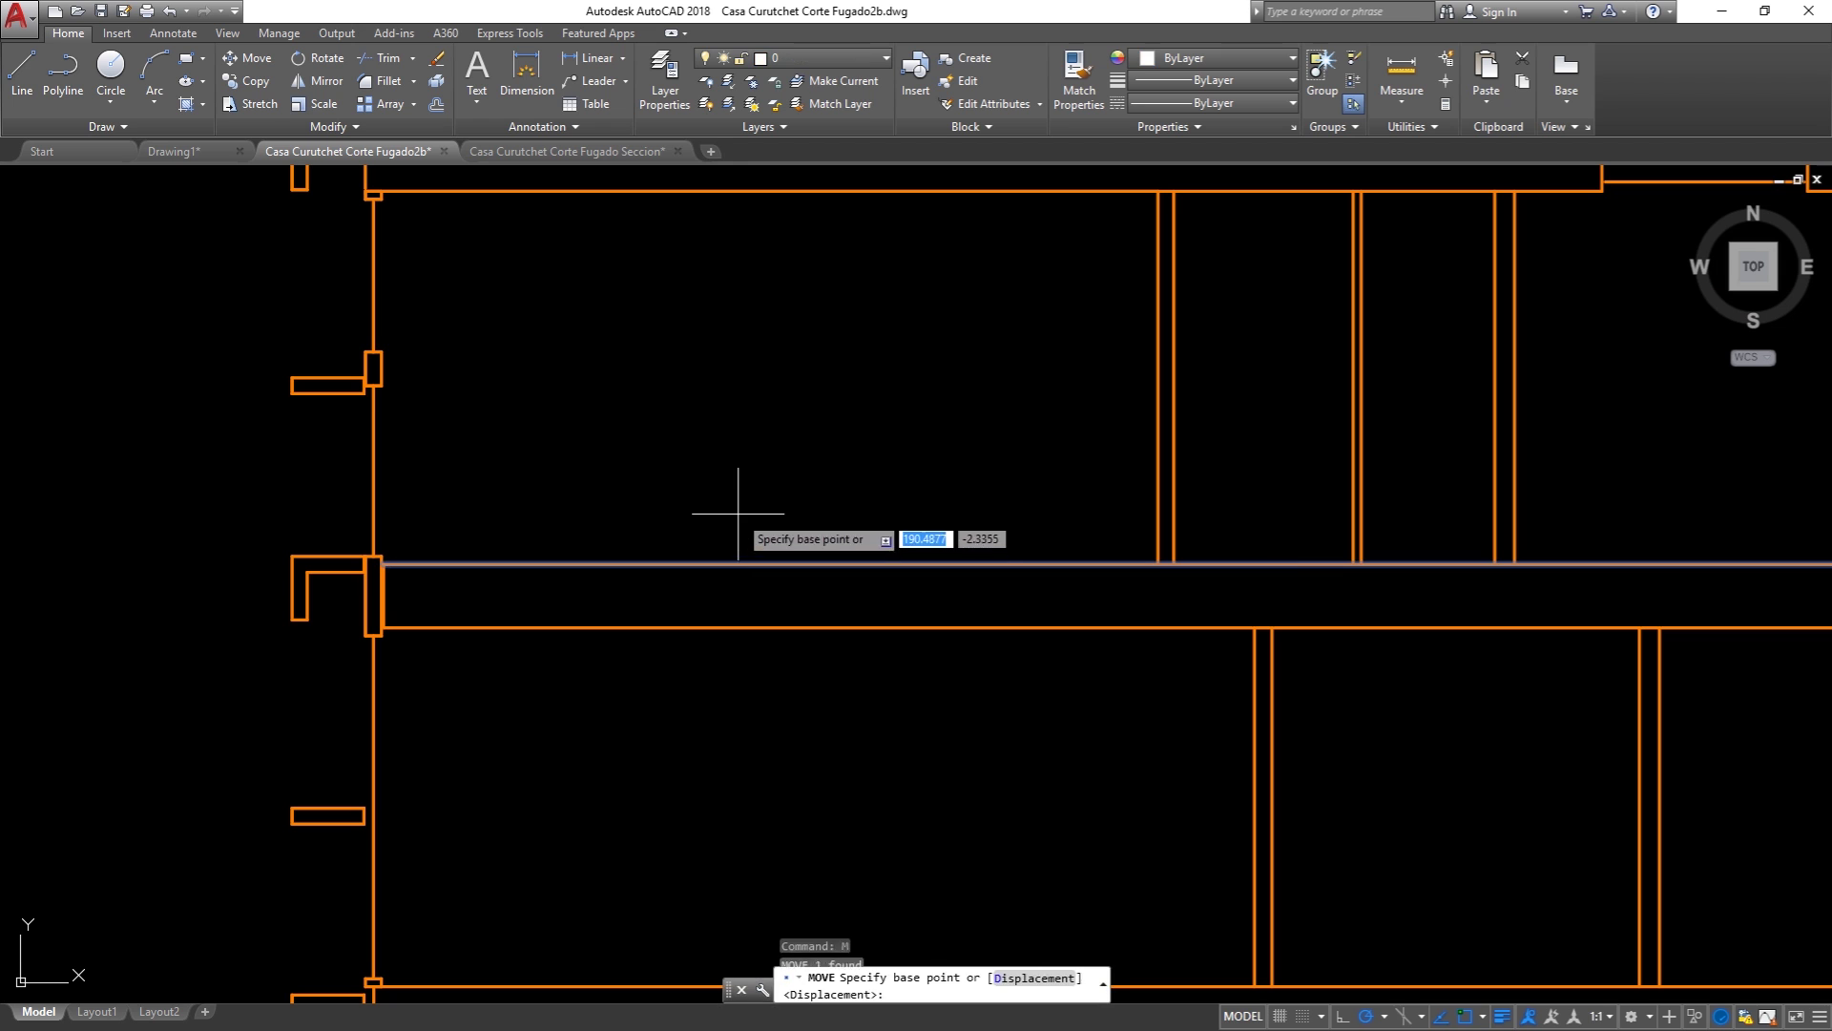
pyautogui.click(741, 499)
pyautogui.click(744, 462)
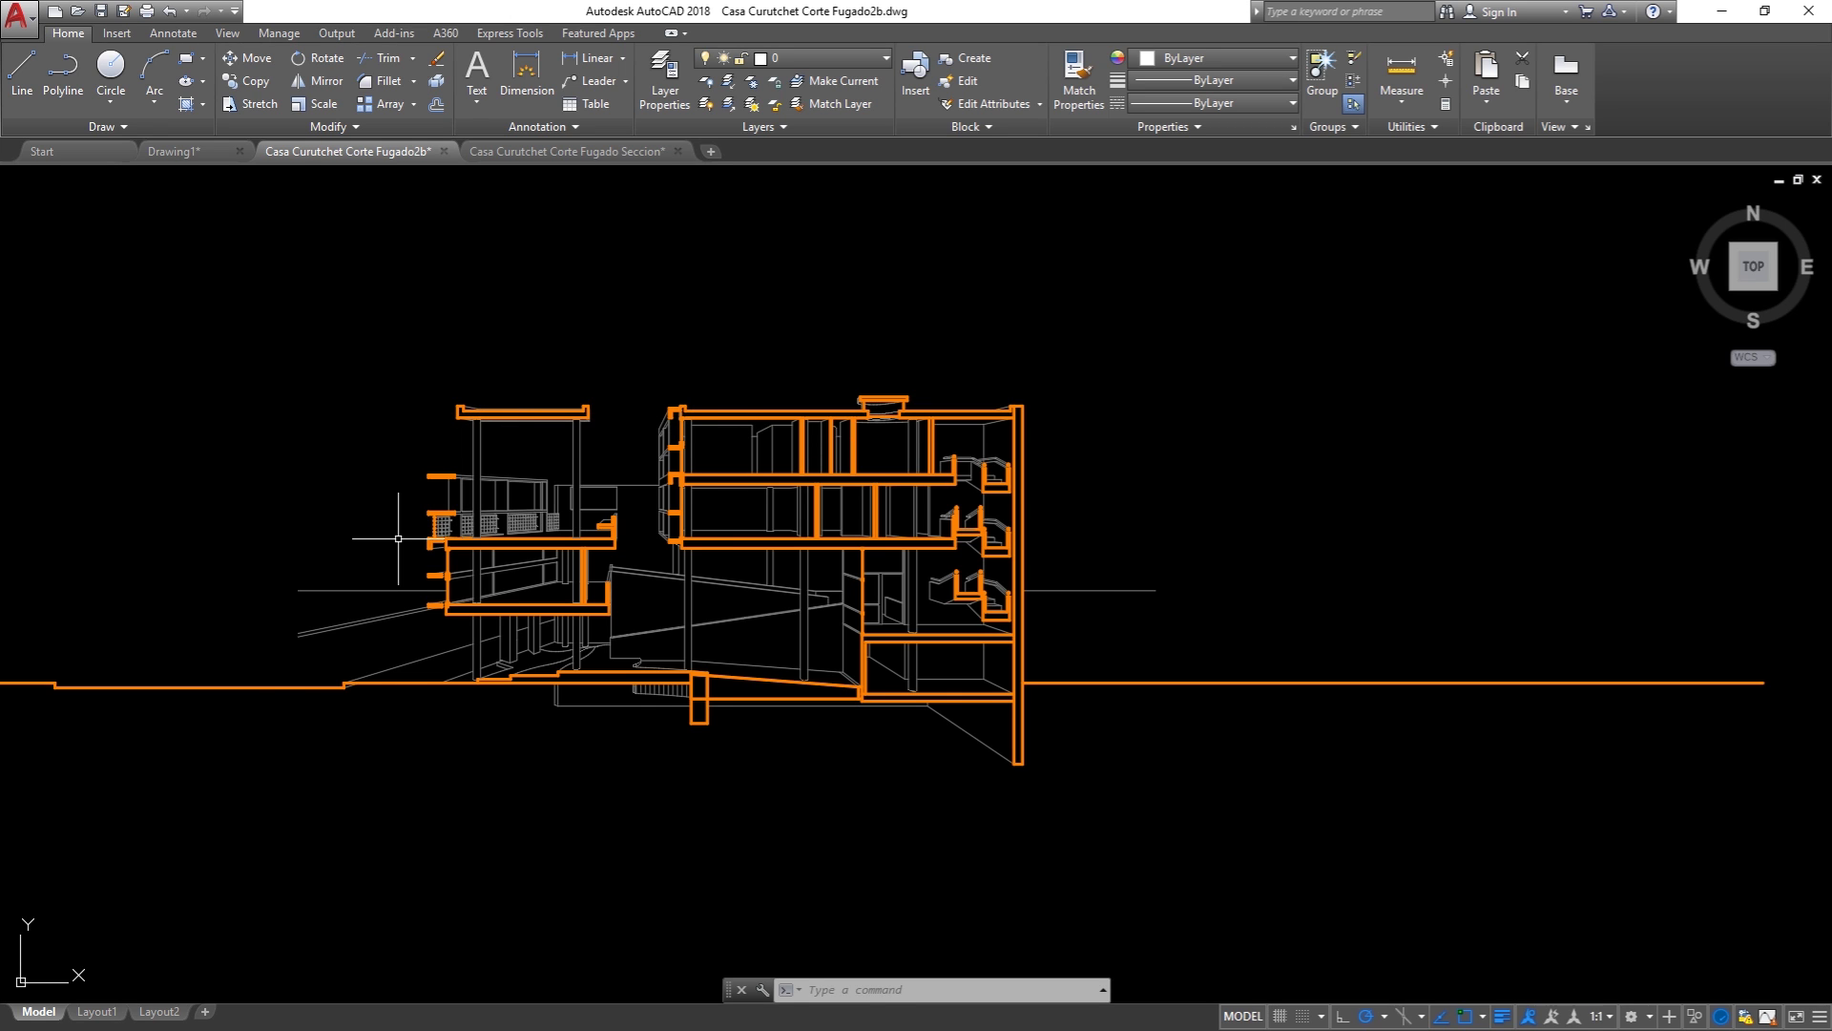
# Step: Erase the stray base lines and hatch below the ground line with a window selection
pyautogui.scroll(2, 398, 538)
pyautogui.scroll(1, 535, 535)
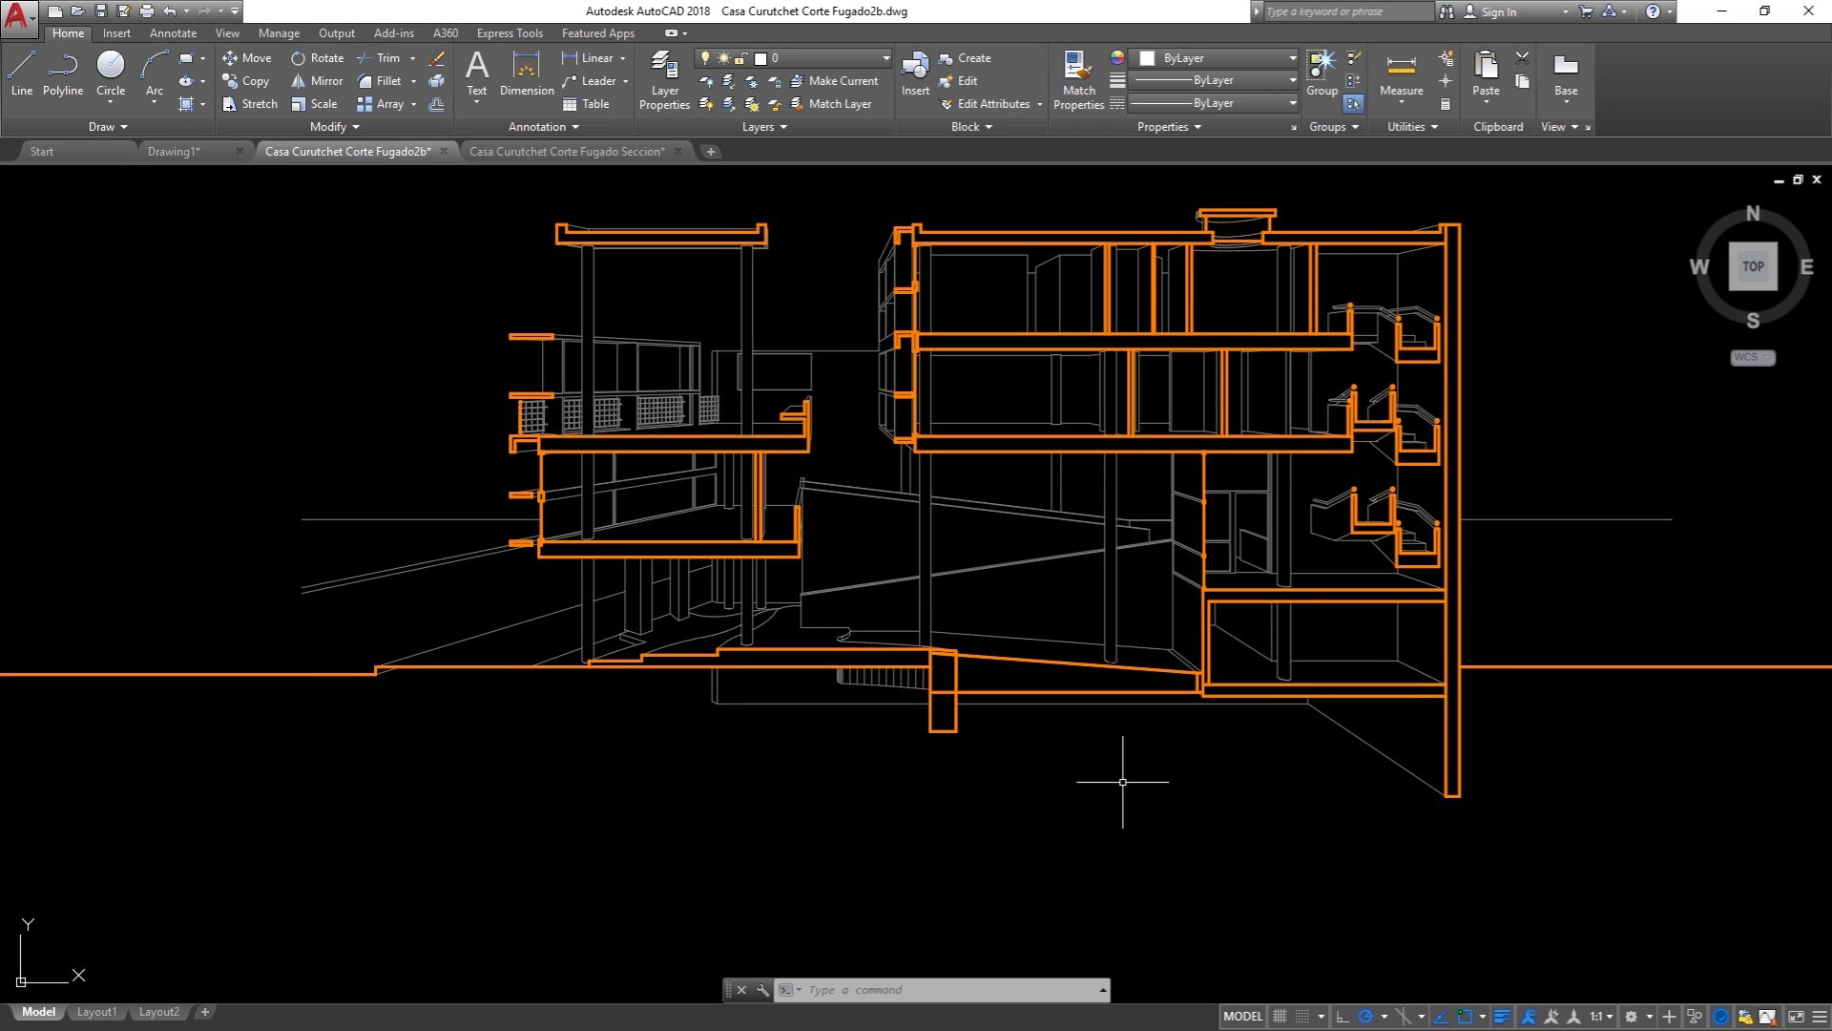
pyautogui.scroll(2, 899, 718)
pyautogui.scroll(2, 906, 724)
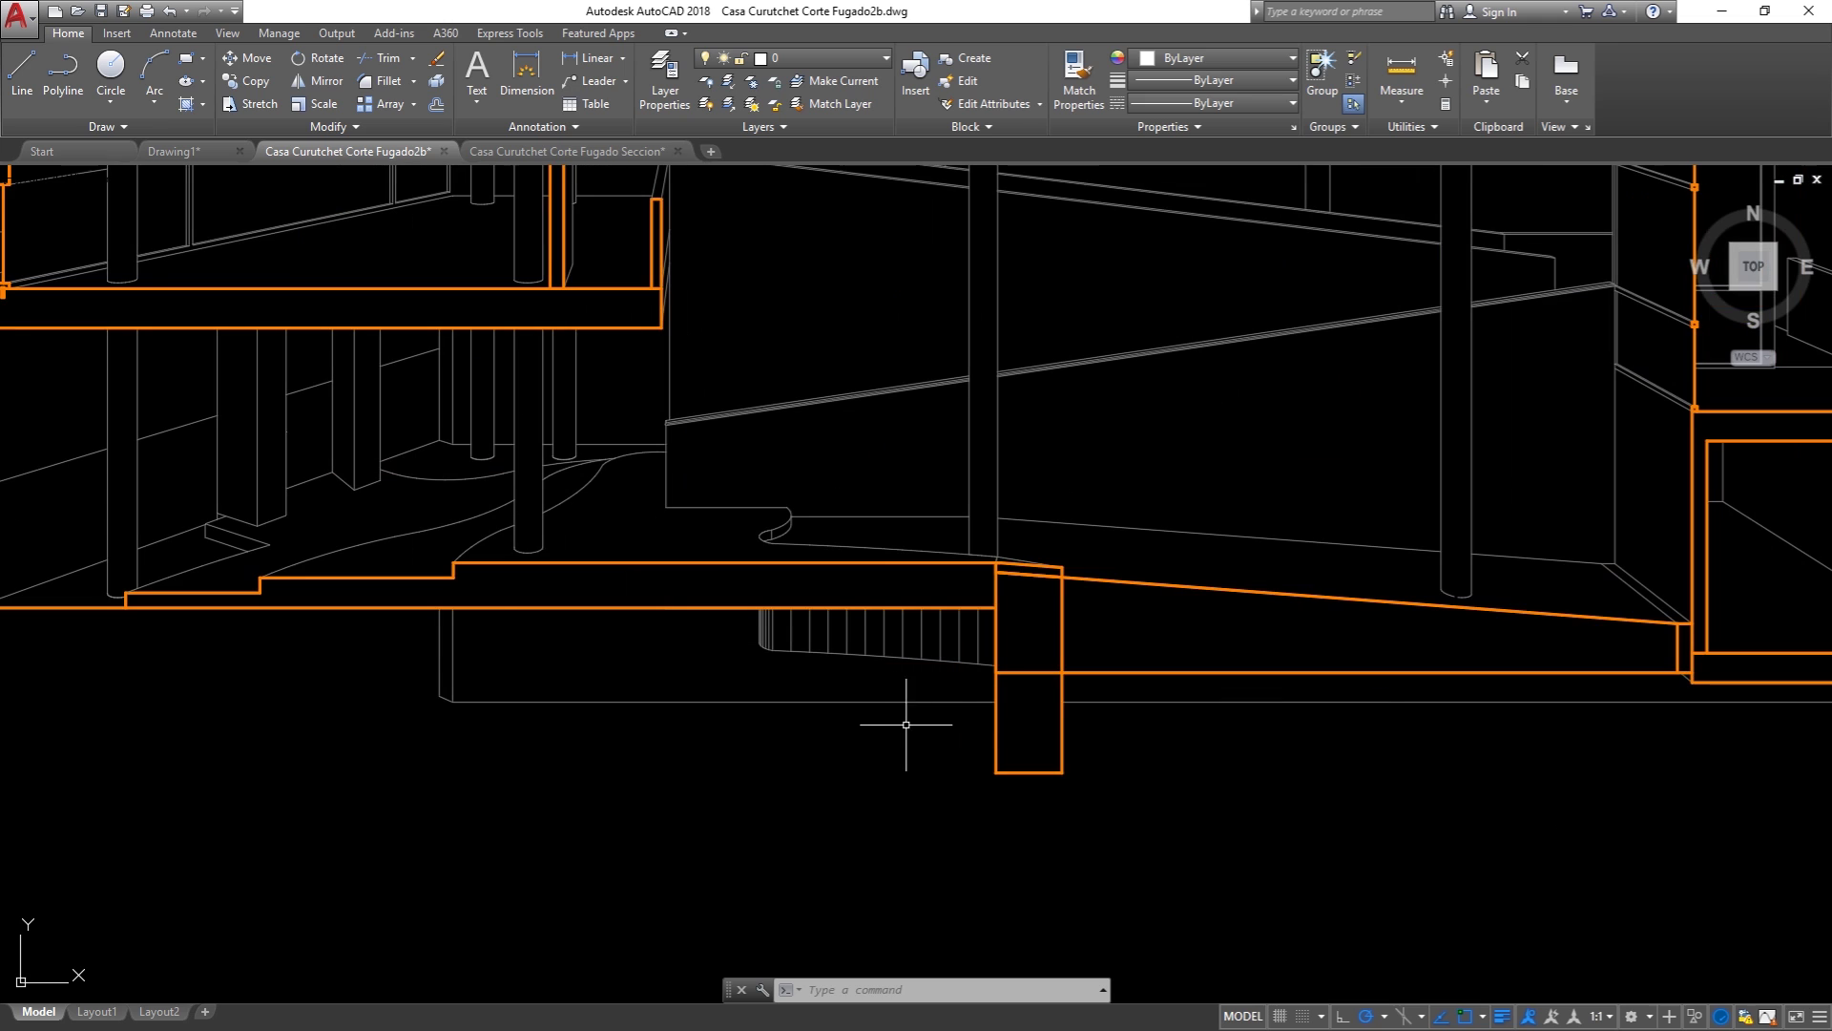
pyautogui.click(981, 720)
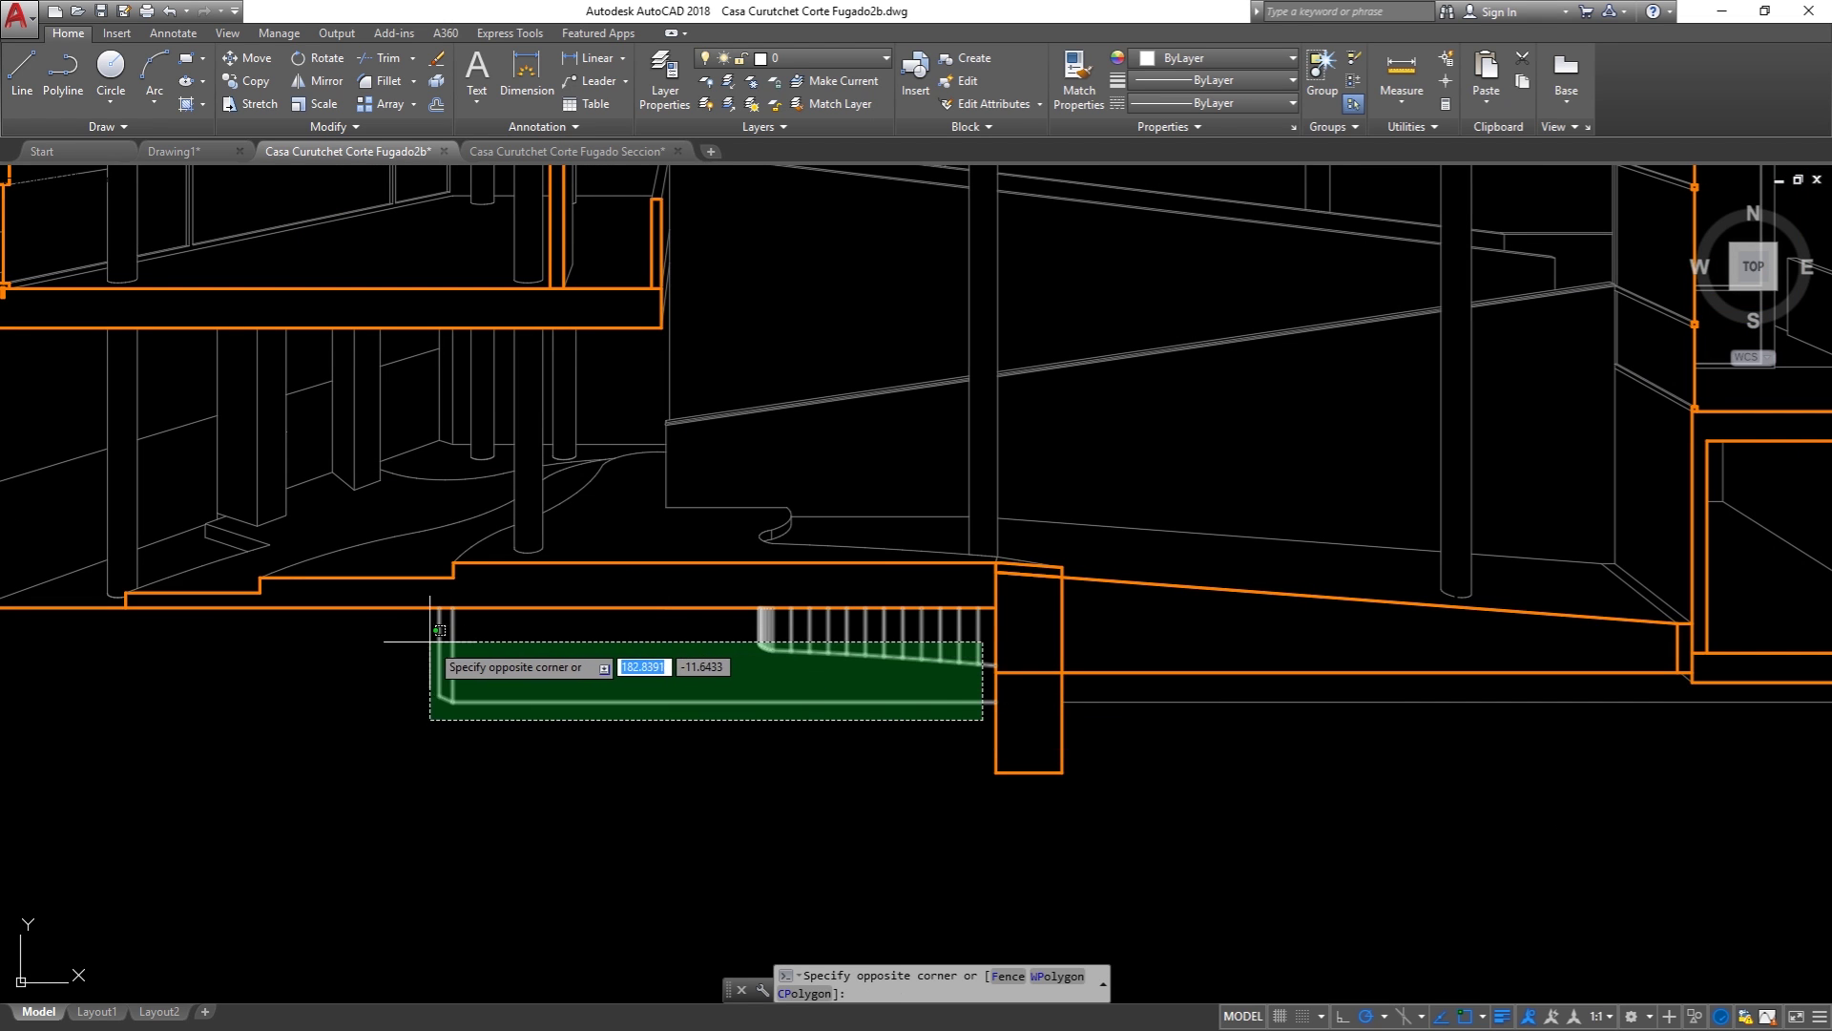
pyautogui.click(399, 627)
pyautogui.write('e')
pyautogui.press('Return')
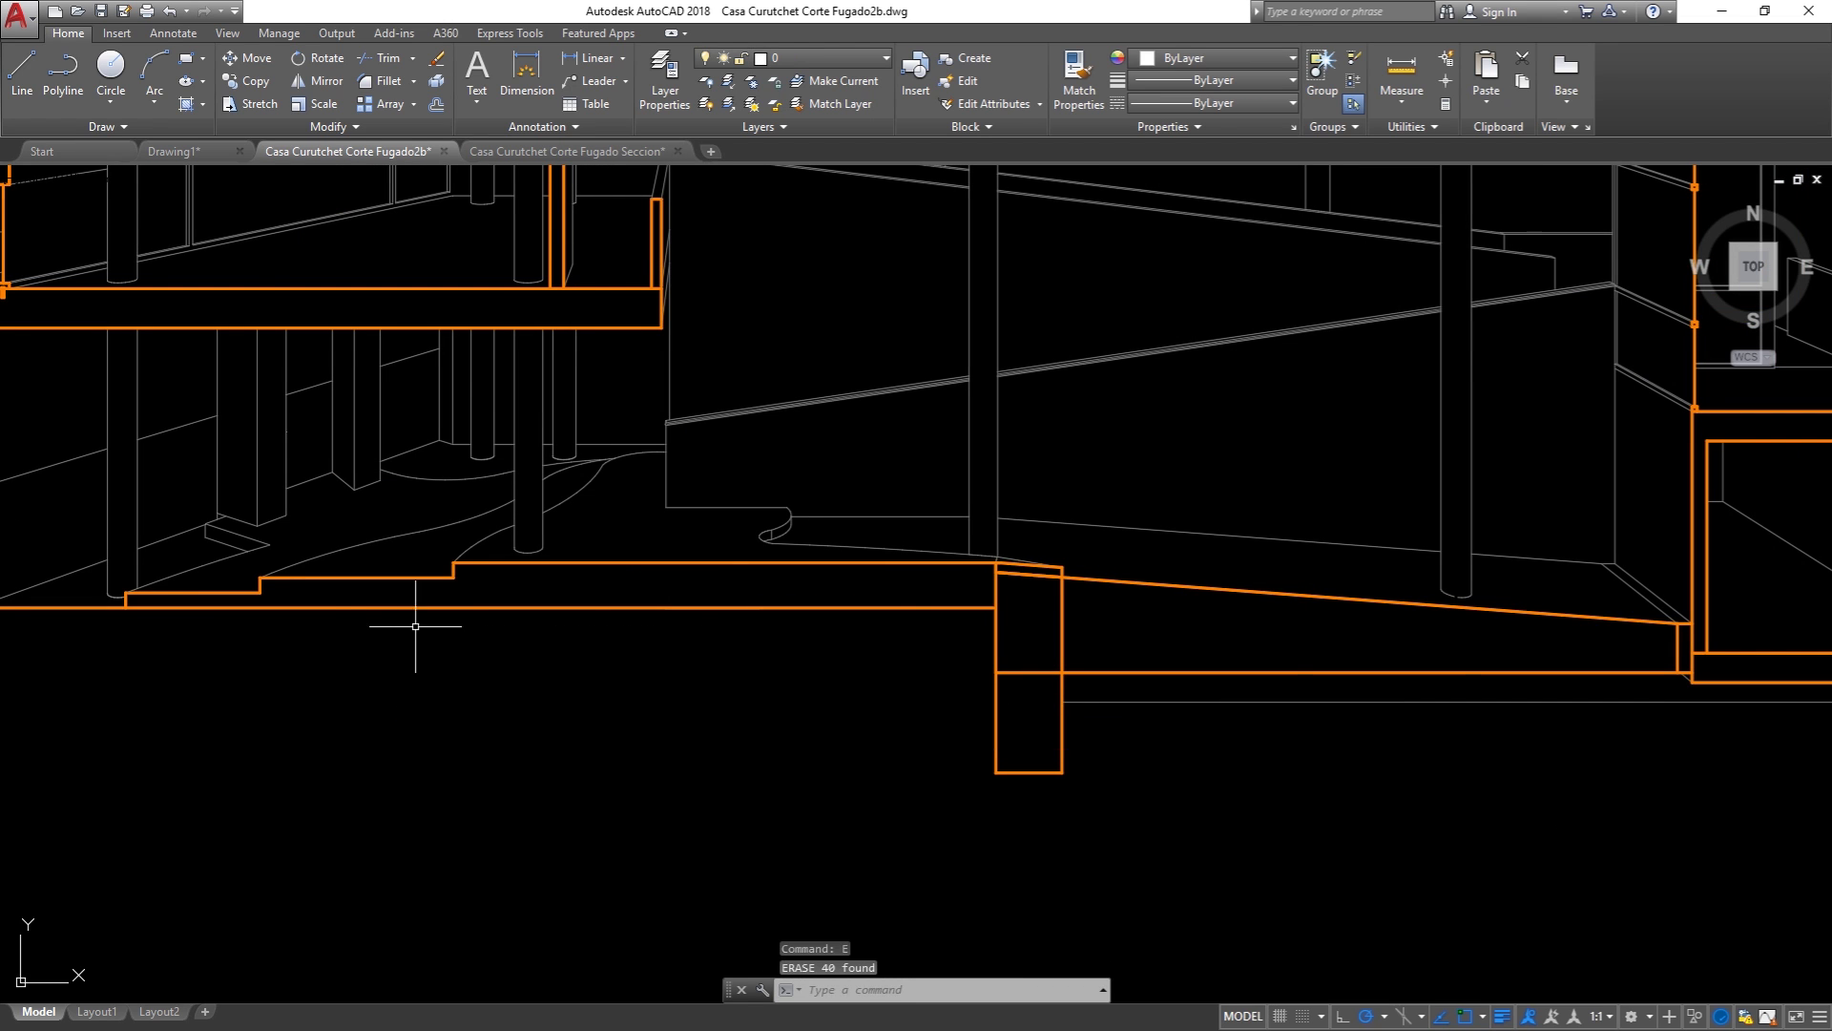
# Step: Erase the leftover base lines near the slab corner
pyautogui.scroll(-4, 667, 654)
pyautogui.scroll(4, 1193, 694)
pyautogui.click(1149, 696)
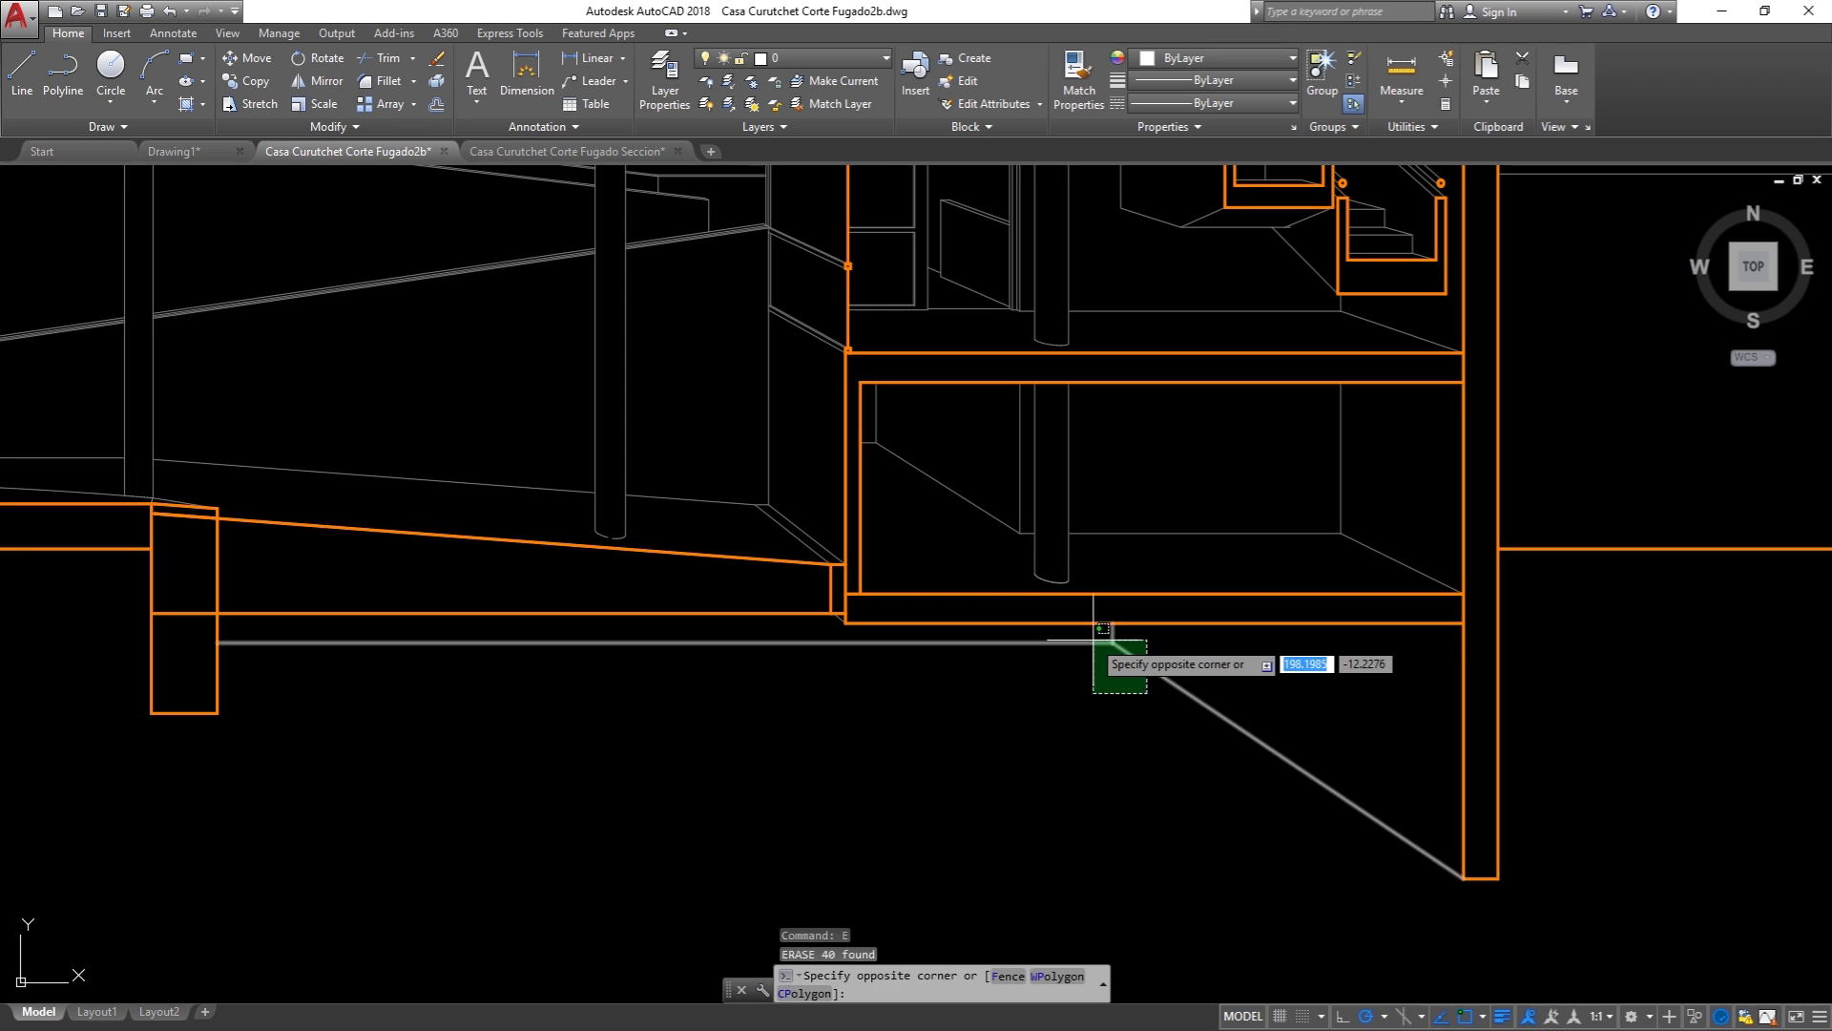
pyautogui.click(1091, 628)
pyautogui.write('e')
pyautogui.press('Return')
# Step: Erase the stray diagonal line and bring the whole section back into view
pyautogui.scroll(-2, 907, 696)
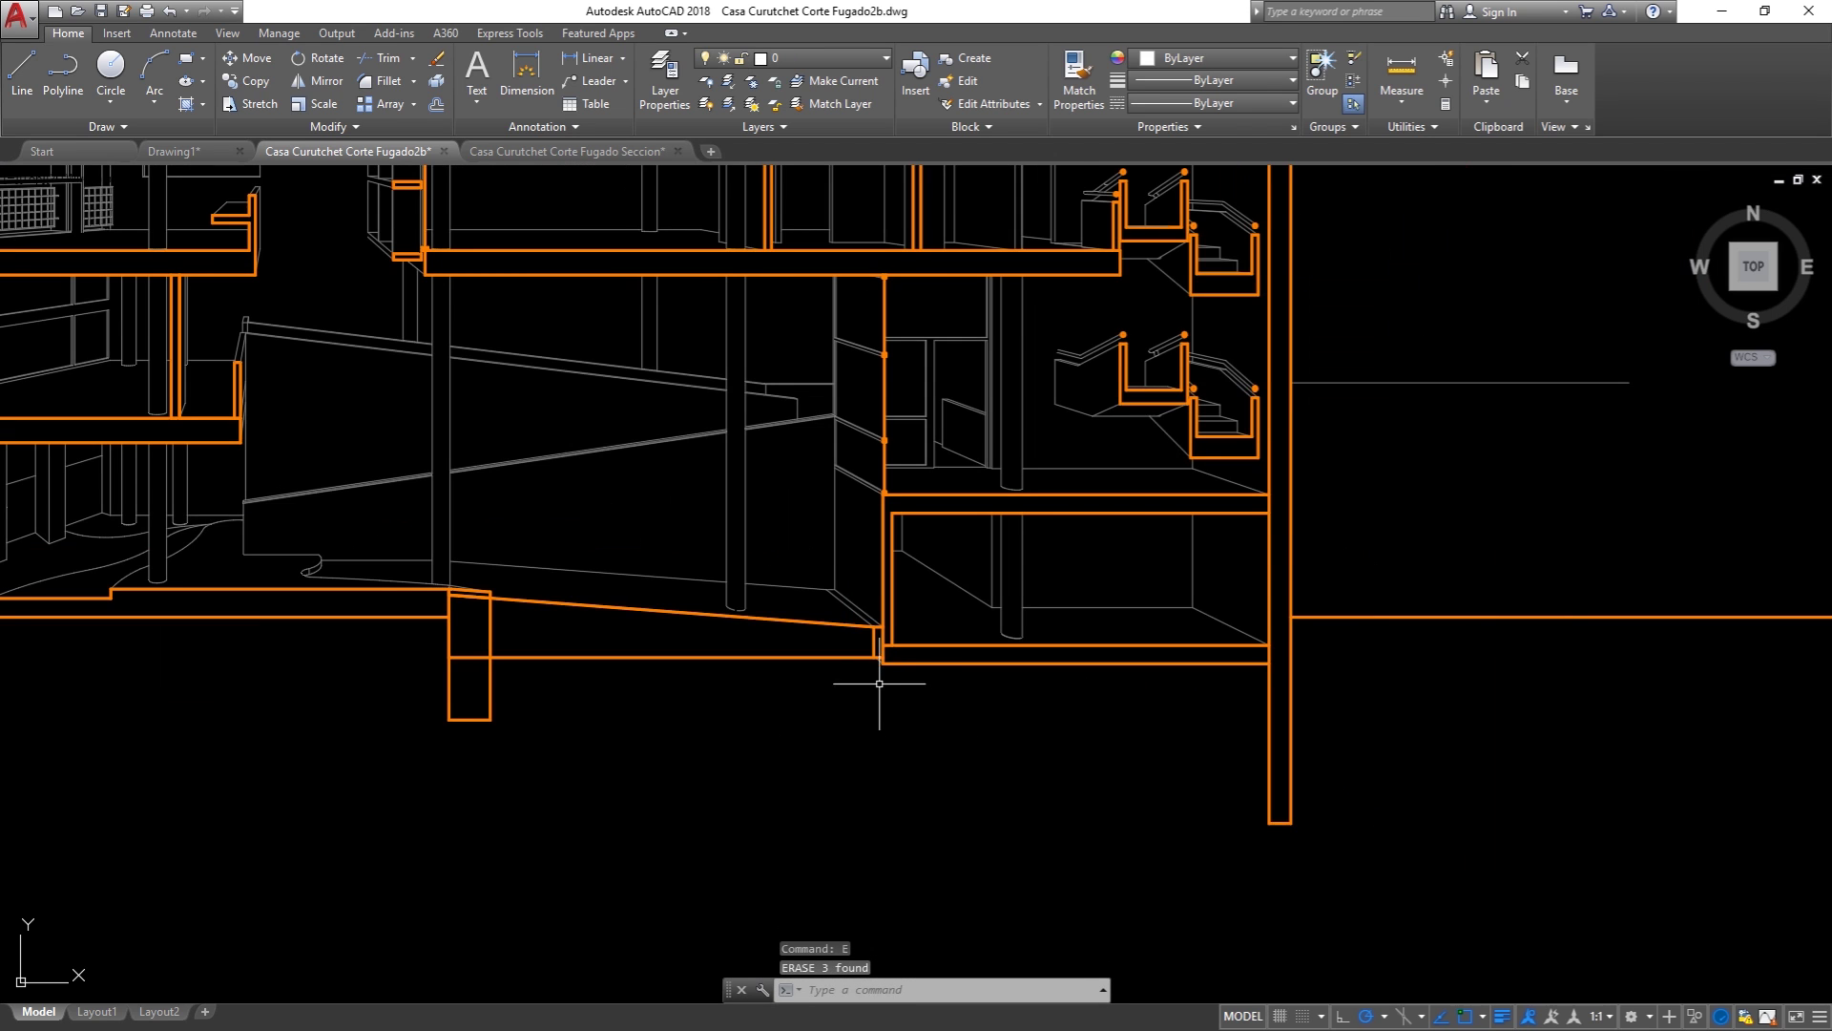
pyautogui.scroll(9, 878, 649)
pyautogui.click(884, 551)
pyautogui.click(861, 484)
pyautogui.press('Return')
pyautogui.scroll(-3, 828, 673)
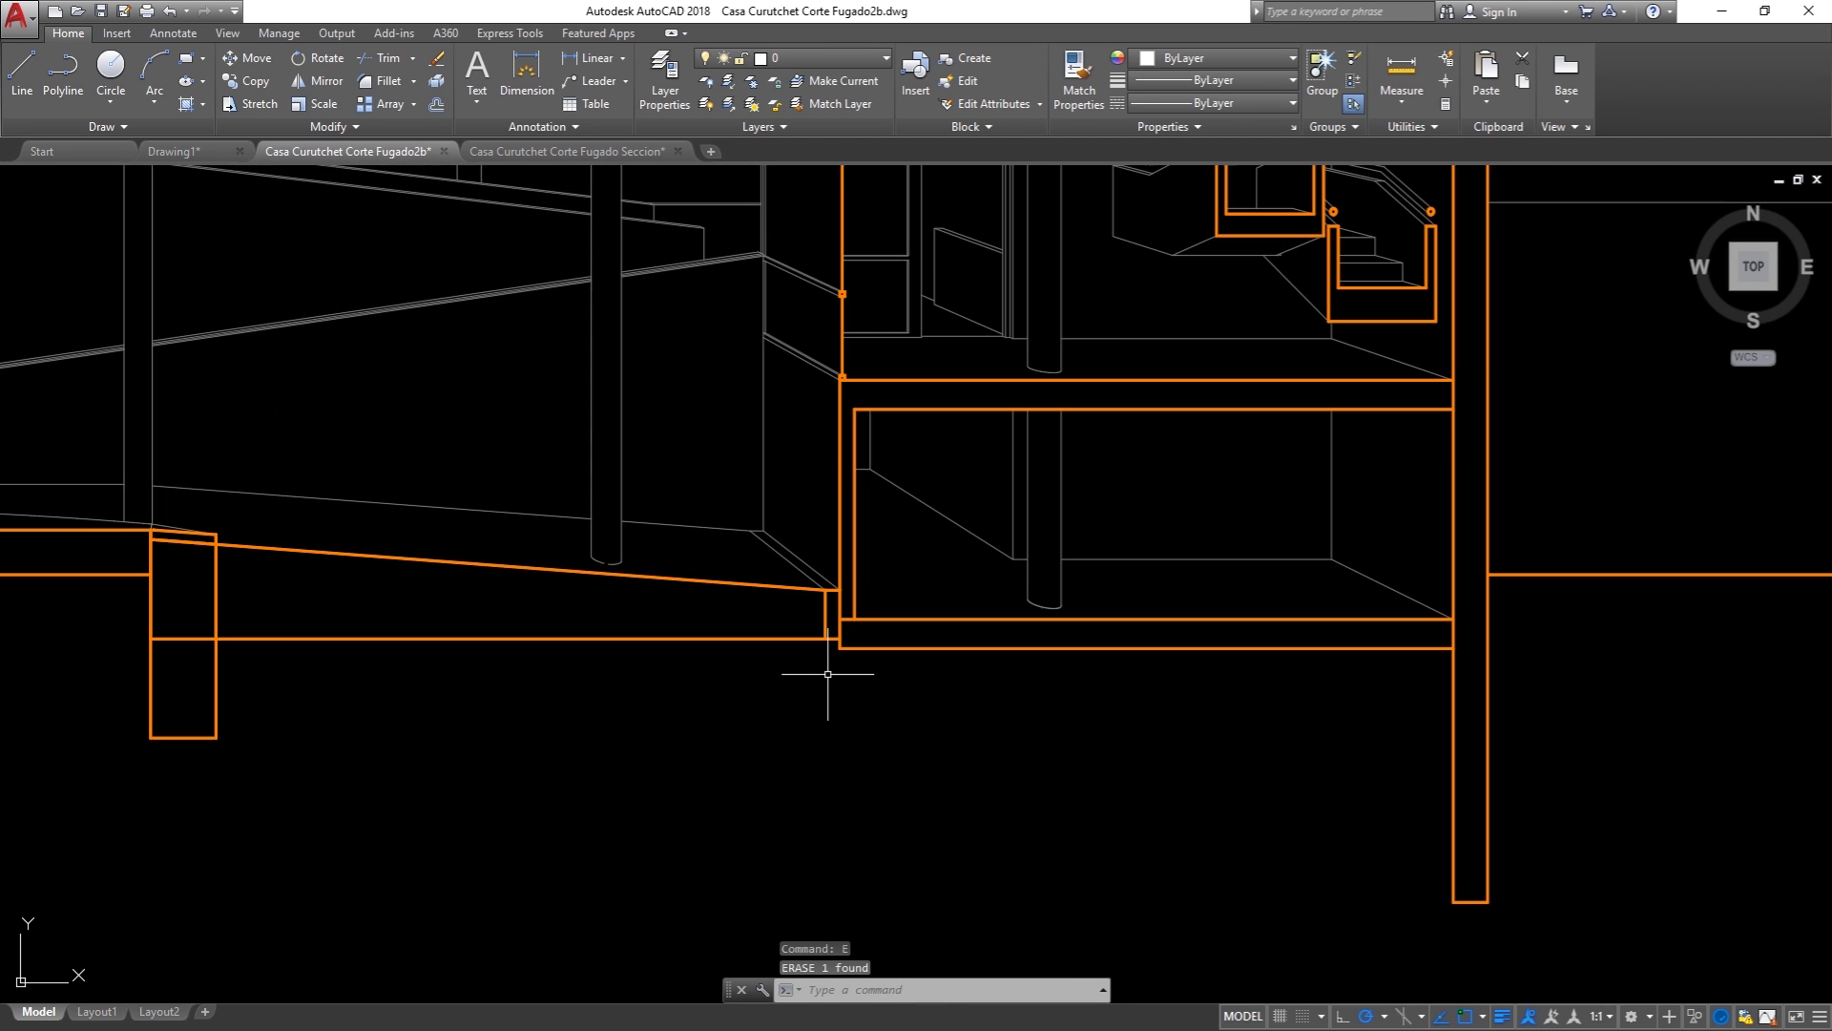
pyautogui.moveTo(723, 678); pyautogui.dragTo(991, 674, button='middle')
pyautogui.scroll(-4, 991, 674)
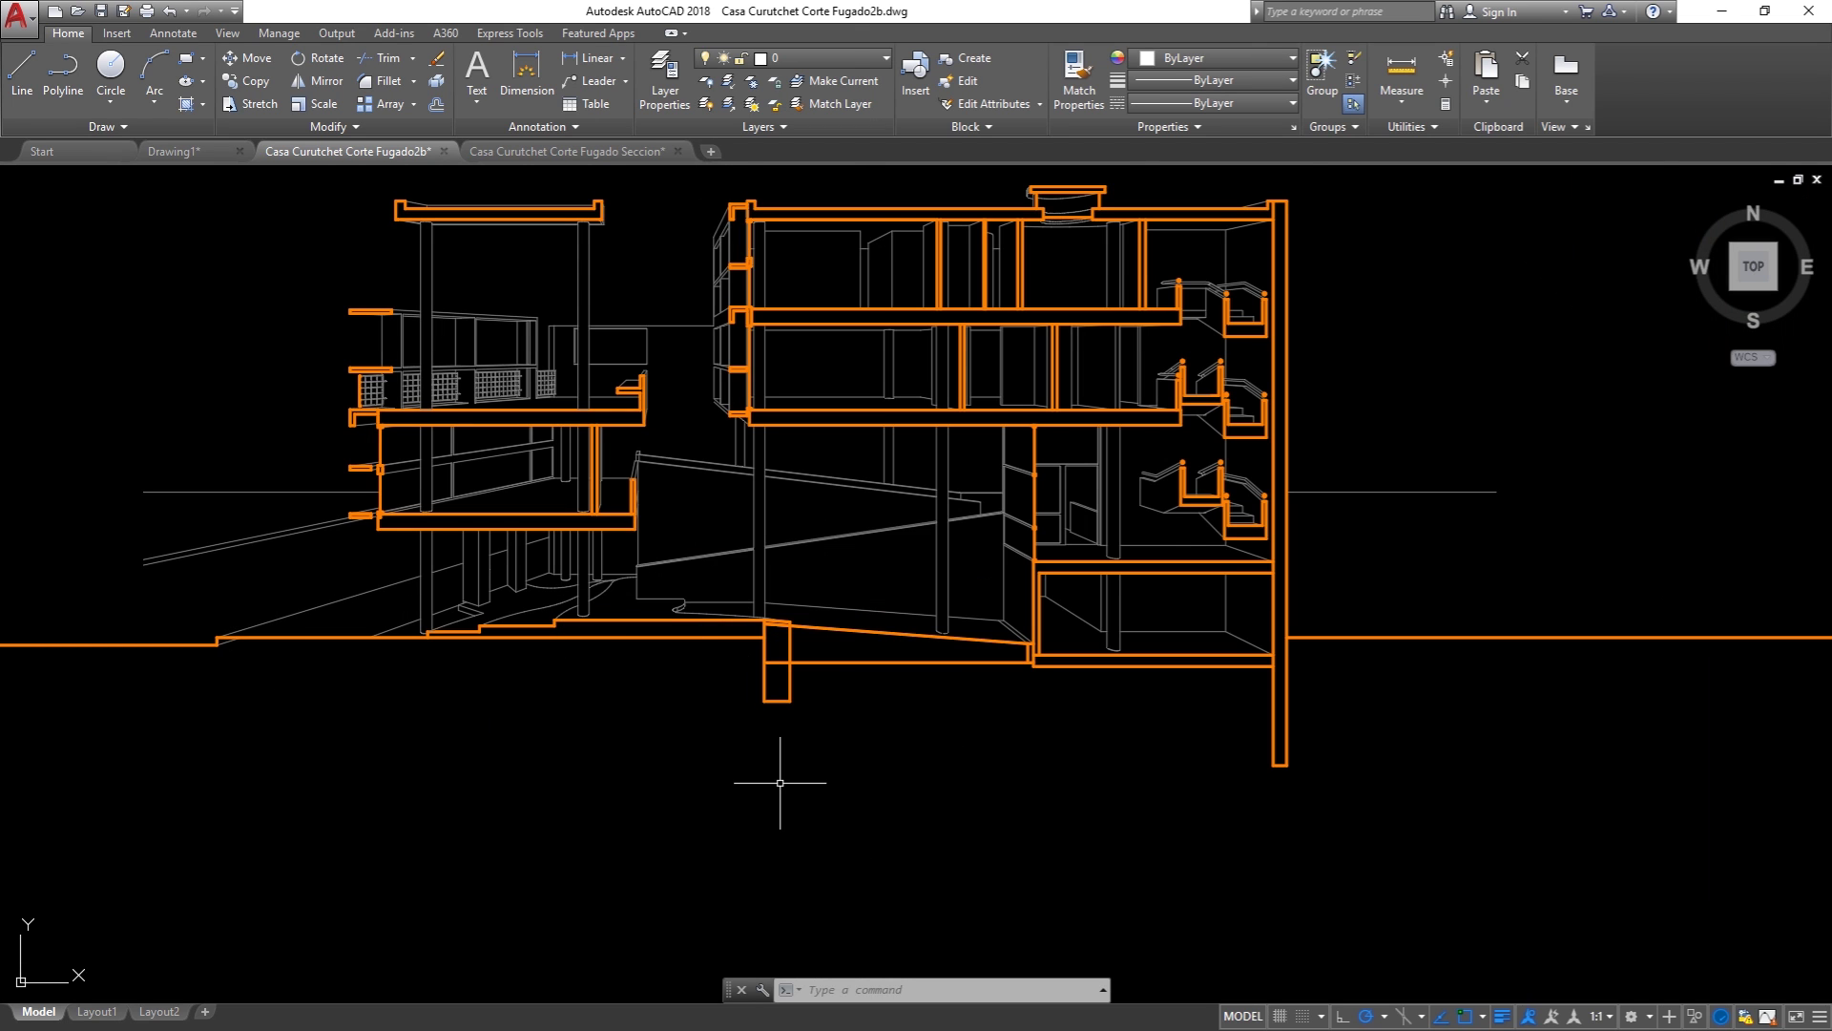
# Step: Offset the ground line to make a parallel copy below it
pyautogui.scroll(5, 779, 783)
pyautogui.write('o')
pyautogui.press('Return')
pyautogui.click(945, 616)
pyautogui.click(873, 627)
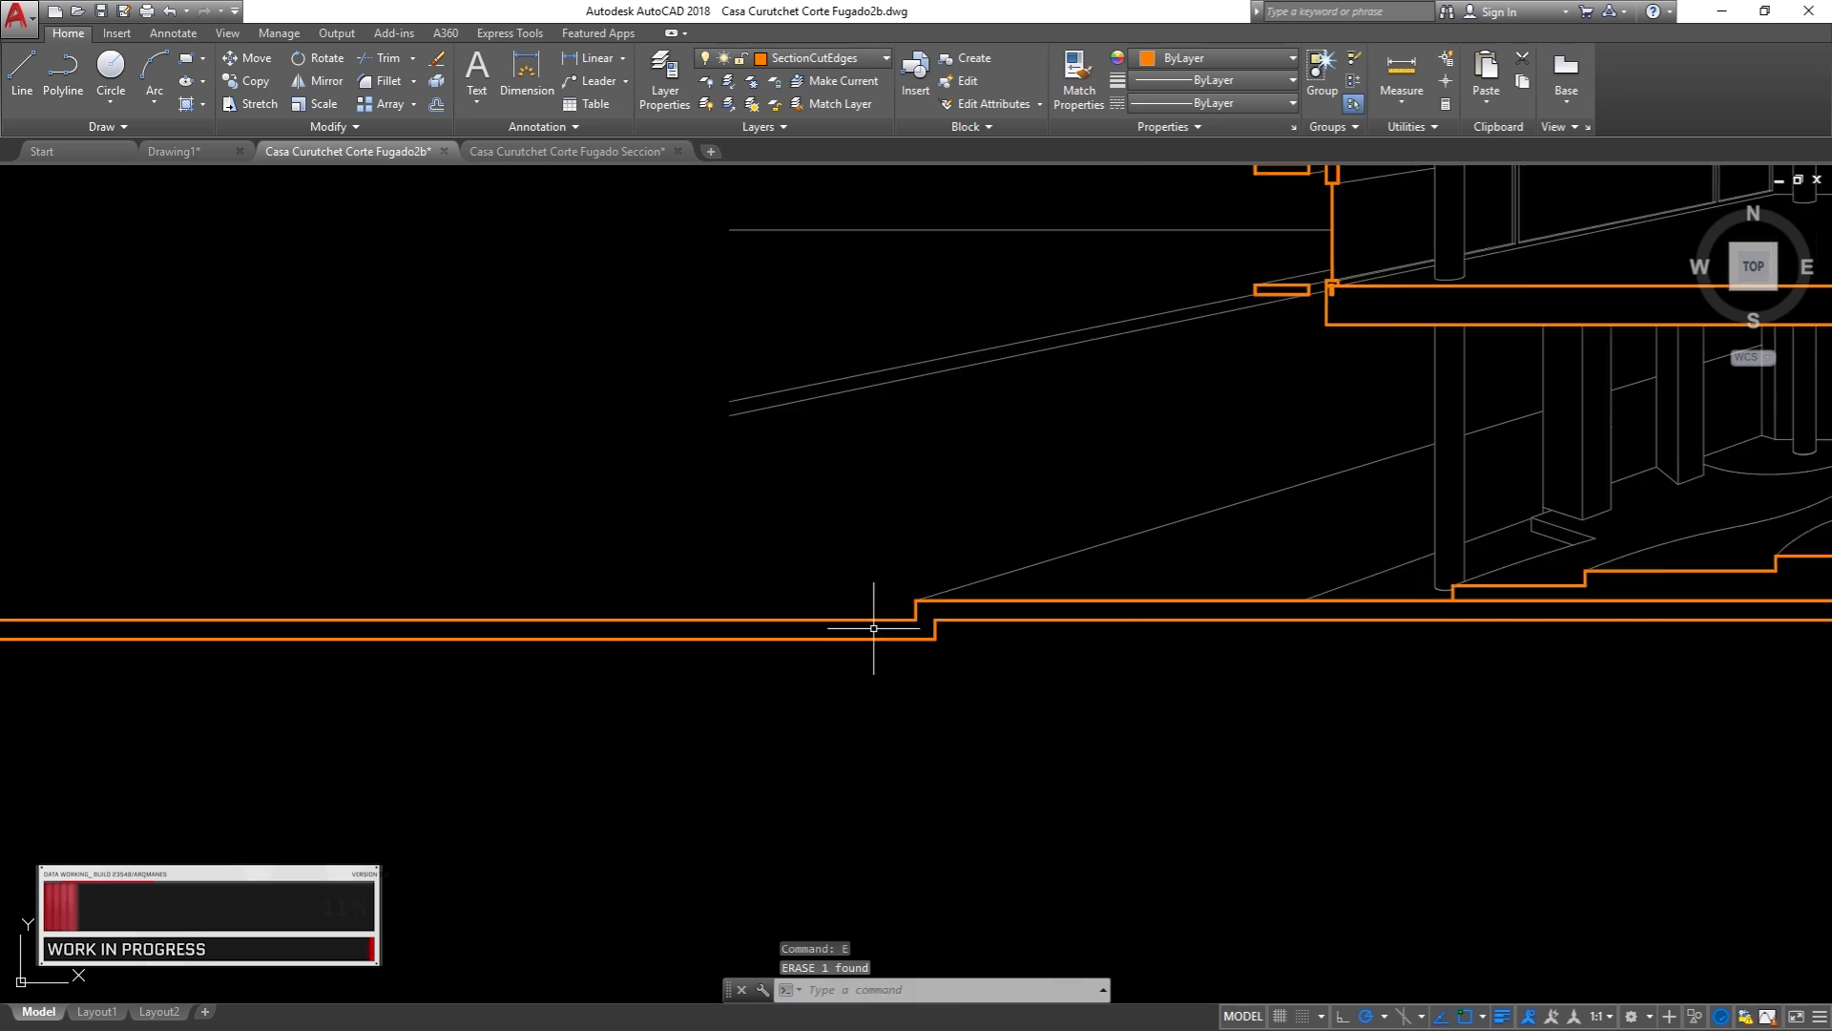
pyautogui.scroll(-3, 873, 628)
# Step: Offset the lower ground line again and fillet its corner closed
pyautogui.write('o')
pyautogui.press('Return')
pyautogui.press('Return')
pyautogui.click(583, 682)
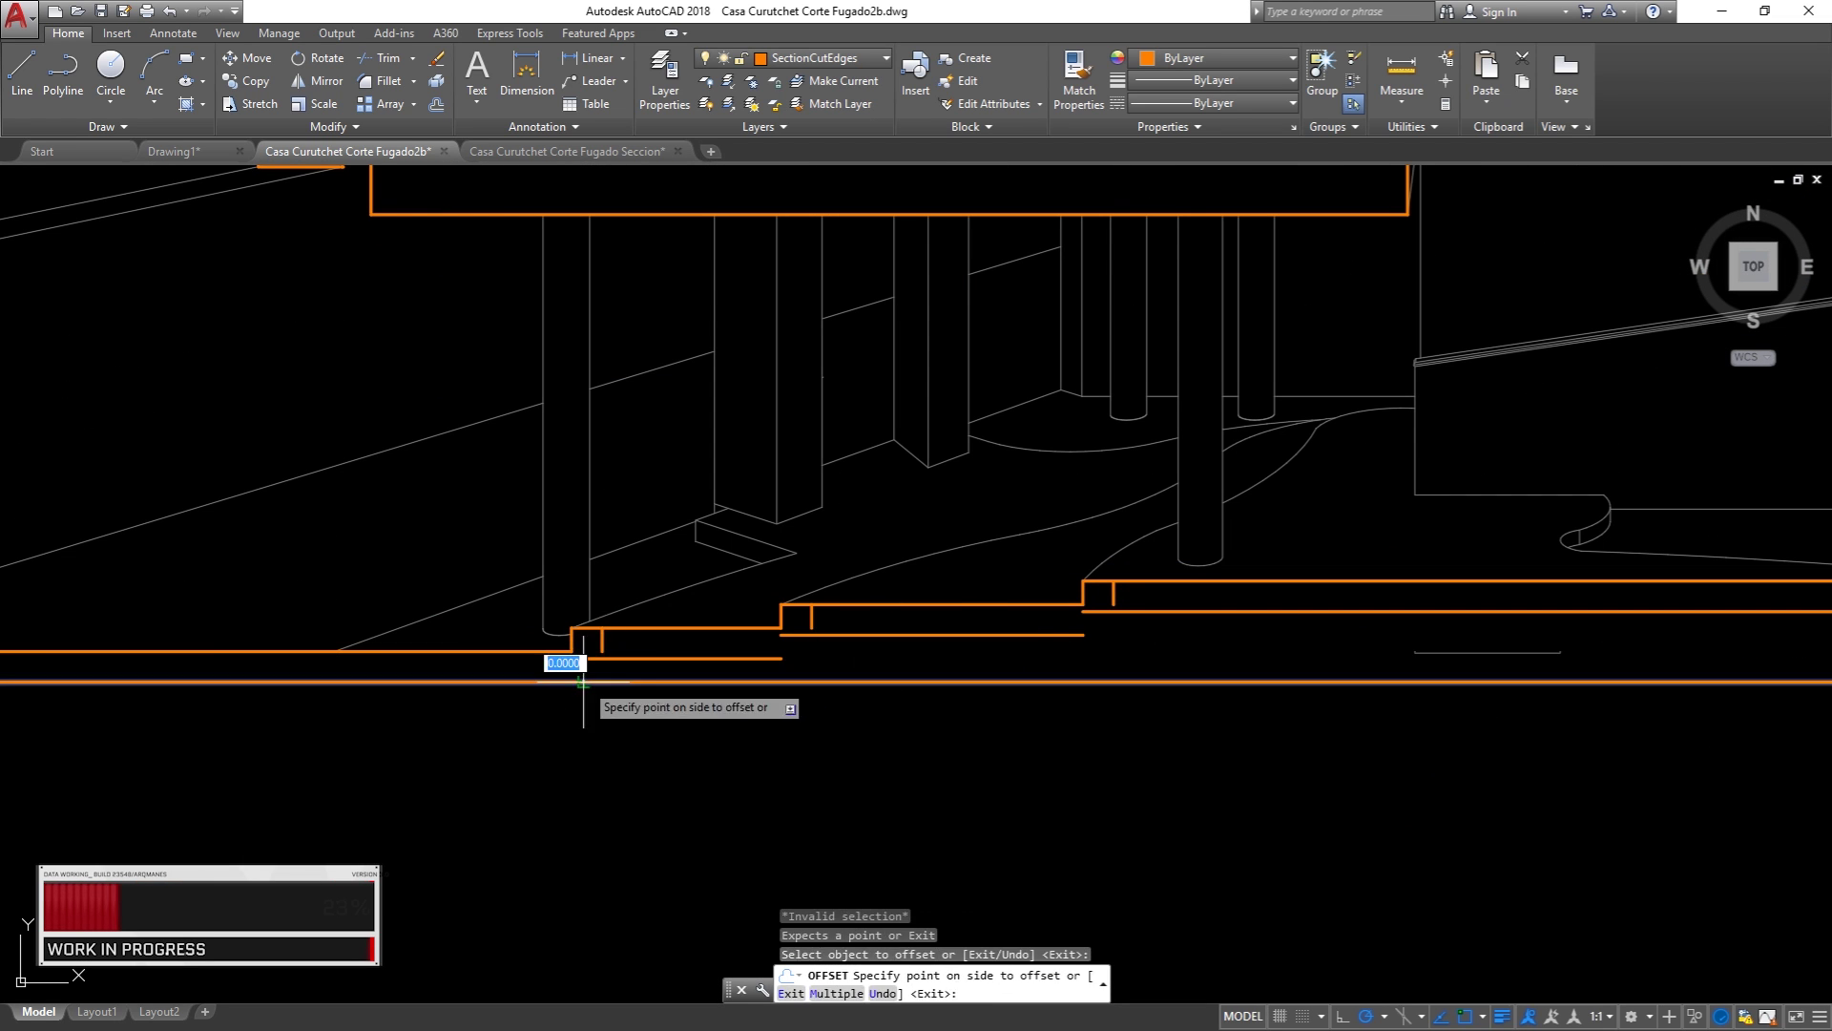
pyautogui.write('f')
# Step: Offset another ground segment and fillet the adjoining corner
pyautogui.press('Return')
pyautogui.click(1071, 655)
pyautogui.click(1088, 611)
pyautogui.moveTo(1623, 611); pyautogui.dragTo(1075, 580, button='middle')
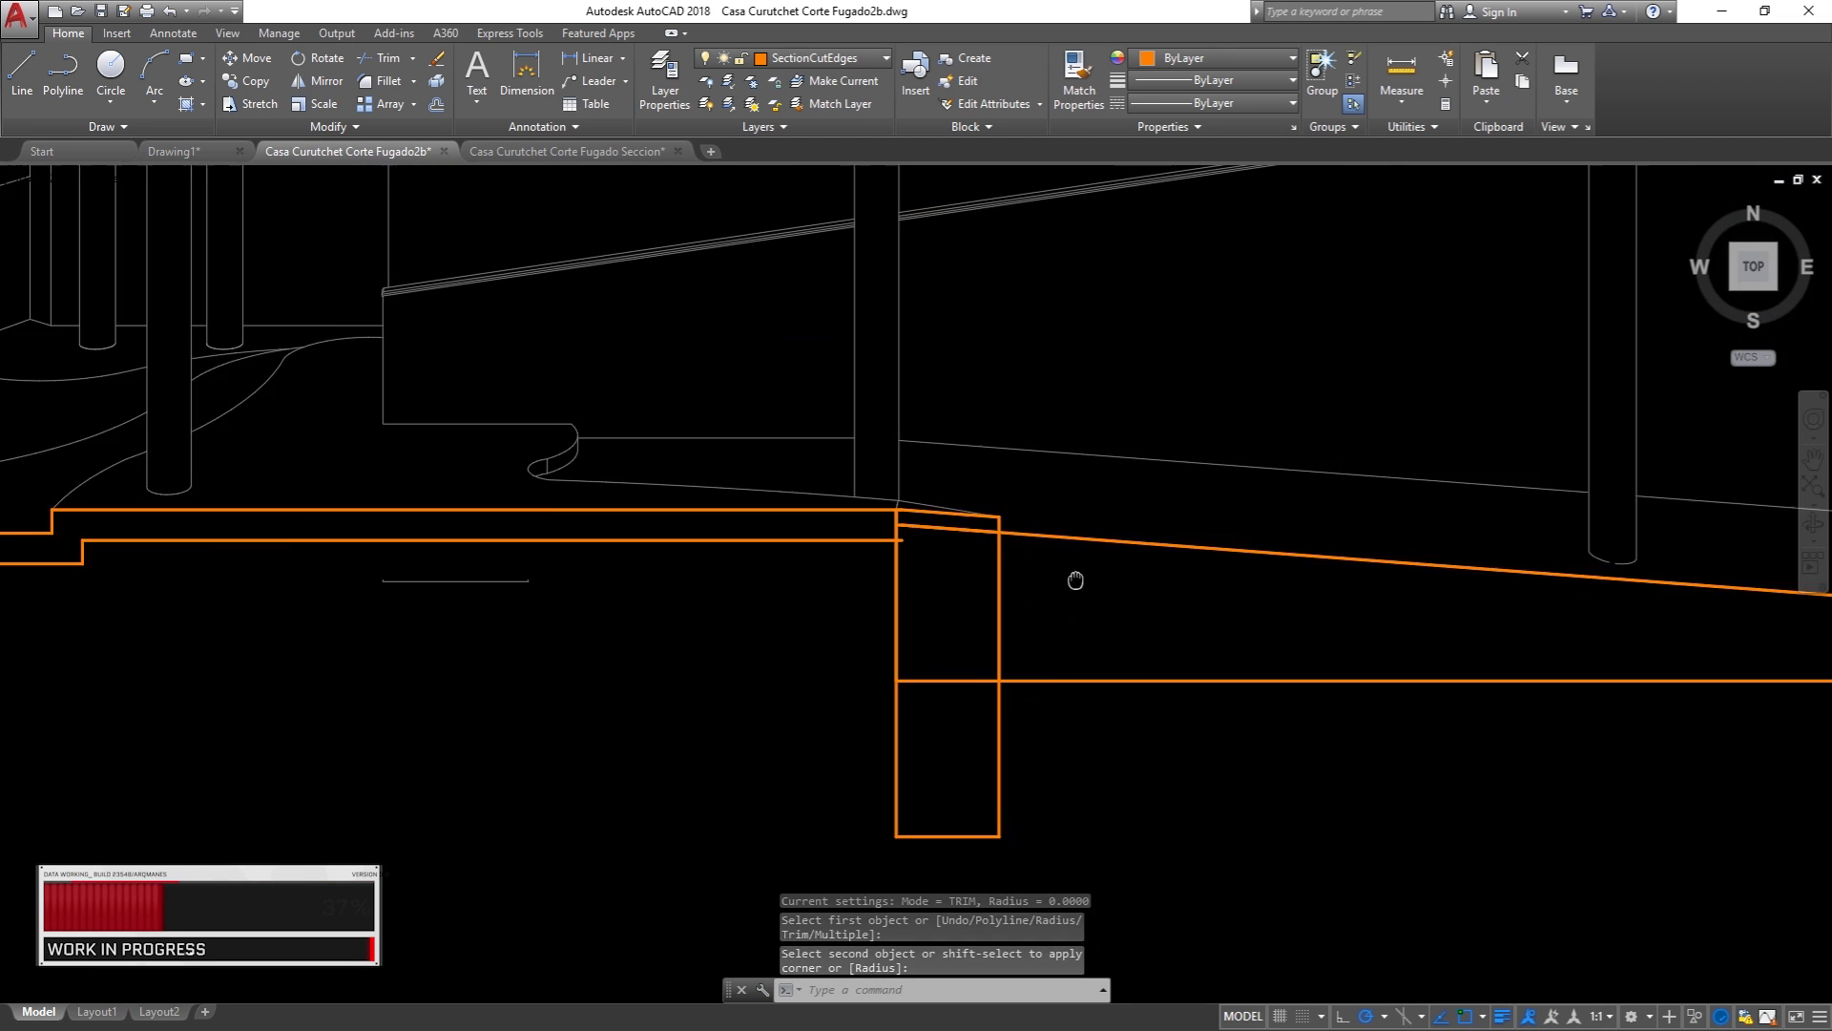
pyautogui.scroll(-3, 1076, 580)
pyautogui.write('o')
pyautogui.press('Return')
pyautogui.click(871, 602)
pyautogui.click(715, 620)
pyautogui.scroll(5, 690, 593)
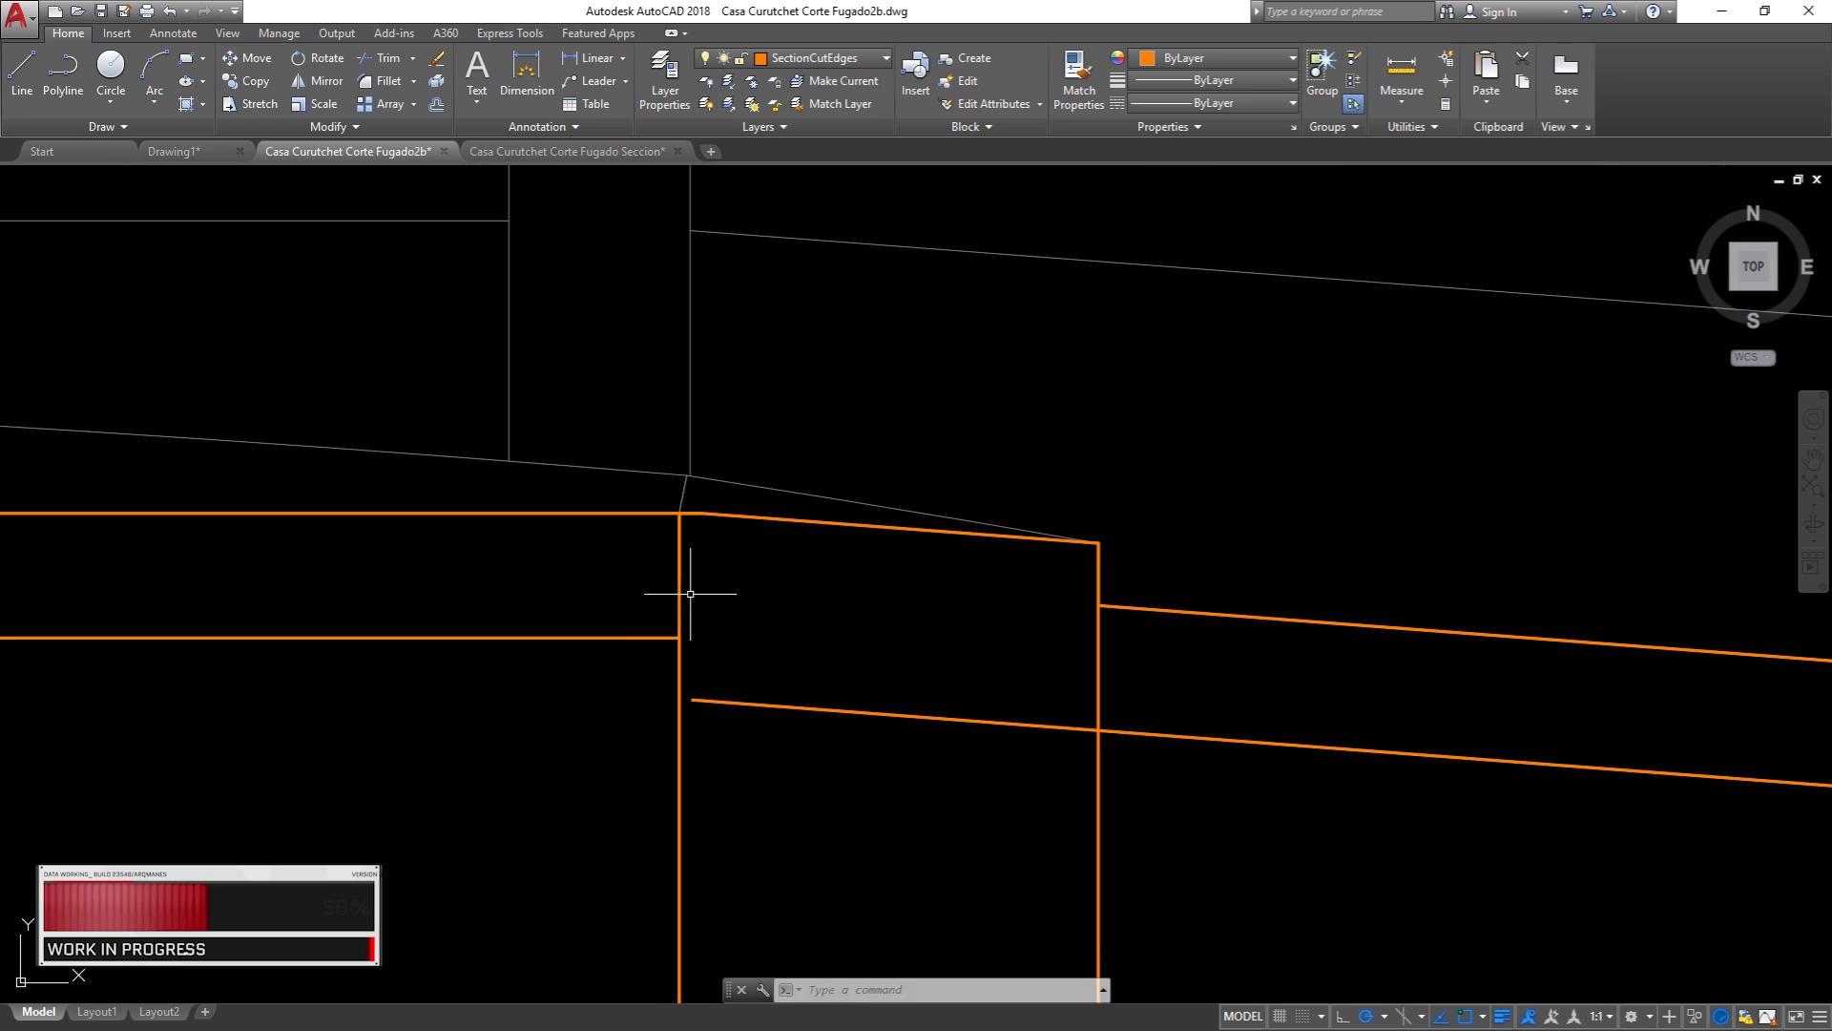
pyautogui.write('f')
pyautogui.press('Return')
pyautogui.click(690, 593)
pyautogui.scroll(-3, 690, 594)
# Step: Extend the loose lines below the ground up to the boundary
pyautogui.click(573, 622)
pyautogui.click(412, 673)
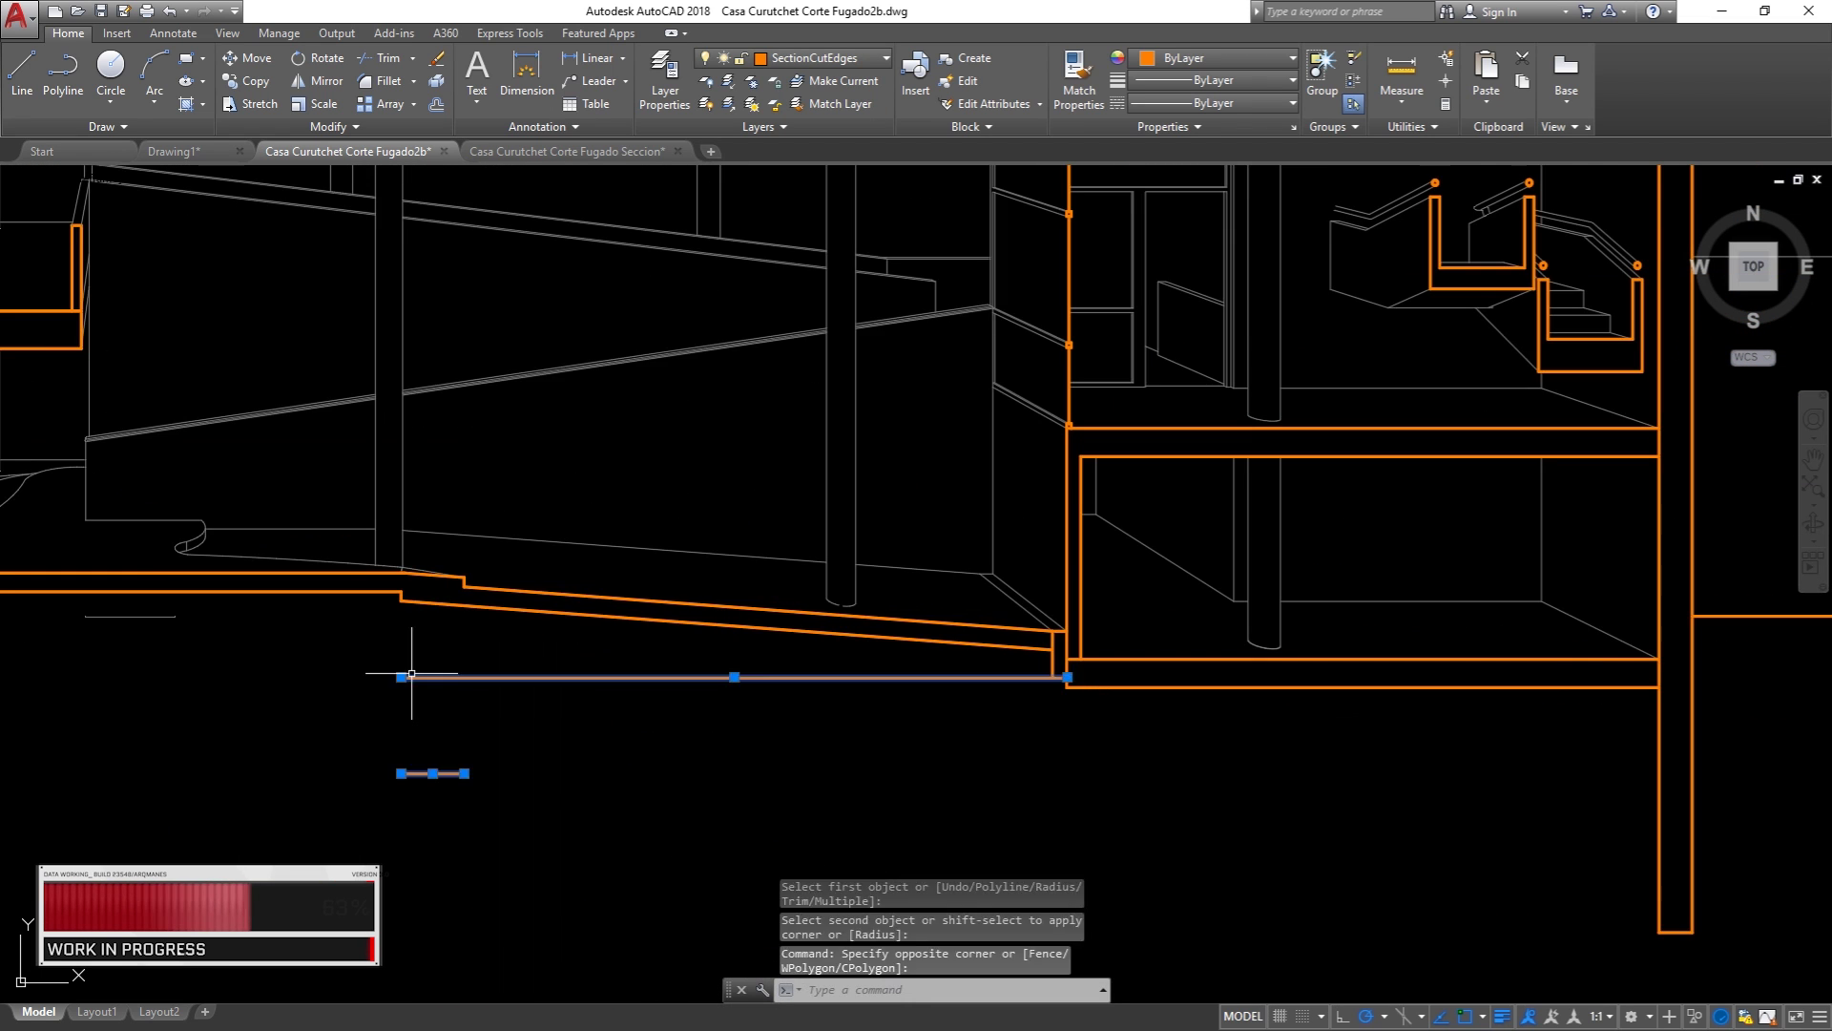
pyautogui.scroll(3, 411, 673)
pyautogui.write('ex')
pyautogui.press('Return')
pyautogui.scroll(-3, 764, 728)
pyautogui.moveTo(765, 728); pyautogui.dragTo(666, 677, button='middle')
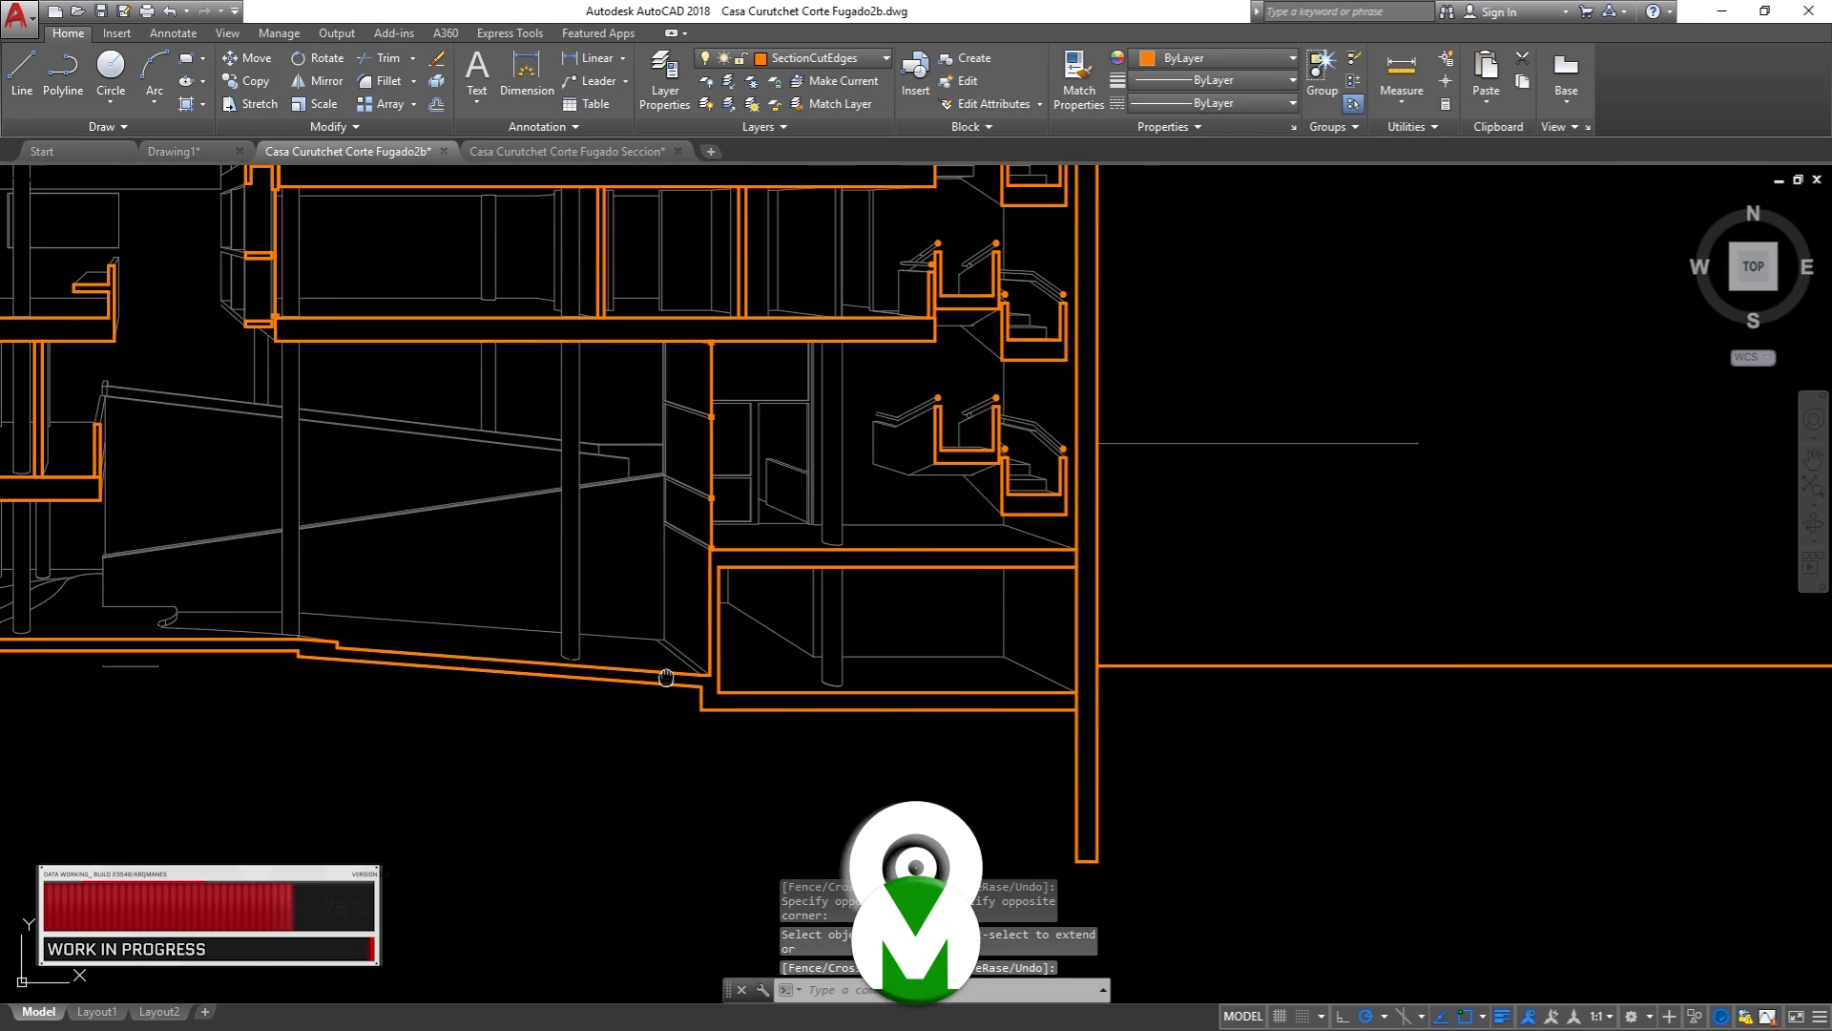
pyautogui.scroll(-3, 666, 678)
pyautogui.scroll(3, 666, 673)
pyautogui.scroll(-3, 516, 759)
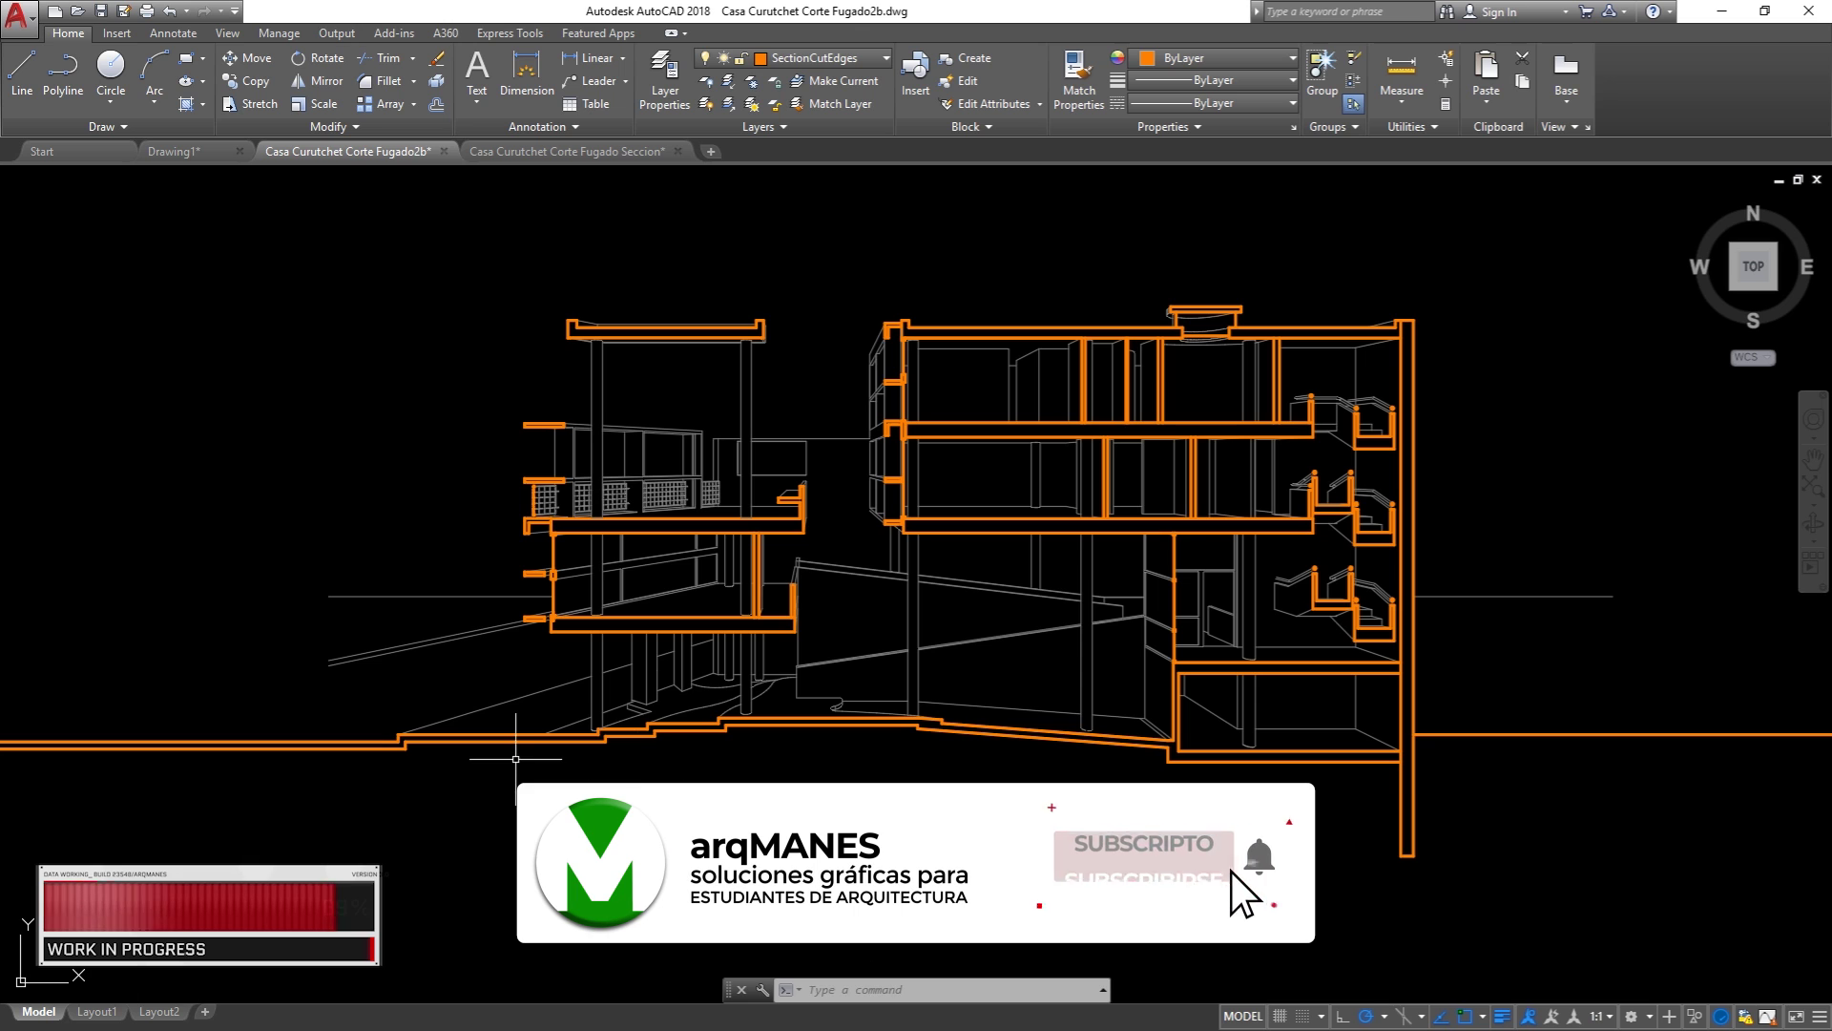
pyautogui.scroll(3, 515, 759)
pyautogui.scroll(2, 515, 759)
pyautogui.scroll(-5, 515, 759)
pyautogui.scroll(3, 781, 734)
# Step: Offset the ground polyline again at the same distance
pyautogui.press('Escape')
pyautogui.click(782, 740)
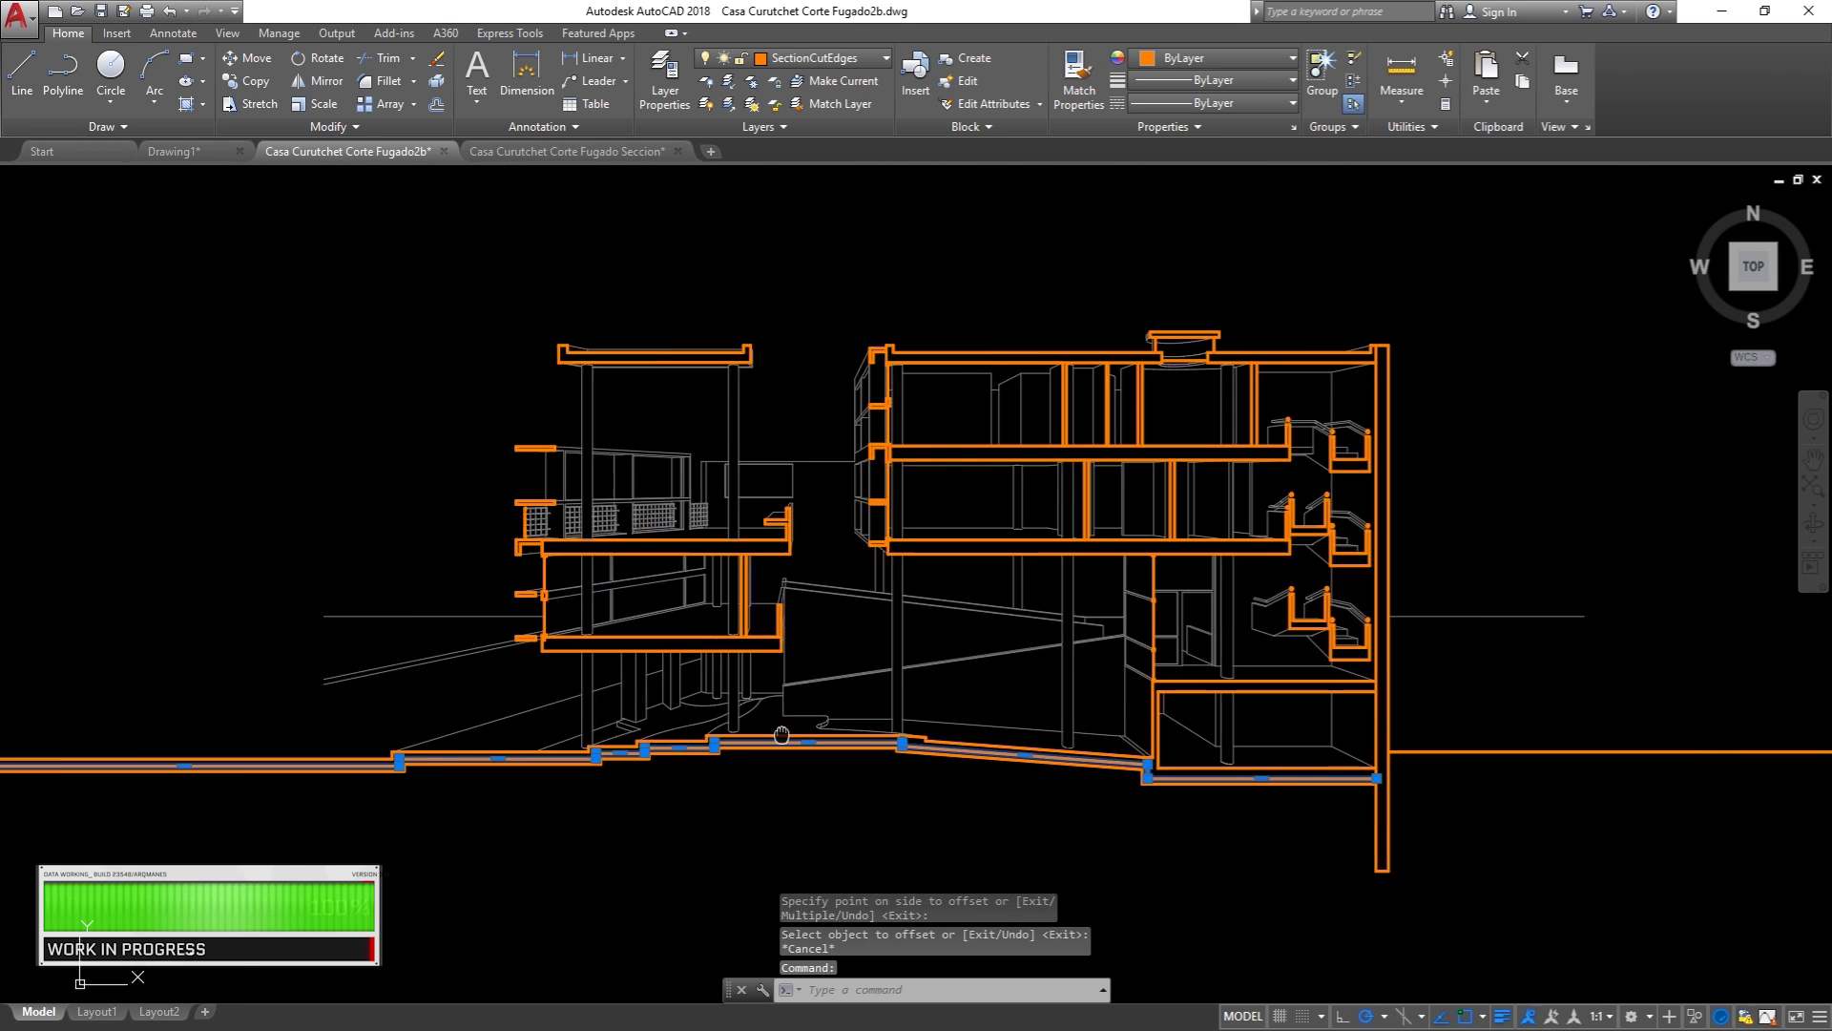
pyautogui.press('Return')
pyautogui.scroll(5, 633, 655)
pyautogui.press('Return')
pyautogui.scroll(-3, 614, 642)
pyautogui.scroll(-3, 397, 654)
pyautogui.scroll(4, 397, 655)
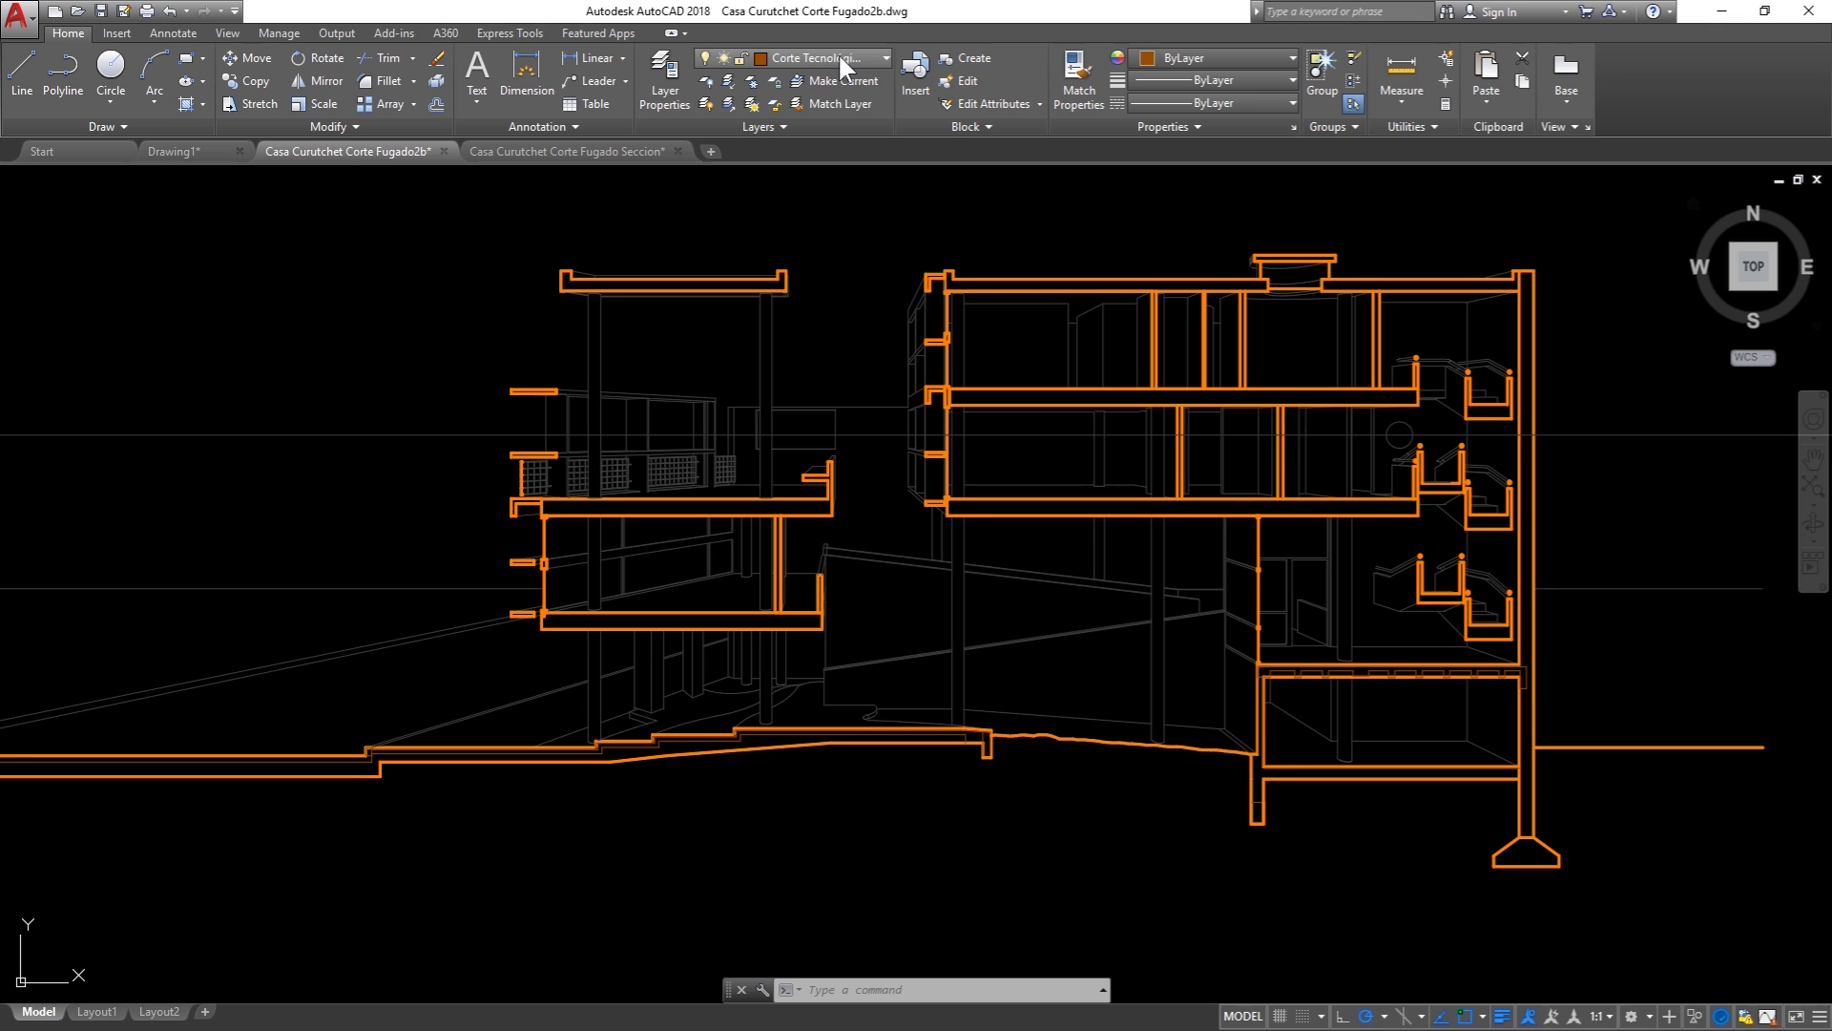
# Step: Make Corte Tecnológico the current layer and zoom to the stair and slab area
pyautogui.press('Escape')
pyautogui.press('Escape')
pyautogui.click(823, 55)
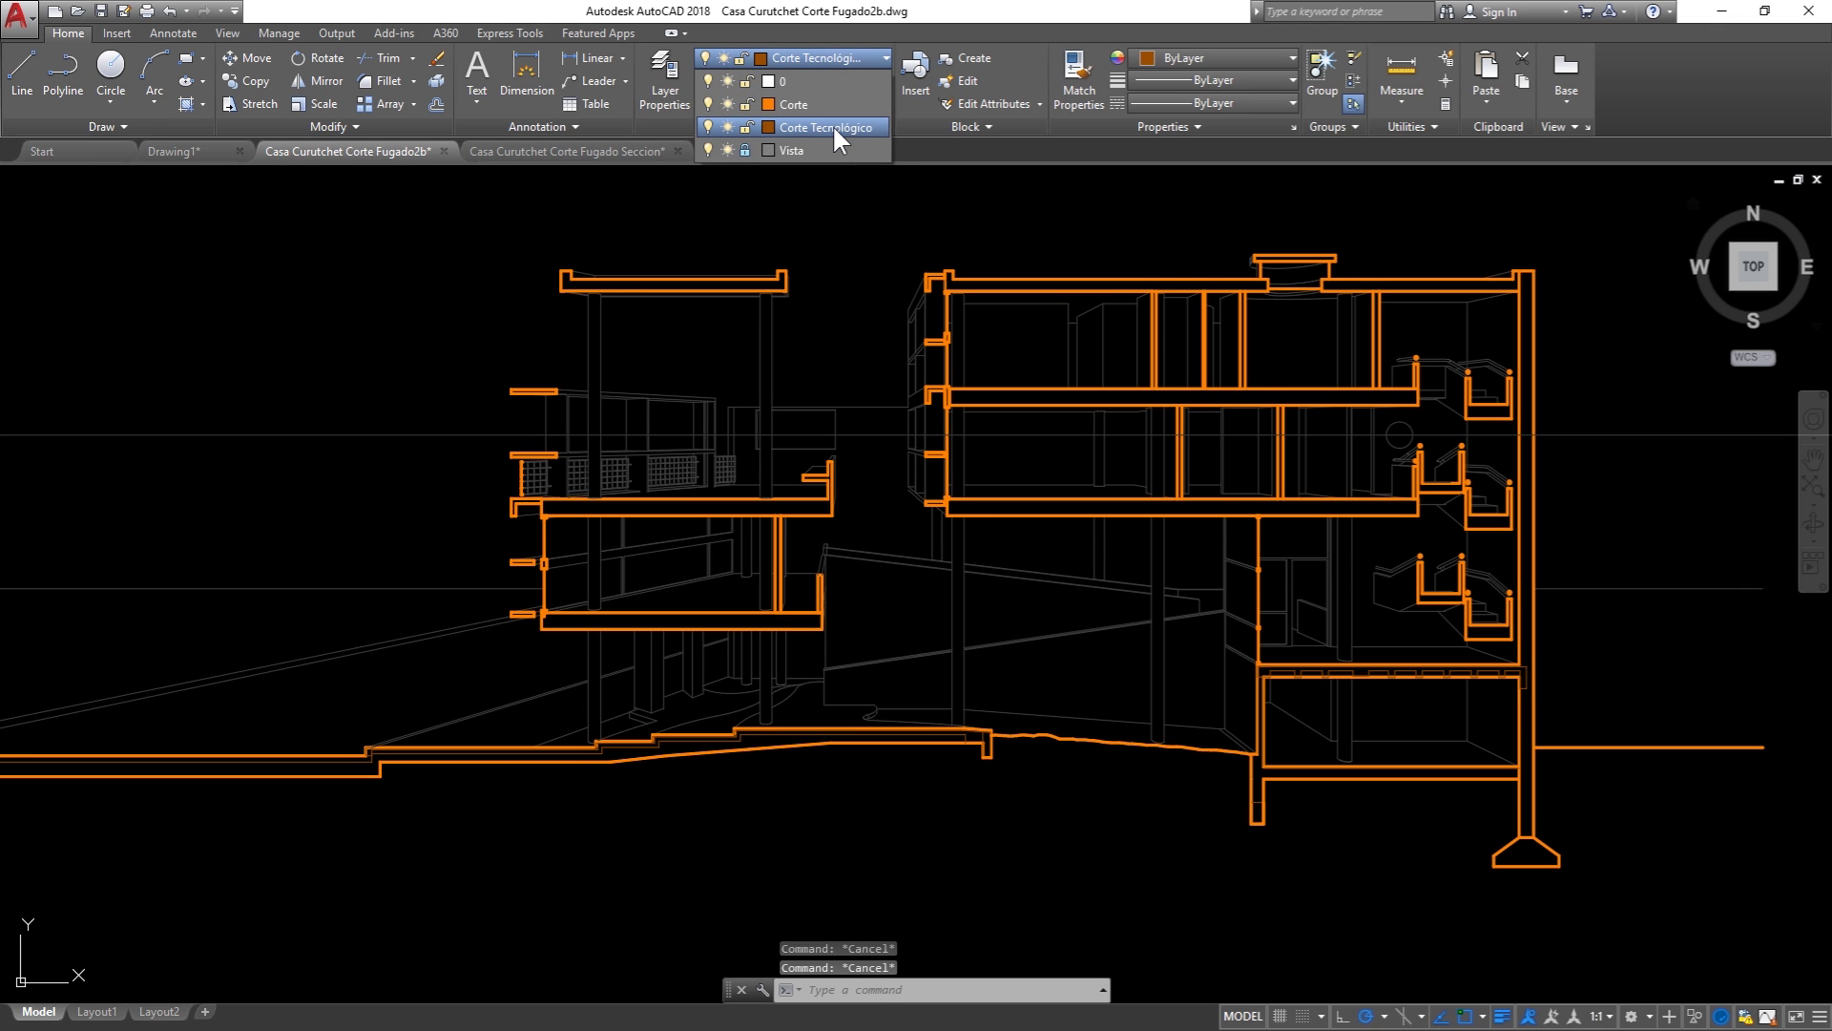
pyautogui.click(818, 49)
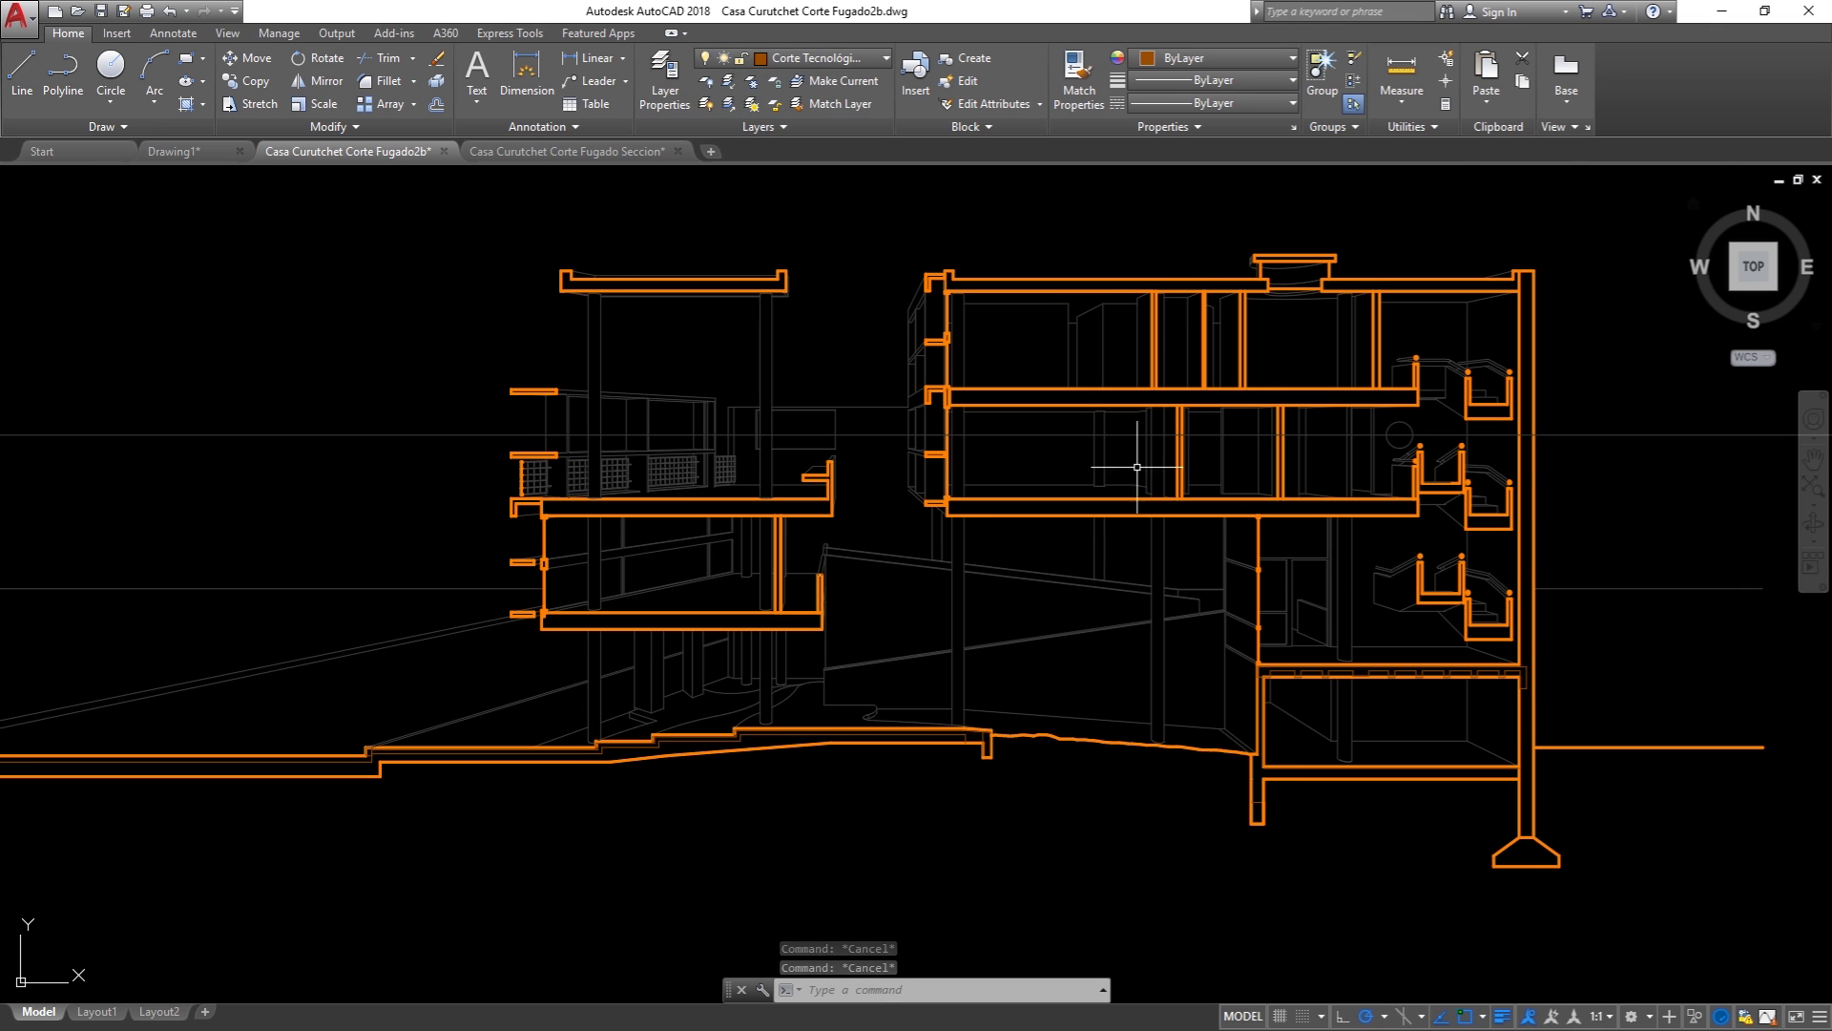
pyautogui.scroll(6, 1476, 680)
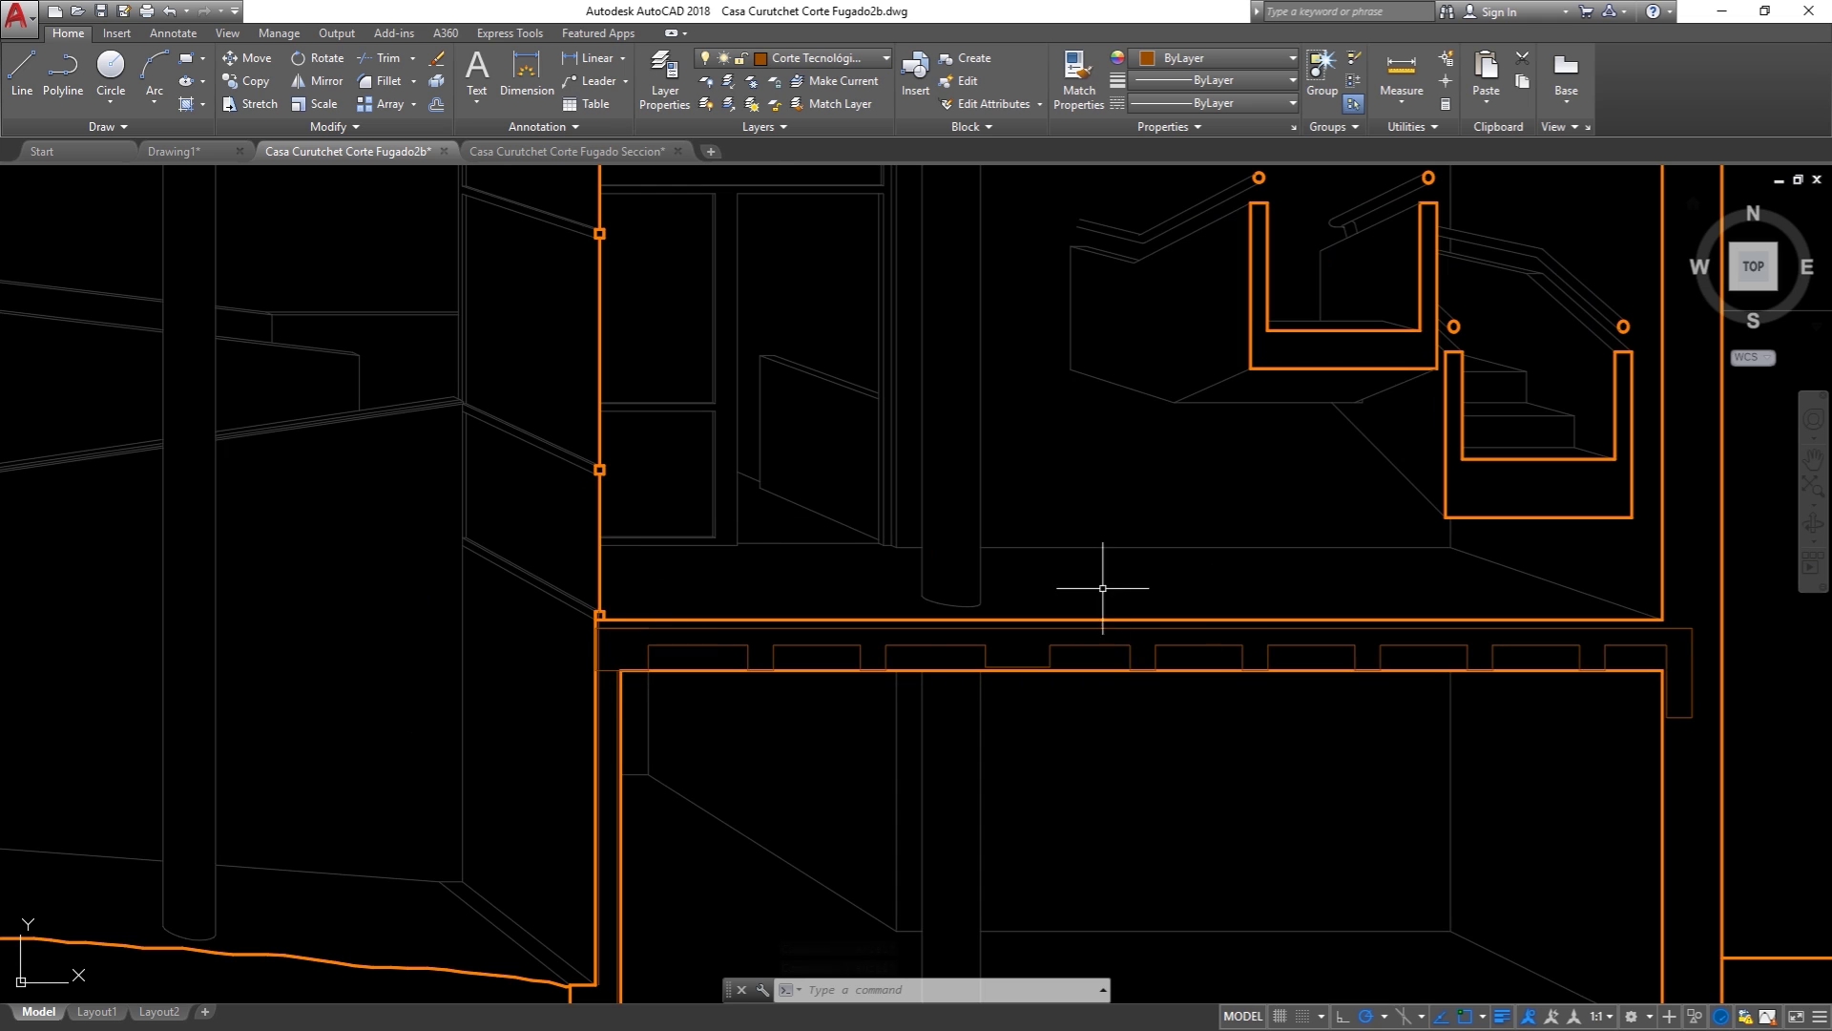
pyautogui.scroll(-4, 1221, 625)
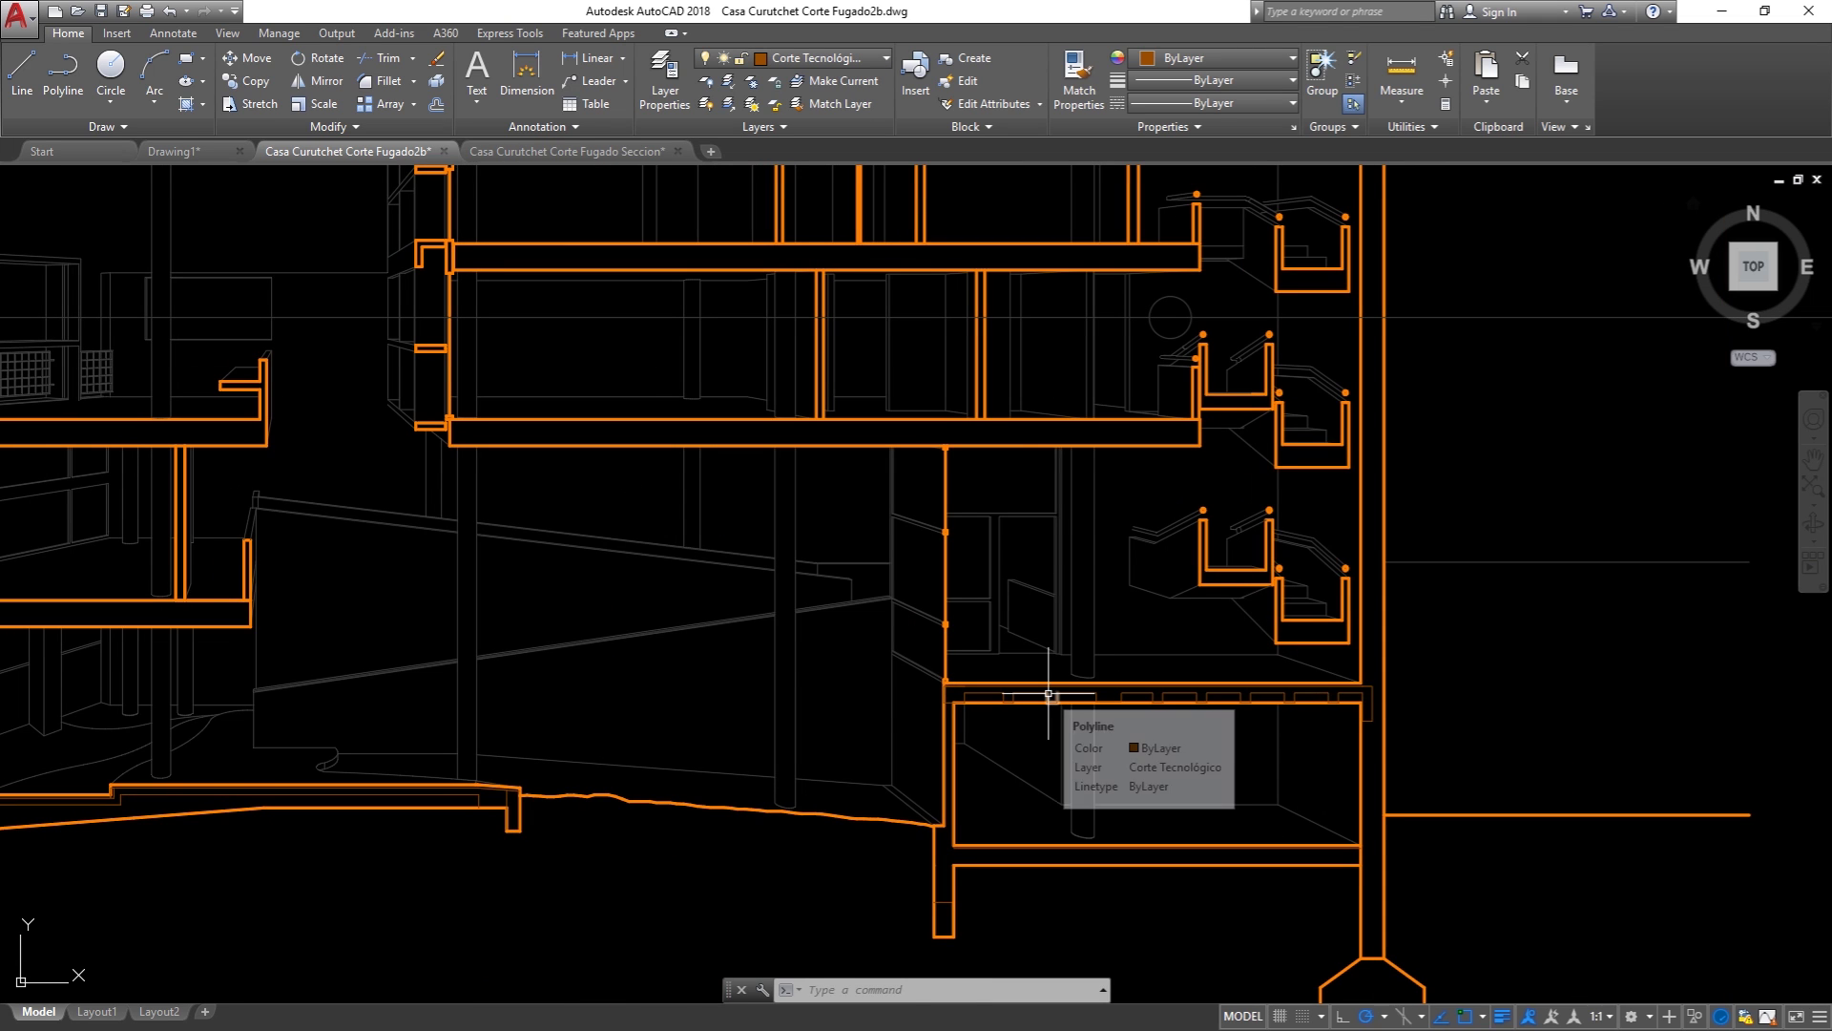
pyautogui.moveTo(1048, 694); pyautogui.dragTo(894, 751, button='middle')
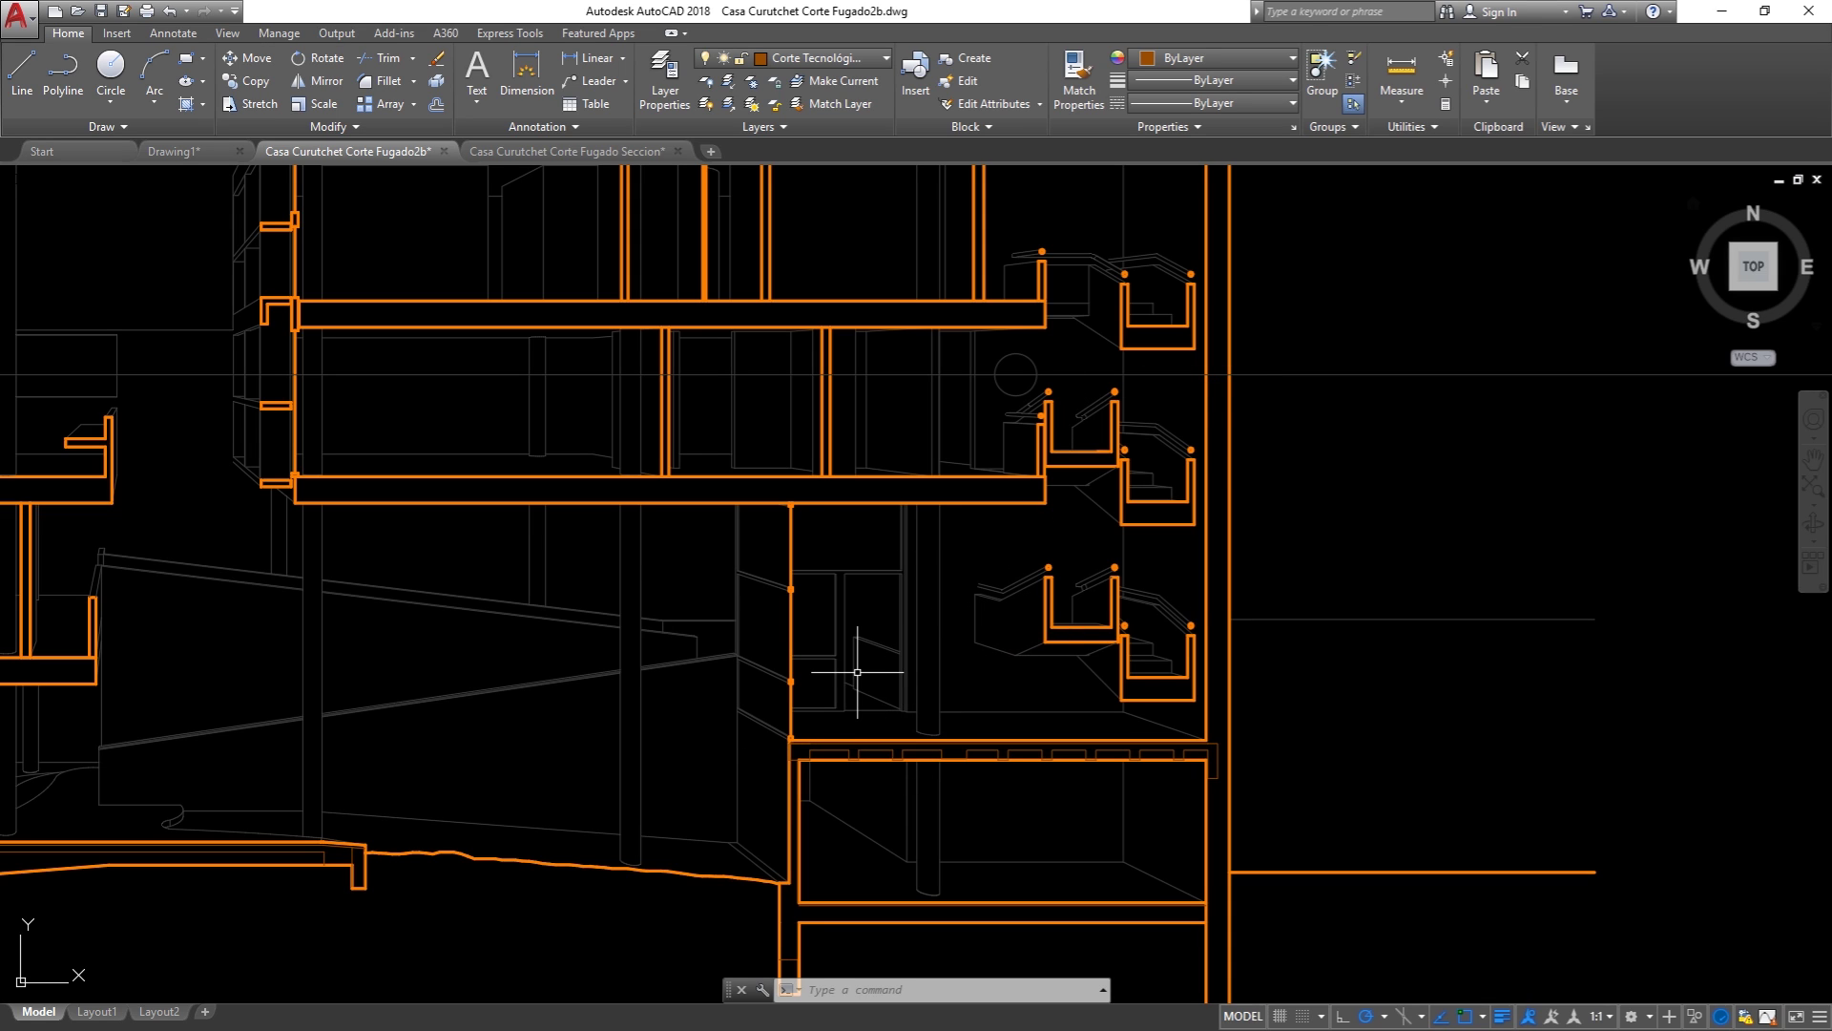
# Step: Pan across the right building's floors to bring the stair railings into view
pyautogui.scroll(5, 1050, 396)
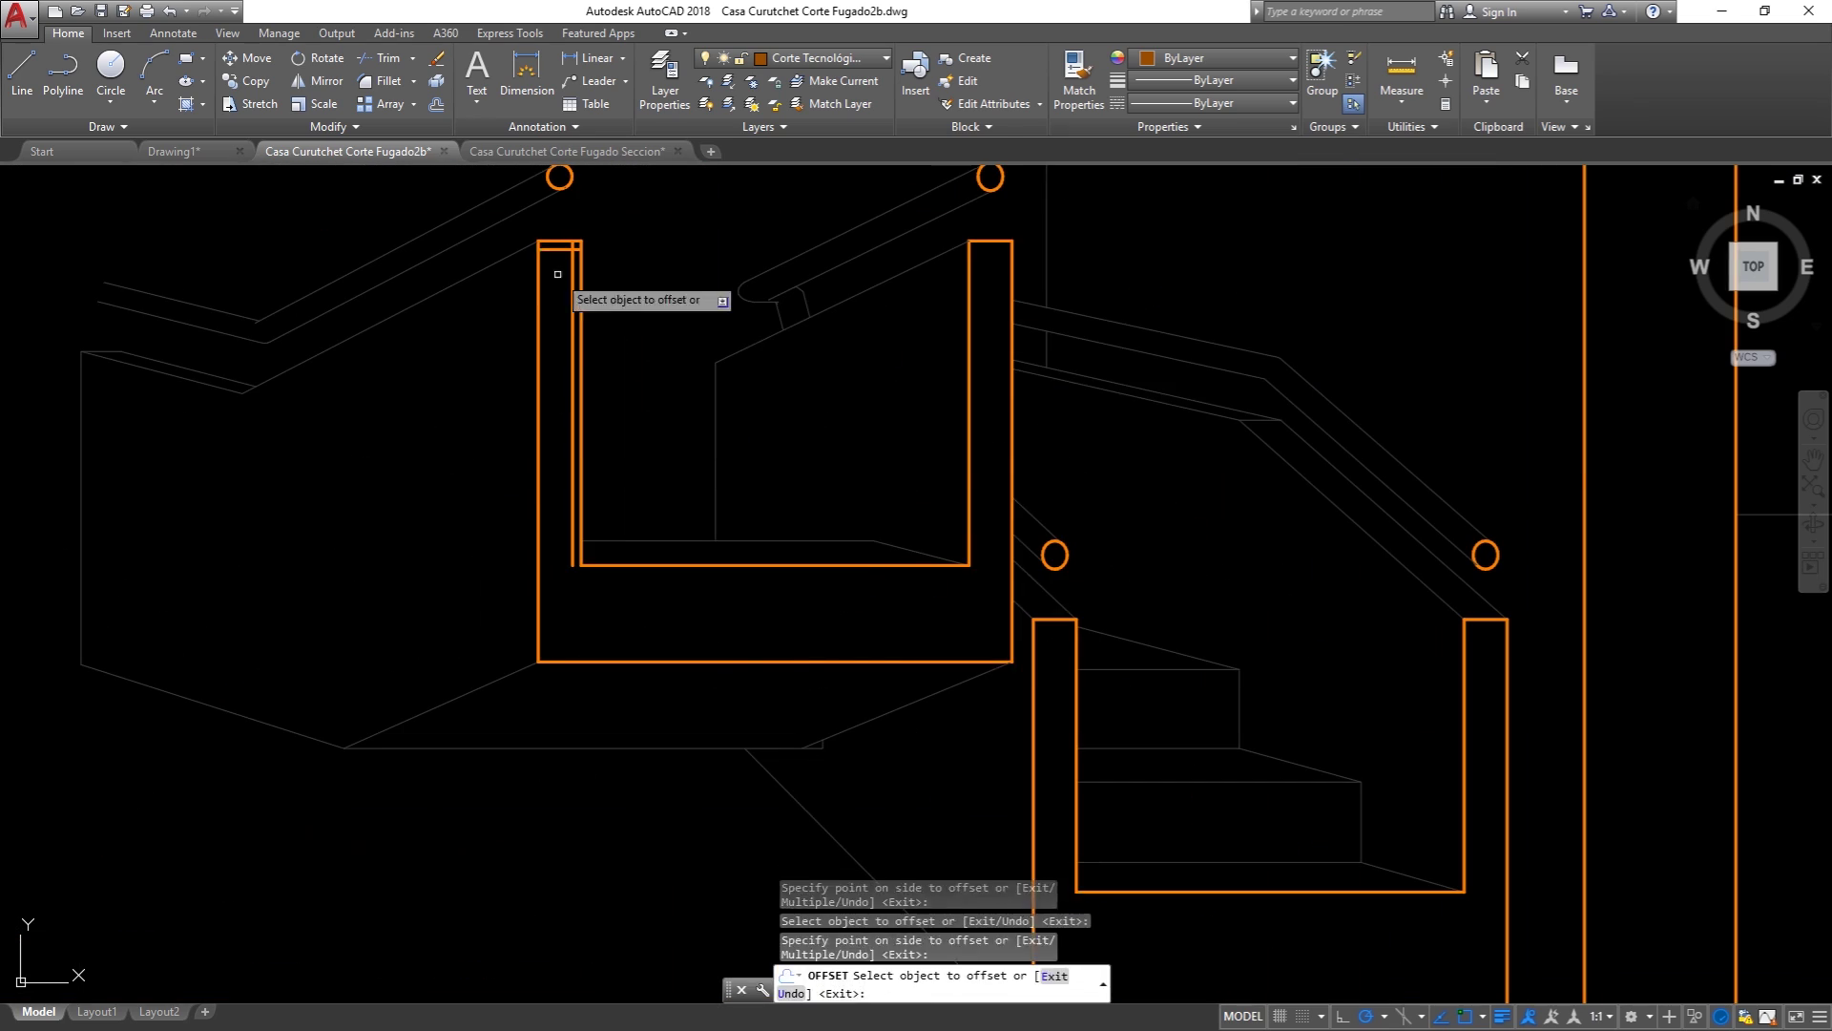
pyautogui.scroll(3, 778, 561)
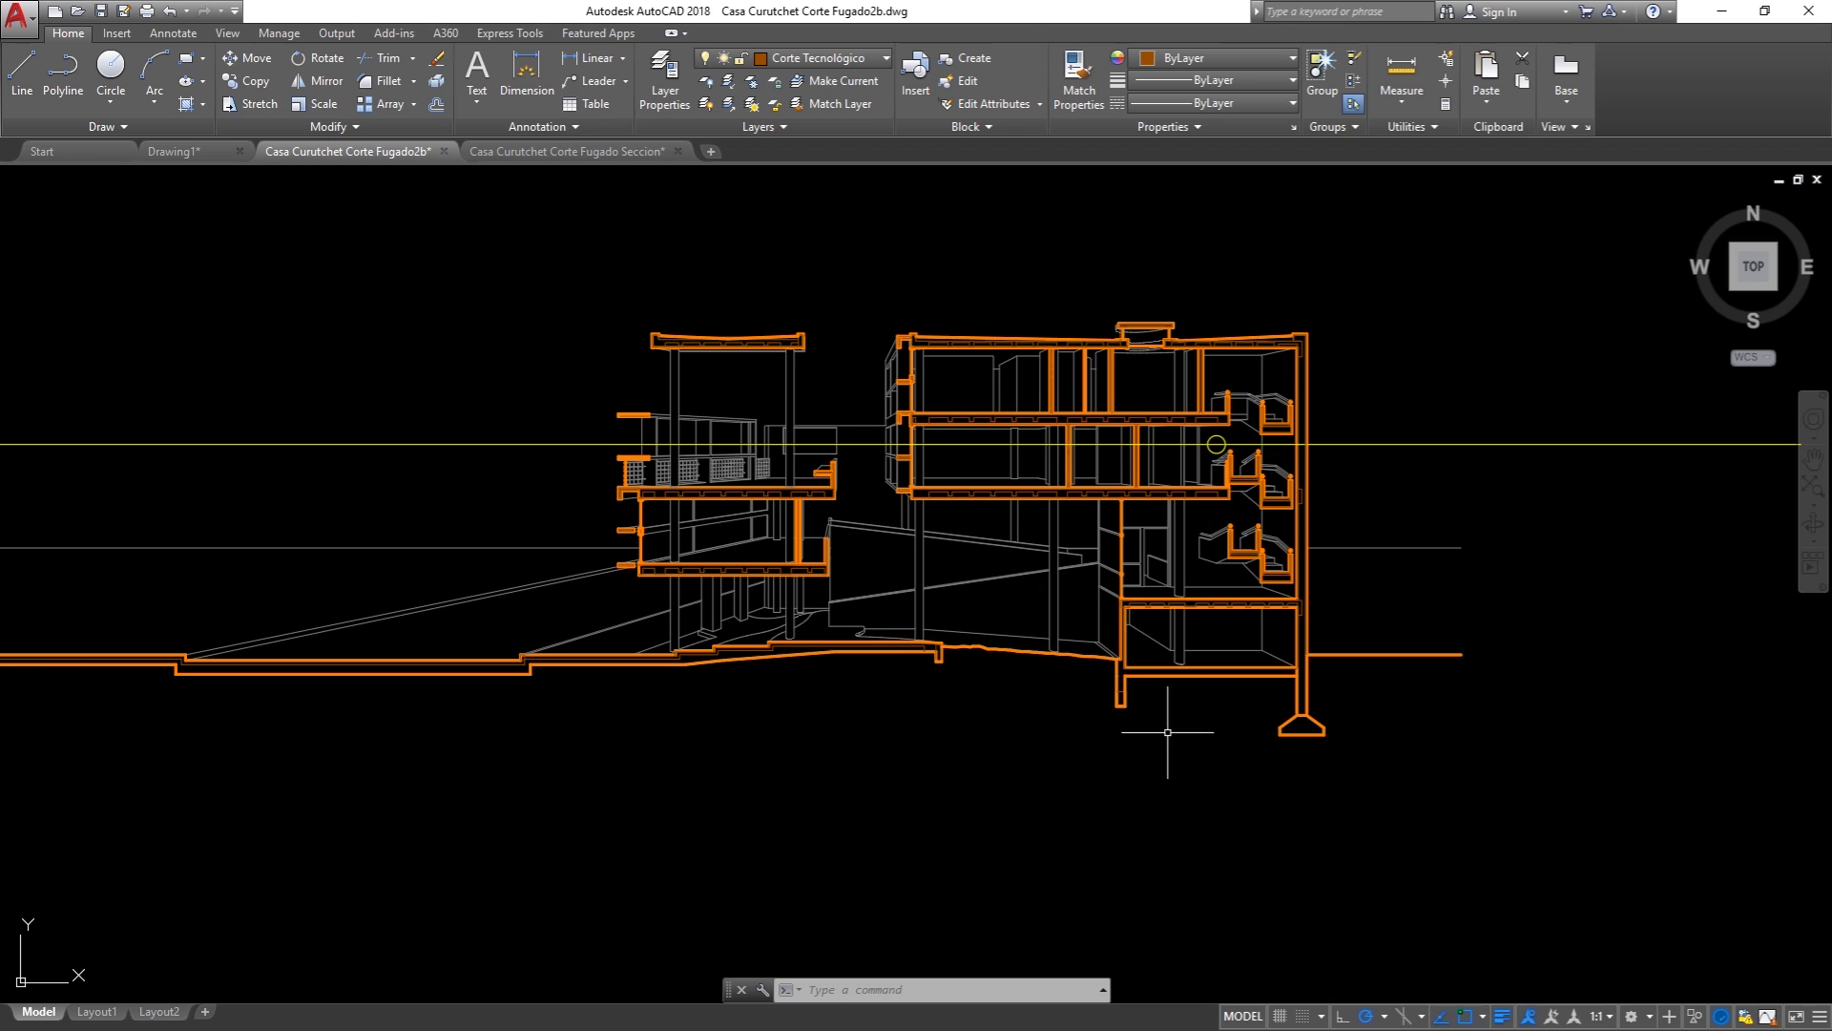
pyautogui.scroll(4, 918, 349)
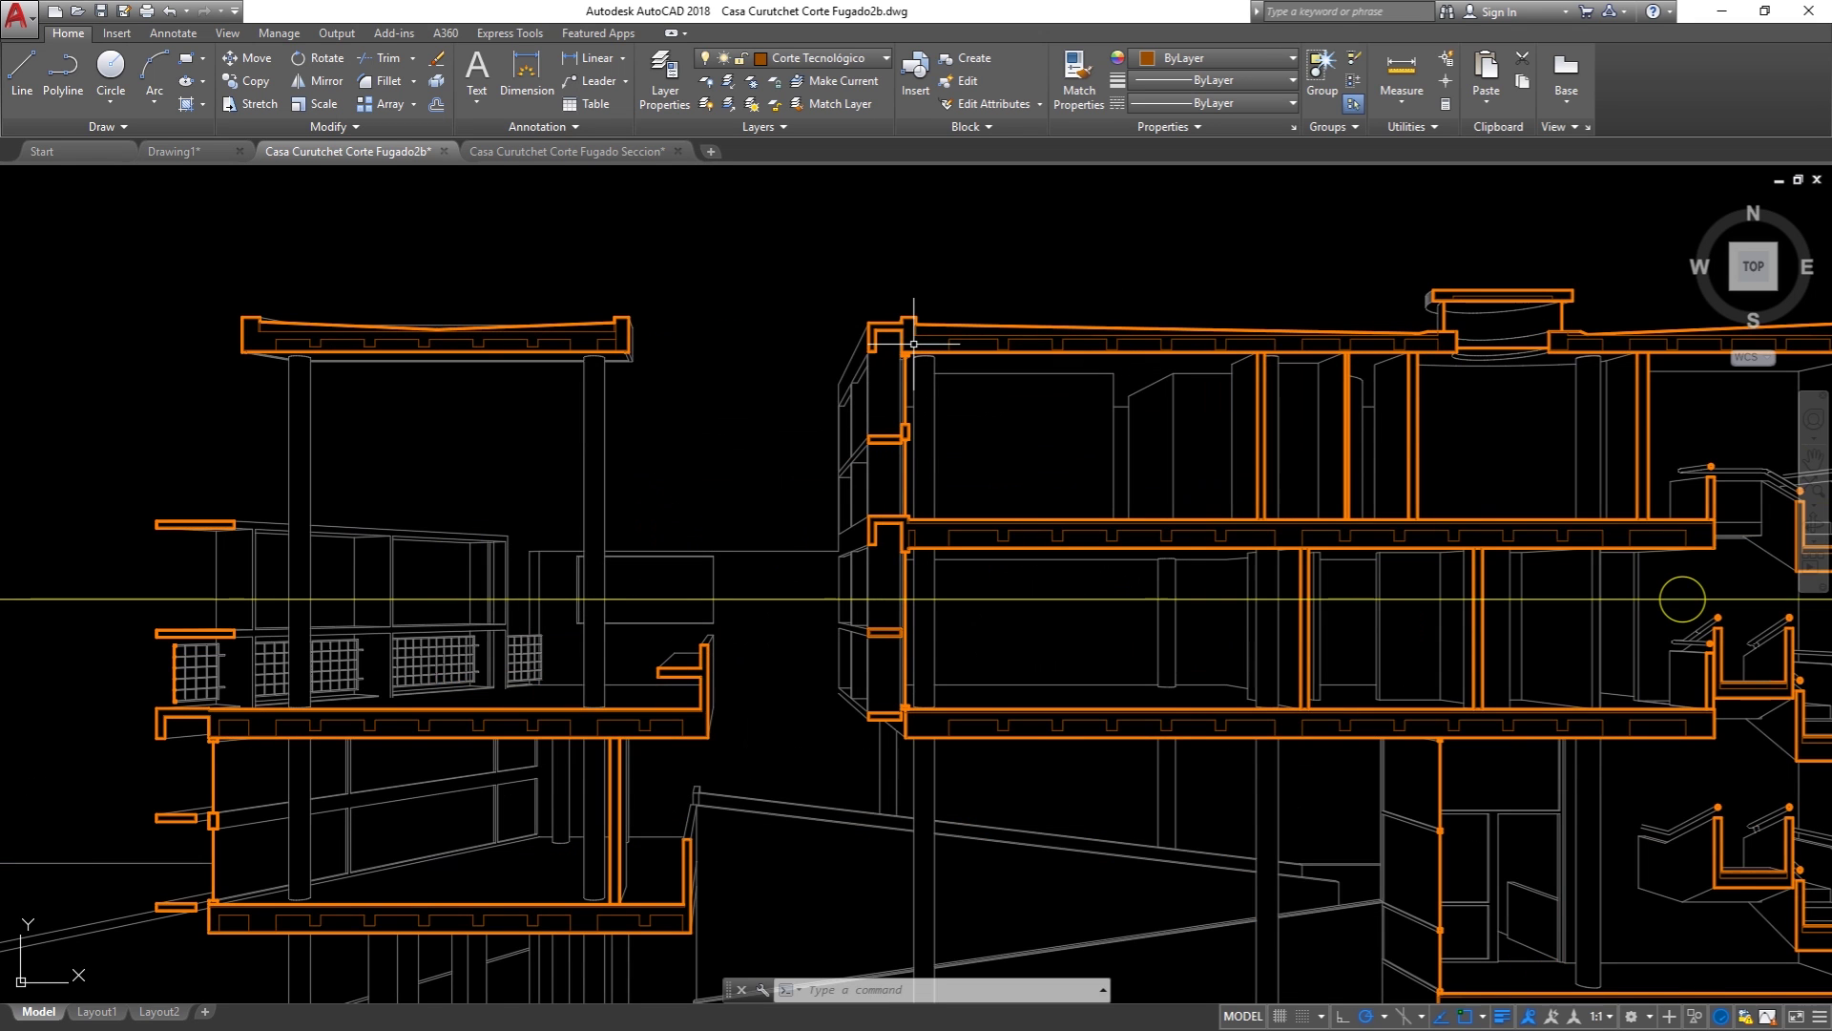
pyautogui.moveTo(1325, 458); pyautogui.dragTo(821, 535, button='middle')
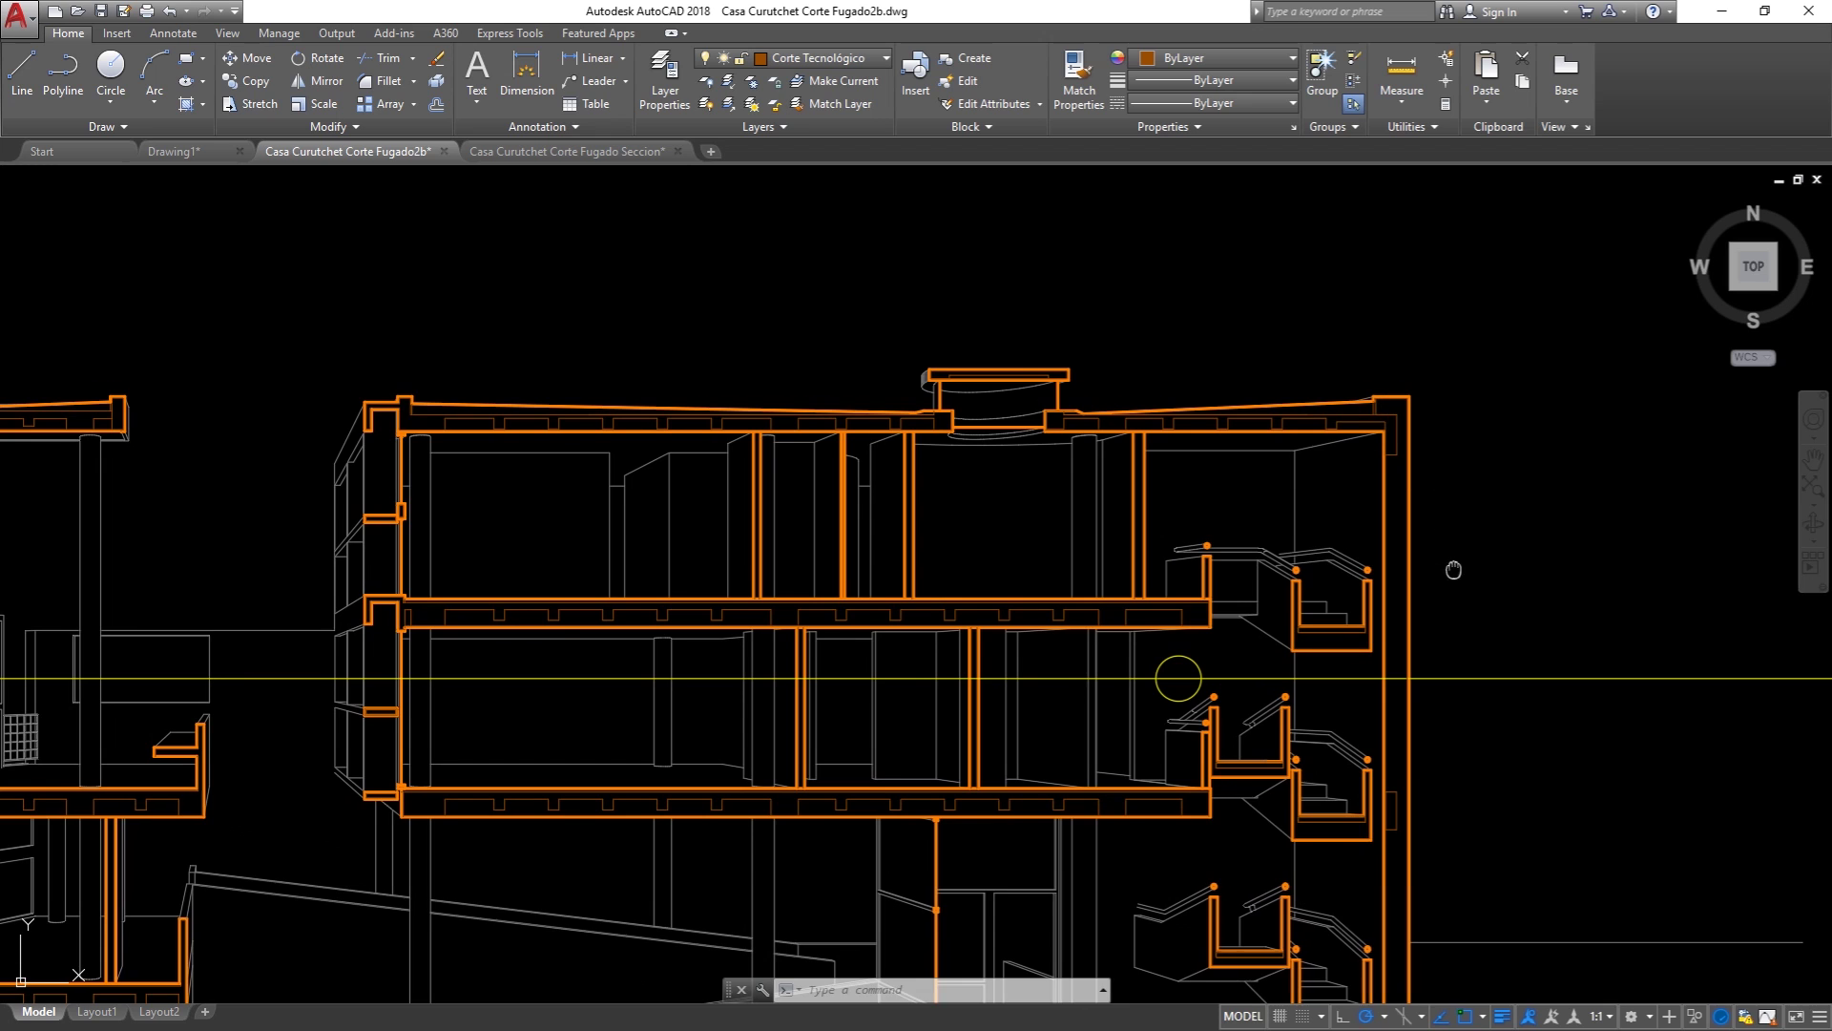
pyautogui.moveTo(1453, 569)
pyautogui.mouseDown(button='middle')
pyautogui.moveTo(1440, 306)
pyautogui.moveTo(1480, 271)
pyautogui.mouseUp(button='middle')
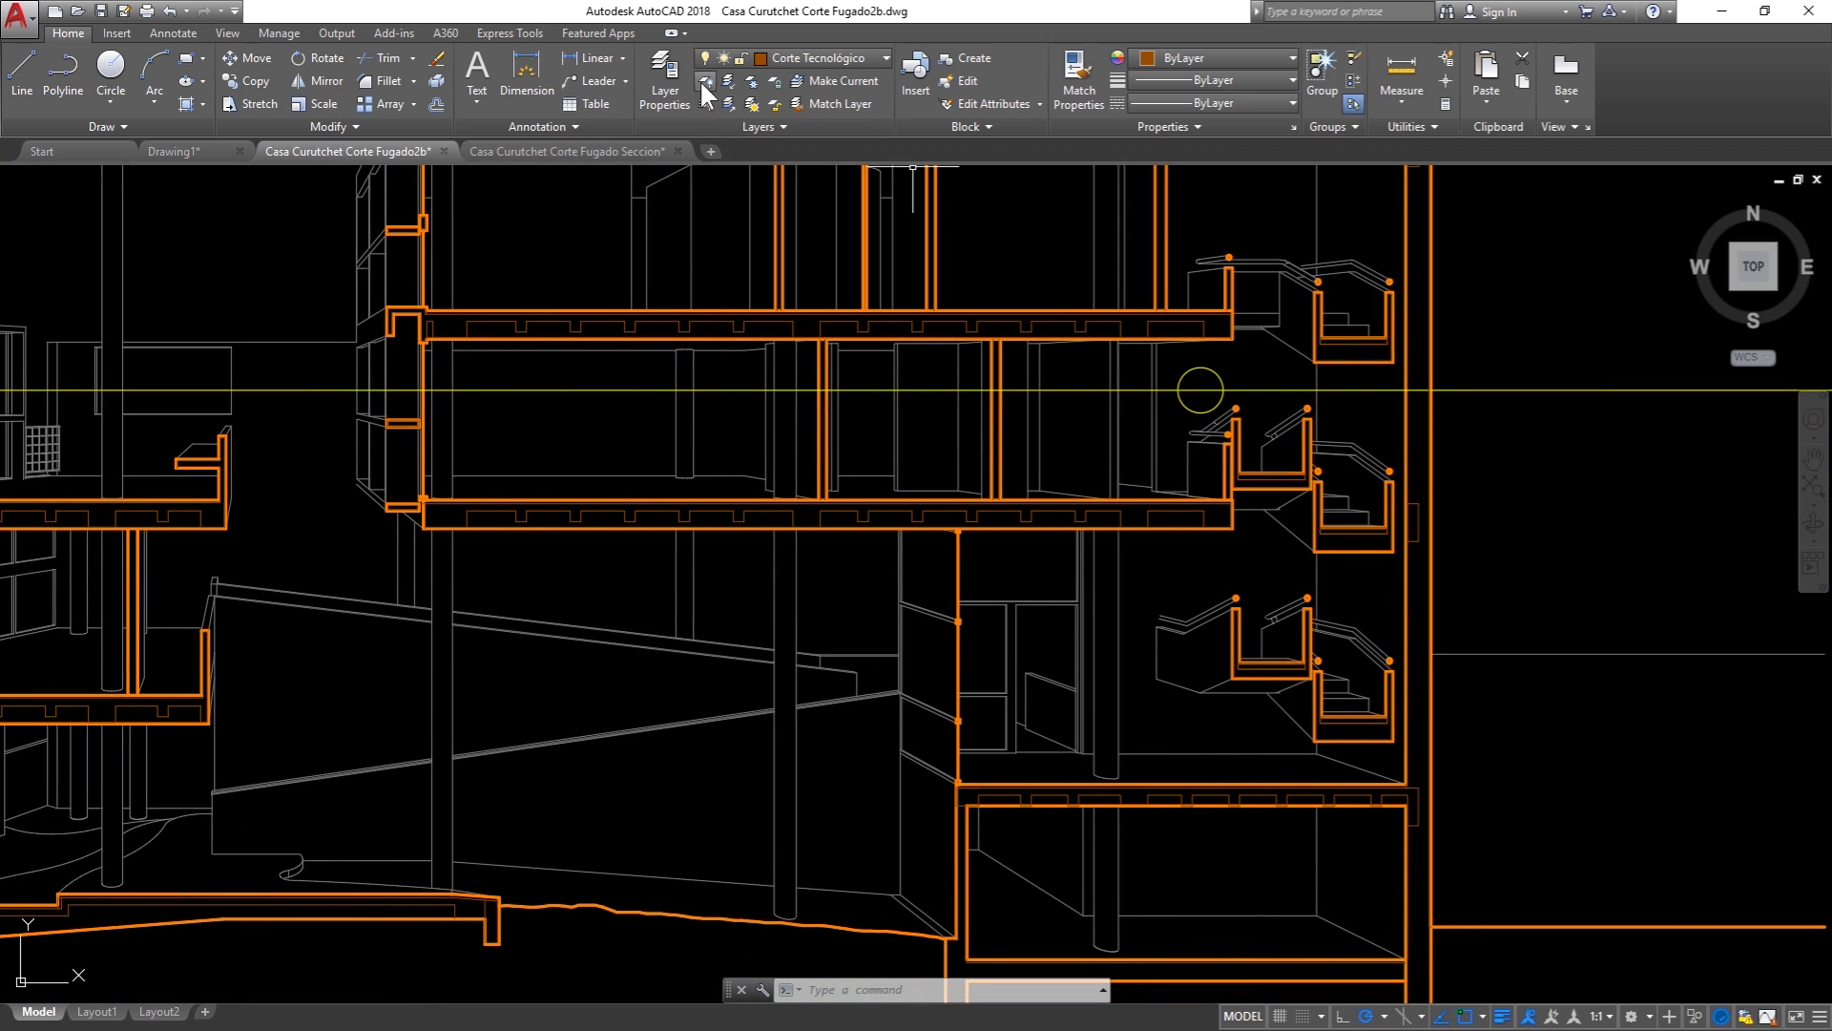
# Step: Create the new hatch layers, giving 'hatch lineas' a 0.00 mm lineweight
pyautogui.click(668, 66)
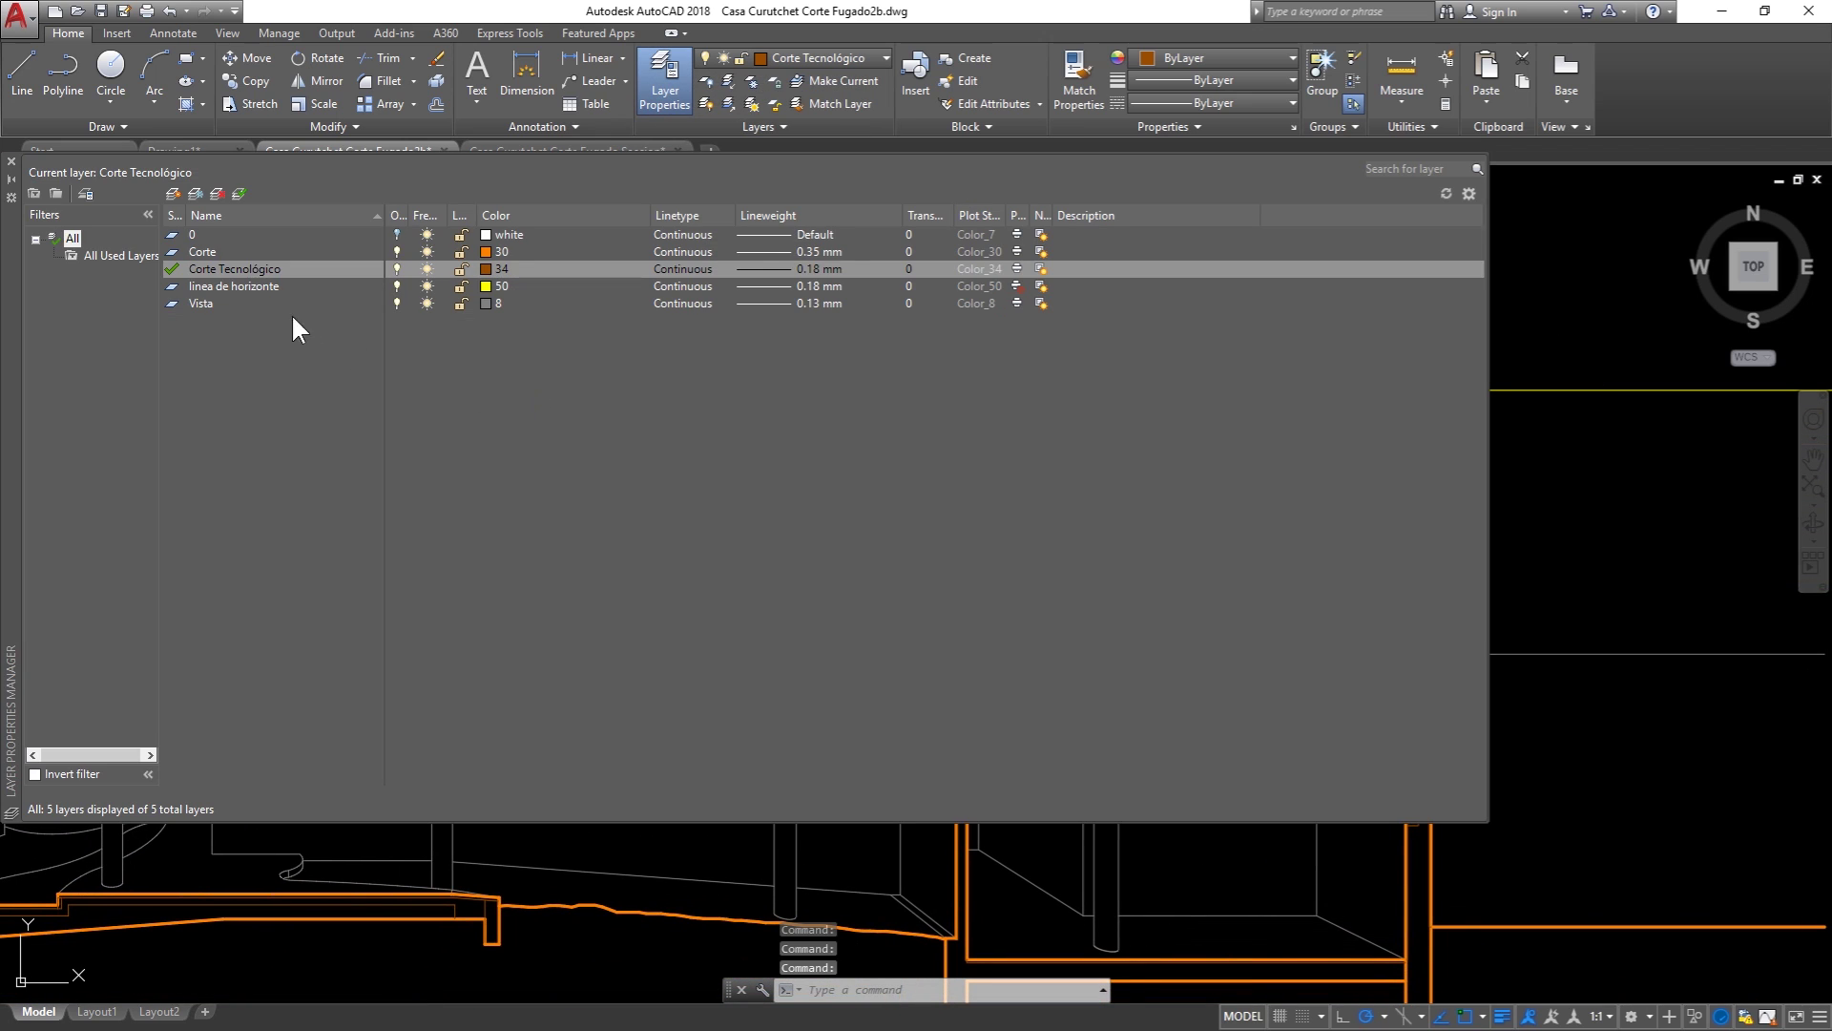
pyautogui.click(174, 193)
pyautogui.write('Hatch sólido estructura')
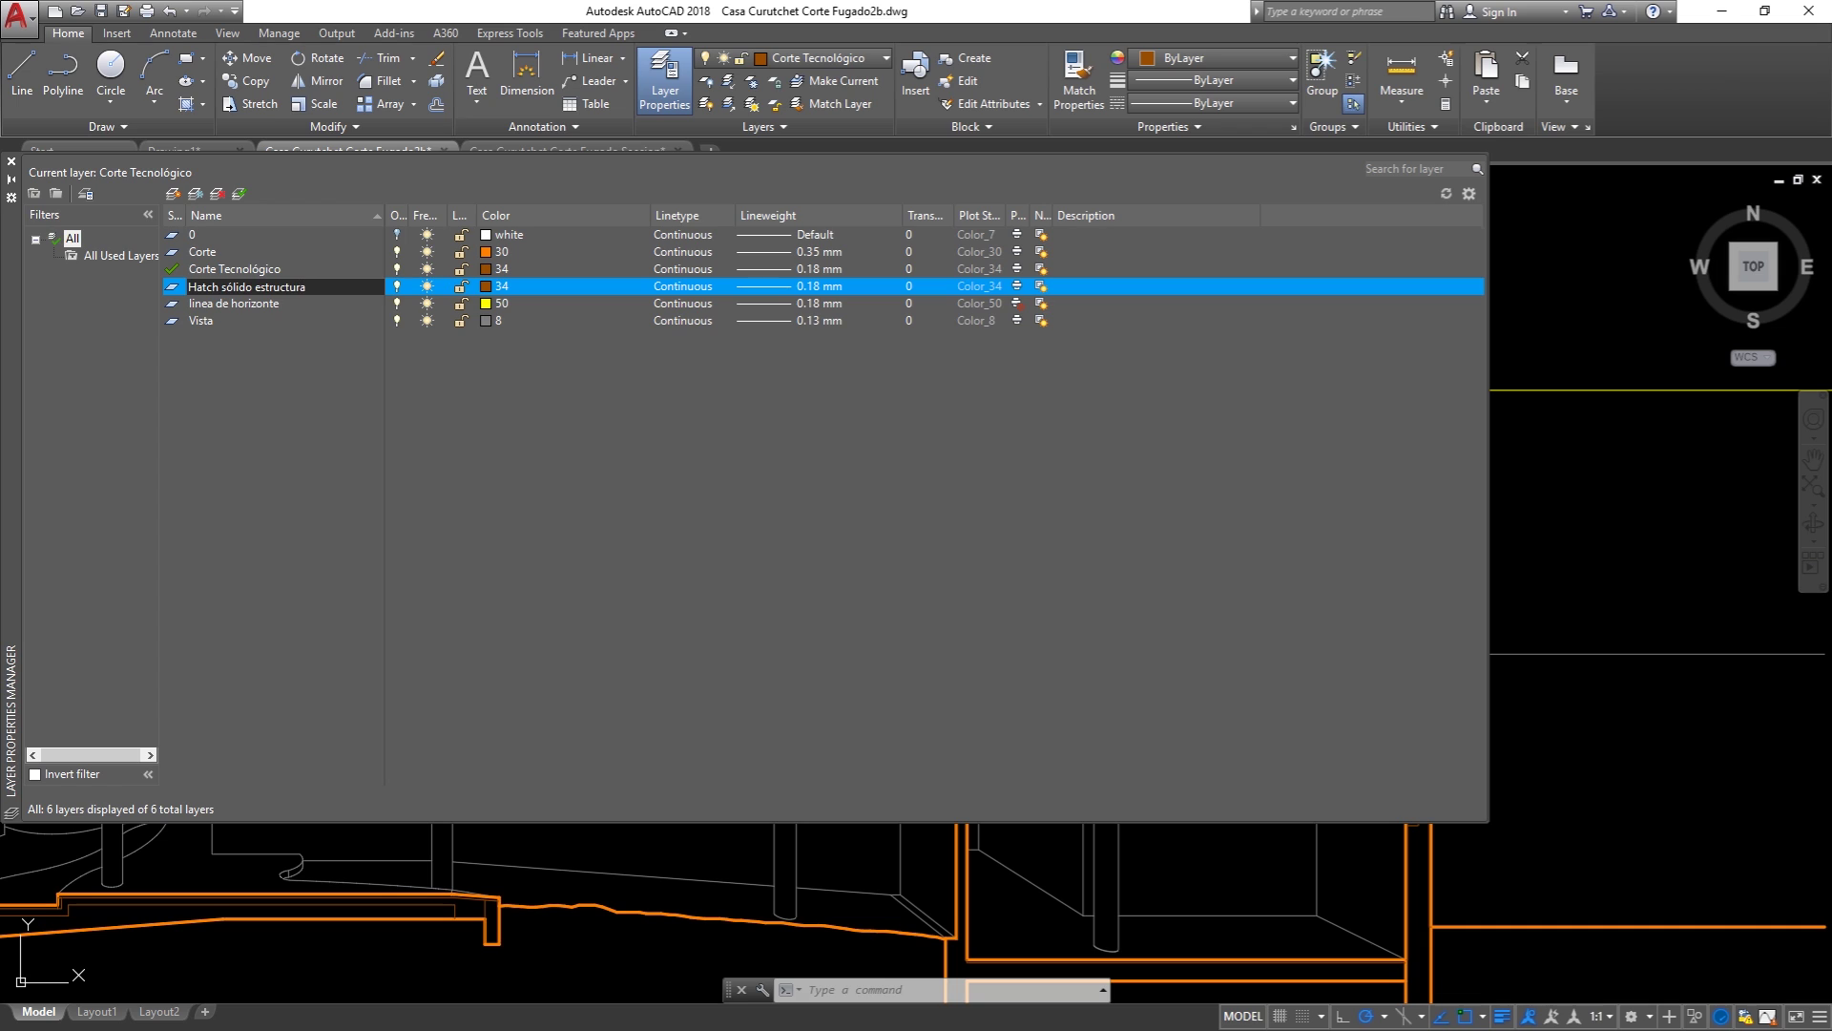
pyautogui.hotkey('alt', 'n')
pyautogui.write('hatch solido contrapiso')
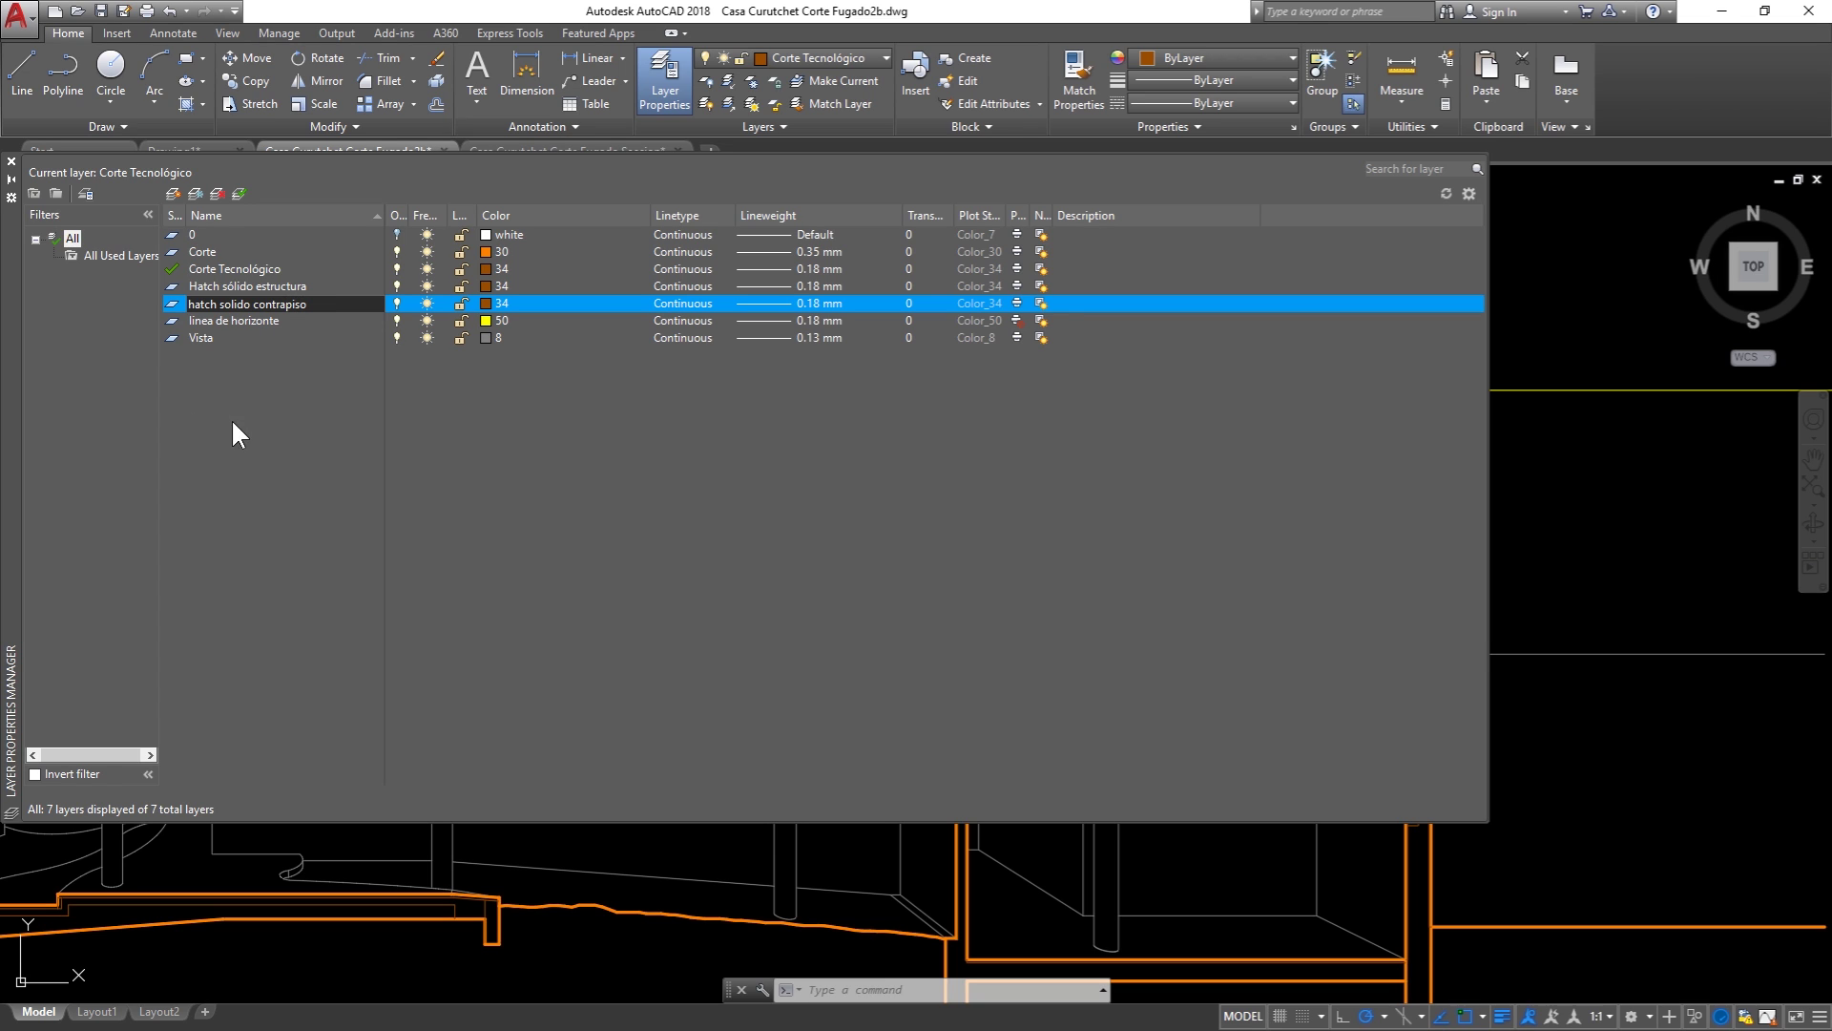
pyautogui.hotkey('alt', 'n')
pyautogui.write('hatch solido mamposteria')
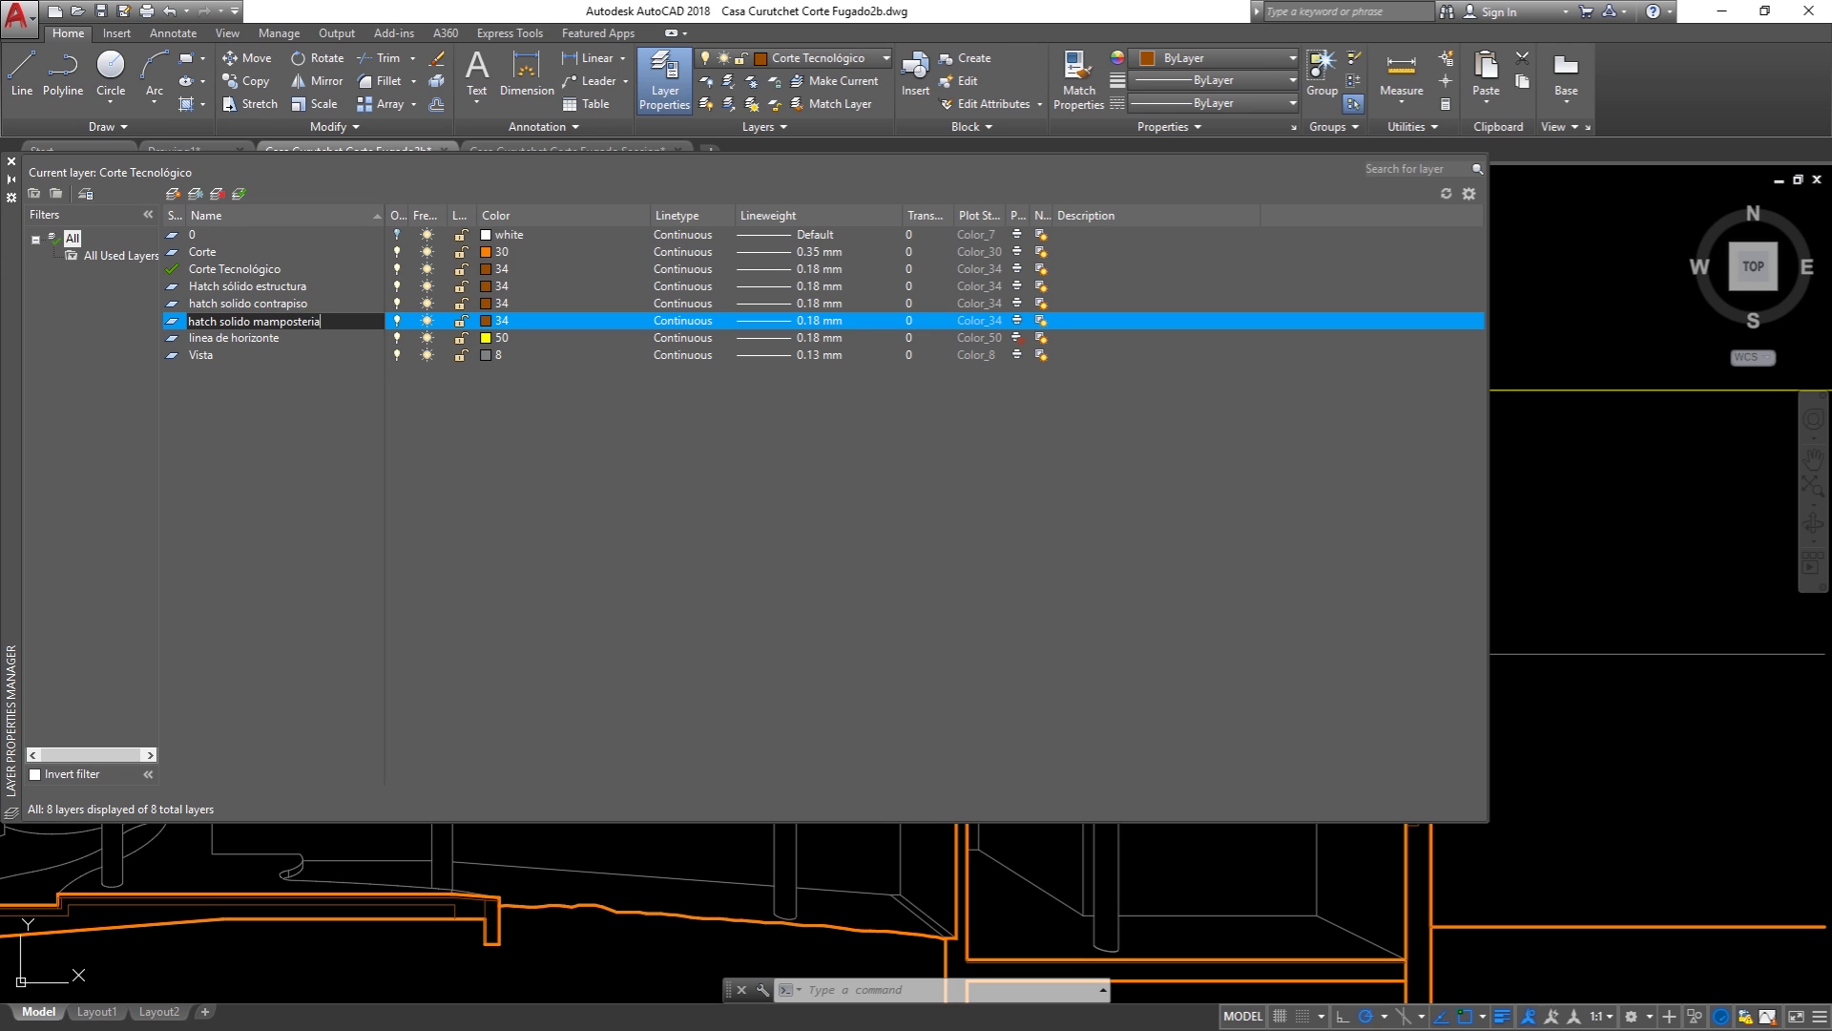
pyautogui.press('Return')
pyautogui.moveTo(11, 229); pyautogui.dragTo(95, 289)
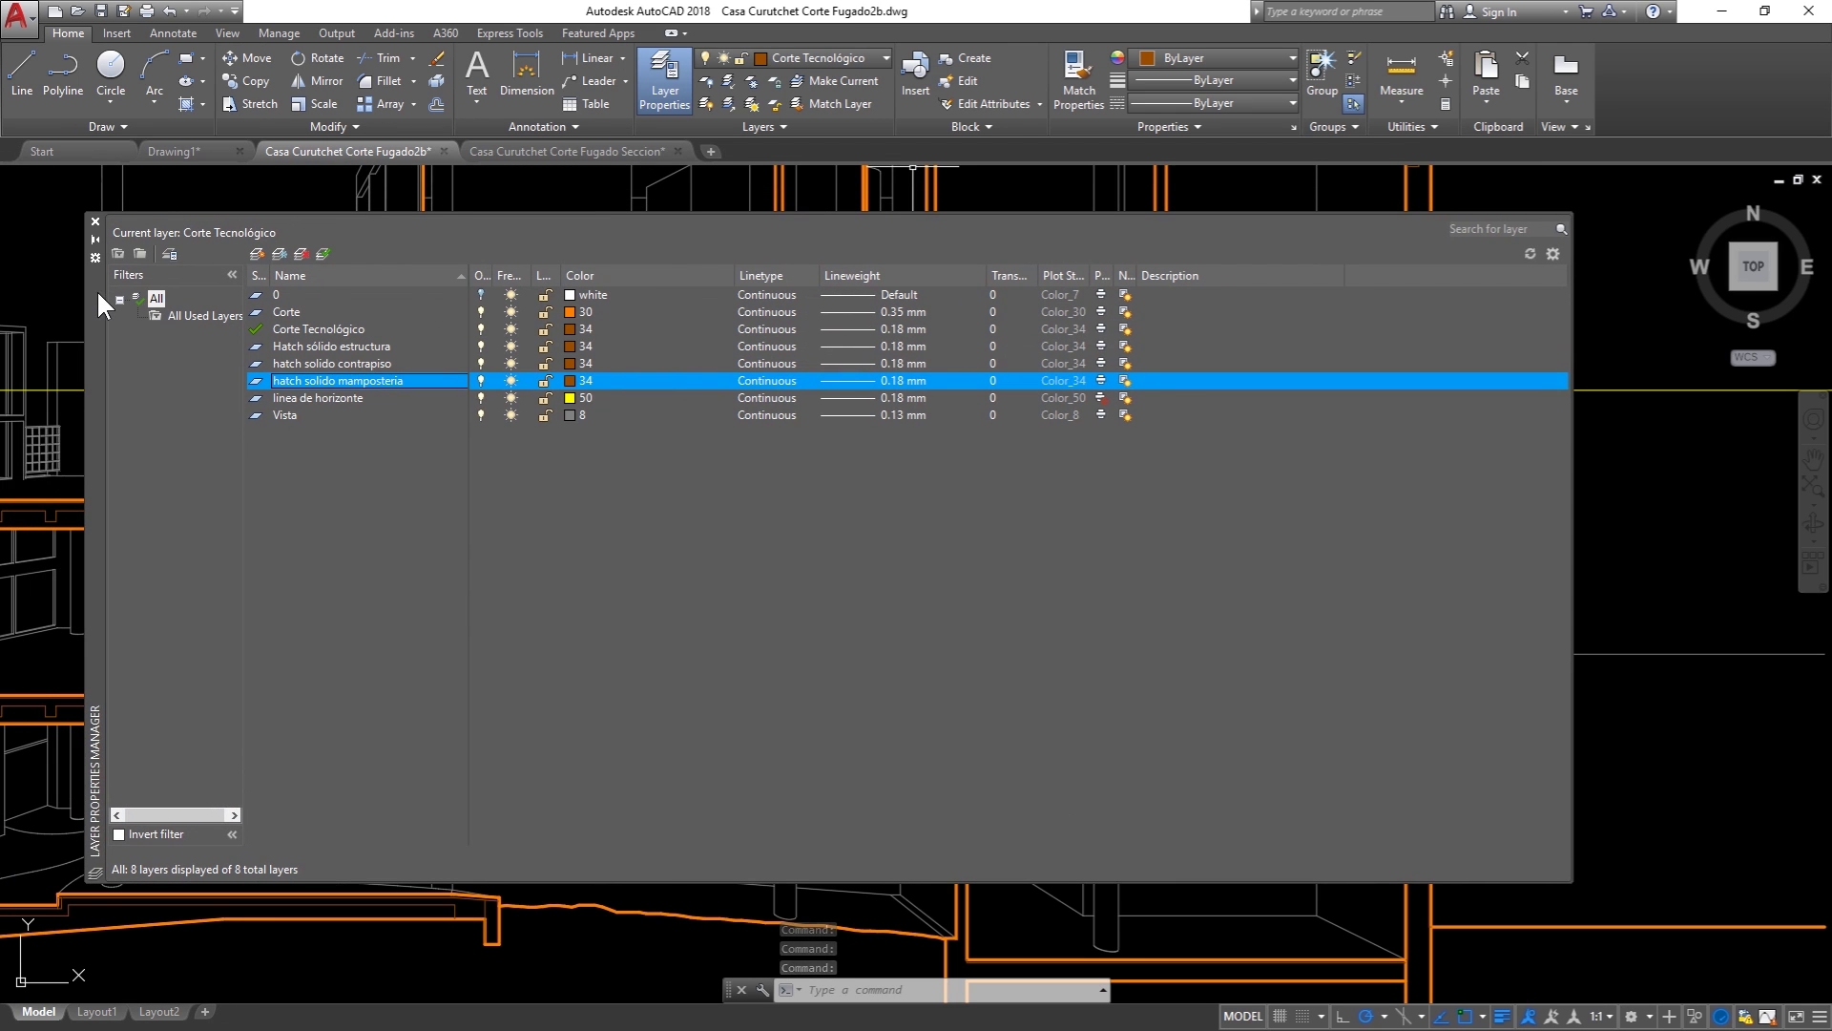
pyautogui.hotkey('alt', 'n')
pyautogui.write('hatch linea')
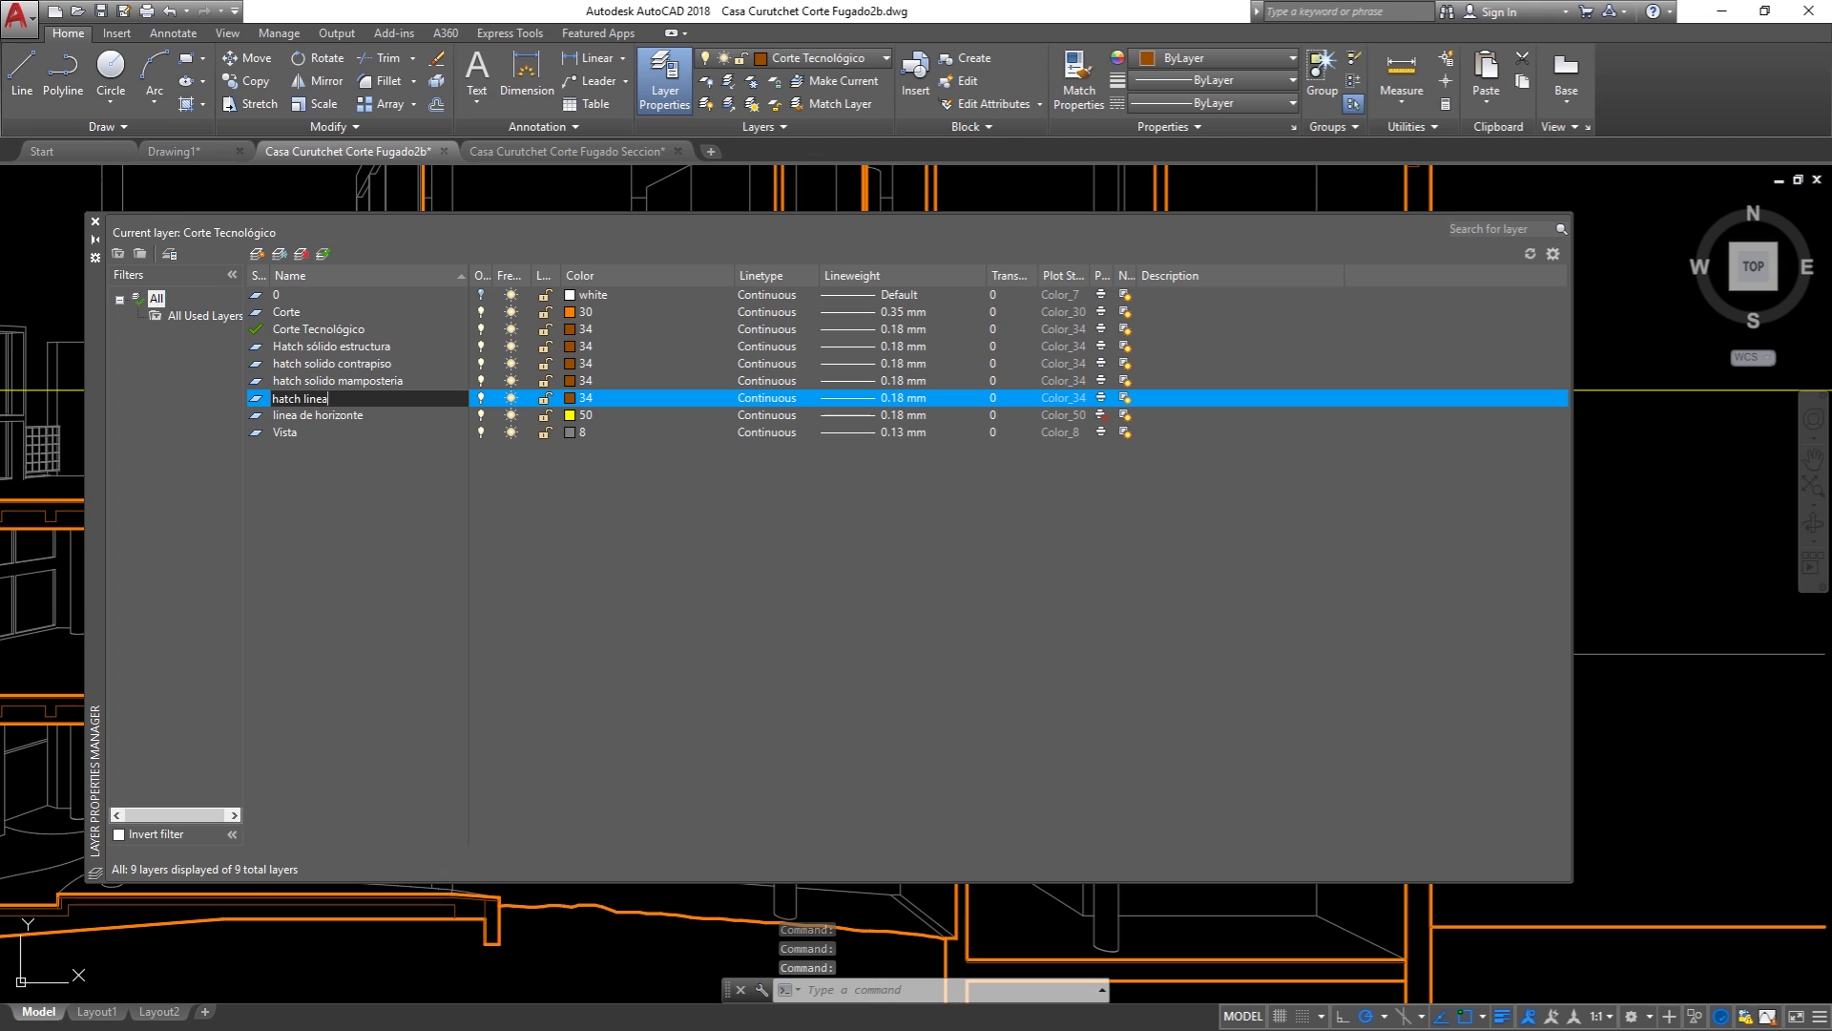
pyautogui.write('s')
pyautogui.press('Return')
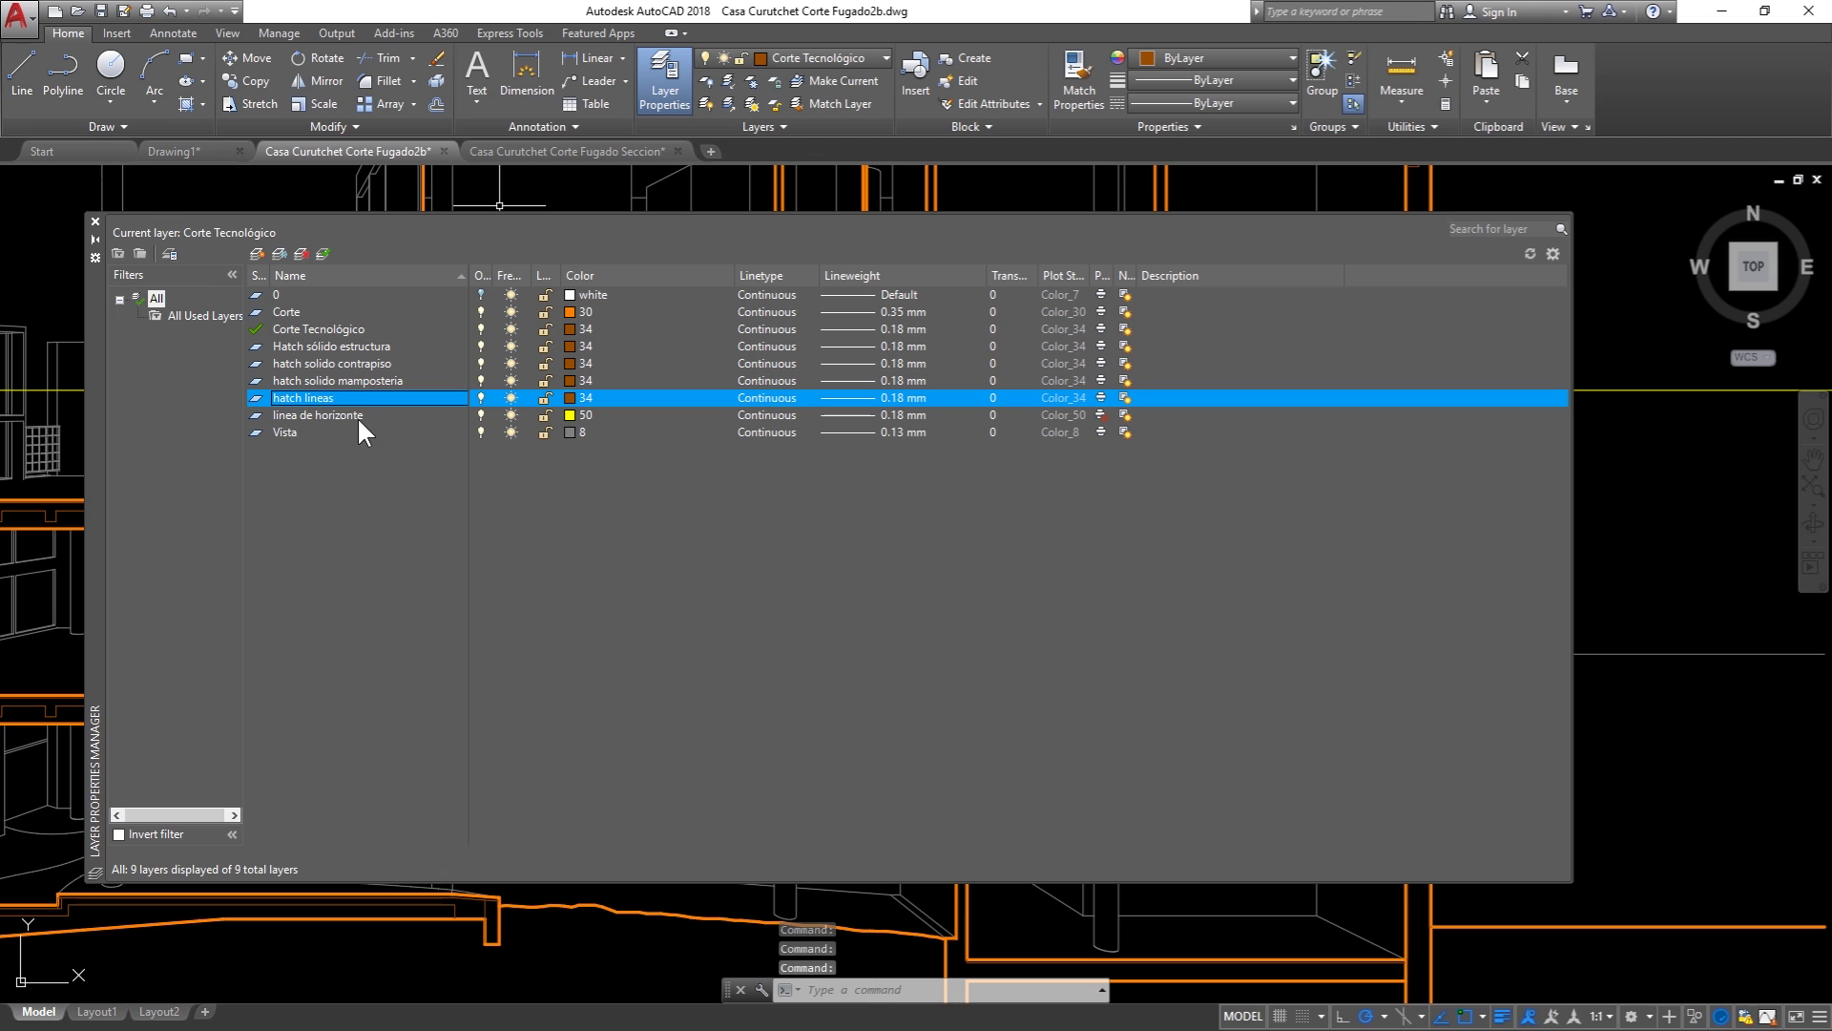
pyautogui.click(891, 397)
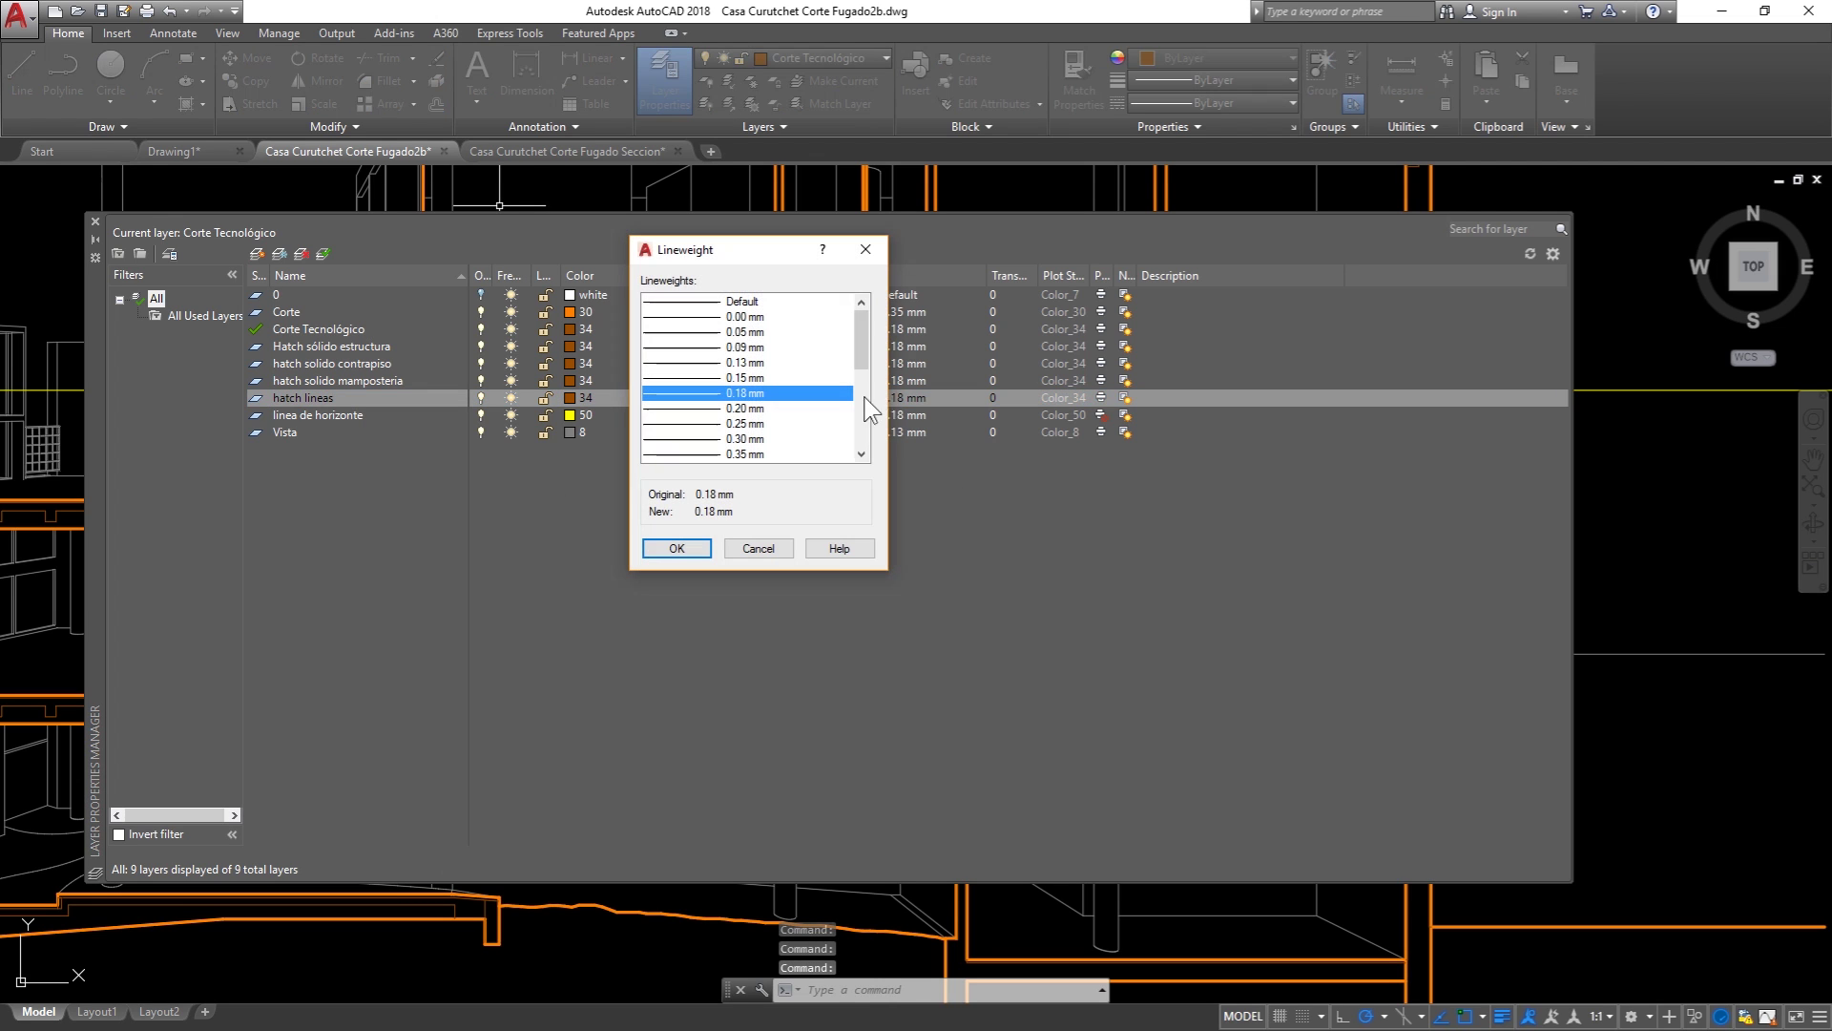
pyautogui.doubleClick(709, 318)
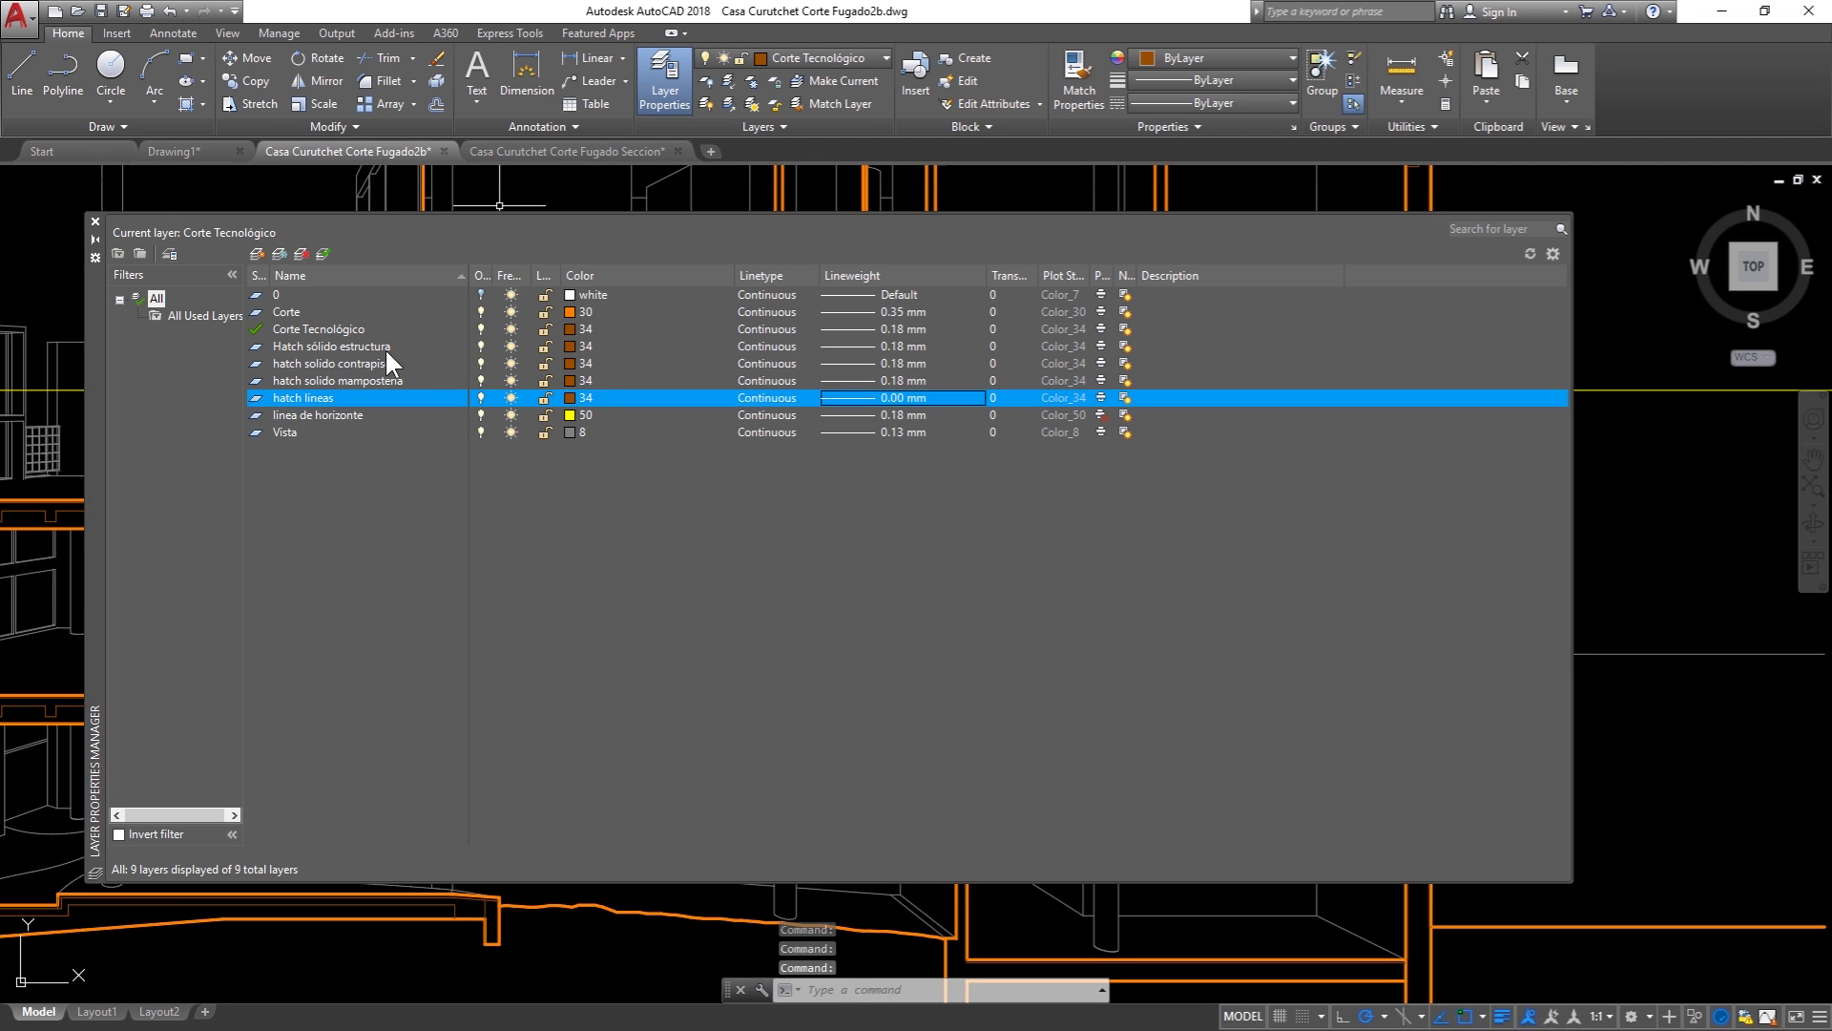
# Step: Set Hatch sólido estructura to near-black True Color 11,9,12
pyautogui.click(570, 346)
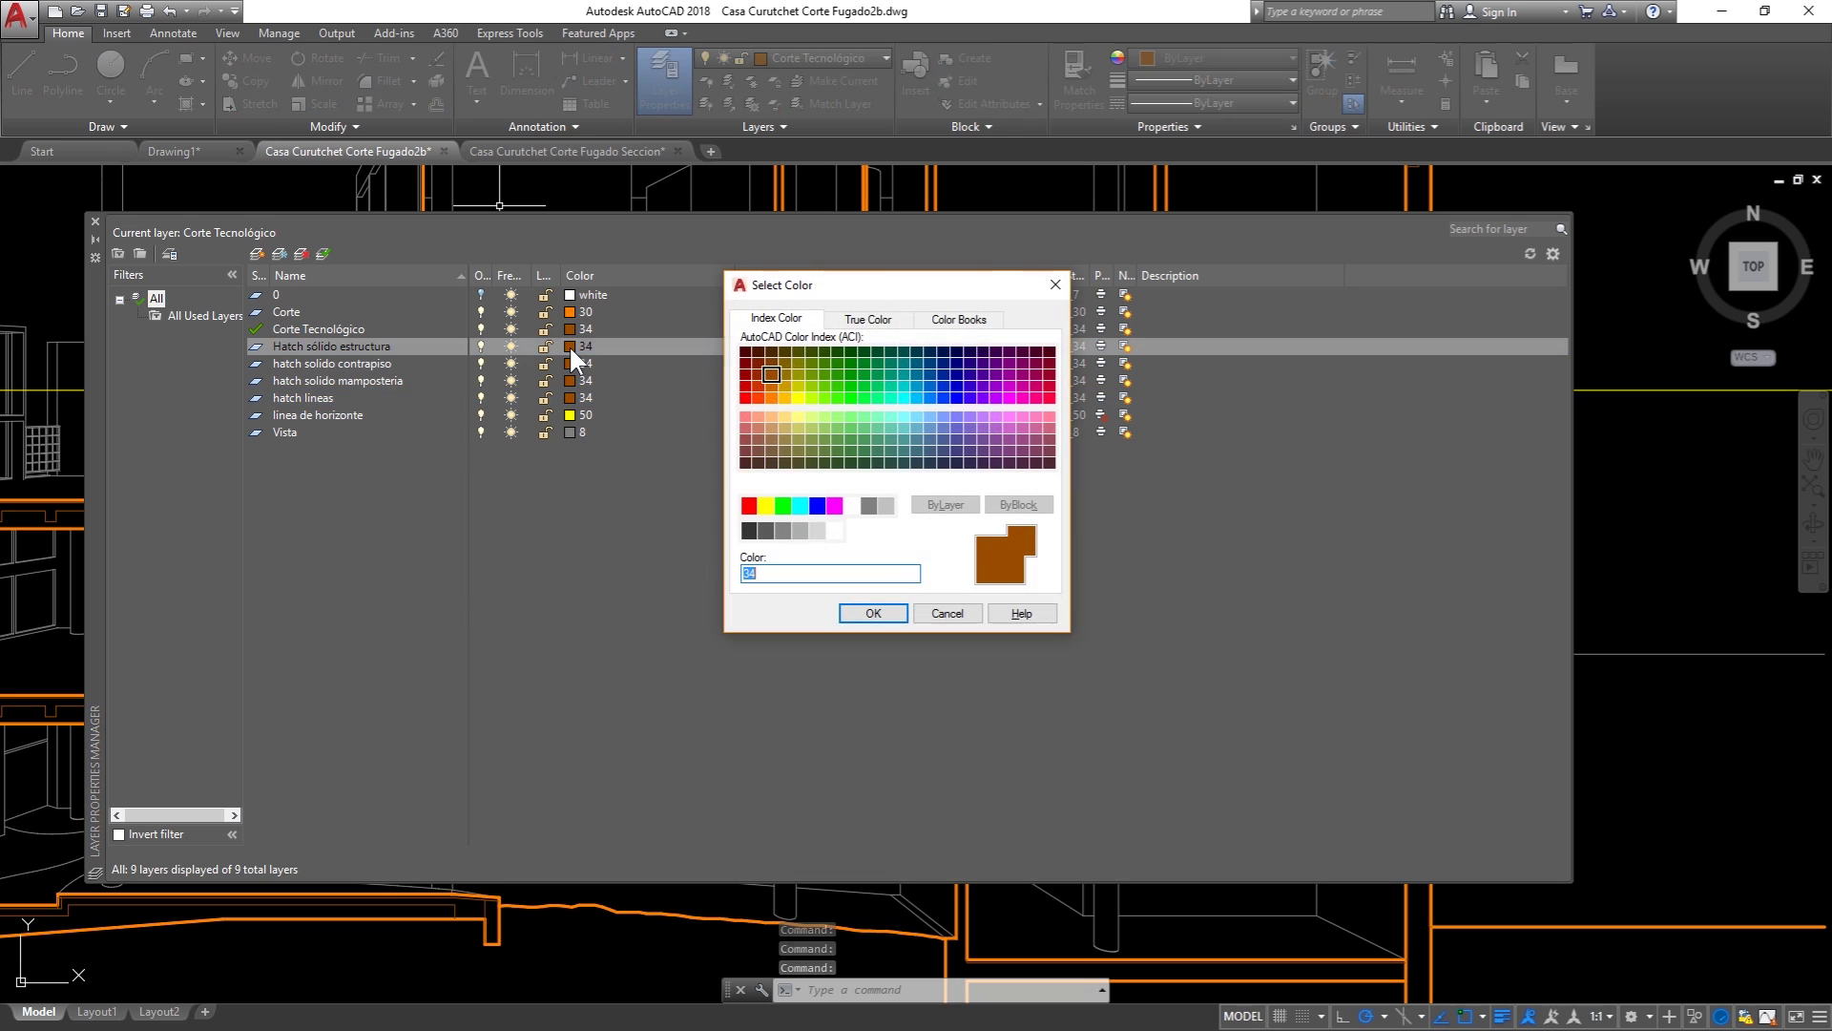
pyautogui.click(860, 319)
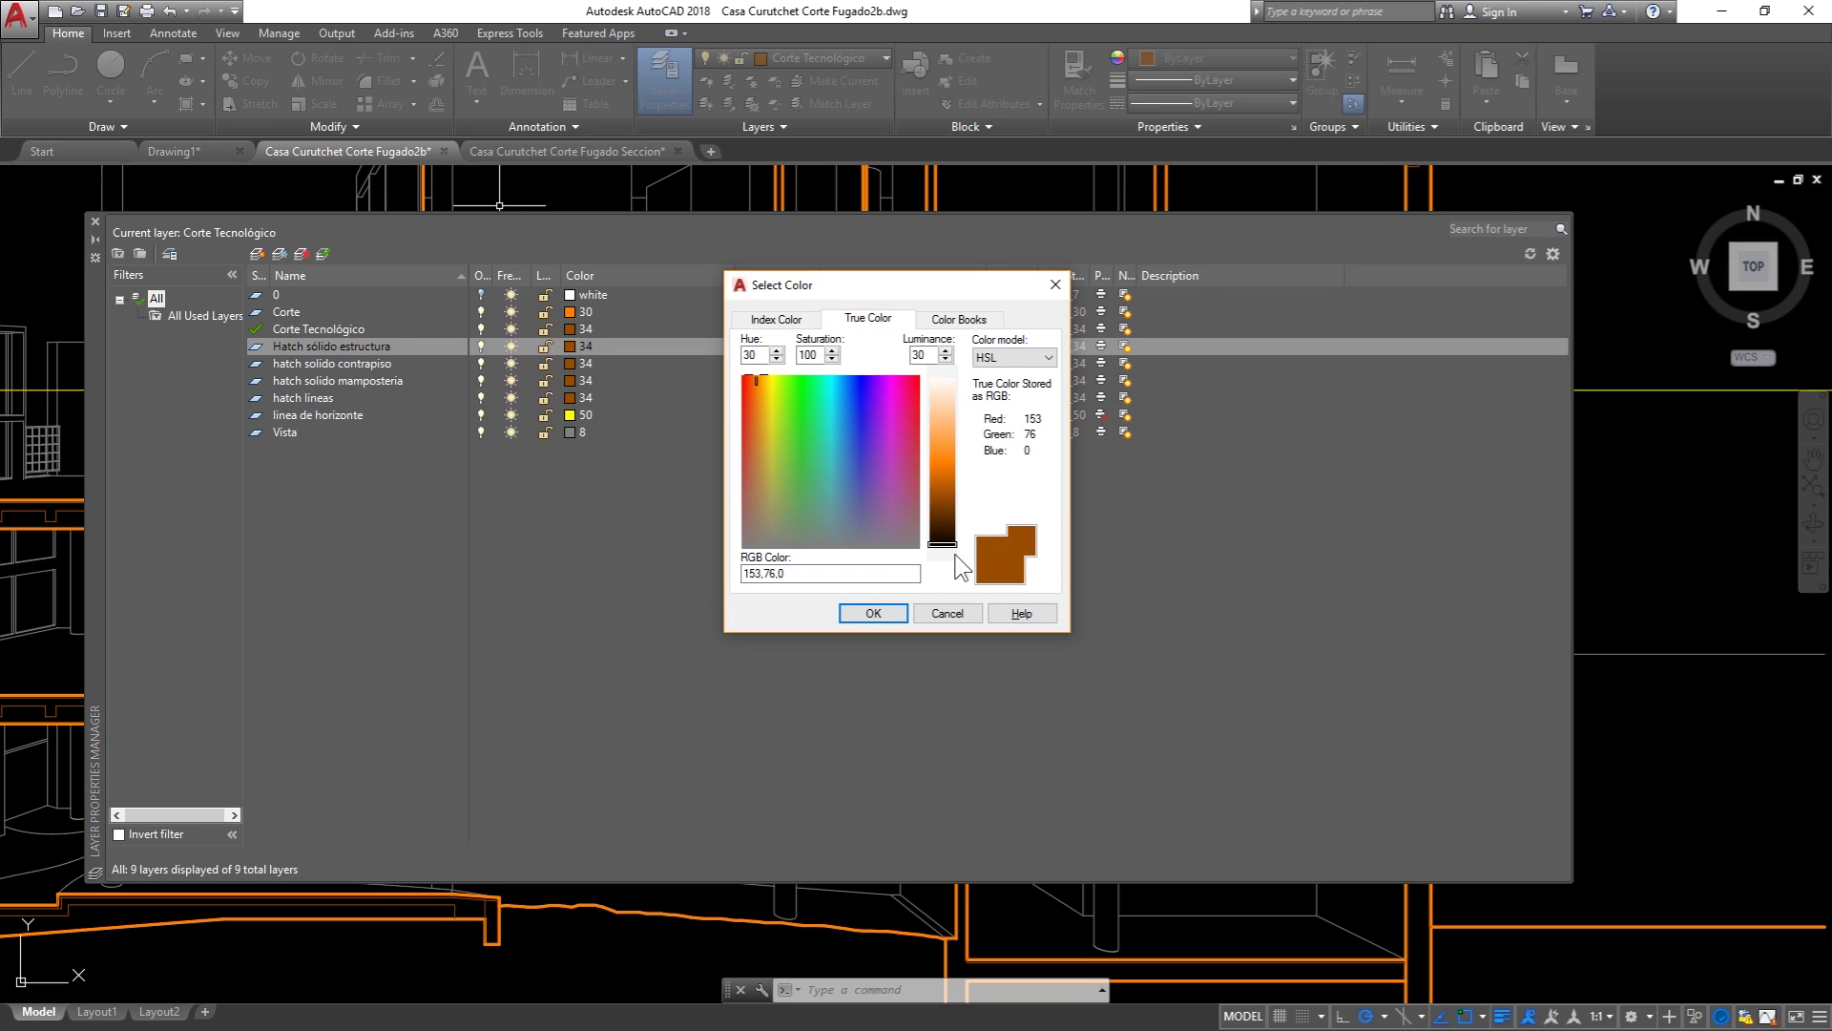
pyautogui.click(879, 524)
pyautogui.moveTo(942, 495); pyautogui.dragTo(947, 551)
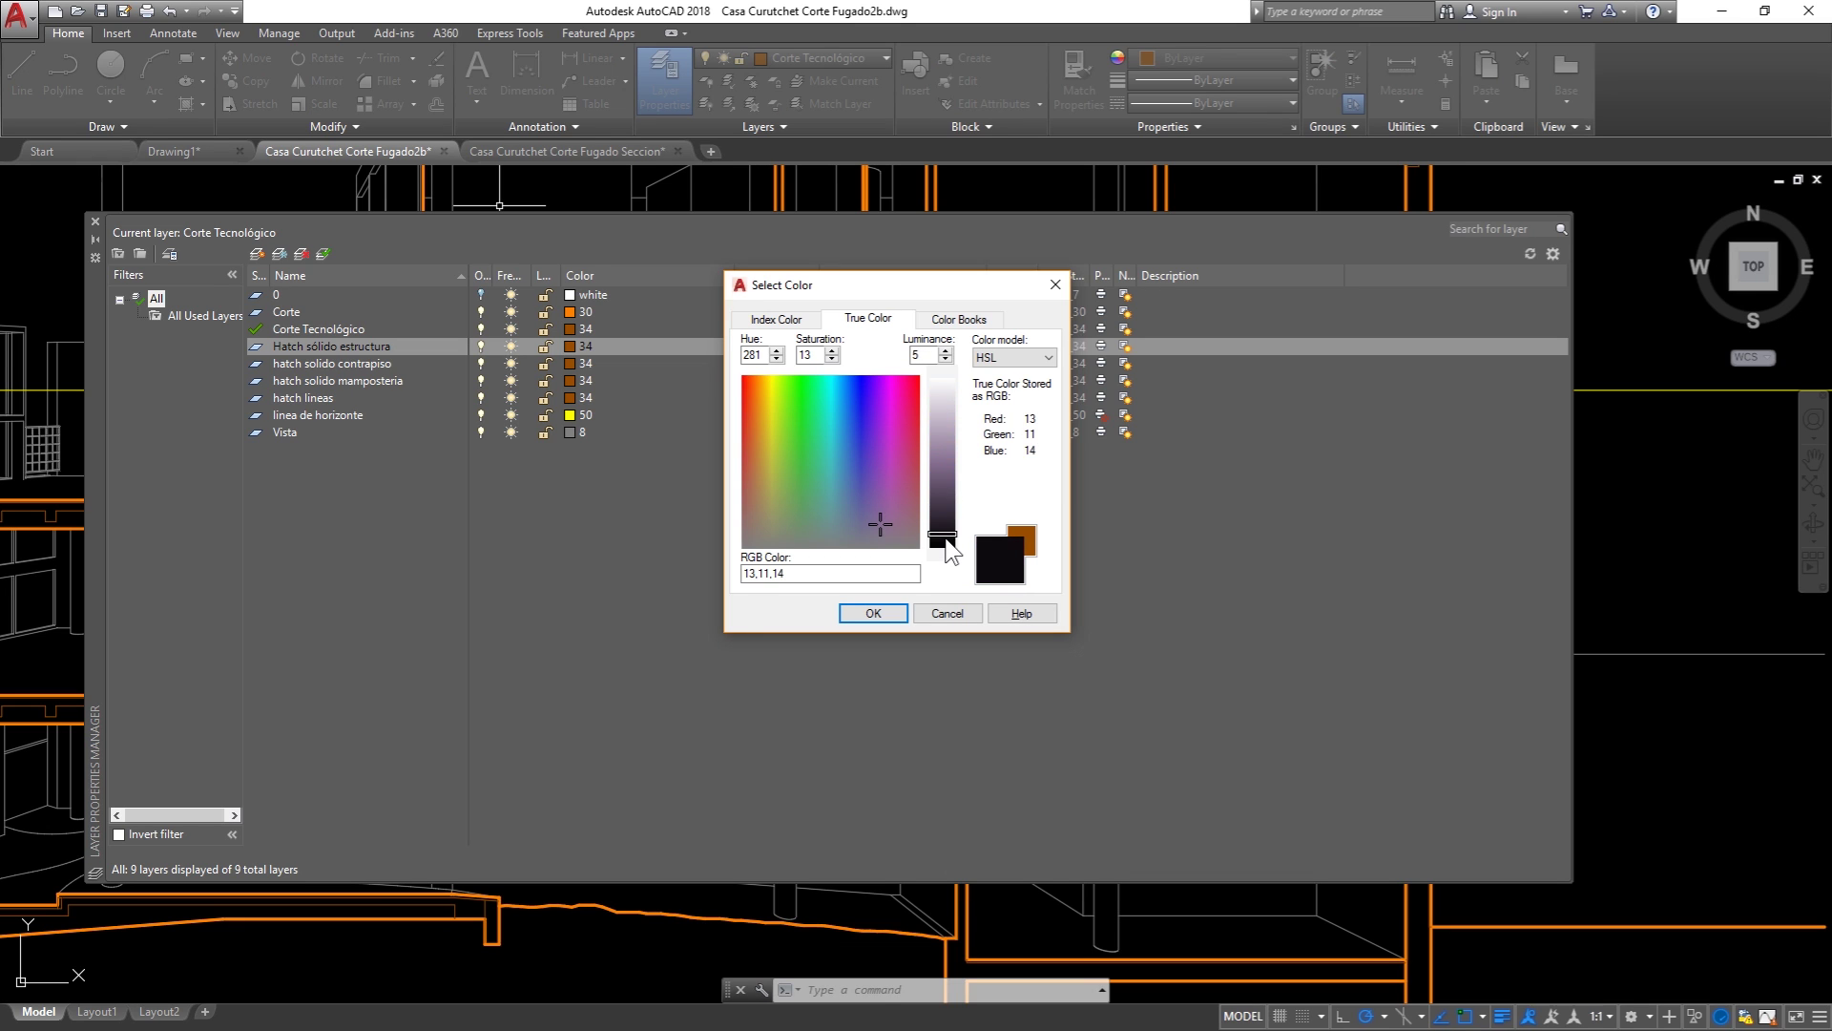
pyautogui.click(873, 612)
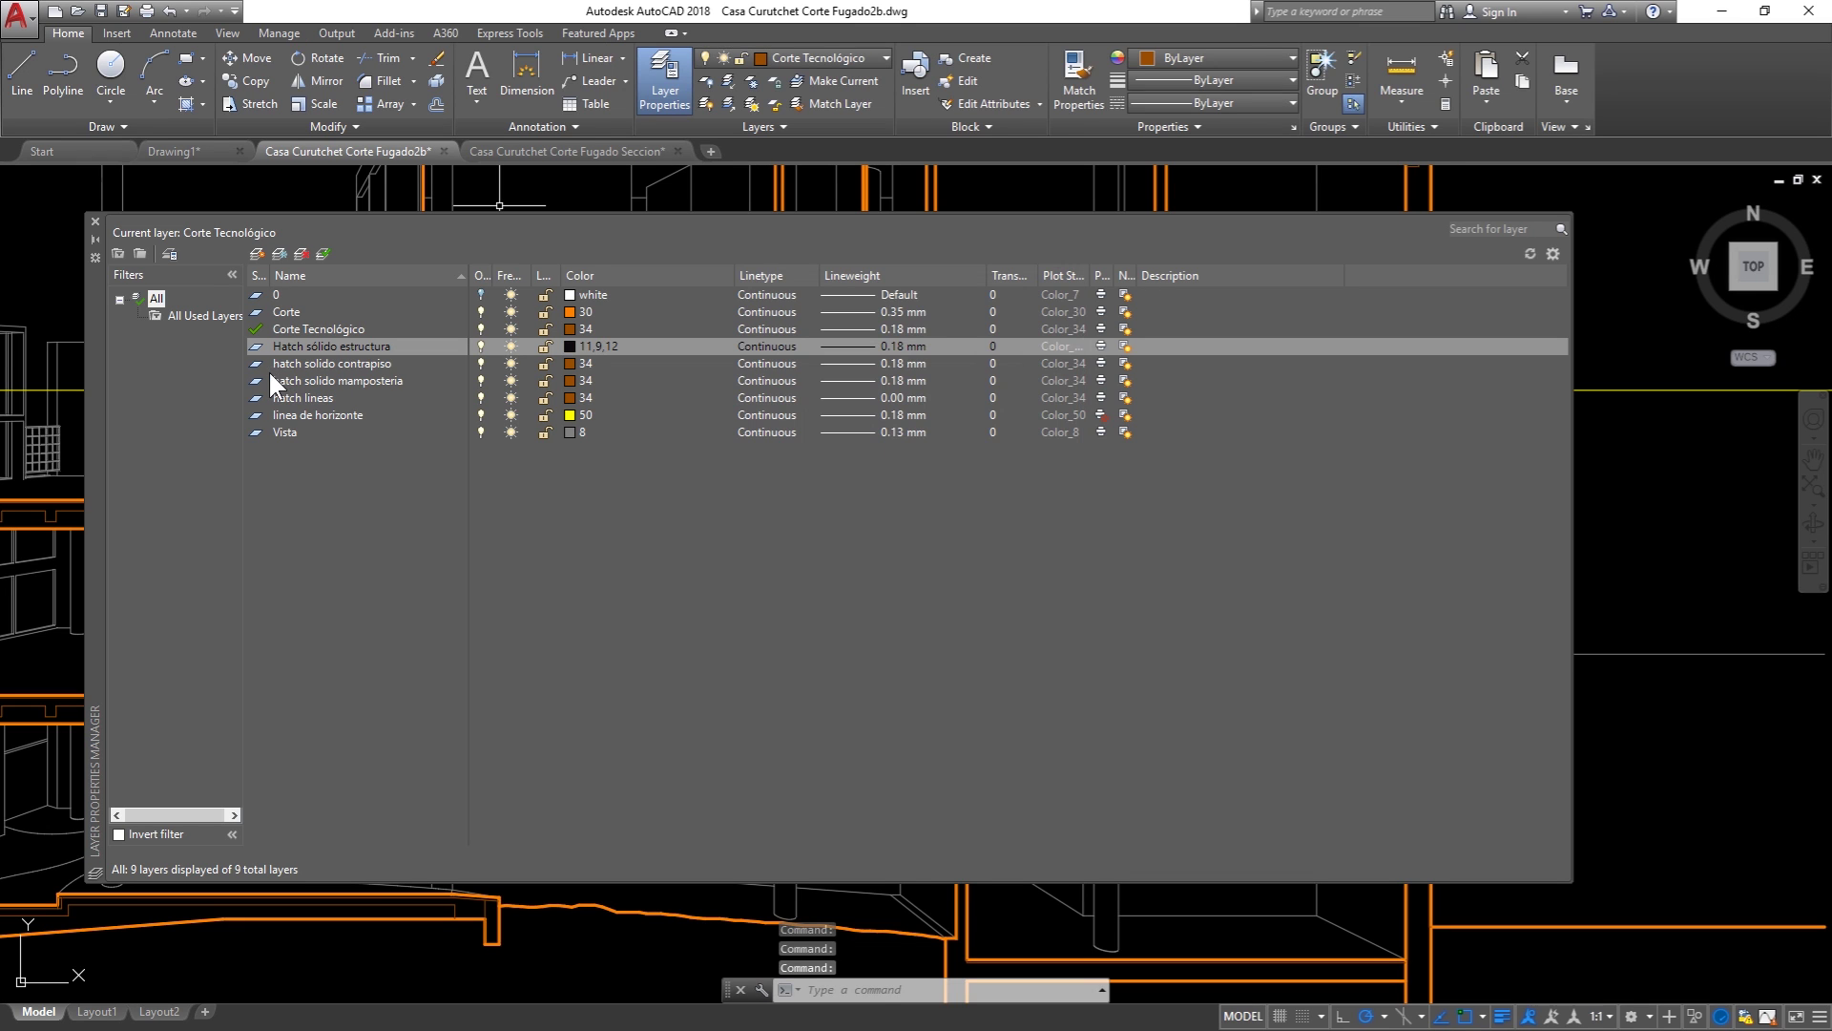
# Step: Set the hatch solido mamposteria layer to True Color 104,80,91
pyautogui.click(569, 377)
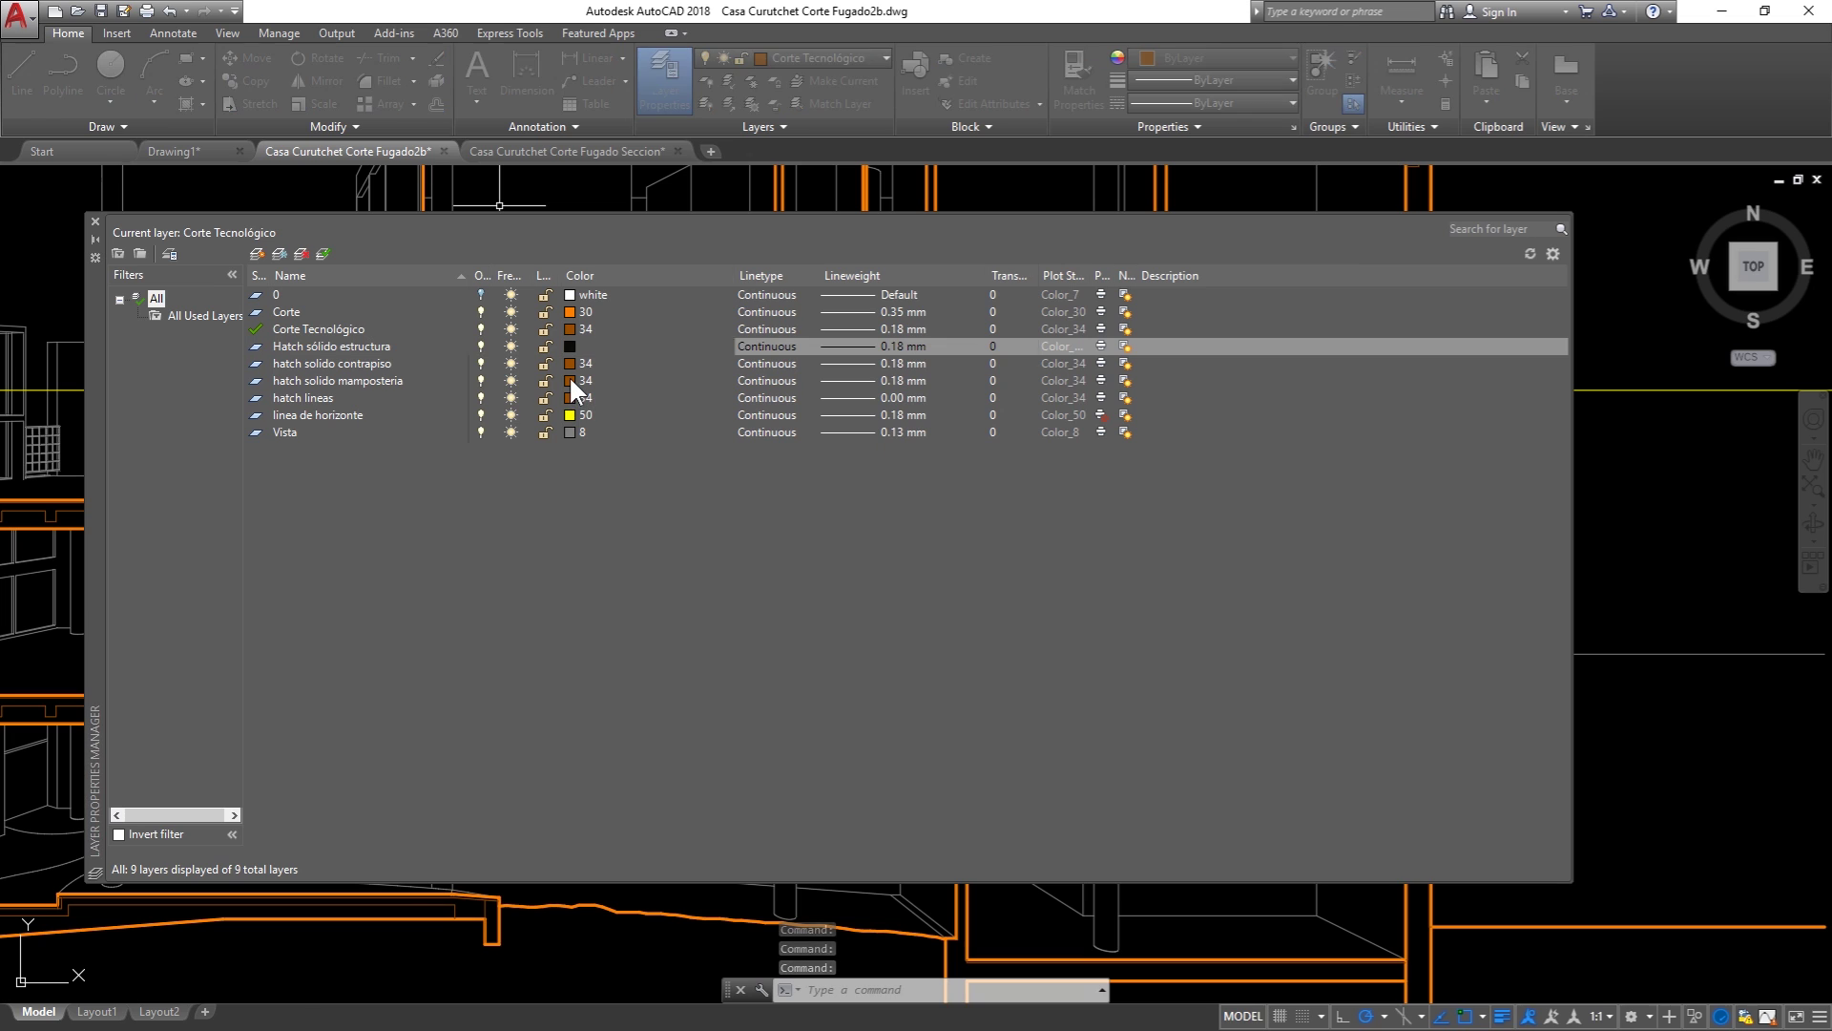
pyautogui.click(868, 318)
pyautogui.click(904, 524)
pyautogui.click(943, 514)
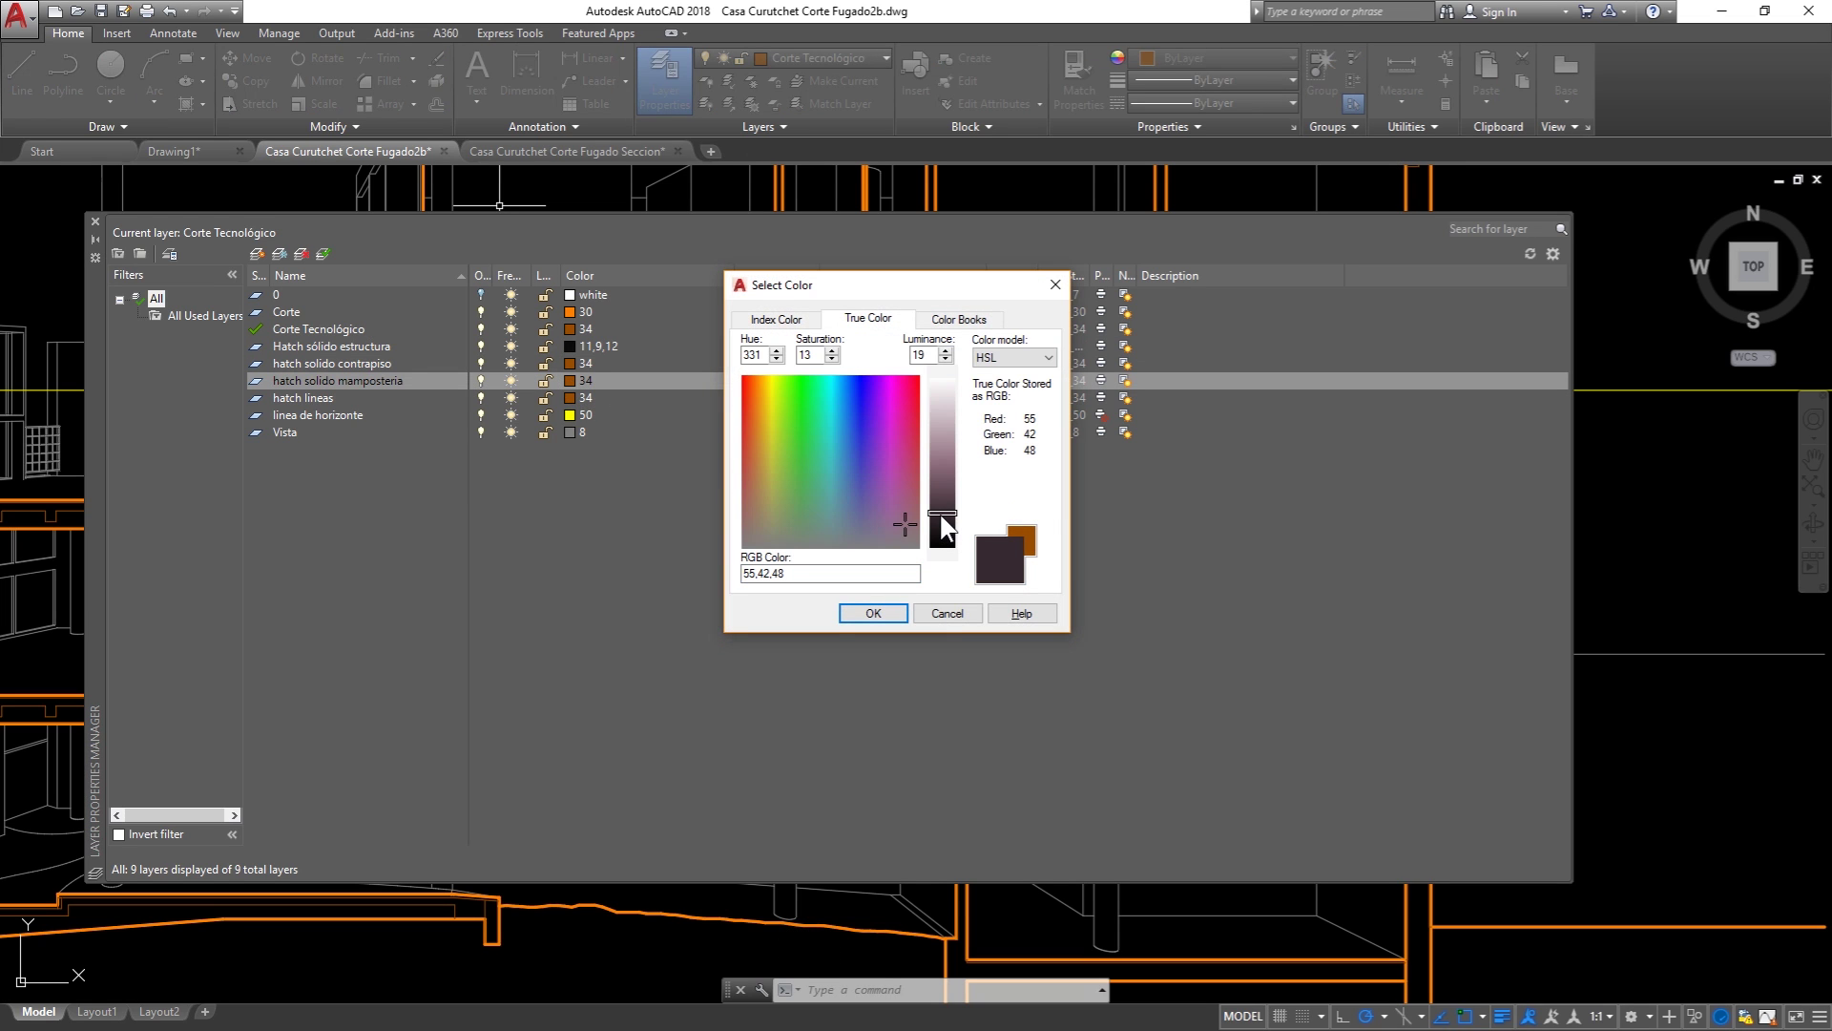
pyautogui.moveTo(943, 523); pyautogui.dragTo(943, 486)
pyautogui.press('Return')
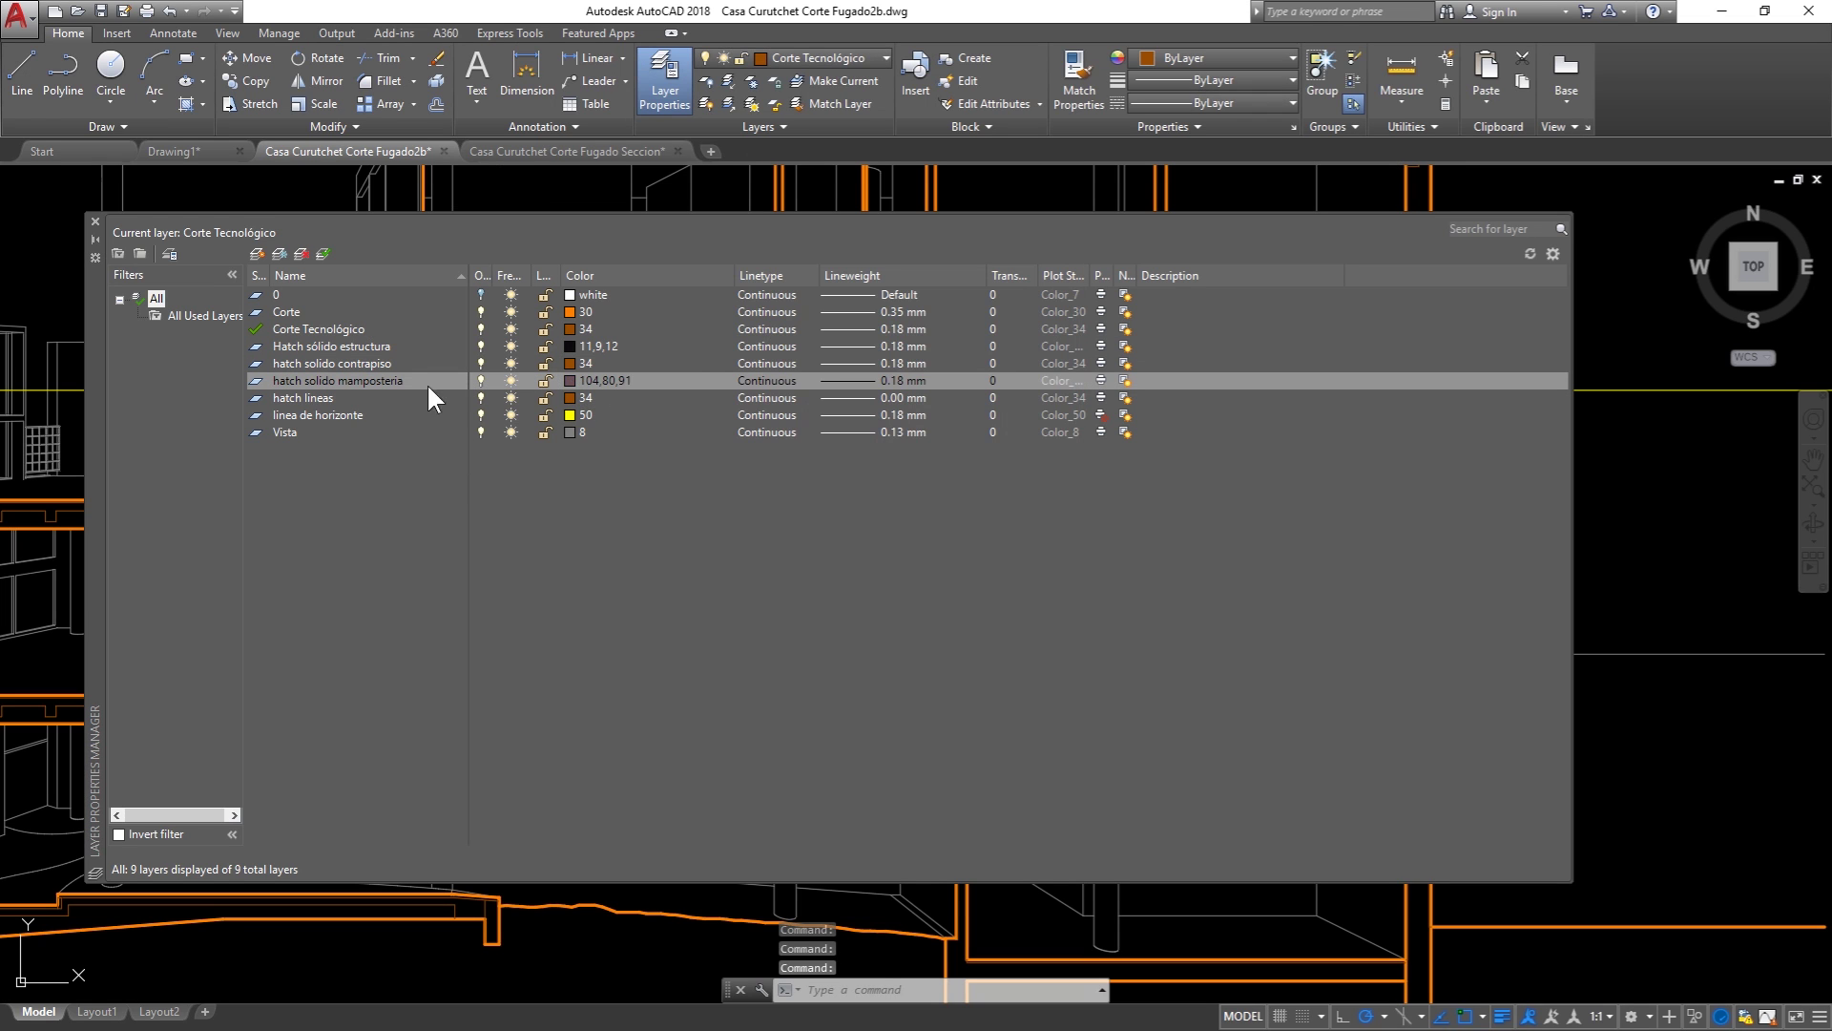
# Step: Set hatch solido contrapiso to grey 56,56,56 and turn off Vista and linea de horizonte
pyautogui.click(571, 363)
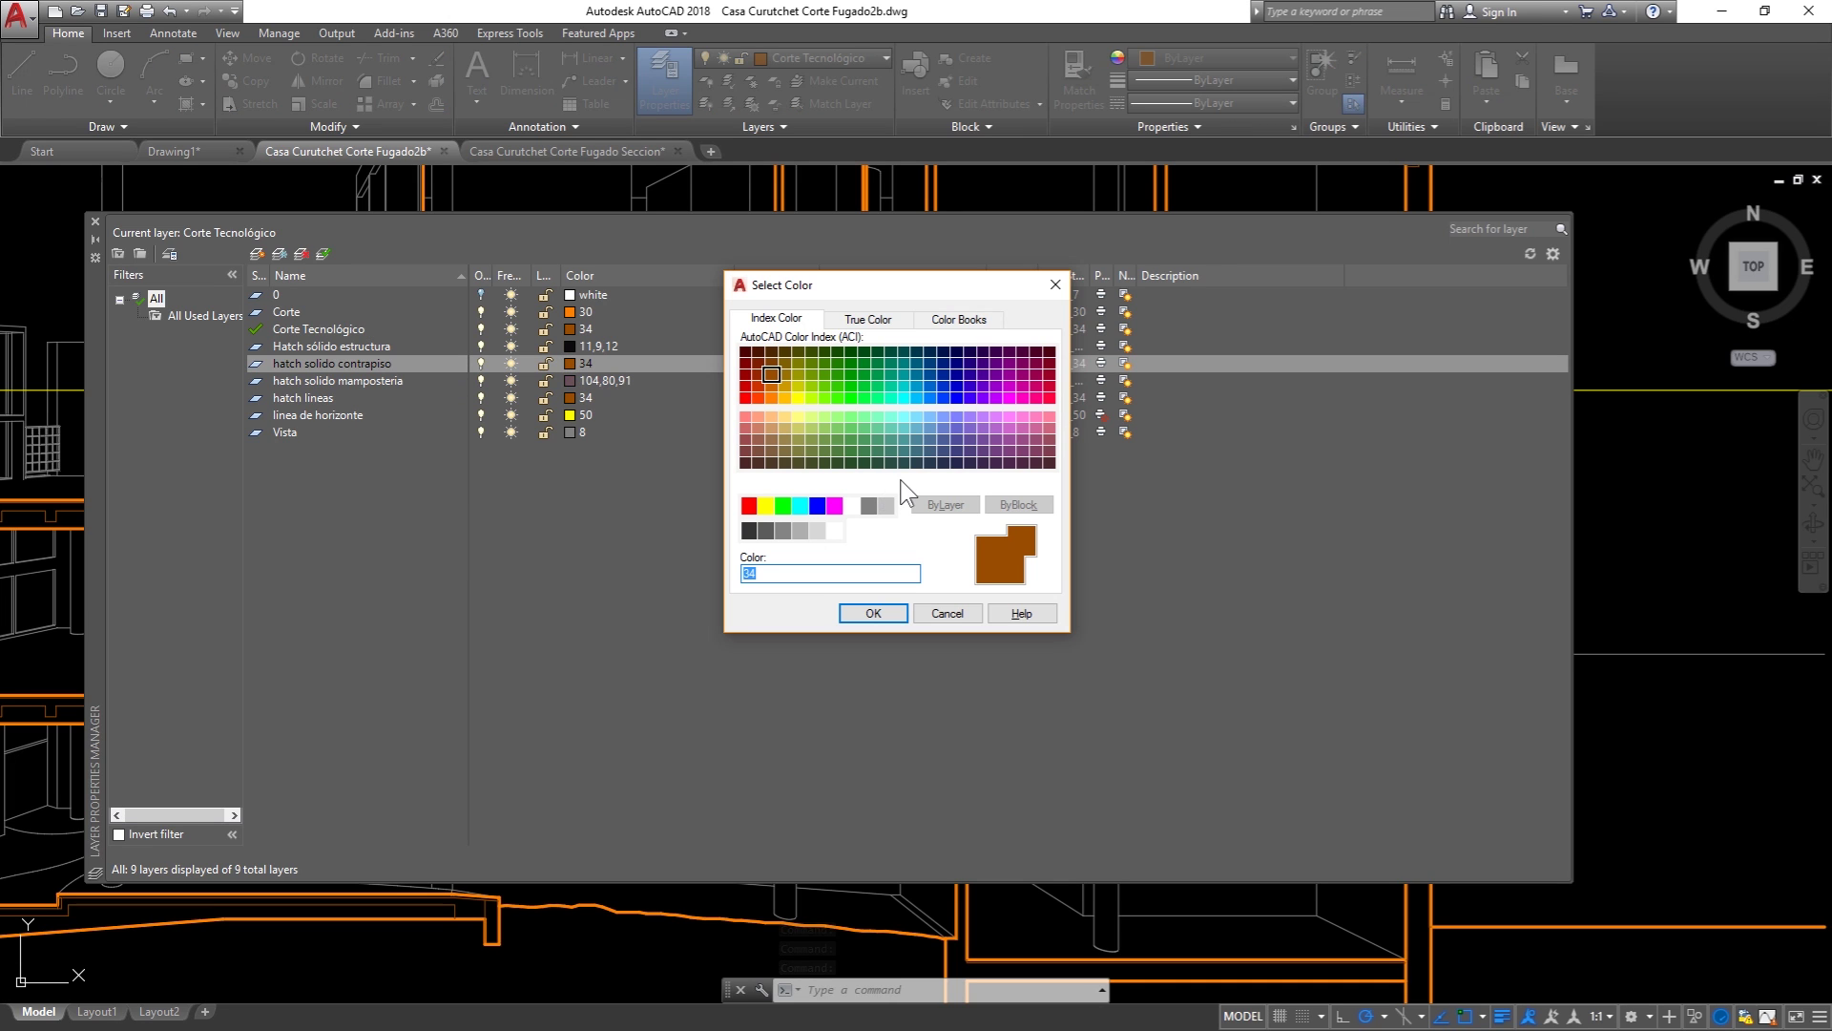
pyautogui.click(897, 321)
pyautogui.moveTo(876, 532); pyautogui.dragTo(832, 545)
pyautogui.moveTo(943, 495); pyautogui.dragTo(943, 508)
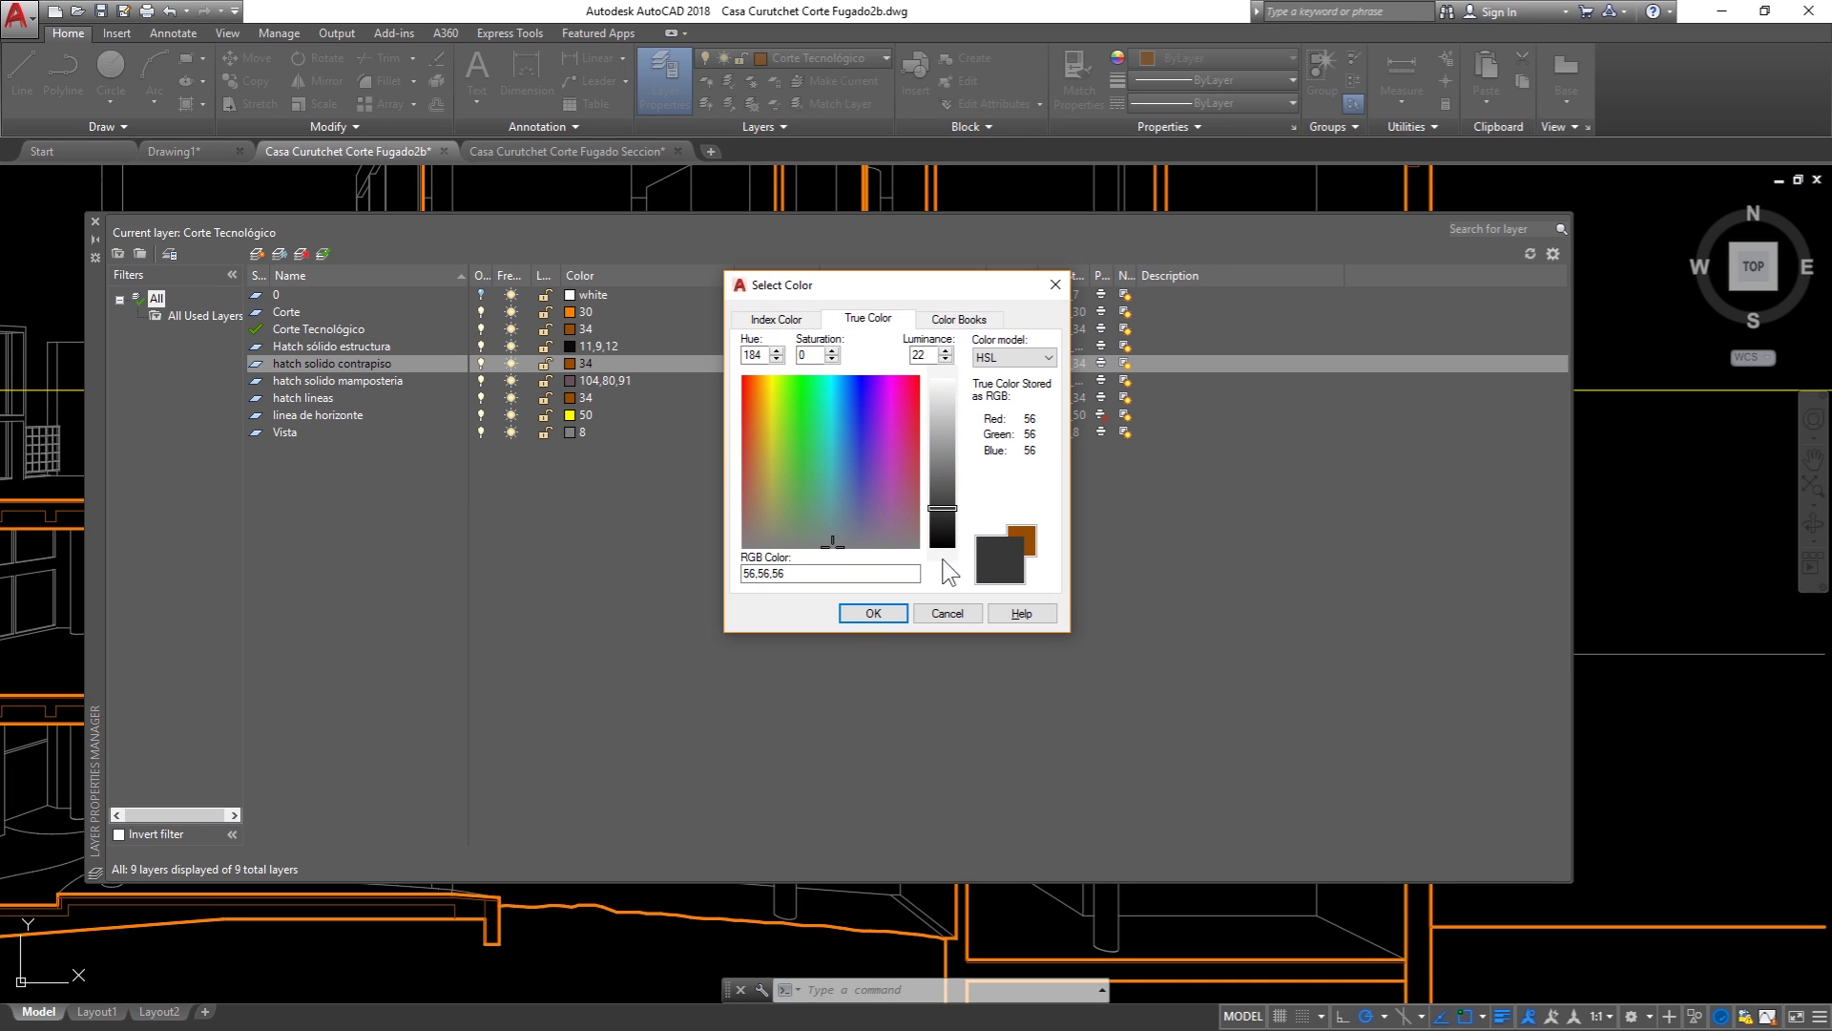
pyautogui.click(862, 614)
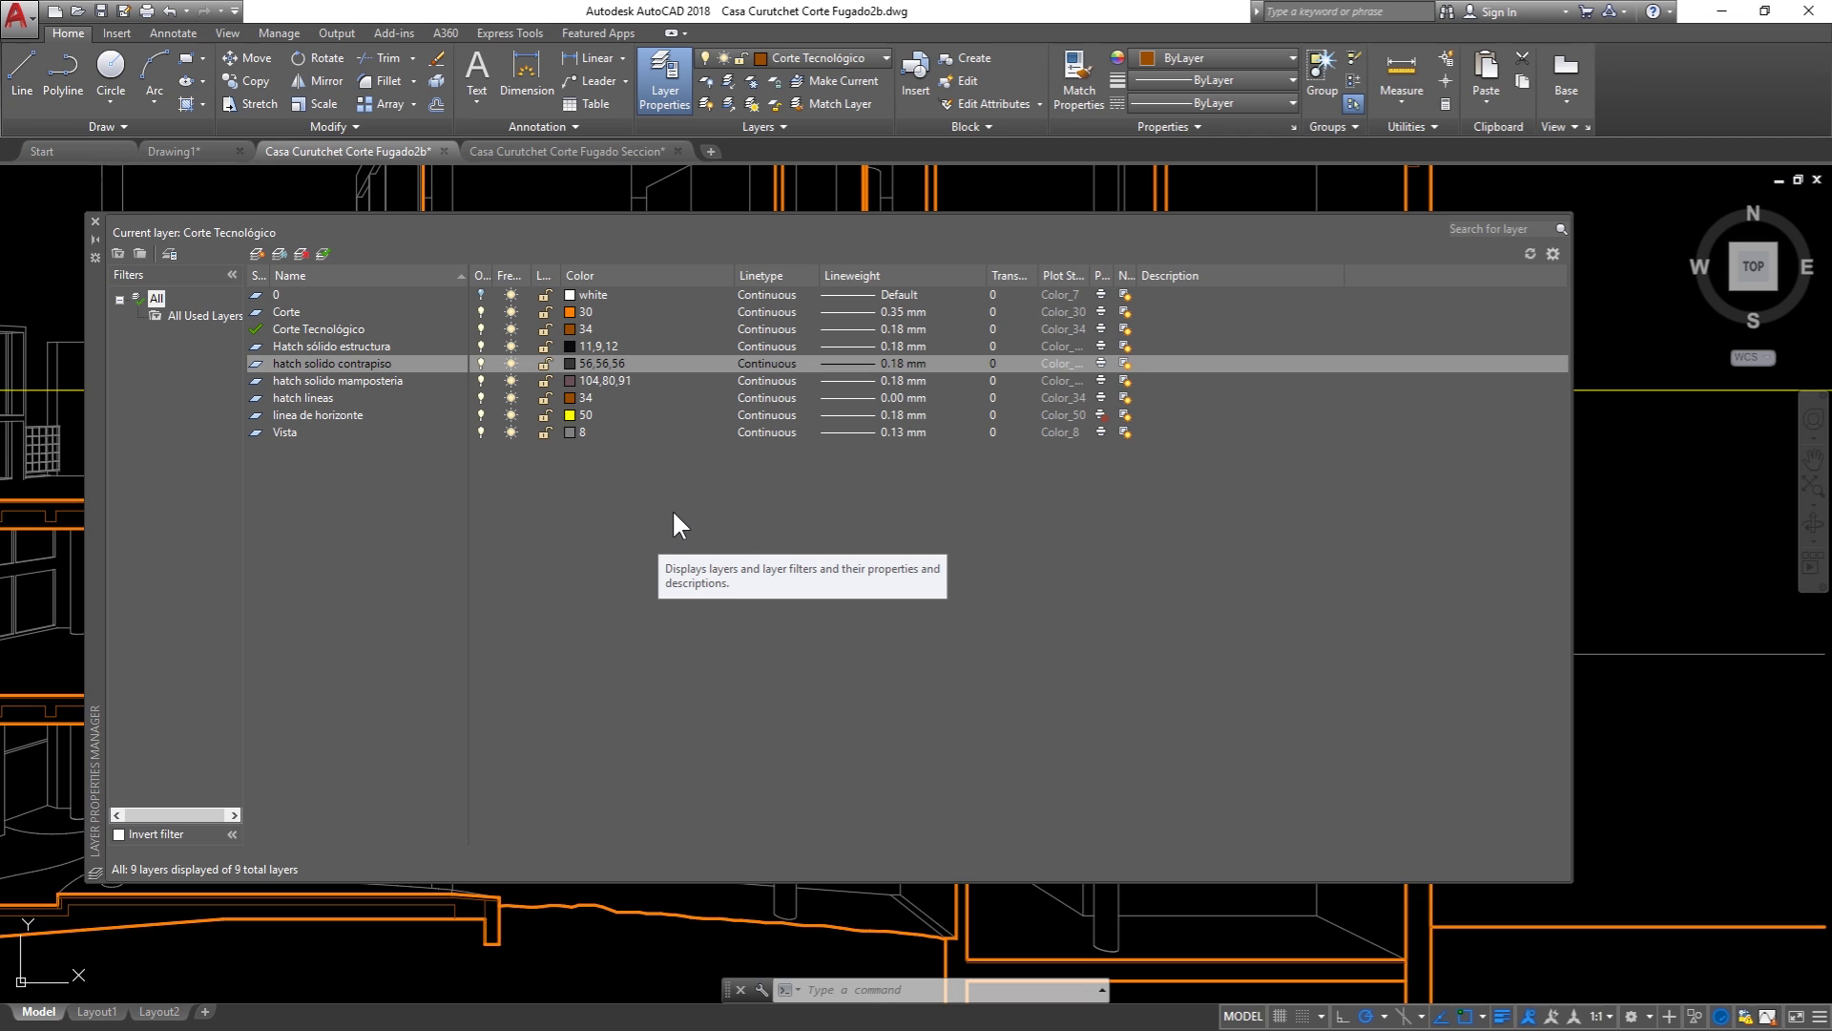
pyautogui.click(480, 431)
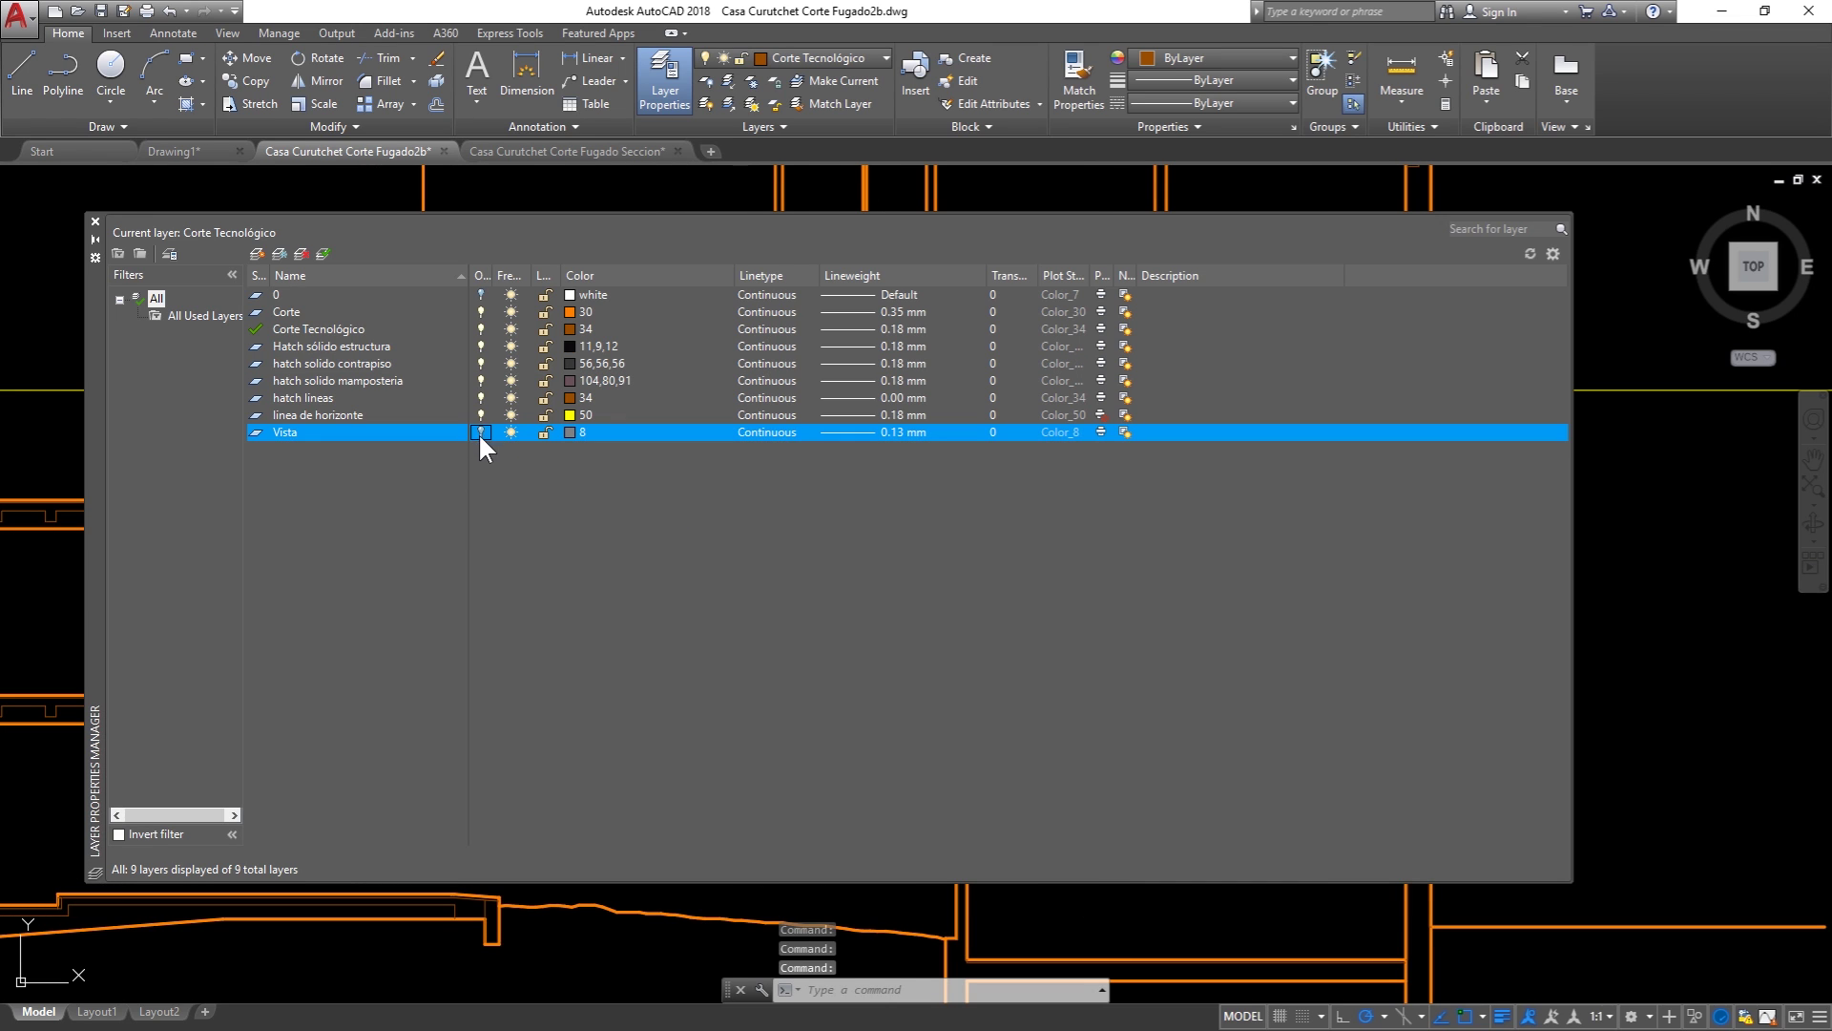
pyautogui.click(479, 415)
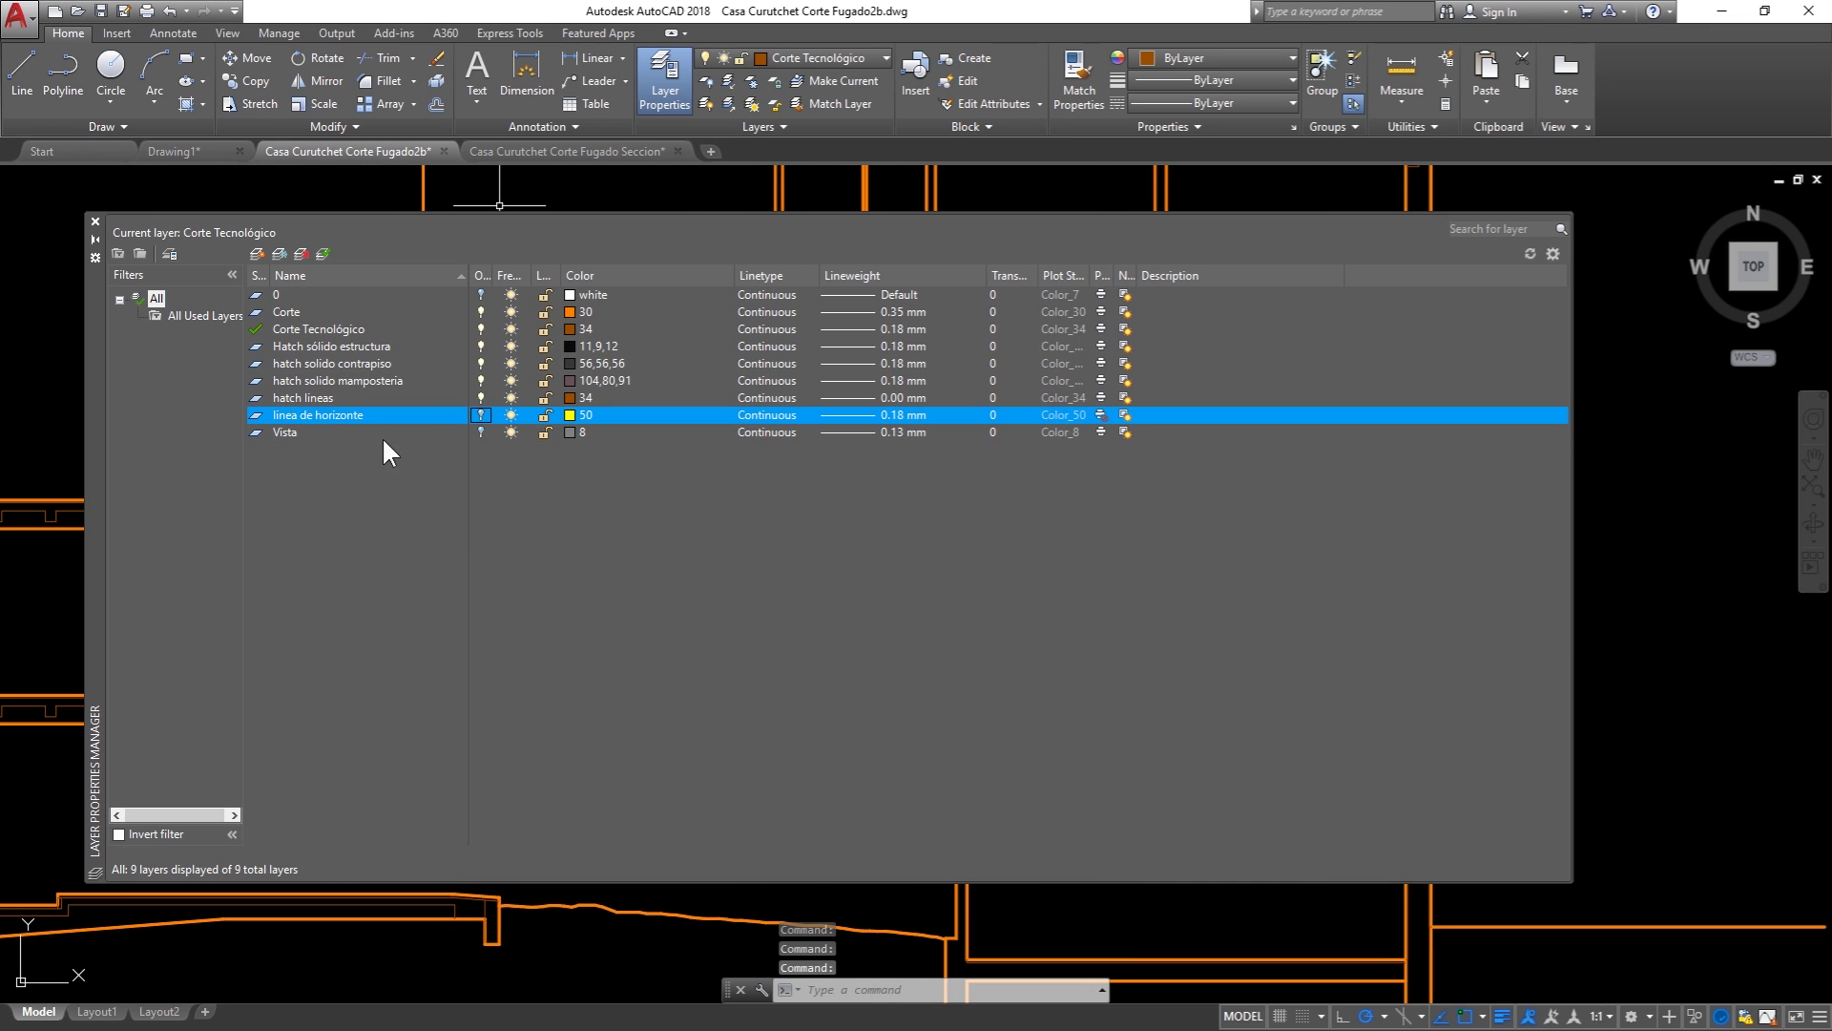
# Step: Make Hatch sólido estructura current and inspect the roof slab's existing solid hatch
pyautogui.doubleClick(306, 346)
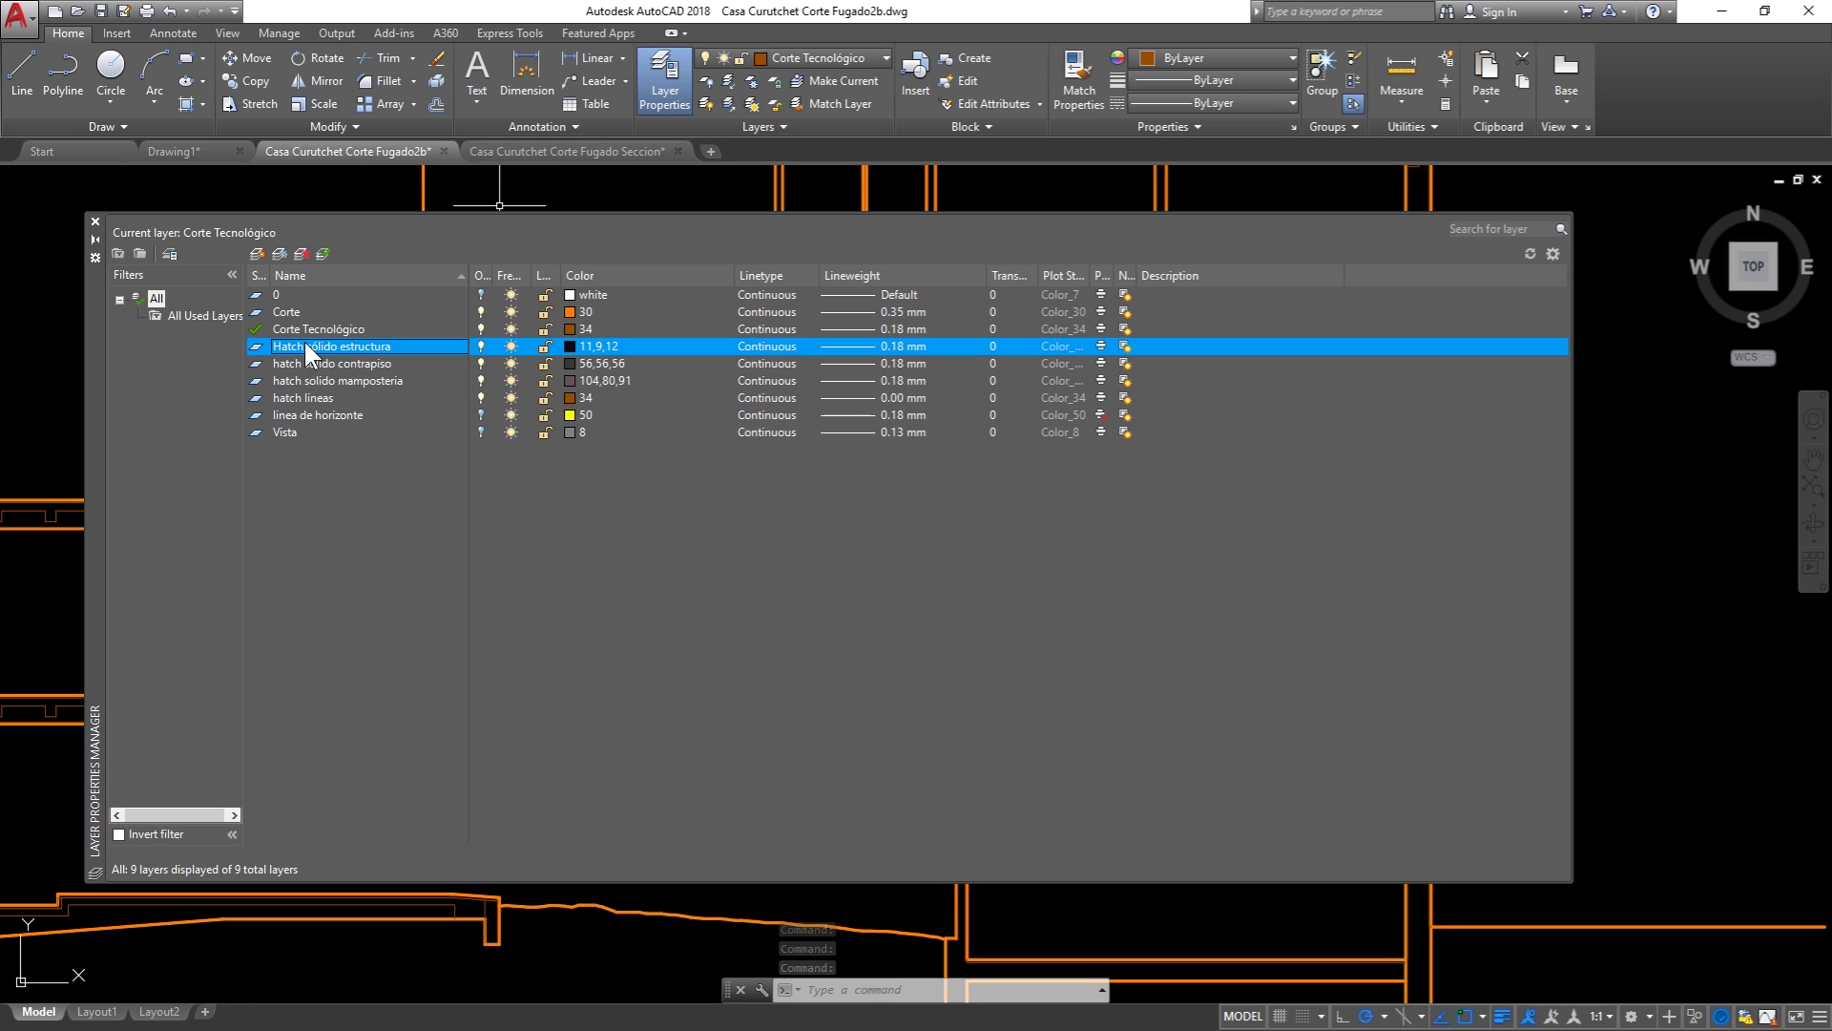
pyautogui.click(94, 220)
pyautogui.scroll(-3, 1079, 622)
pyautogui.scroll(5, 598, 593)
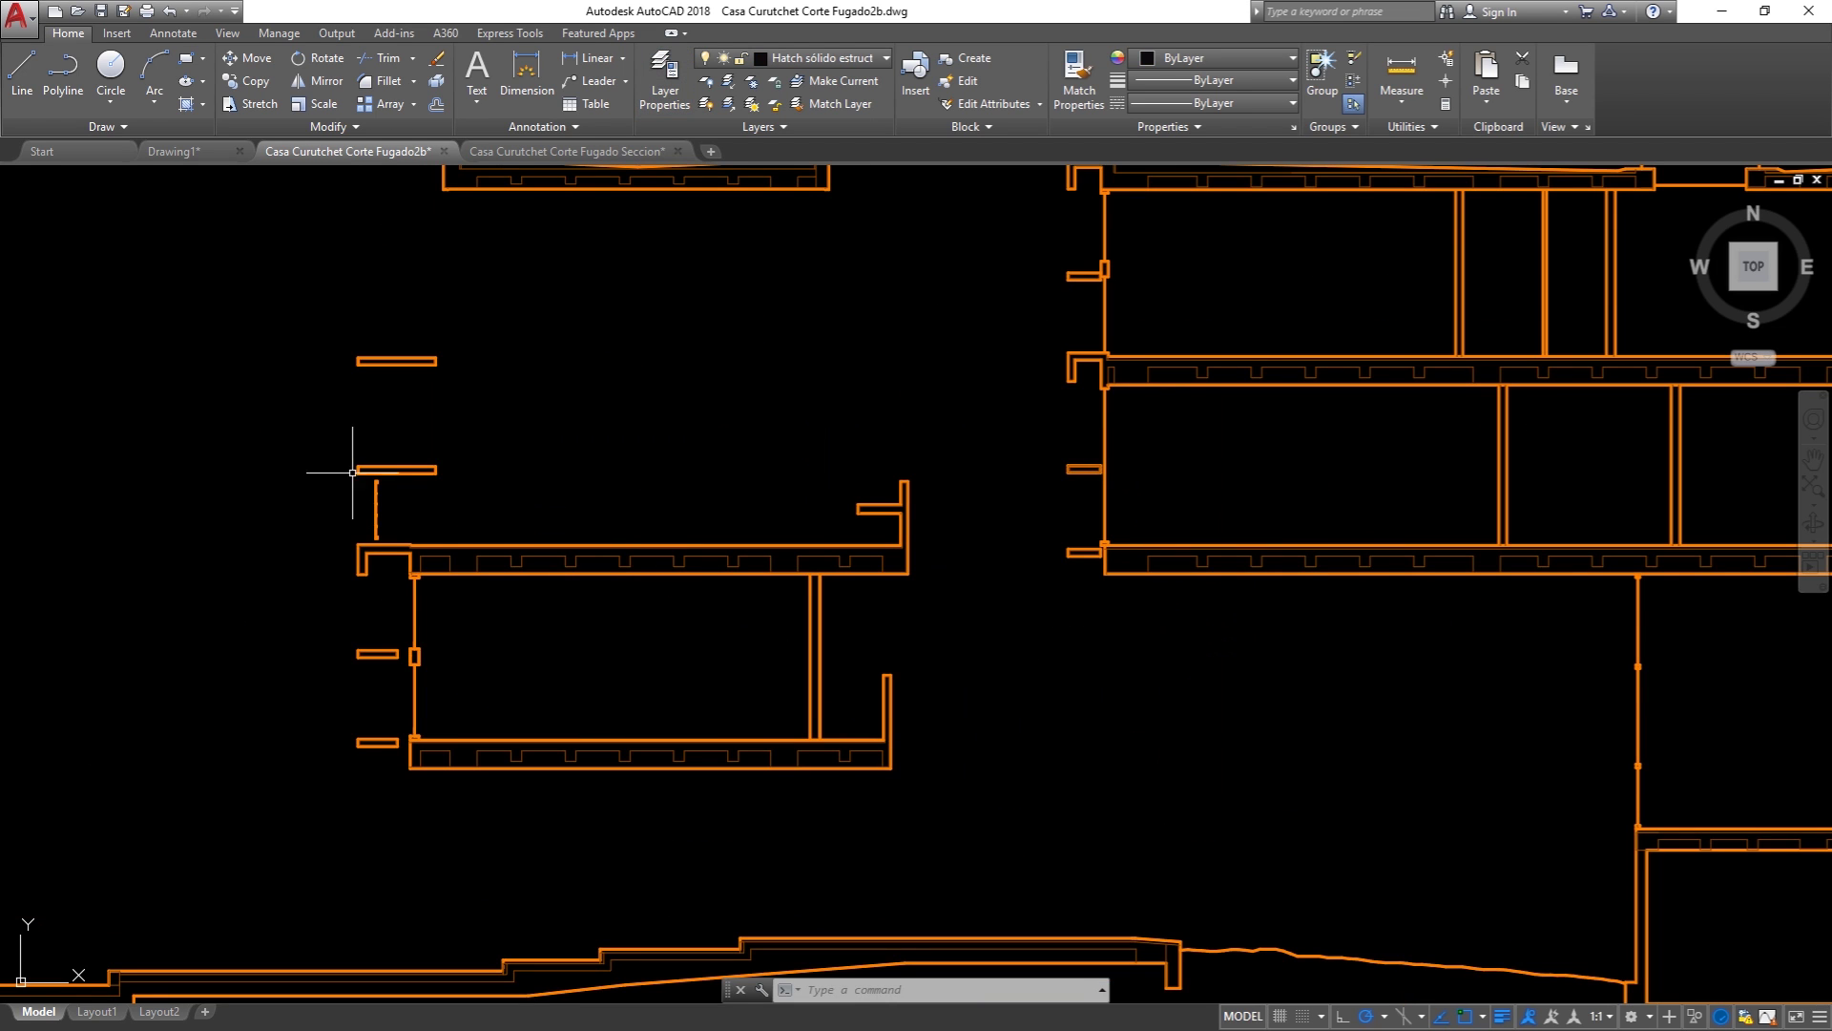
pyautogui.scroll(-5, 1020, 485)
pyautogui.scroll(5, 1422, 392)
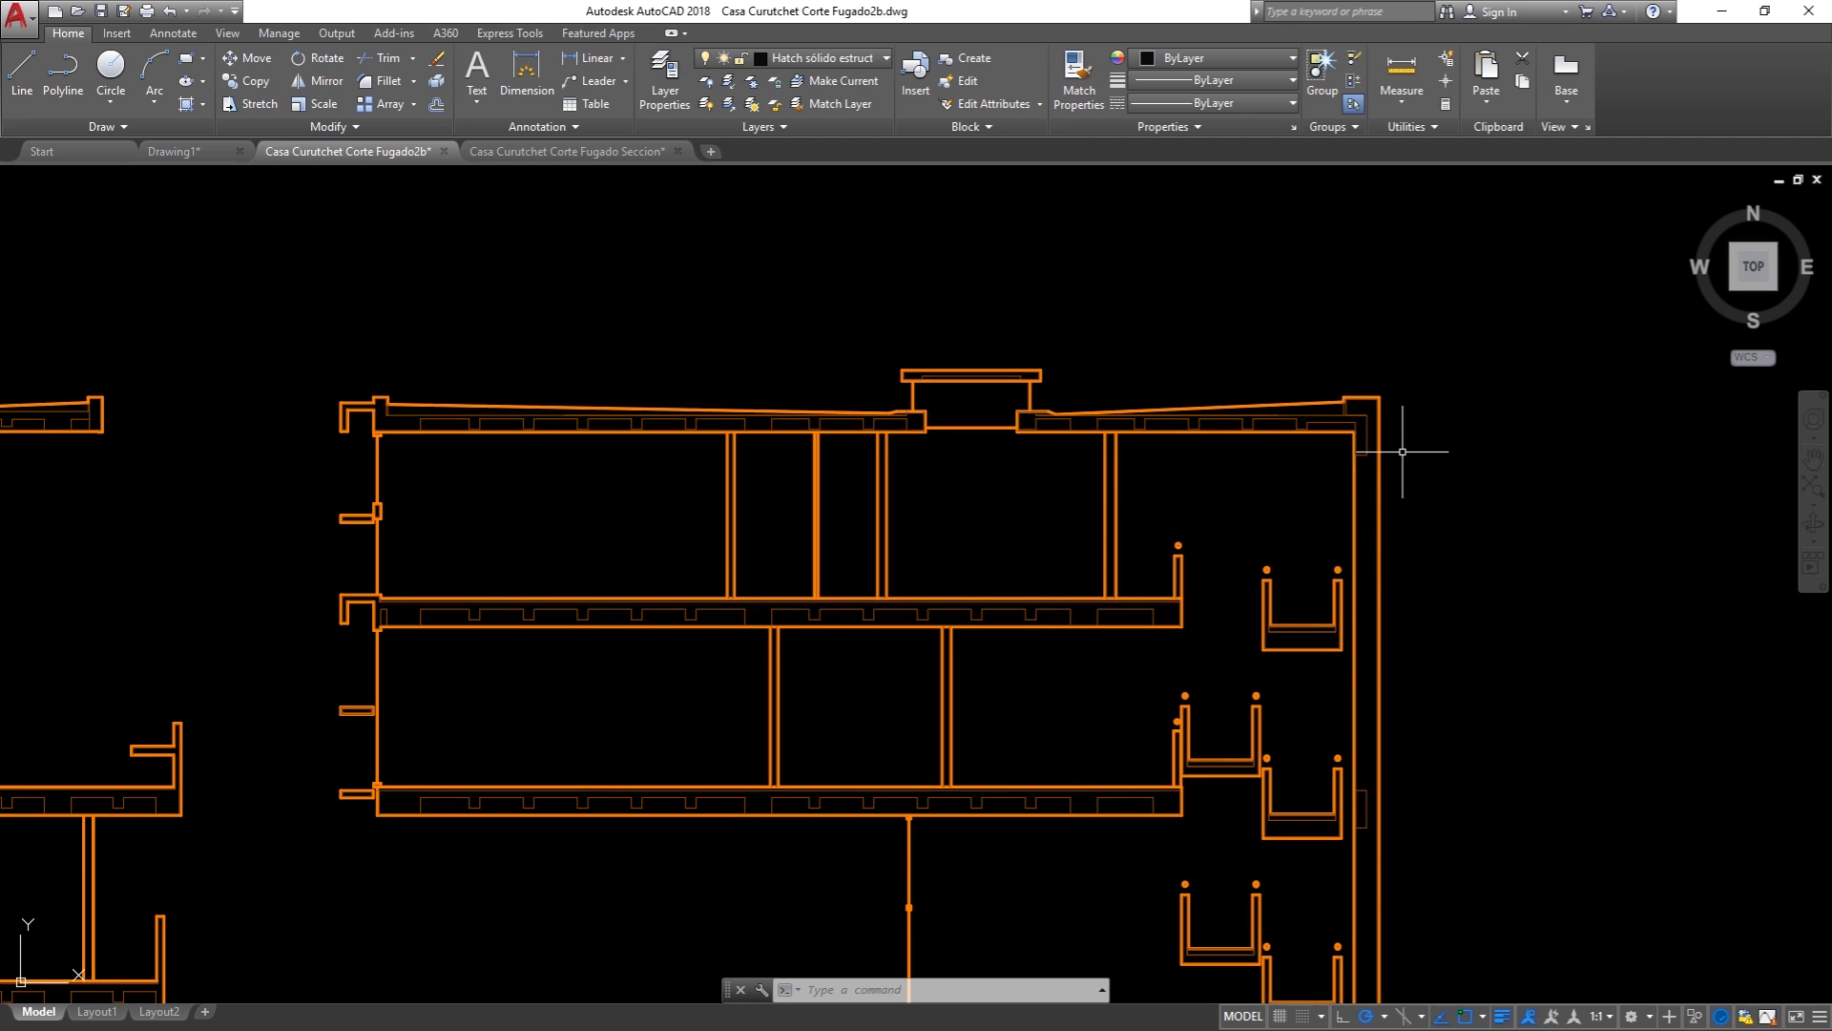
pyautogui.scroll(-2, 1345, 334)
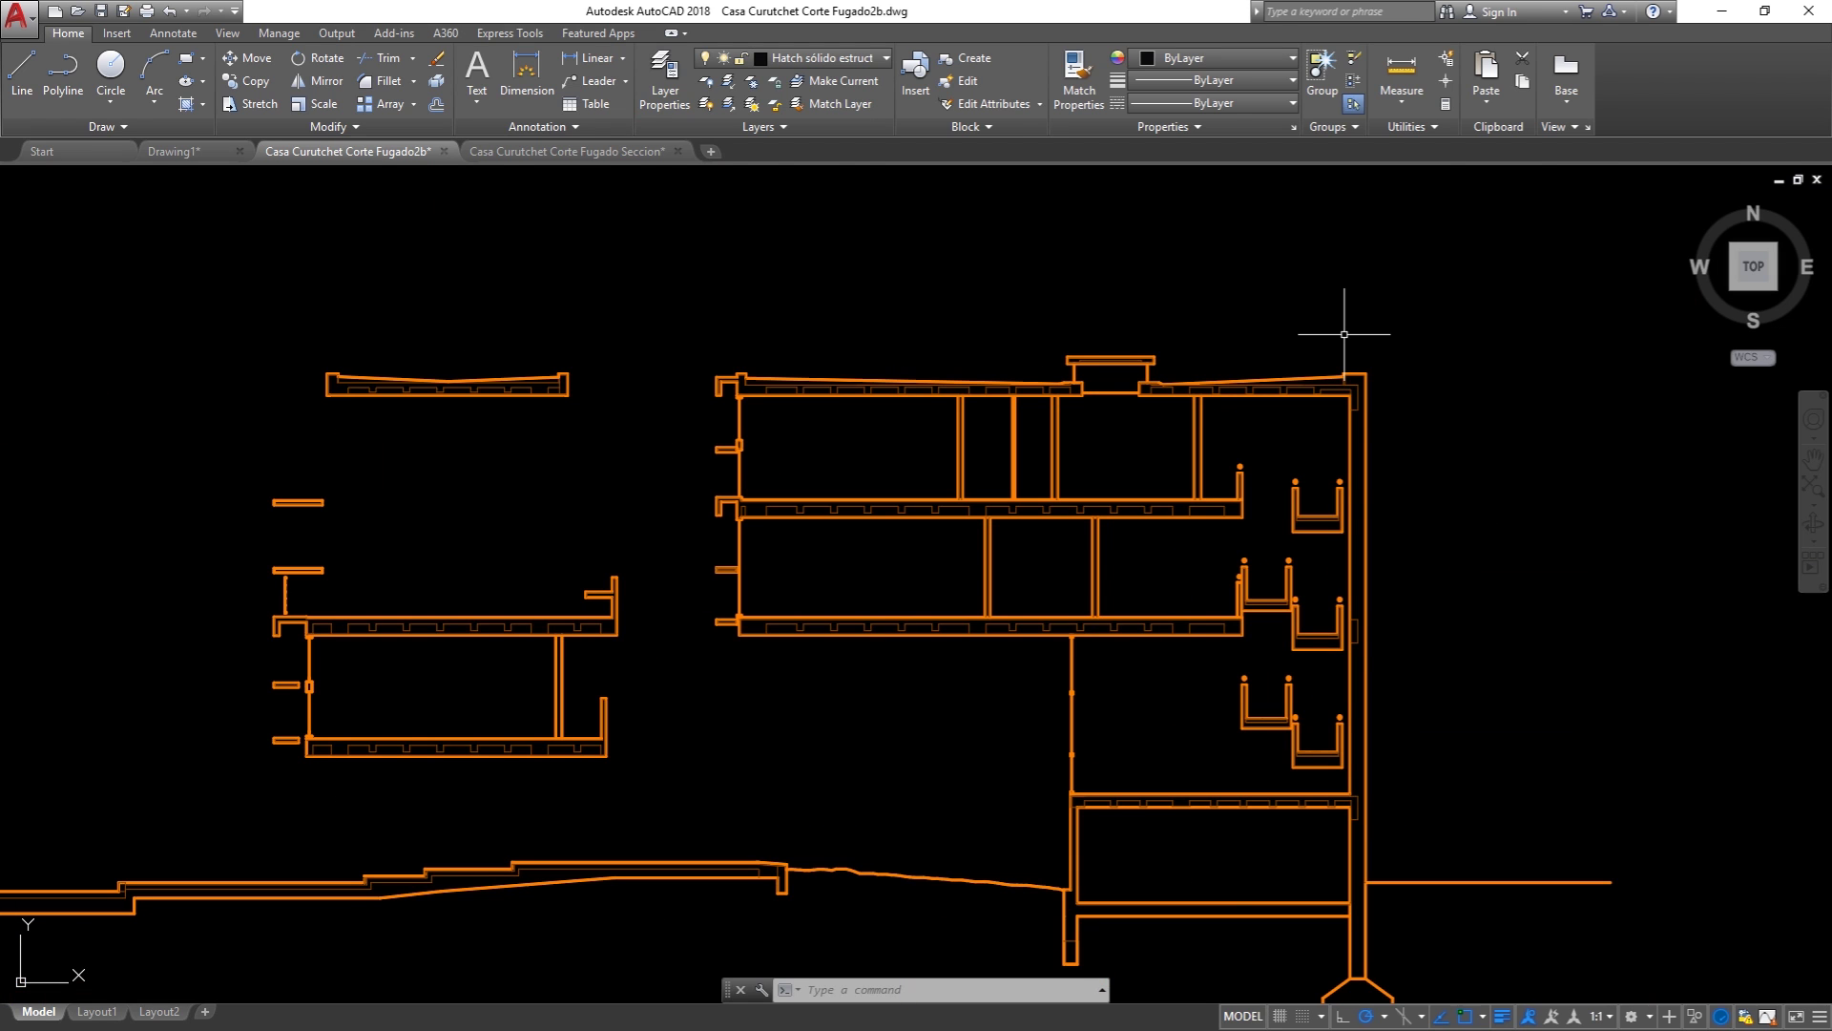
pyautogui.scroll(8, 336, 390)
pyautogui.click(352, 376)
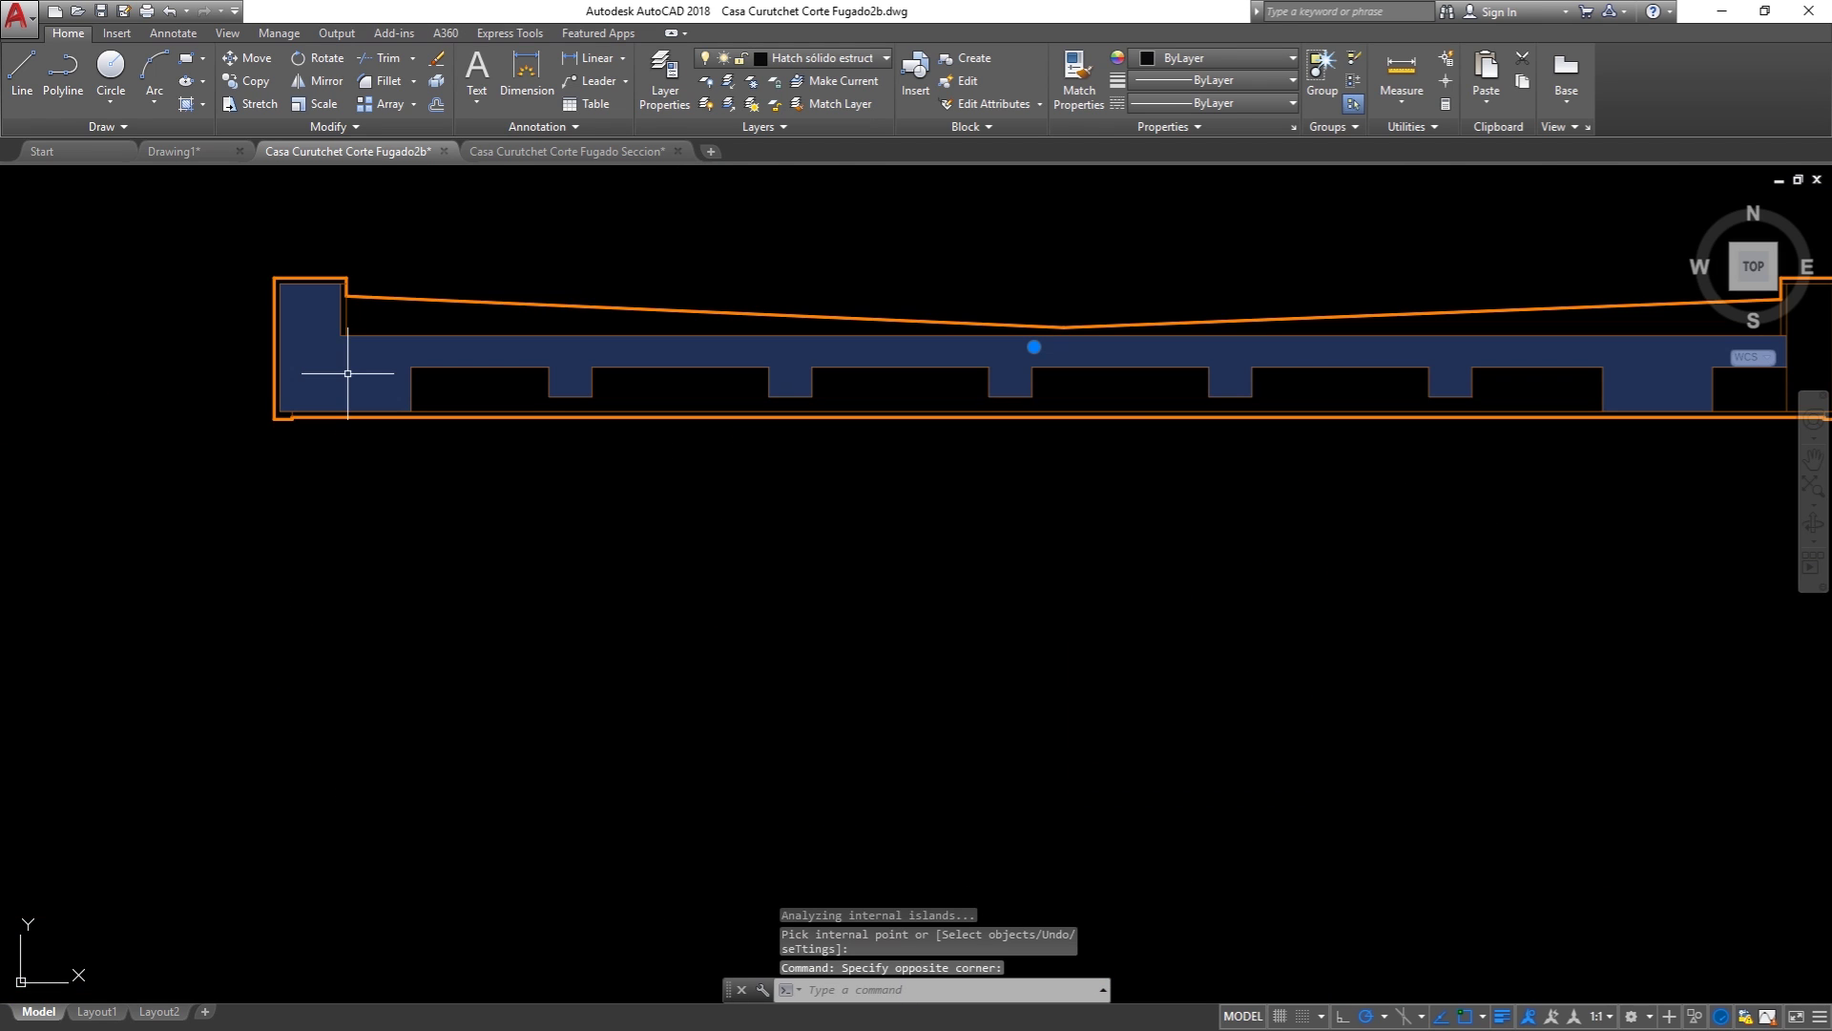
pyautogui.scroll(-3, 323, 472)
pyautogui.press('Escape')
pyautogui.press('Escape')
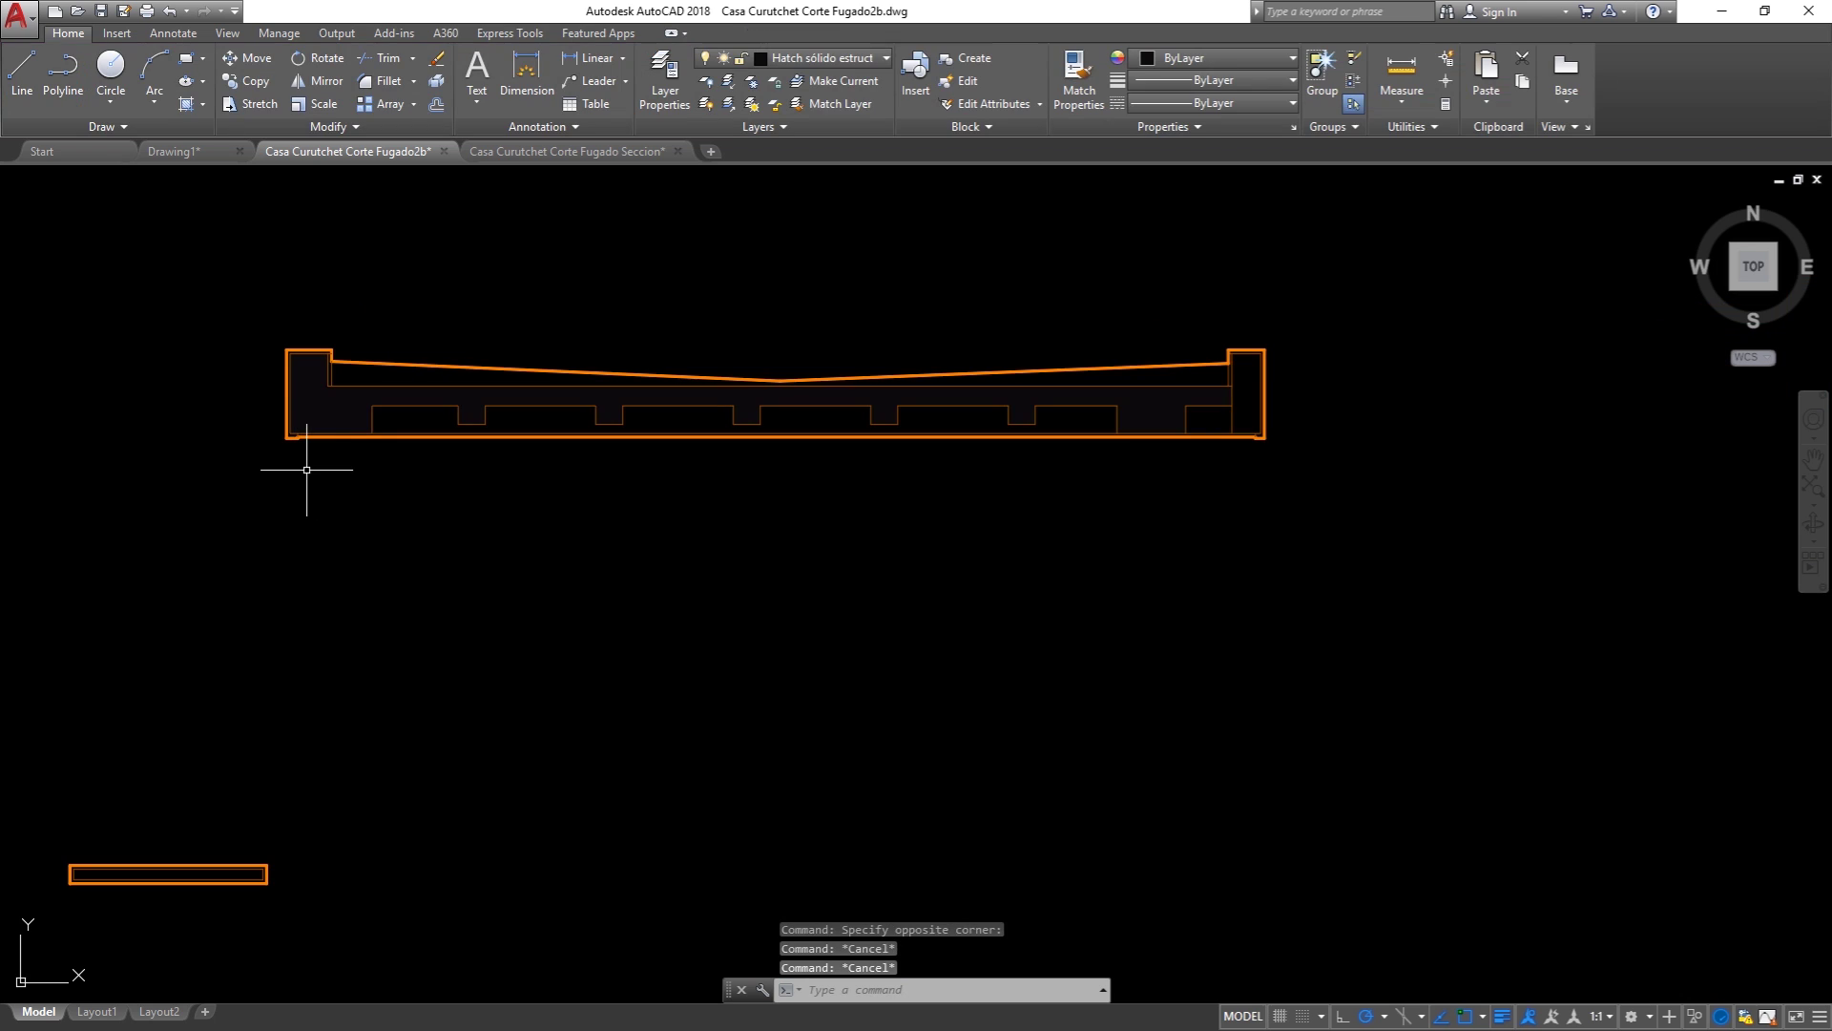
# Step: Change Hatch sólido estructura to grey 41,41,41 and turn the Vista layer back on
pyautogui.click(666, 65)
pyautogui.click(573, 399)
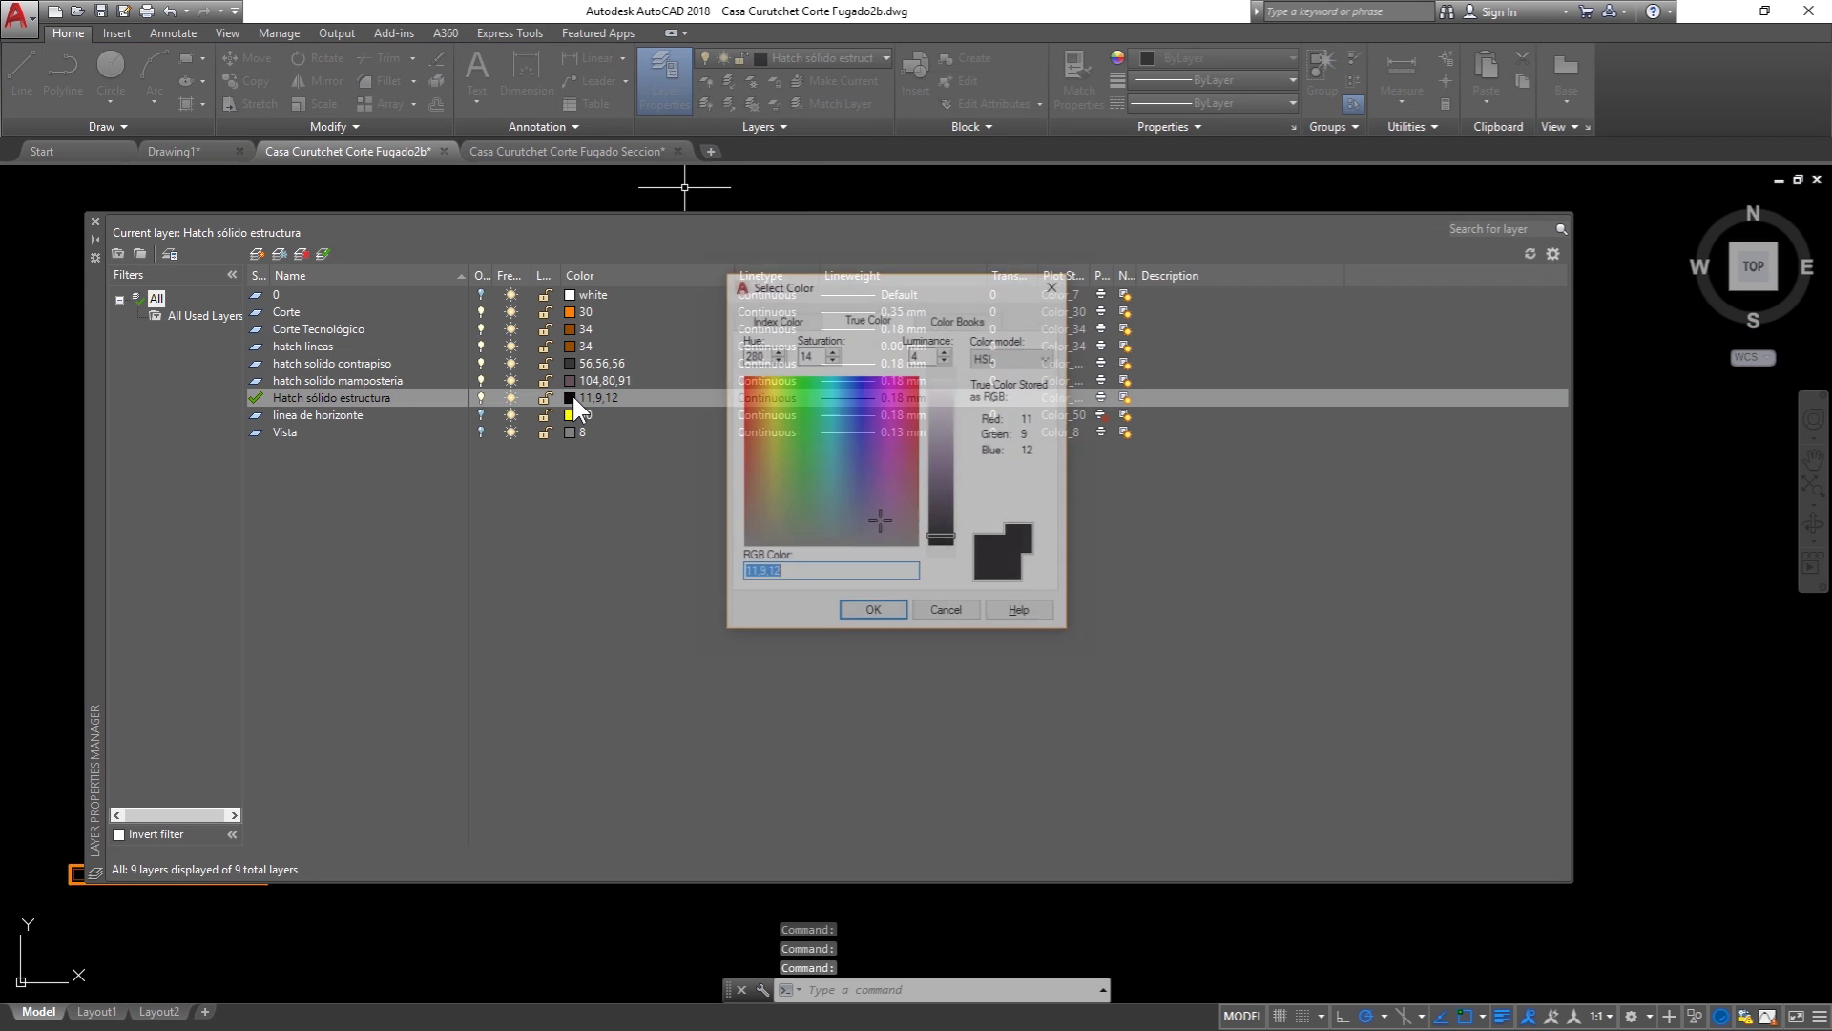
pyautogui.click(859, 314)
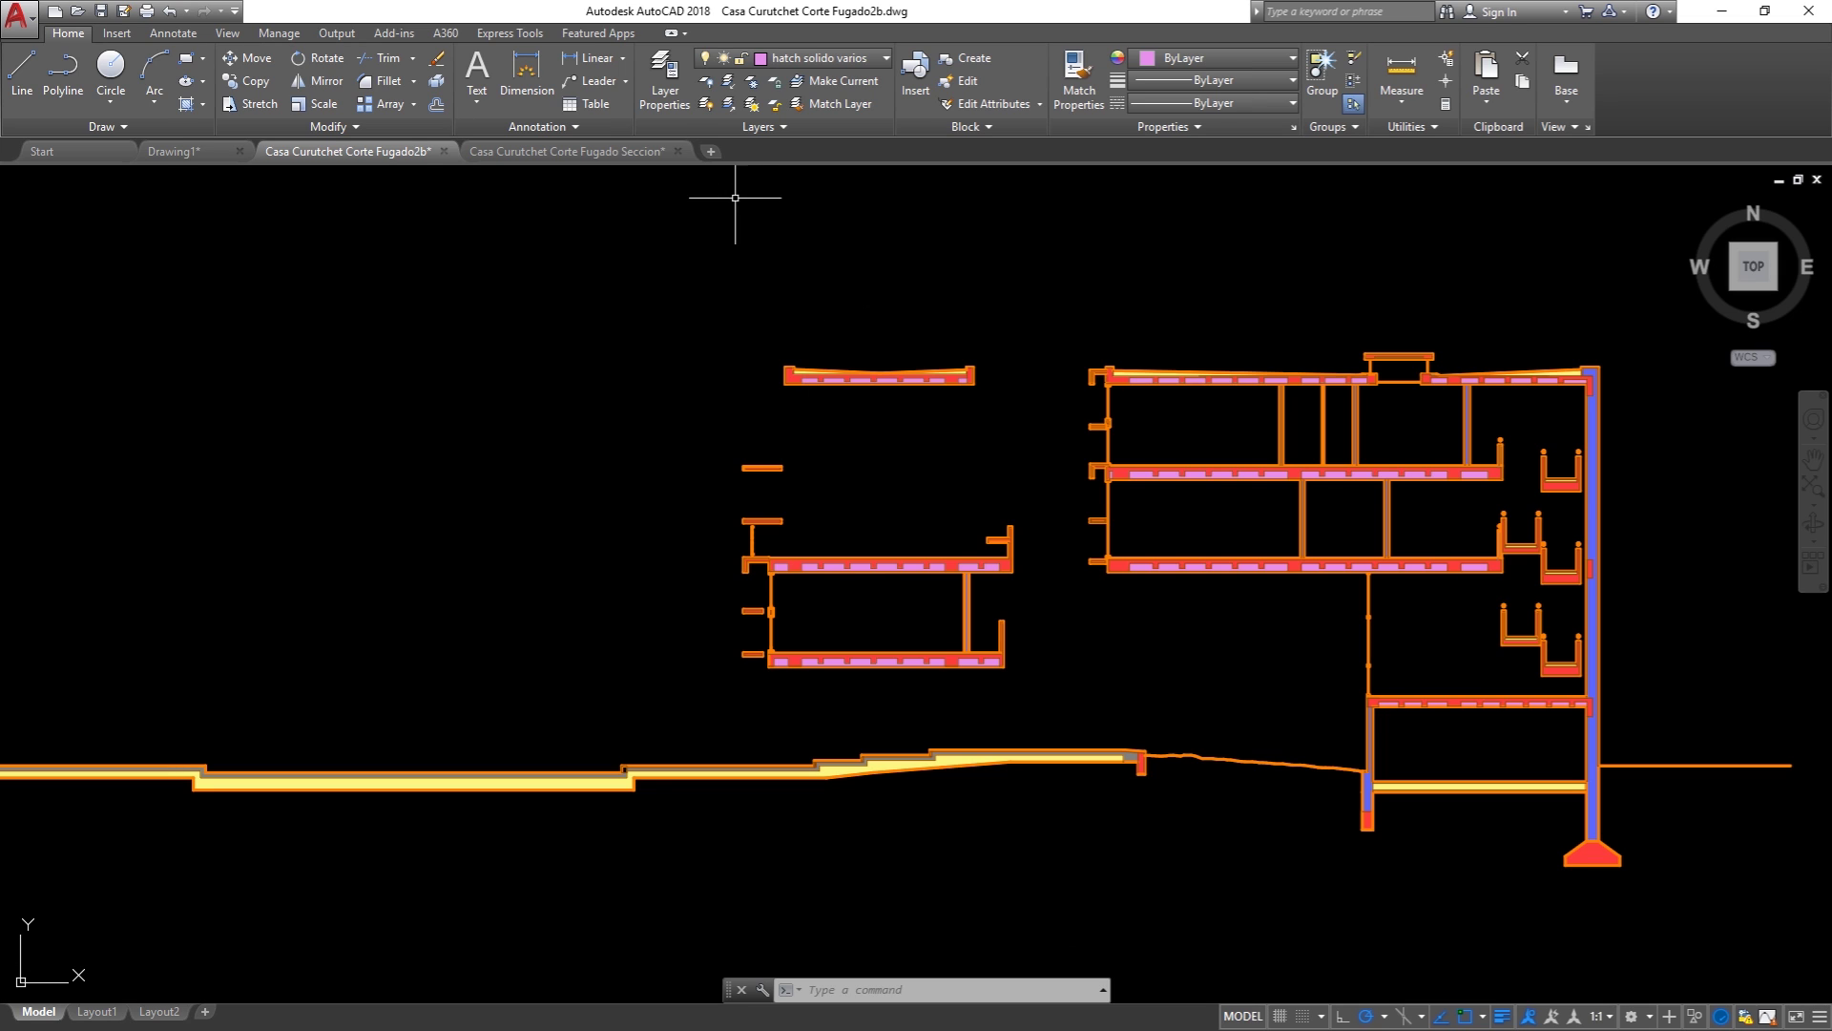
pyautogui.click(672, 87)
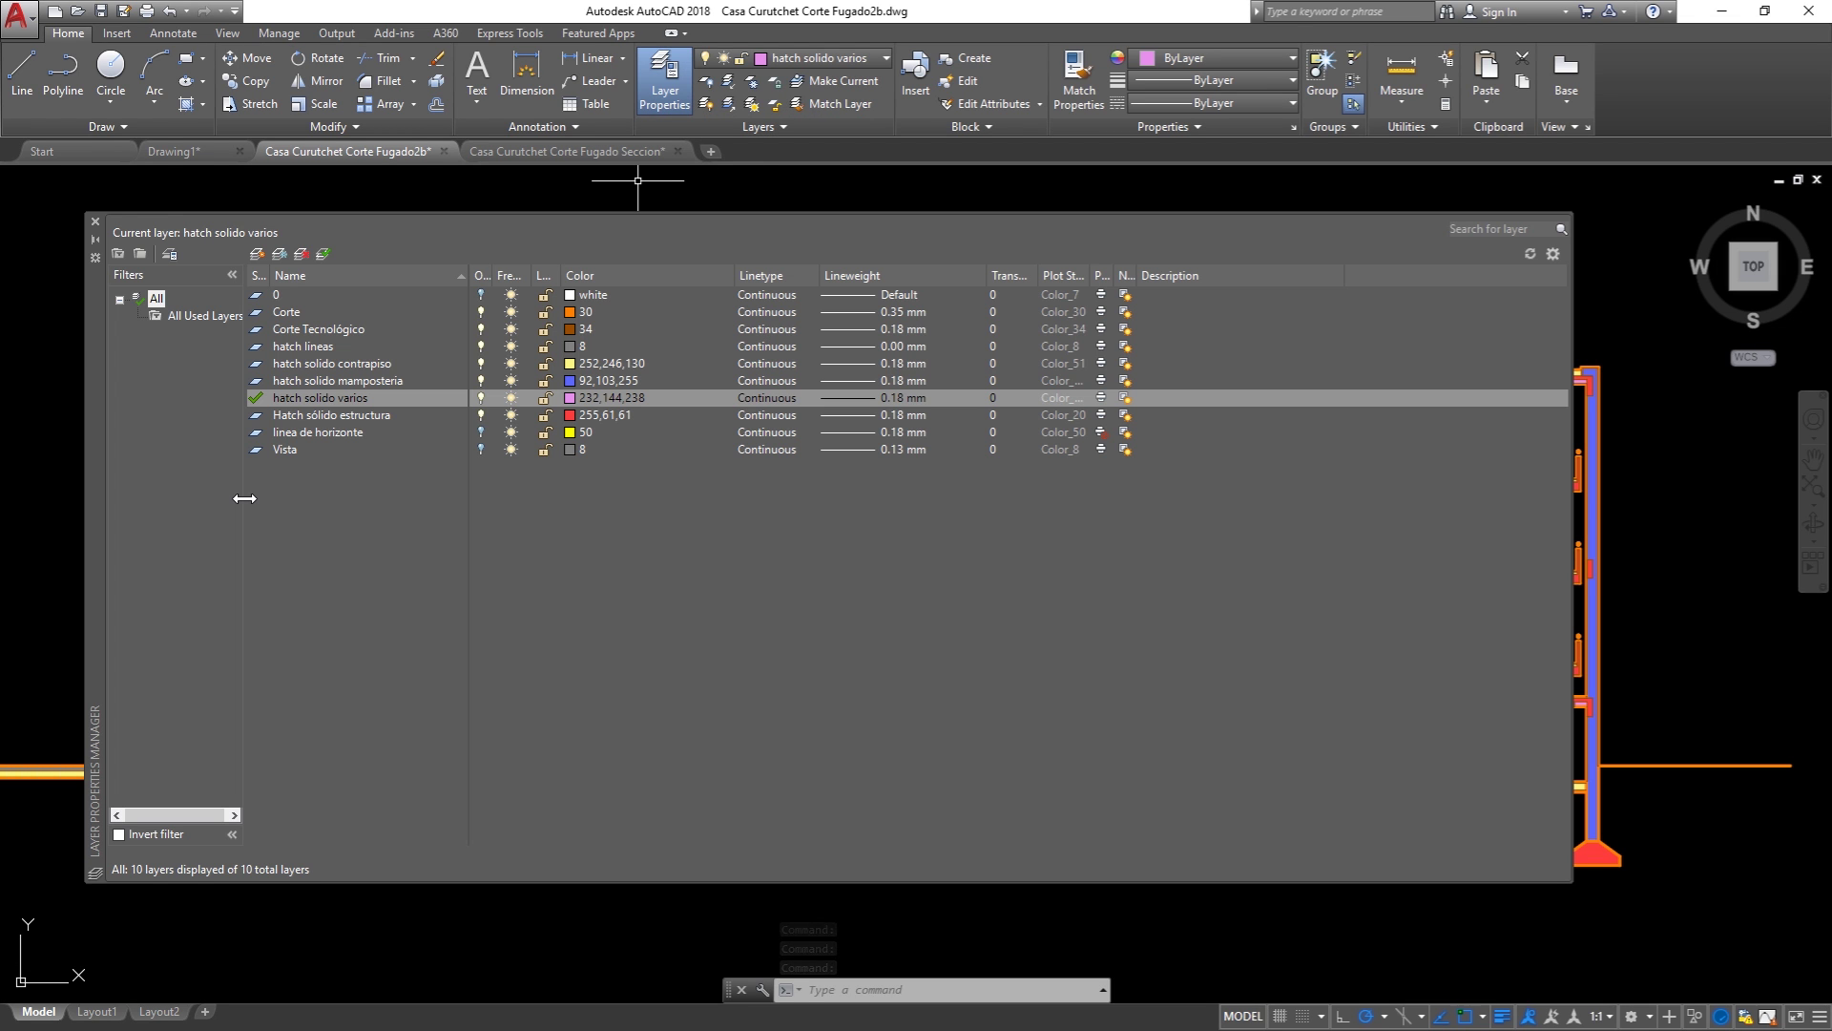
pyautogui.click(567, 417)
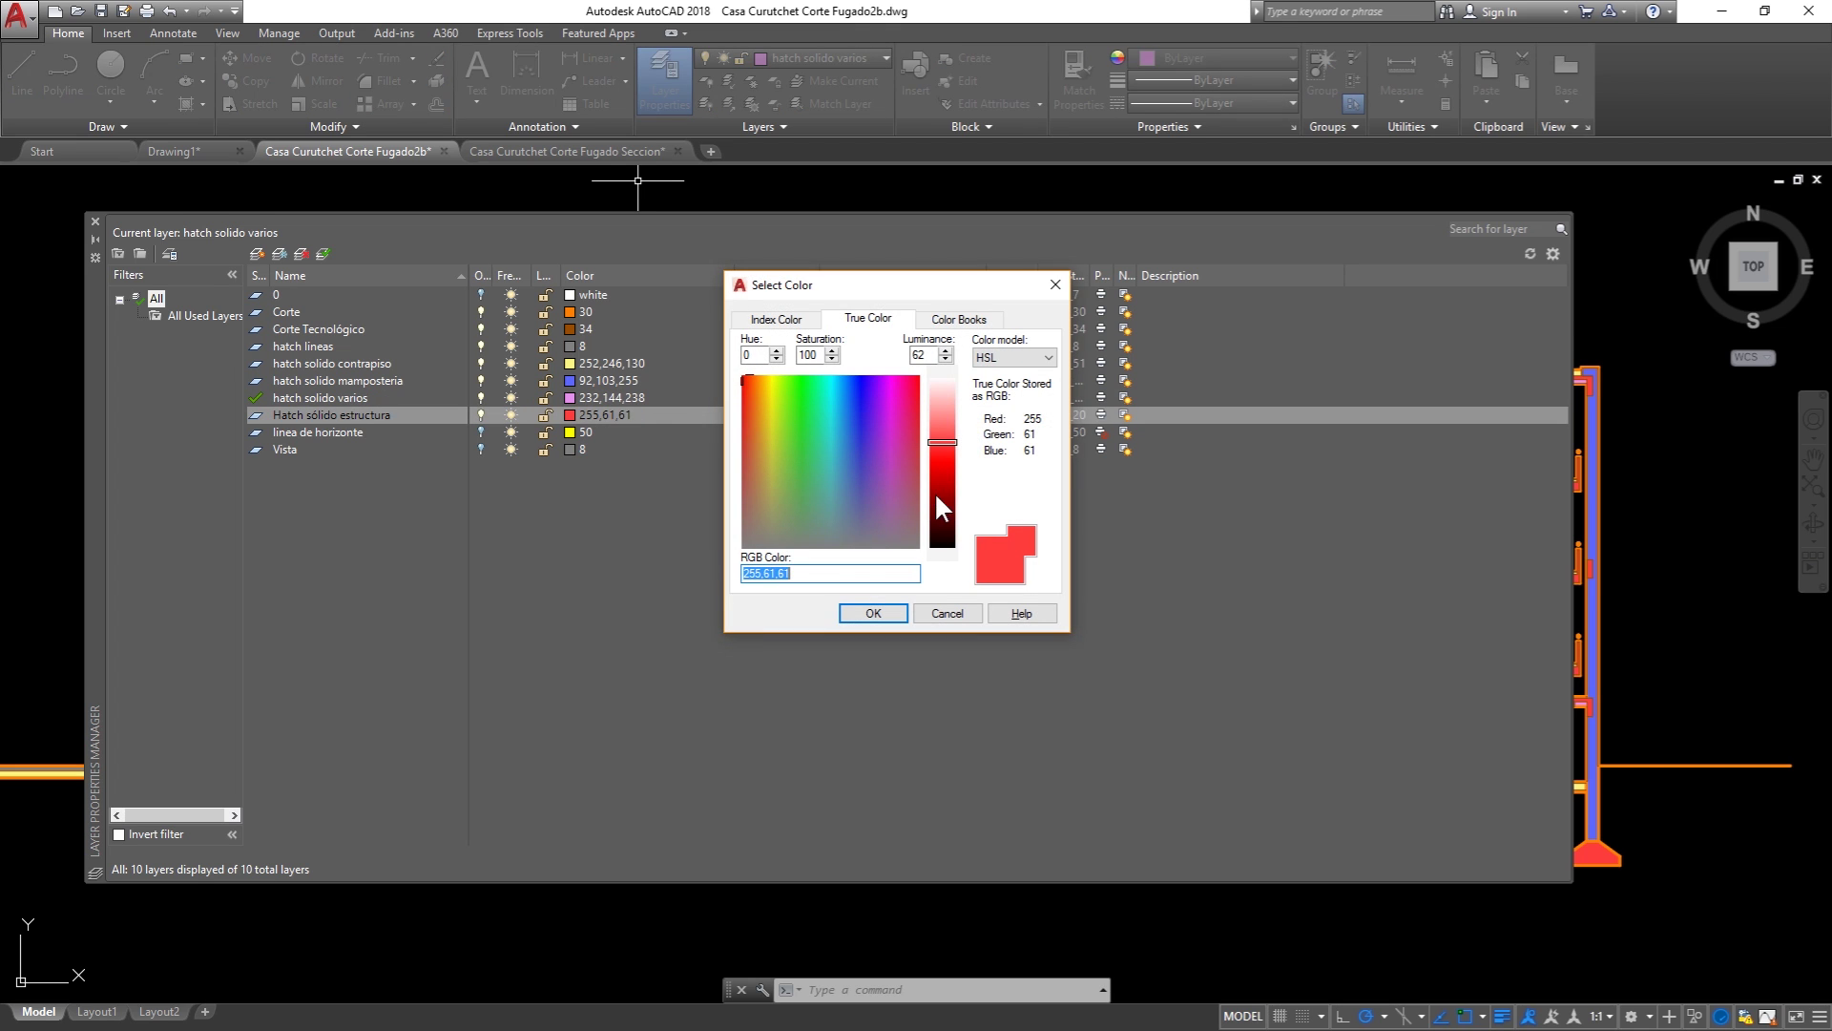
pyautogui.click(478, 445)
pyautogui.press('Escape')
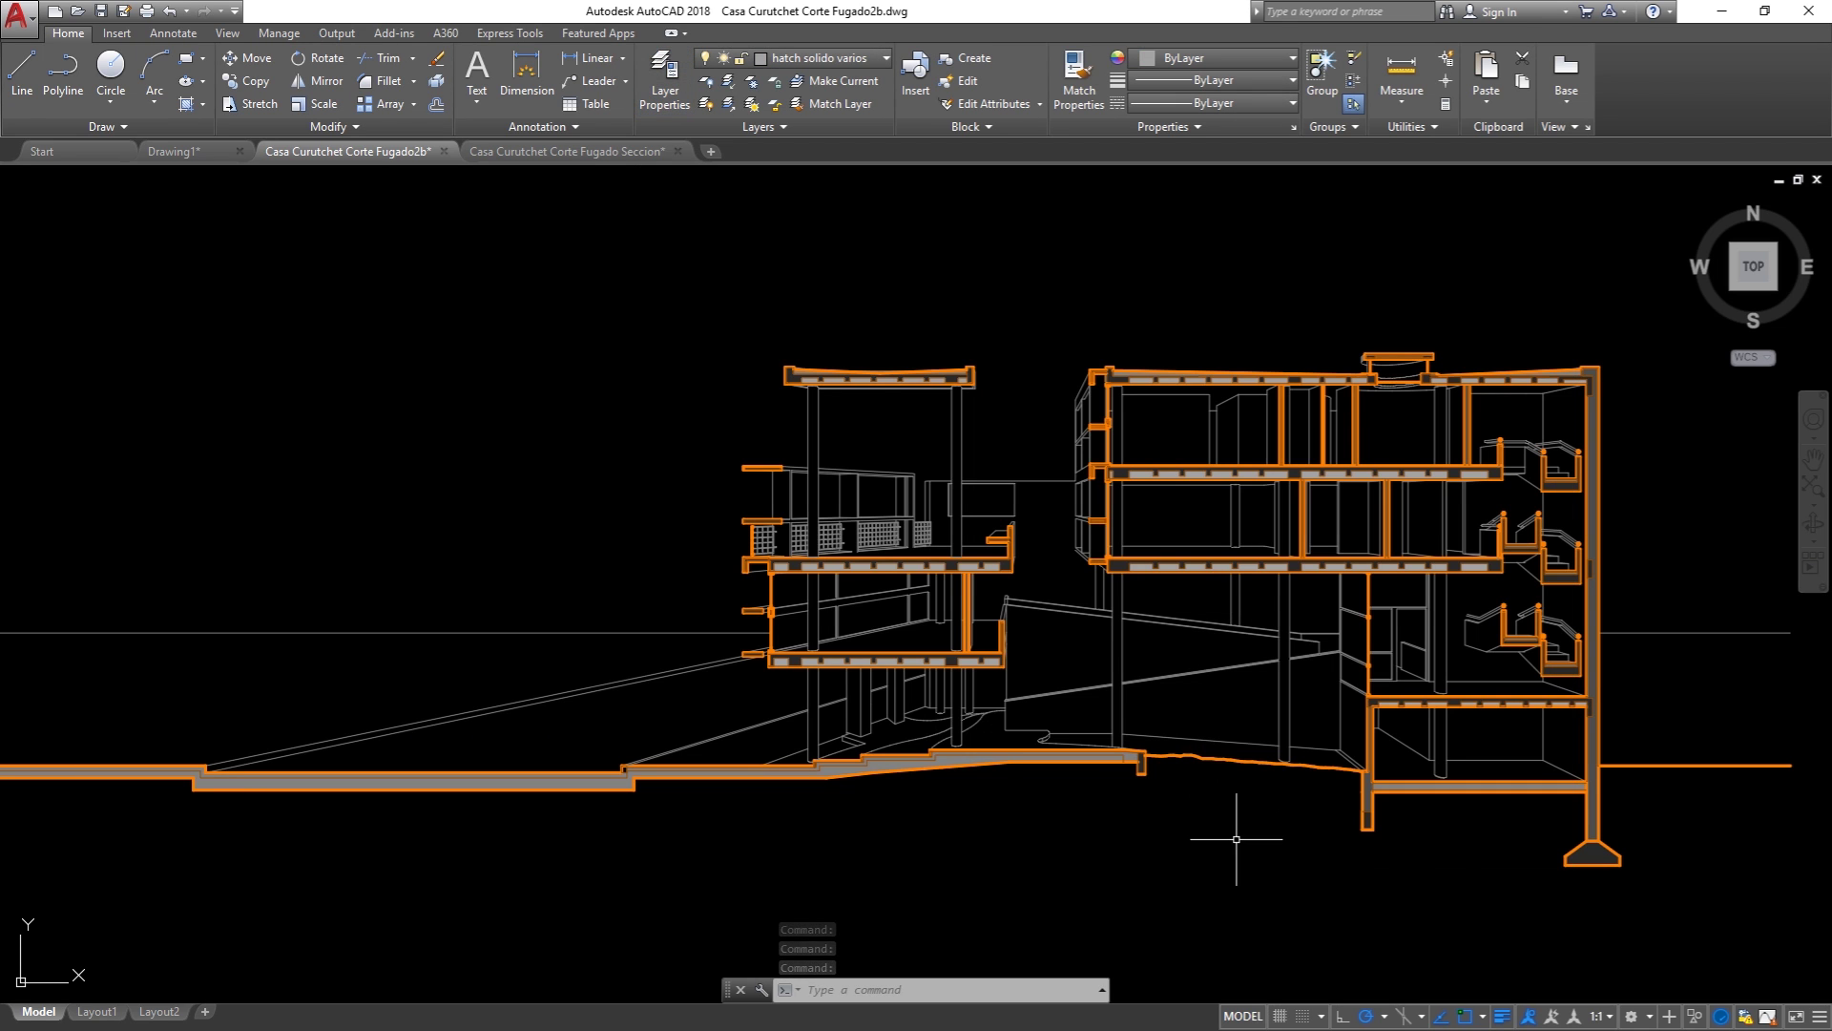
pyautogui.moveTo(1166, 563)
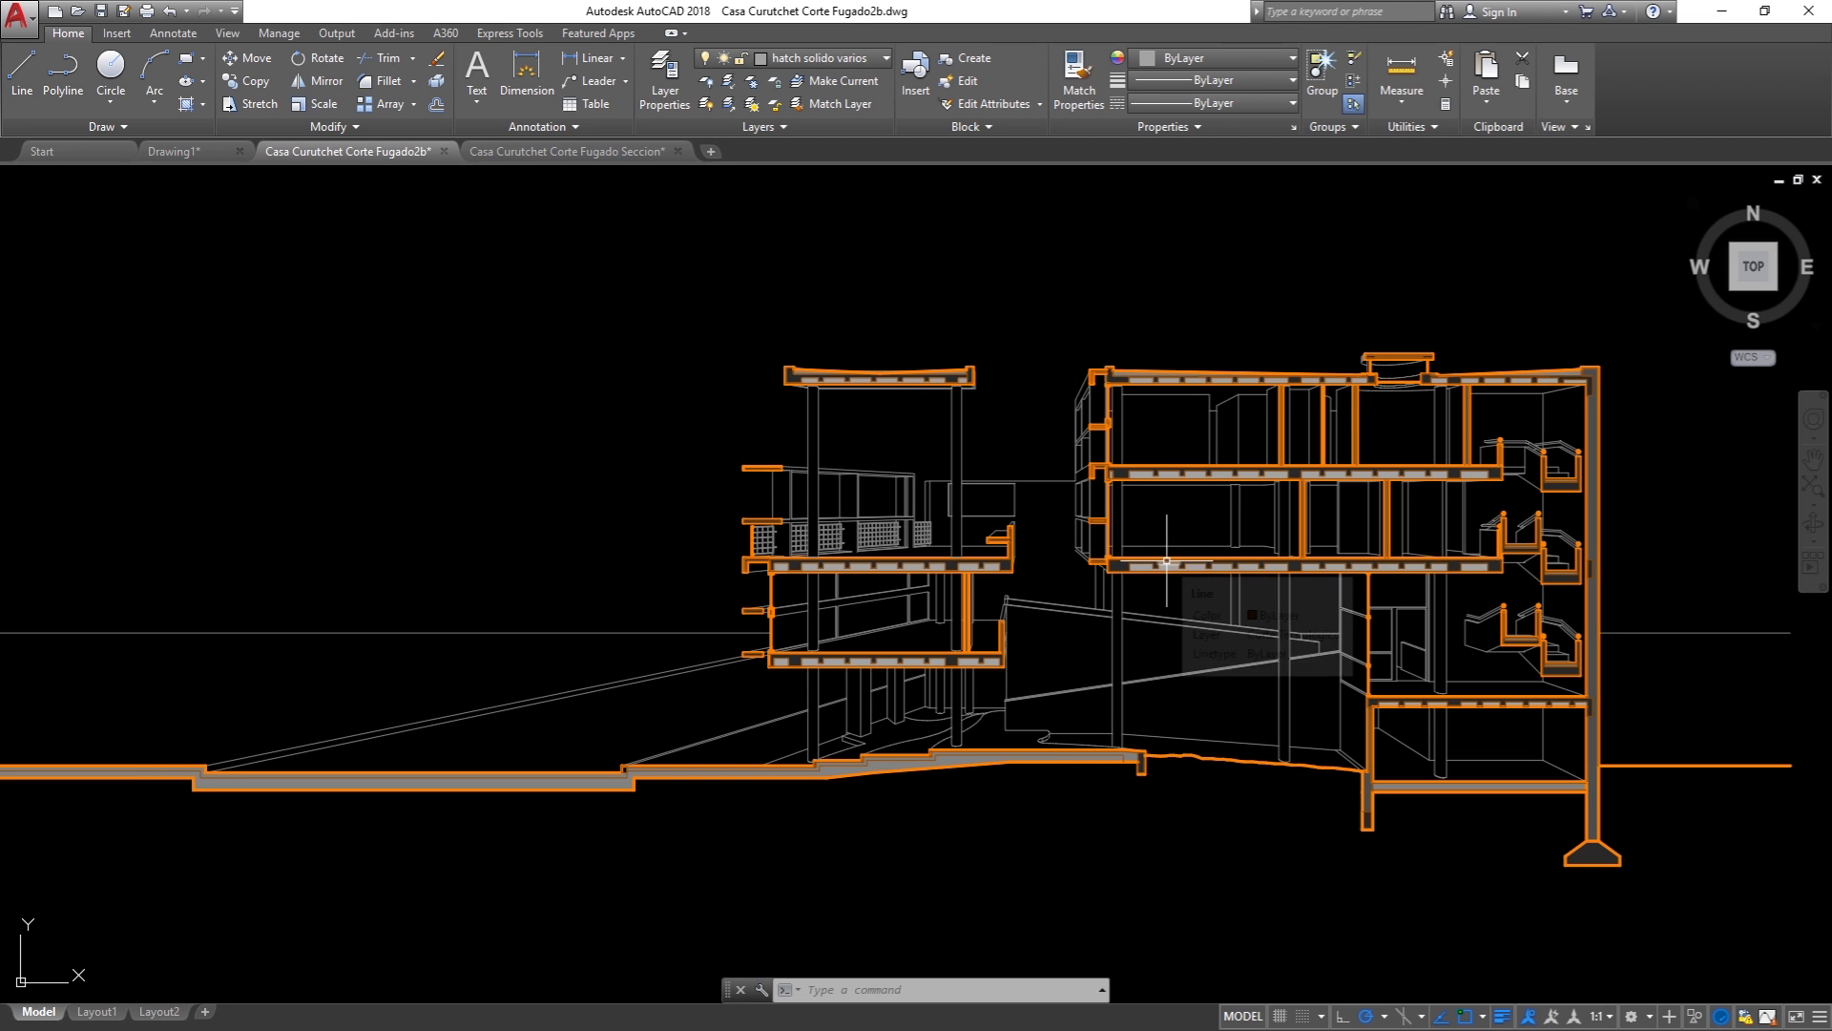
# Step: Select every hatch in the drawing with QSELECT, Object type Hatch
pyautogui.scroll(3, 1166, 561)
pyautogui.scroll(5, 1098, 573)
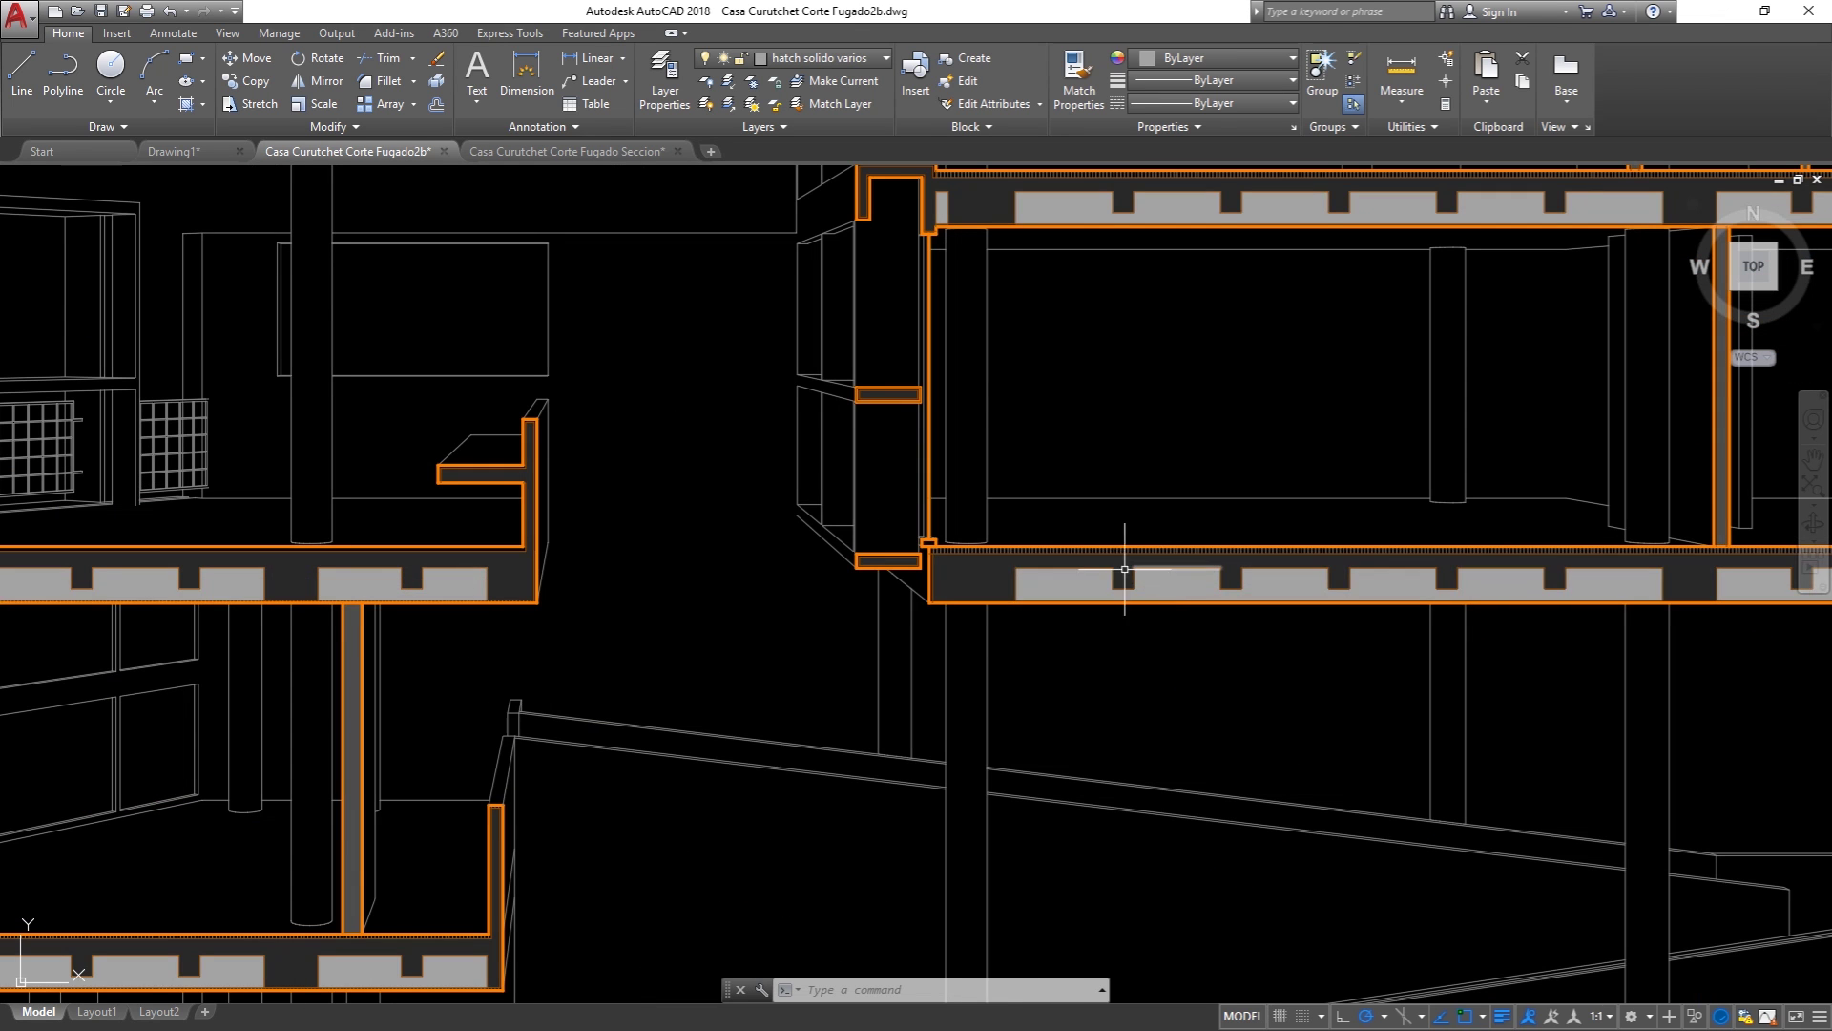
pyautogui.scroll(-5, 1060, 577)
pyautogui.scroll(-4, 1060, 578)
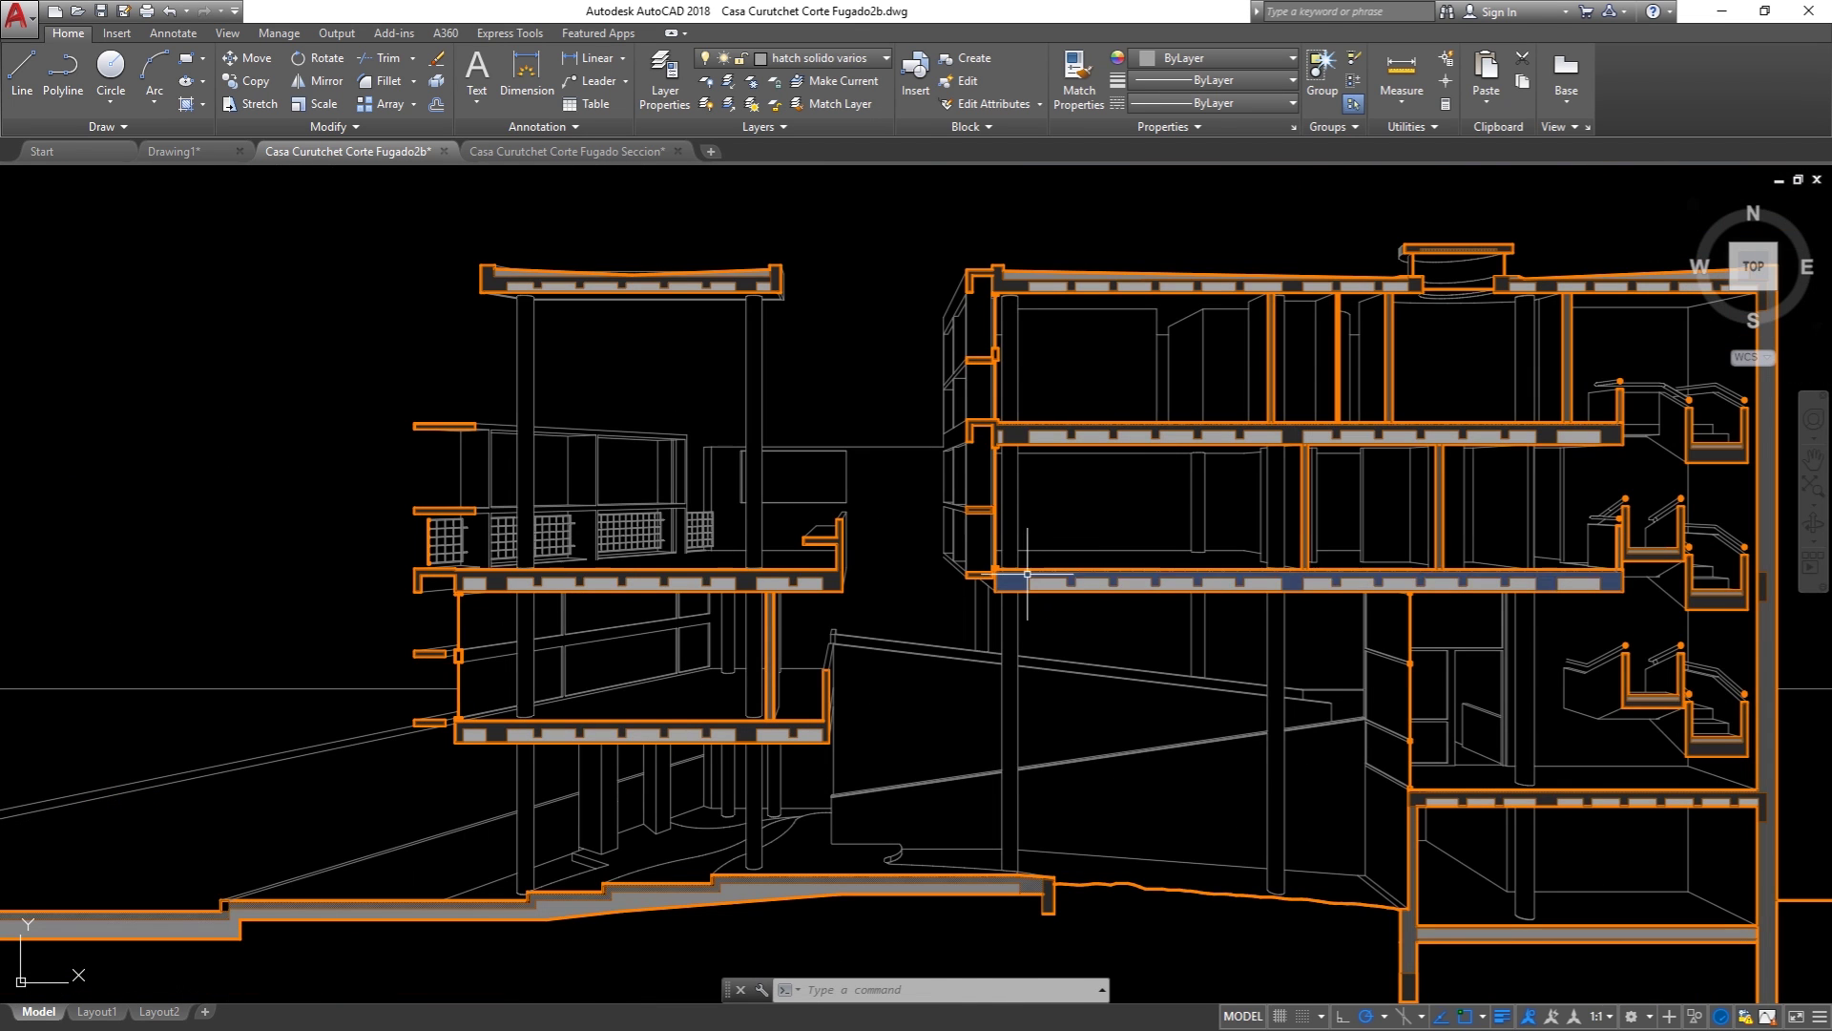
pyautogui.scroll(-3, 717, 567)
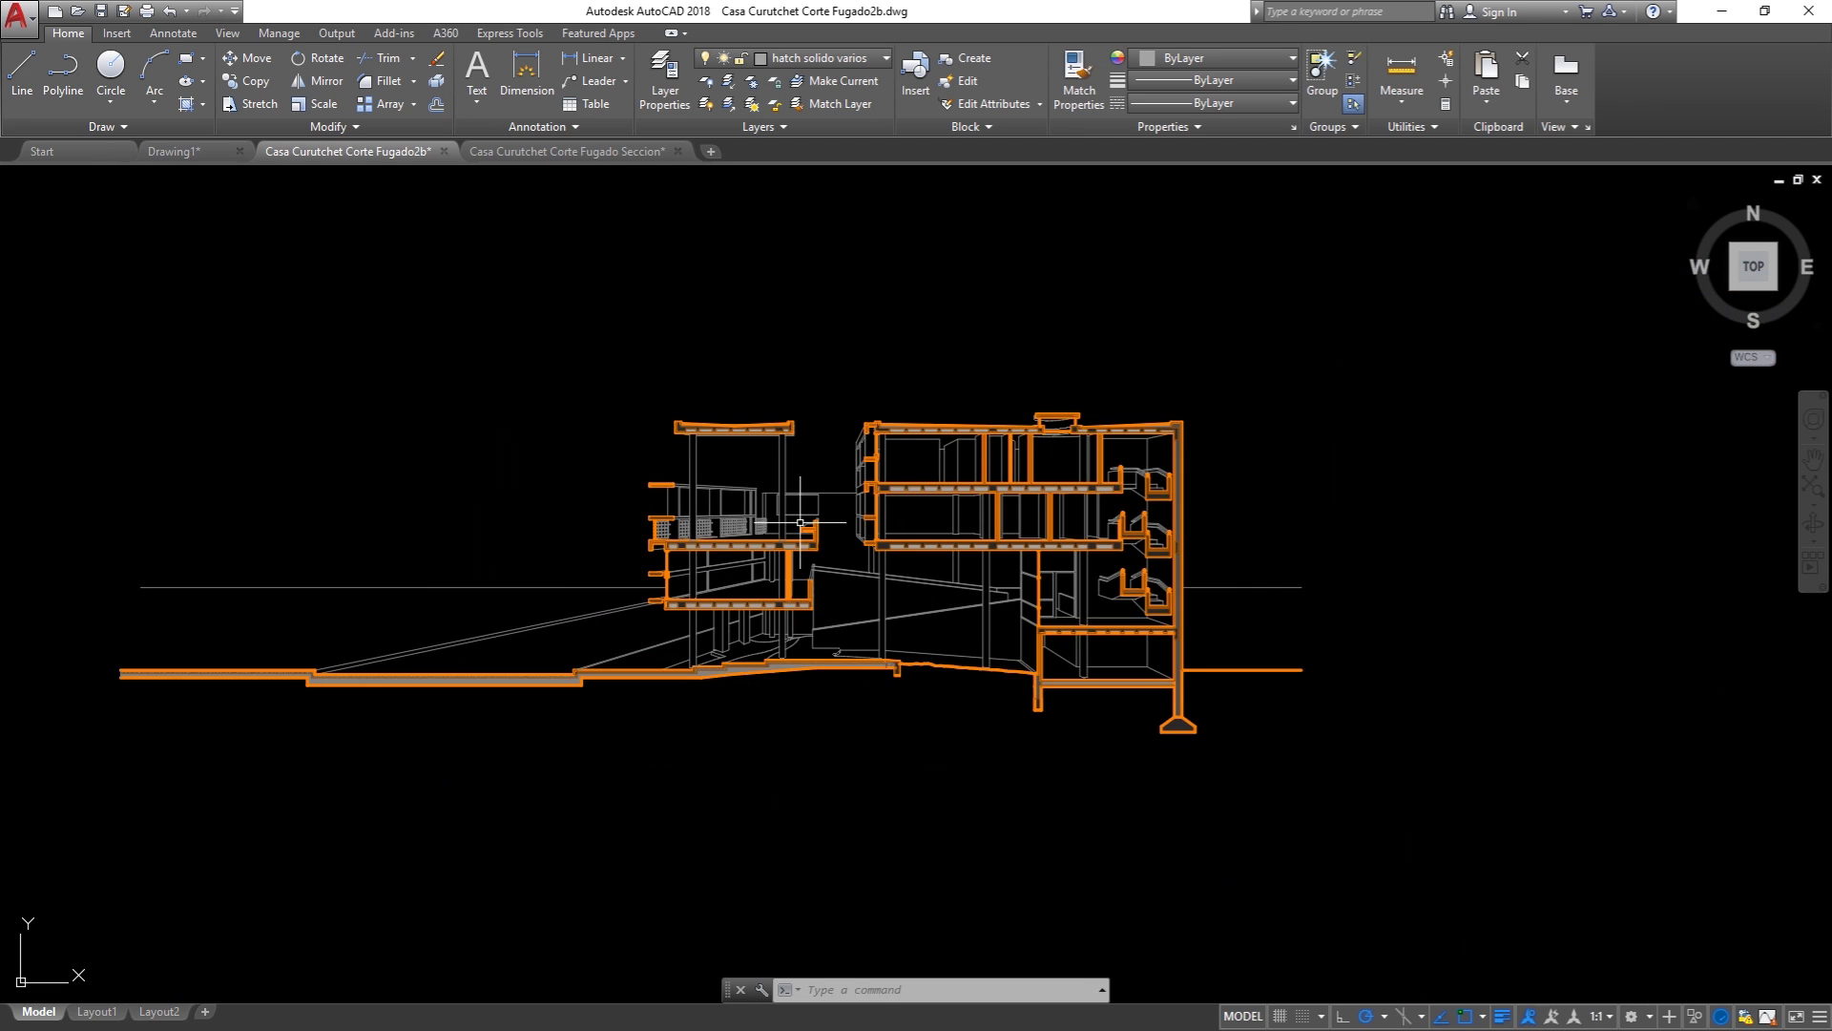
pyautogui.moveTo(732, 507)
pyautogui.mouseDown(button='middle')
pyautogui.moveTo(967, 537)
pyautogui.moveTo(909, 522)
pyautogui.mouseUp(button='middle')
pyautogui.write('qselect')
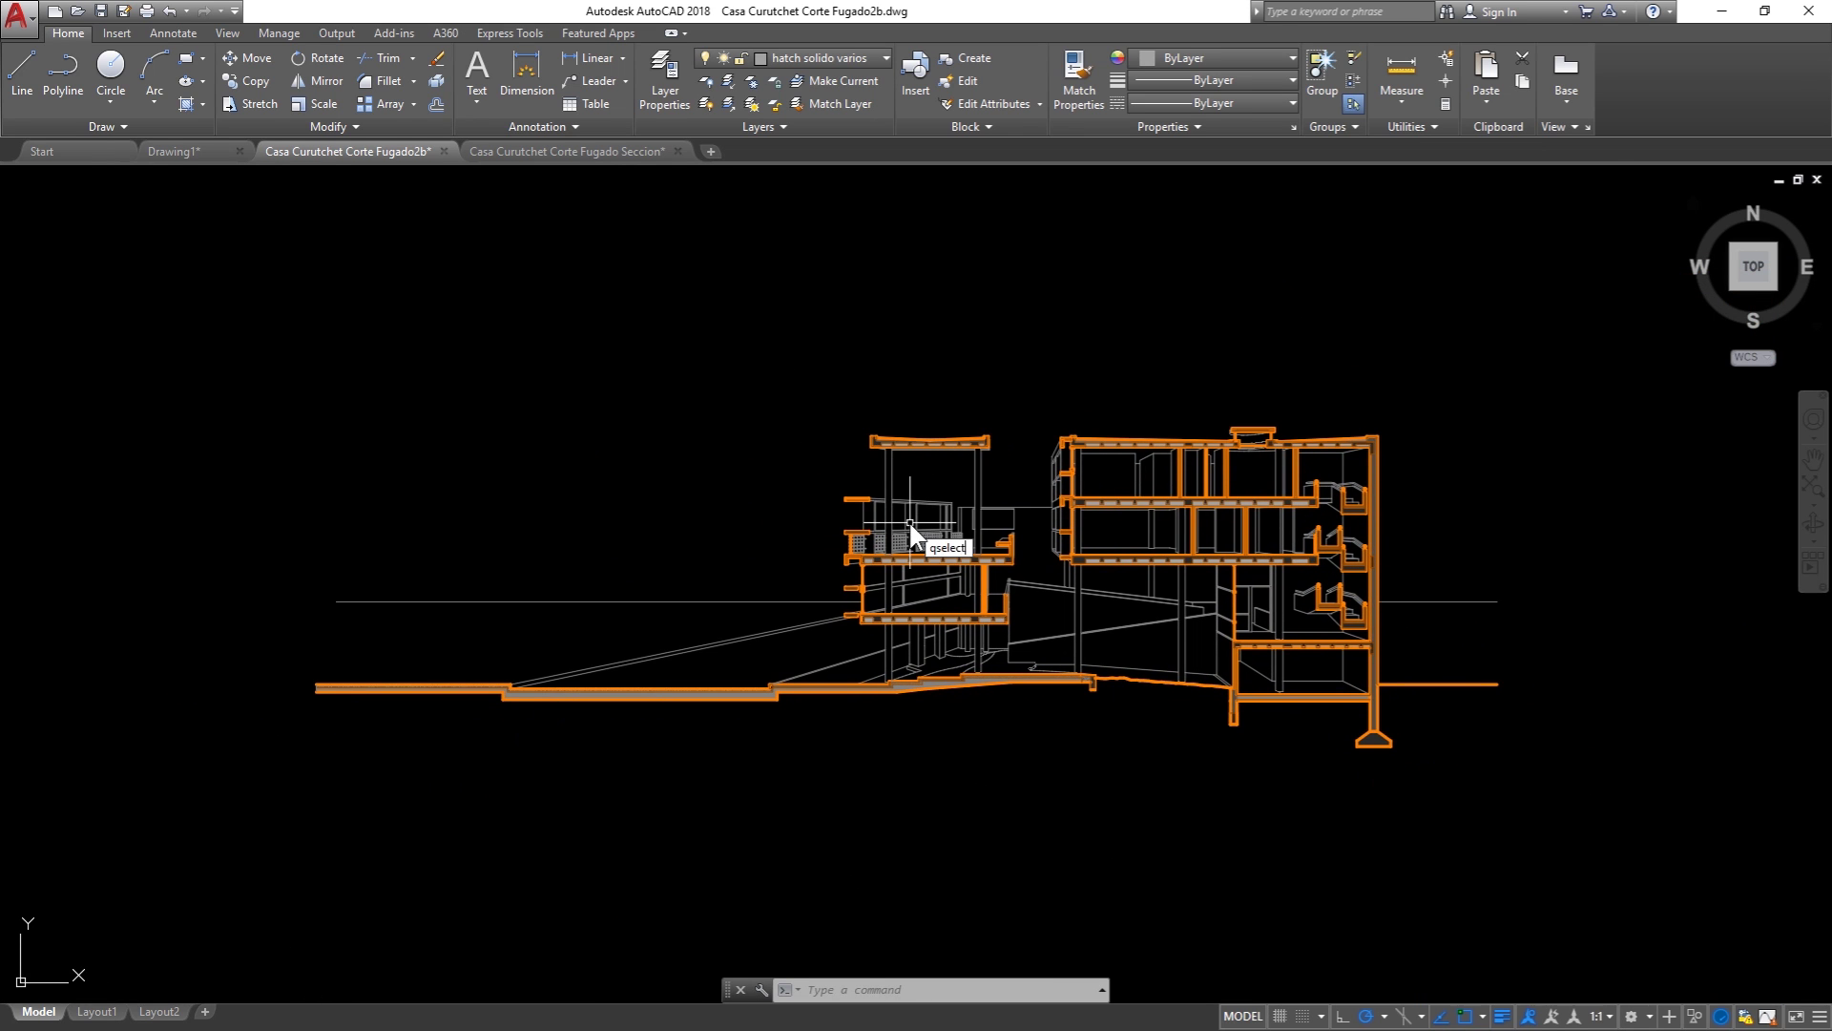
pyautogui.press('Return')
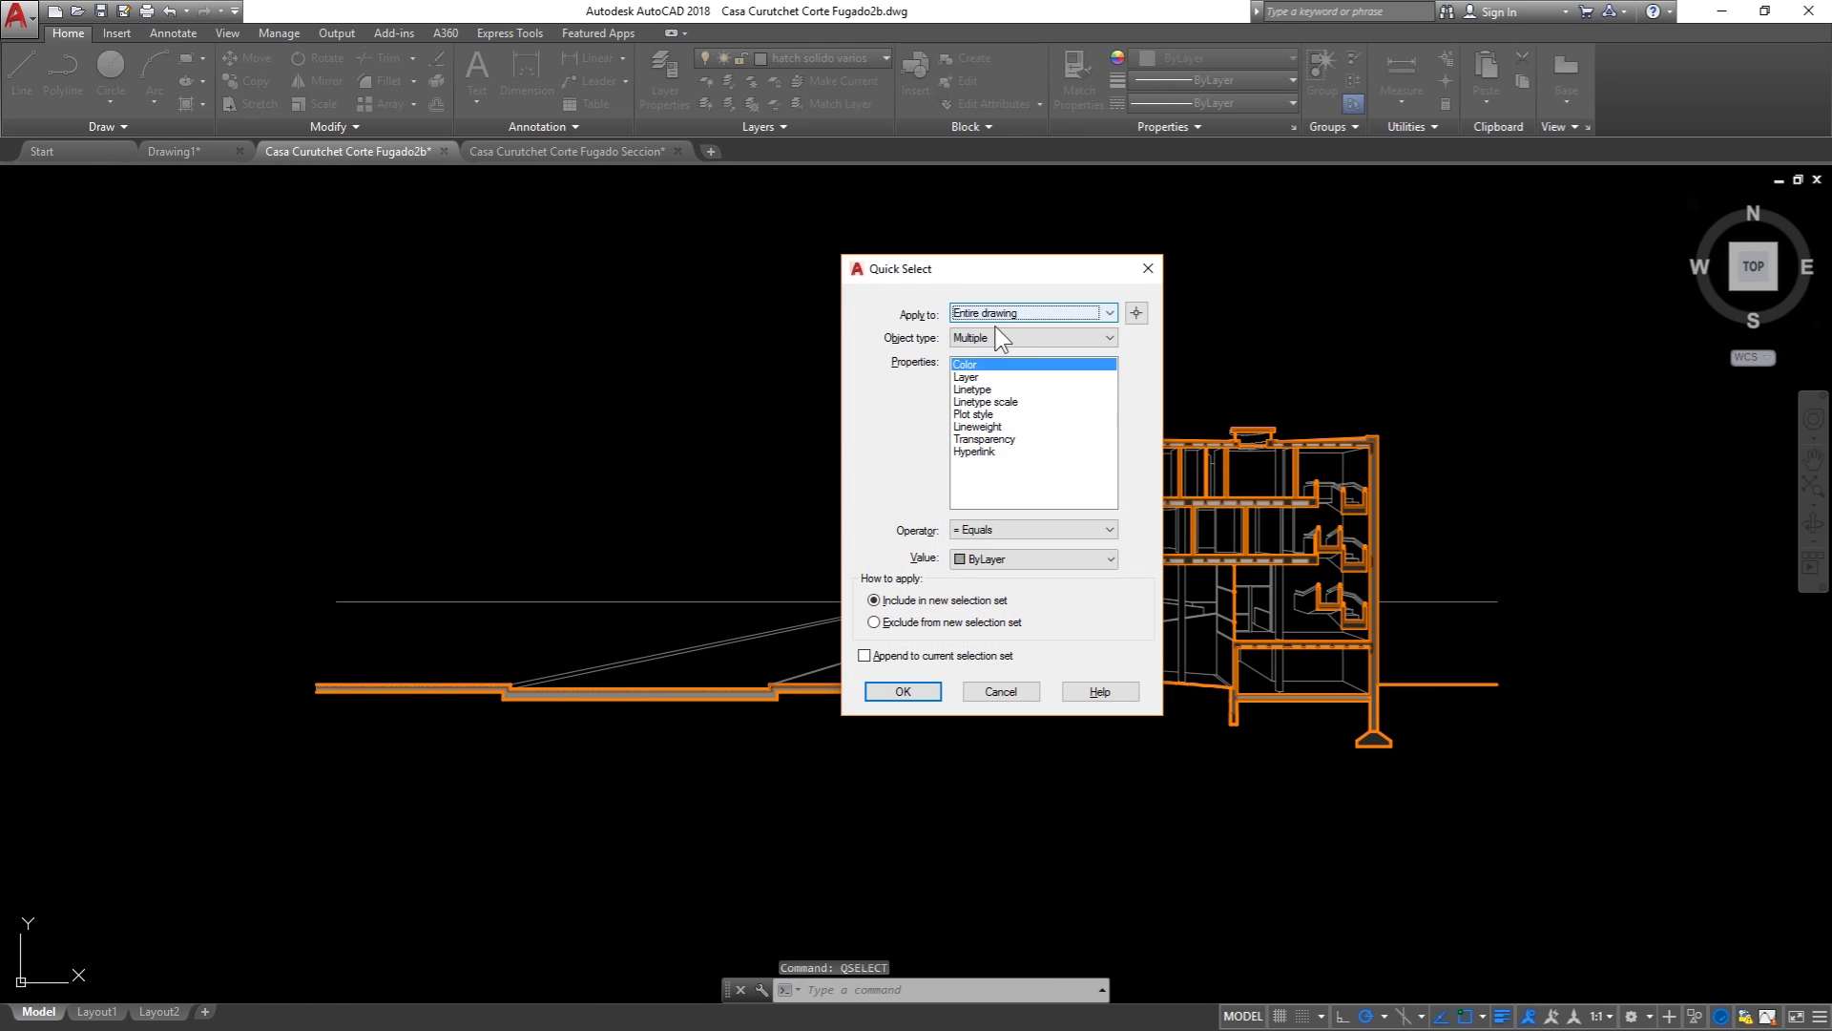
pyautogui.click(995, 331)
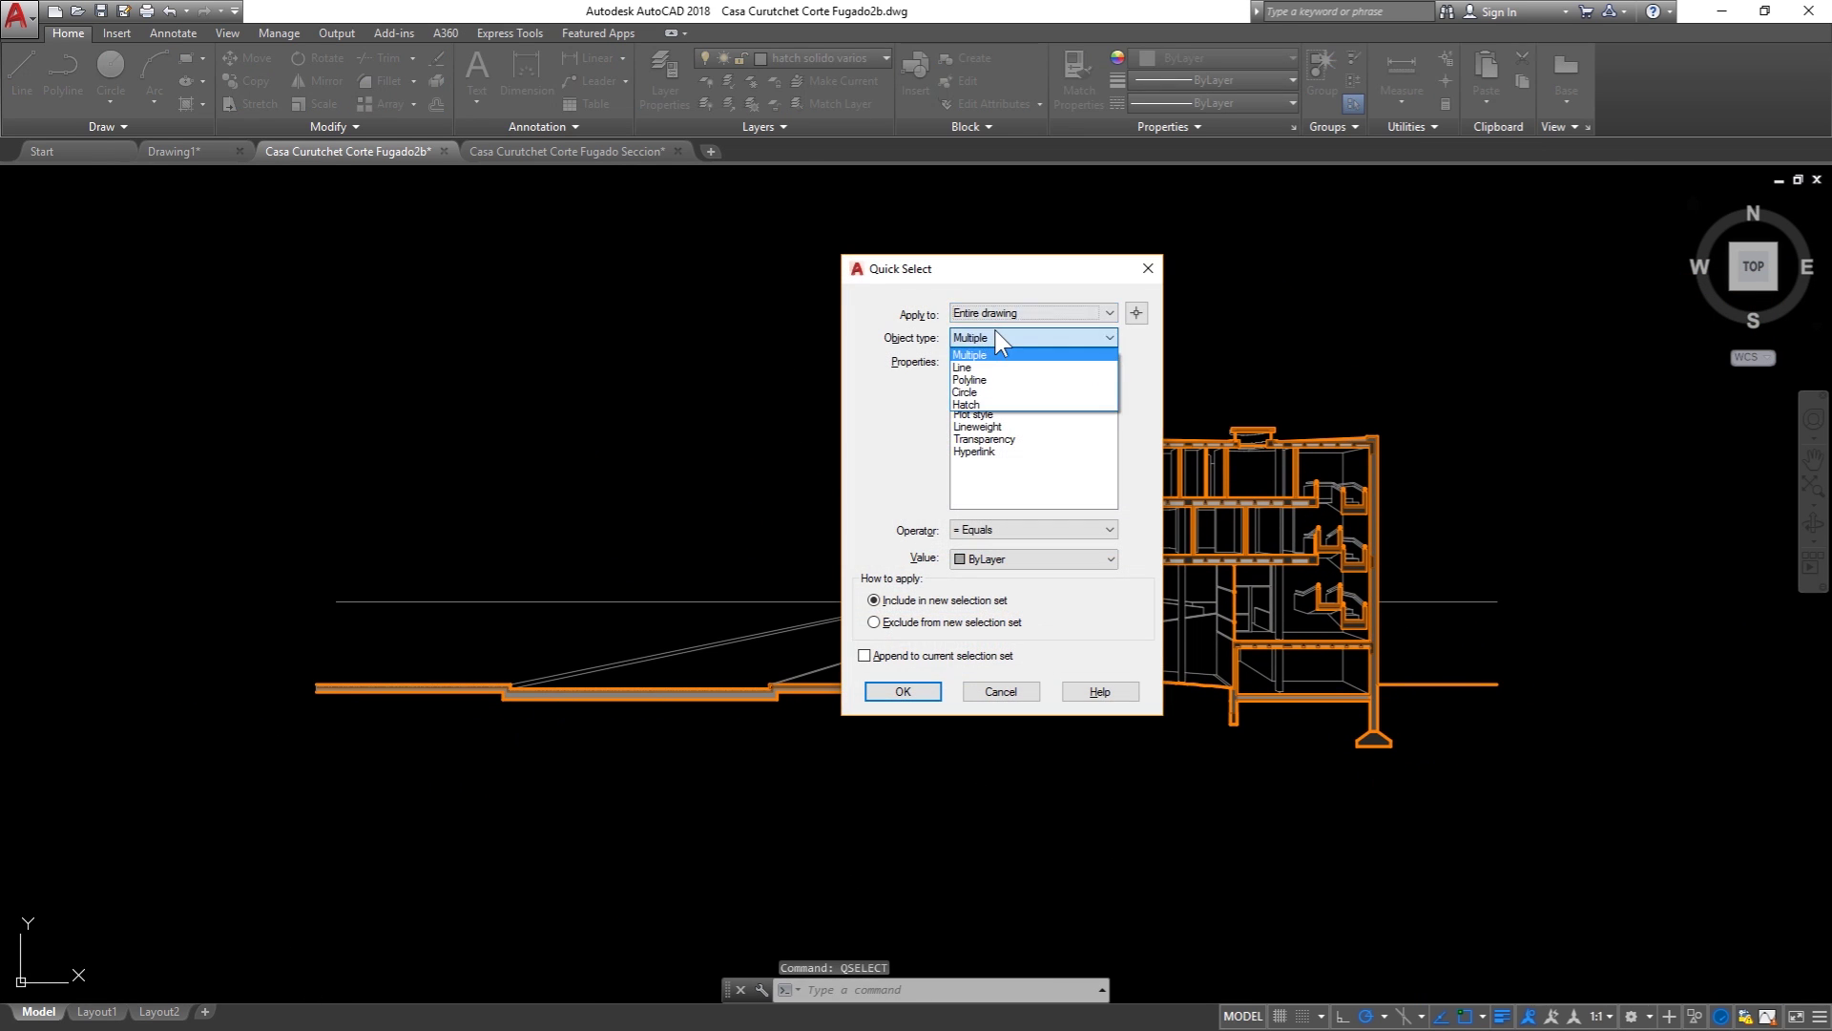
pyautogui.click(966, 404)
pyautogui.press('Return')
# Step: Send all selected hatches to the back, behind the section linework
pyautogui.scroll(4, 728, 707)
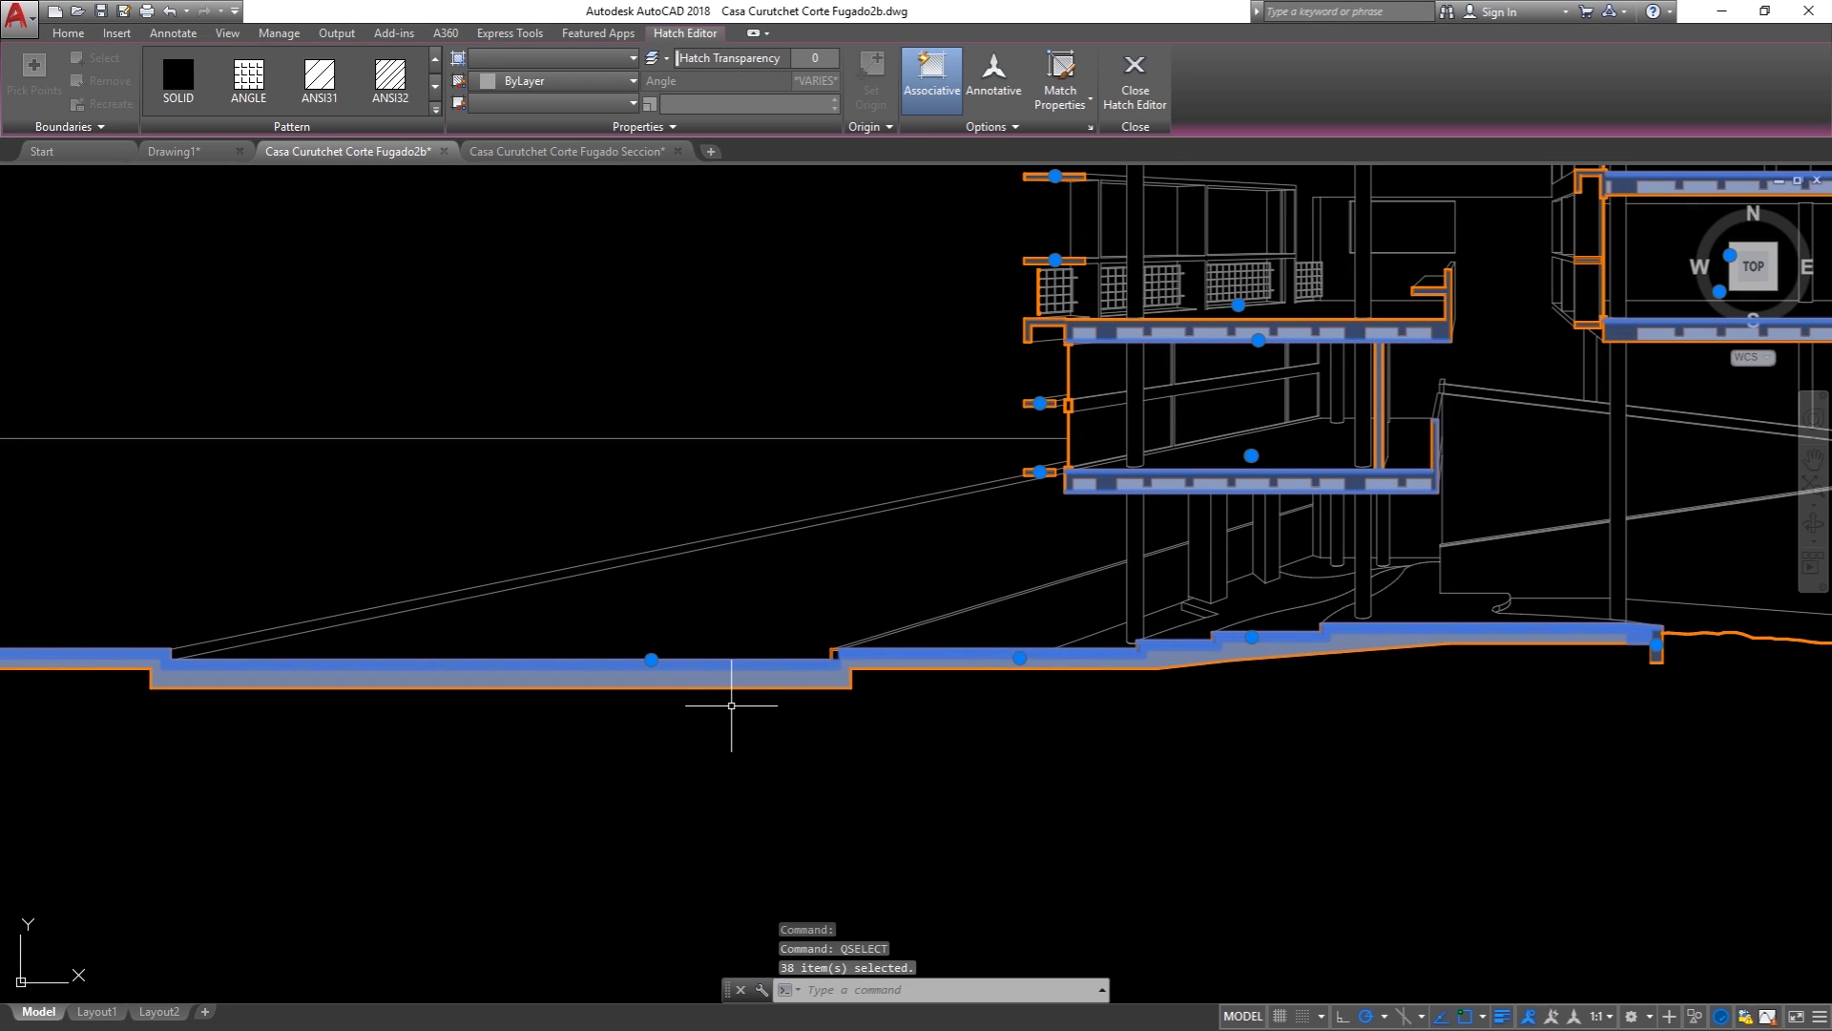
pyautogui.rightClick(754, 677)
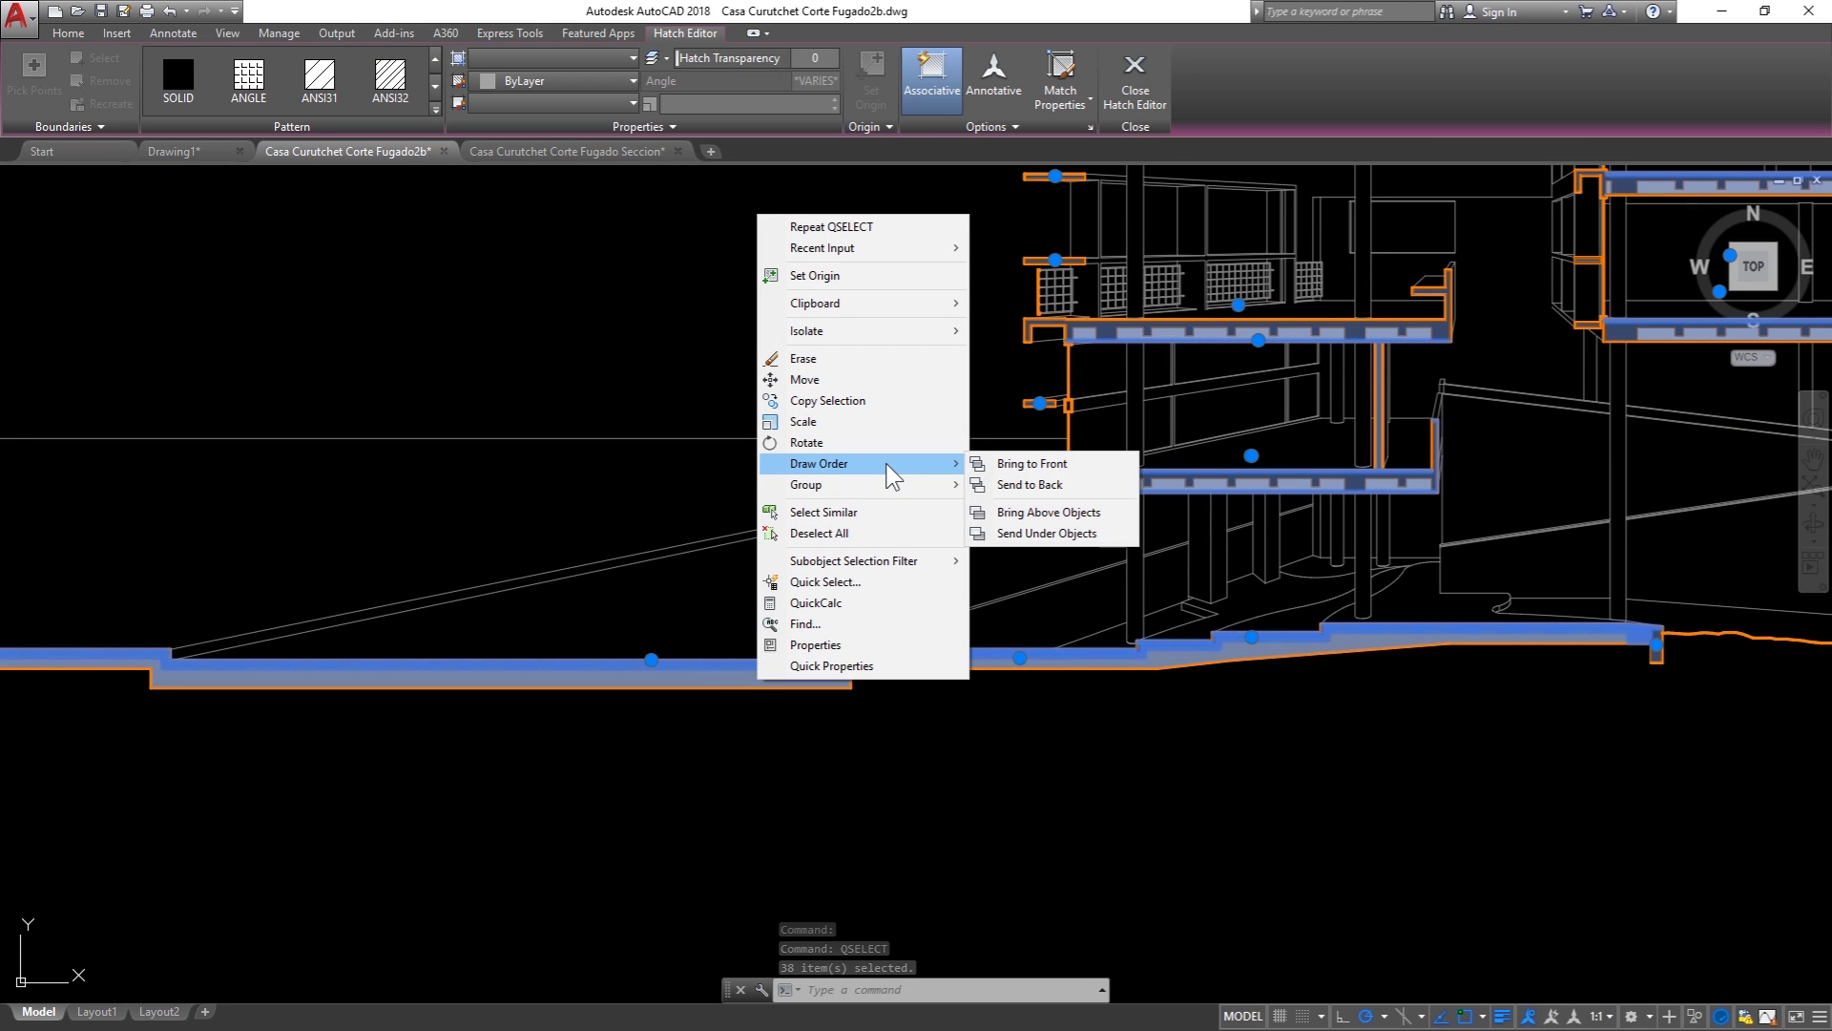
pyautogui.click(1021, 484)
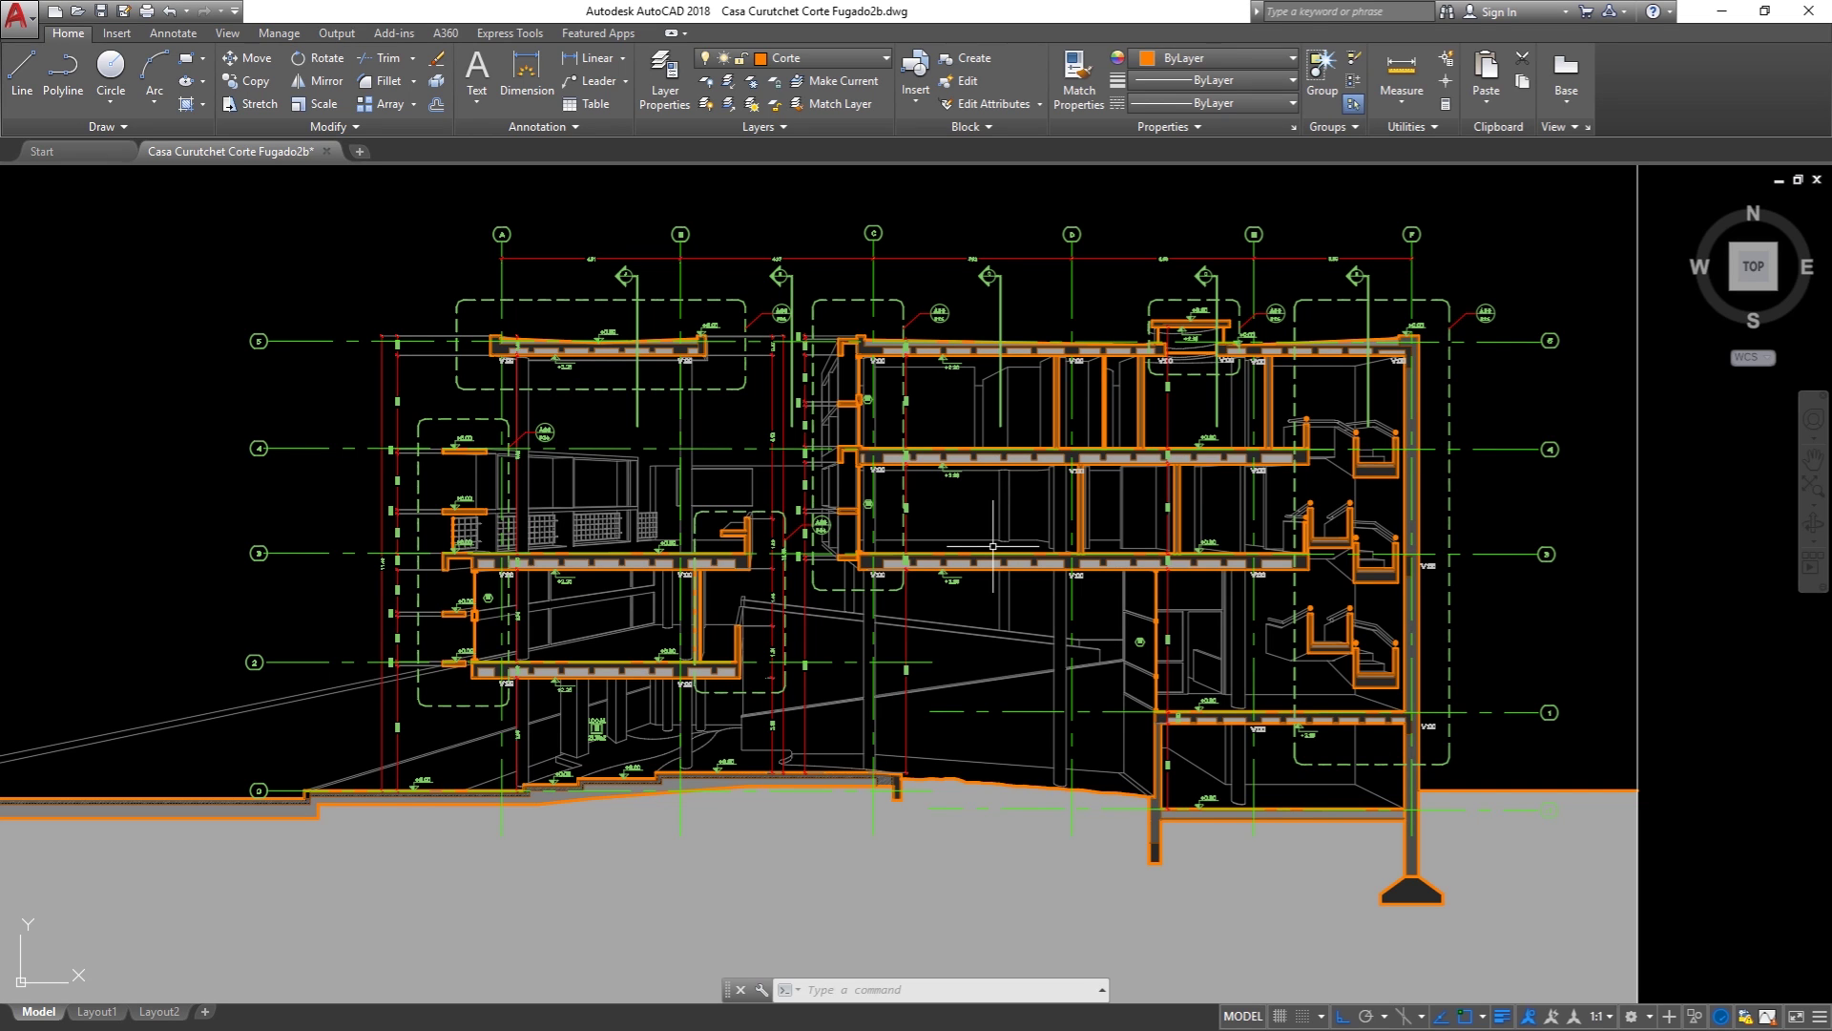
# Step: Bring up the plot settings and browse the saved page setups for the PDF plot
pyautogui.hotkey('ctrl', 'p')
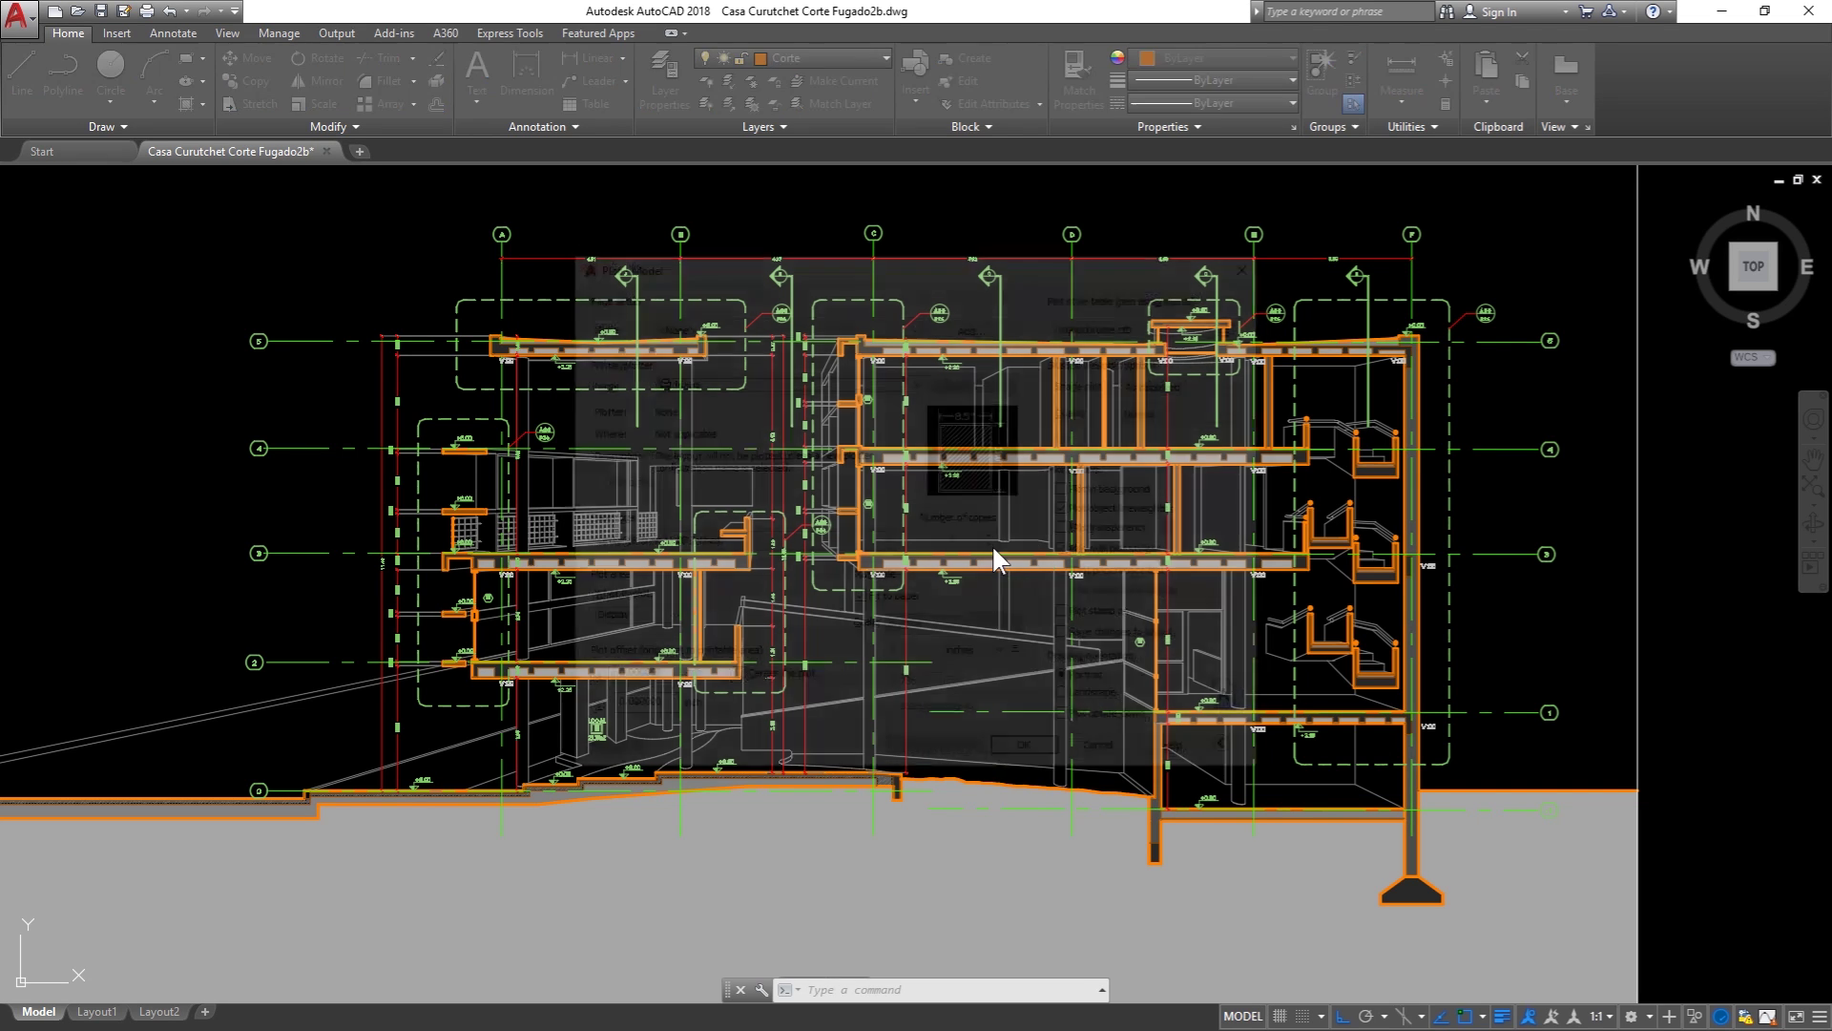
pyautogui.click(704, 323)
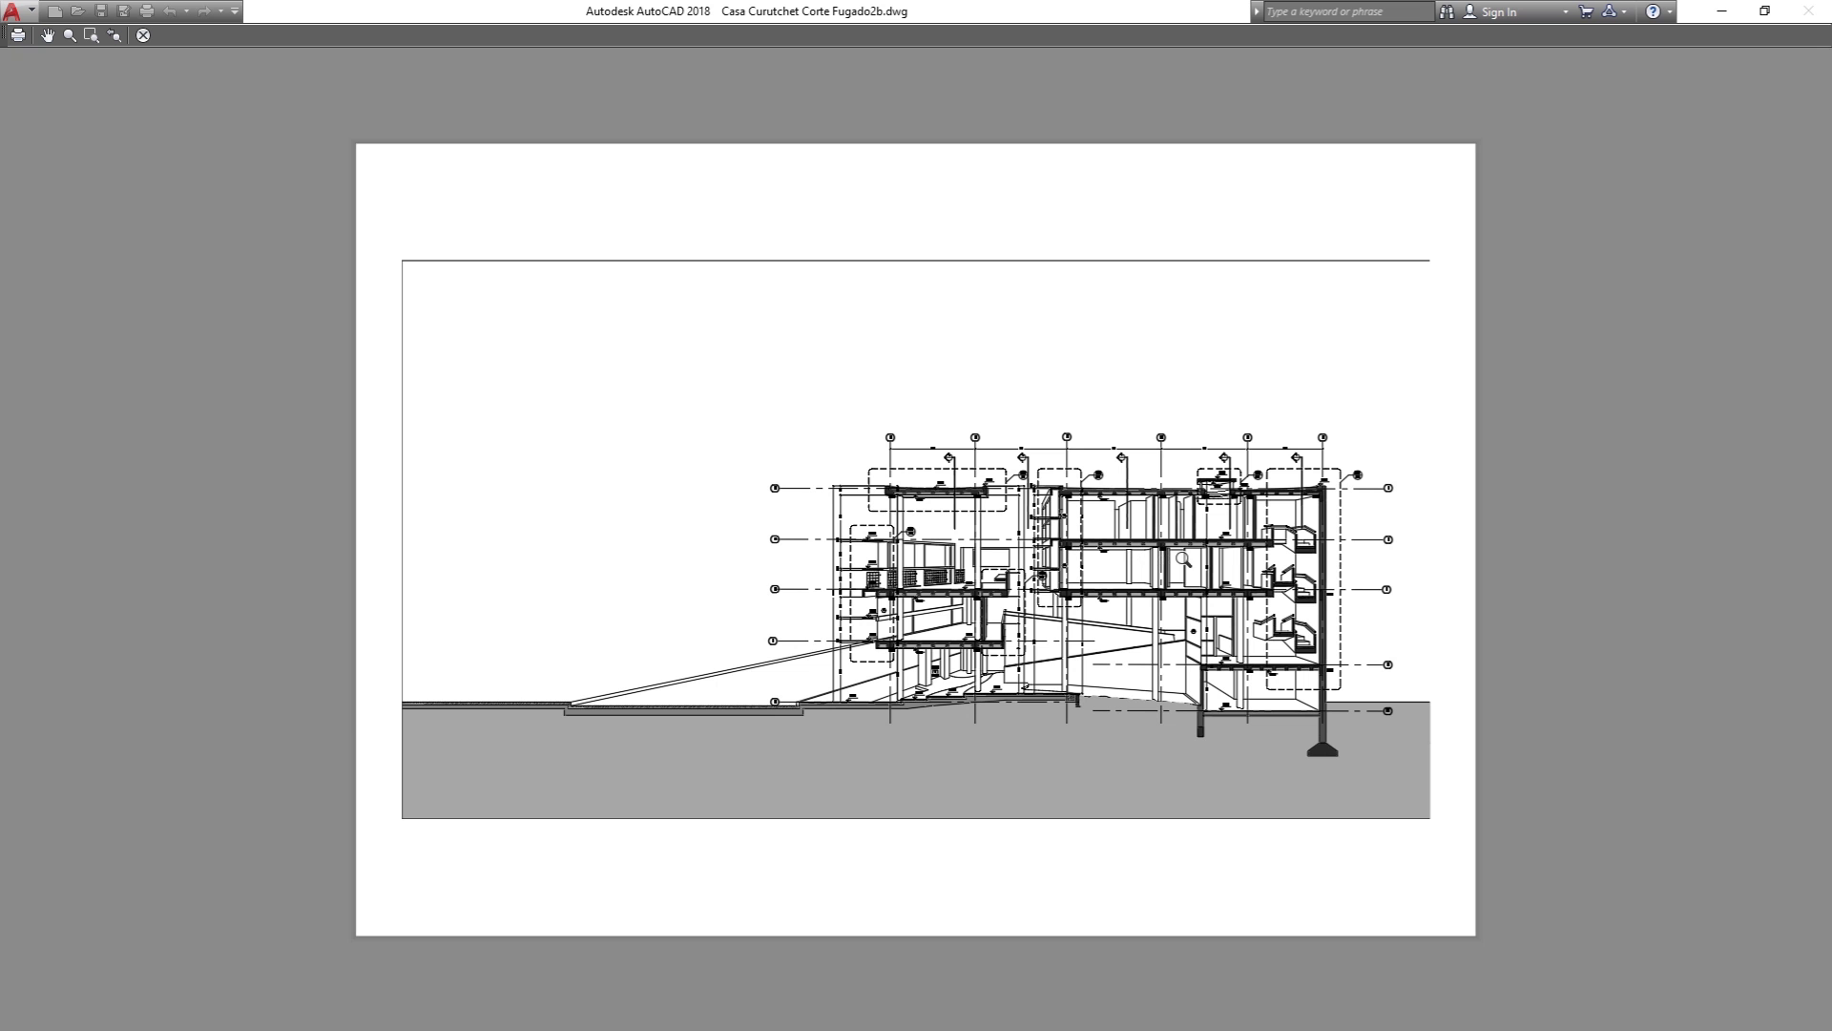
pyautogui.scroll(3, 1204, 601)
pyautogui.scroll(2, 1210, 606)
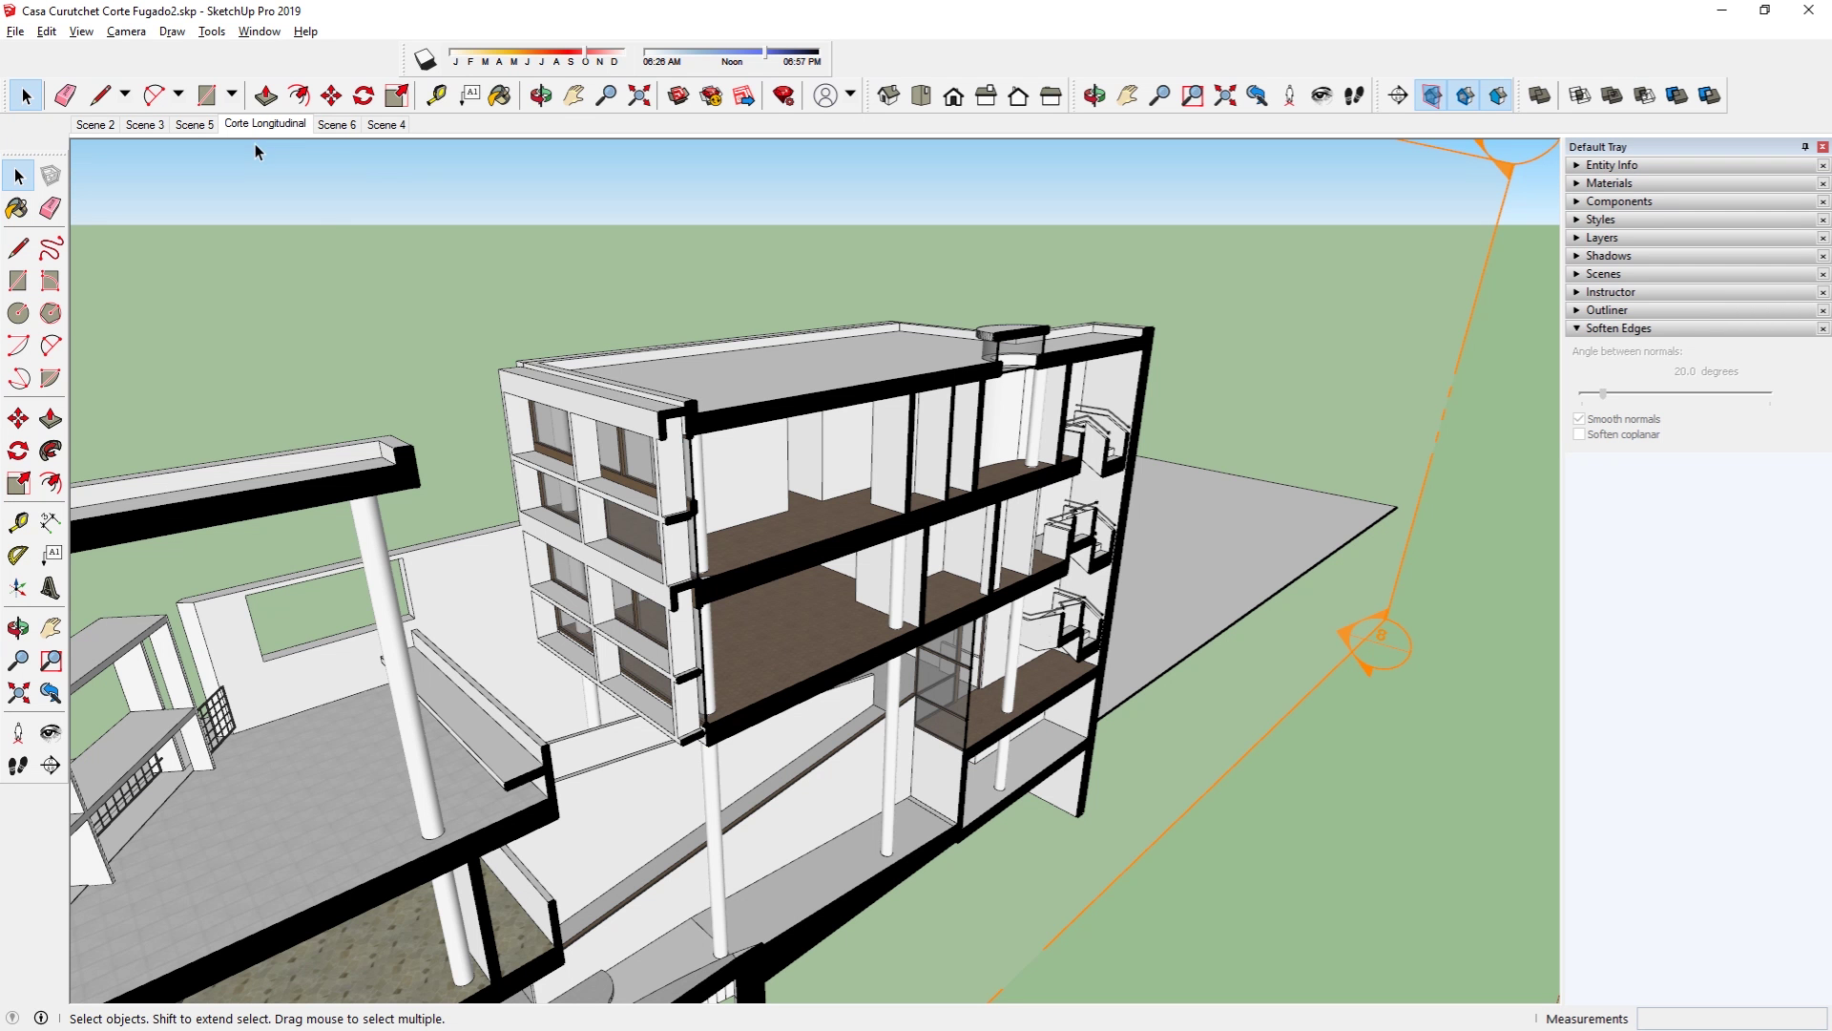
# Step: Switch to the Corte Longitudinal scene with shadows on and the Monochrome face style
pyautogui.click(265, 124)
pyautogui.click(425, 59)
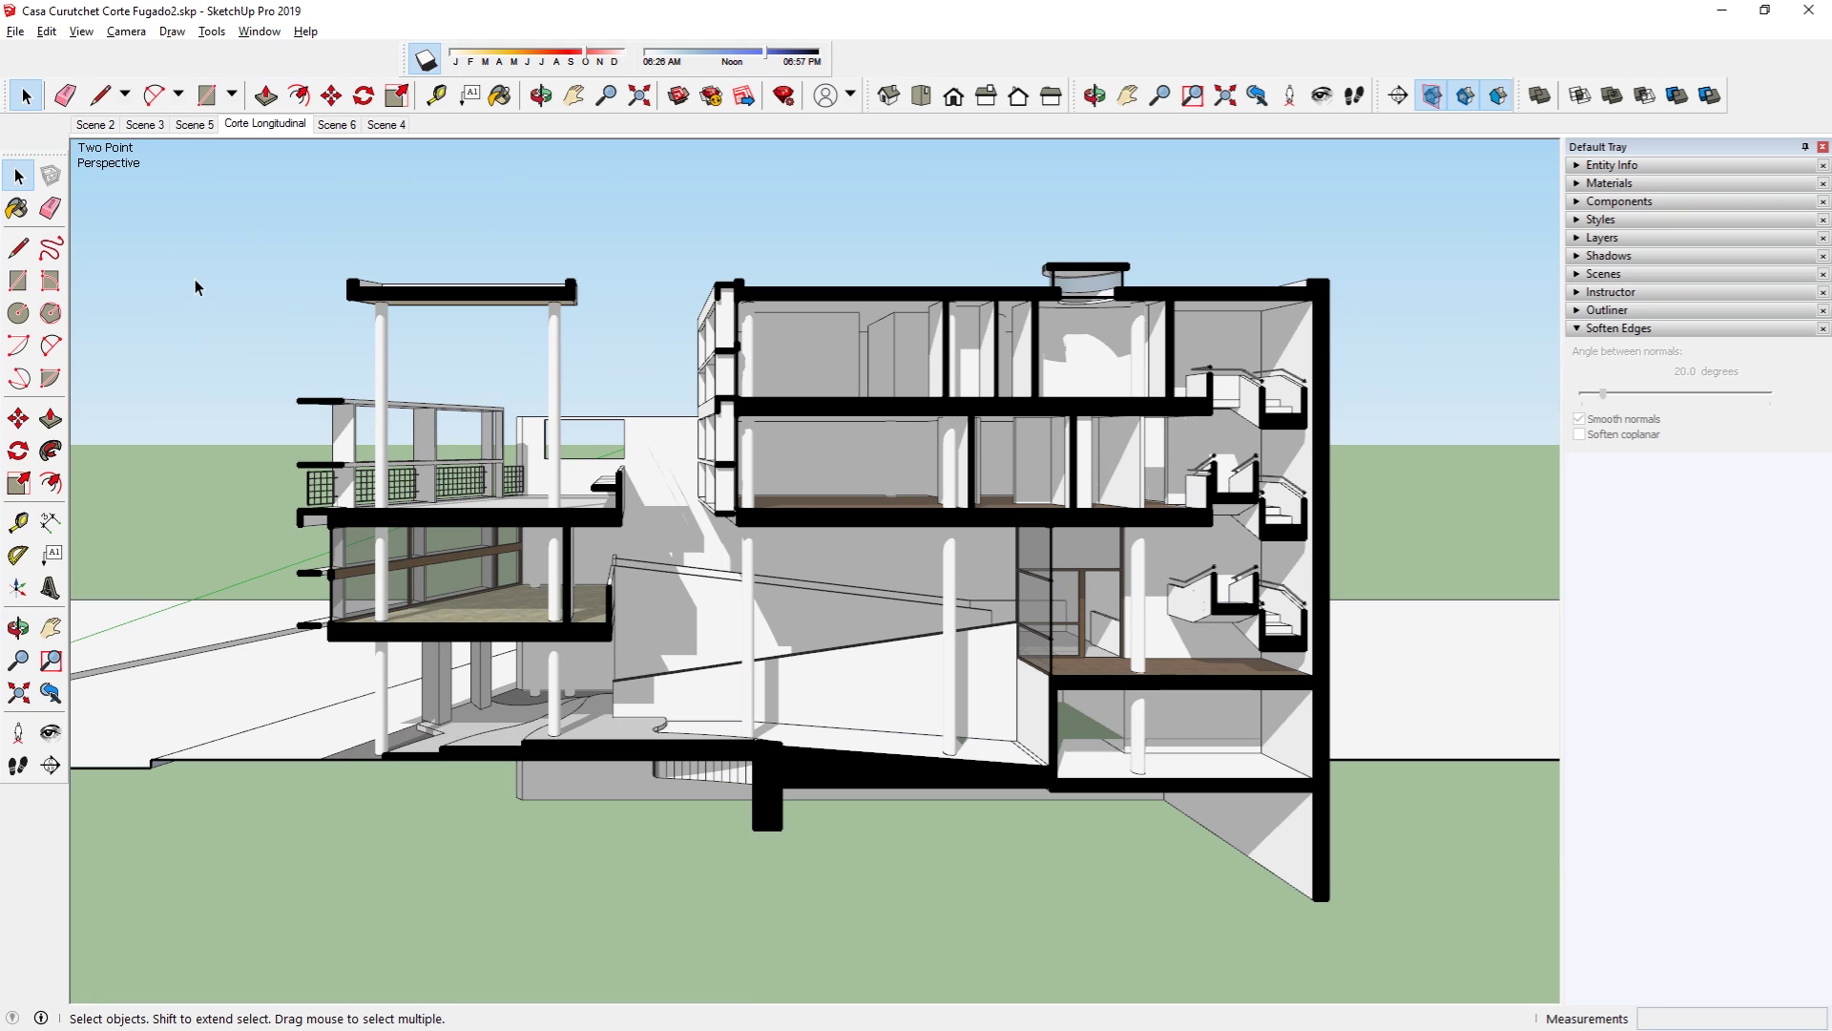
pyautogui.click(81, 31)
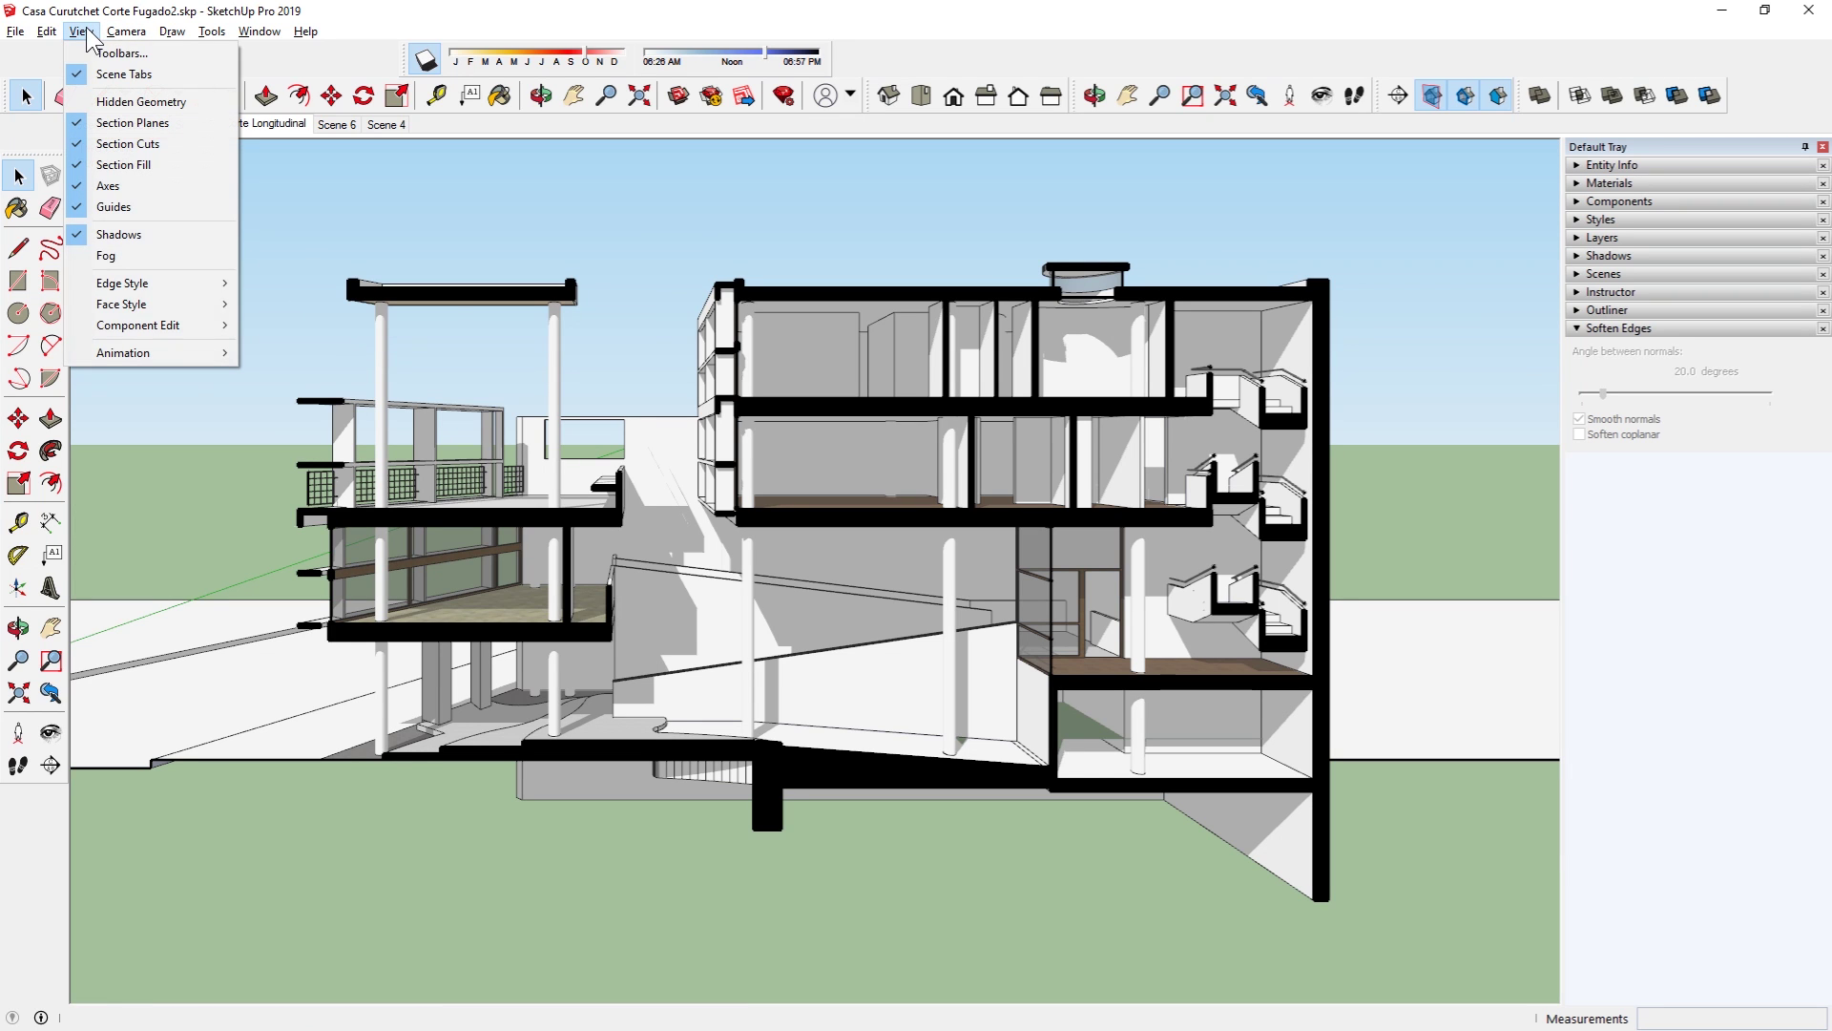
pyautogui.moveTo(123, 303)
pyautogui.click(328, 420)
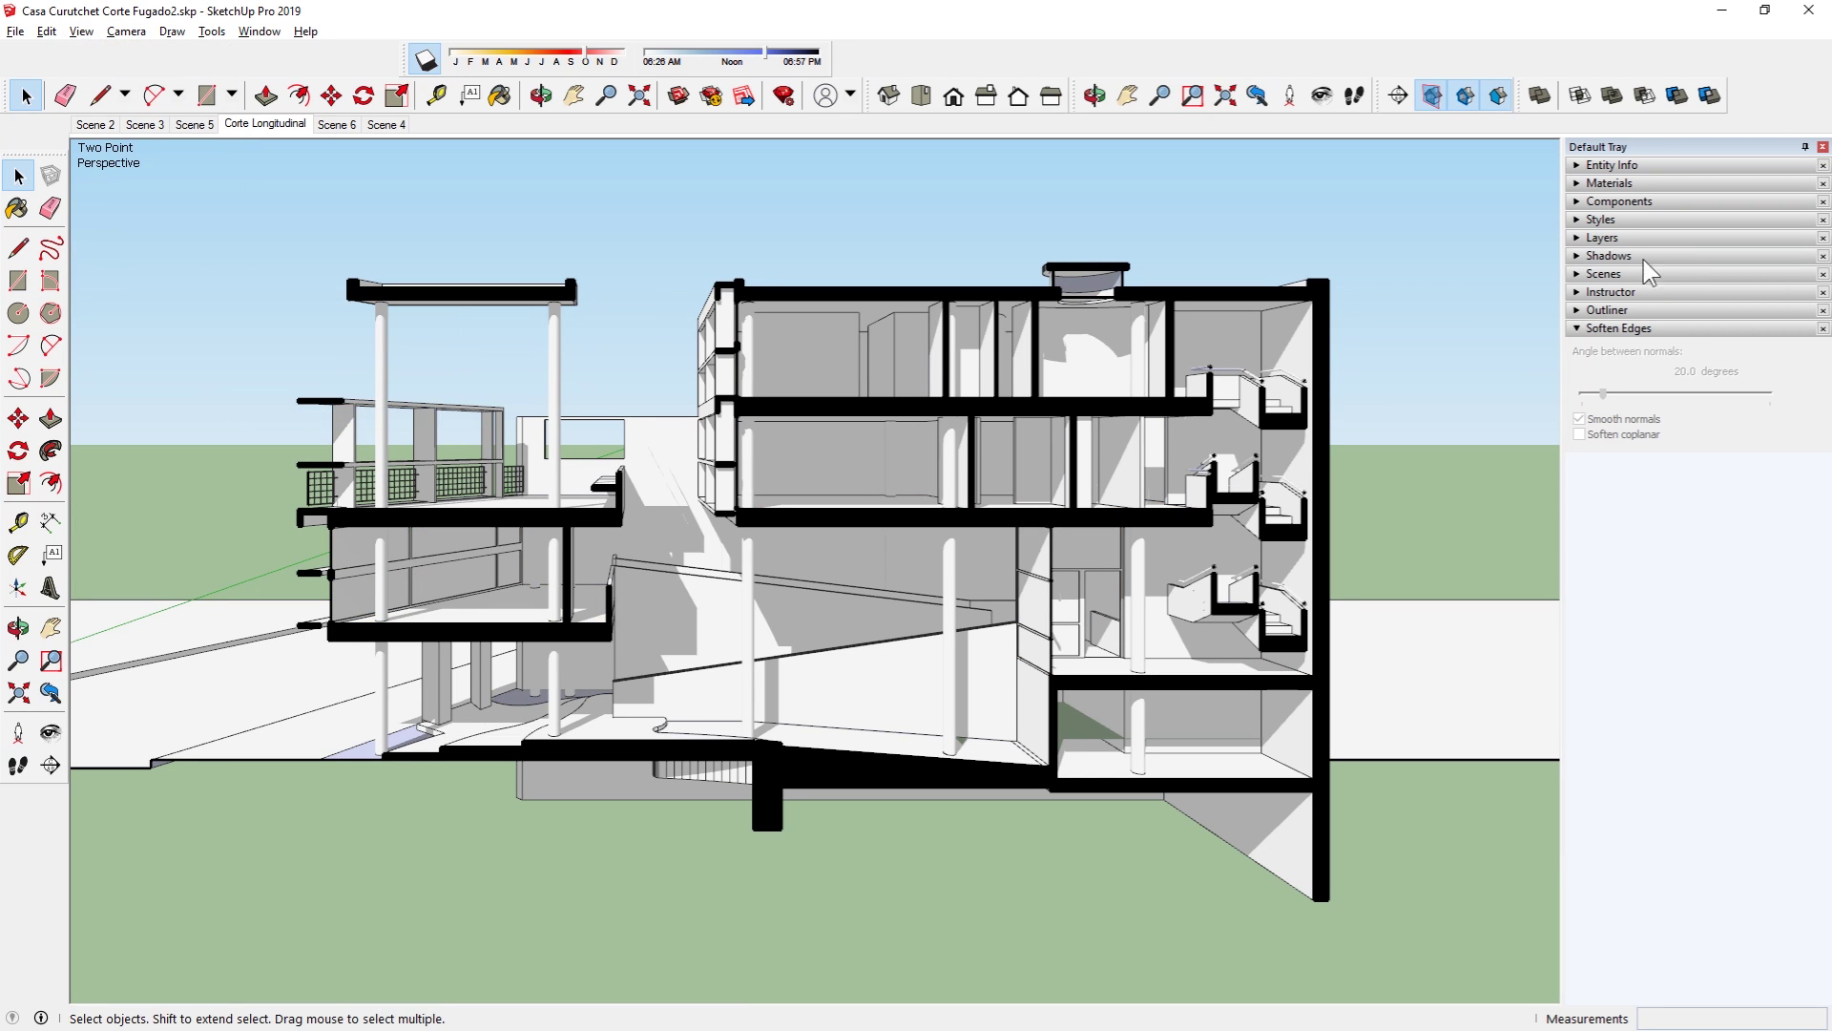
# Step: Edit the current style's section fill to white and section line width to 1
pyautogui.click(1601, 219)
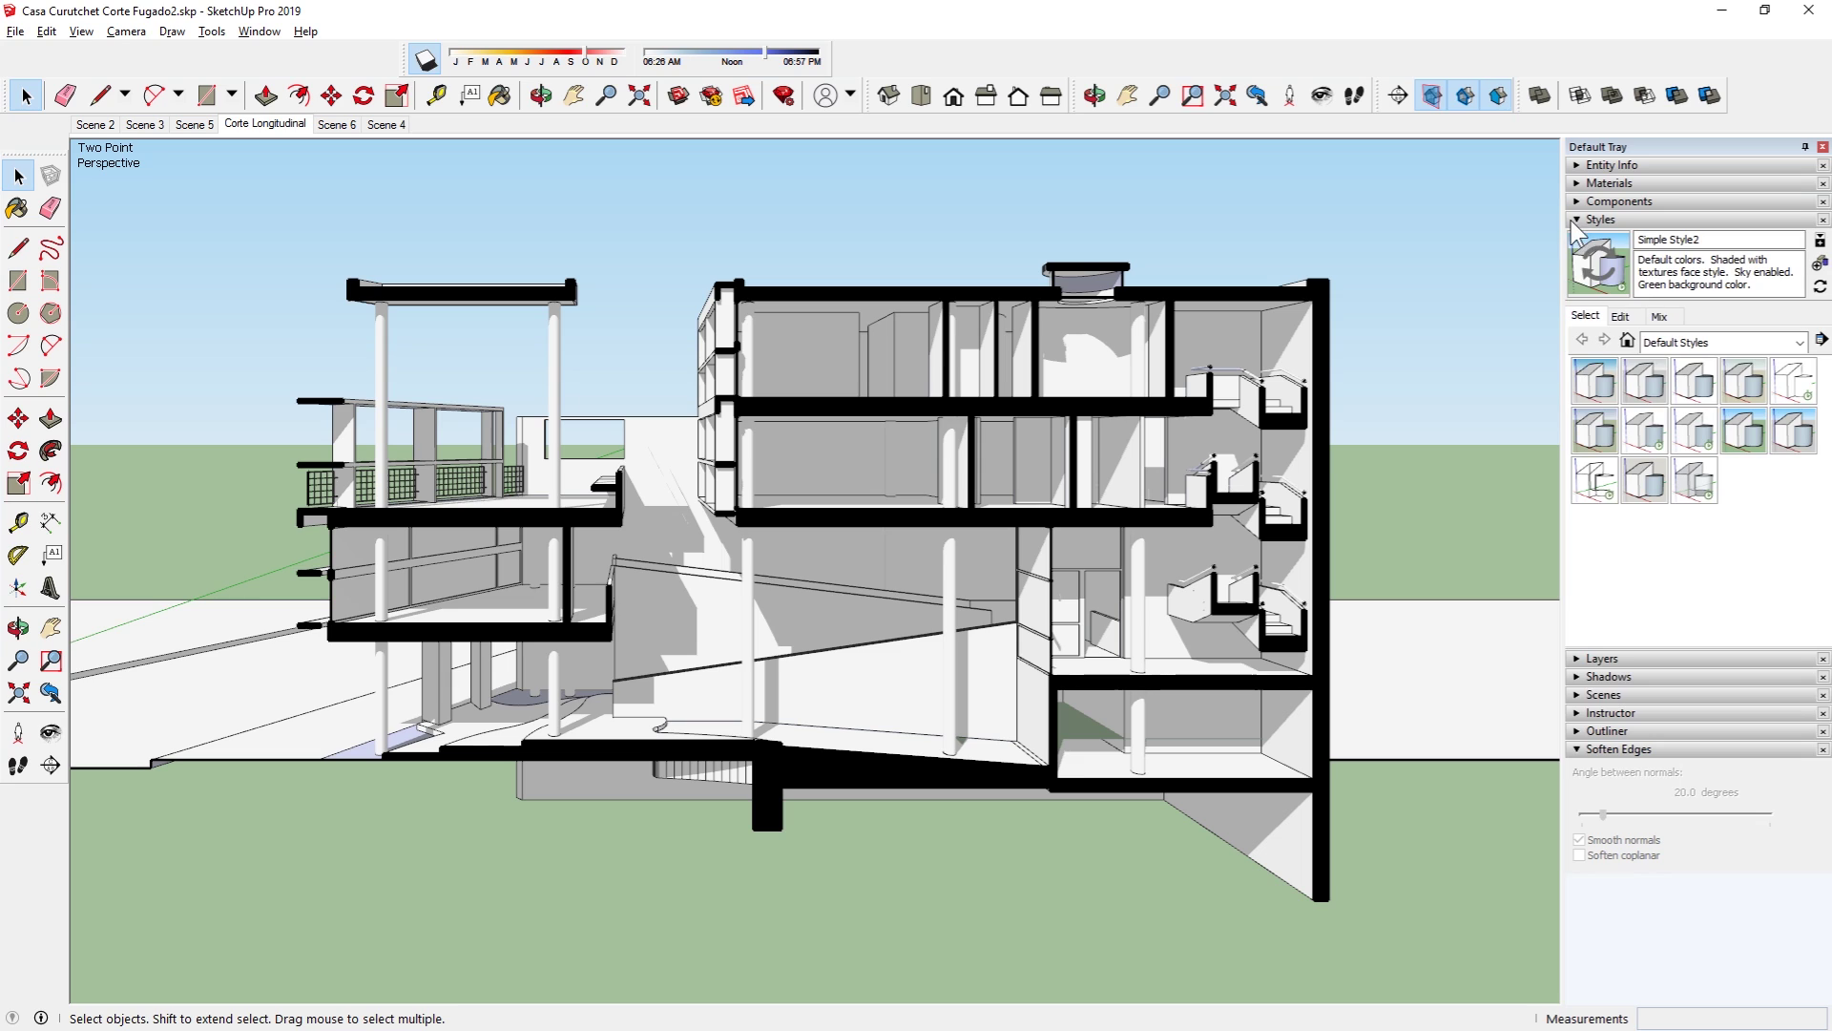
pyautogui.click(1626, 318)
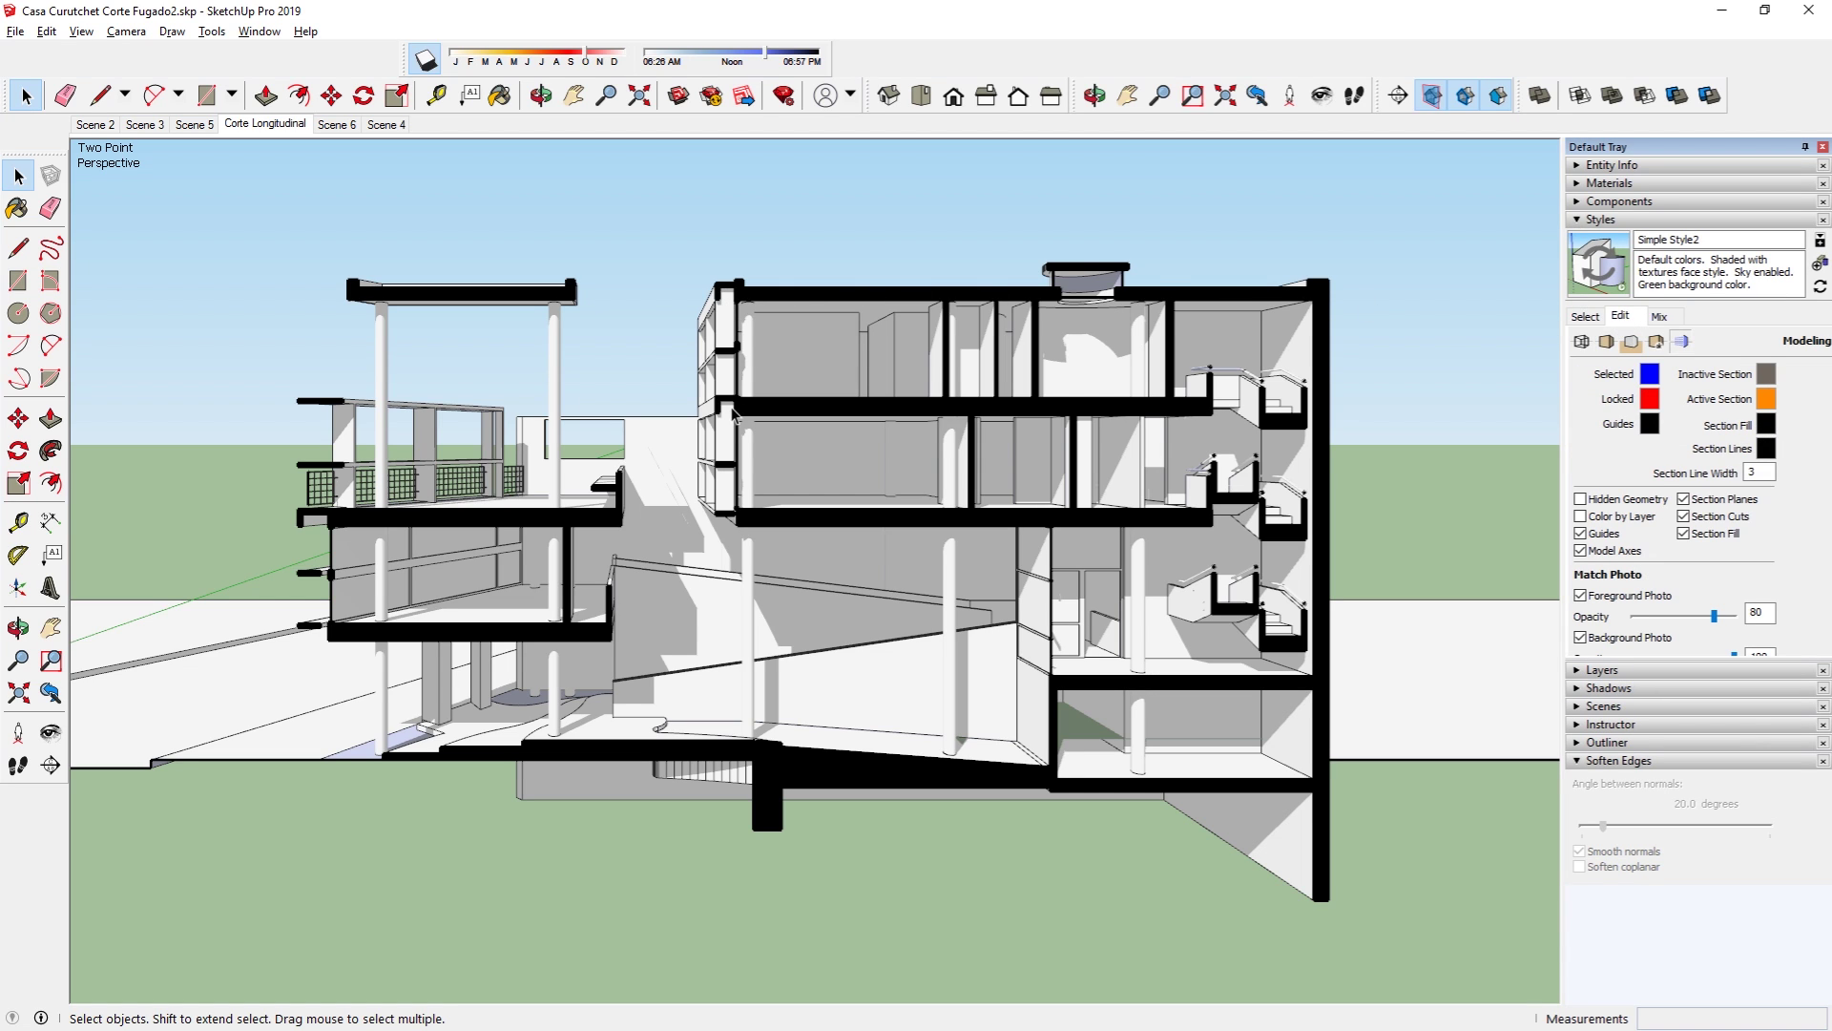
pyautogui.click(1766, 423)
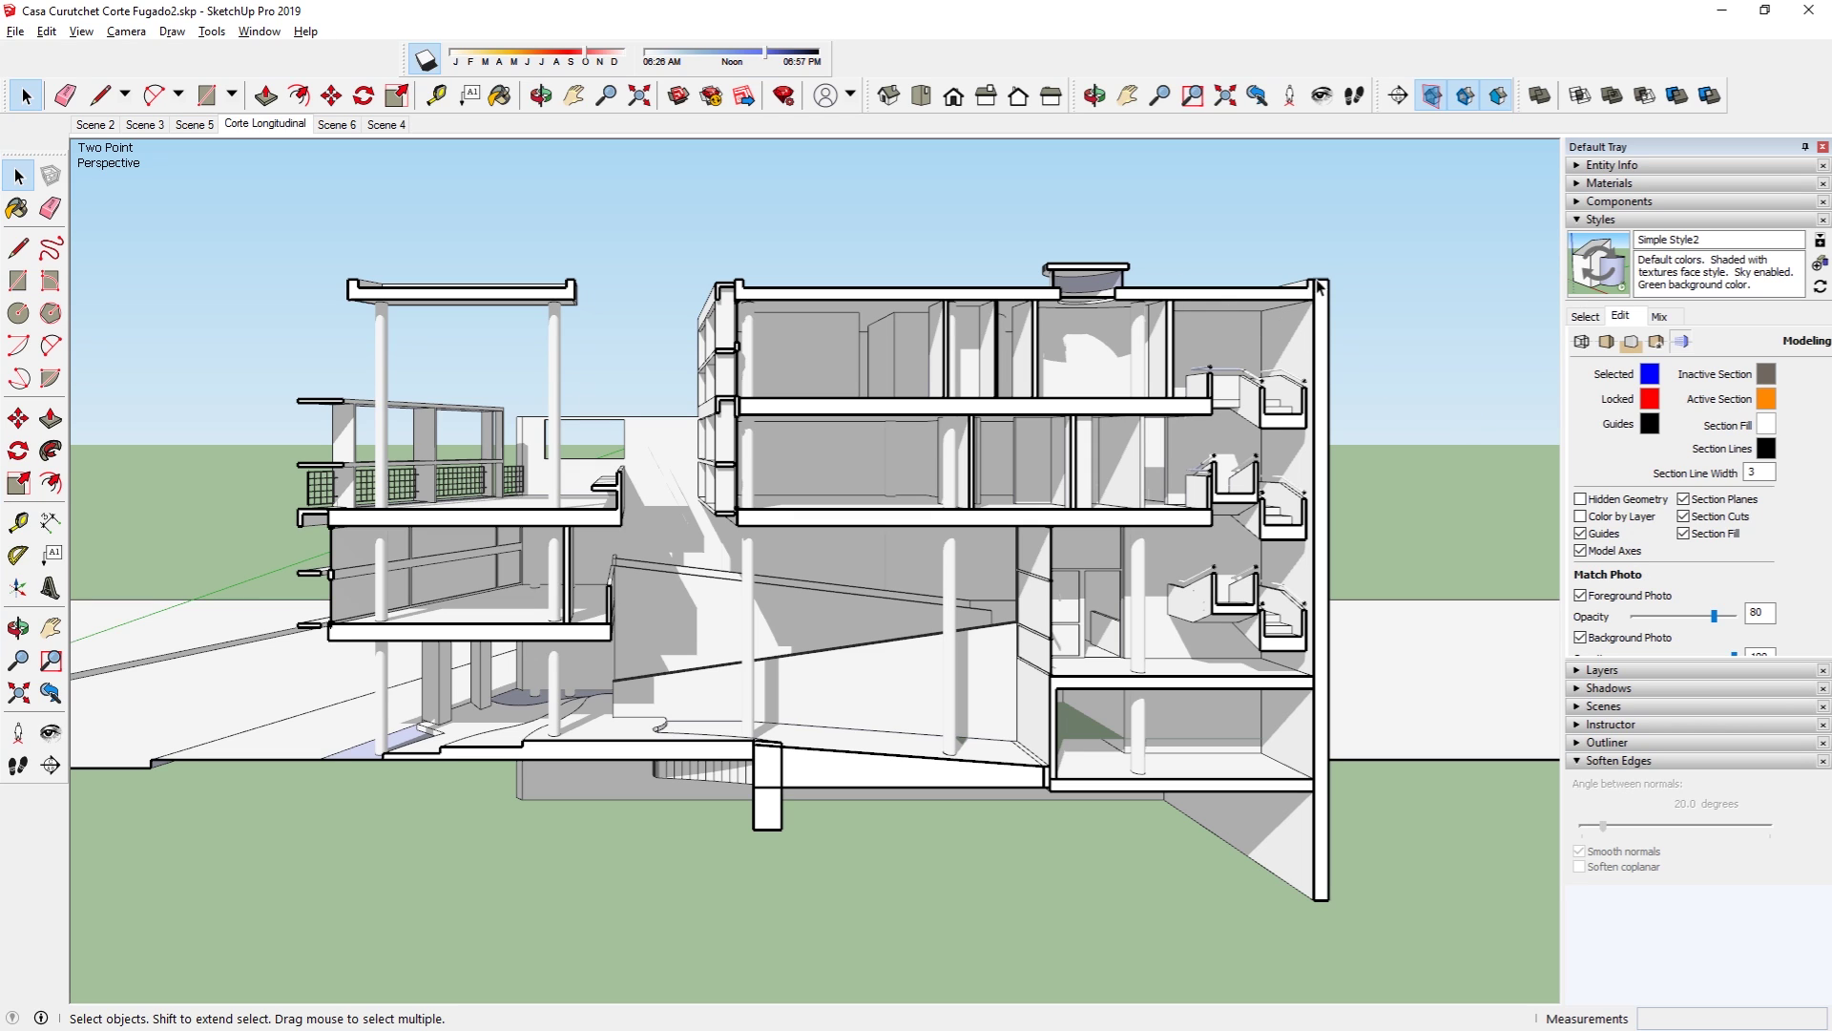
pyautogui.doubleClick(1746, 472)
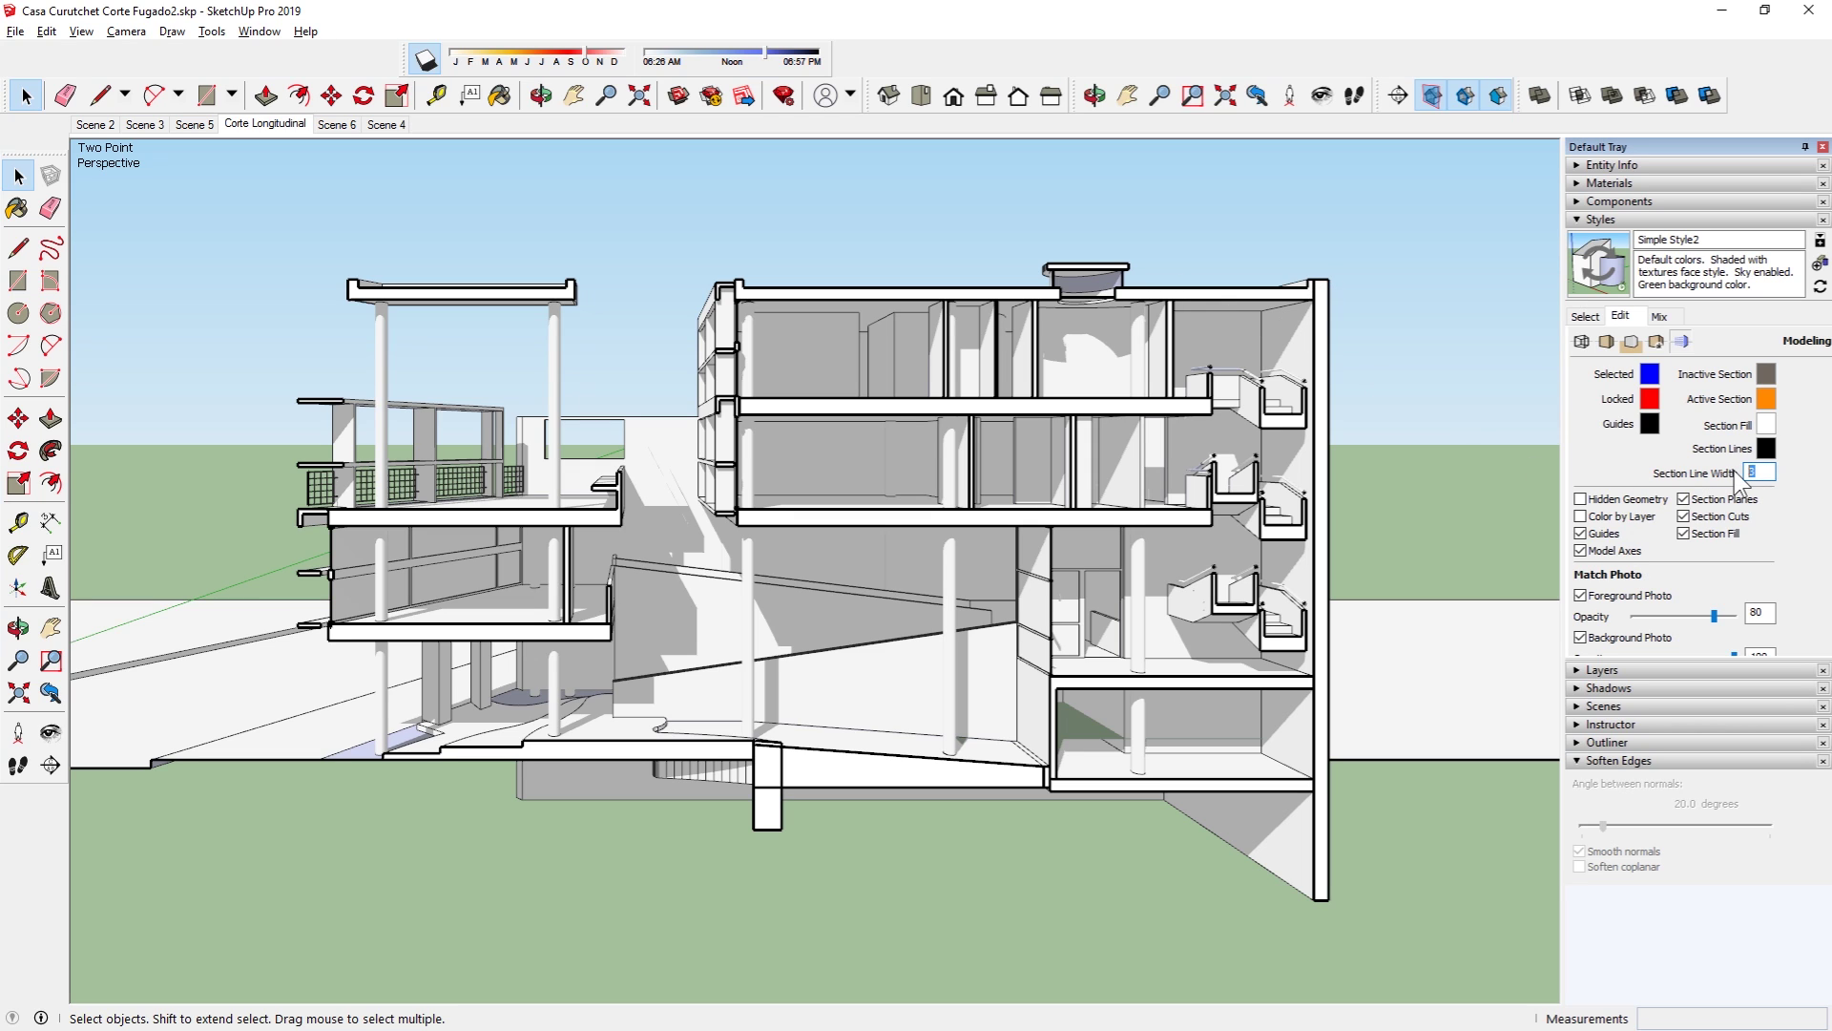
pyautogui.write('01')
pyautogui.press('Return')
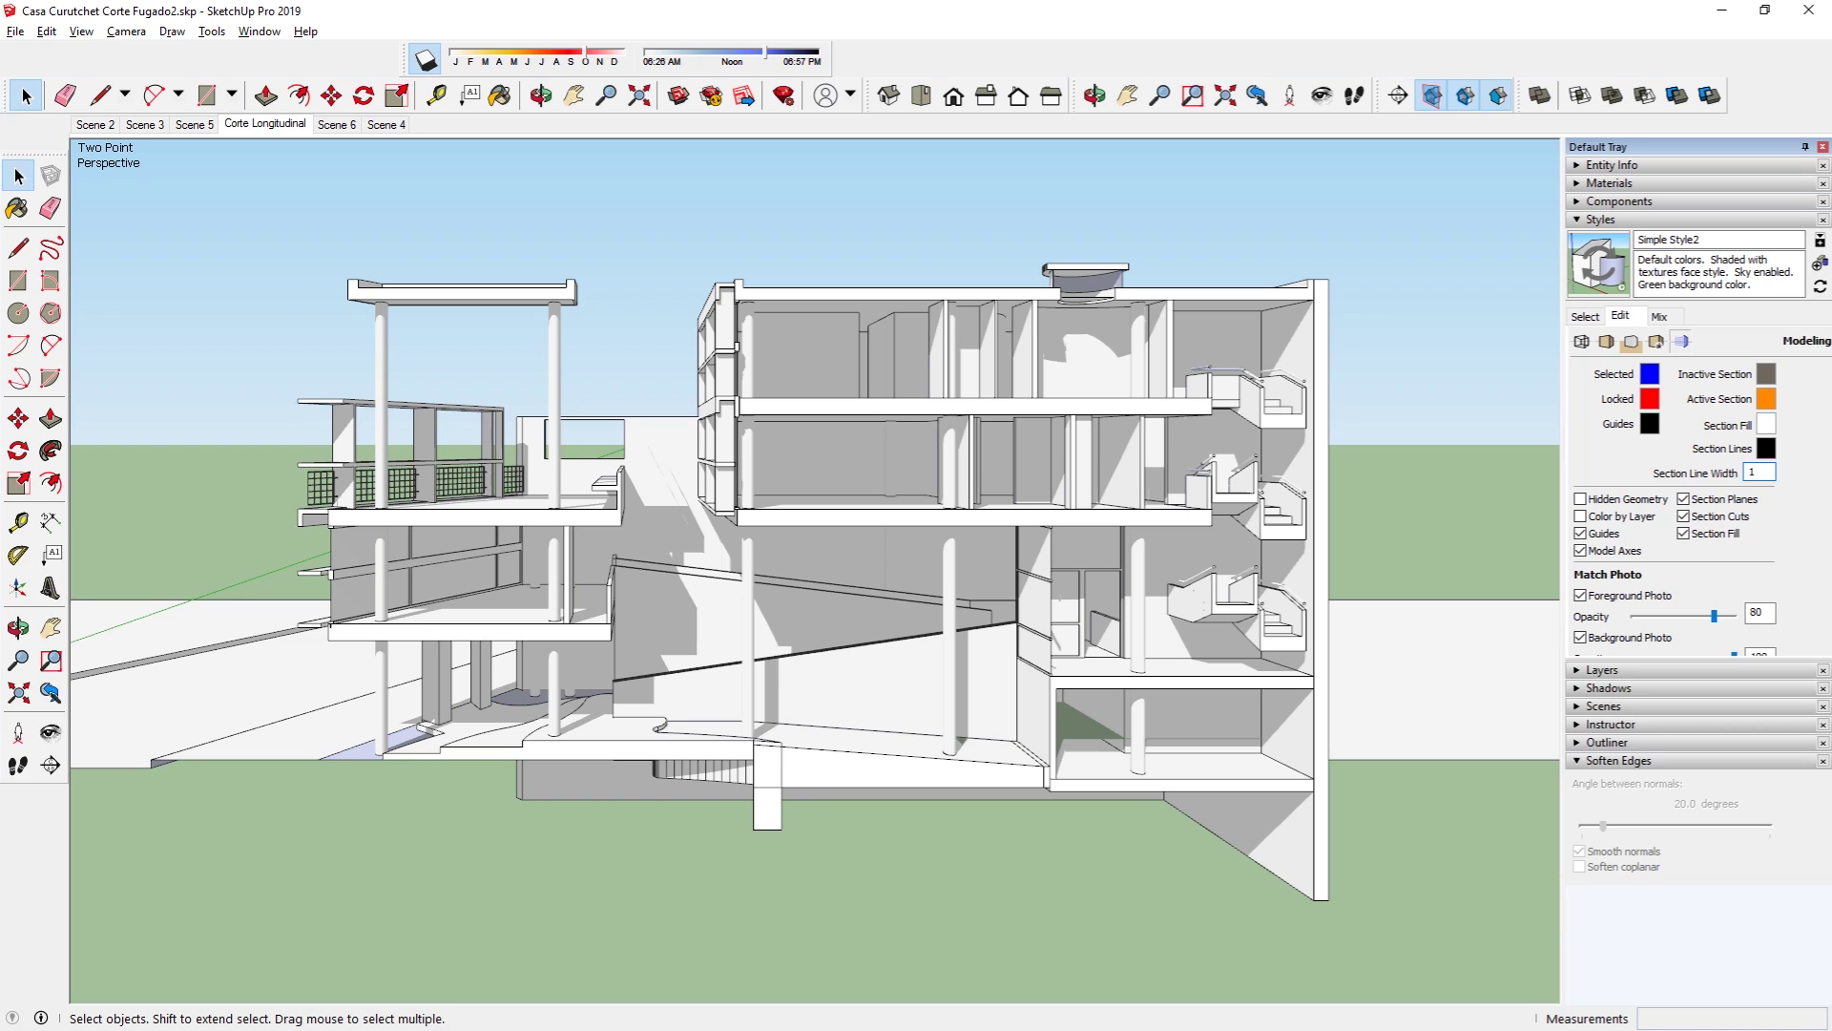
# Step: Turn off the sky and make the style's background plain white
pyautogui.click(1656, 340)
pyautogui.click(1581, 405)
pyautogui.click(1655, 378)
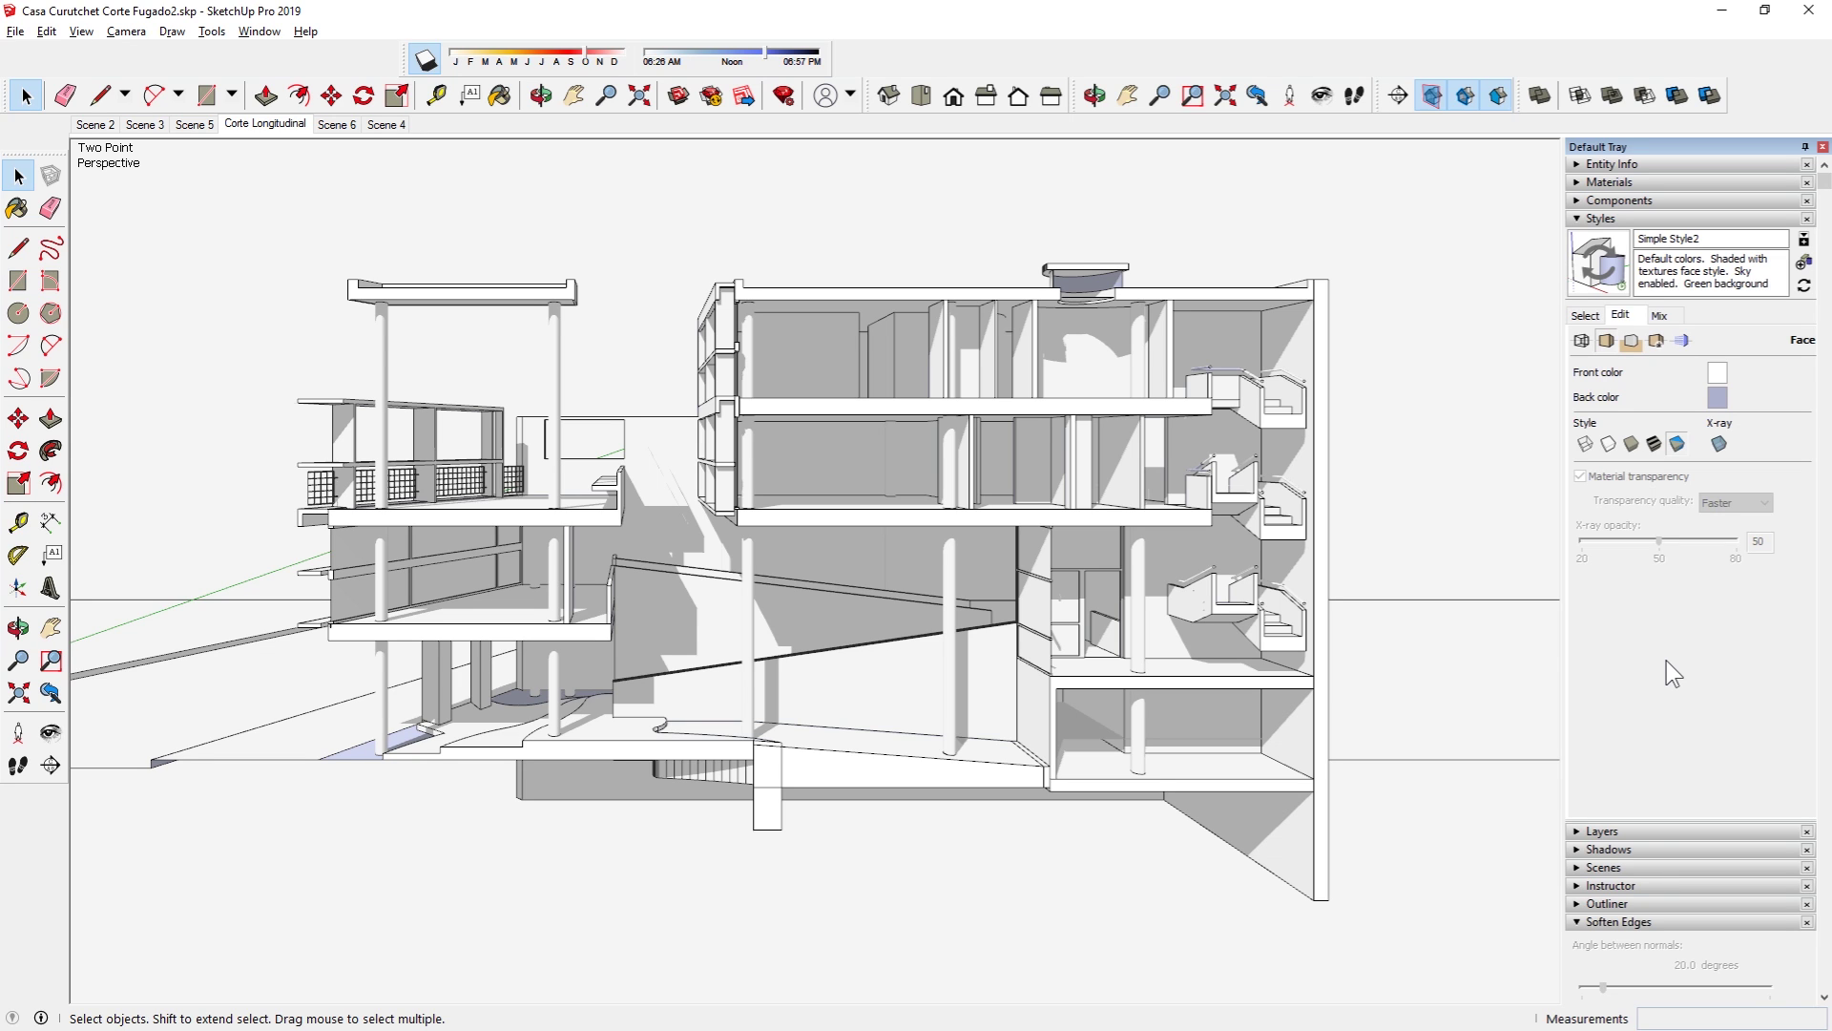
pyautogui.click(15, 31)
pyautogui.moveTo(86, 346)
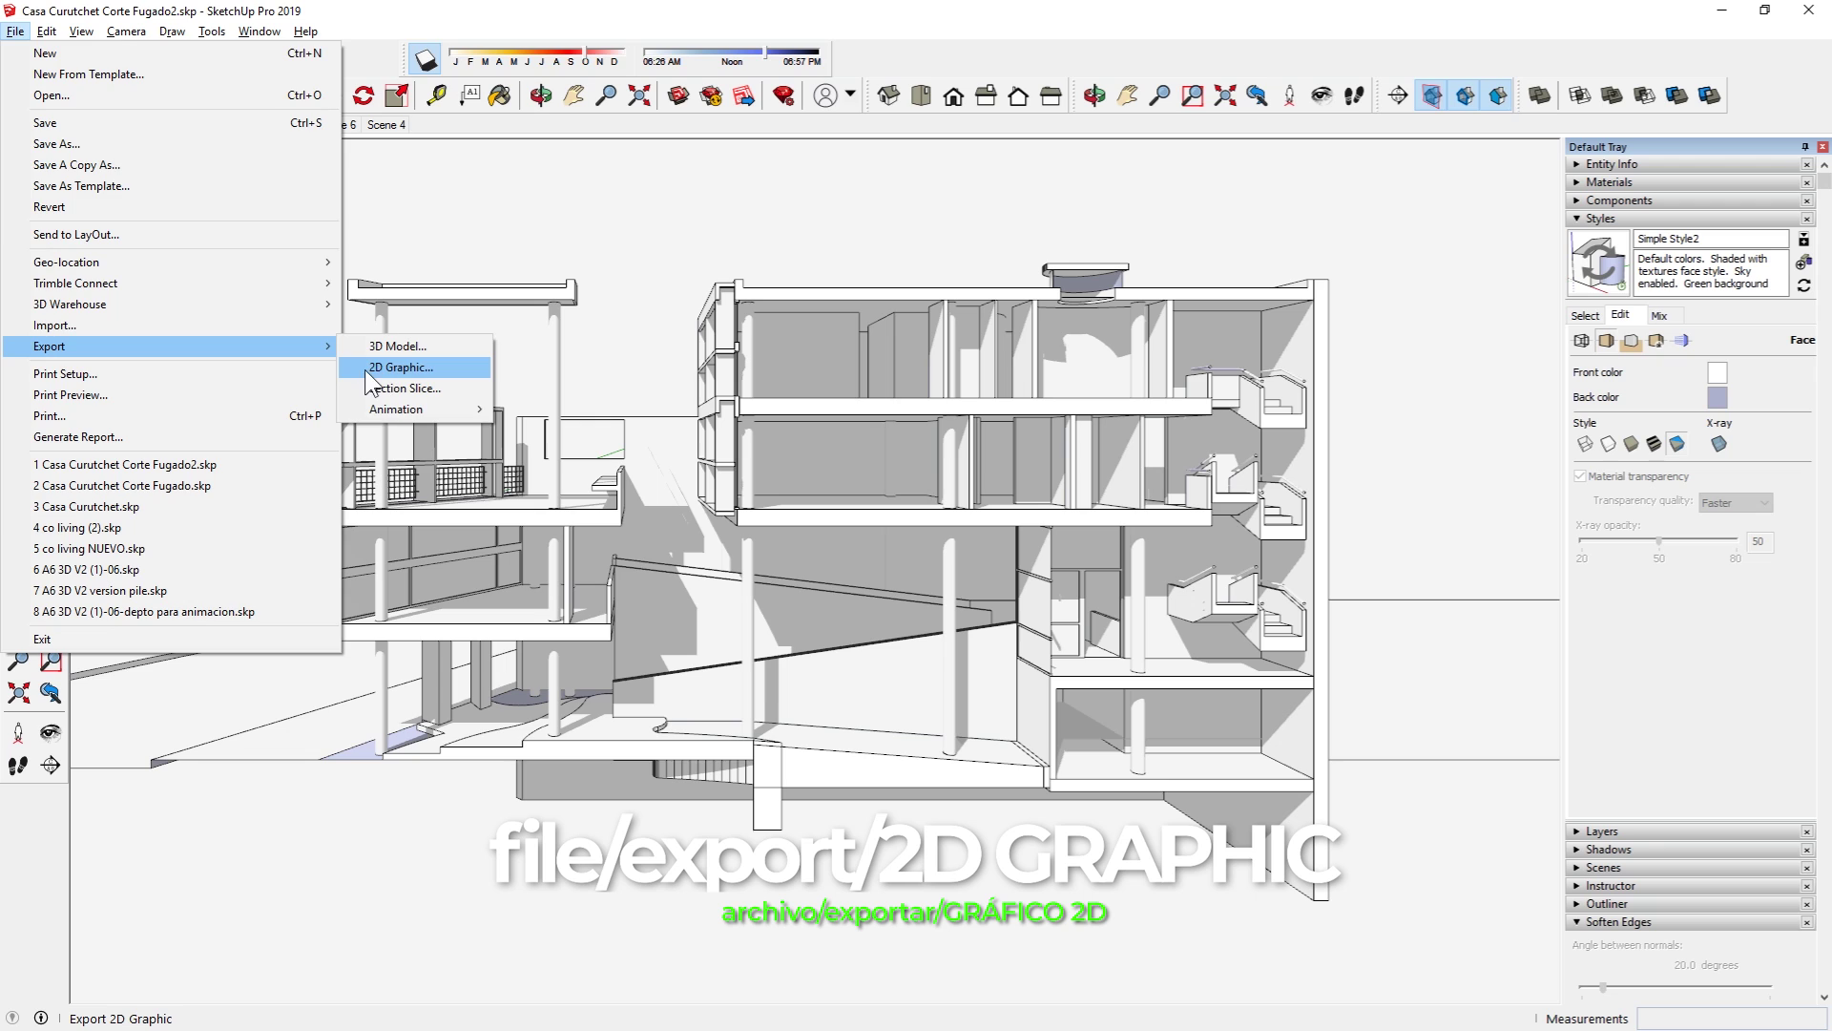
# Step: Export the view as a 6000 × 3480 pixel JPEG, Casa Curutchet Corte Fugado2.jpg
pyautogui.click(381, 369)
pyautogui.click(720, 744)
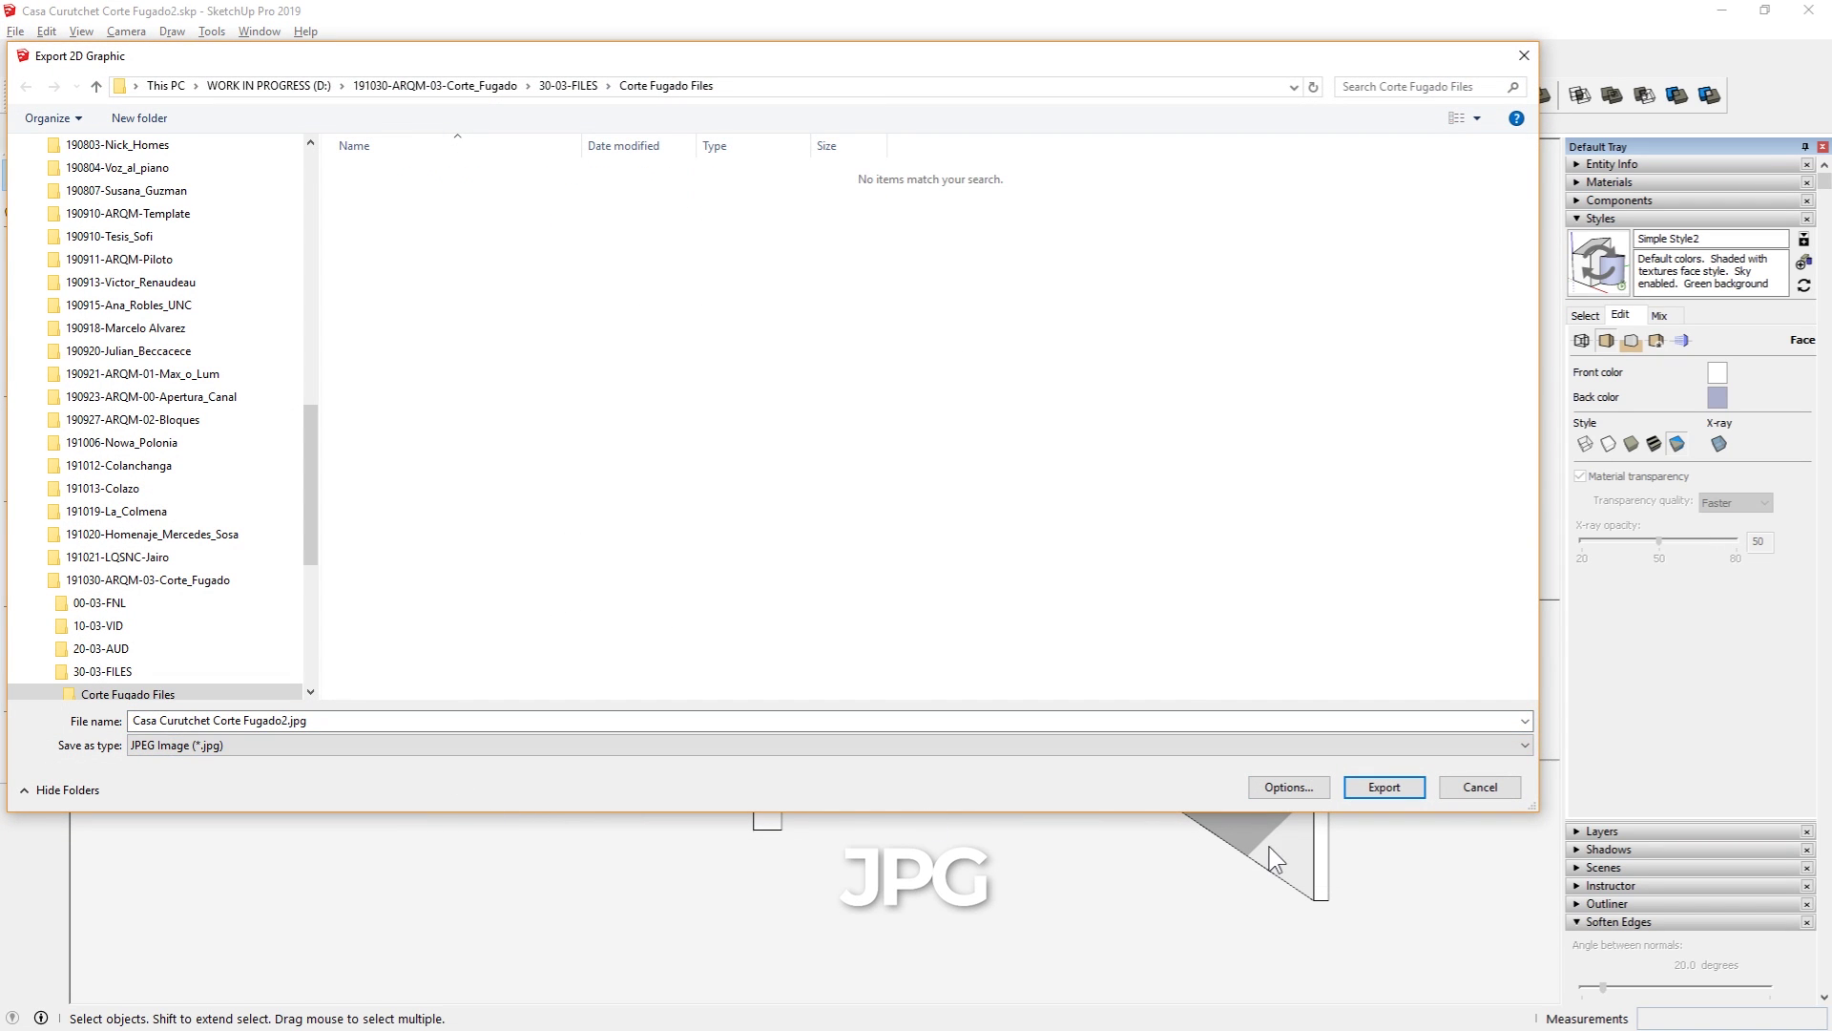
pyautogui.click(1296, 791)
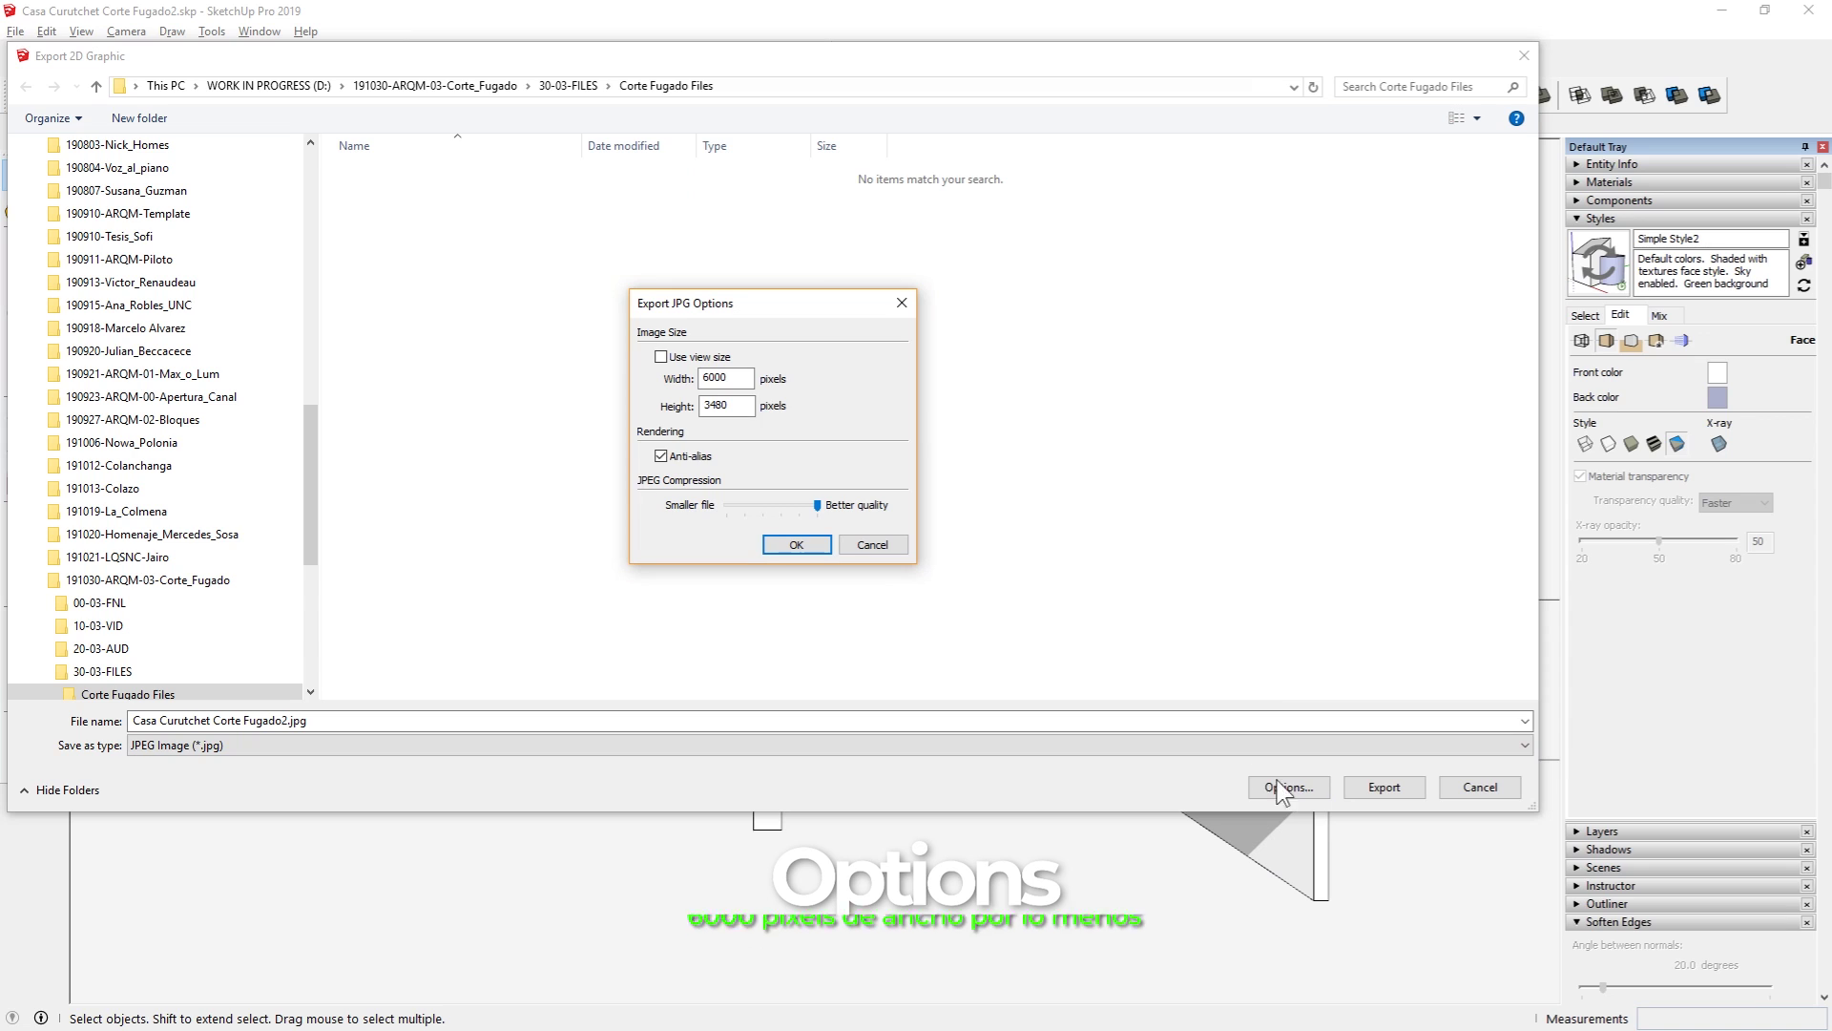
pyautogui.moveTo(749, 378); pyautogui.dragTo(691, 376)
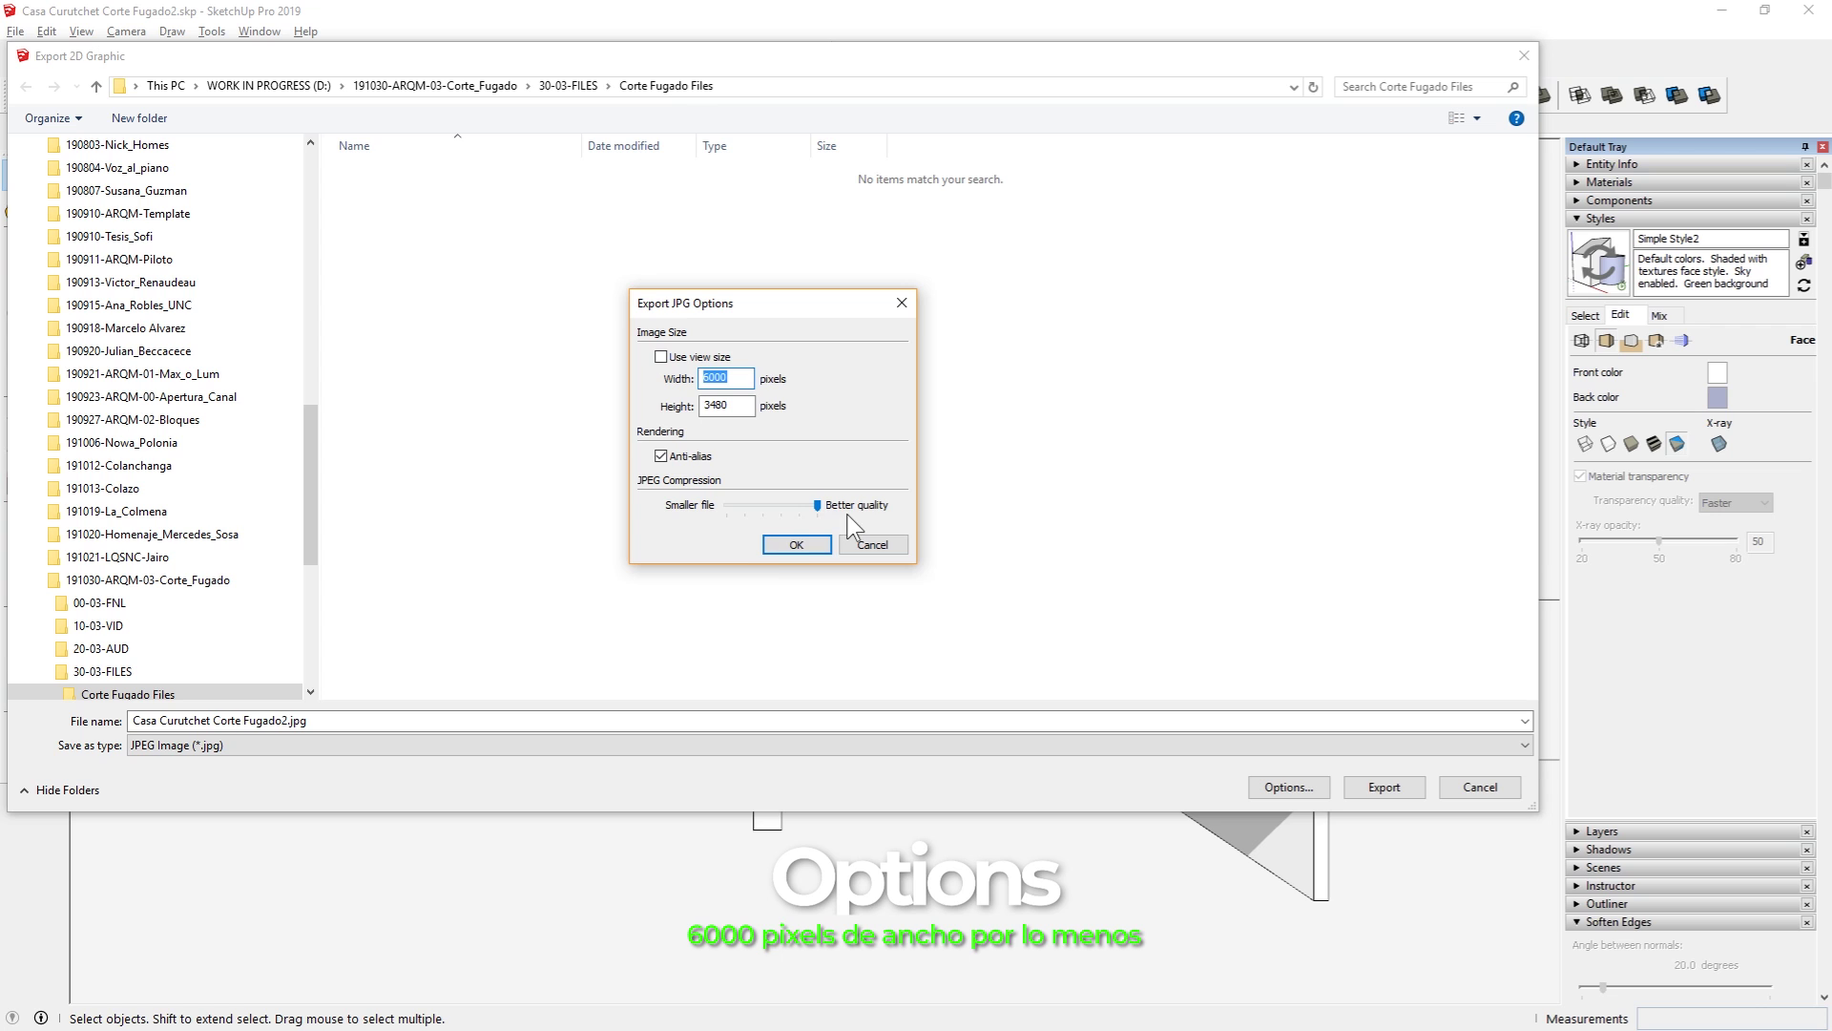
pyautogui.click(792, 544)
pyautogui.click(1385, 788)
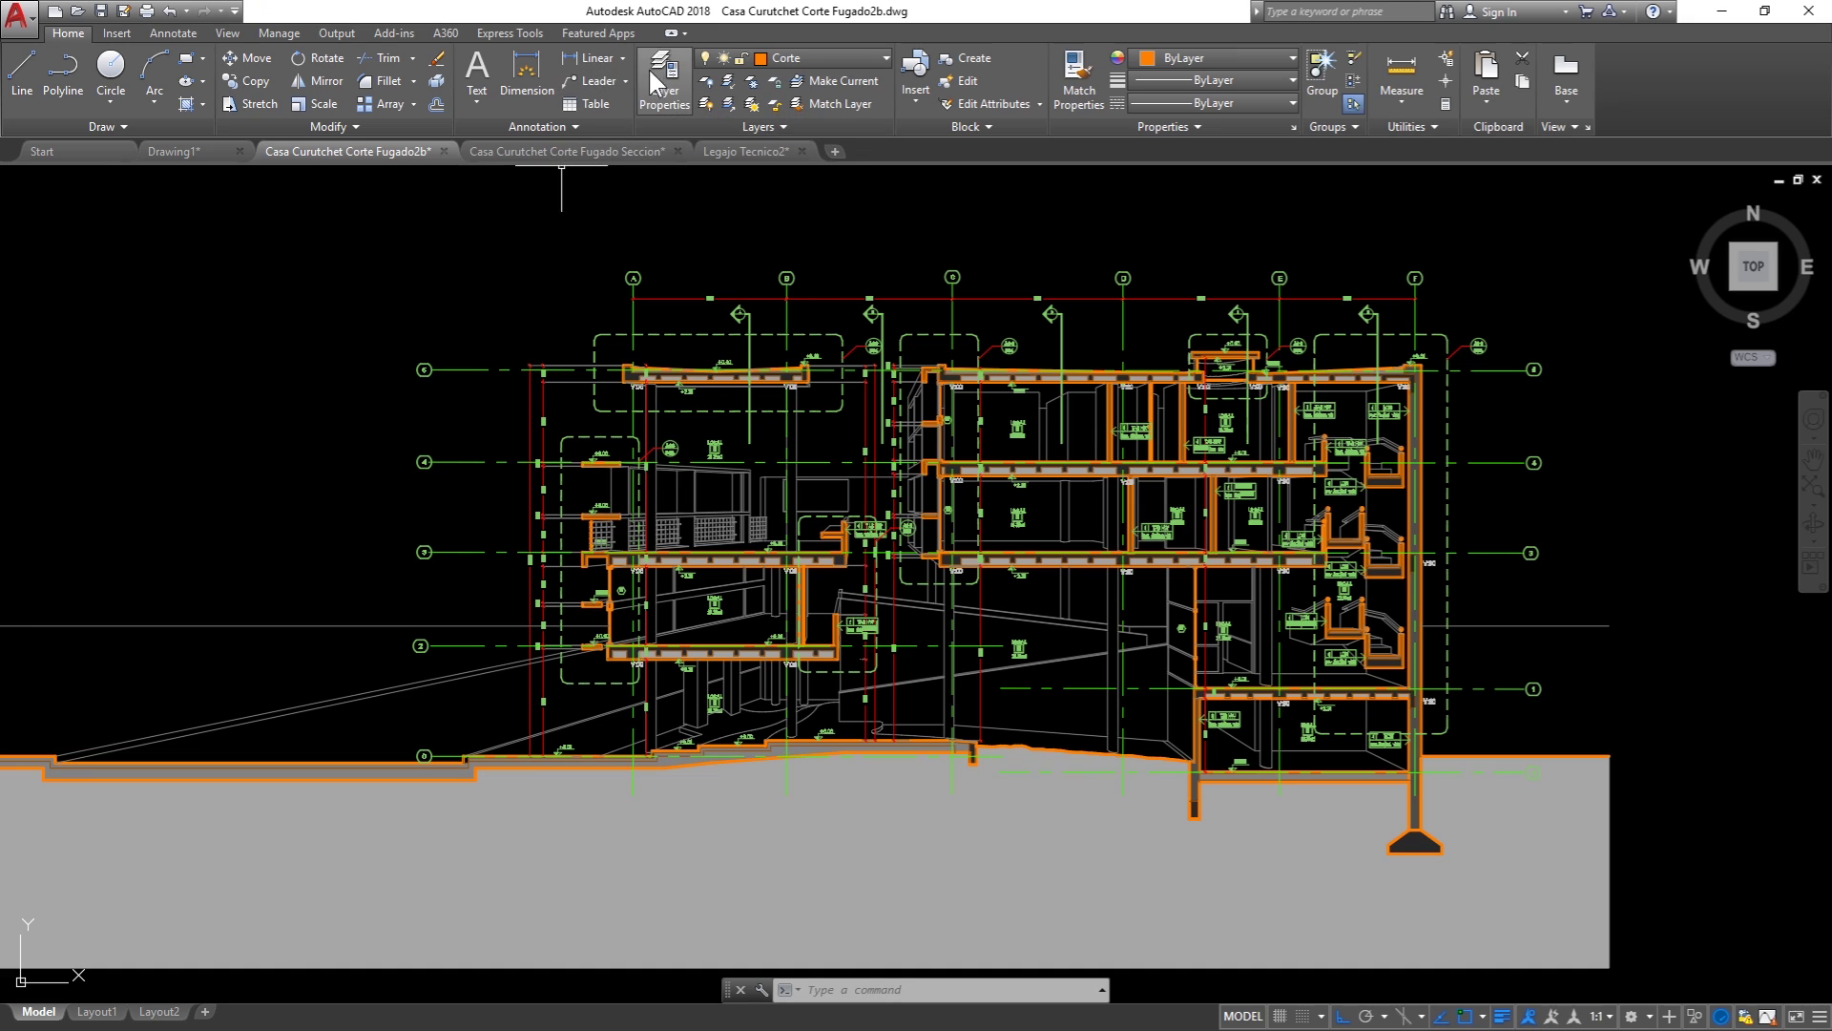
# Step: Create a new layer named IMAGEN FONDO and make it current
pyautogui.click(665, 72)
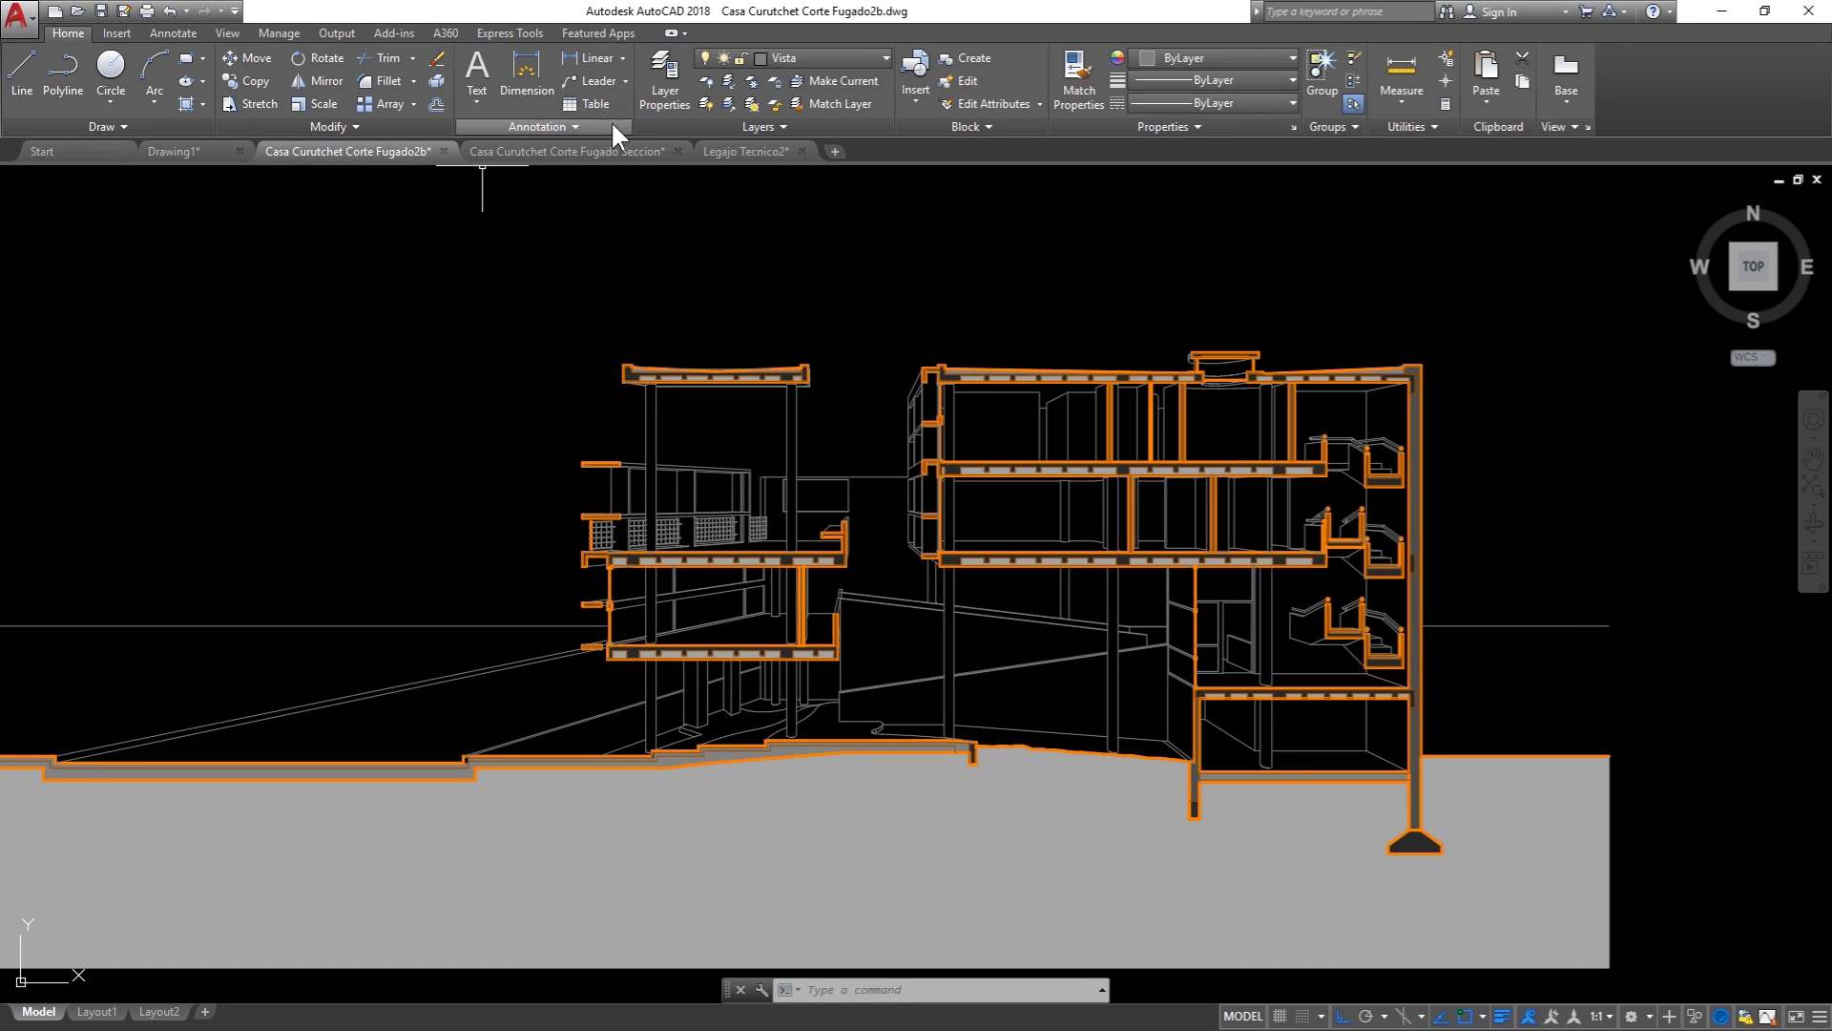
pyautogui.click(657, 76)
pyautogui.click(256, 254)
pyautogui.write('IMAGEN FONDO')
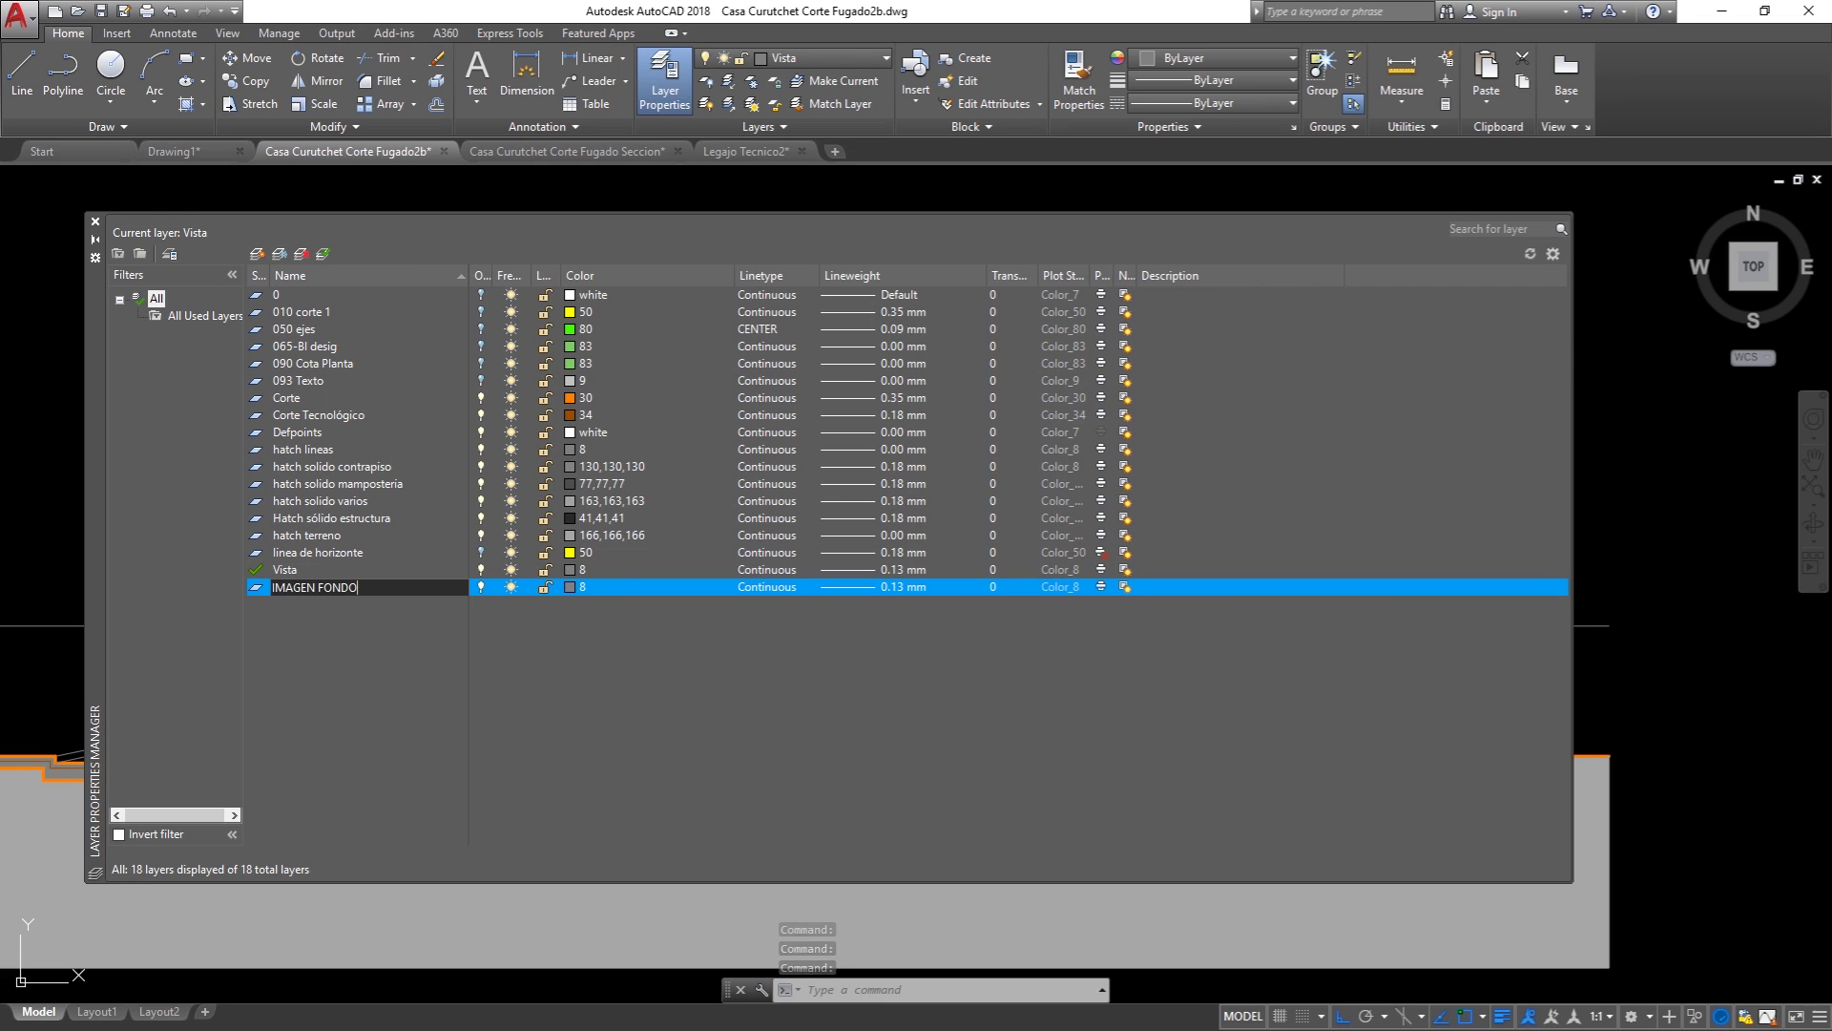
pyautogui.press('Return')
pyautogui.hotkey('alt', 'c')
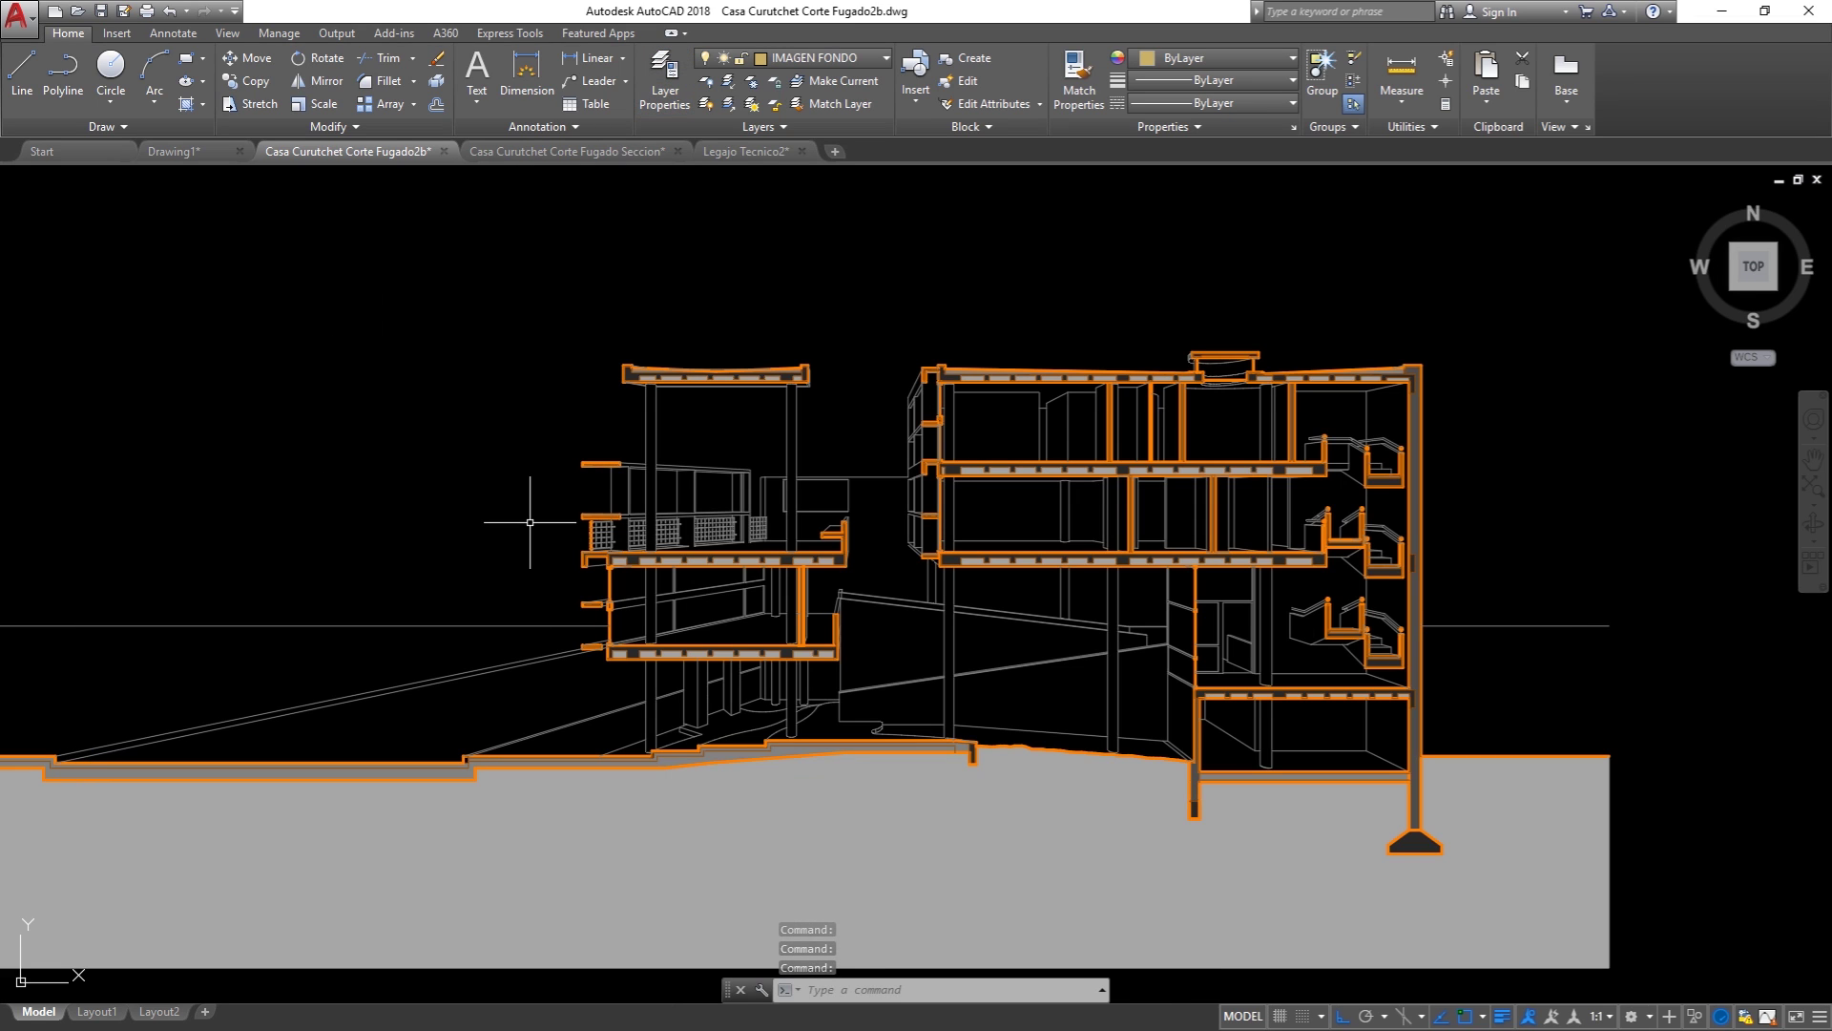
# Step: Attach the exported render JPG above-left of the section at the default scale
pyautogui.click(112, 33)
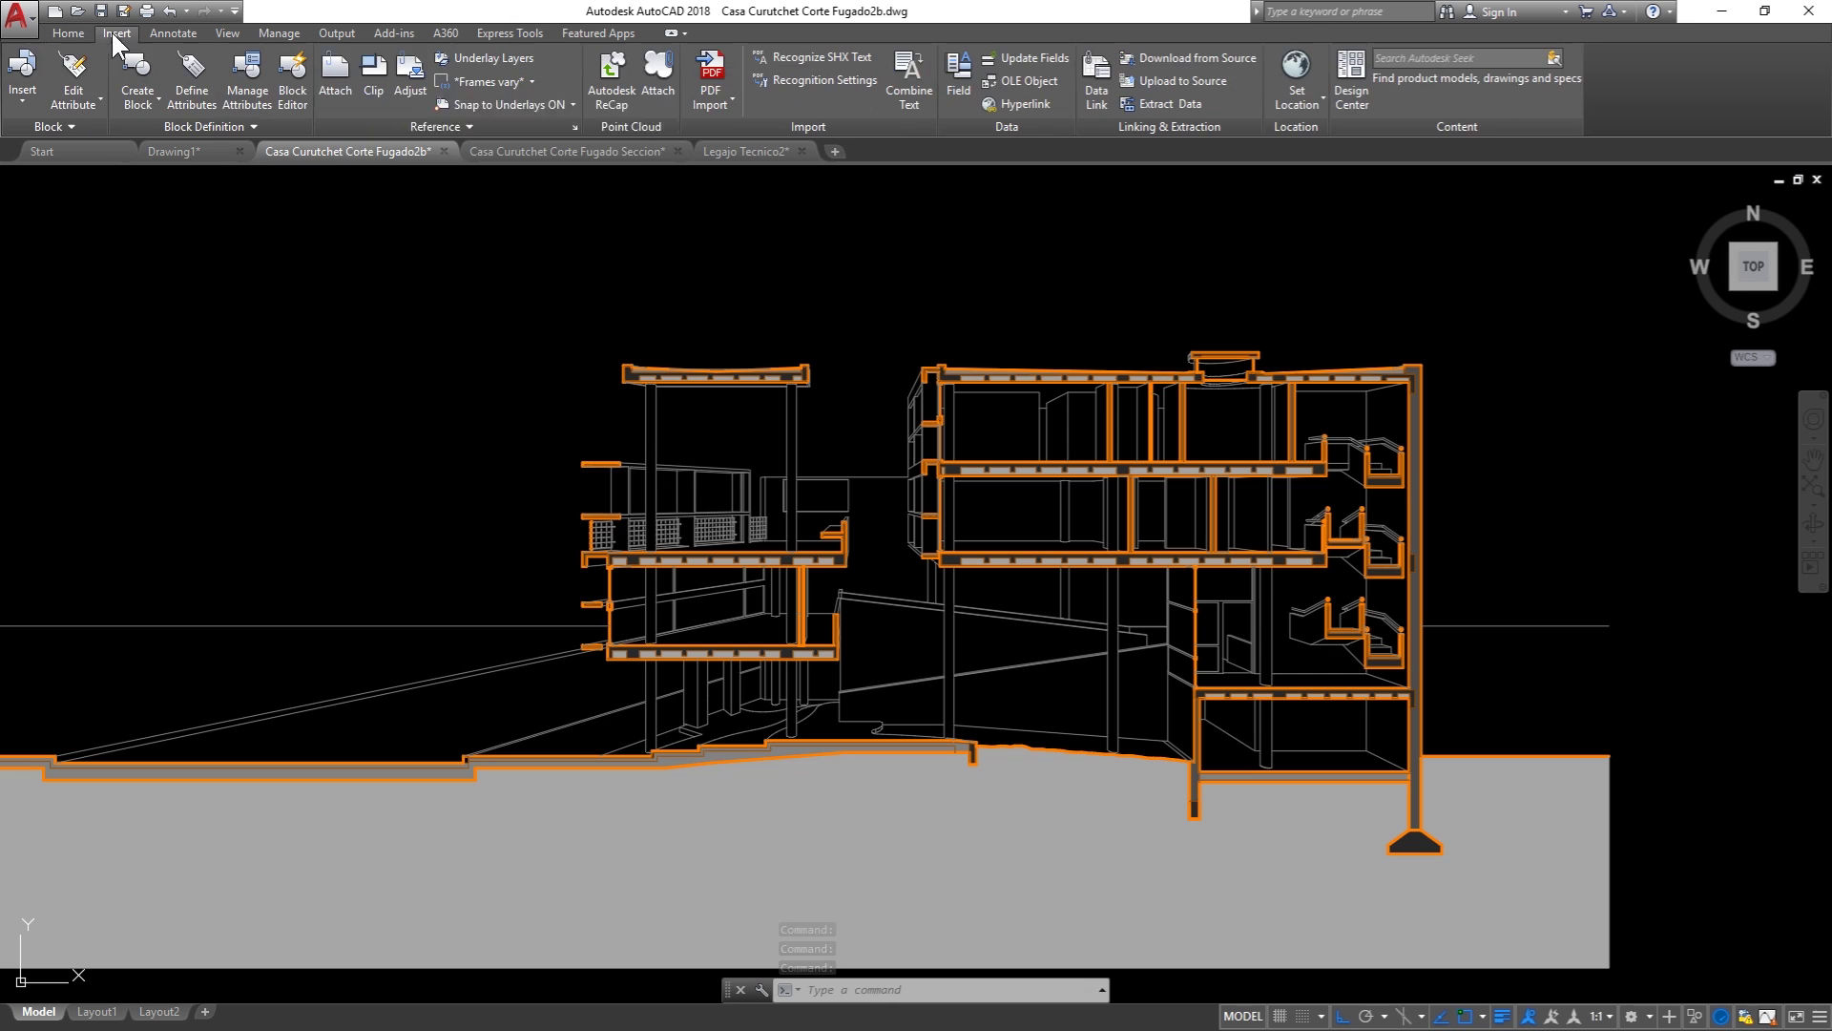
pyautogui.click(334, 72)
pyautogui.doubleClick(802, 396)
pyautogui.click(805, 397)
pyautogui.click(1164, 593)
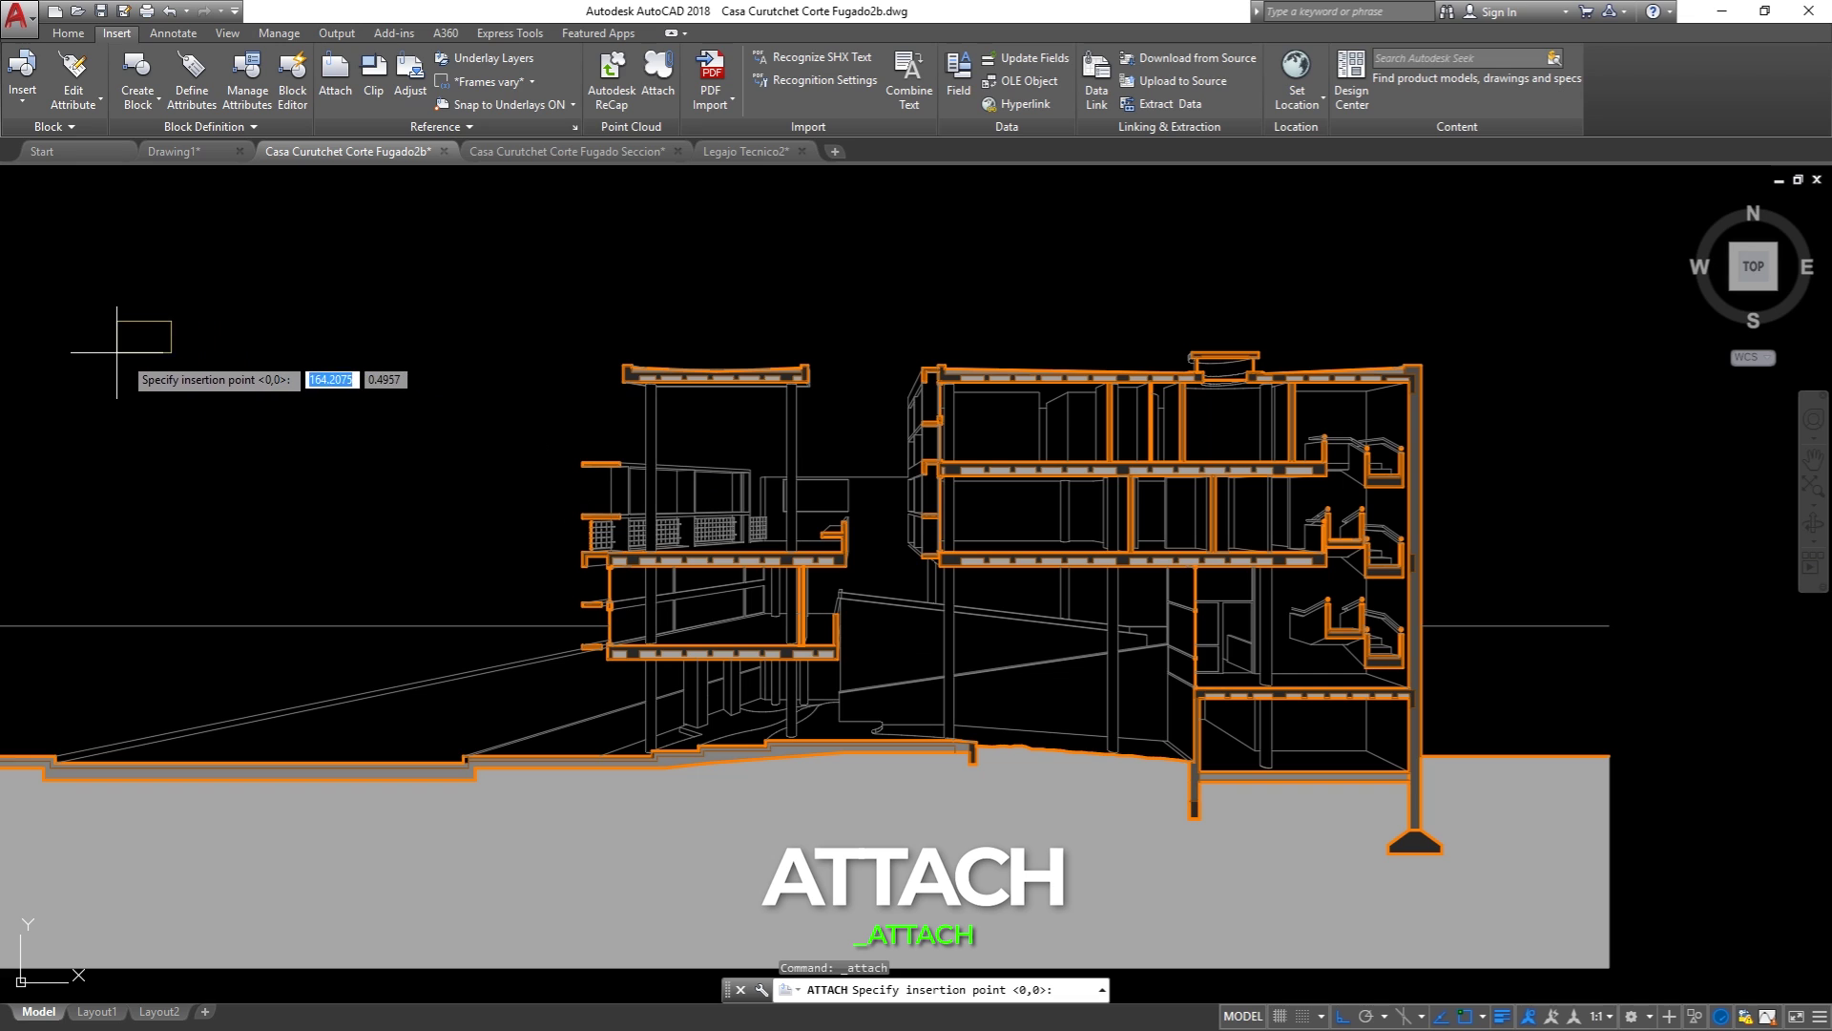
pyautogui.click(102, 381)
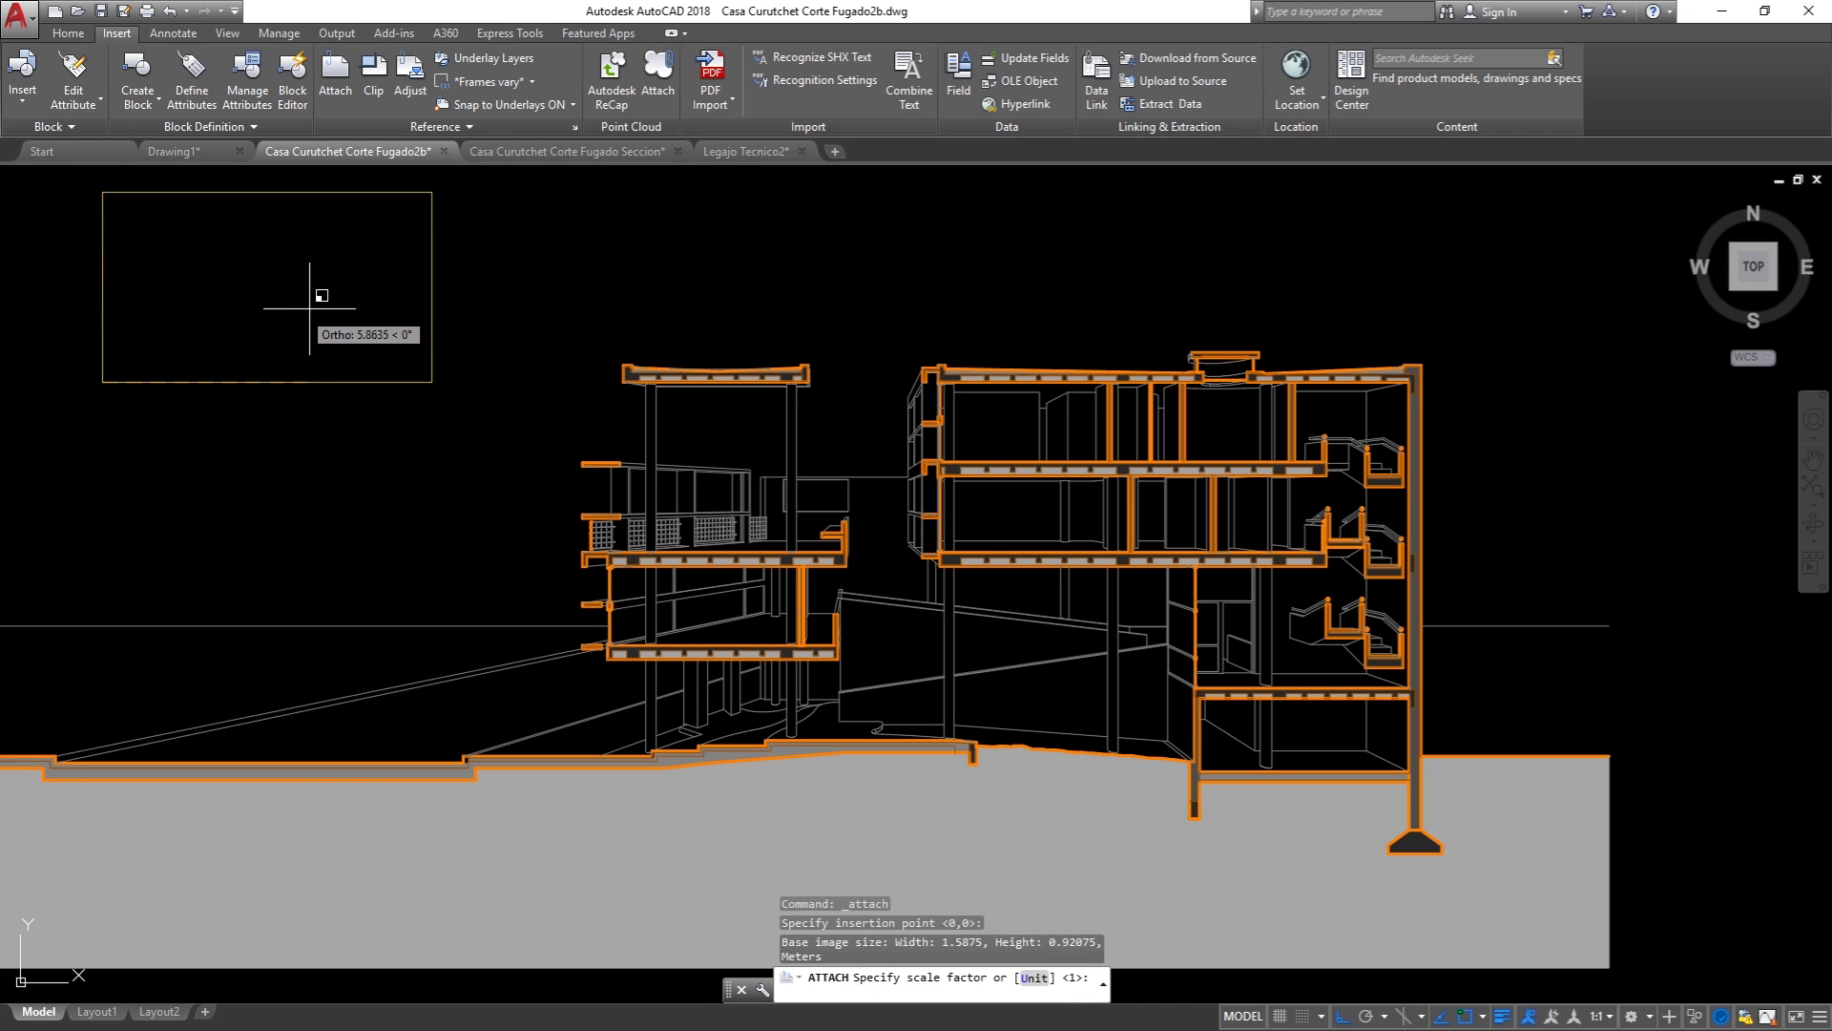
pyautogui.click(377, 295)
# Step: Begin moving the attached image from a base point, then cancel the move
pyautogui.write('m')
pyautogui.press('Return')
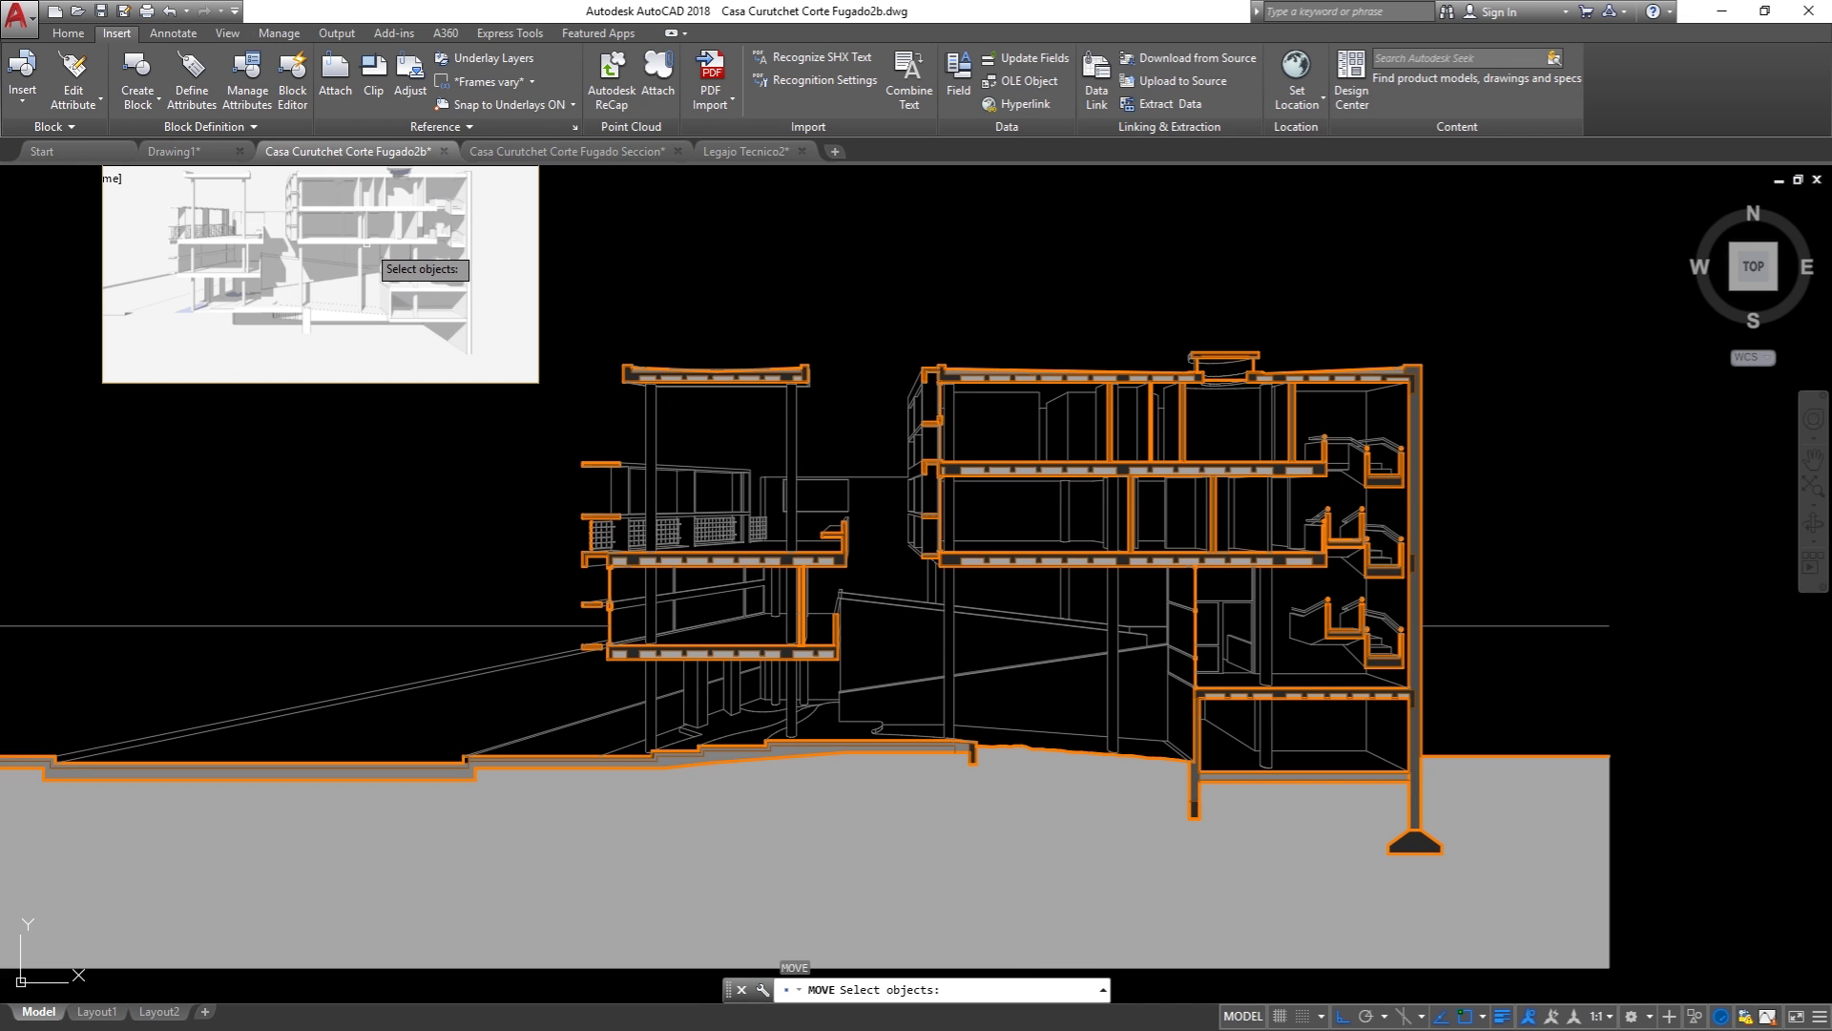
pyautogui.click(373, 226)
pyautogui.click(375, 391)
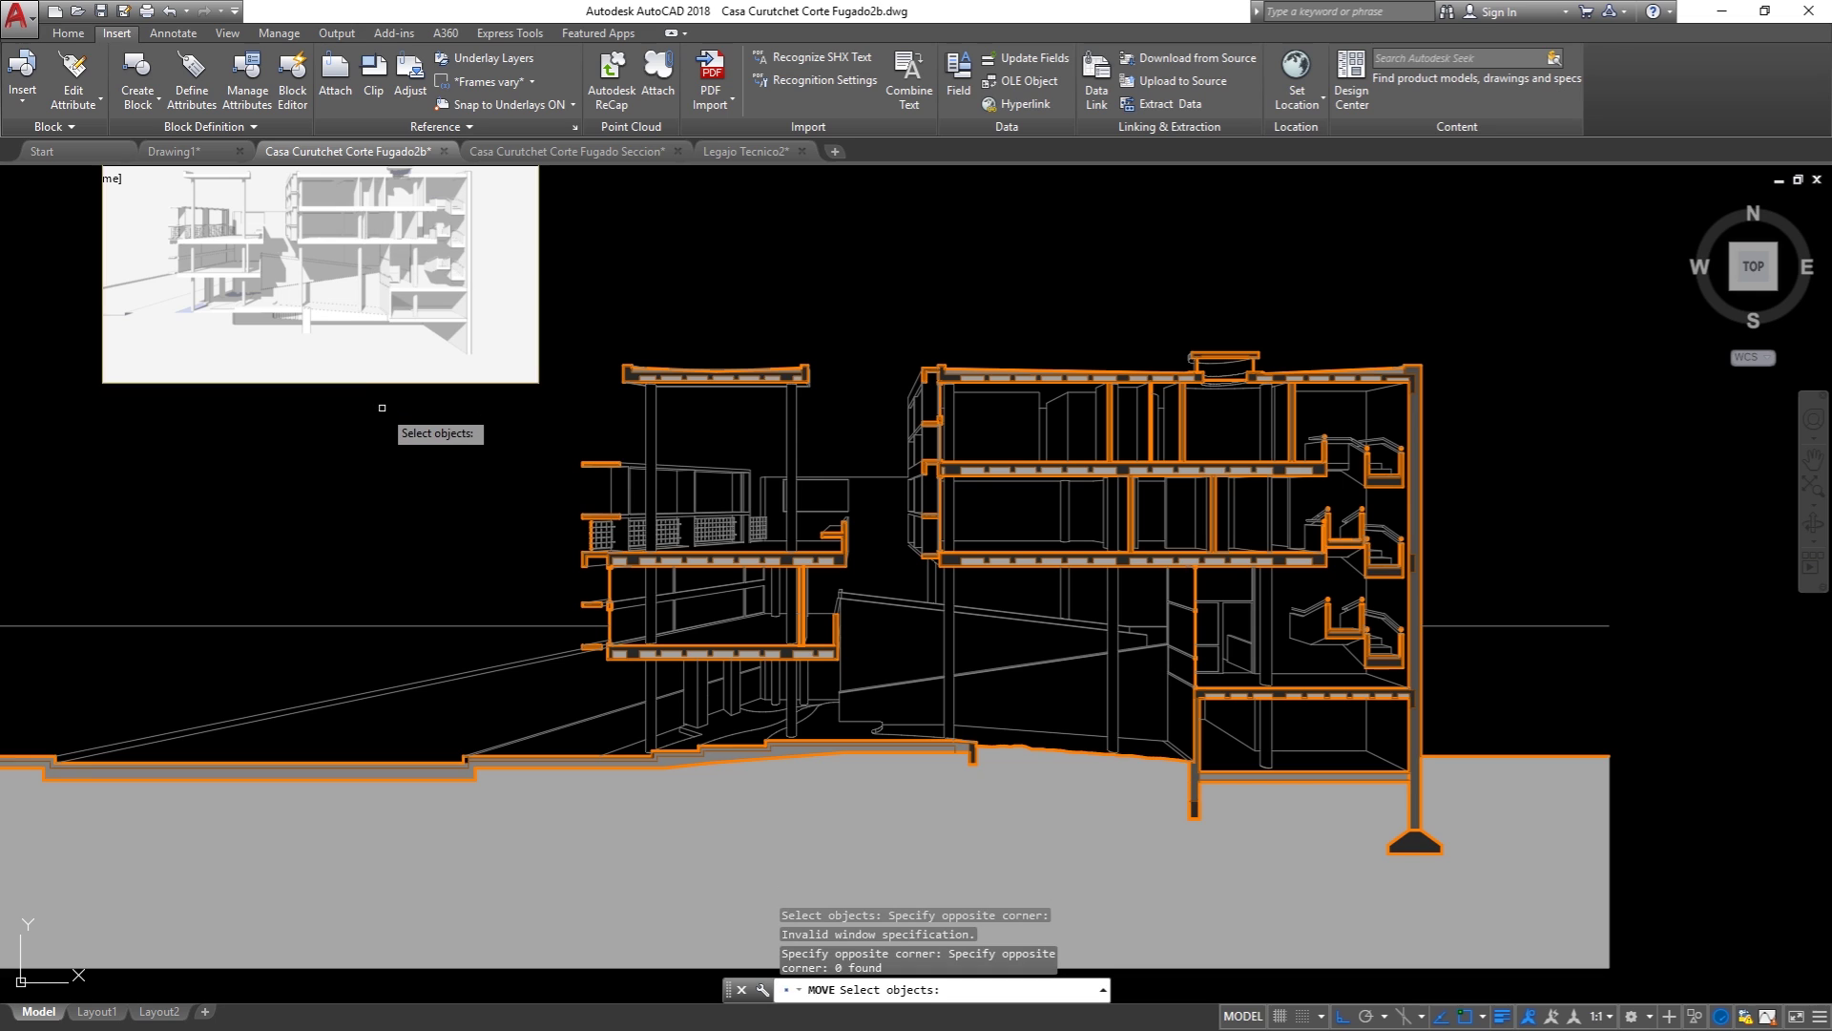
pyautogui.press('Return')
pyautogui.click(361, 397)
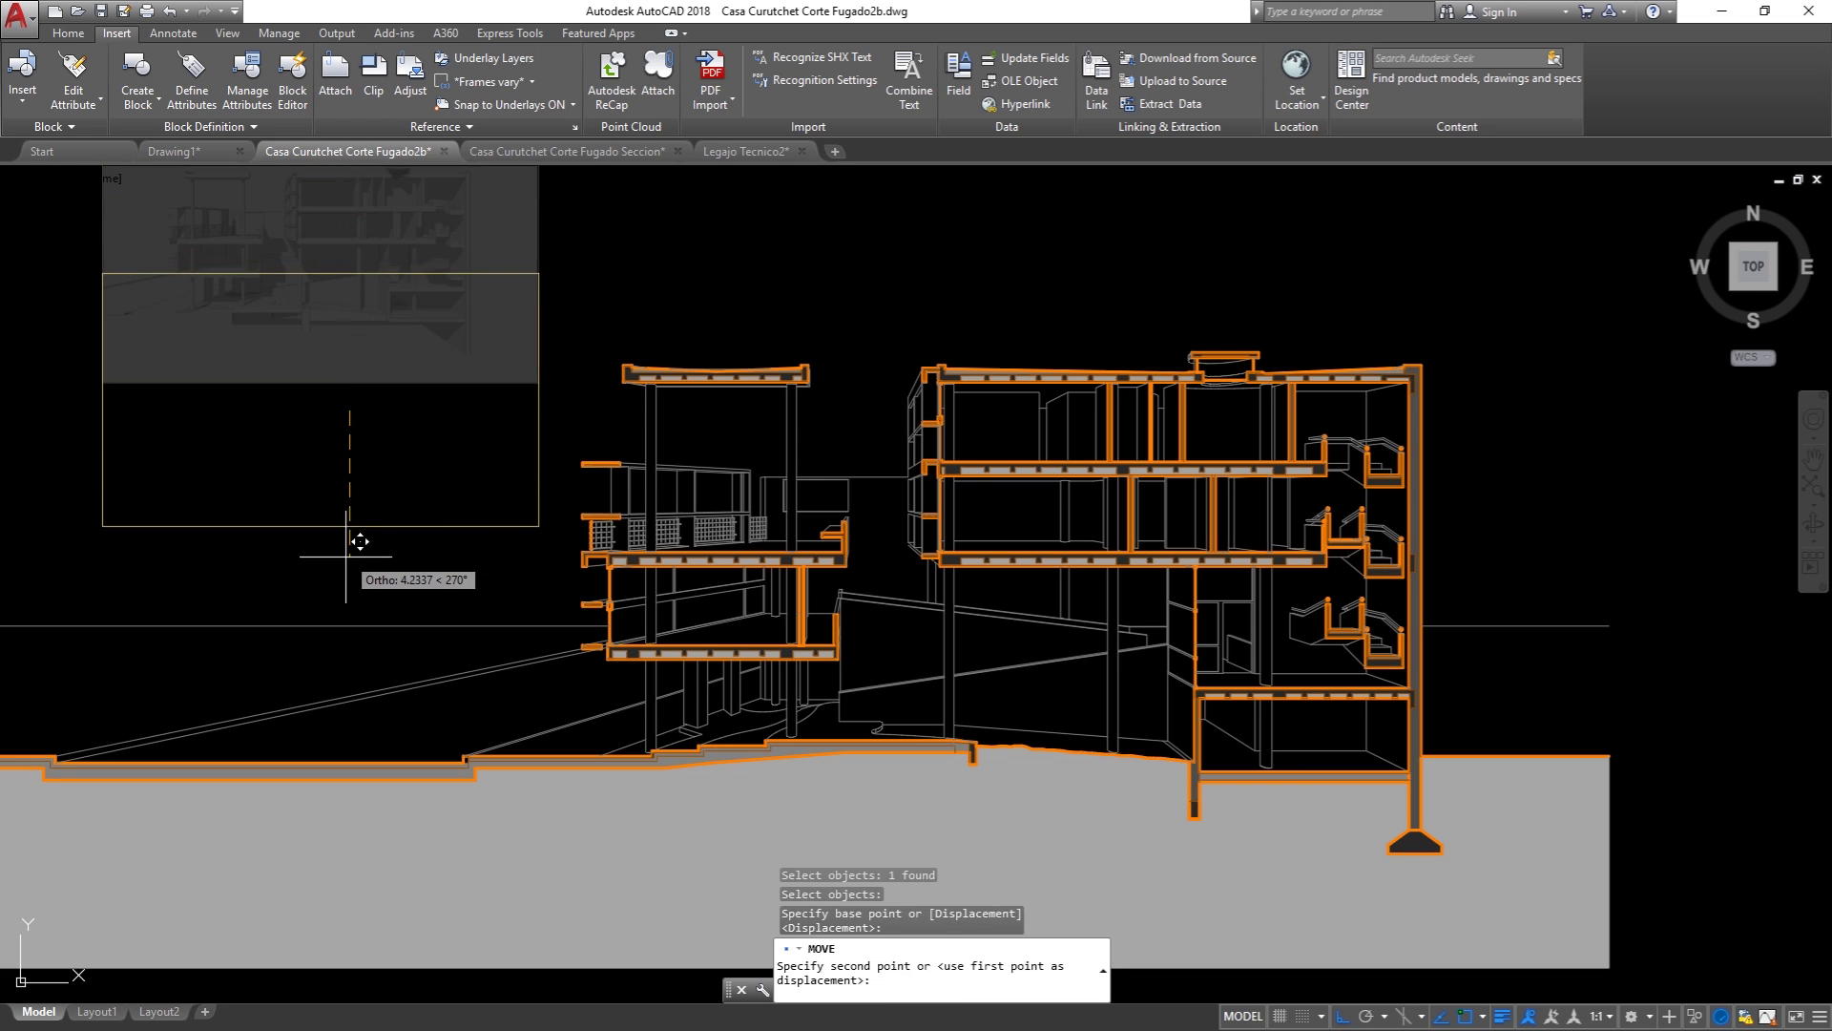
pyautogui.press('Escape')
pyautogui.press('Escape')
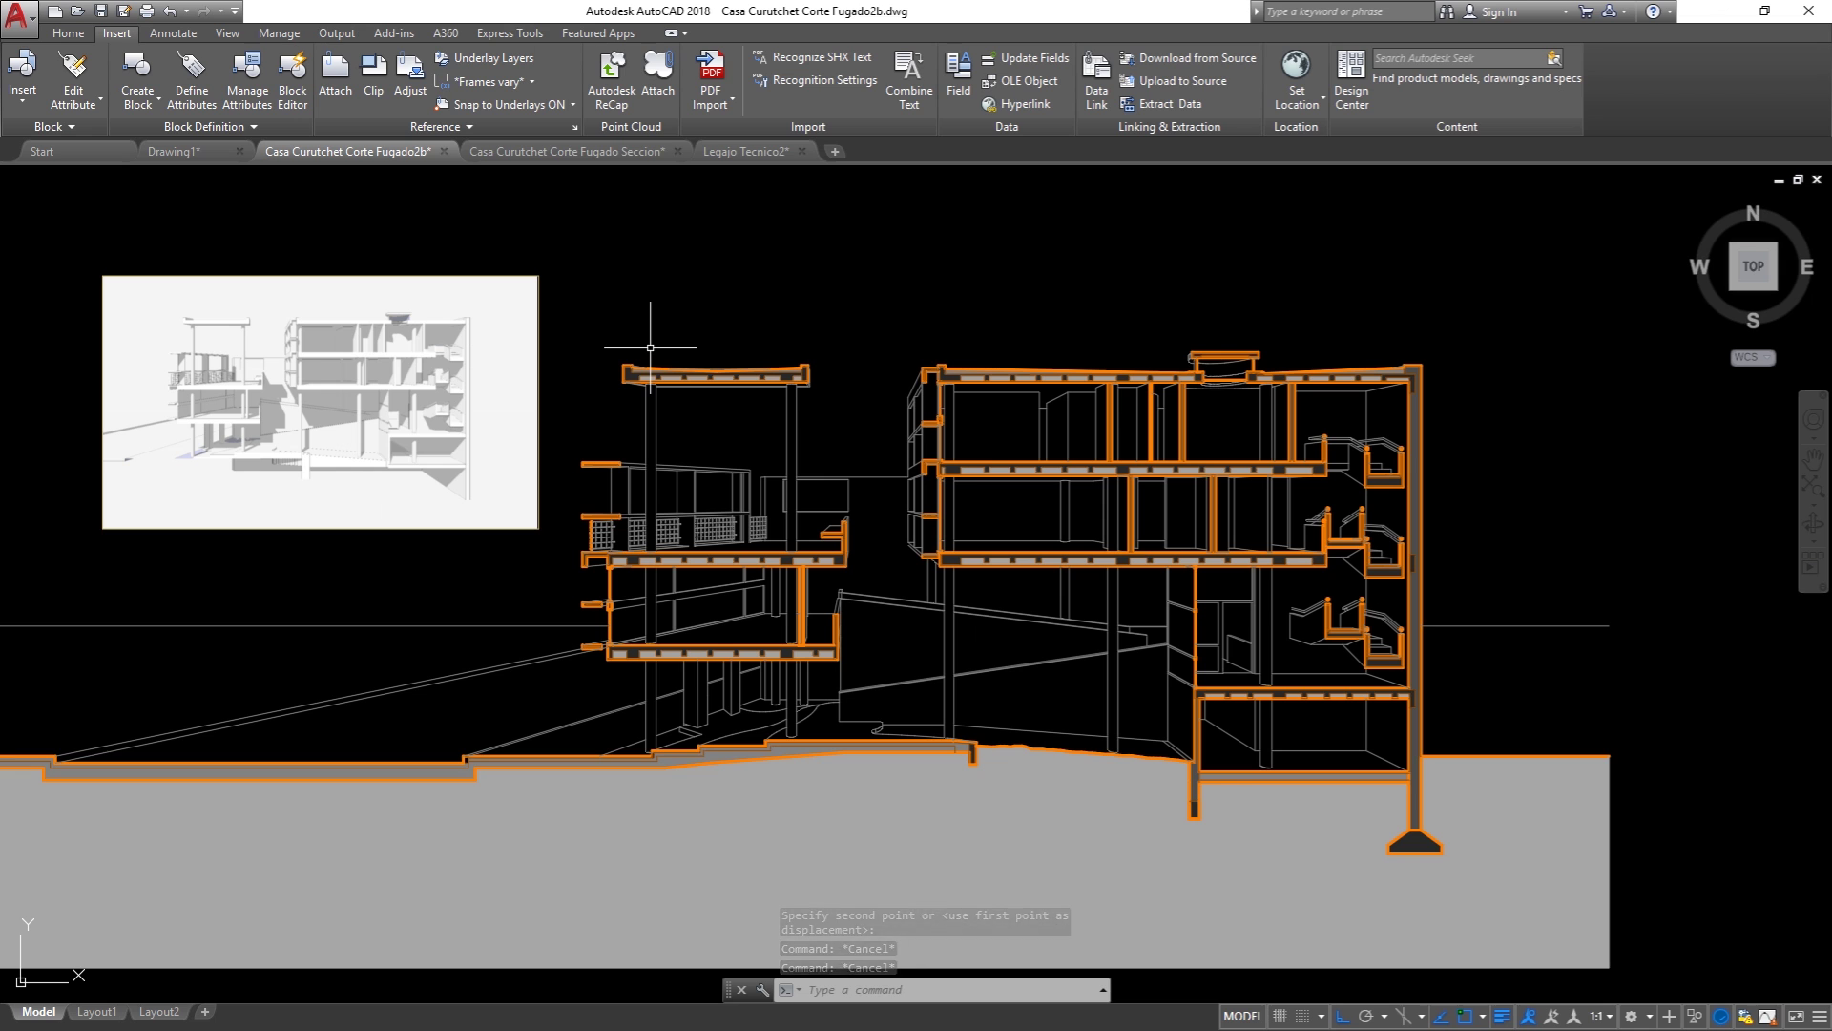
# Step: Start a new line (L) for a roof-level guide
pyautogui.write('l')
pyautogui.press('Return')
pyautogui.scroll(4, 635, 354)
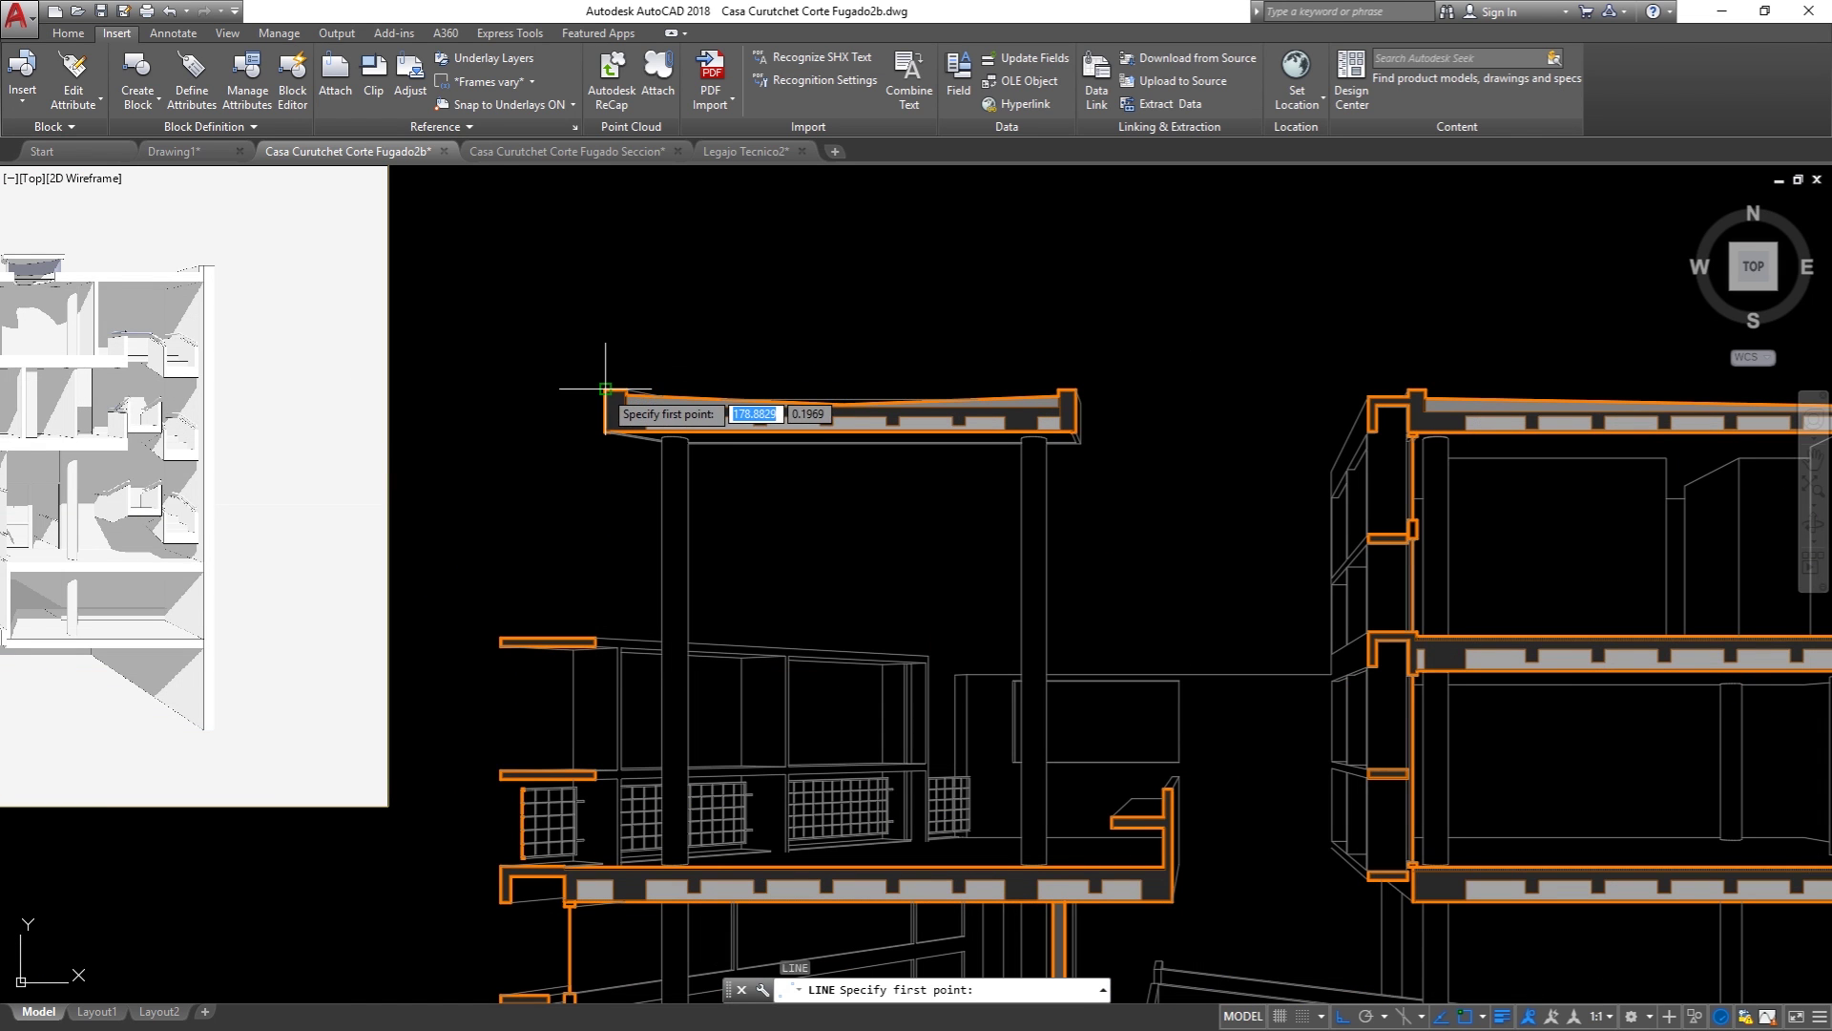
# Step: Draw a roof-level line from the left roof's top corner to the right building's roof corner
pyautogui.click(605, 388)
pyautogui.scroll(-4, 582, 387)
pyautogui.scroll(4, 1422, 396)
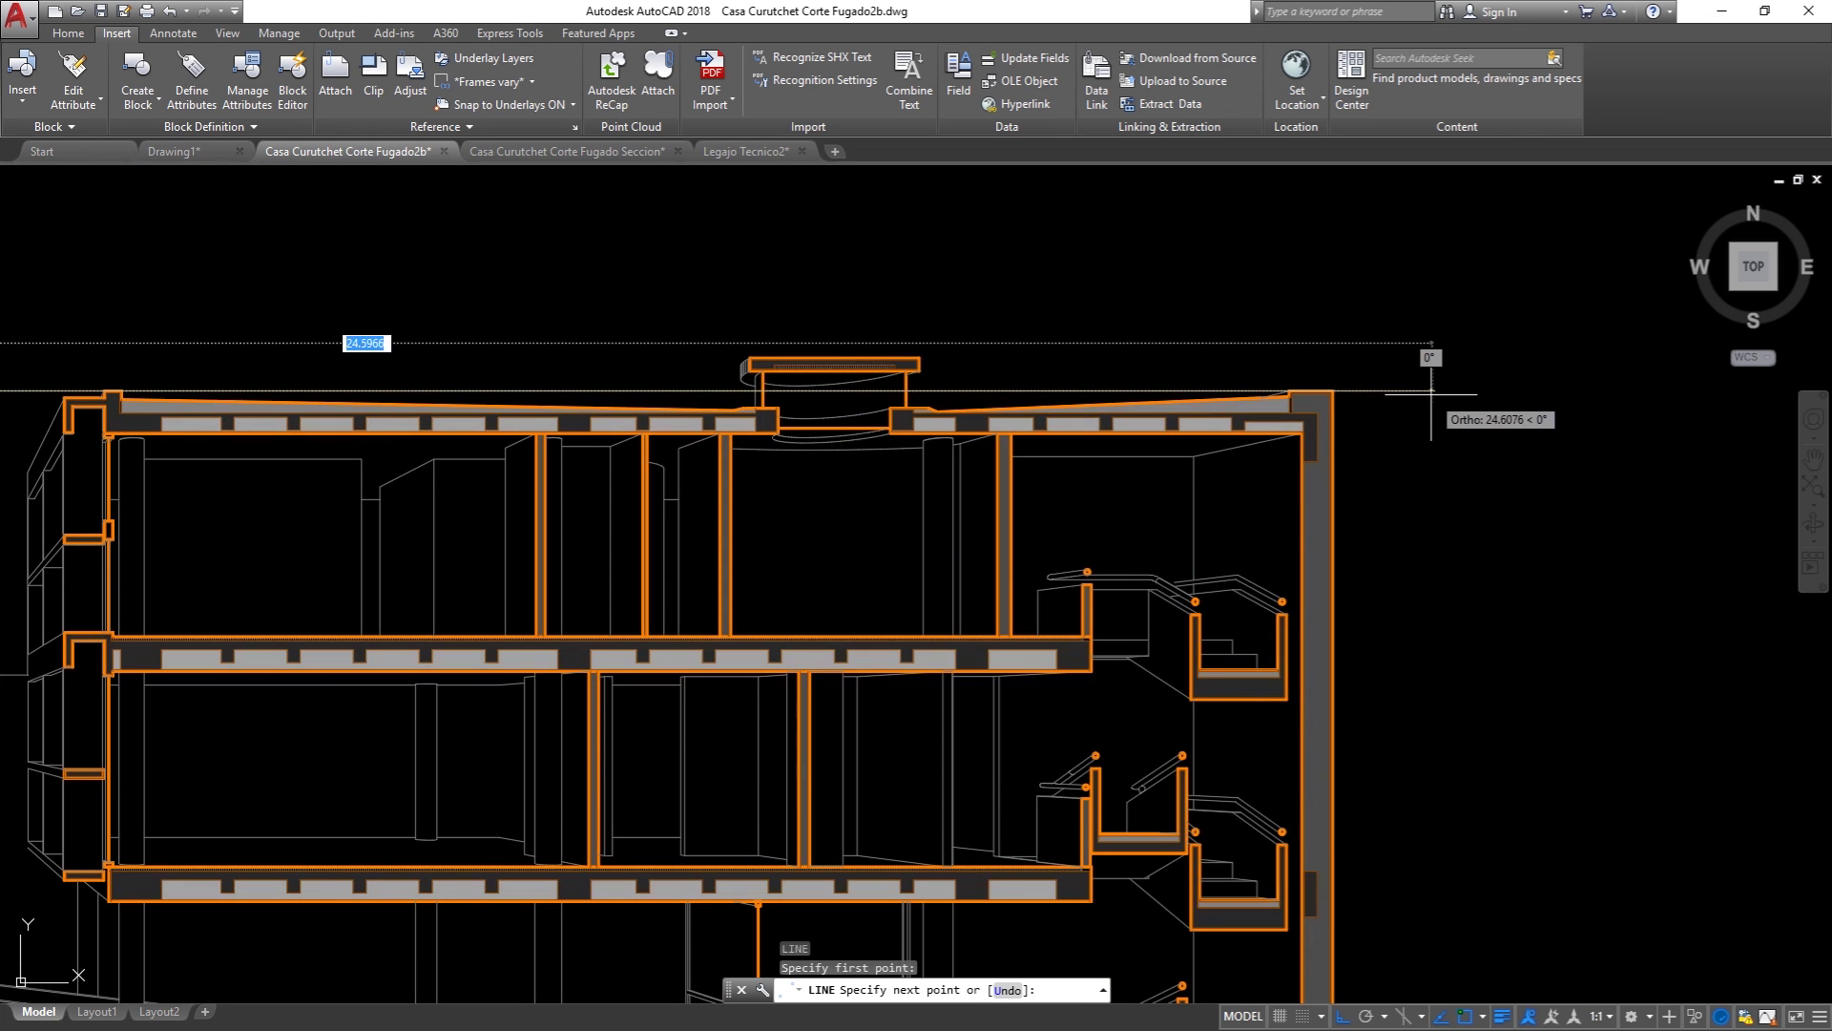
pyautogui.scroll(5, 1321, 397)
pyautogui.click(1311, 399)
pyautogui.press('Return')
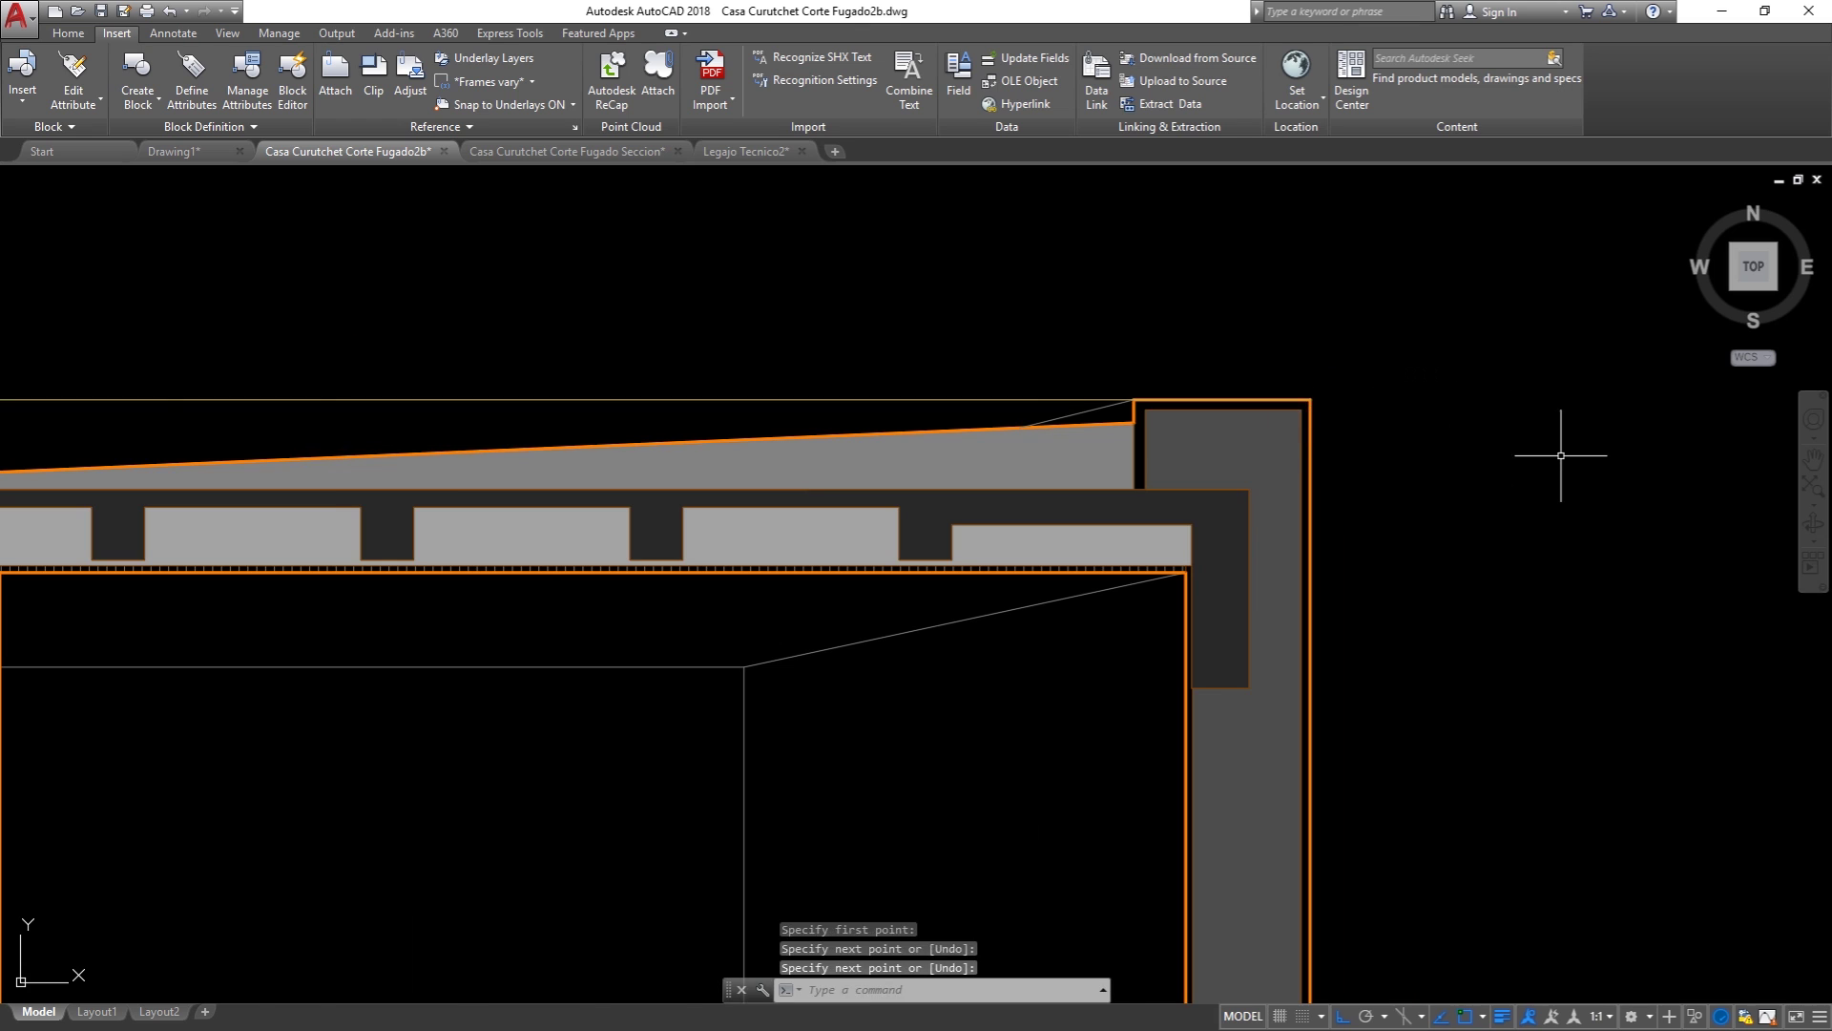
# Step: Copy the long horizontal roof line up to the rendered image's roof corner
pyautogui.scroll(-5, 1561, 455)
pyautogui.moveTo(891, 408)
pyautogui.mouseDown(button='middle')
pyautogui.moveTo(1186, 430)
pyautogui.moveTo(1378, 417)
pyautogui.mouseUp(button='middle')
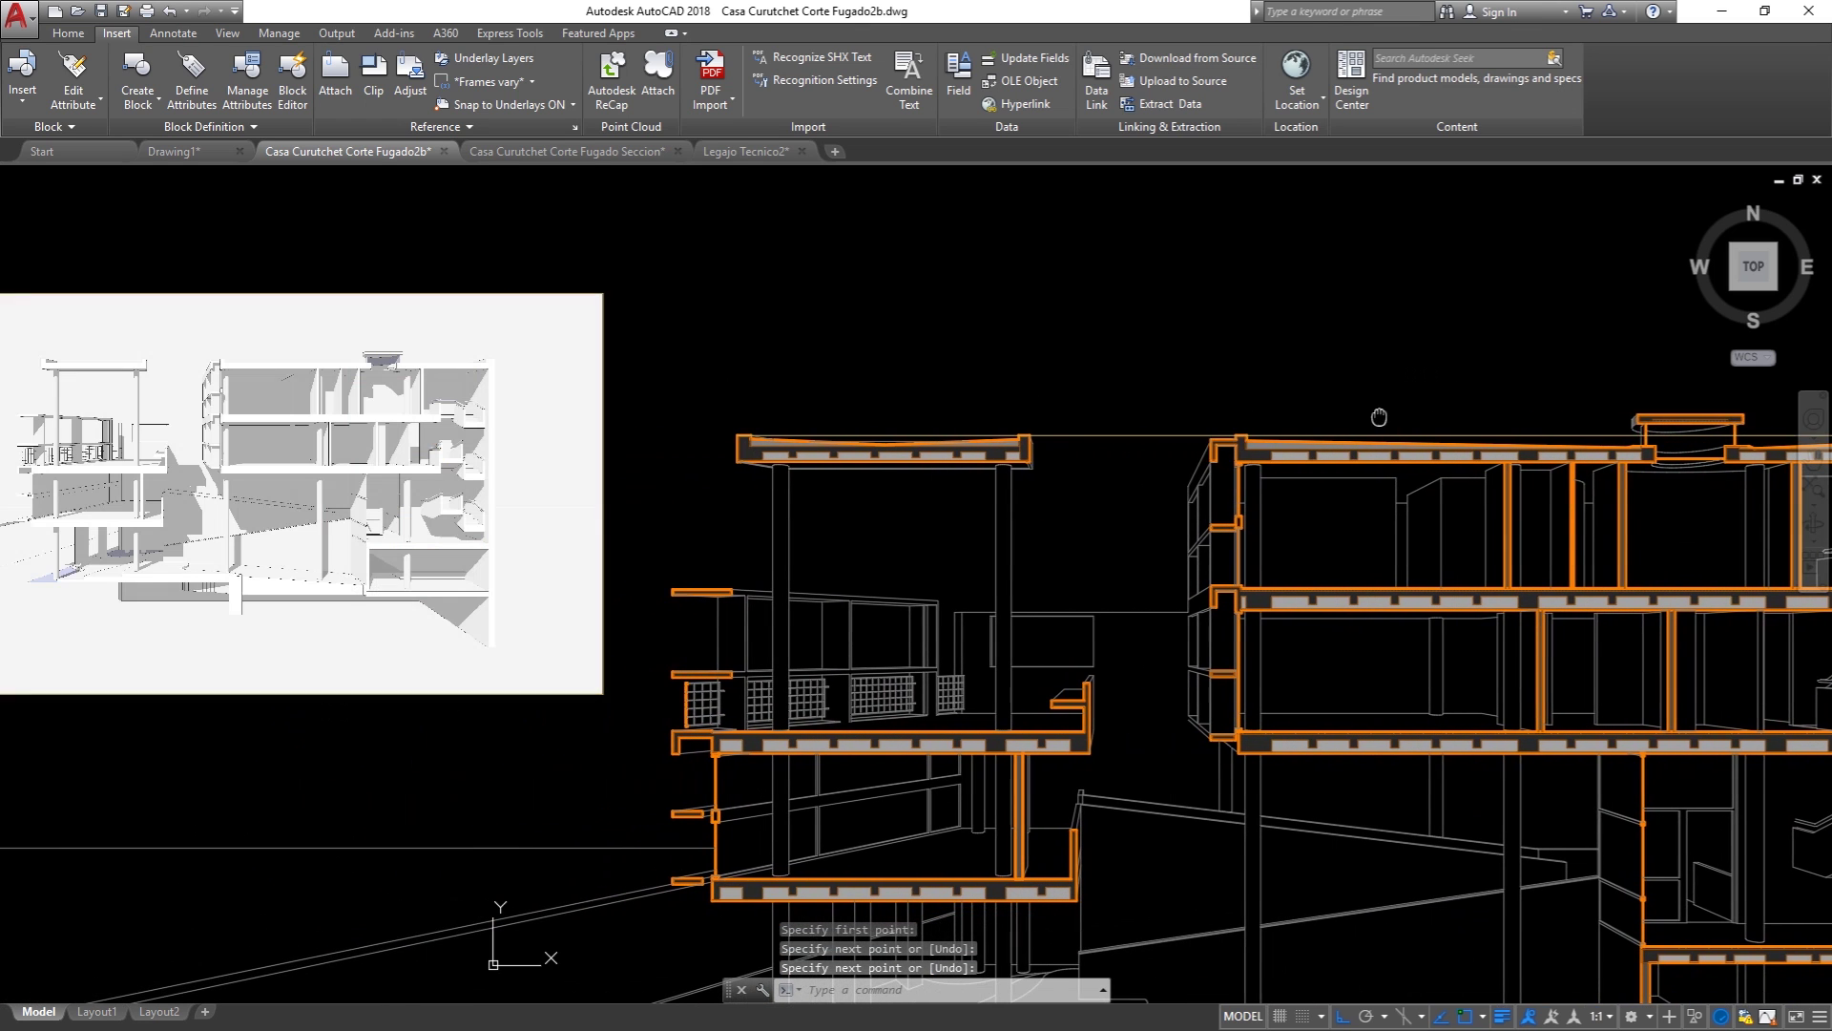
pyautogui.click(1120, 435)
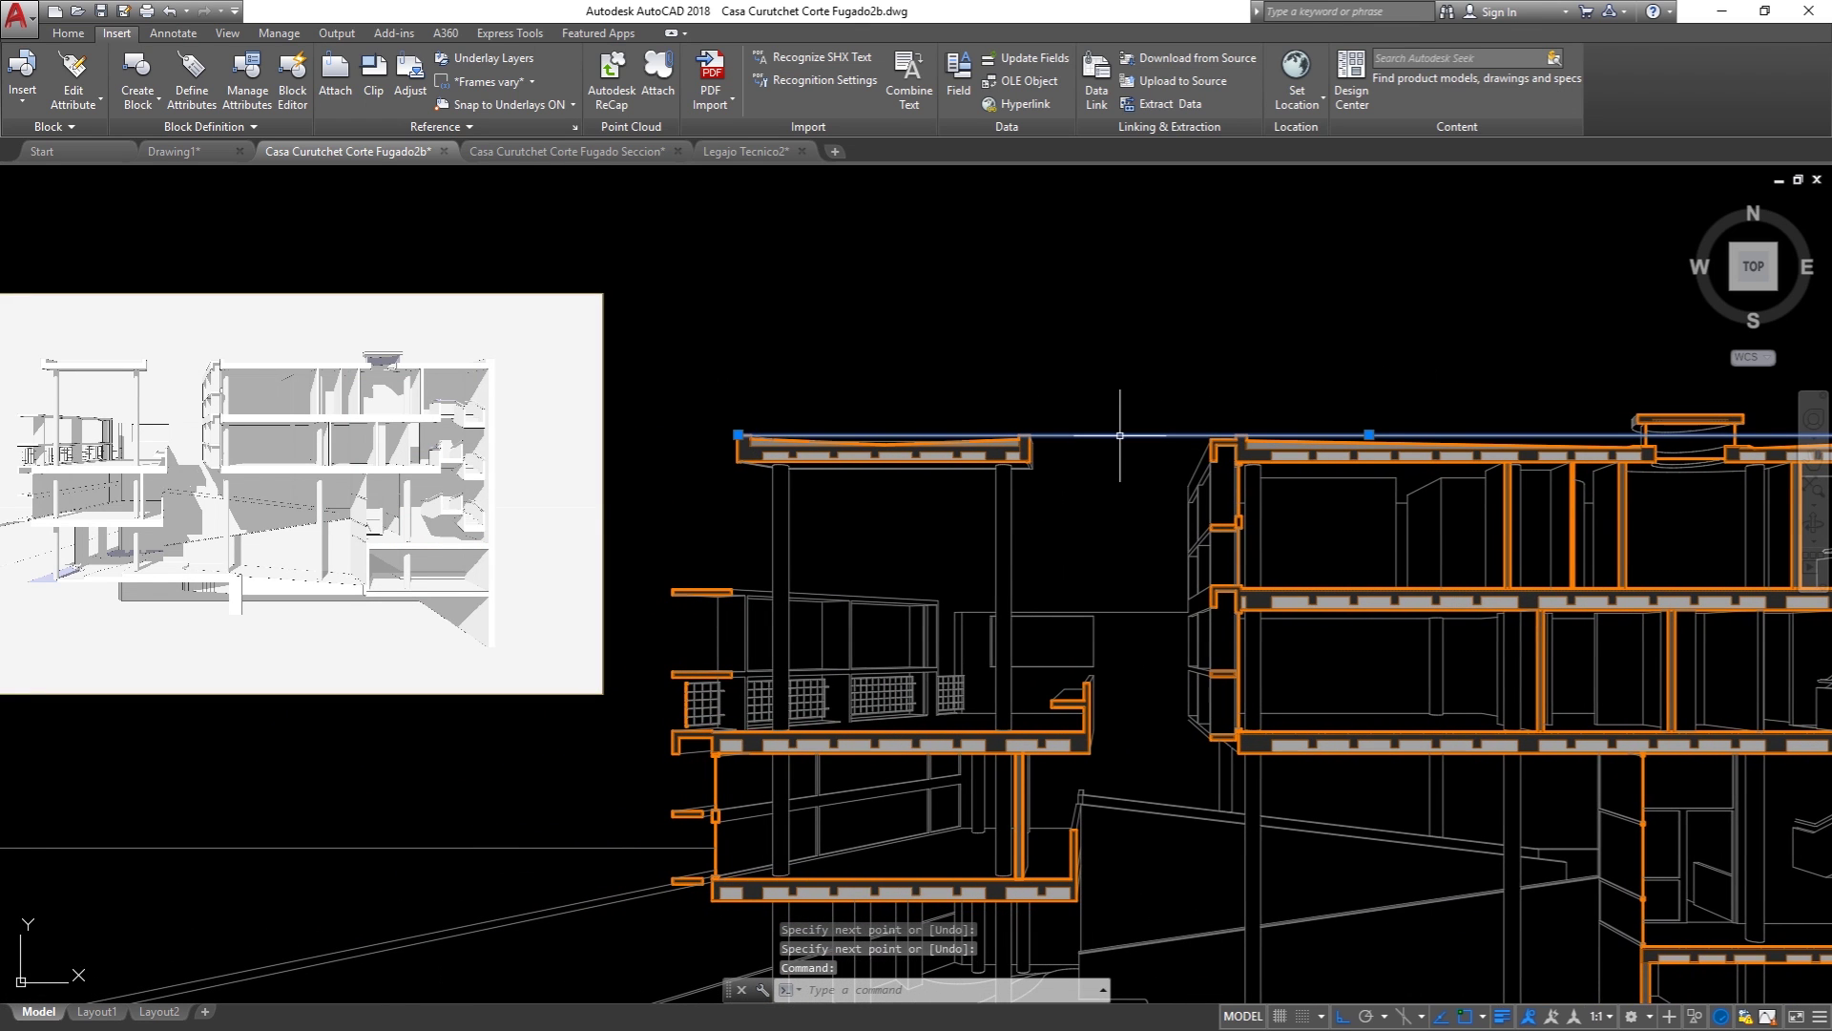
pyautogui.write('co')
pyautogui.press('Return')
pyautogui.click(1120, 435)
pyautogui.scroll(-3, 1120, 436)
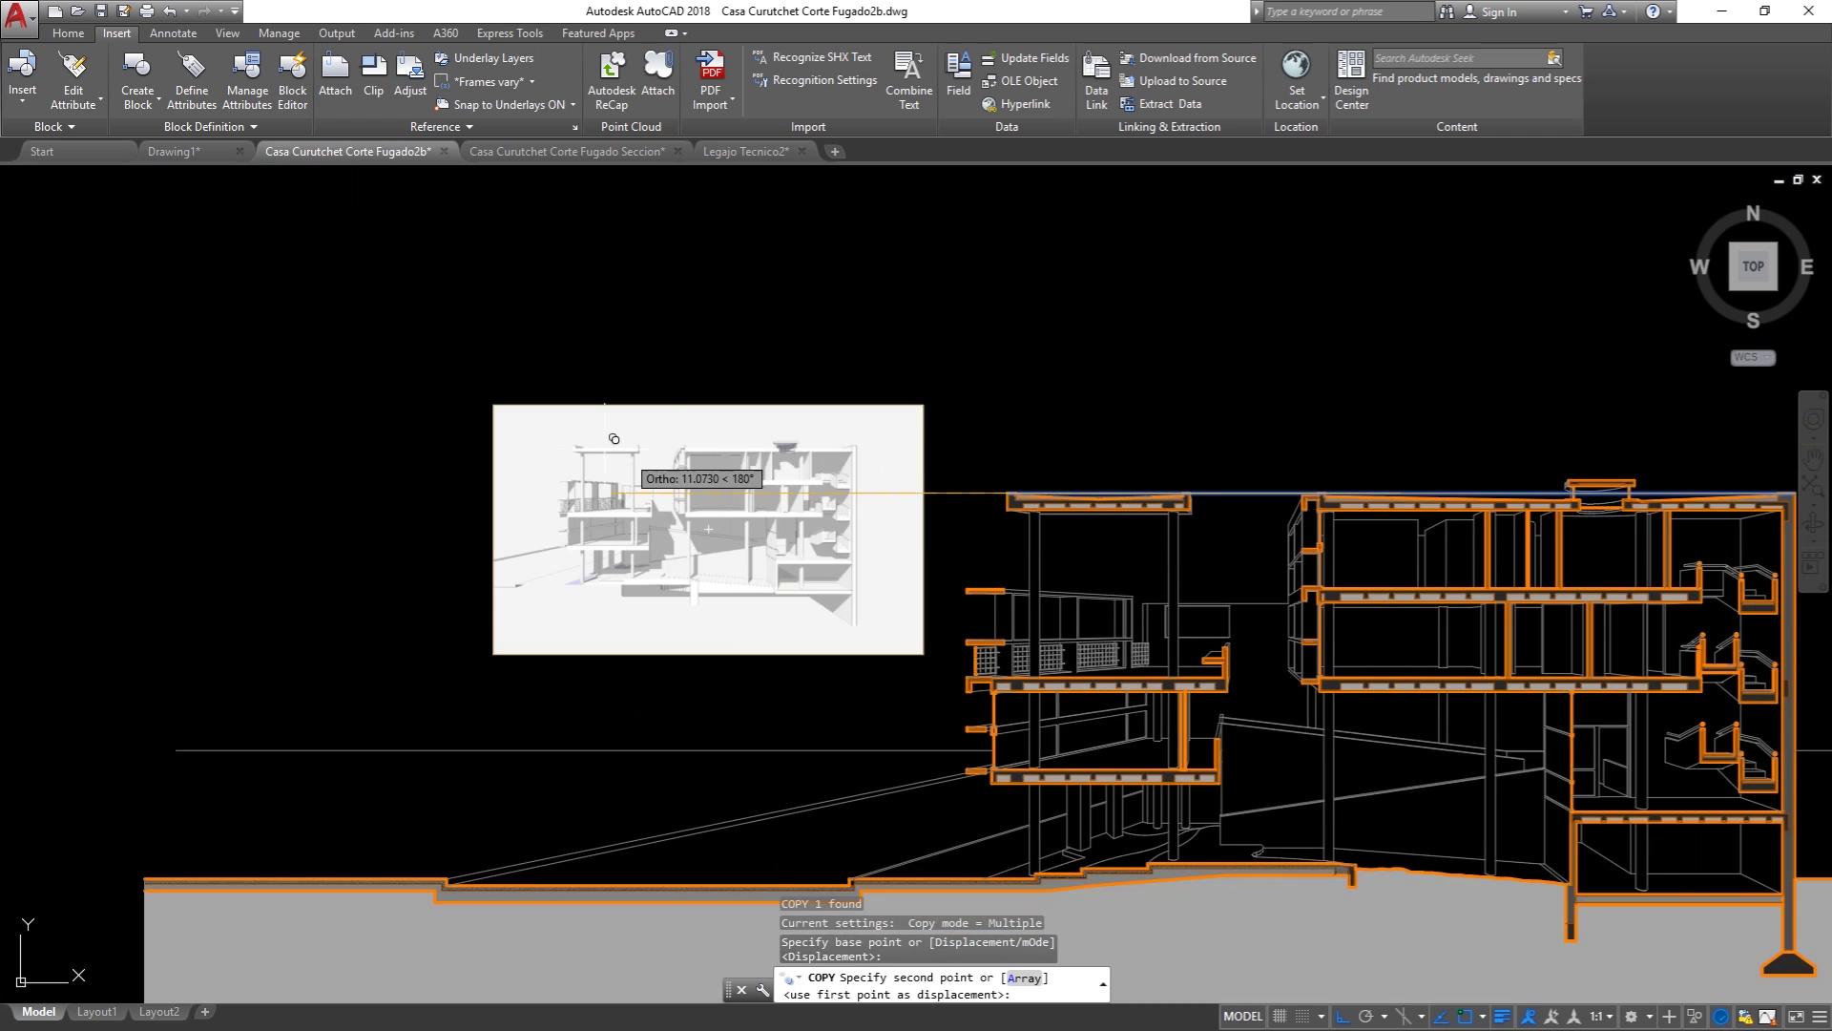
pyautogui.scroll(3, 614, 438)
pyautogui.scroll(3, 613, 448)
pyautogui.scroll(2, 619, 400)
pyautogui.scroll(2, 623, 377)
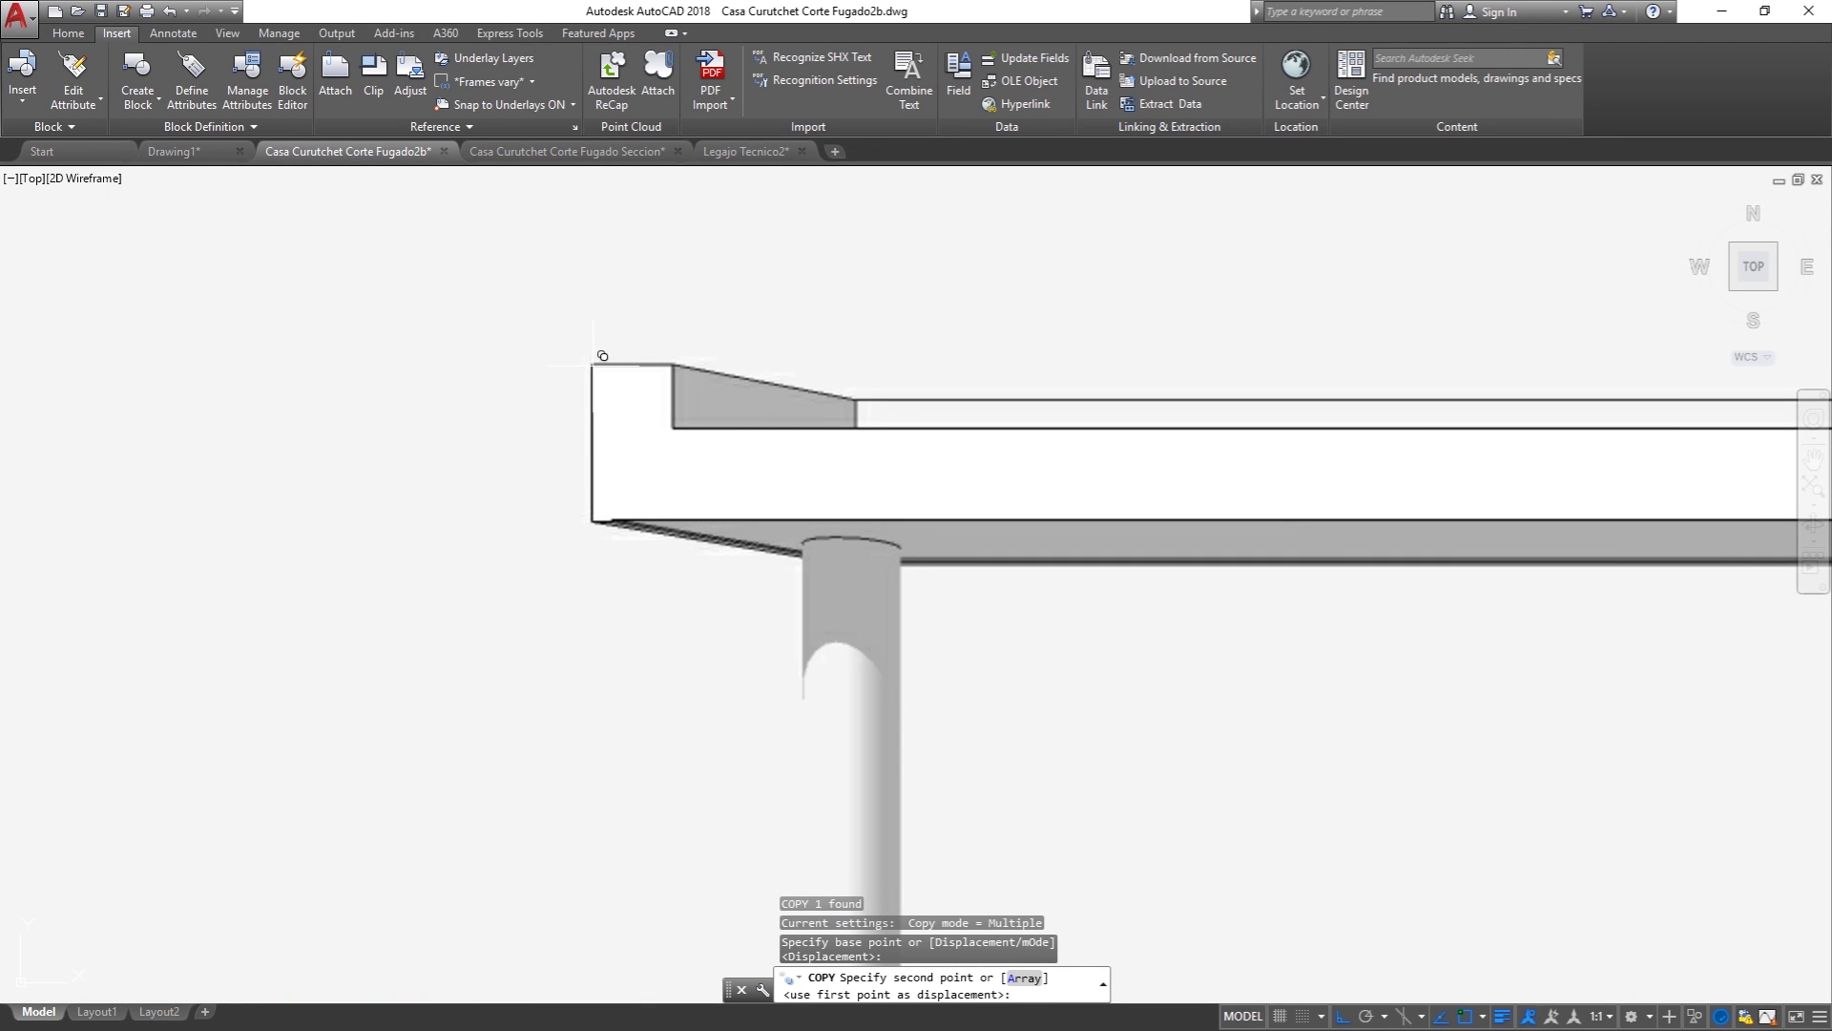
pyautogui.click(603, 359)
# Step: Move the horizontal guide line onto the image's roof corner
pyautogui.press('Escape')
pyautogui.write('m')
pyautogui.press('Return')
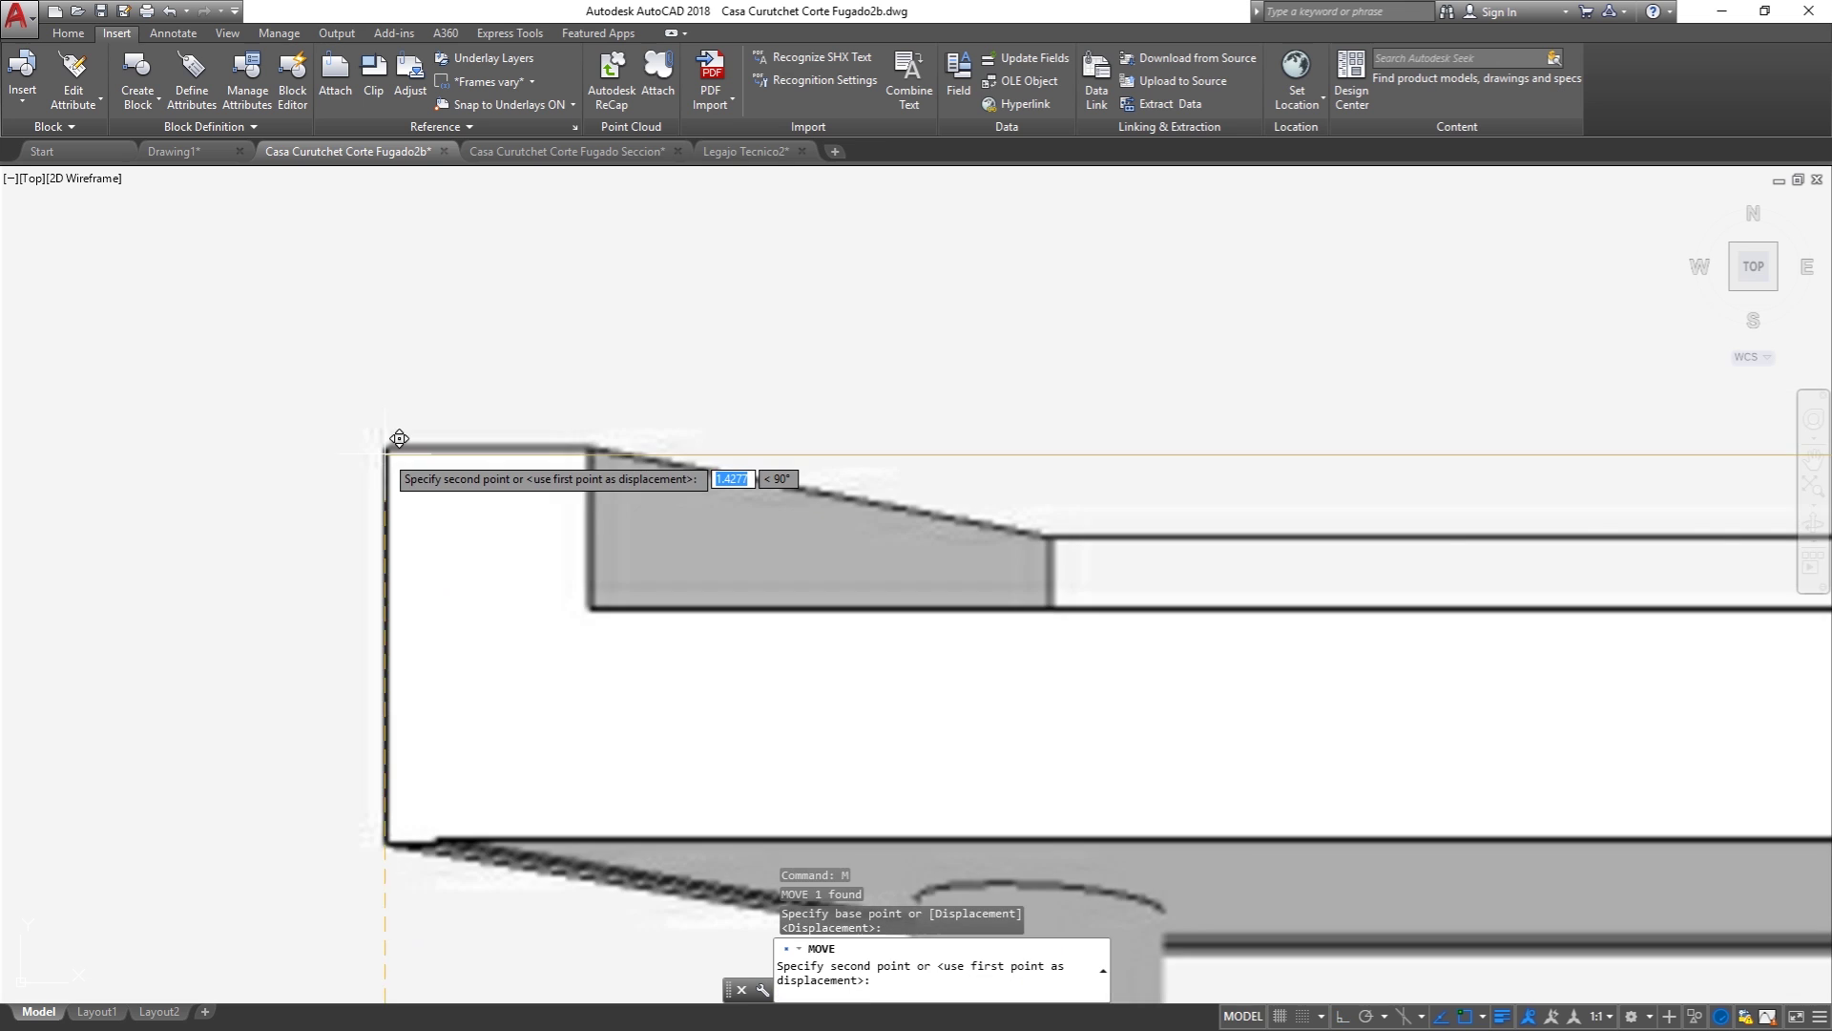
pyautogui.scroll(2, 401, 434)
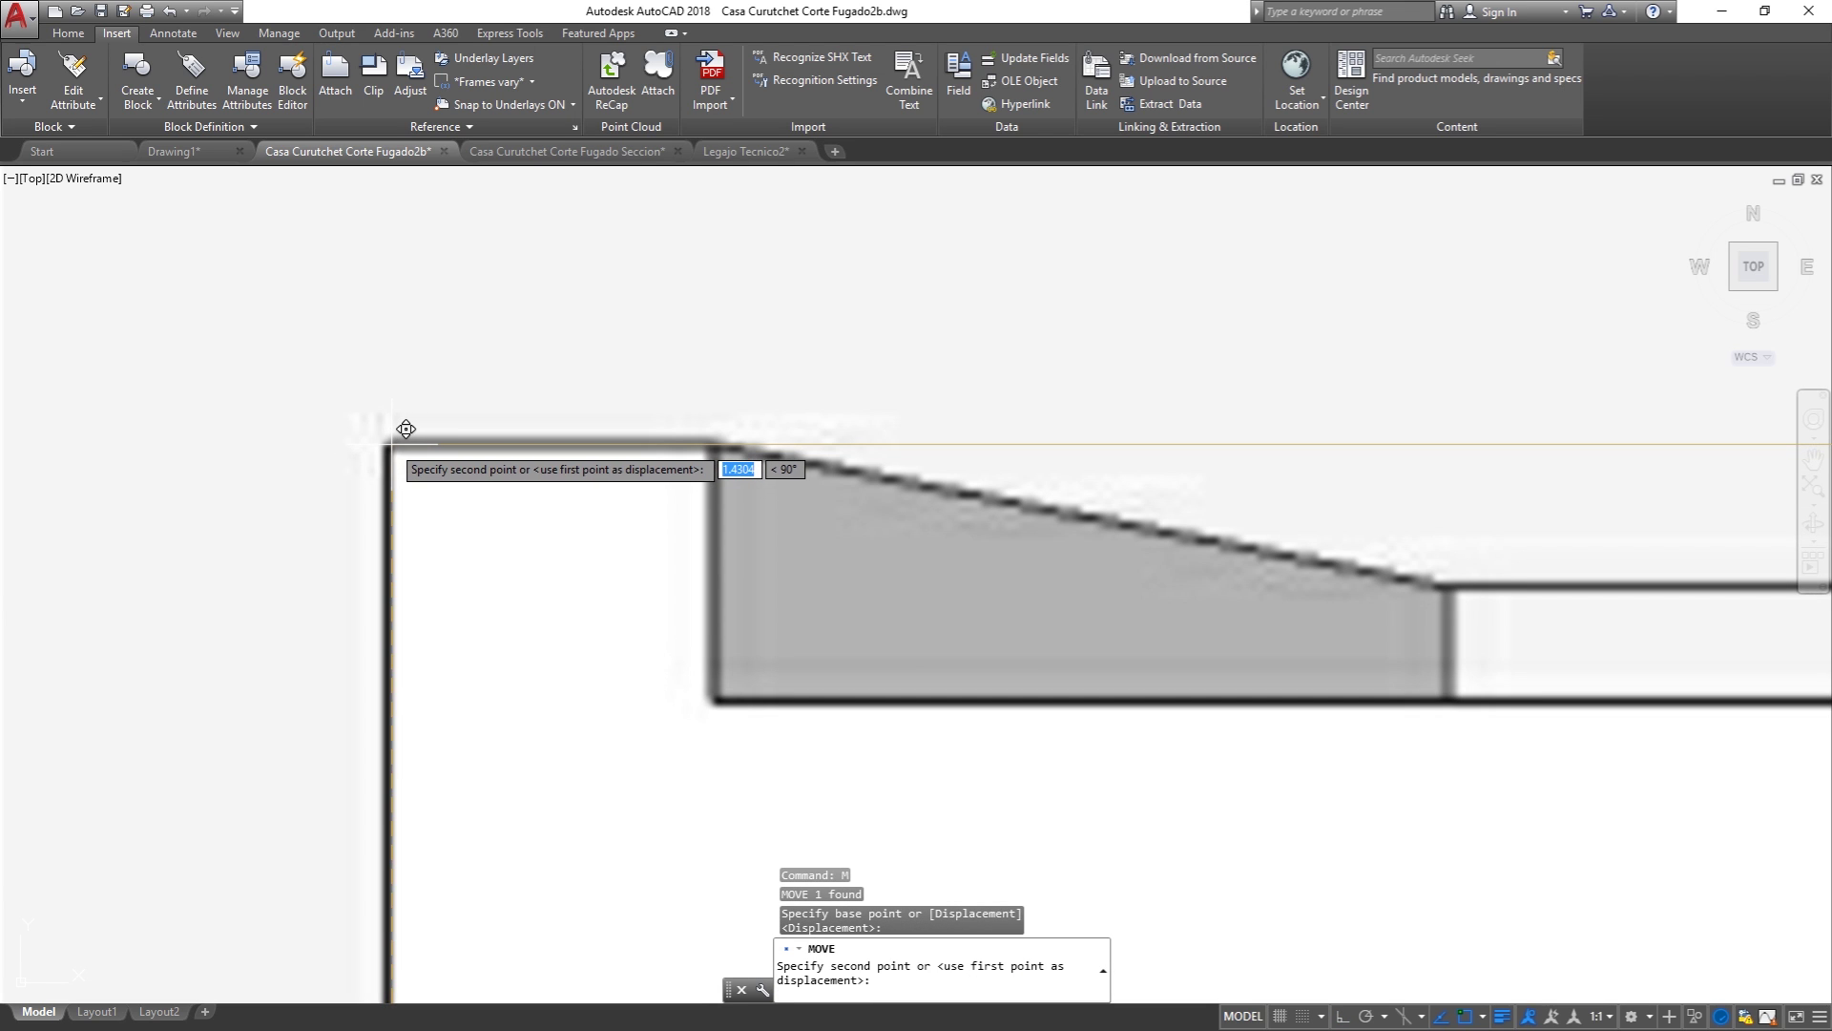
pyautogui.click(392, 443)
pyautogui.scroll(-5, 277, 482)
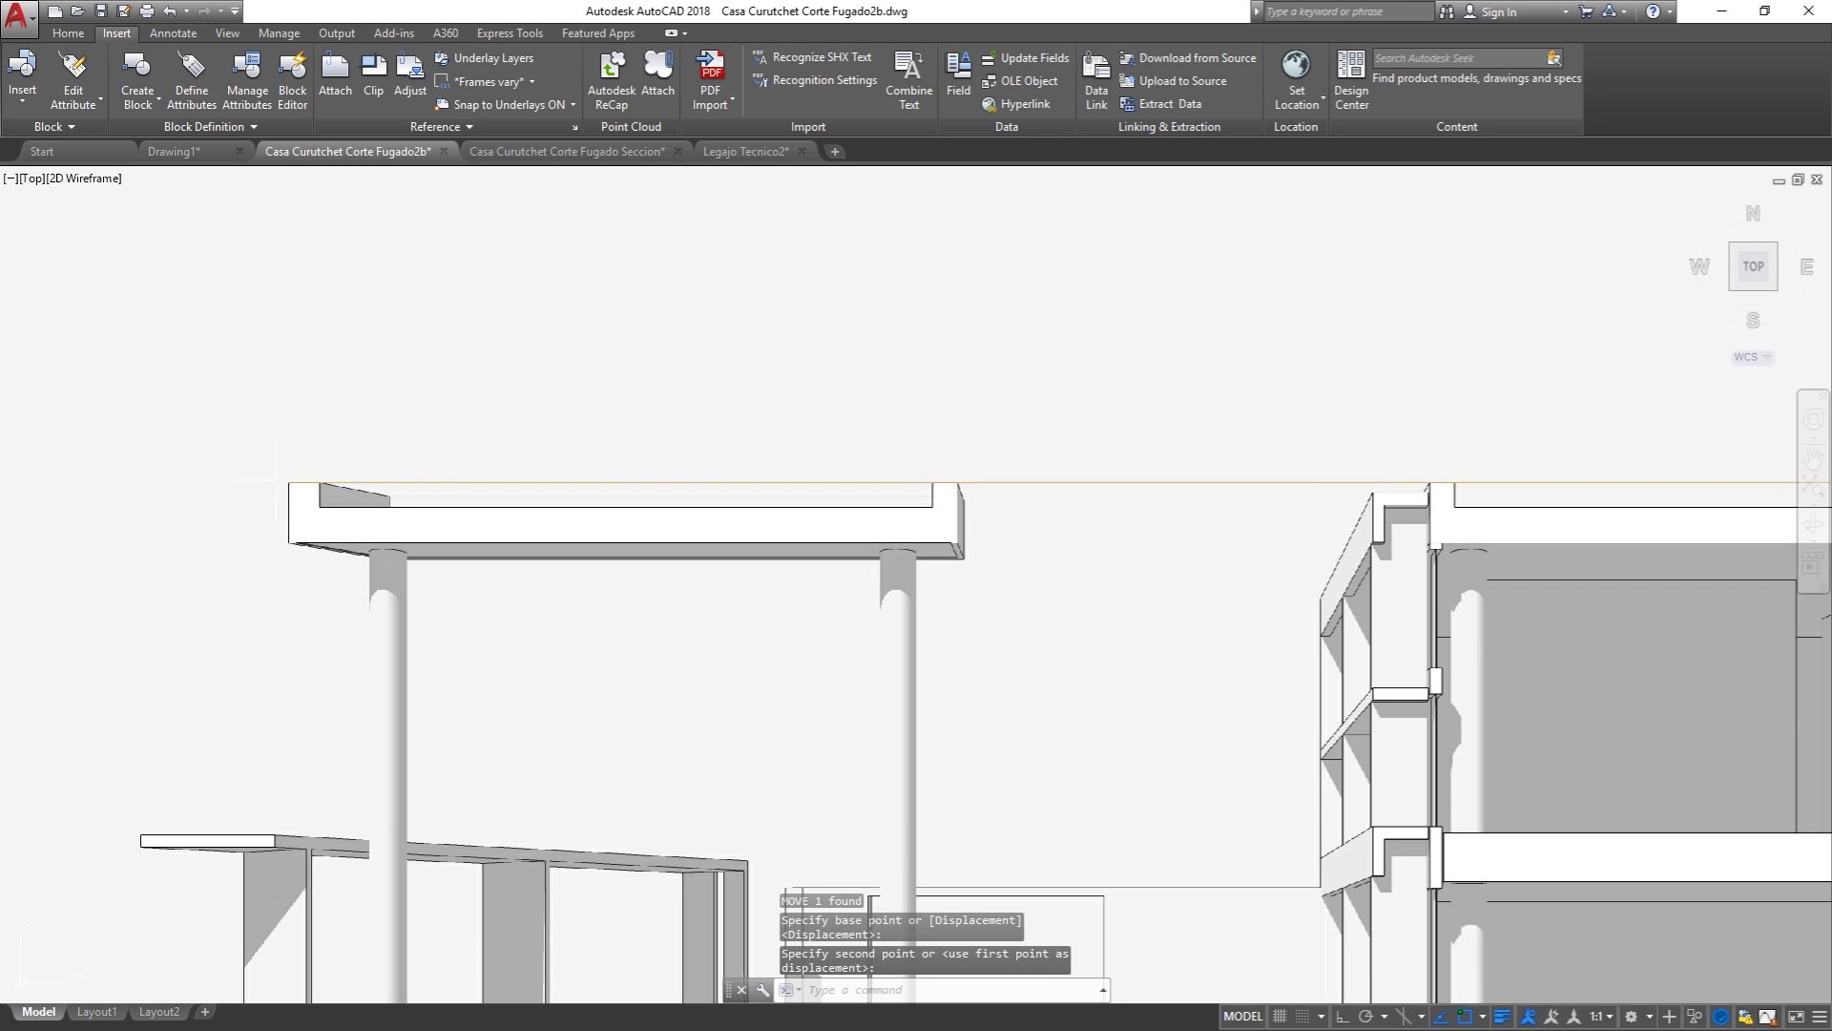
pyautogui.scroll(-3, 597, 473)
pyautogui.scroll(-2, 859, 472)
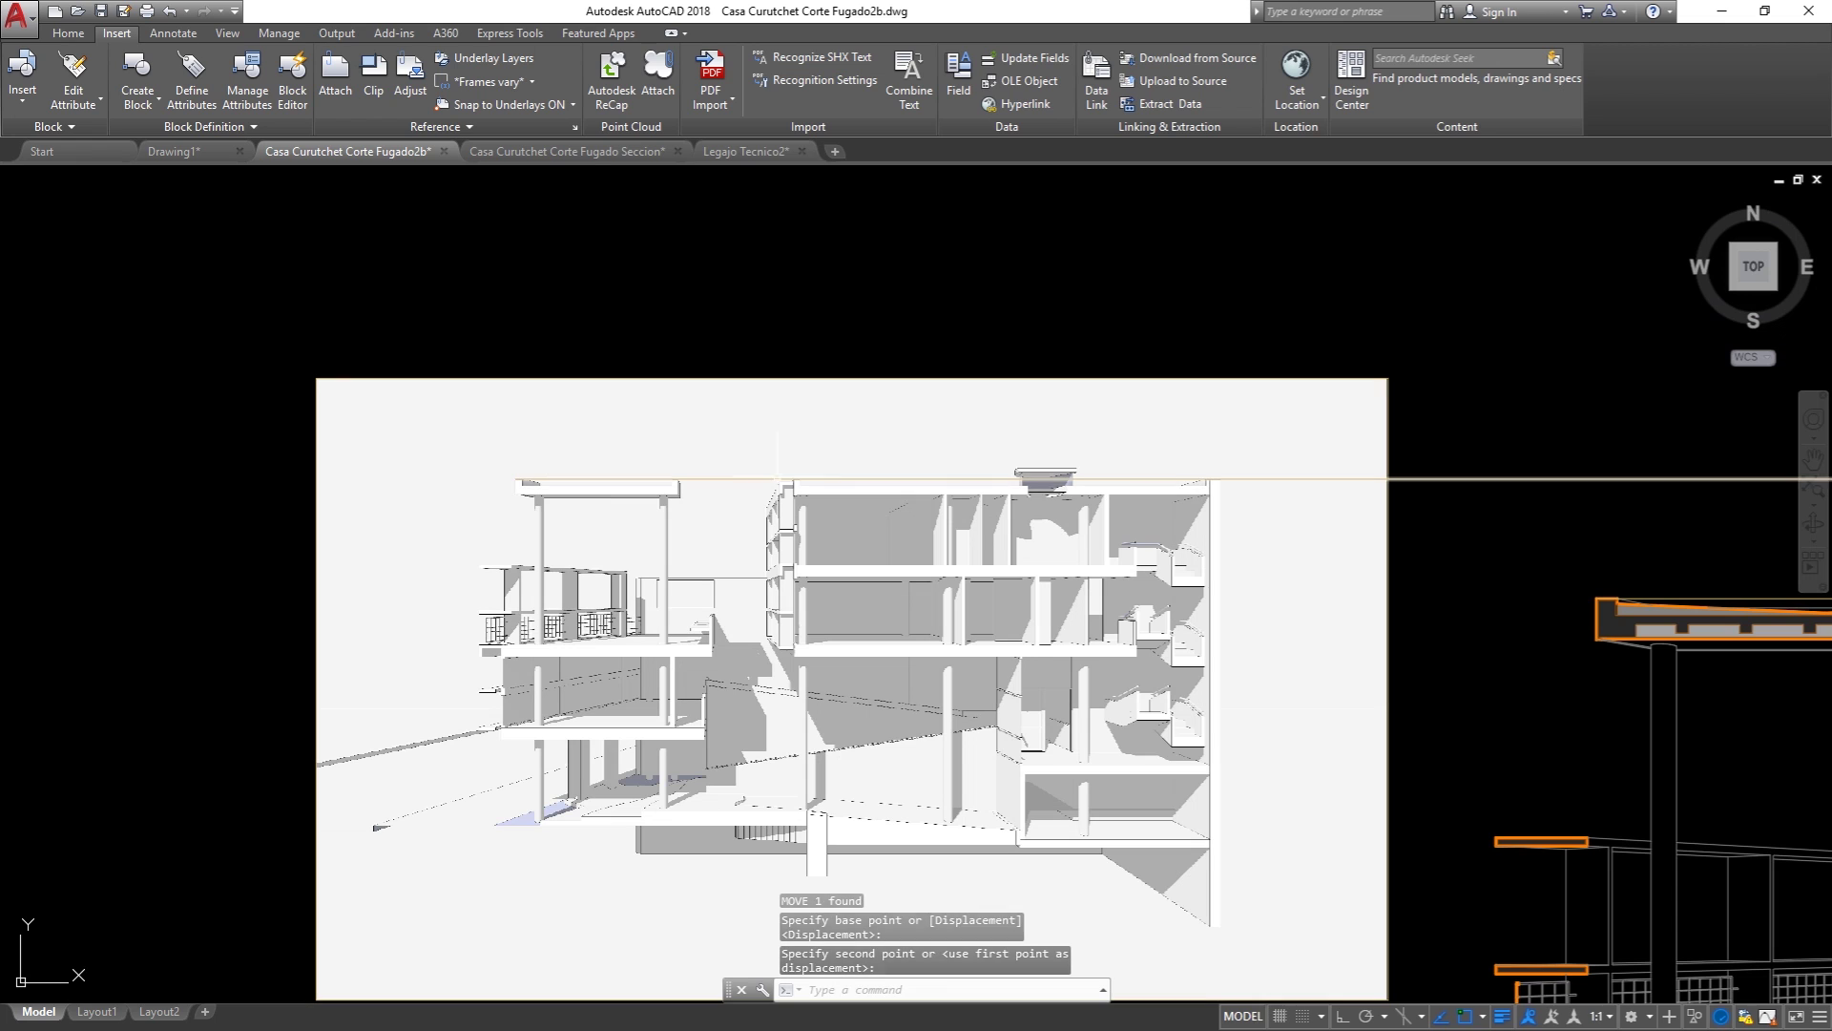
pyautogui.press('Escape')
# Step: Select the guide line and grab its end grip to stretch it
pyautogui.click(1267, 479)
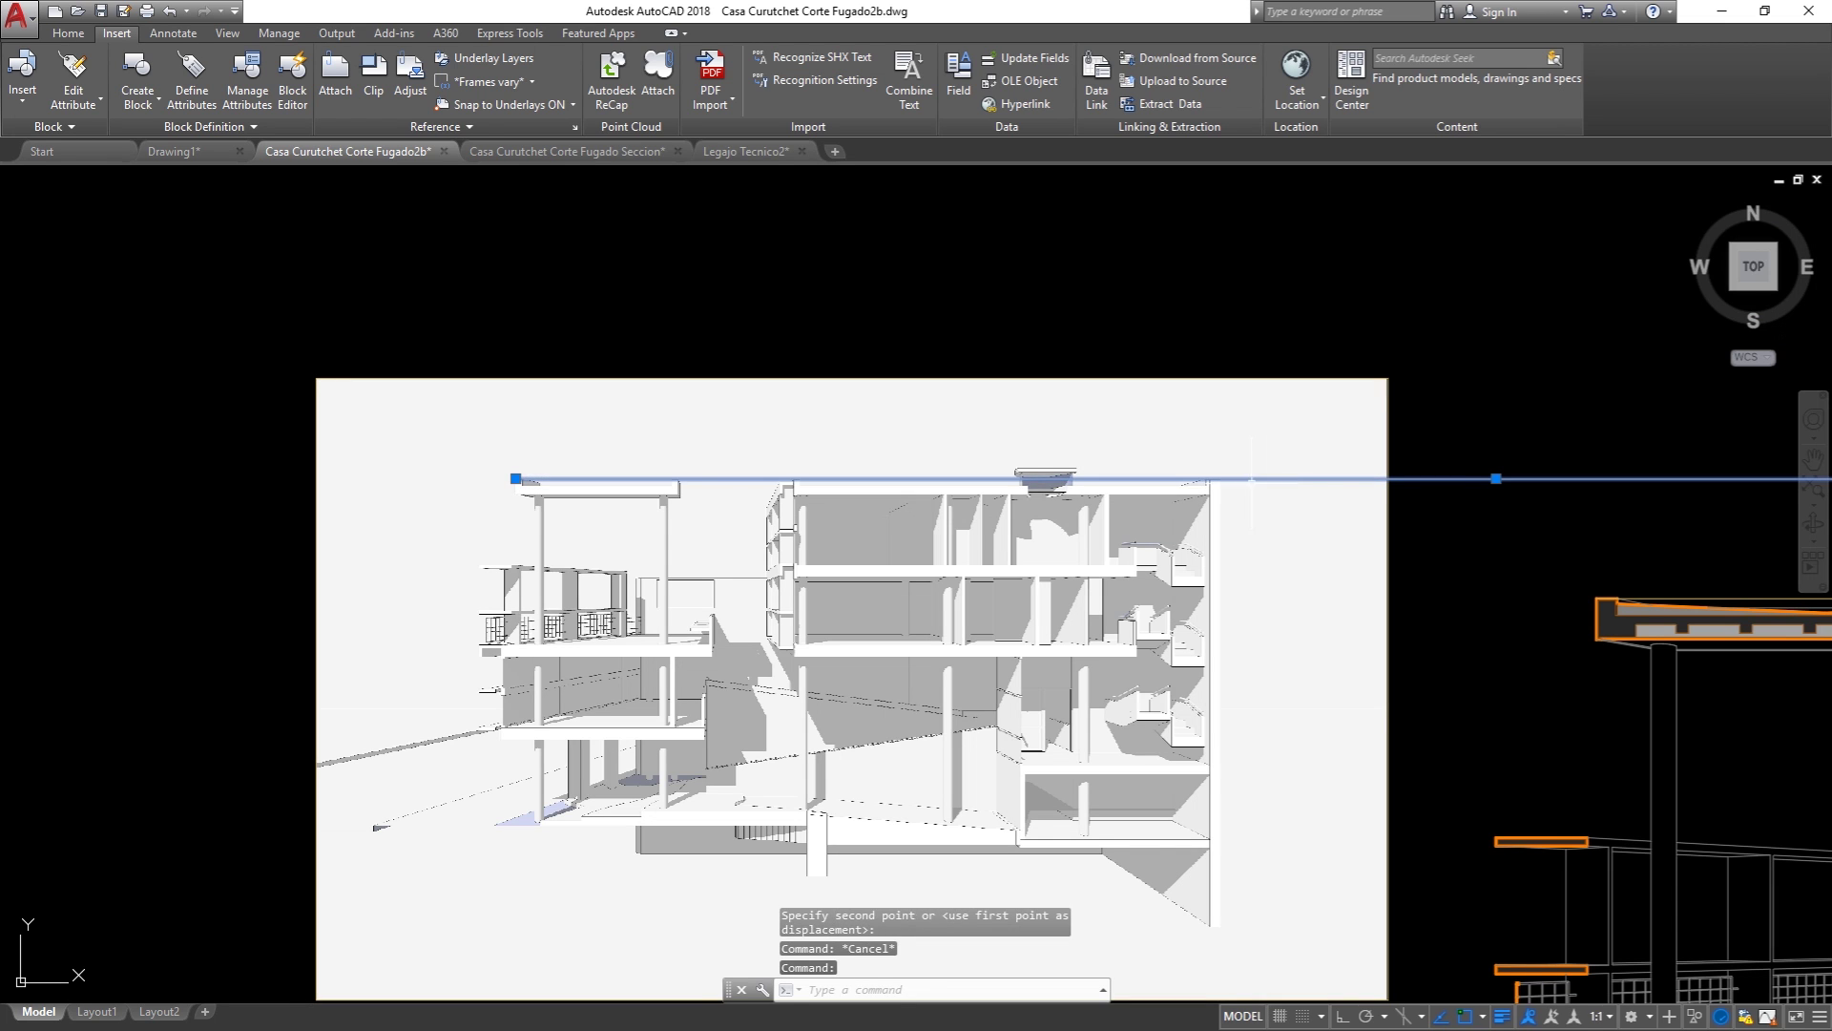
pyautogui.moveTo(1252, 479); pyautogui.dragTo(716, 498, button='middle')
pyautogui.scroll(-4, 716, 498)
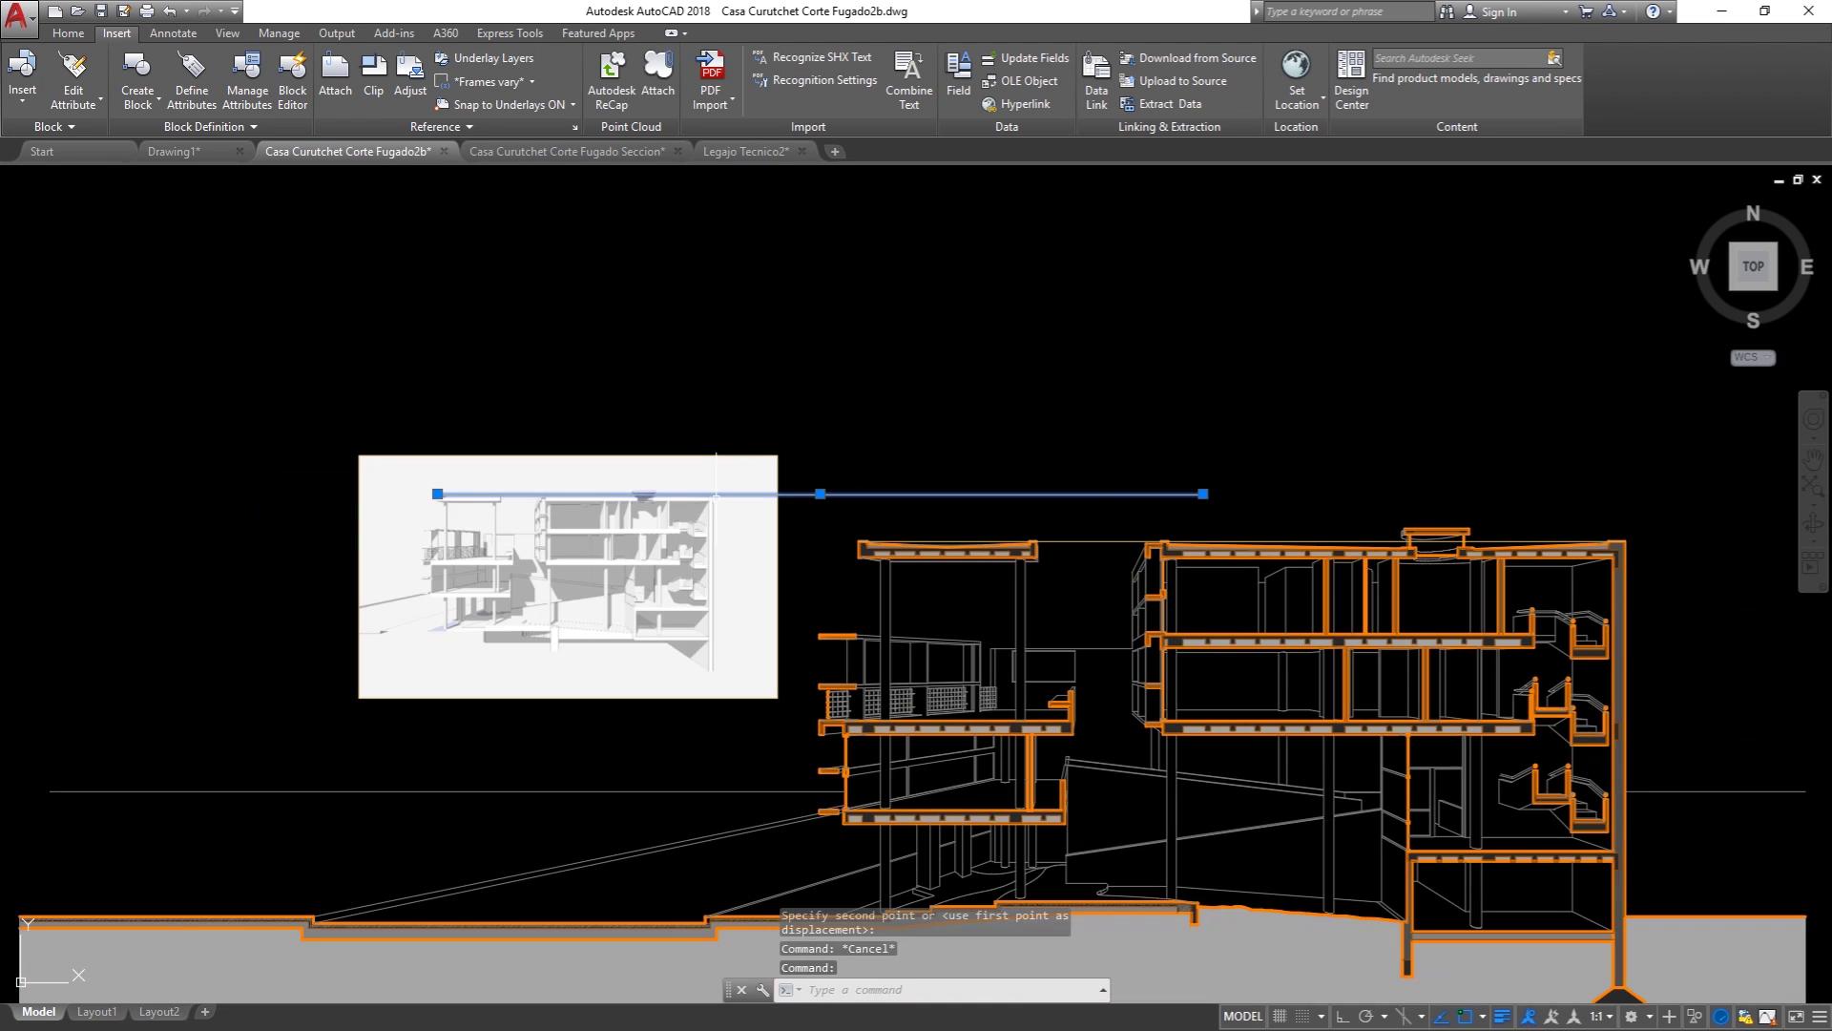
pyautogui.click(1203, 493)
pyautogui.scroll(3, 1240, 494)
# Step: With Osnap off (F3), end the guide line at the image's right roof corner
pyautogui.scroll(3, 954, 515)
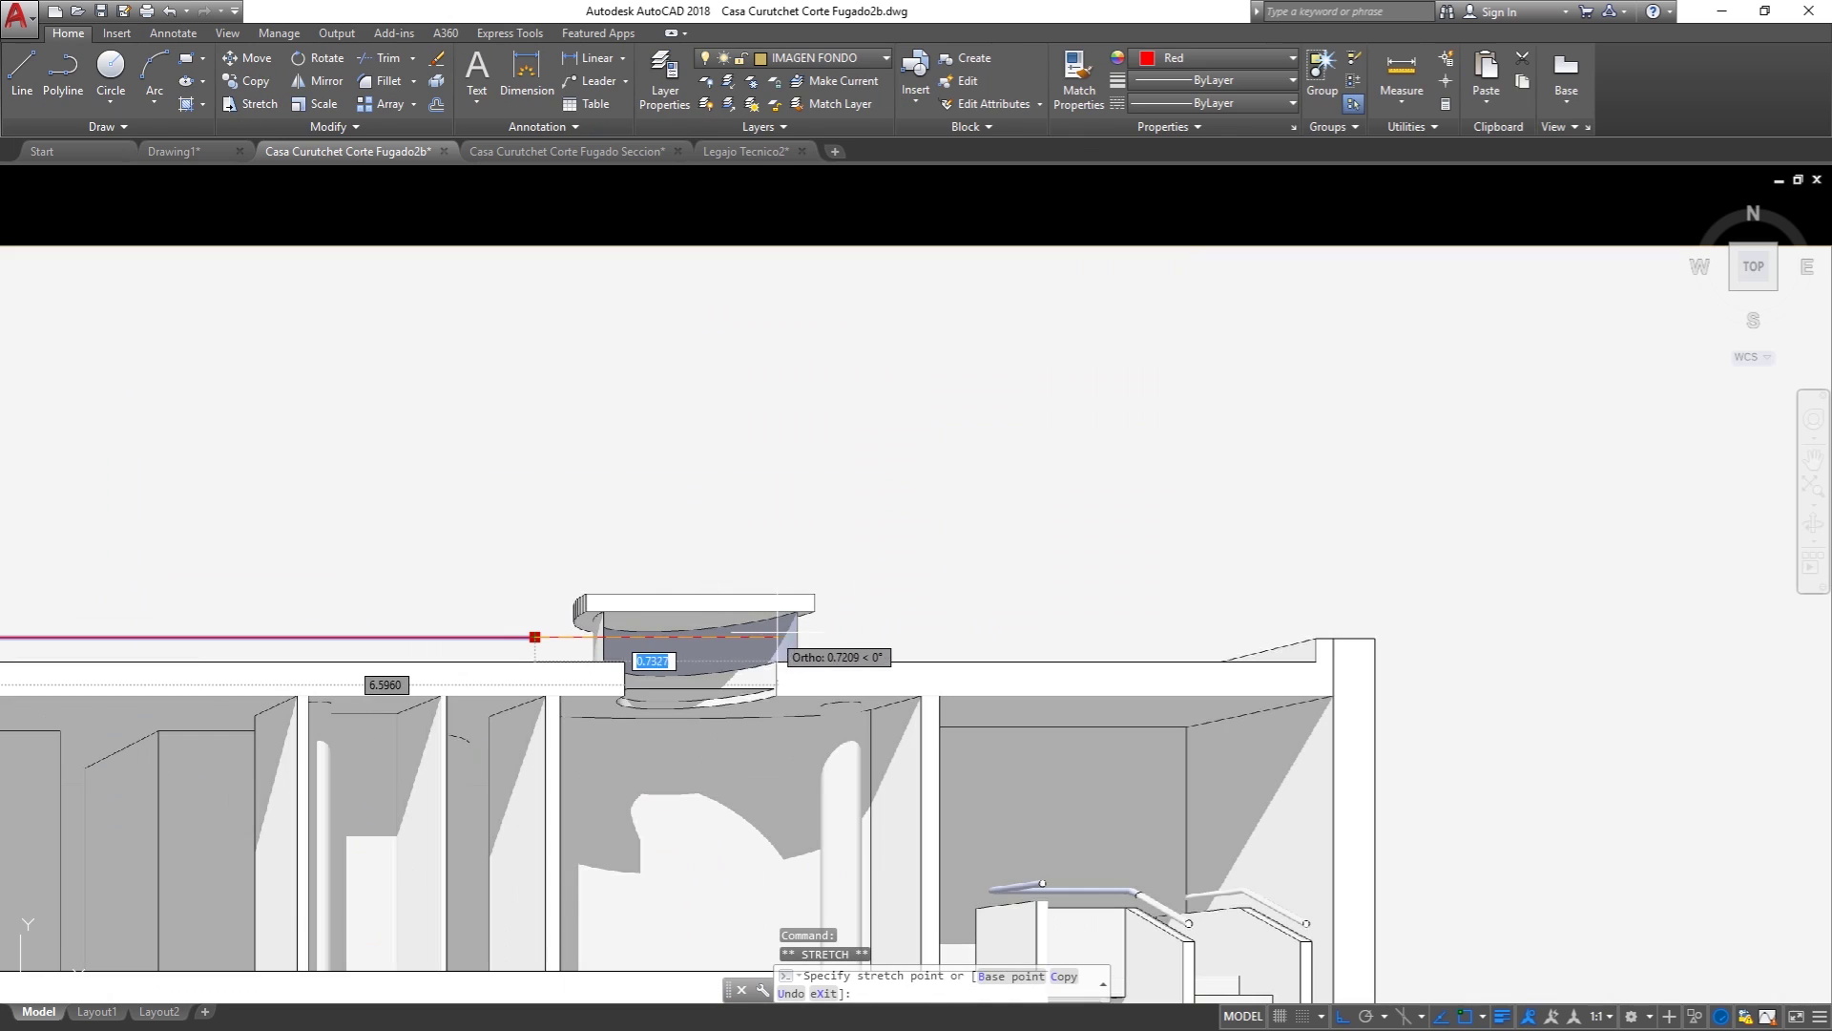
pyautogui.press('F3')
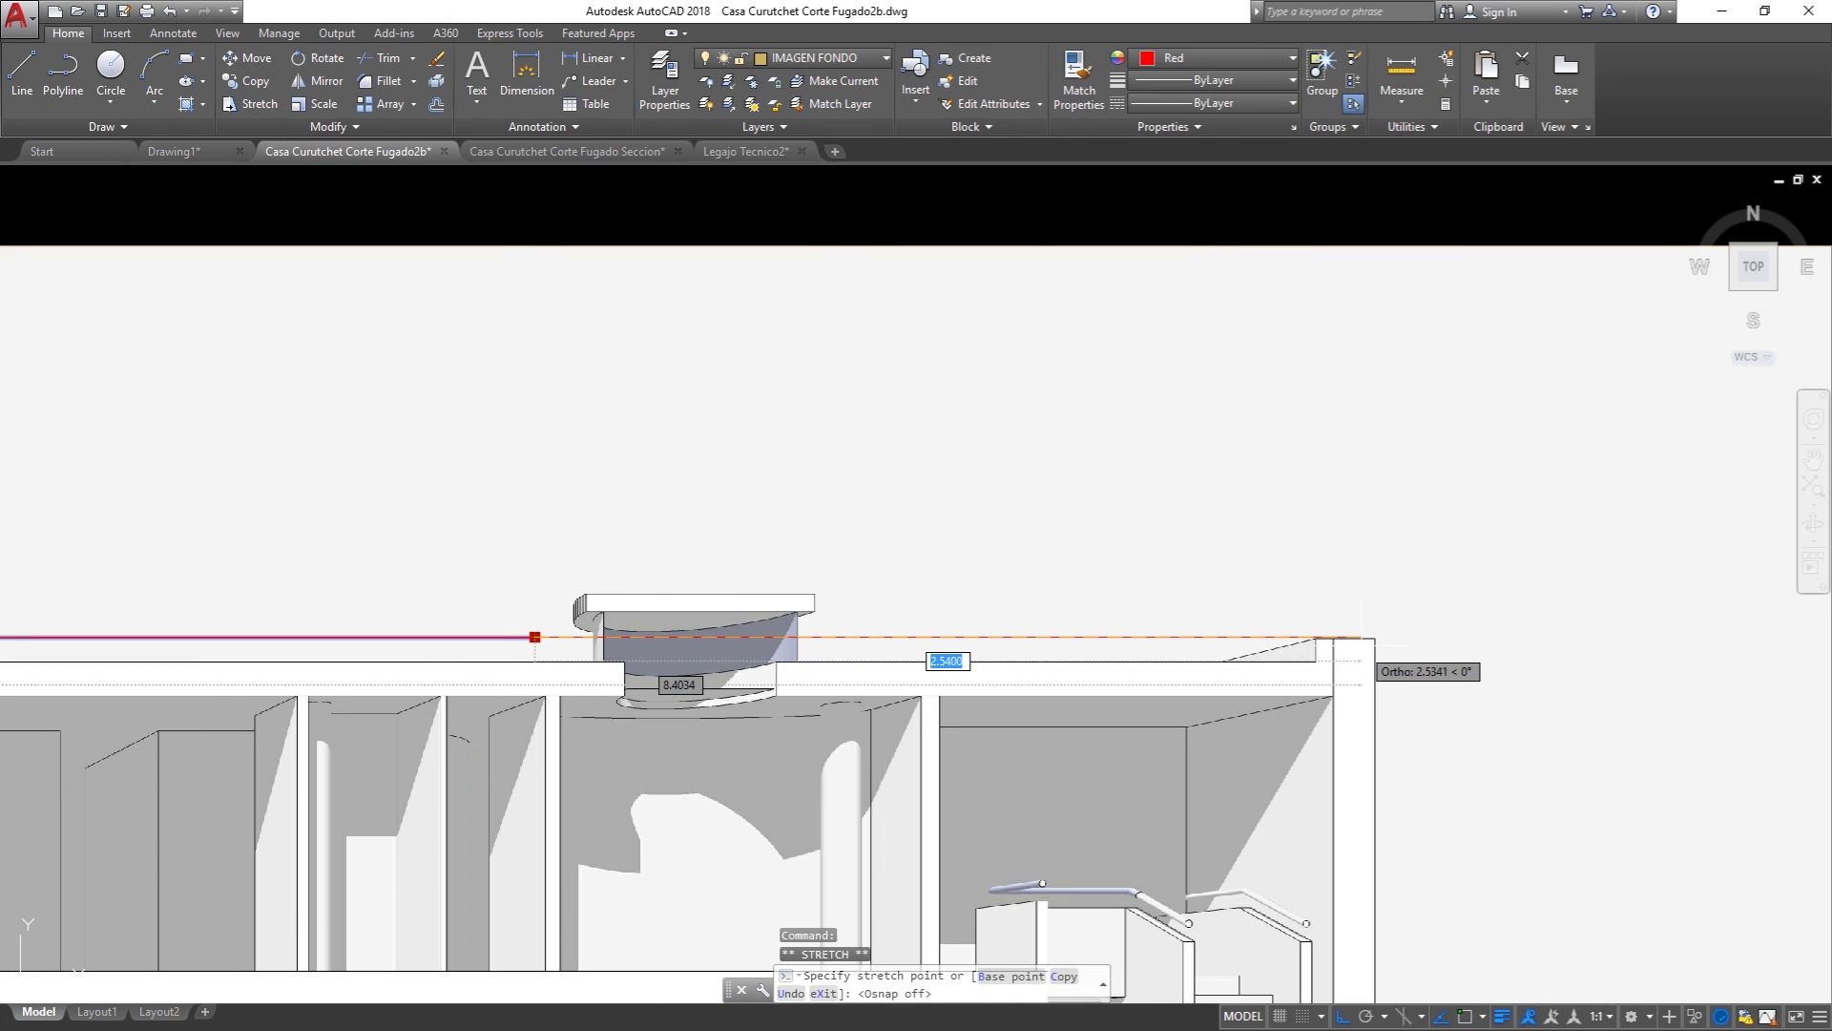
pyautogui.scroll(5, 1365, 638)
pyautogui.scroll(2, 1388, 616)
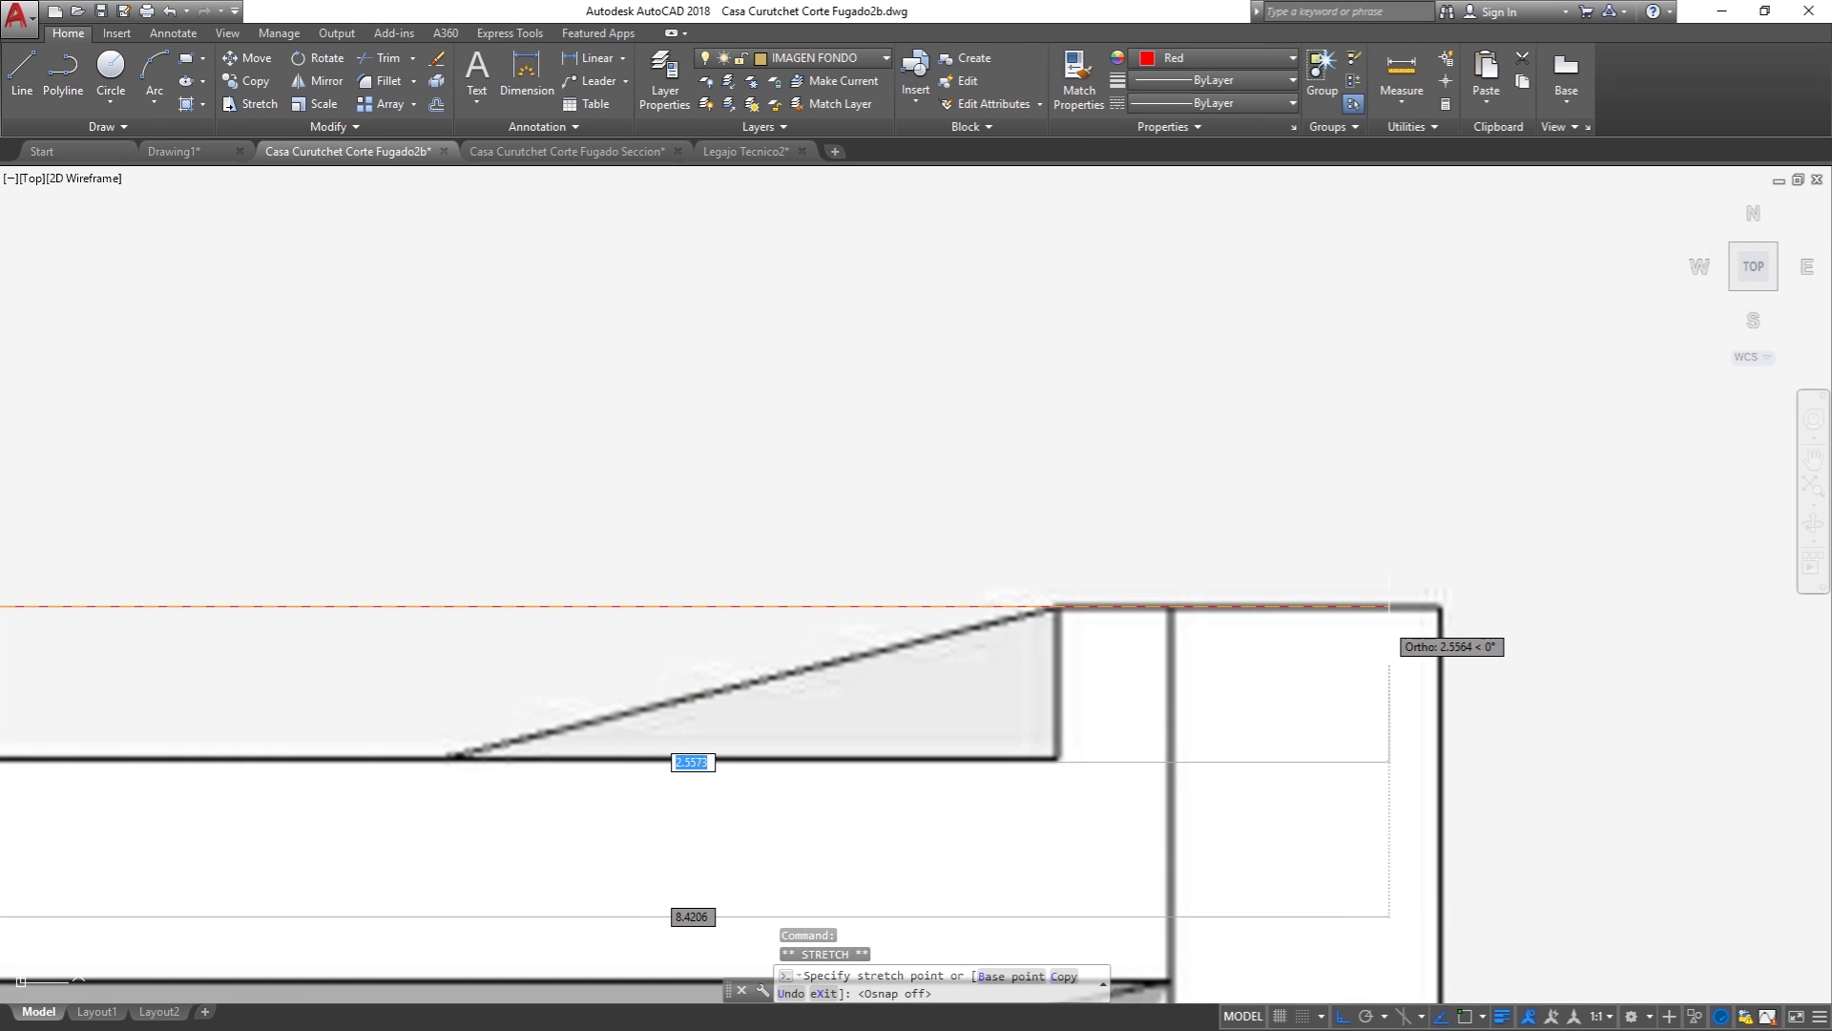
pyautogui.click(1439, 606)
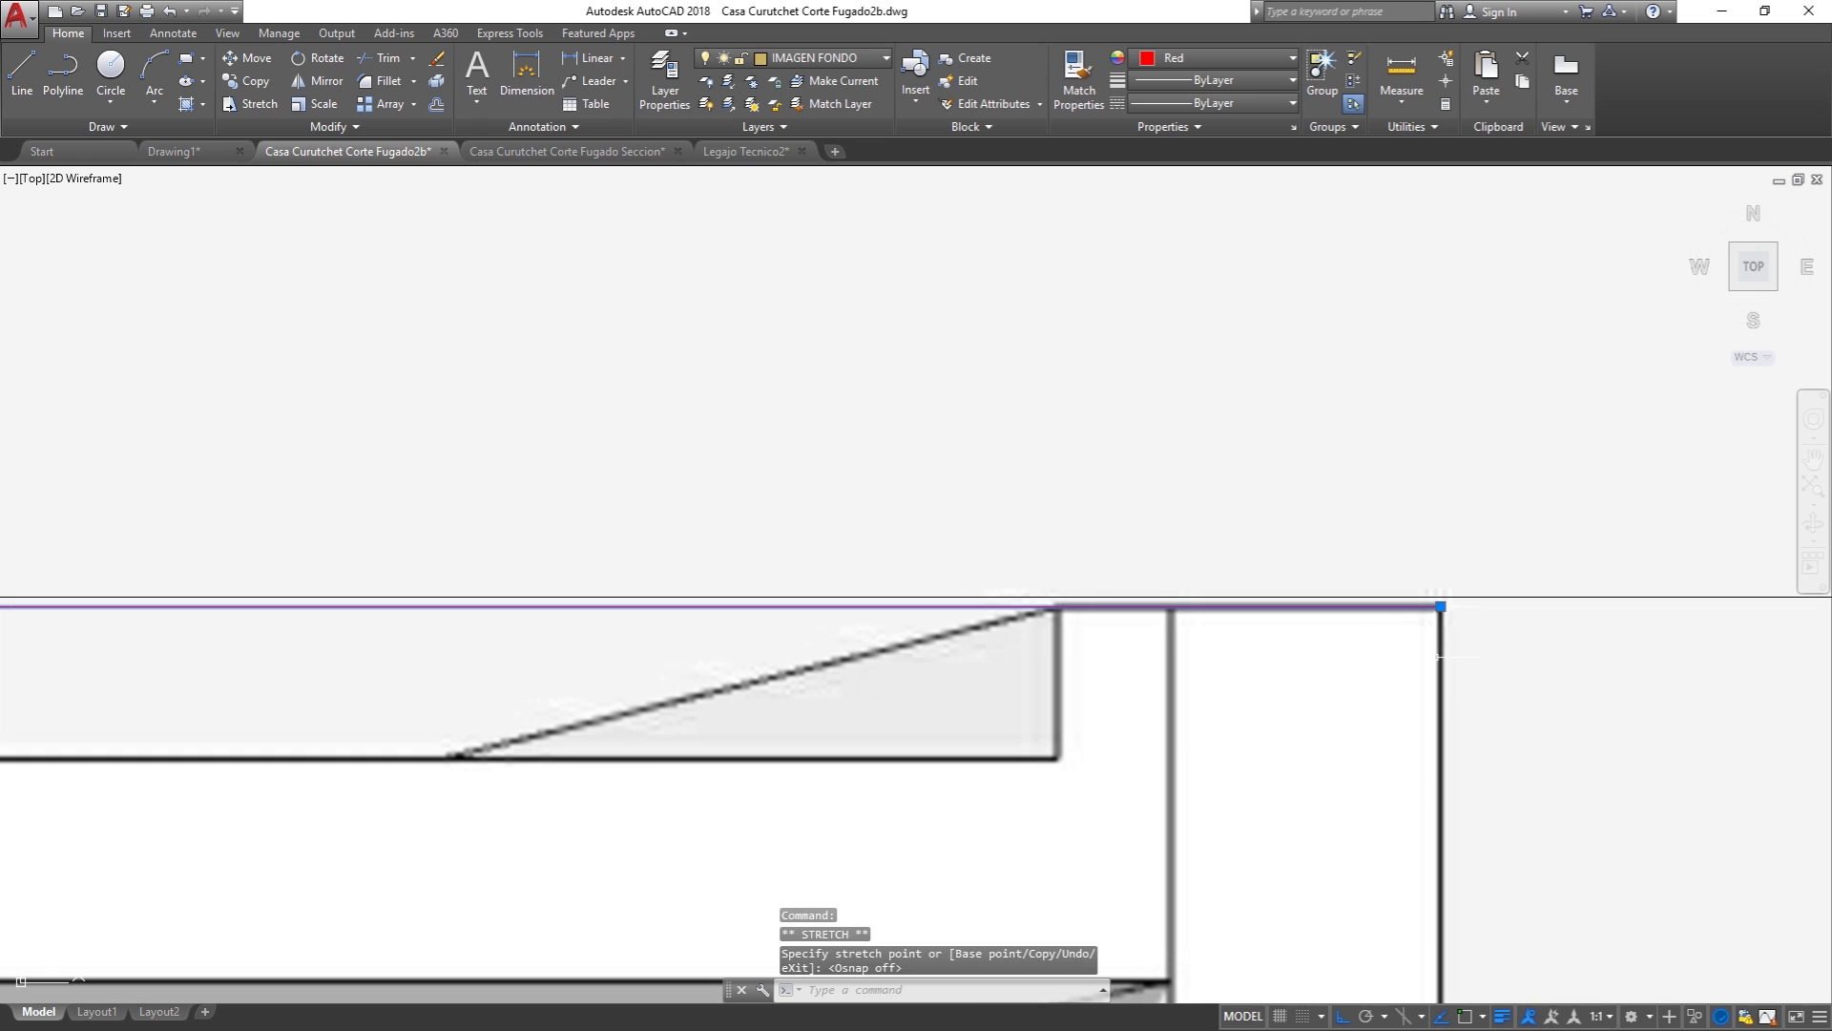
pyautogui.scroll(-5, 1439, 656)
pyautogui.press('Escape')
# Step: Pan to show render and section, then reselect the red guide line
pyautogui.scroll(-2, 1085, 515)
pyautogui.scroll(-3, 1085, 515)
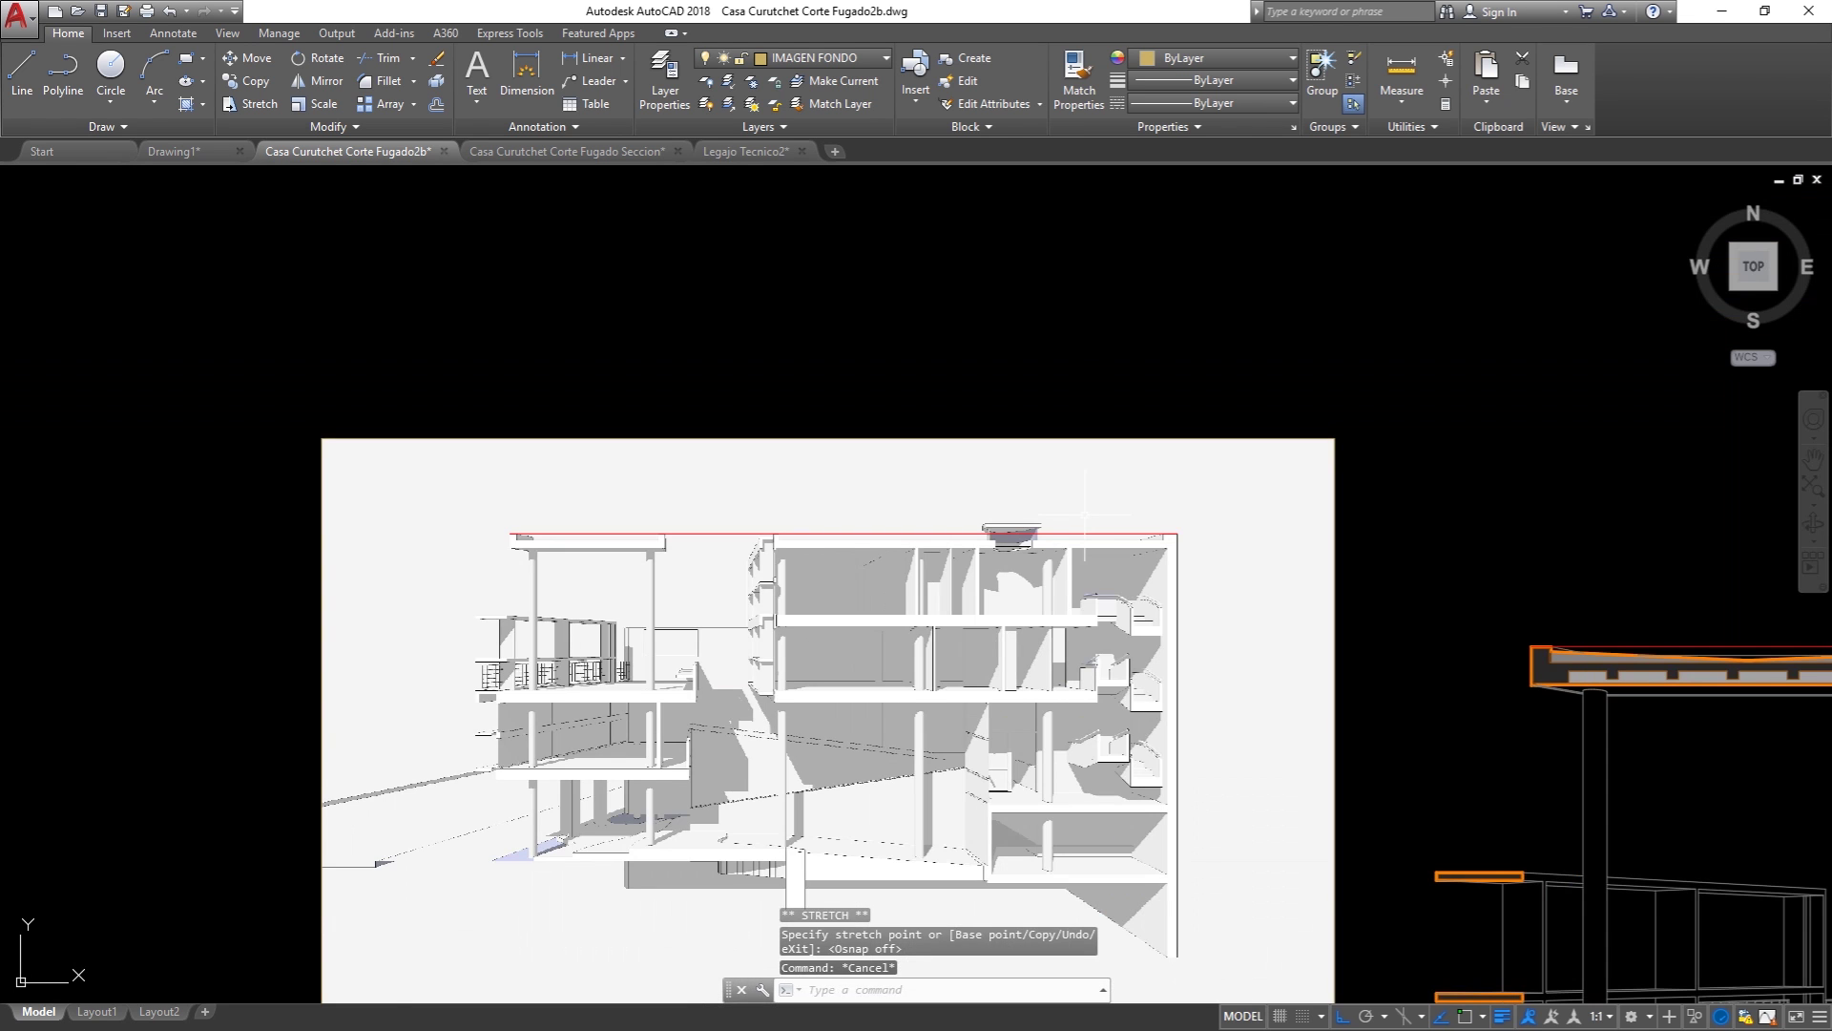
pyautogui.moveTo(1085, 515); pyautogui.dragTo(900, 462, button='middle')
pyautogui.moveTo(676, 466); pyautogui.dragTo(552, 392, button='middle')
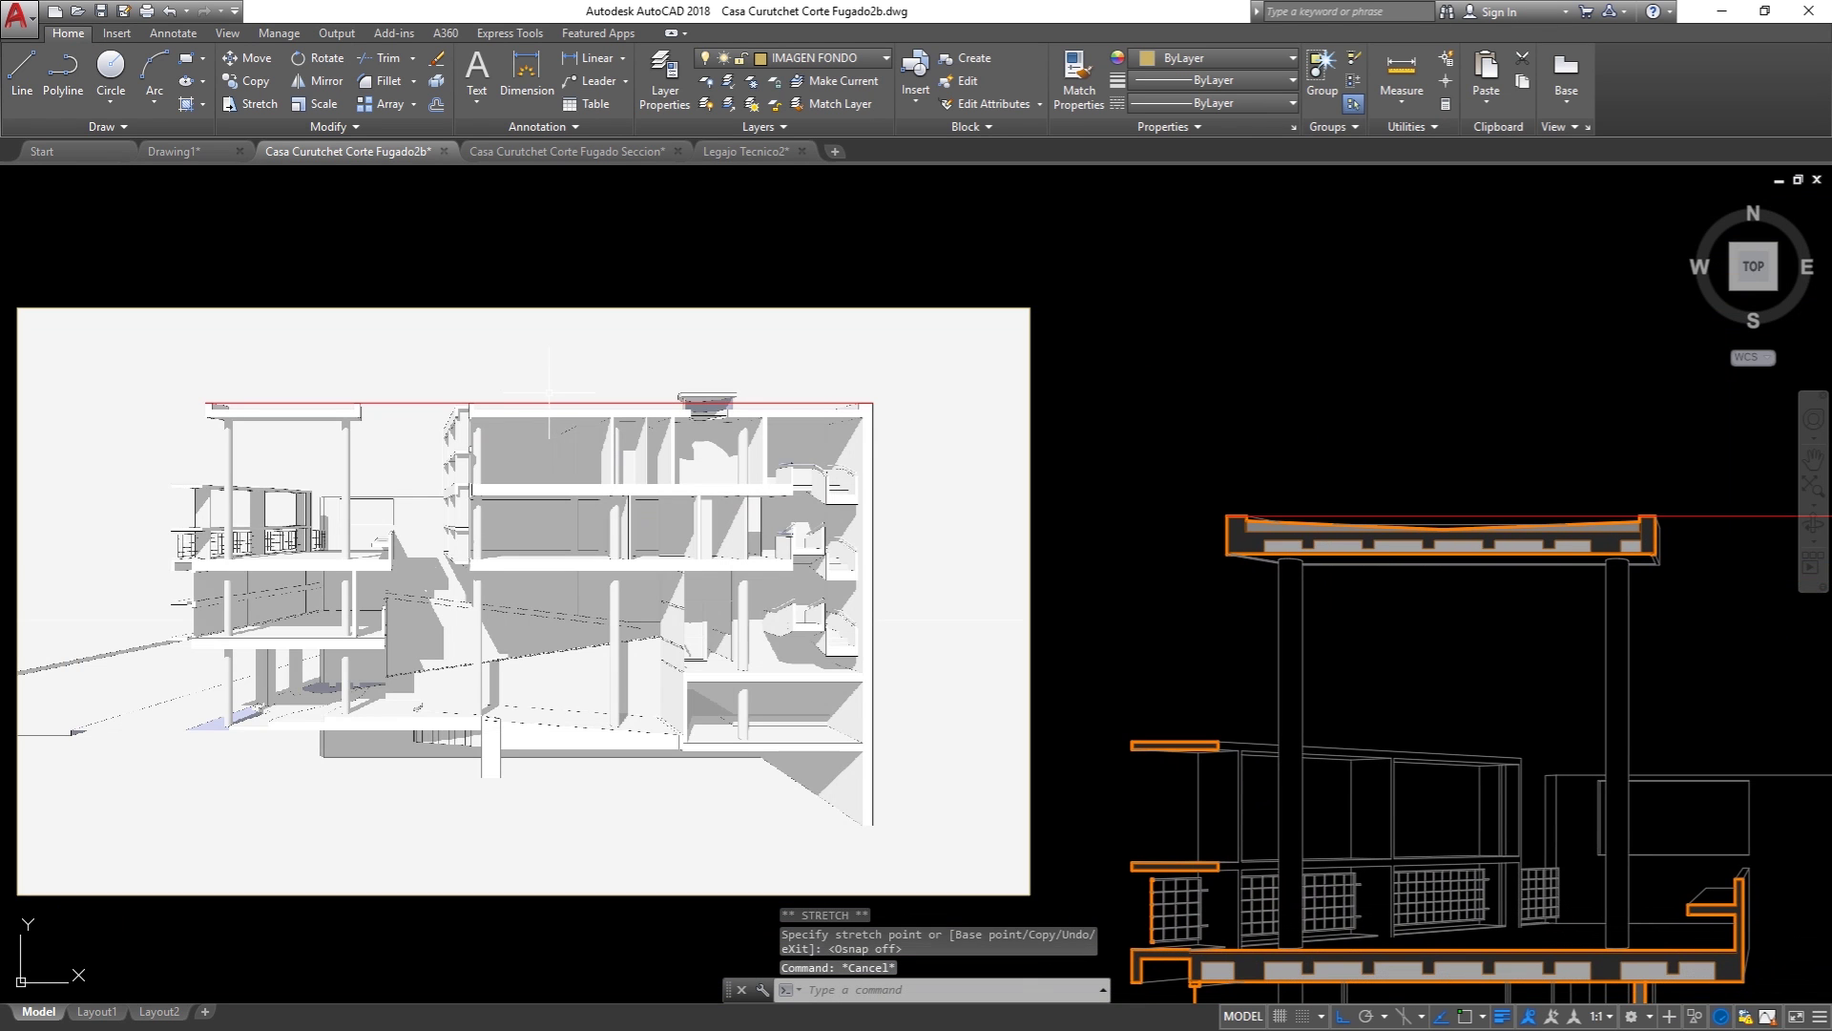
pyautogui.press('Escape')
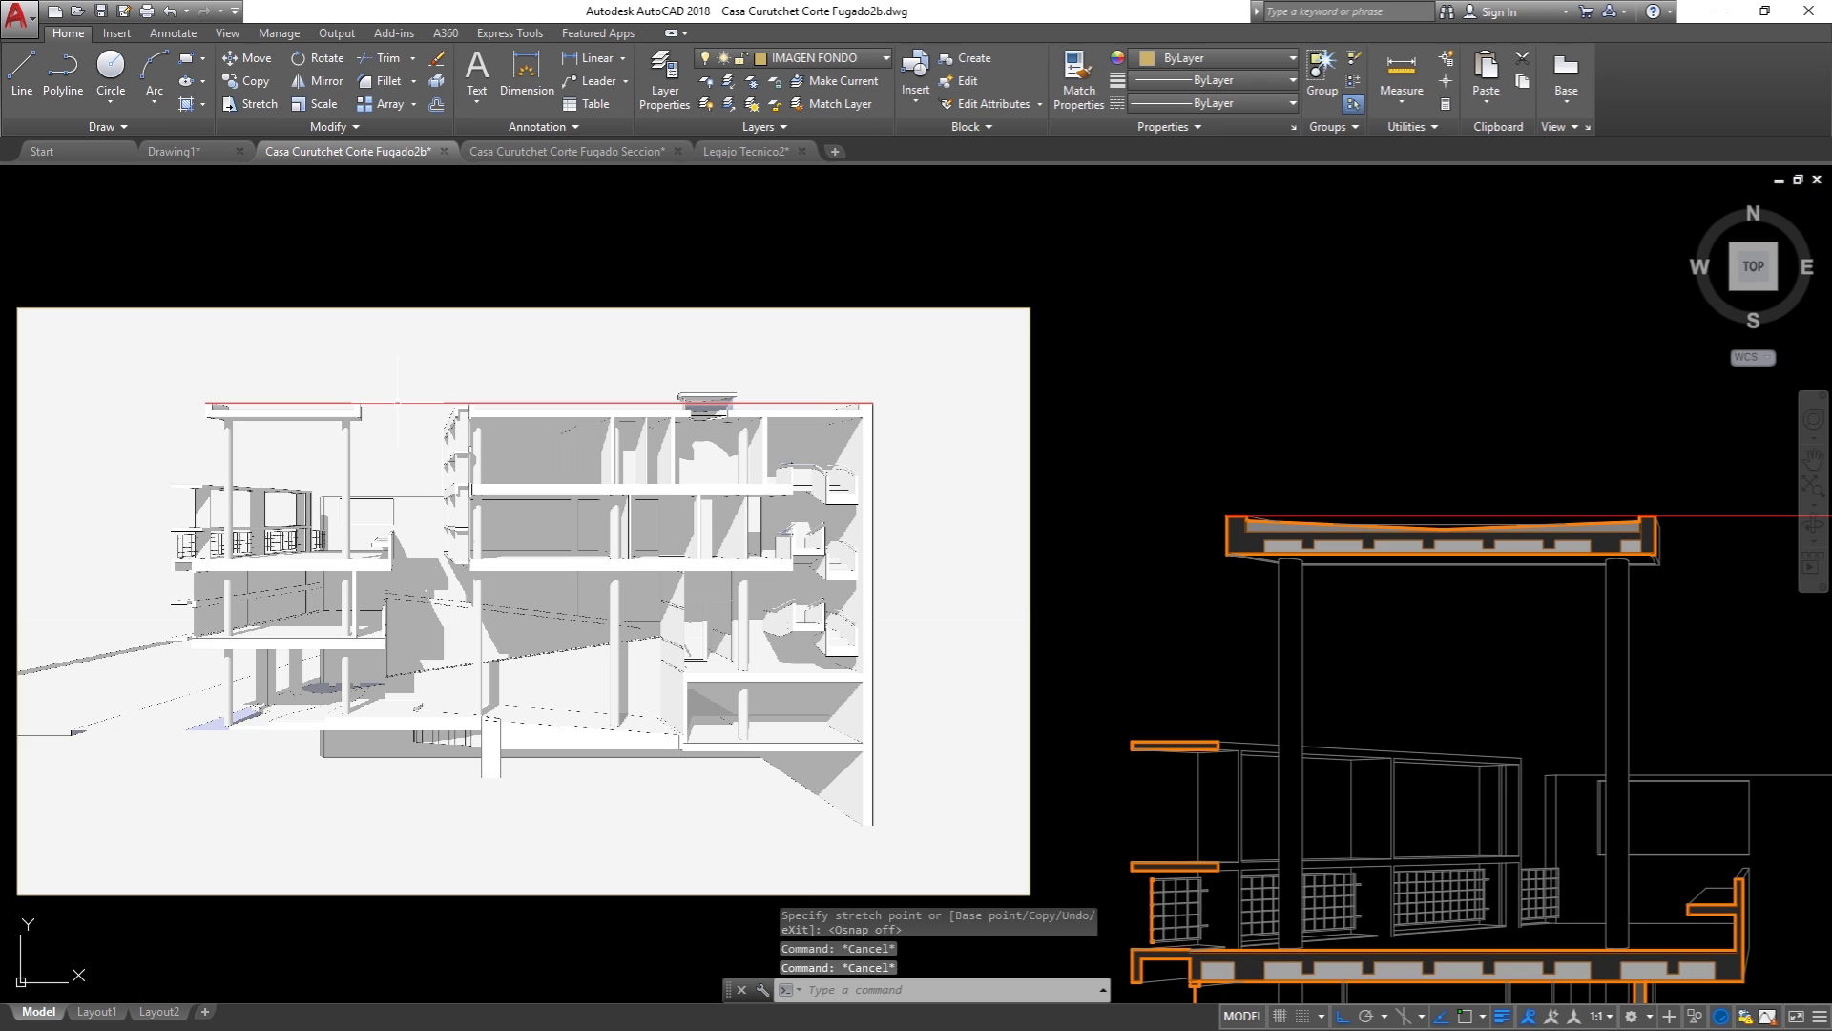
pyautogui.click(397, 402)
pyautogui.scroll(-2, 519, 448)
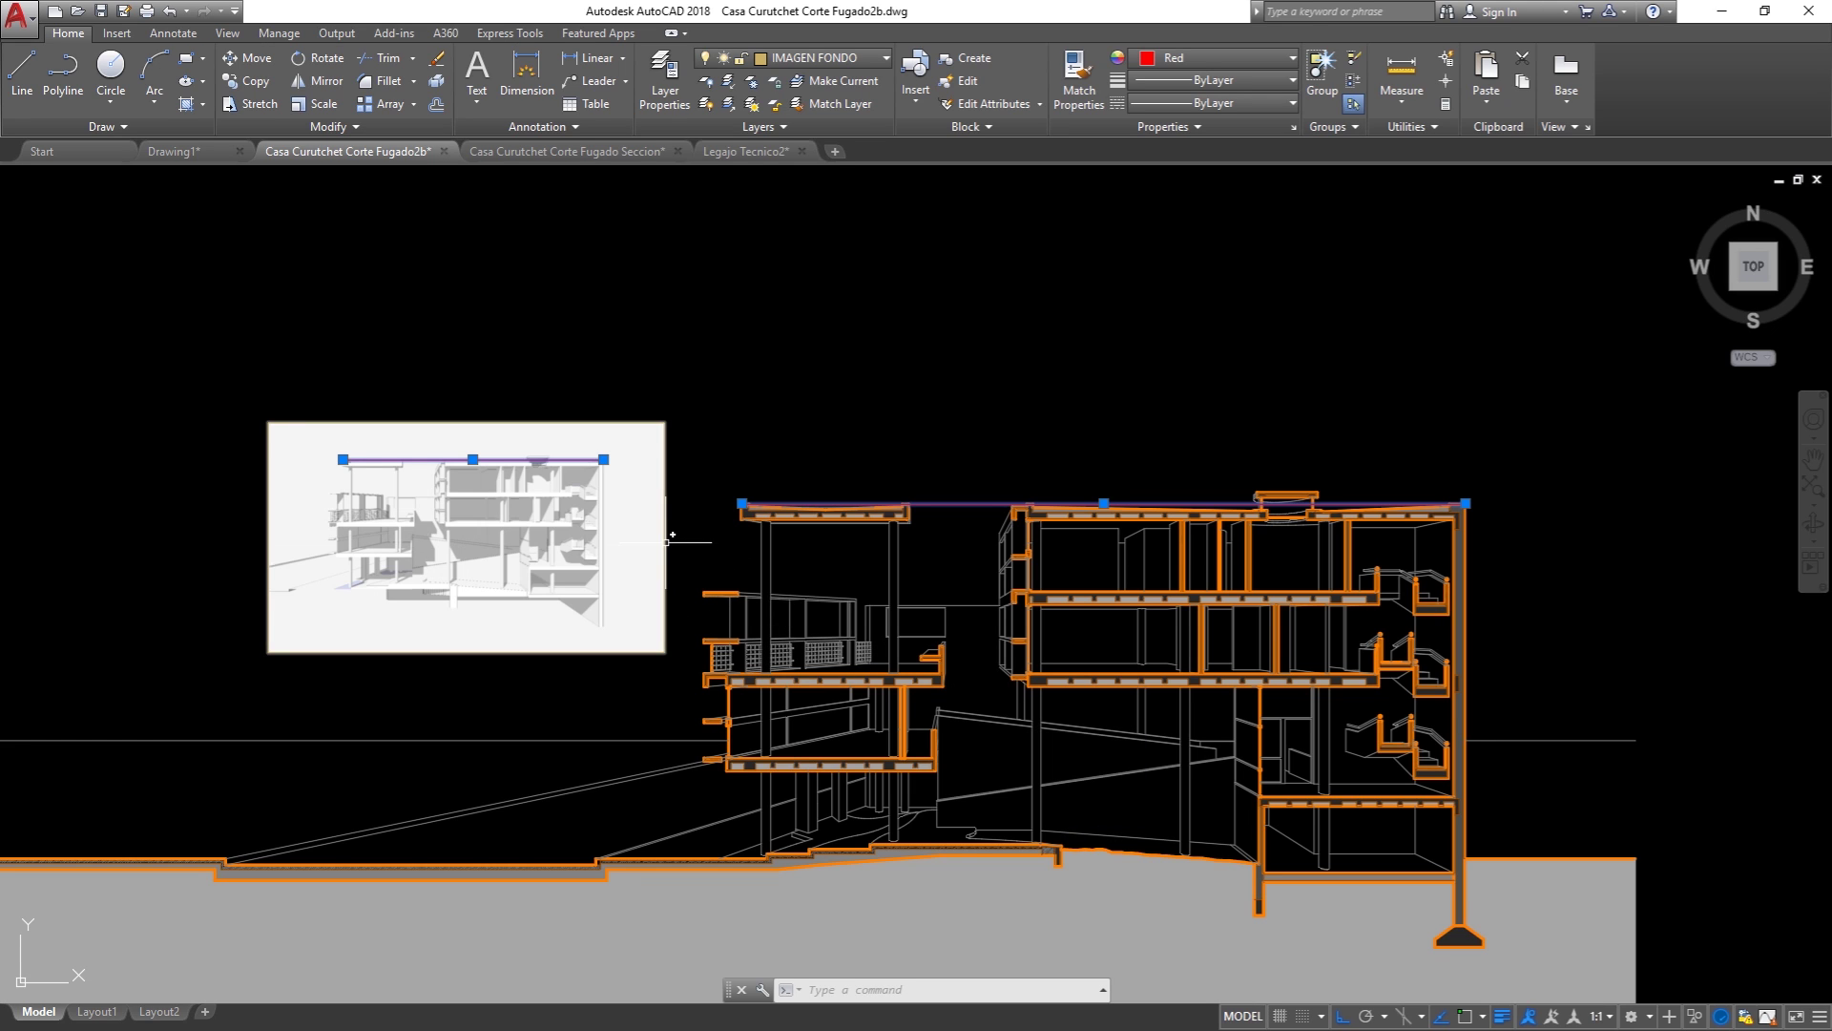
# Step: Start ALIGN and match the image roof's left corner to the orange slab's left corner
pyautogui.write('ALIGN')
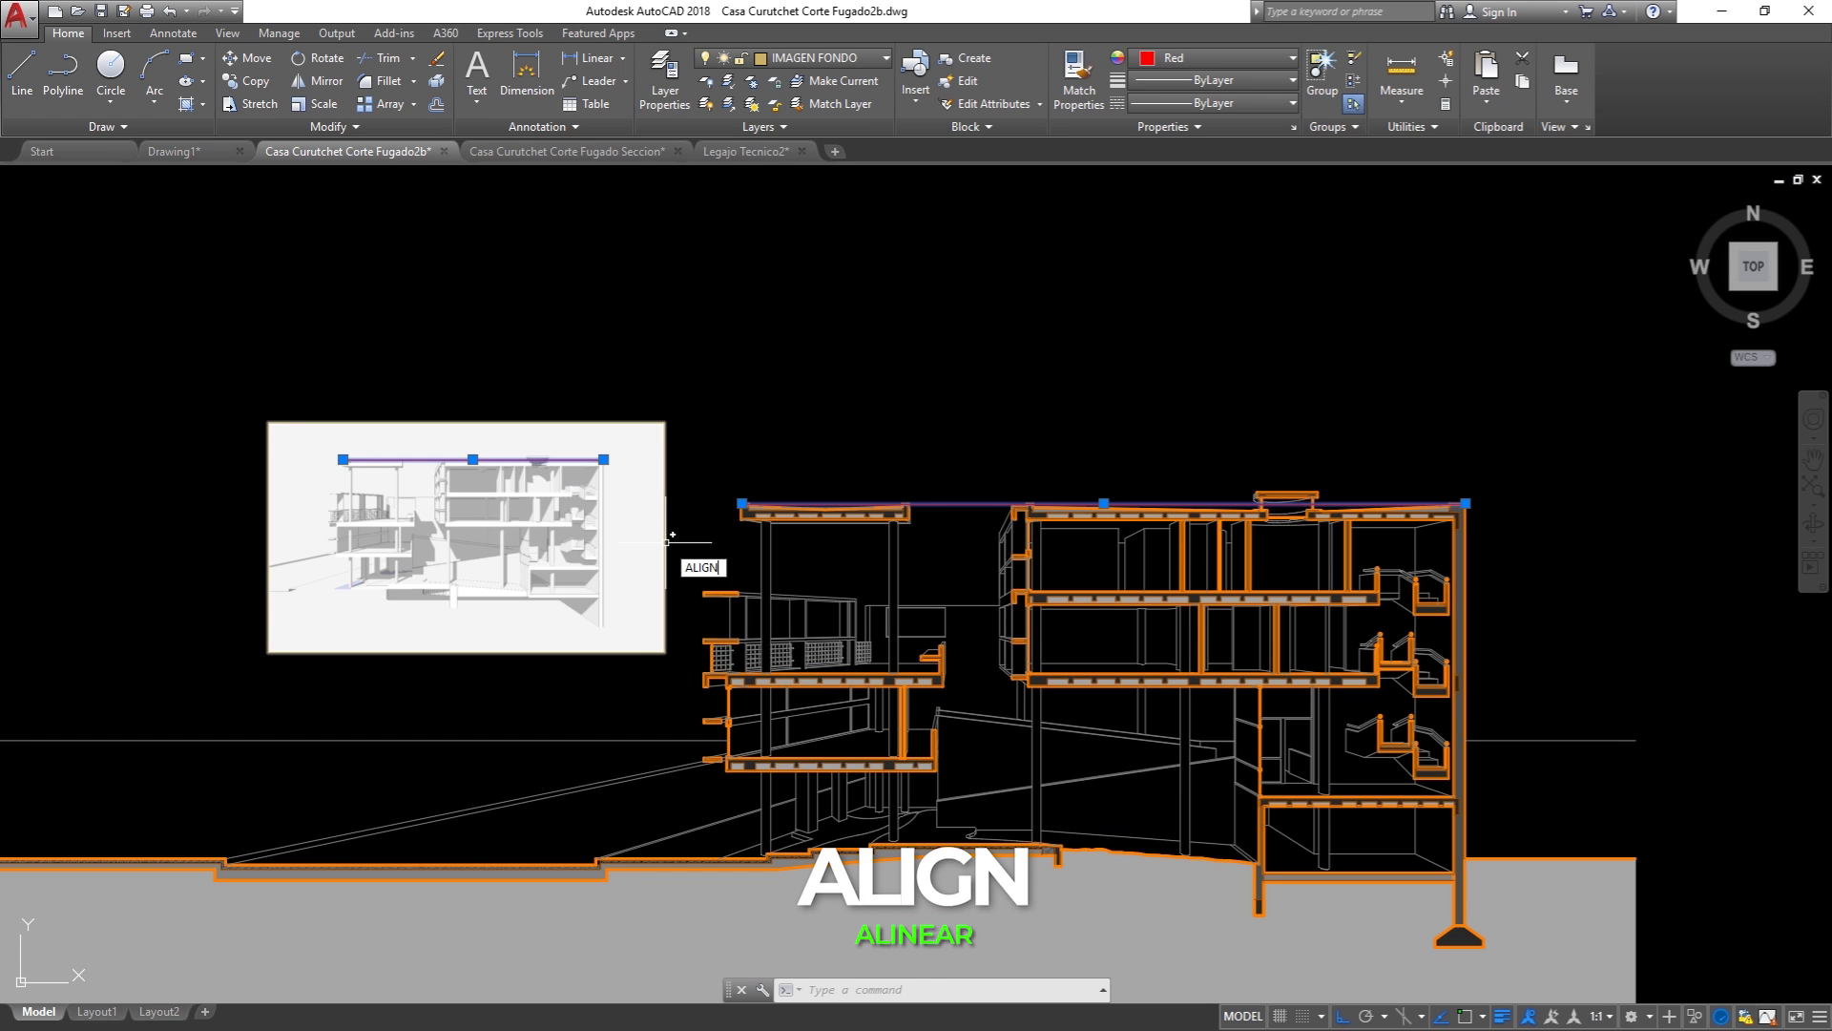
pyautogui.press('Return')
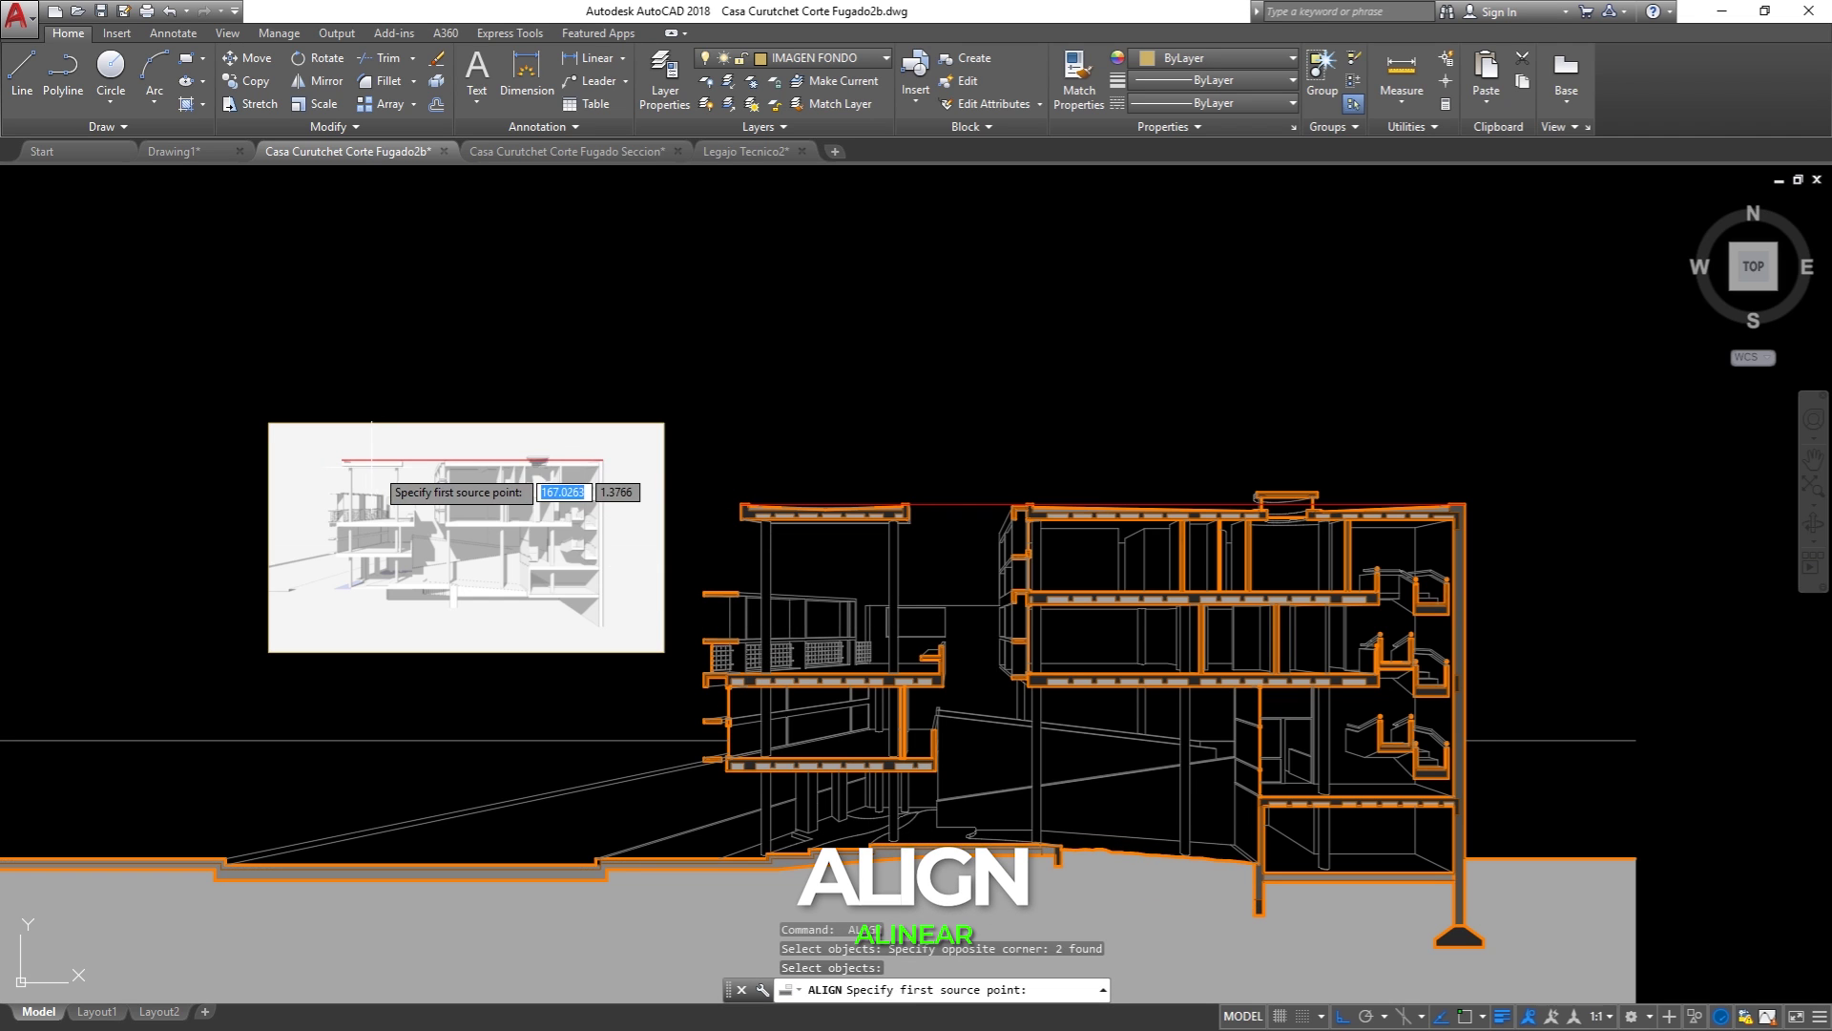
pyautogui.scroll(2, 339, 465)
pyautogui.scroll(2, 335, 464)
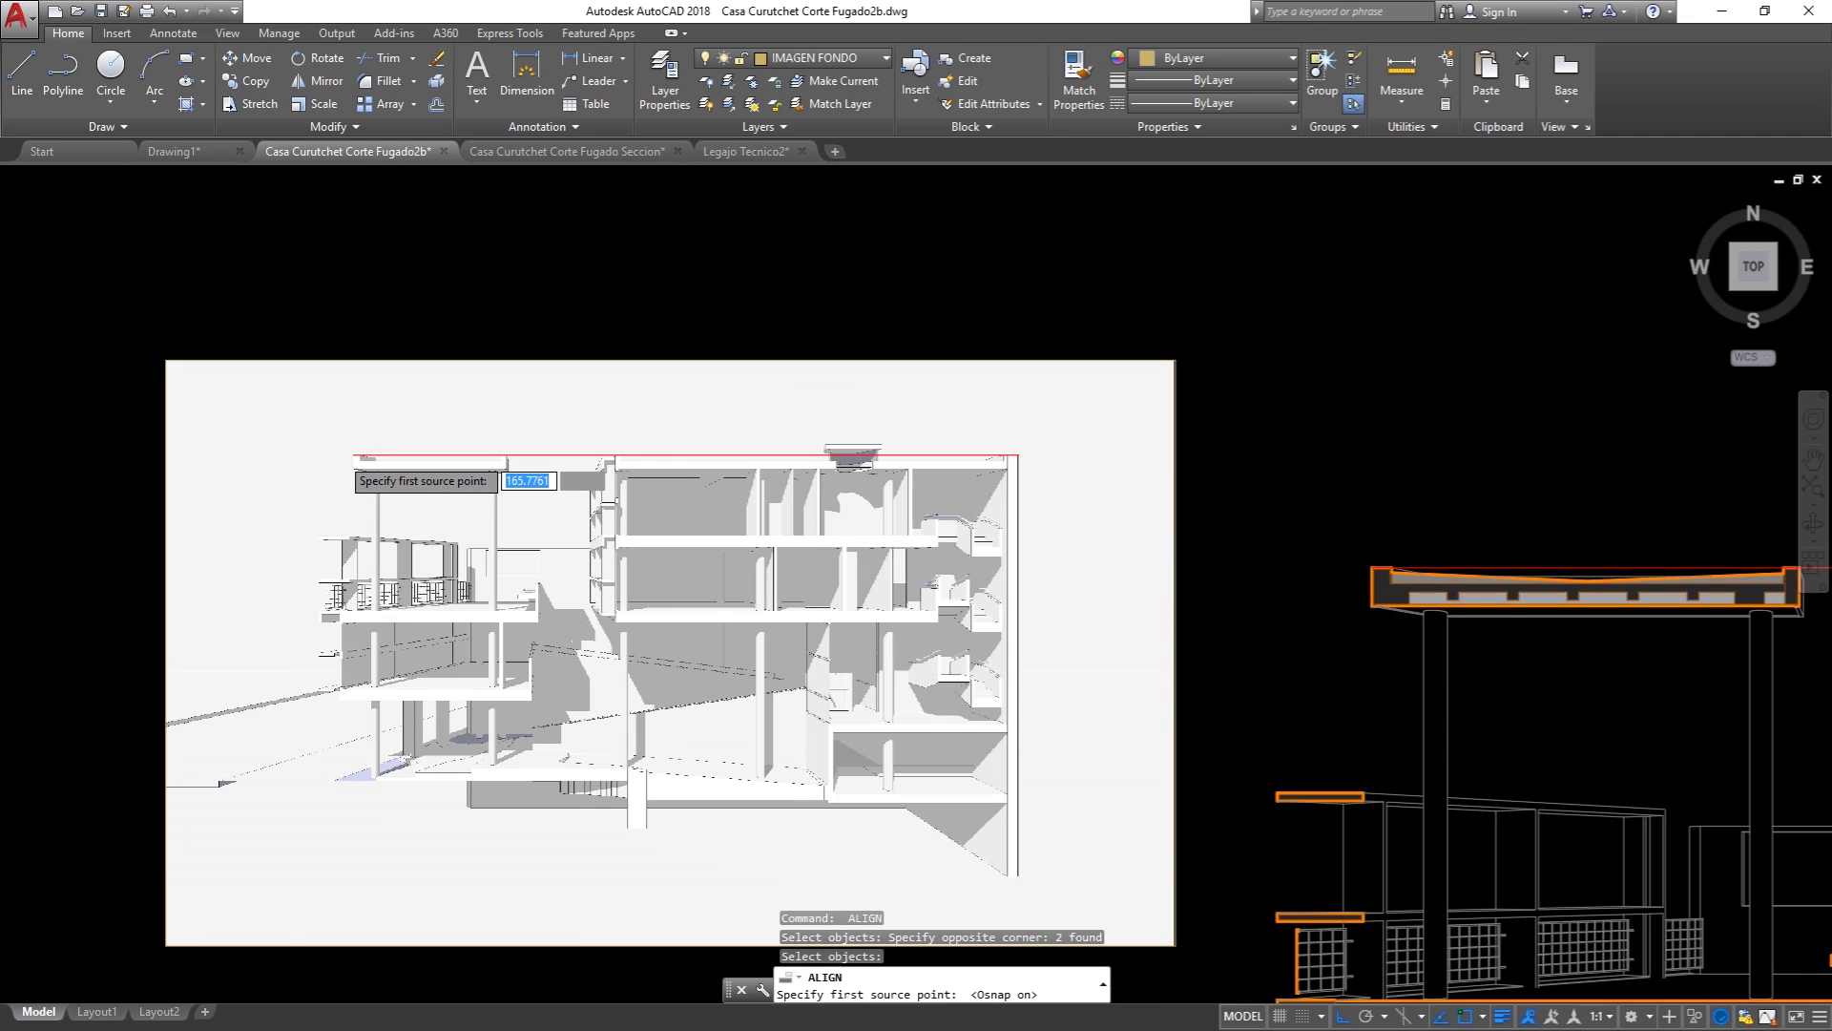
pyautogui.scroll(2, 353, 458)
pyautogui.click(360, 450)
pyautogui.scroll(-6, 361, 457)
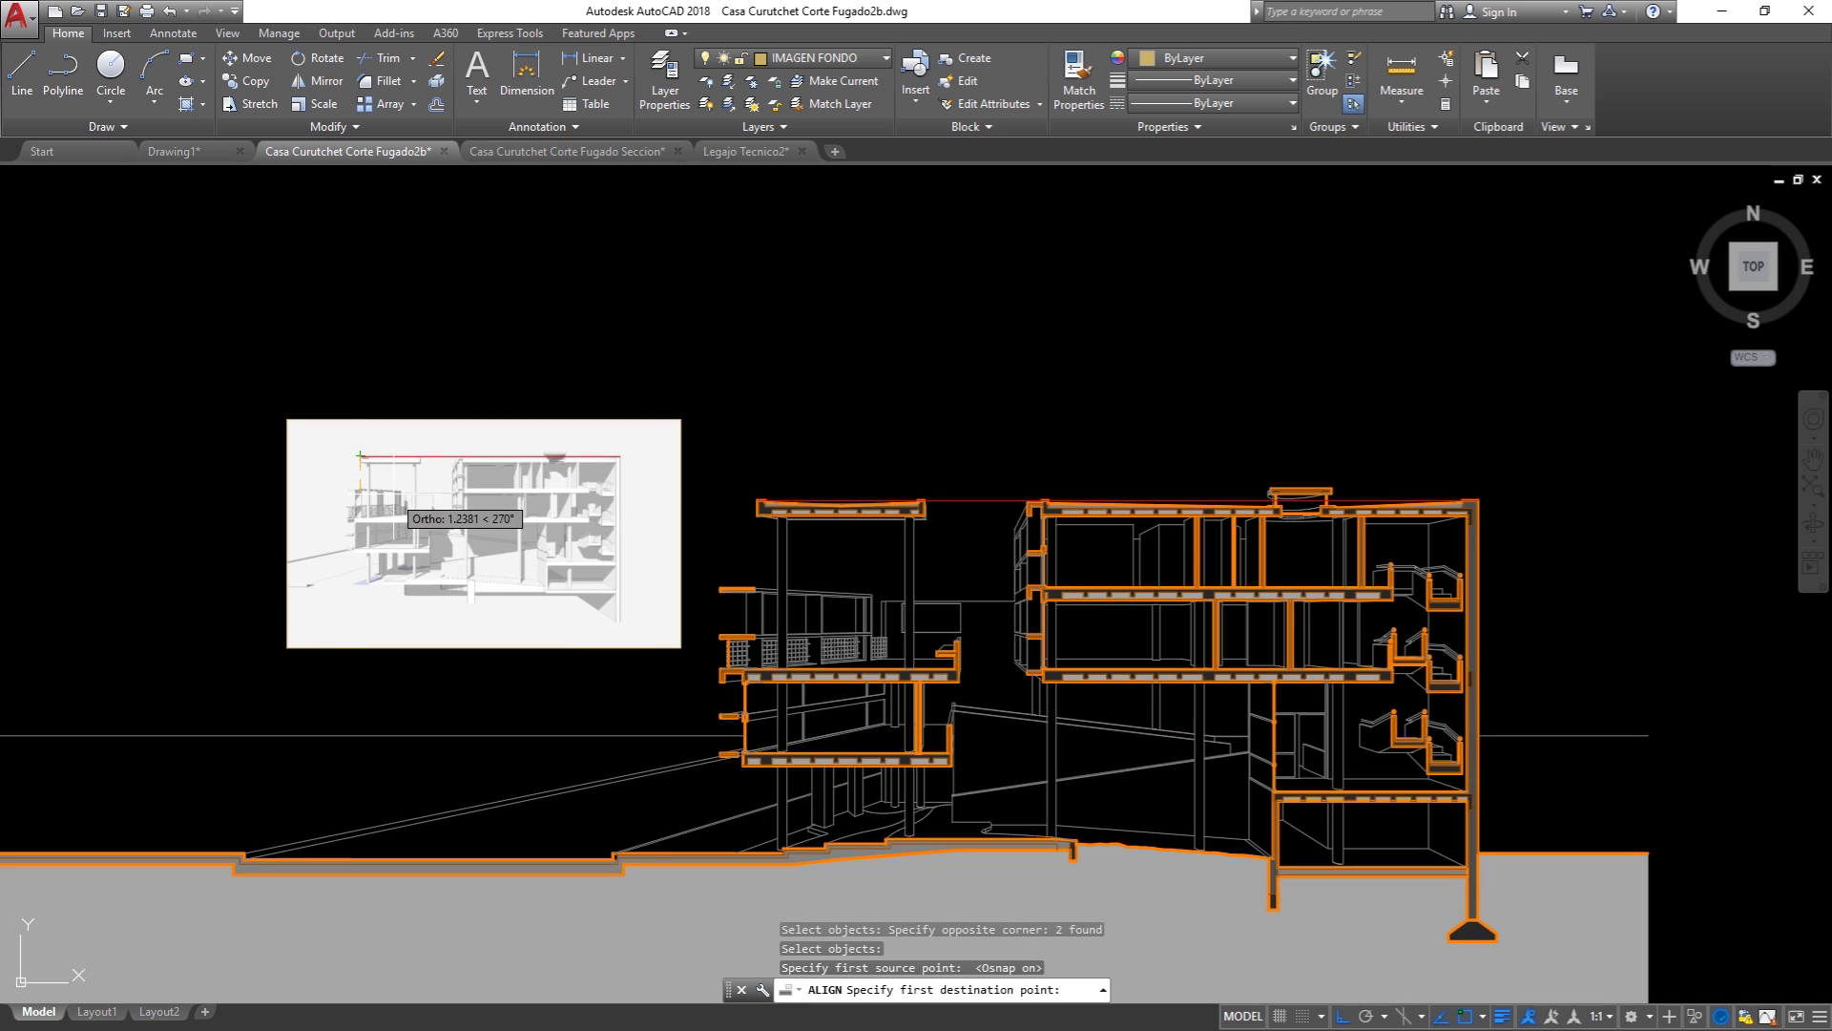
pyautogui.scroll(4, 715, 455)
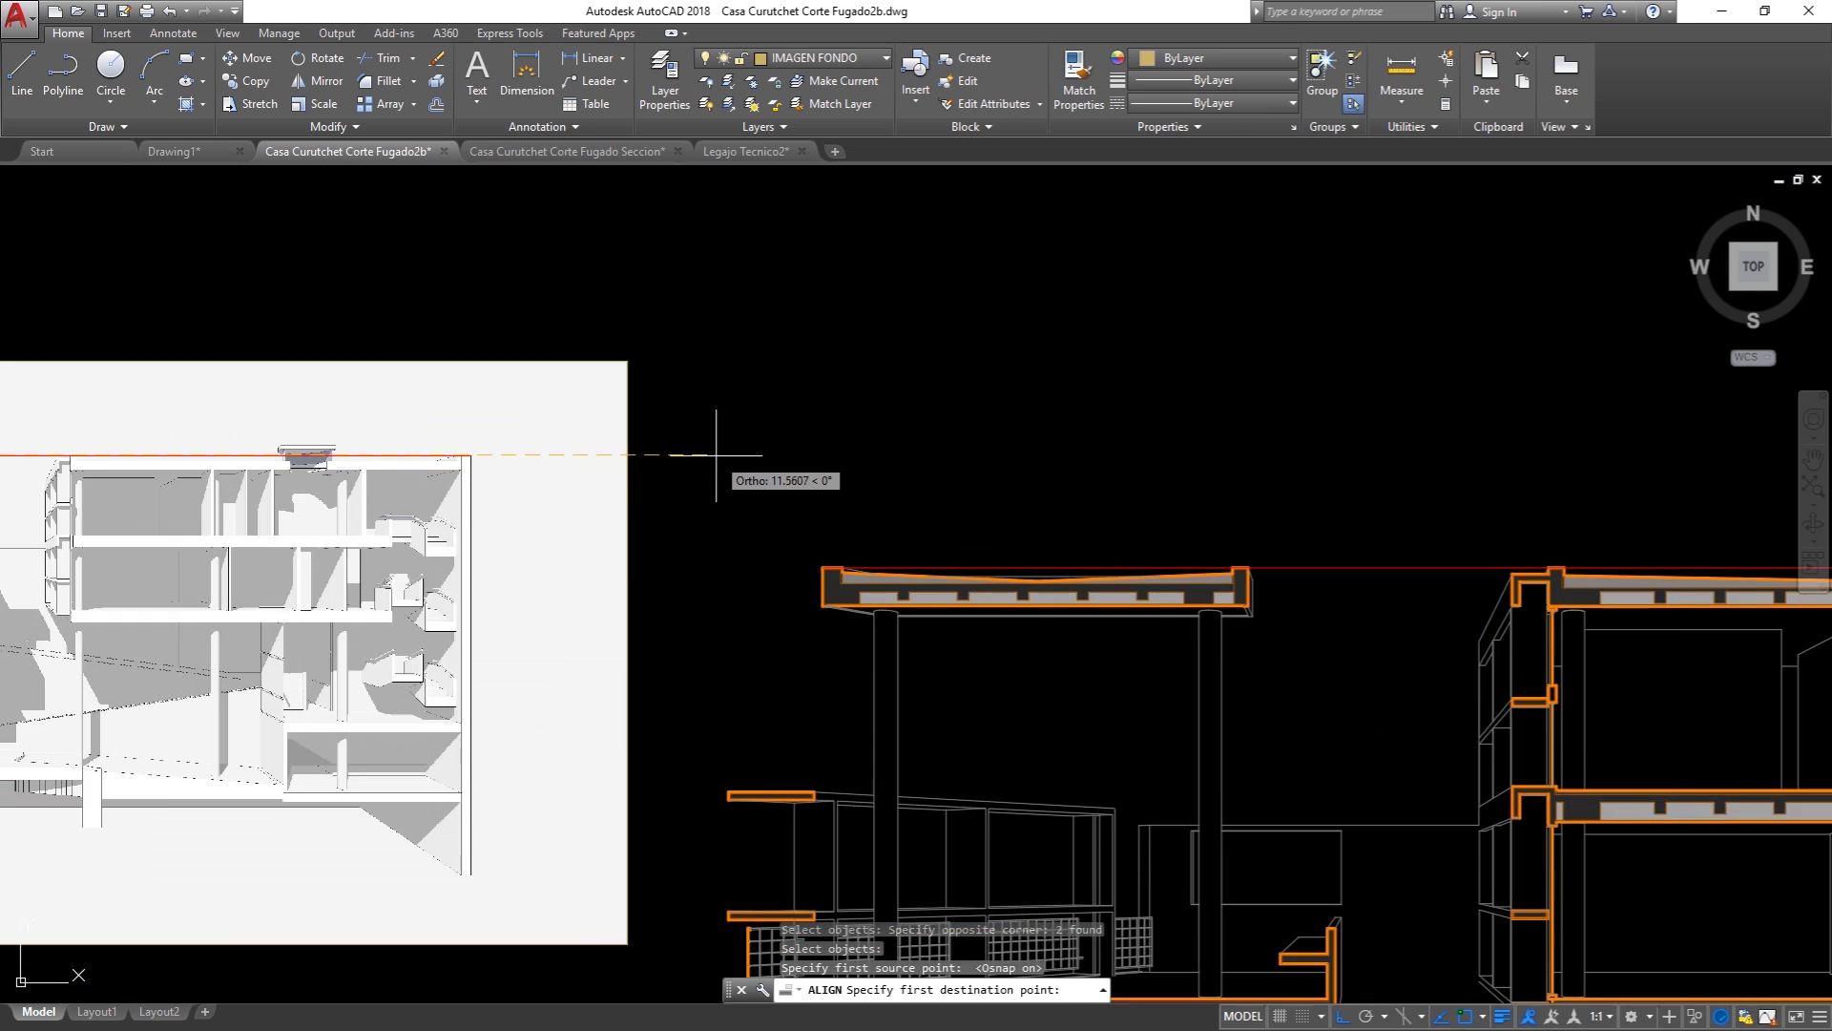
pyautogui.scroll(4, 715, 456)
pyautogui.click(976, 728)
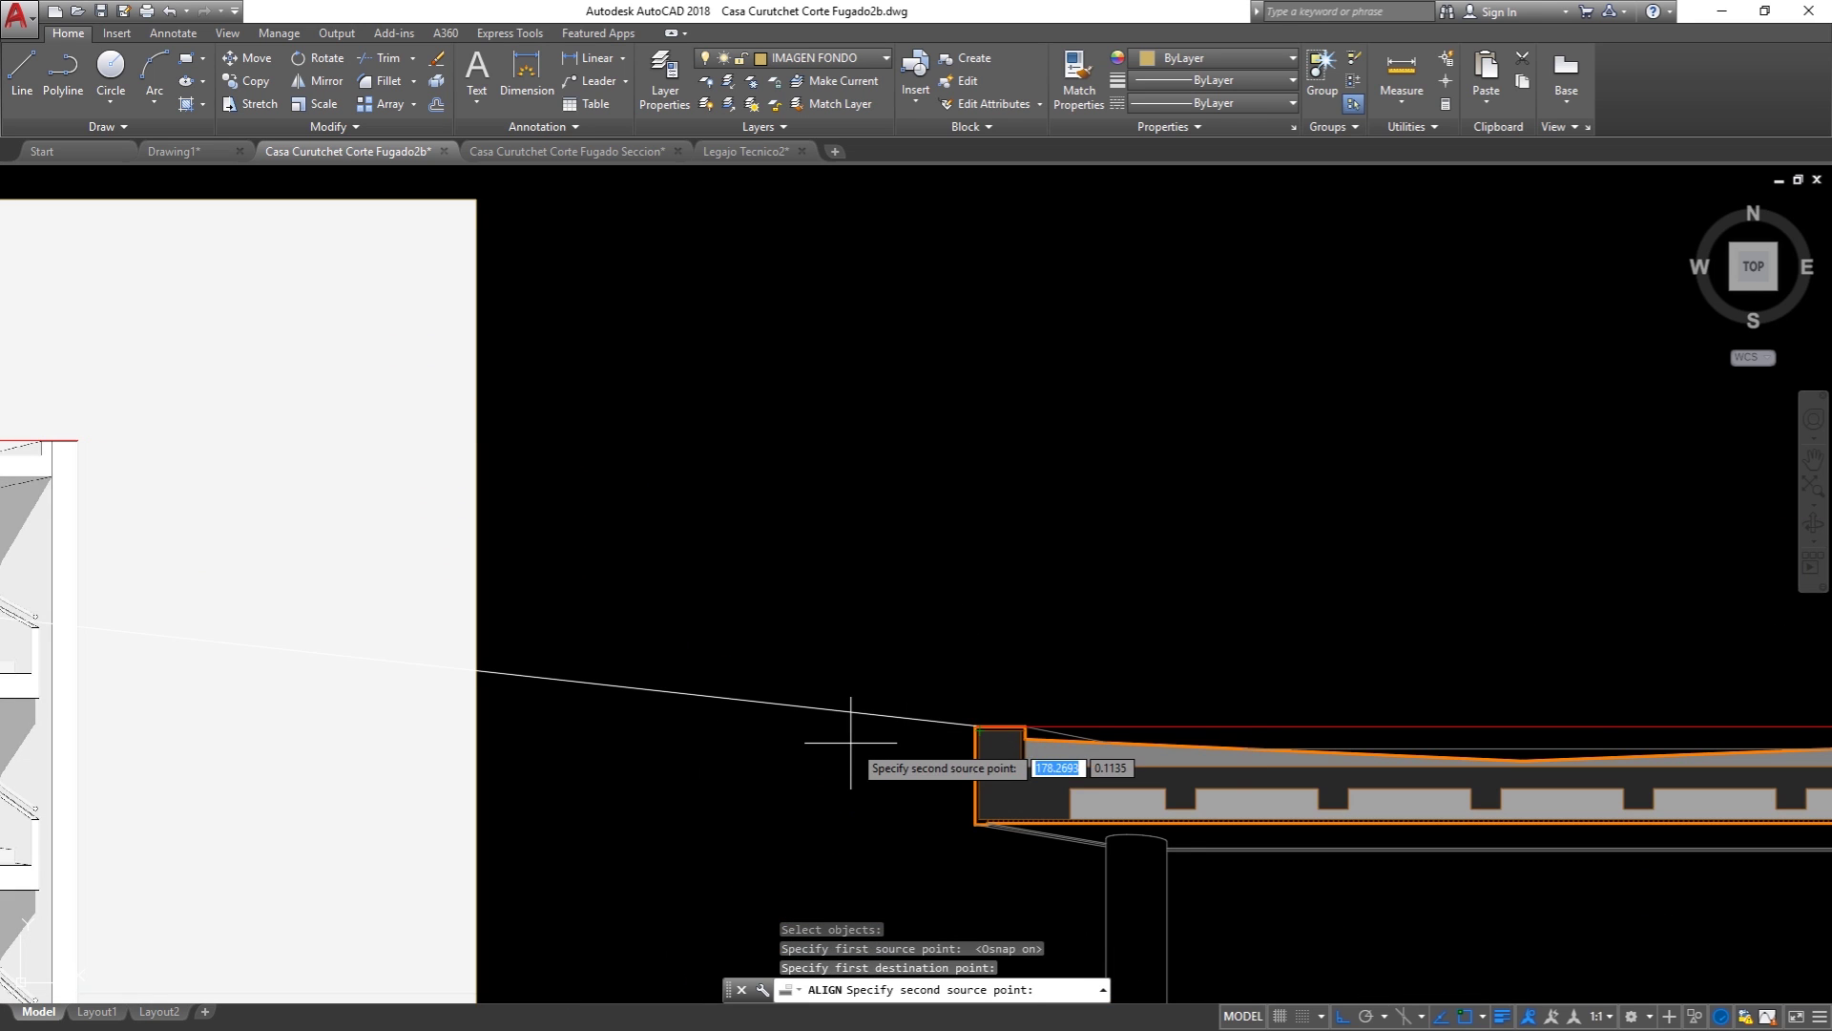
# Step: Match the image roof's right corner to the slab's right corner and scale the image to fit
pyautogui.scroll(-6, 850, 741)
pyautogui.click(658, 666)
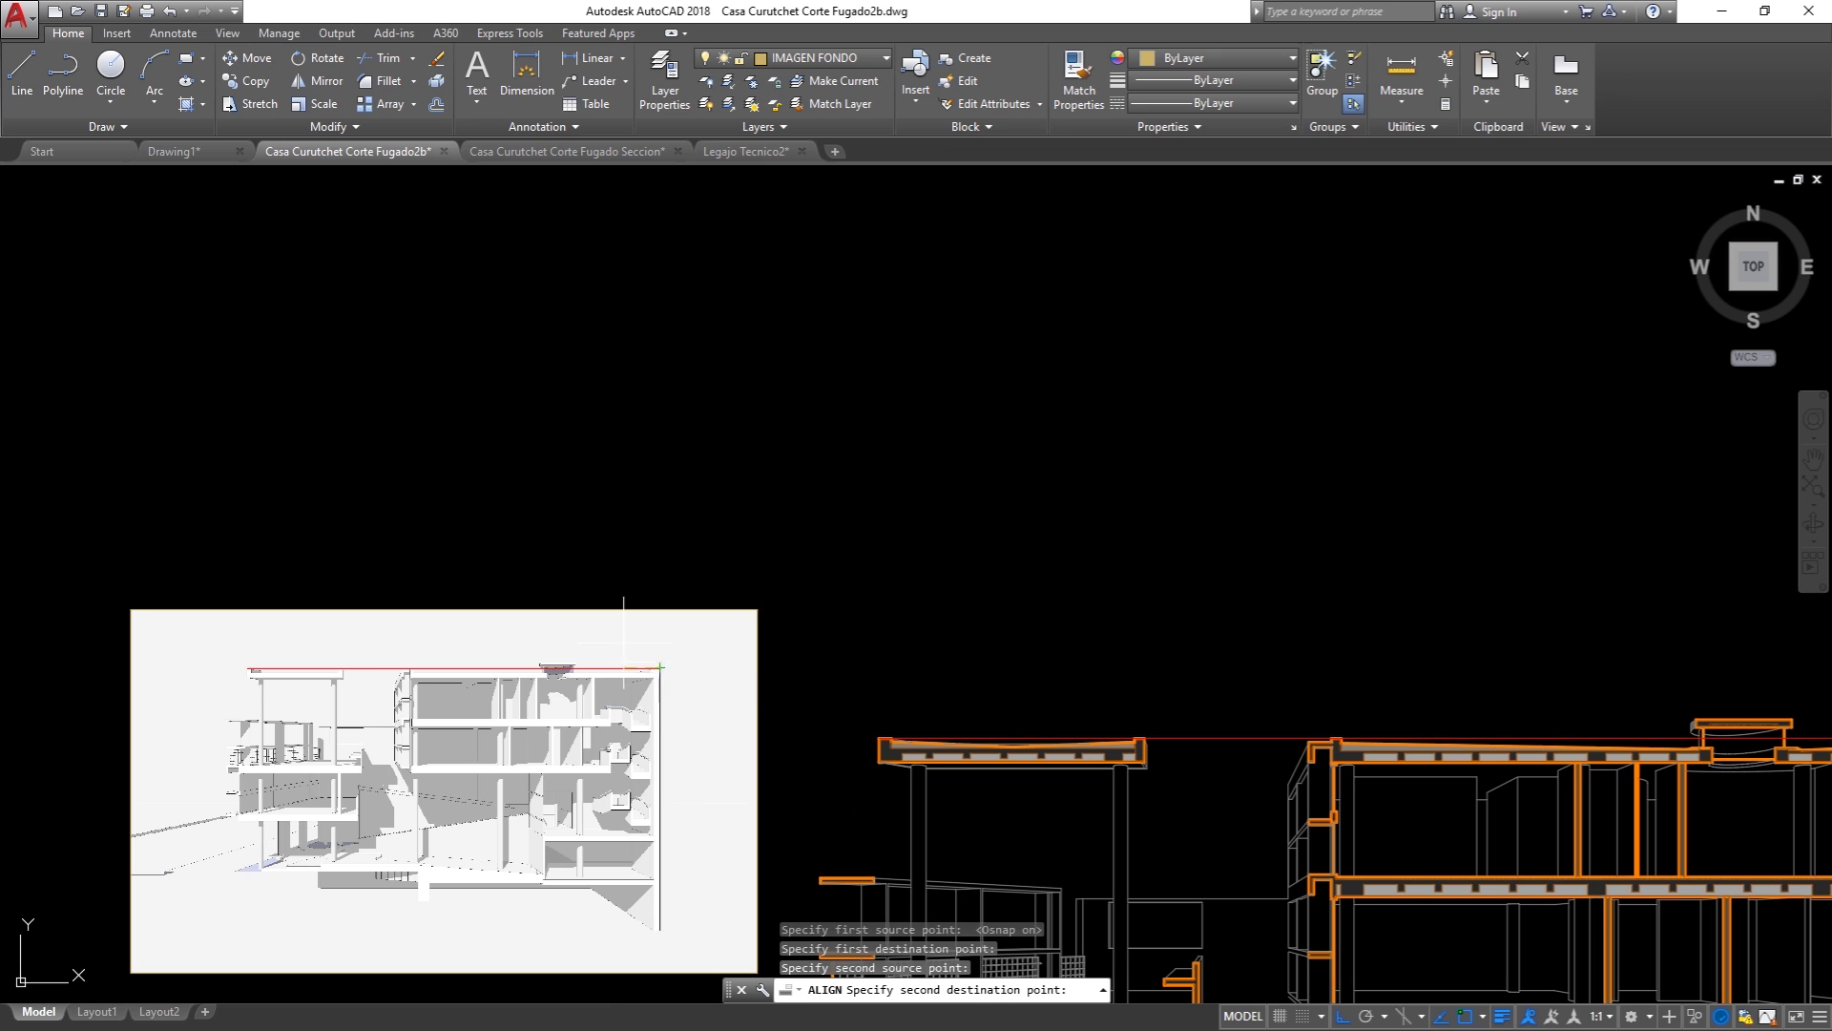
pyautogui.scroll(-5, 624, 642)
pyautogui.scroll(5, 868, 654)
pyautogui.scroll(5, 806, 640)
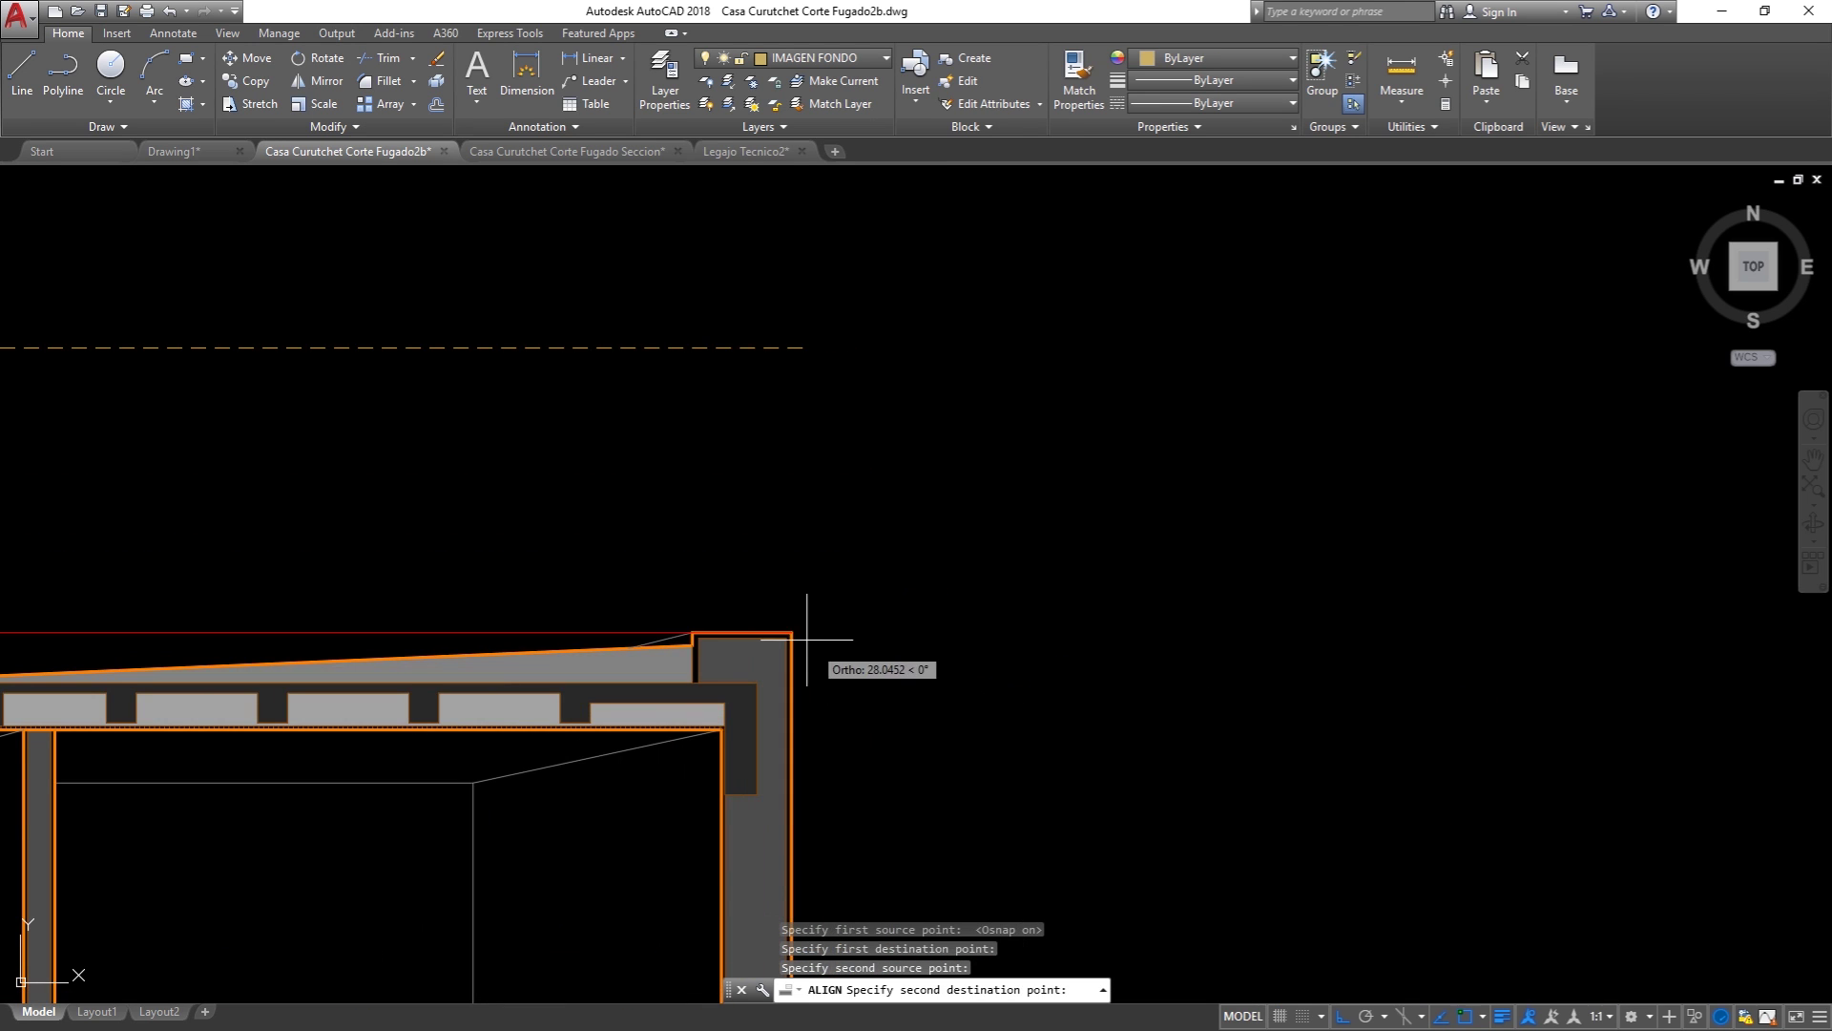
pyautogui.click(806, 639)
pyautogui.scroll(-3, 1126, 616)
pyautogui.scroll(-3, 1184, 613)
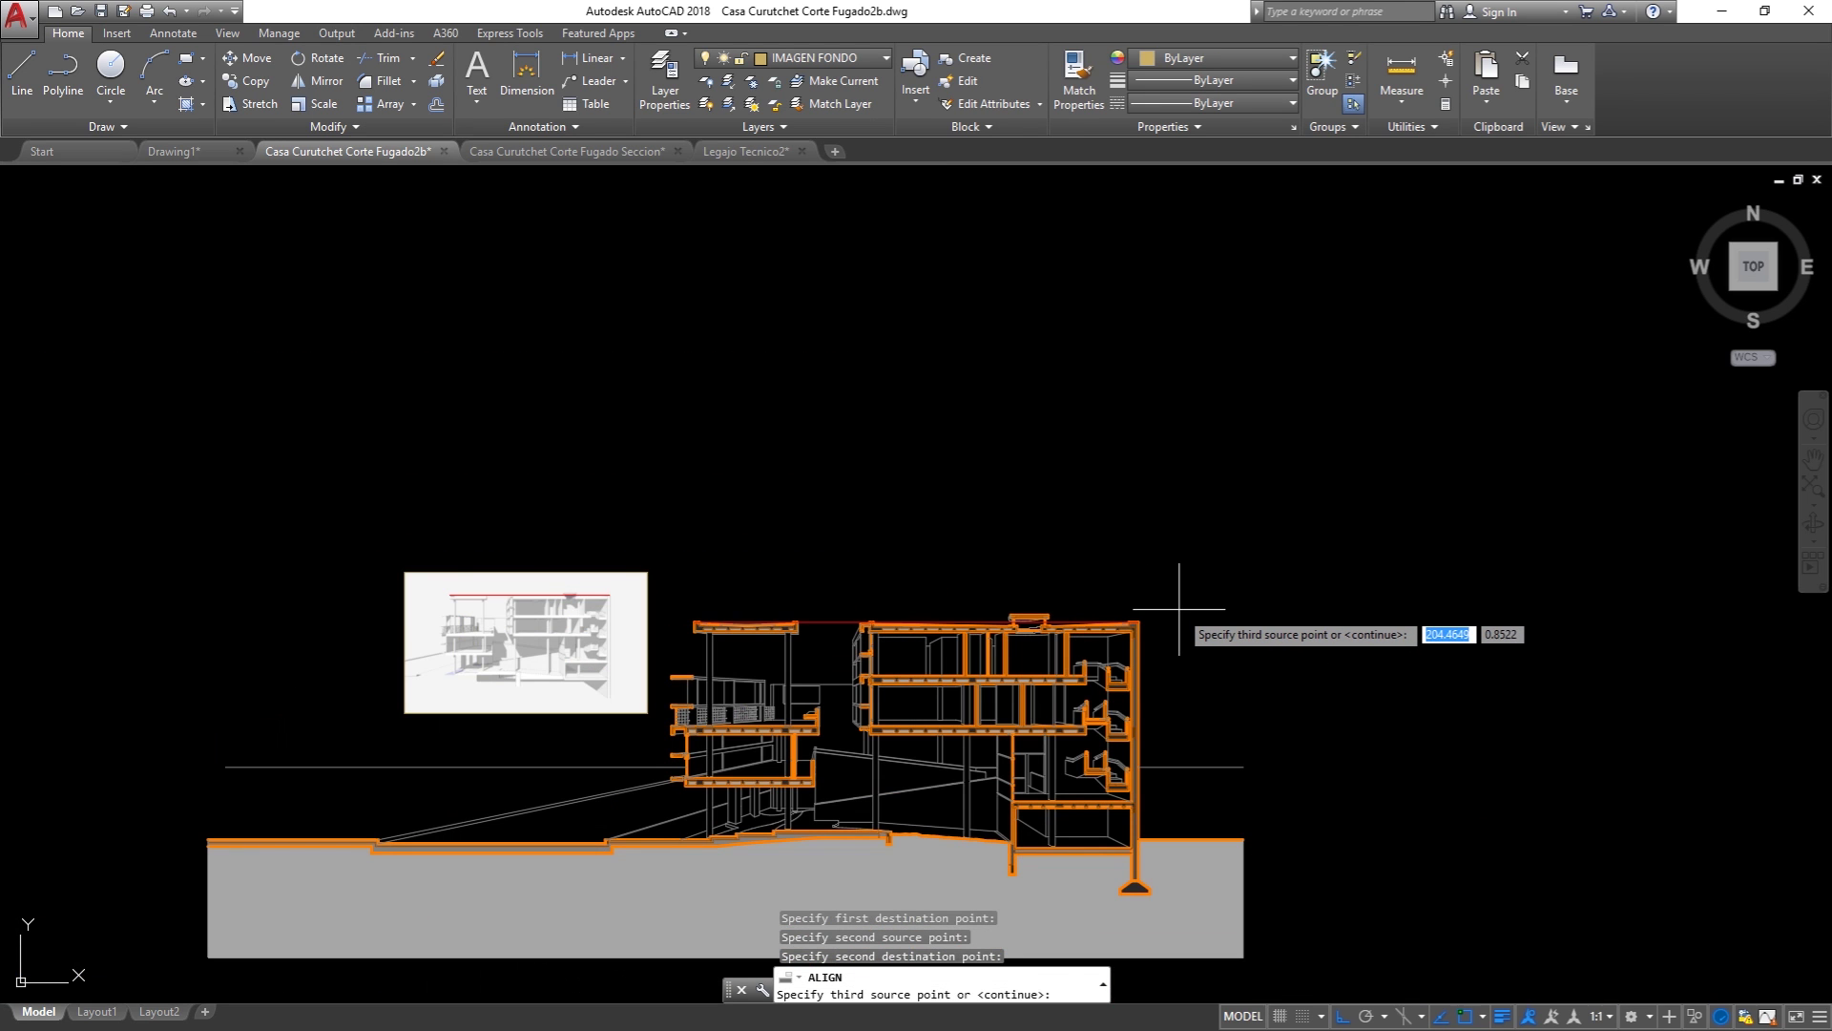
pyautogui.press('Return')
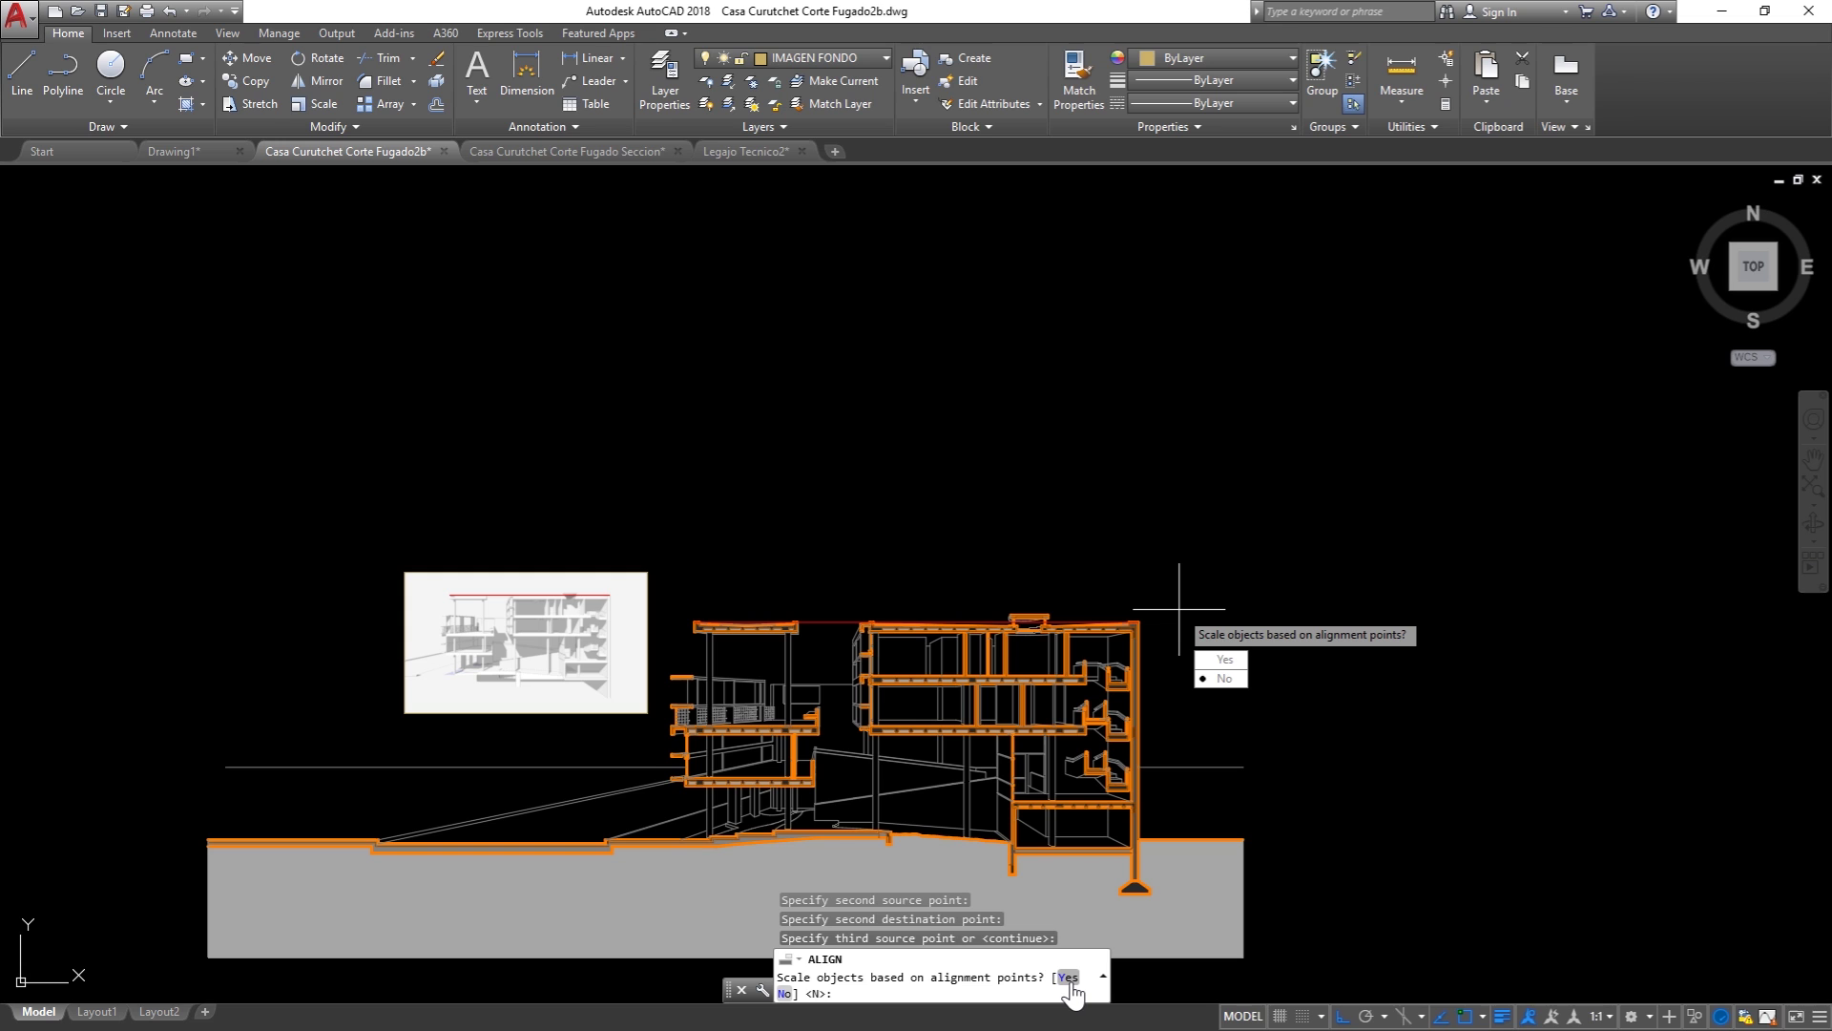
pyautogui.click(1068, 979)
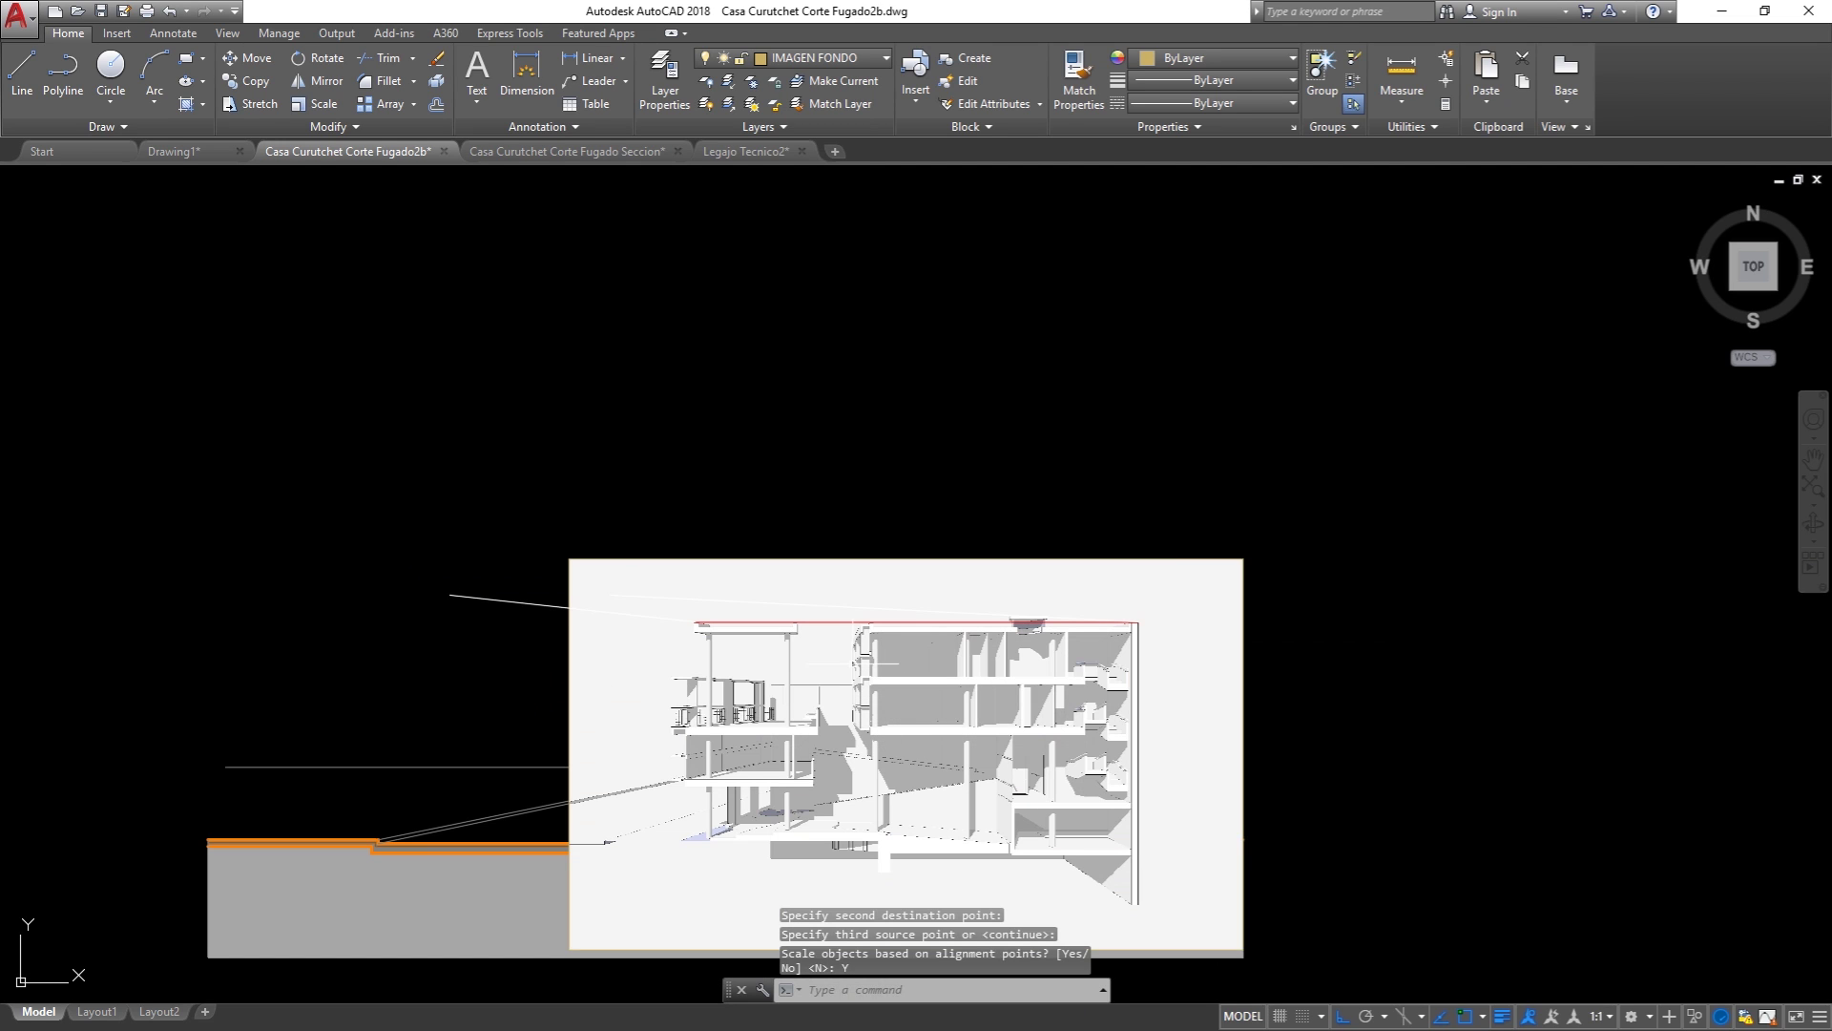
# Step: Review the aligned result and select the rendered background image
pyautogui.scroll(1, 826, 641)
pyautogui.scroll(2, 826, 642)
pyautogui.scroll(3, 826, 641)
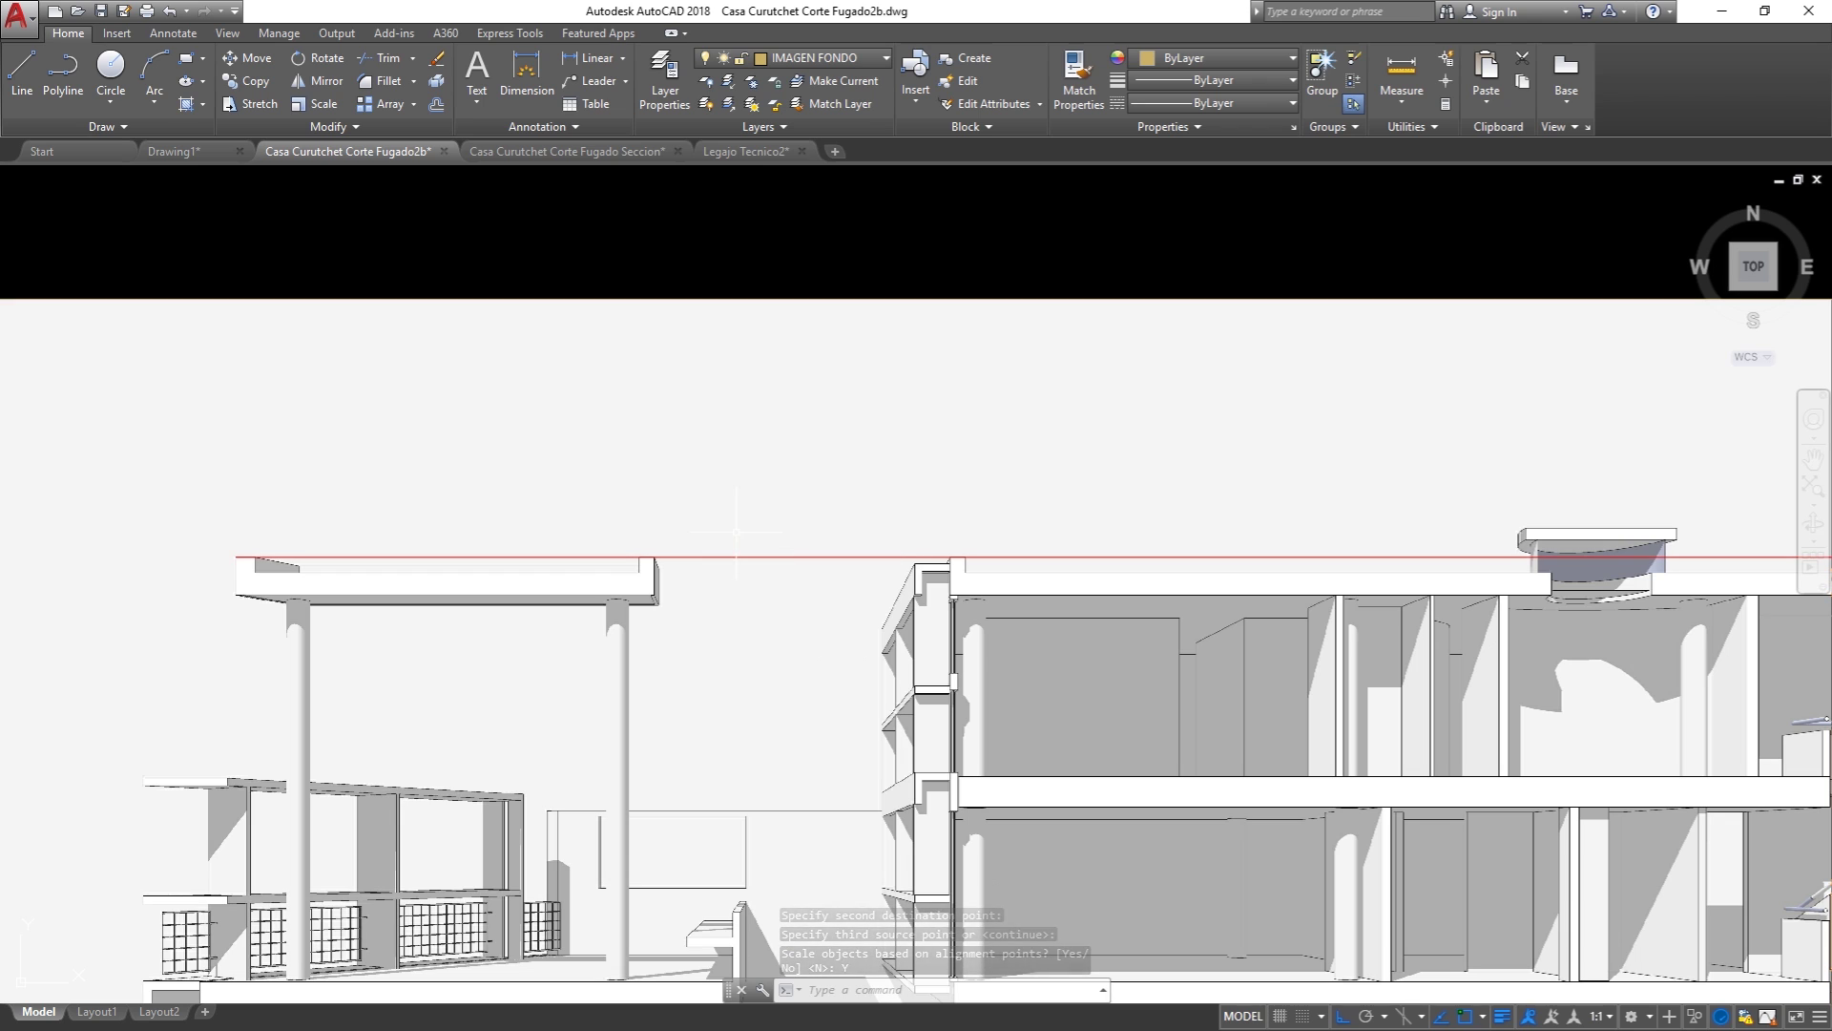
pyautogui.scroll(-4, 734, 556)
pyautogui.scroll(-2, 740, 583)
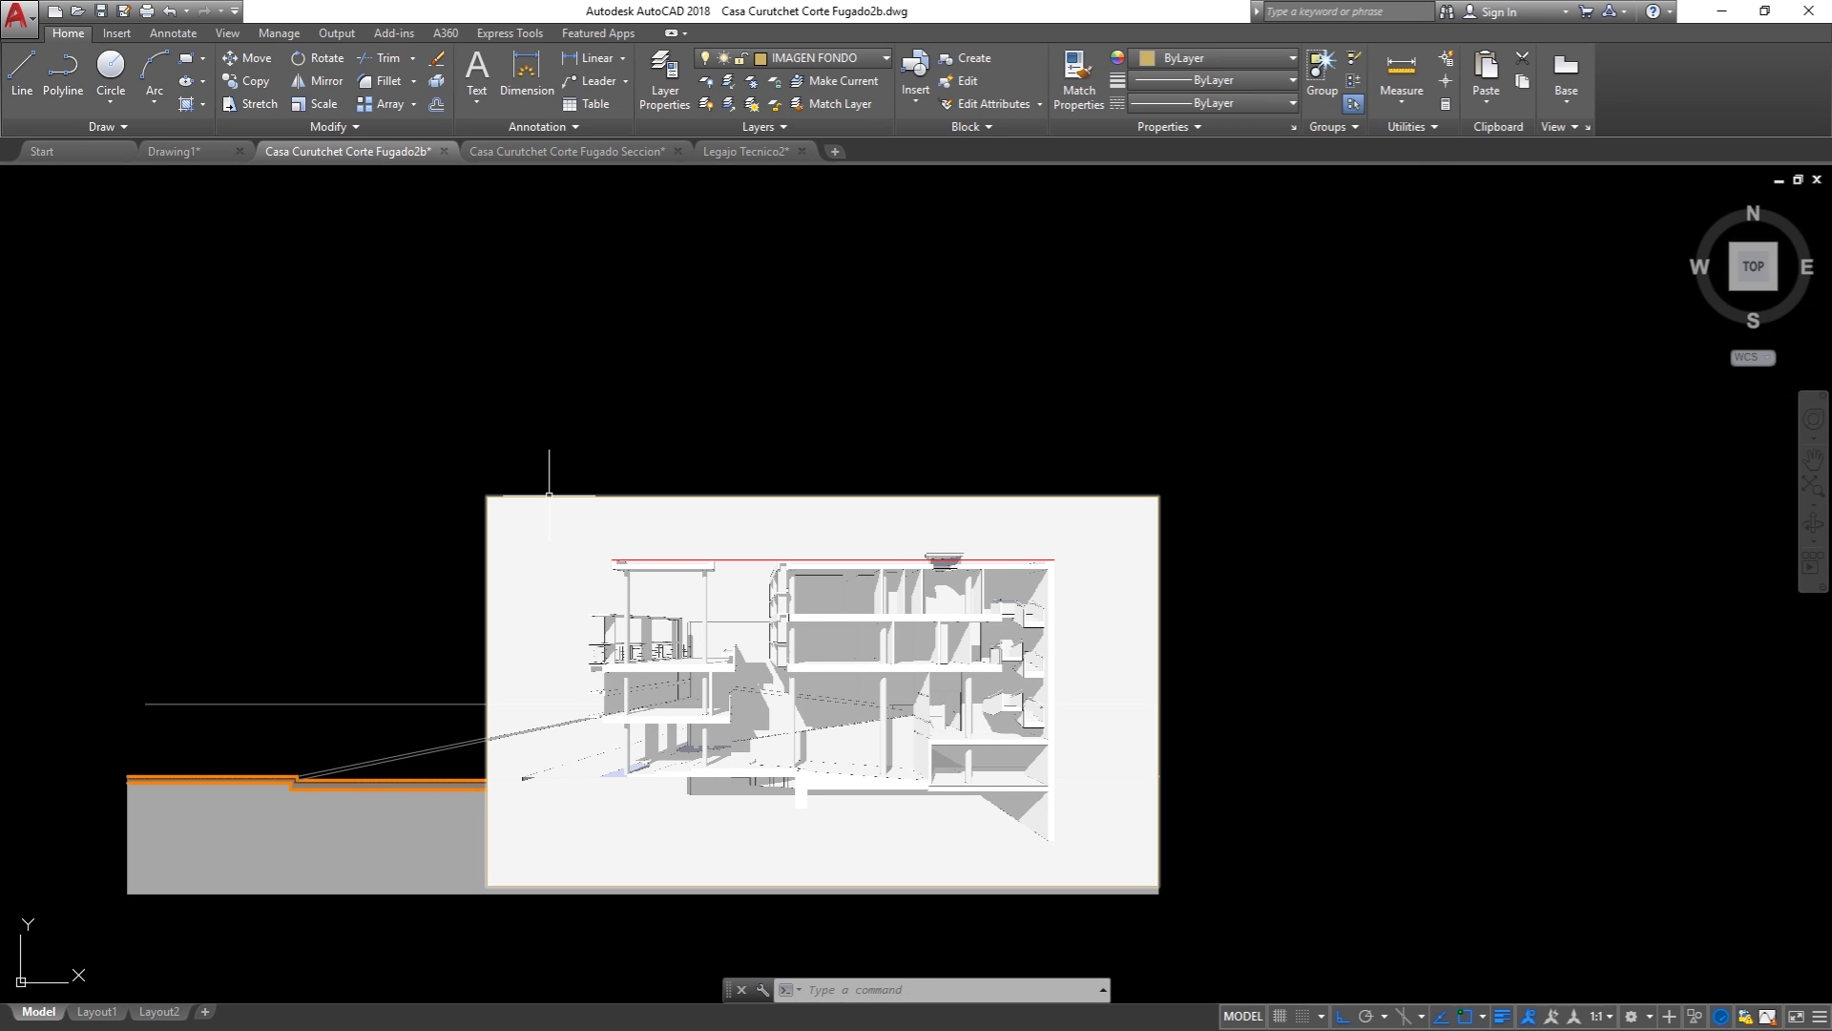
pyautogui.click(549, 494)
# Step: Send the rendered background image behind the section linework
pyautogui.rightClick(540, 516)
pyautogui.moveTo(603, 739)
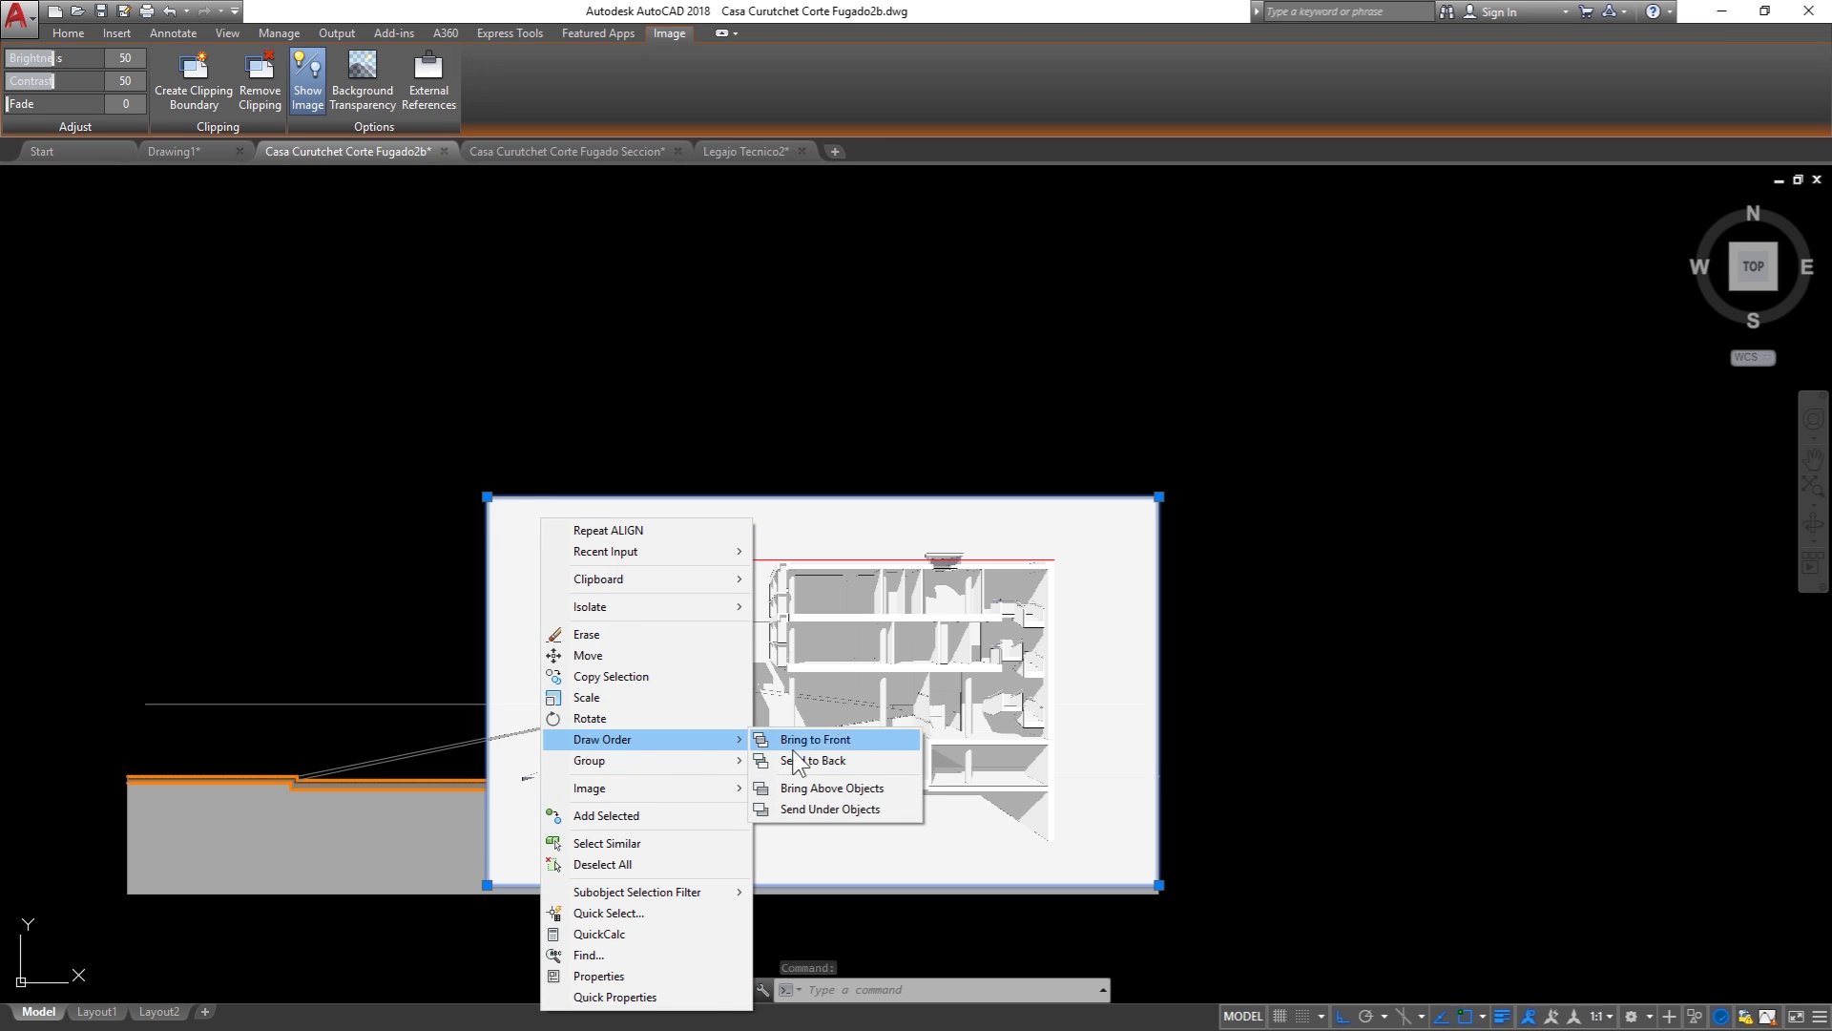
pyautogui.click(821, 759)
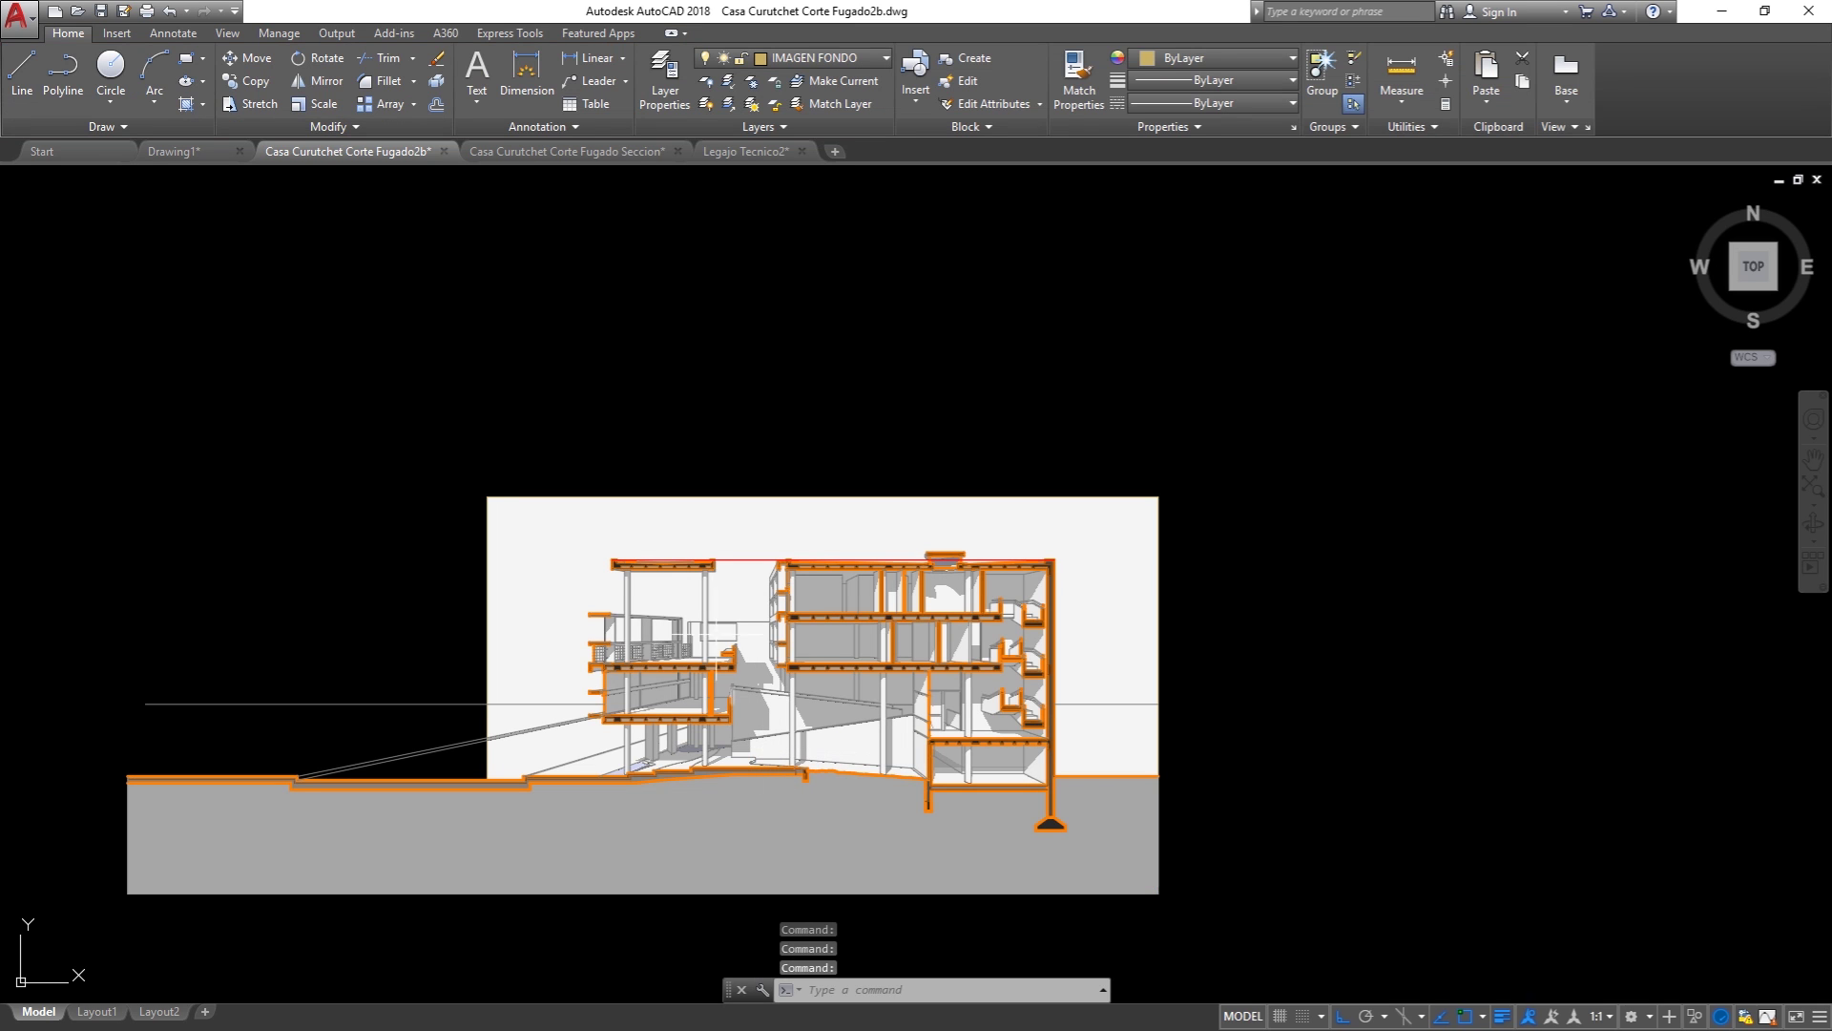
pyautogui.scroll(2, 738, 565)
pyautogui.scroll(4, 718, 541)
pyautogui.scroll(4, 697, 515)
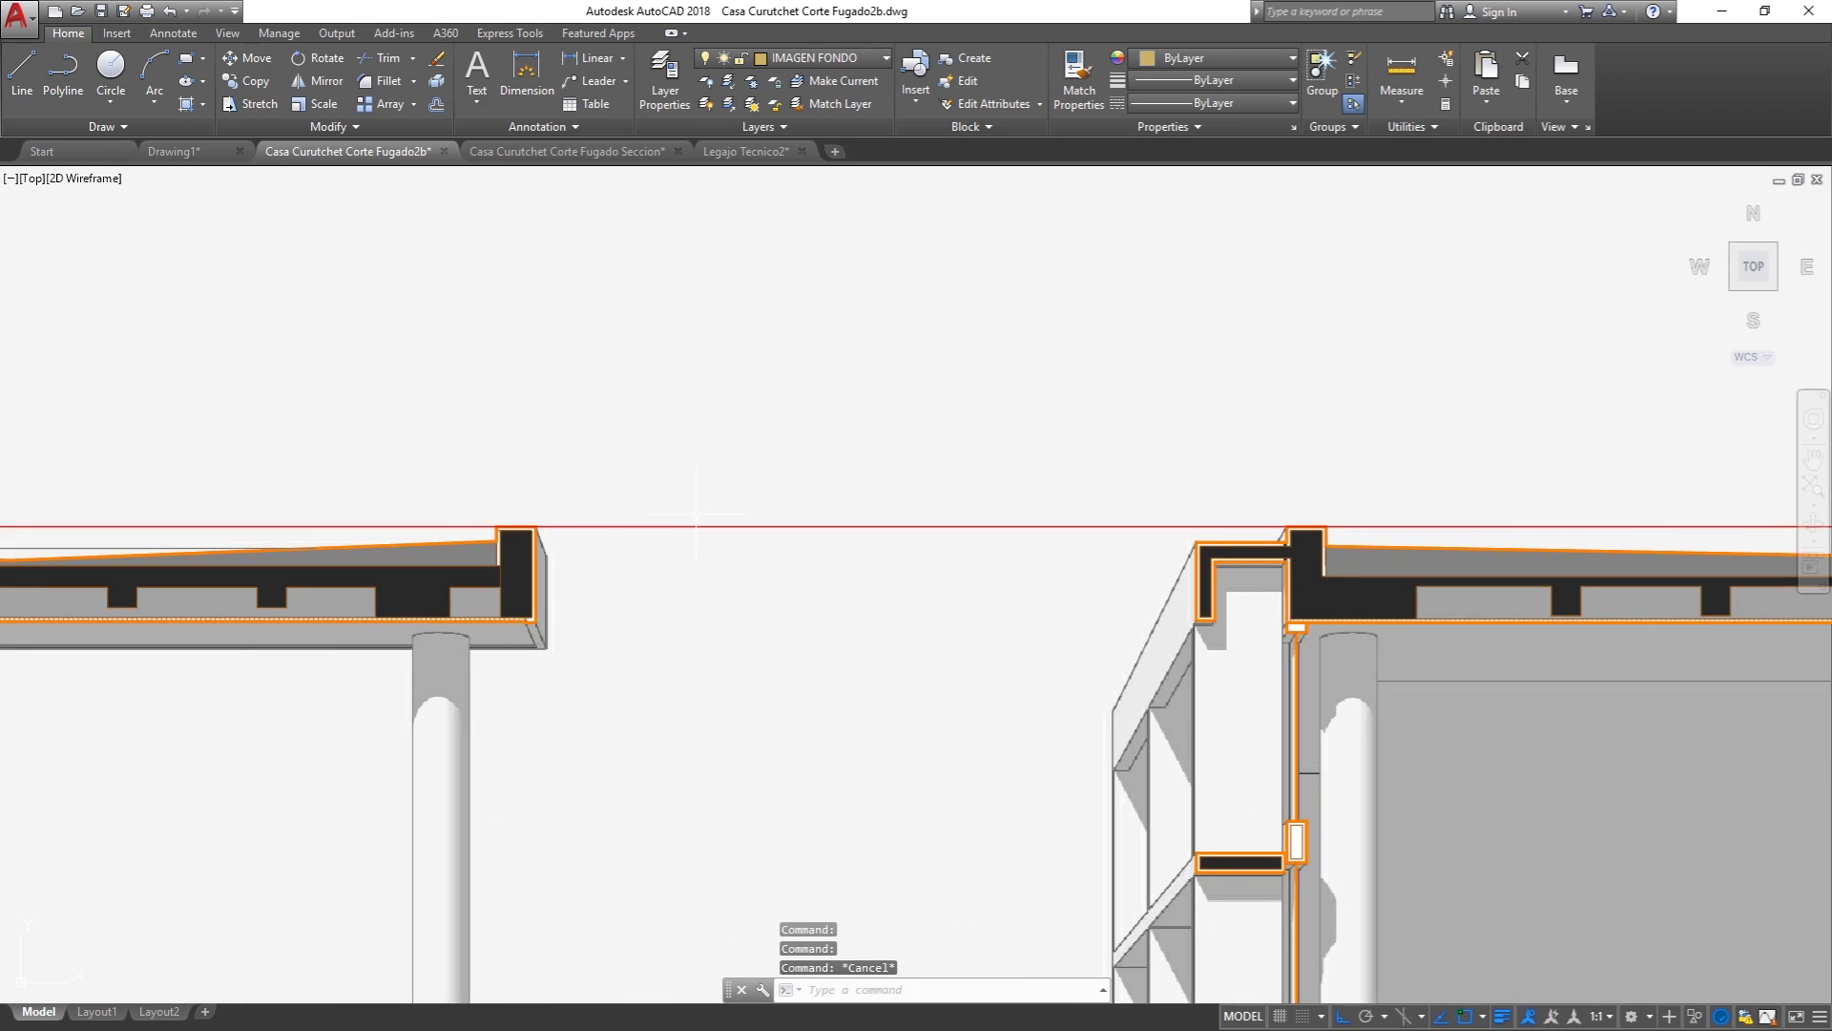
# Step: Erase the red guide lines and frame the section with its ground and foundations
pyautogui.click(691, 524)
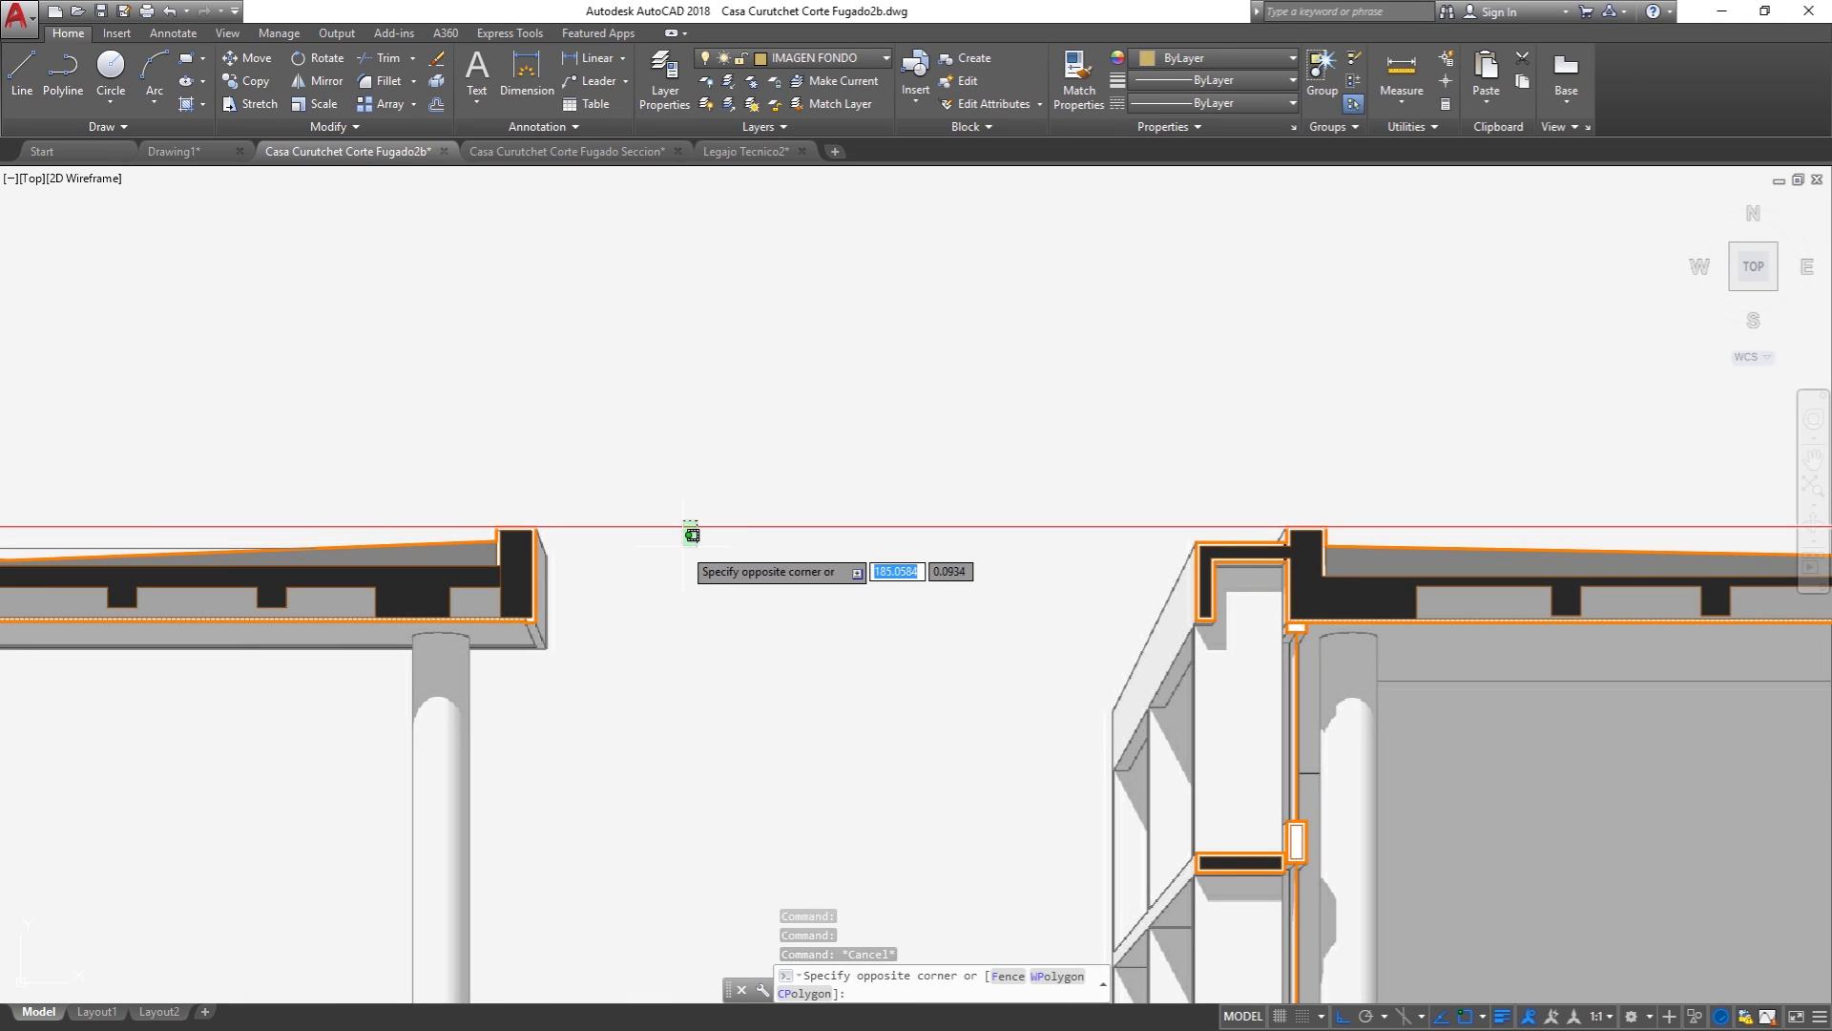
pyautogui.write('e')
pyautogui.press('Return')
pyautogui.scroll(-1, 676, 553)
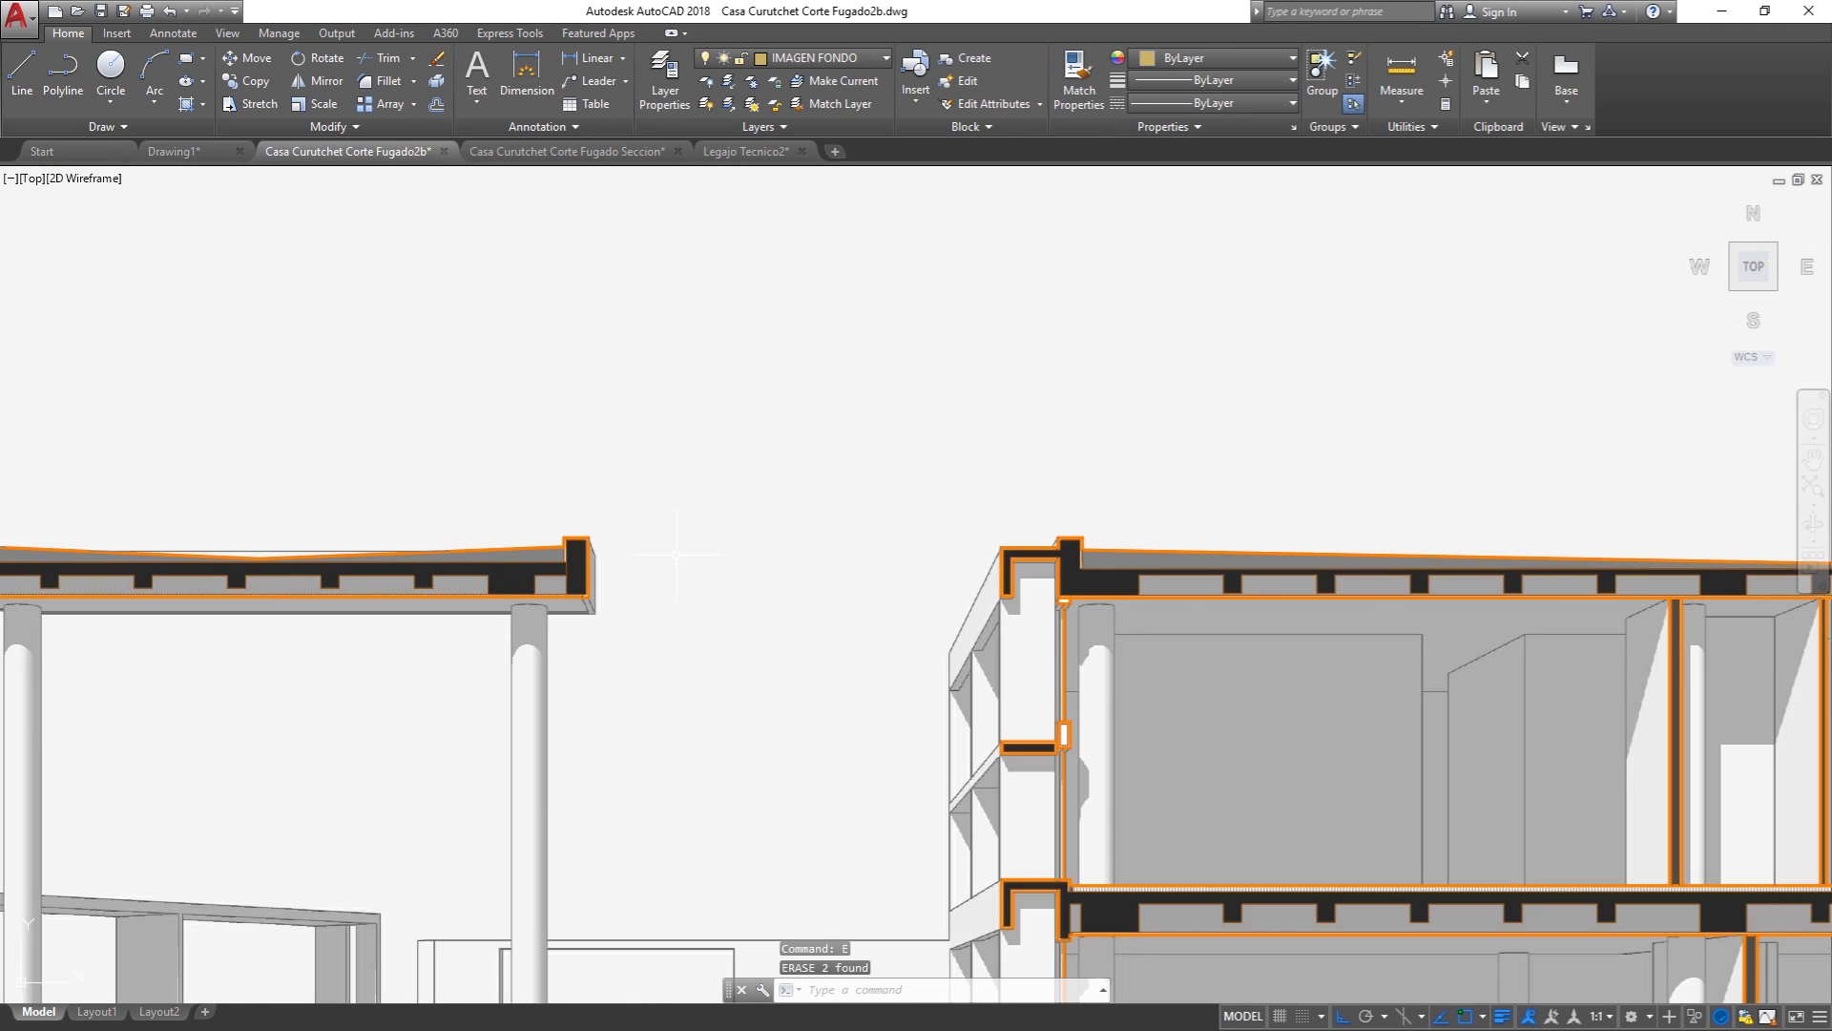
pyautogui.scroll(-2, 676, 553)
pyautogui.scroll(-2, 676, 554)
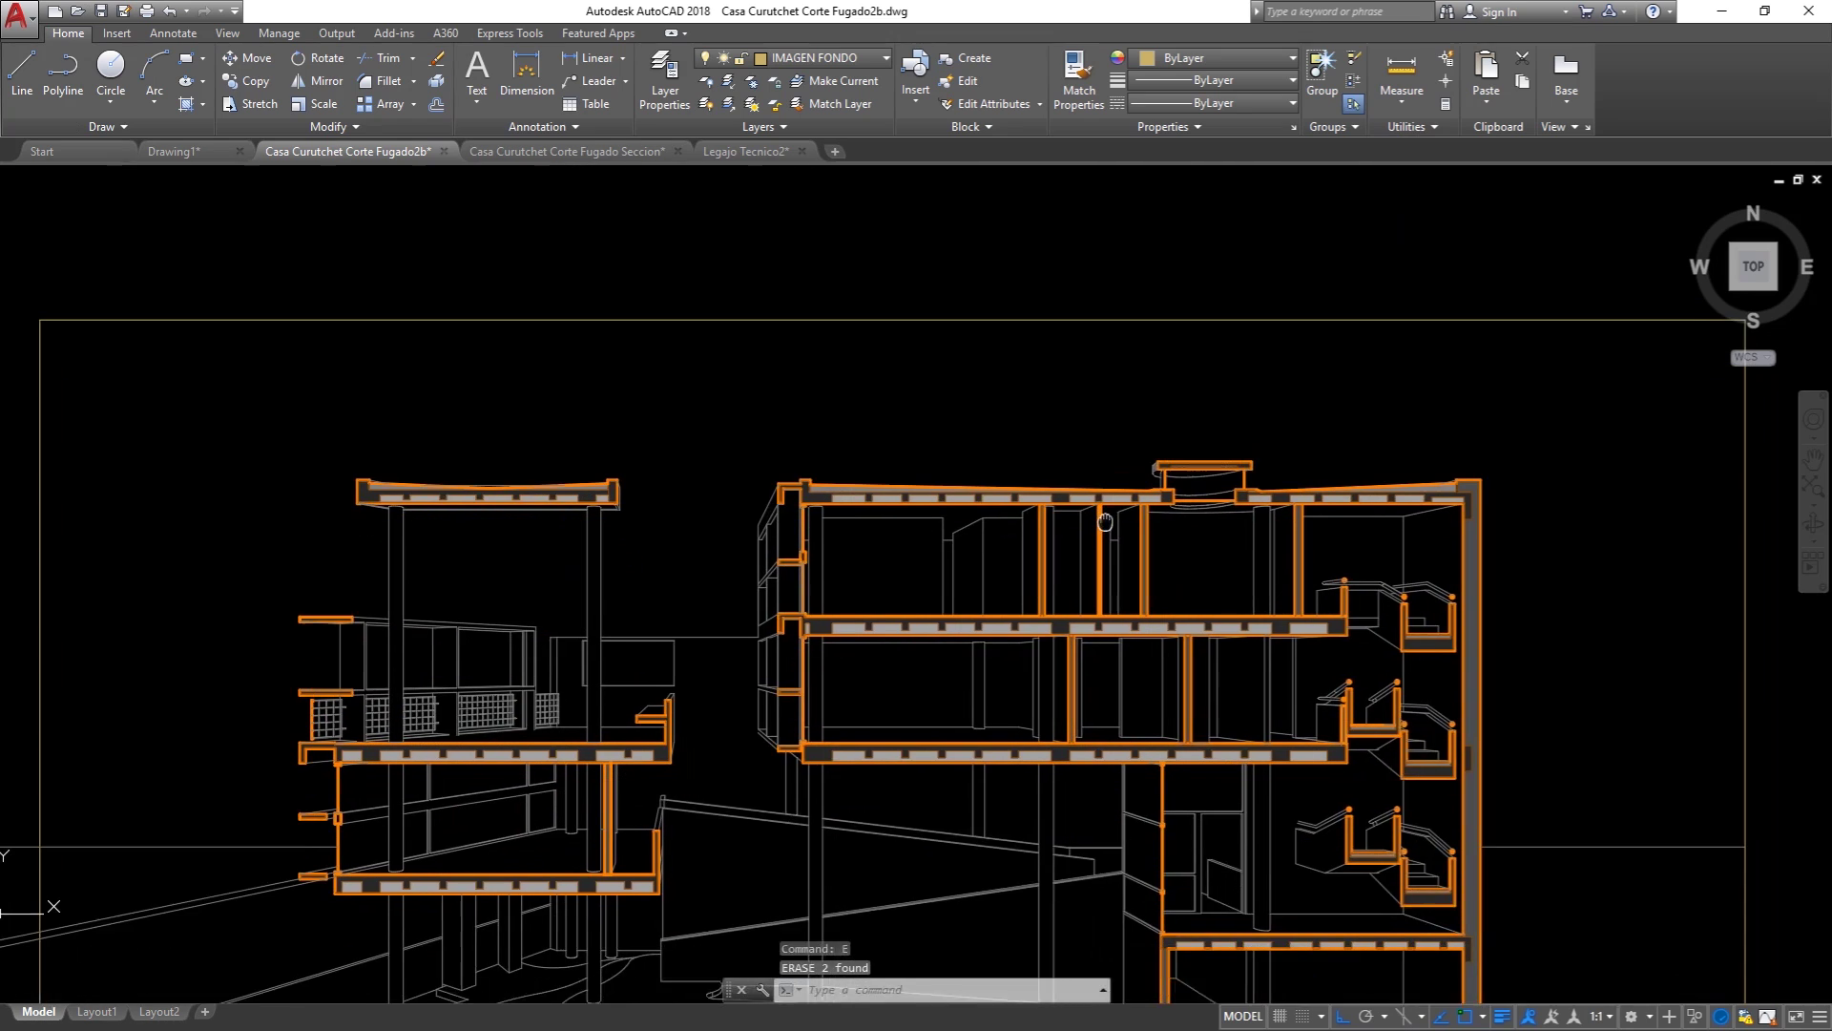
pyautogui.moveTo(1131, 642); pyautogui.dragTo(1097, 409, button='middle')
pyautogui.scroll(-3, 1097, 409)
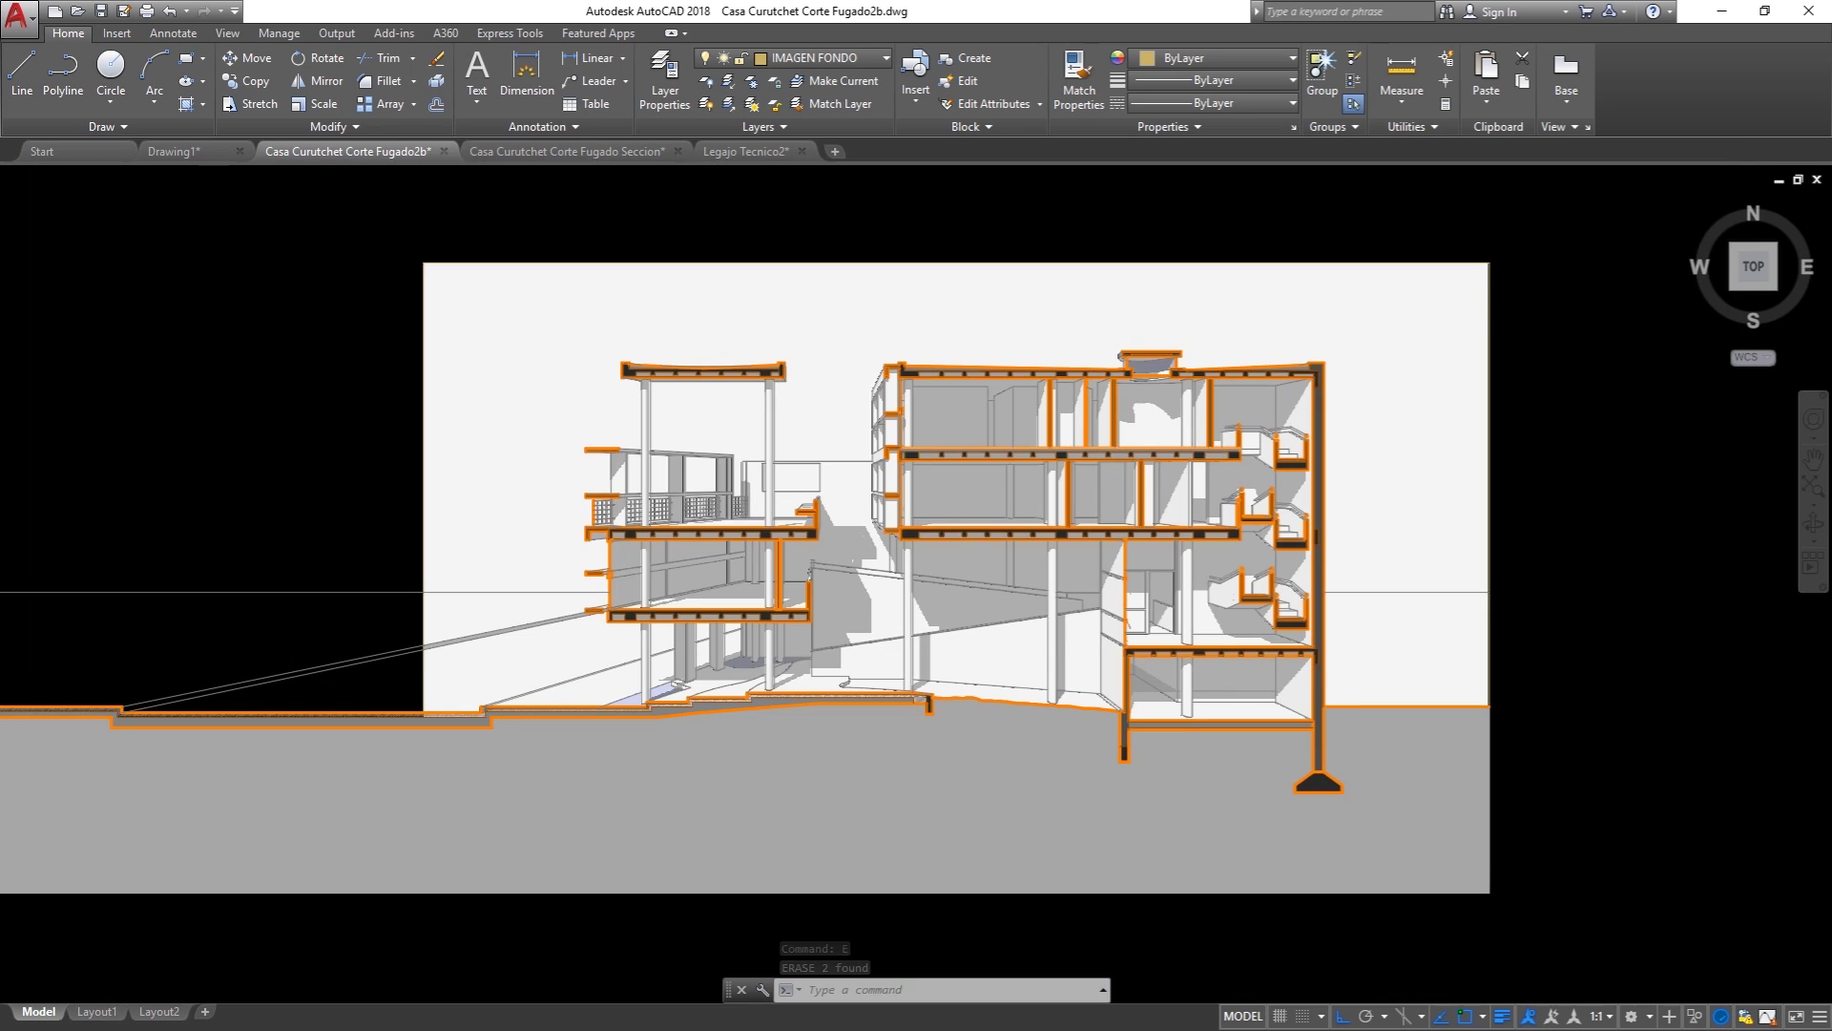
pyautogui.scroll(3, 910, 469)
pyautogui.write('PLOT')
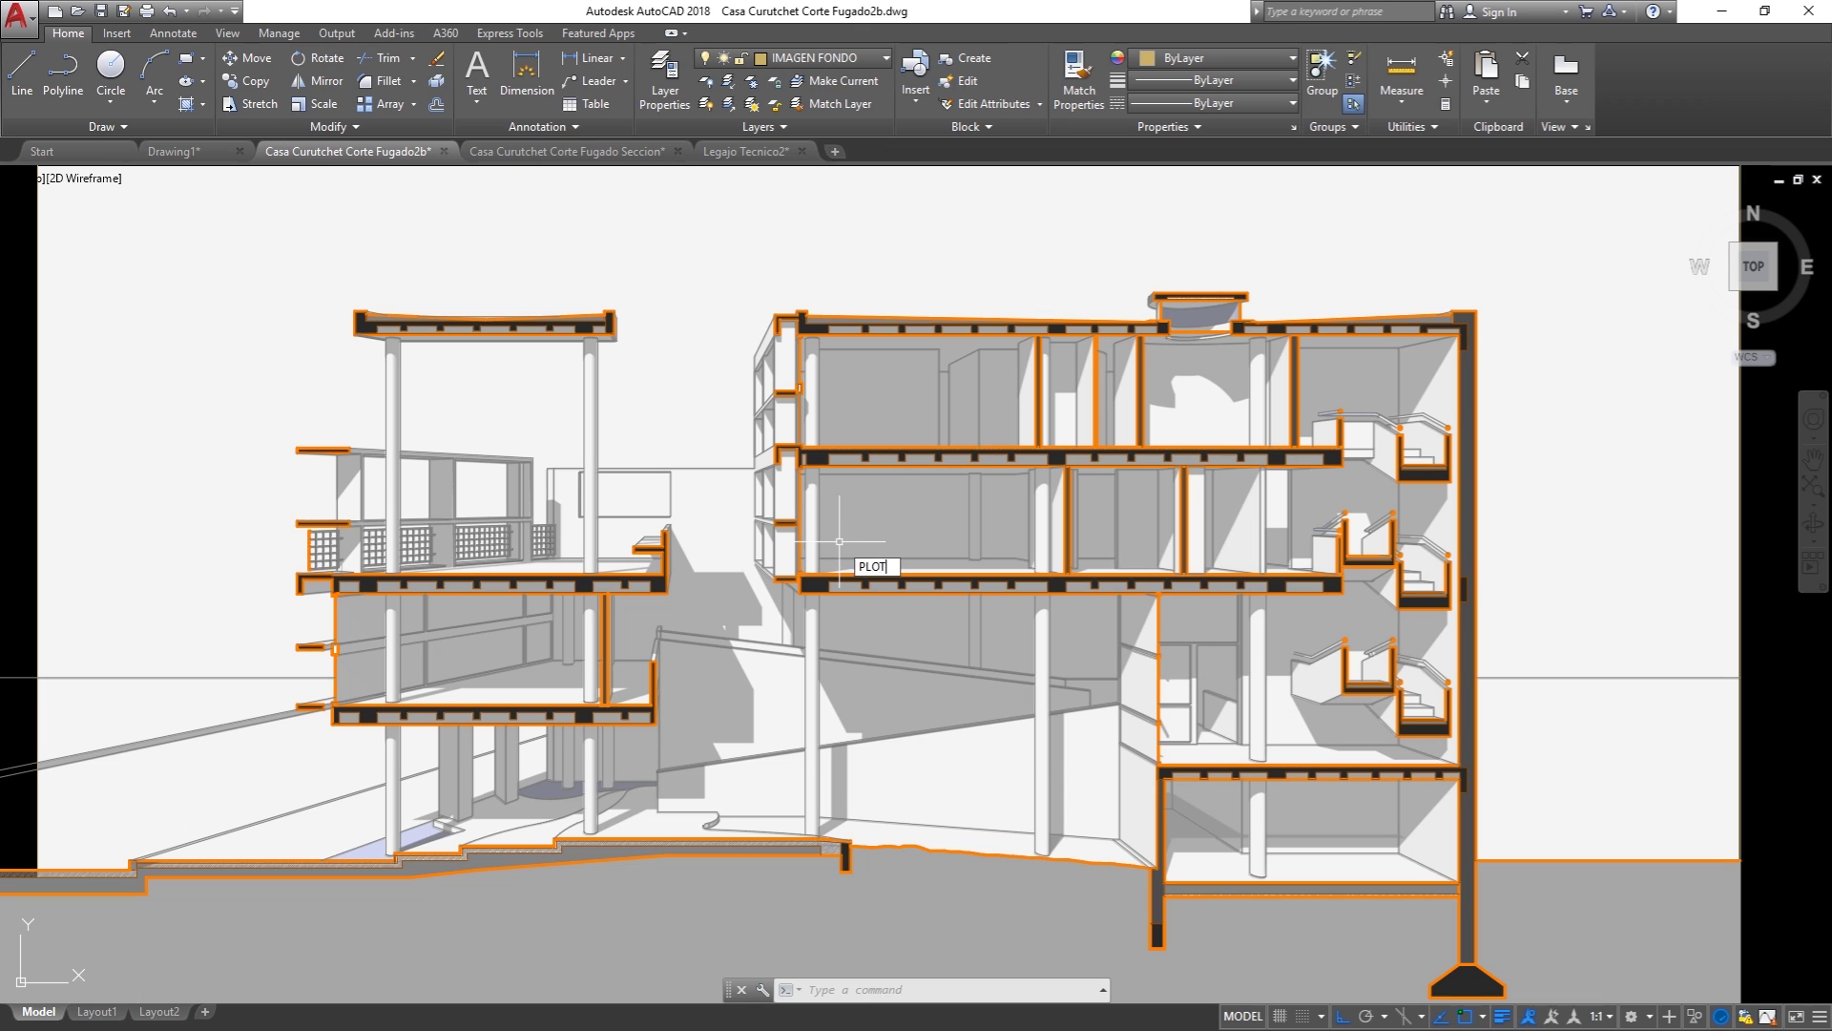
pyautogui.press('Return')
pyautogui.click(733, 321)
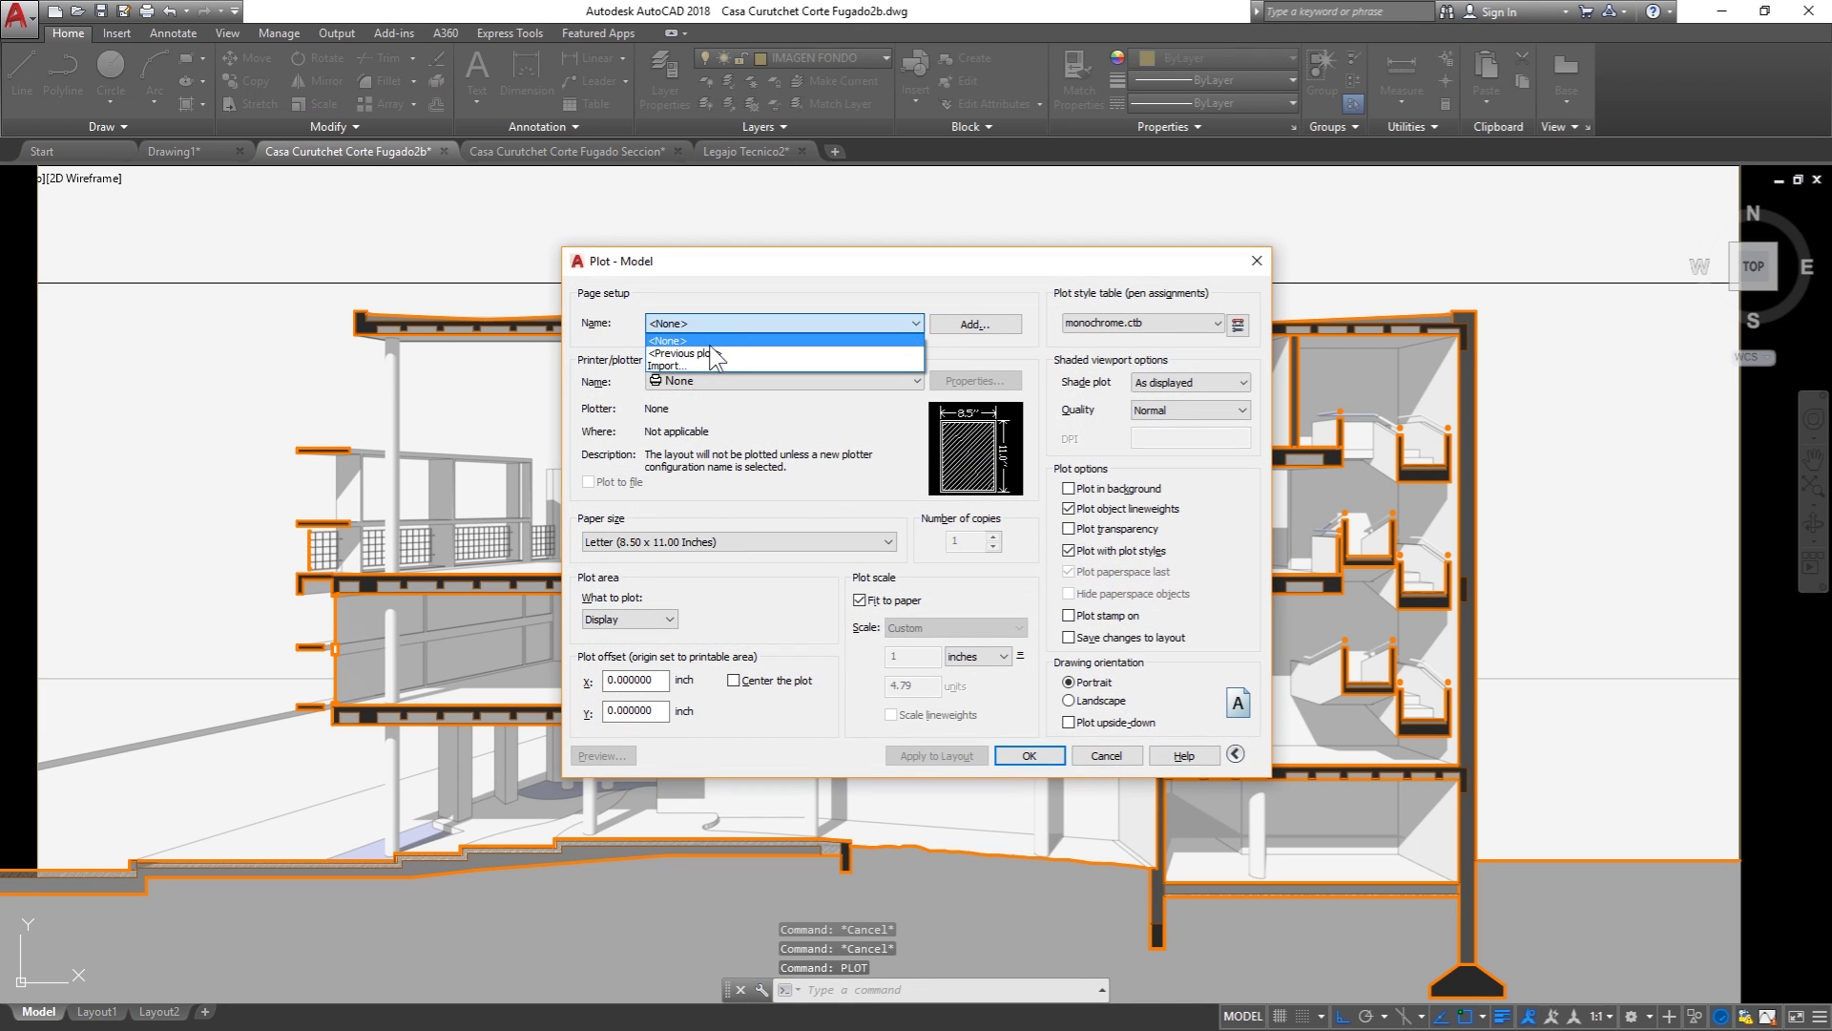
pyautogui.click(709, 352)
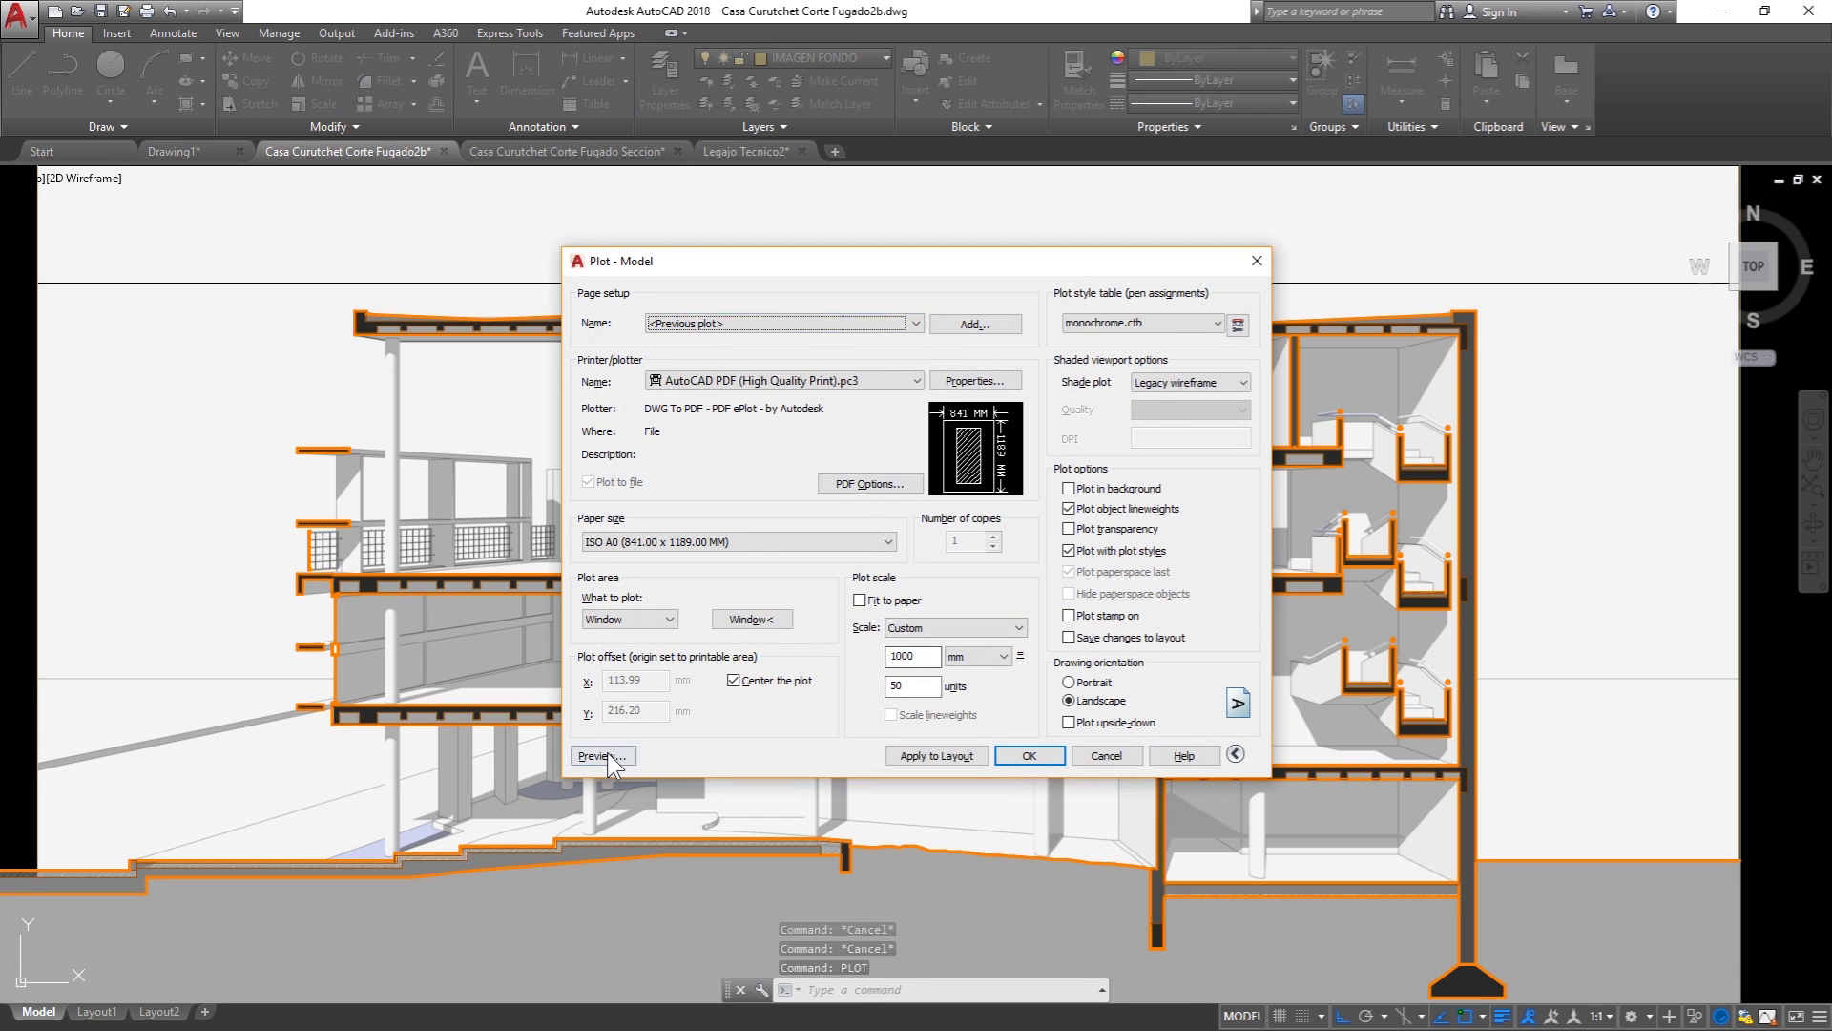
pyautogui.click(601, 755)
pyautogui.scroll(5, 1117, 453)
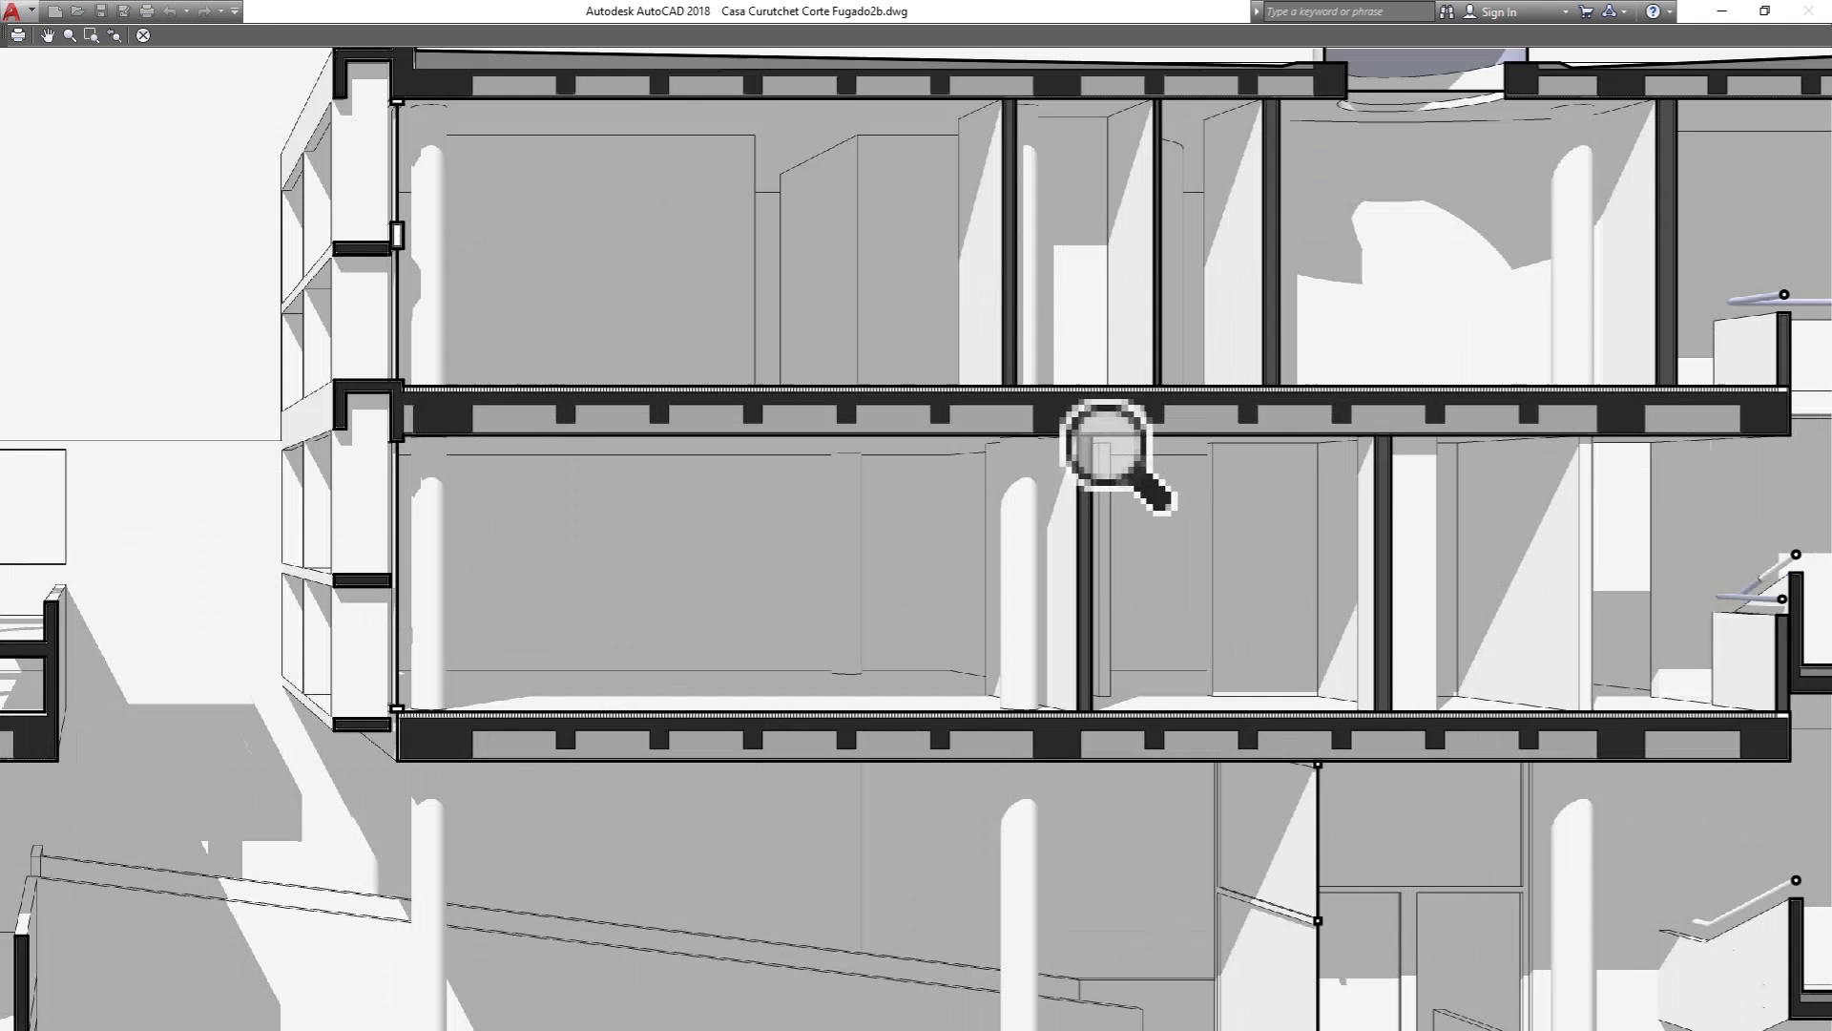
pyautogui.scroll(2, 476, 468)
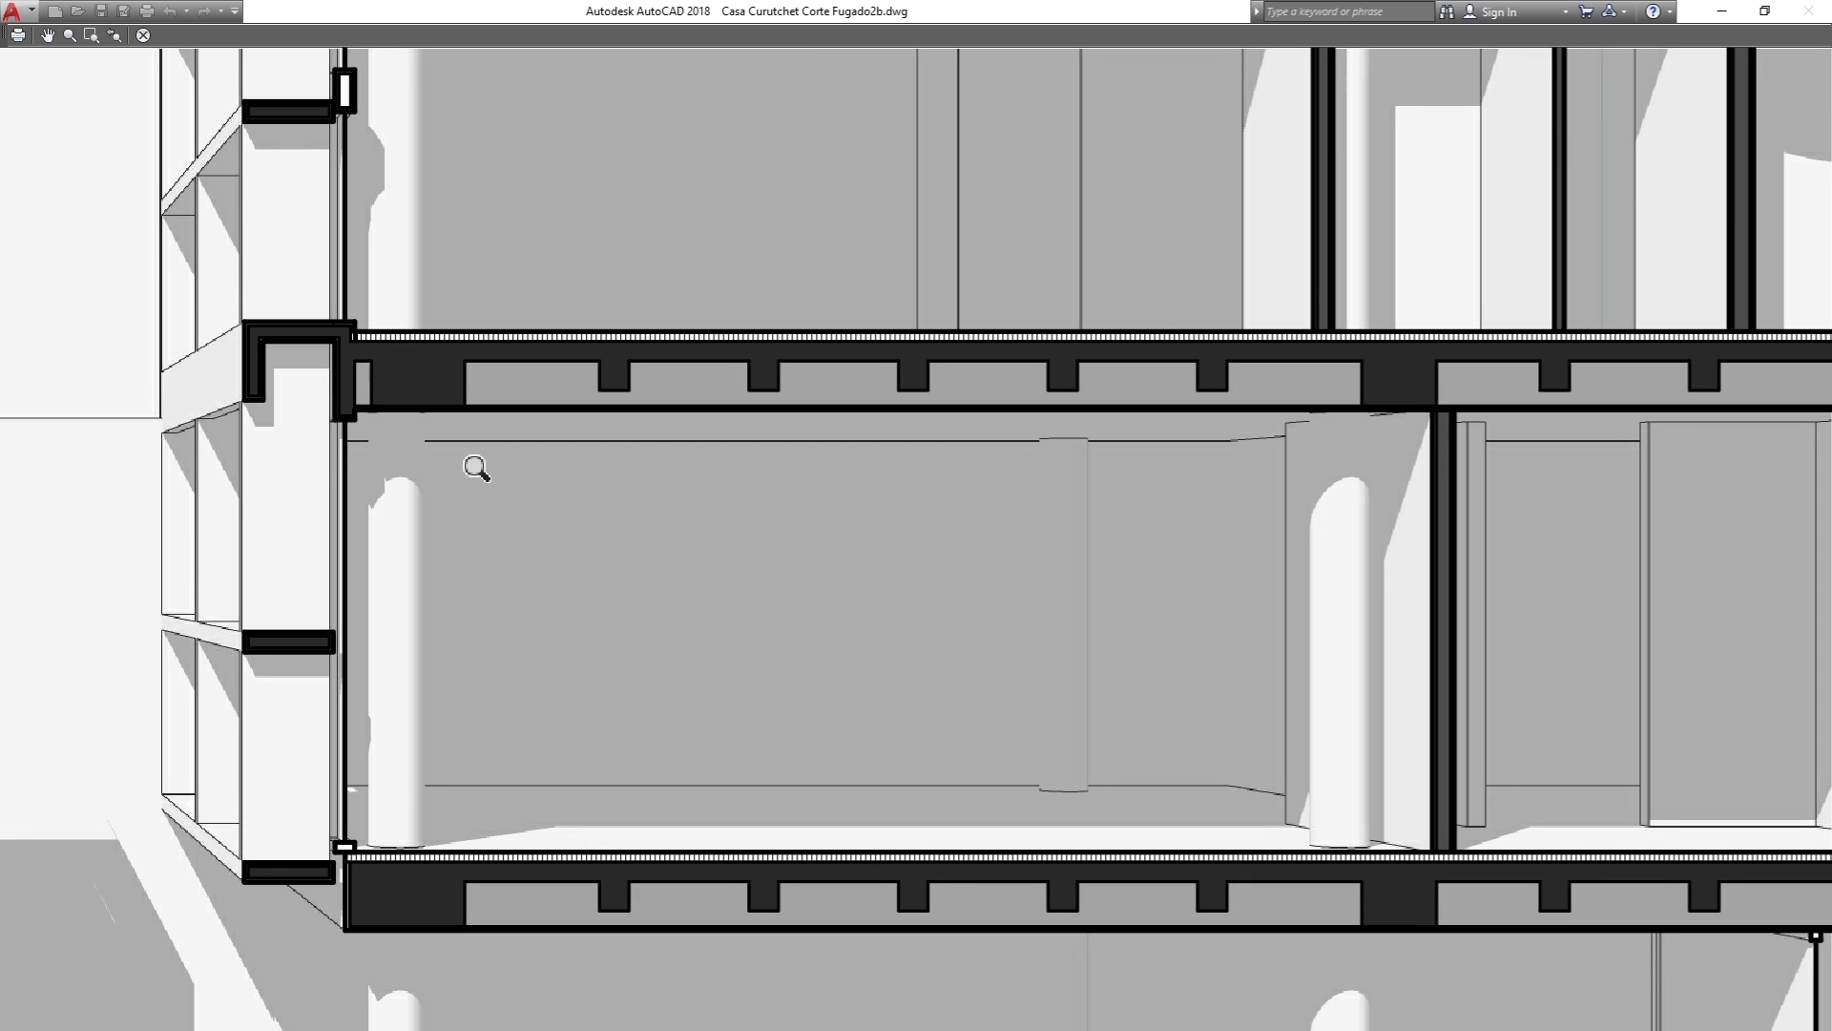
pyautogui.scroll(-2, 399, 452)
pyautogui.scroll(3, 916, 487)
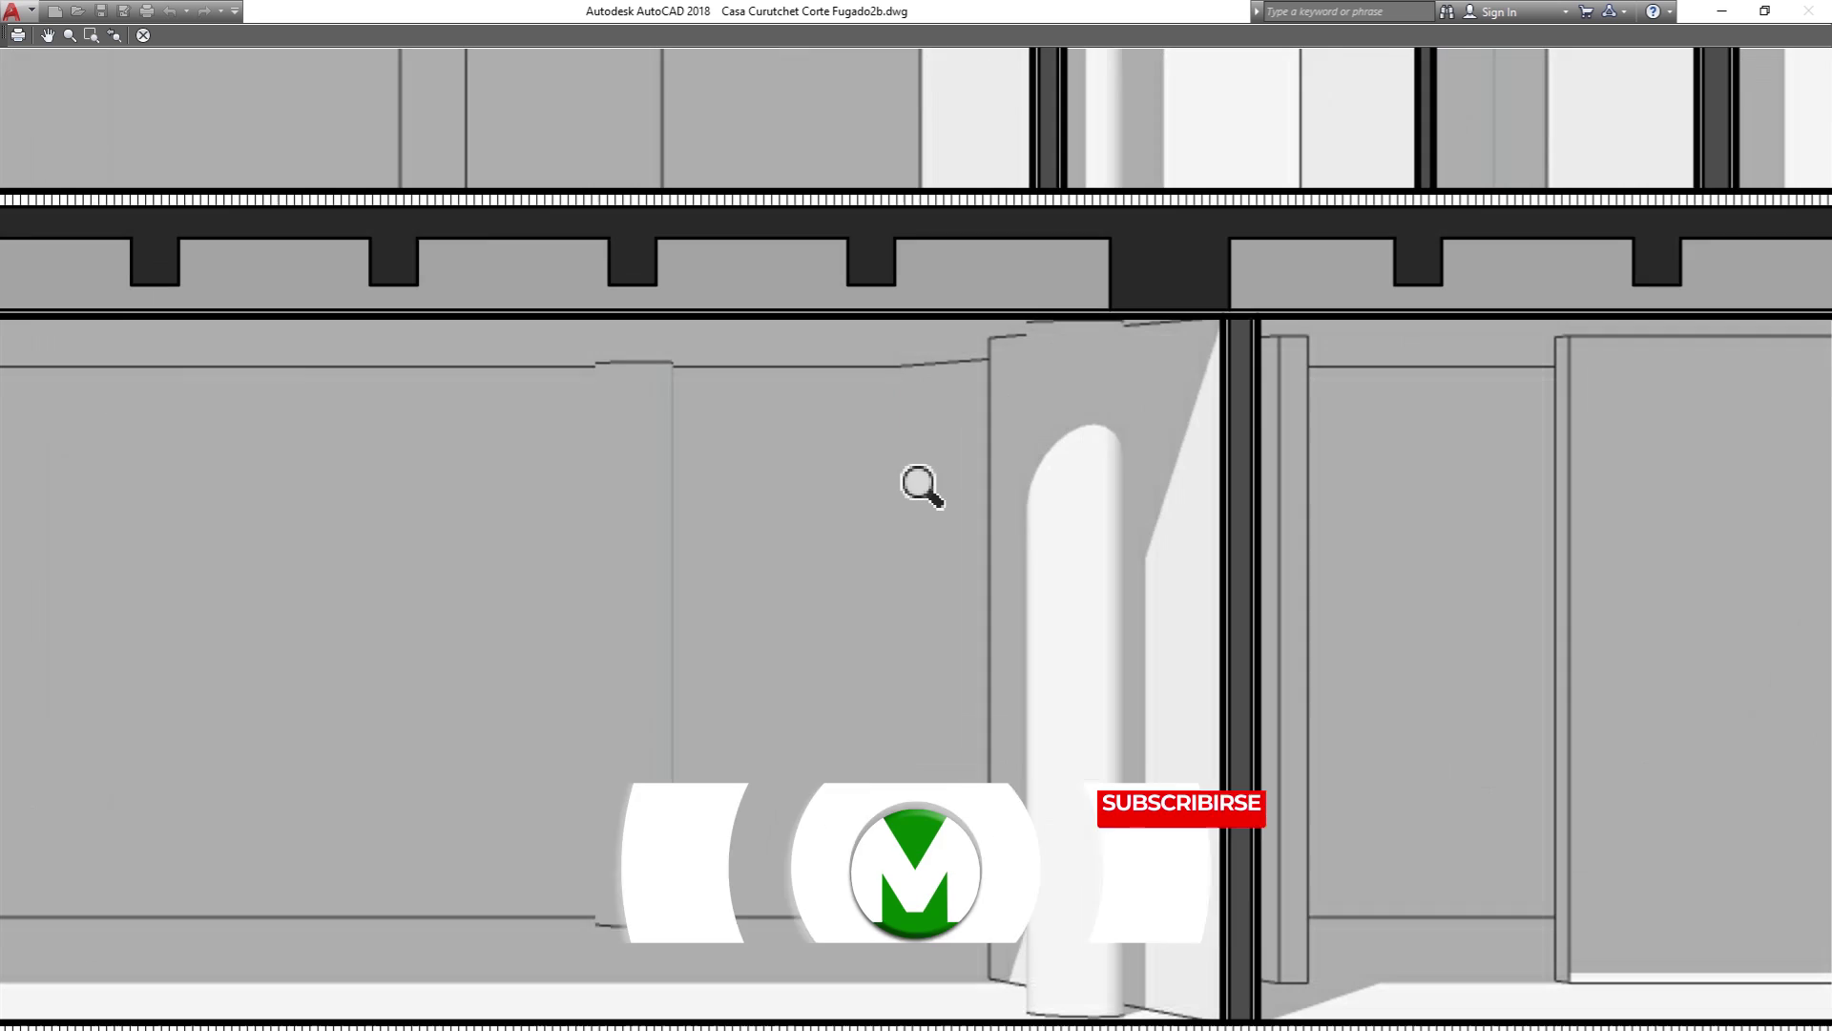
pyautogui.scroll(-5, 954, 486)
pyautogui.scroll(-1, 996, 485)
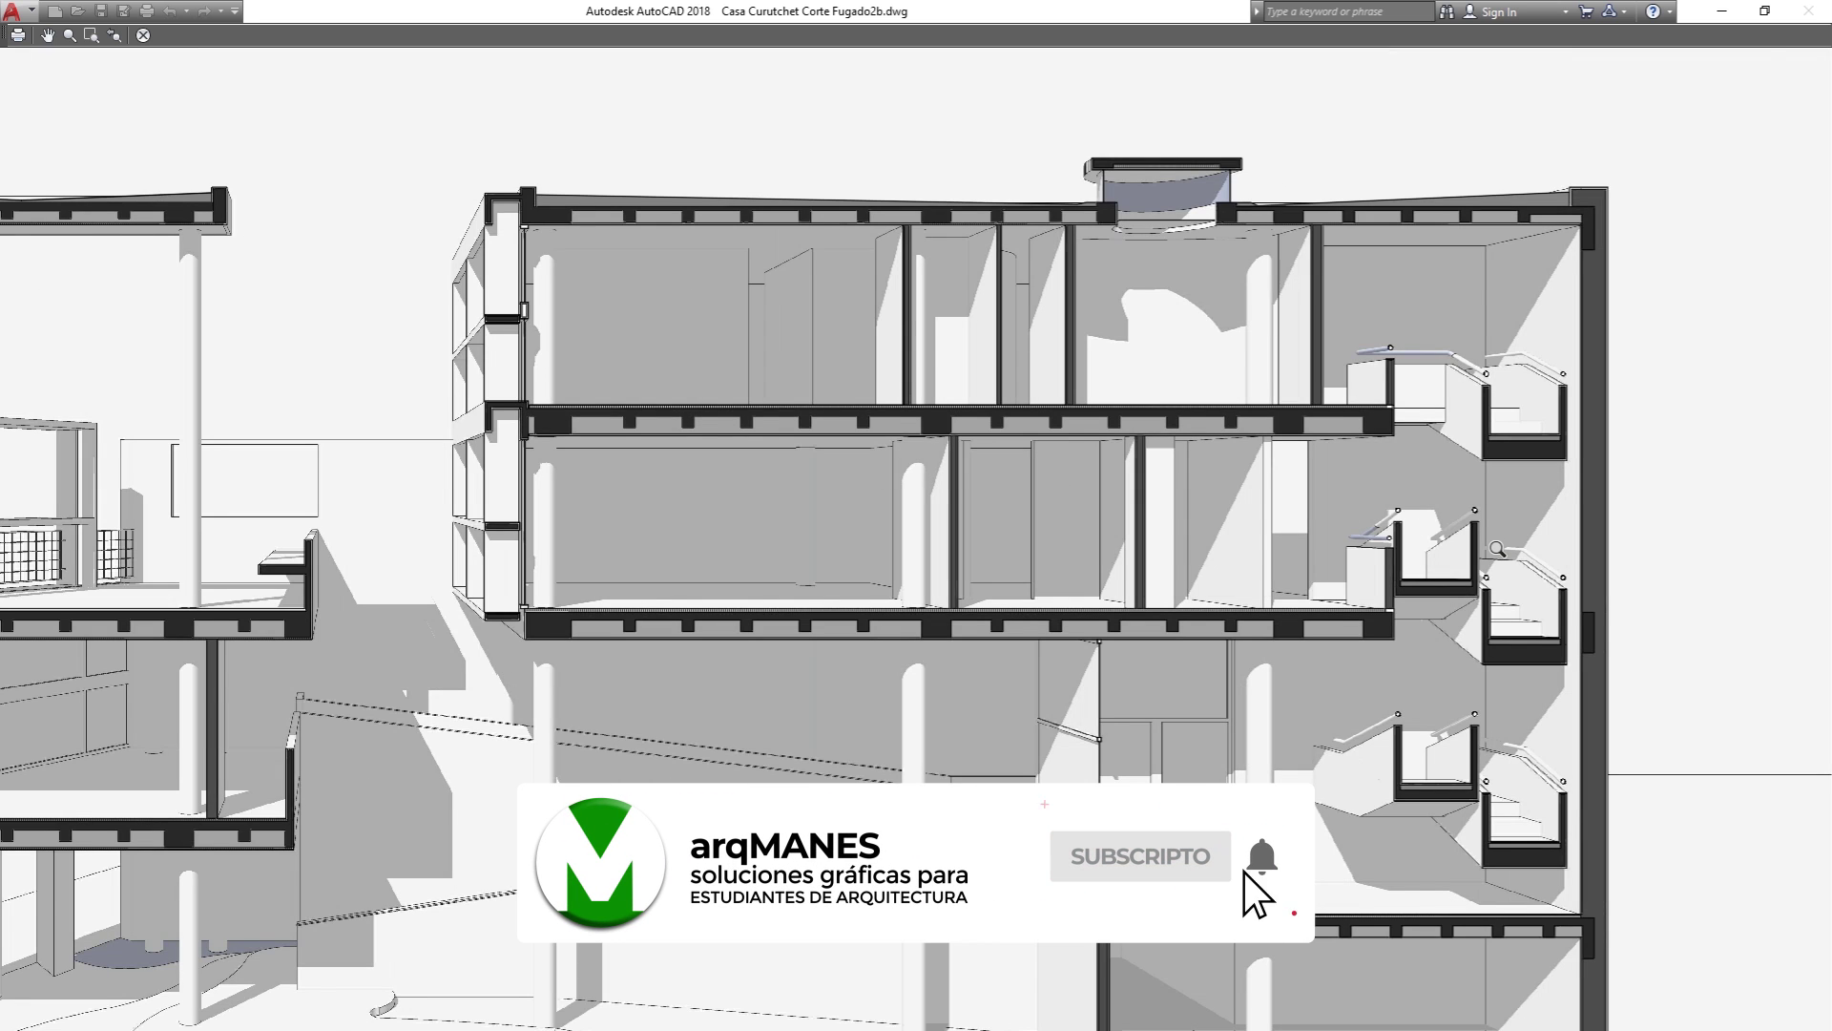
pyautogui.scroll(5, 1498, 549)
pyautogui.scroll(-5, 1498, 549)
pyautogui.scroll(-1, 1274, 718)
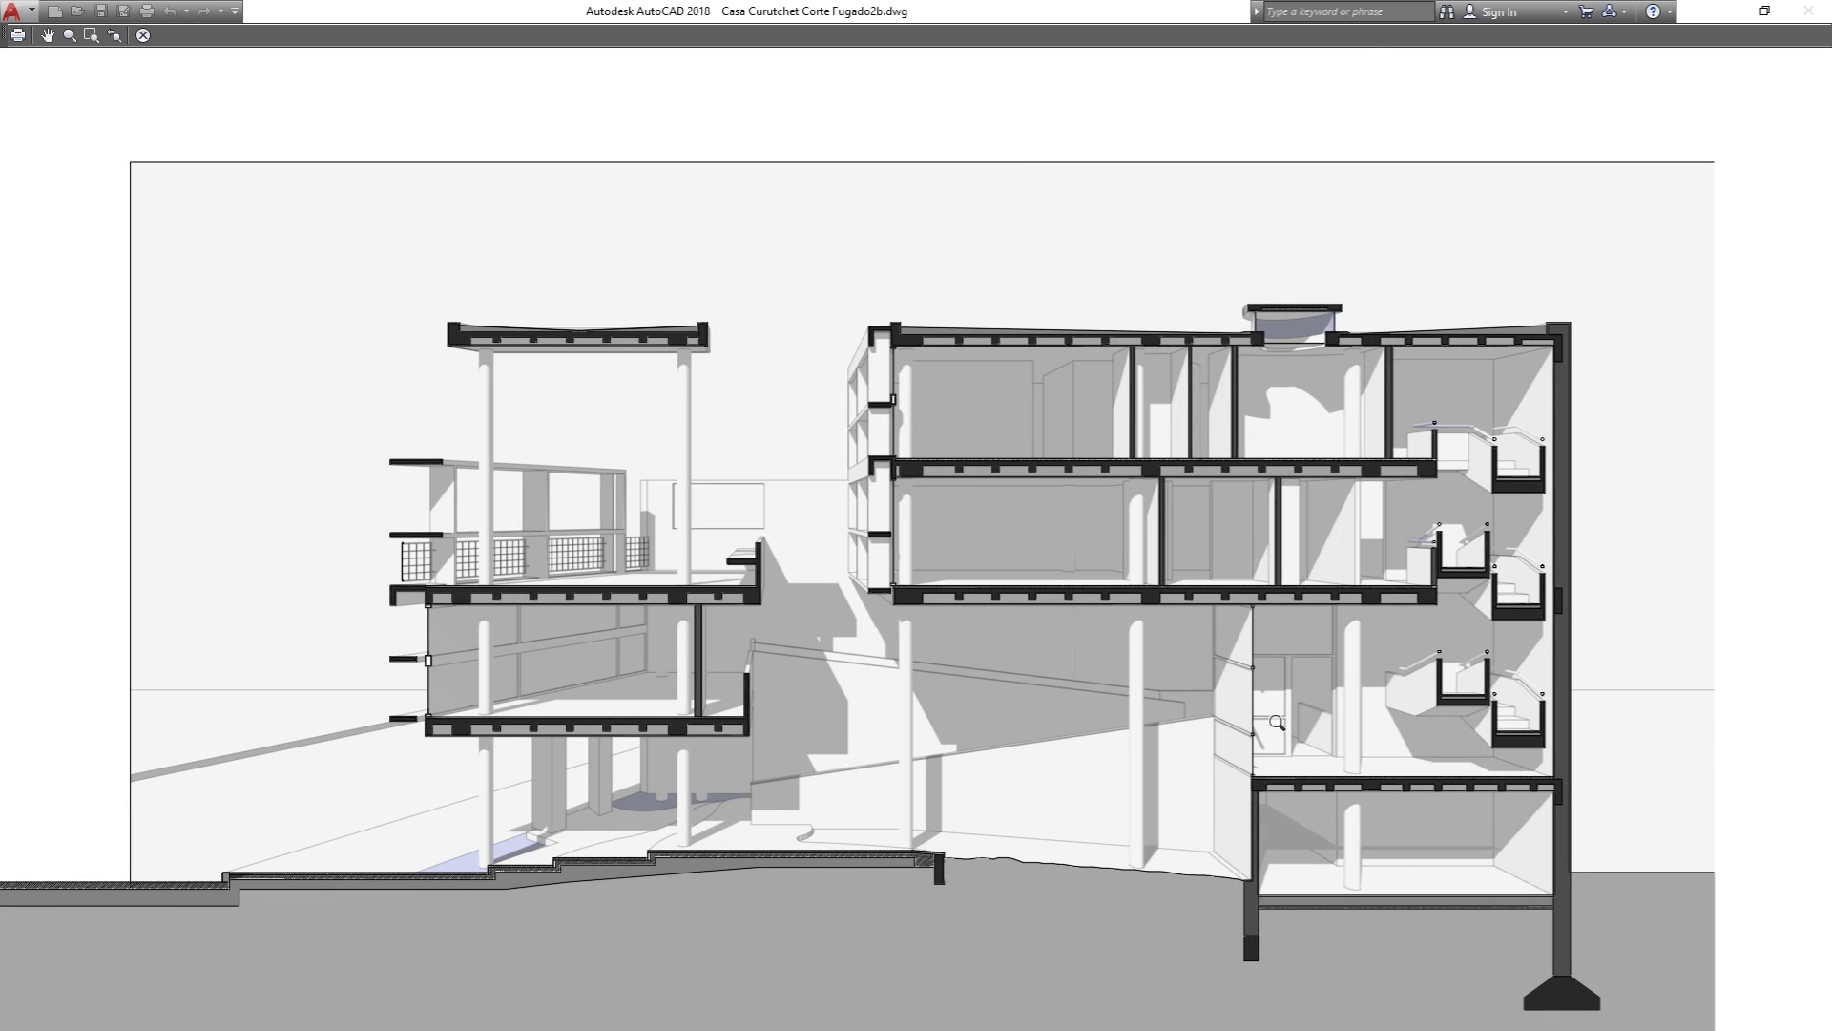
pyautogui.scroll(3, 1272, 720)
pyautogui.scroll(-2, 1213, 656)
pyautogui.scroll(2, 1524, 404)
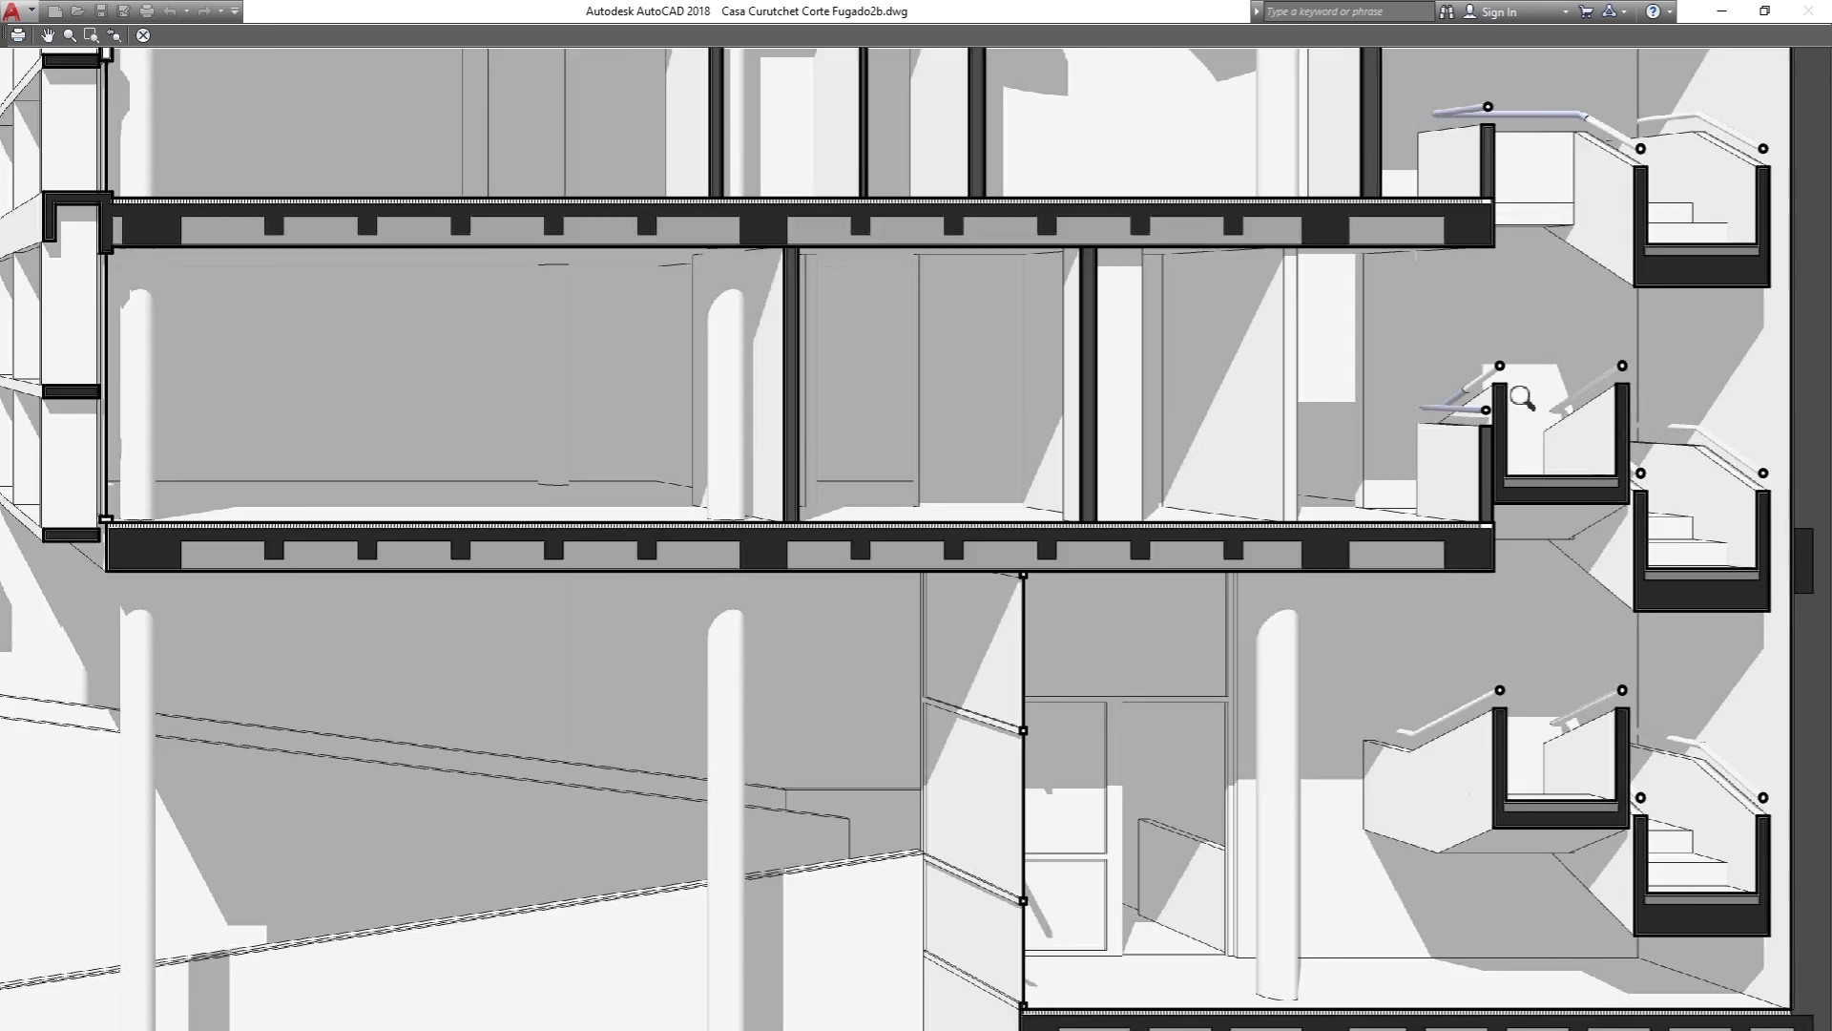
pyautogui.scroll(3, 1412, 446)
pyautogui.scroll(-3, 1339, 423)
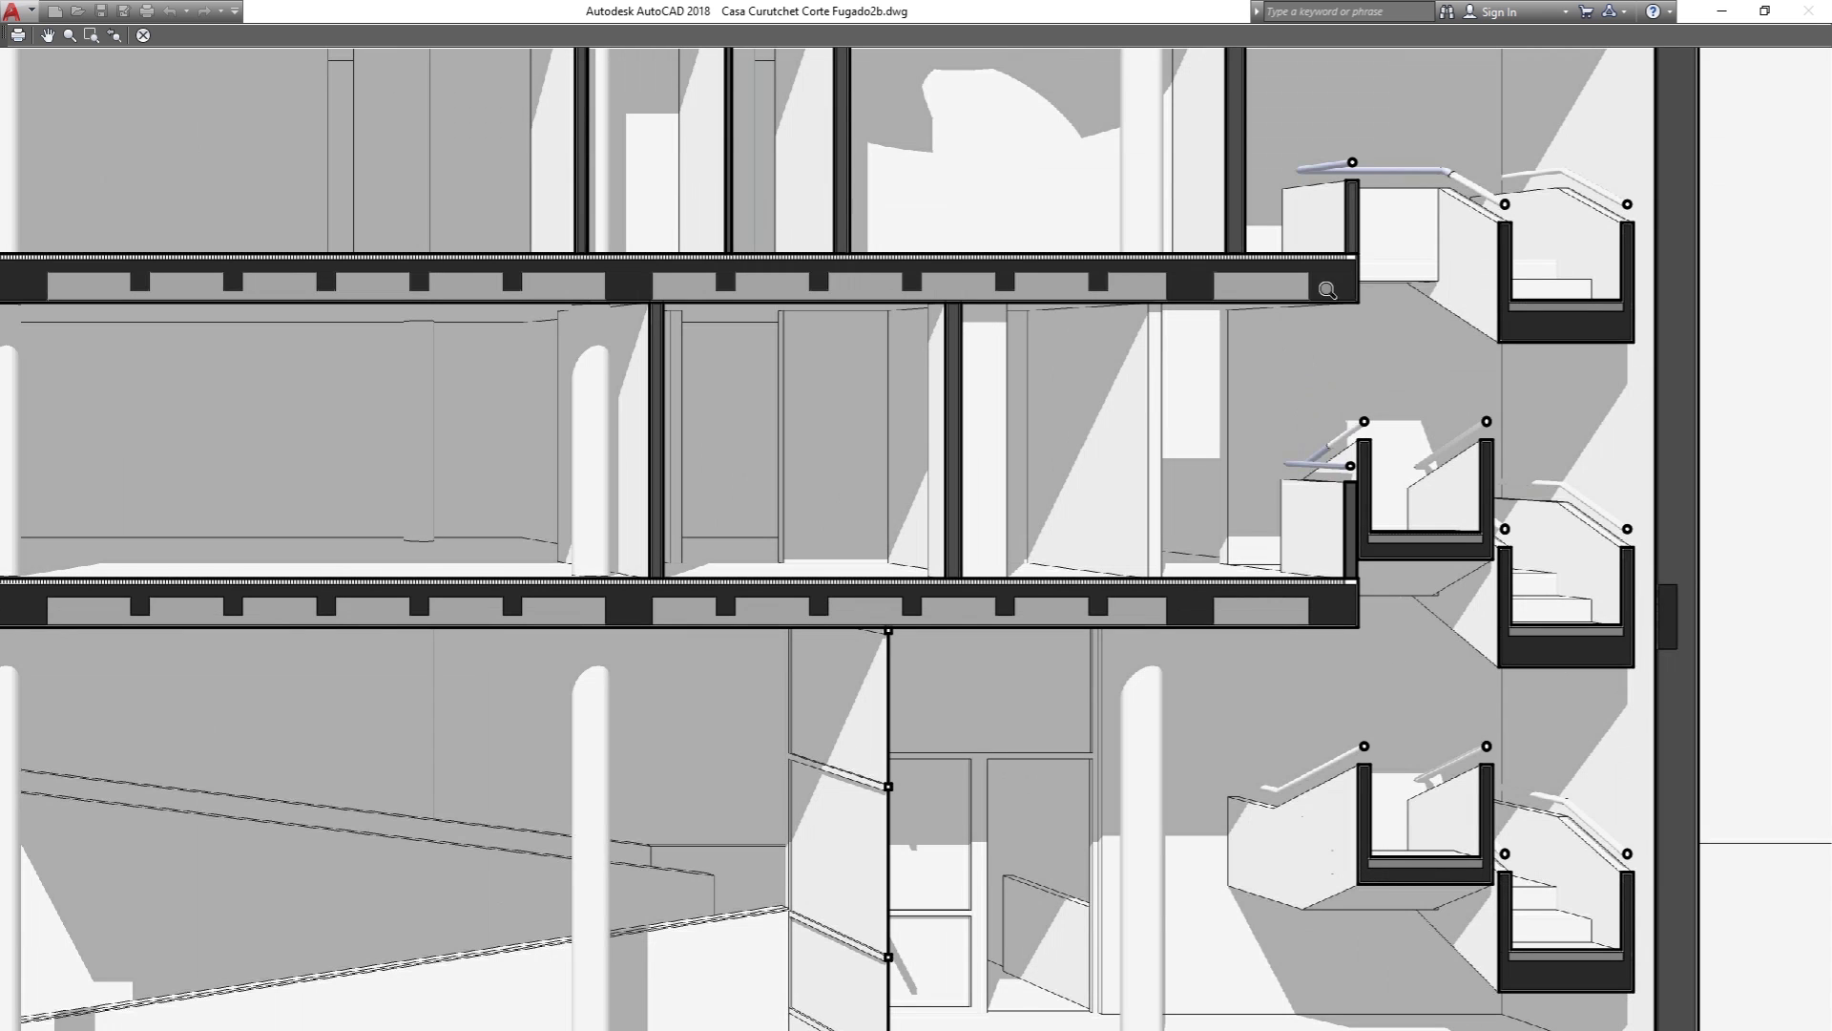
pyautogui.scroll(-4, 1571, 218)
pyautogui.press('Escape')
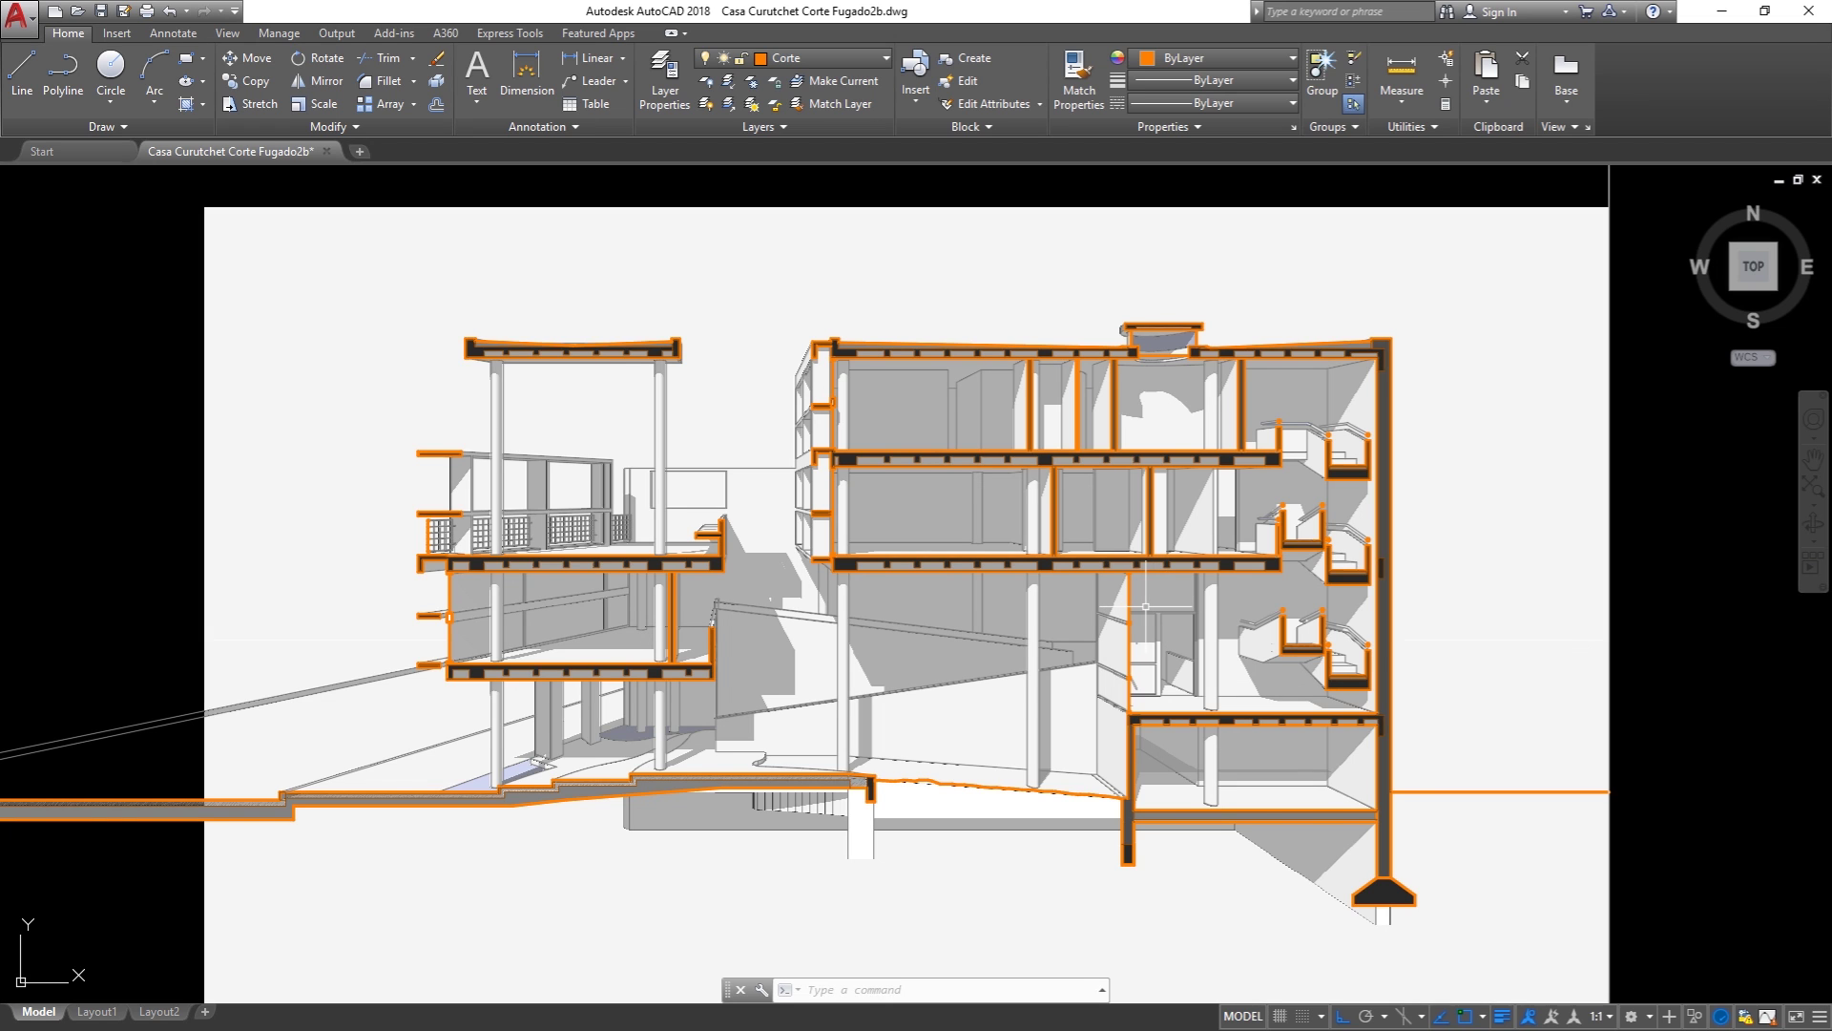
# Step: Turn on the 065-Bl desig and 050 ejes layers, then start the plot
pyautogui.click(757, 55)
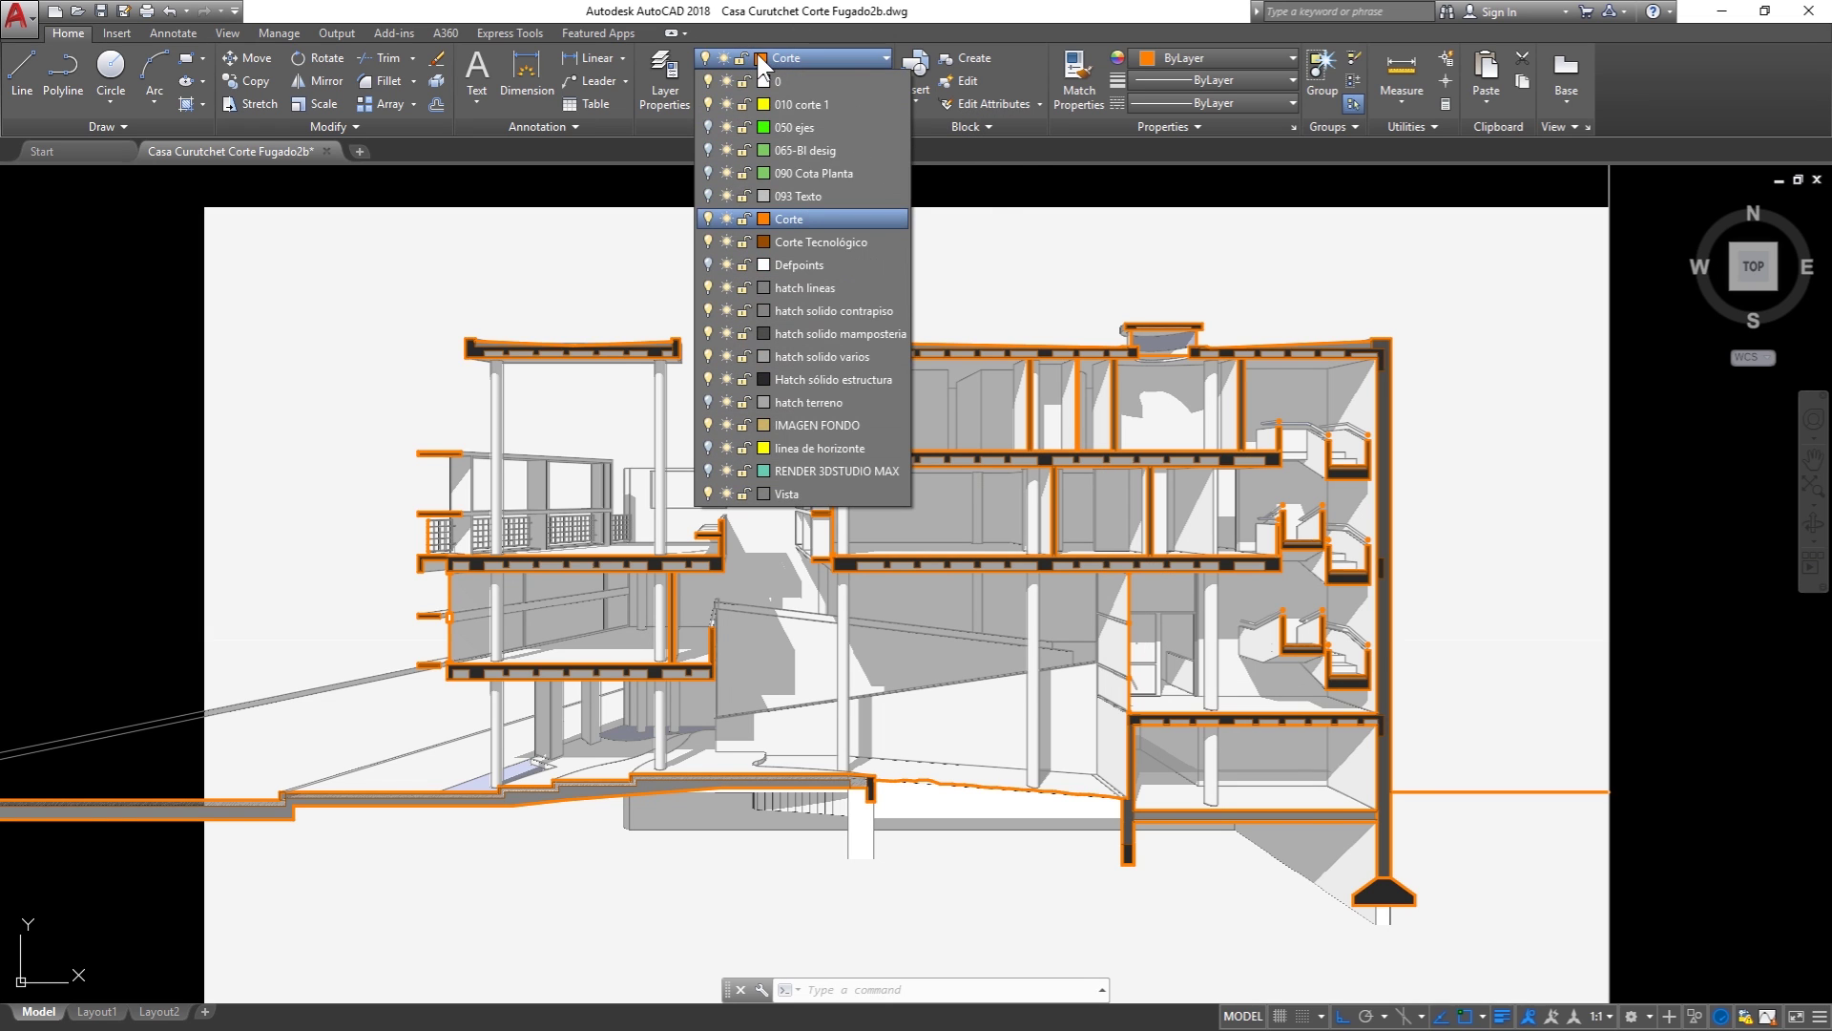
pyautogui.click(707, 149)
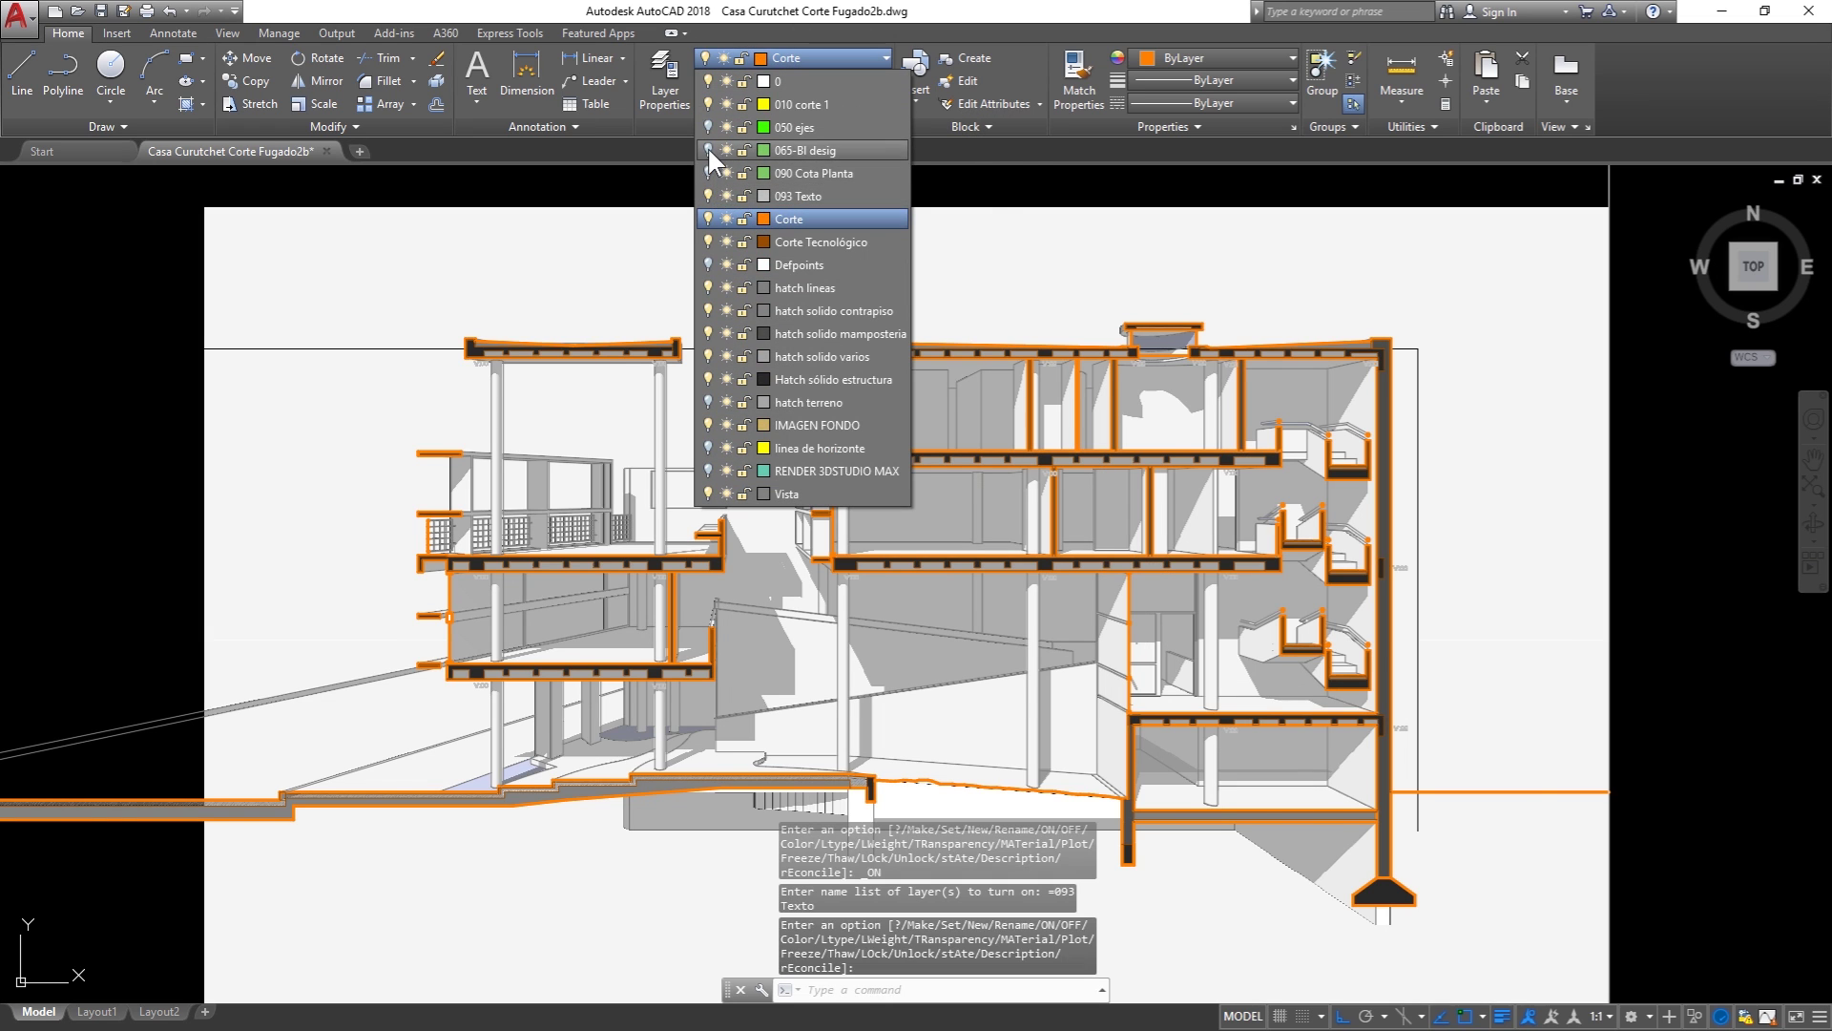
pyautogui.click(707, 128)
pyautogui.write('plo')
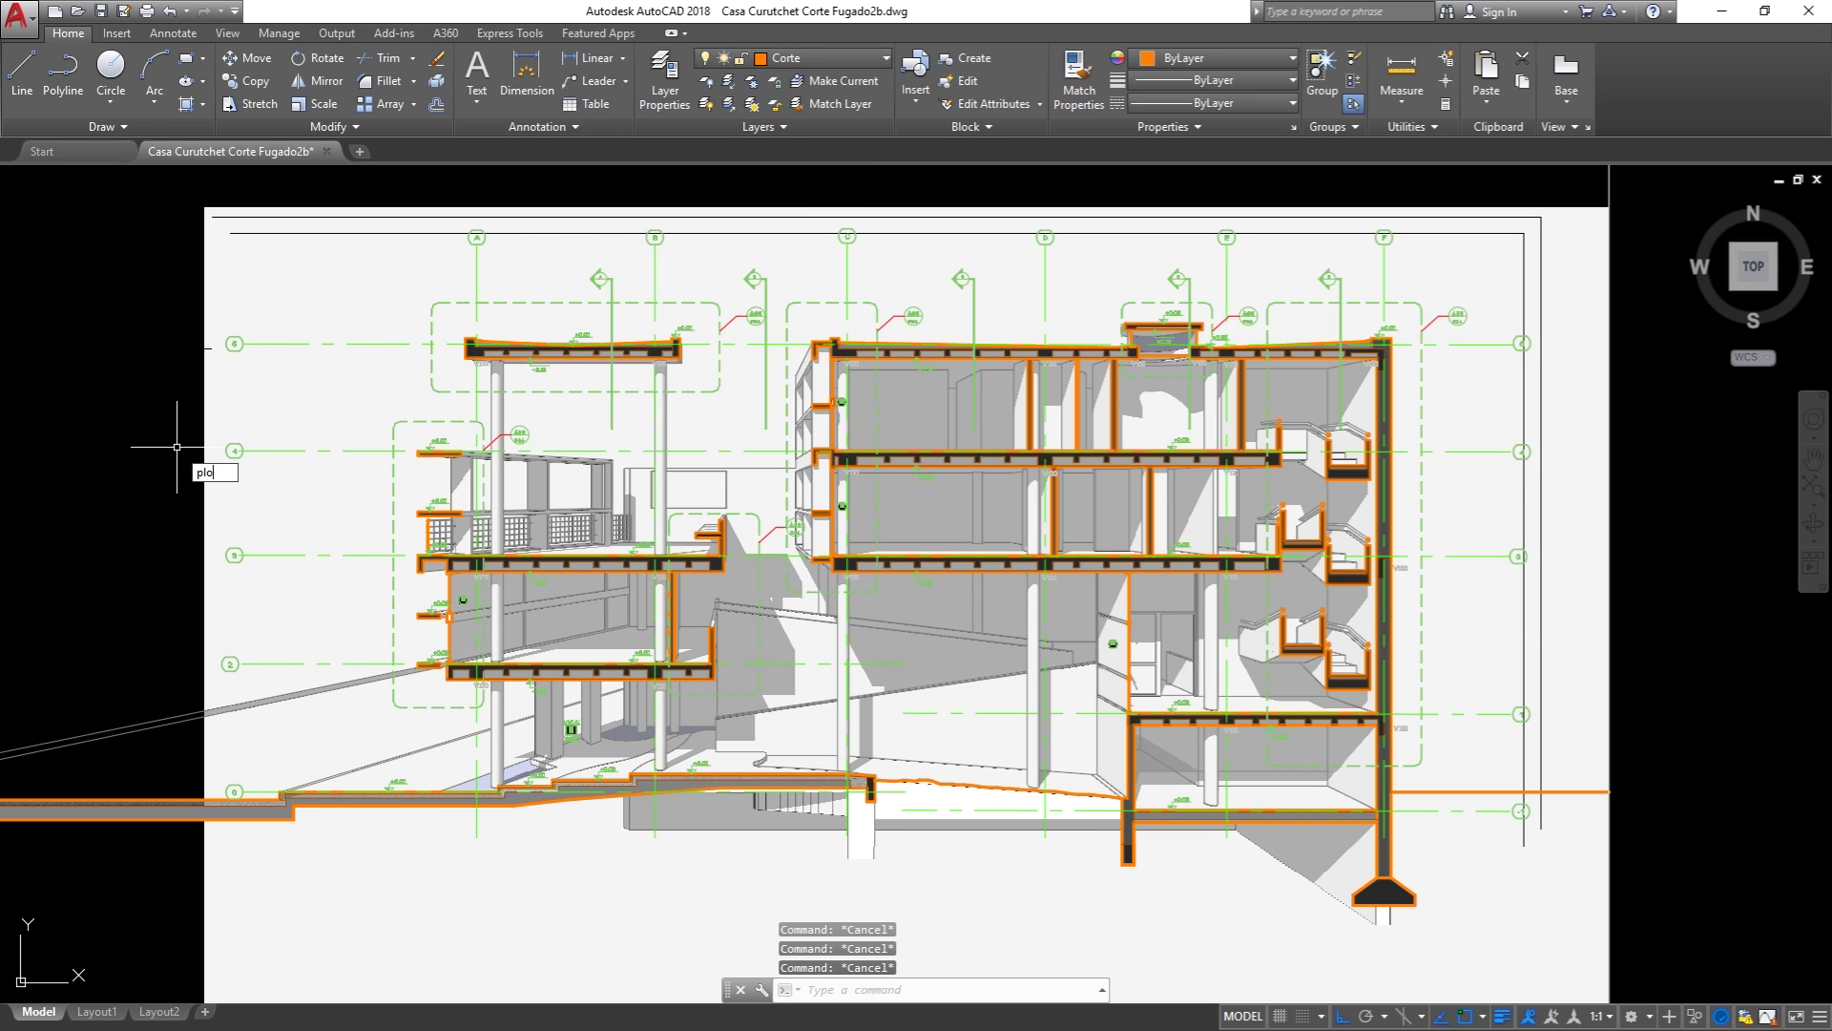
pyautogui.write('t')
pyautogui.press('Return')
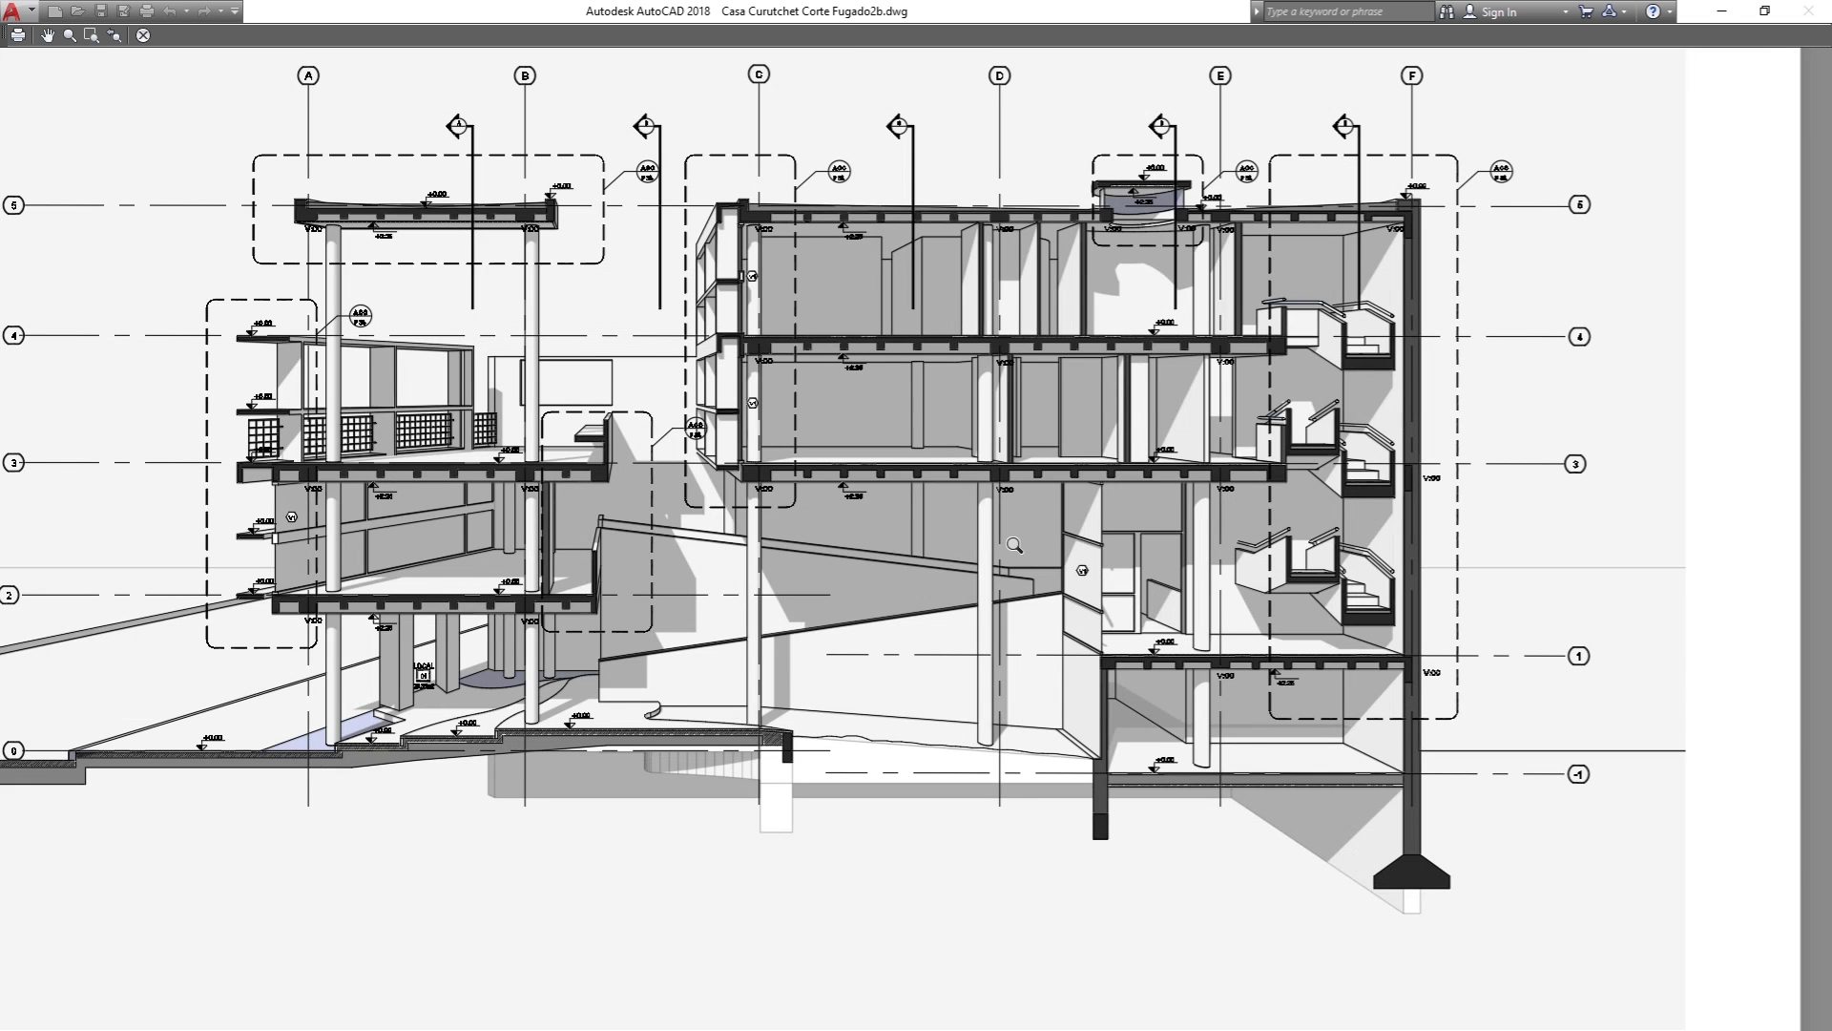
# Step: Pan the plot preview, close it, and go to the layer list to turn off IMAGEN FONDO
pyautogui.moveTo(439, 578); pyautogui.dragTo(449, 604, button='middle')
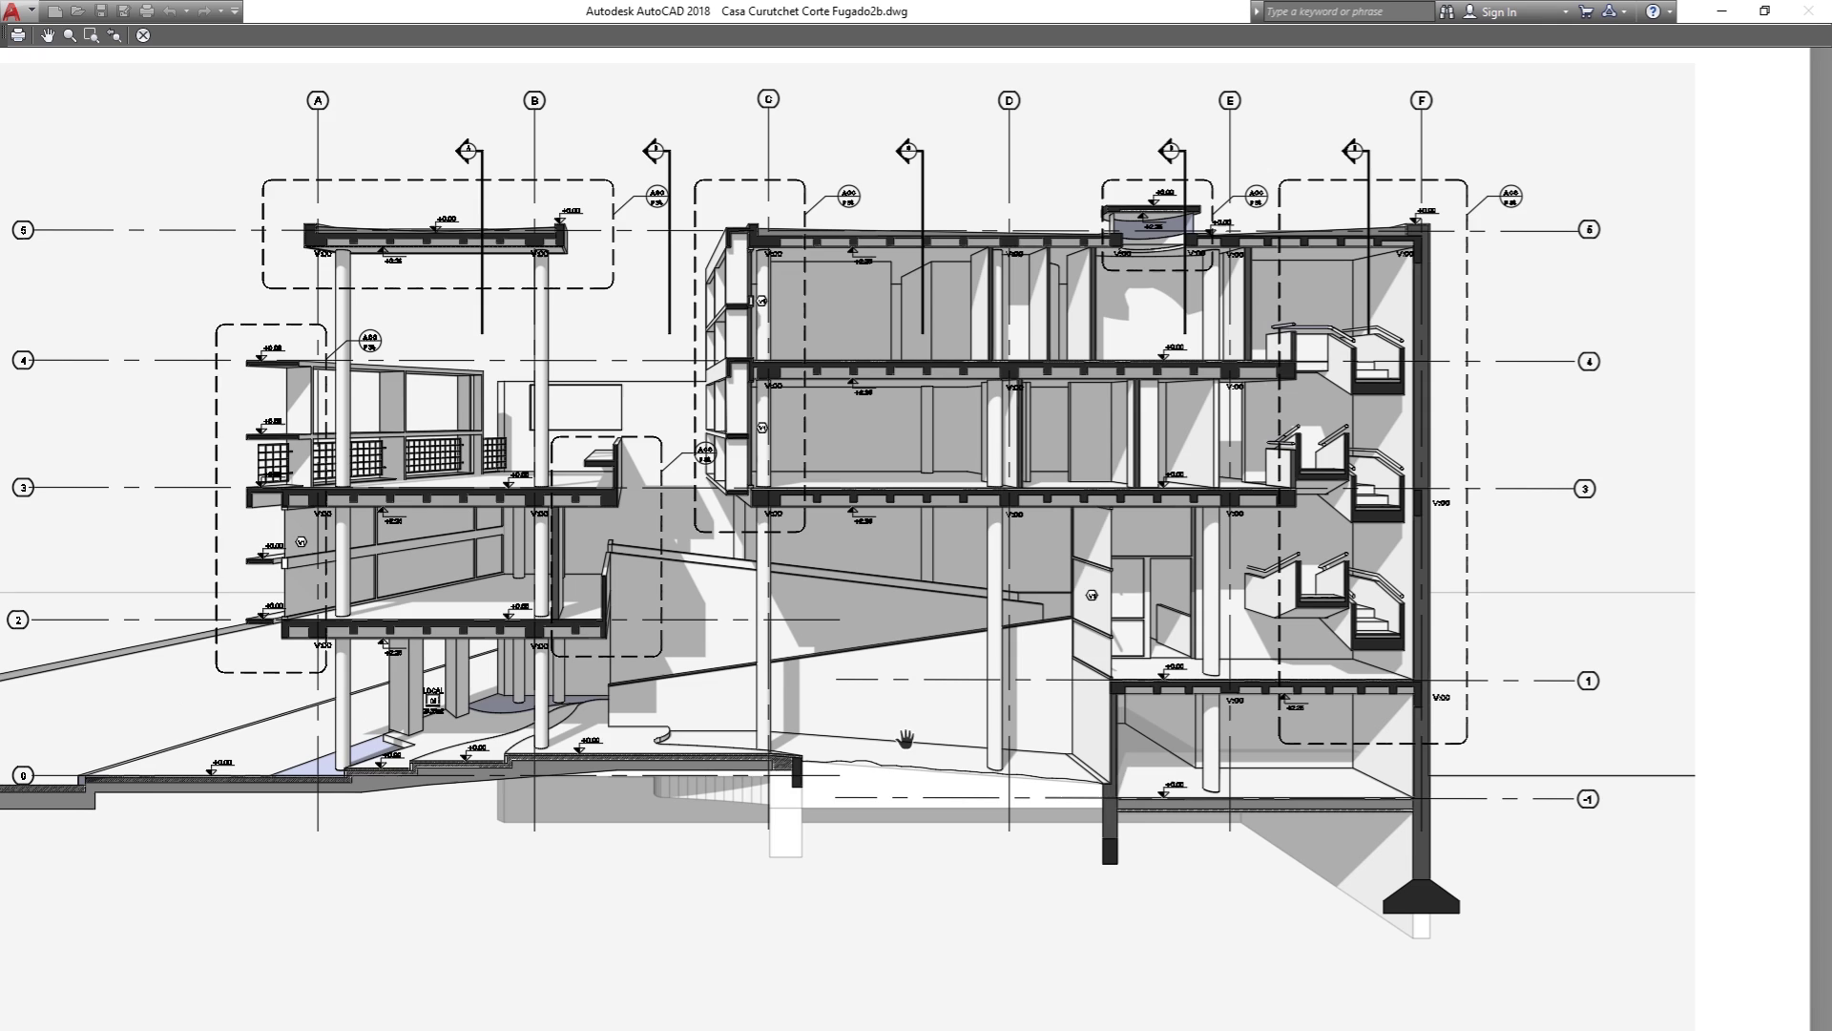
pyautogui.press('Escape')
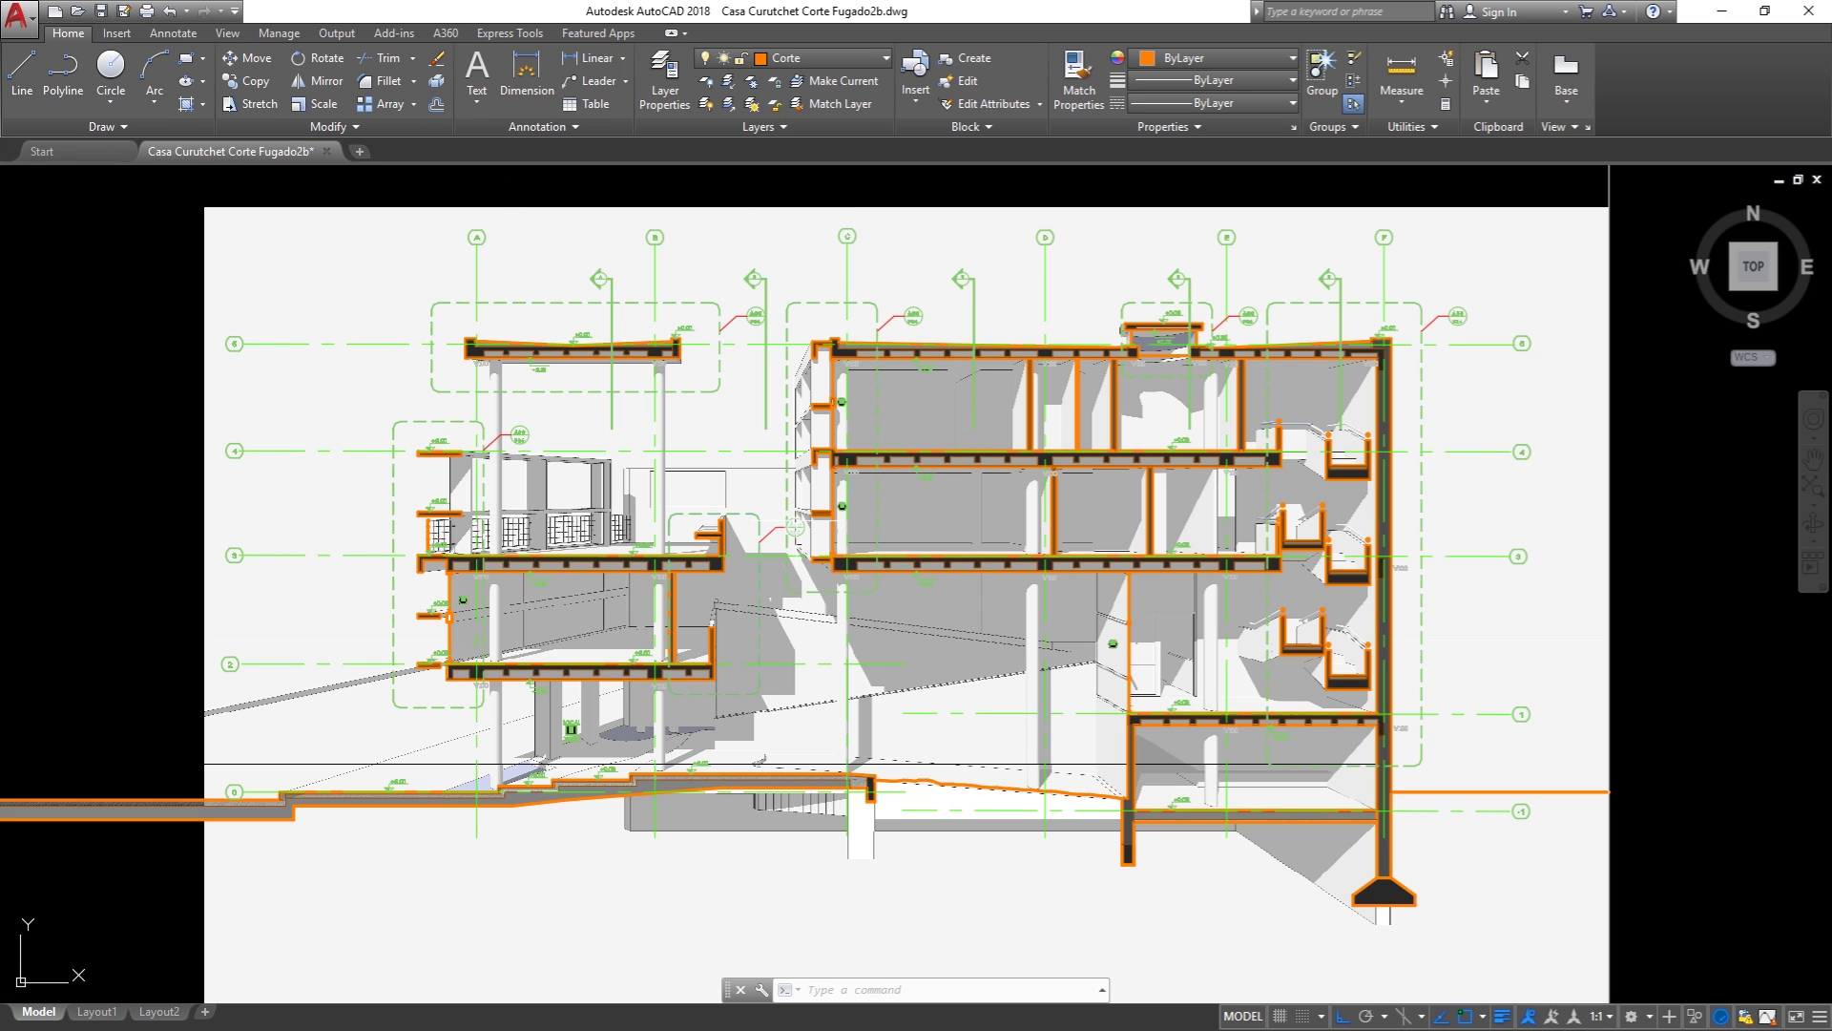
pyautogui.moveTo(798, 528)
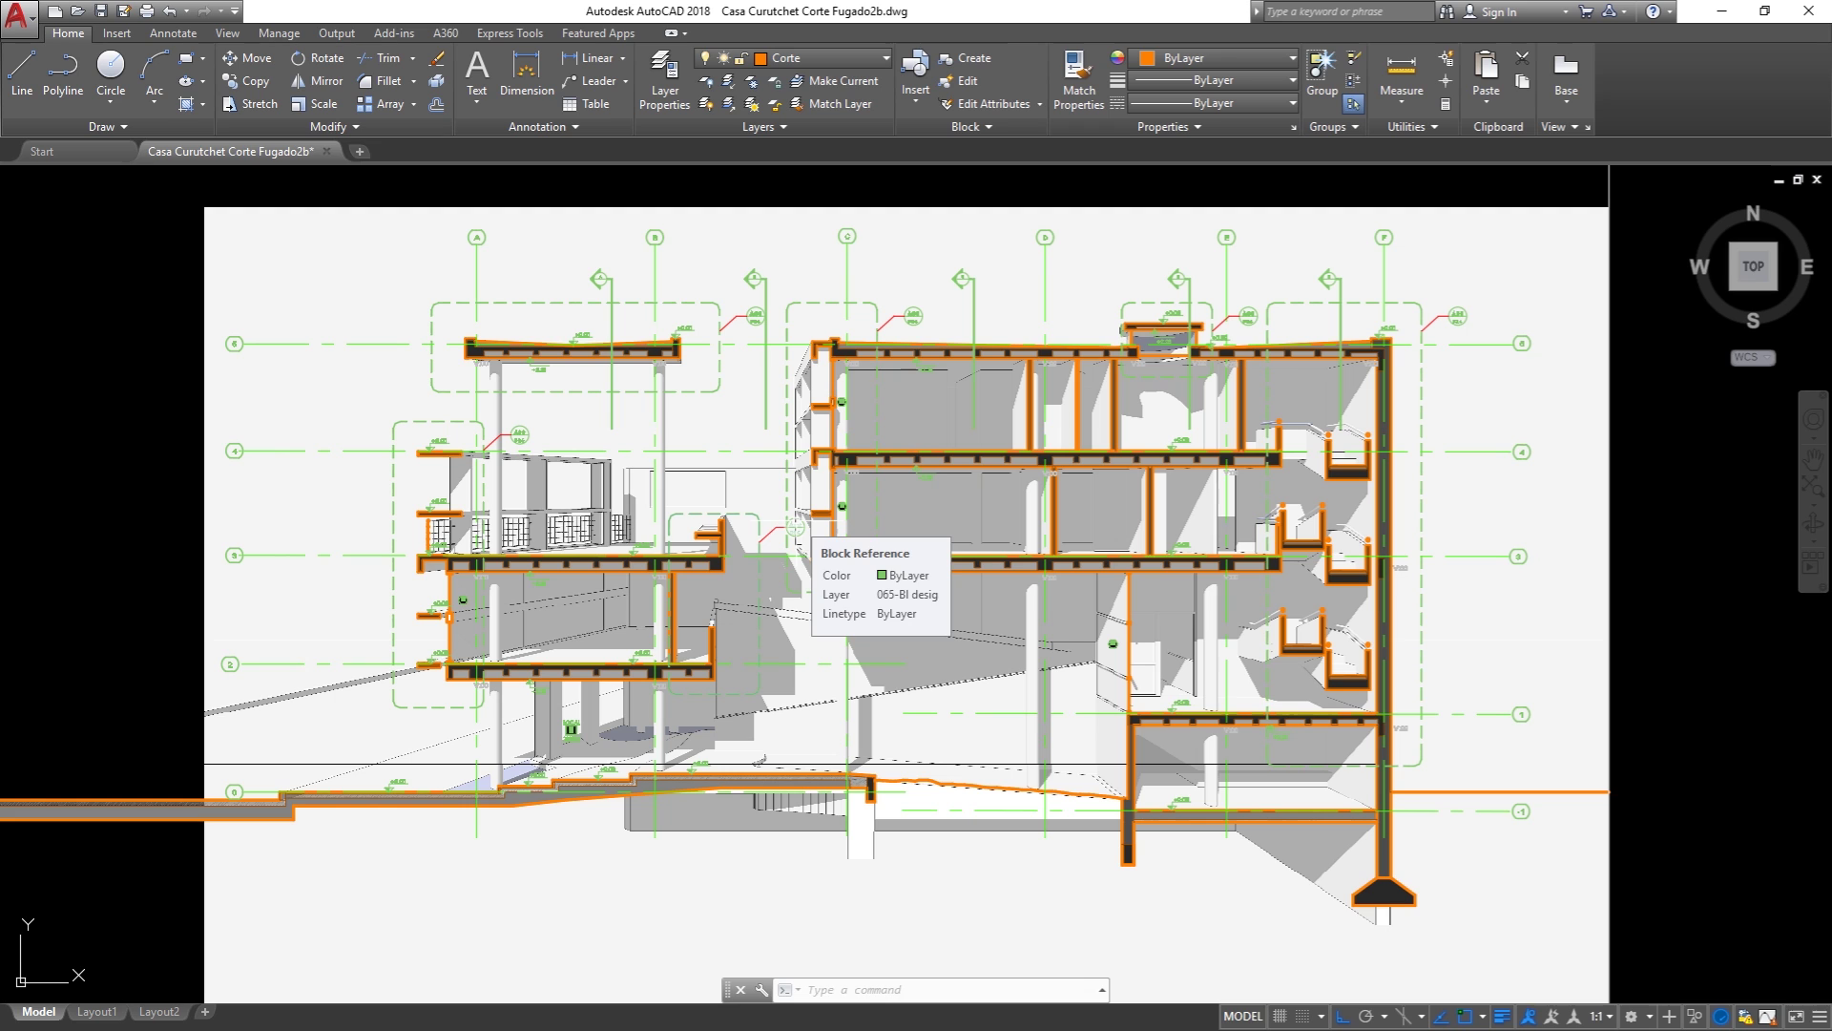
pyautogui.click(782, 58)
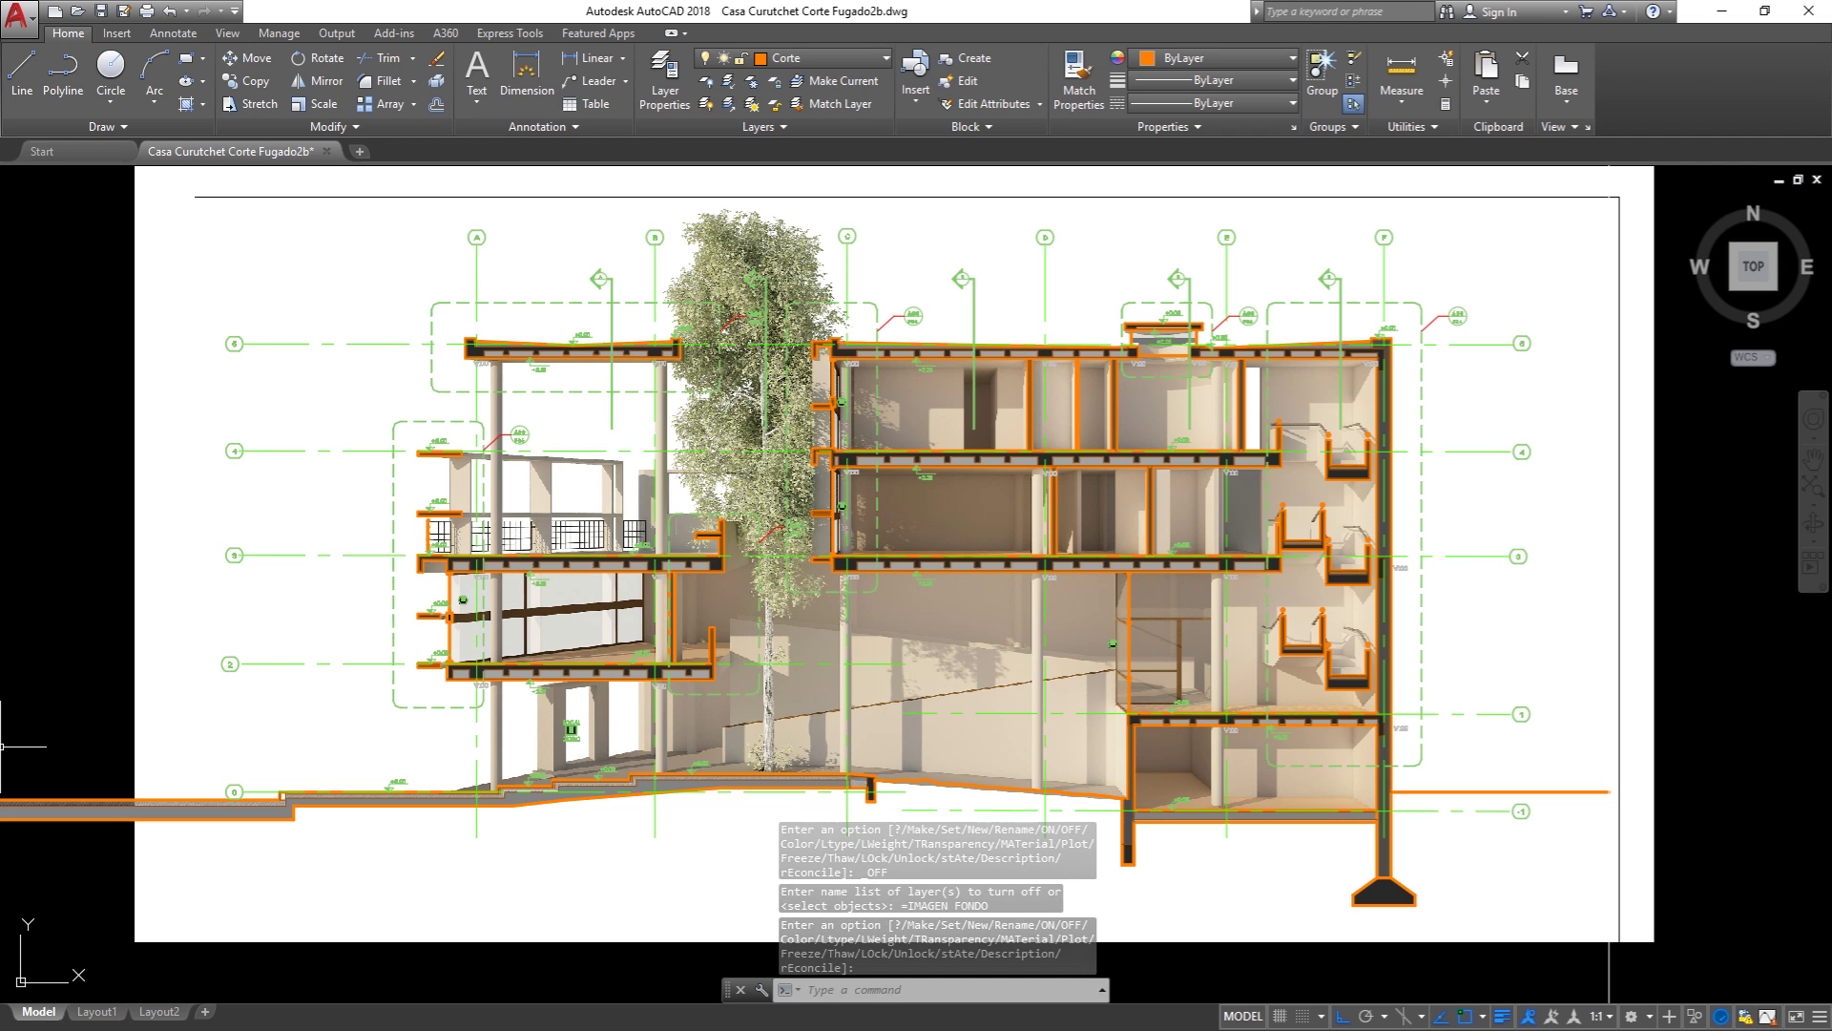
pyautogui.write('plot')
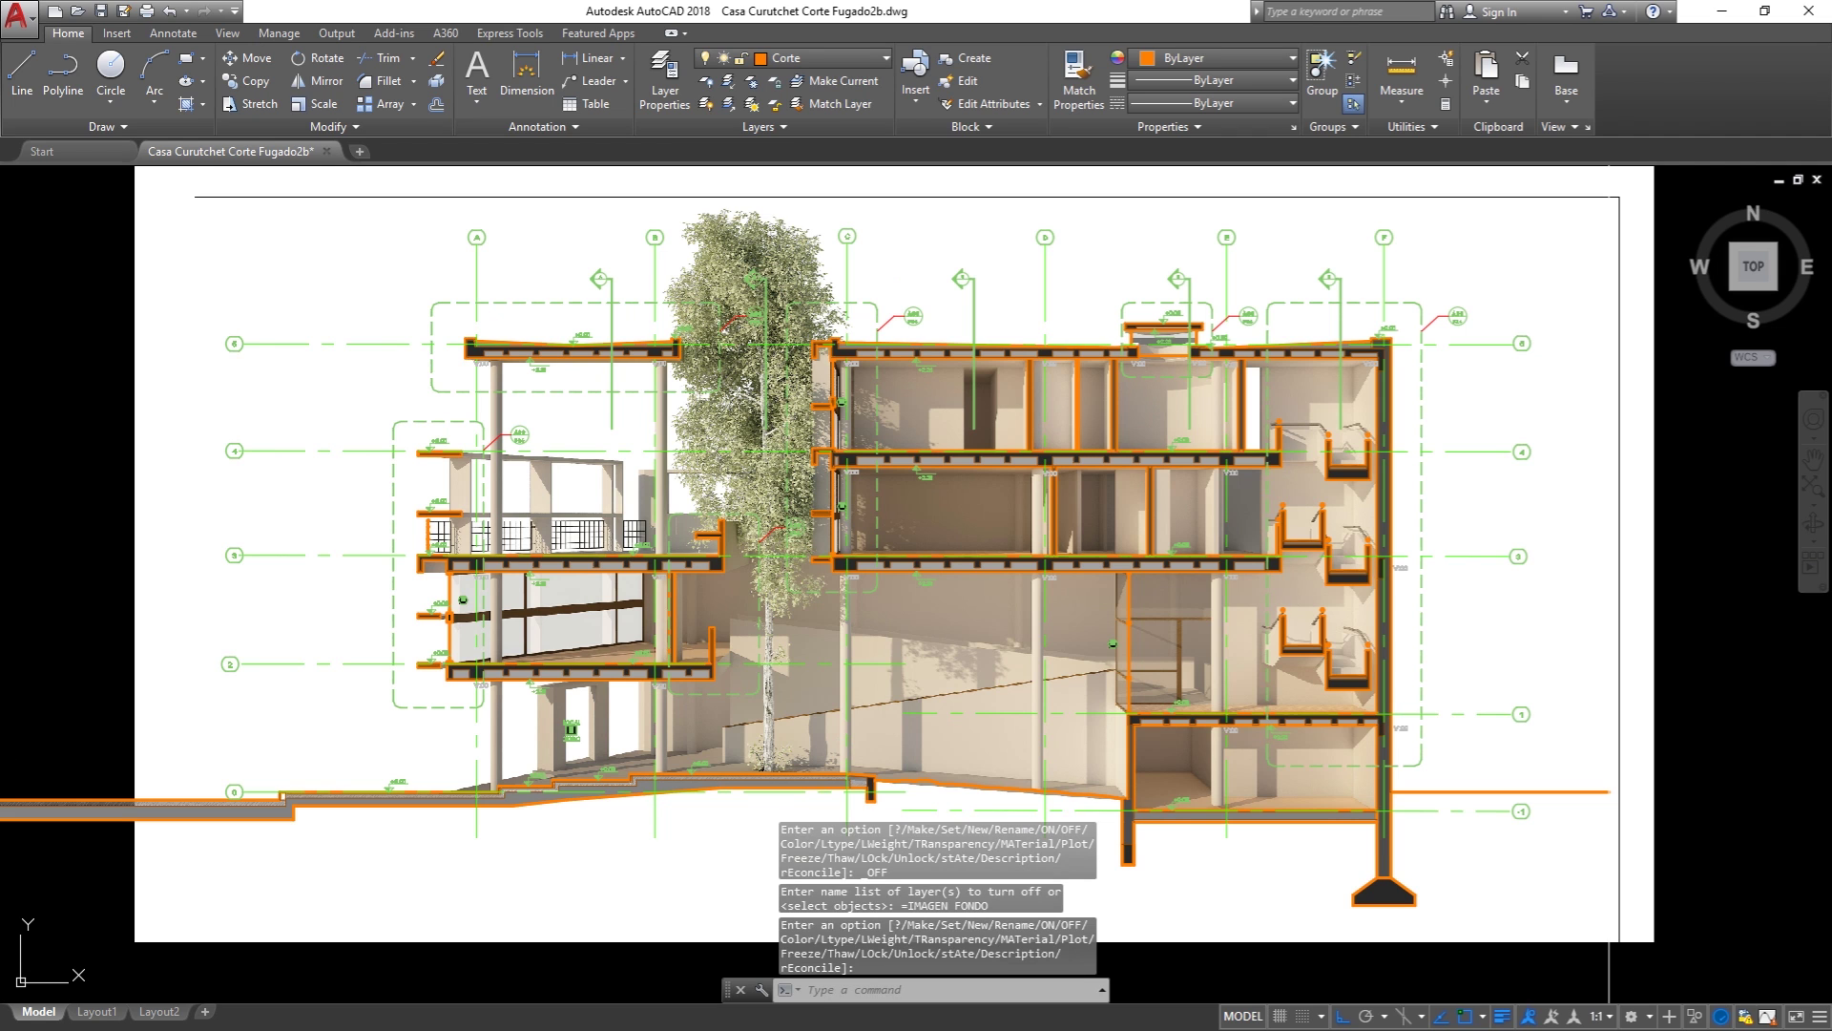
pyautogui.press('Return')
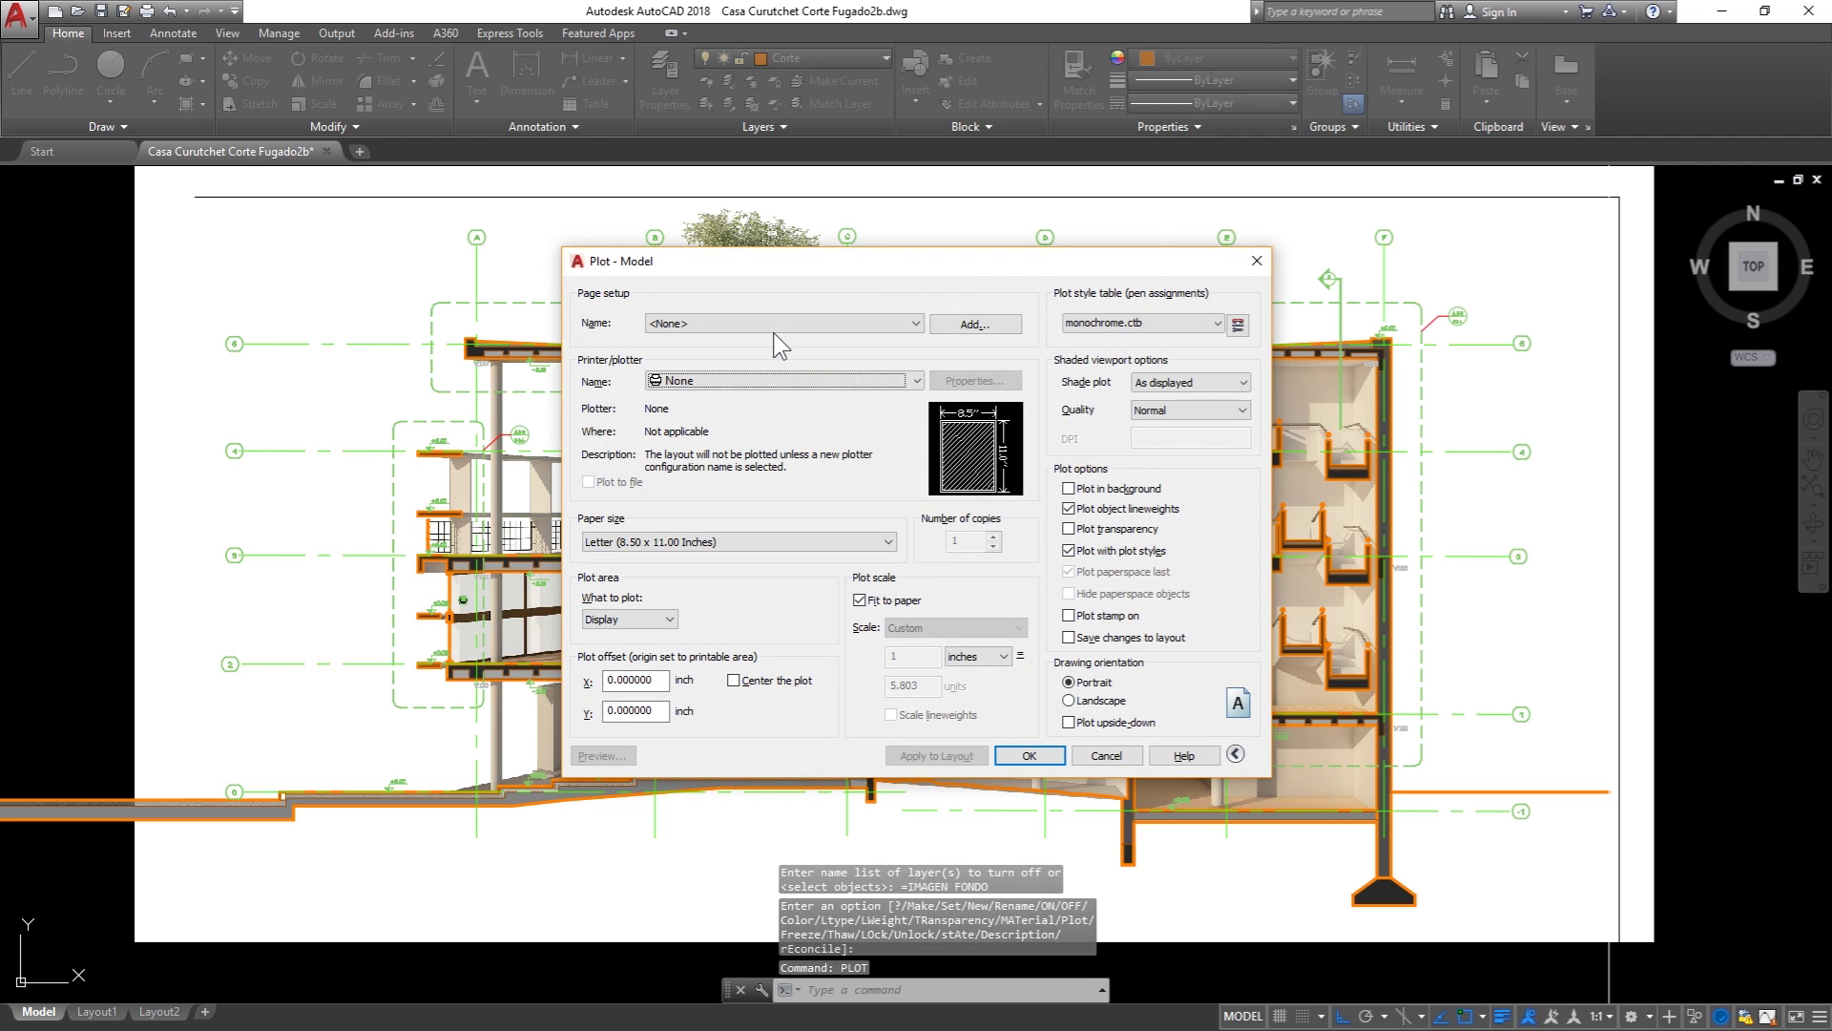
pyautogui.click(773, 332)
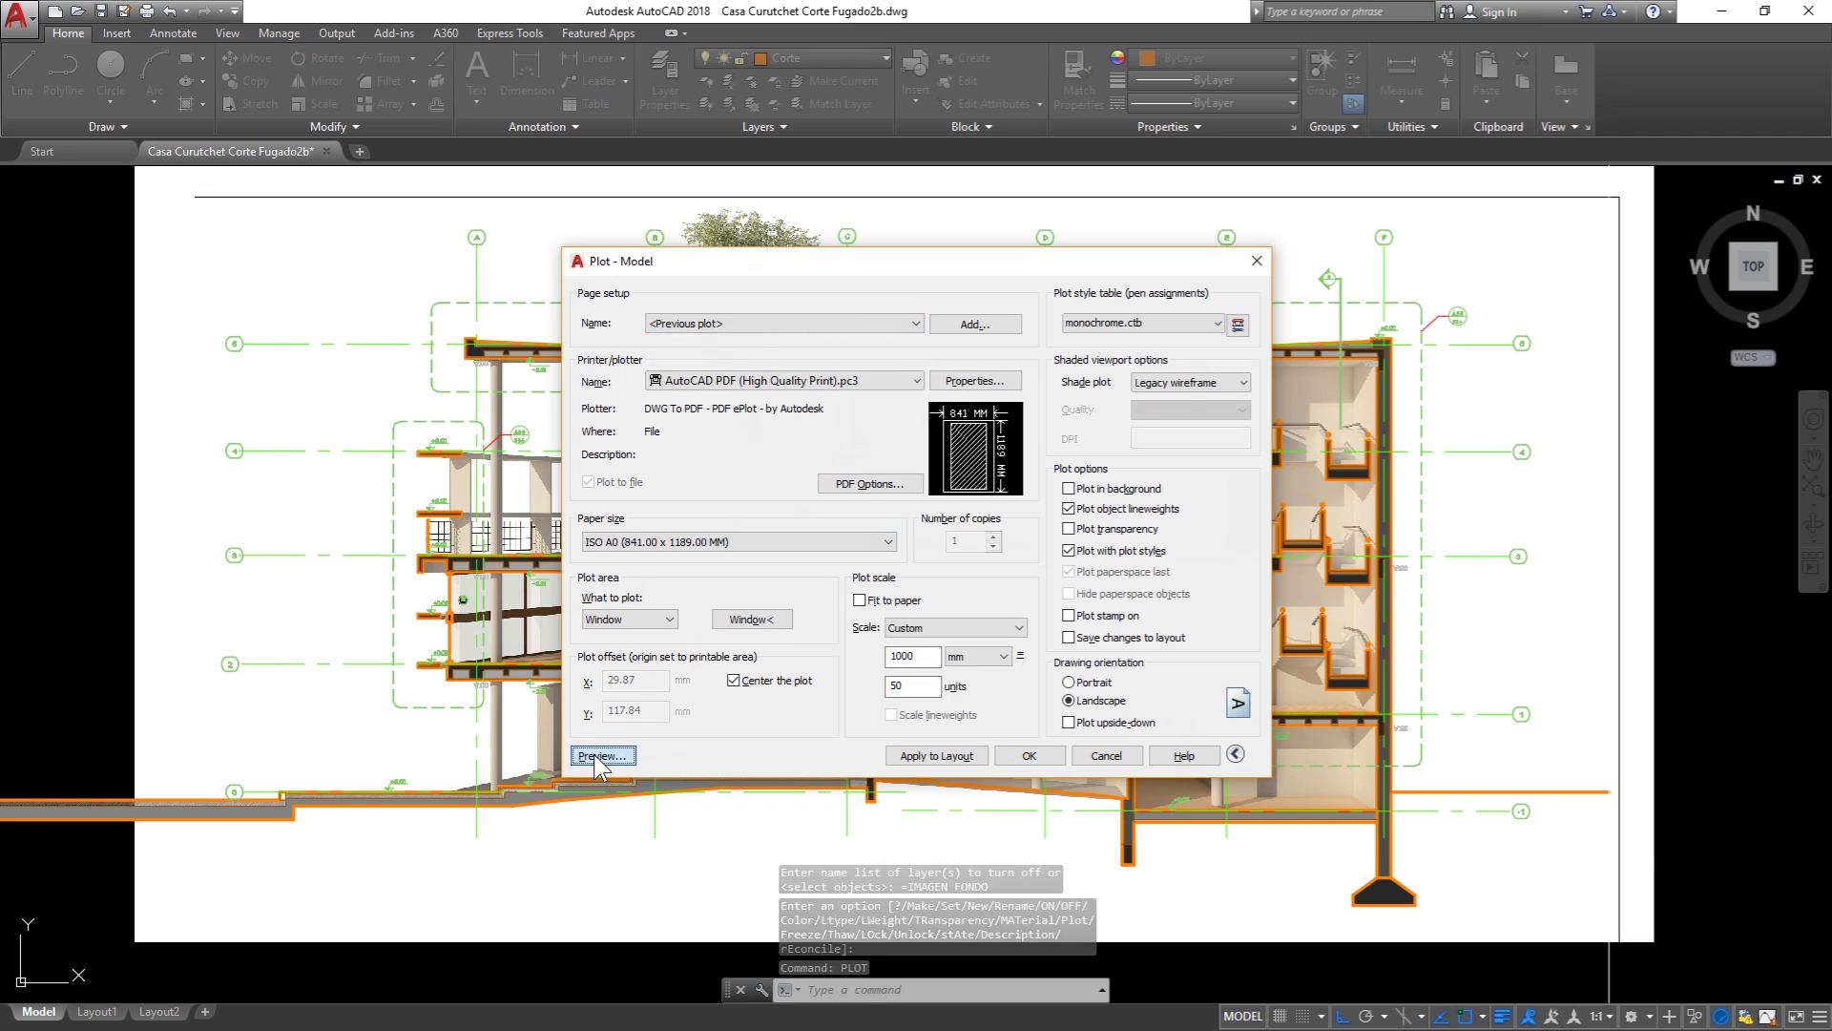
pyautogui.click(593, 754)
pyautogui.scroll(3, 1364, 620)
pyautogui.scroll(3, 1410, 601)
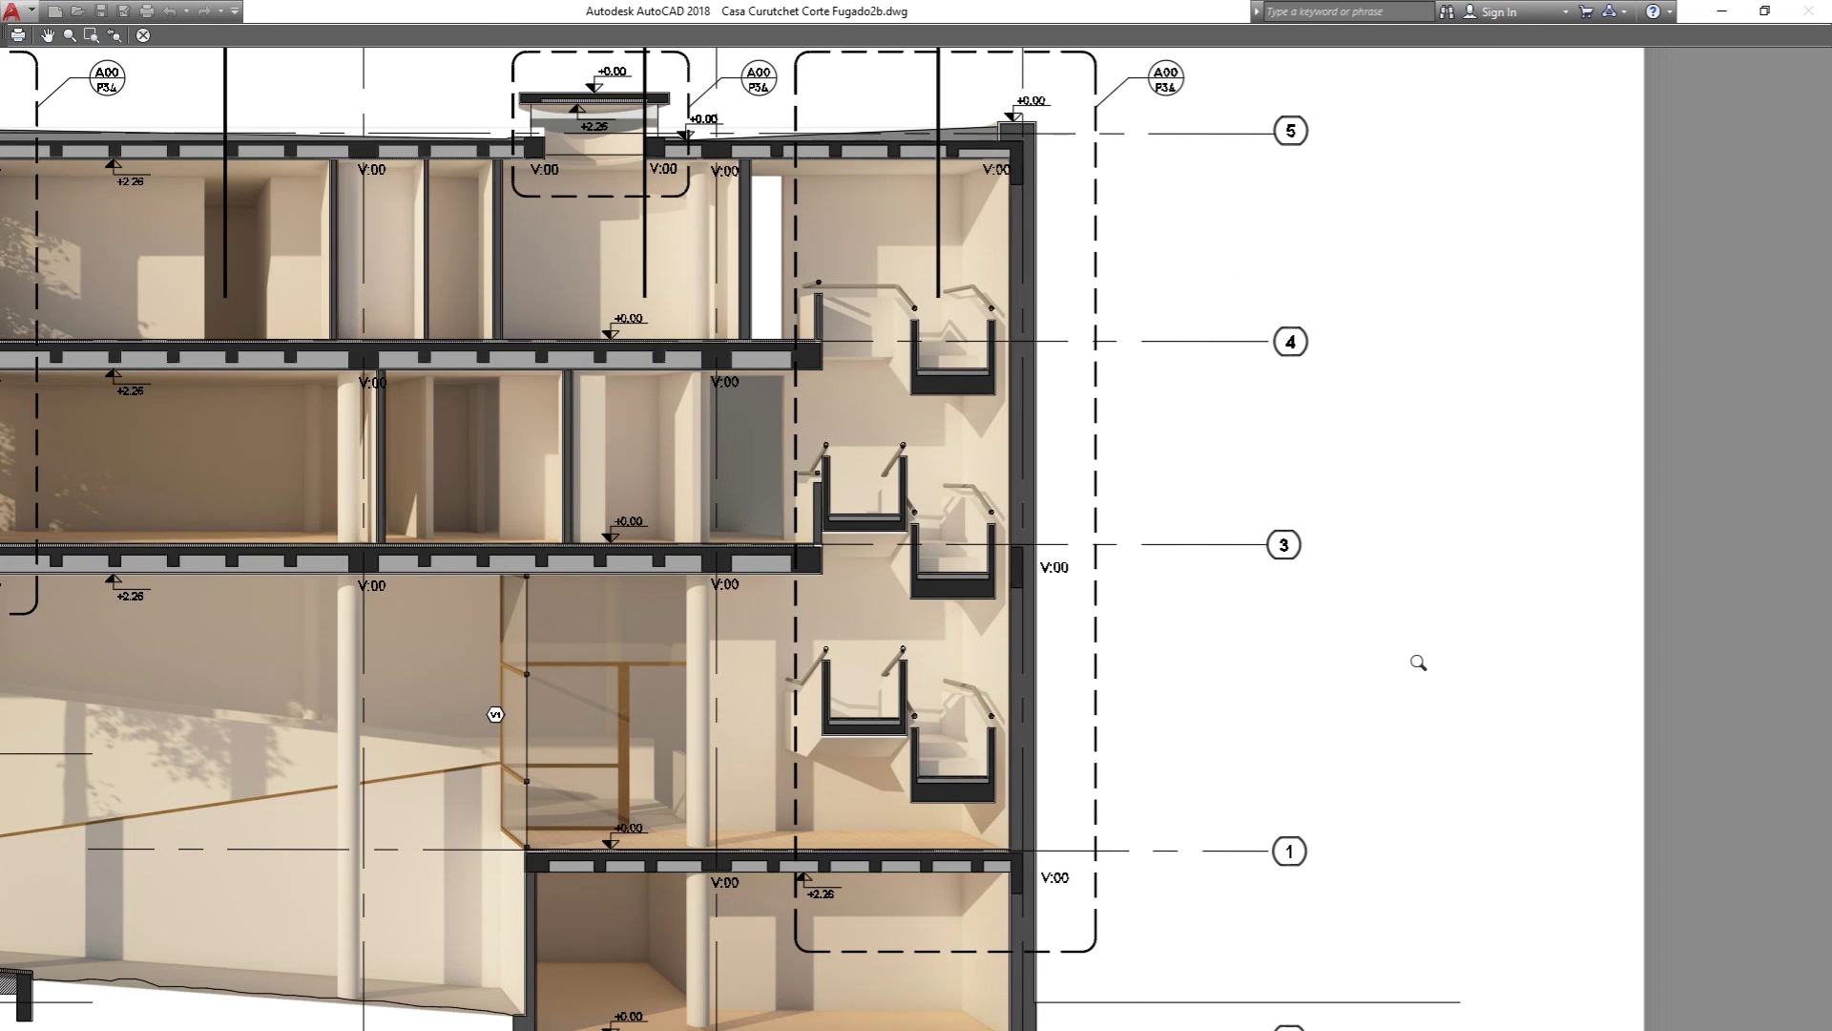
pyautogui.scroll(-3, 1415, 663)
pyautogui.moveTo(650, 571); pyautogui.dragTo(718, 570, button='middle')
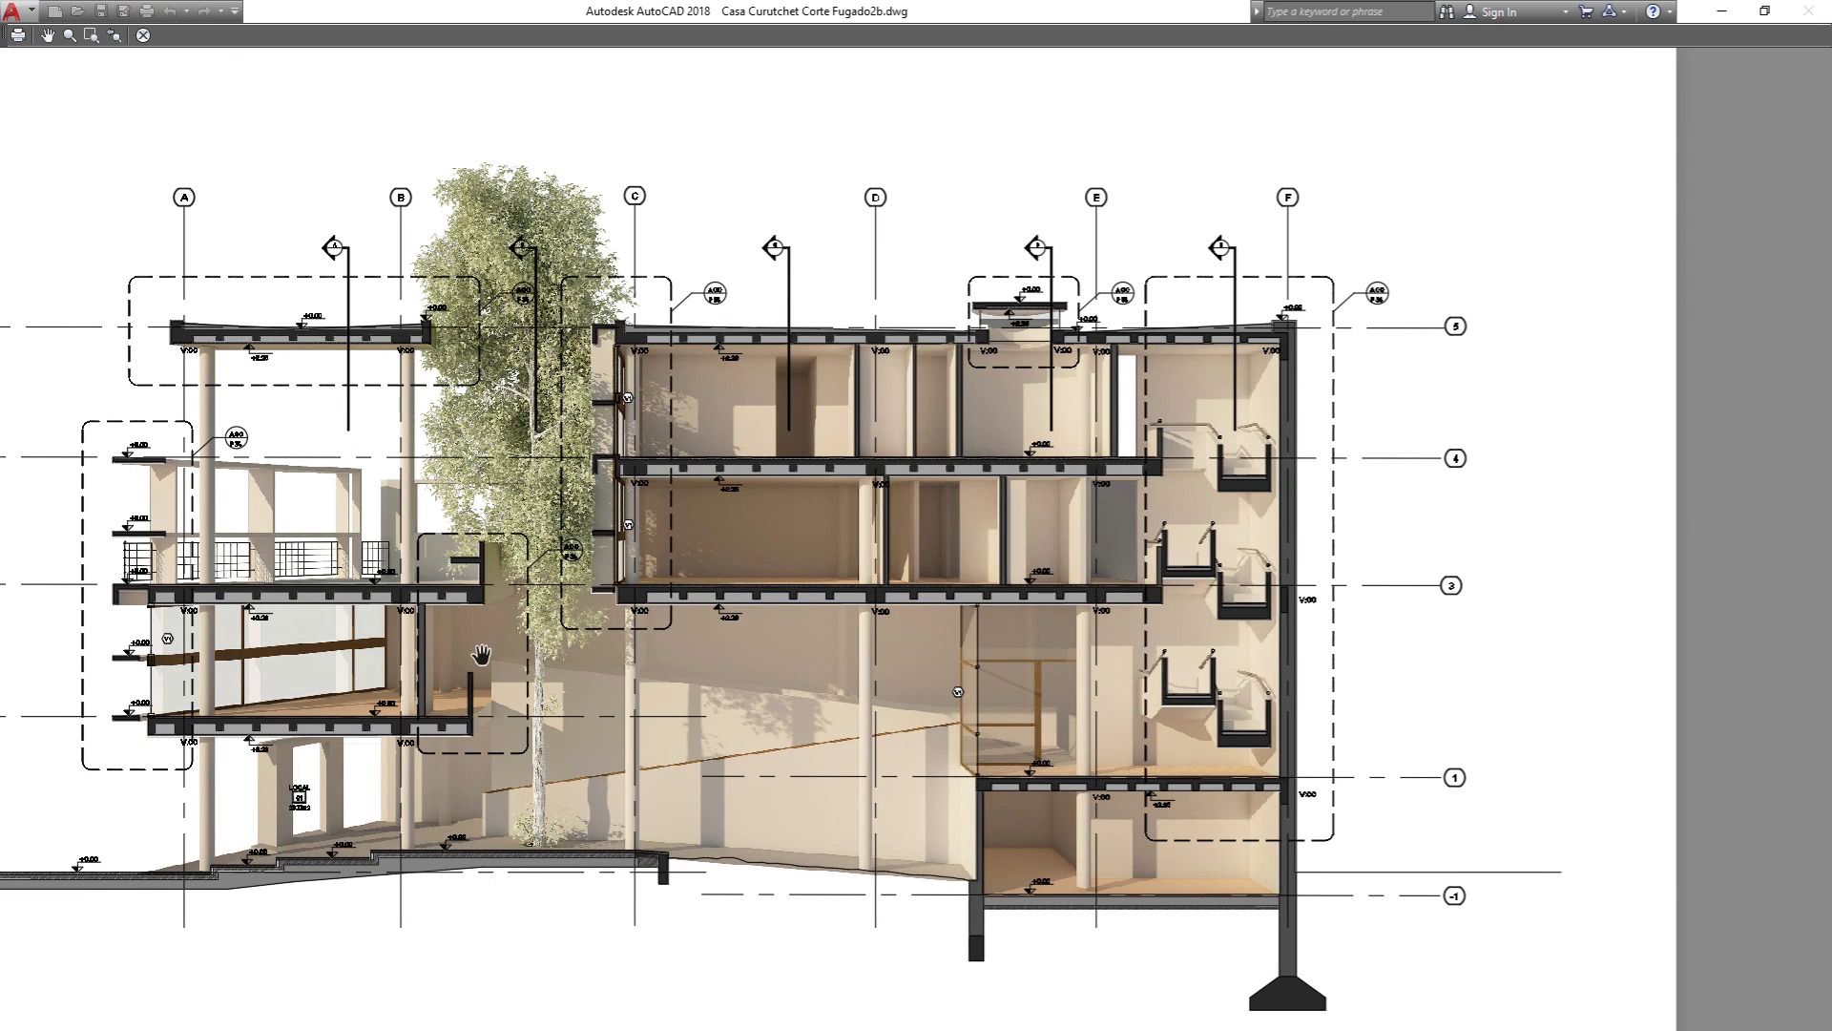
pyautogui.press('Escape')
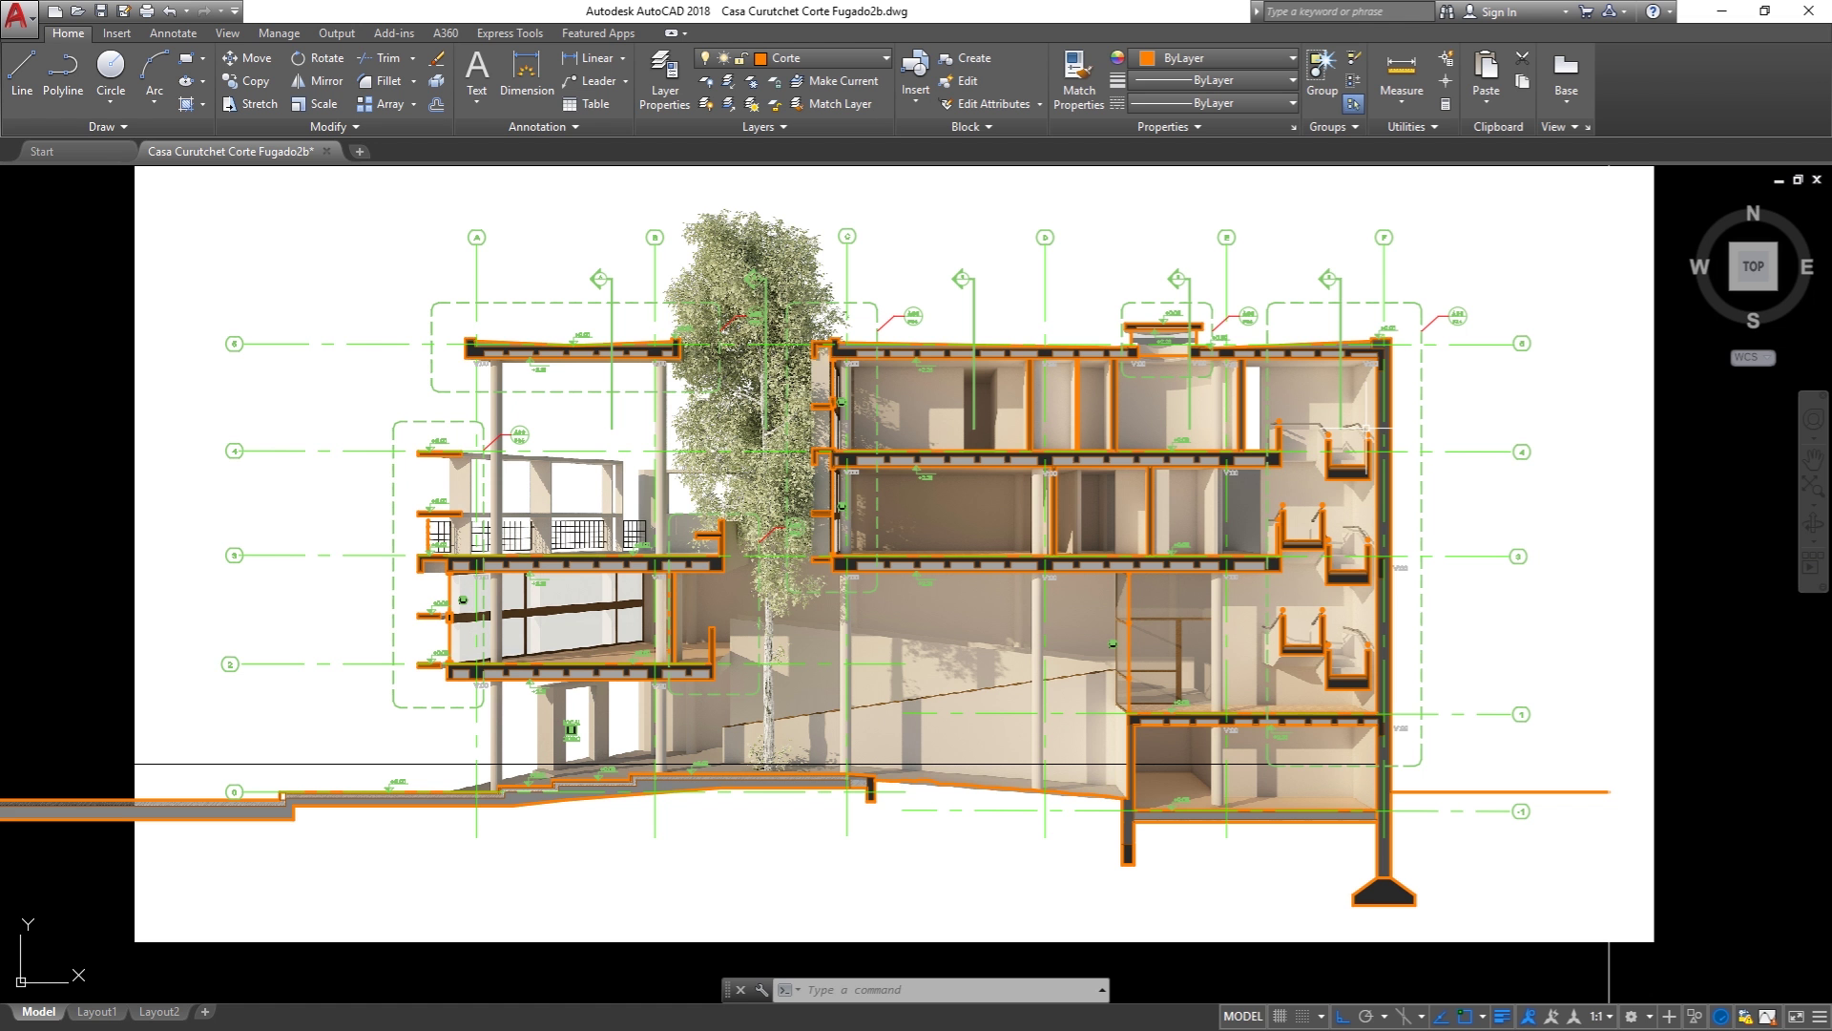